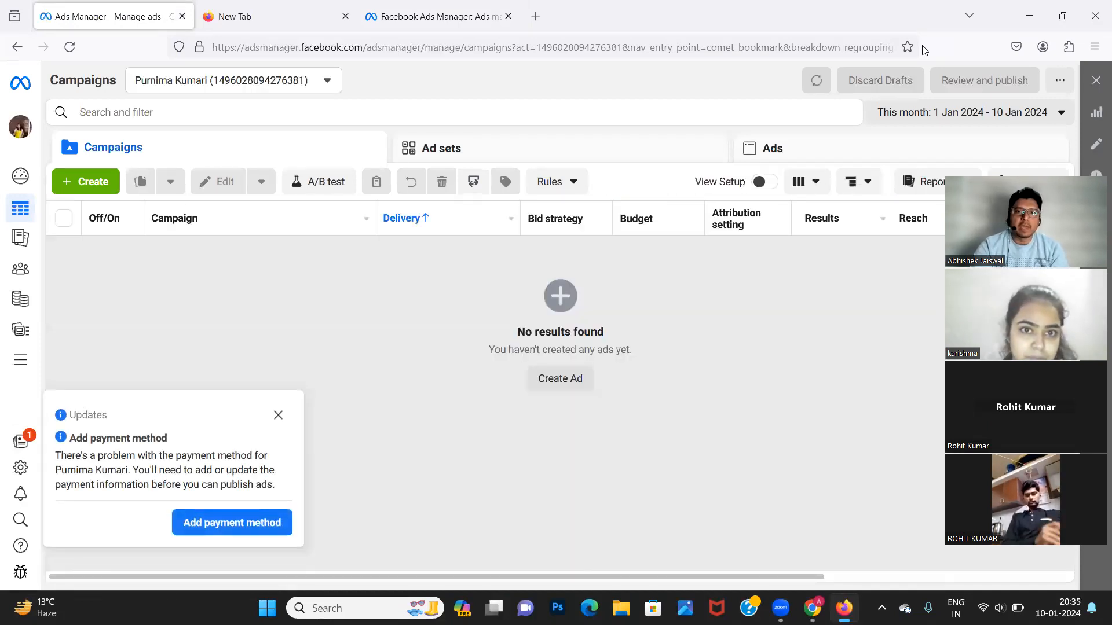
# Close the payment-method notice and open the Create new campaign dialog with Auction buying type.
pyautogui.click(278, 415)
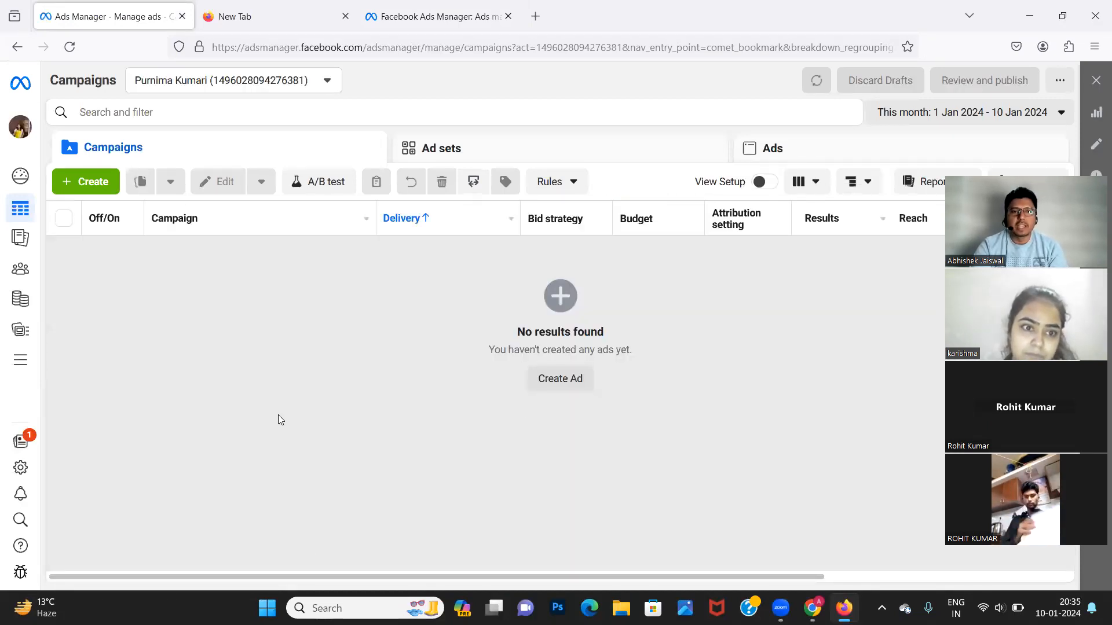
pyautogui.click(89, 183)
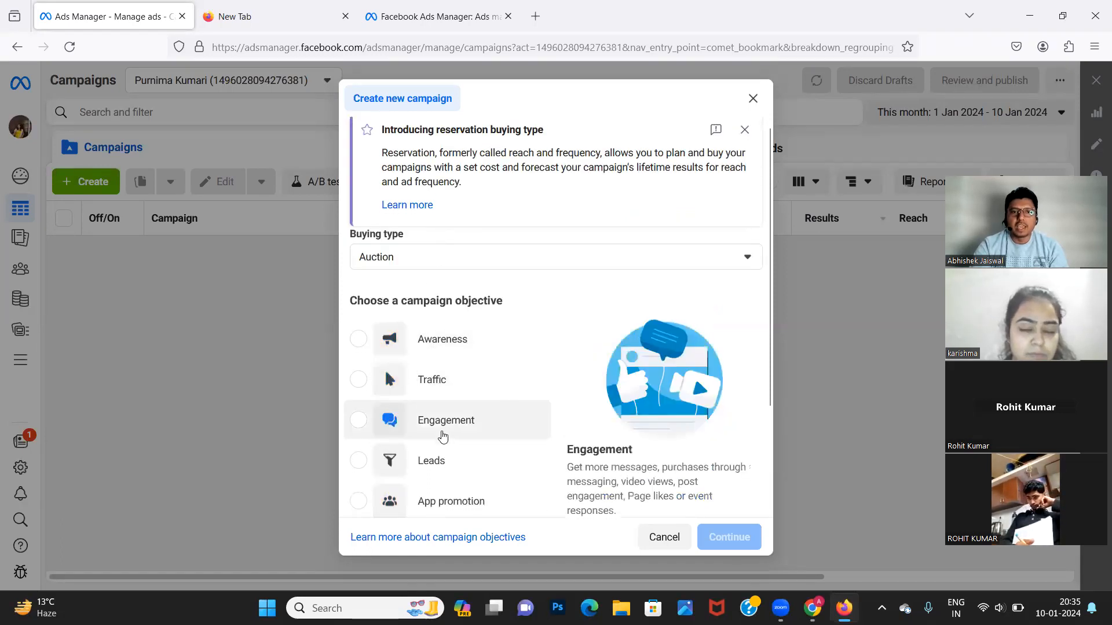
pyautogui.scroll(-2, 437, 394)
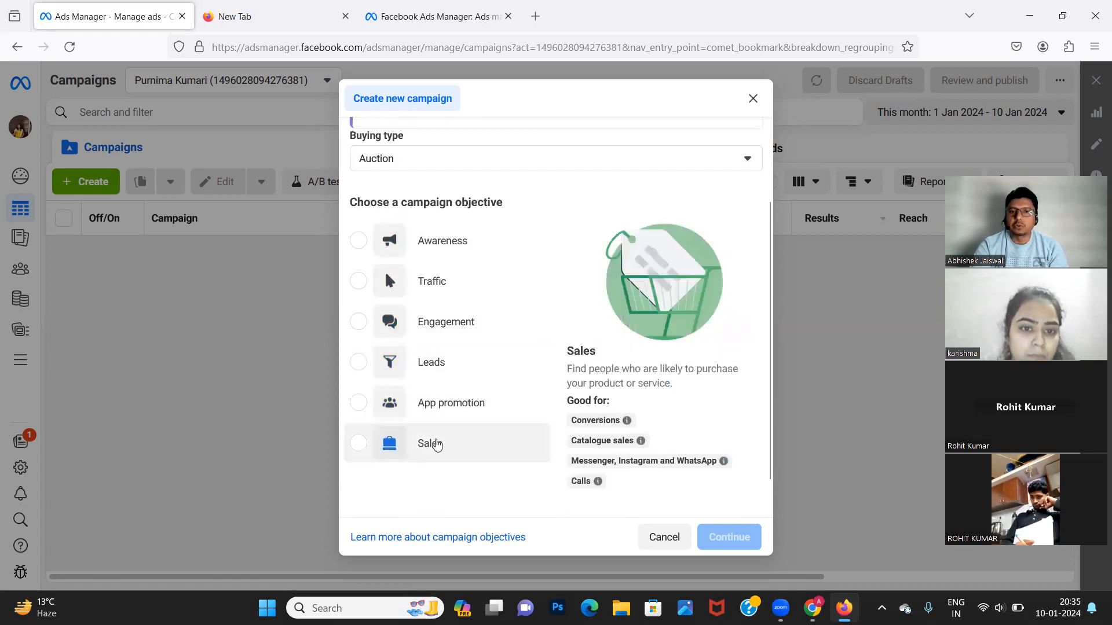
# Select Awareness as the new campaign's objective.
pyautogui.click(443, 245)
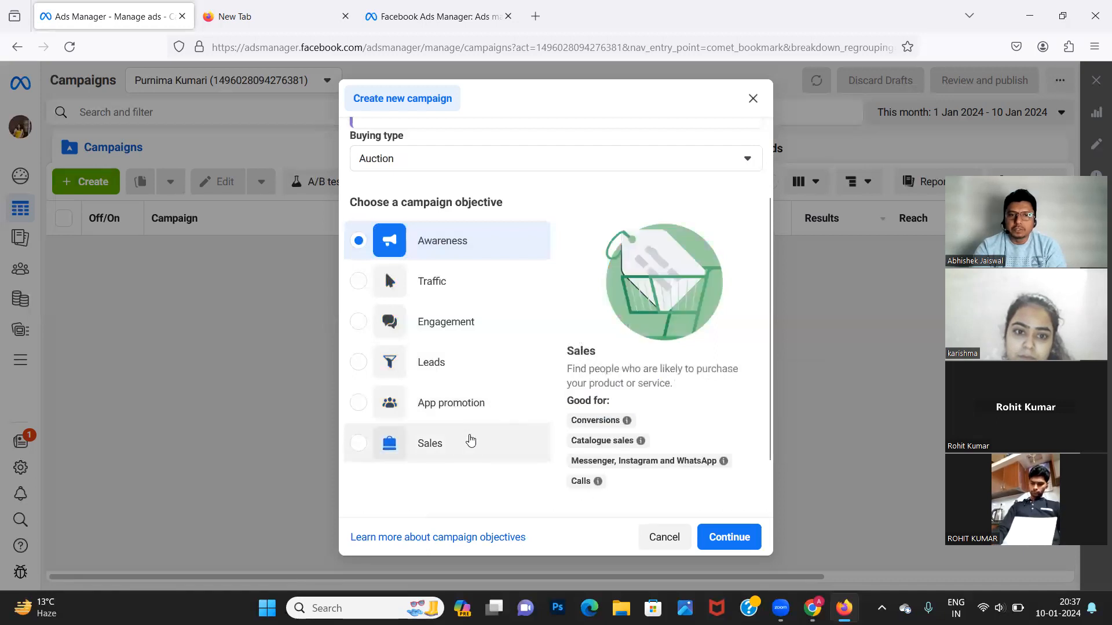
# Try App promotion, then settle on Leads as the campaign objective.
pyautogui.click(453, 412)
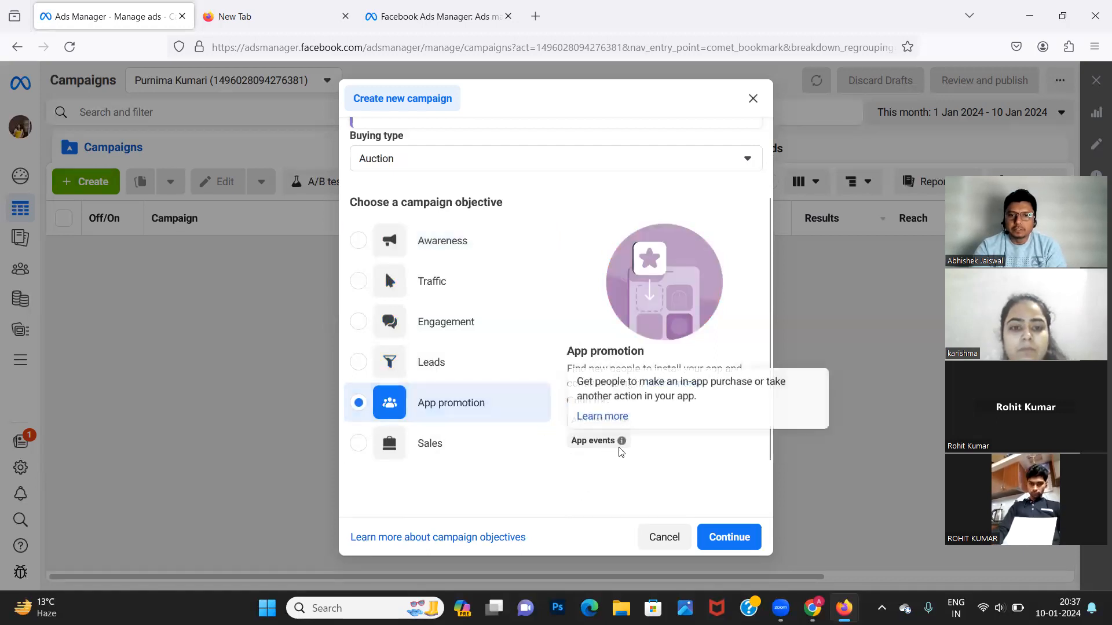
pyautogui.moveTo(622, 442)
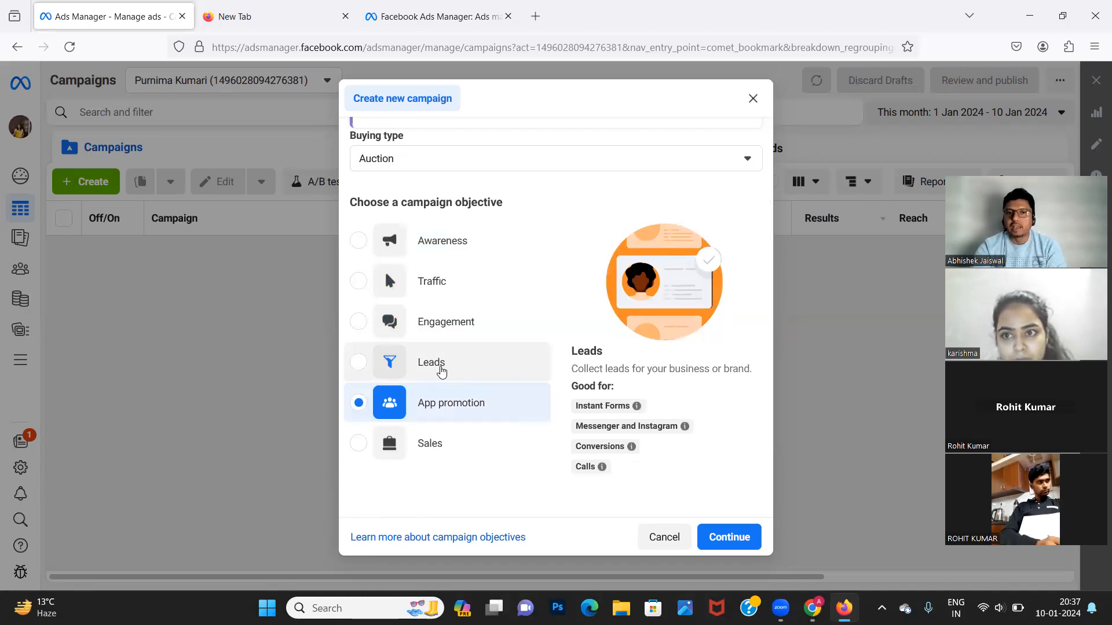
pyautogui.click(441, 371)
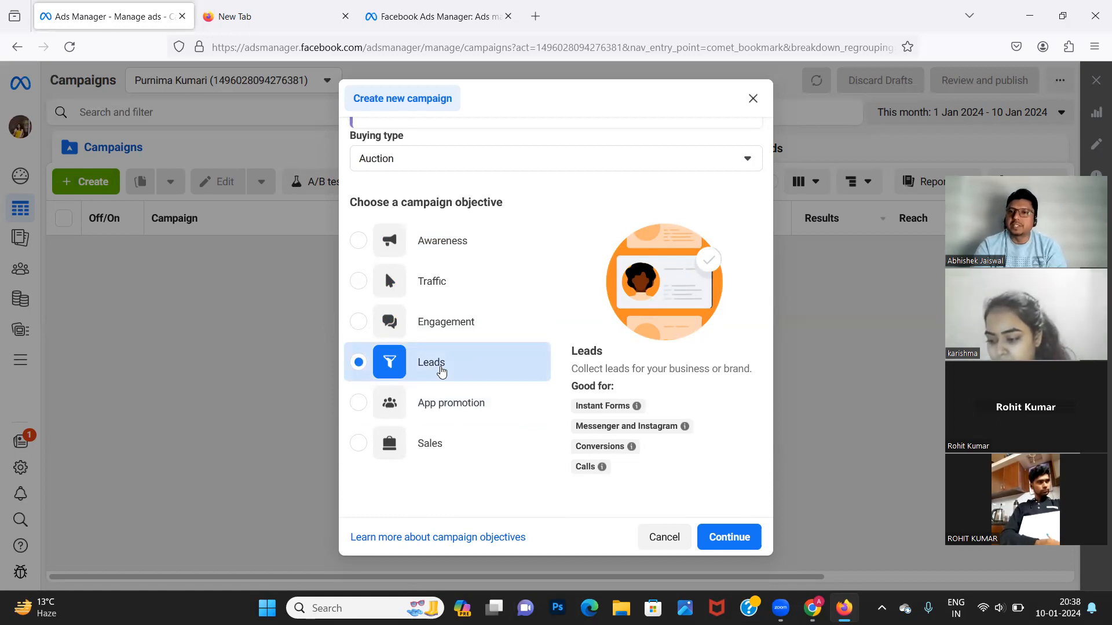
# Zoom the page in twice and continue with the Manual leads campaign setup.
pyautogui.click(728, 526)
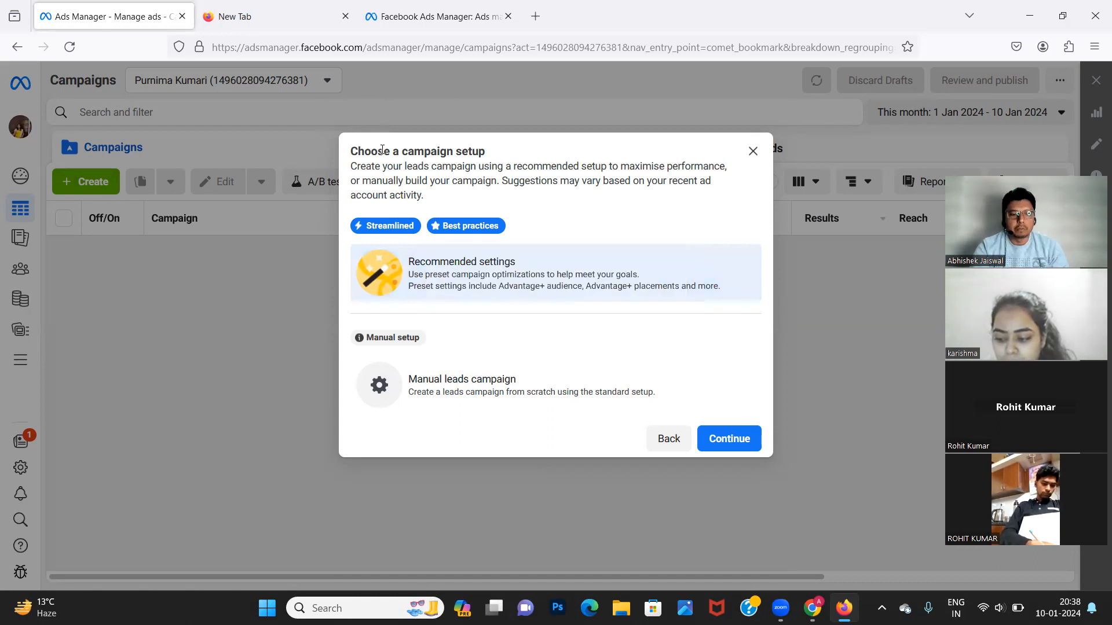
pyautogui.hotkey('ctrl', '+')
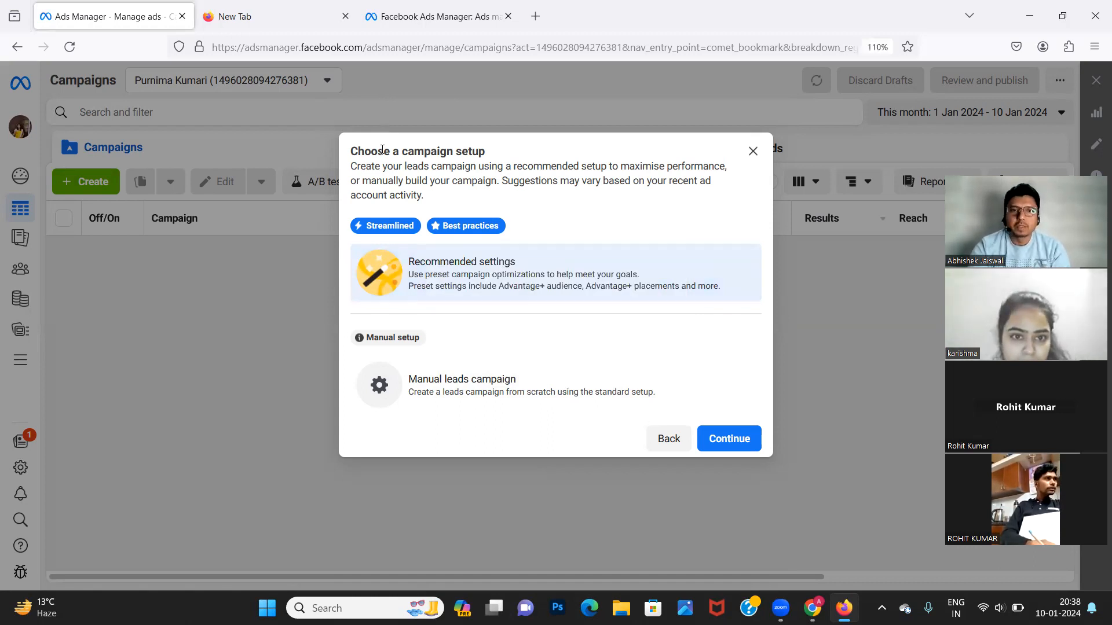
pyautogui.hotkey('ctrl', '+')
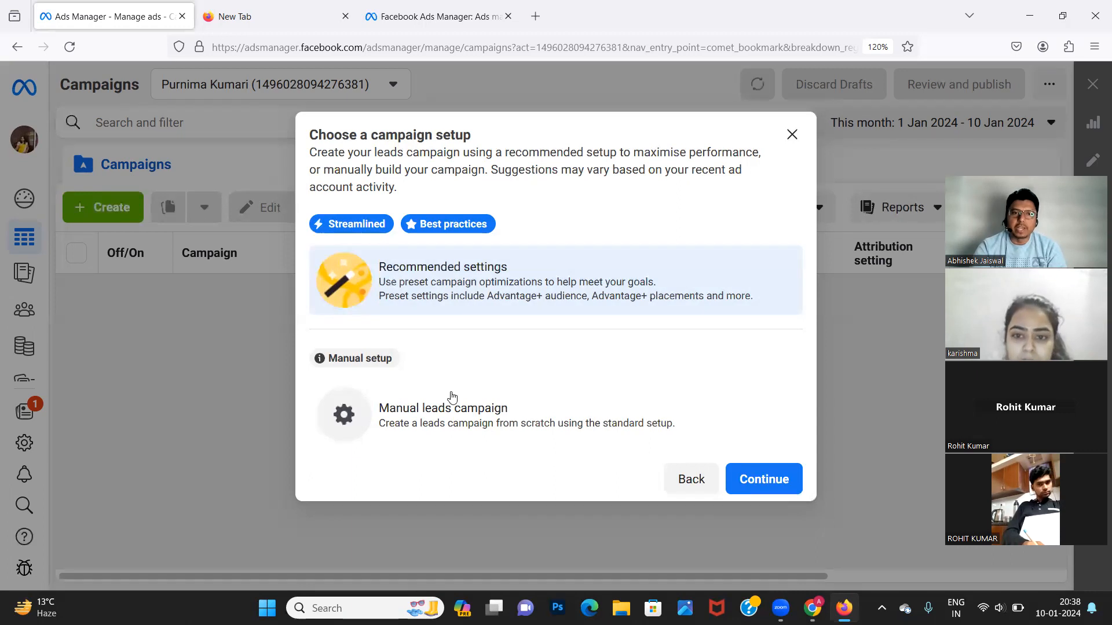
pyautogui.click(448, 415)
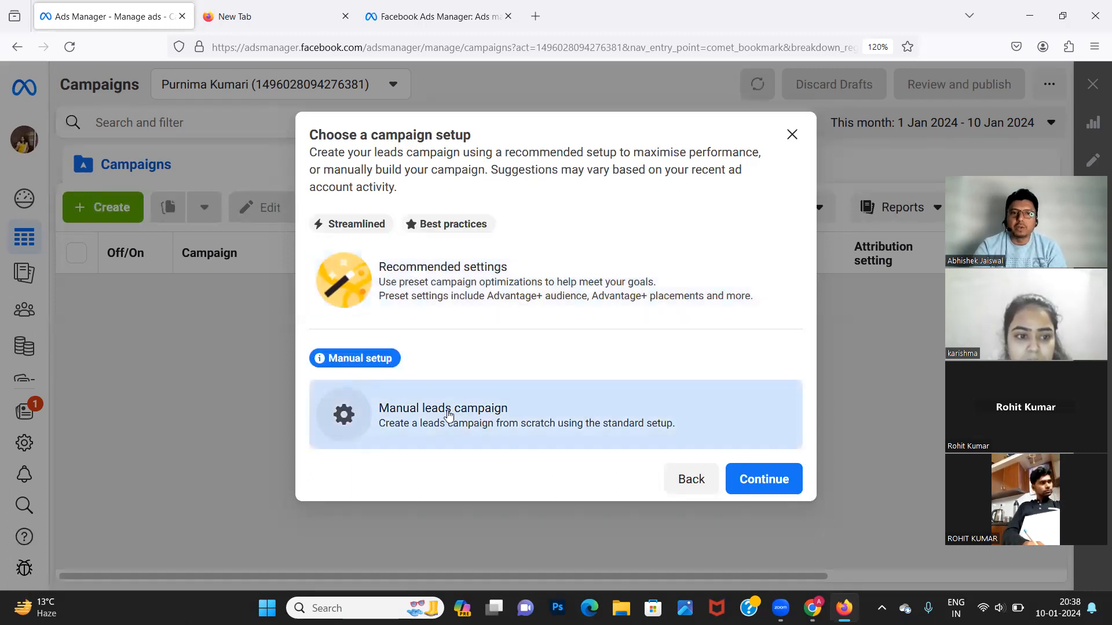
pyautogui.click(747, 481)
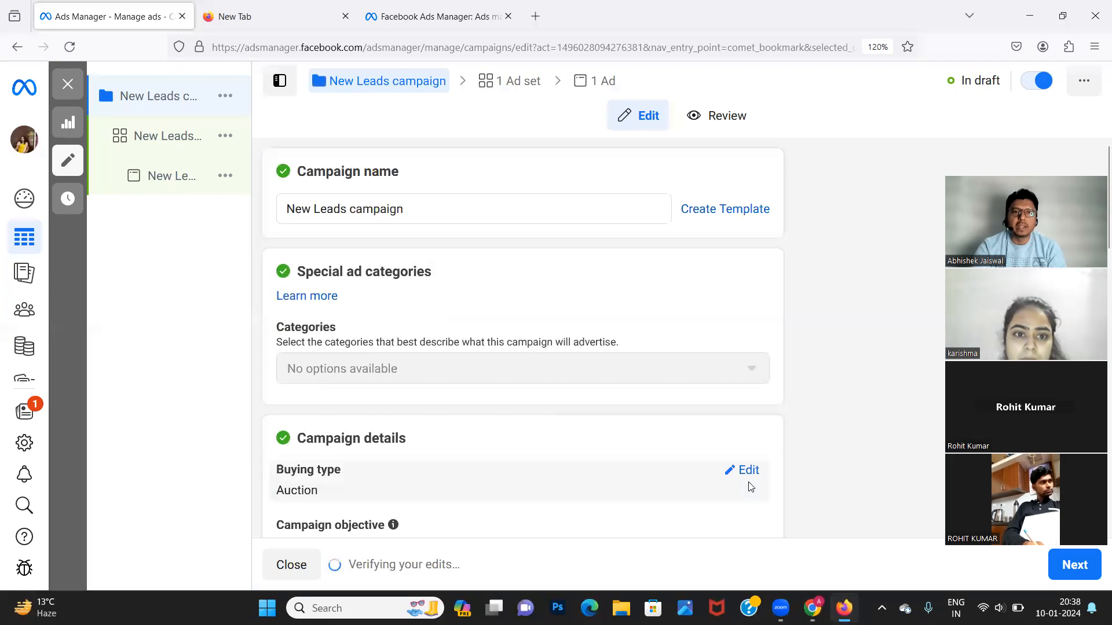
# Rename the campaign to 'Course Lead Generation 10th Jan 2024'.
pyautogui.tripleClick(385, 206)
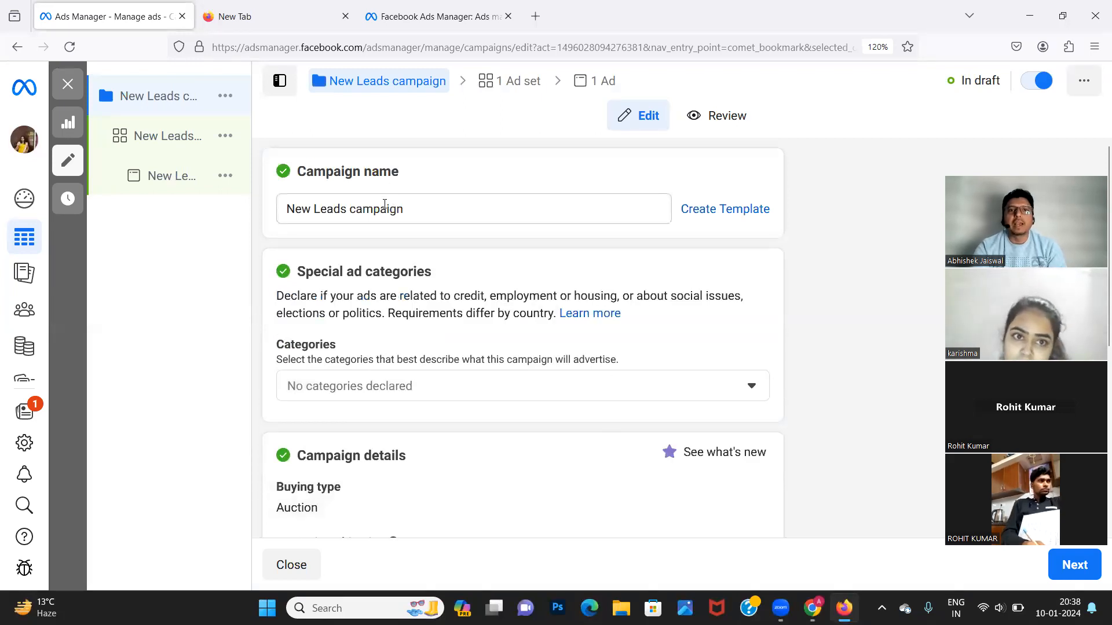
pyautogui.write('Difgi')
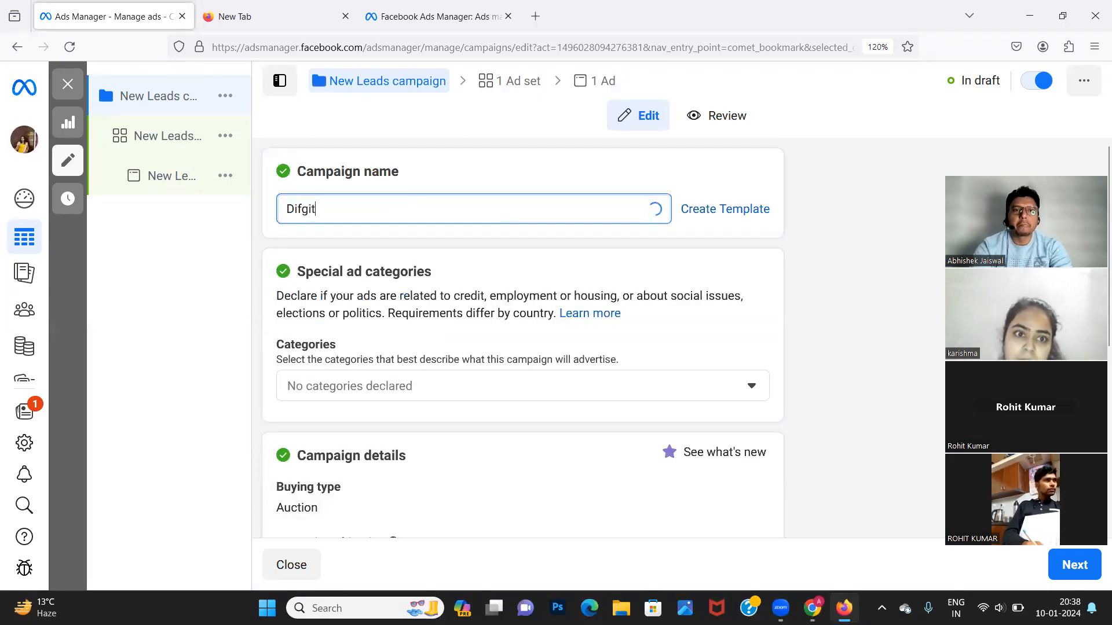
pyautogui.press('BackSpace')
pyautogui.press('BackSpace')
pyautogui.write('gital')
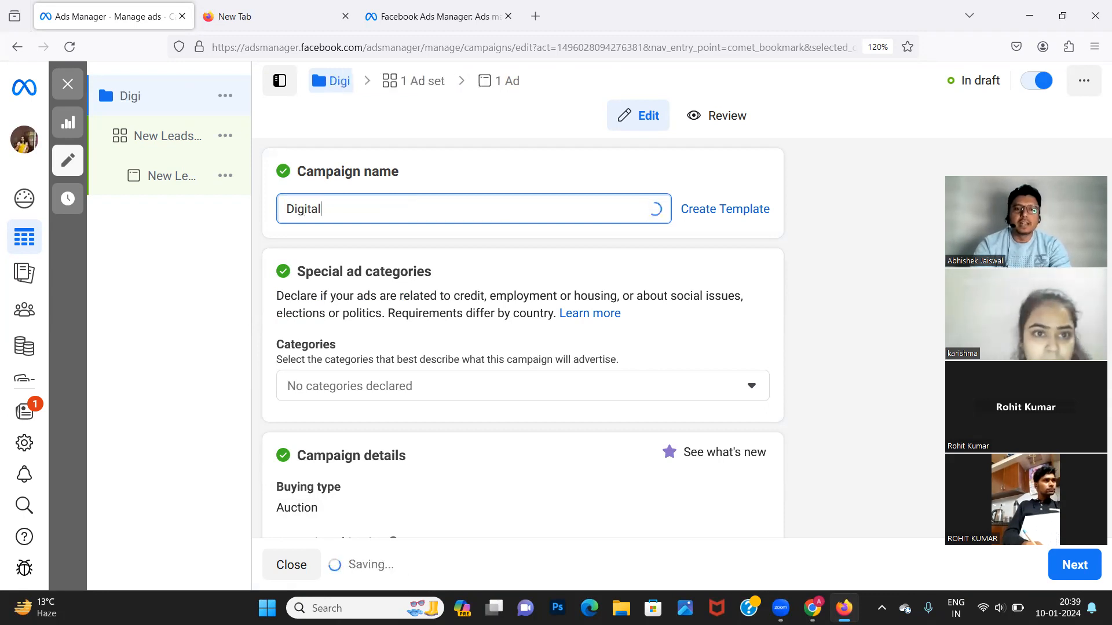
pyautogui.write('Naukri')
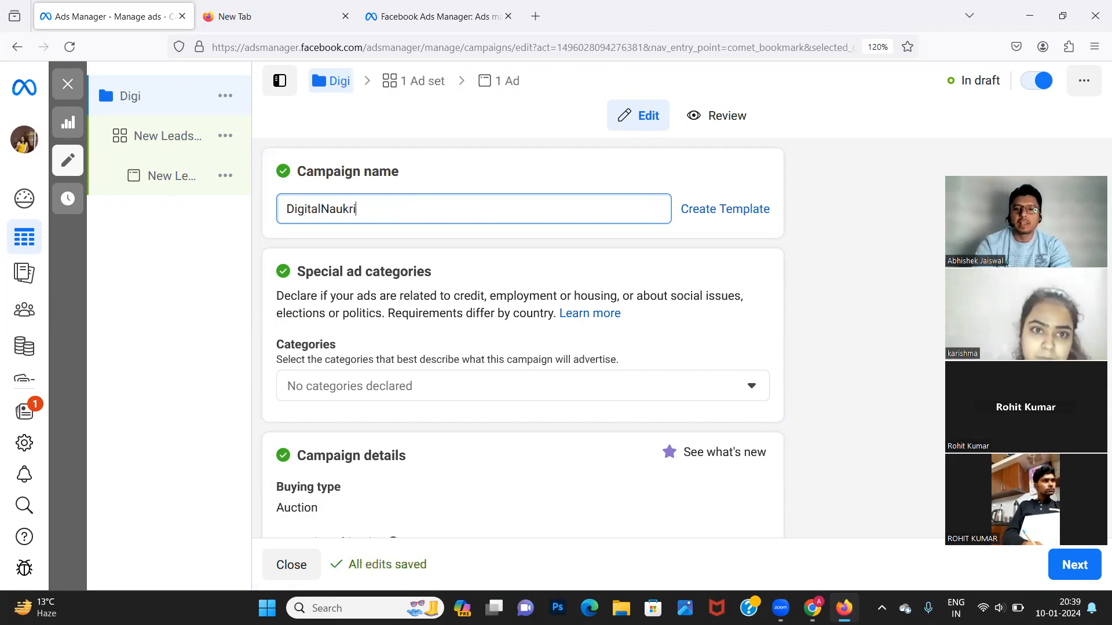
pyautogui.write(' Lead')
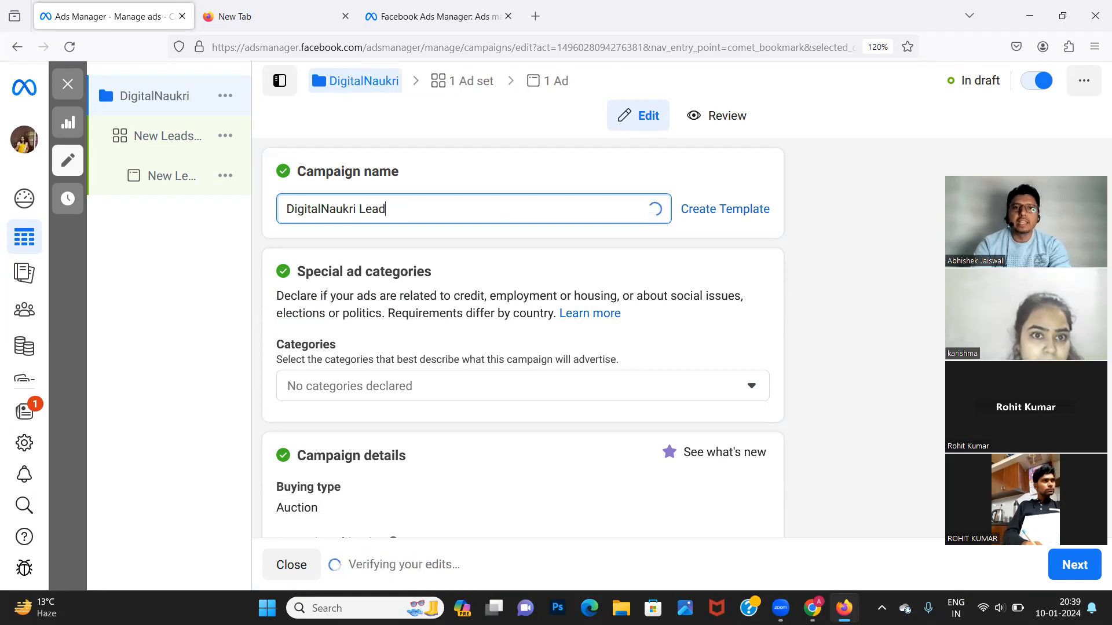
pyautogui.write(' Generation Course')
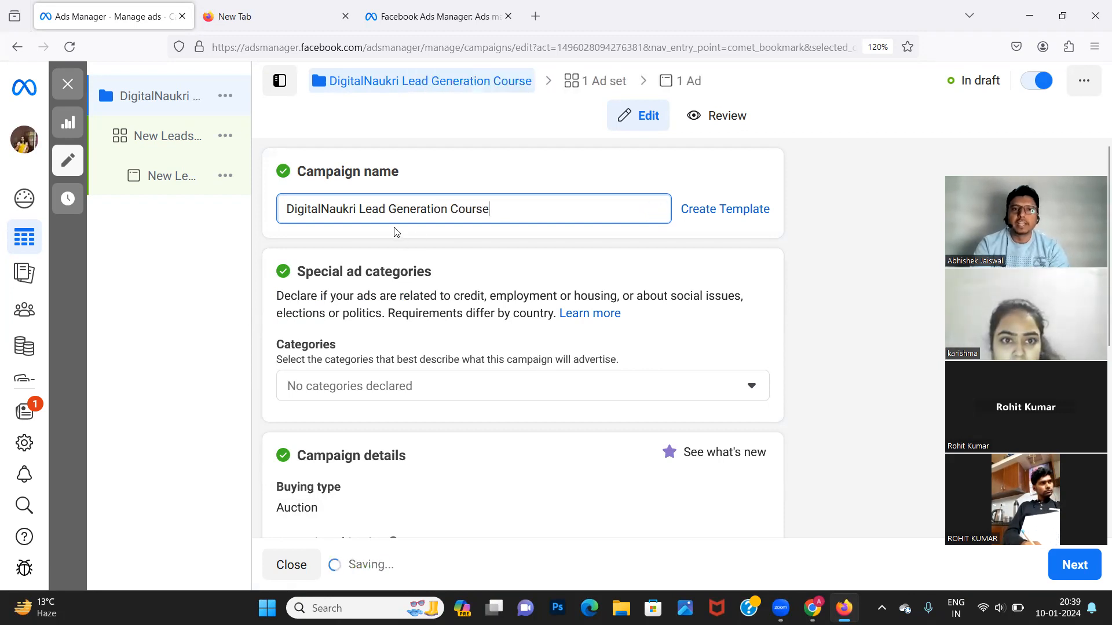
pyautogui.moveTo(454, 209); pyautogui.dragTo(168, 193)
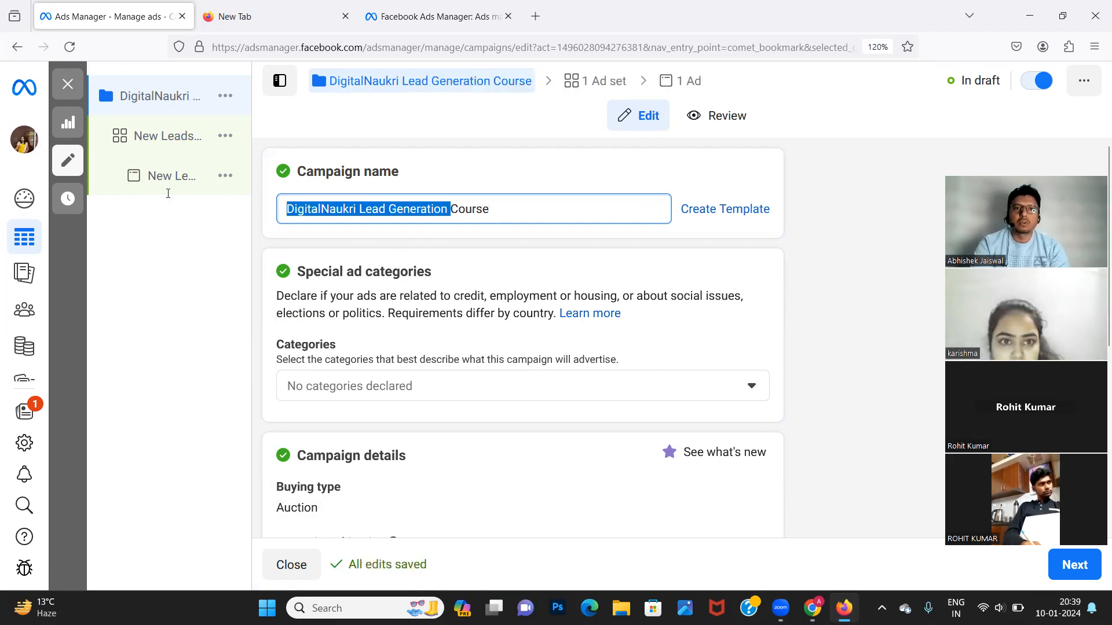
pyautogui.press('BackSpace')
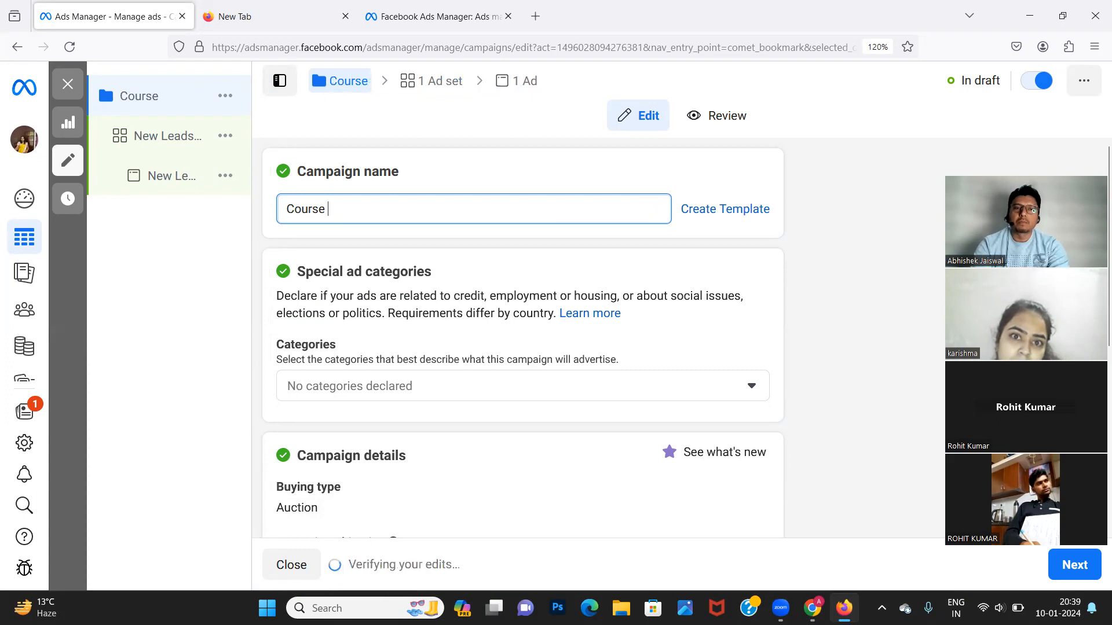
pyautogui.write('Lead Gene')
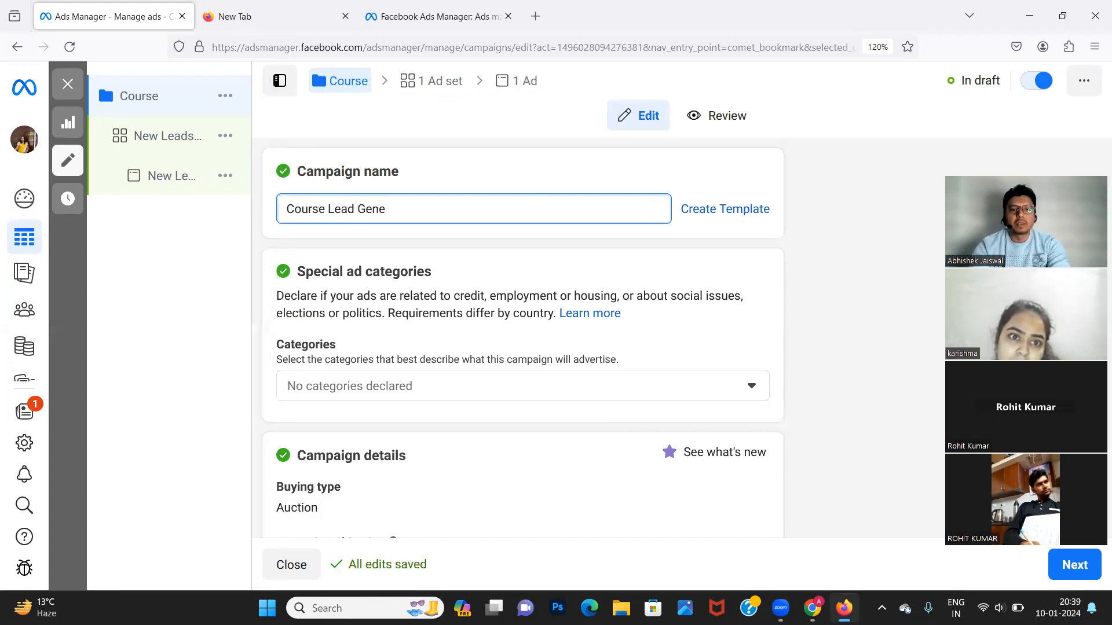
pyautogui.write('ration ')
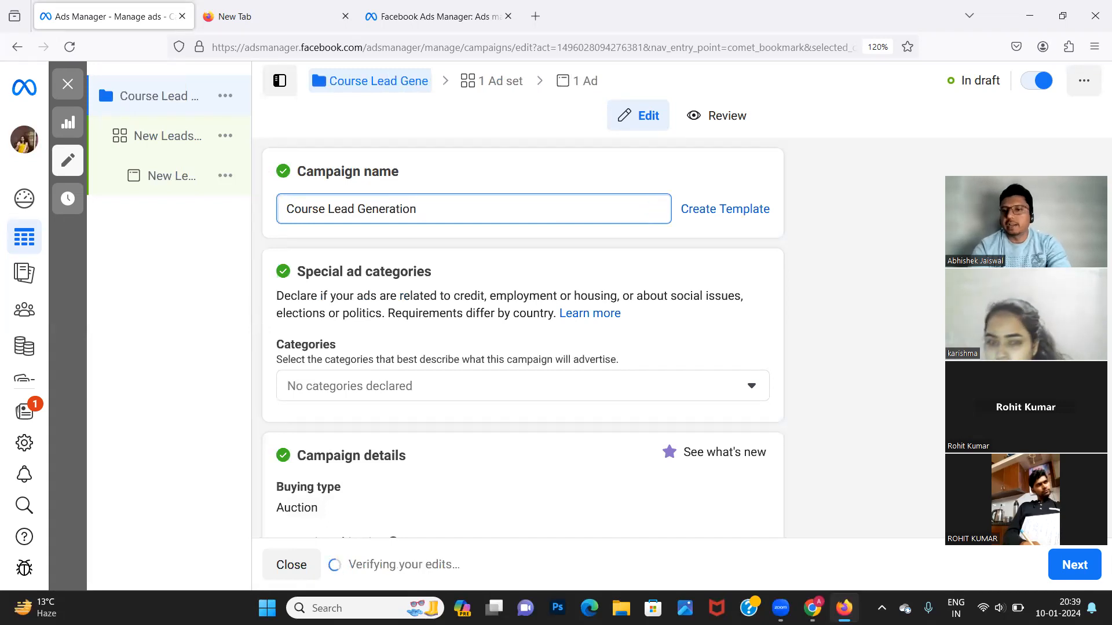
pyautogui.write('10t')
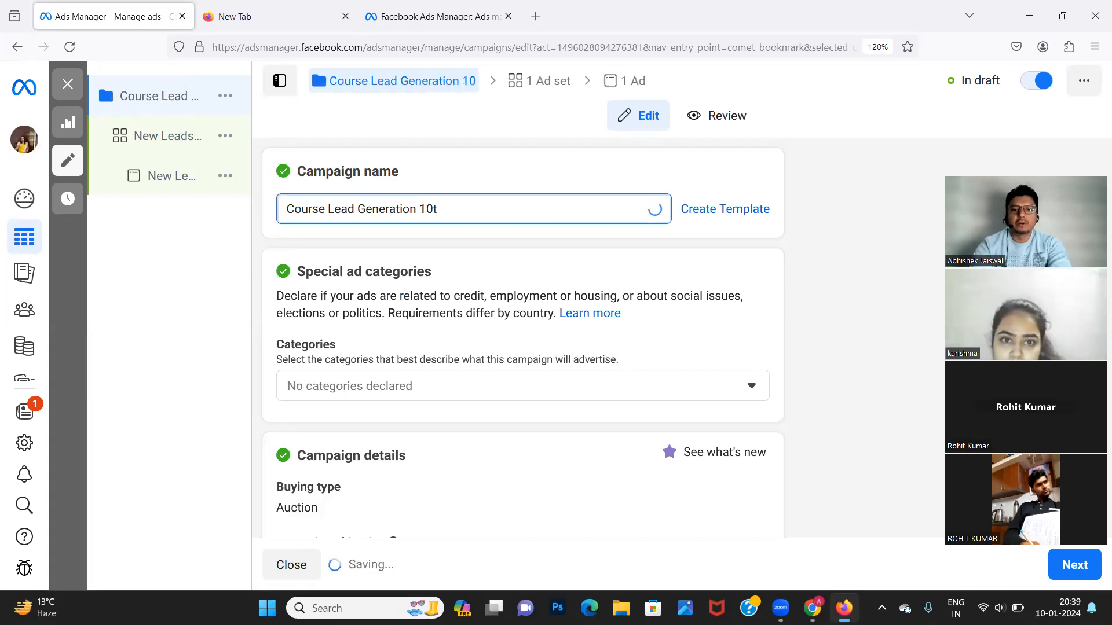
pyautogui.write('h Jan 3')
pyautogui.press('BackSpace')
pyautogui.write('2024')
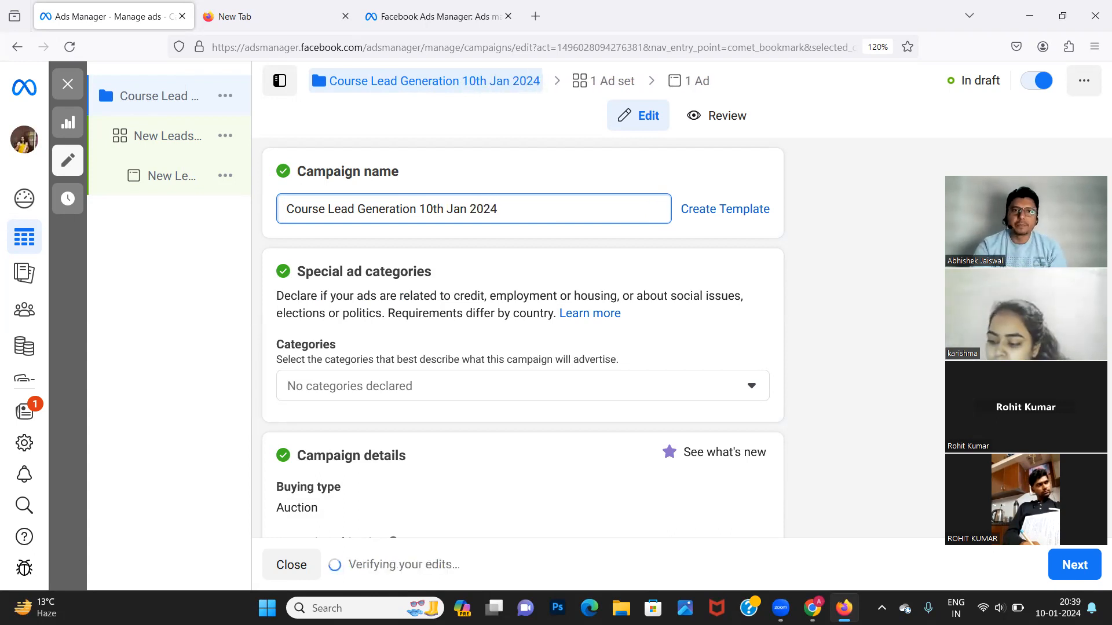
pyautogui.click(485, 256)
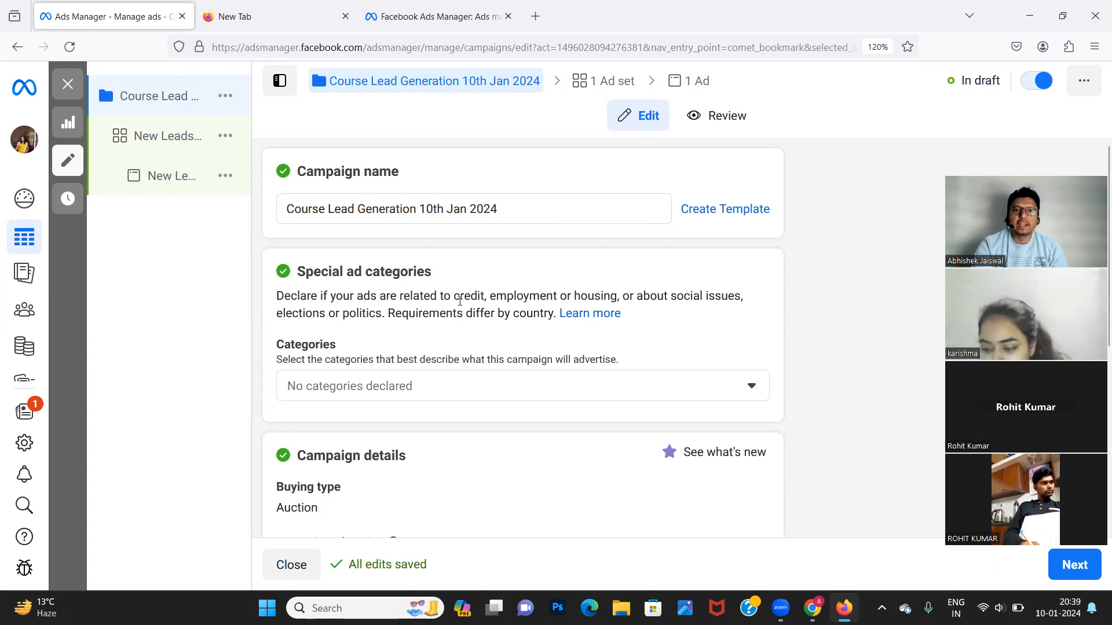
# Choose Employment from the special ad categories list and confirm India as the country.
pyautogui.doubleClick(512, 296)
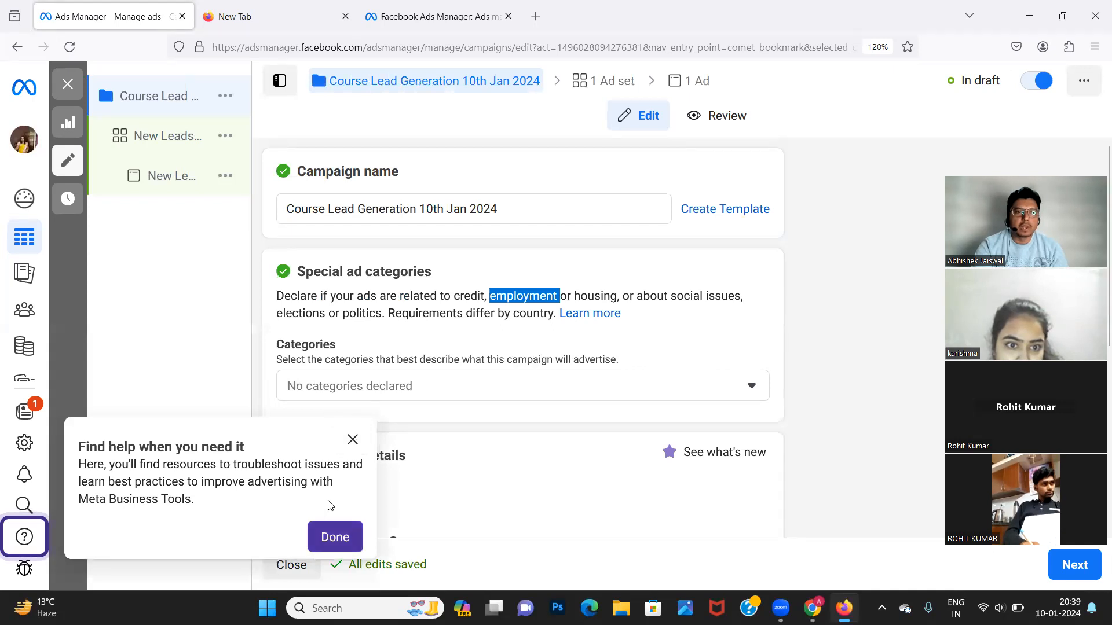
pyautogui.click(328, 528)
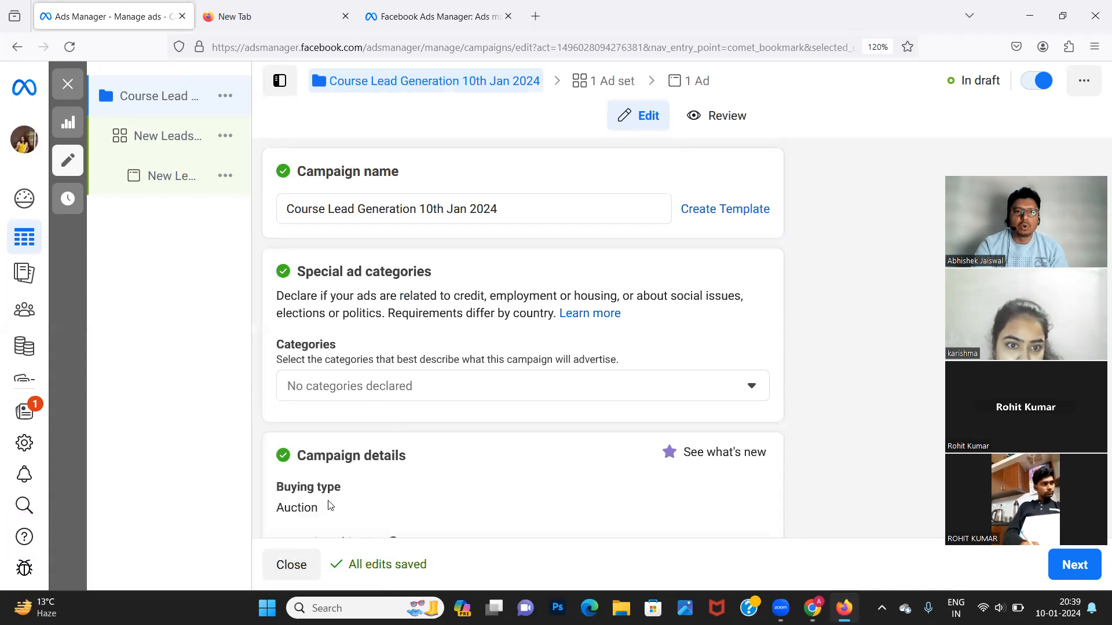
pyautogui.click(348, 384)
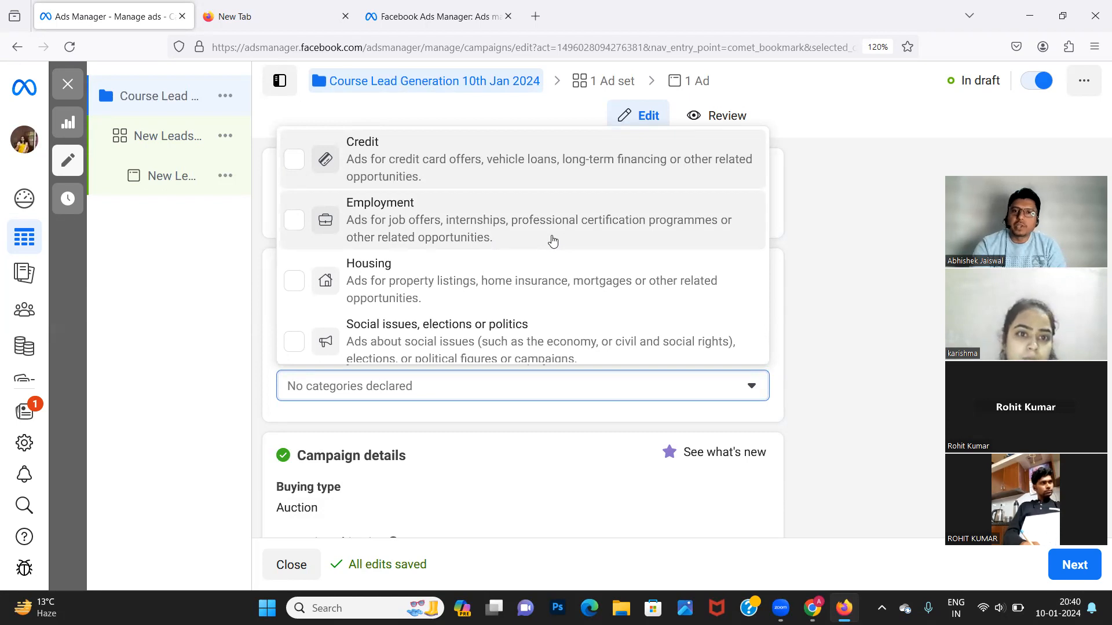
pyautogui.click(457, 230)
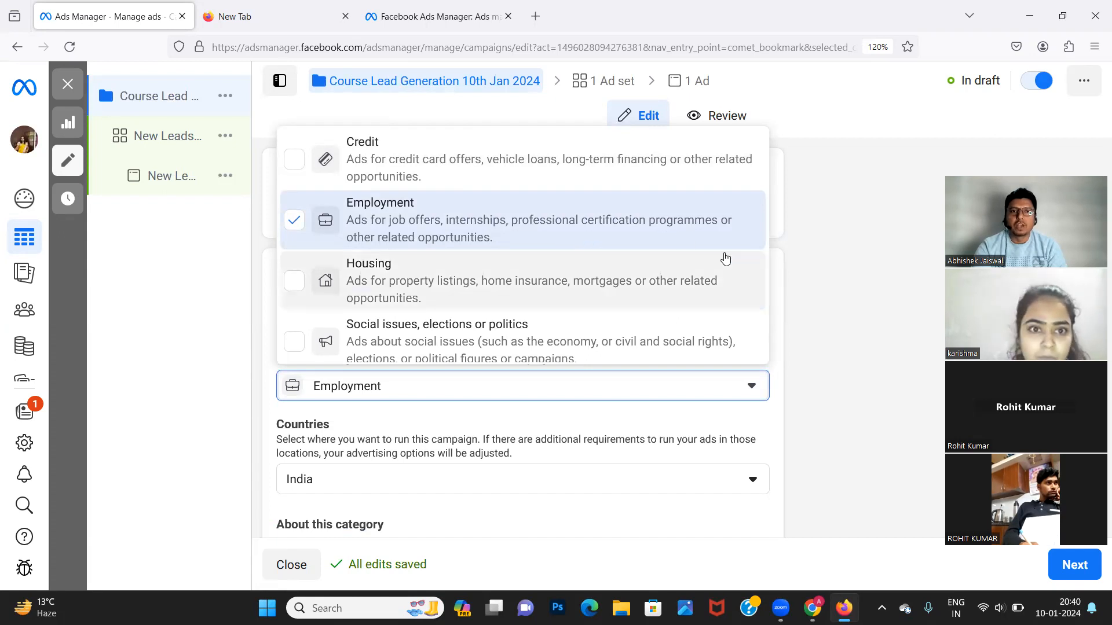
pyautogui.click(826, 272)
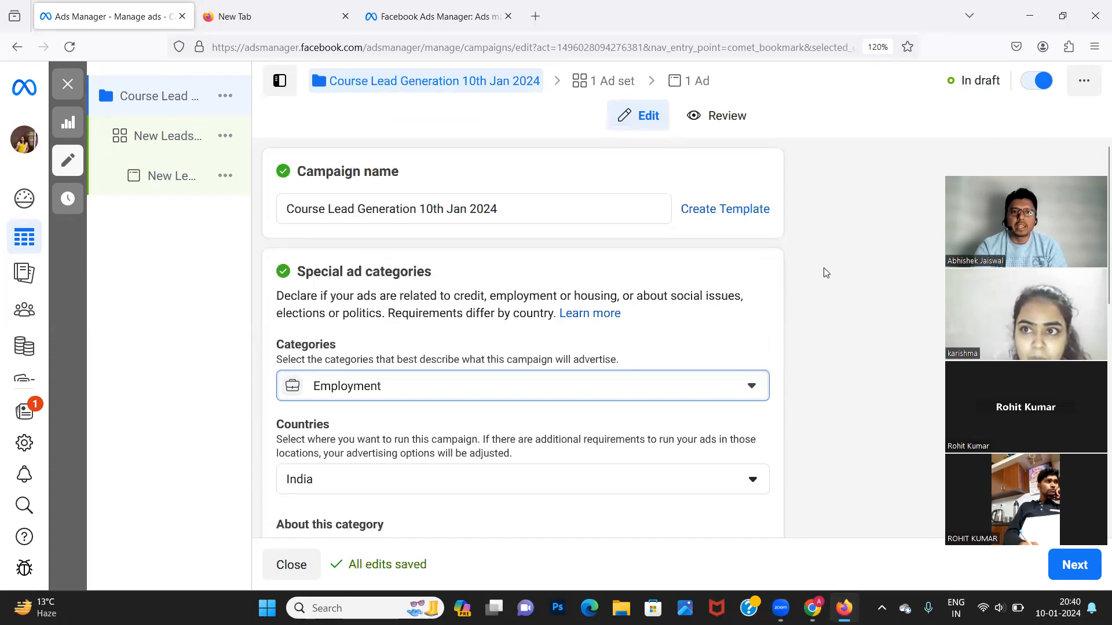
pyautogui.scroll(-2, 641, 468)
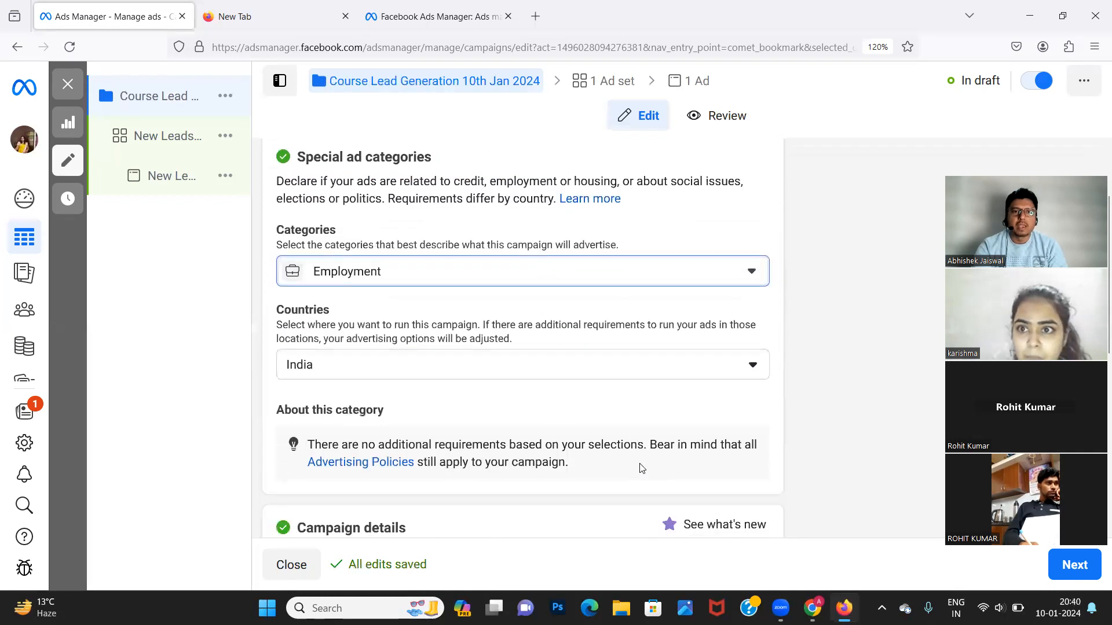
pyautogui.click(754, 374)
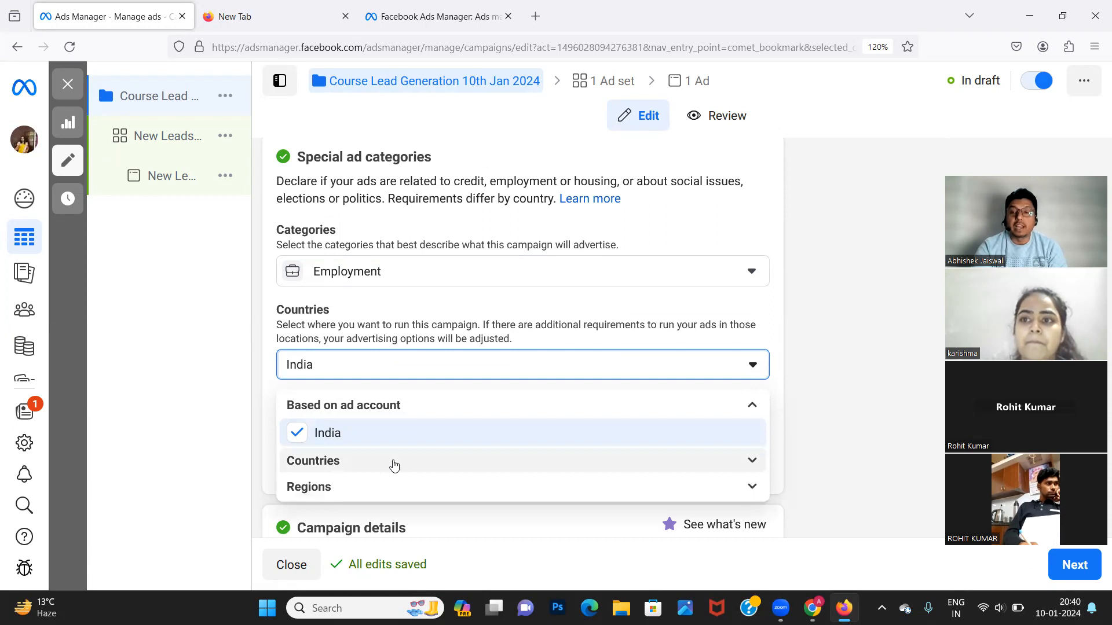
pyautogui.click(379, 494)
pyautogui.scroll(-3, 428, 510)
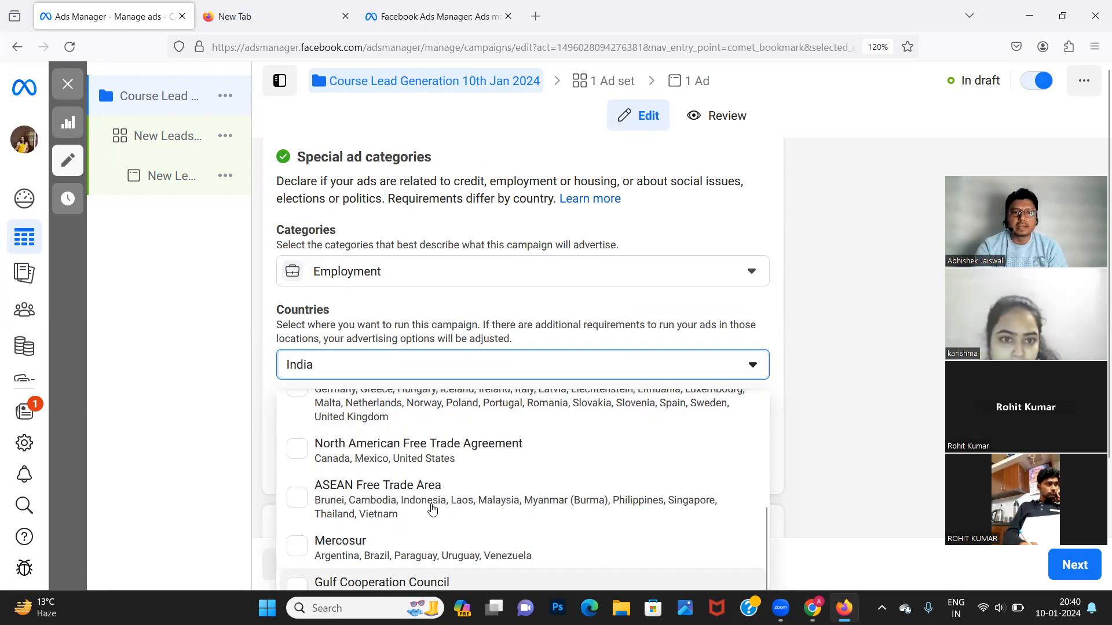
pyautogui.scroll(-5, 432, 510)
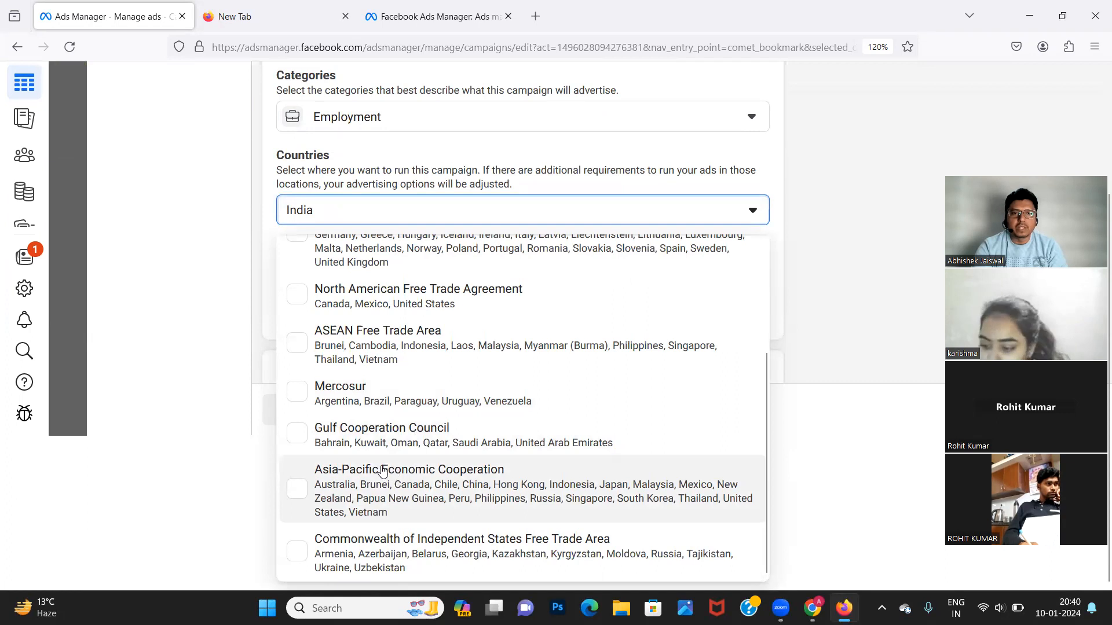
pyautogui.click(833, 403)
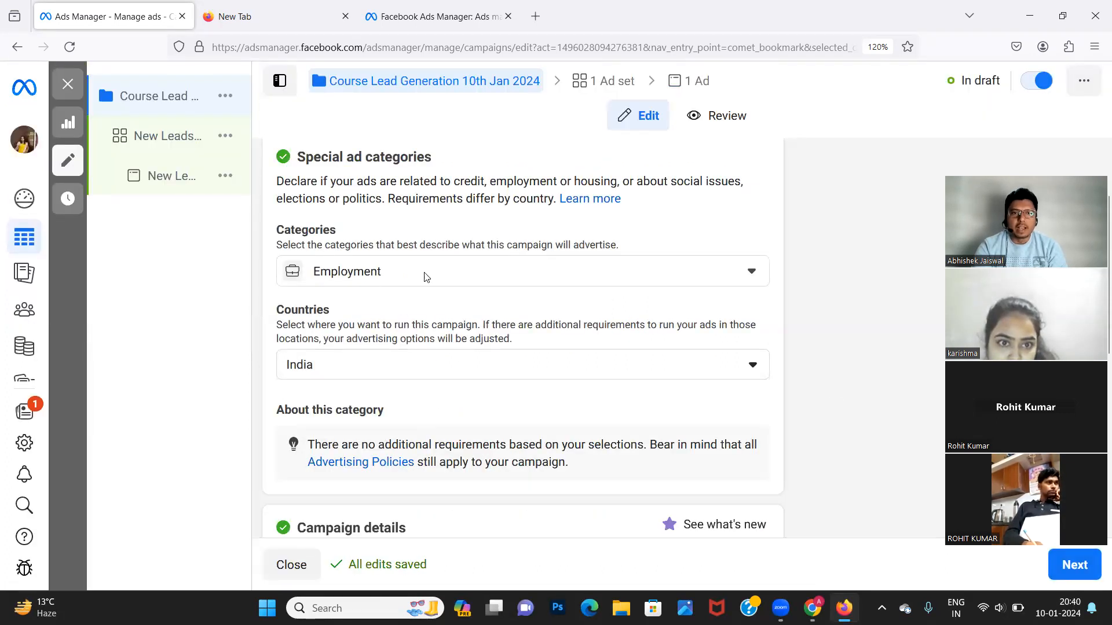
pyautogui.scroll(-3, 469, 448)
pyautogui.scroll(-2, 469, 449)
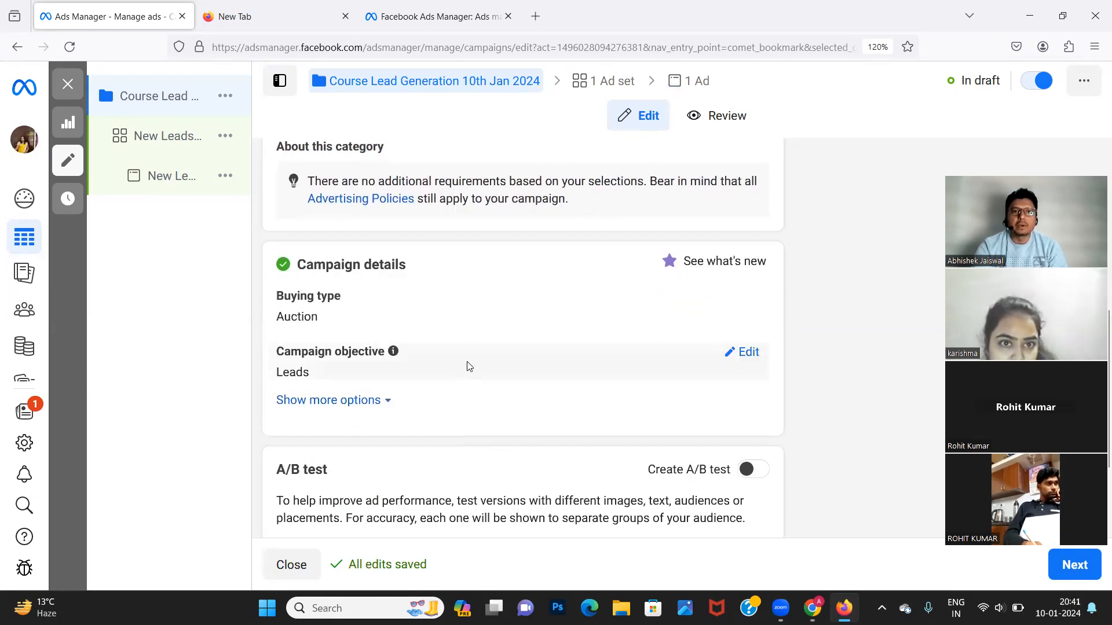
pyautogui.scroll(3, 471, 348)
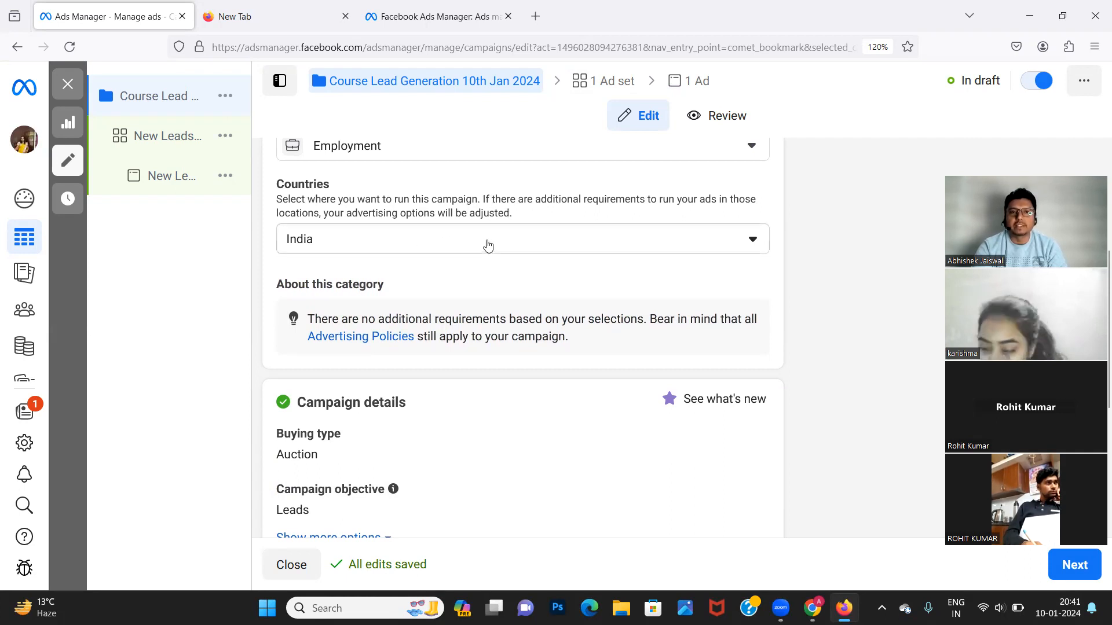
pyautogui.click(488, 246)
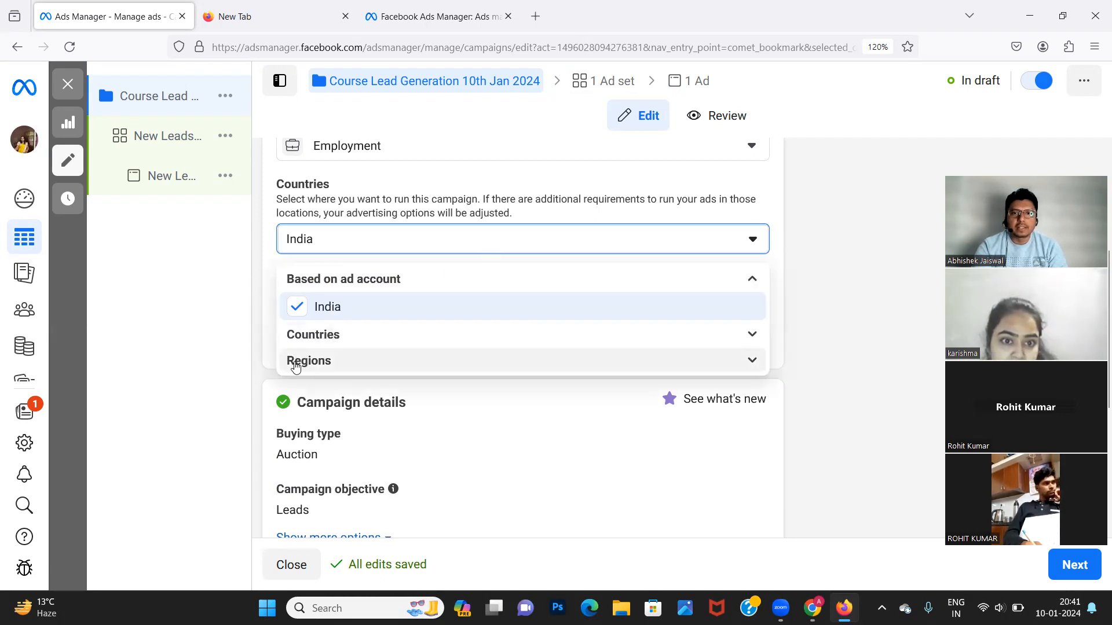
pyautogui.click(295, 362)
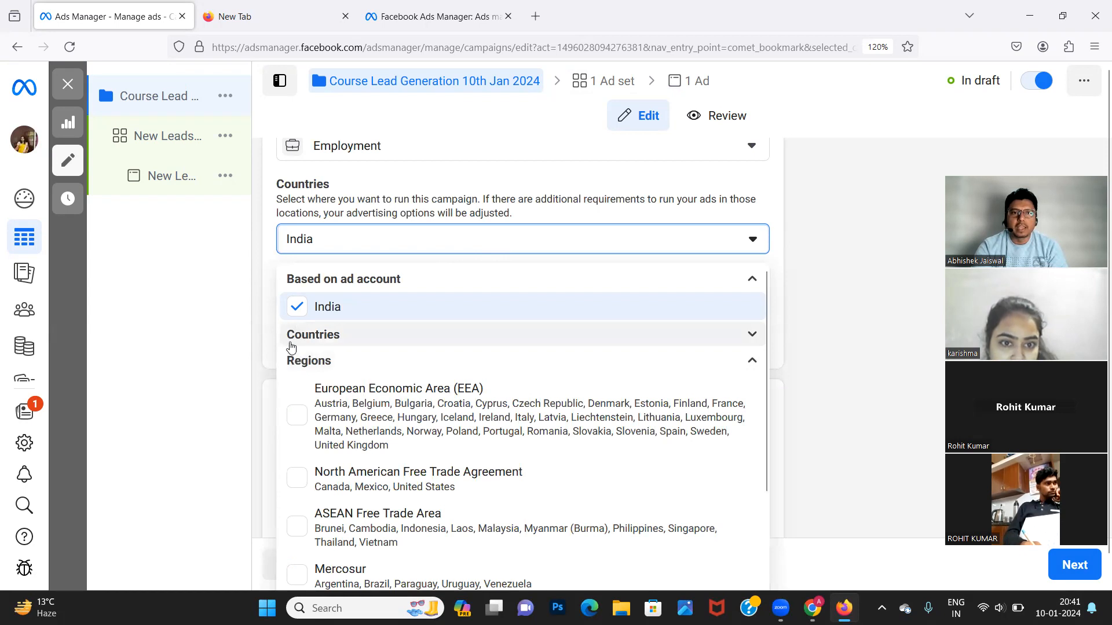
pyautogui.scroll(-5, 409, 471)
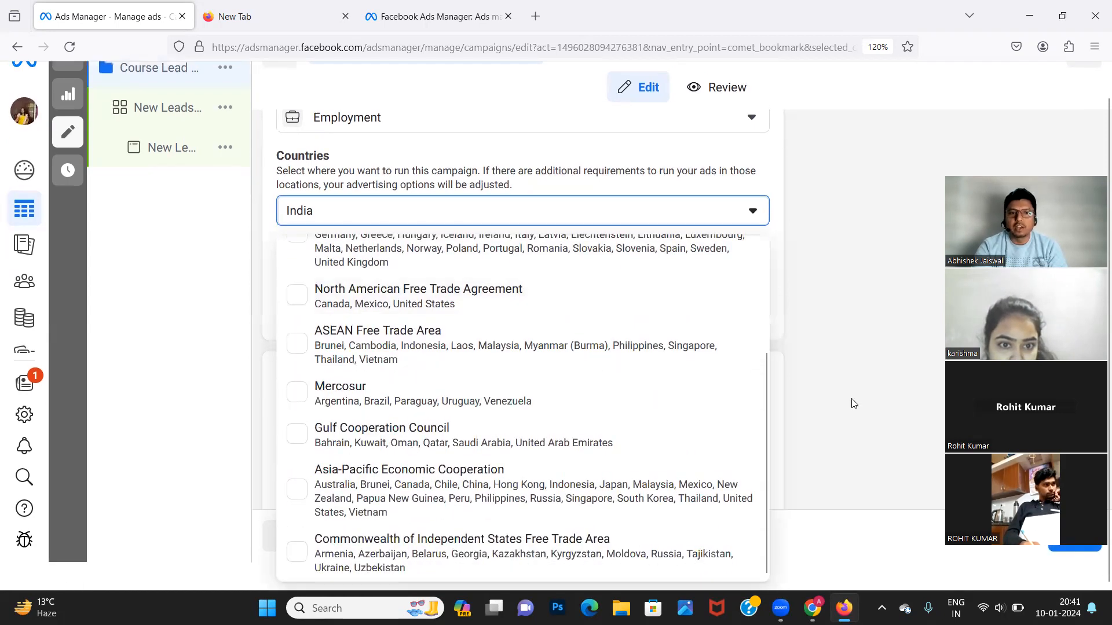
pyautogui.click(844, 404)
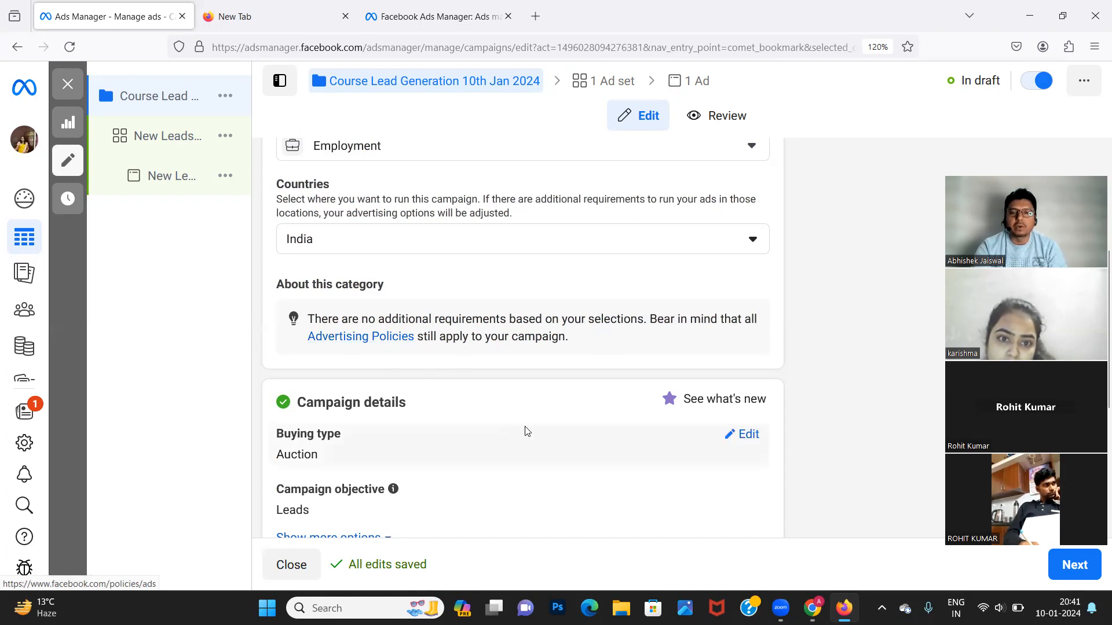
# Reveal more campaign options, leave the spending limit unset, and continue to the ad set.
pyautogui.scroll(-3, 568, 444)
pyautogui.scroll(-1, 569, 442)
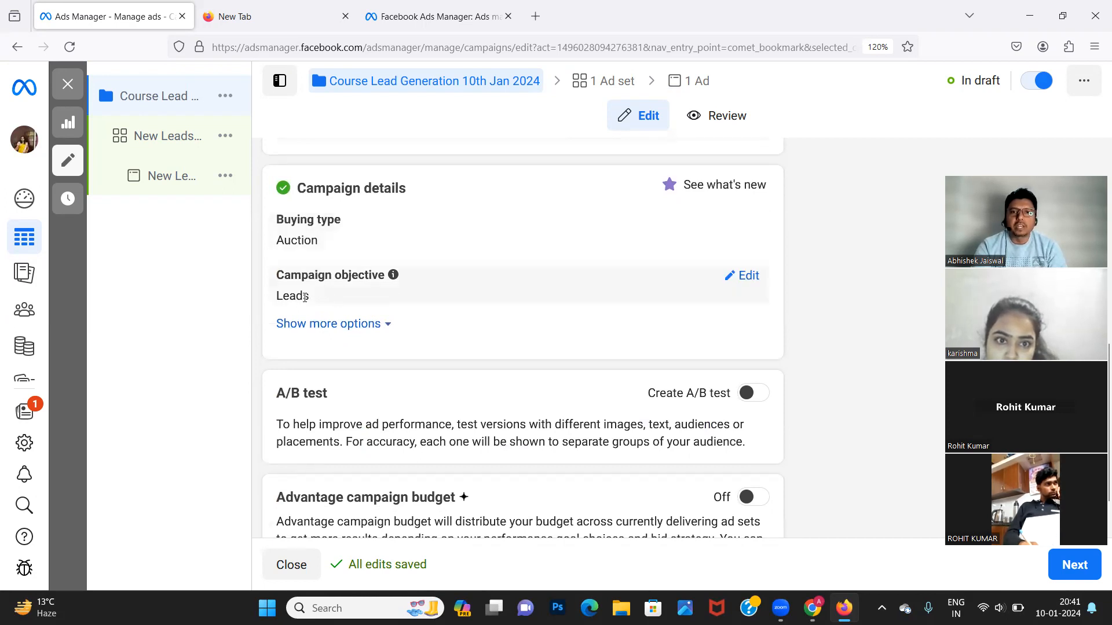
pyautogui.scroll(-1, 526, 340)
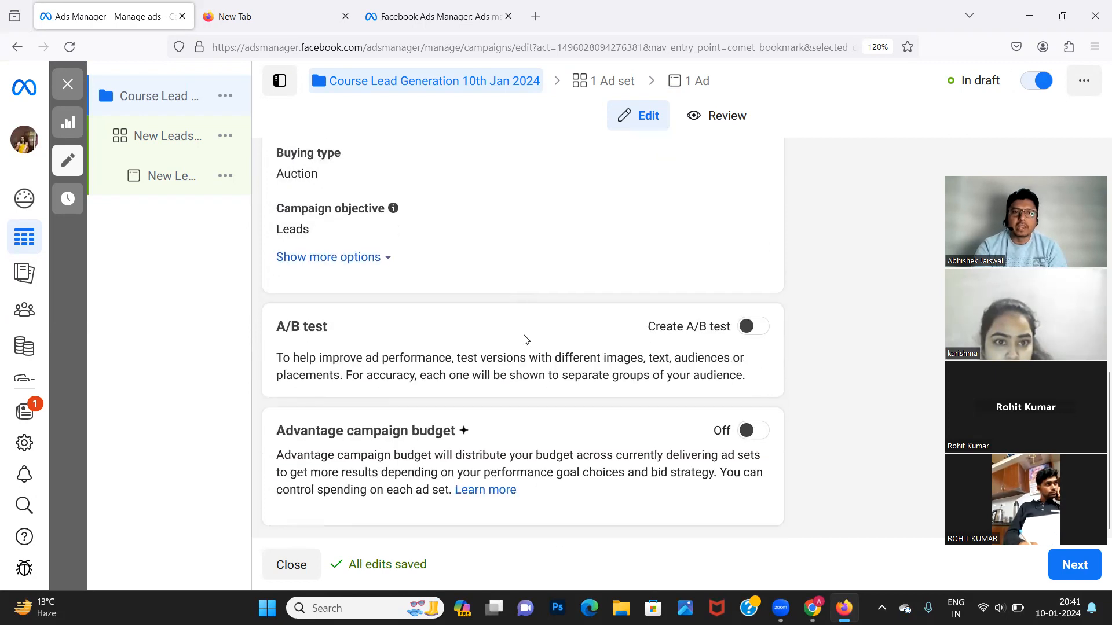
pyautogui.click(376, 264)
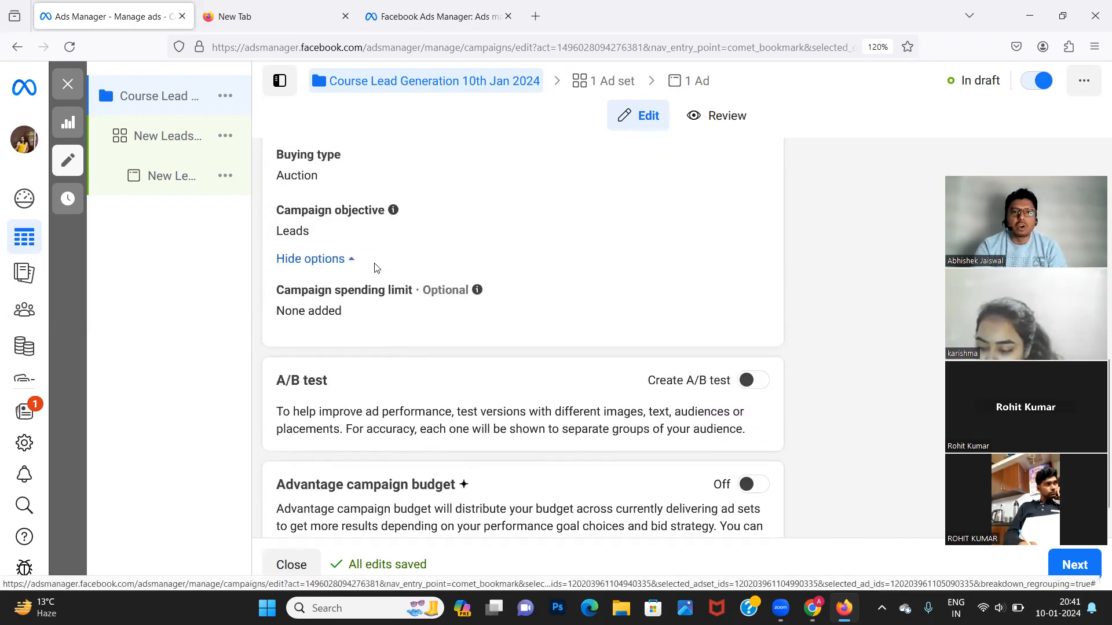
pyautogui.scroll(-1, 424, 330)
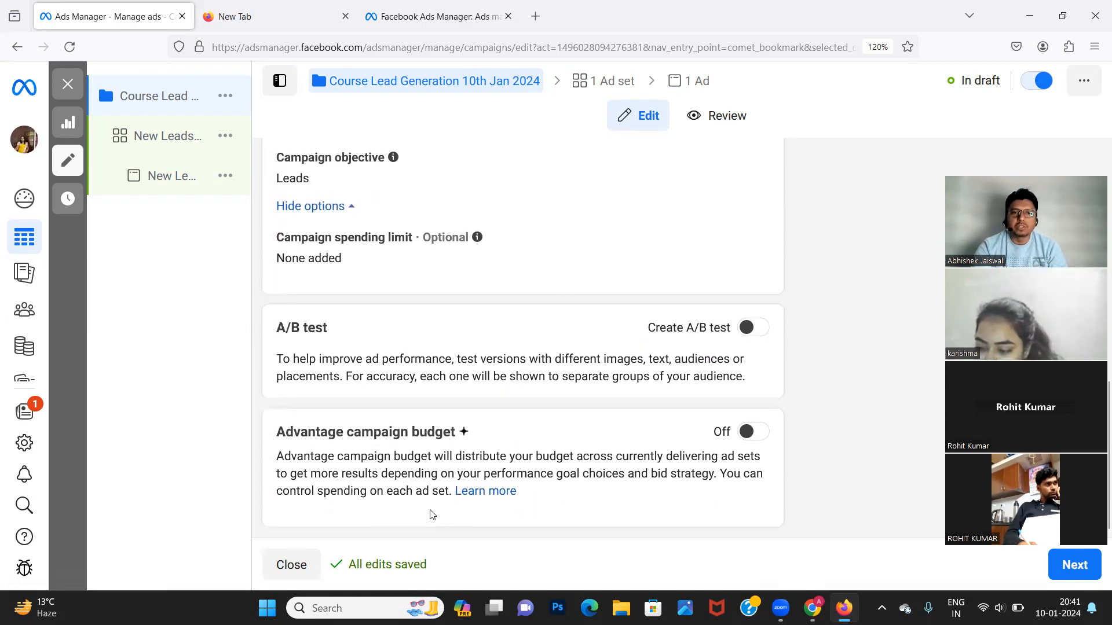
pyautogui.scroll(4, 653, 278)
pyautogui.scroll(-4, 653, 278)
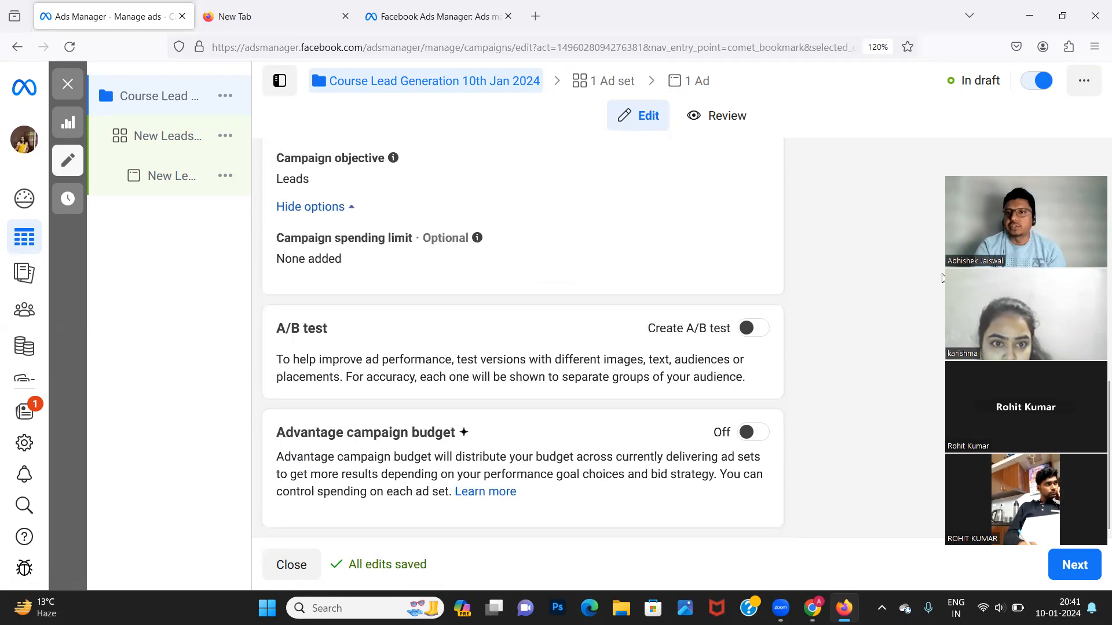
pyautogui.moveTo(996, 283); pyautogui.dragTo(894, 164)
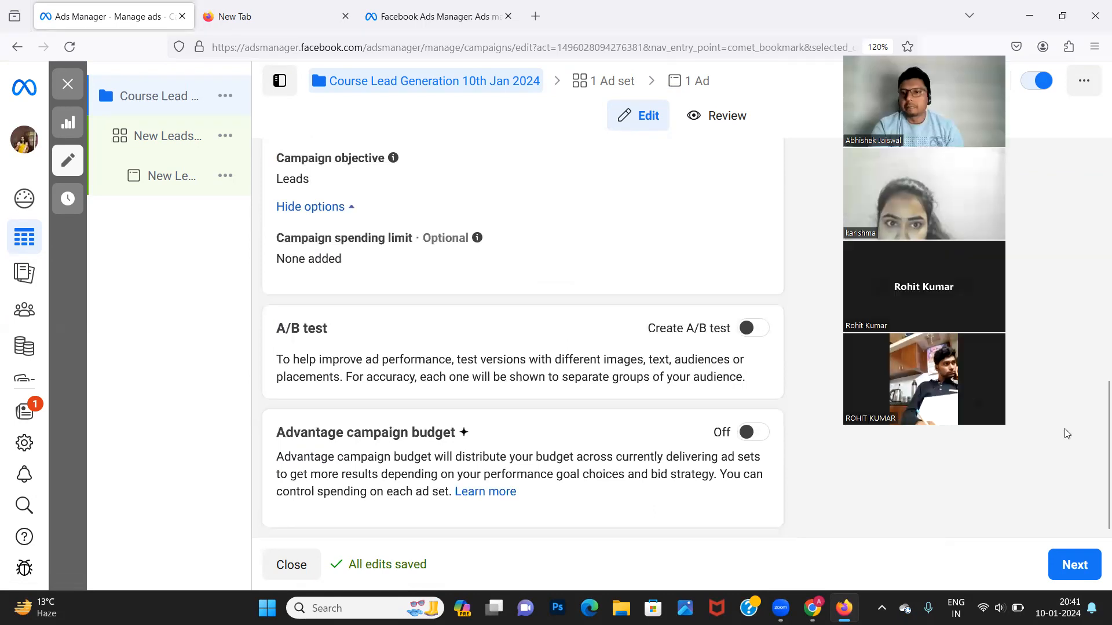
pyautogui.click(1074, 565)
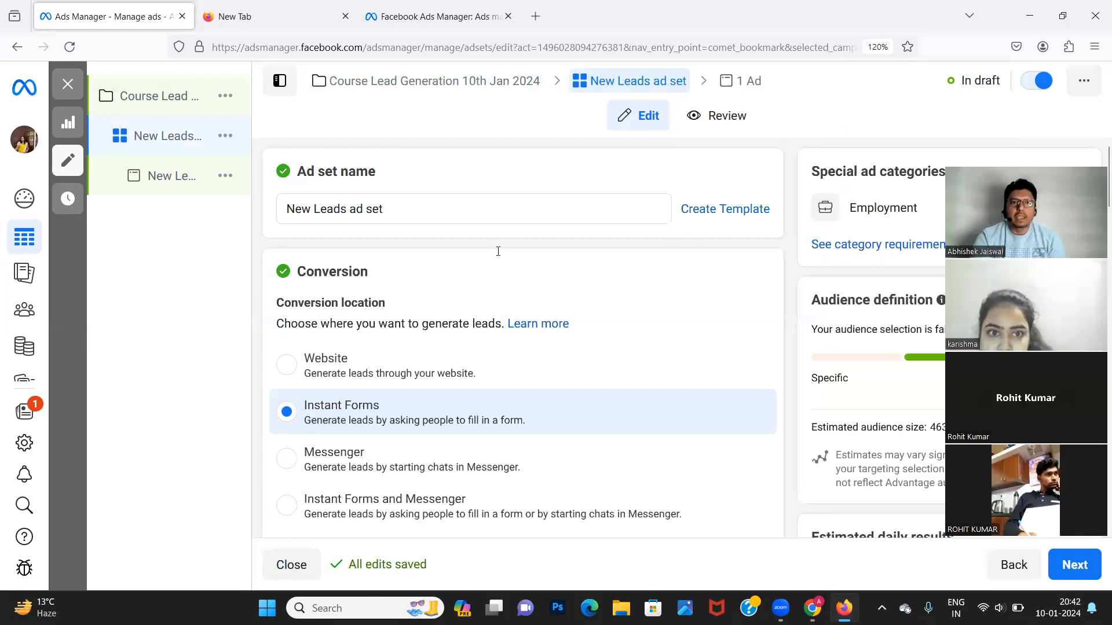
# Rename the ad set to 'Digital Marketing Training Internship' and close the recommendation popup.
pyautogui.tripleClick(339, 210)
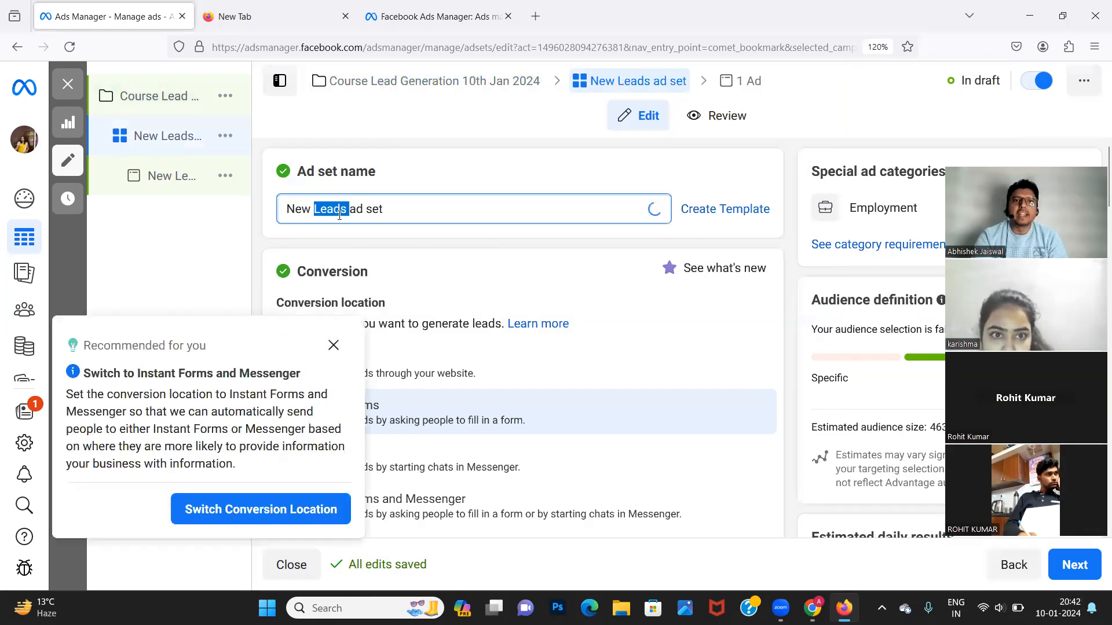
pyautogui.press('BackSpace')
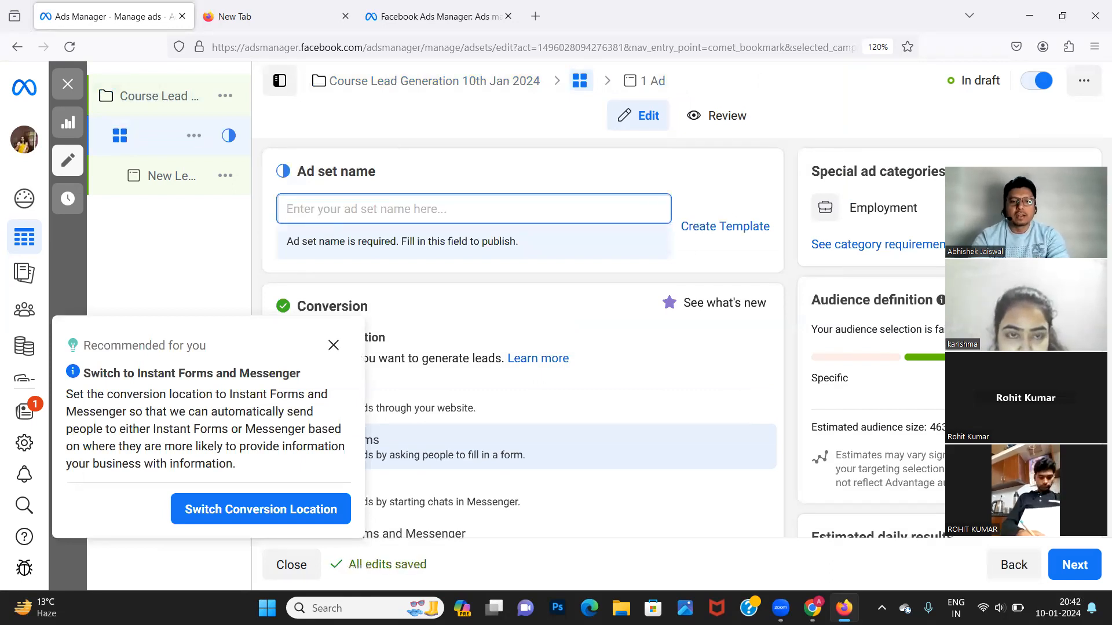
pyautogui.write('Digital')
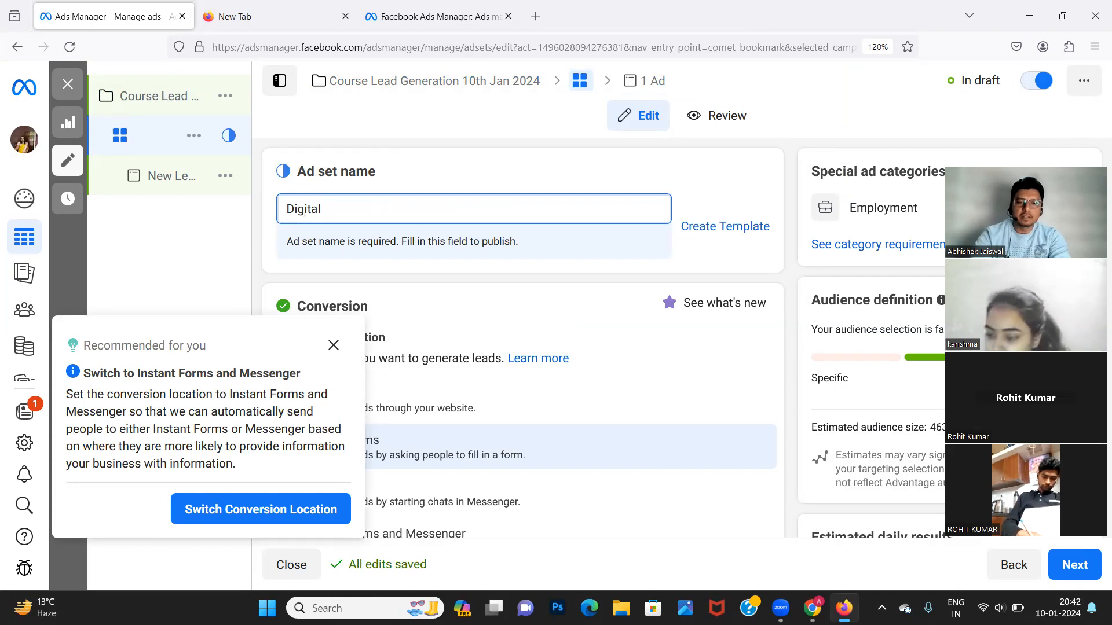
pyautogui.write(' Marketing')
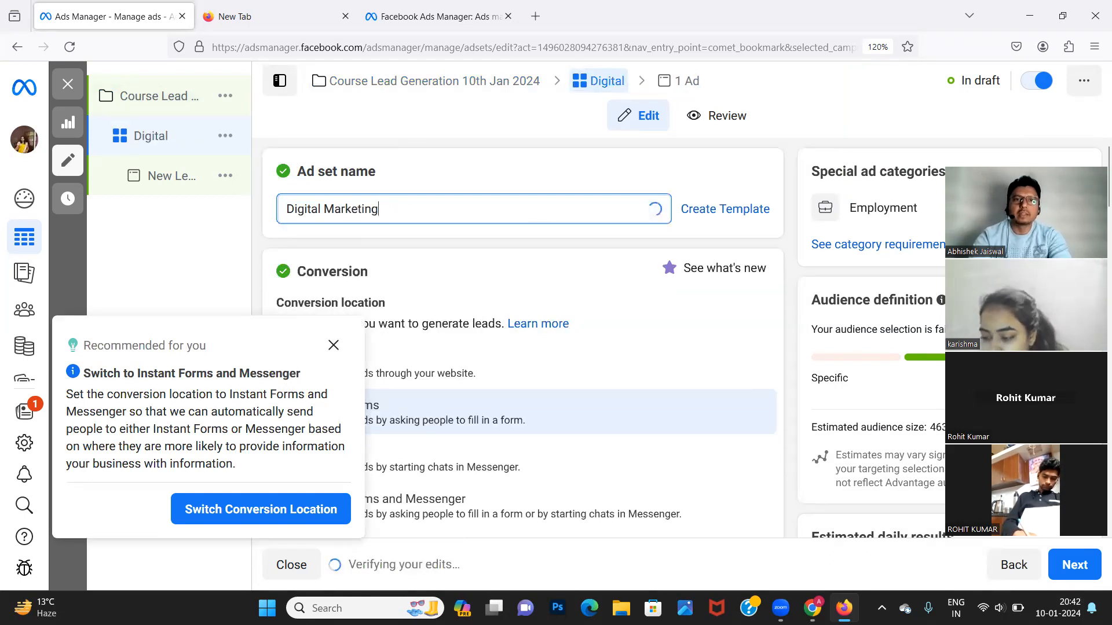
pyautogui.write(' Tr')
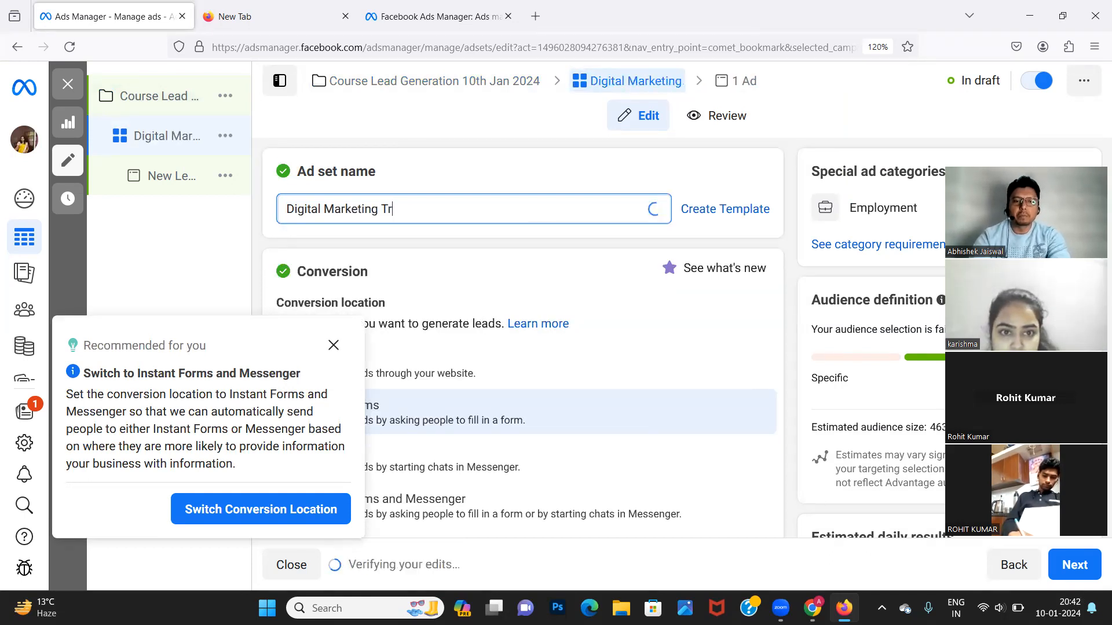
pyautogui.write('ainin')
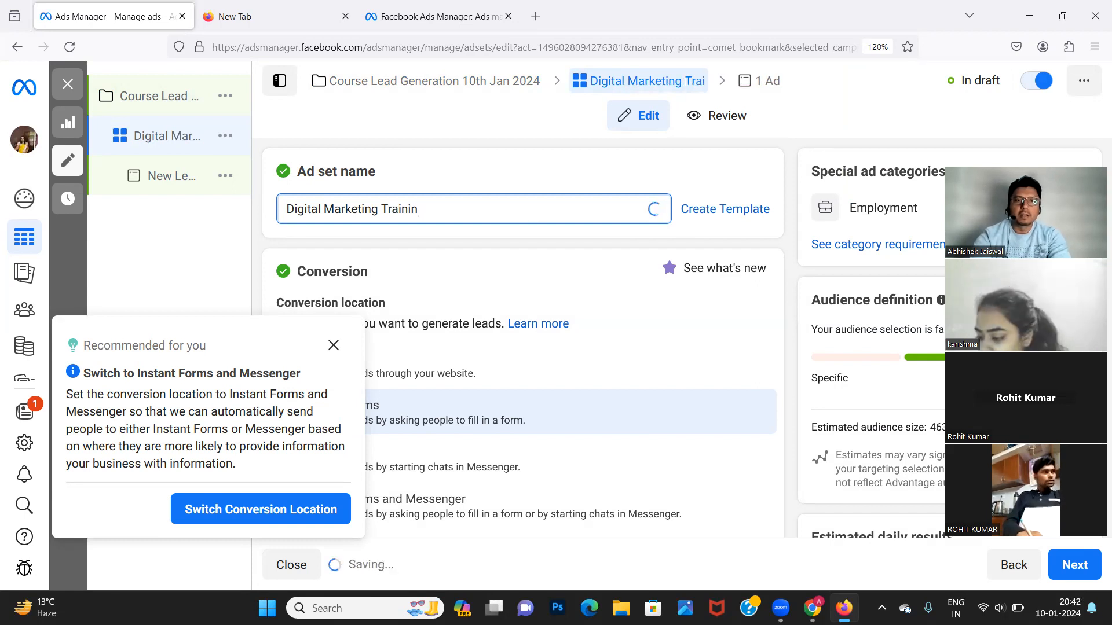
pyautogui.write('g In')
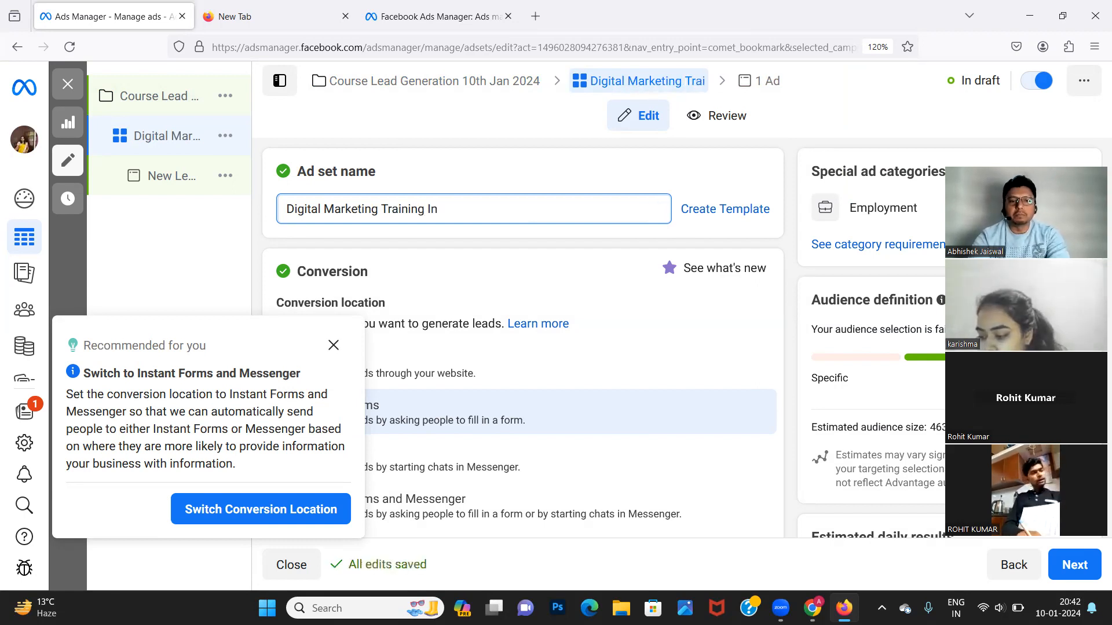
pyautogui.write('ternship')
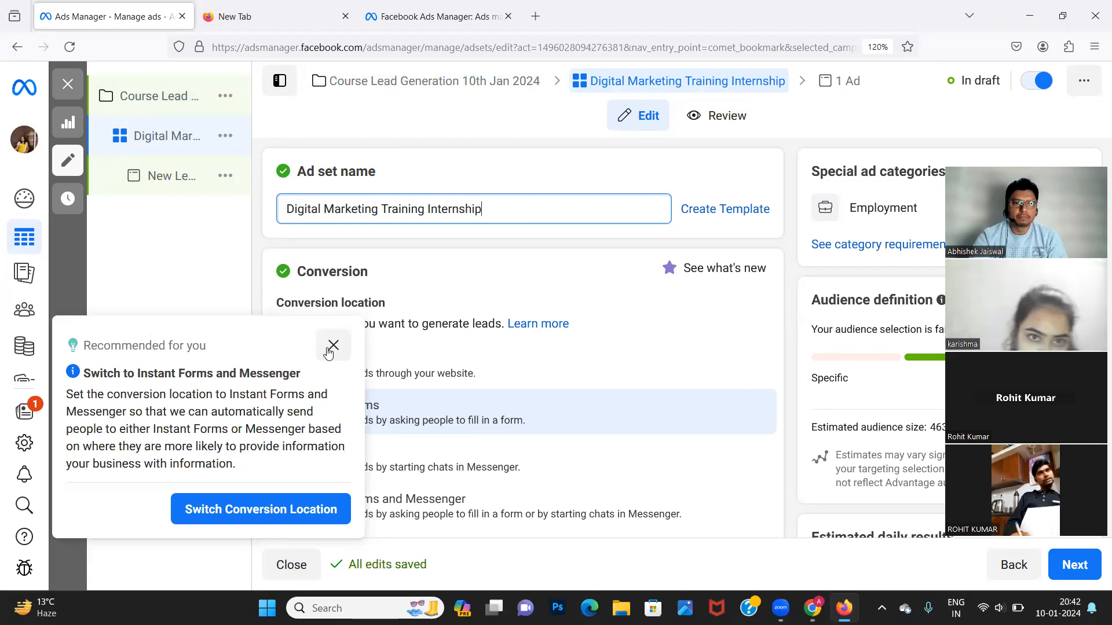
pyautogui.click(333, 346)
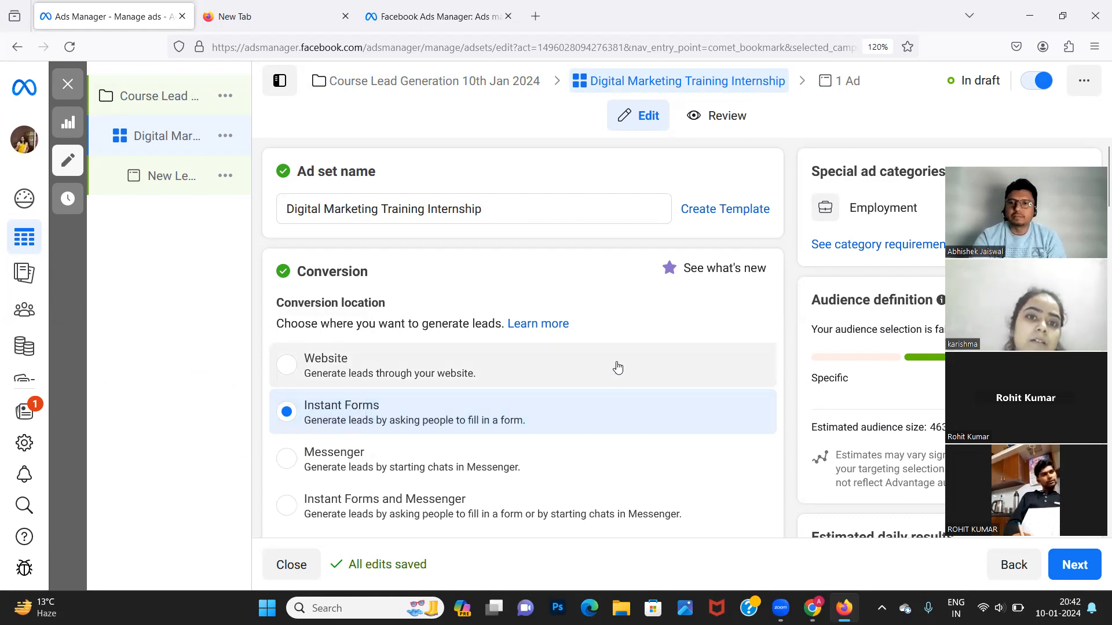
pyautogui.scroll(-1, 618, 368)
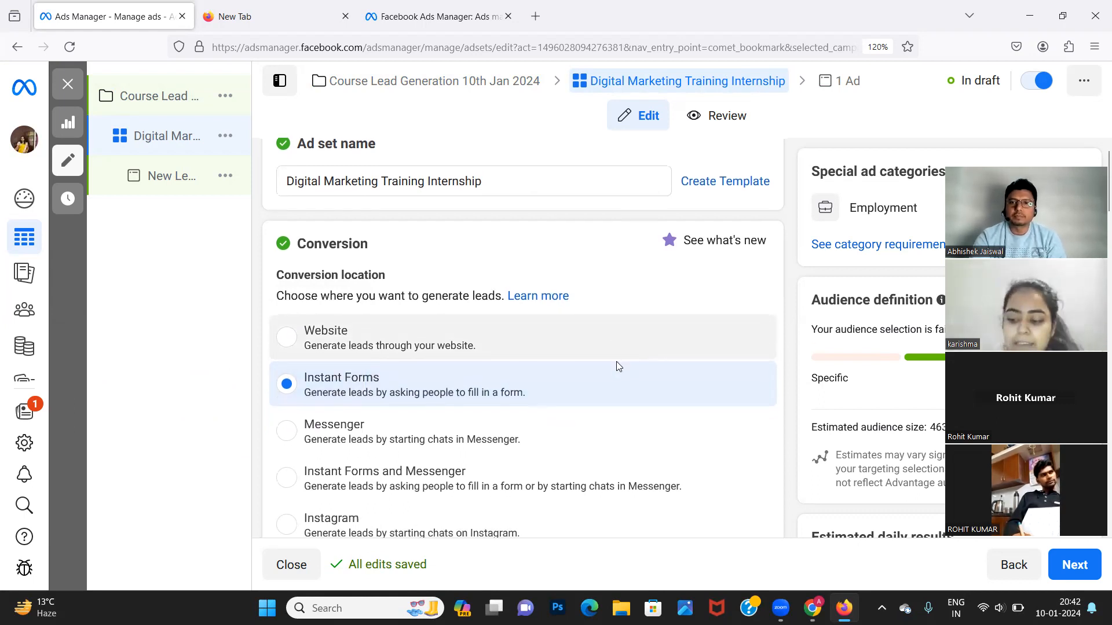
pyautogui.scroll(1, 618, 369)
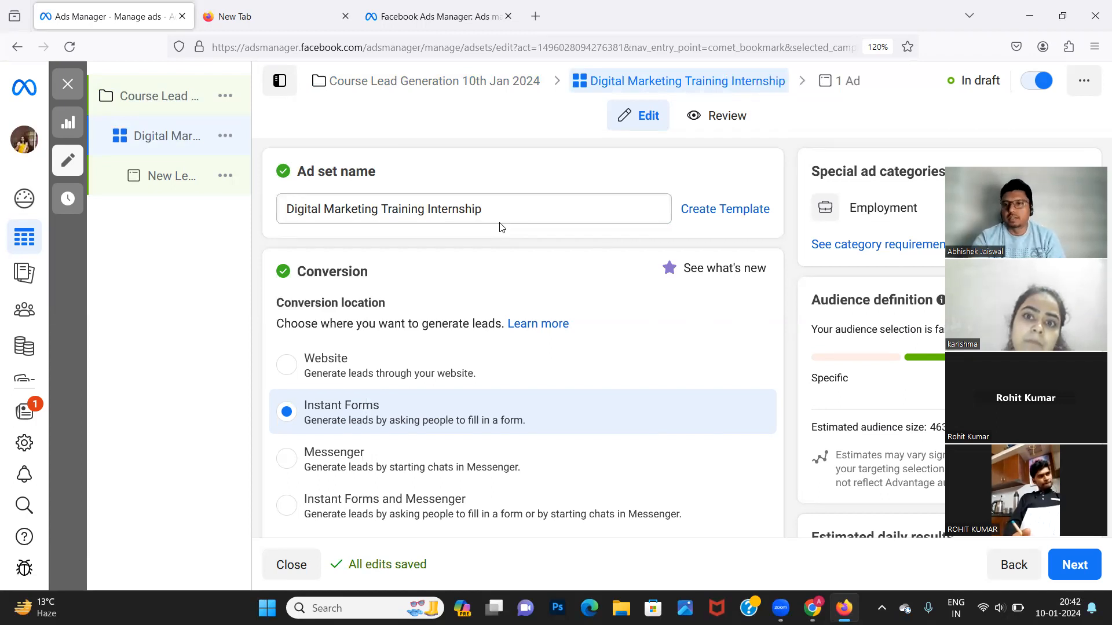
pyautogui.scroll(-1, 560, 382)
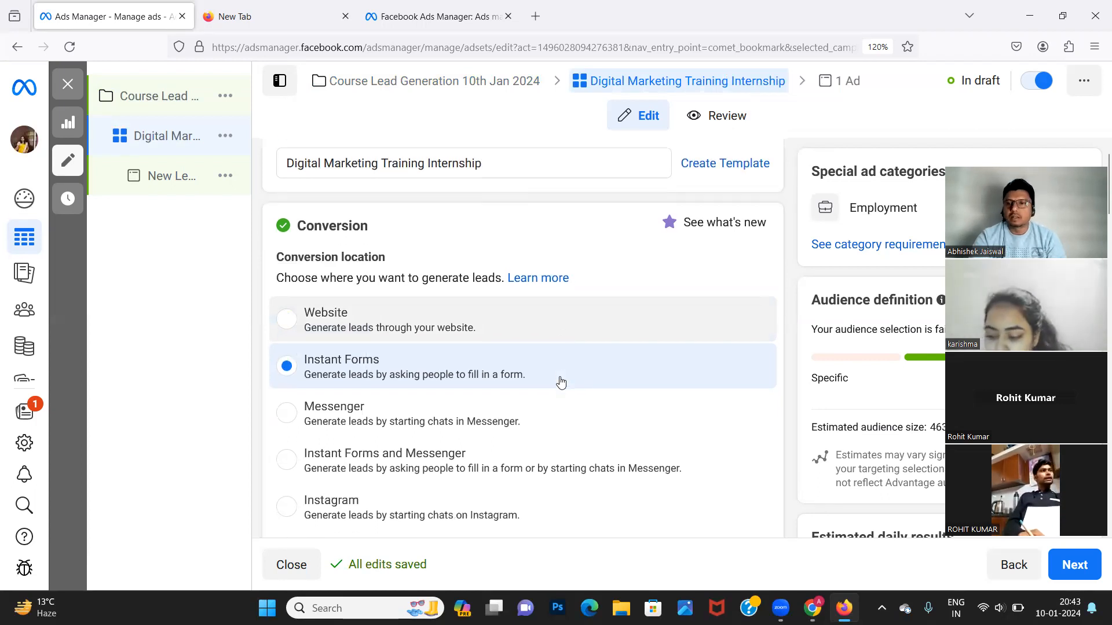
pyautogui.scroll(1, 561, 383)
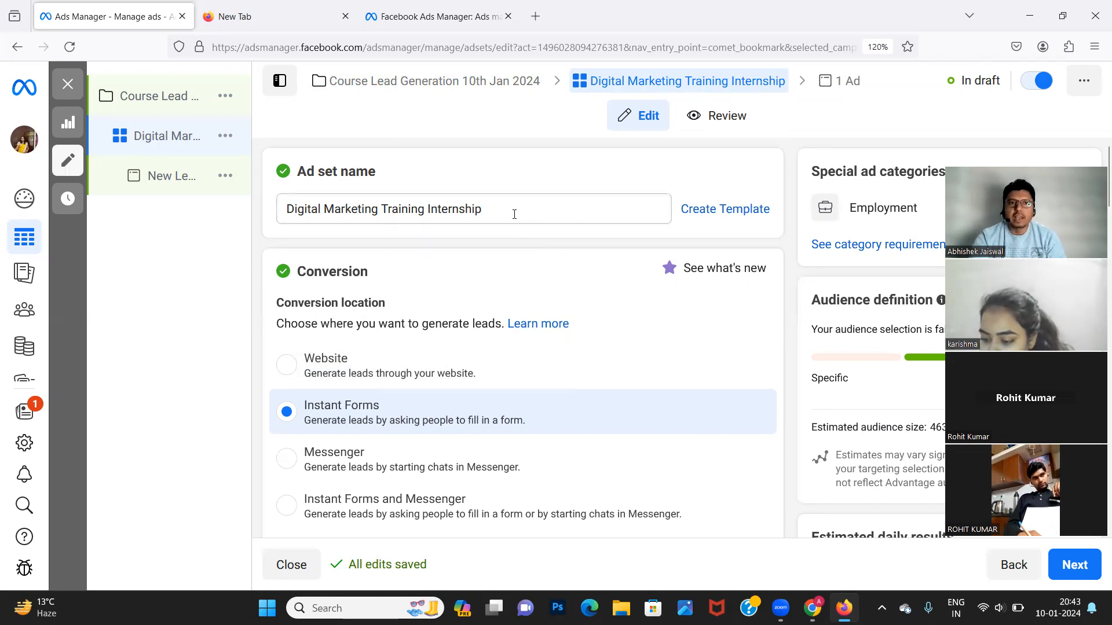
pyautogui.tripleClick(512, 212)
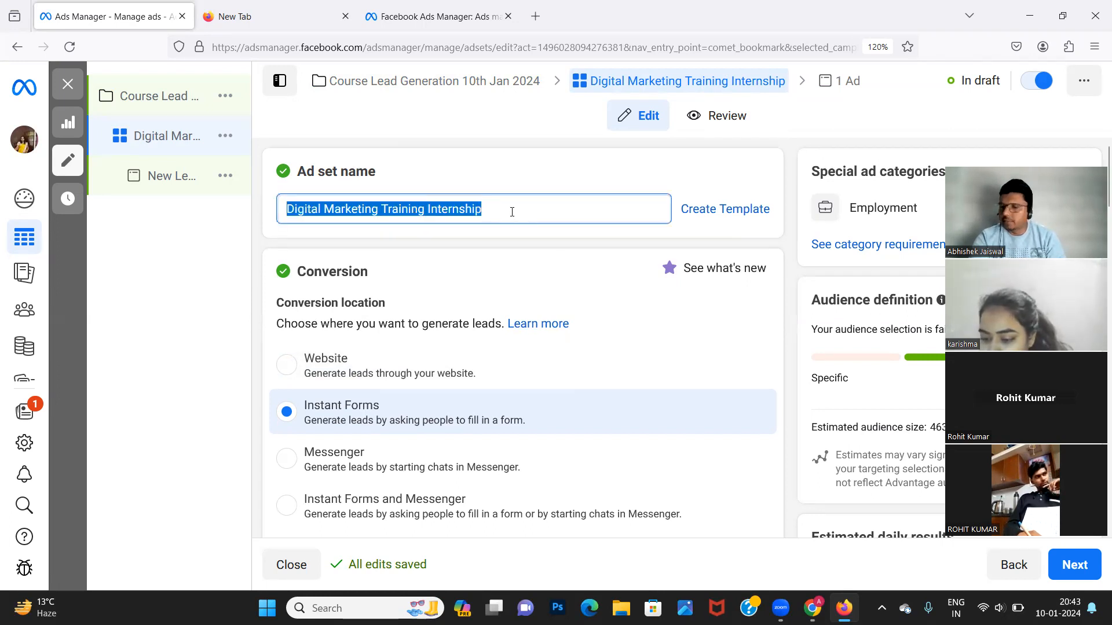
pyautogui.click(144, 362)
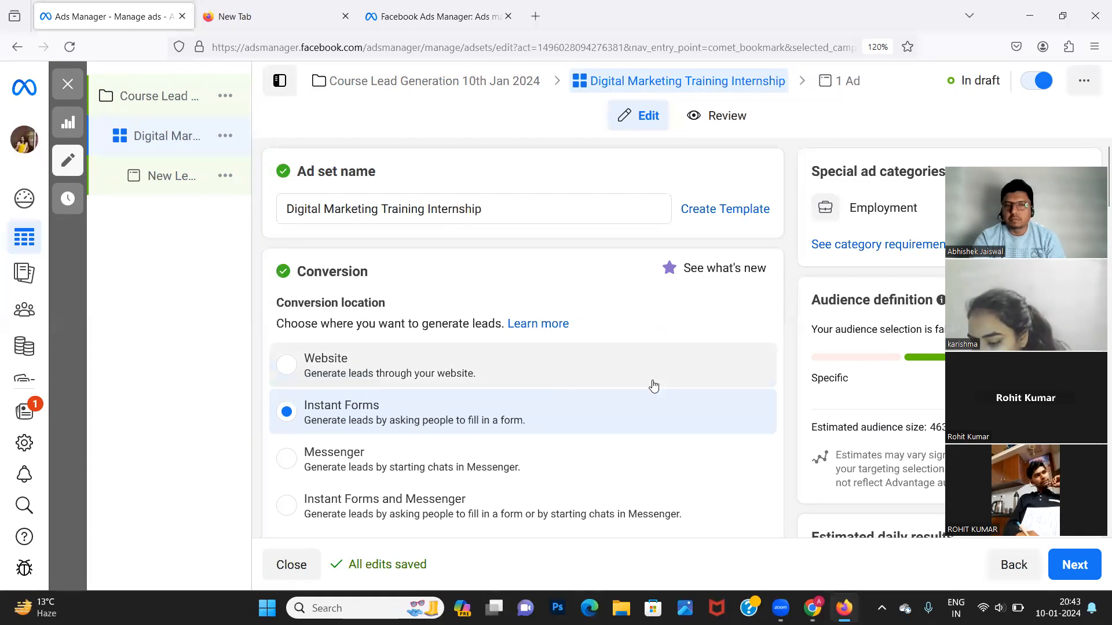
pyautogui.scroll(-1, 654, 386)
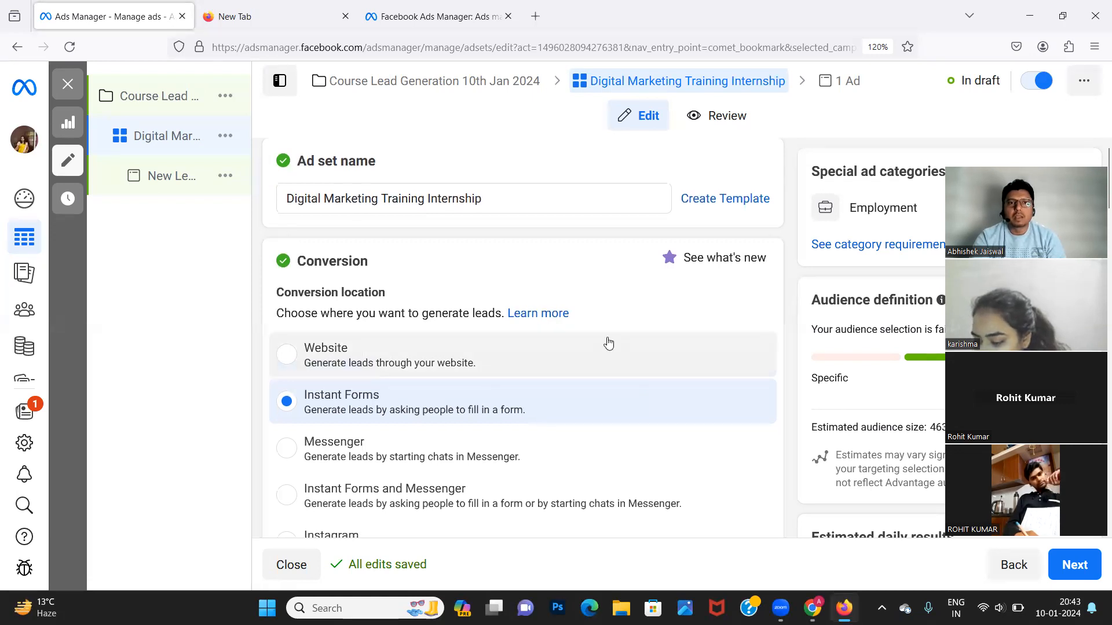
pyautogui.scroll(1, 608, 341)
pyautogui.scroll(-1, 608, 342)
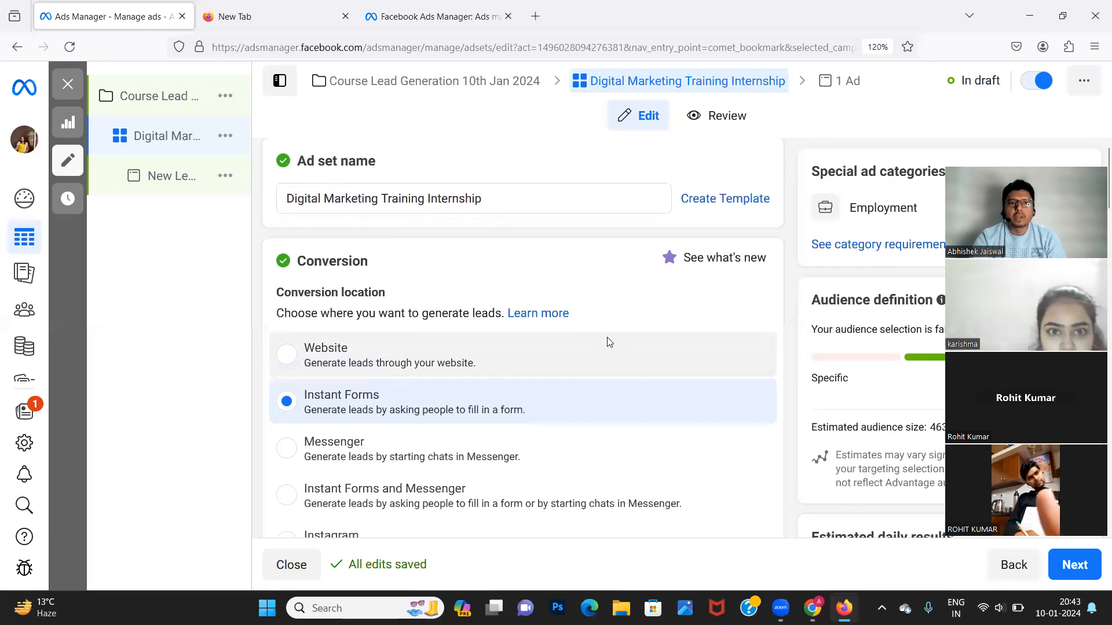
pyautogui.click(447, 198)
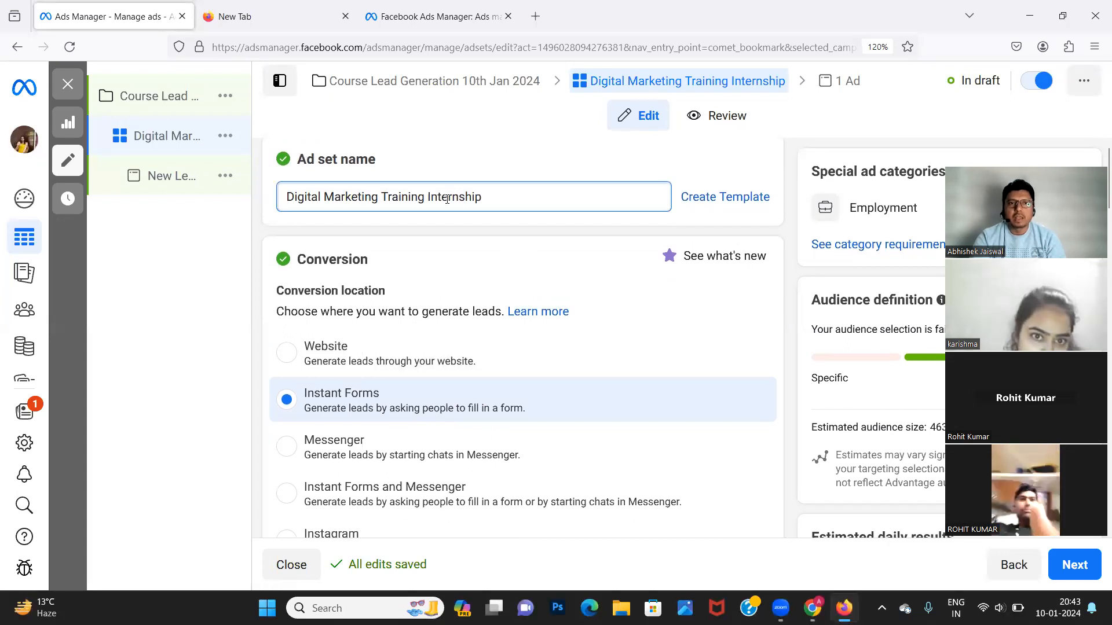
pyautogui.tripleClick(307, 198)
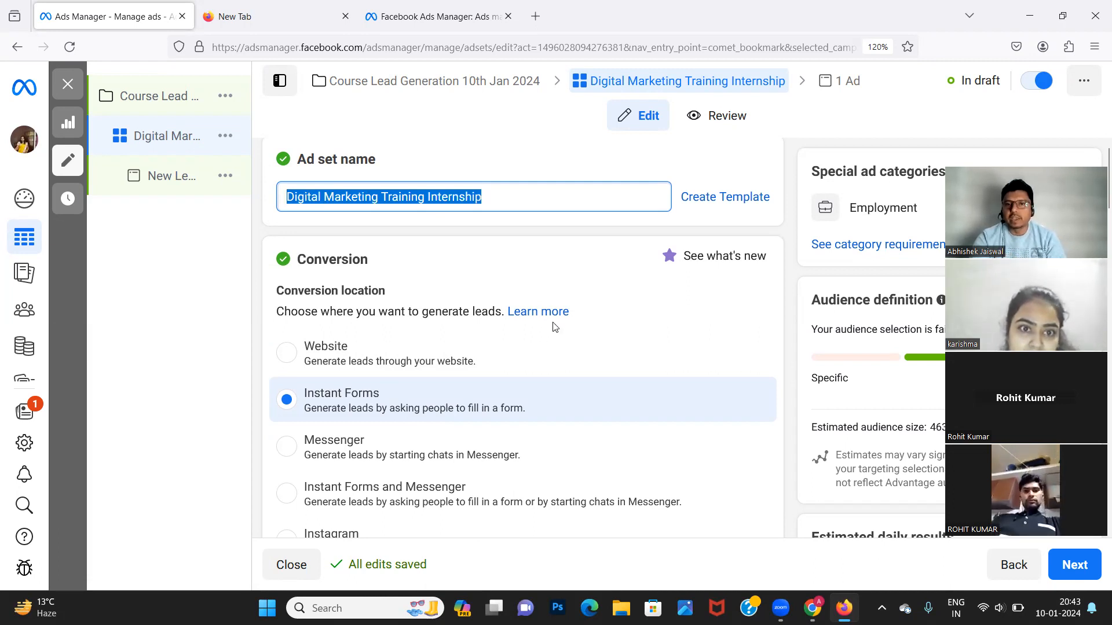
pyautogui.scroll(-1, 559, 331)
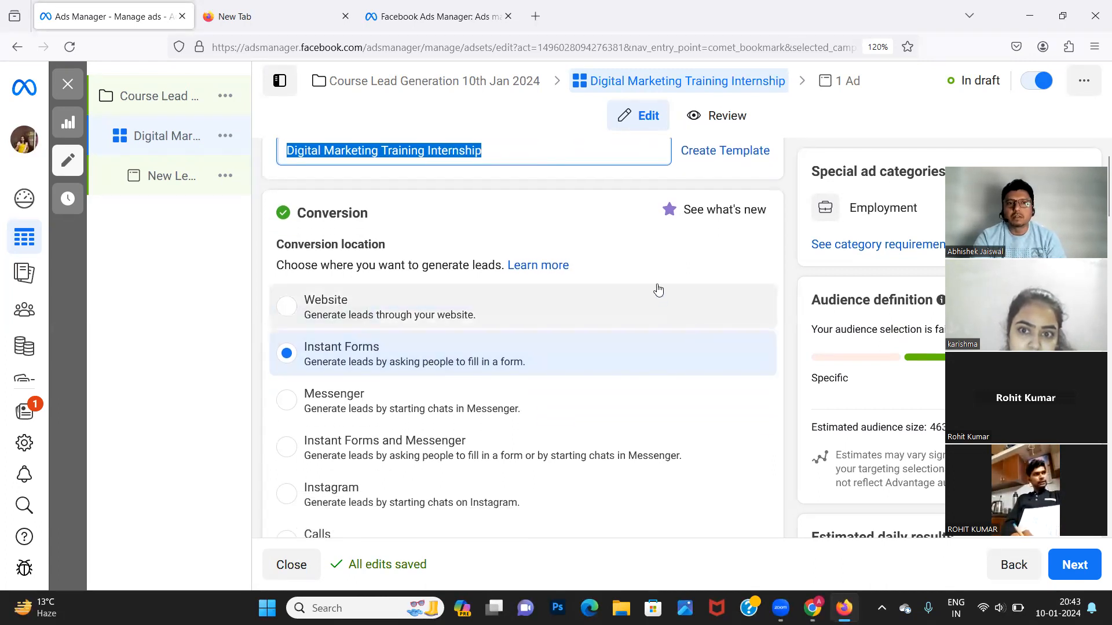
pyautogui.scroll(1, 659, 289)
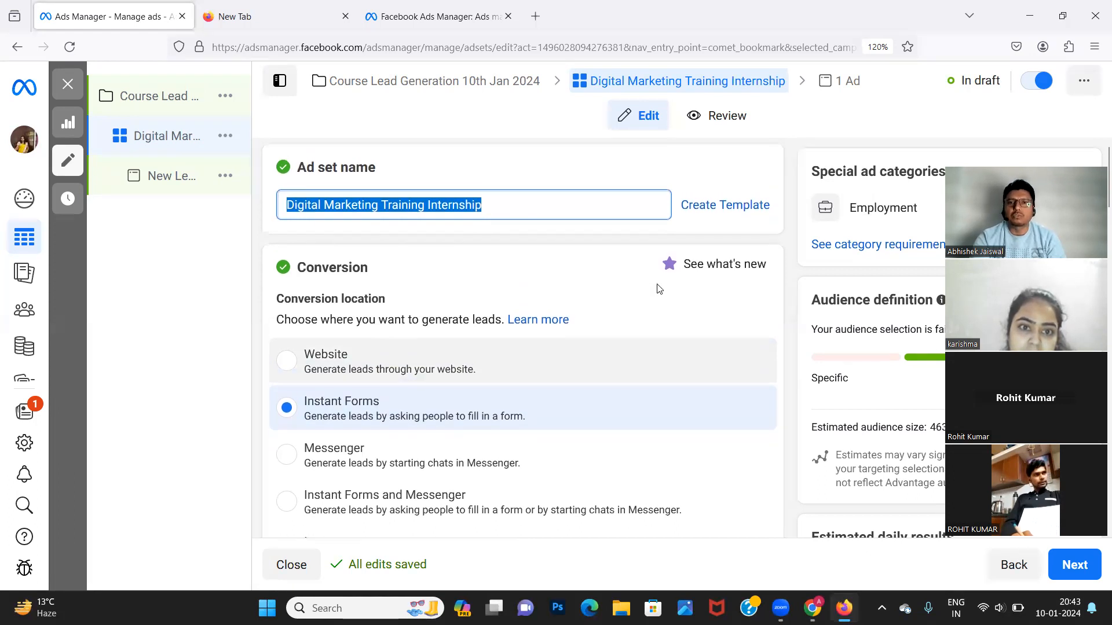
pyautogui.click(529, 203)
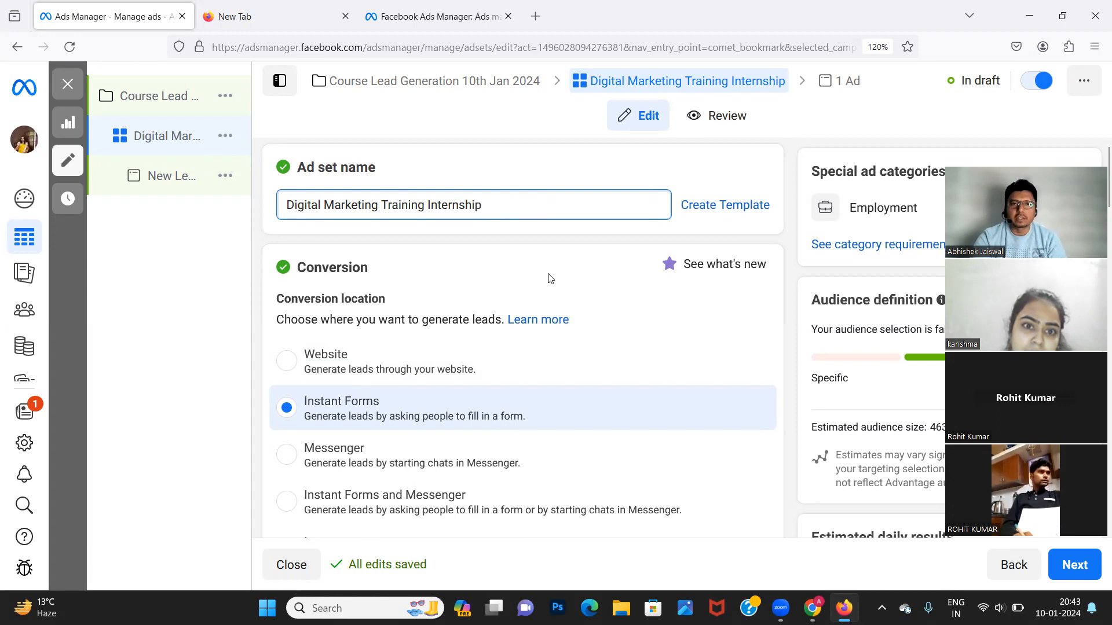
pyautogui.scroll(-2, 602, 368)
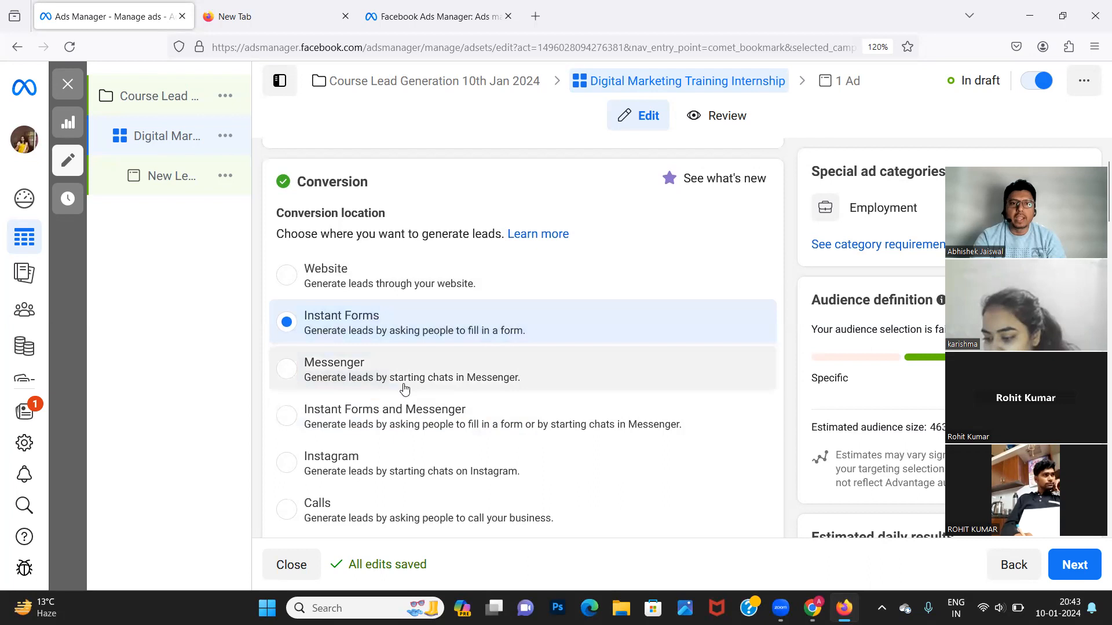
pyautogui.scroll(-2, 404, 441)
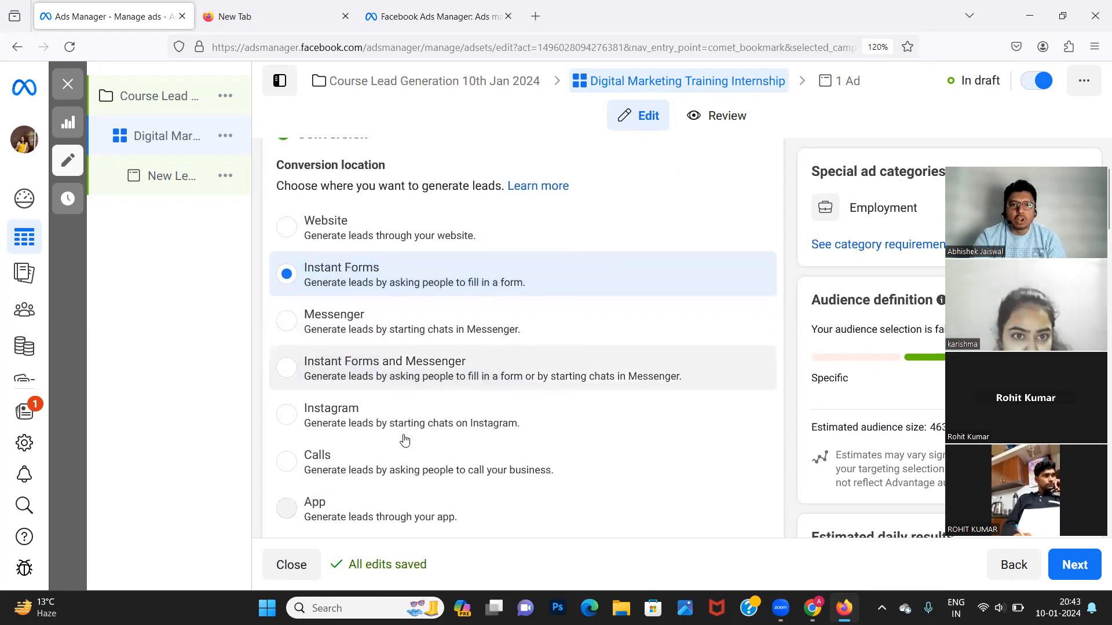
# Try Calls and Website, then keep Instant Forms as the conversion location.
pyautogui.click(386, 420)
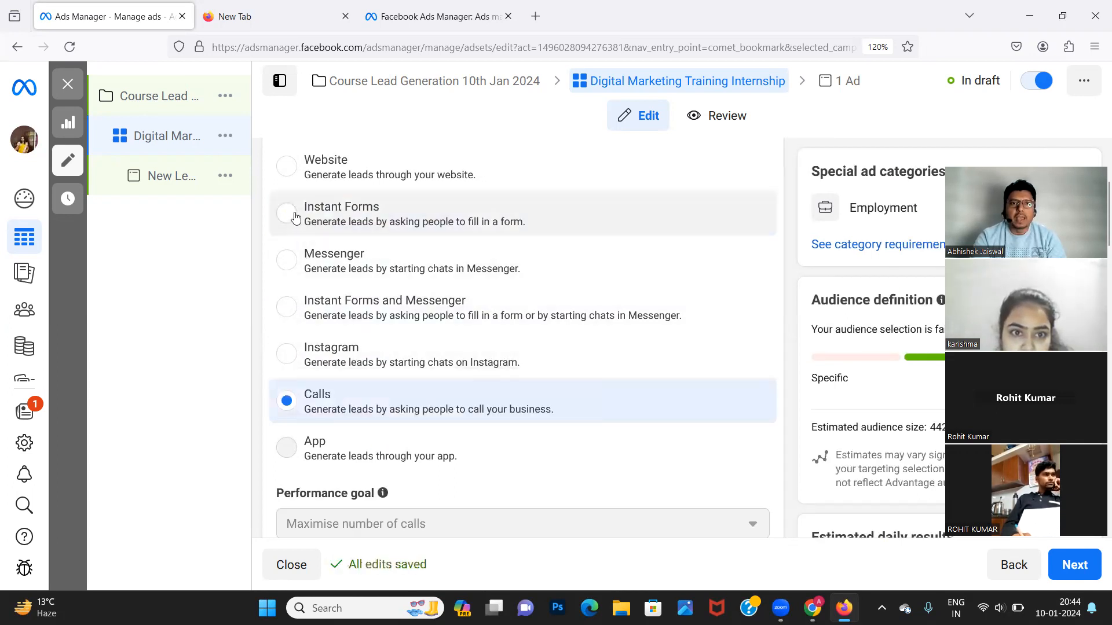
pyautogui.click(285, 168)
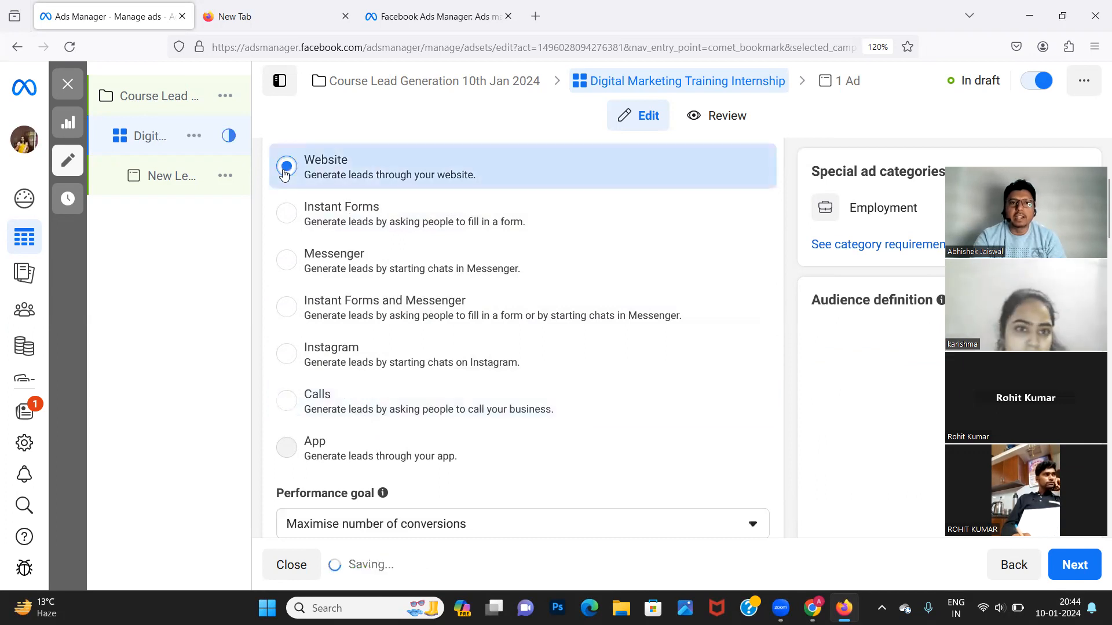
pyautogui.click(285, 215)
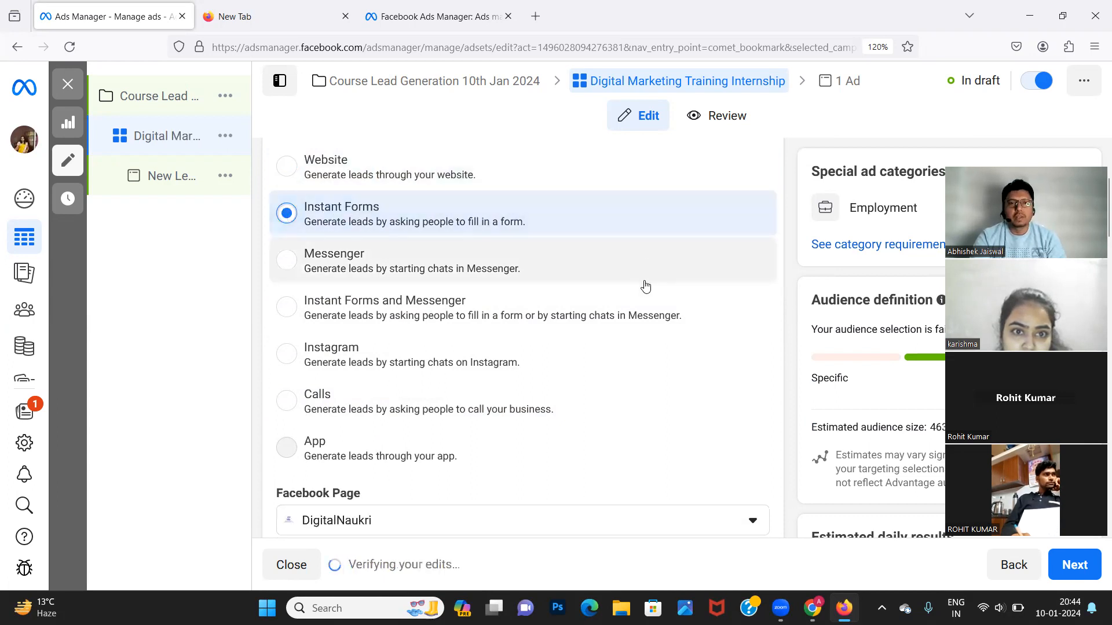
pyautogui.scroll(-1, 706, 293)
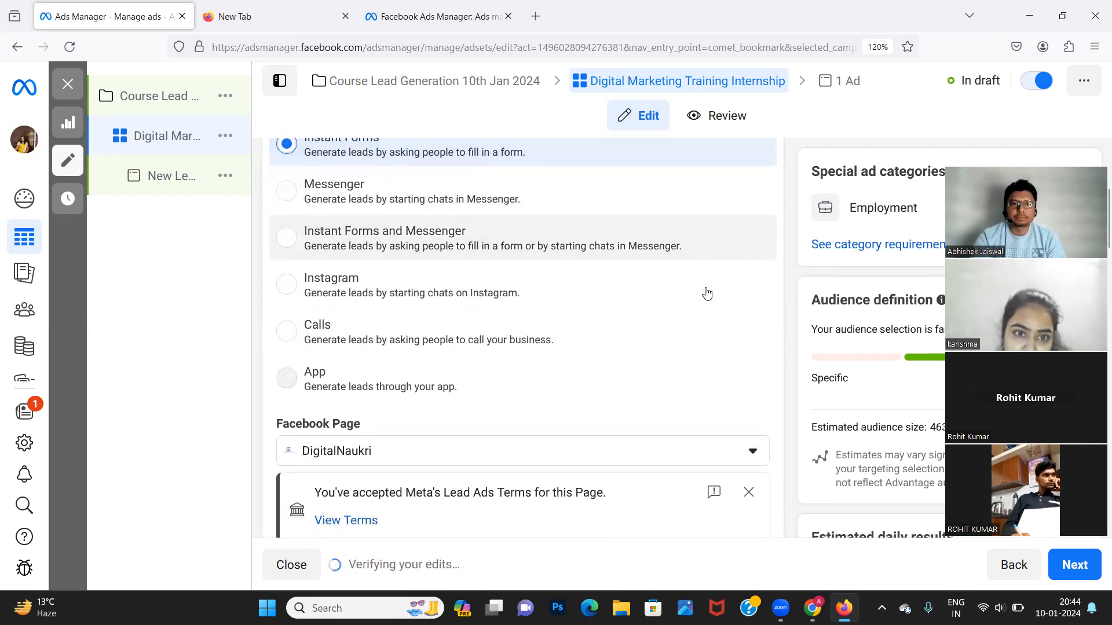
pyautogui.scroll(-2, 703, 290)
# Check the Facebook Page list and open the page's Lead Ad Terms in a new tab.
pyautogui.click(654, 371)
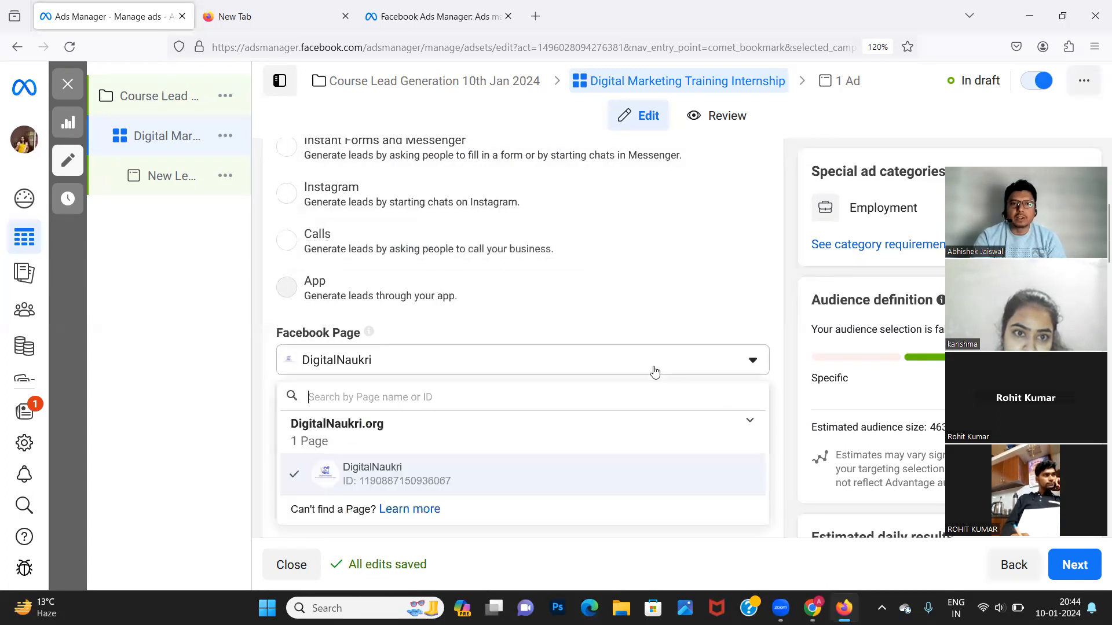
pyautogui.click(175, 427)
pyautogui.scroll(-2, 541, 365)
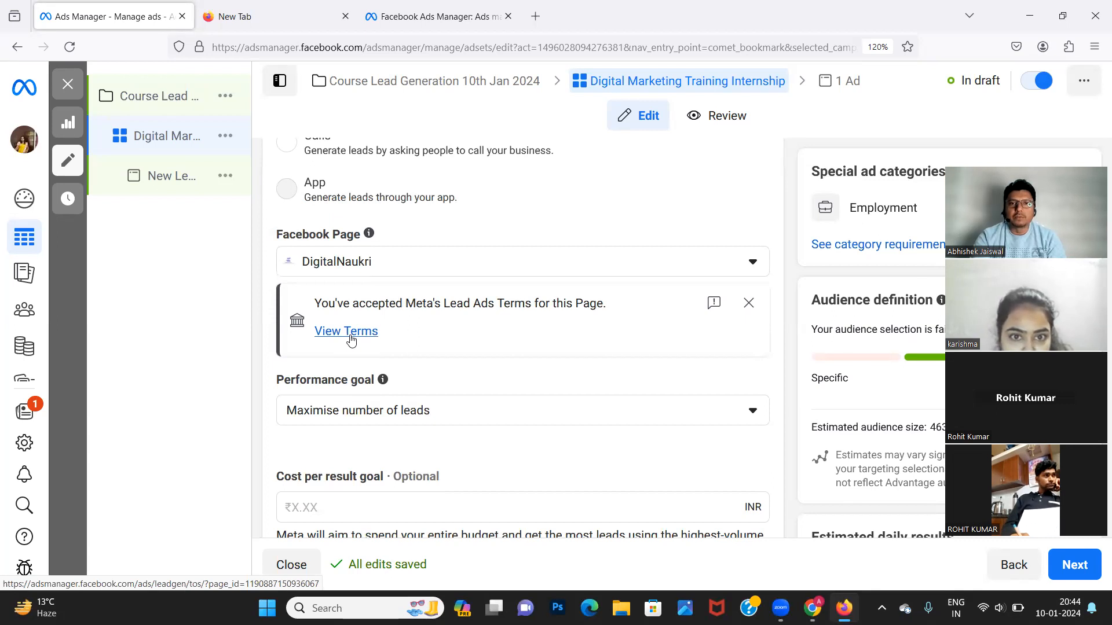
pyautogui.click(351, 340)
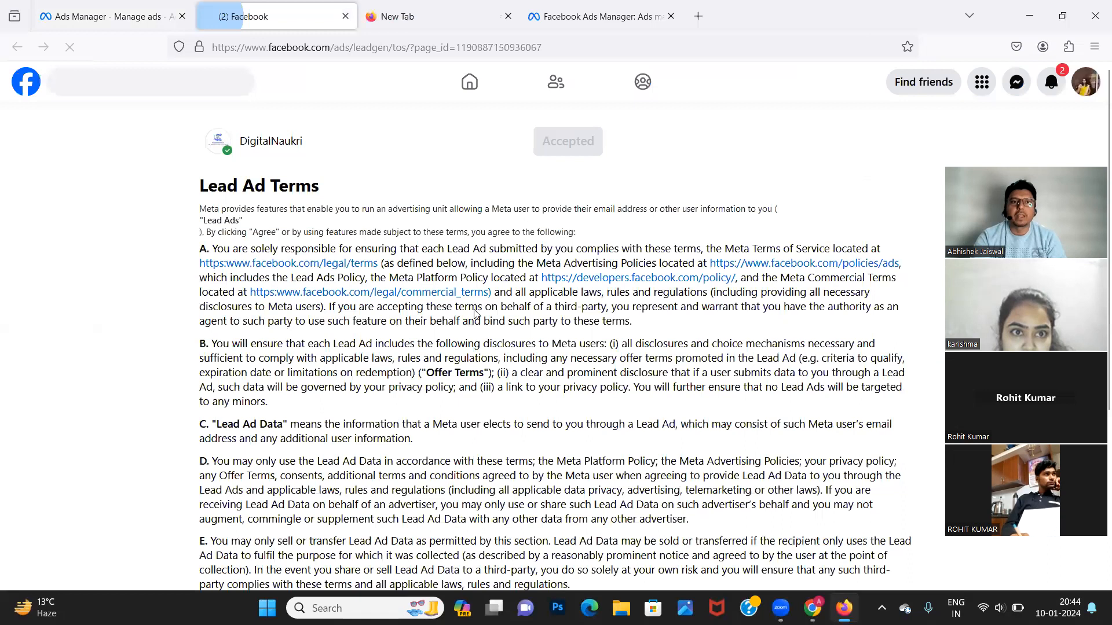
pyautogui.scroll(-5, 475, 314)
pyautogui.scroll(5, 475, 314)
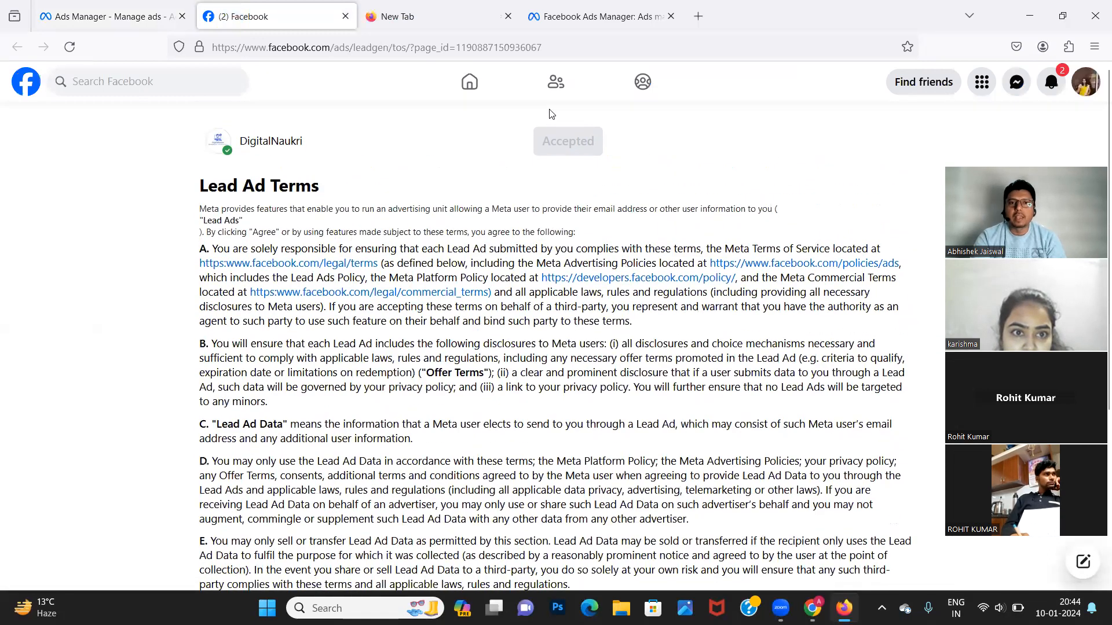
pyautogui.click(109, 18)
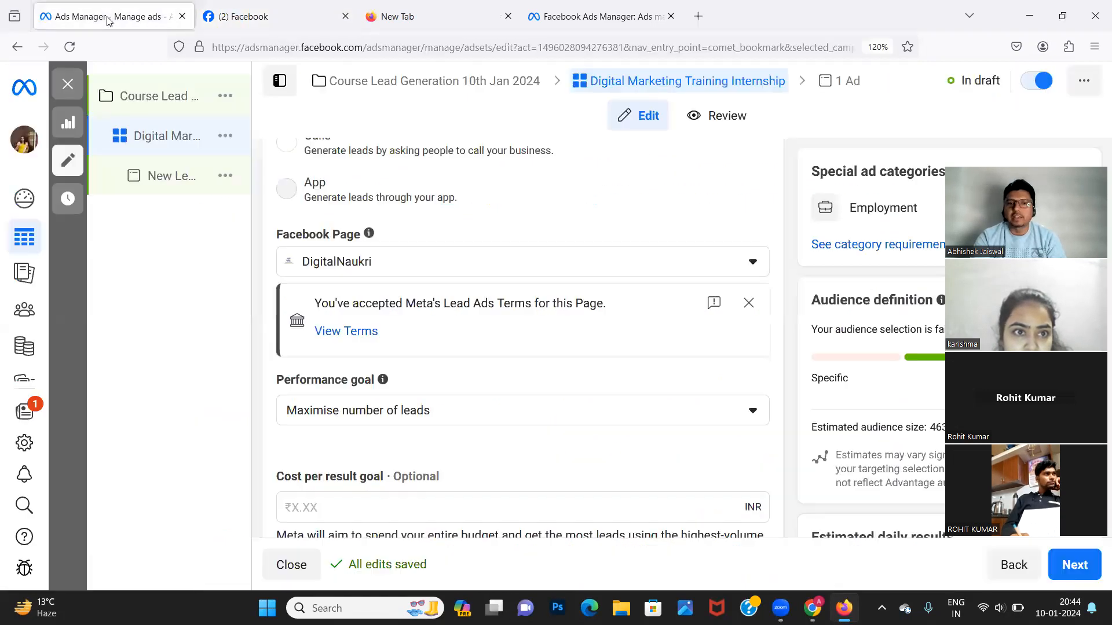
pyautogui.scroll(-2, 528, 400)
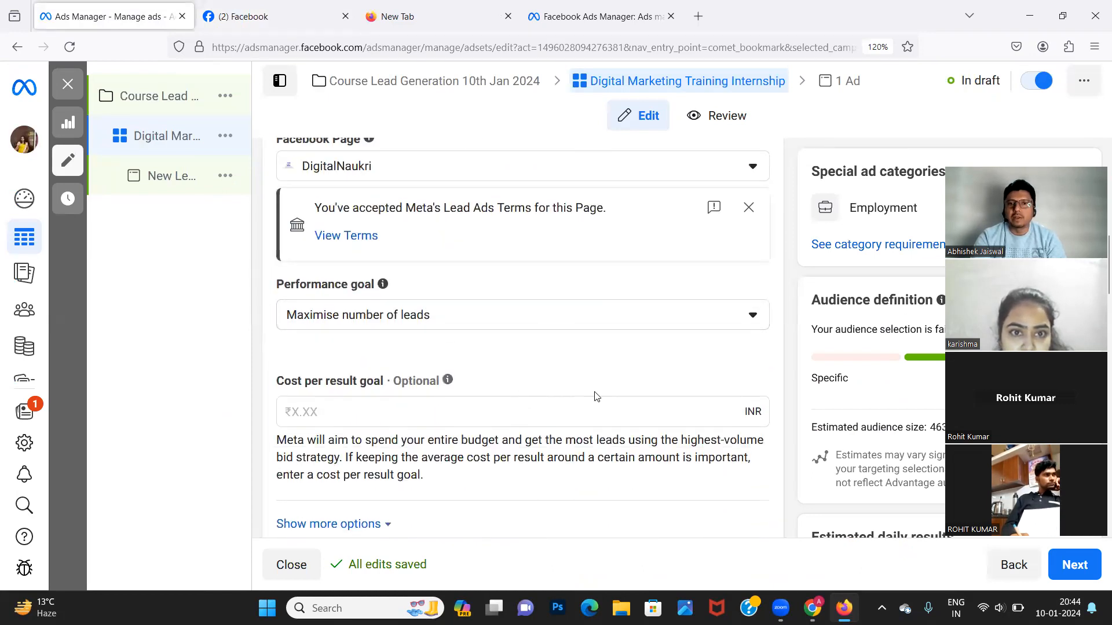
pyautogui.click(582, 330)
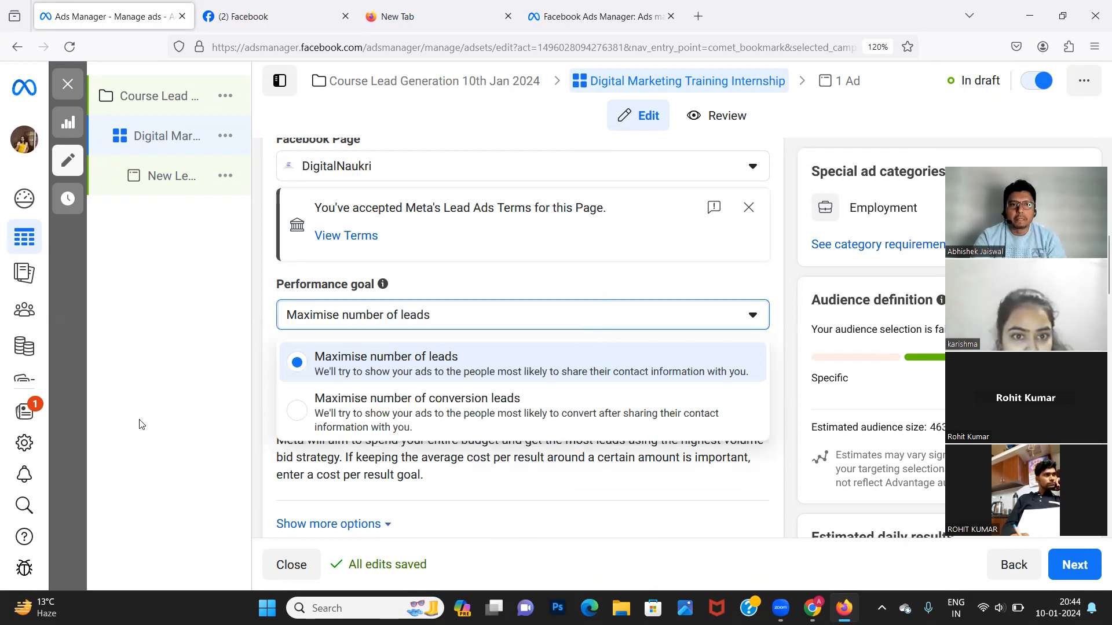
pyautogui.click(164, 411)
pyautogui.scroll(-3, 665, 376)
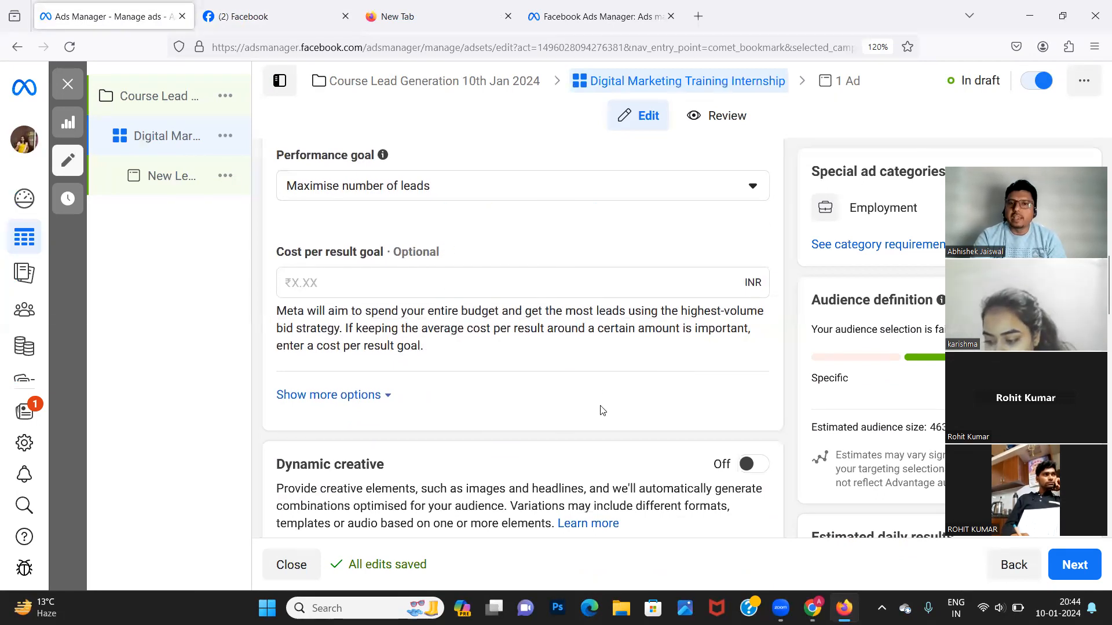
pyautogui.scroll(-2, 603, 410)
# Change the ad set's daily budget from ₹800 to ₹300.
pyautogui.scroll(-2, 602, 410)
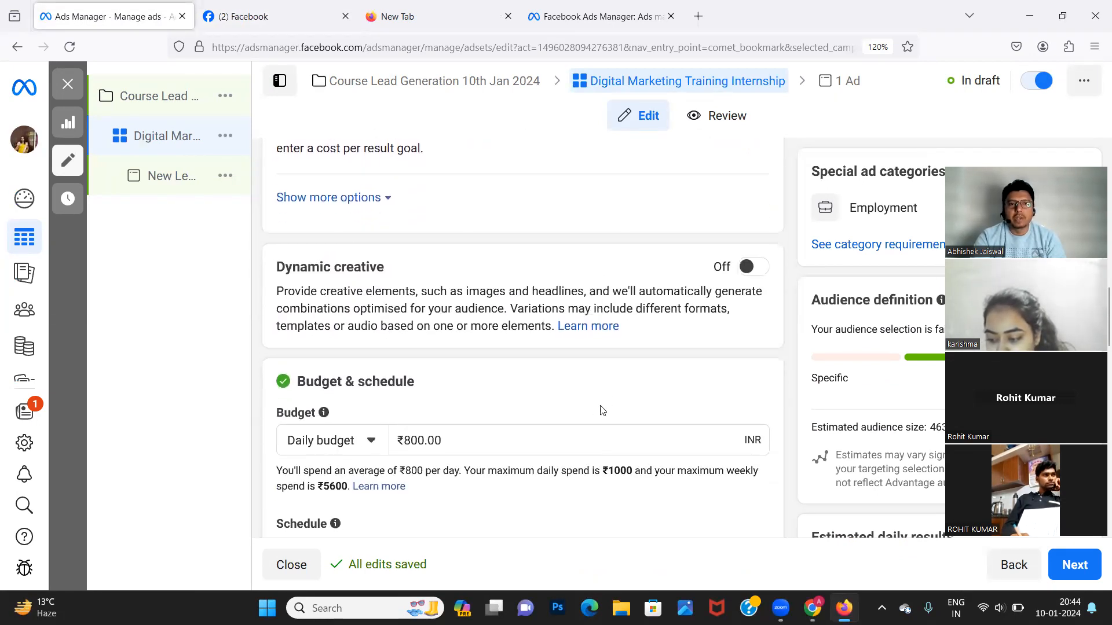
pyautogui.scroll(-1, 602, 410)
pyautogui.tripleClick(453, 383)
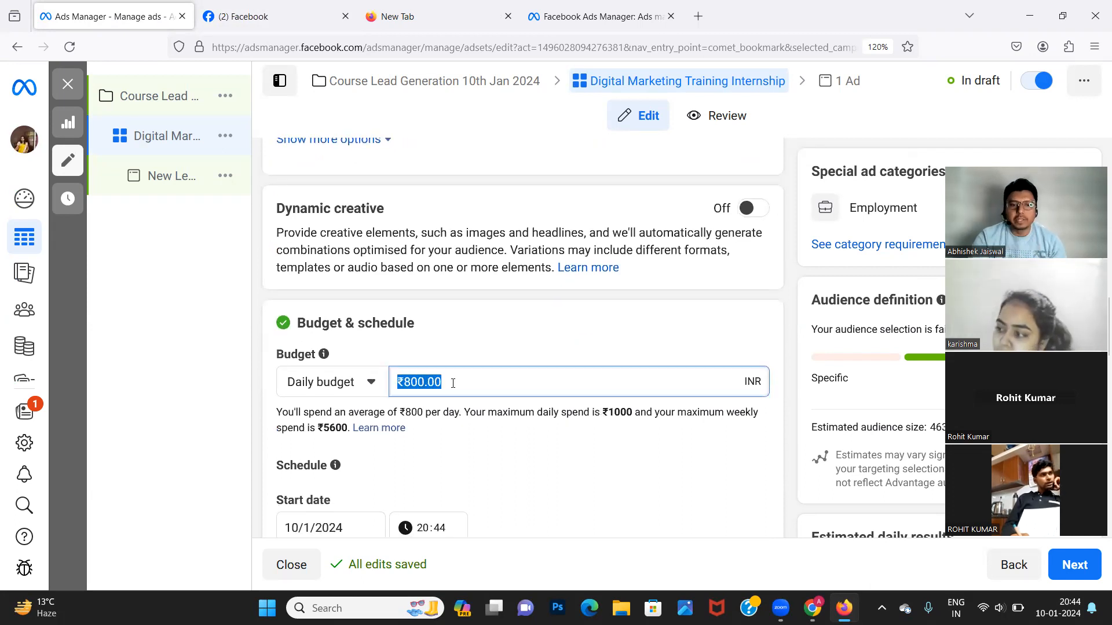
pyautogui.write('300')
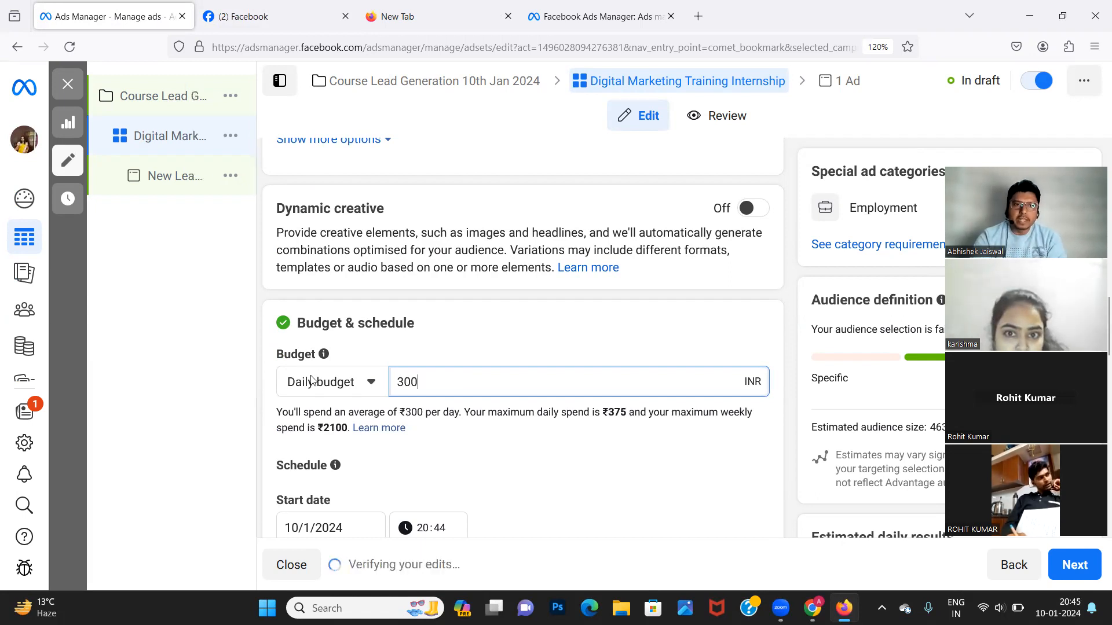
pyautogui.click(222, 394)
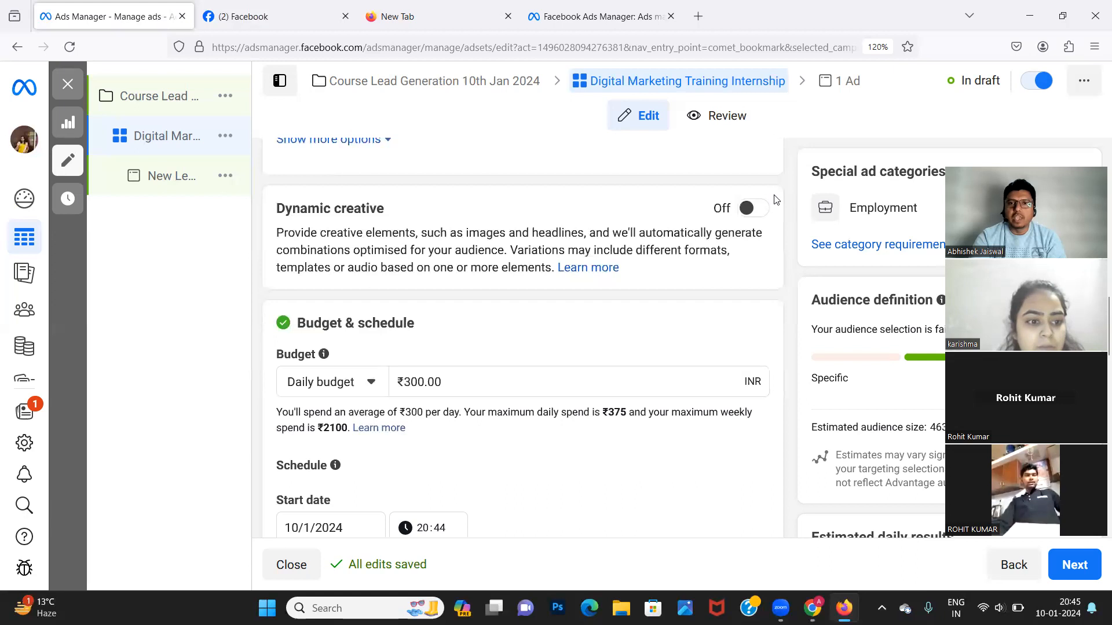
# Close the 'How to create ads using dynamic creative' dialog so Dynamic creative stays Off.
pyautogui.click(756, 207)
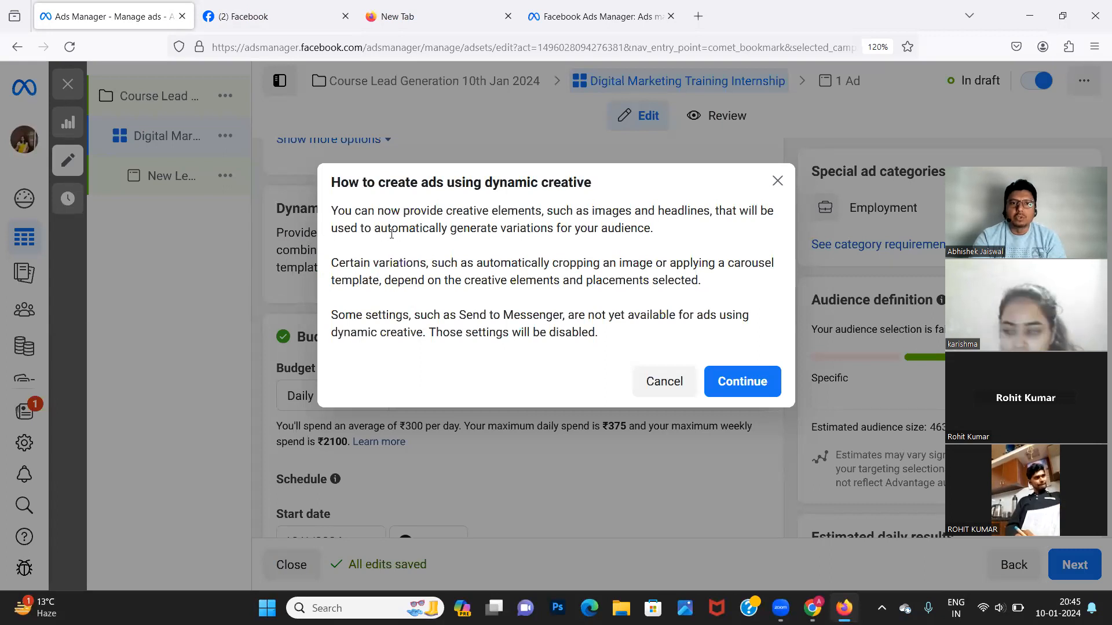
pyautogui.click(778, 181)
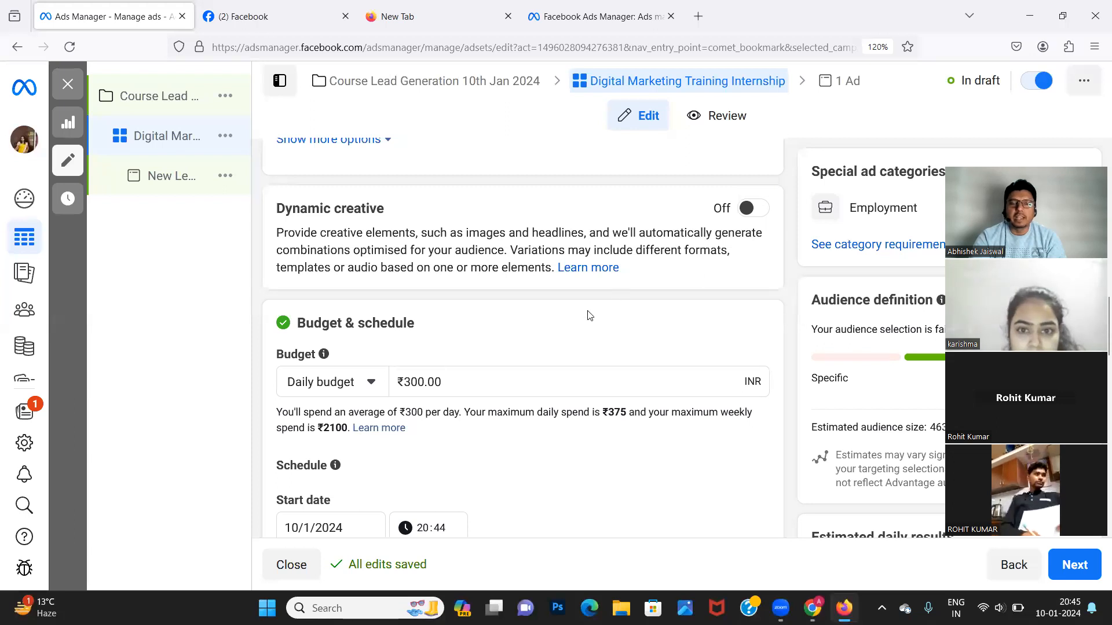
pyautogui.scroll(-2, 567, 351)
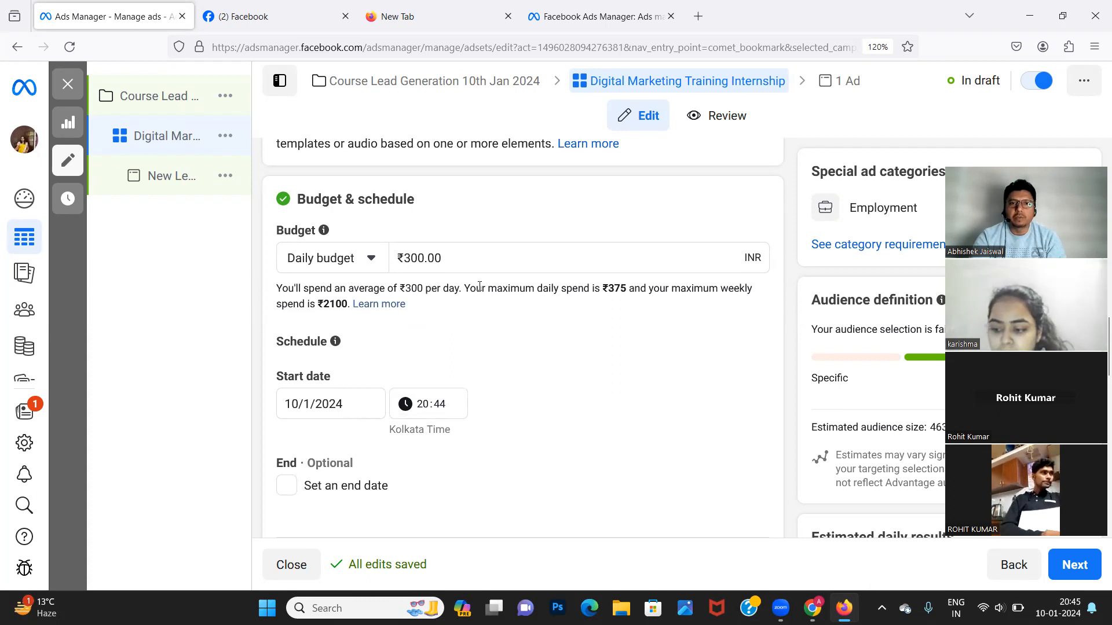
pyautogui.doubleClick(611, 290)
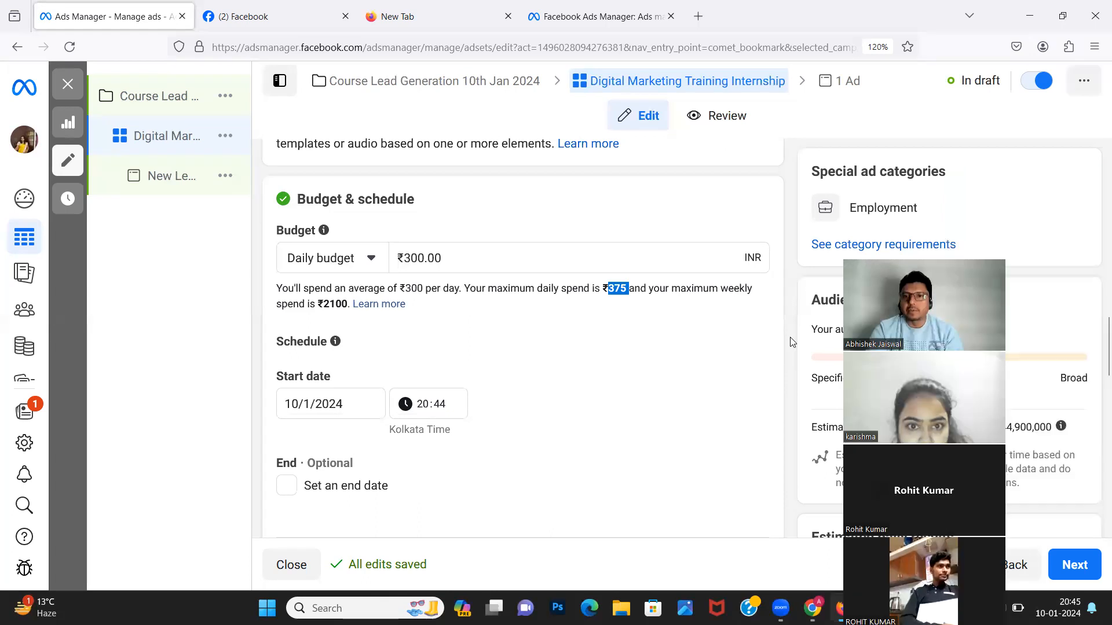
pyautogui.scroll(-3, 693, 440)
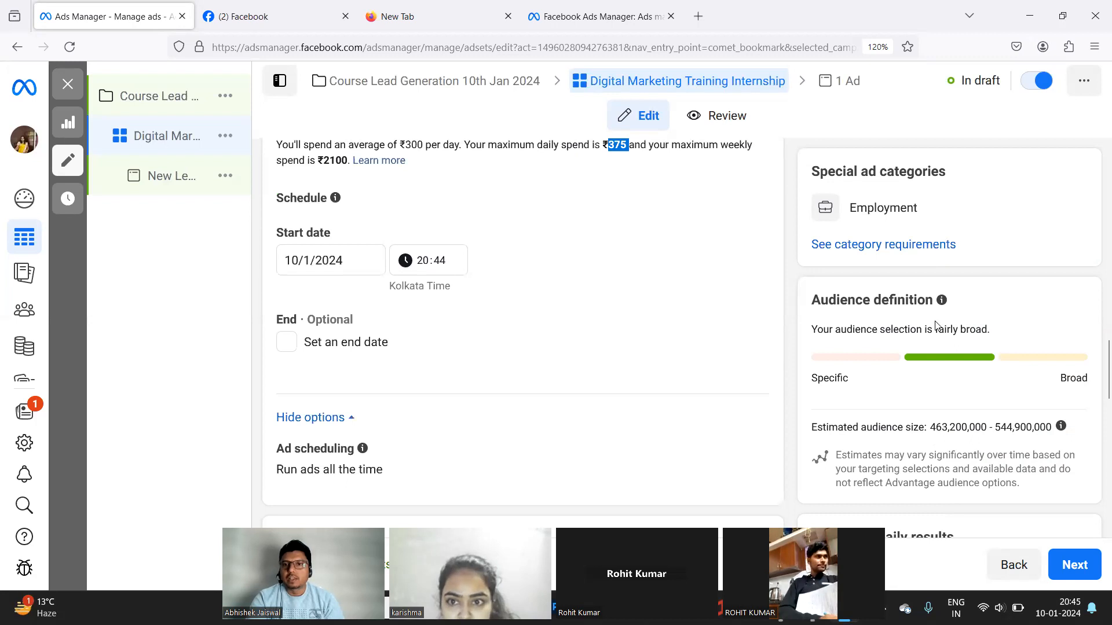
pyautogui.scroll(1, 692, 440)
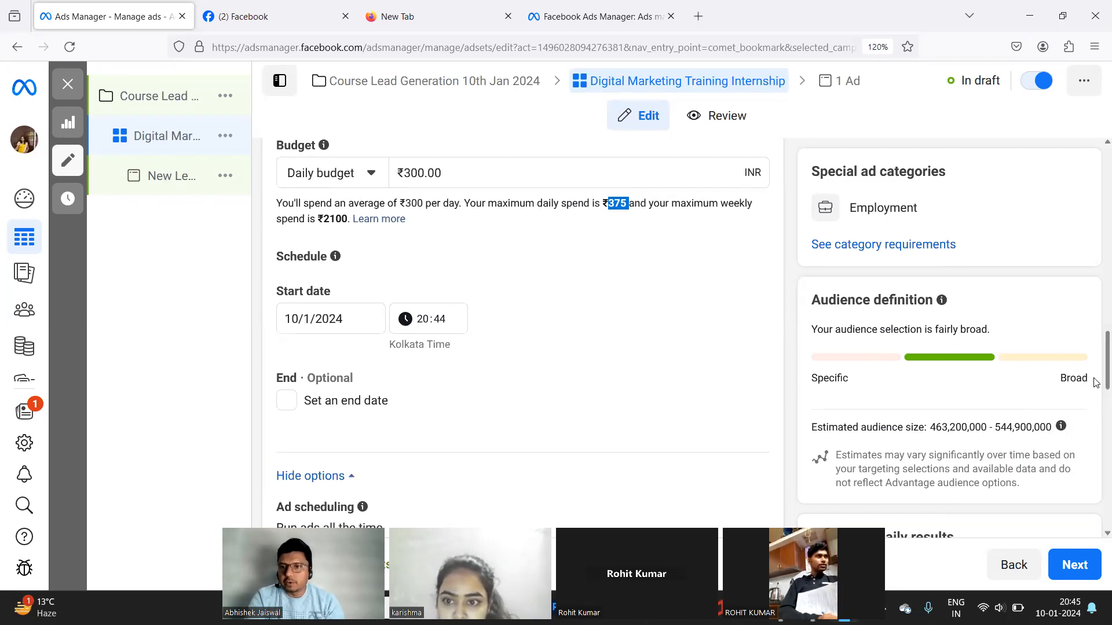
pyautogui.scroll(-3, 1096, 410)
pyautogui.scroll(6, 1096, 410)
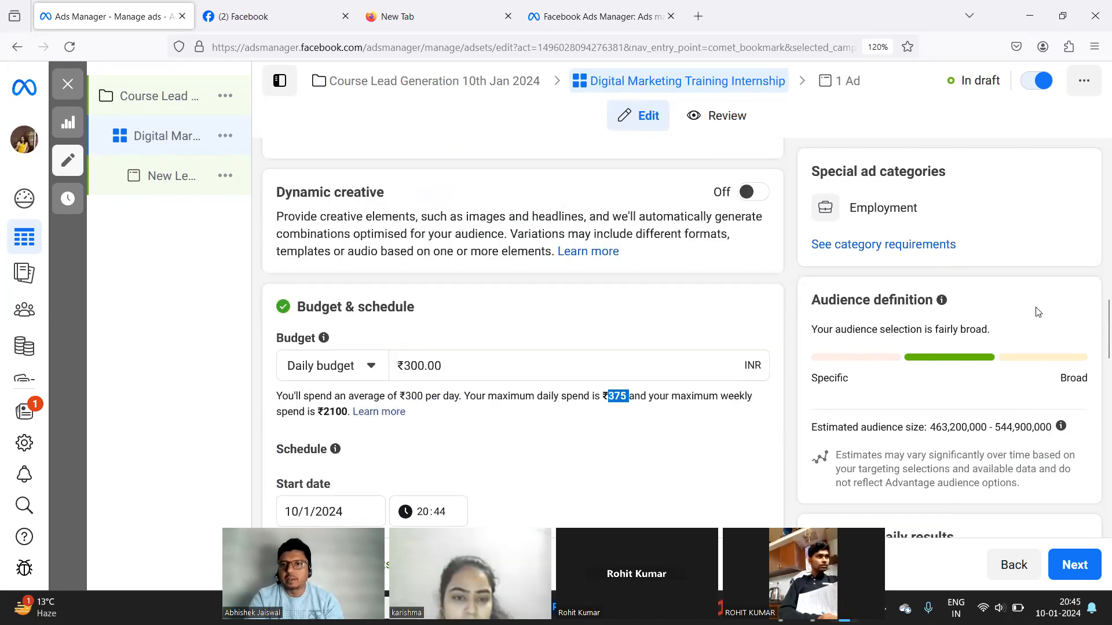
pyautogui.scroll(-3, 987, 346)
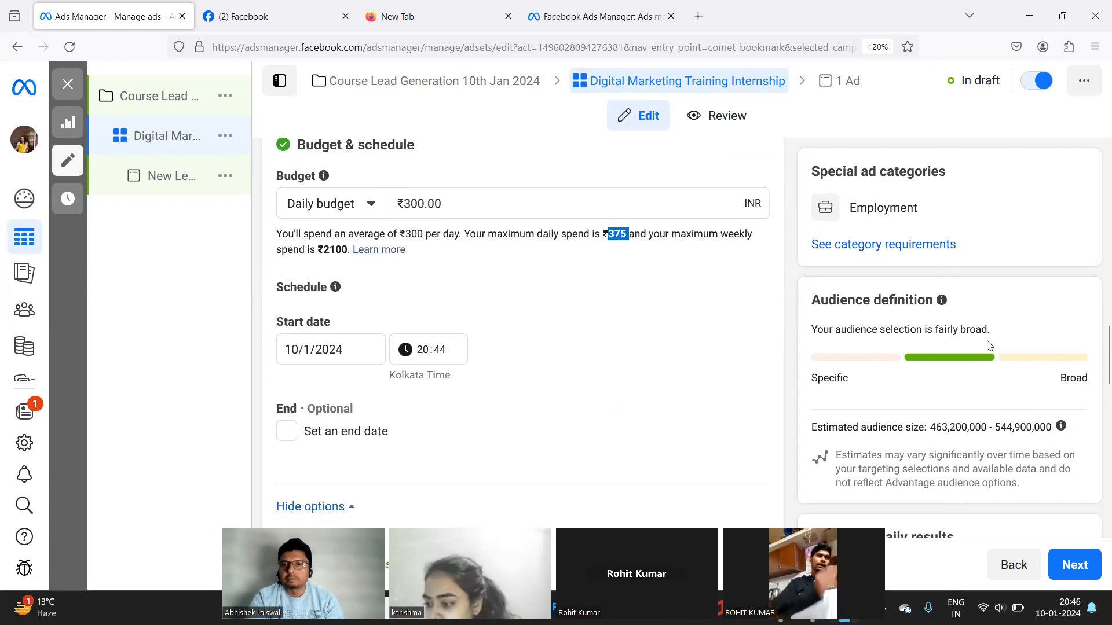
pyautogui.scroll(4, 985, 348)
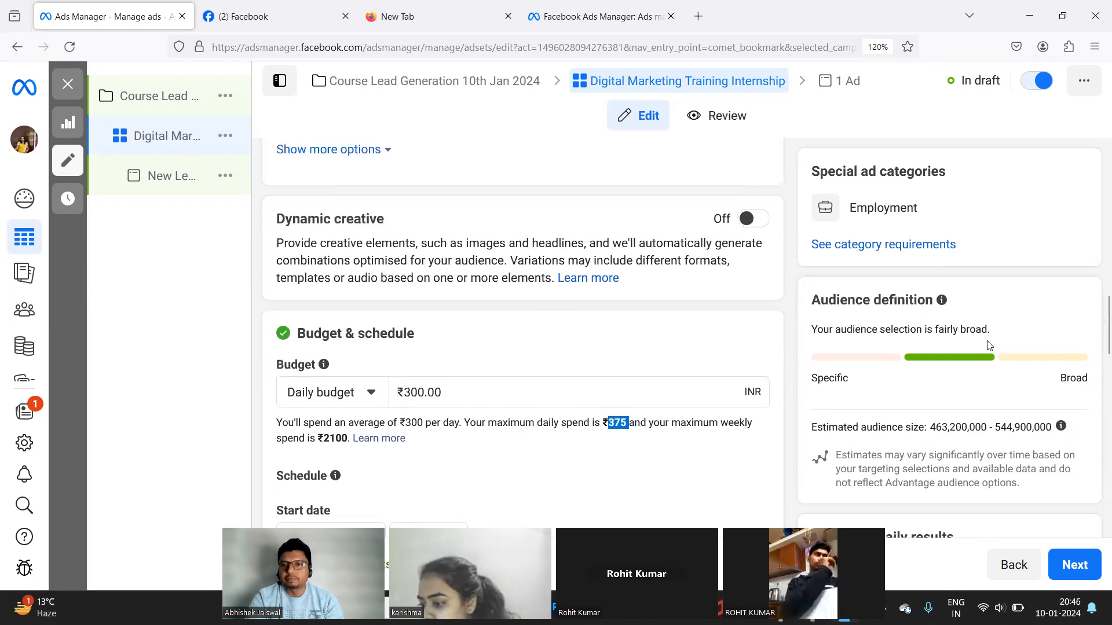
pyautogui.tripleClick(899, 428)
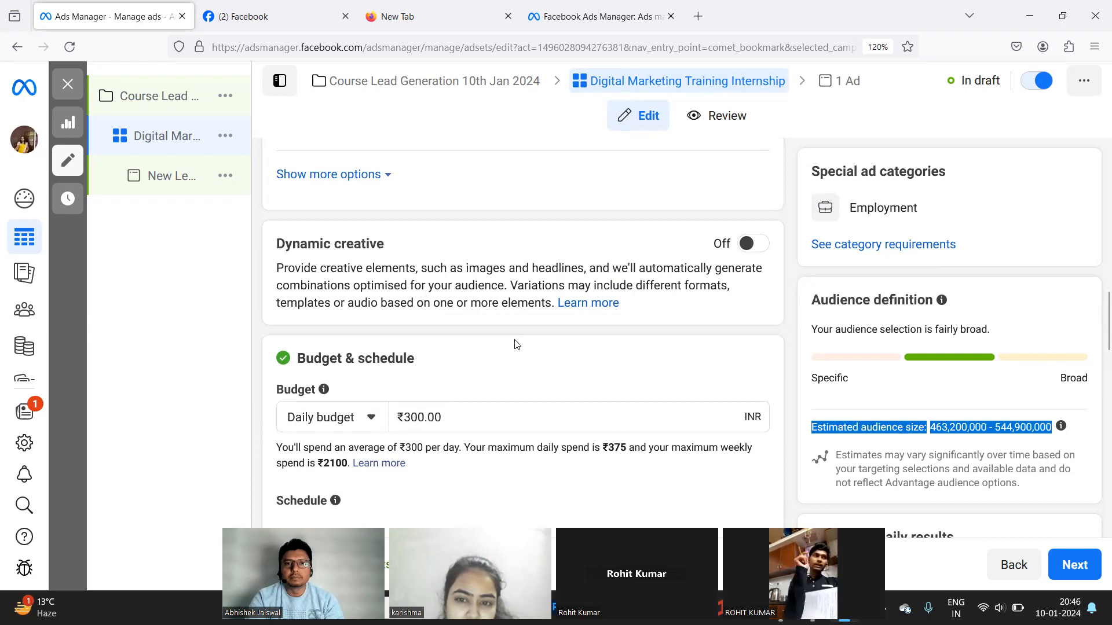
pyautogui.scroll(1, 517, 345)
pyautogui.scroll(-3, 517, 344)
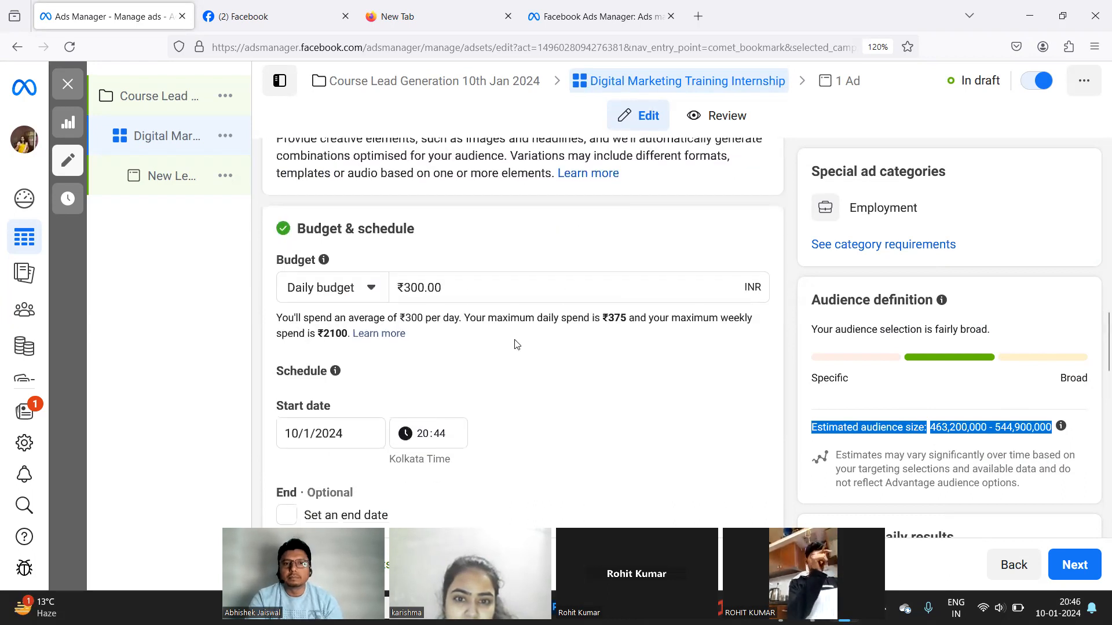
pyautogui.scroll(-1, 518, 345)
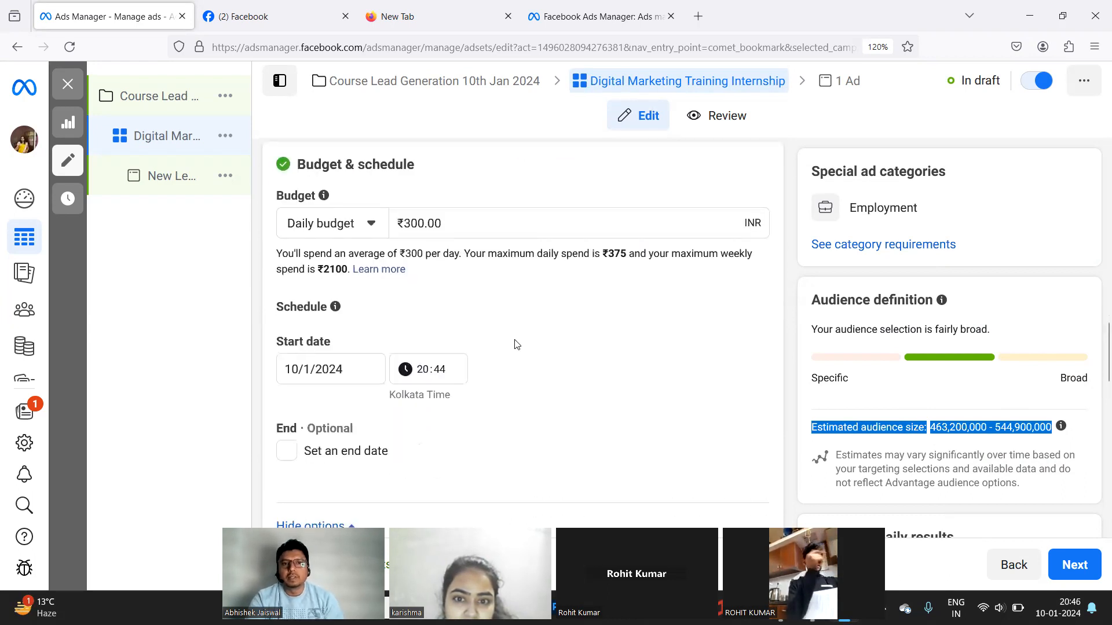
pyautogui.click(478, 225)
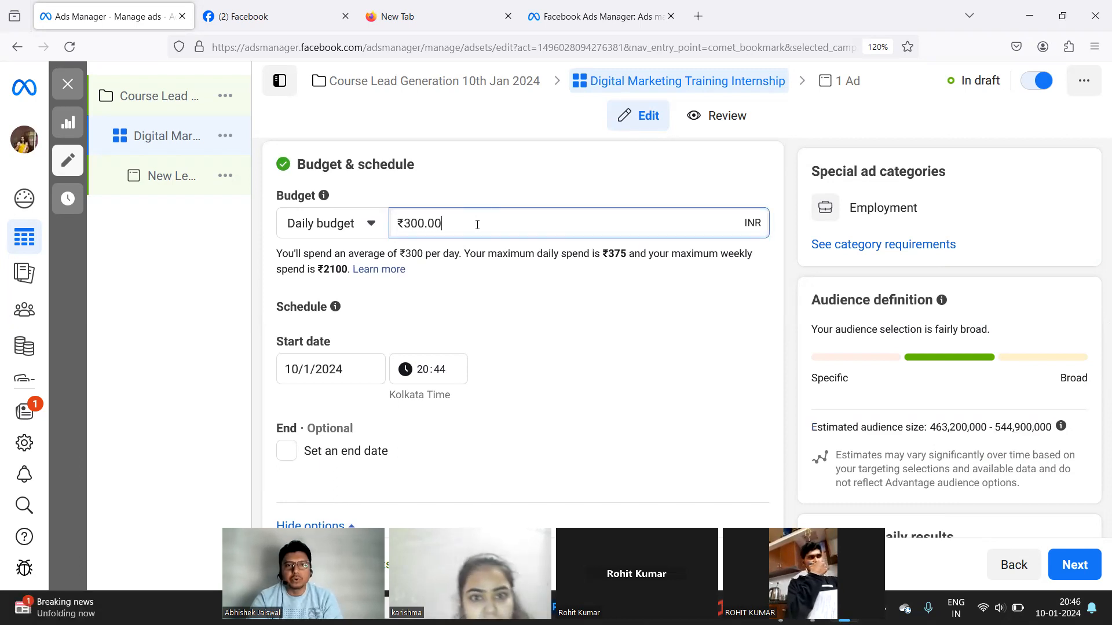
pyautogui.click(493, 332)
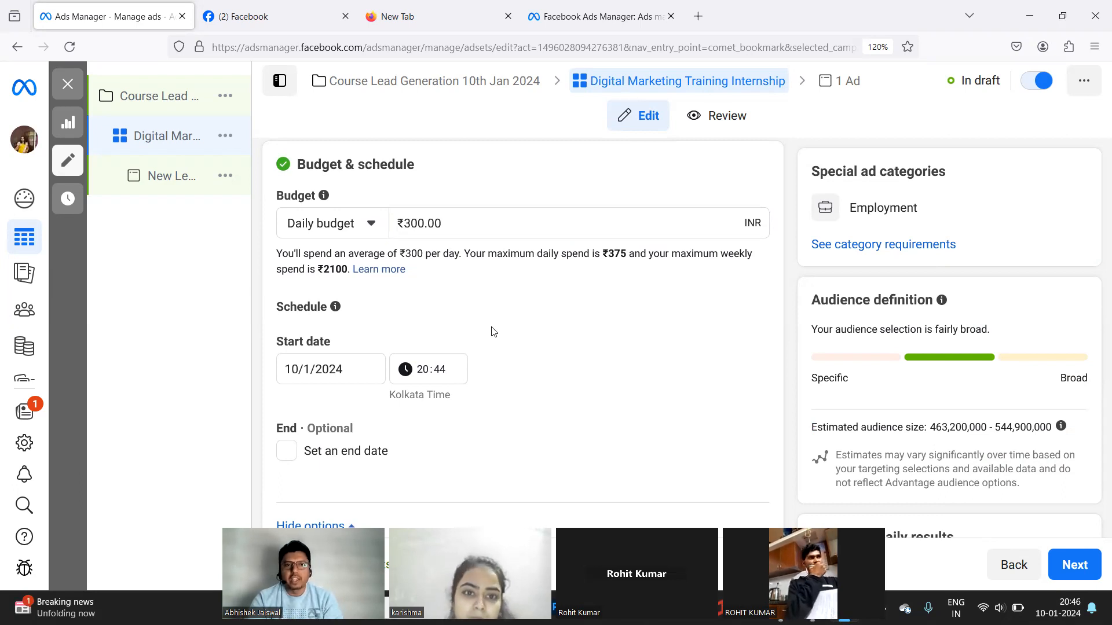
pyautogui.click(473, 218)
pyautogui.click(562, 322)
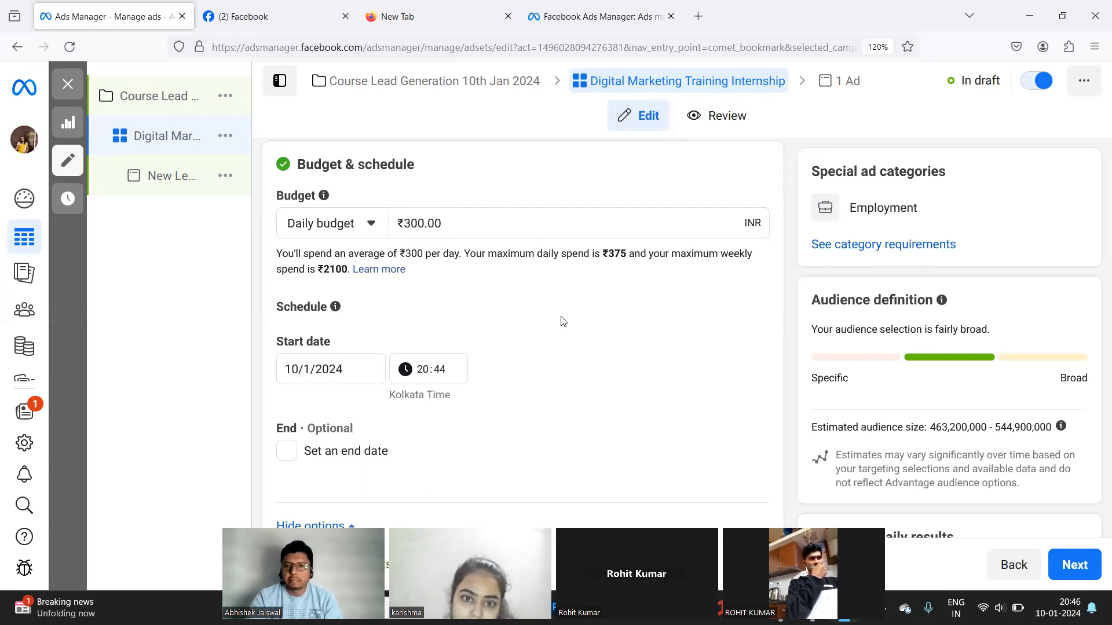
pyautogui.tripleClick(934, 426)
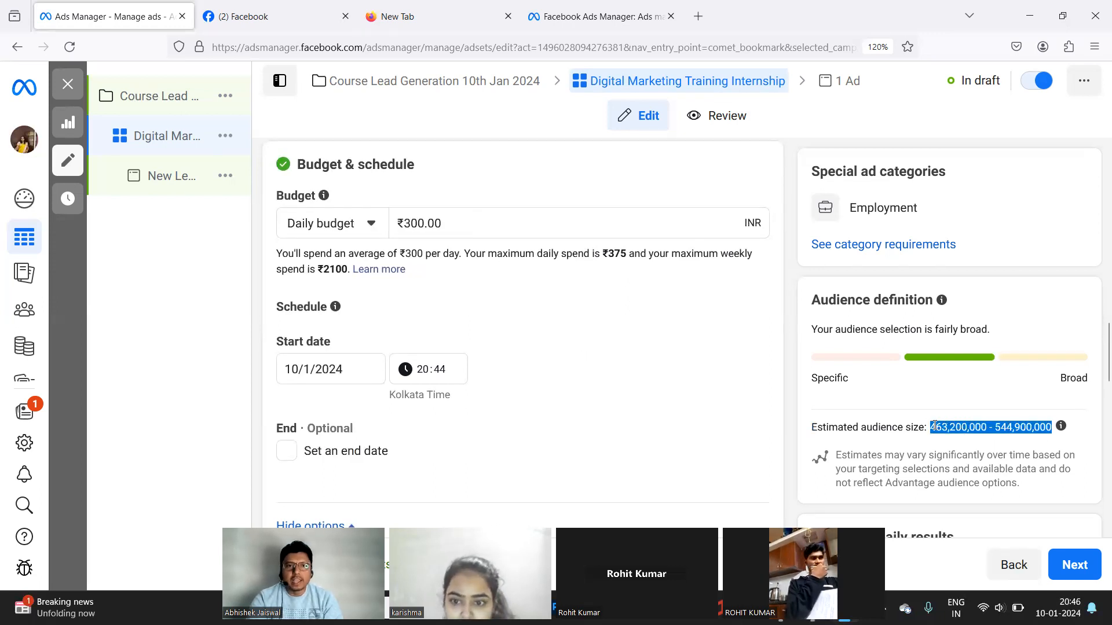
pyautogui.scroll(-2, 518, 362)
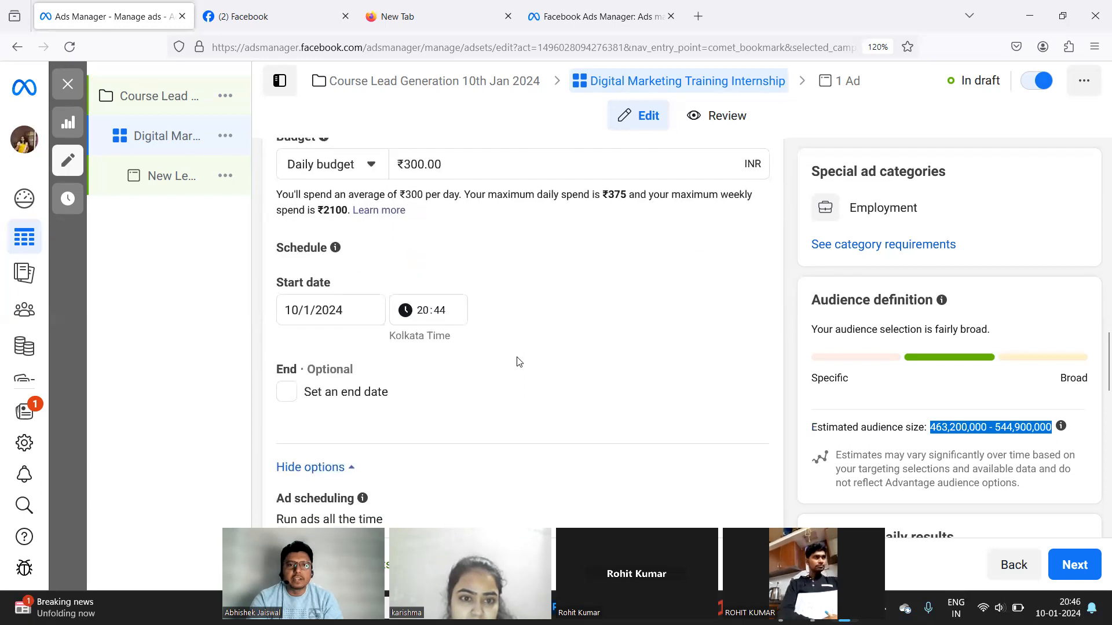
pyautogui.scroll(-3, 519, 362)
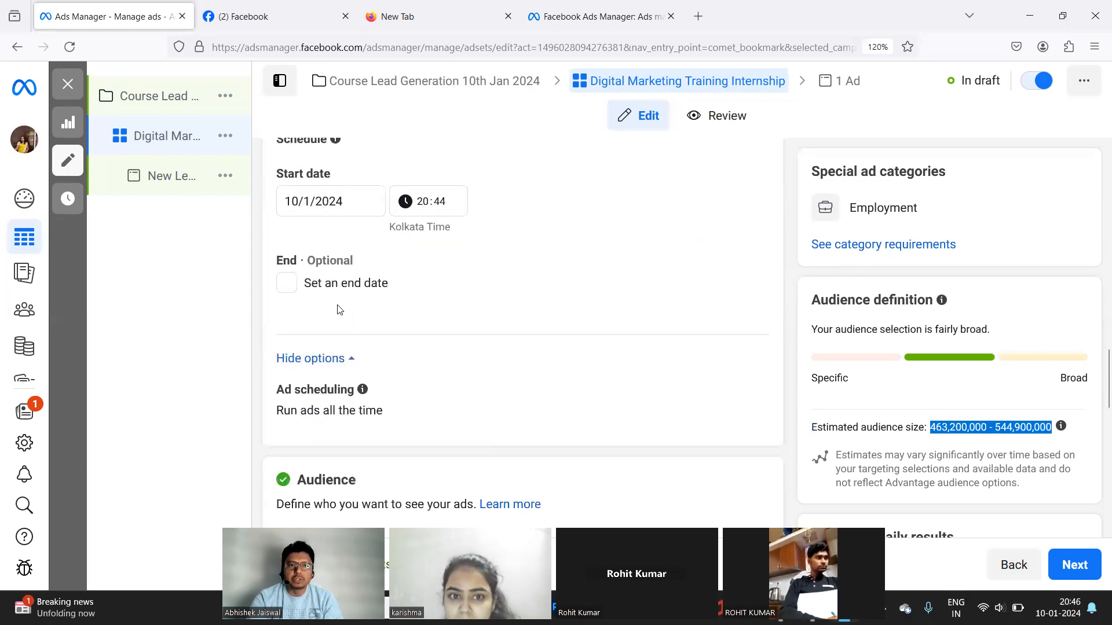
pyautogui.scroll(-2, 430, 325)
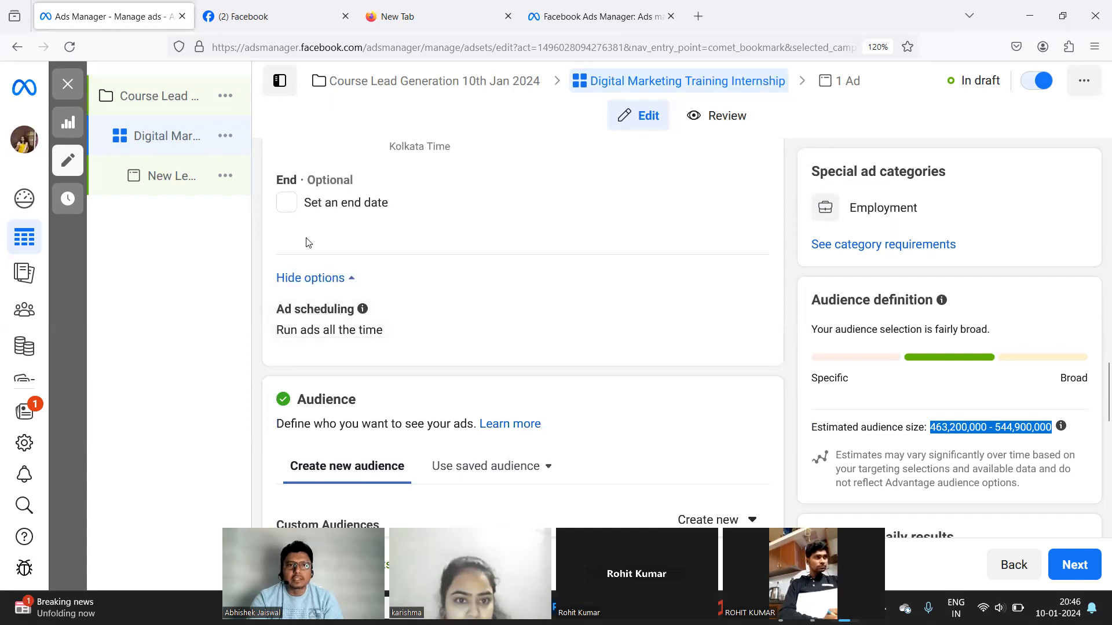
pyautogui.tripleClick(316, 332)
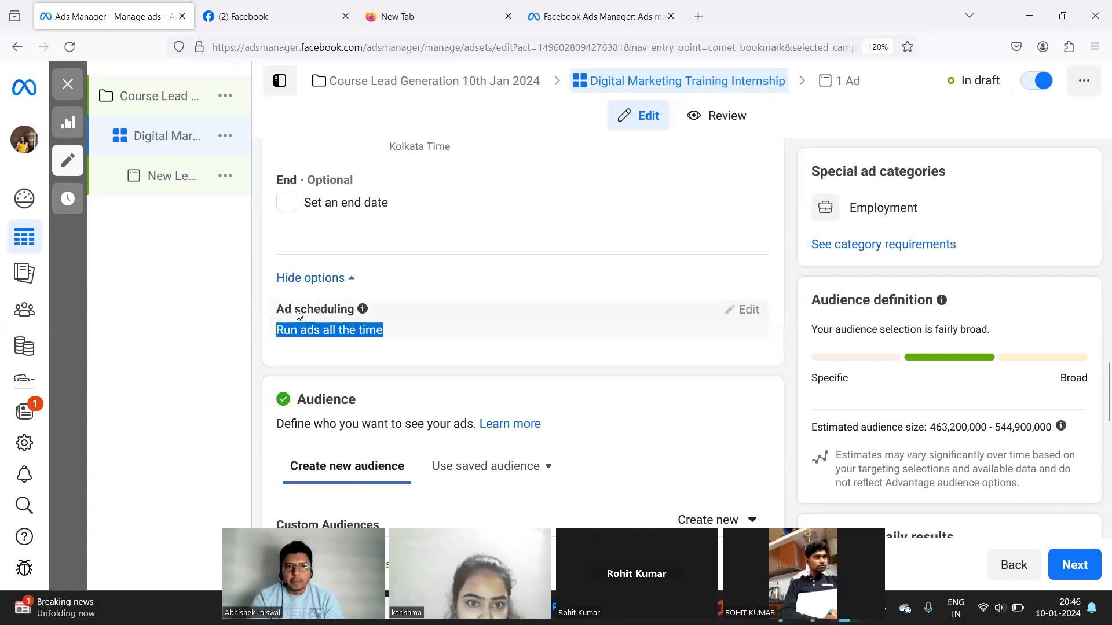
pyautogui.moveTo(361, 312)
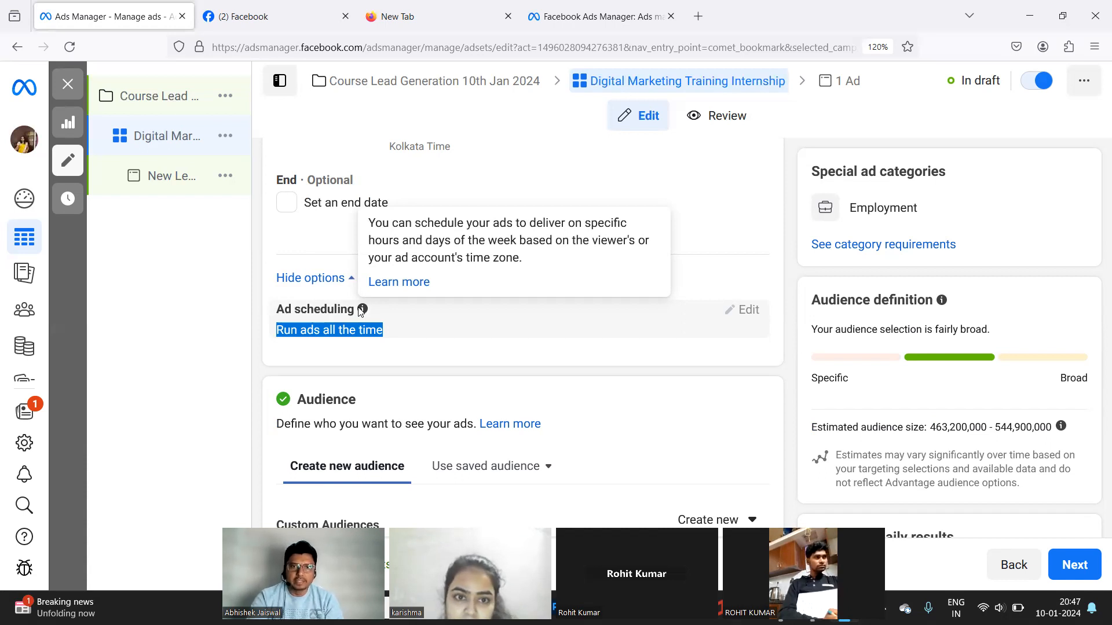
pyautogui.click(313, 278)
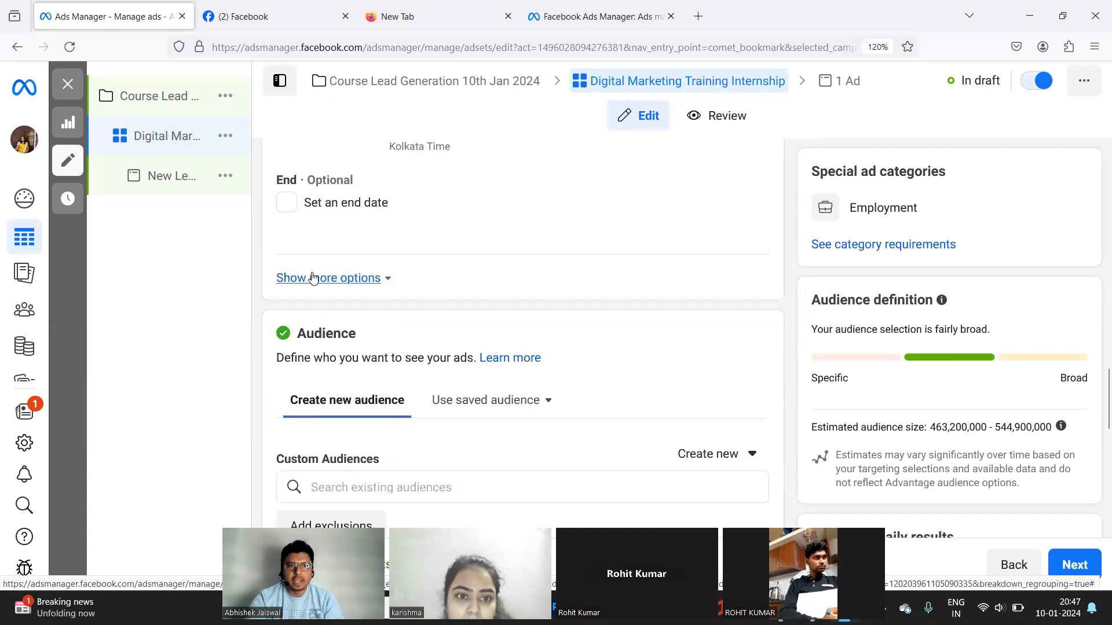
pyautogui.click(313, 279)
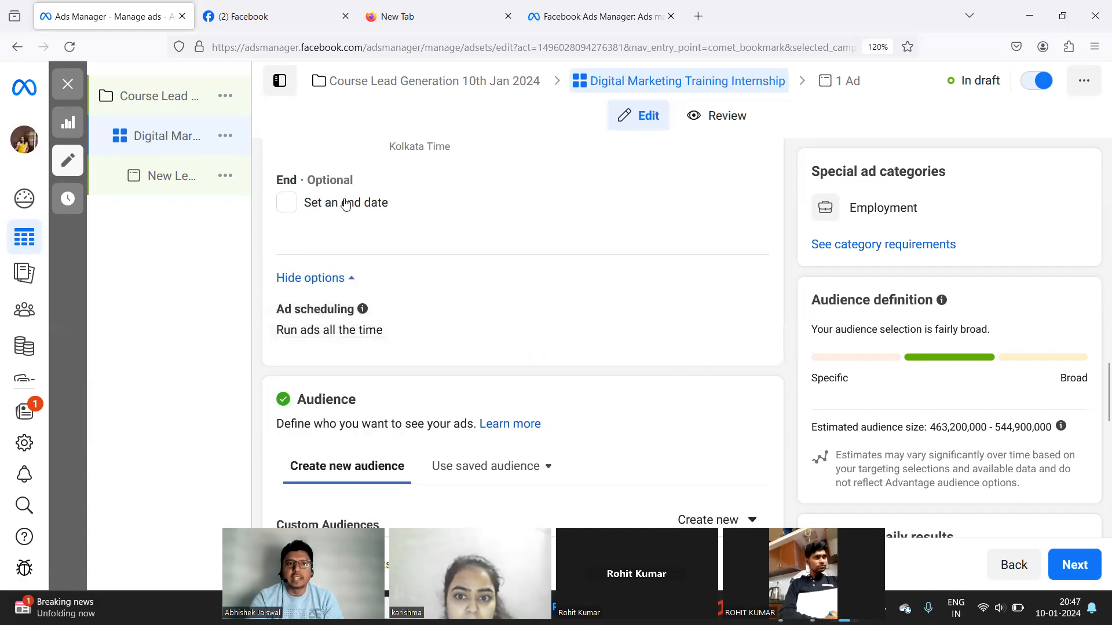
pyautogui.click(288, 206)
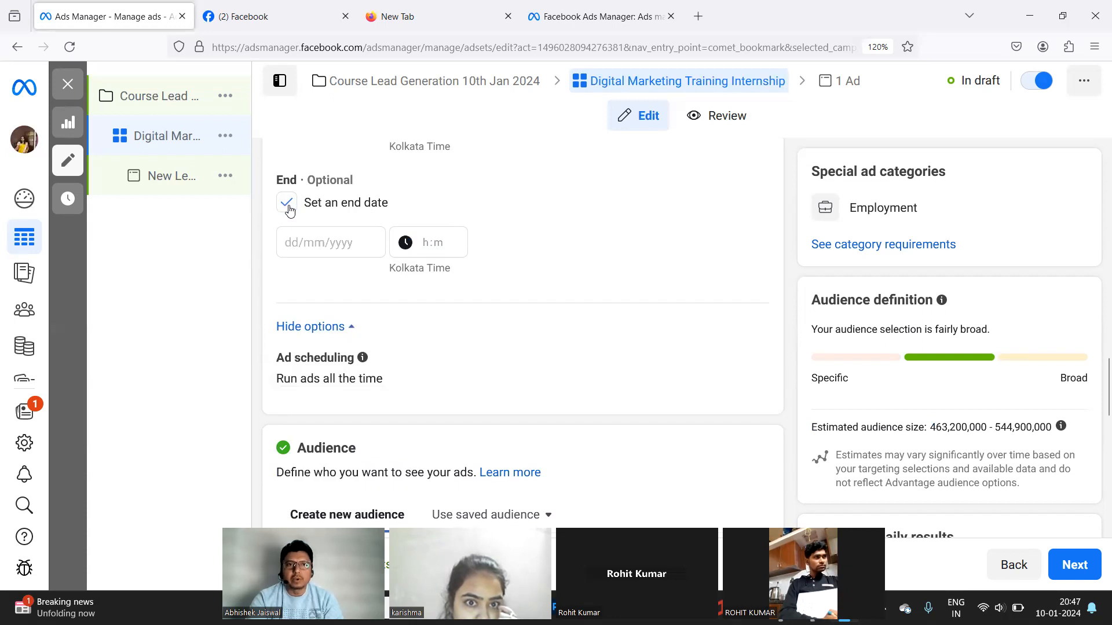
pyautogui.click(288, 204)
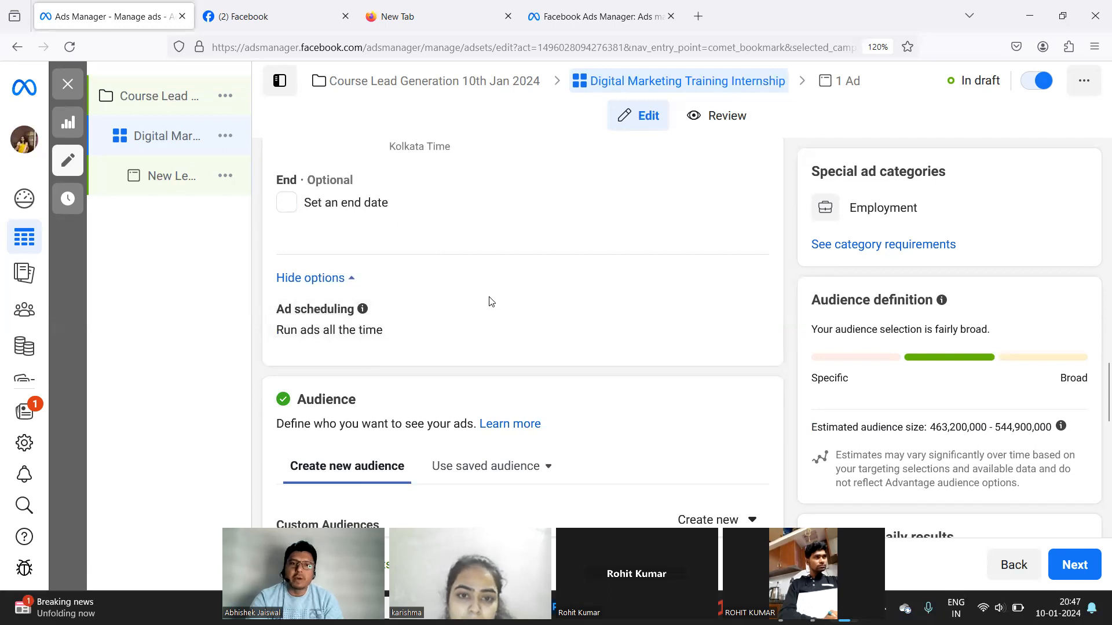
pyautogui.scroll(-3, 490, 302)
pyautogui.scroll(-2, 489, 302)
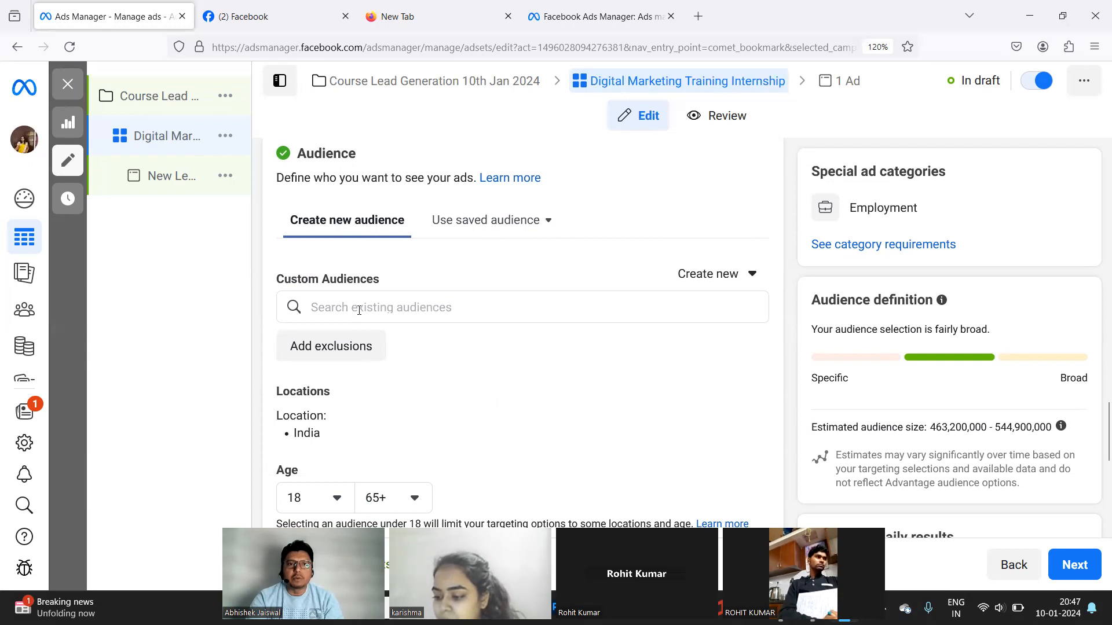
# Check the existing custom audiences list and the new-audience options, dismissing both.
pyautogui.scroll(-1, 359, 311)
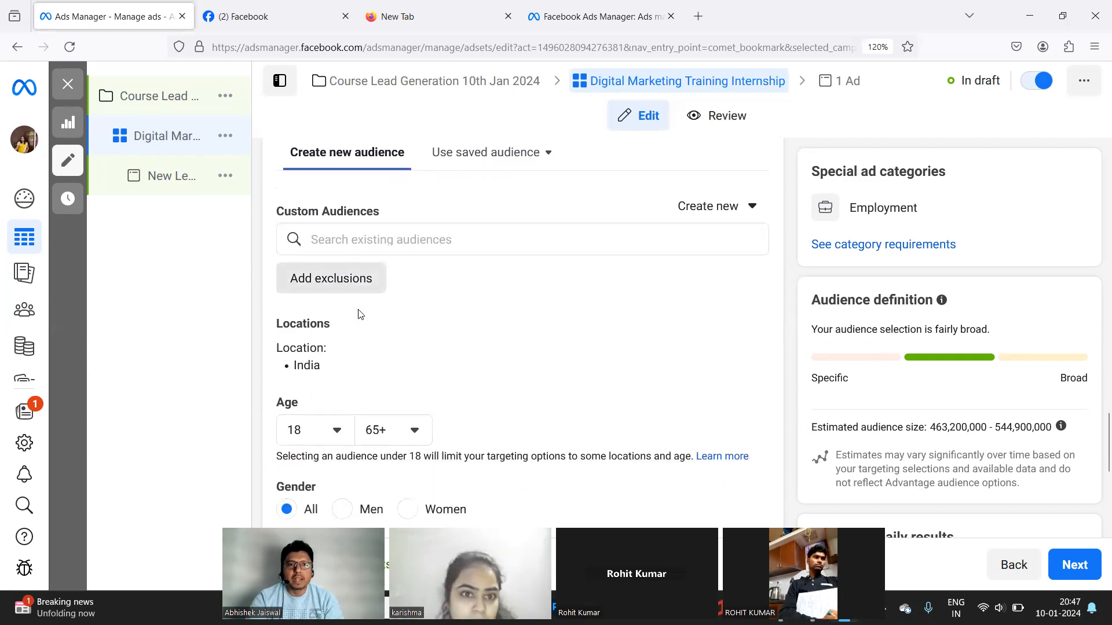
pyautogui.click(346, 250)
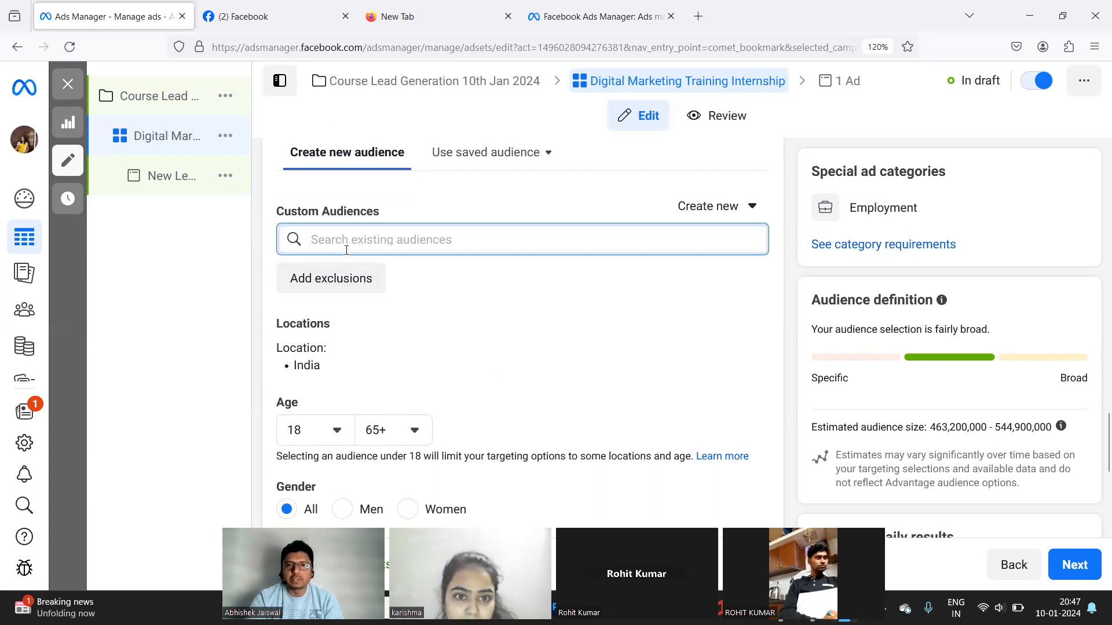
pyautogui.click(594, 204)
pyautogui.click(696, 214)
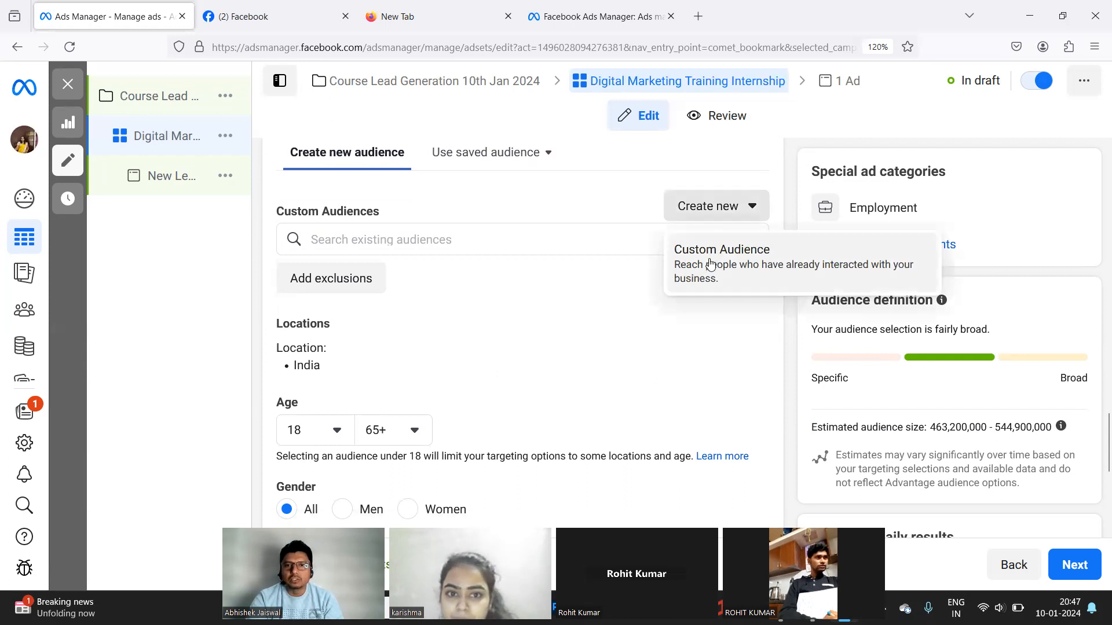
pyautogui.click(561, 193)
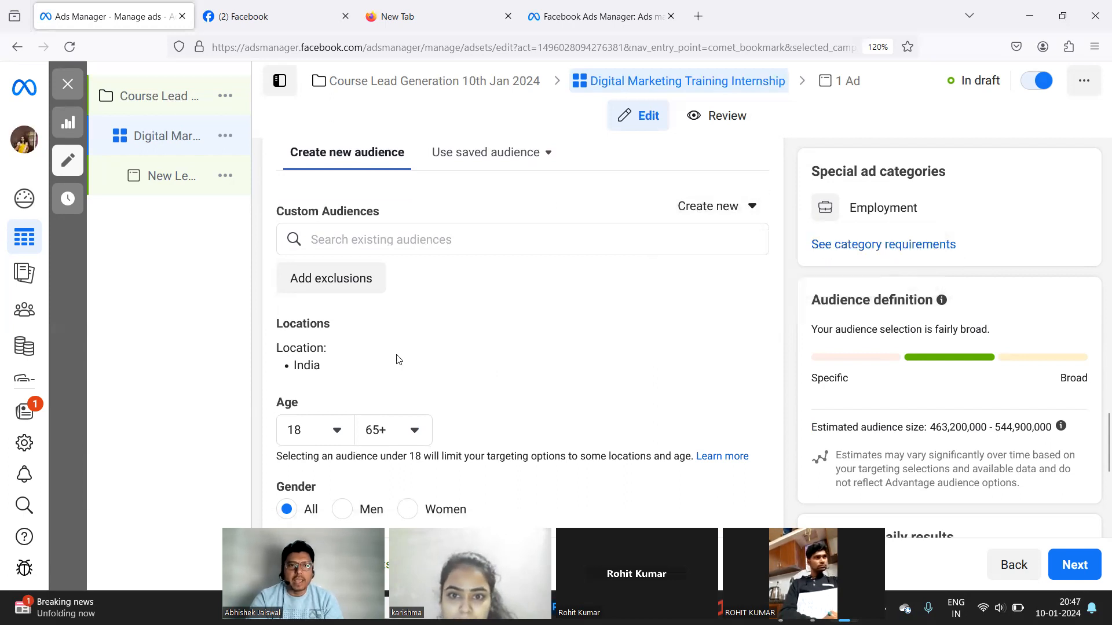
# Expand the Audience Locations editor, showing India as the included location.
pyautogui.moveTo(409, 360)
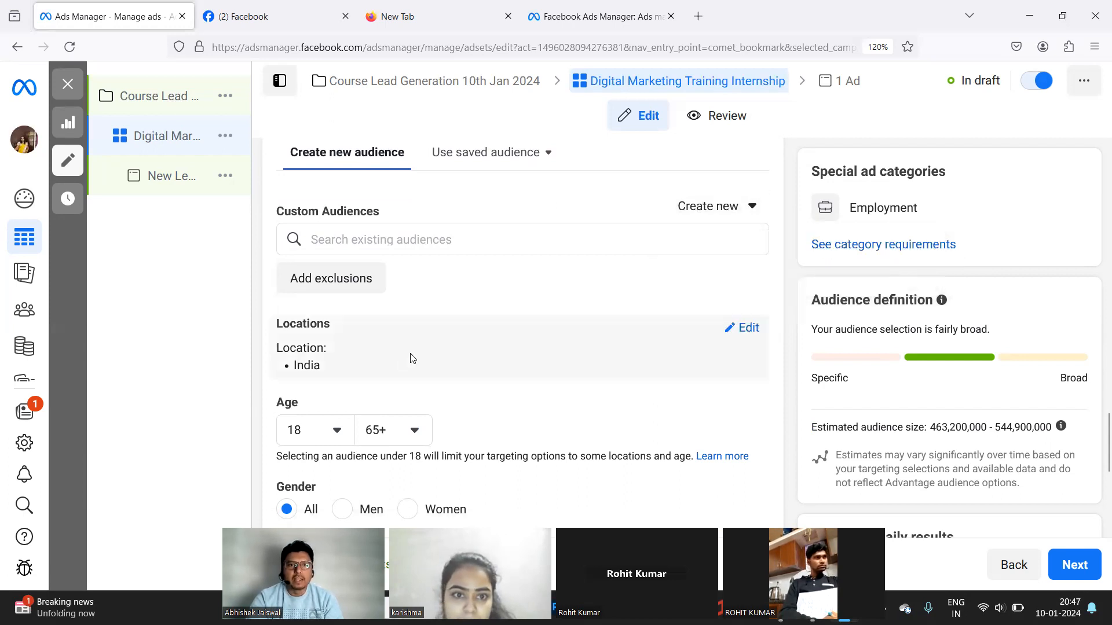
pyautogui.click(742, 335)
pyautogui.scroll(-2, 541, 364)
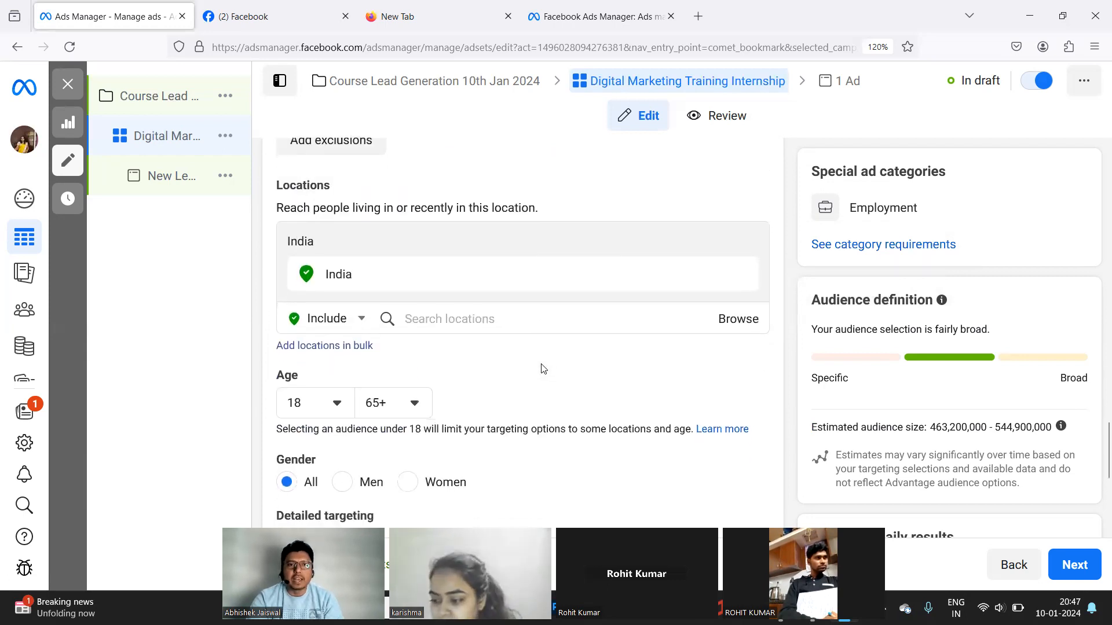
pyautogui.moveTo(339, 279)
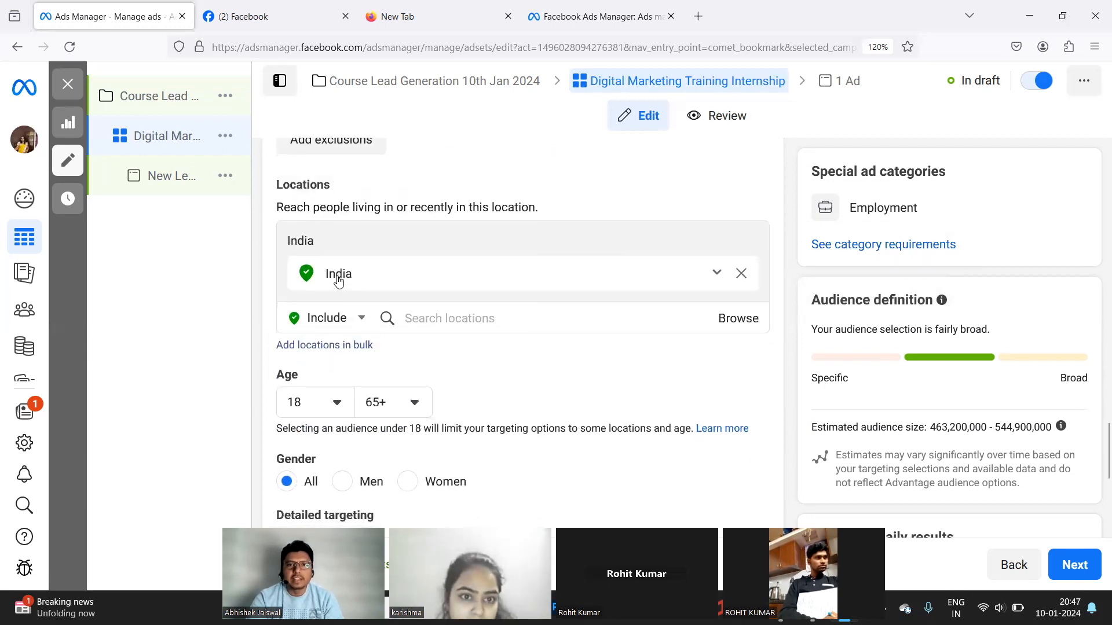
# Remove India from the locations and try searching 'jaga' in Search locations.
pyautogui.click(742, 274)
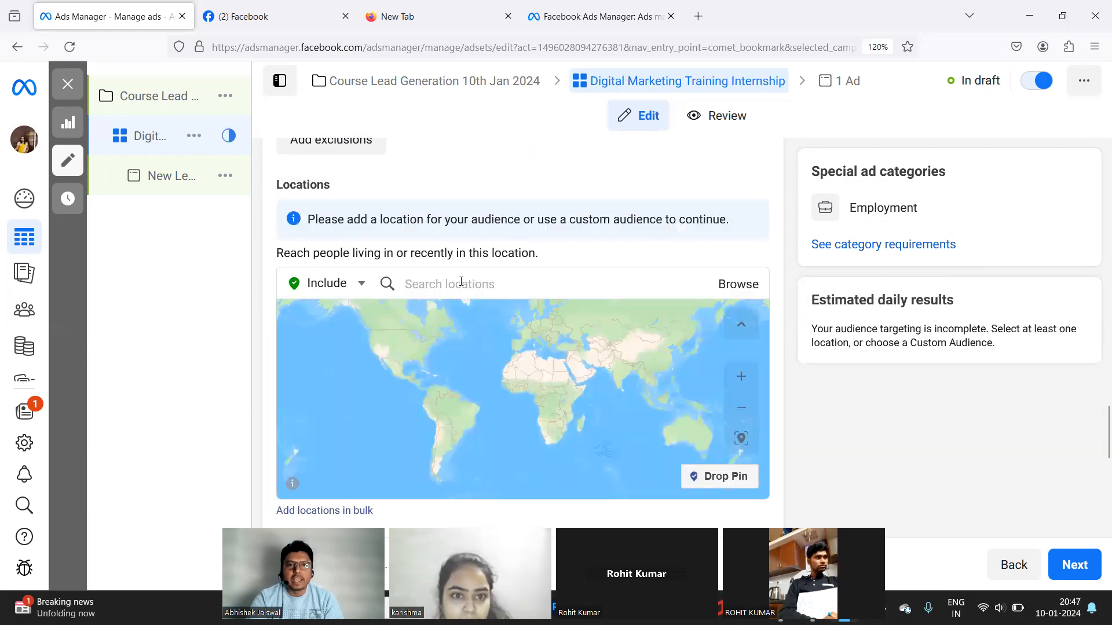
pyautogui.click(462, 284)
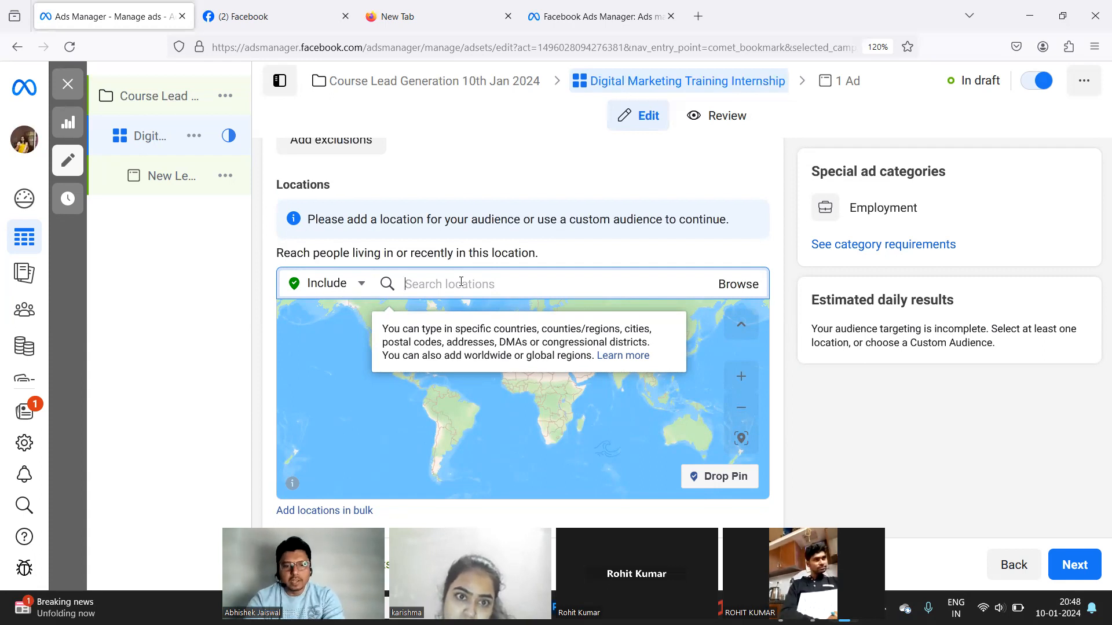
pyautogui.write('jaga')
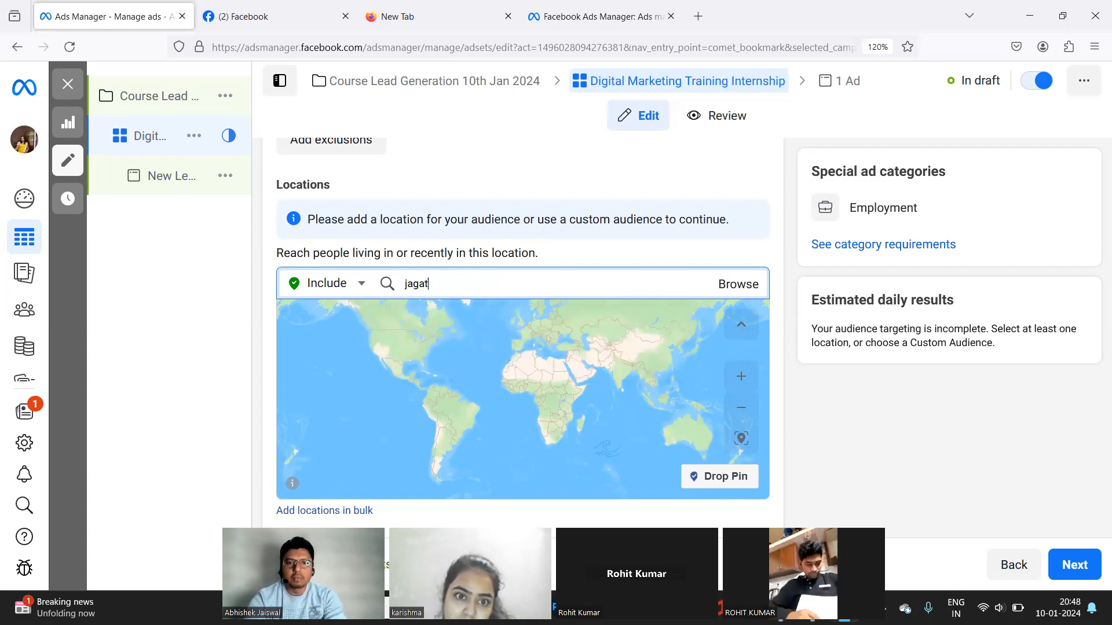
pyautogui.press('BackSpace')
pyautogui.press('BackSpace')
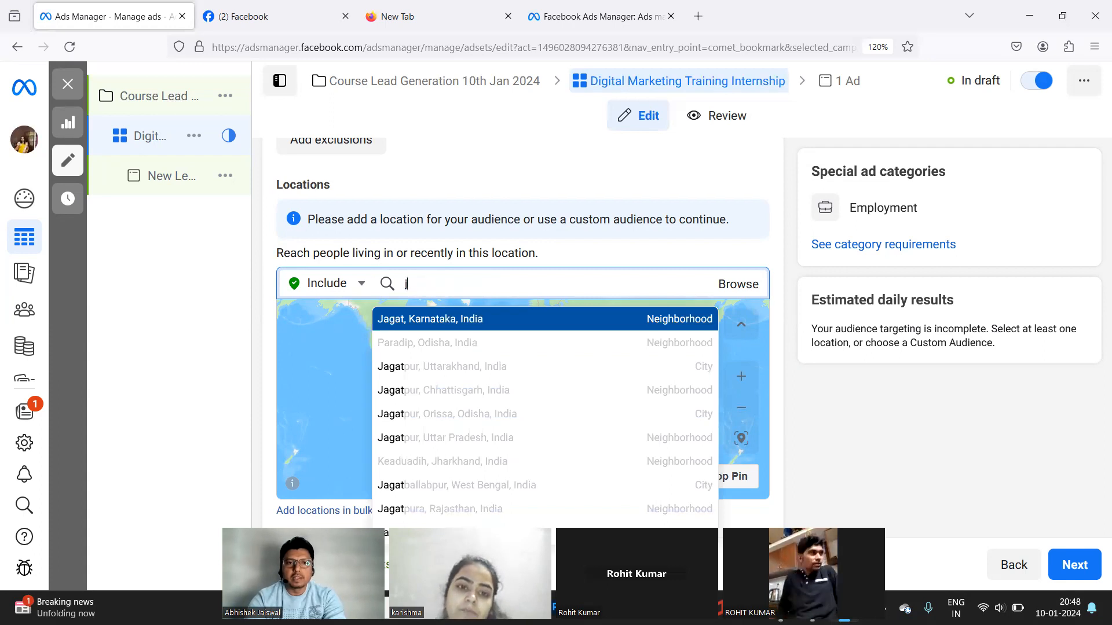
pyautogui.press('BackSpace')
# Search locations for 'jtm mal', then clear the search text.
pyautogui.write('jtm mall')
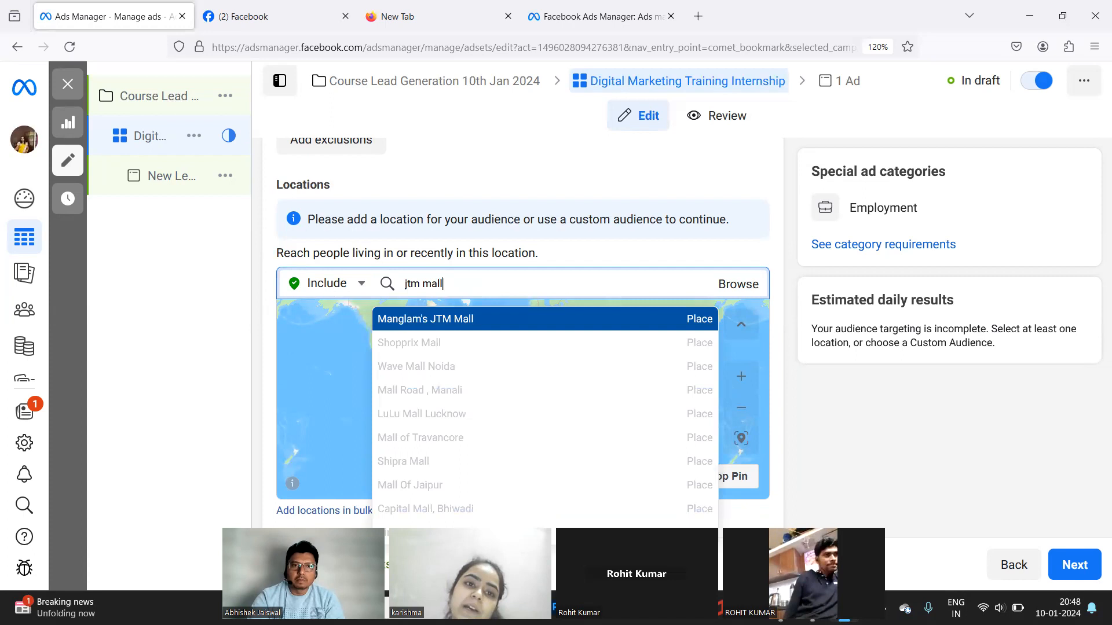
pyautogui.hotkey('ctrl', 'shift', 'Left')
pyautogui.hotkey('ctrl', 'shift', 'Left')
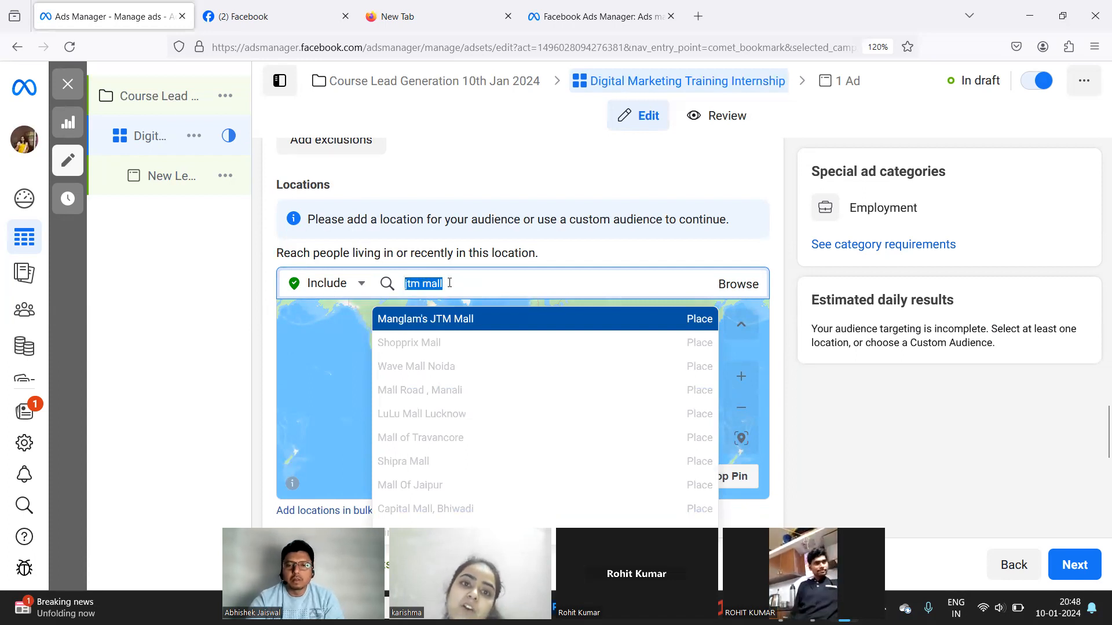
pyautogui.press('BackSpace')
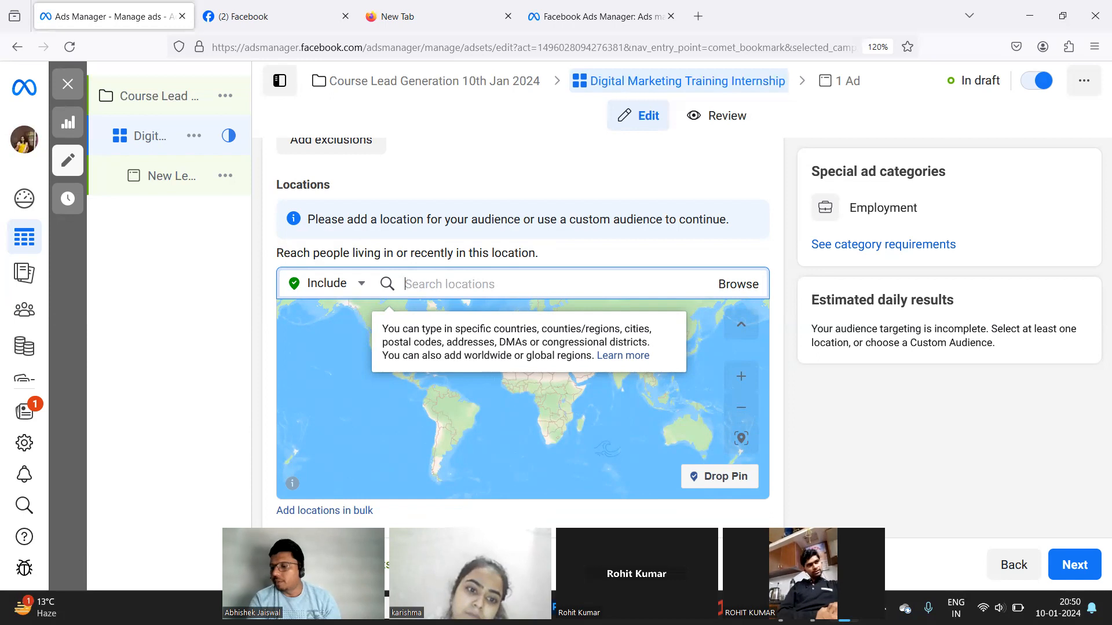
# Search locations for 'jagatpura', clear it, then start a 'j' search in a new Firefox tab.
pyautogui.write('jaga')
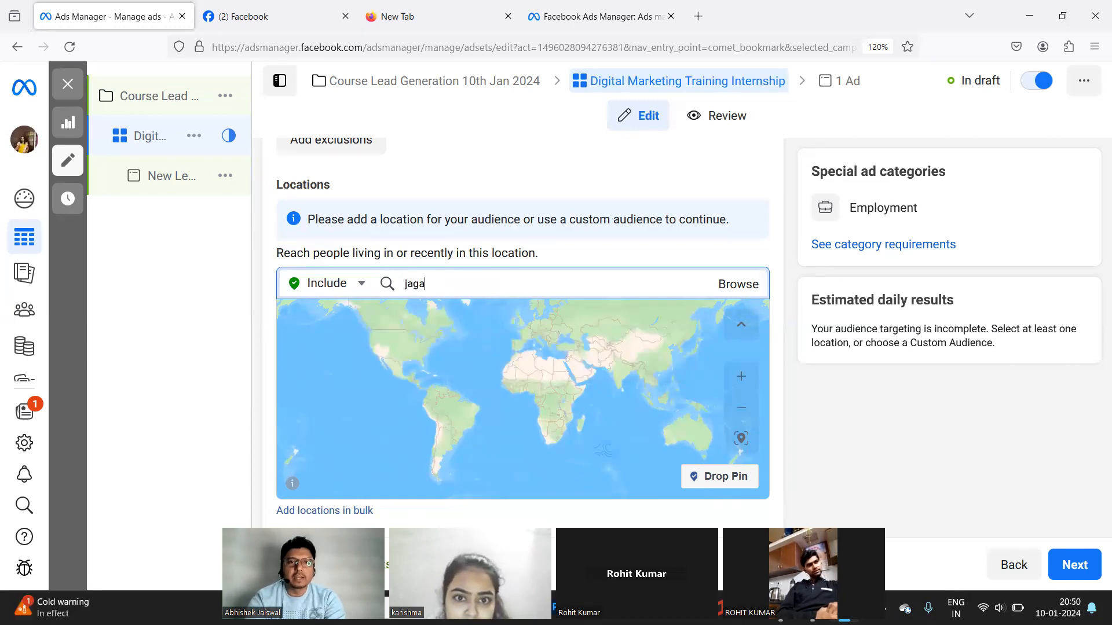
pyautogui.write('tpura')
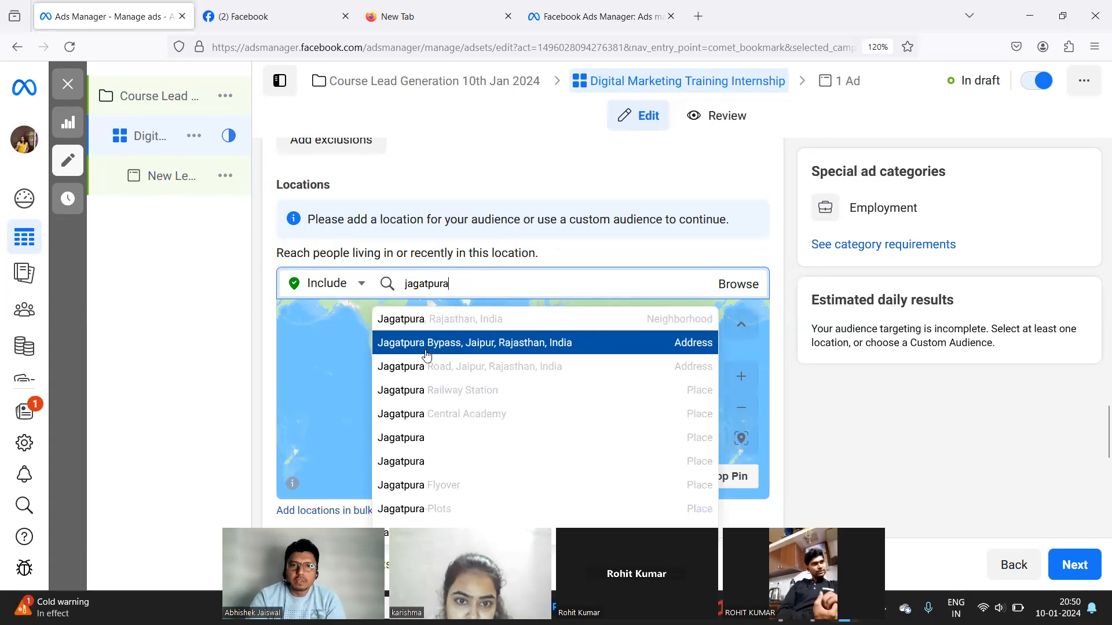
pyautogui.doubleClick(436, 283)
pyautogui.press('BackSpace')
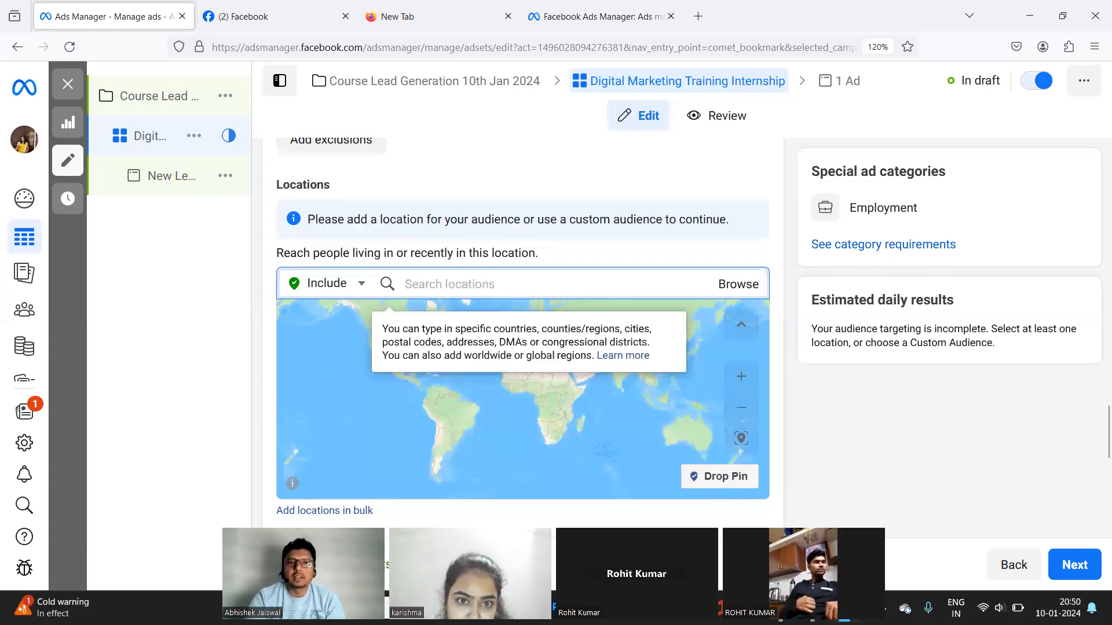
pyautogui.click(710, 19)
pyautogui.write('j')
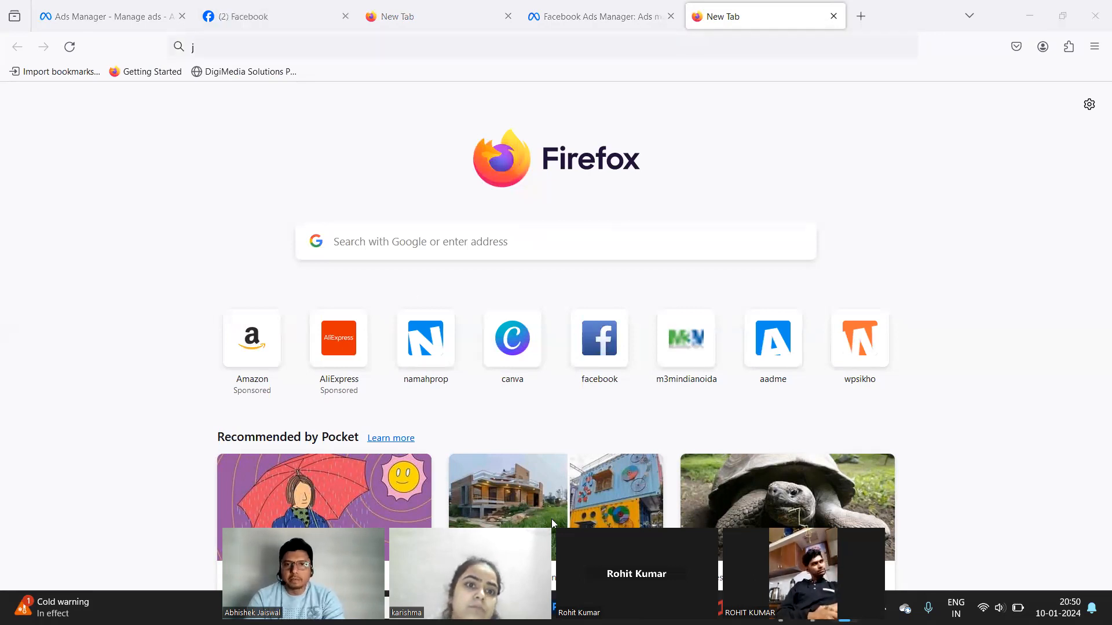
# In Chrome's WhatsApp tab, find and open the contact's chat.
pyautogui.hotkey('alt', 'Tab')
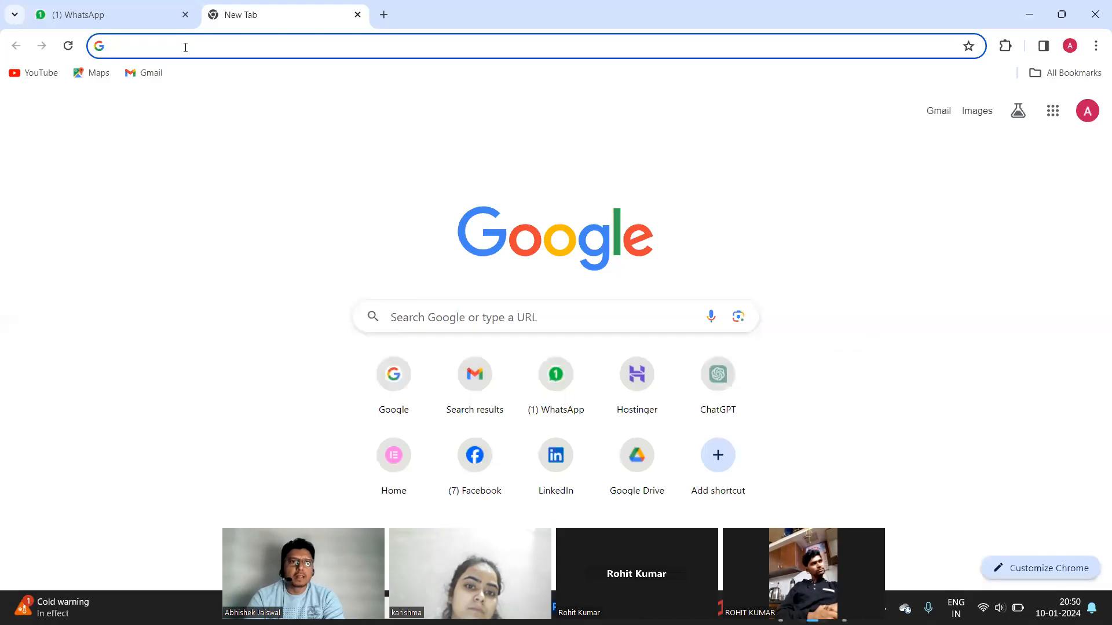
pyautogui.click(105, 12)
pyautogui.click(152, 164)
pyautogui.write('rahu')
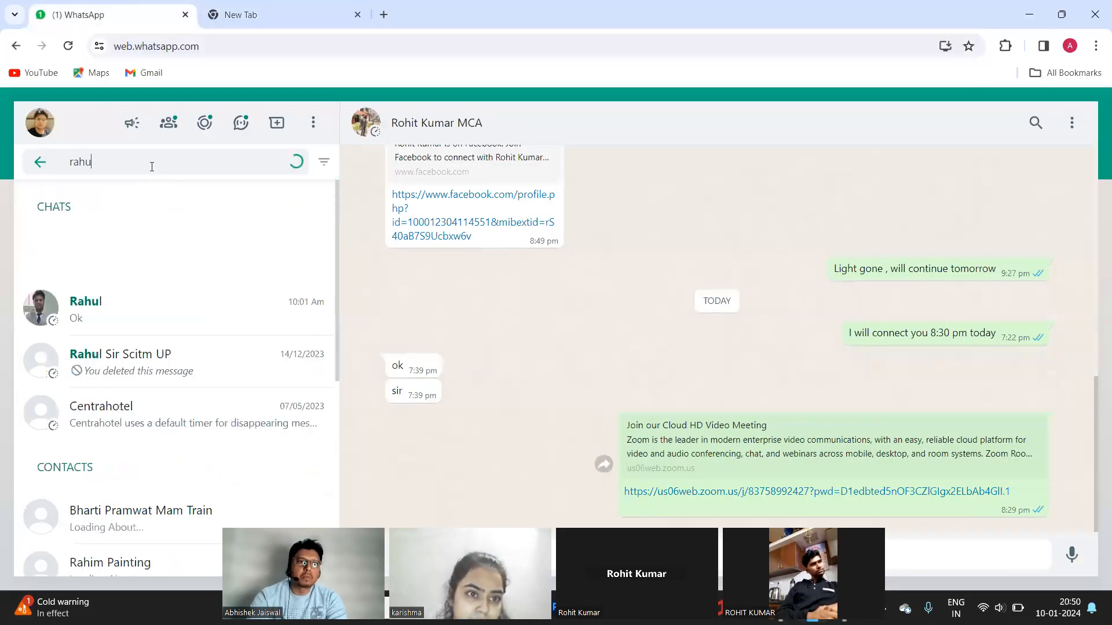
pyautogui.click(116, 264)
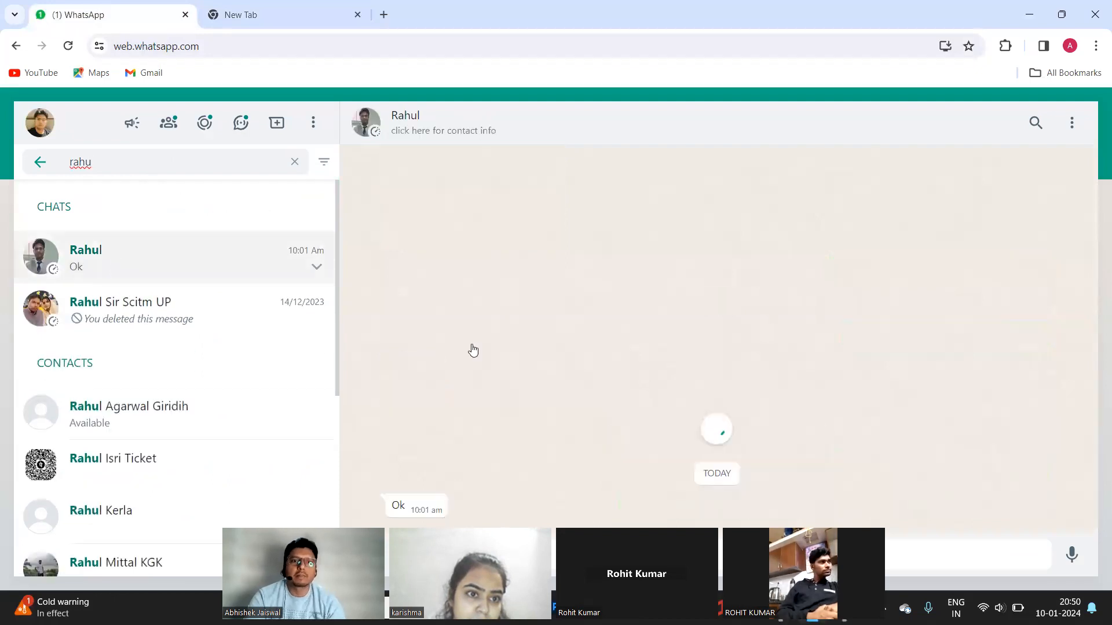
# View the business card image full-screen, close it, and switch windows again.
pyautogui.click(475, 230)
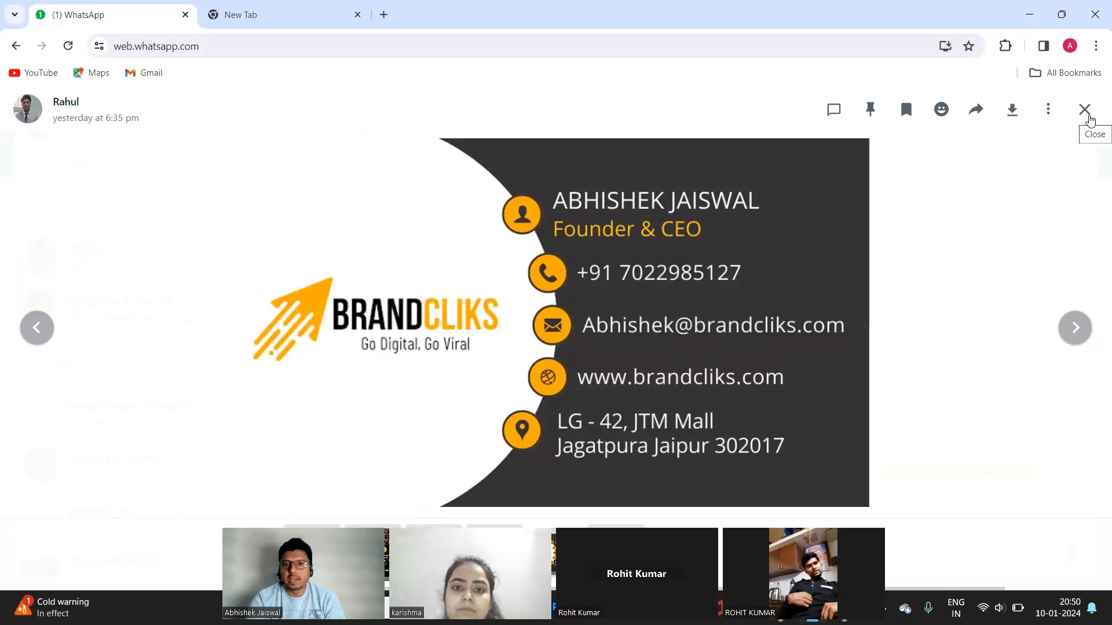
pyautogui.click(1085, 110)
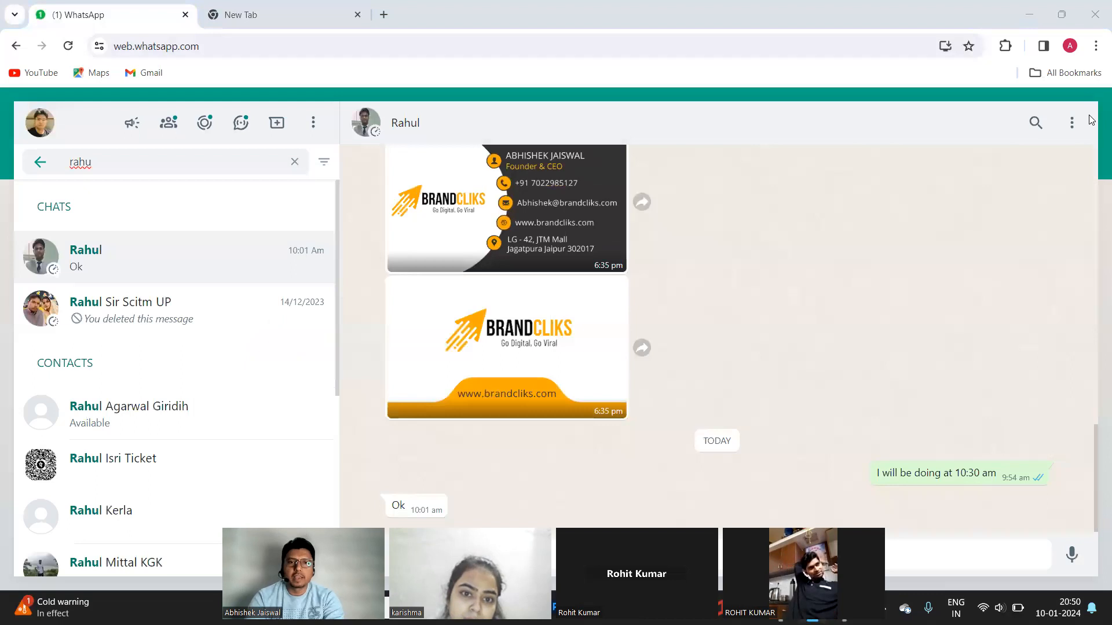
pyautogui.hotkey('alt', 'Tab')
pyautogui.press('Tab')
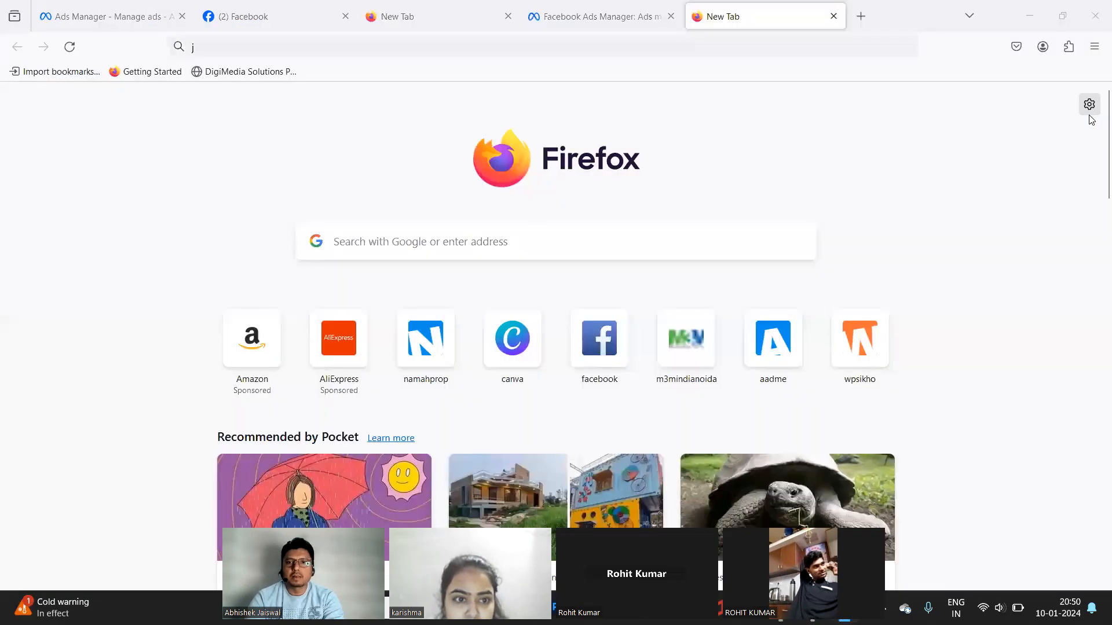
# Cycle through windows with Alt+Tab to reach the WhatsApp Chrome window.
pyautogui.hotkey('alt', 'Tab')
pyautogui.press('Tab')
pyautogui.press('Tab')
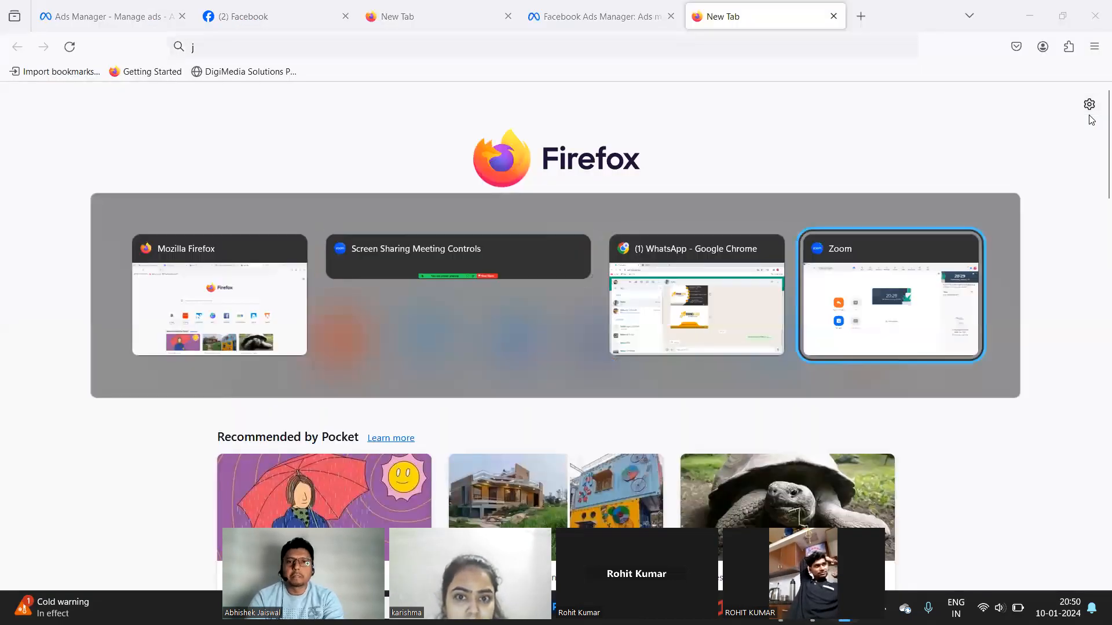
pyautogui.hotkey('alt', 'Tab')
pyautogui.press('Tab')
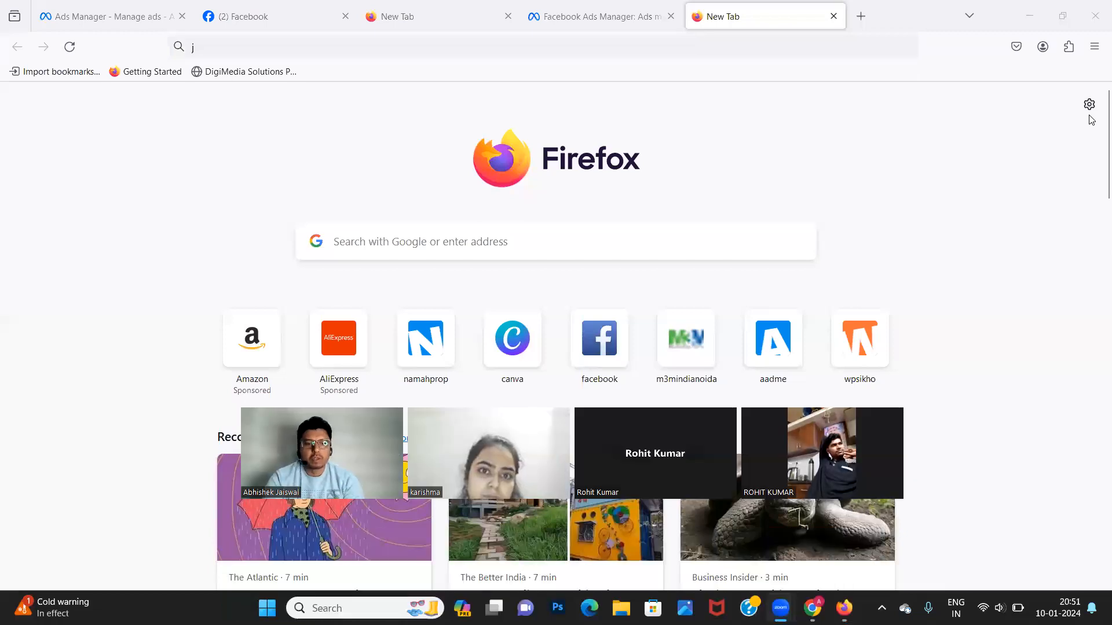
pyautogui.hotkey('alt', 'Tab')
pyautogui.press('Tab')
pyautogui.press('Tab')
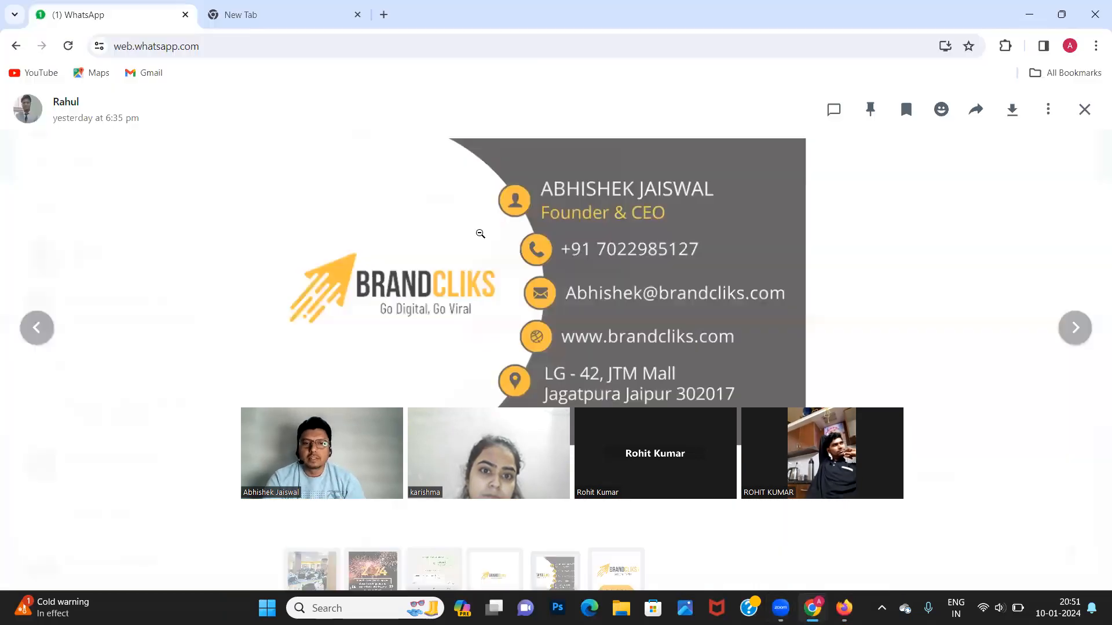
# Zoom the business card image in and out, then advance to the next image.
pyautogui.click(481, 234)
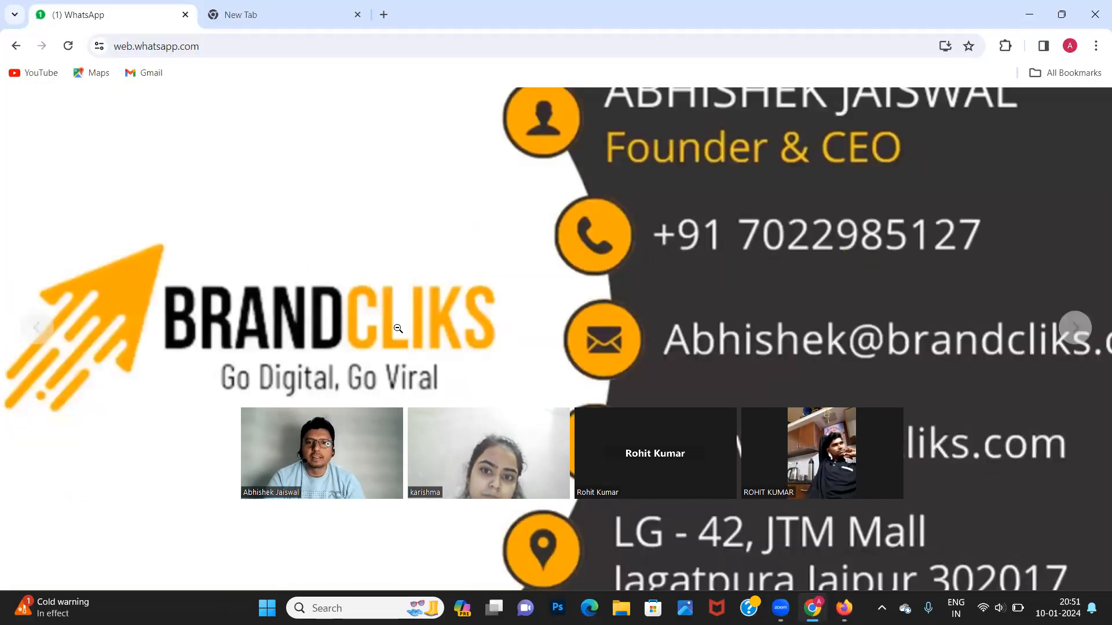
pyautogui.click(398, 329)
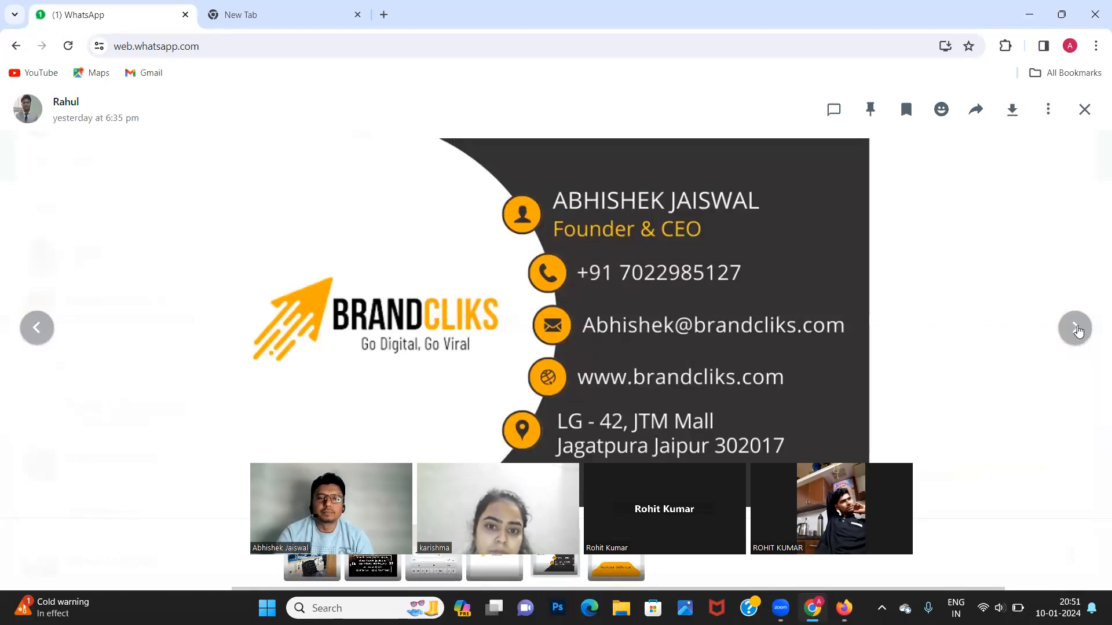
pyautogui.click(1075, 328)
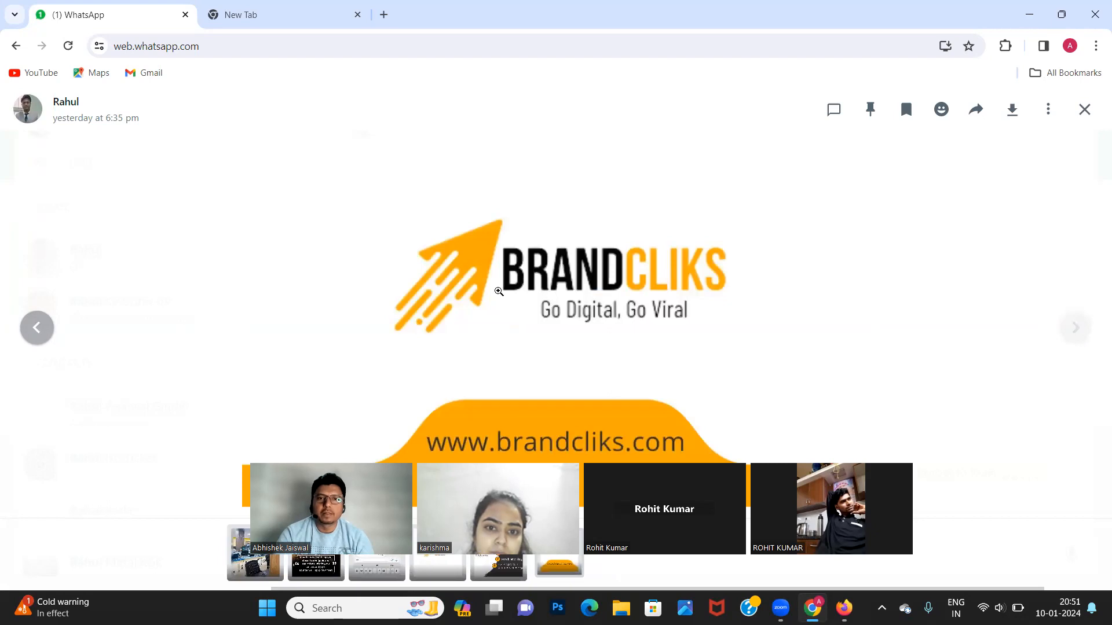
# Go back to the business card image, briefly visiting the New Tab and returning.
pyautogui.click(37, 329)
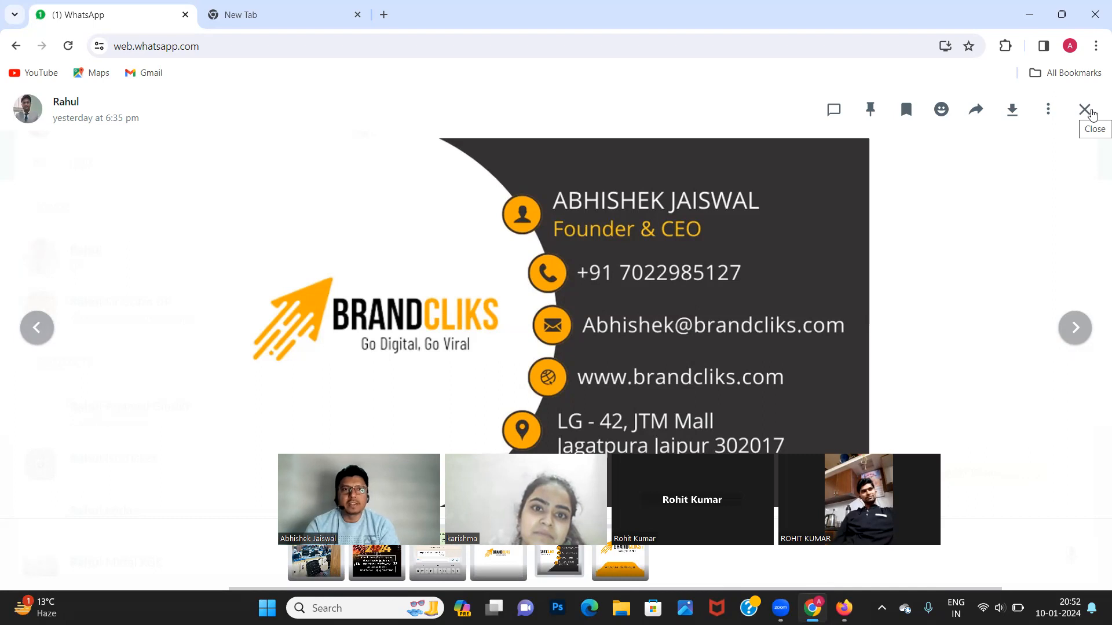
pyautogui.click(277, 17)
pyautogui.click(115, 8)
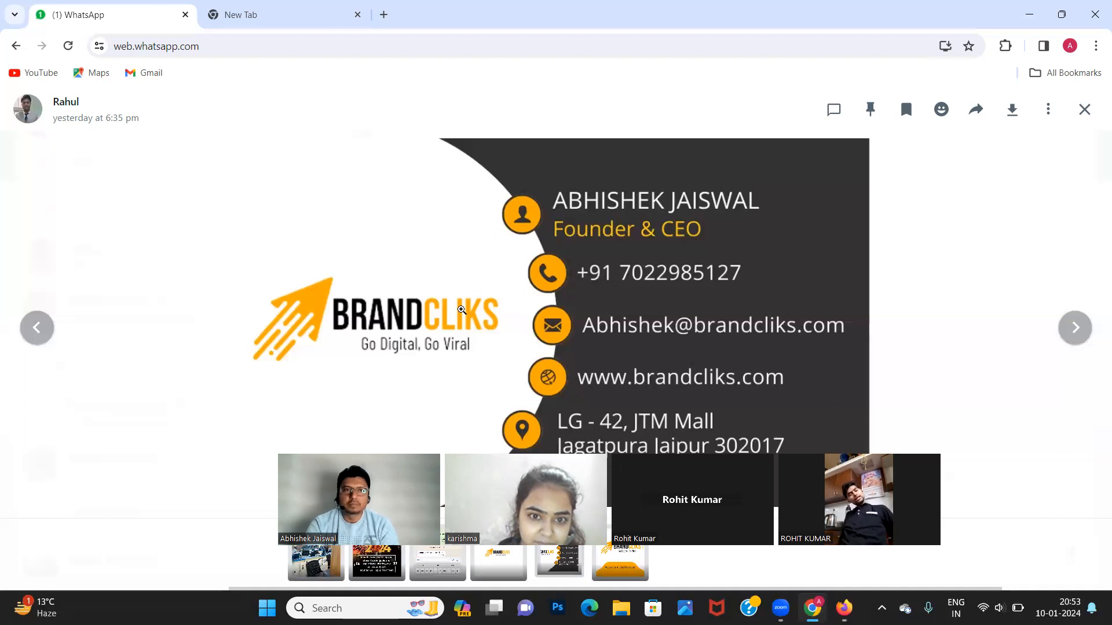
# In Chrome's new tab, load the digitalnaukri website.
pyautogui.click(307, 11)
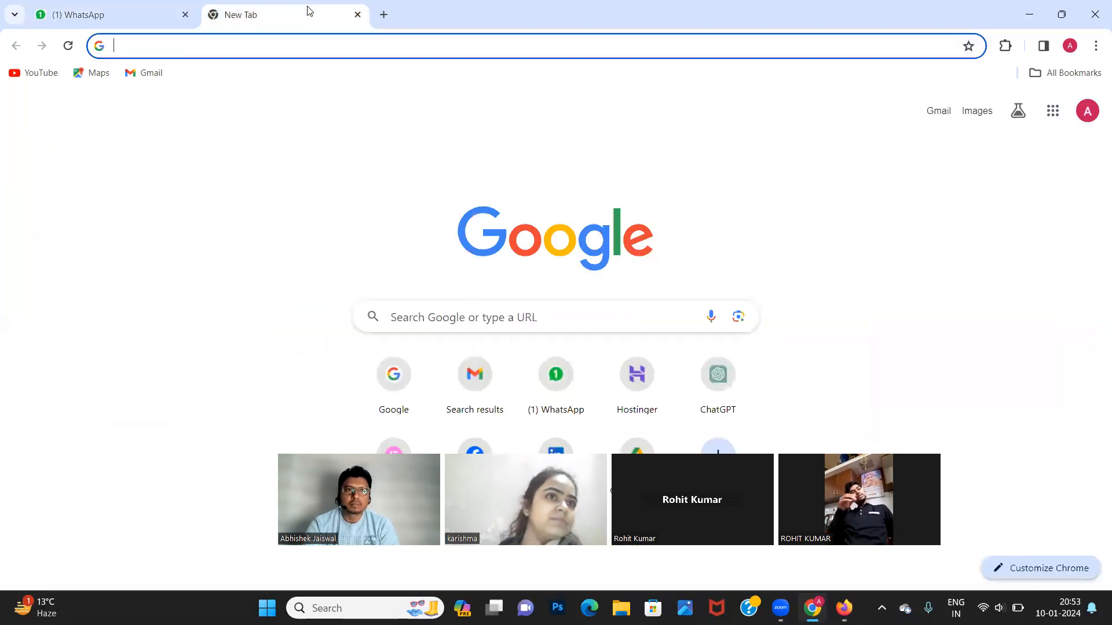
pyautogui.click(266, 42)
pyautogui.write('digit')
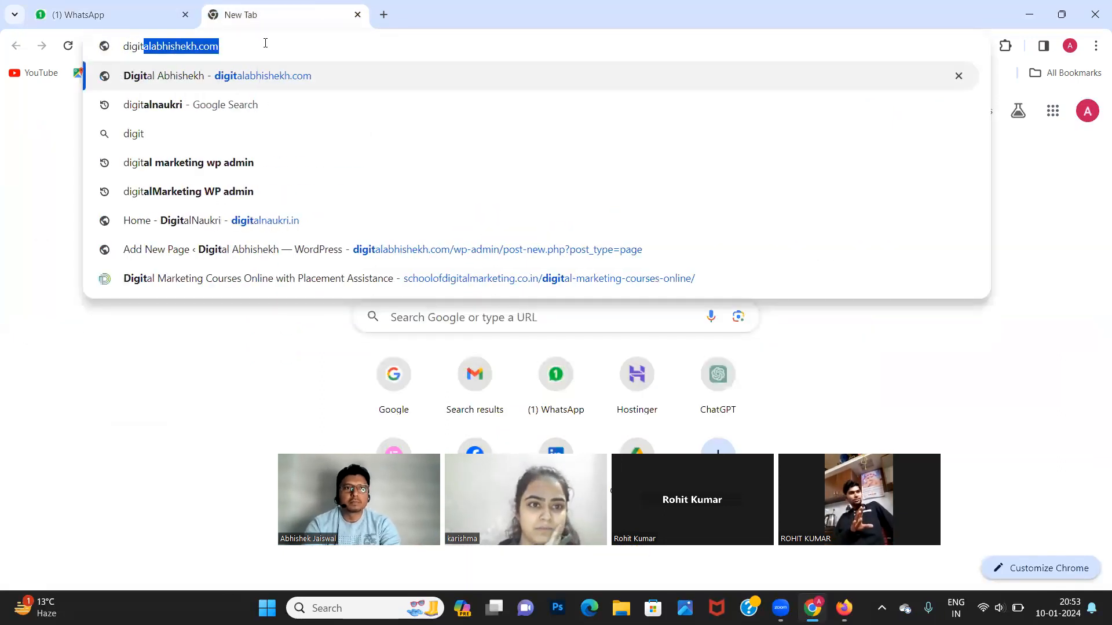
pyautogui.write('alna')
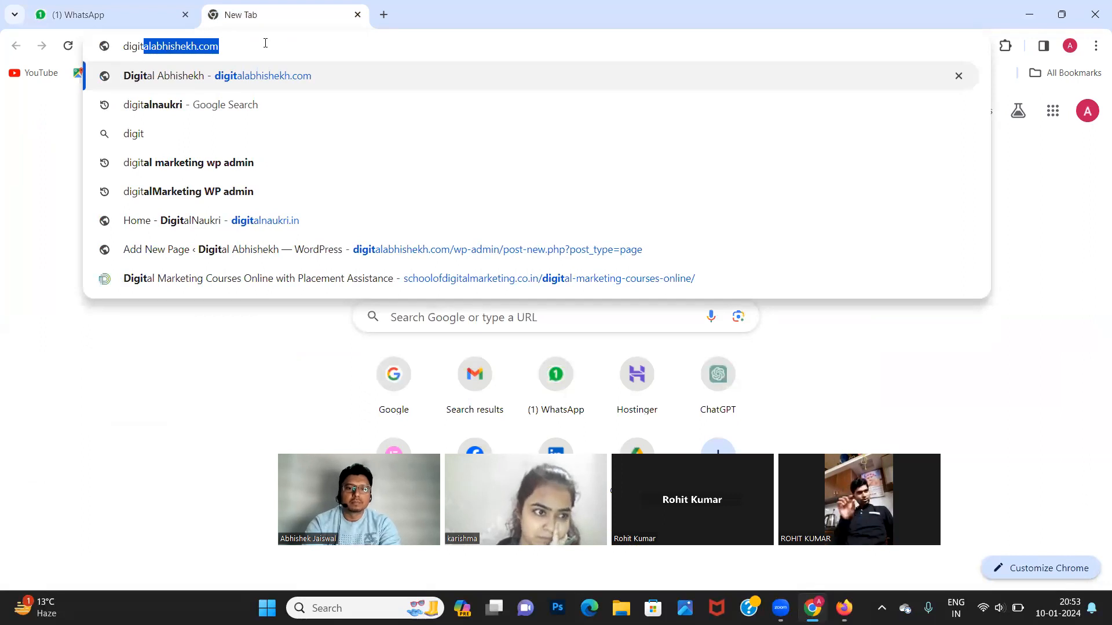
pyautogui.write('ukri')
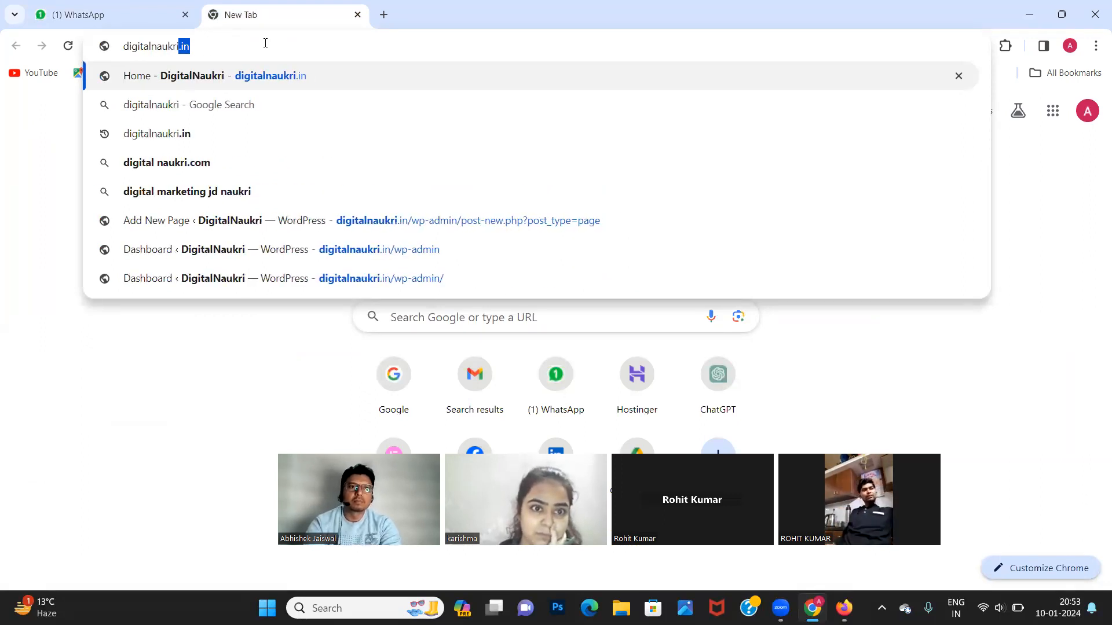
pyautogui.press('Return')
# Turn the address into a Google search for digitalnaukri and scroll through the results.
pyautogui.click(266, 43)
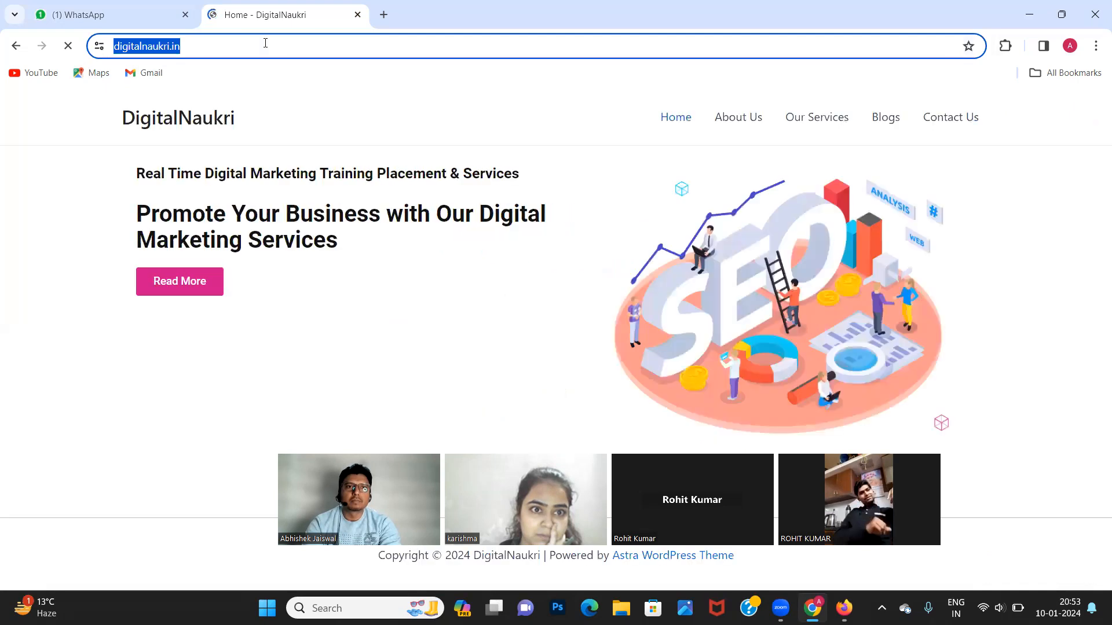
pyautogui.click(265, 43)
pyautogui.press('BackSpace')
pyautogui.press('BackSpace')
pyautogui.press('BackSpace')
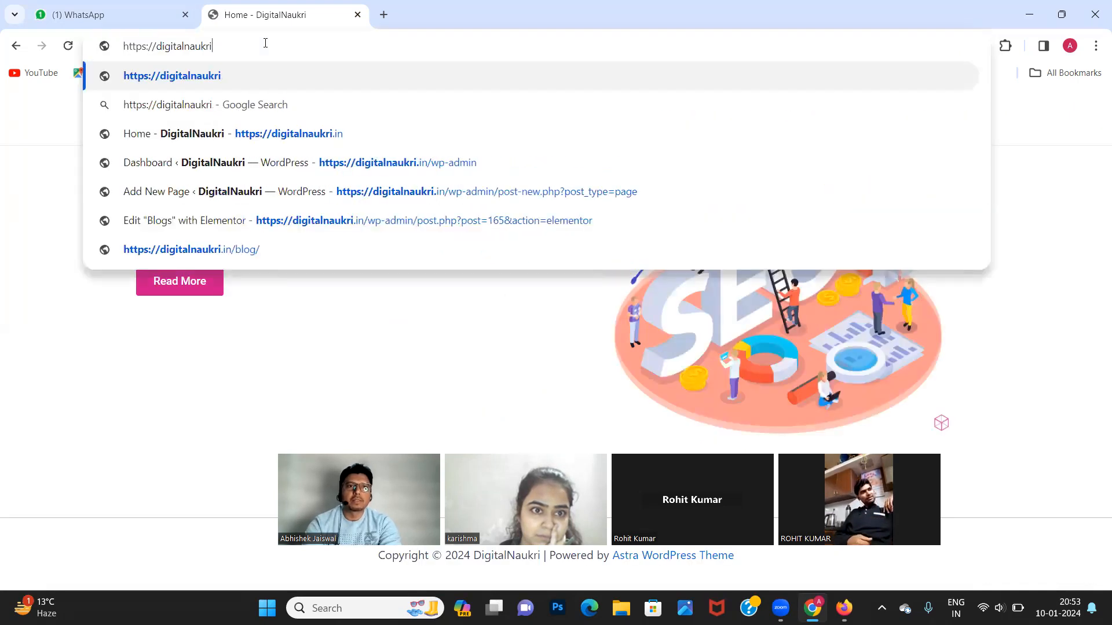
pyautogui.click(159, 44)
pyautogui.press('BackSpace')
pyautogui.press('BackSpace')
pyautogui.press('BackSpace')
pyautogui.press('BackSpace')
pyautogui.press('BackSpace')
pyautogui.press('BackSpace')
pyautogui.press('BackSpace')
pyautogui.press('BackSpace')
pyautogui.press('Return')
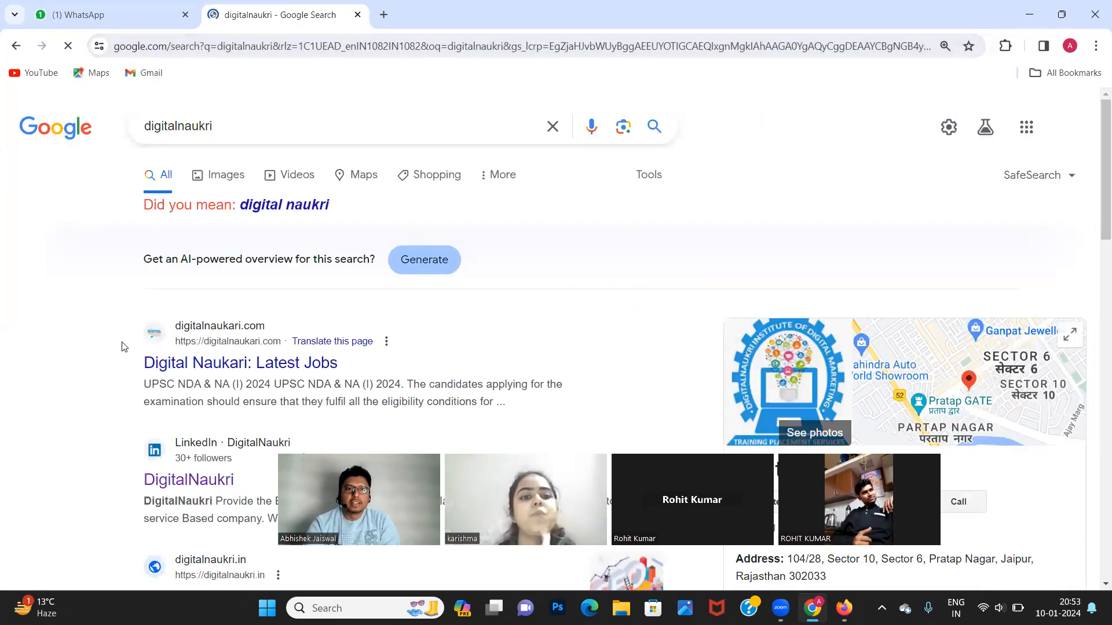
pyautogui.scroll(-8, 122, 346)
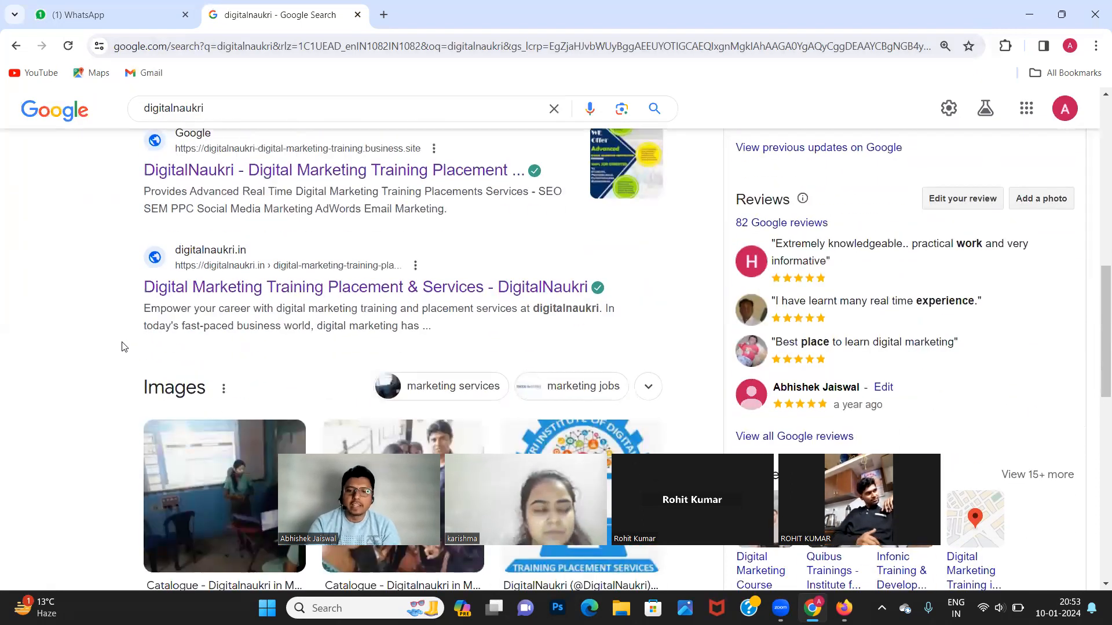
pyautogui.scroll(-6, 122, 347)
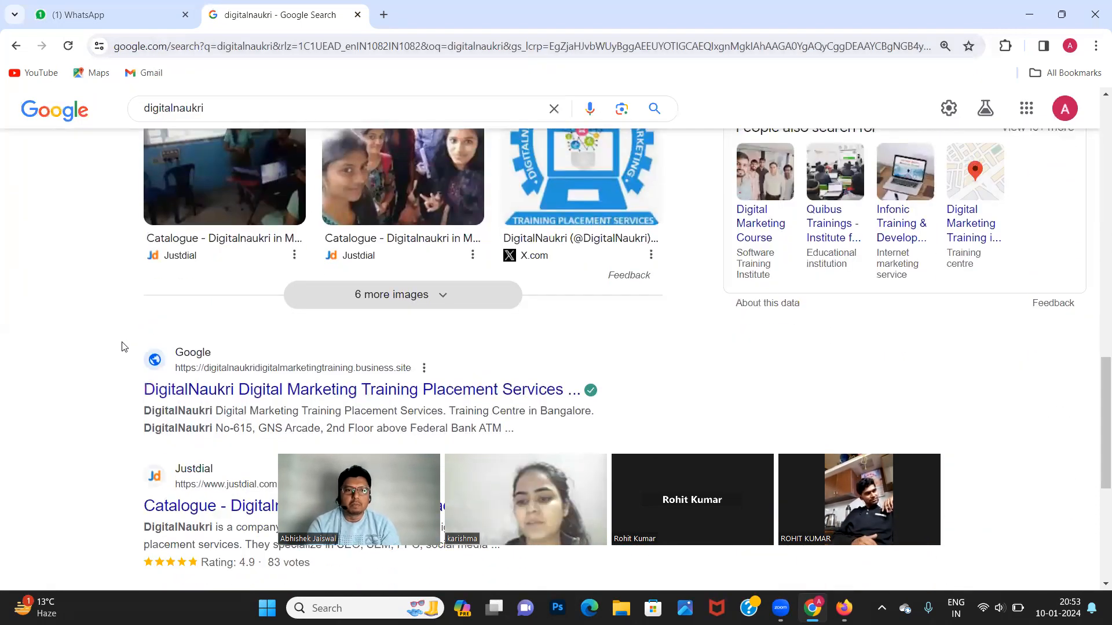
pyautogui.scroll(-4, 121, 347)
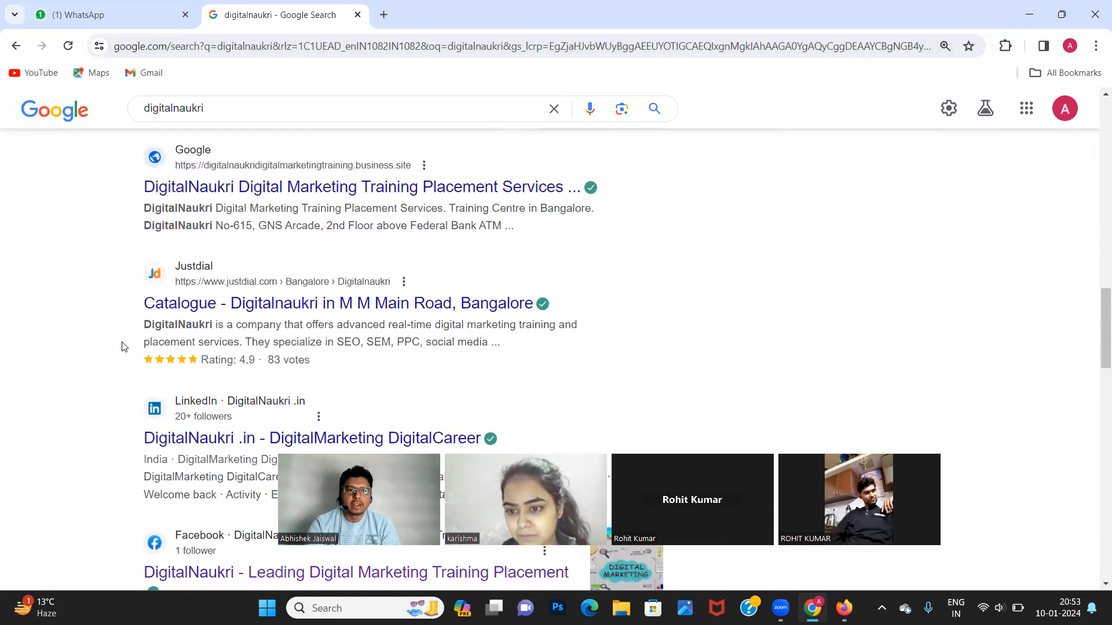
pyautogui.scroll(-4, 122, 346)
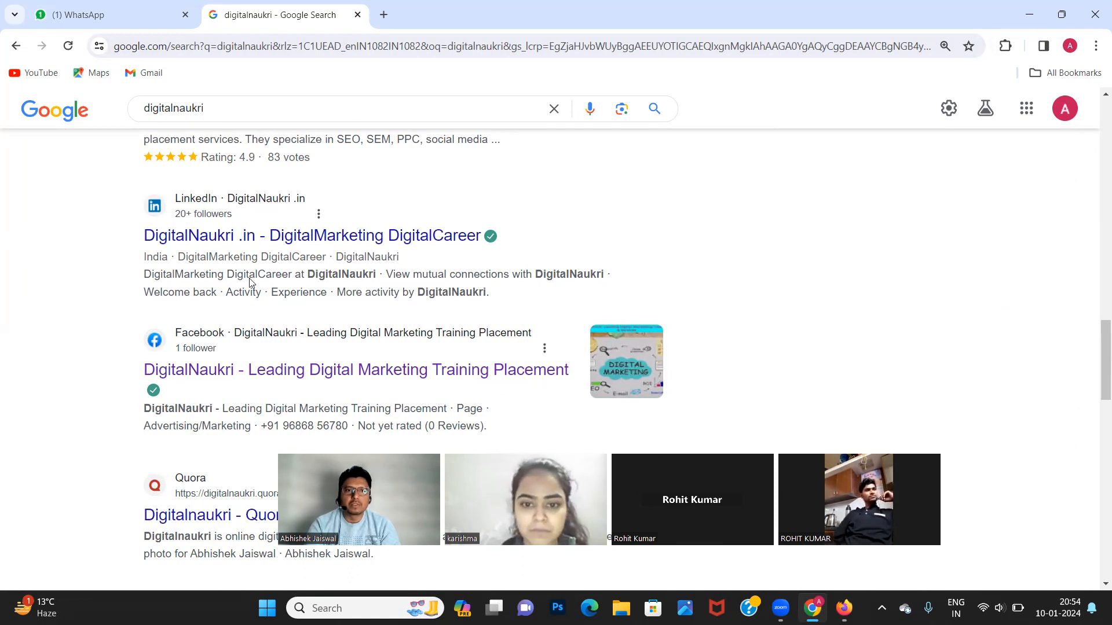
pyautogui.scroll(-1, 105, 301)
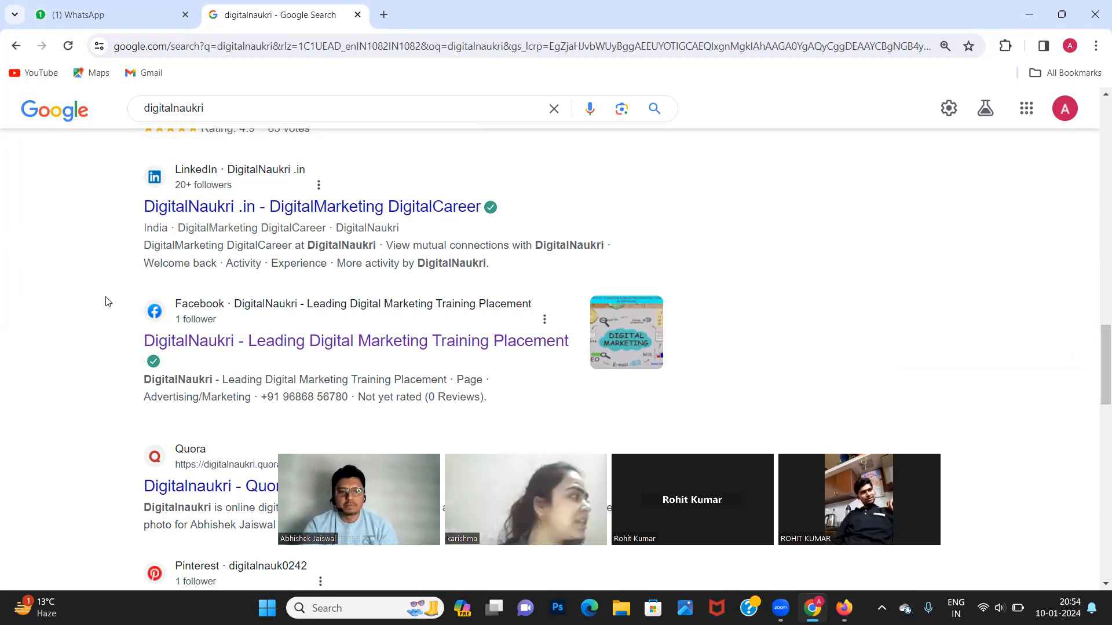
# Return to Chrome's WhatsApp tab, then switch back to the Firefox window.
pyautogui.hotkey('alt', 'Tab')
pyautogui.hotkey('alt', 'Tab')
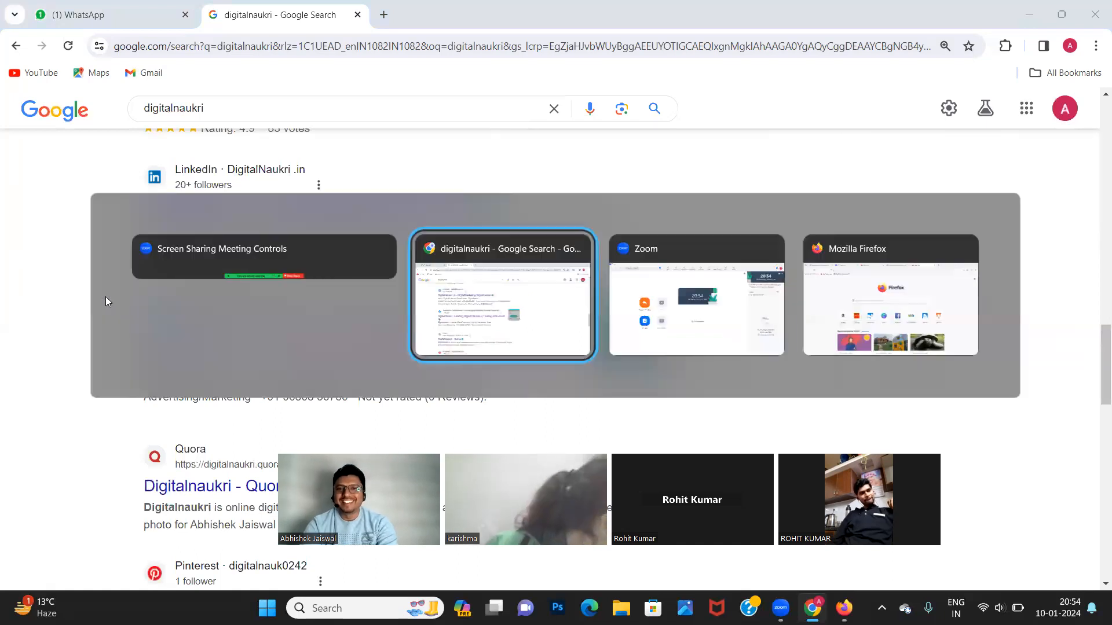
pyautogui.hotkey('alt', 'Tab')
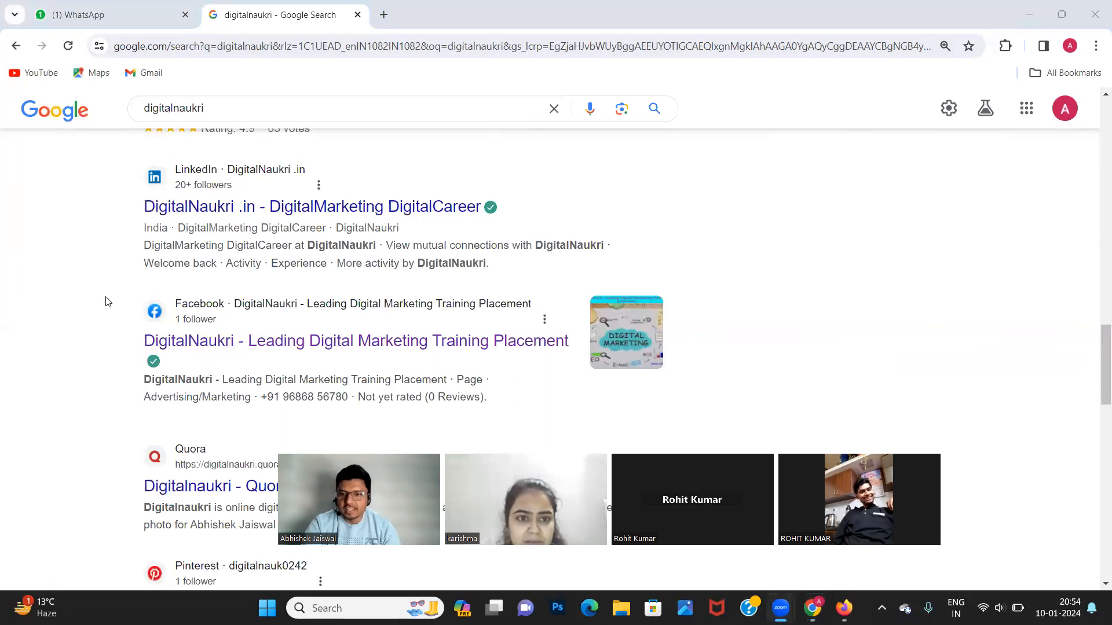
pyautogui.click(813, 608)
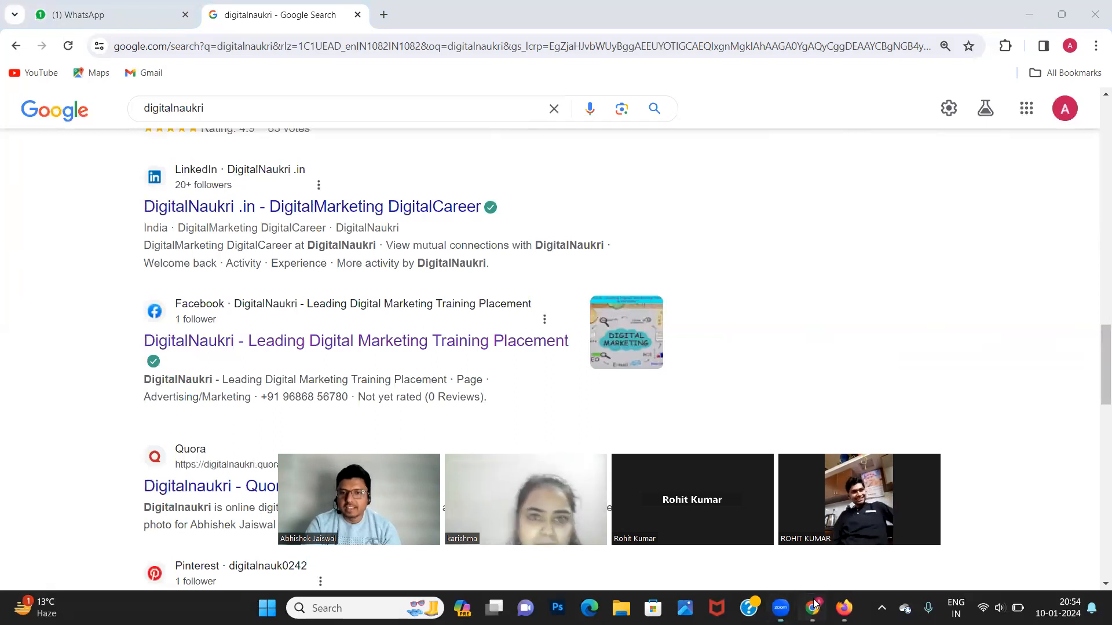
pyautogui.click(123, 7)
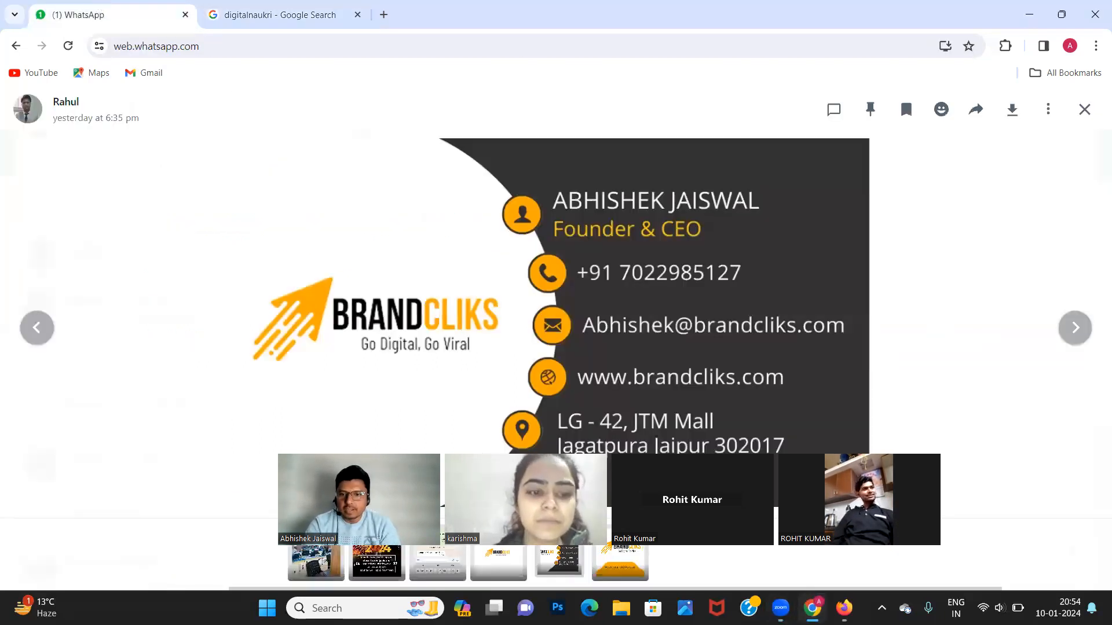
pyautogui.hotkey('alt', 'Tab')
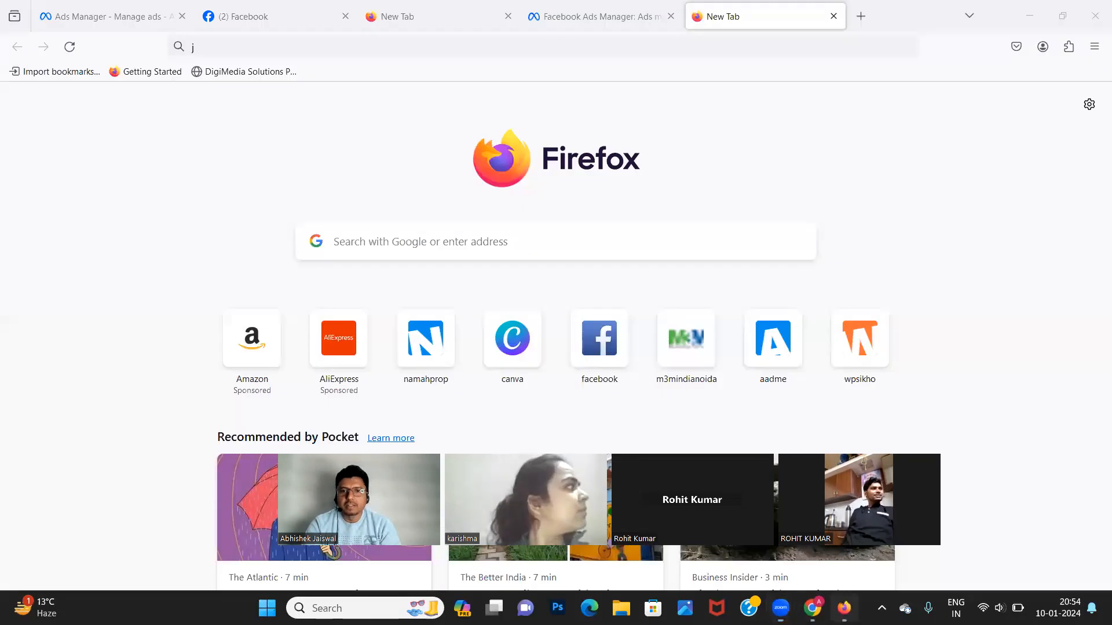
# Search locations for 302017 and add the 'Postcode 302017, Jaipur' suggestion to the ad set.
pyautogui.click(116, 23)
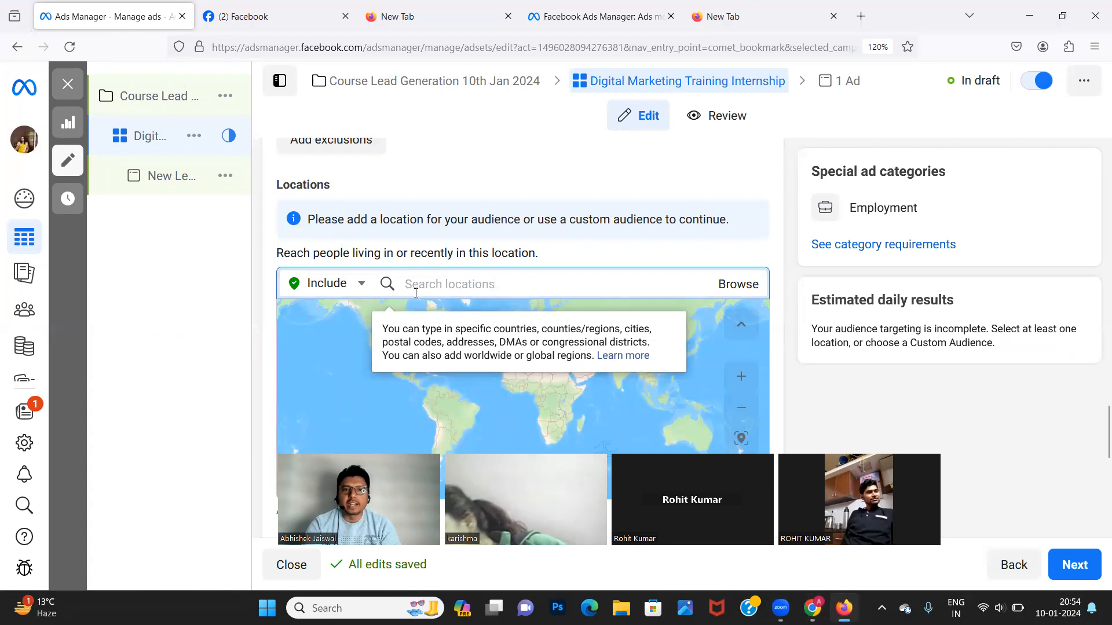
pyautogui.write('30')
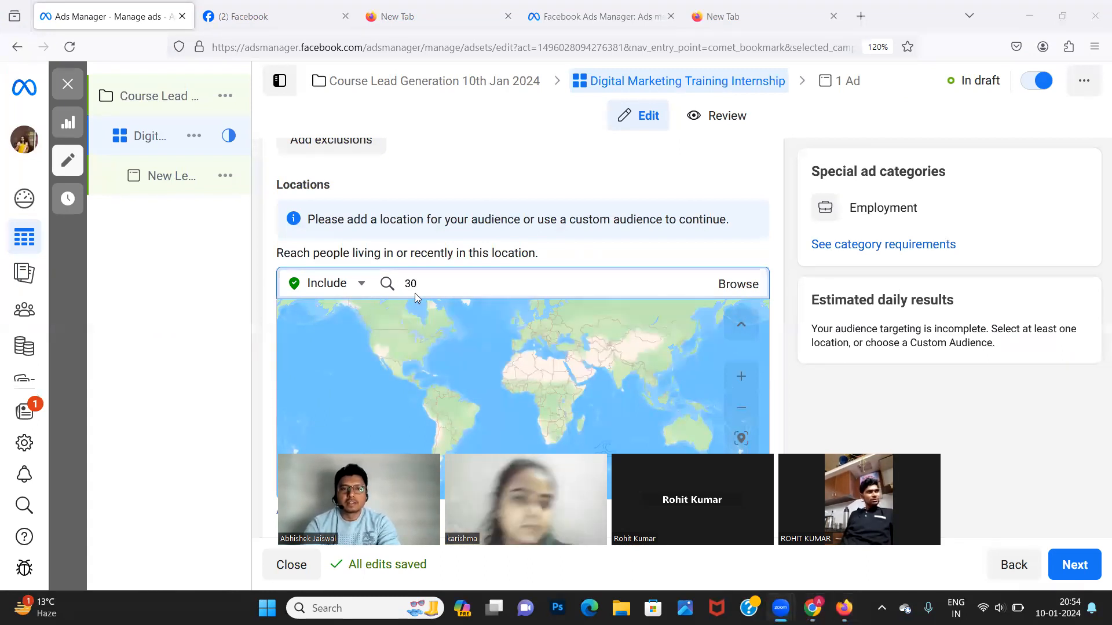
pyautogui.hotkey('ctrl', 'a')
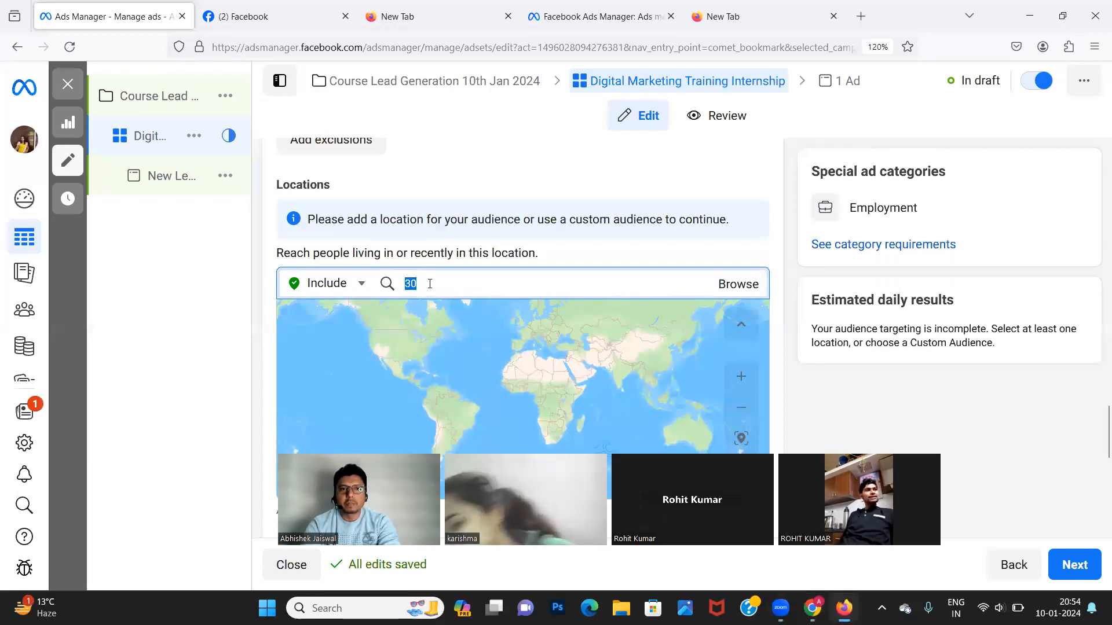
pyautogui.write('30201')
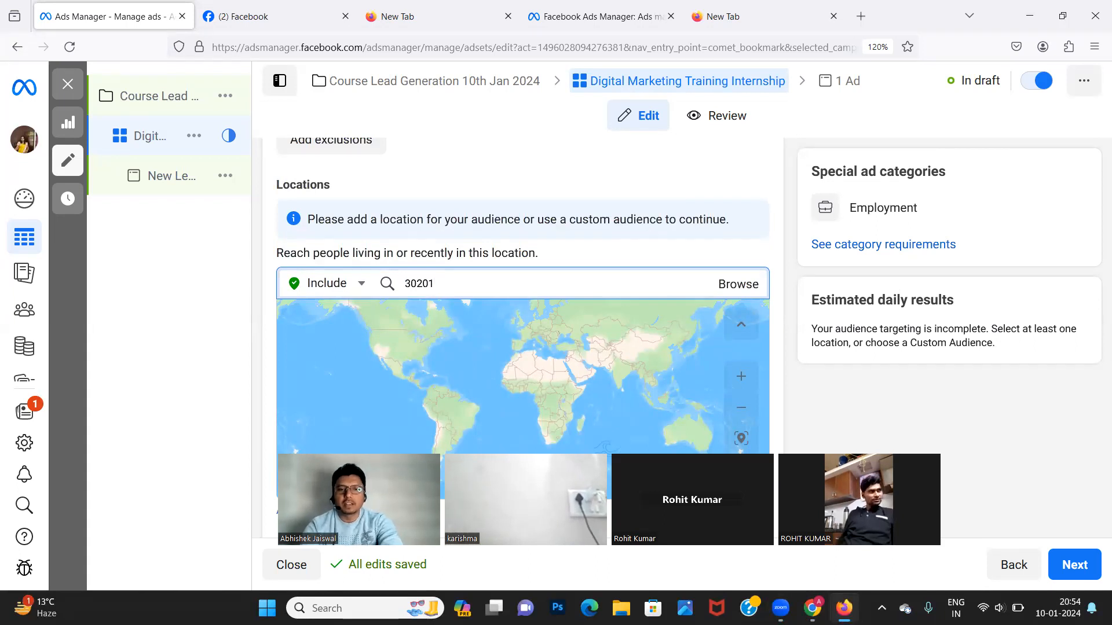
pyautogui.write('7')
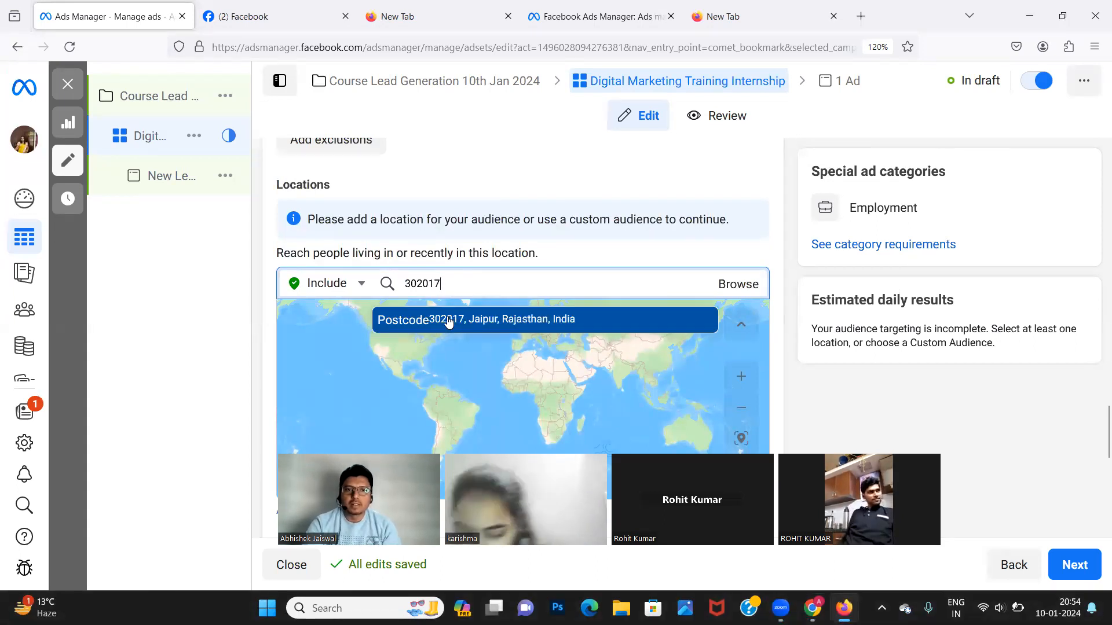
pyautogui.click(451, 318)
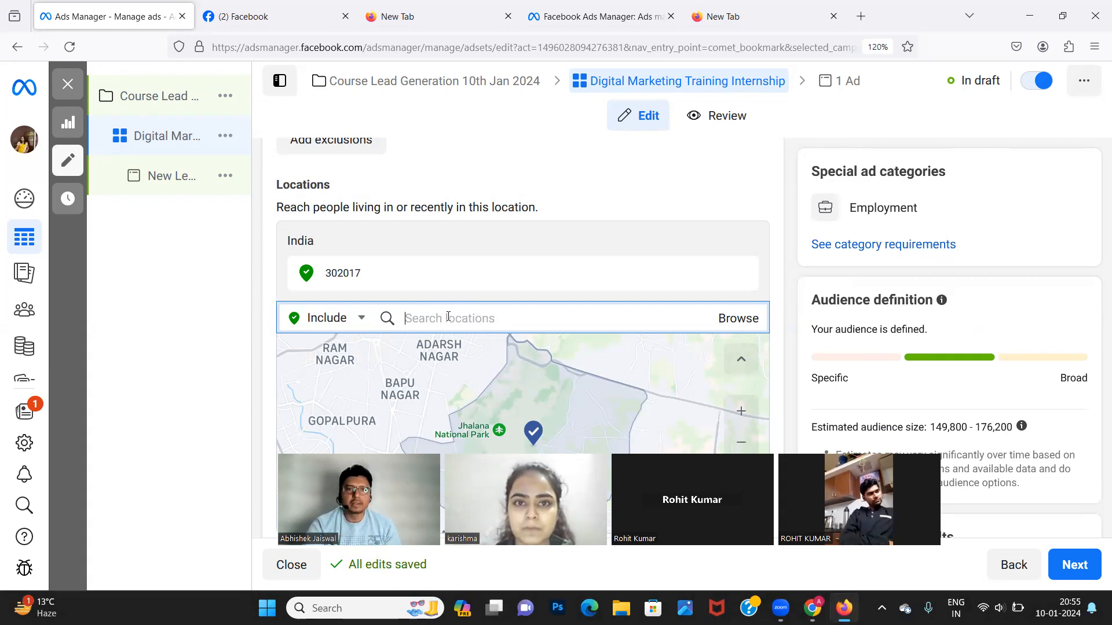
pyautogui.moveTo(353, 280)
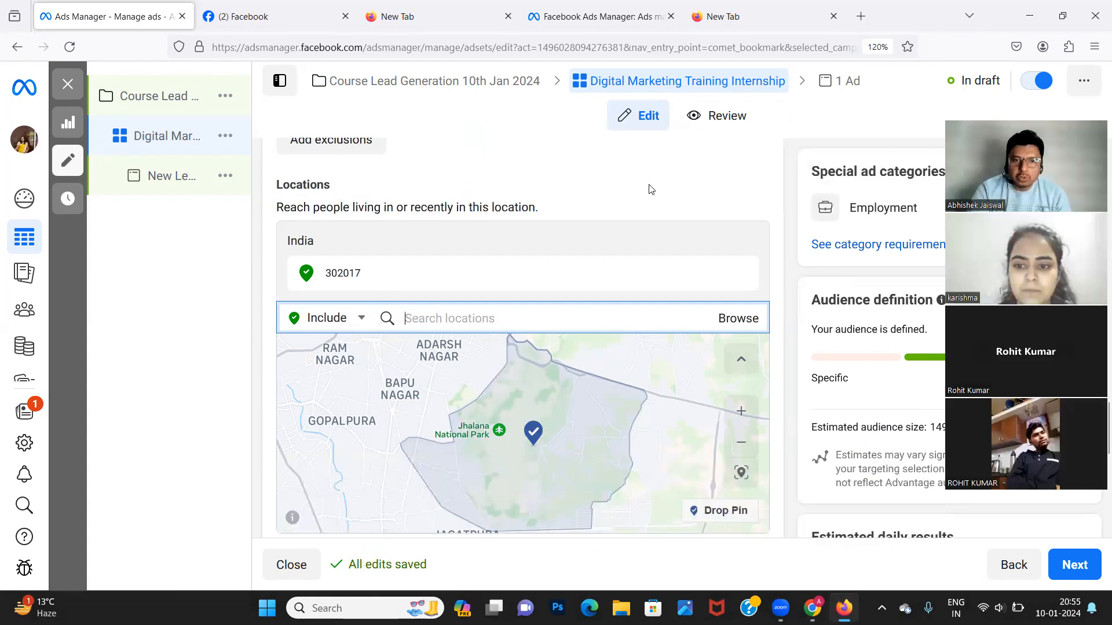
pyautogui.moveTo(488, 465); pyautogui.dragTo(445, 428)
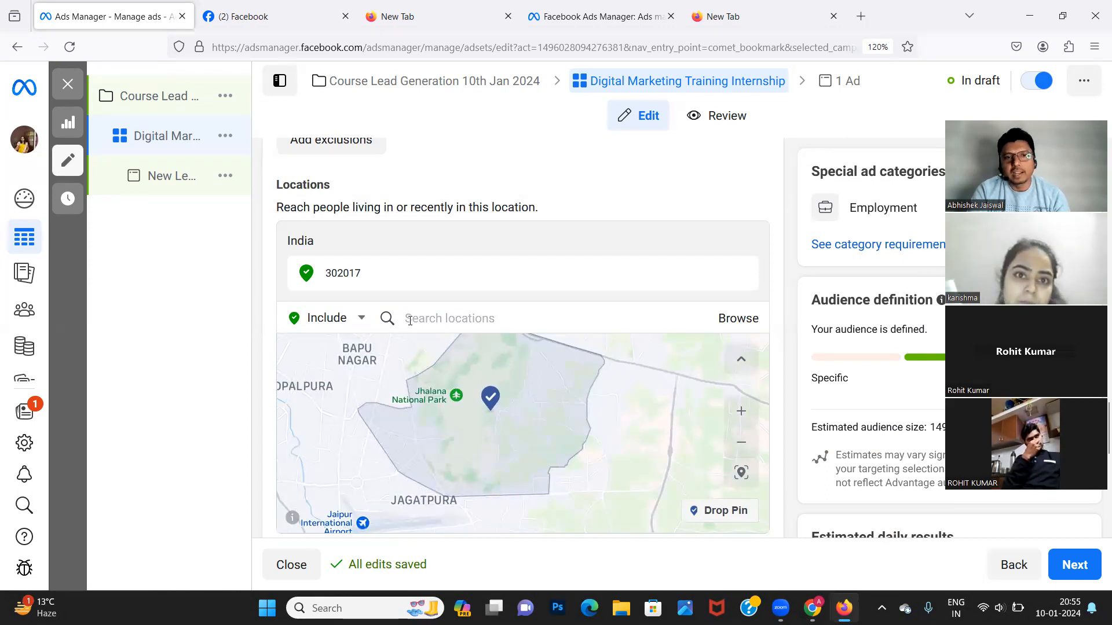
pyautogui.click(409, 320)
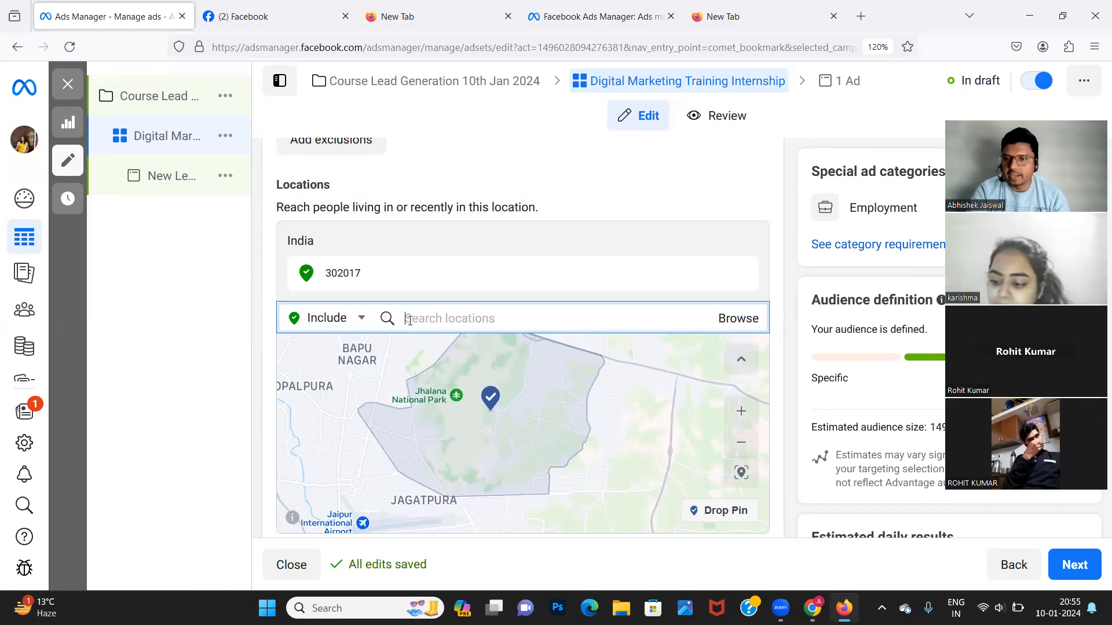
pyautogui.write('560054')
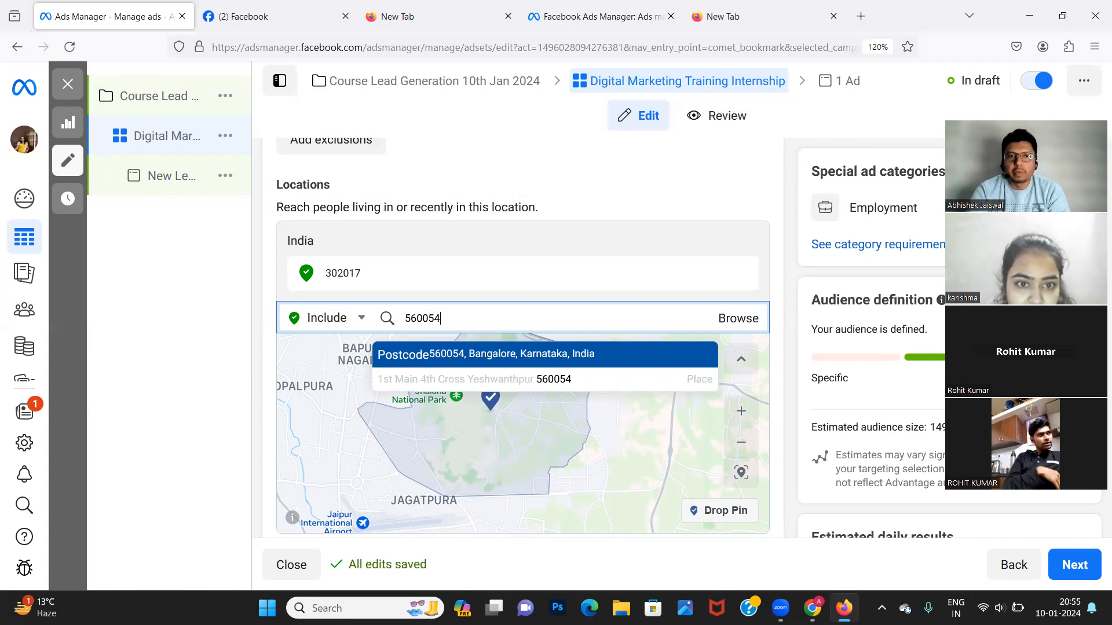
pyautogui.click(428, 362)
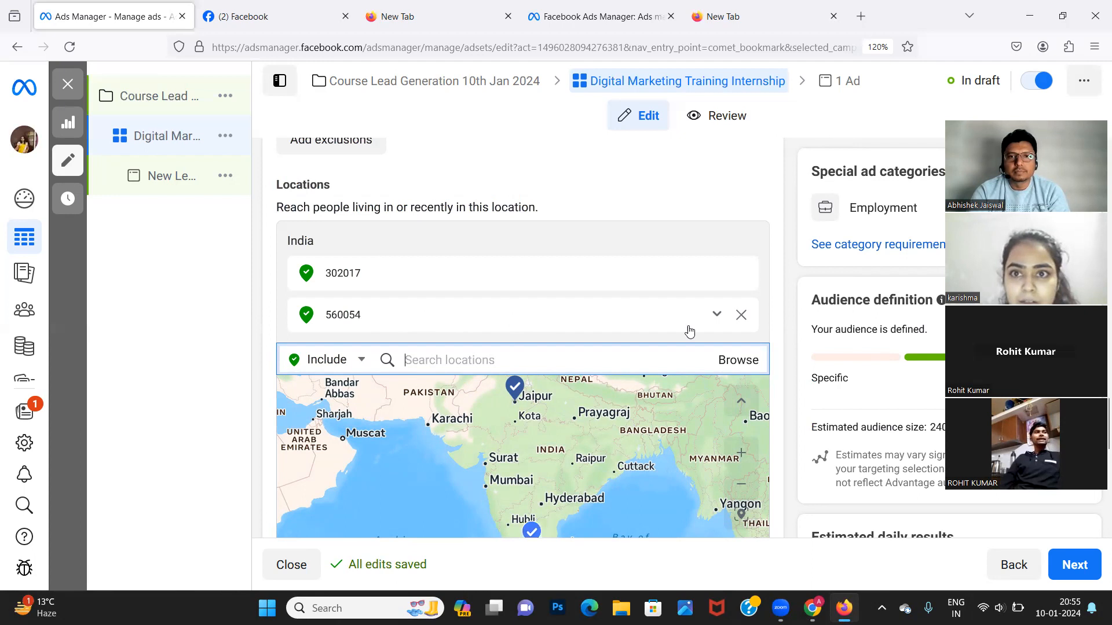
pyautogui.click(741, 316)
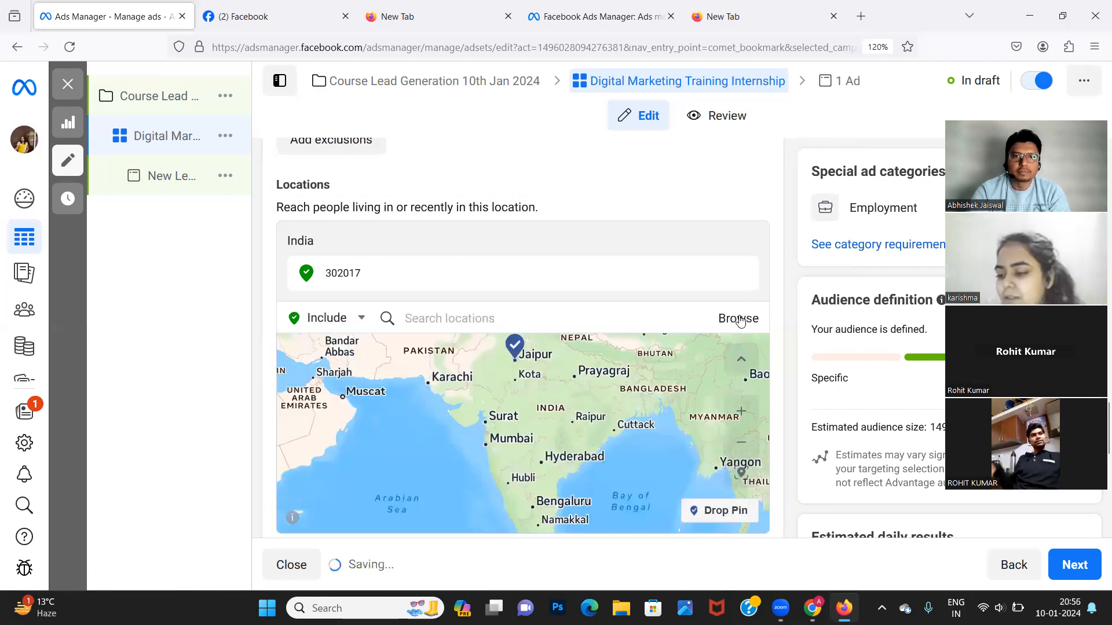
pyautogui.click(429, 313)
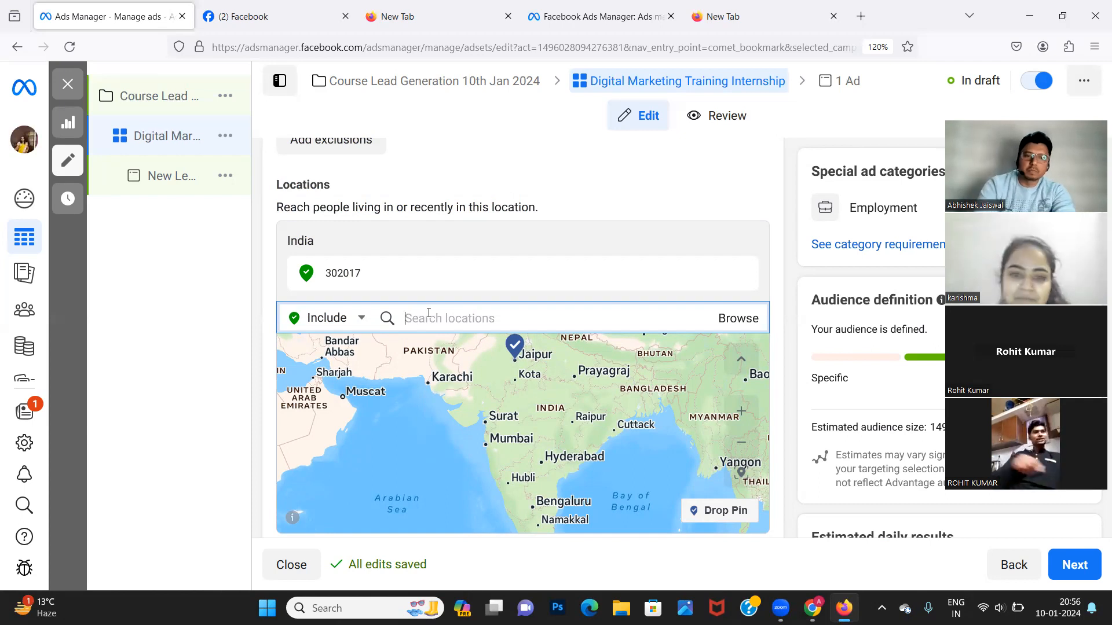
pyautogui.write('560047')
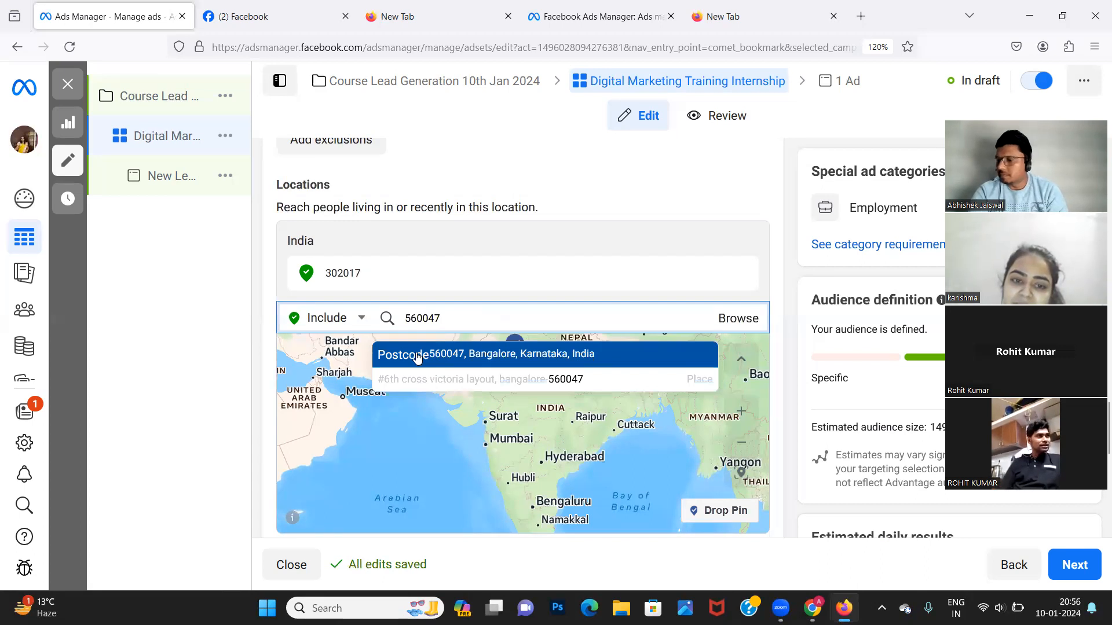
pyautogui.click(417, 358)
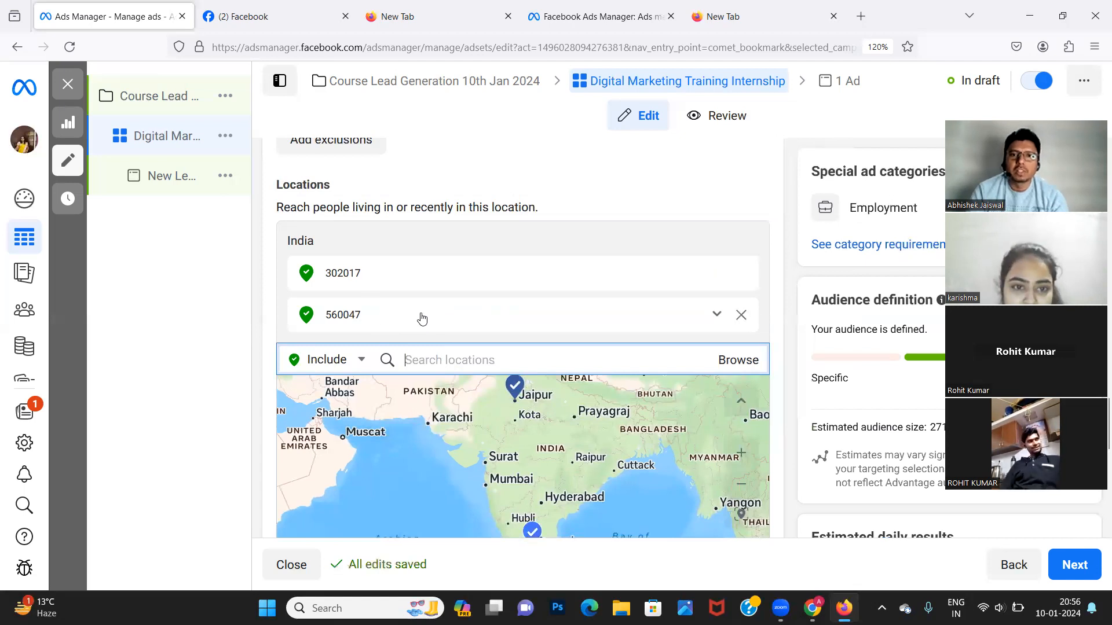
pyautogui.click(741, 317)
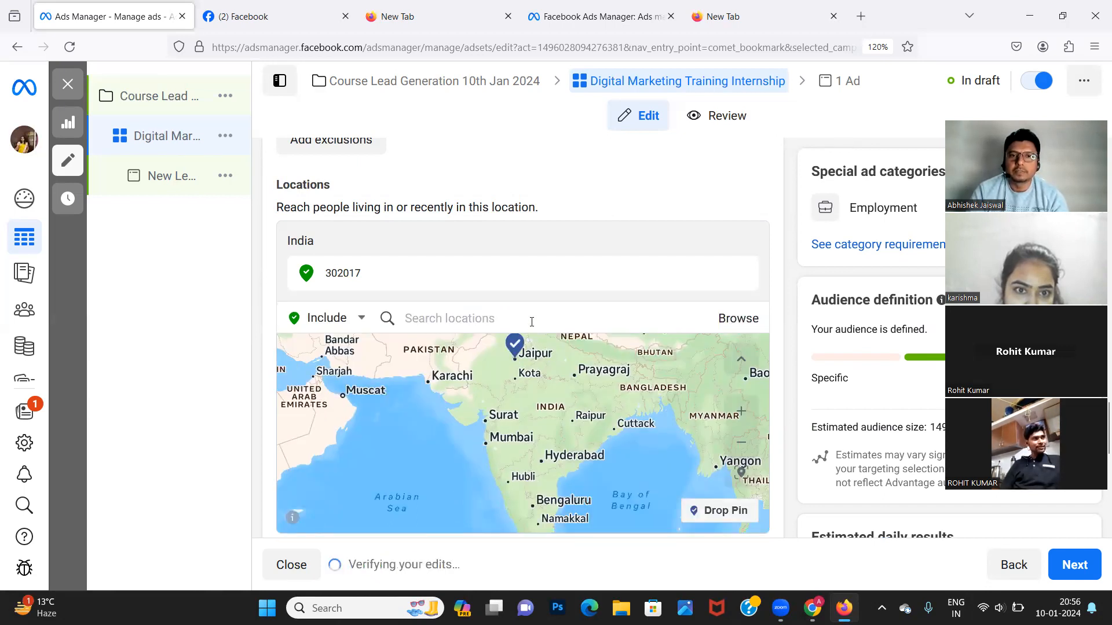
pyautogui.click(532, 322)
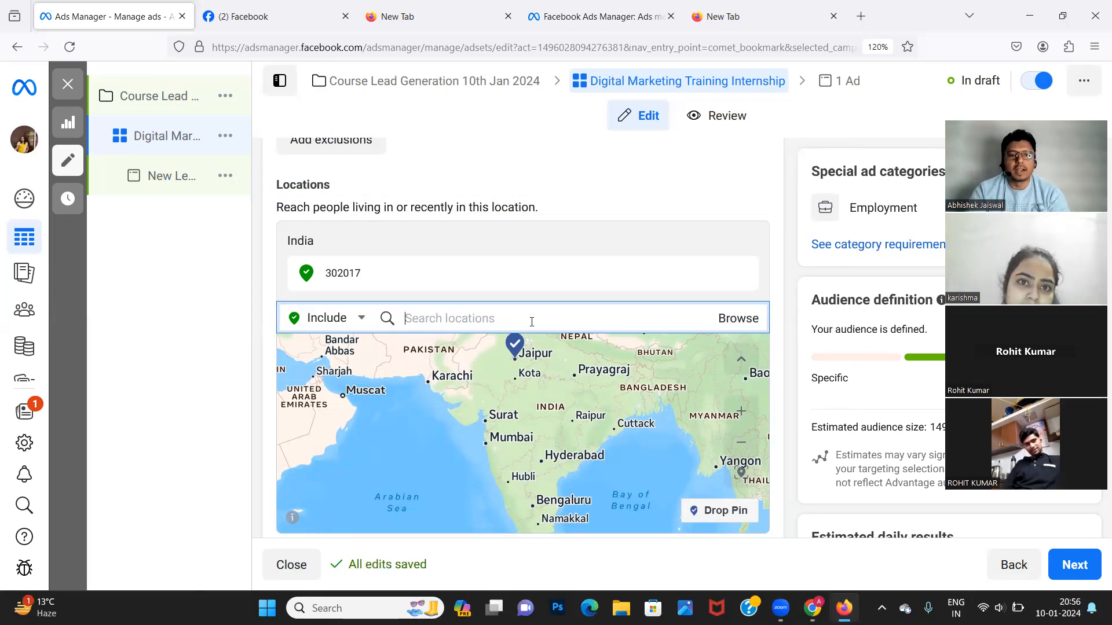
# Search 560043 and add the 'Postcode 560043, Bangalore' suggestion as a location.
pyautogui.write('5600')
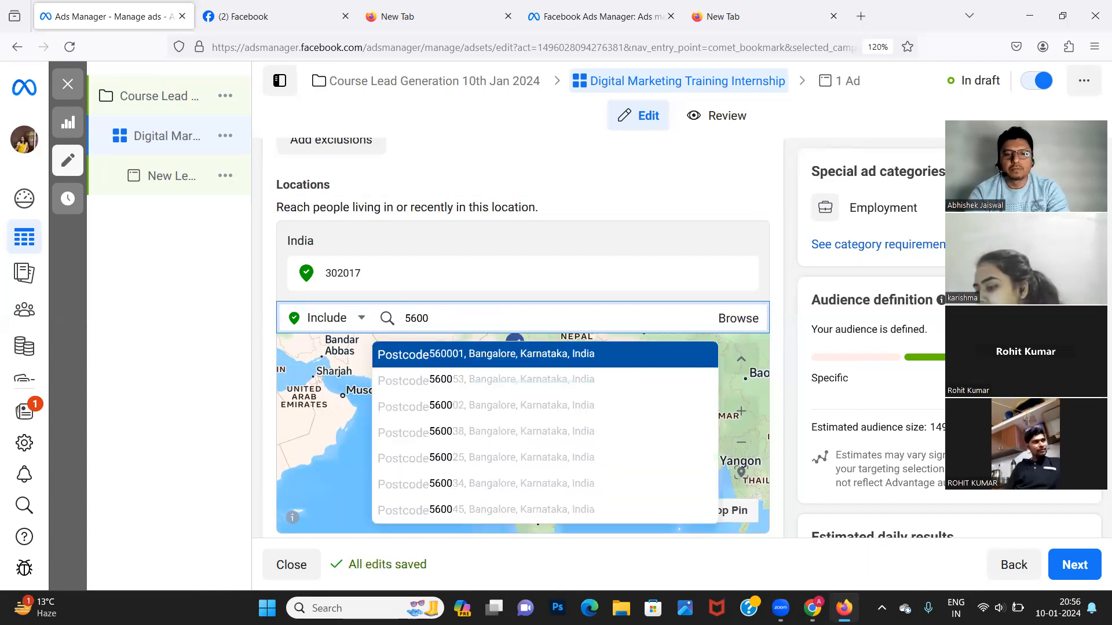
pyautogui.write('43')
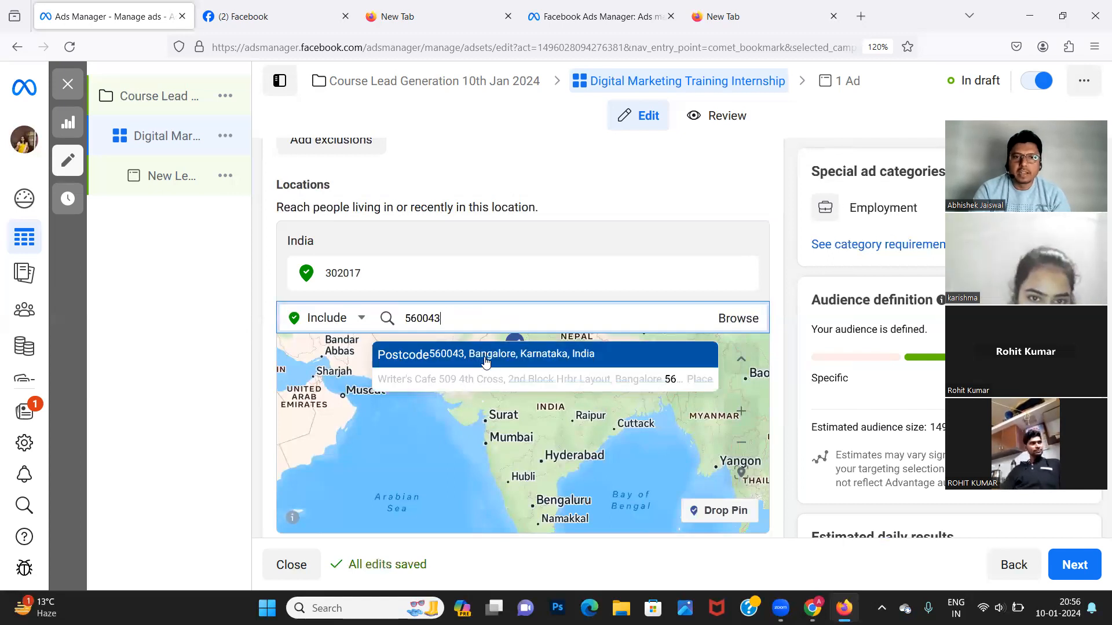
pyautogui.click(485, 360)
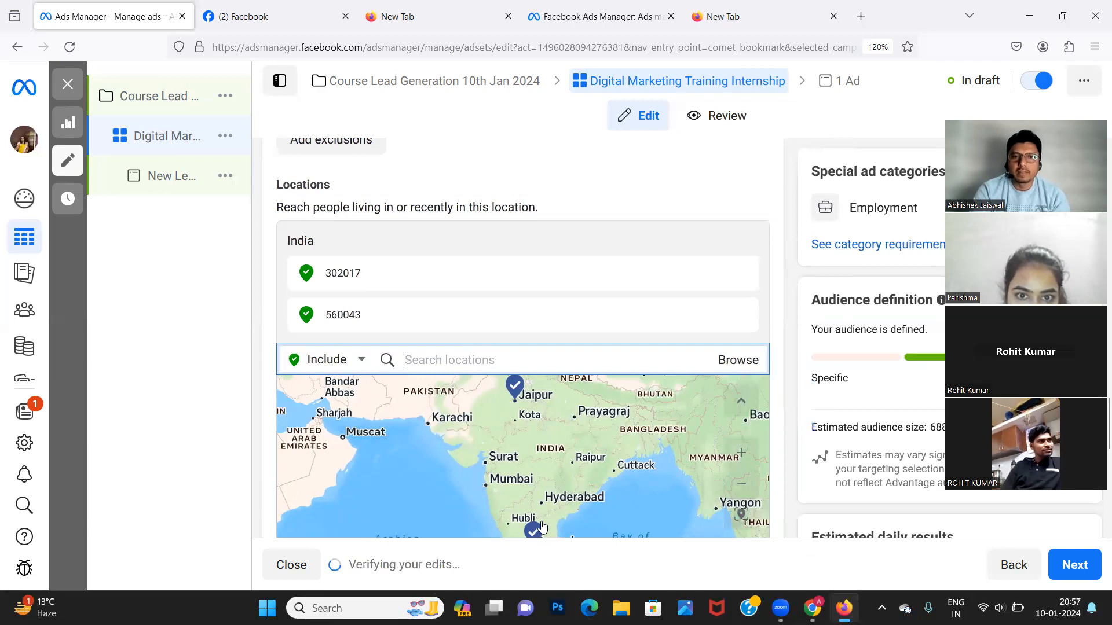
pyautogui.scroll(1, 534, 511)
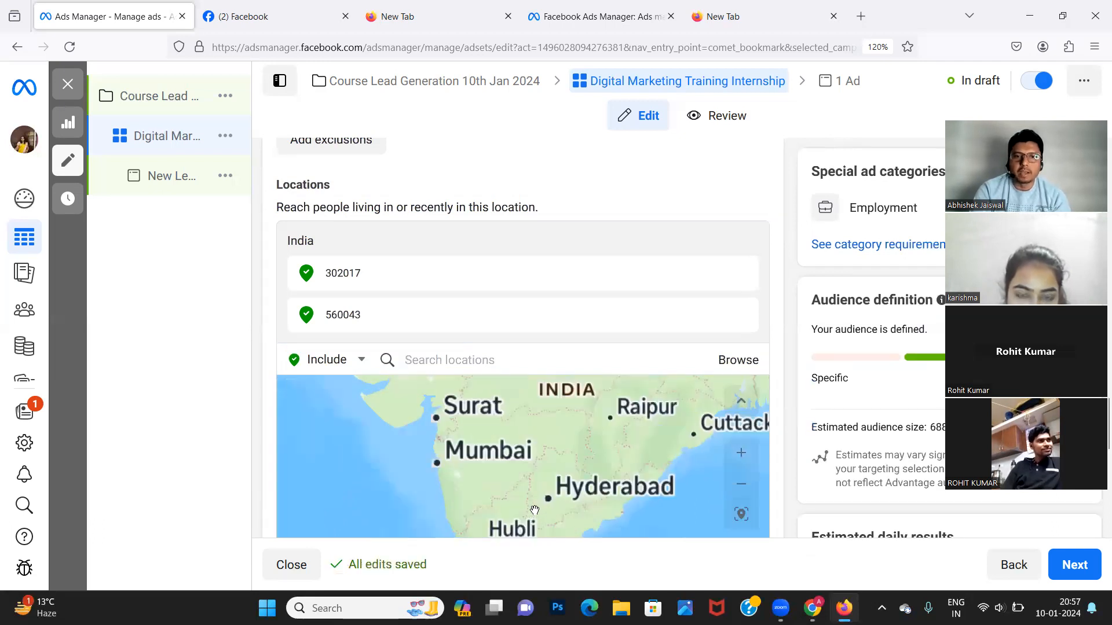
pyautogui.scroll(-5, 514, 458)
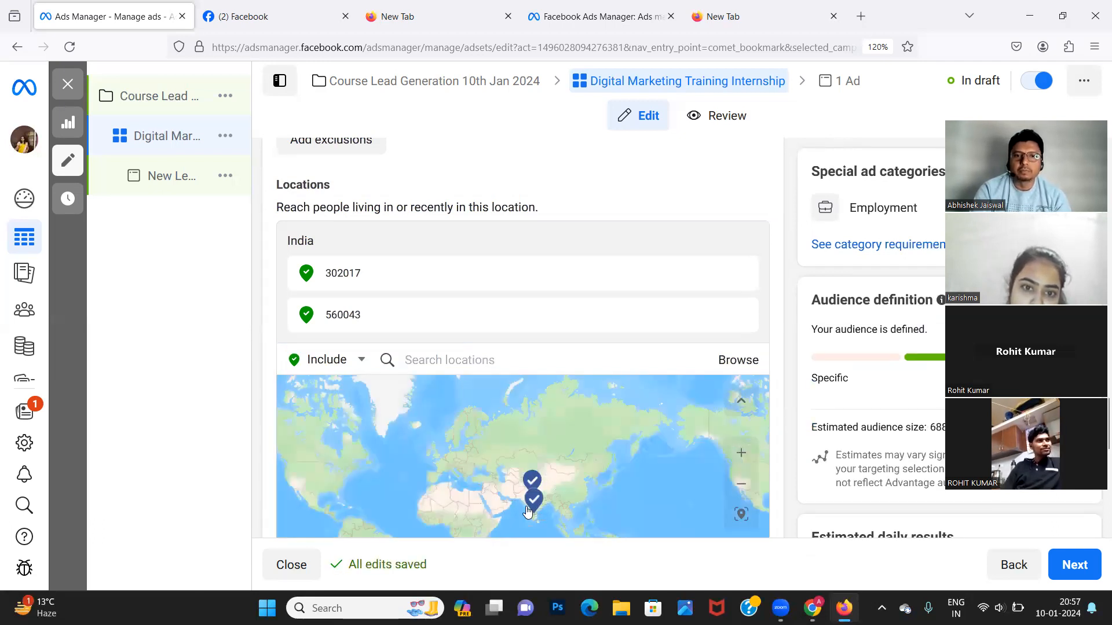
# Zoom in three times on the location map.
pyautogui.click(742, 464)
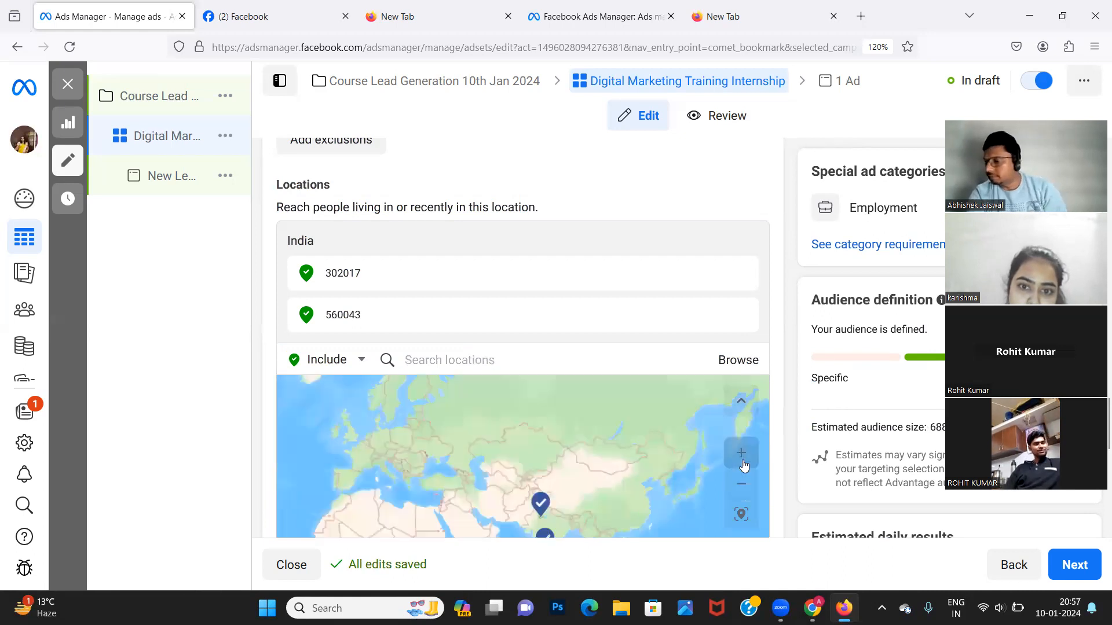
pyautogui.click(742, 463)
pyautogui.click(742, 463)
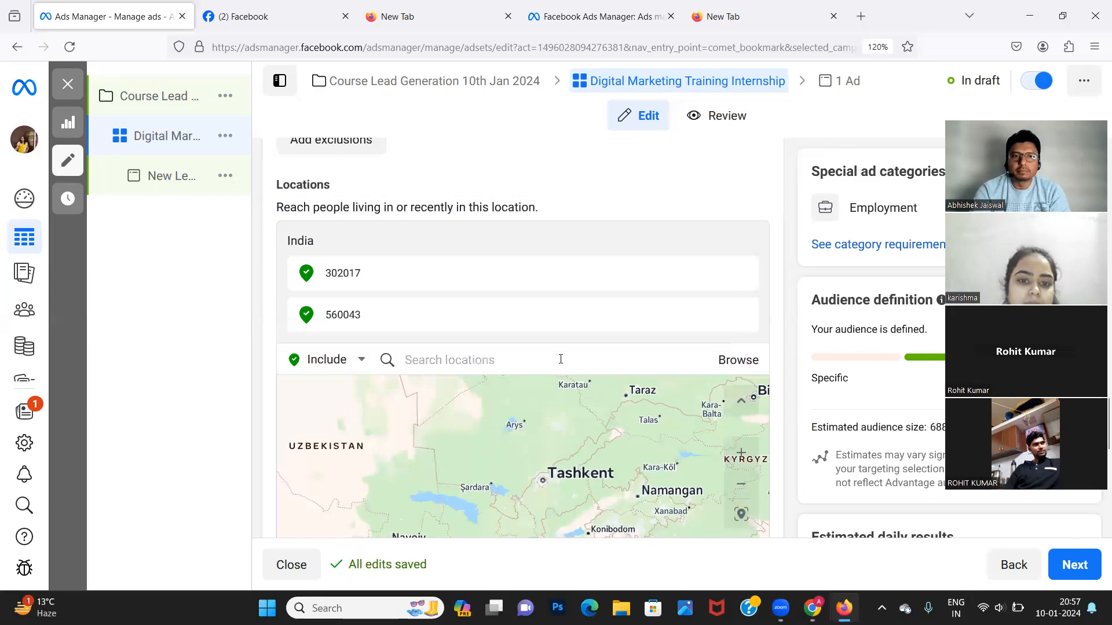
pyautogui.scroll(2, 559, 364)
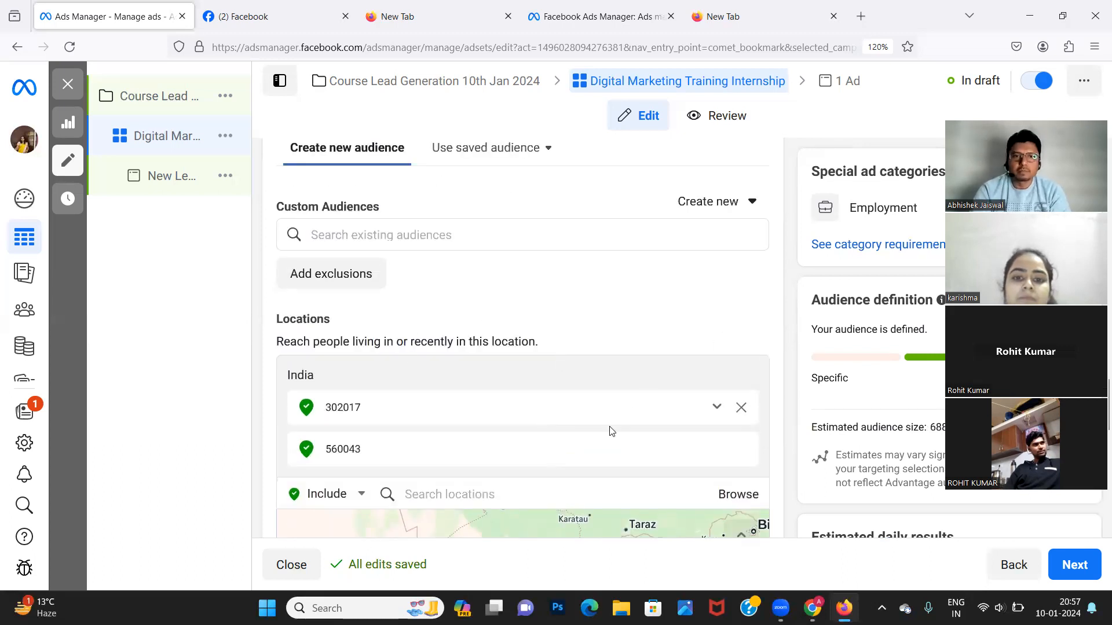
# Collapse the location map and then expand it again.
pyautogui.scroll(1, 611, 432)
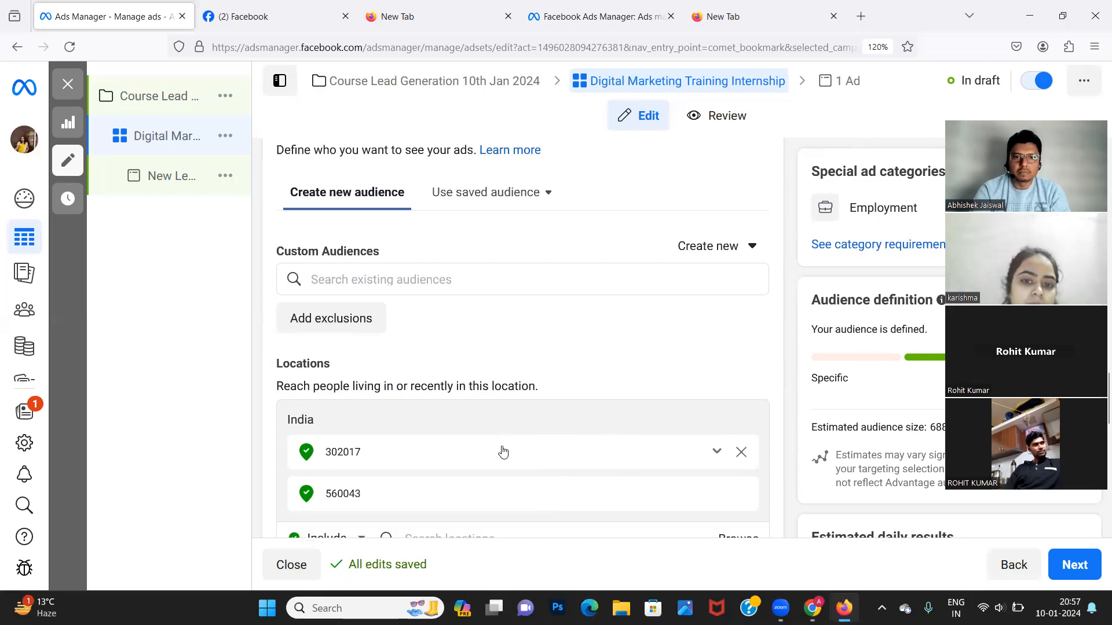
pyautogui.scroll(-1, 502, 450)
pyautogui.scroll(-5, 501, 450)
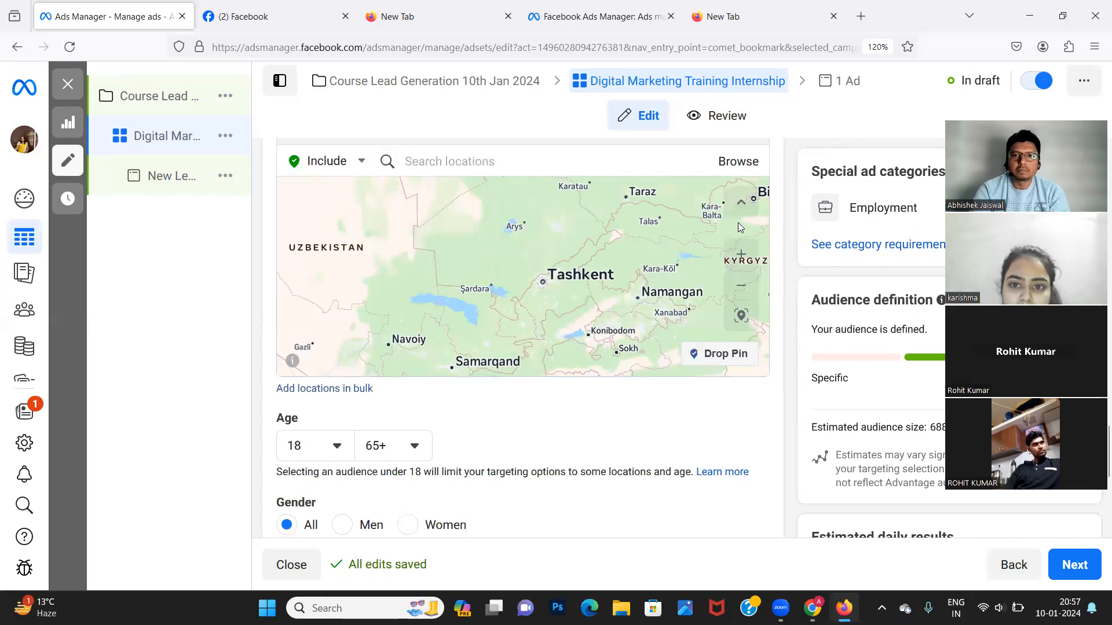
pyautogui.scroll(1, 738, 222)
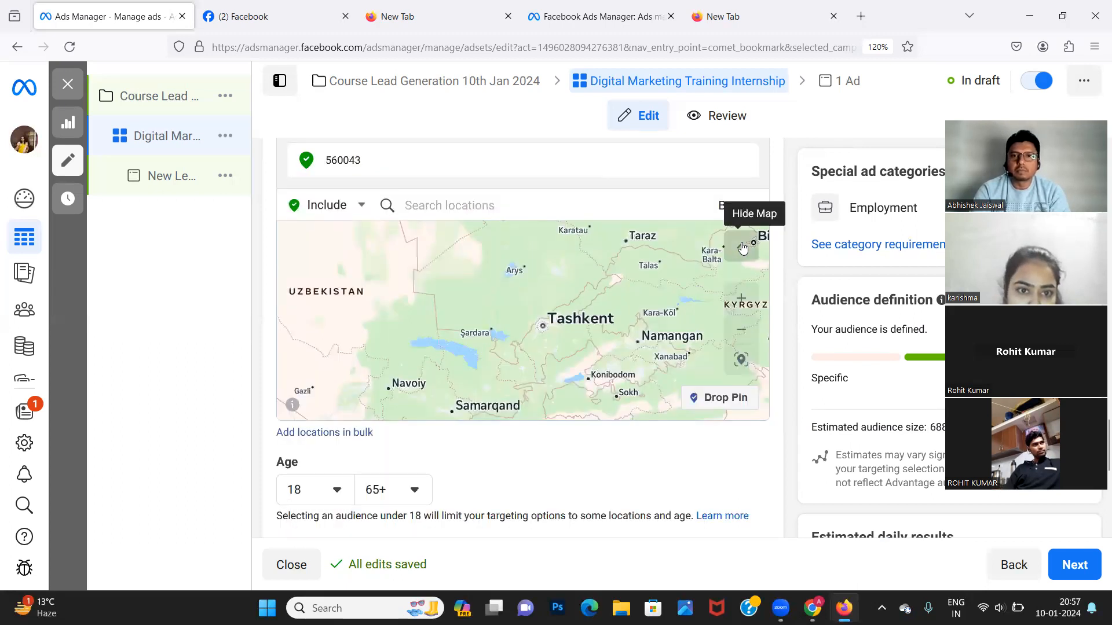
pyautogui.click(743, 248)
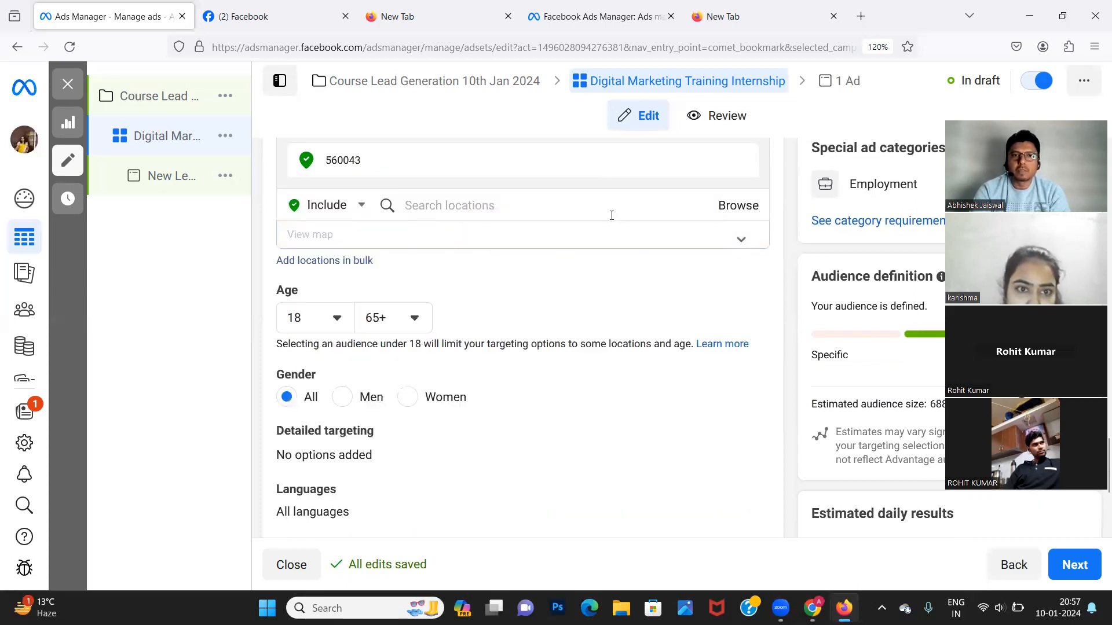
pyautogui.click(689, 209)
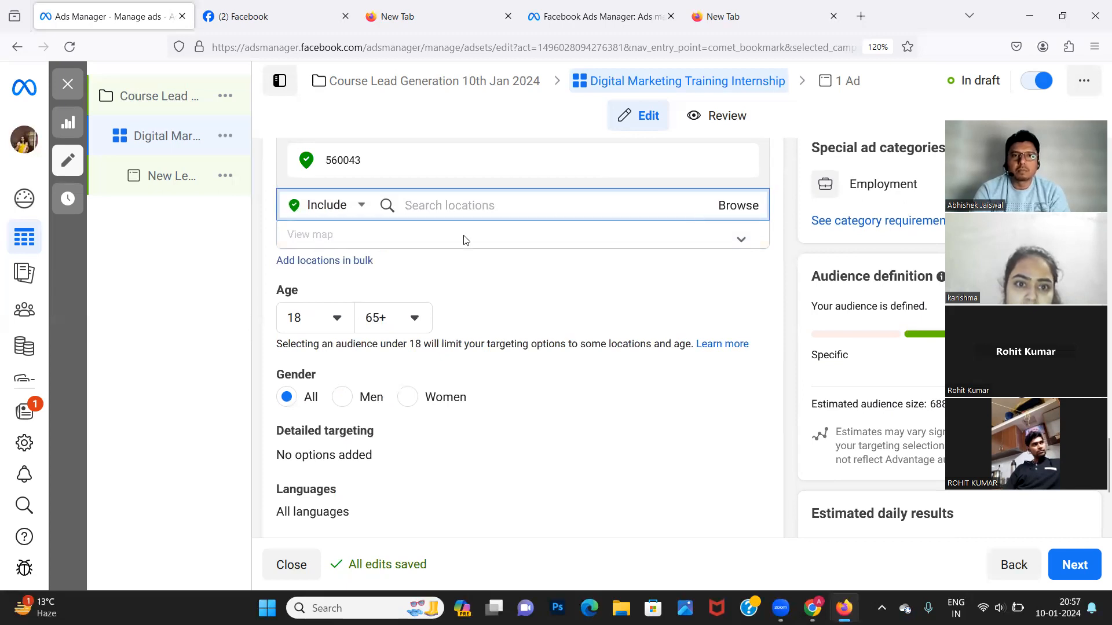
pyautogui.click(740, 237)
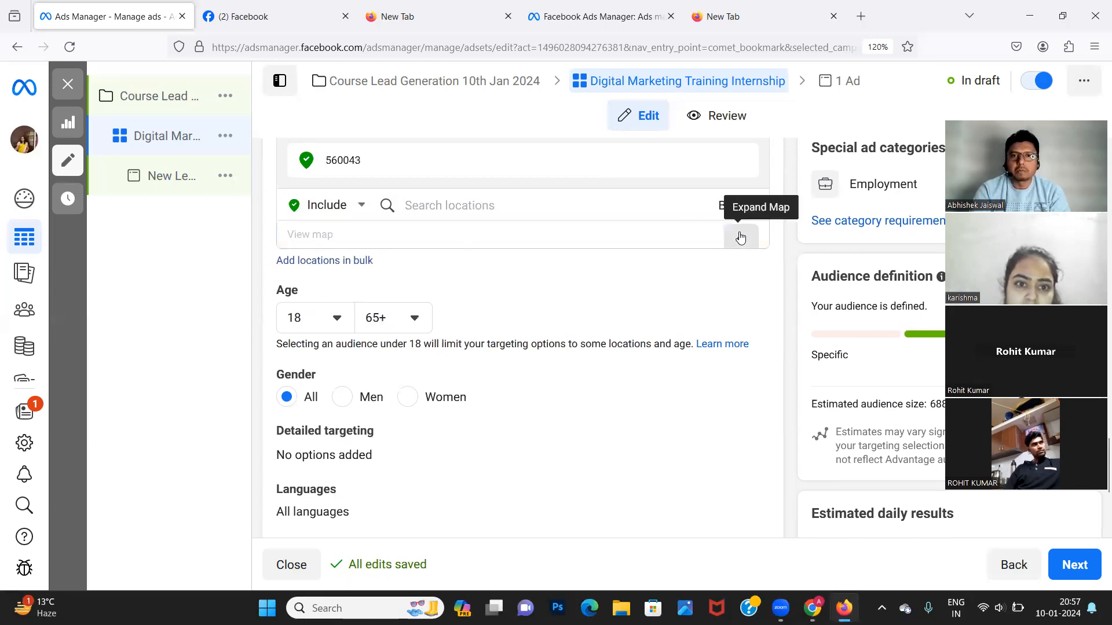
pyautogui.click(740, 238)
# Delete the 560043 postcode, leaving 302017 as the only location.
pyautogui.click(420, 207)
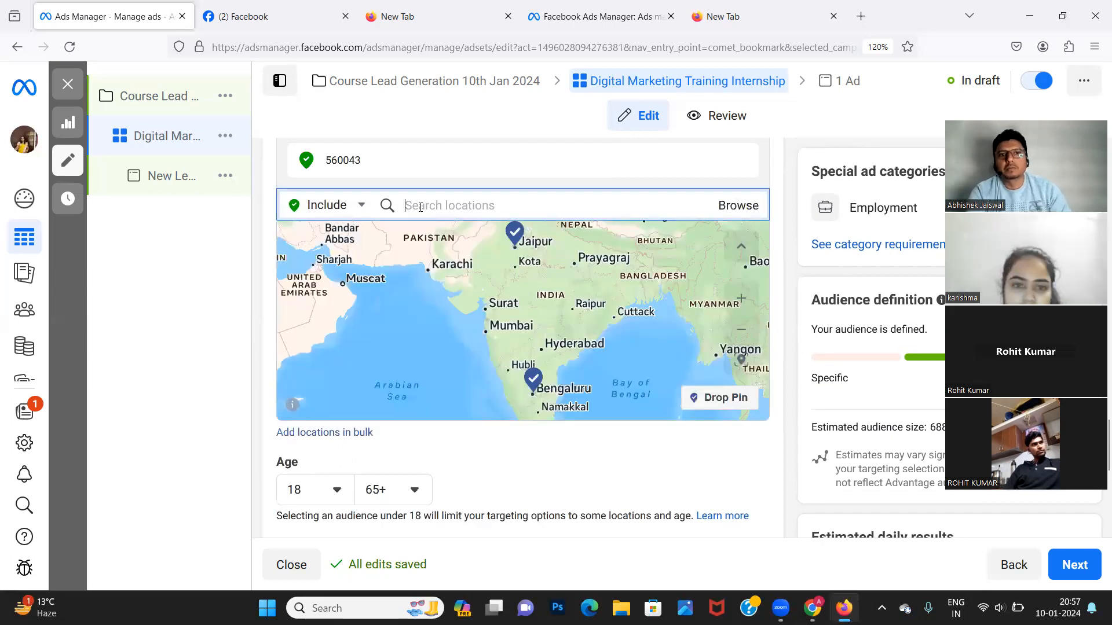
pyautogui.moveTo(659, 148)
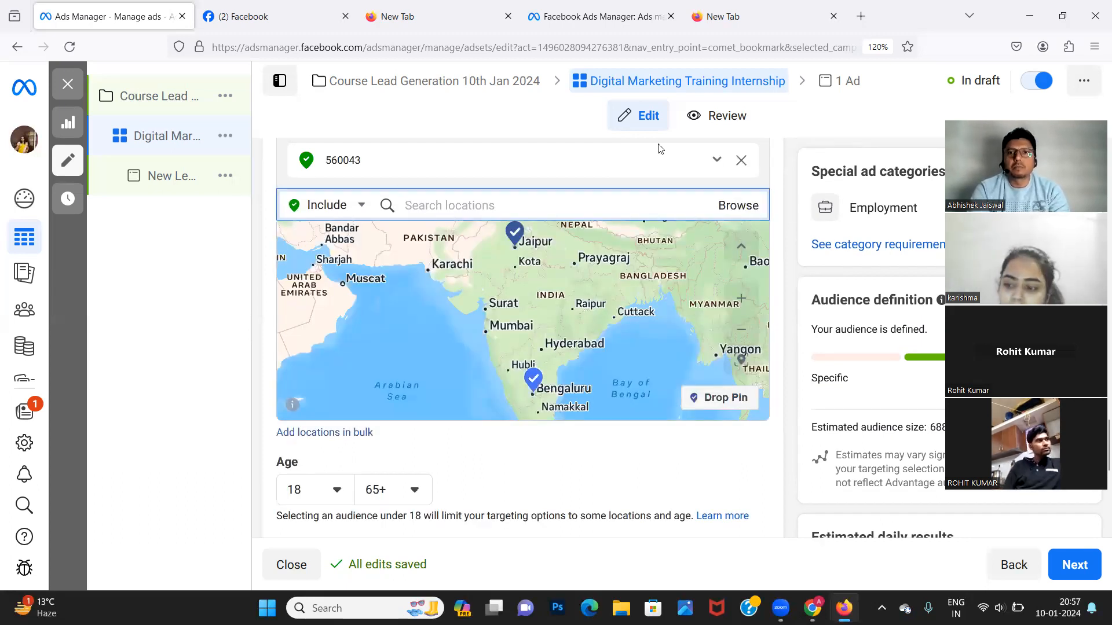
pyautogui.click(744, 163)
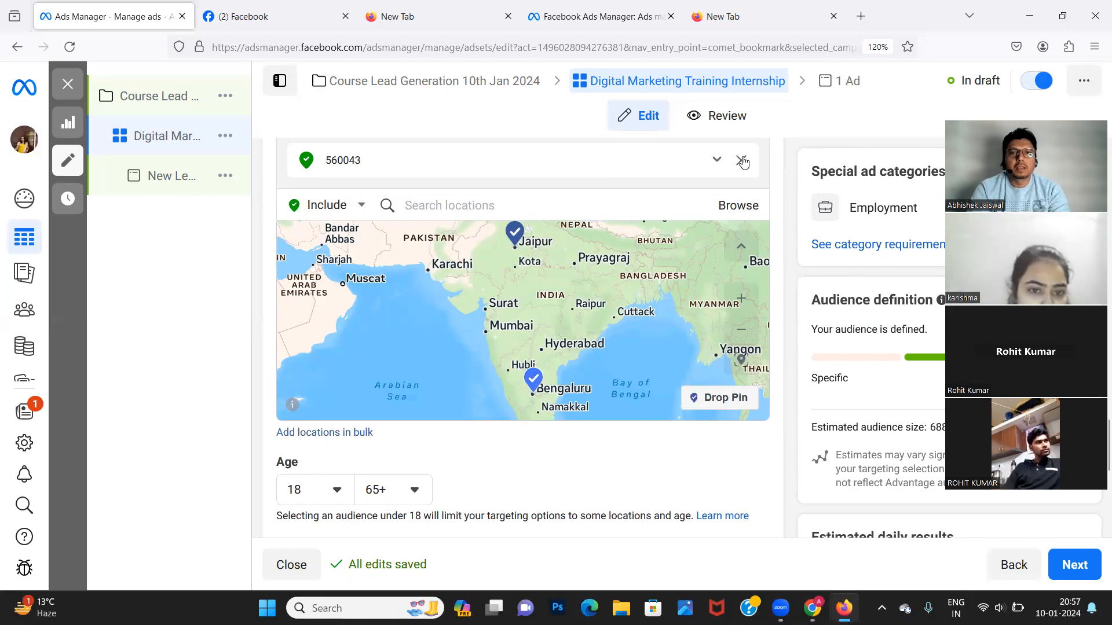
pyautogui.click(741, 164)
pyautogui.click(741, 165)
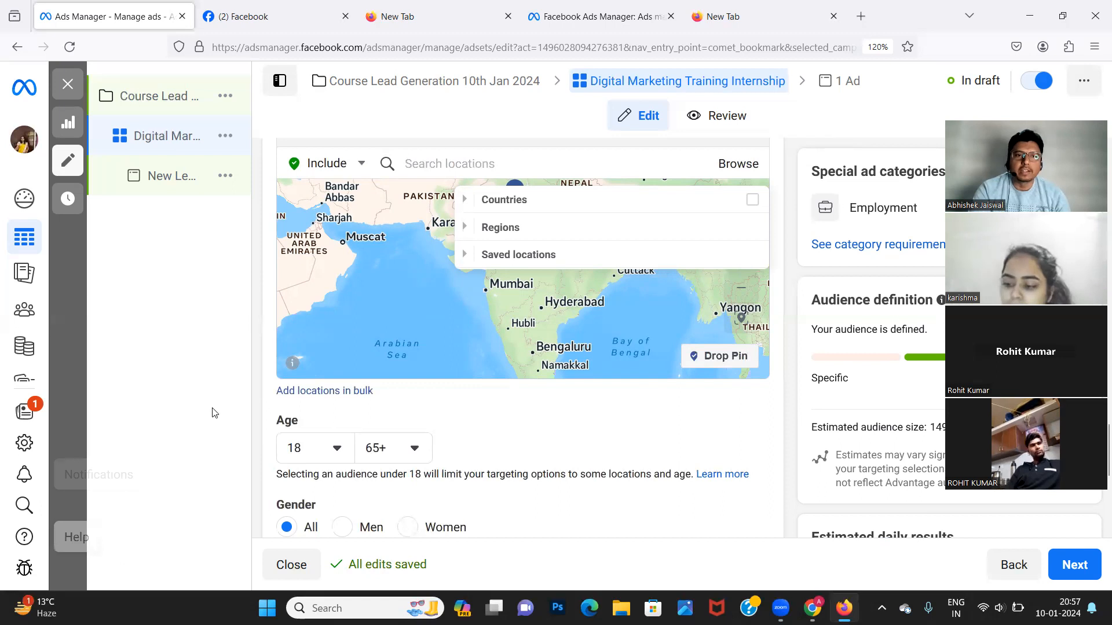
# Expand the Regions and Saved locations categories in the Browse list.
pyautogui.scroll(-5, 347, 501)
pyautogui.scroll(5, 324, 518)
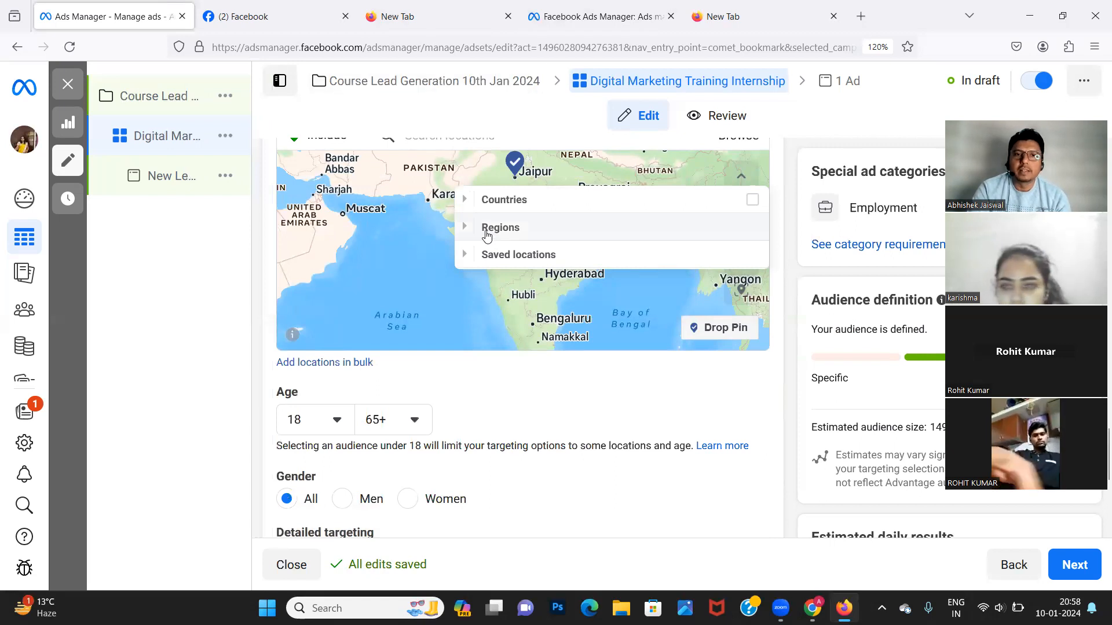
pyautogui.click(486, 232)
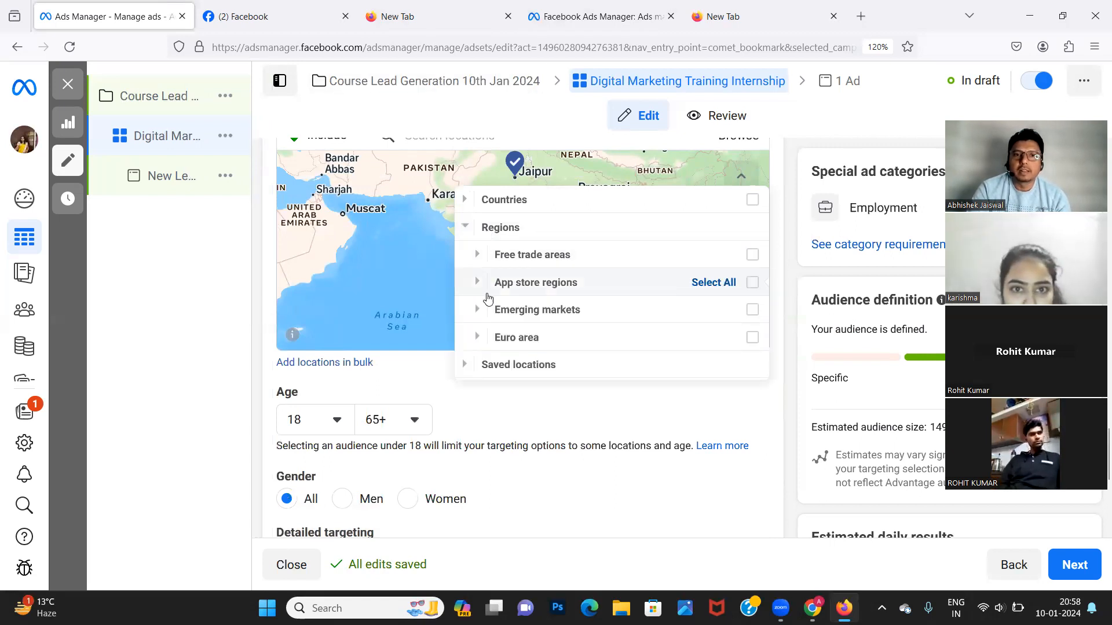
pyautogui.click(466, 368)
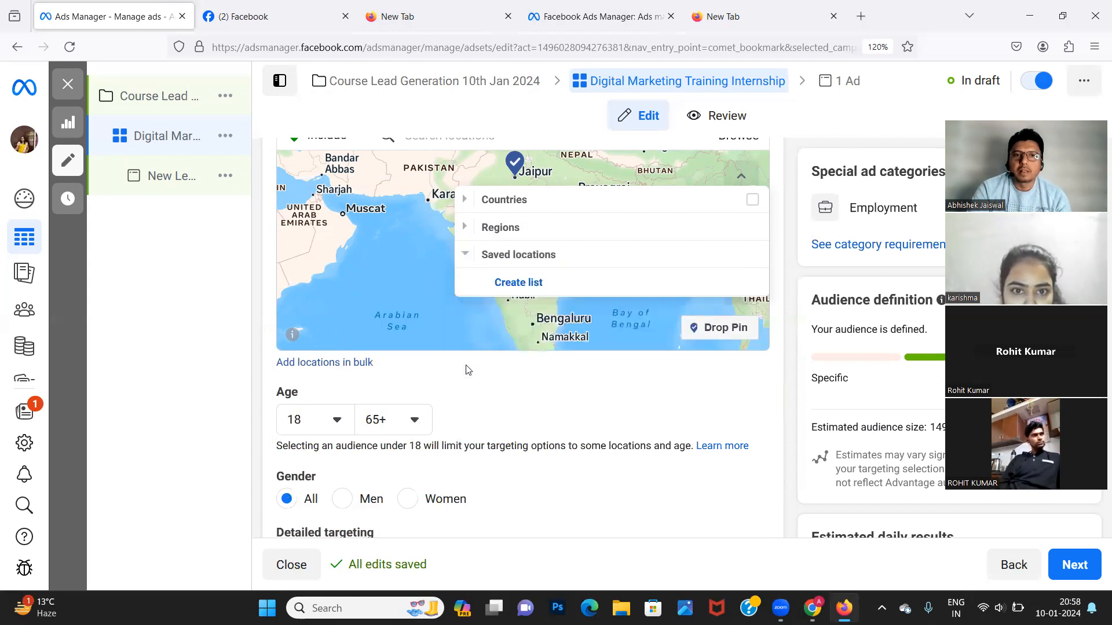
# Close the location browsing list and look over the map.
pyautogui.click(658, 225)
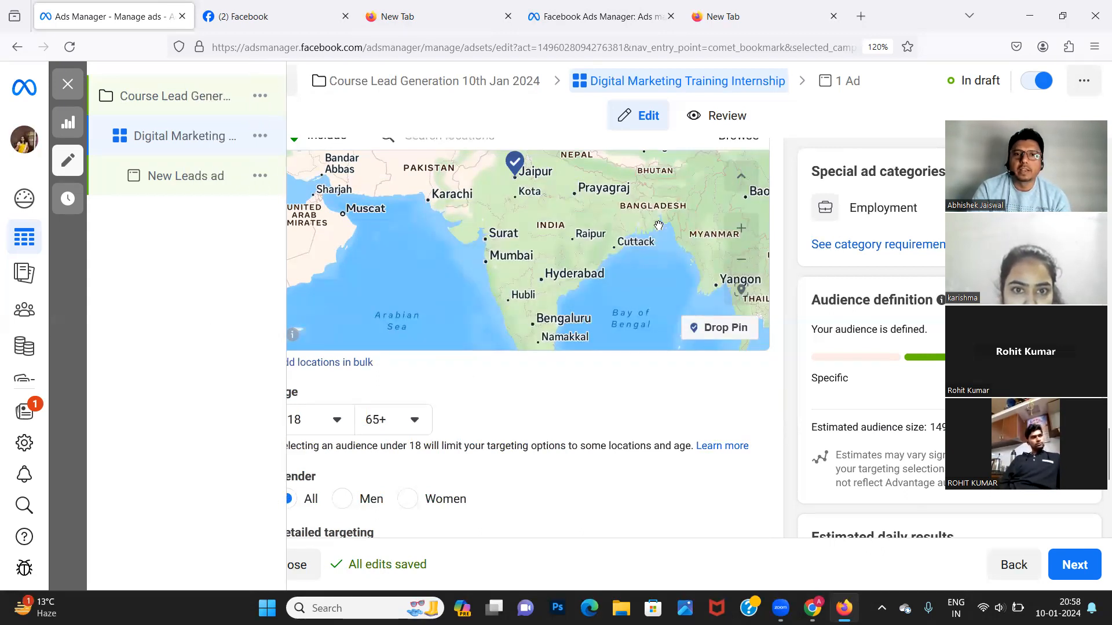
pyautogui.scroll(5, 633, 245)
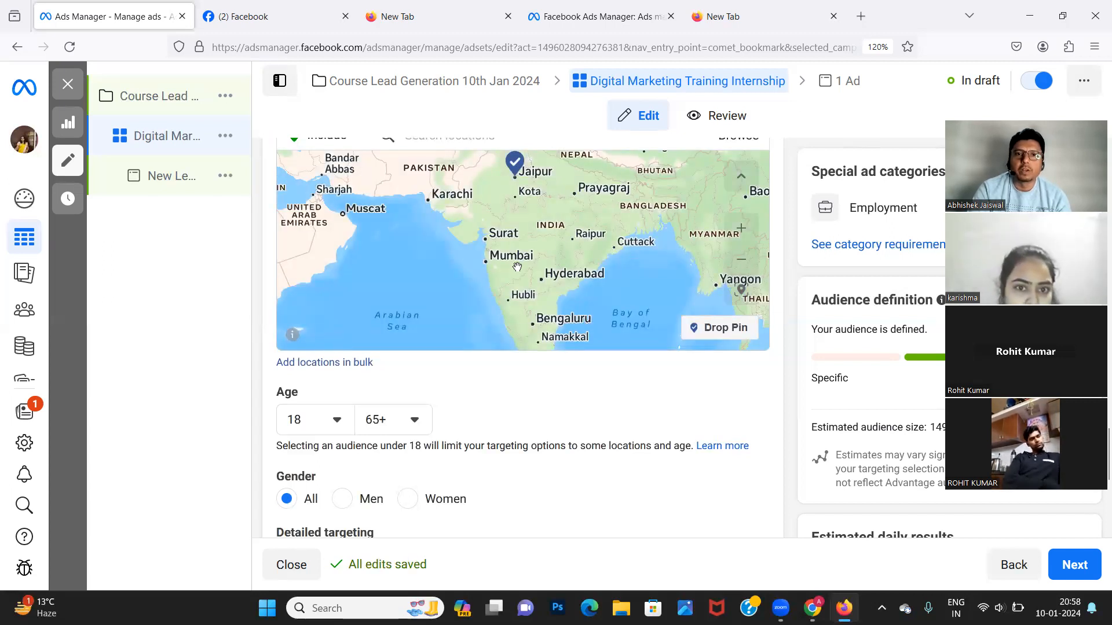
pyautogui.scroll(3, 517, 267)
pyautogui.scroll(-3, 517, 267)
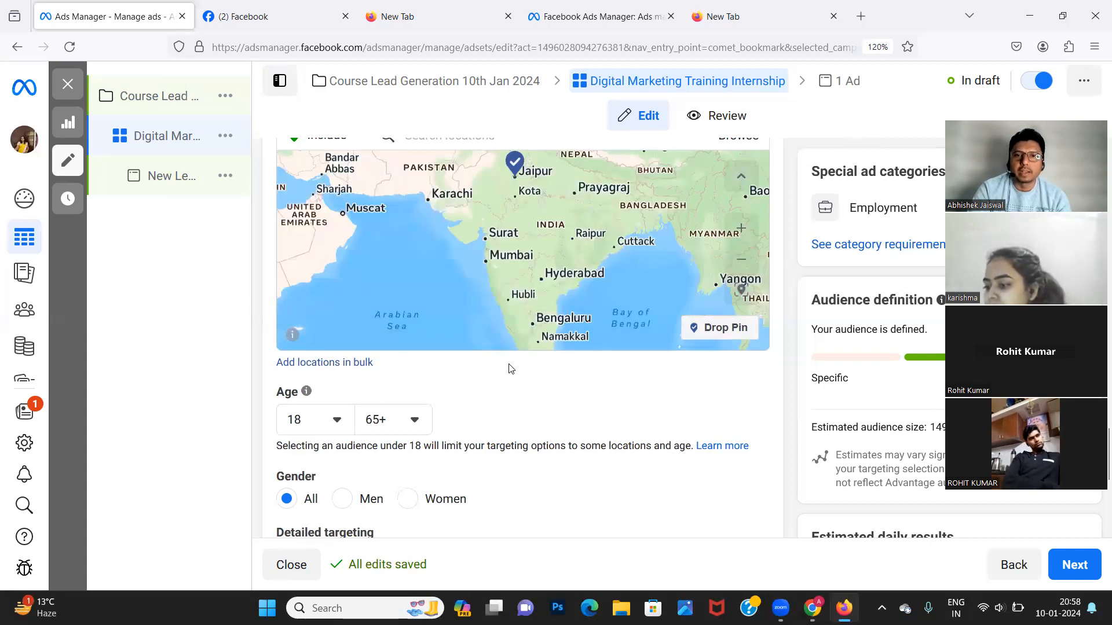
pyautogui.moveTo(141, 340)
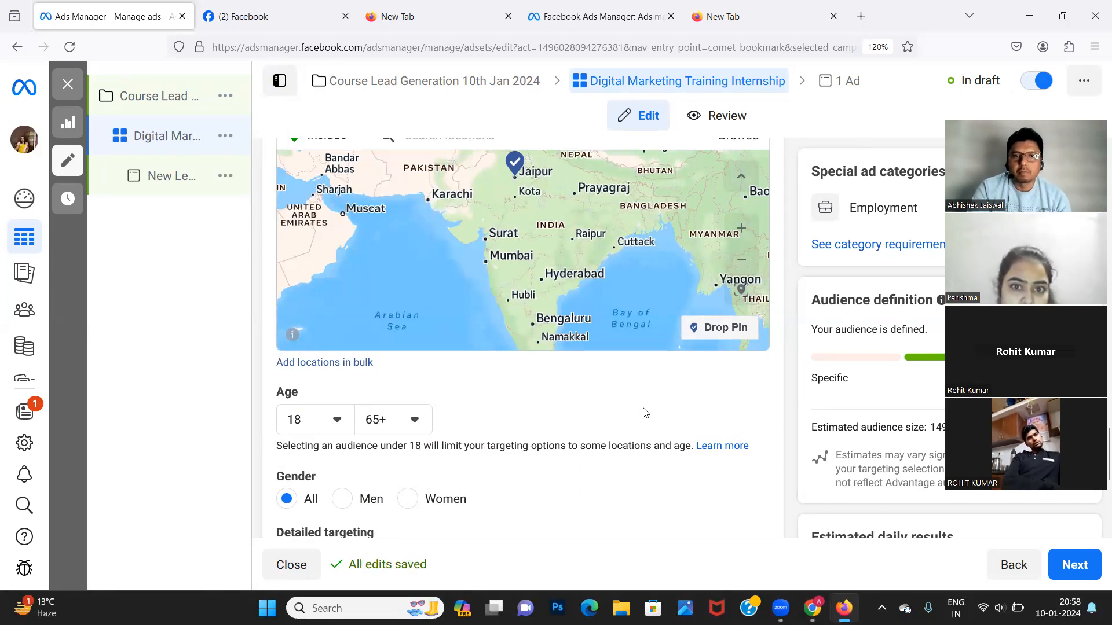
pyautogui.scroll(-3, 646, 413)
pyautogui.scroll(6, 644, 410)
pyautogui.scroll(3, 644, 409)
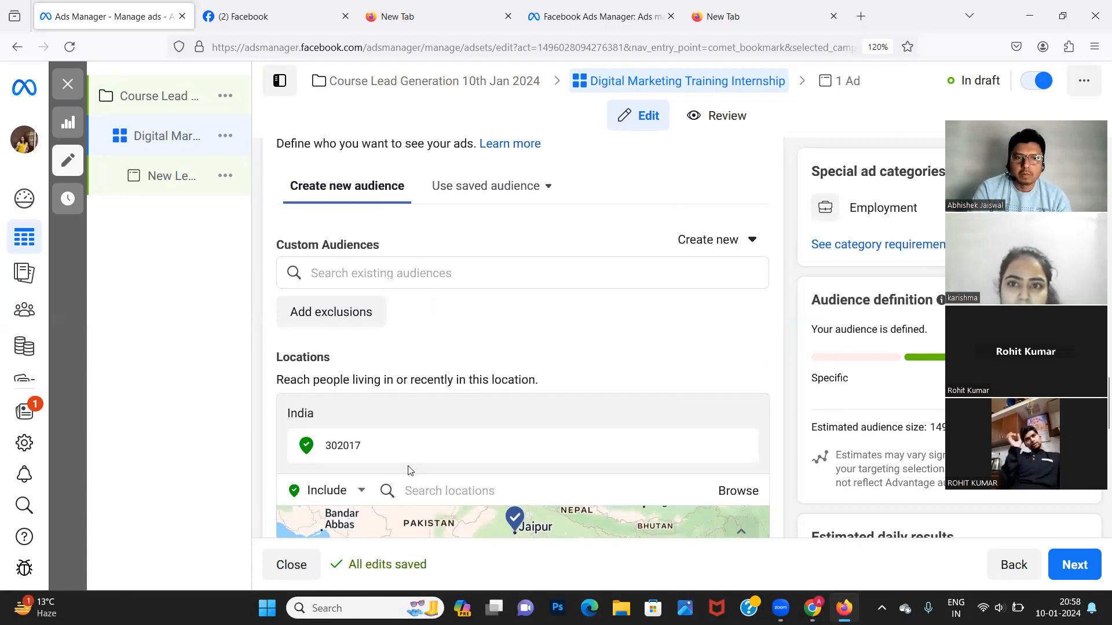
# Remove the 302017 postcode from the ad set's locations.
pyautogui.click(467, 491)
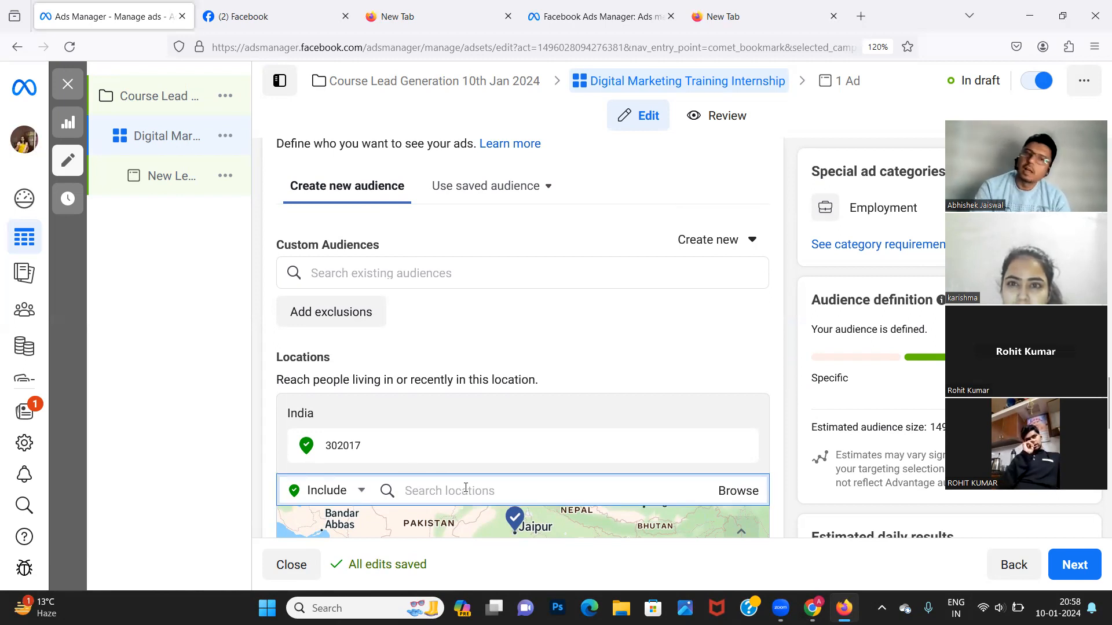
pyautogui.click(184, 432)
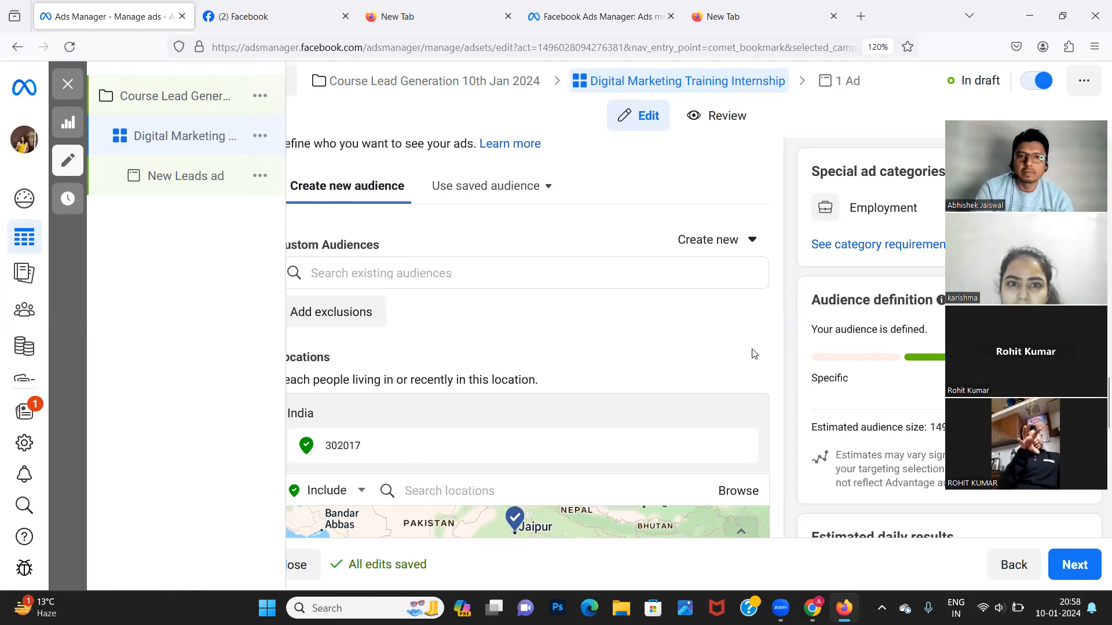
pyautogui.scroll(-4, 669, 375)
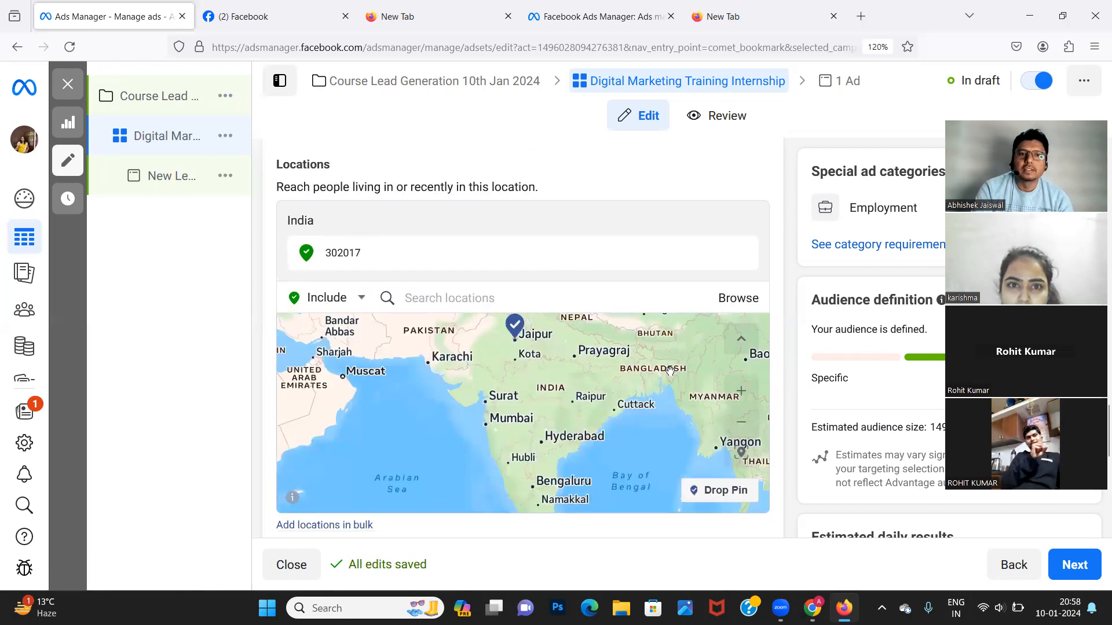
pyautogui.click(426, 294)
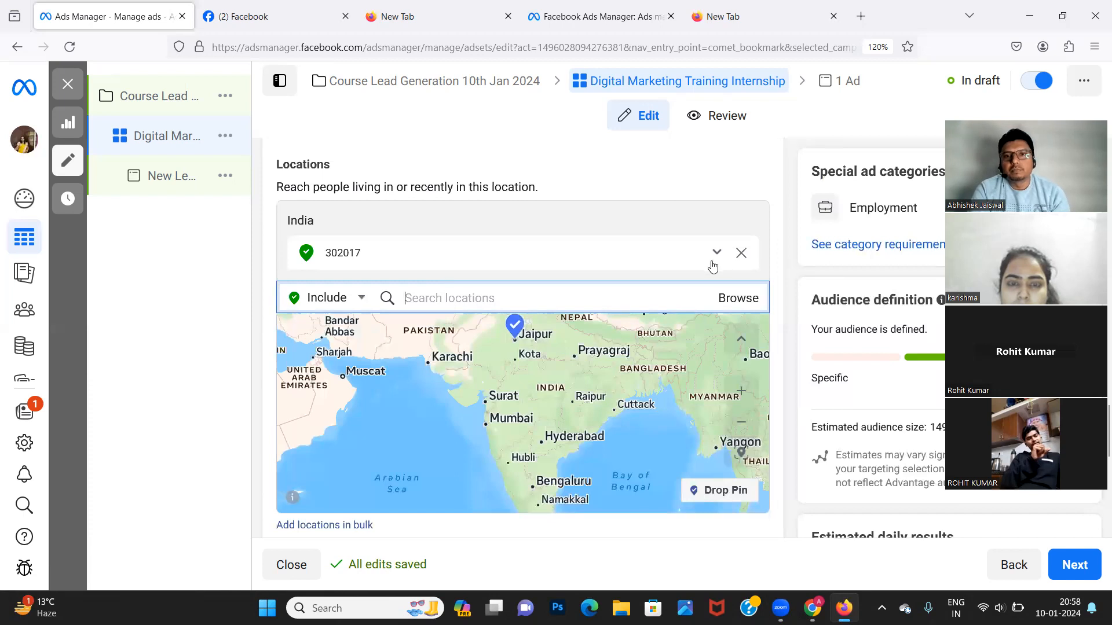
pyautogui.click(740, 258)
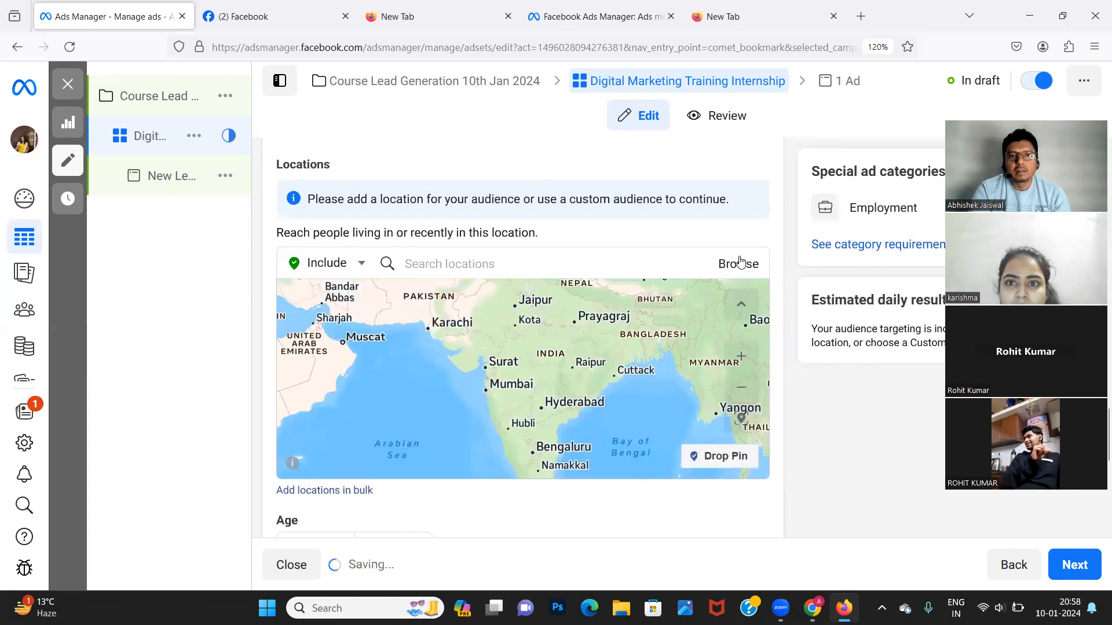
# Add 'Mathikere, Karnataka, India' as the location and clear the leftover search text.
pyautogui.click(438, 266)
pyautogui.write('mathikere')
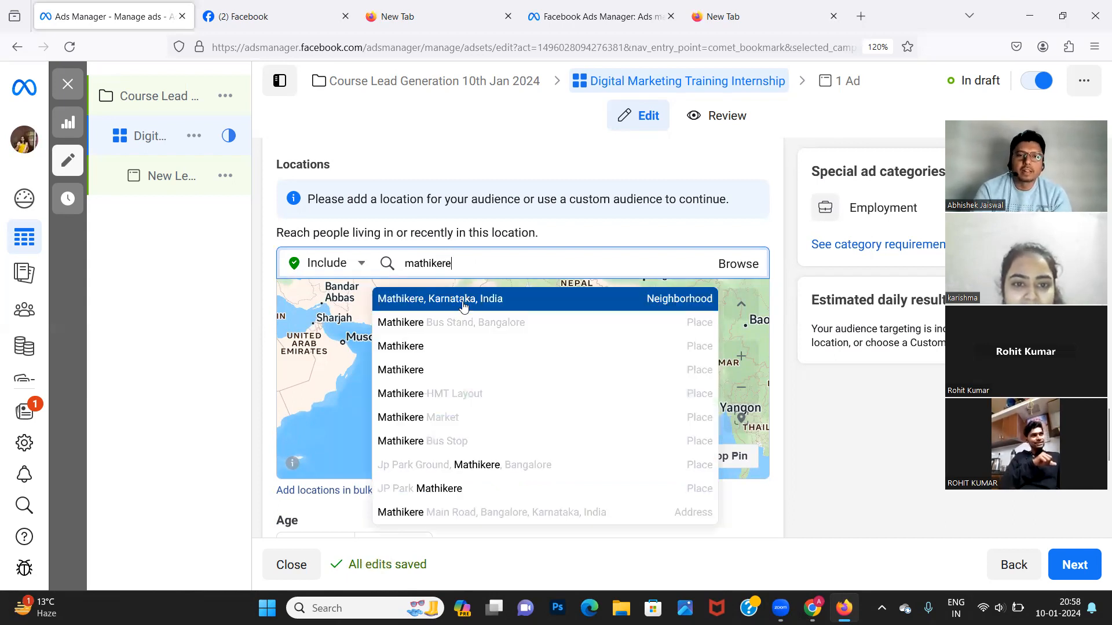
pyautogui.click(463, 305)
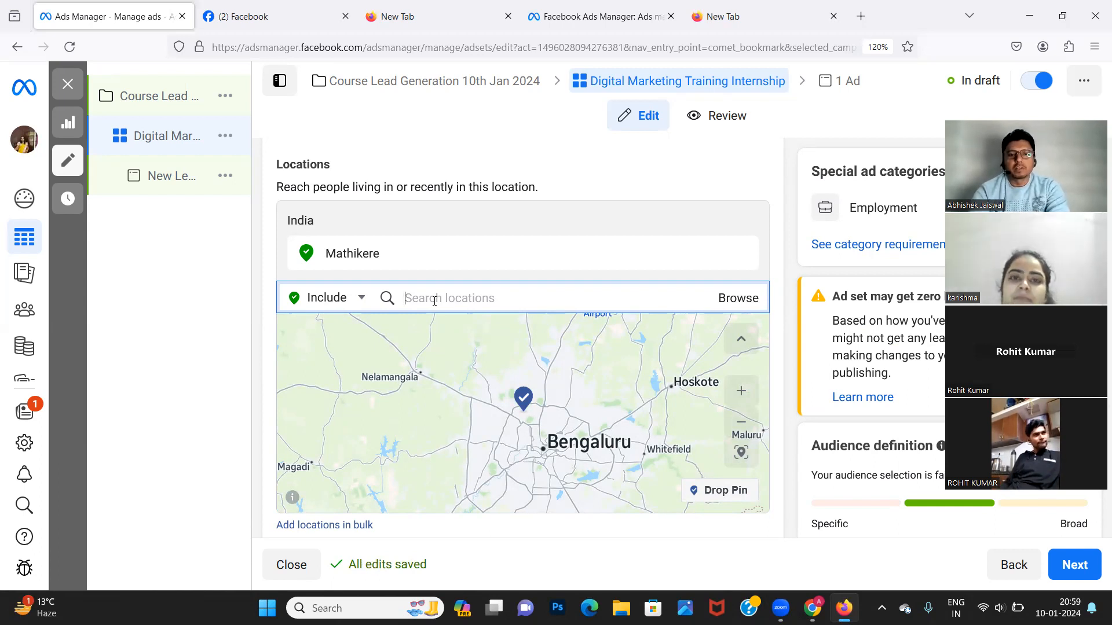
pyautogui.write('su')
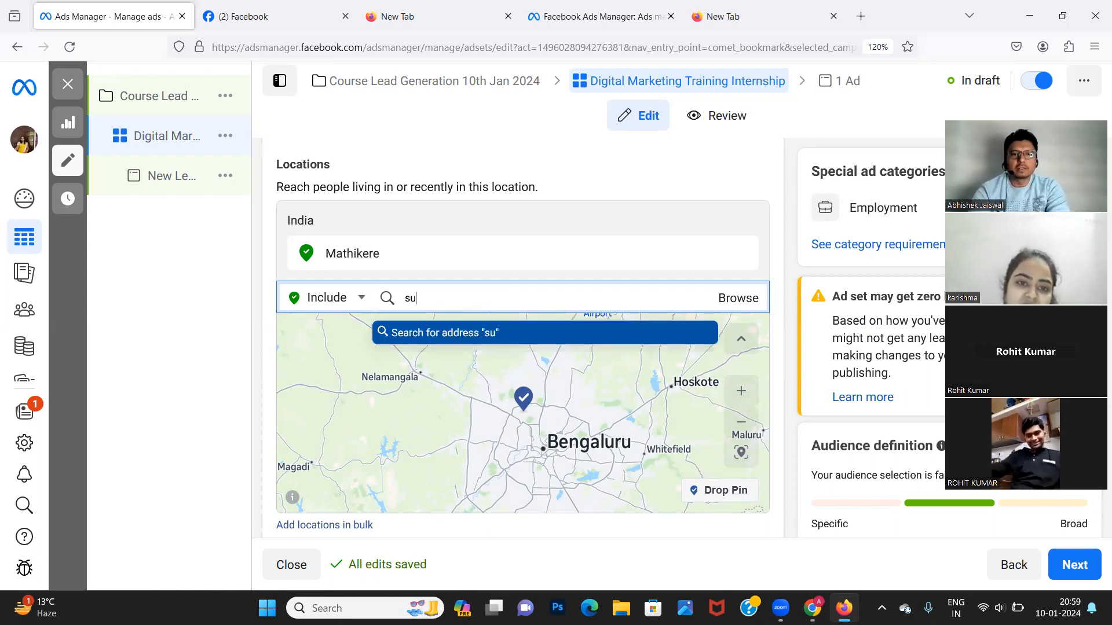
pyautogui.press('BackSpace')
pyautogui.write('ch')
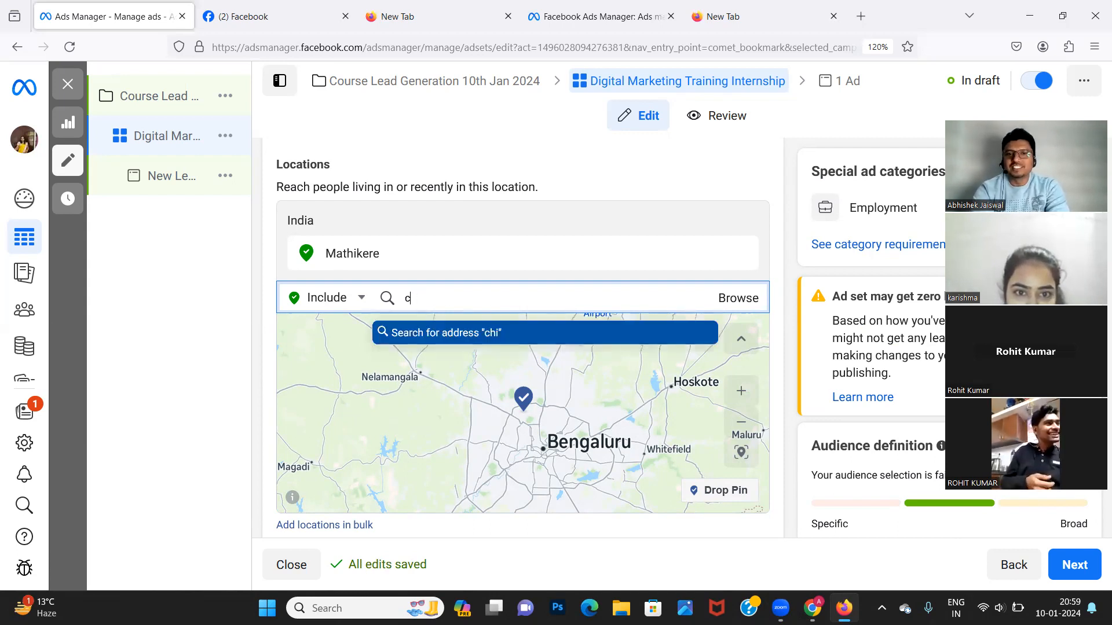
pyautogui.press('BackSpace')
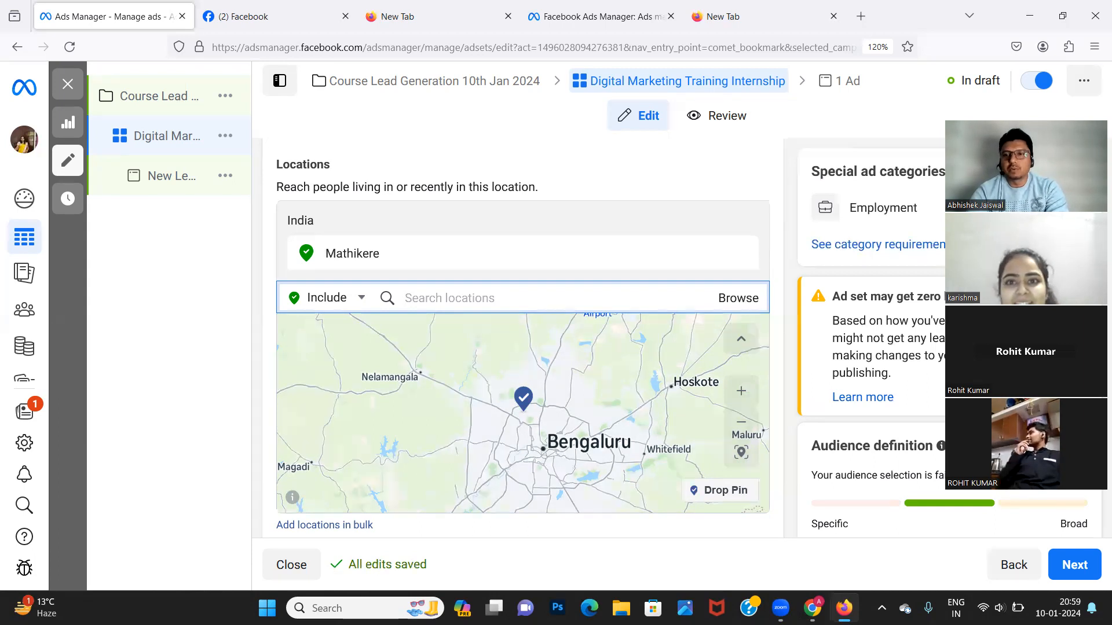
# Search Google for 'china city name' in the new Firefox tab.
pyautogui.click(729, 8)
pyautogui.write('j')
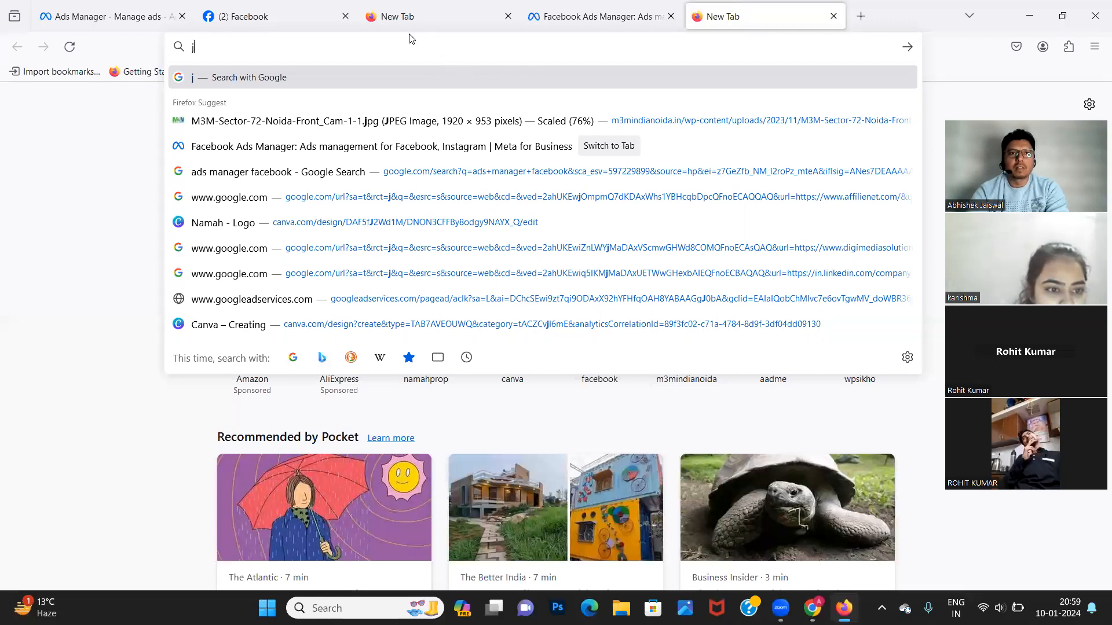
pyautogui.write('ch')
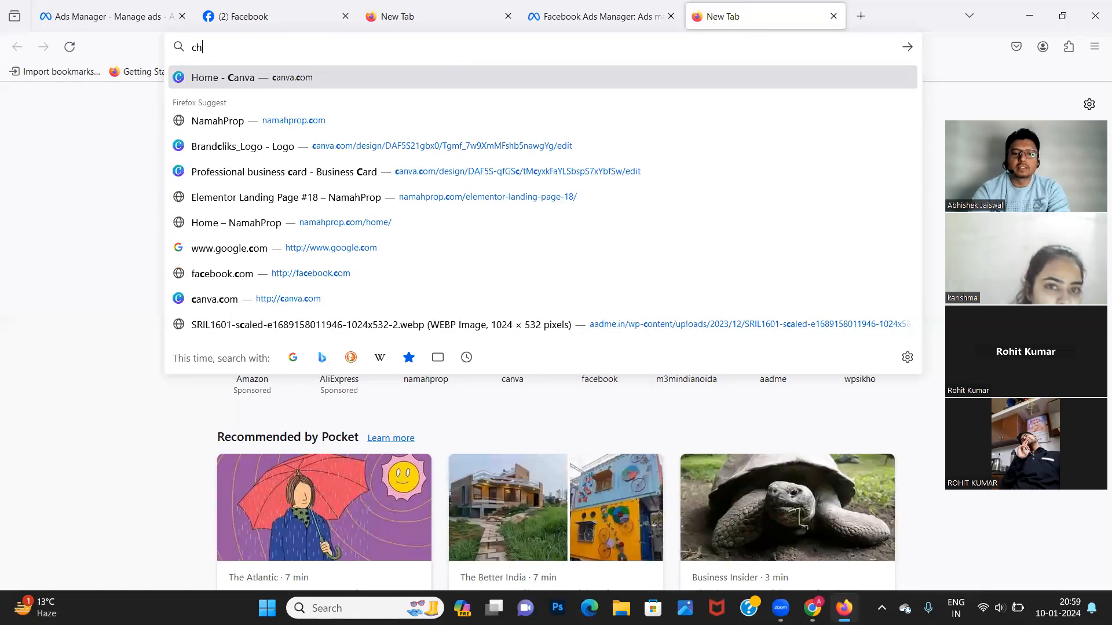
pyautogui.write('ina city name')
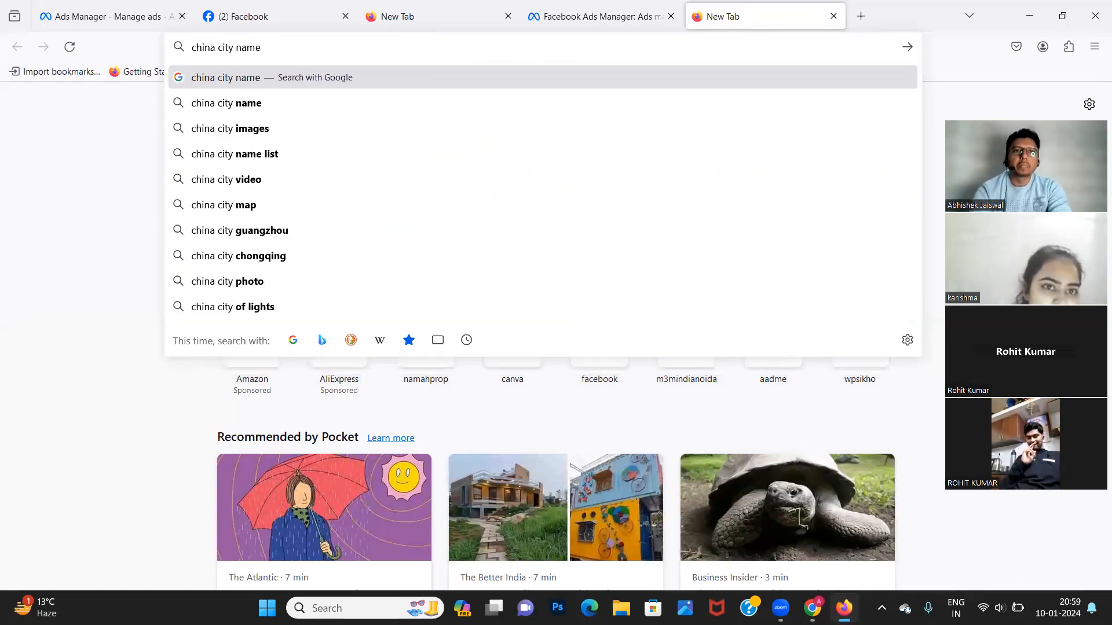
pyautogui.press('Return')
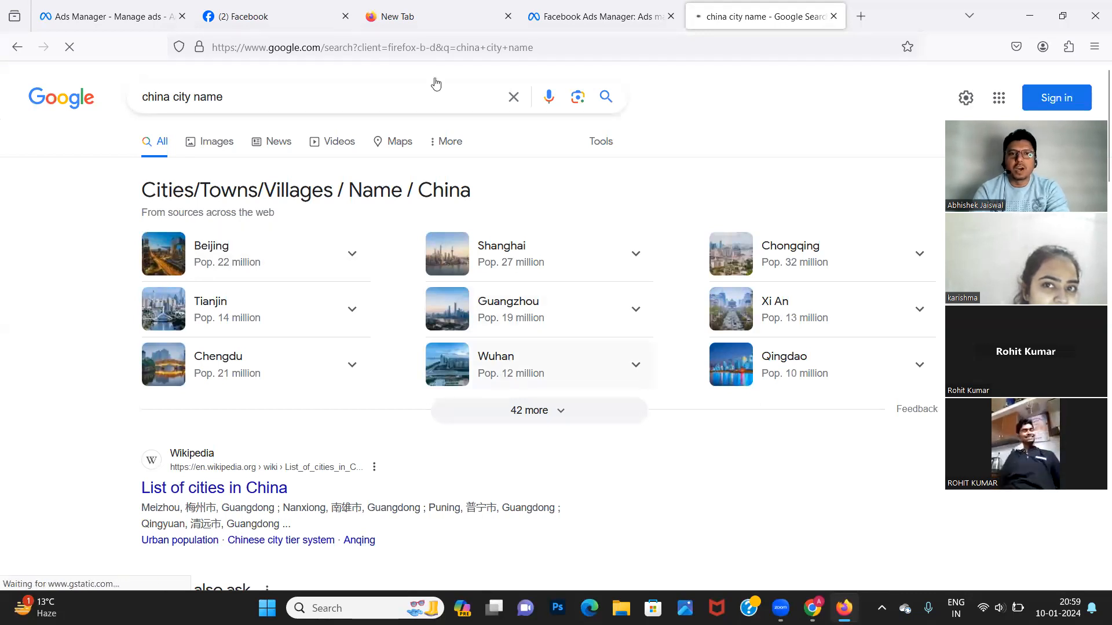
# Back in Ads Manager, enter 'wuhan' in the location search.
pyautogui.click(246, 21)
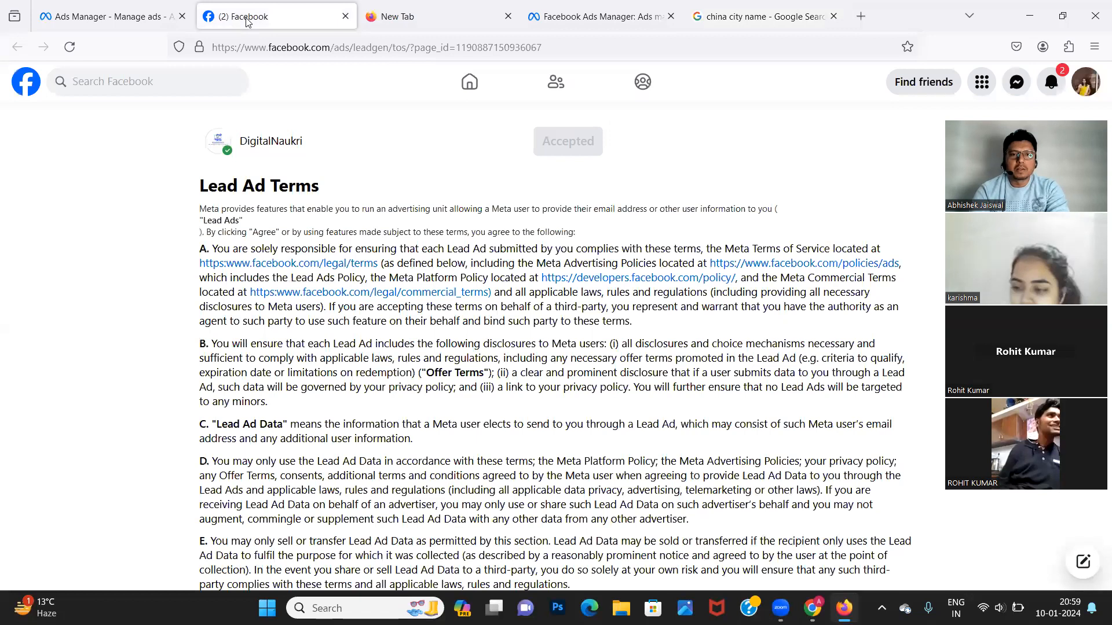
pyautogui.click(117, 16)
pyautogui.write('wuhan')
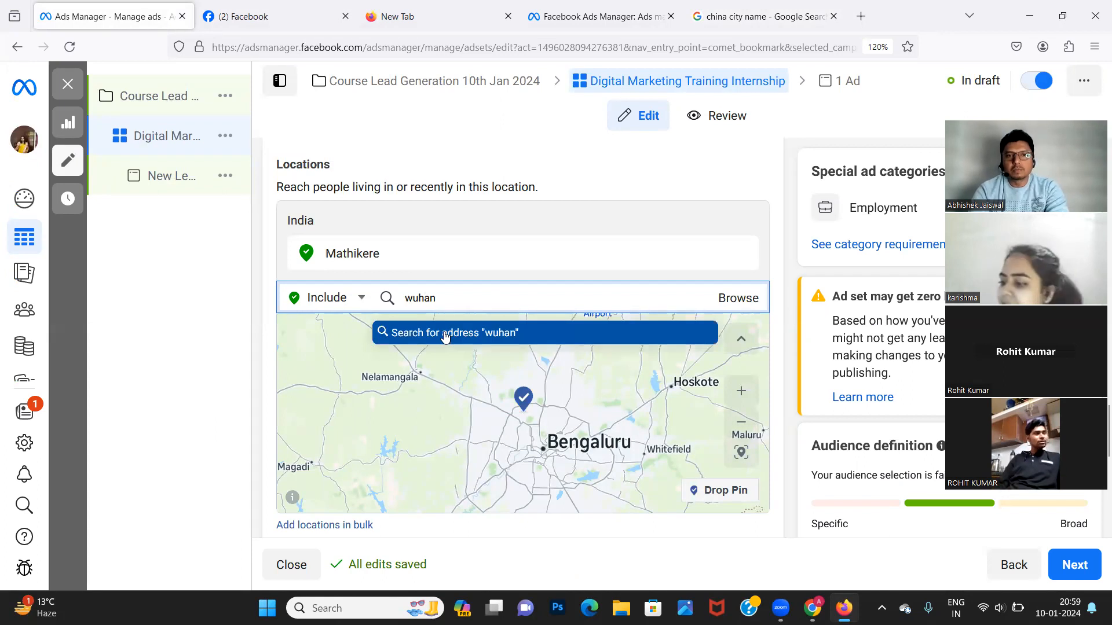
# Try 'wuhan china' as an address, then clear the location search text.
pyautogui.click(444, 335)
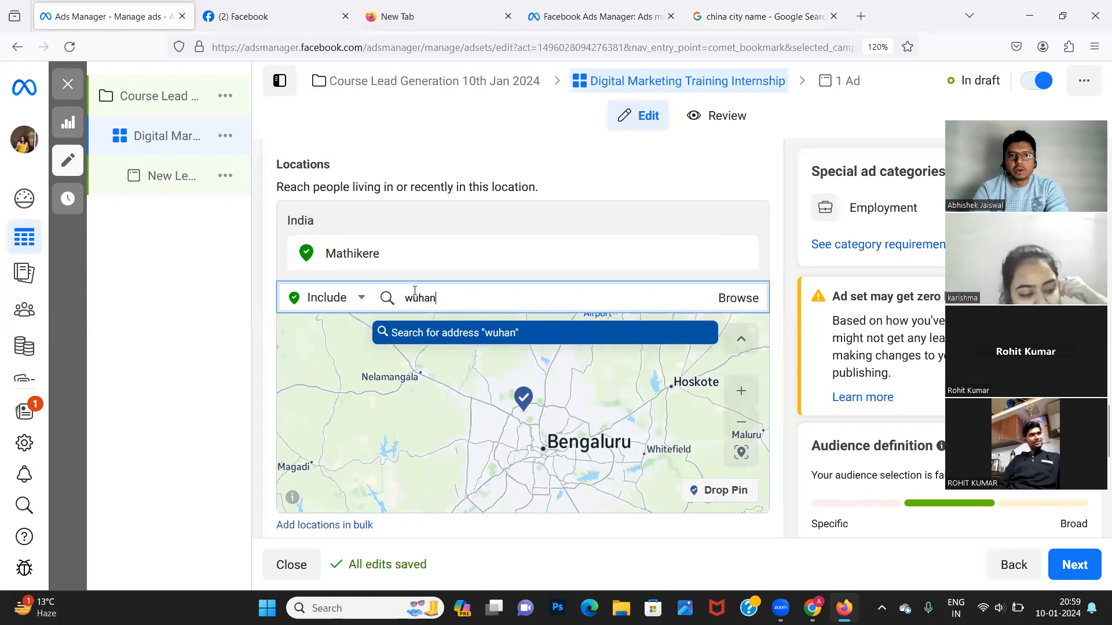
pyautogui.write('china')
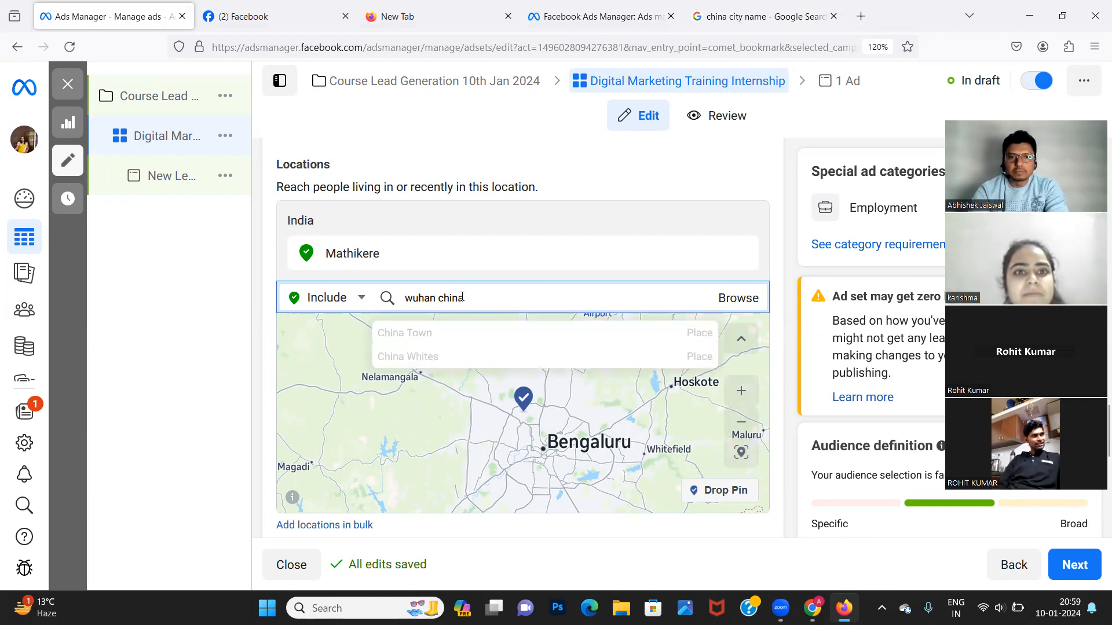
pyautogui.moveTo(464, 298); pyautogui.dragTo(405, 297)
pyautogui.press('BackSpace')
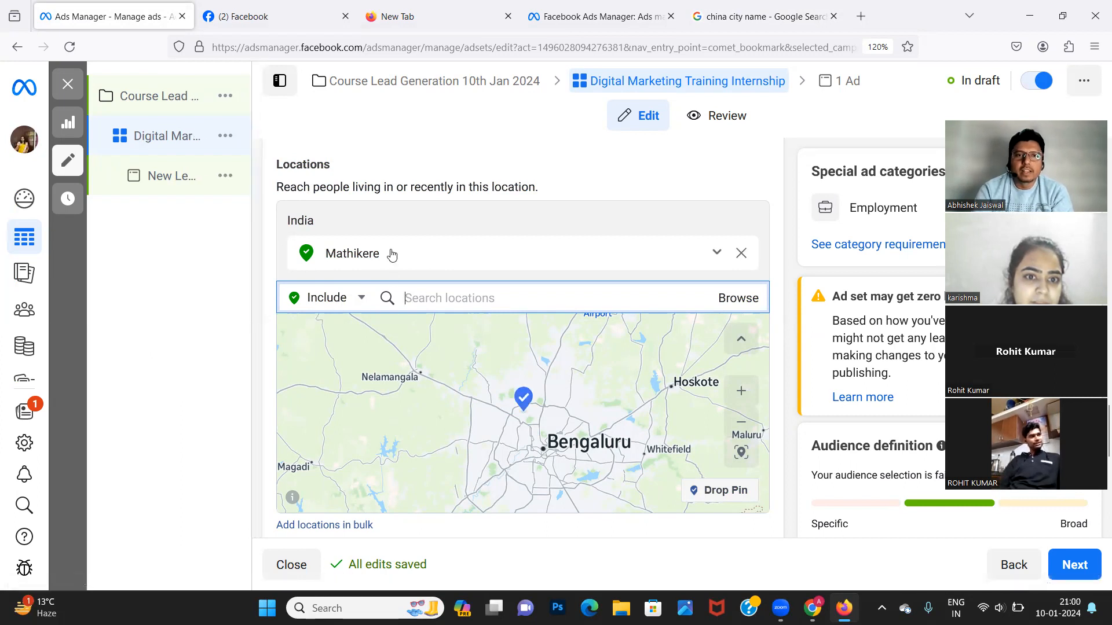
# Replace Mathikere with the Jaipur postcode 302017 as the audience location.
pyautogui.click(742, 260)
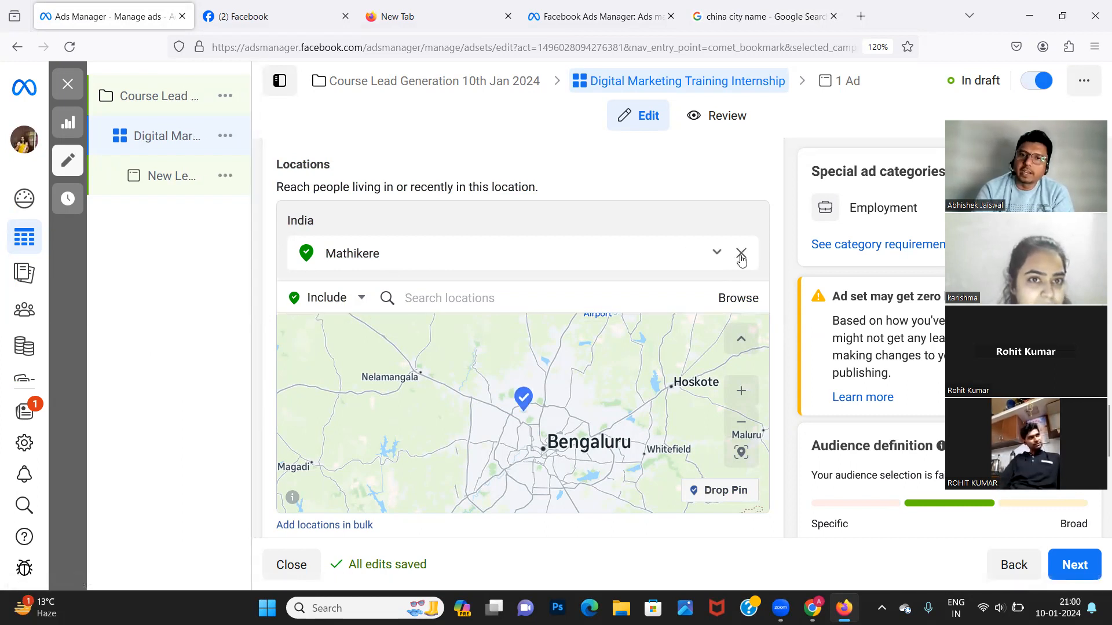
pyautogui.click(741, 256)
pyautogui.click(491, 256)
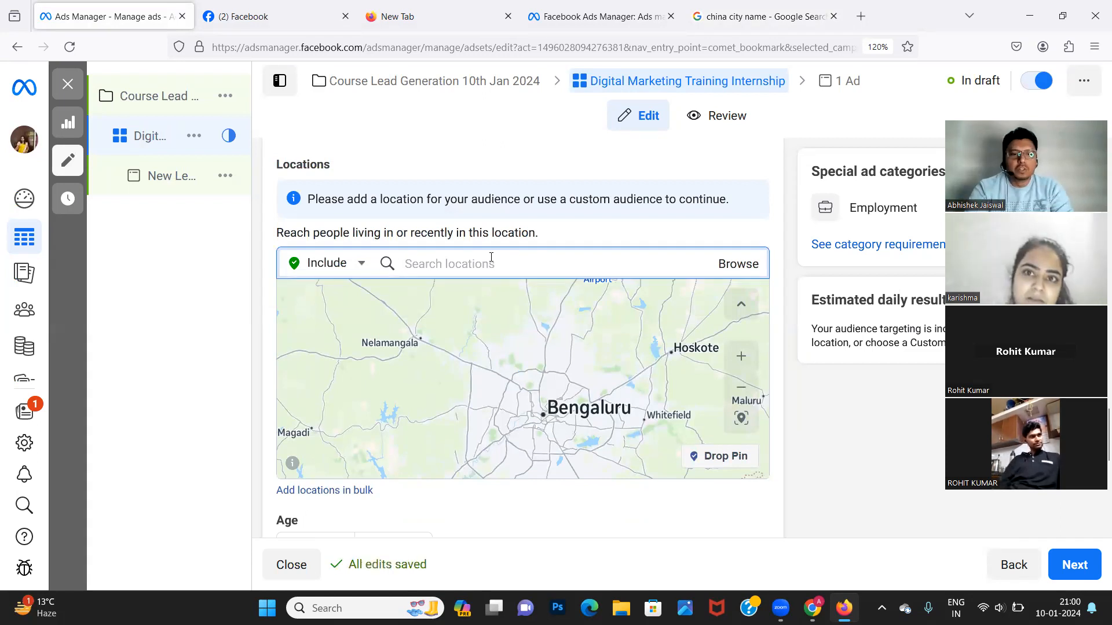
pyautogui.write('30')
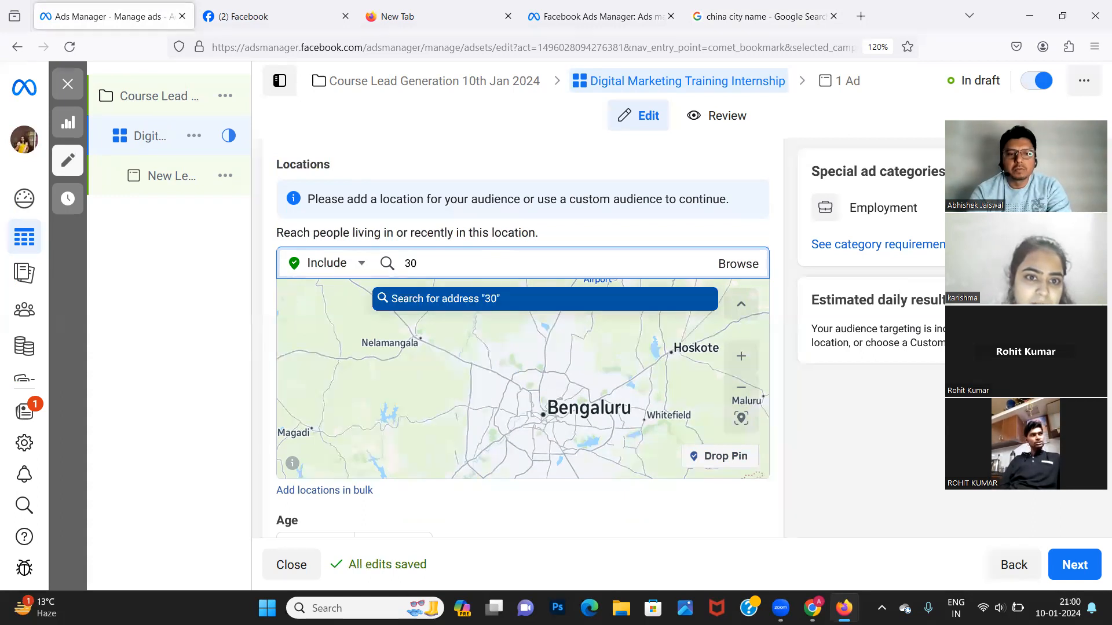
pyautogui.write('32017')
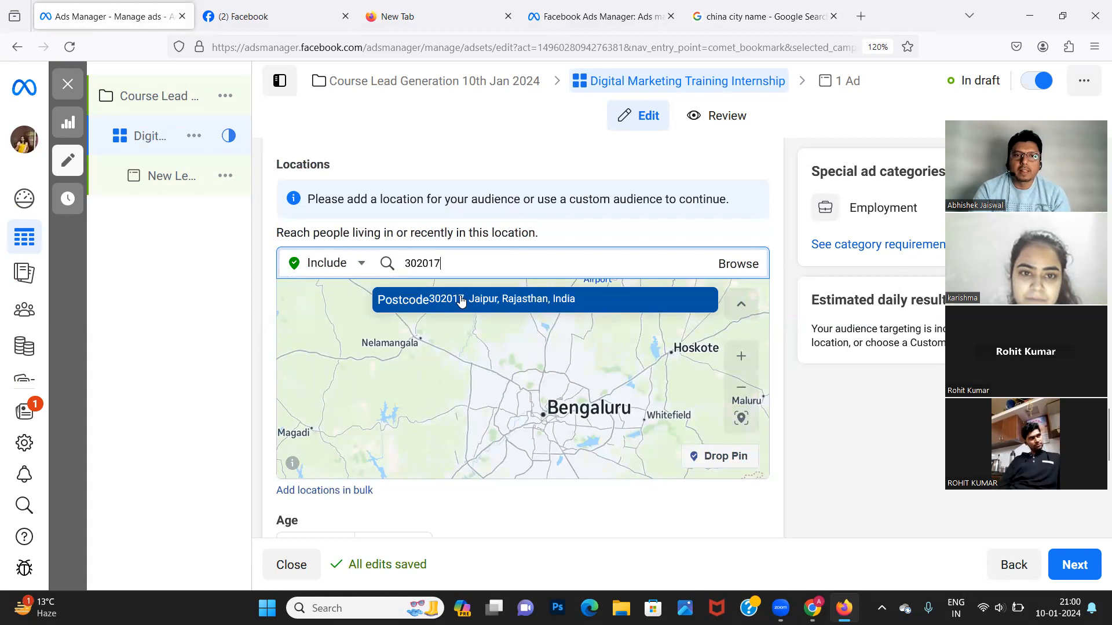
pyautogui.click(461, 299)
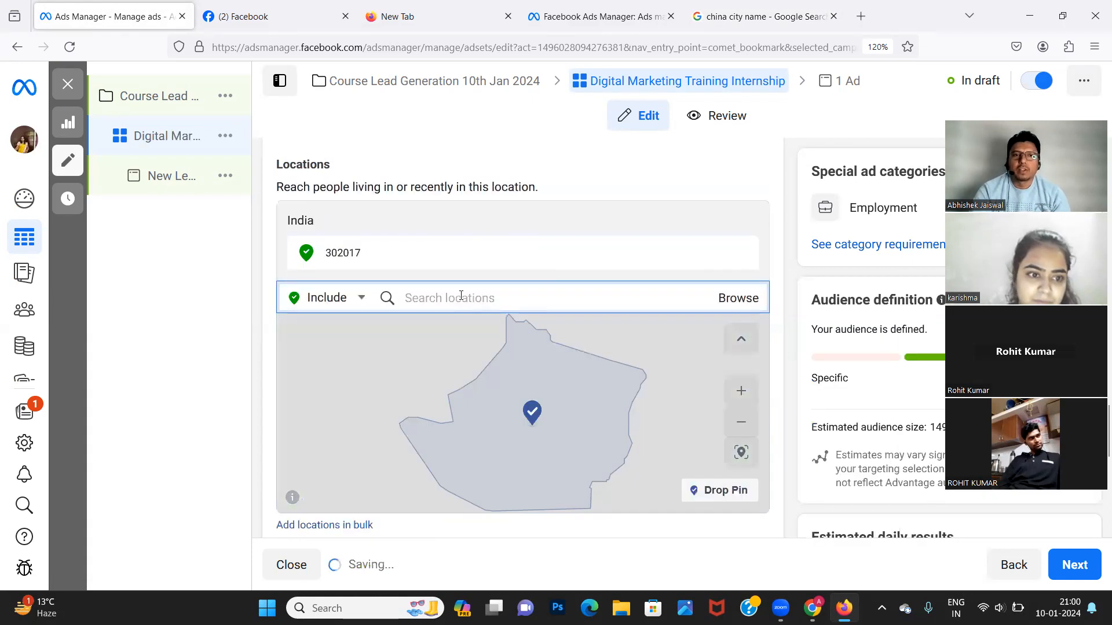
pyautogui.click(736, 12)
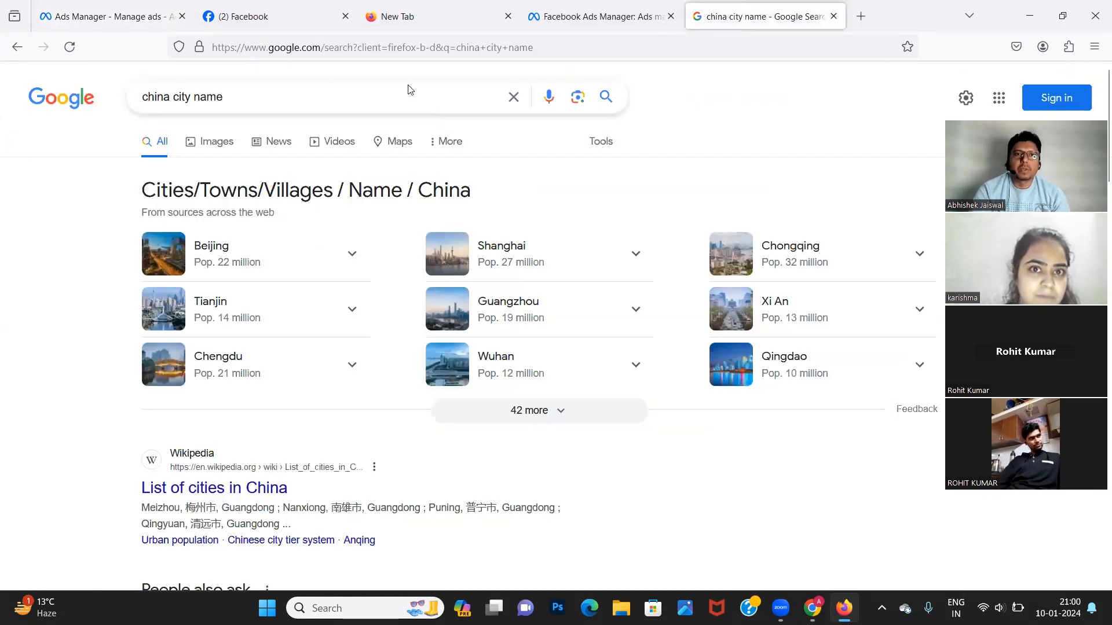
# Search Google for the Jagatpura Jaipur pin code.
pyautogui.click(395, 99)
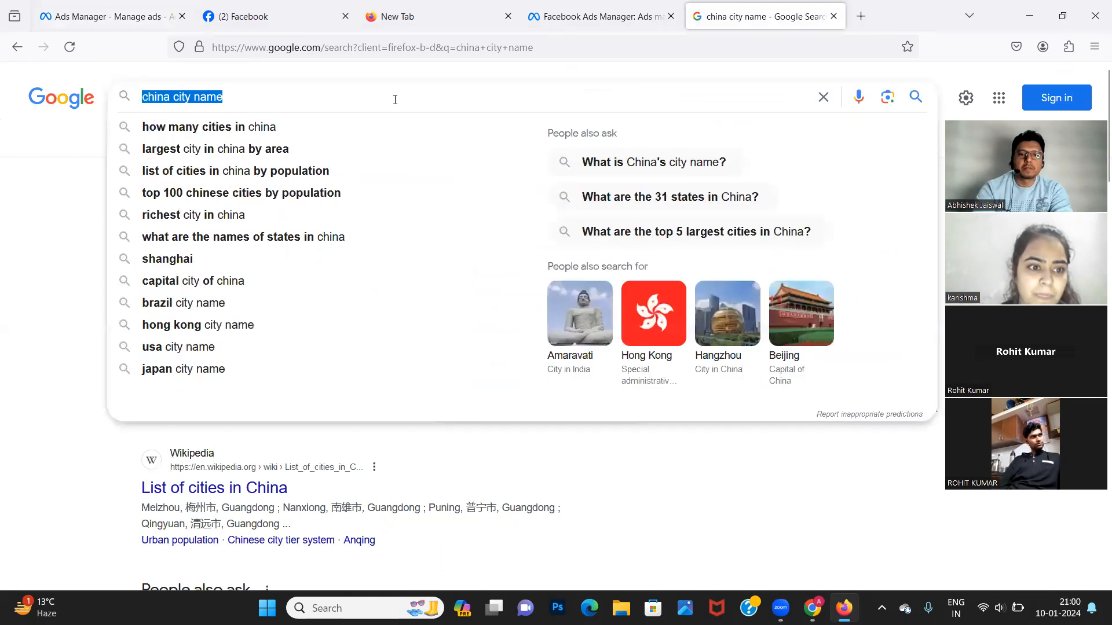
pyautogui.write('jagatpo')
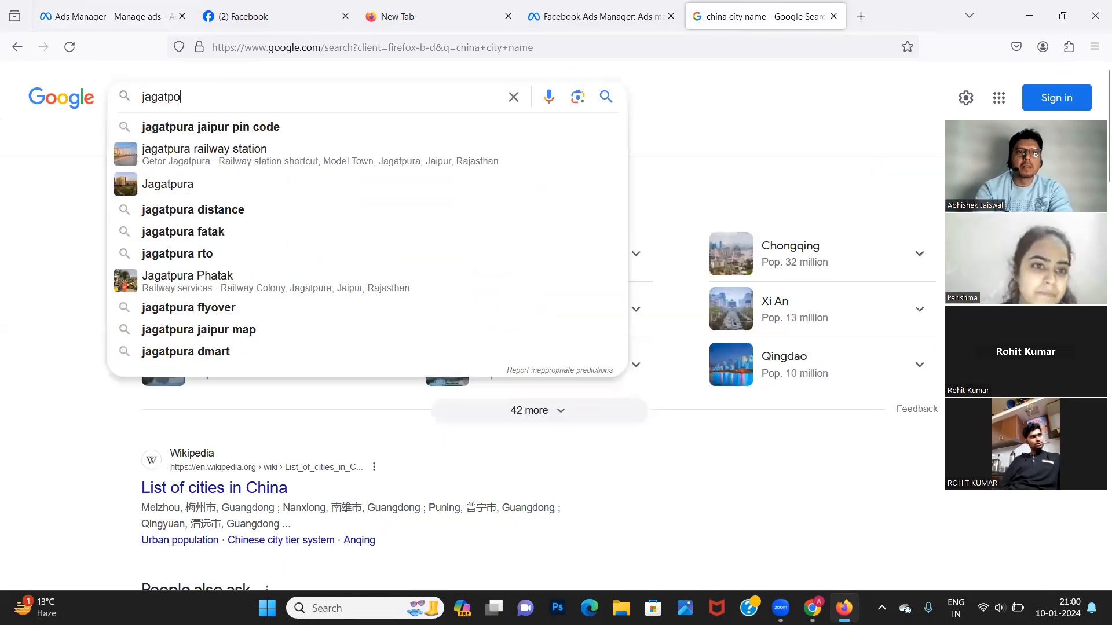
pyautogui.press('BackSpace')
pyautogui.write('ura')
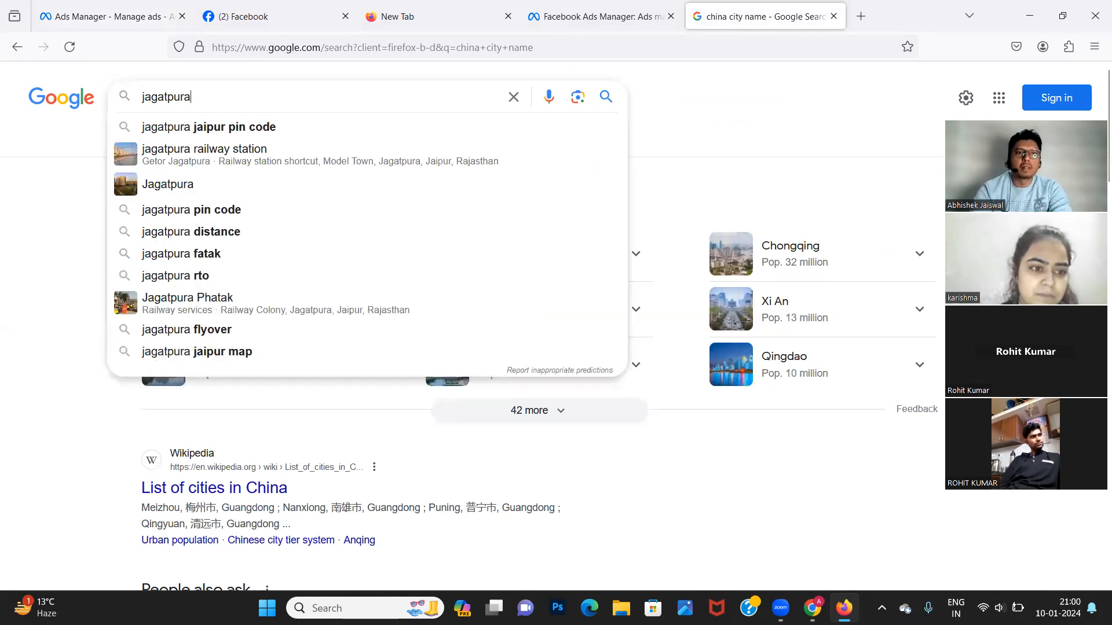
pyautogui.click(251, 133)
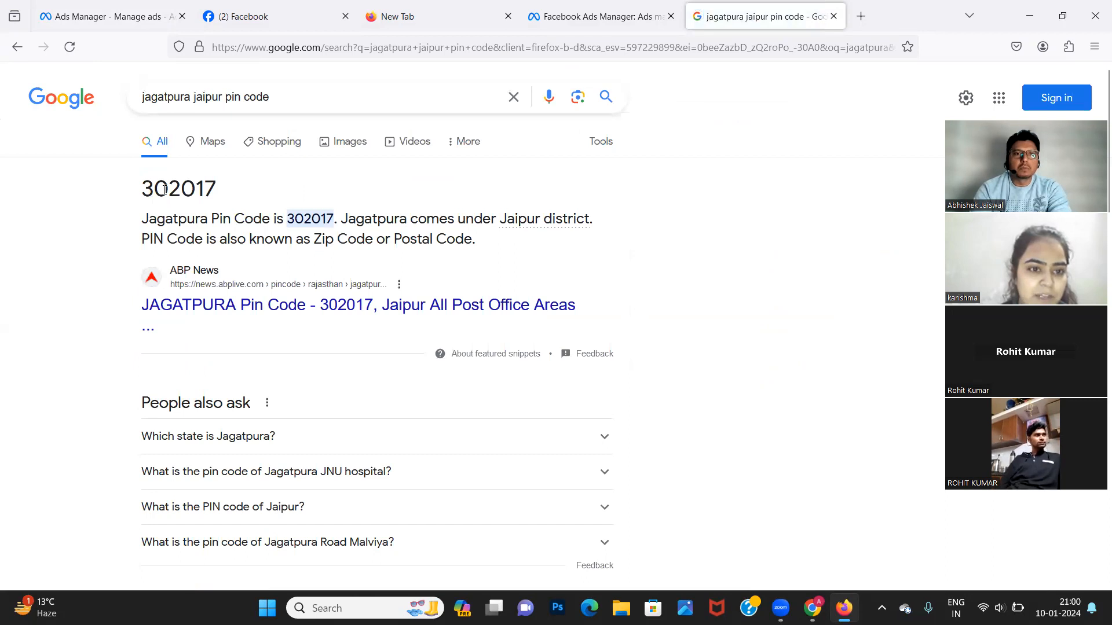
# Change the Google search to 'iskcon temple'.
pyautogui.doubleClick(287, 104)
pyautogui.press('BackSpace')
pyautogui.press('BackSpace')
pyautogui.press('BackSpace')
pyautogui.press('BackSpace')
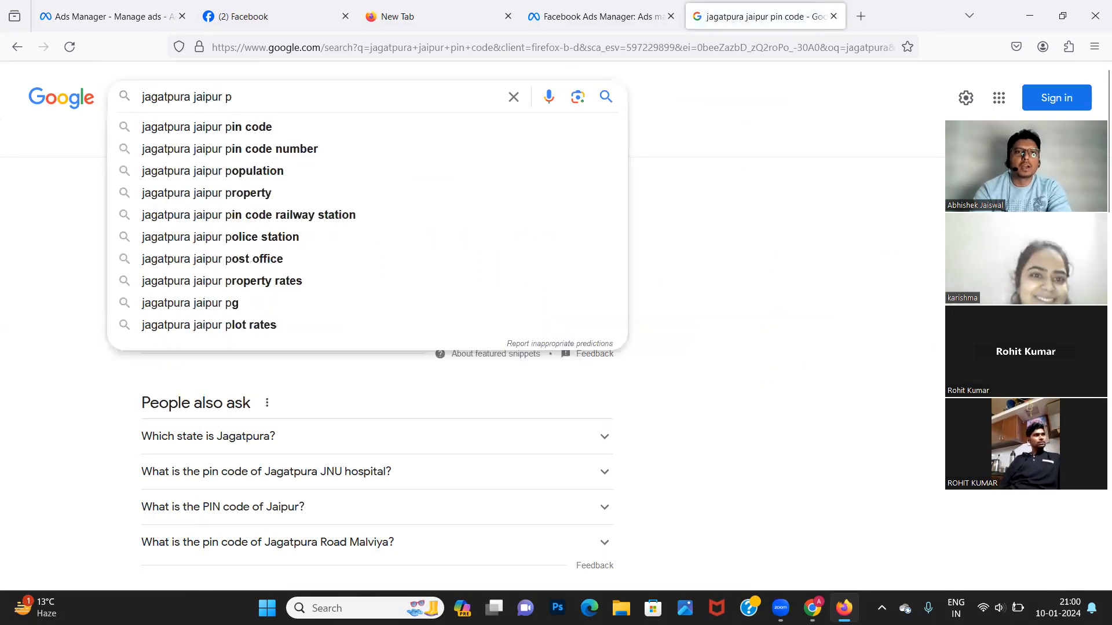
pyautogui.press('BackSpace')
pyautogui.press('BackSpace')
pyautogui.press('BackSpace')
pyautogui.press('BackSpace')
pyautogui.press('BackSpace')
pyautogui.press('BackSpace')
pyautogui.press('BackSpace')
pyautogui.press('BackSpace')
pyautogui.press('BackSpace')
pyautogui.press('BackSpace')
pyautogui.press('BackSpace')
pyautogui.press('BackSpace')
pyautogui.press('BackSpace')
pyautogui.press('BackSpace')
pyautogui.press('BackSpace')
pyautogui.press('BackSpace')
pyautogui.press('BackSpace')
pyautogui.press('BackSpace')
pyautogui.write('i')
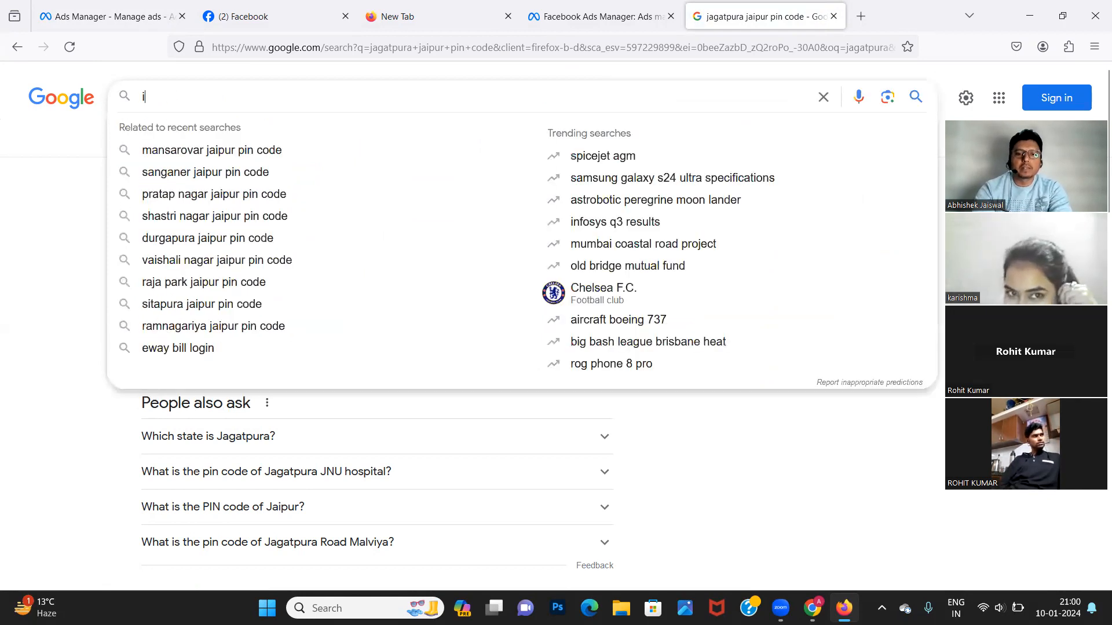
pyautogui.write('skon temple')
pyautogui.press('Return')
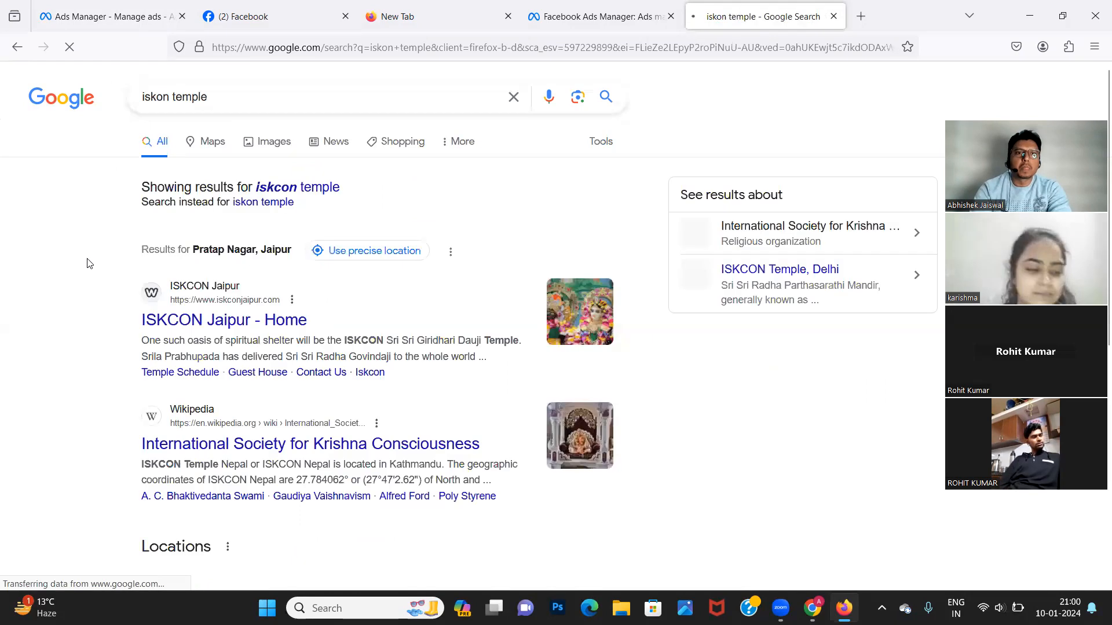
pyautogui.click(270, 186)
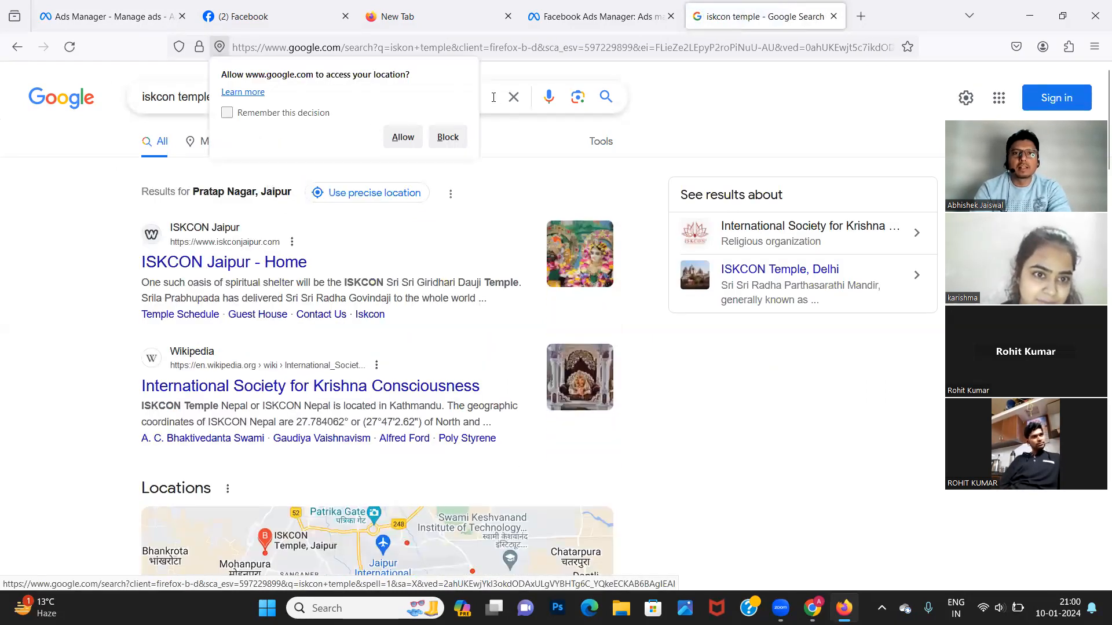
# Search 'akshaya patra temple jaipur', blocking location access, and copy its postcode 302011.
pyautogui.click(494, 97)
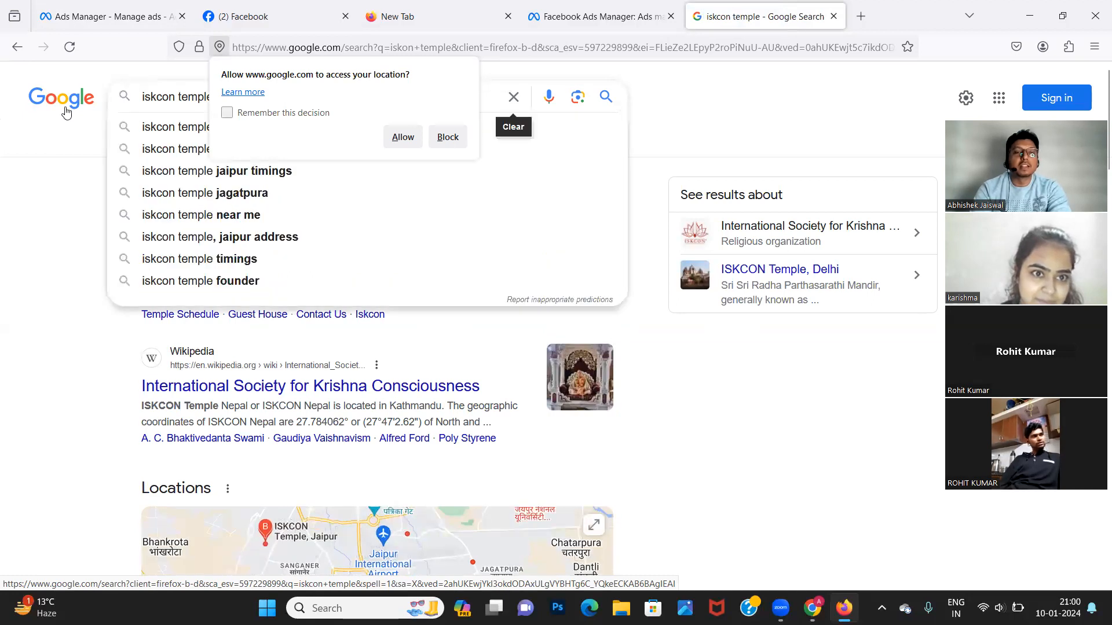
pyautogui.tripleClick(169, 96)
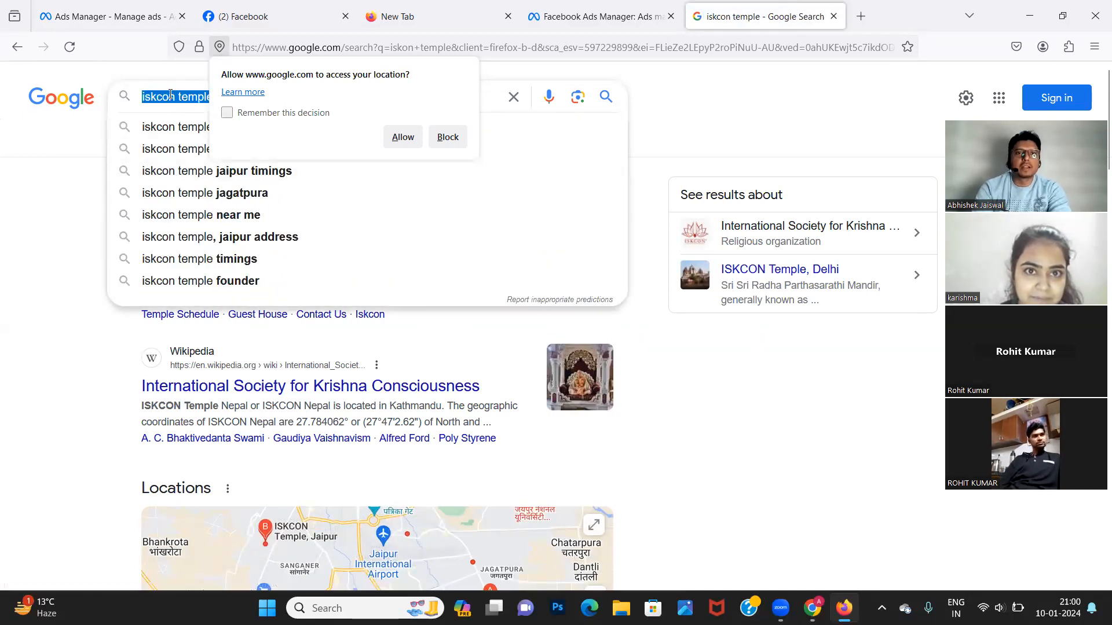
pyautogui.click(445, 139)
pyautogui.write('akshay')
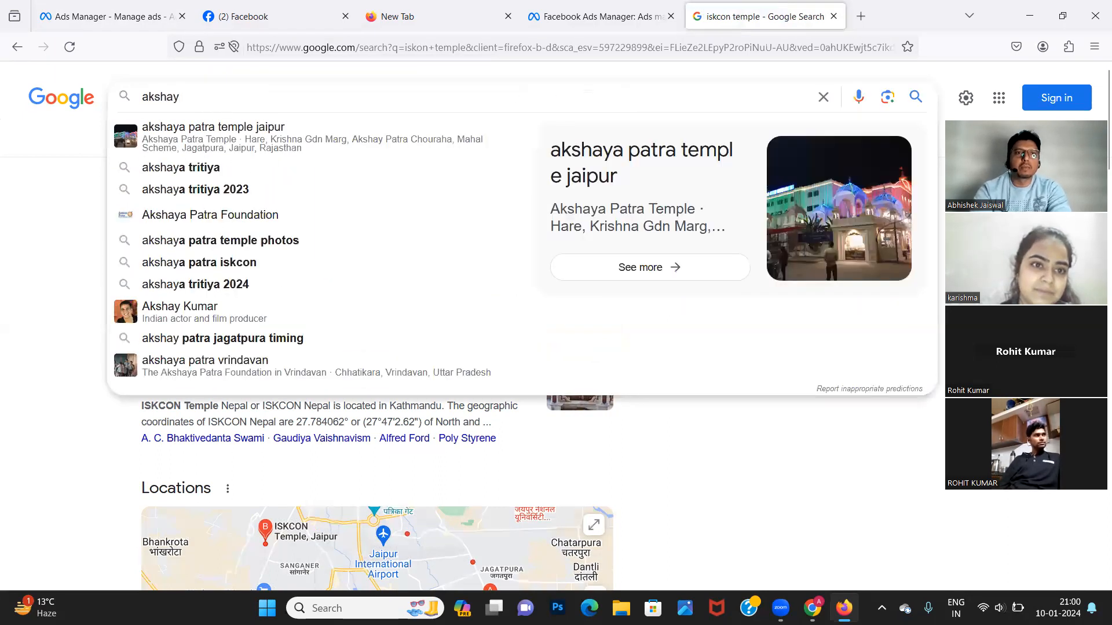
pyautogui.click(221, 131)
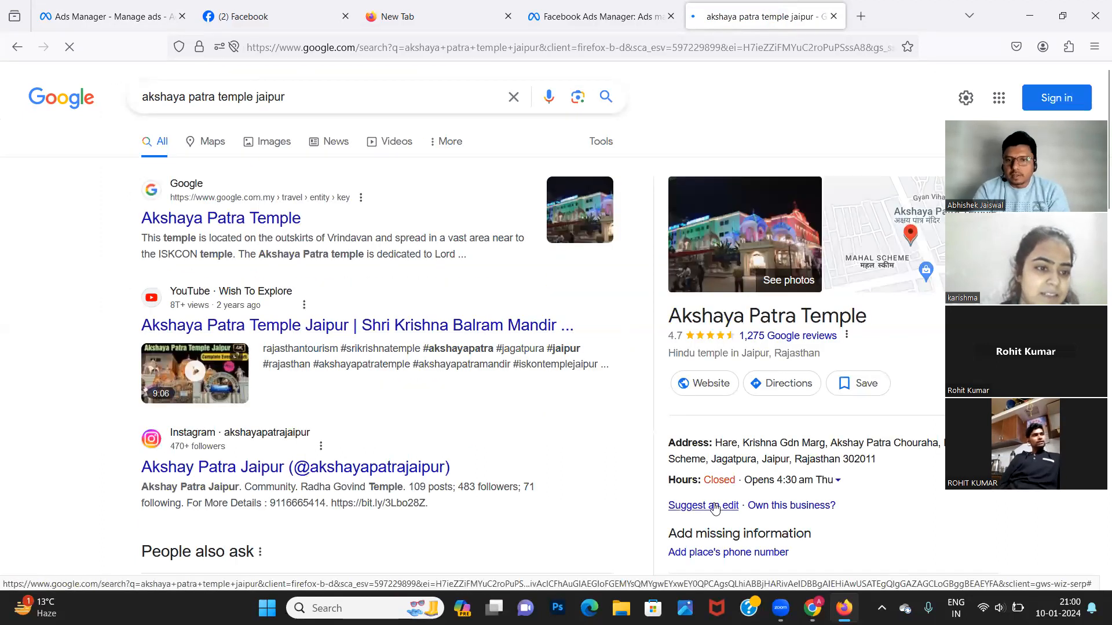
pyautogui.doubleClick(849, 460)
pyautogui.click(849, 460)
pyautogui.doubleClick(849, 460)
pyautogui.hotkey('ctrl', 'c')
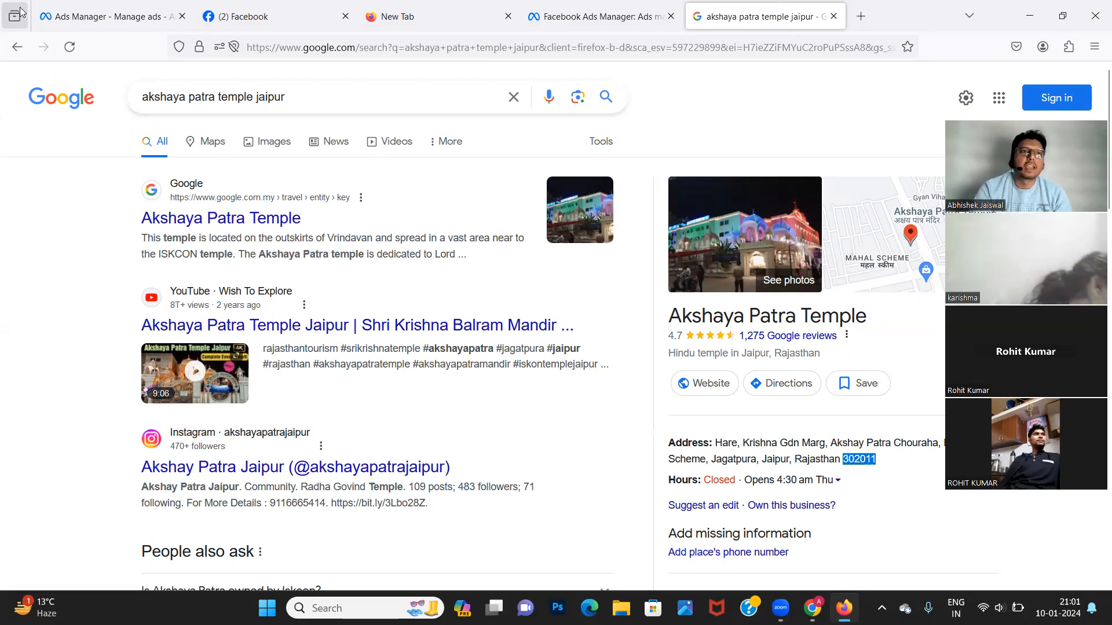
pyautogui.click(63, 23)
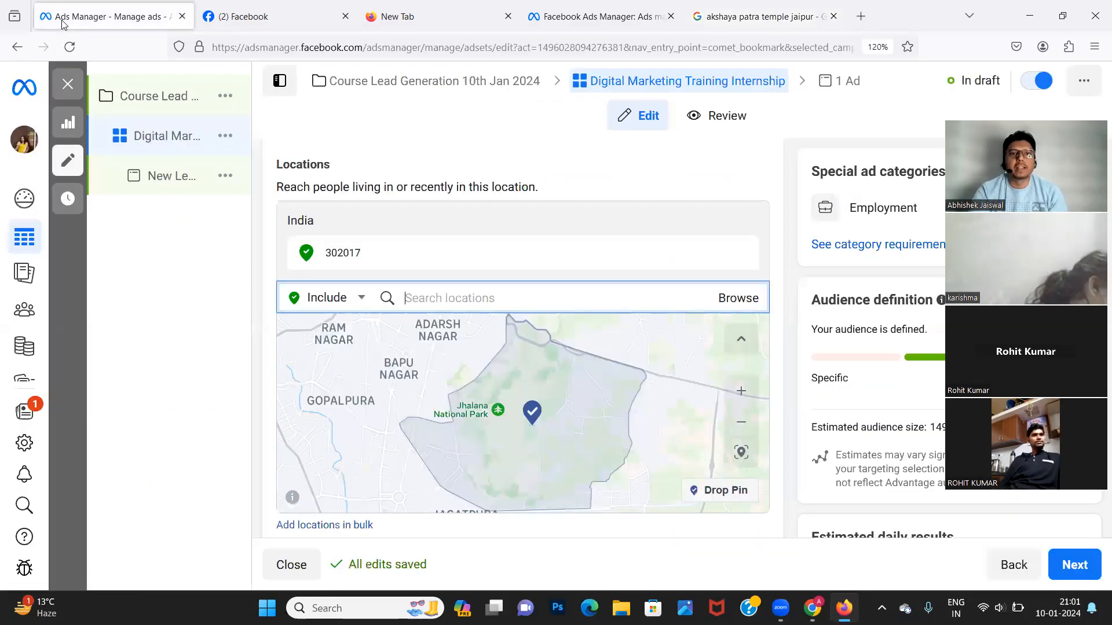
# Paste 302011 into the location search and add that postcode.
pyautogui.click(404, 293)
pyautogui.hotkey('ctrl', 'v')
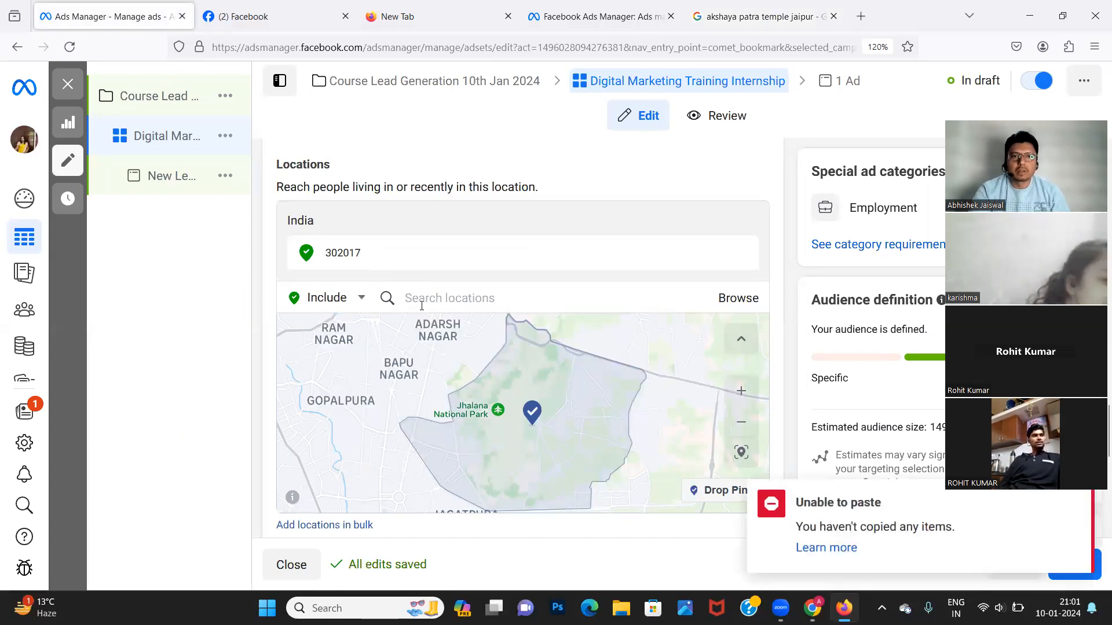
pyautogui.click(421, 305)
pyautogui.hotkey('ctrl', 'v')
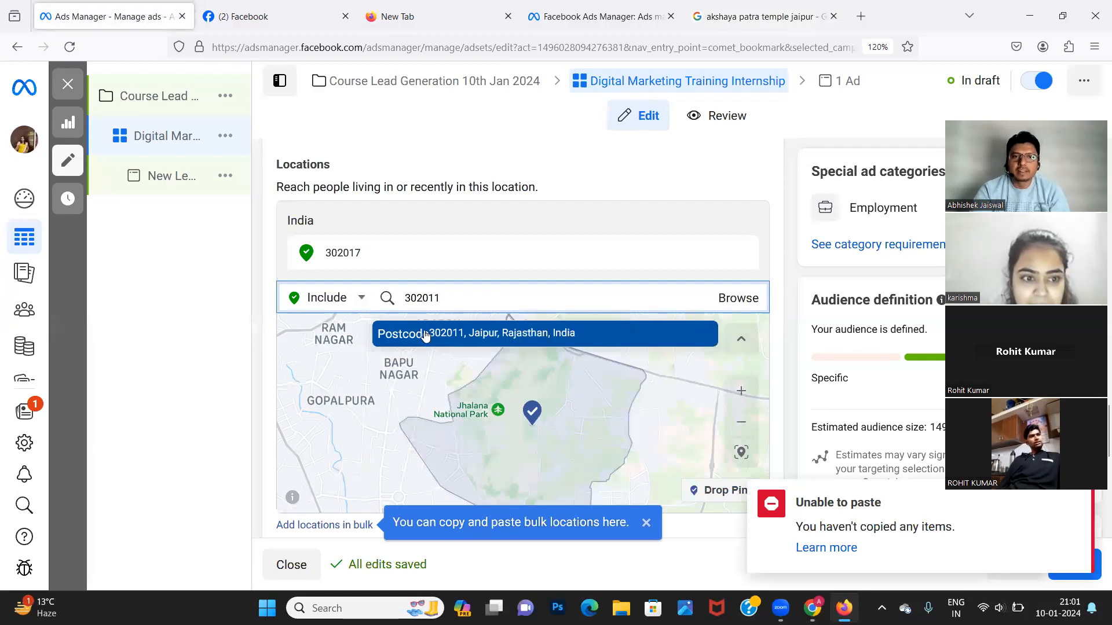
pyautogui.click(425, 334)
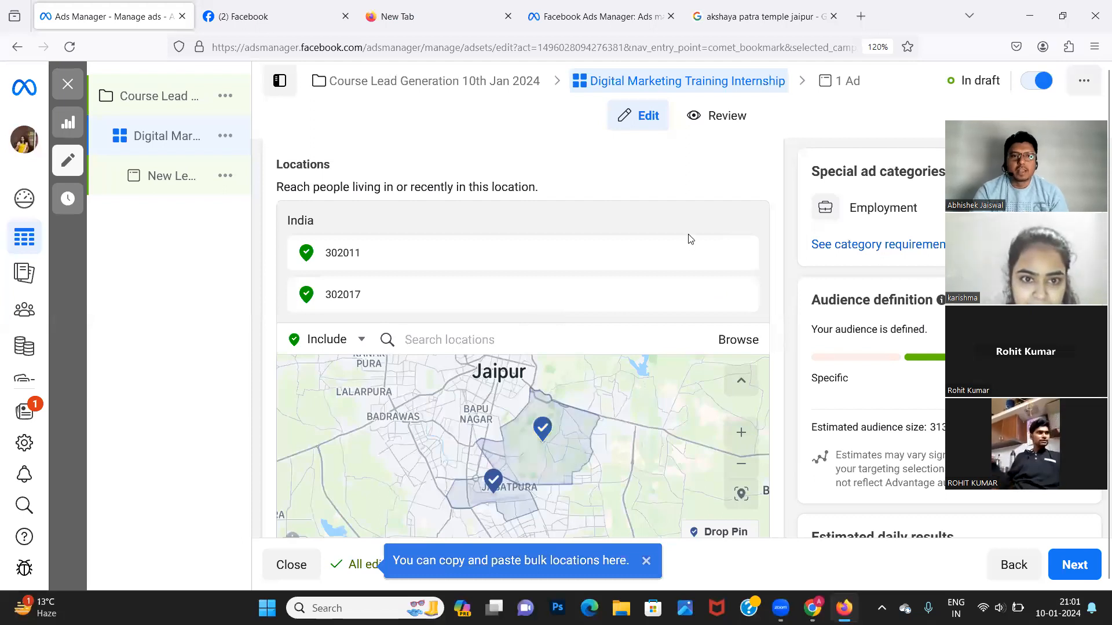
# Add the Jaipur postcode 302033 as a further target location.
pyautogui.click(421, 337)
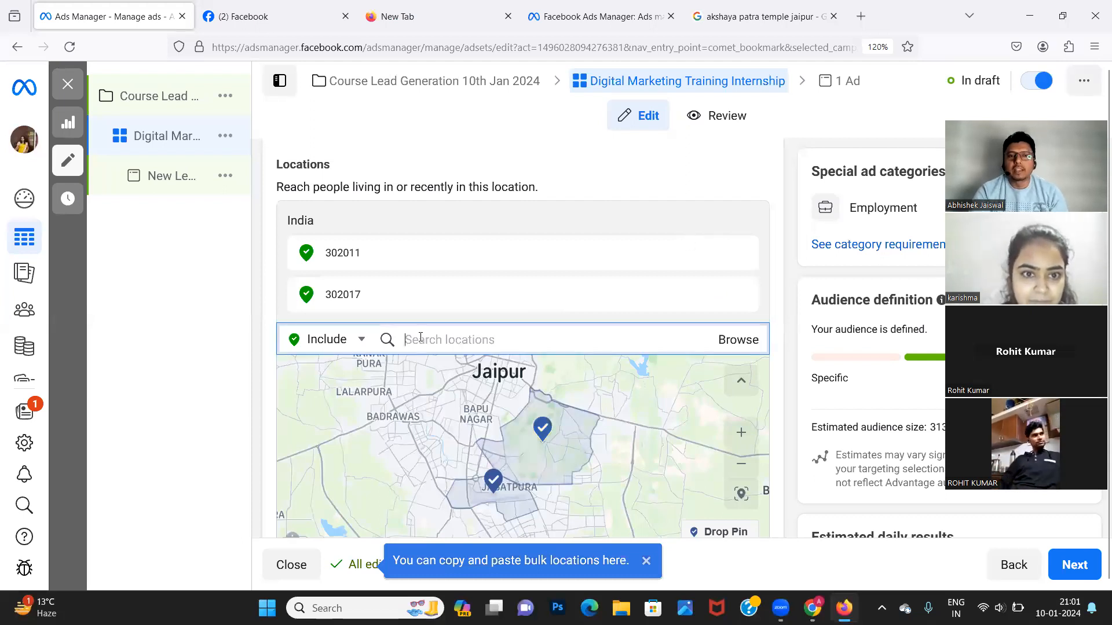
pyautogui.write('prat')
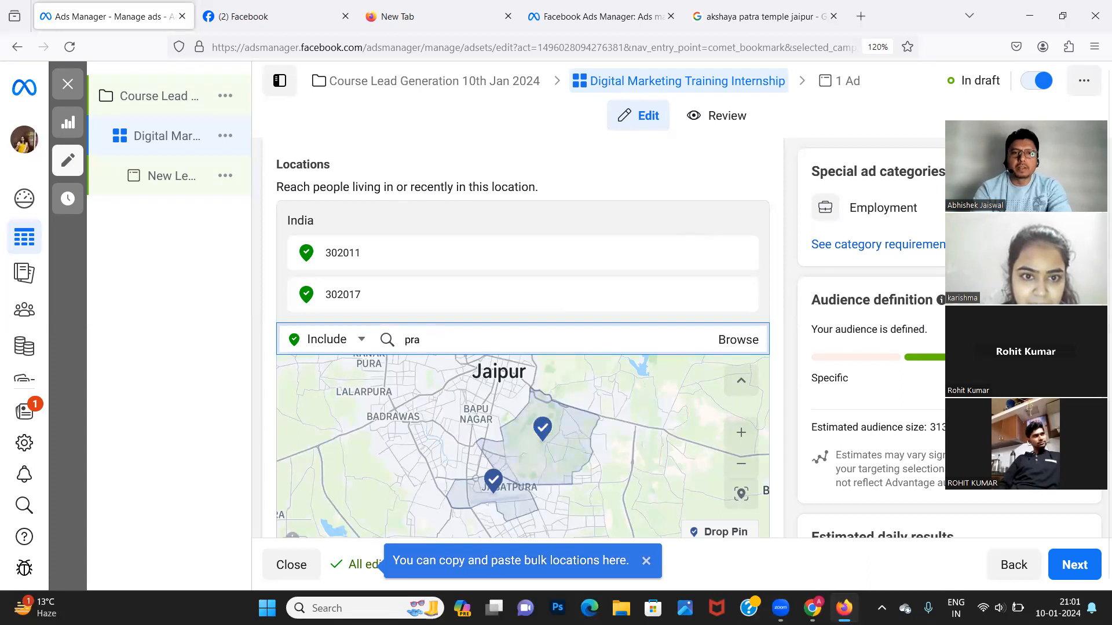
pyautogui.press('BackSpace')
pyautogui.press('BackSpace')
pyautogui.press('BackSpace')
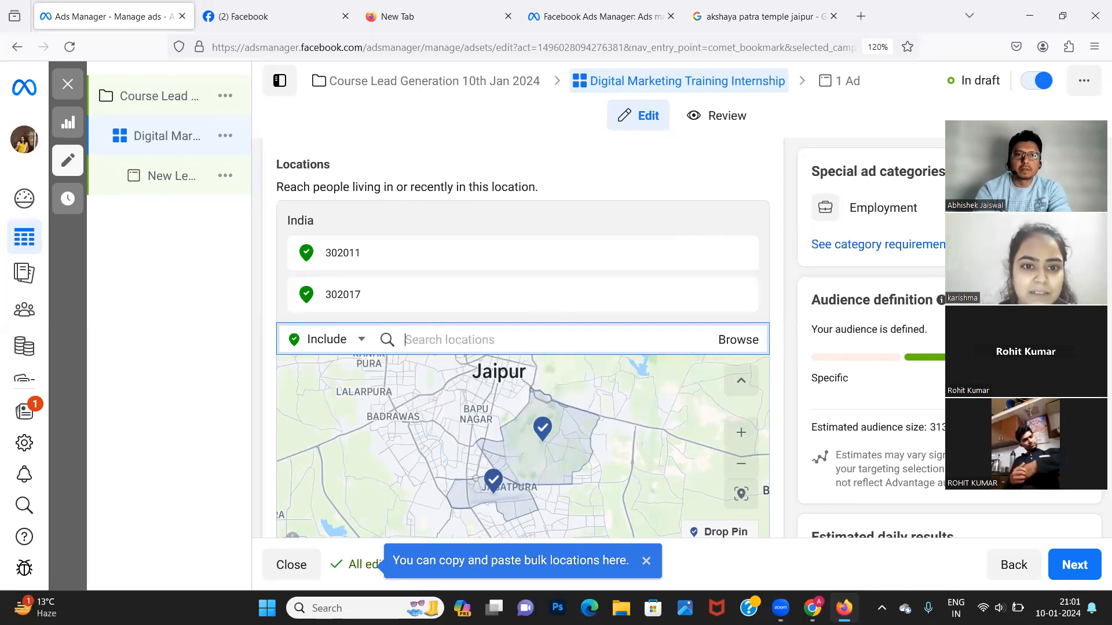
pyautogui.write('302033')
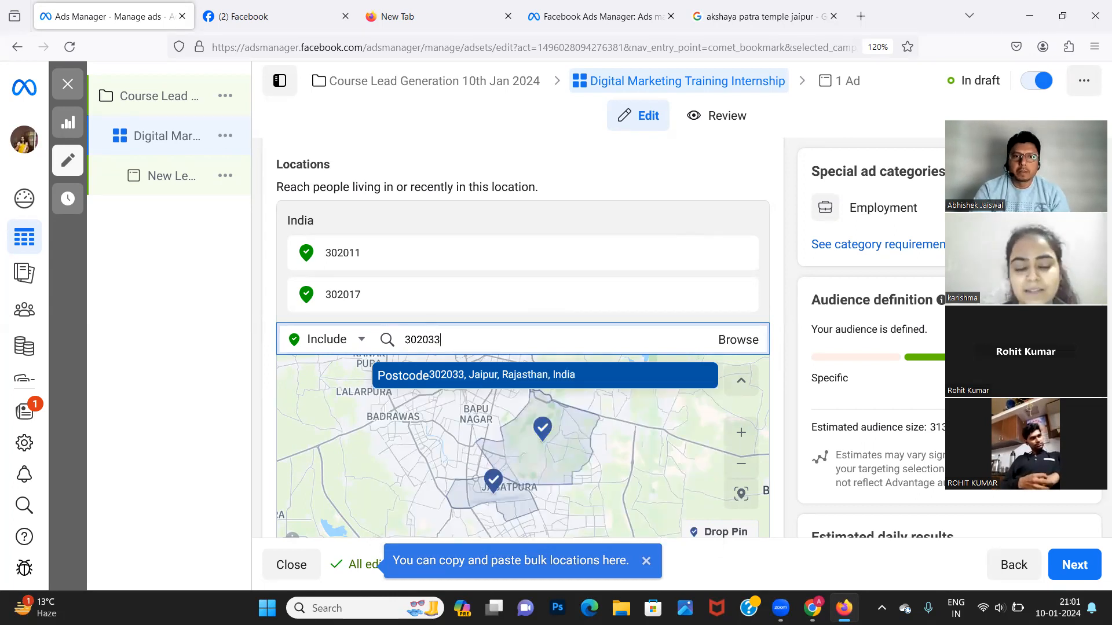
pyautogui.click(421, 377)
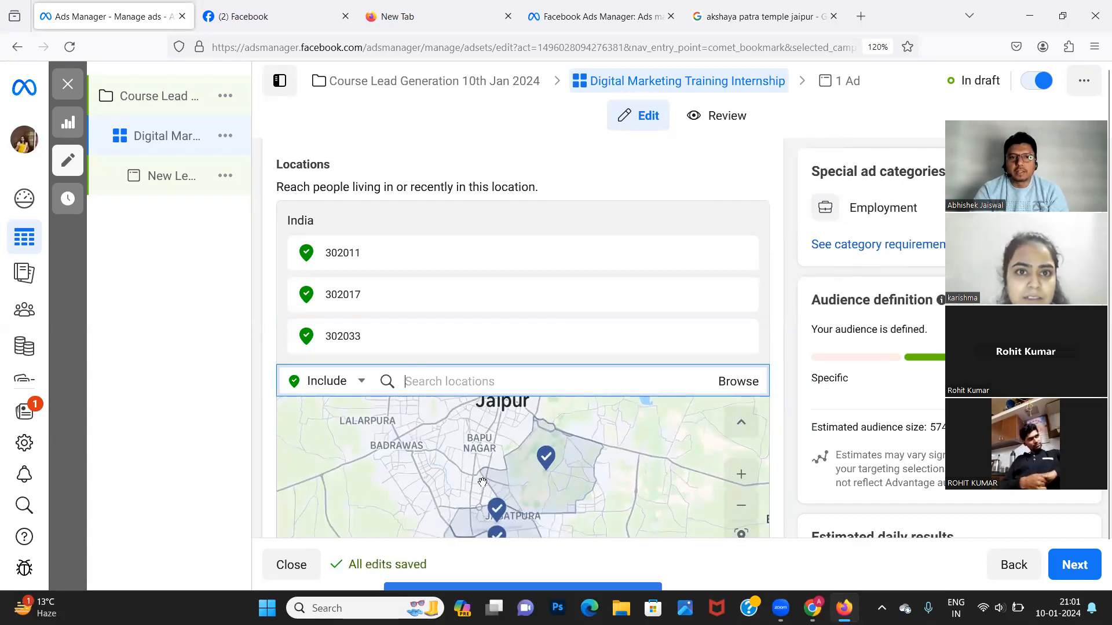
# Zoom the map, view the Google and Lead Ad Terms tabs, then return to Ads Manager.
pyautogui.scroll(-2, 483, 483)
pyautogui.scroll(5, 483, 482)
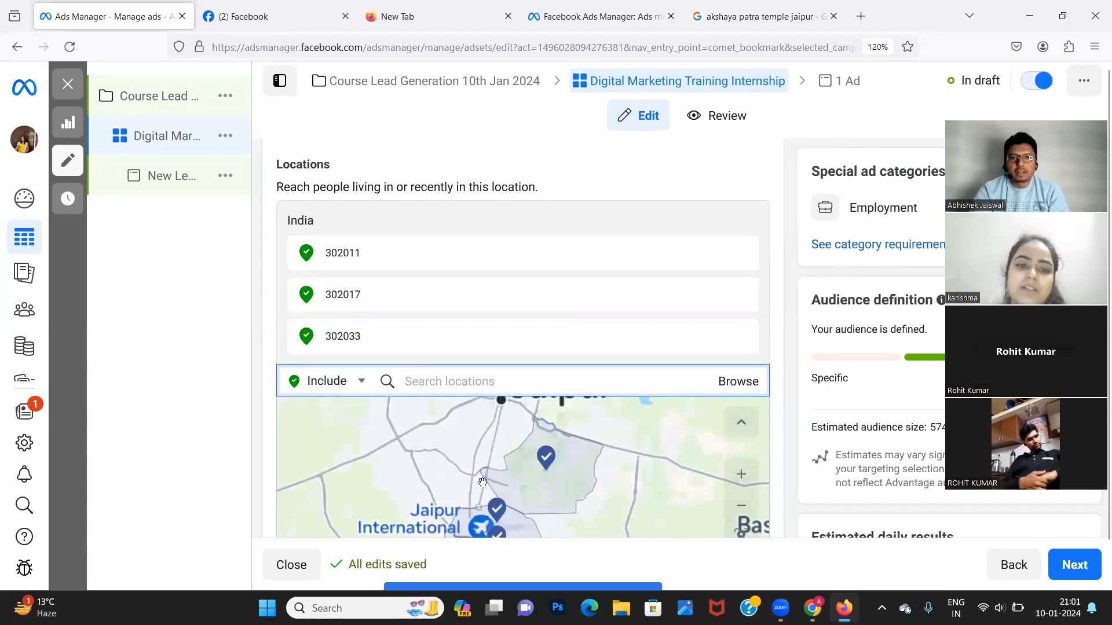
pyautogui.scroll(3, 486, 483)
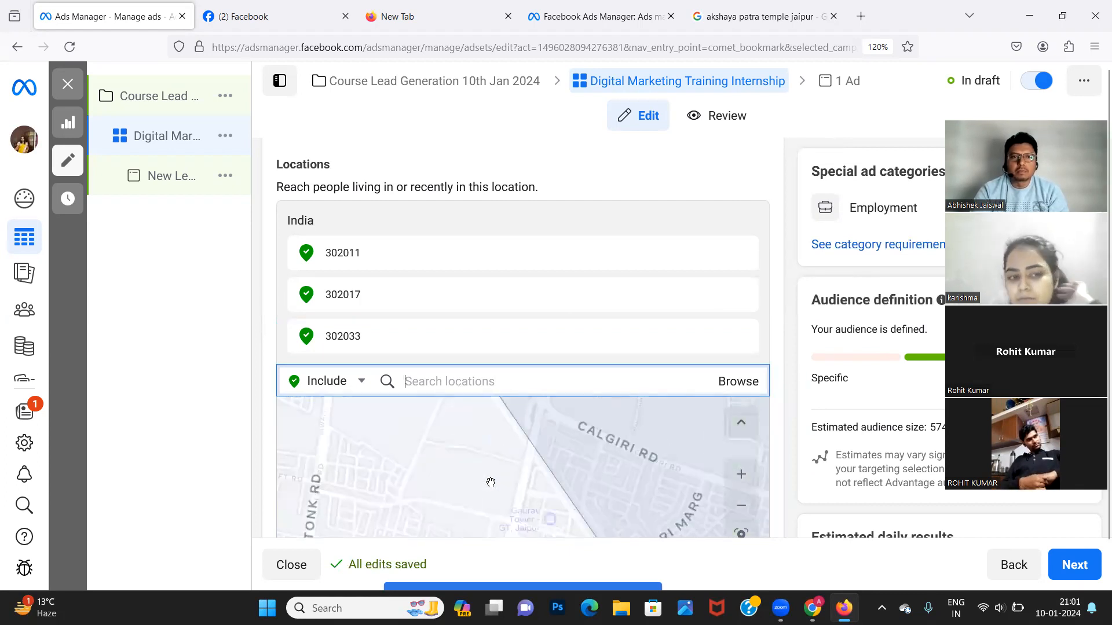
pyautogui.click(180, 371)
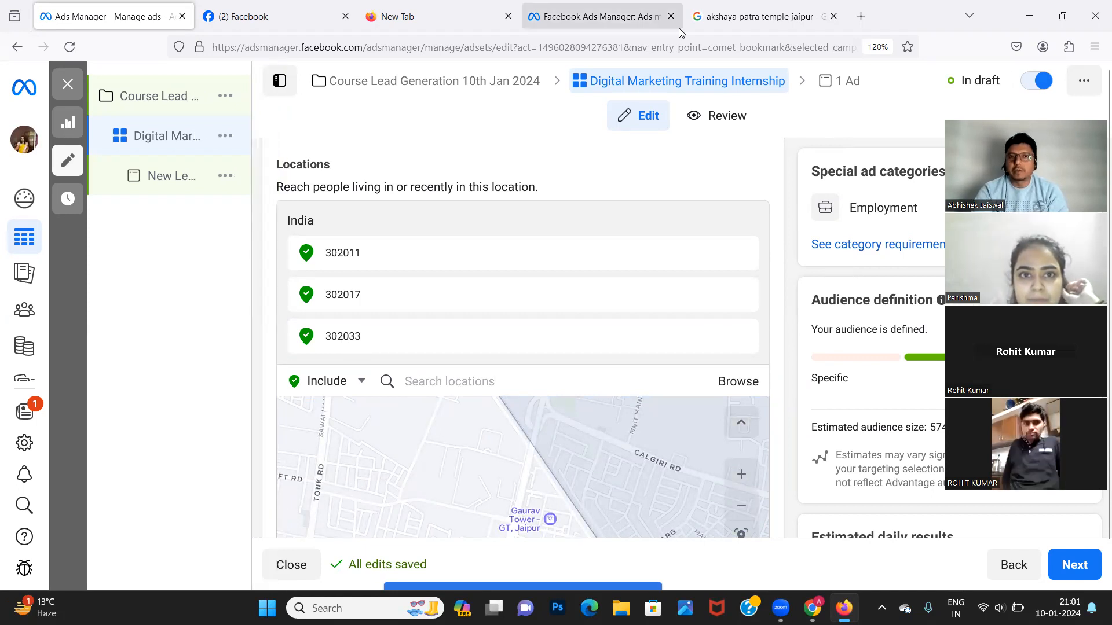
pyautogui.click(759, 16)
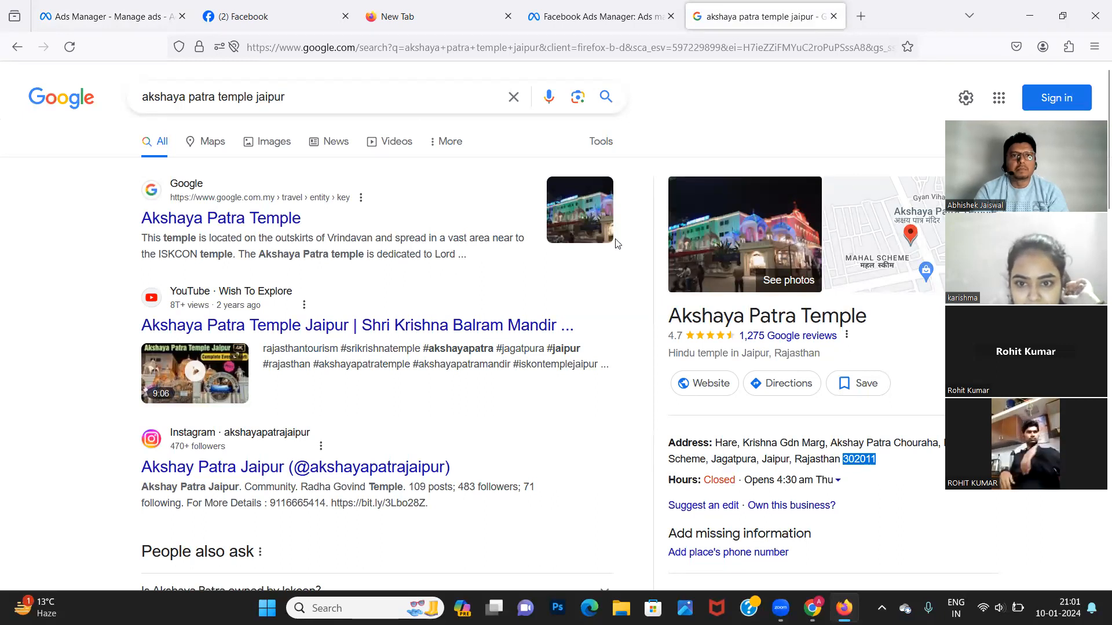
pyautogui.click(267, 24)
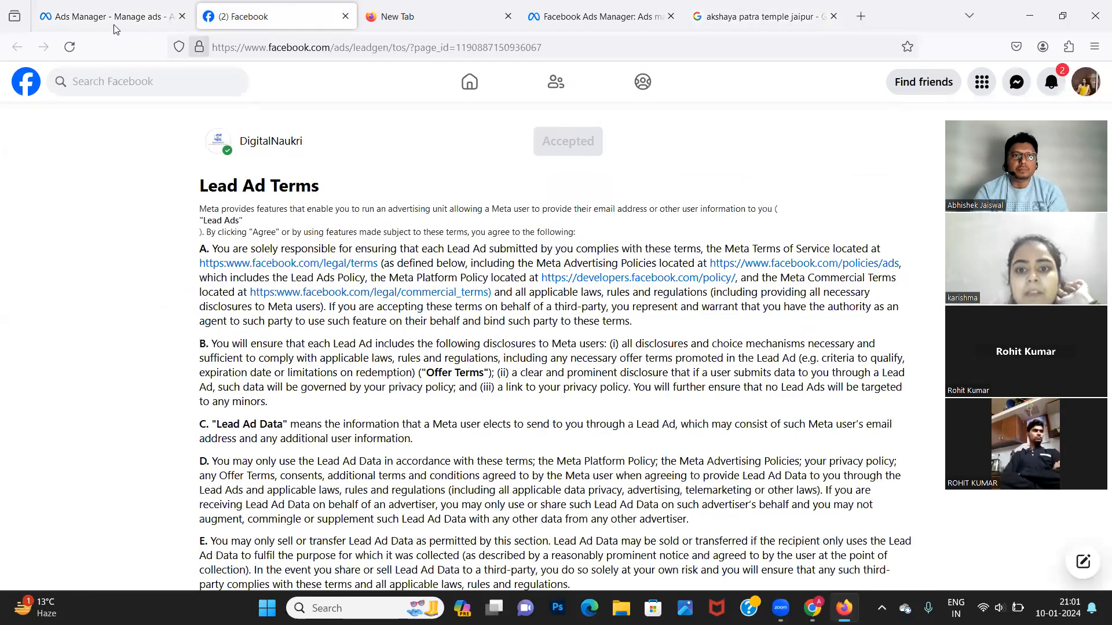
pyautogui.click(110, 16)
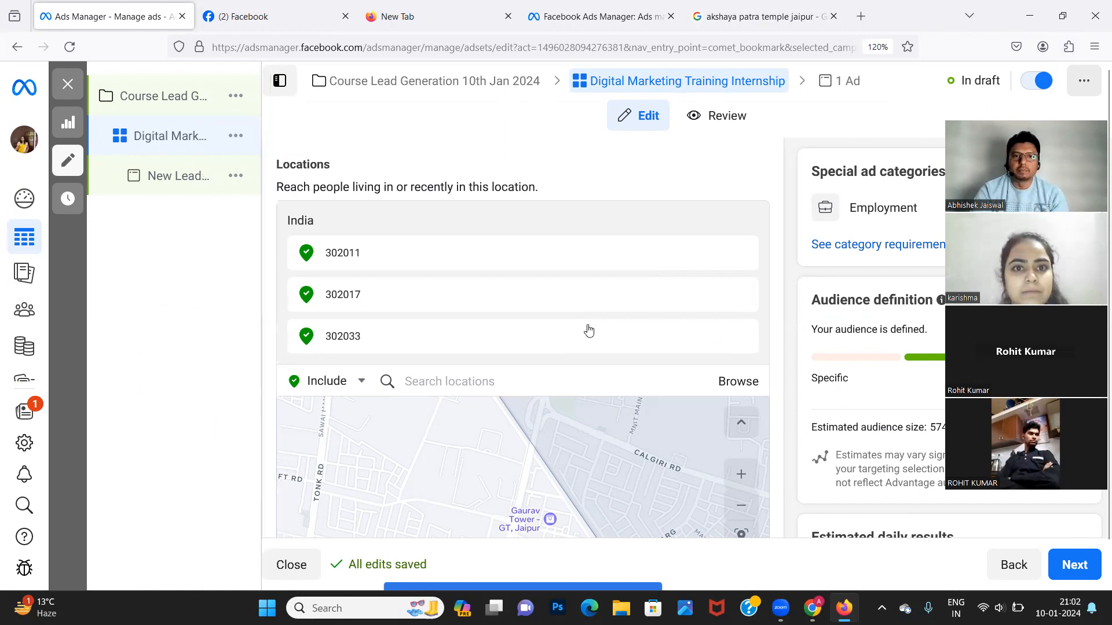
# Scroll to the Age setting and open the minimum age dropdown showing 18.
pyautogui.scroll(-5, 586, 321)
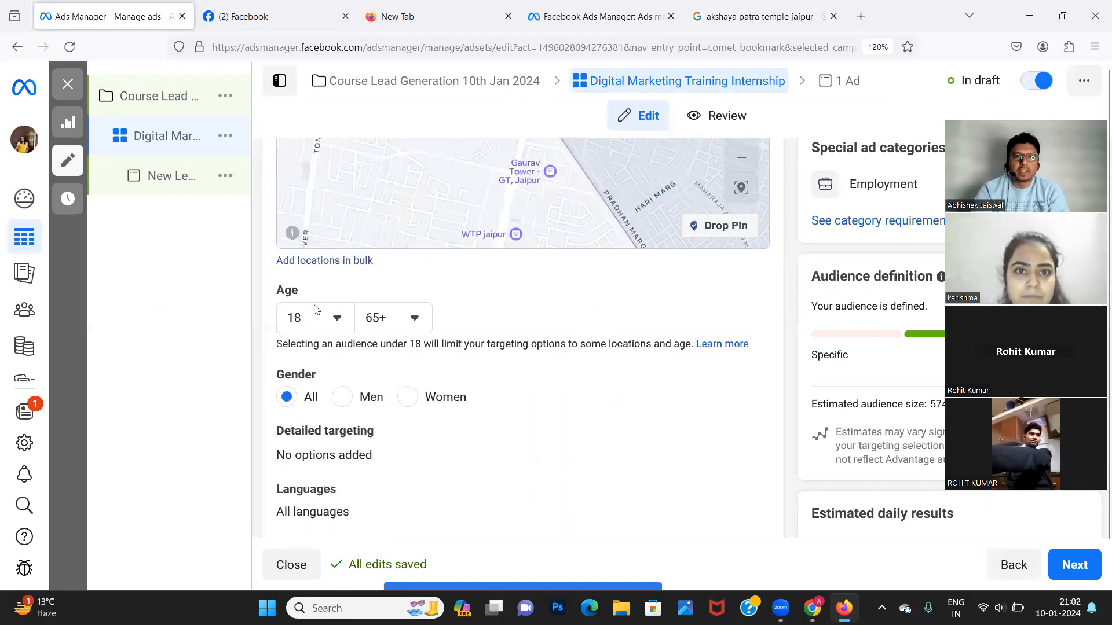
pyautogui.click(336, 323)
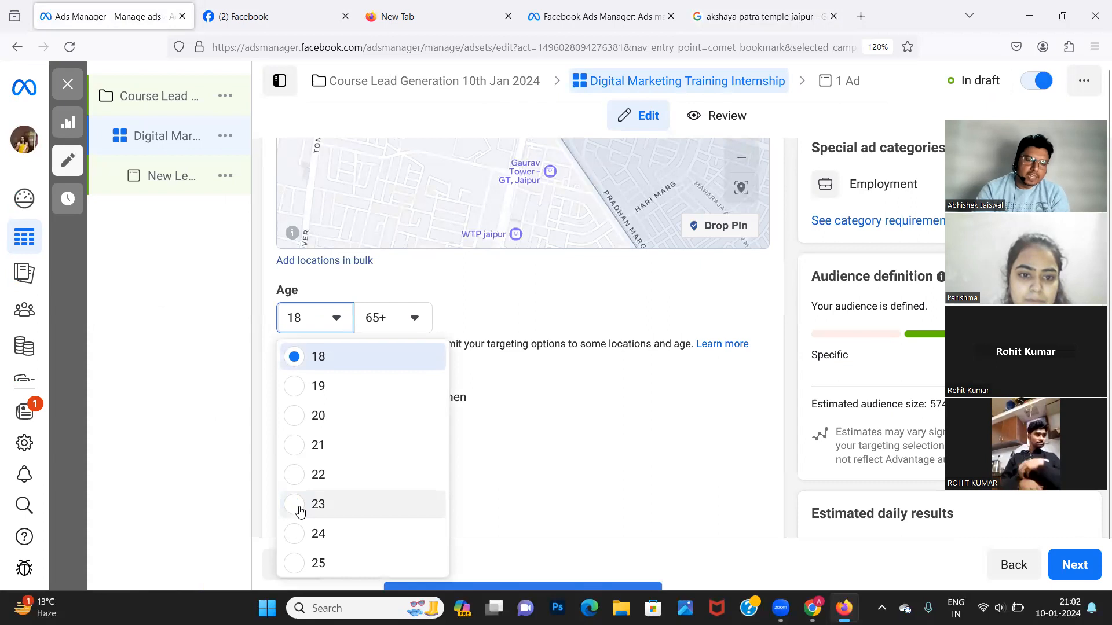
pyautogui.scroll(-1, 315, 525)
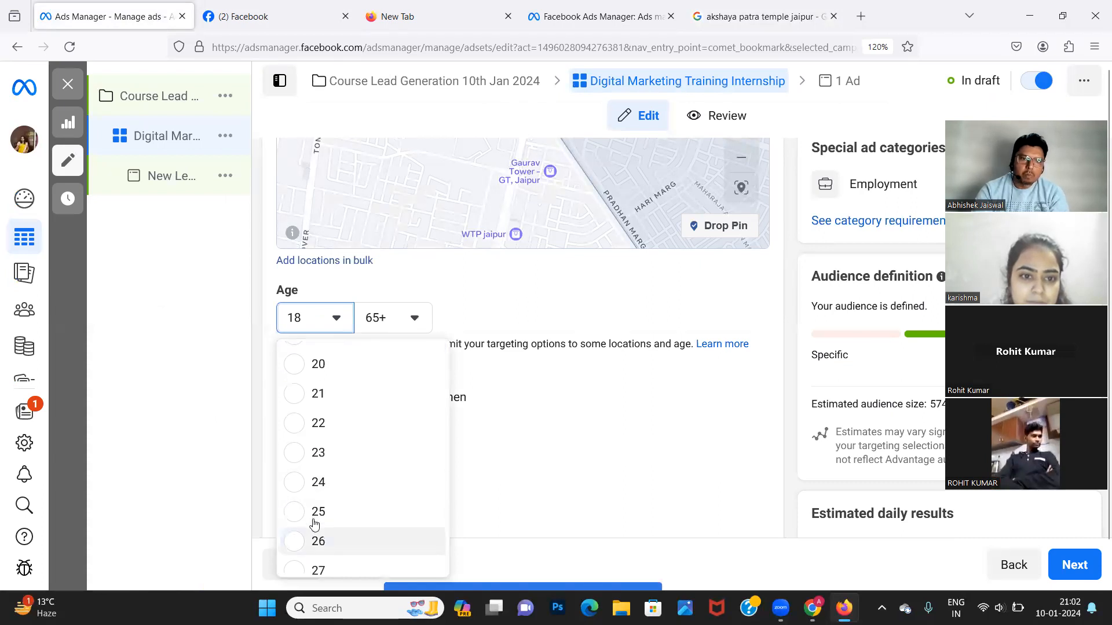
pyautogui.scroll(1, 338, 437)
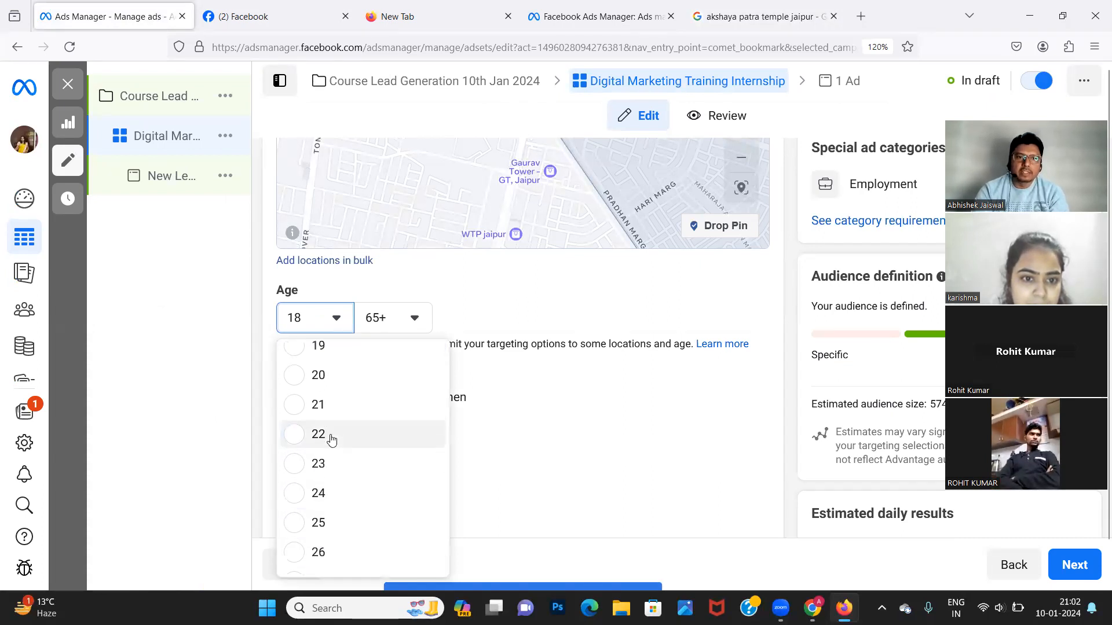
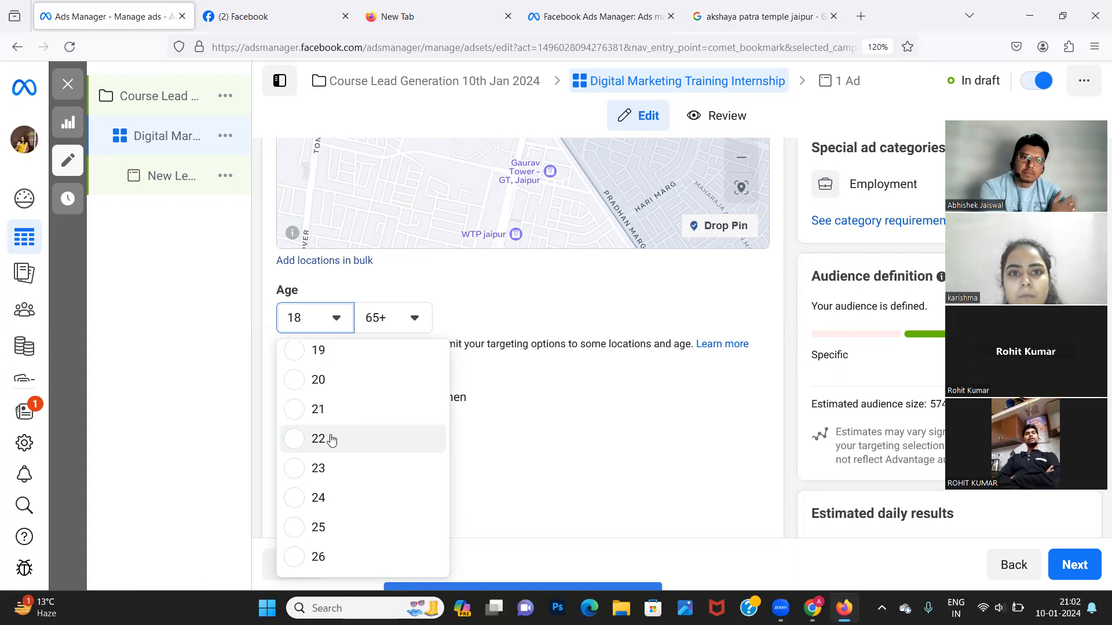
# Set the audience minimum age to 20 and maximum age to 40.
pyautogui.click(295, 389)
pyautogui.click(384, 323)
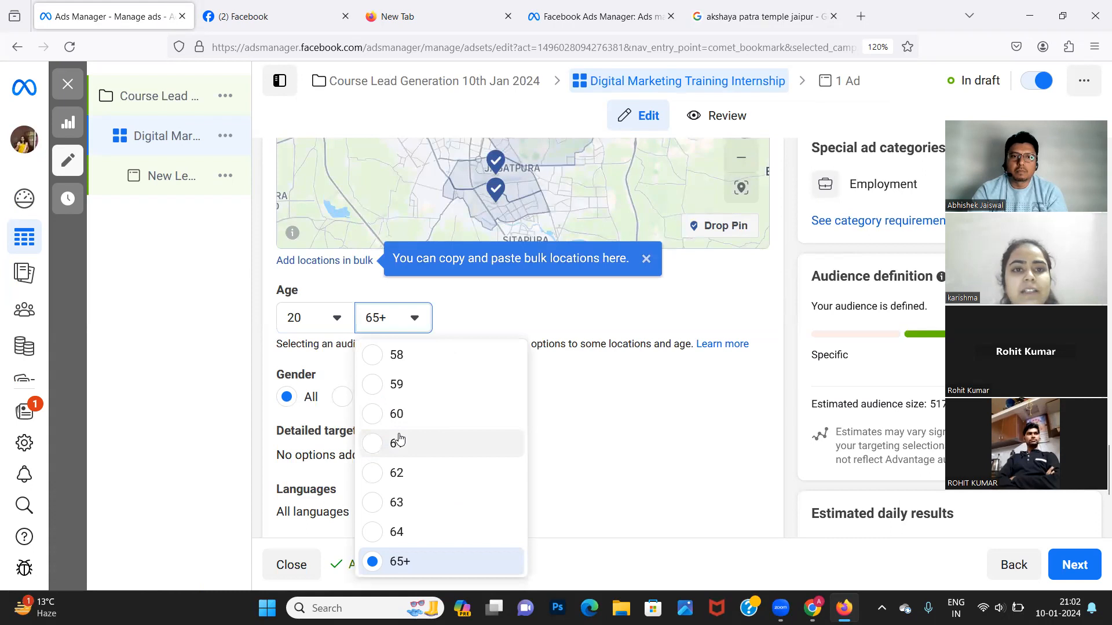
pyautogui.scroll(5, 399, 440)
pyautogui.scroll(4, 405, 373)
pyautogui.scroll(4, 406, 372)
pyautogui.scroll(3, 405, 372)
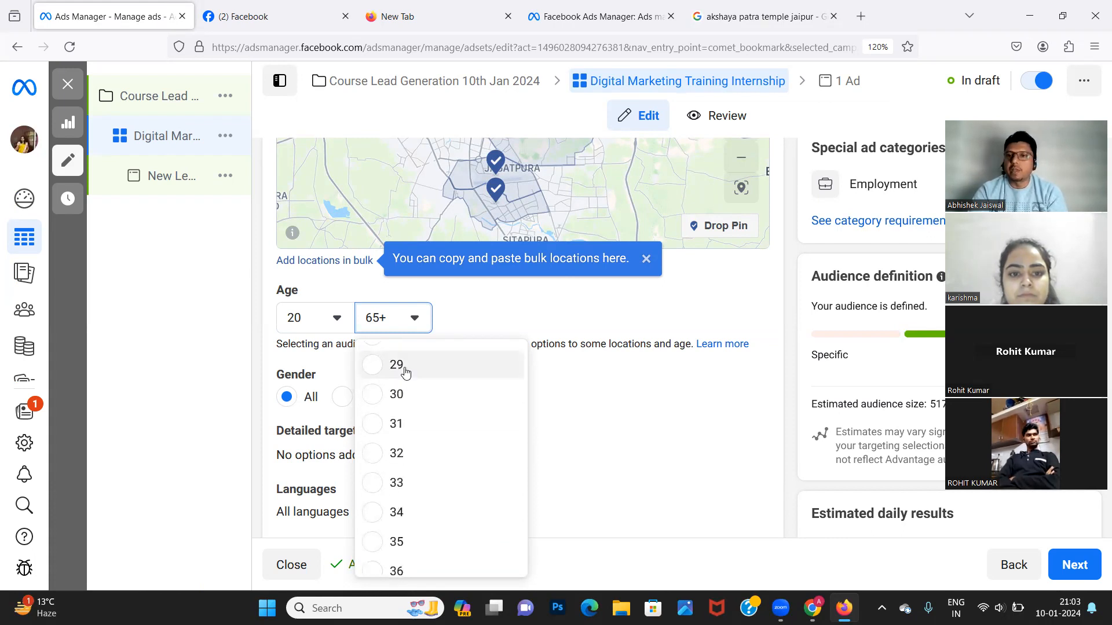
pyautogui.scroll(-1, 392, 440)
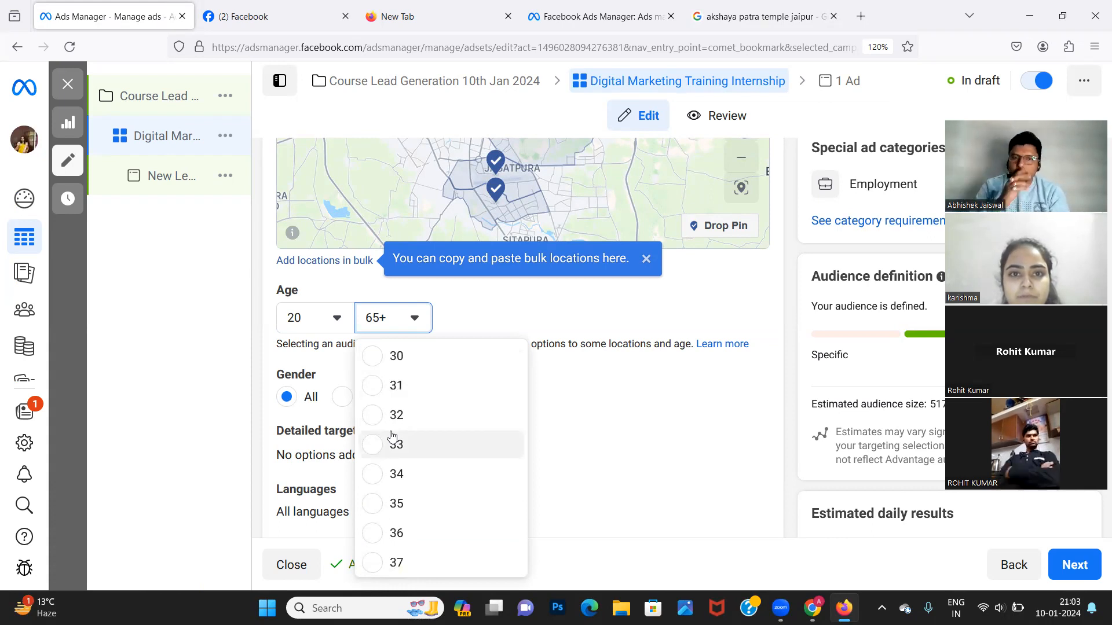
pyautogui.scroll(2, 417, 417)
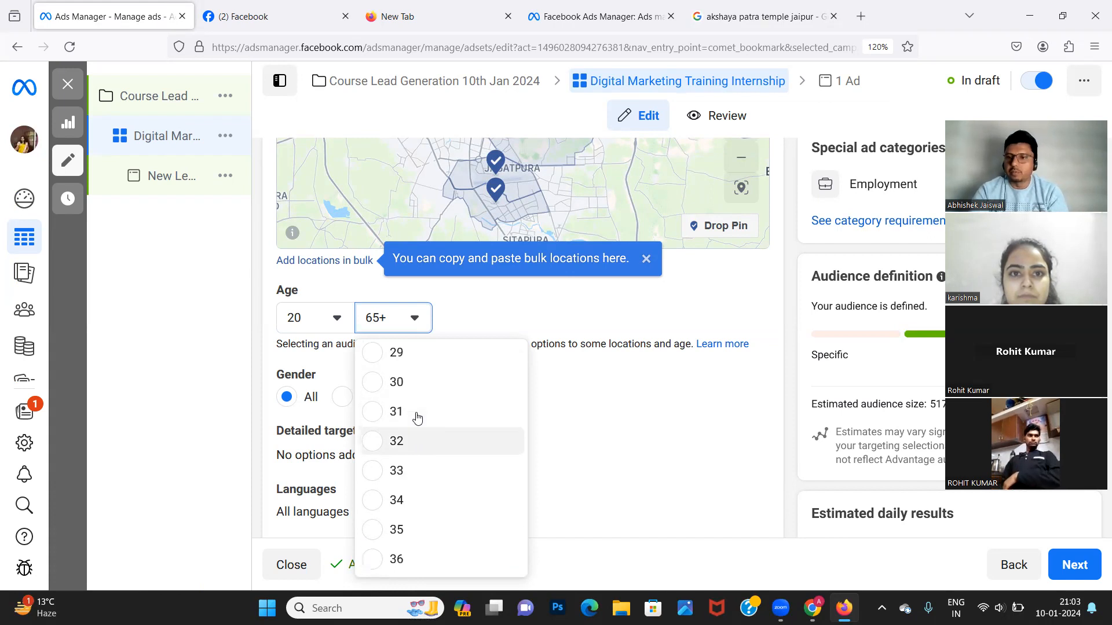
pyautogui.scroll(7, 417, 417)
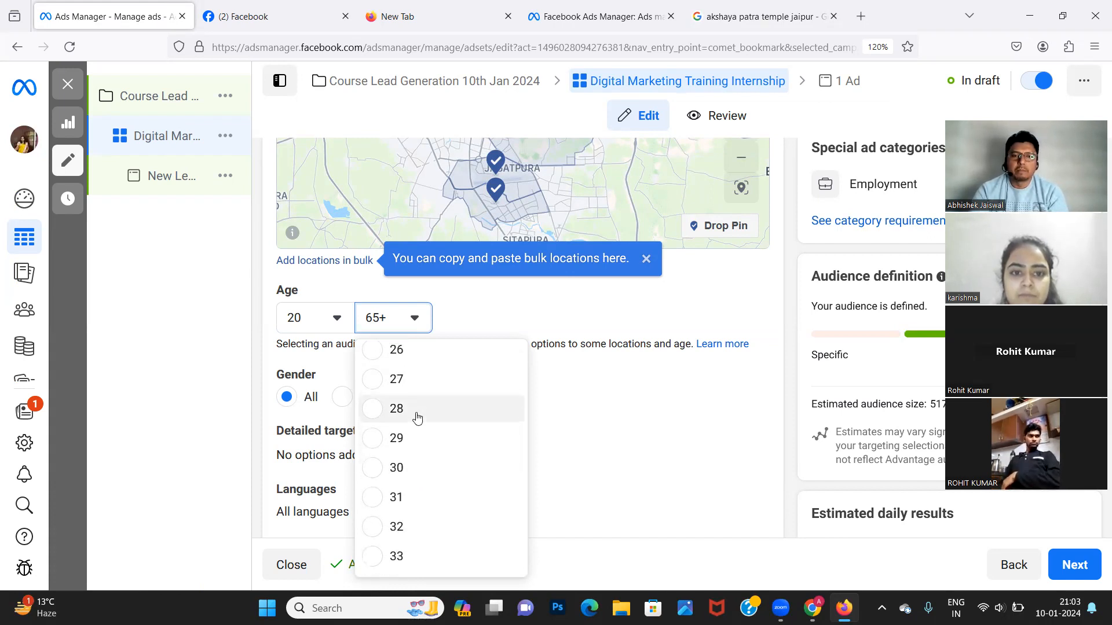
pyautogui.scroll(-5, 417, 418)
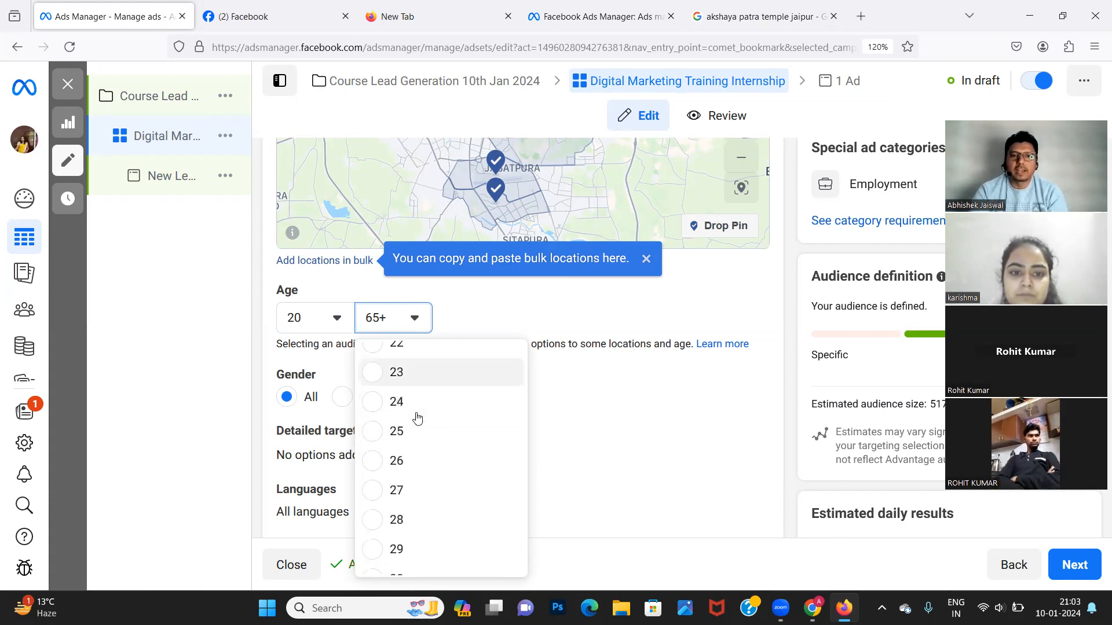
pyautogui.scroll(-2, 417, 418)
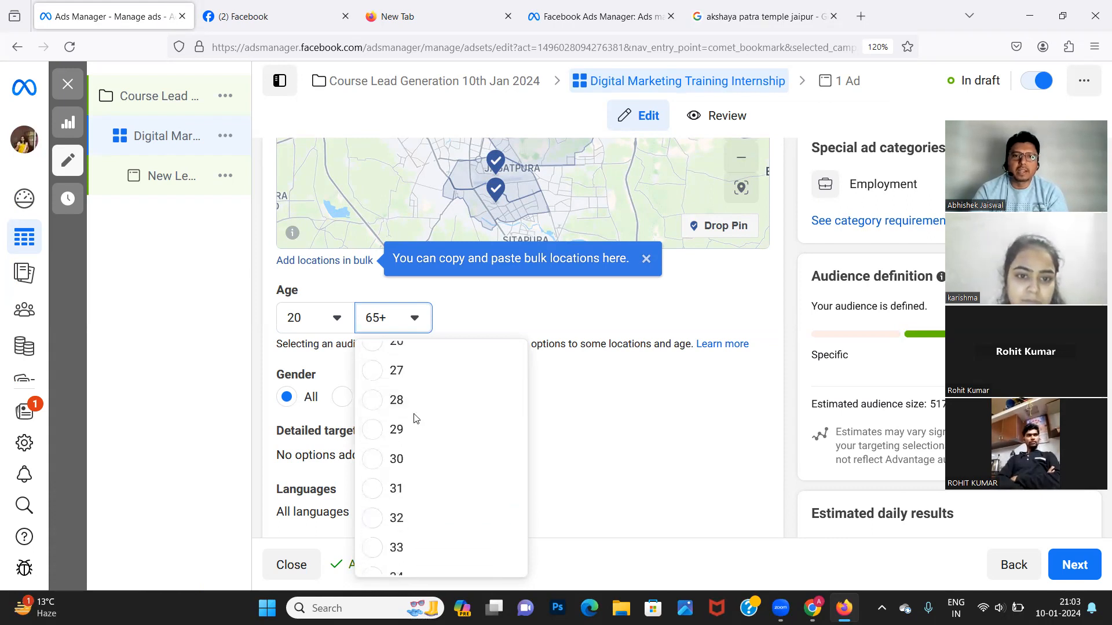
pyautogui.scroll(-4, 415, 419)
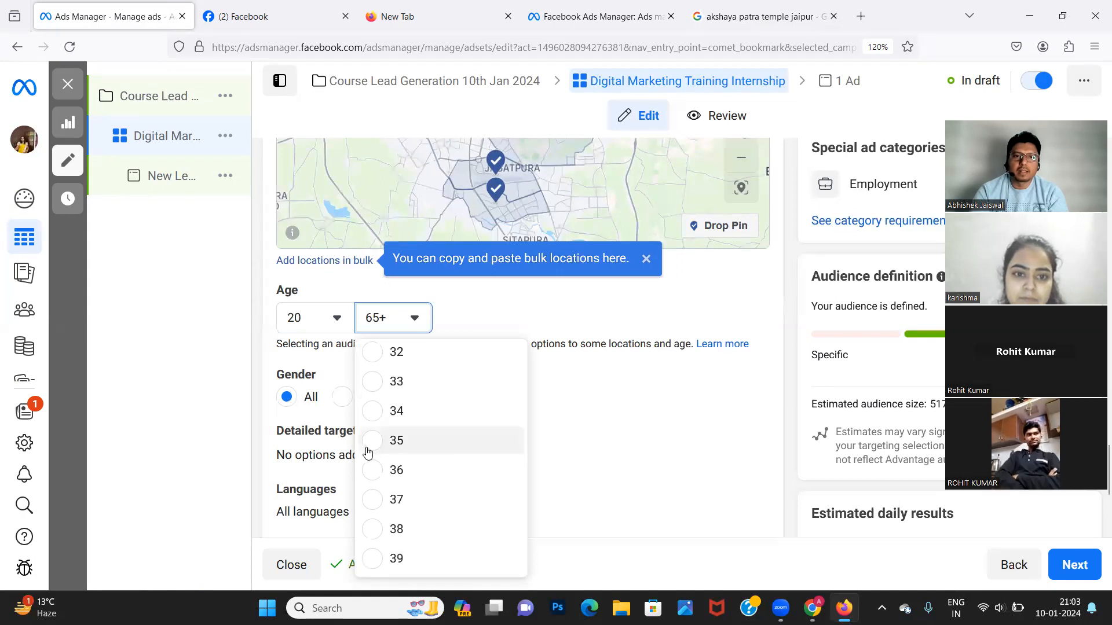
pyautogui.scroll(-1, 405, 468)
pyautogui.scroll(-1, 405, 469)
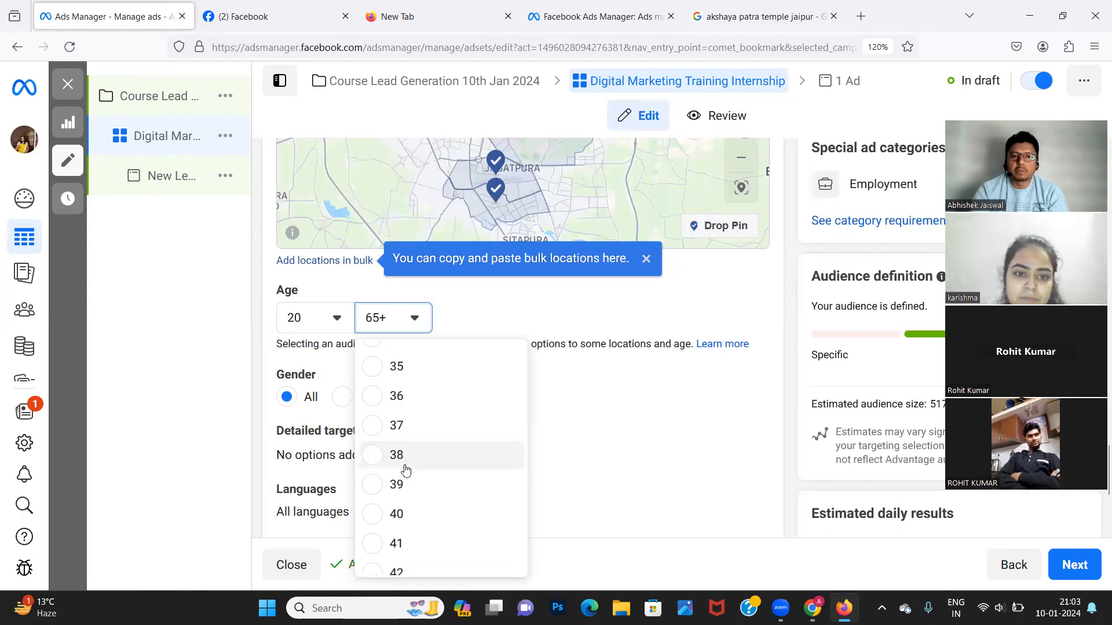
pyautogui.scroll(-1, 405, 469)
pyautogui.scroll(1, 406, 469)
pyautogui.scroll(-1, 406, 468)
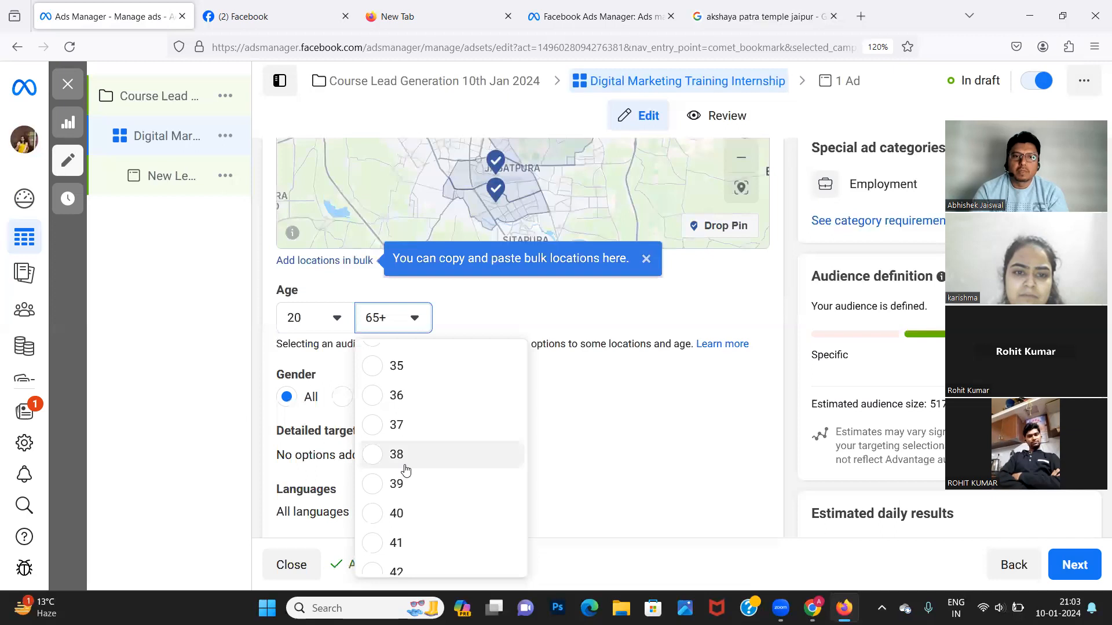
pyautogui.click(372, 521)
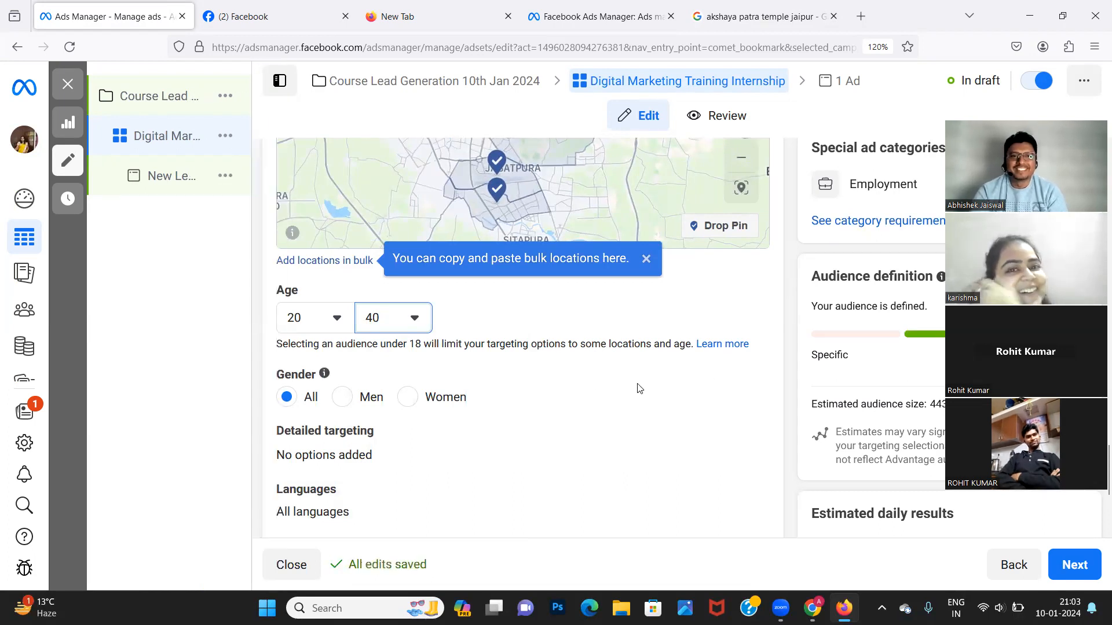
pyautogui.scroll(5, 593, 415)
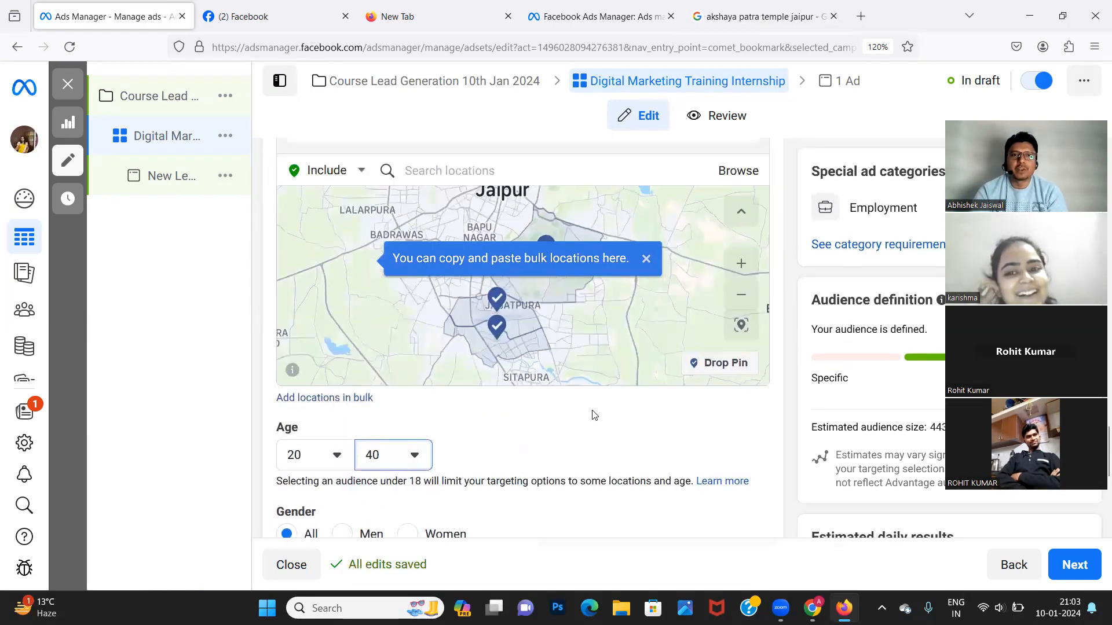
pyautogui.scroll(-2, 593, 415)
pyautogui.scroll(-4, 593, 415)
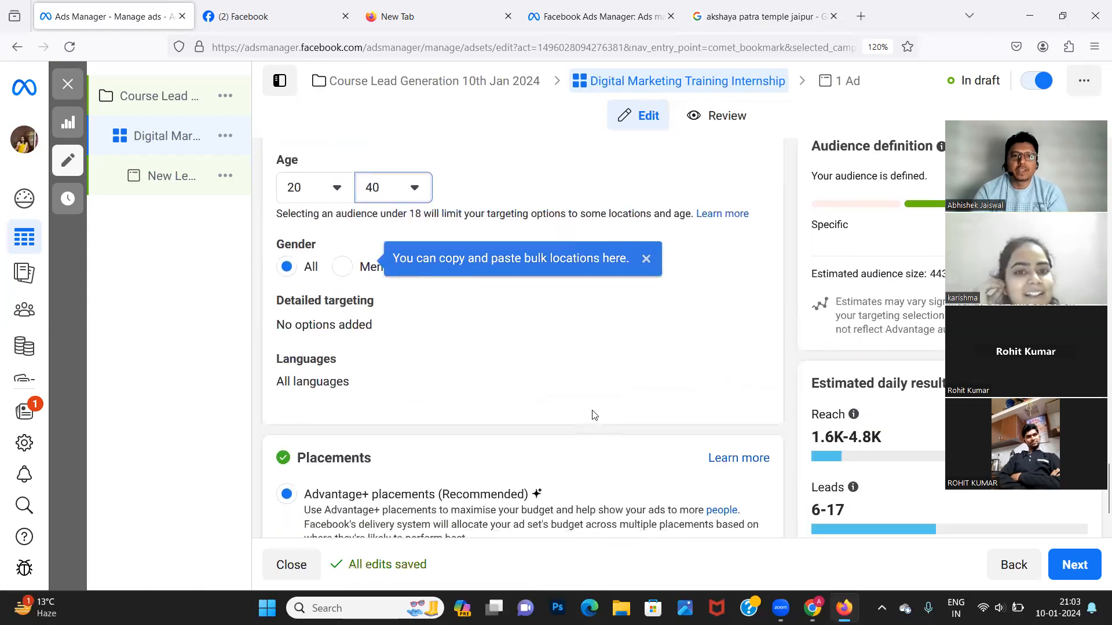
pyautogui.scroll(-1, 593, 415)
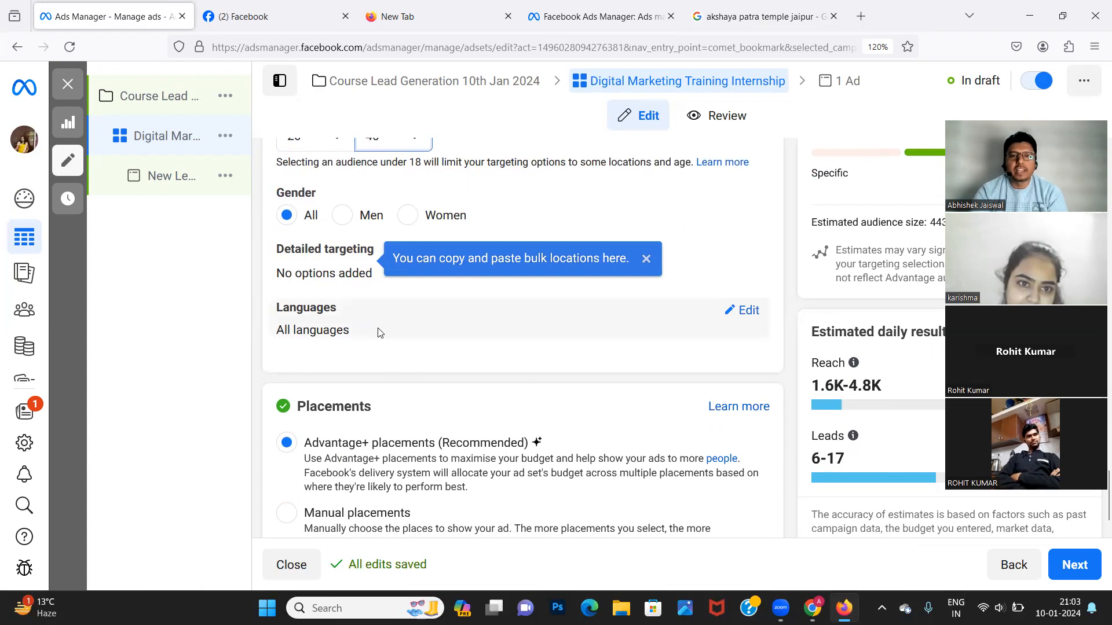
pyautogui.scroll(-2, 527, 460)
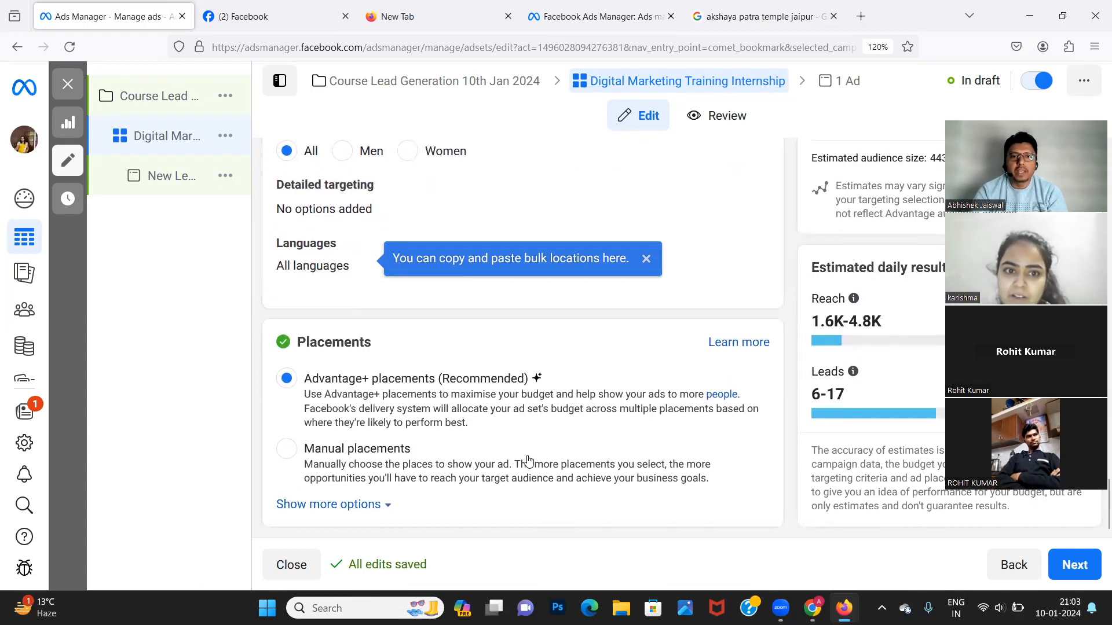
pyautogui.scroll(9, 536, 385)
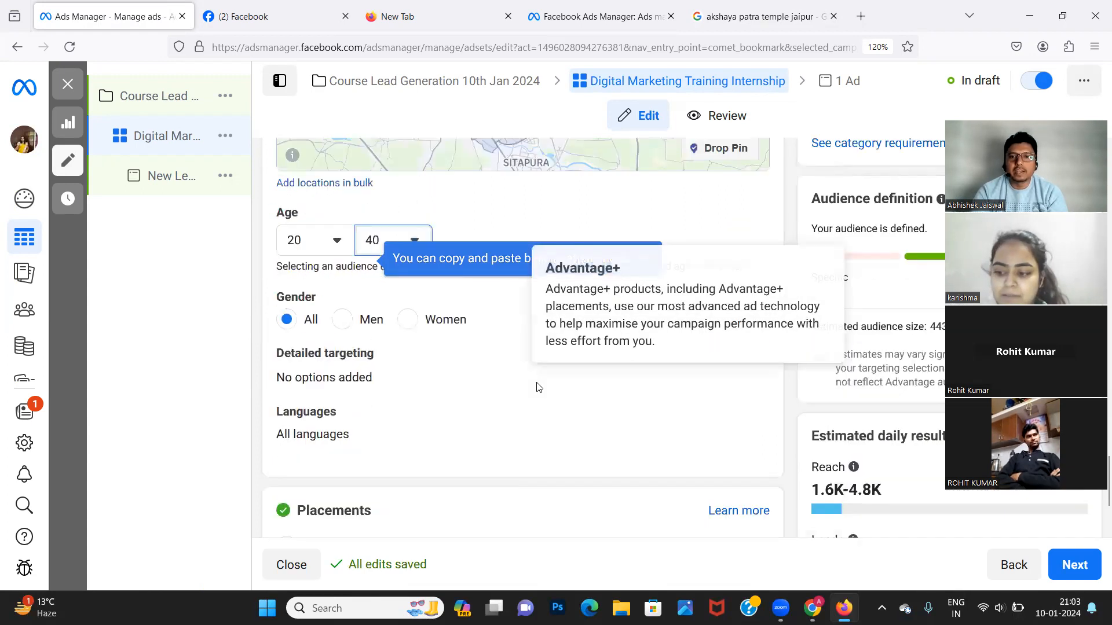
pyautogui.scroll(6, 536, 383)
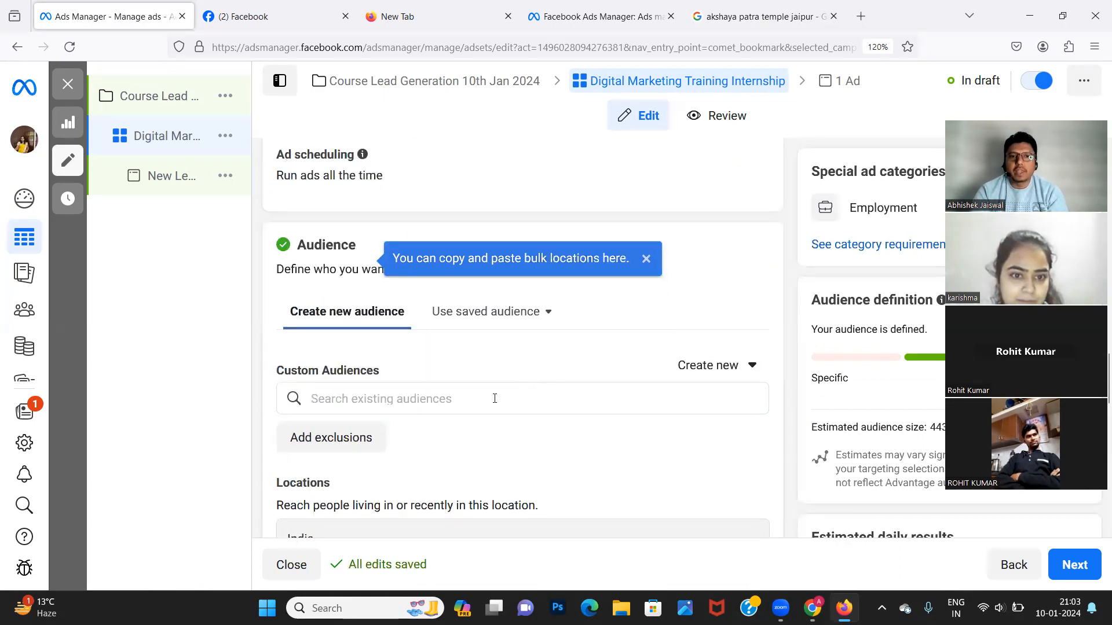
pyautogui.click(494, 398)
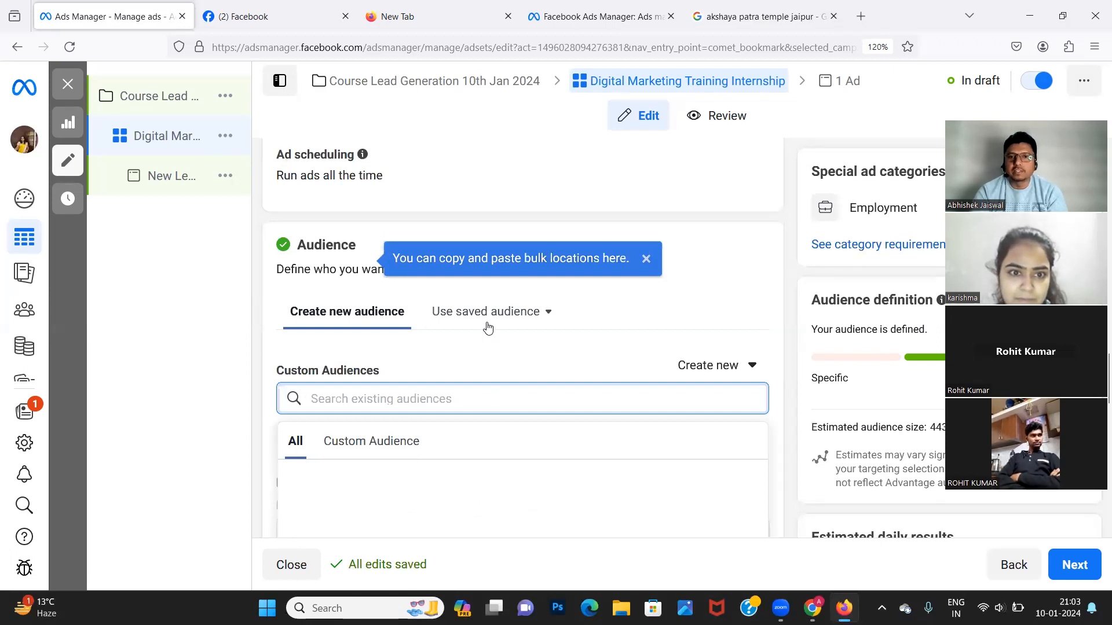
pyautogui.click(196, 454)
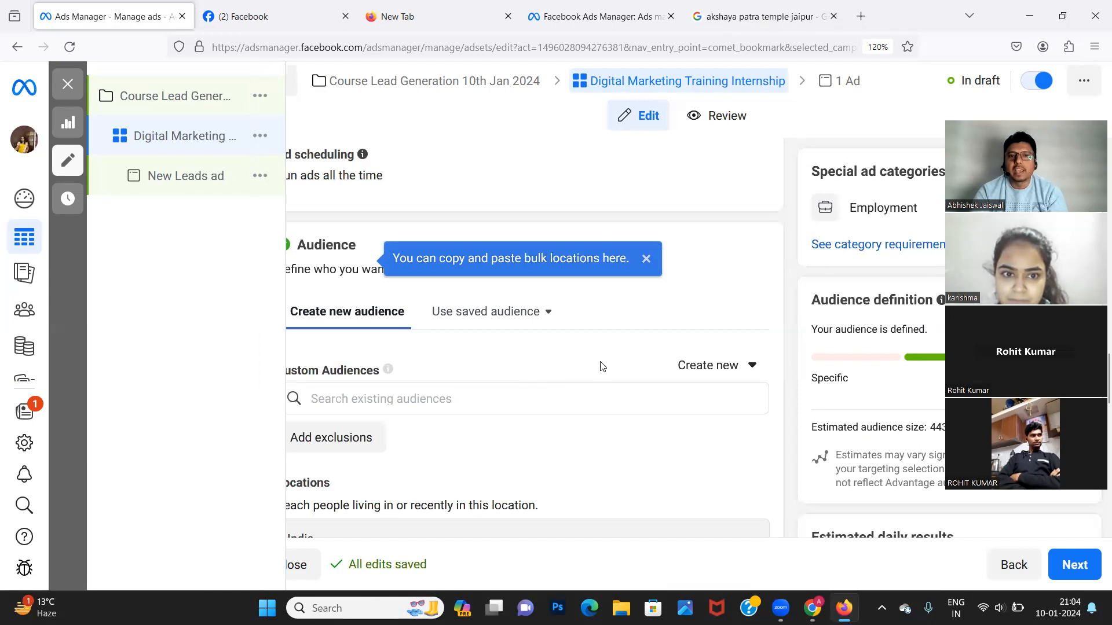
pyautogui.scroll(-3, 563, 451)
pyautogui.scroll(-1, 564, 451)
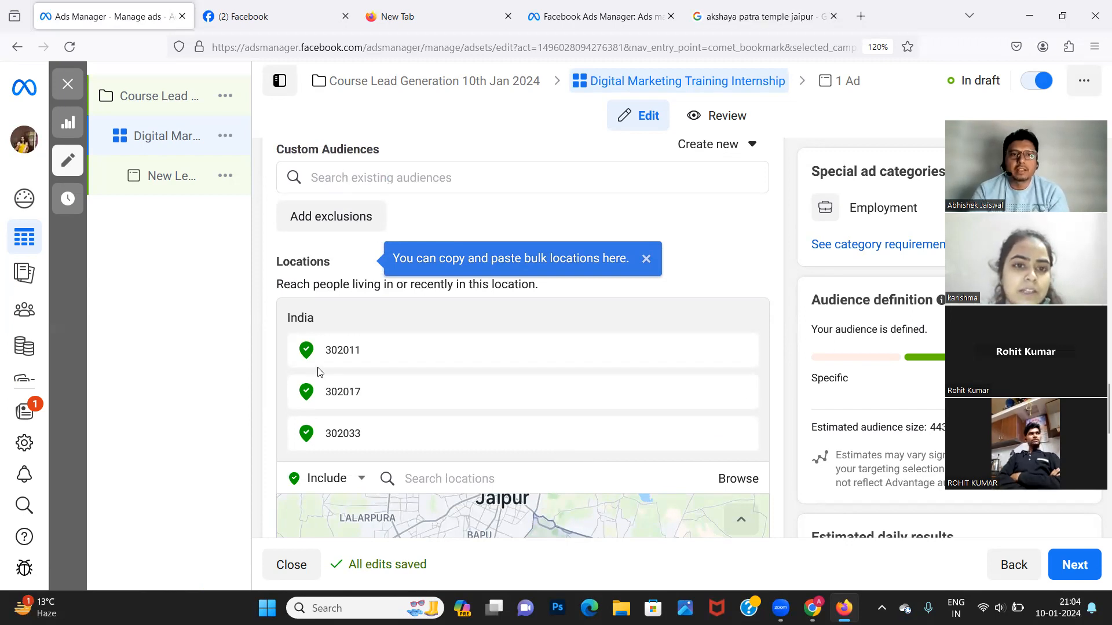
pyautogui.moveTo(198, 372)
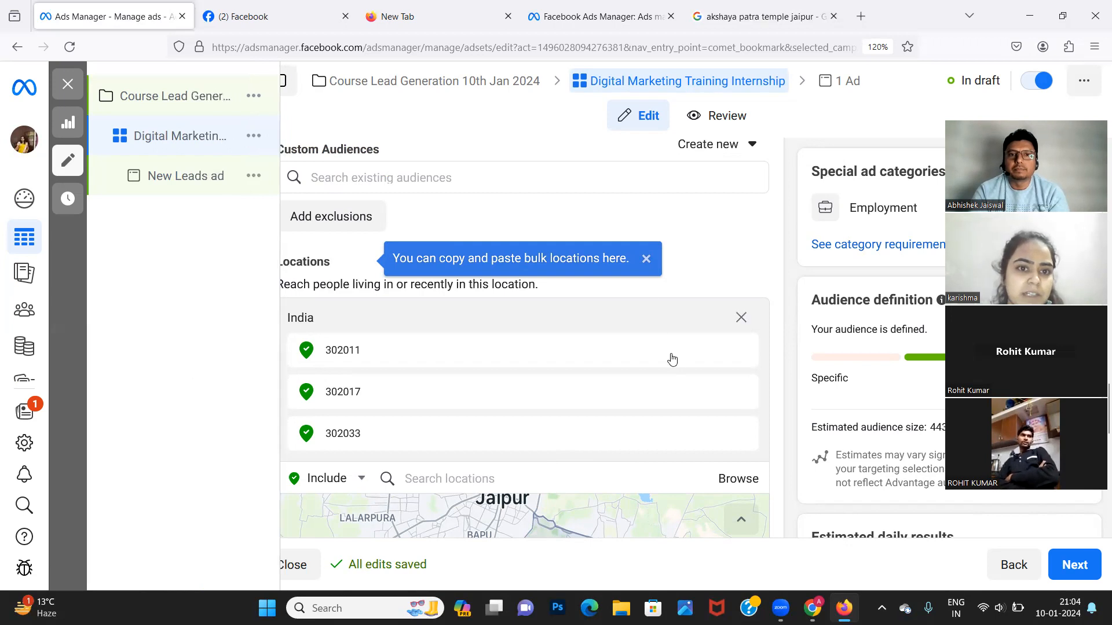
pyautogui.scroll(-5, 649, 263)
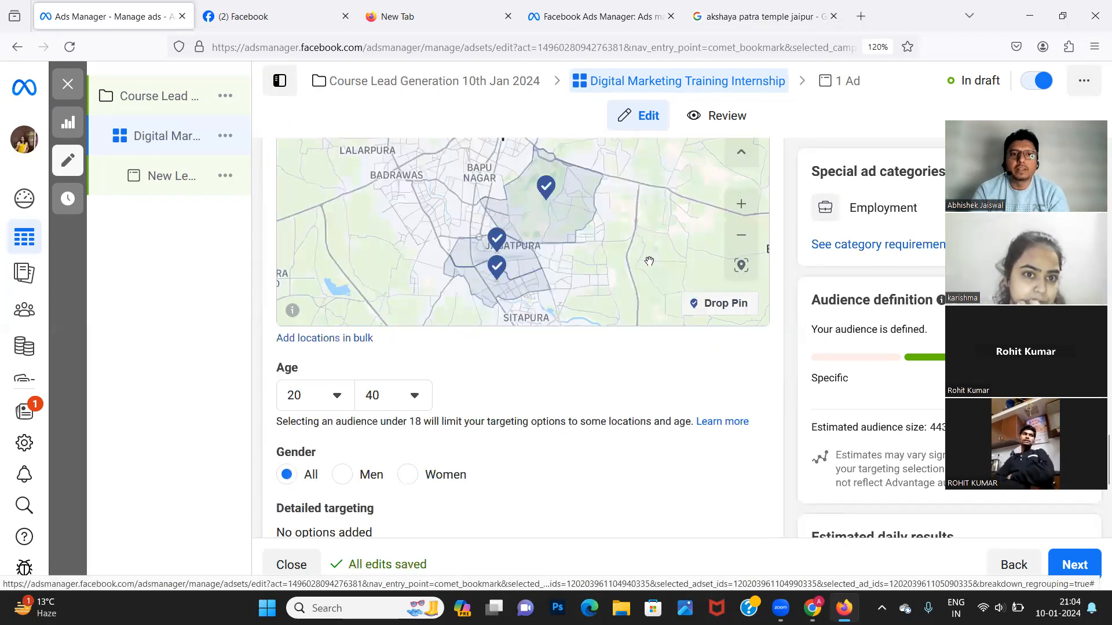
pyautogui.scroll(5, 649, 262)
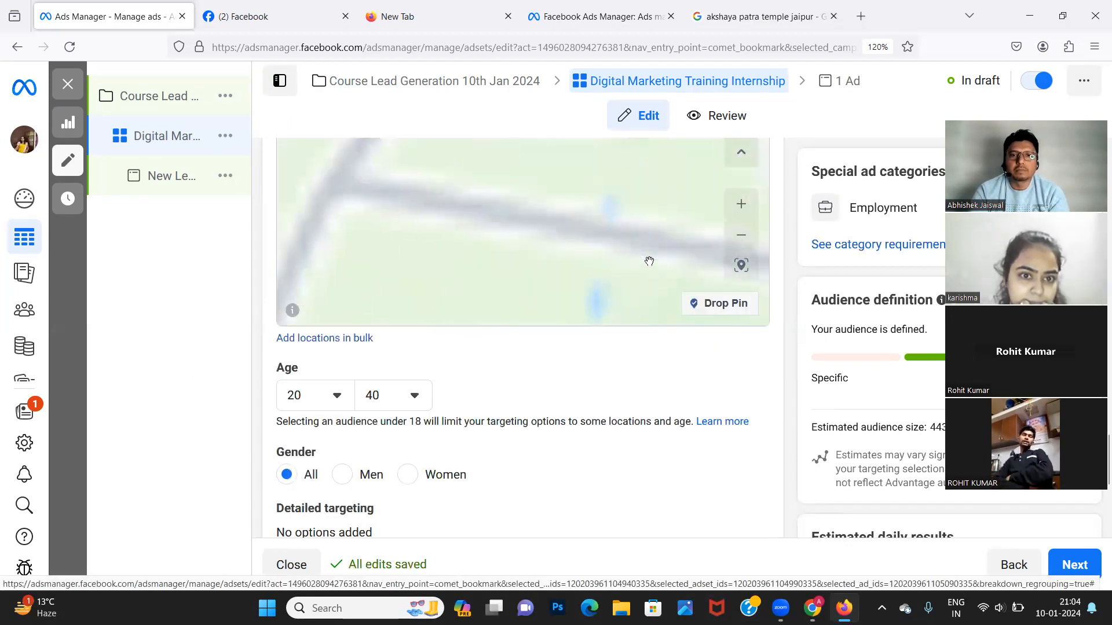
pyautogui.moveTo(181, 353)
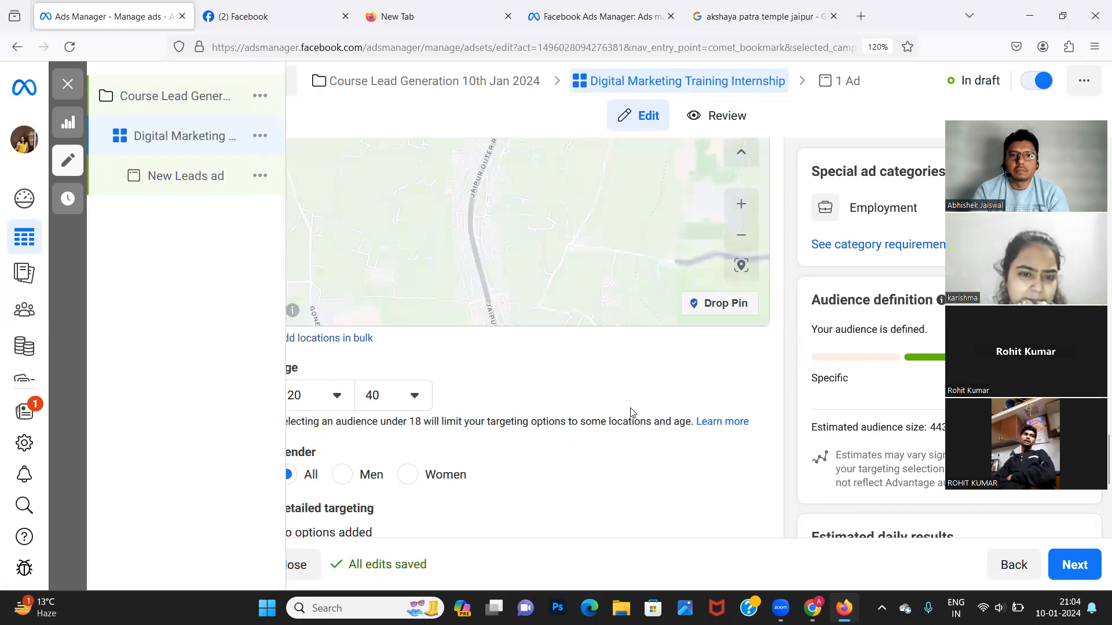
pyautogui.scroll(2, 628, 402)
pyautogui.scroll(4, 628, 399)
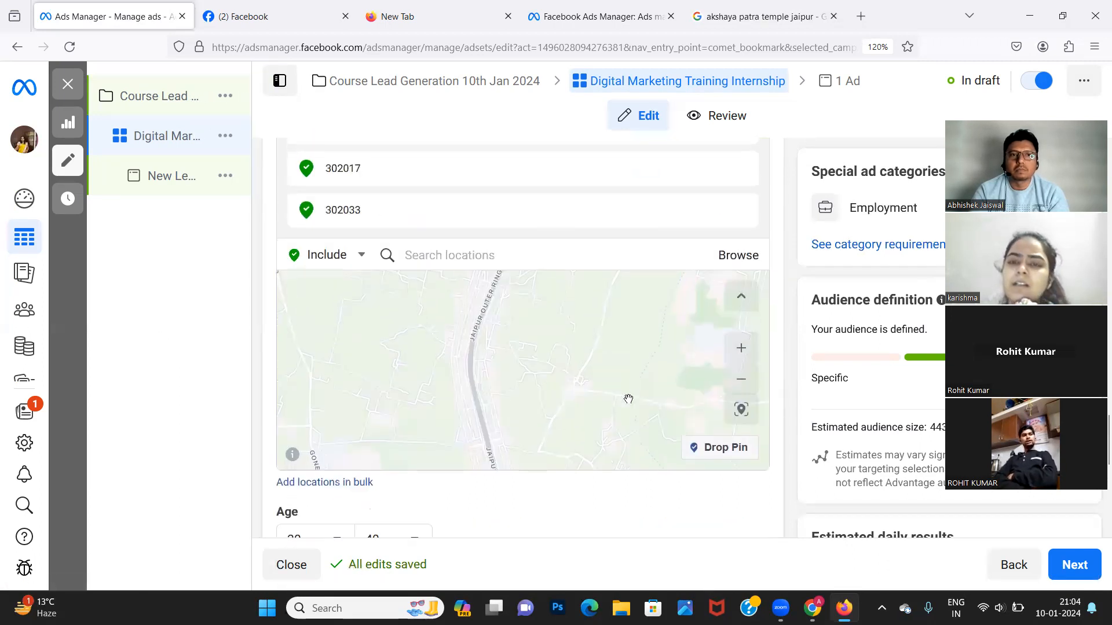
pyautogui.scroll(-8, 628, 399)
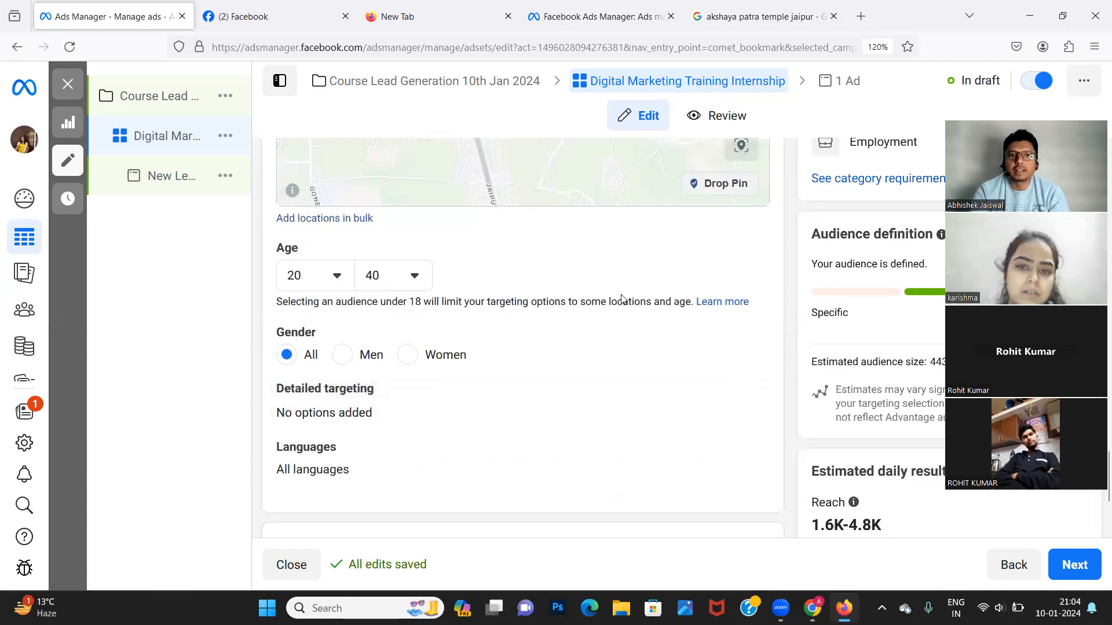
pyautogui.scroll(-2, 565, 404)
pyautogui.scroll(-2, 567, 408)
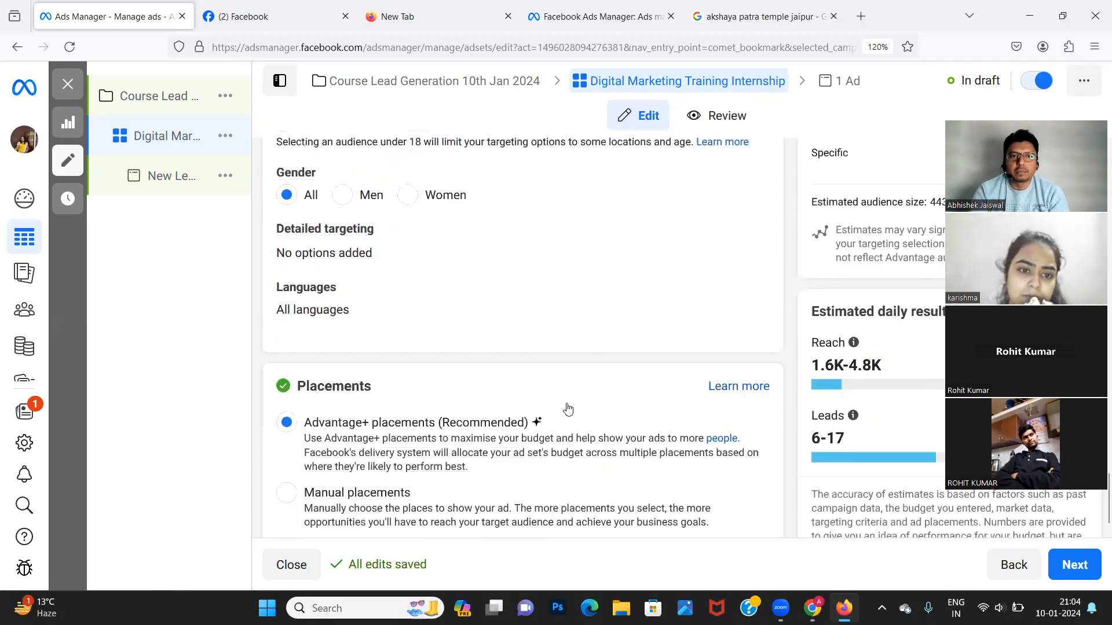
pyautogui.scroll(10, 566, 407)
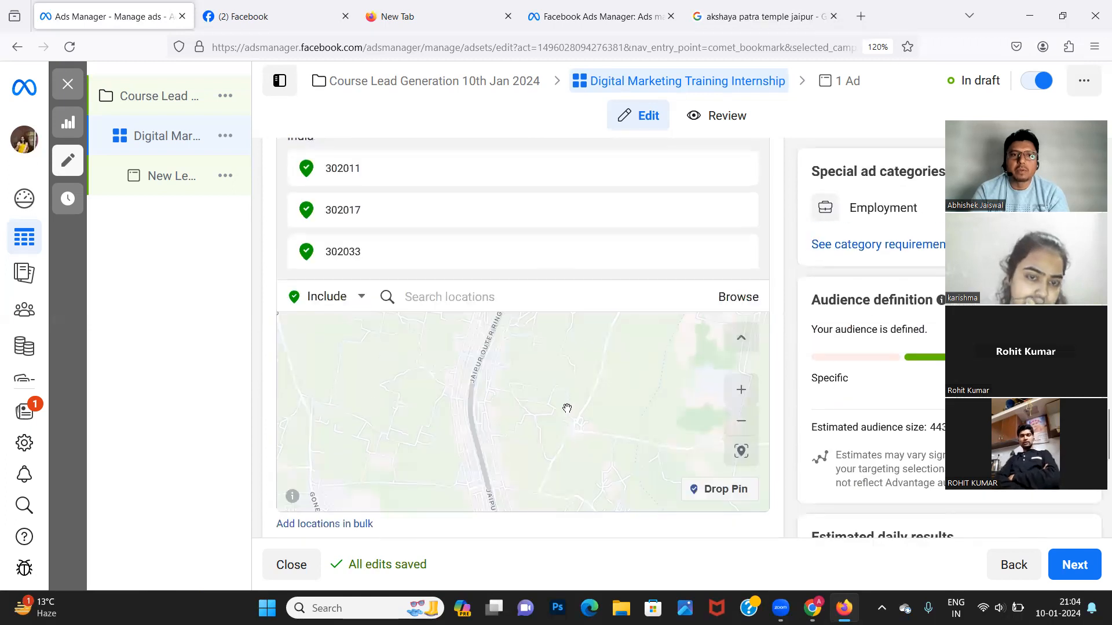
pyautogui.scroll(3, 542, 194)
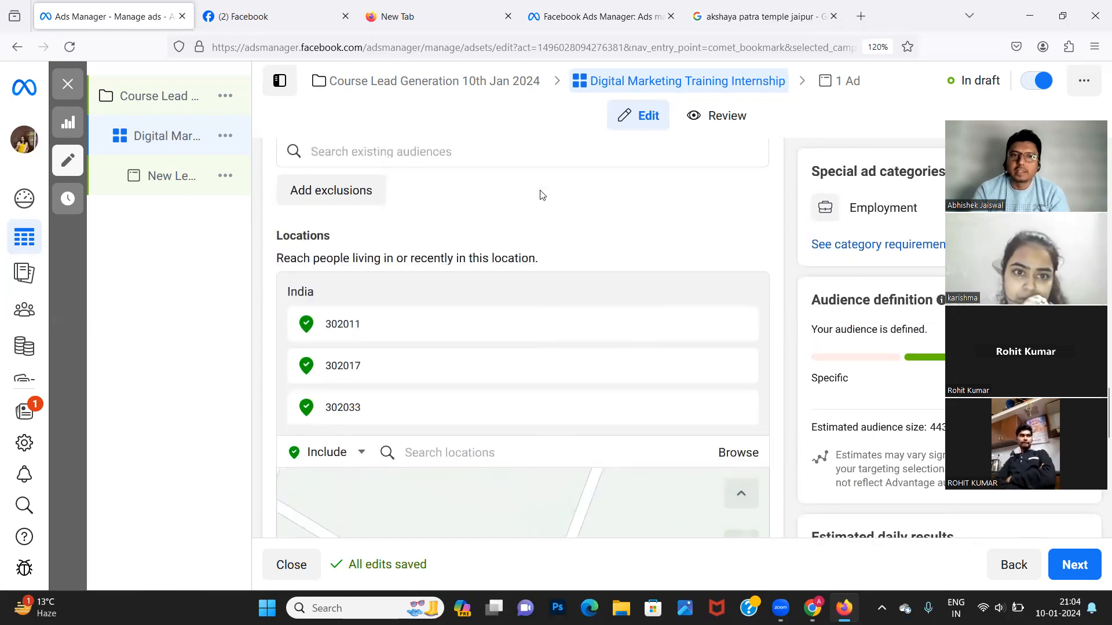
pyautogui.scroll(3, 542, 195)
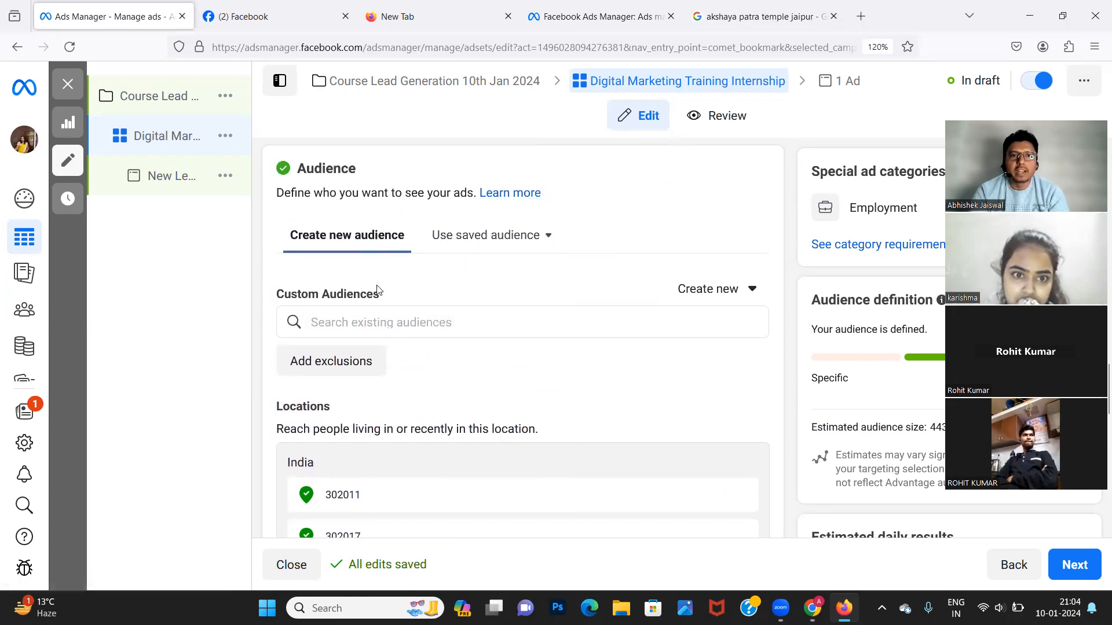
pyautogui.click(704, 294)
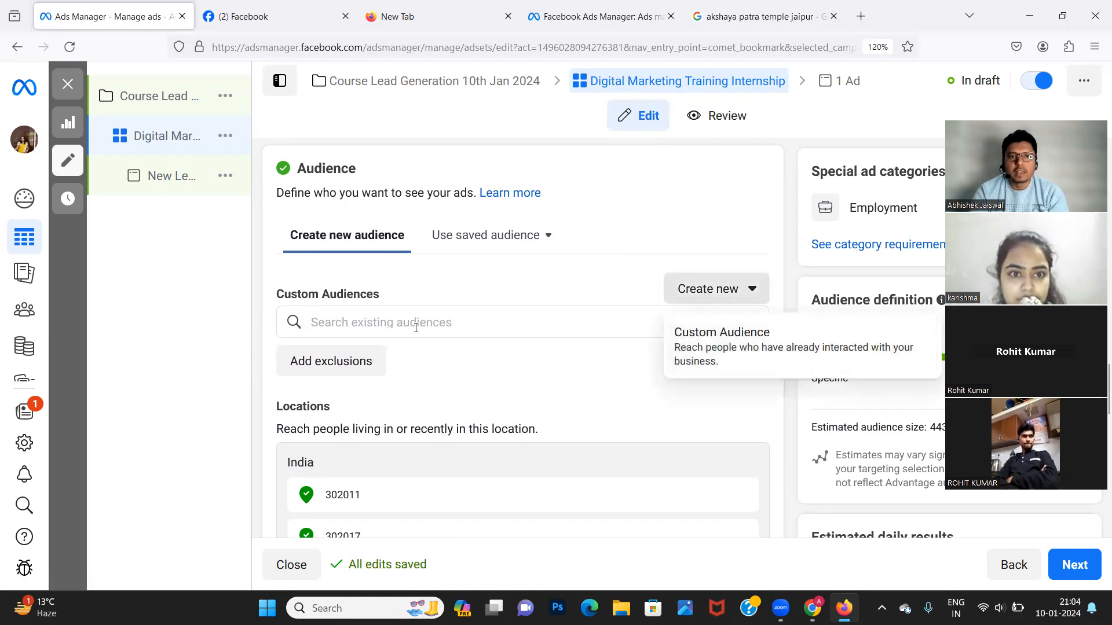
pyautogui.click(386, 338)
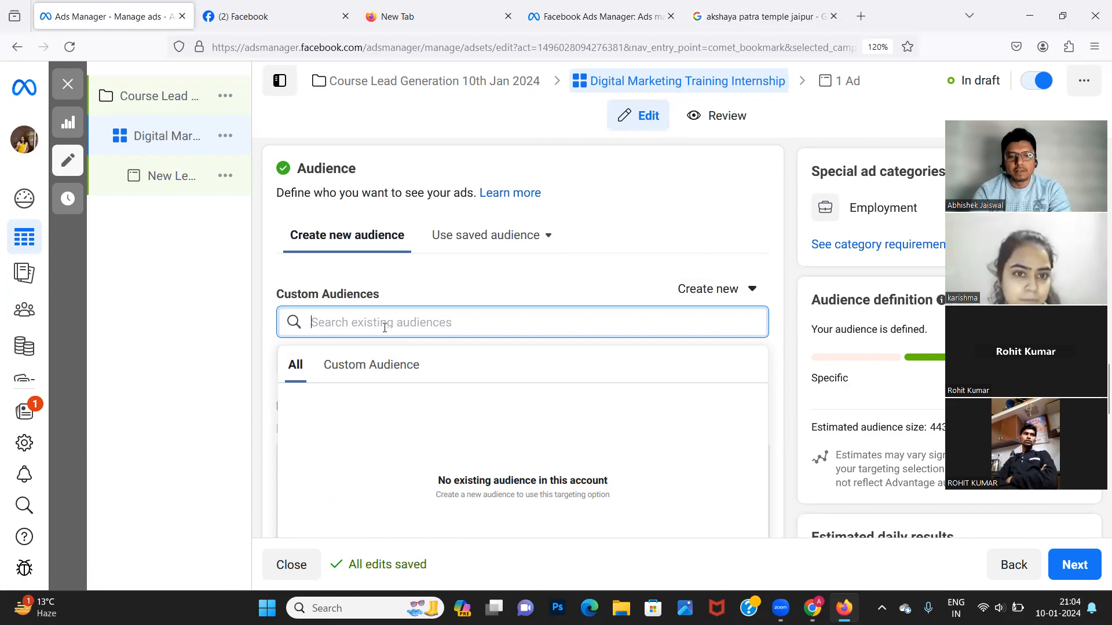
pyautogui.write('mba')
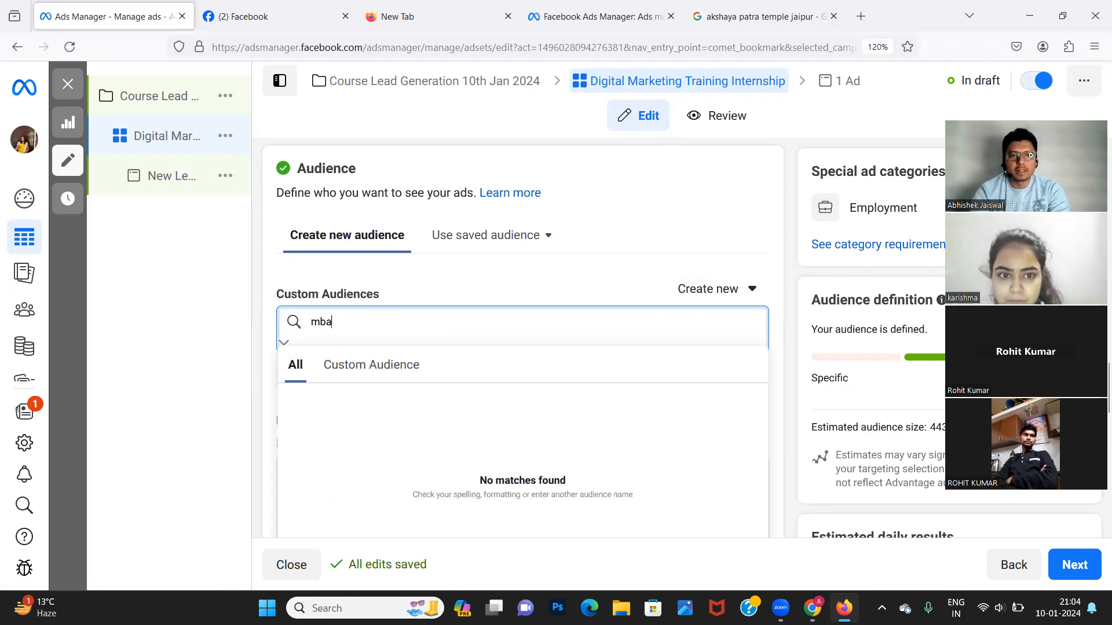
pyautogui.press('BackSpace')
pyautogui.press('BackSpace')
pyautogui.write('digital m')
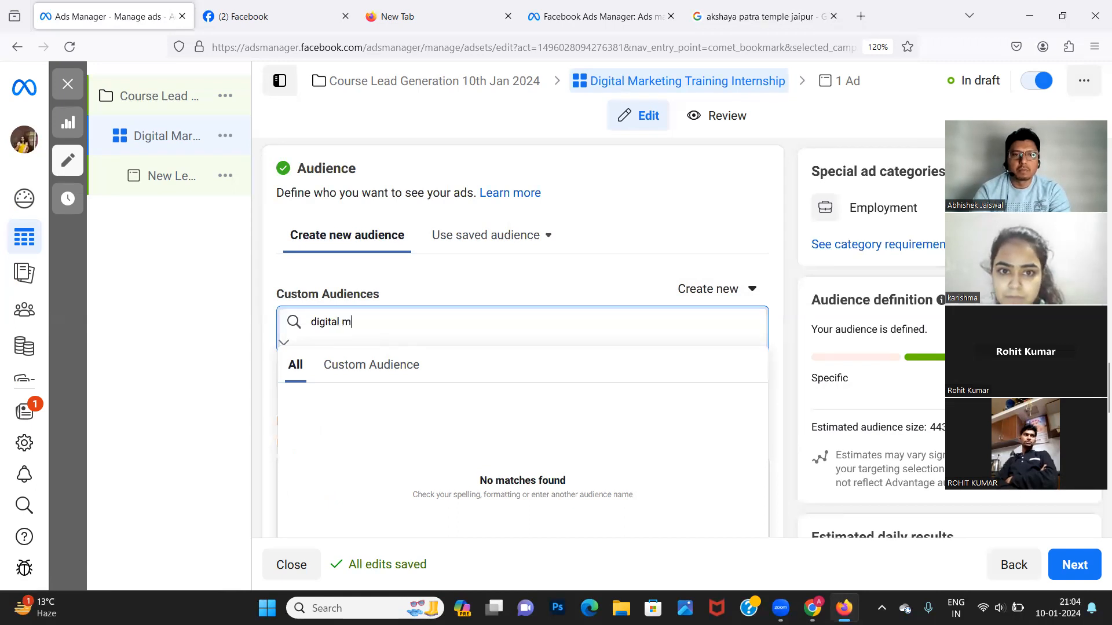
pyautogui.write('arketing')
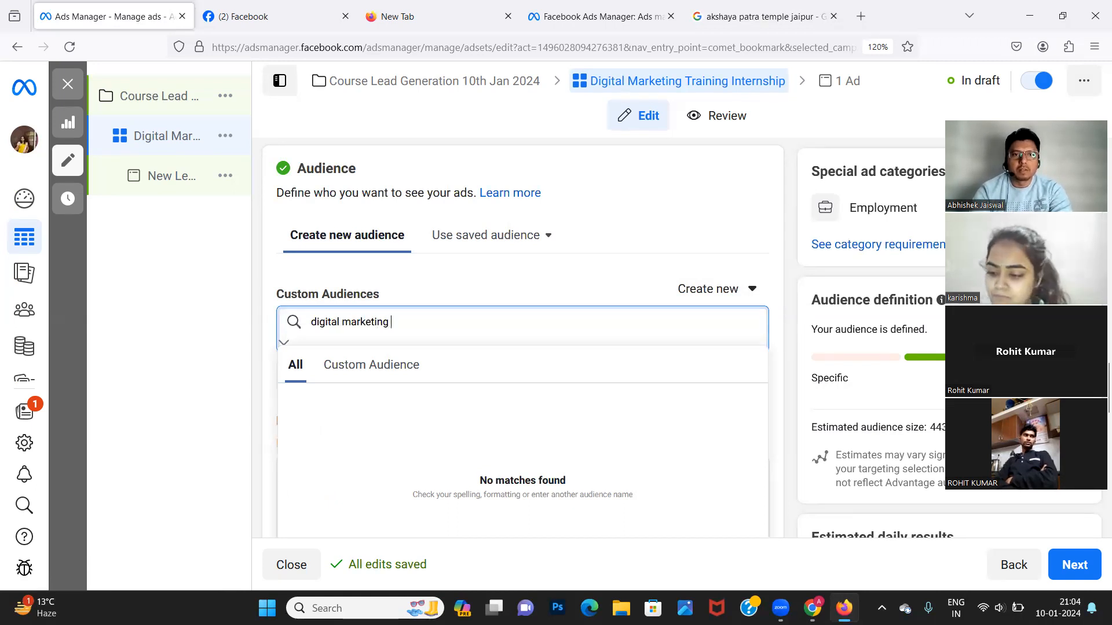
pyautogui.press('BackSpace')
pyautogui.press('BackSpace')
pyautogui.press('BackSpace')
pyautogui.press('BackSpace')
pyautogui.press('BackSpace')
pyautogui.press('BackSpace')
pyautogui.press('BackSpace')
pyautogui.press('BackSpace')
pyautogui.press('BackSpace')
pyautogui.press('BackSpace')
pyautogui.press('BackSpace')
pyautogui.press('BackSpace')
pyautogui.press('BackSpace')
pyautogui.press('BackSpace')
pyautogui.press('BackSpace')
pyautogui.press('BackSpace')
pyautogui.press('BackSpace')
pyautogui.press('BackSpace')
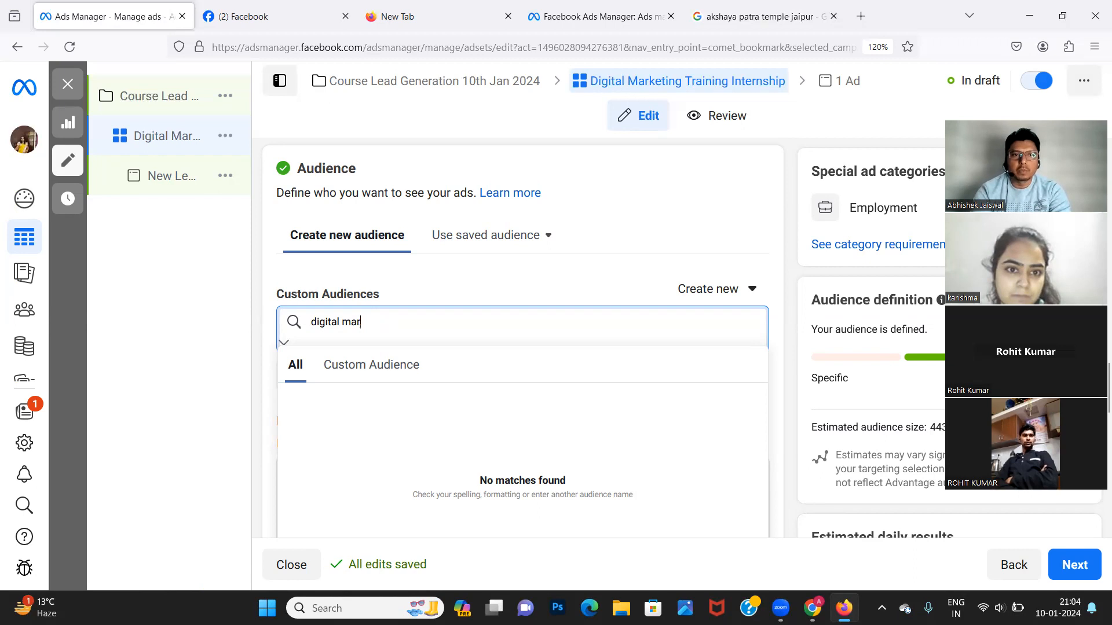
pyautogui.click(191, 369)
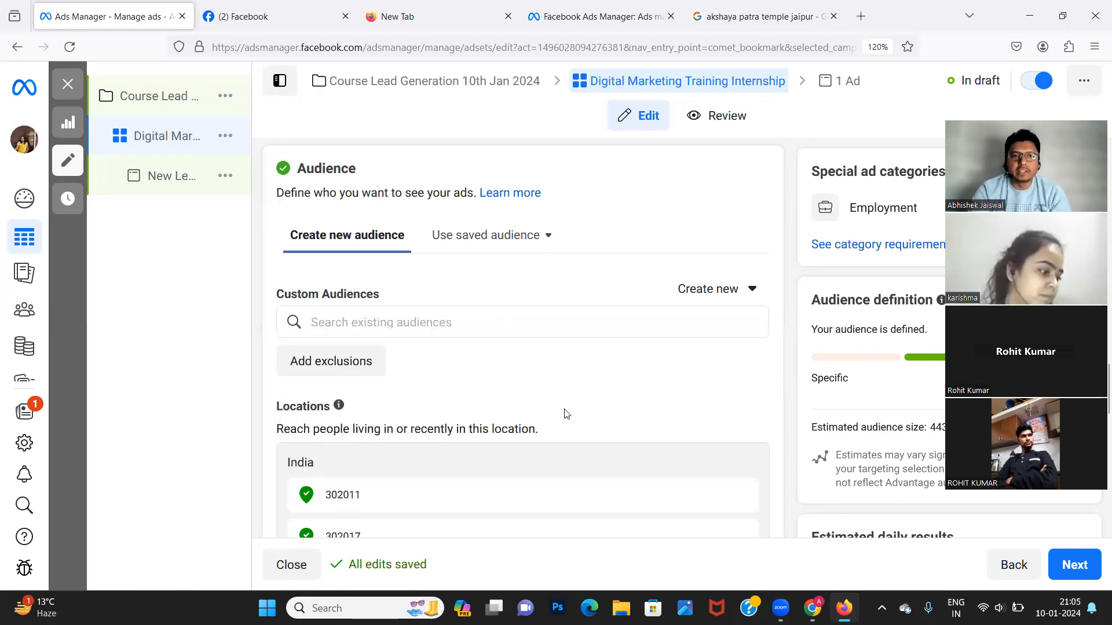
pyautogui.scroll(-6, 564, 412)
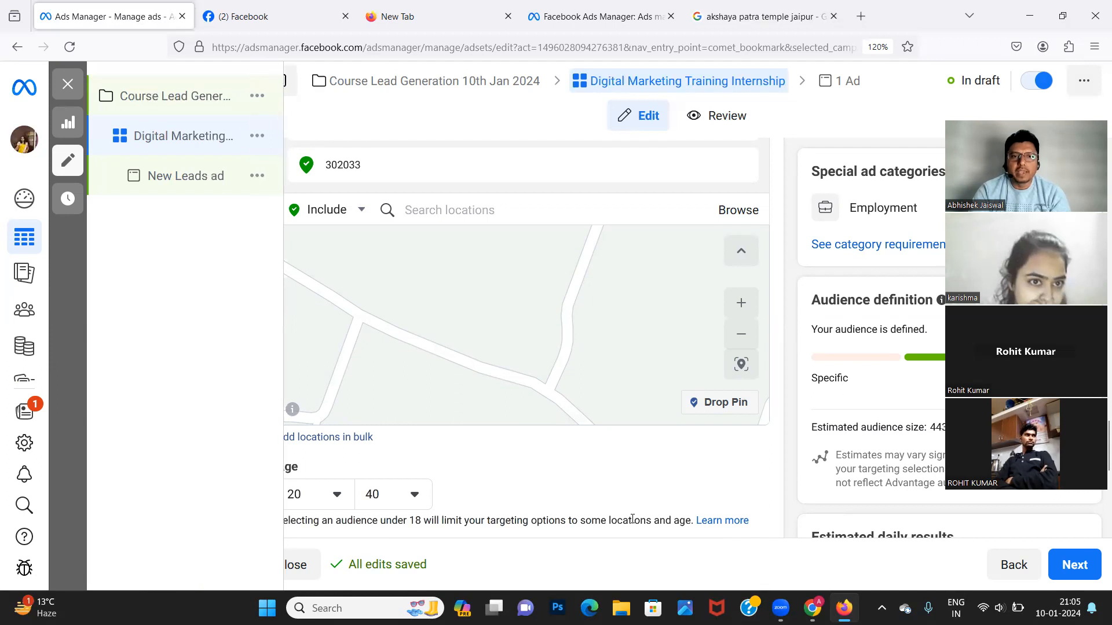
# Review the remaining ad set settings and continue to the ad level with Next.
pyautogui.scroll(-5, 634, 522)
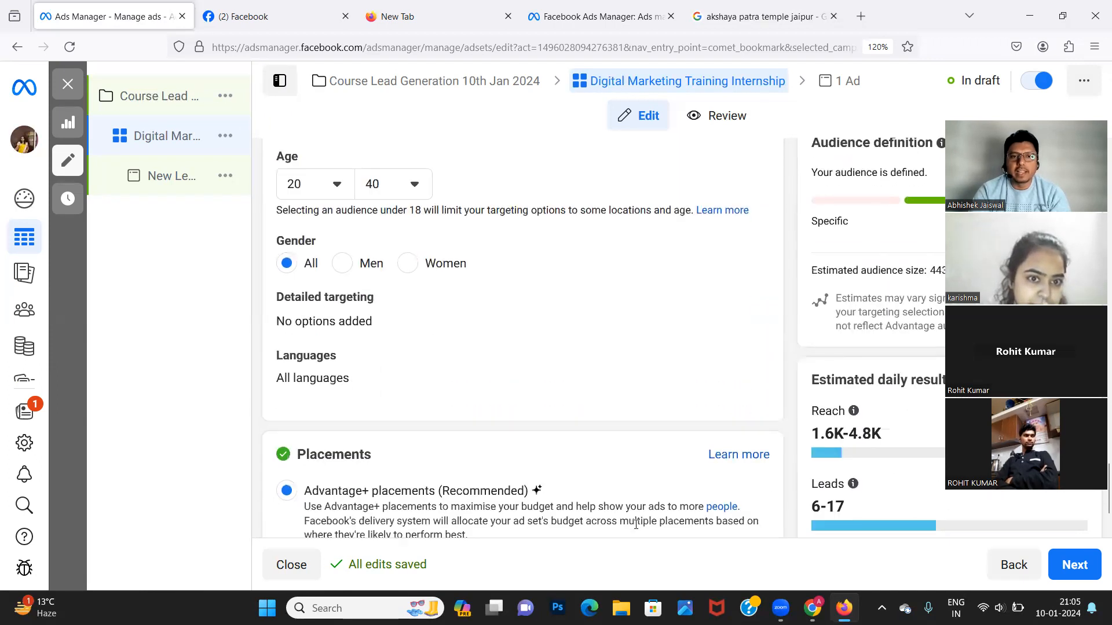
pyautogui.scroll(-2, 636, 524)
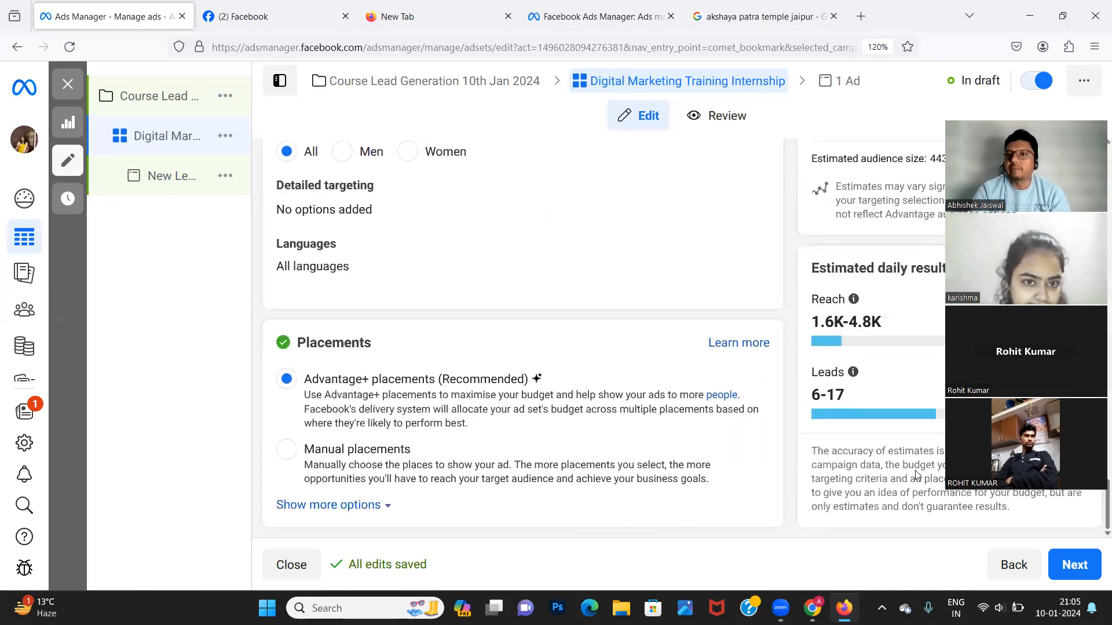
pyautogui.hotkey('ctrl', 'a')
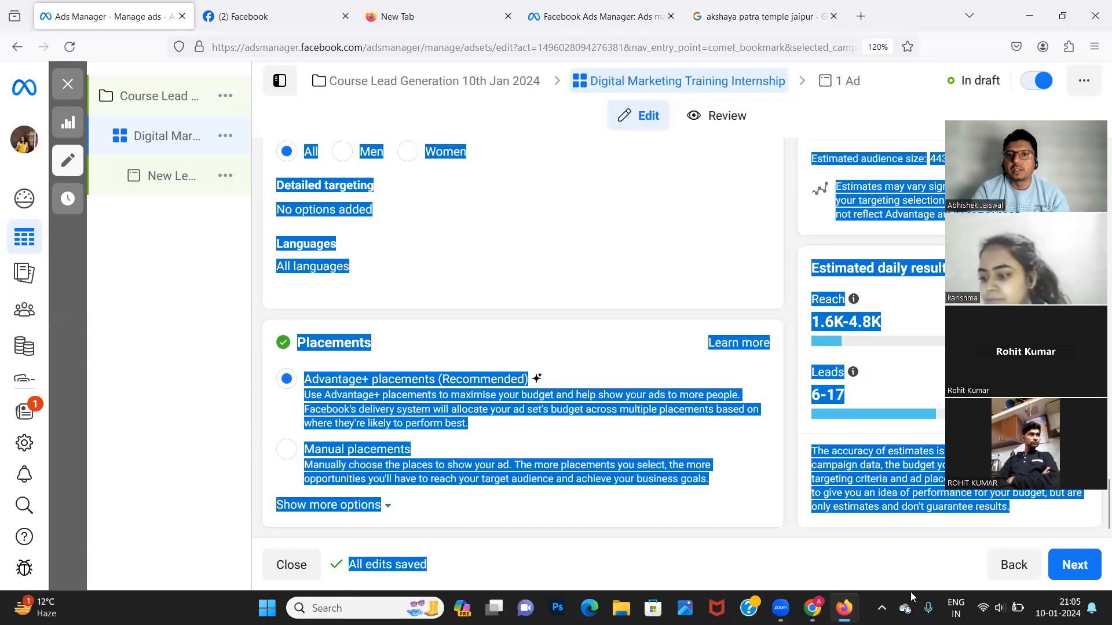
pyautogui.click(174, 329)
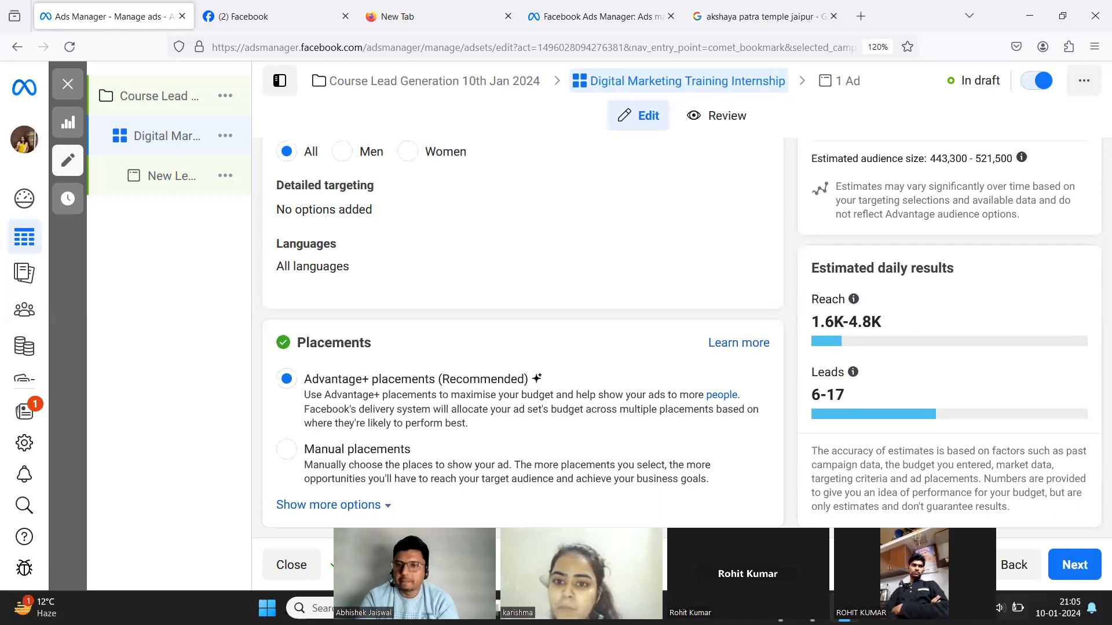
pyautogui.click(1075, 565)
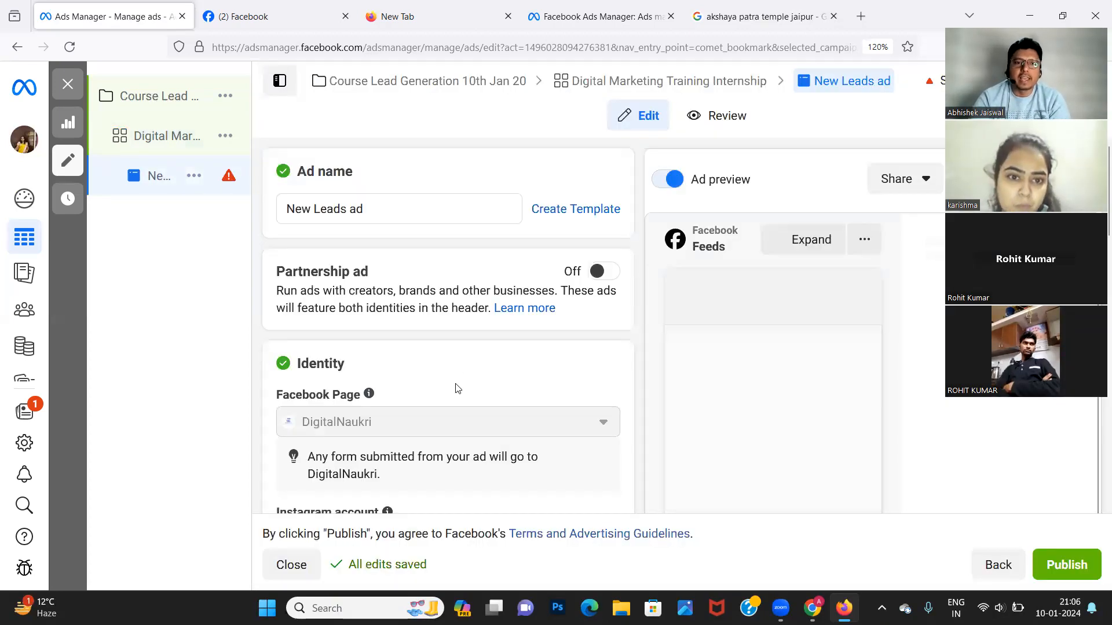
# Look over the New Leads ad's identity, creative and instant form, then go back to the ad set.
pyautogui.scroll(-5, 457, 388)
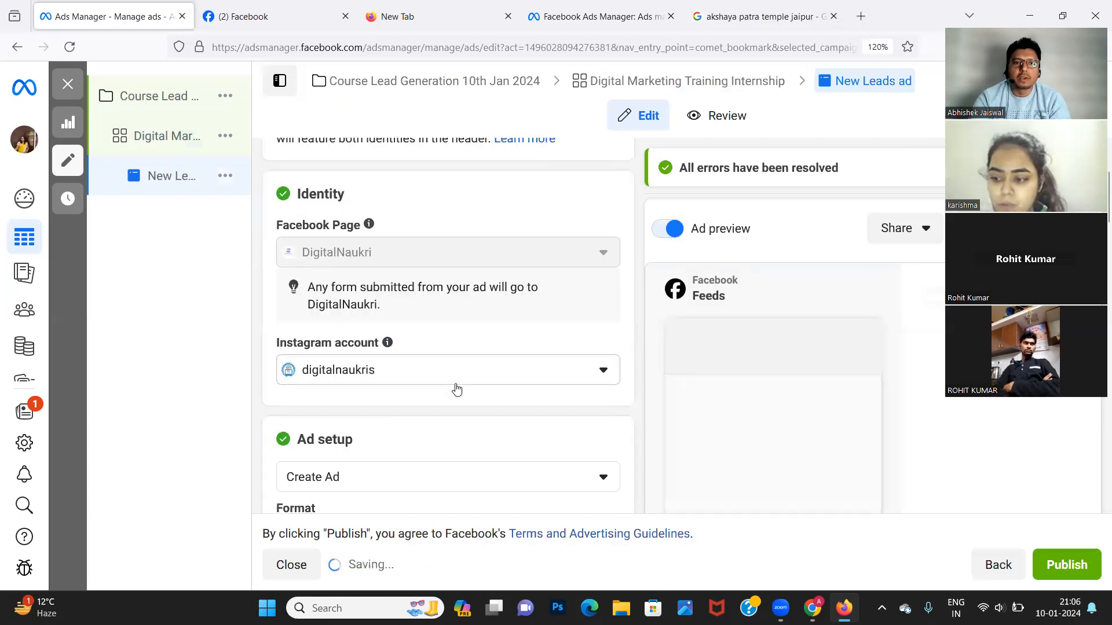
pyautogui.scroll(-6, 457, 388)
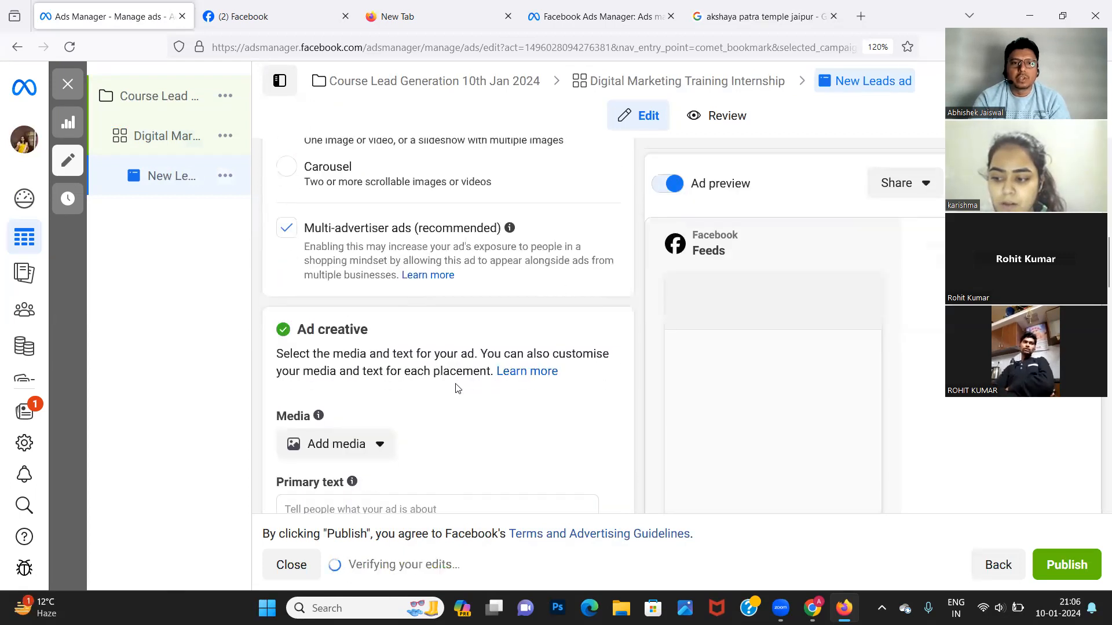
pyautogui.scroll(-9, 456, 387)
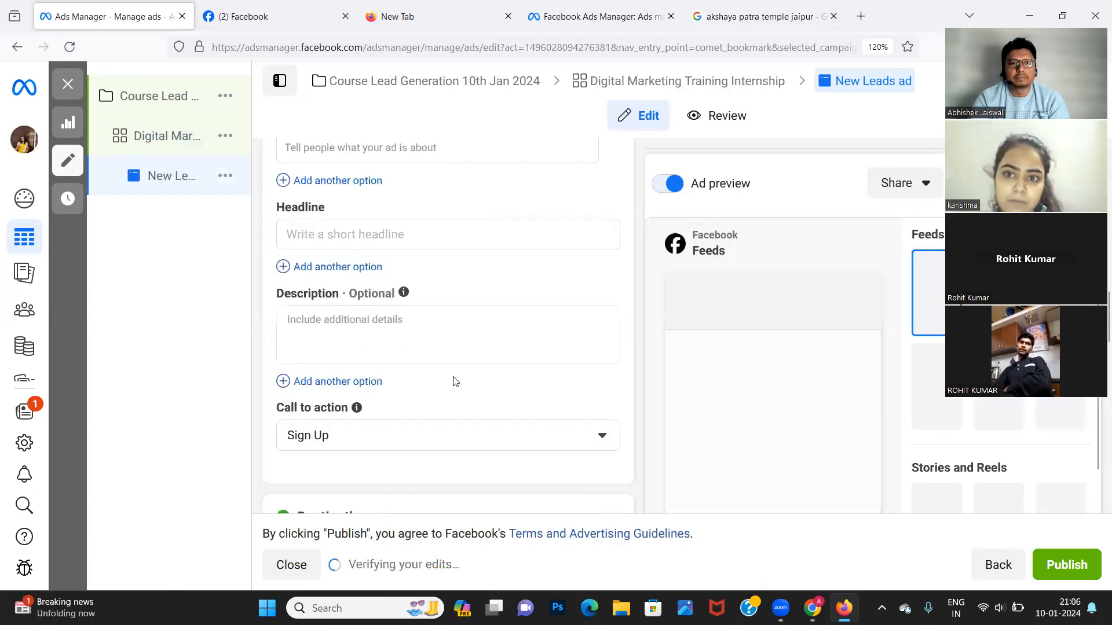
pyautogui.scroll(-6, 455, 382)
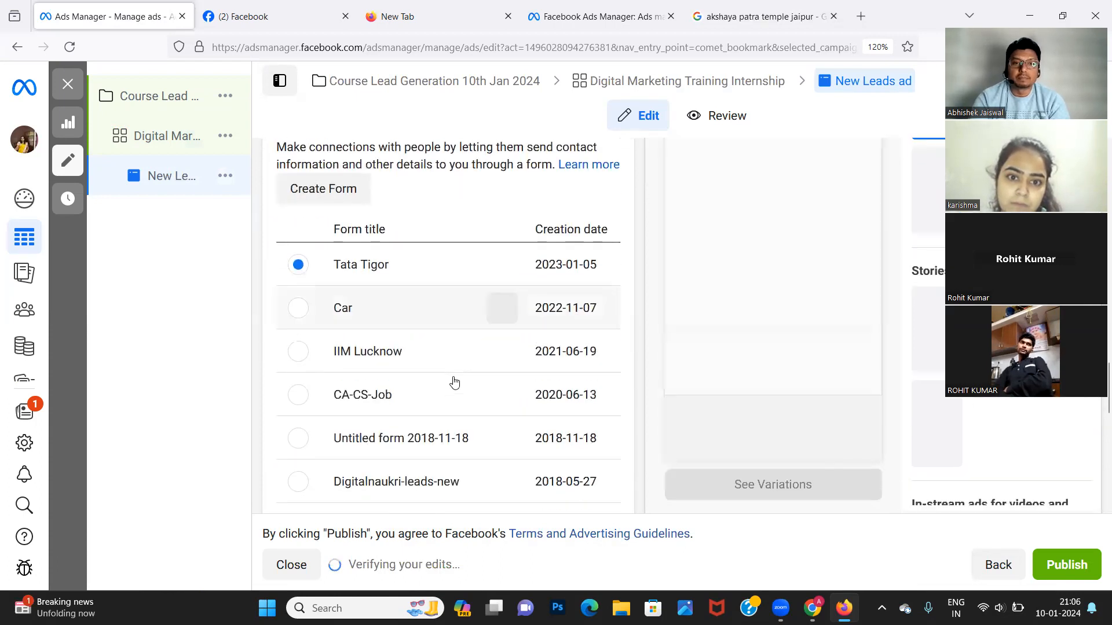
pyautogui.scroll(8, 454, 382)
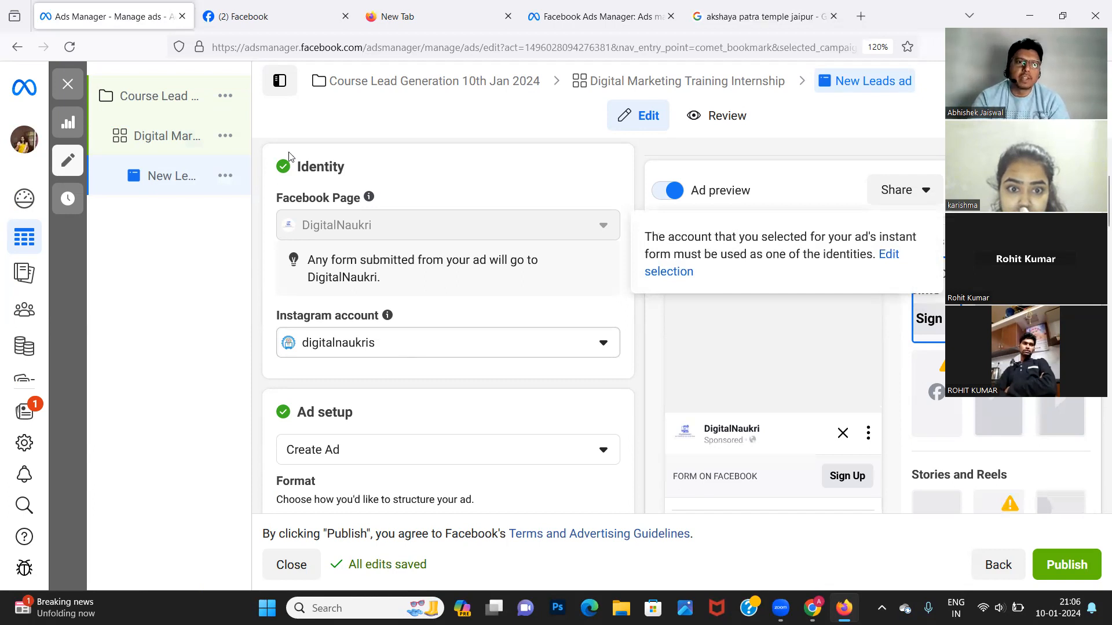
pyautogui.click(144, 137)
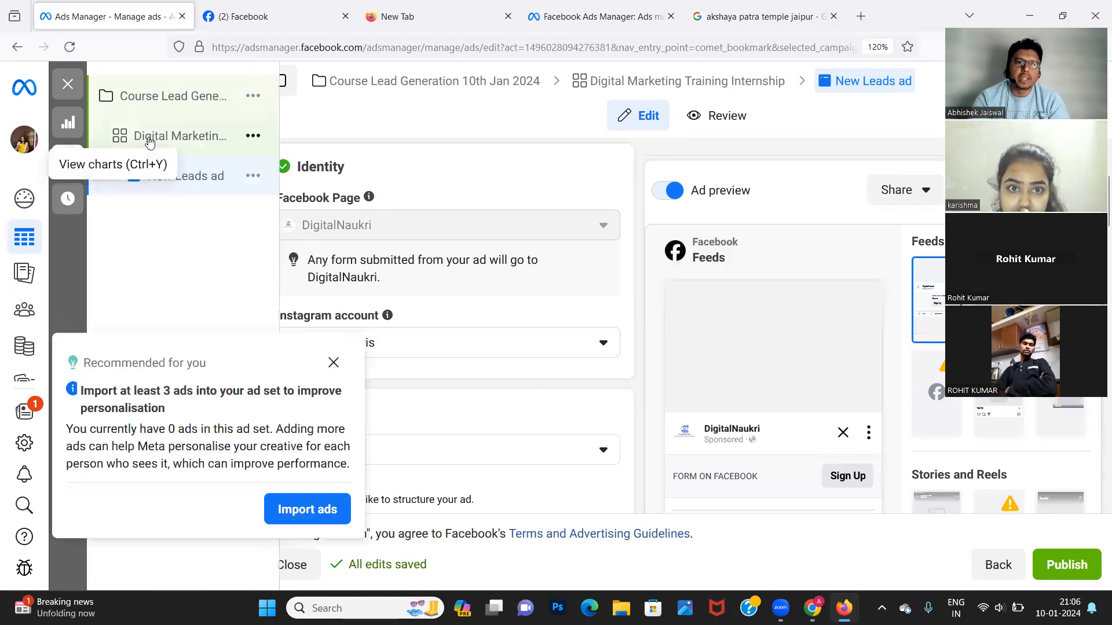
# Dismiss the import-ads recommendation and select the 1.6K–4.8K estimated daily reach.
pyautogui.click(334, 363)
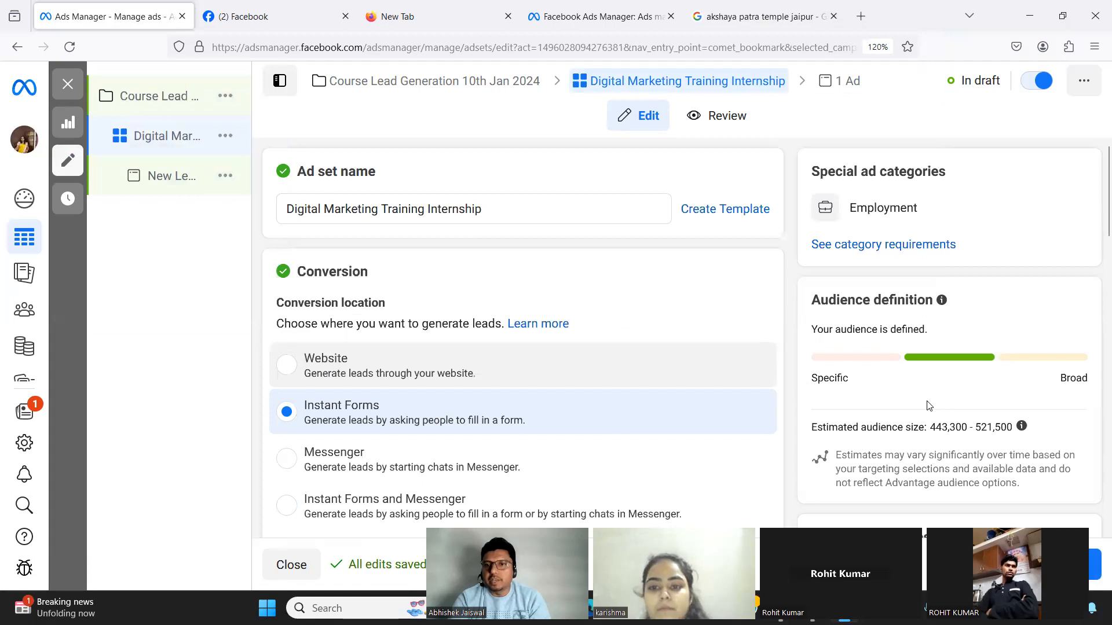
pyautogui.scroll(-3, 944, 513)
pyautogui.scroll(-3, 944, 513)
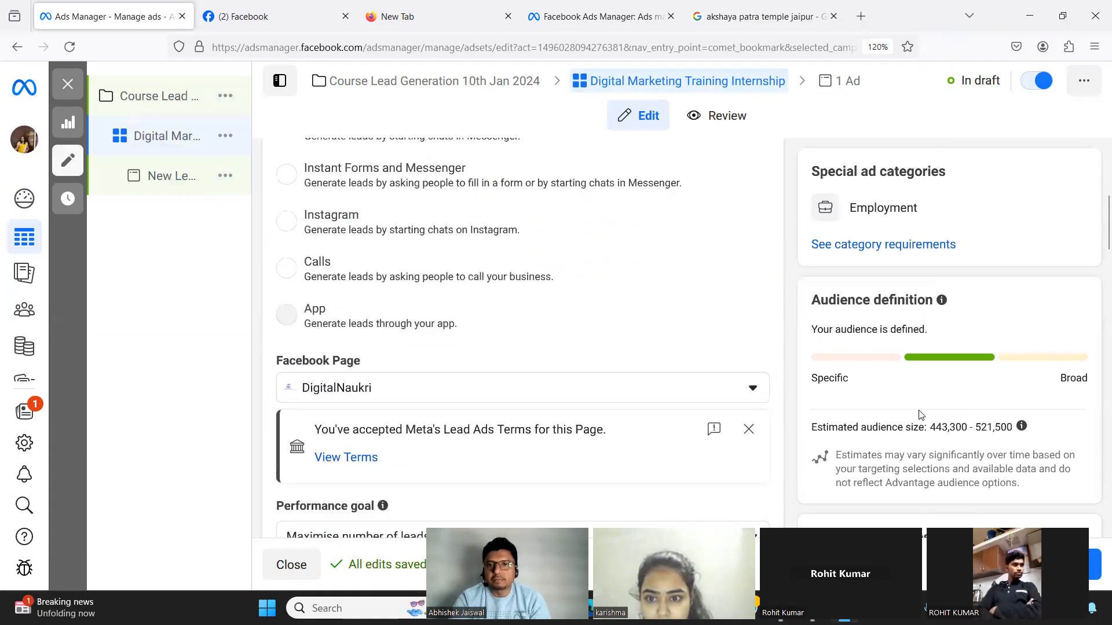
pyautogui.scroll(-20, 895, 324)
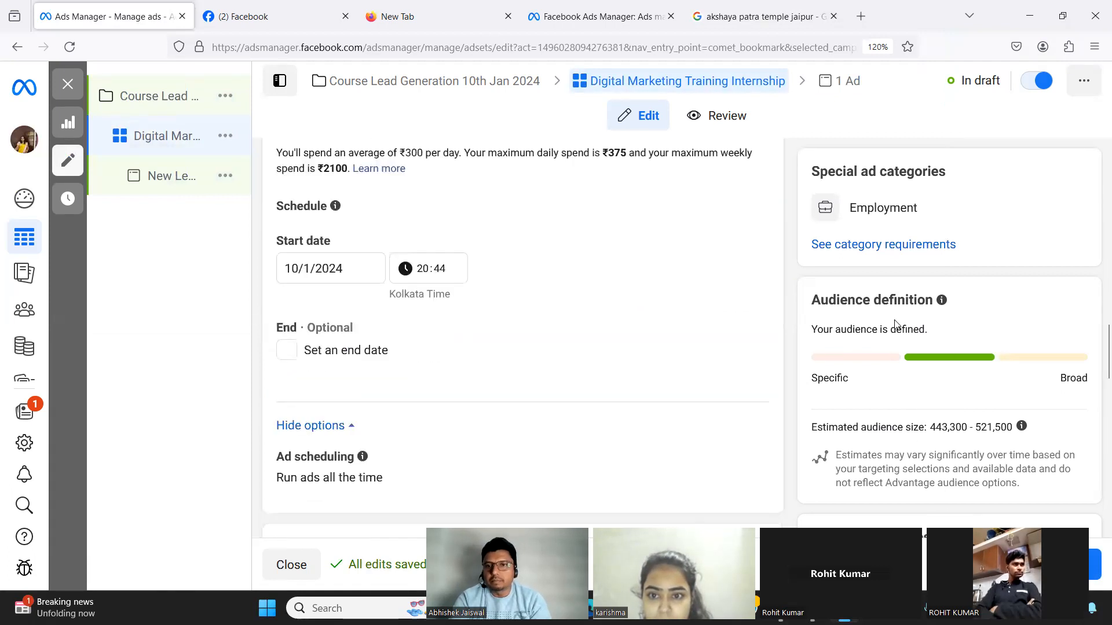
pyautogui.scroll(-3, 895, 324)
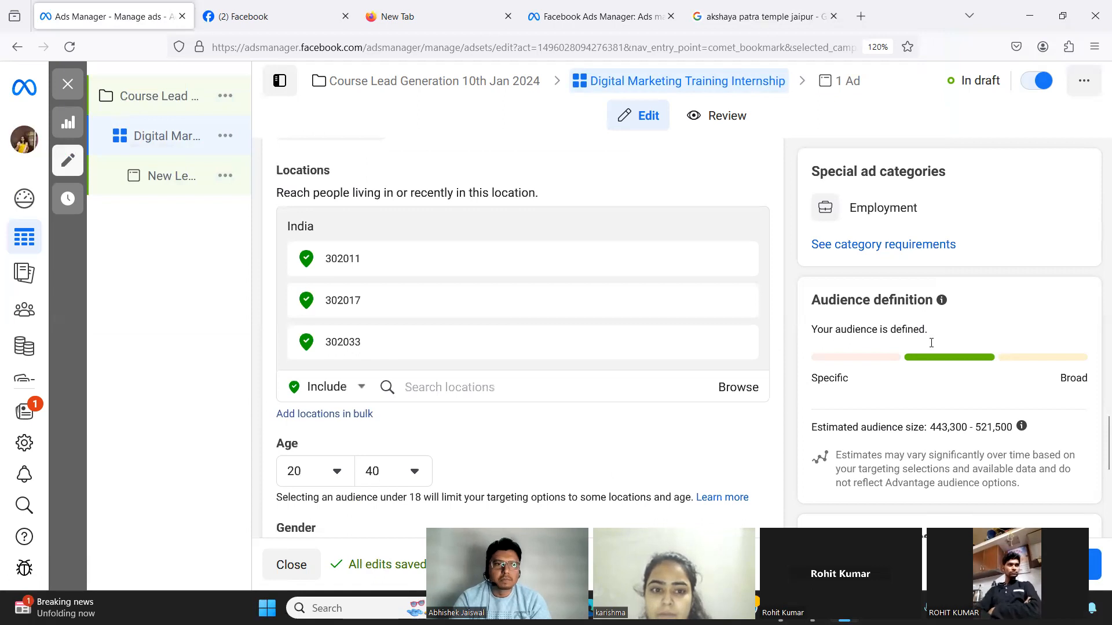
pyautogui.moveTo(169, 387)
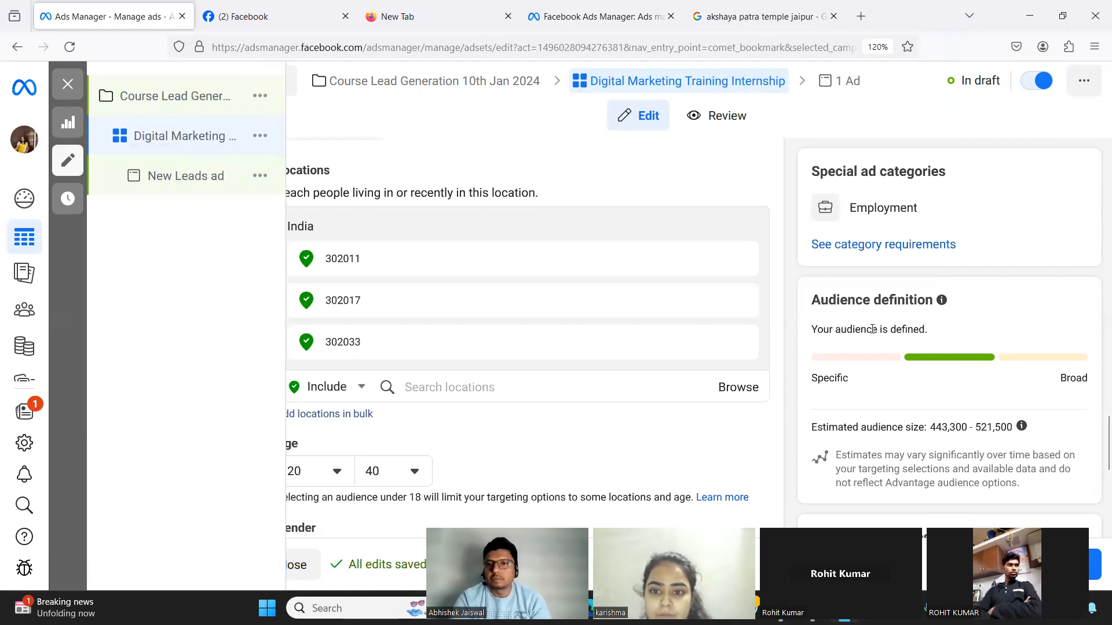
pyautogui.scroll(-6, 873, 329)
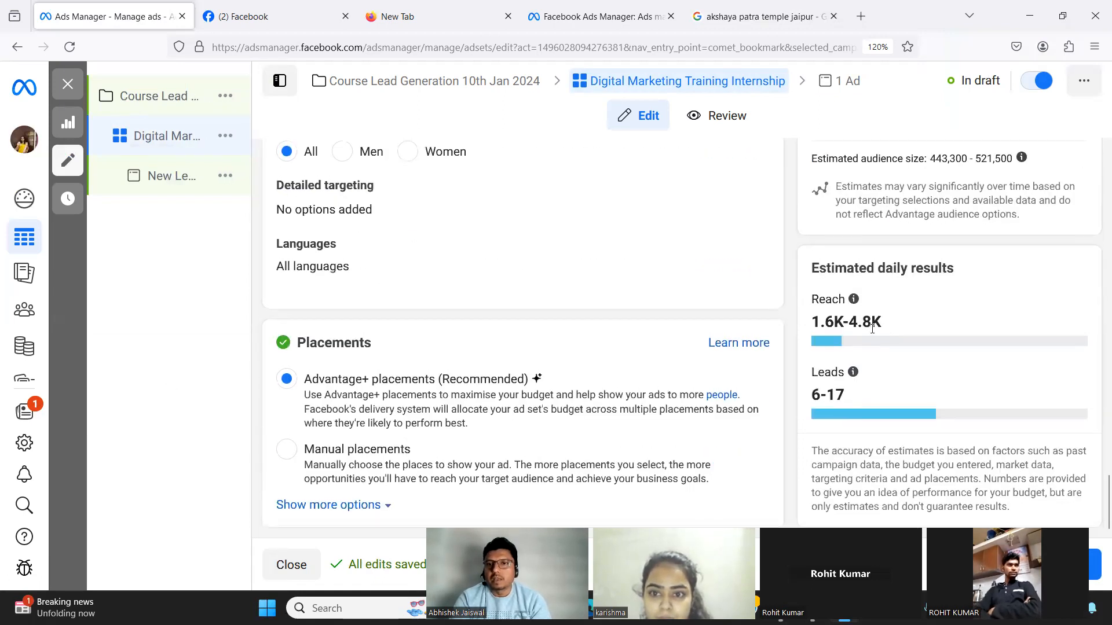
pyautogui.tripleClick(836, 320)
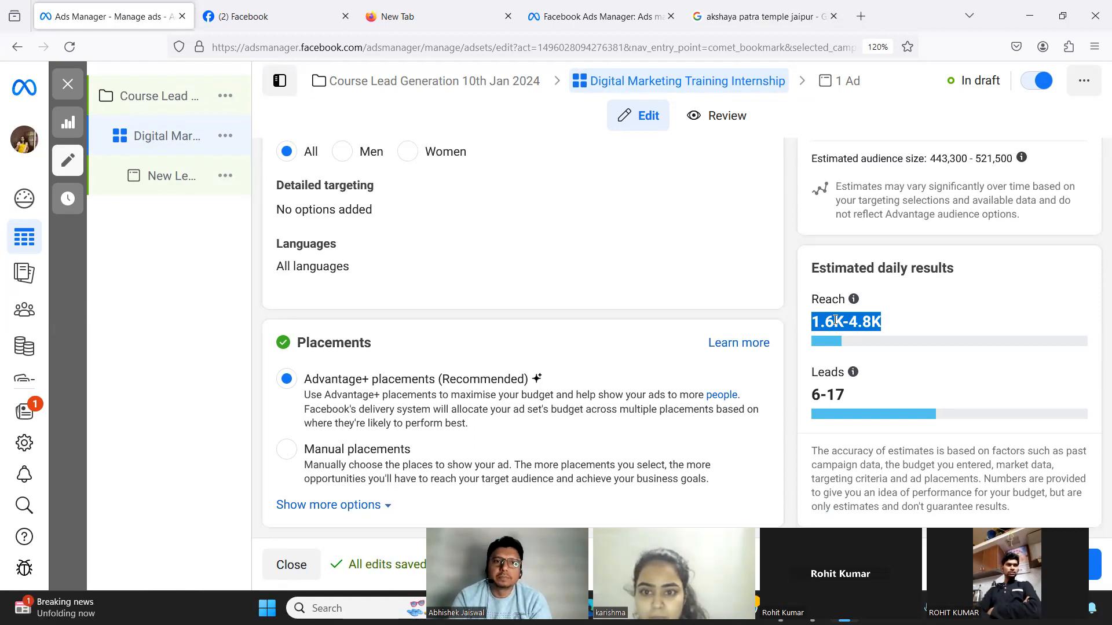
pyautogui.moveTo(164, 328)
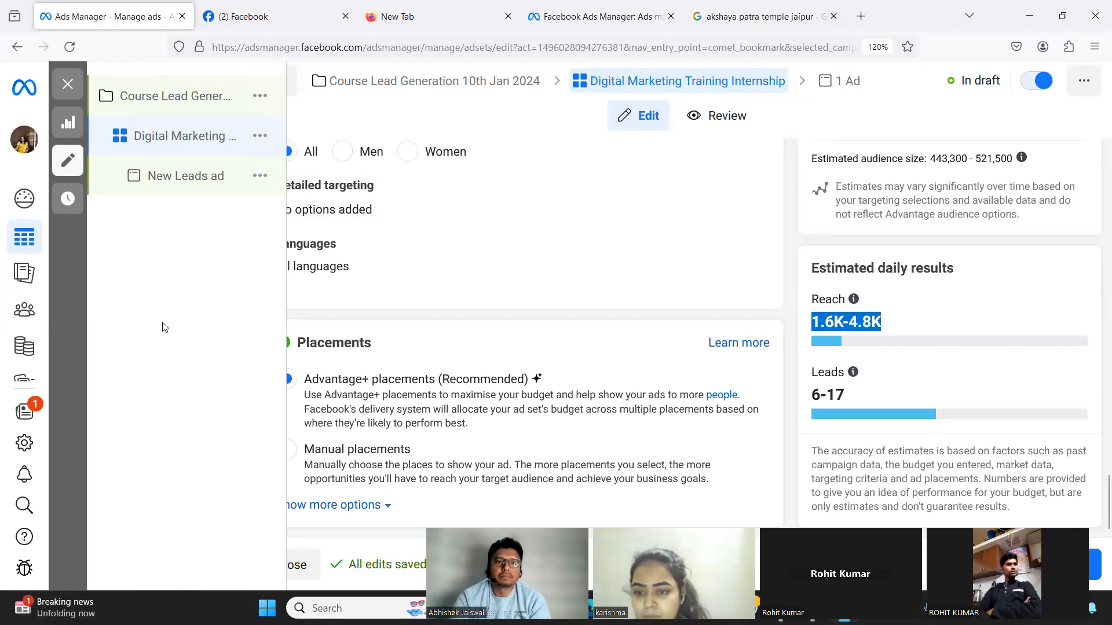
pyautogui.scroll(5, 688, 203)
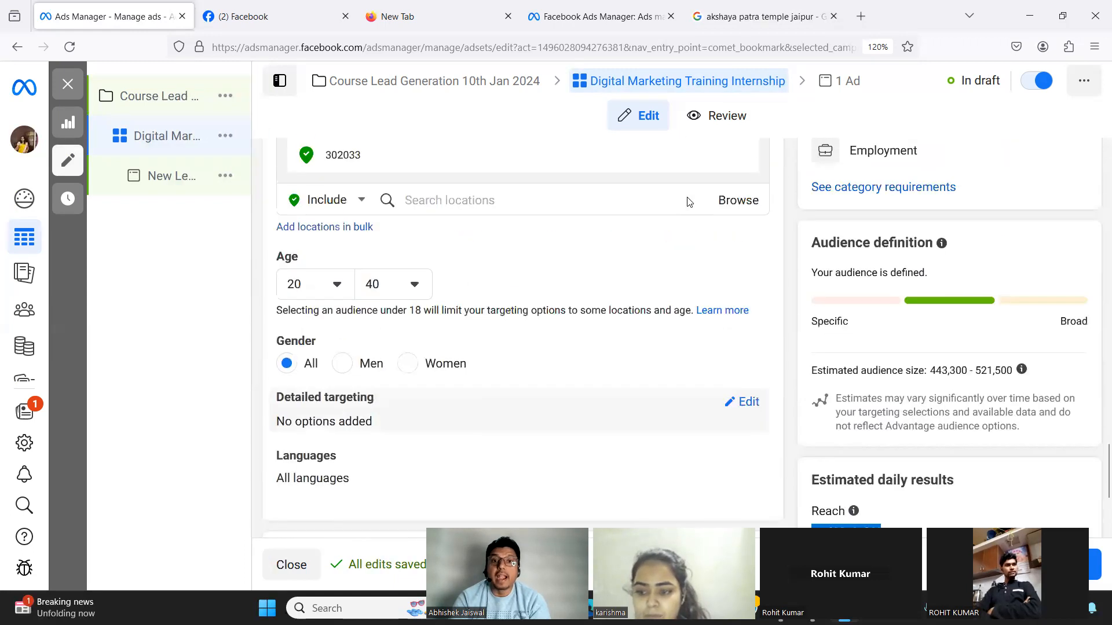
pyautogui.scroll(10, 688, 203)
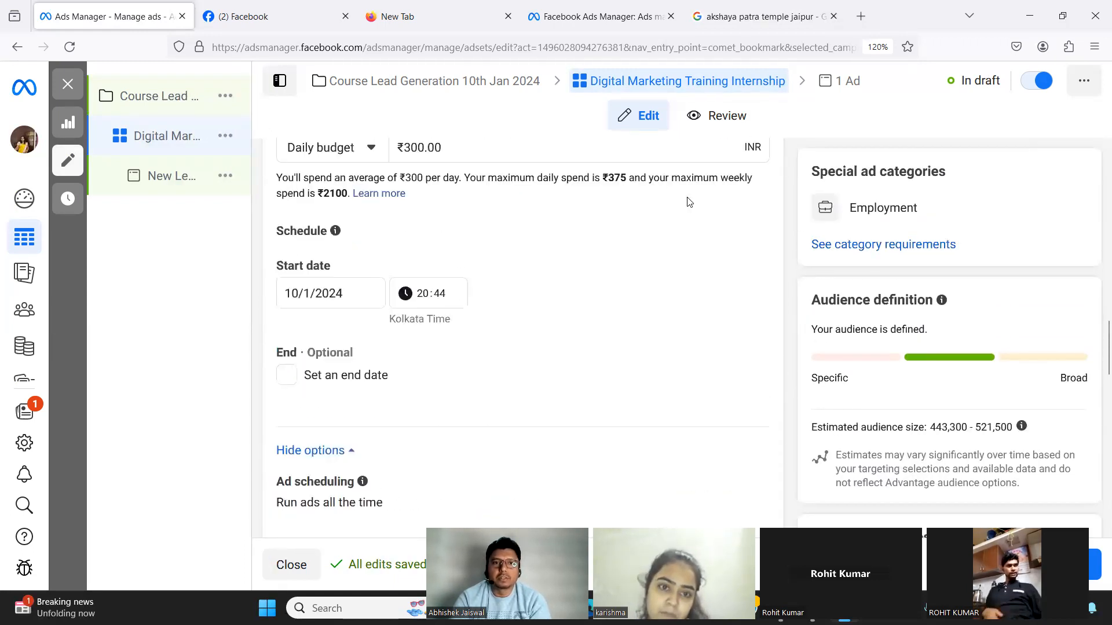
pyautogui.scroll(3, 688, 209)
pyautogui.scroll(10, 686, 210)
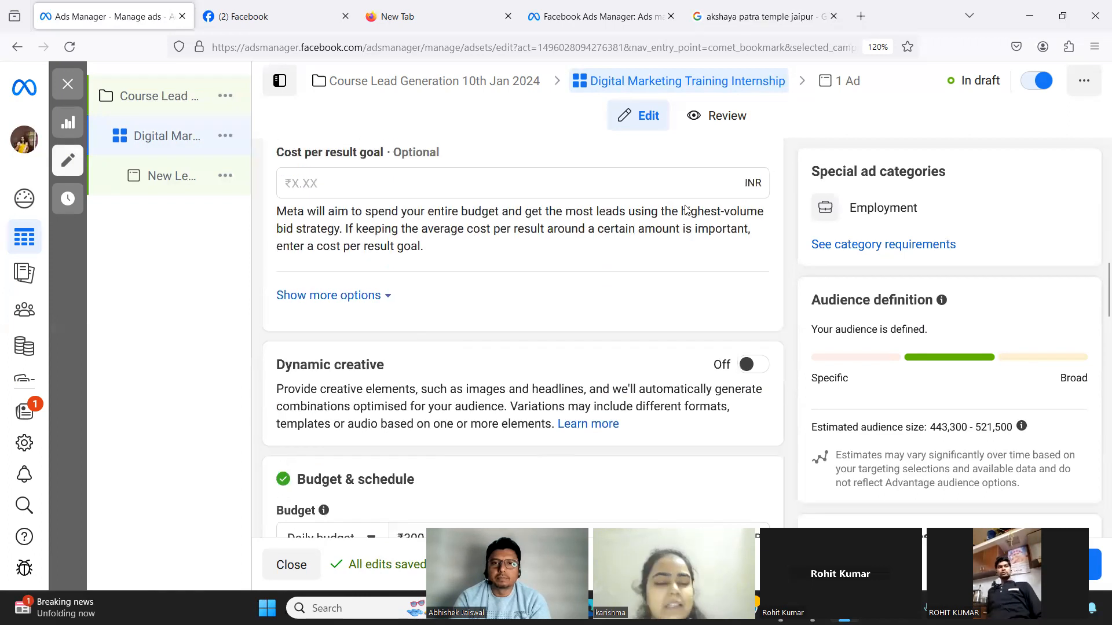
pyautogui.scroll(6, 686, 210)
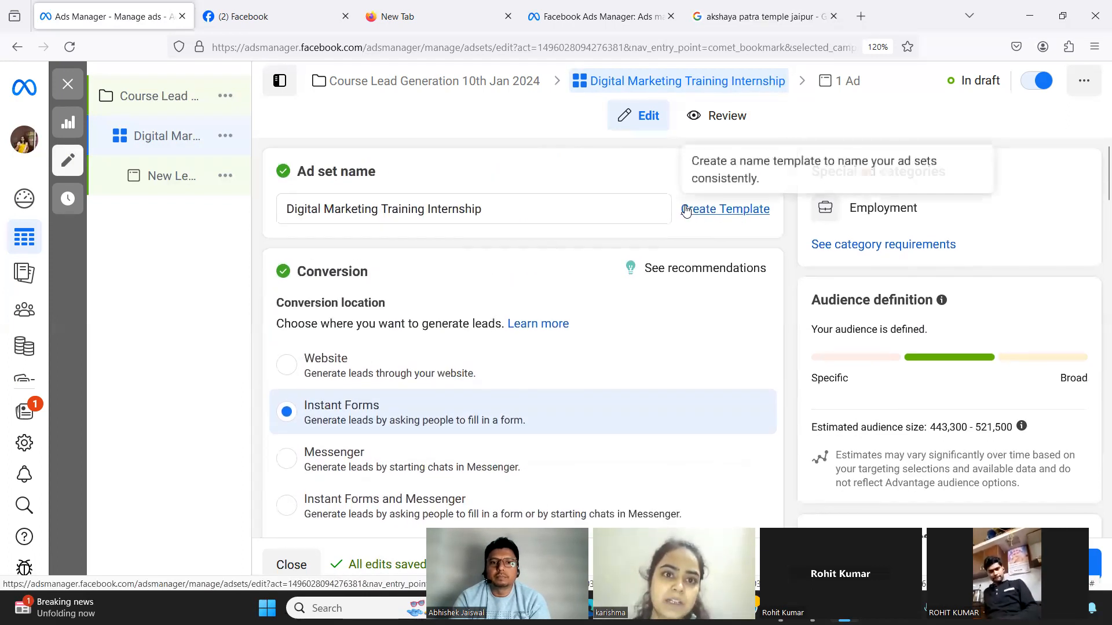
pyautogui.scroll(-4, 687, 210)
pyautogui.scroll(-5, 601, 410)
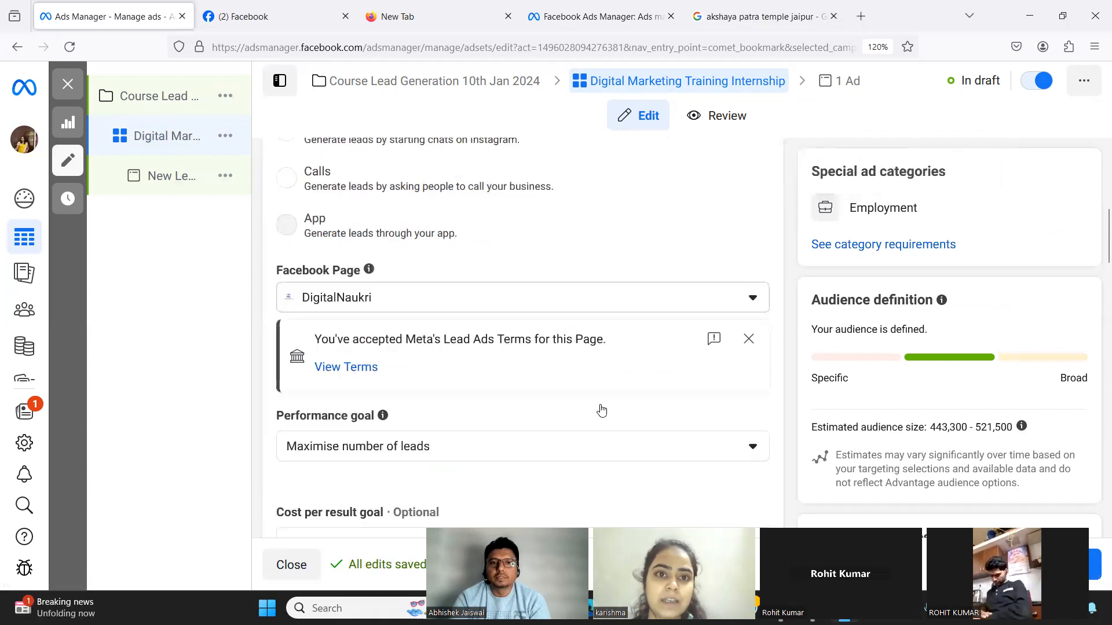
pyautogui.scroll(-3, 601, 410)
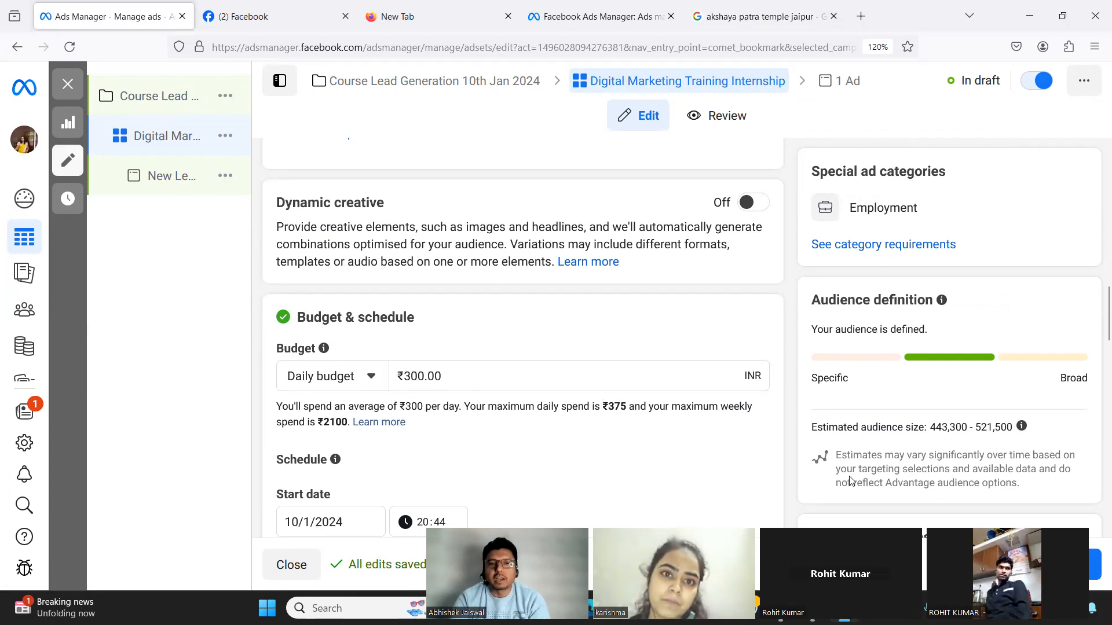
pyautogui.scroll(-5, 638, 377)
pyautogui.scroll(-9, 638, 381)
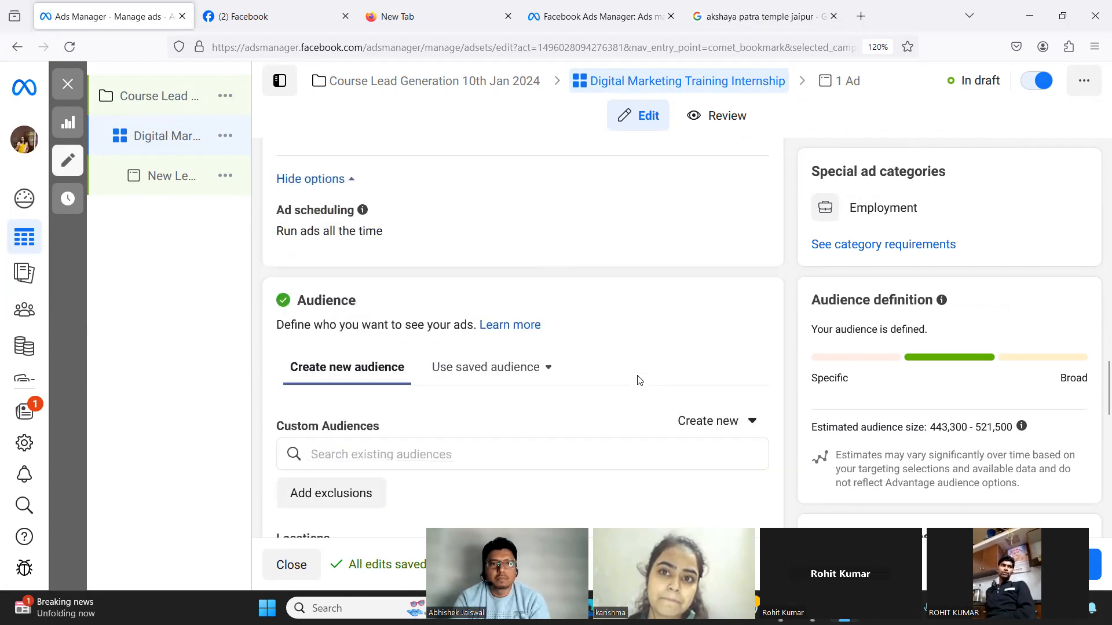
pyautogui.scroll(-2, 638, 381)
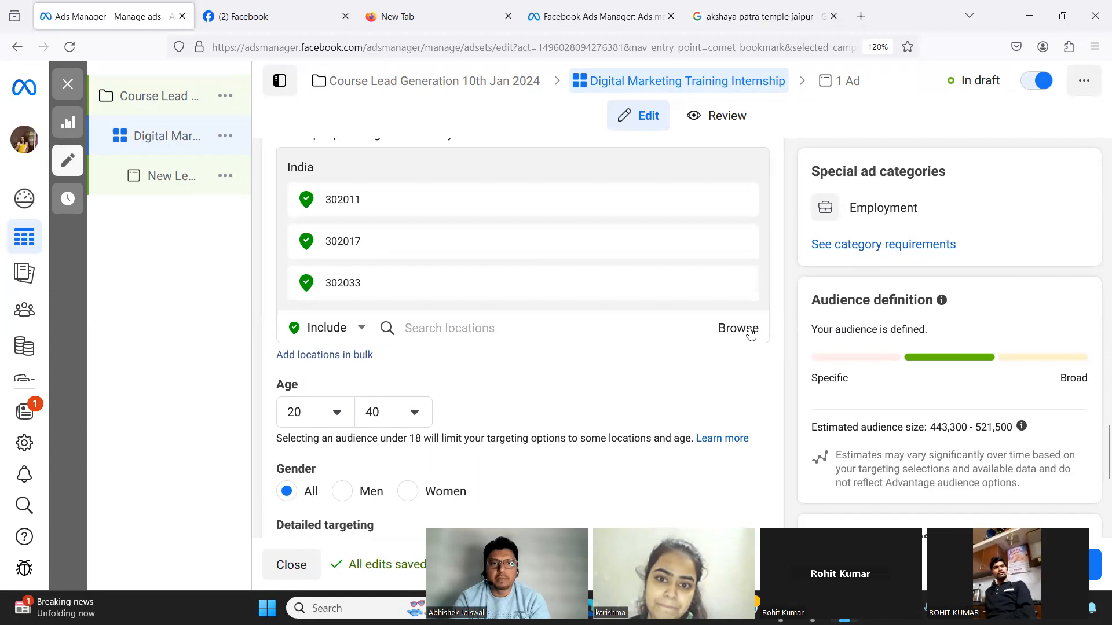
pyautogui.scroll(-6, 636, 392)
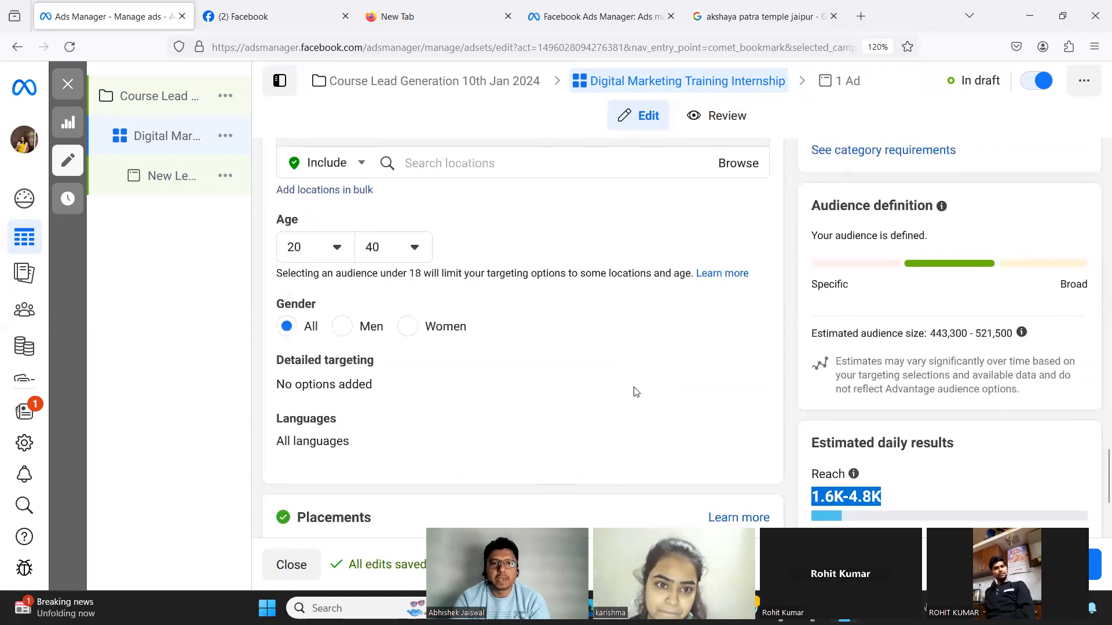
pyautogui.click(174, 414)
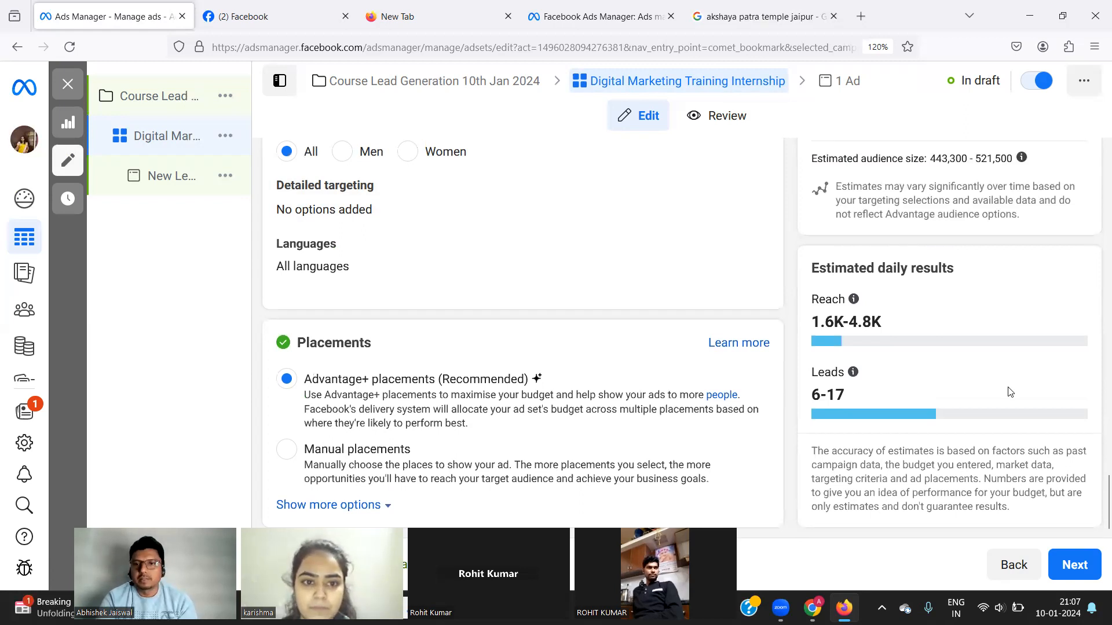
# Go to the ad level and replace the ad name with 'Digital Marketing'.
pyautogui.click(1073, 567)
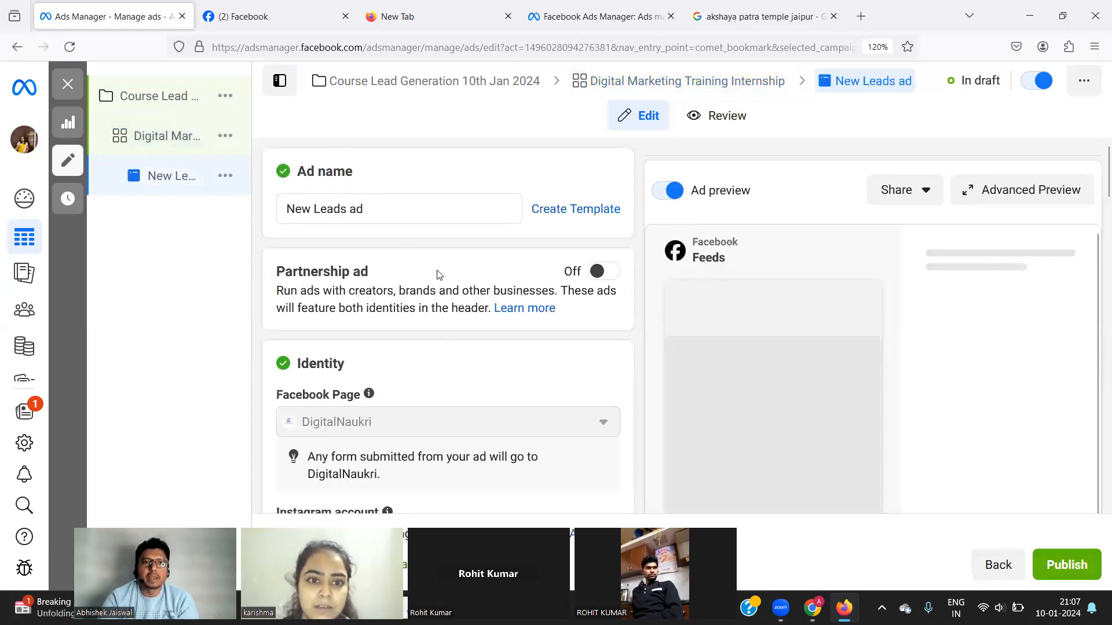
pyautogui.click(391, 208)
pyautogui.hotkey('ctrl', 'a')
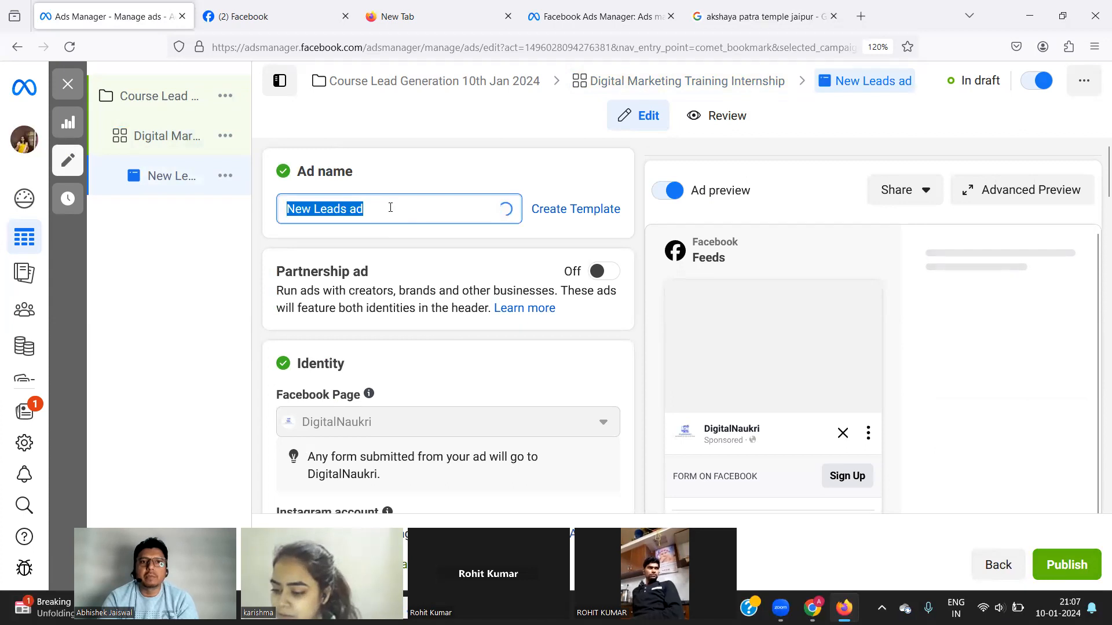
pyautogui.write('Digital')
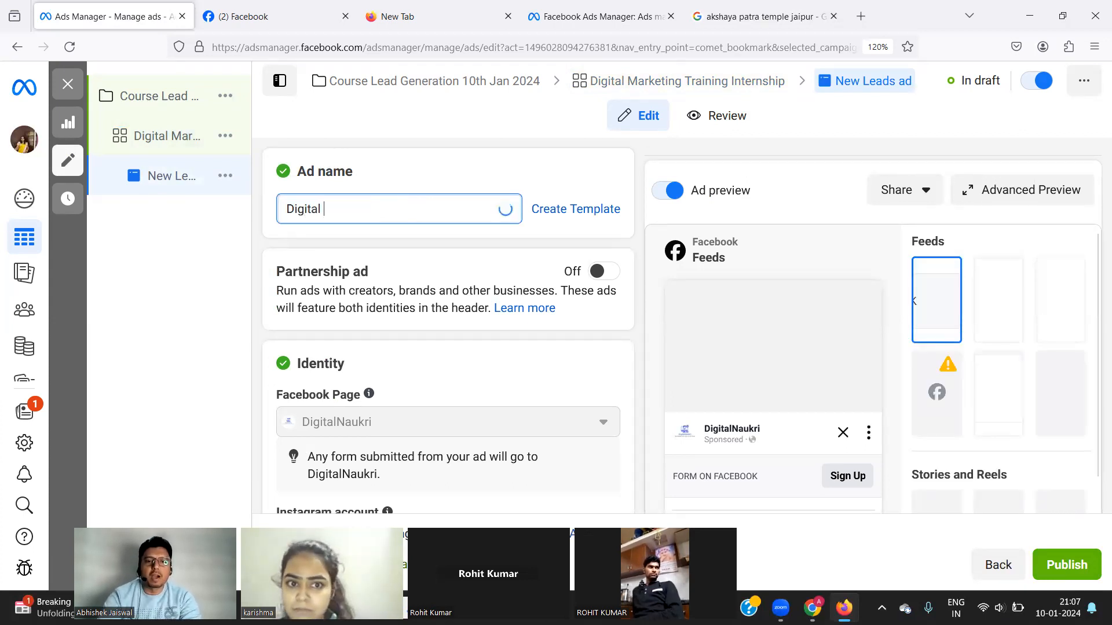
pyautogui.write(' Marketing')
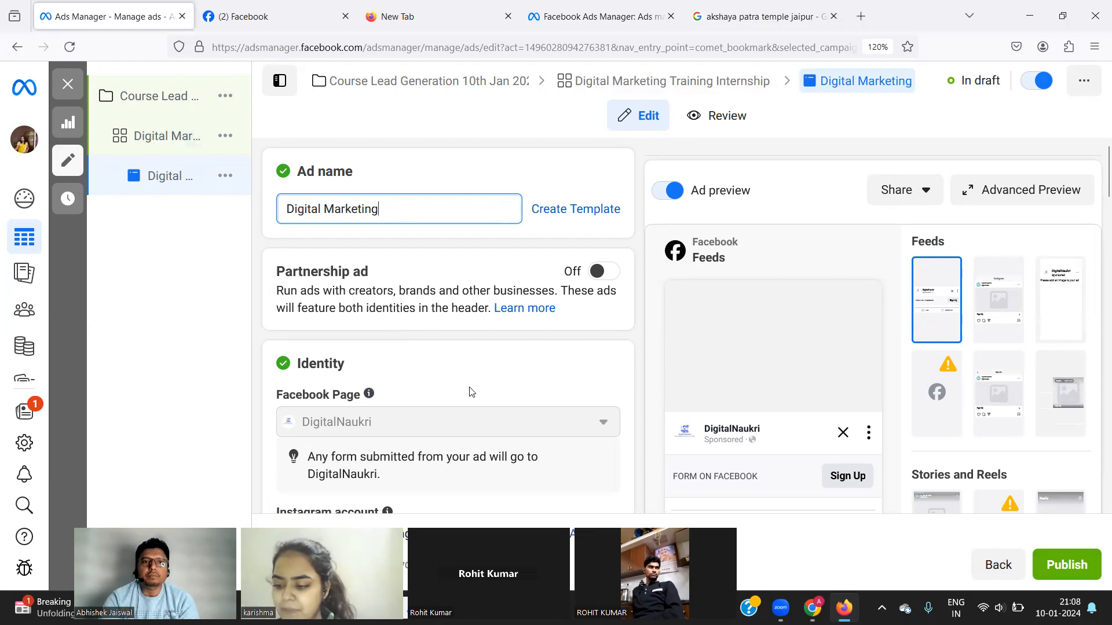
pyautogui.scroll(-3, 470, 390)
pyautogui.scroll(3, 470, 389)
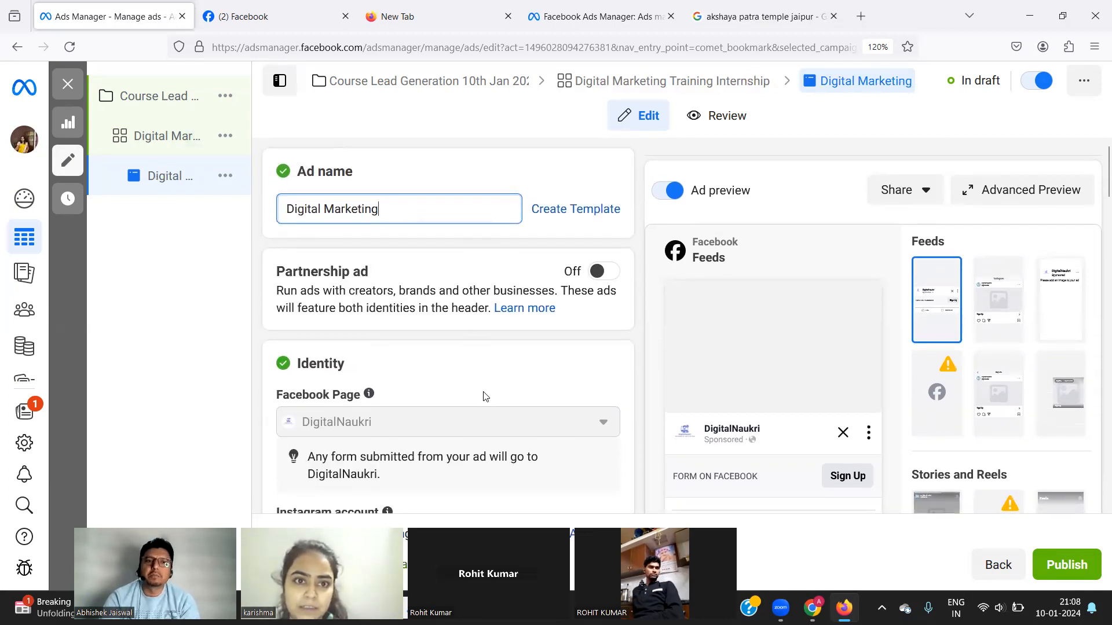
pyautogui.scroll(-1, 484, 392)
pyautogui.scroll(-1, 484, 392)
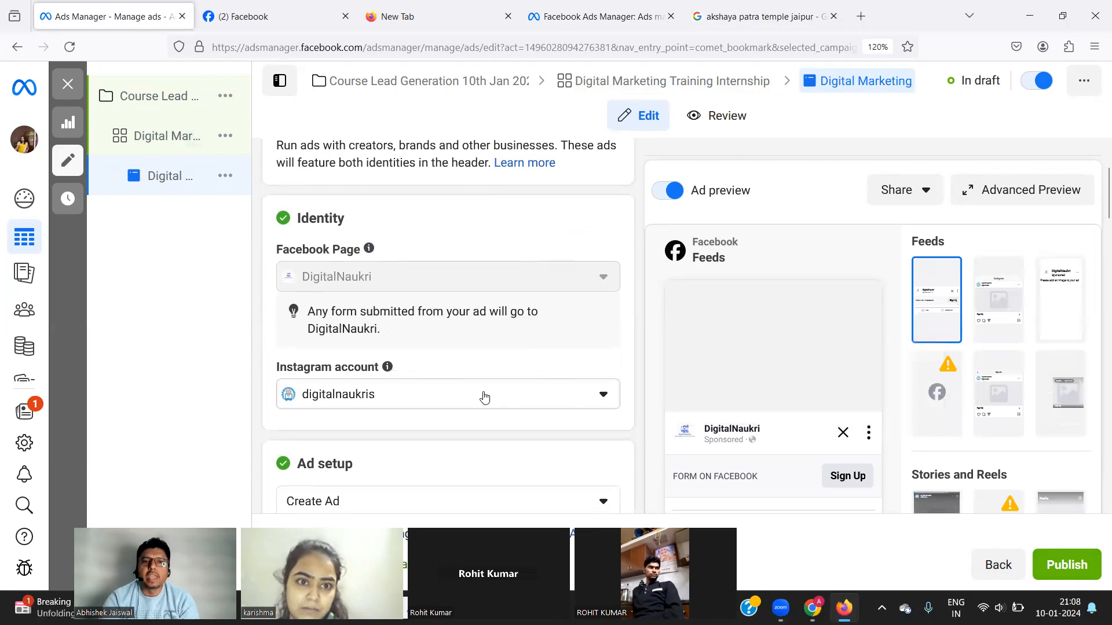
pyautogui.scroll(2, 484, 396)
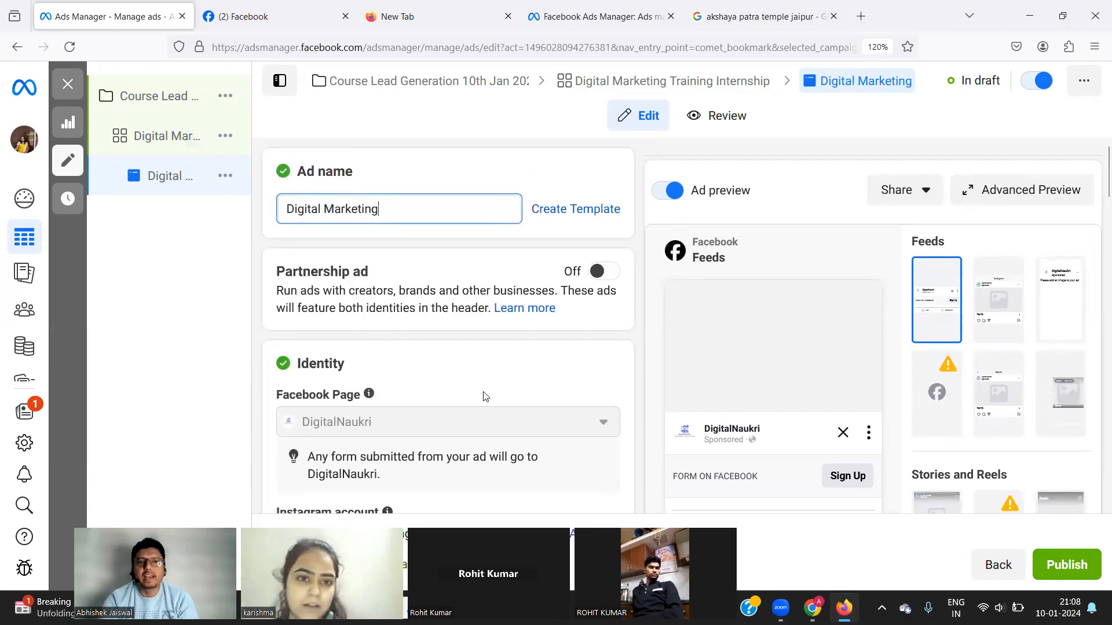
pyautogui.scroll(-1, 486, 397)
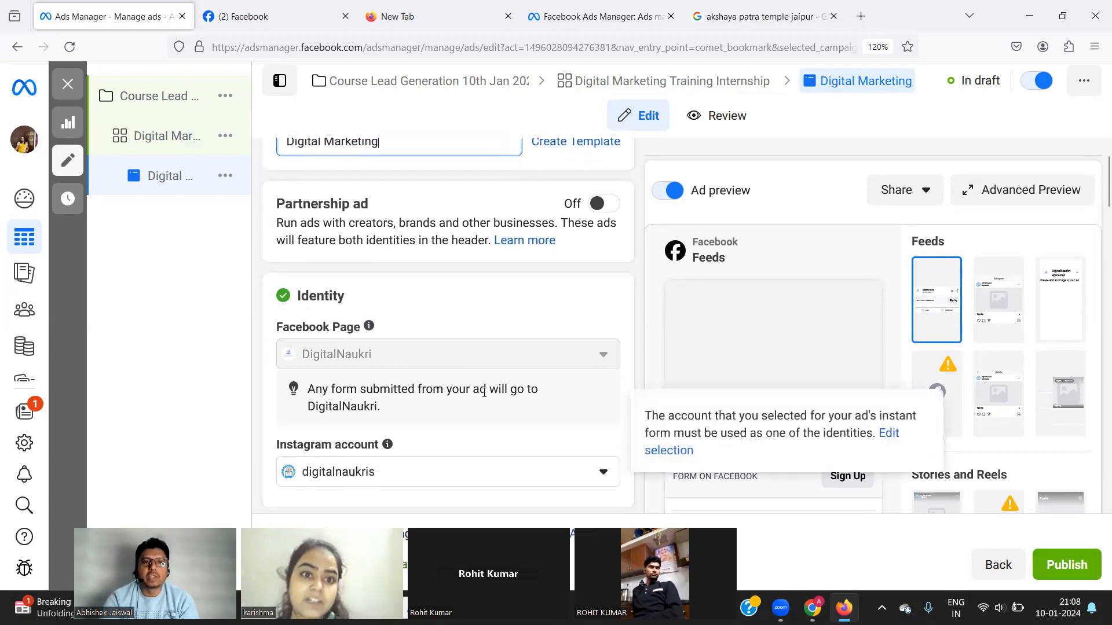
pyautogui.scroll(1, 429, 265)
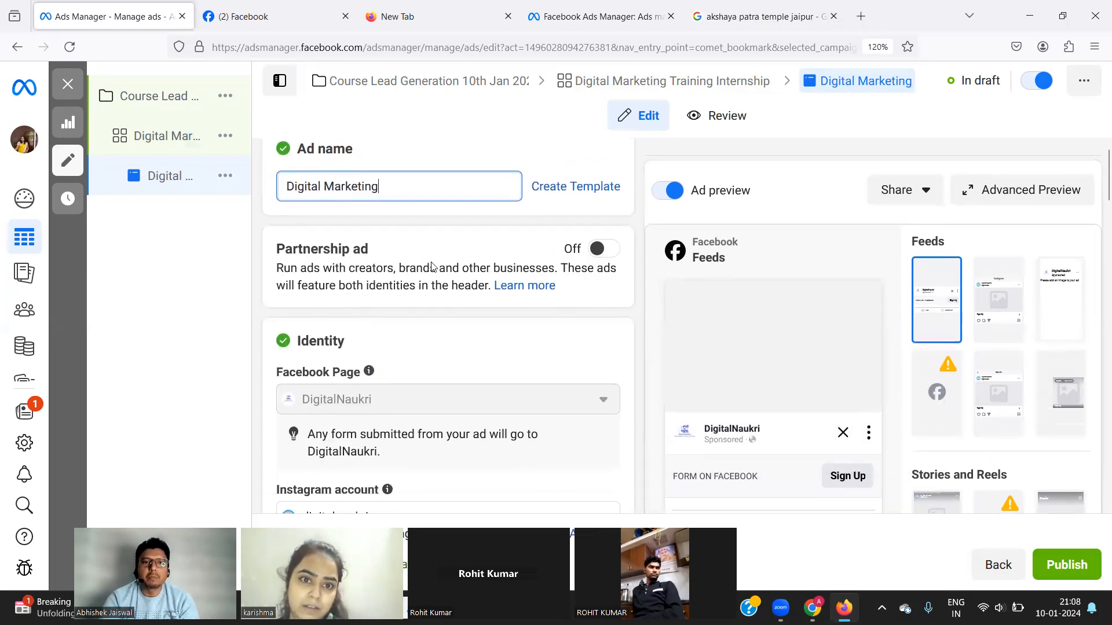
pyautogui.scroll(-2, 431, 267)
pyautogui.moveTo(370, 278)
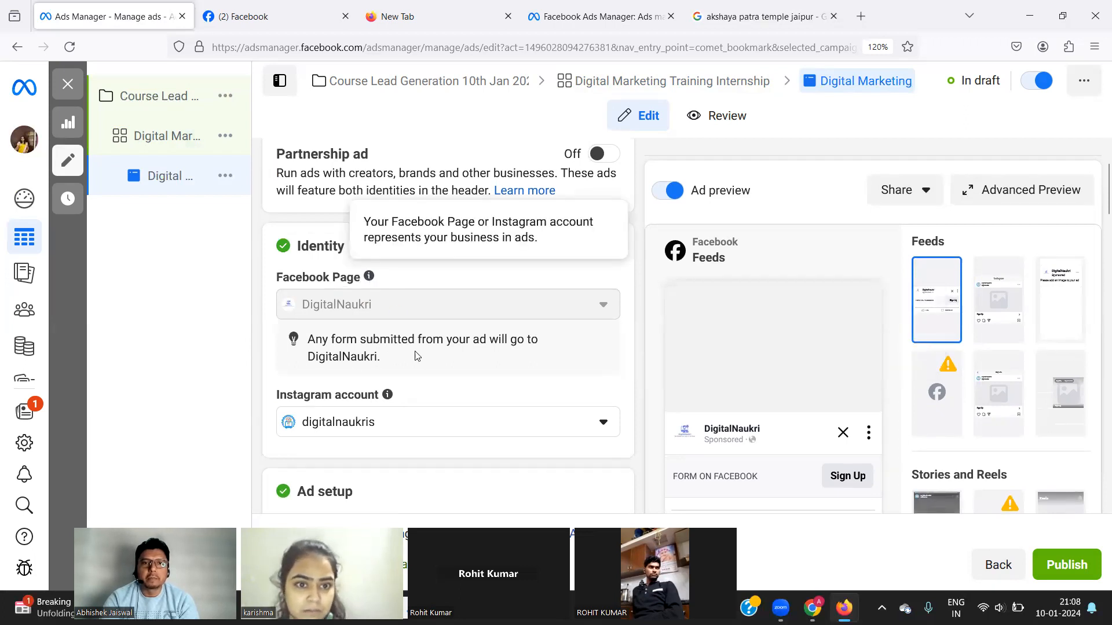
pyautogui.scroll(-2, 435, 384)
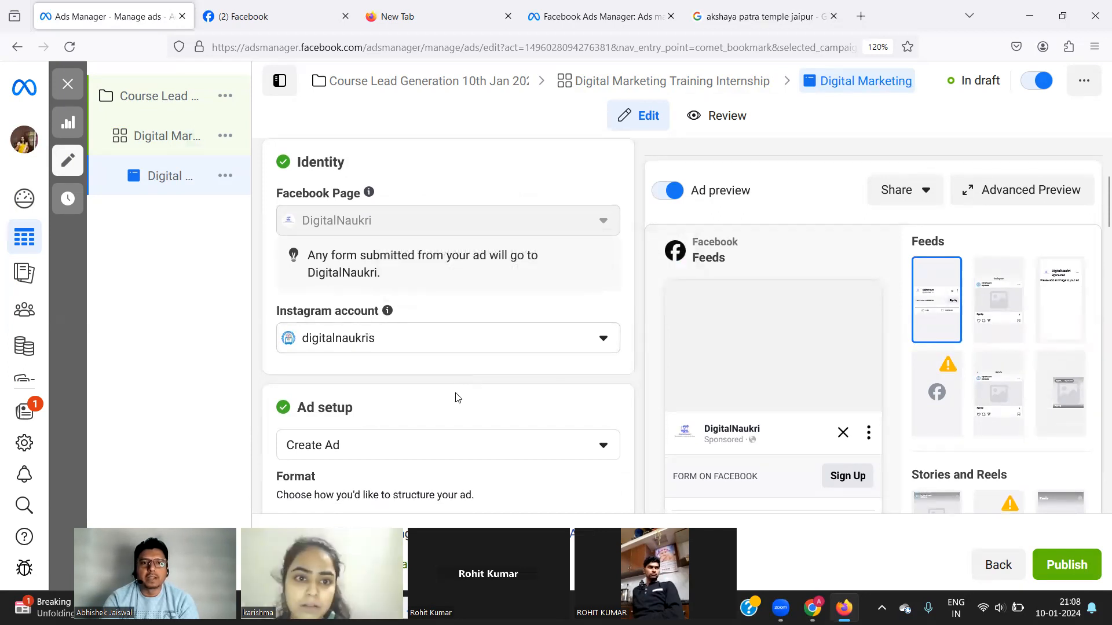
pyautogui.scroll(3, 463, 261)
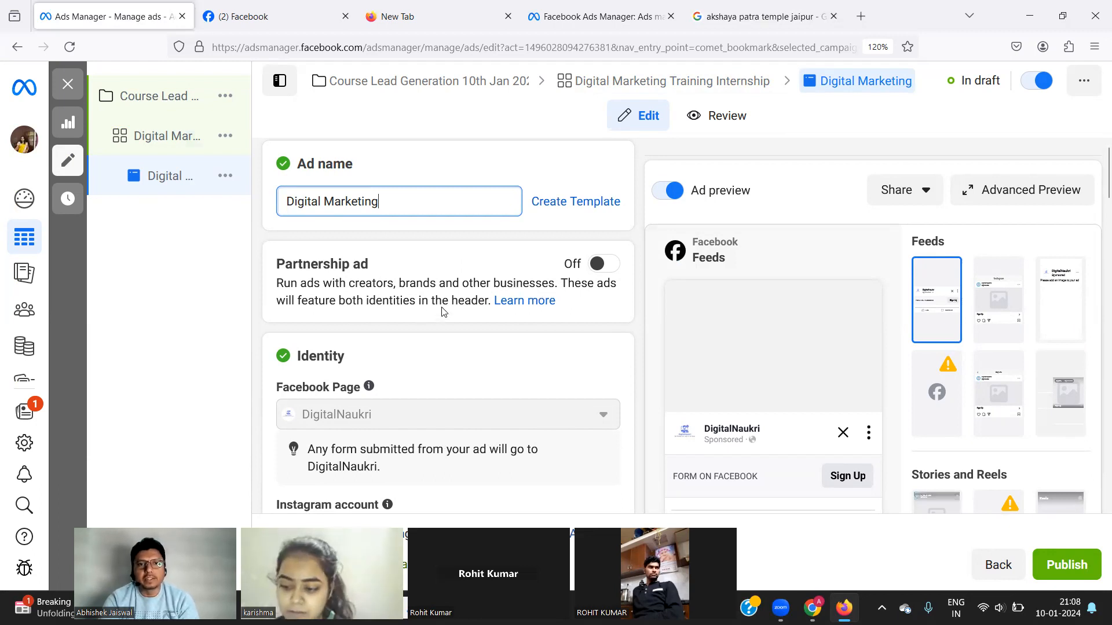
pyautogui.doubleClick(311, 268)
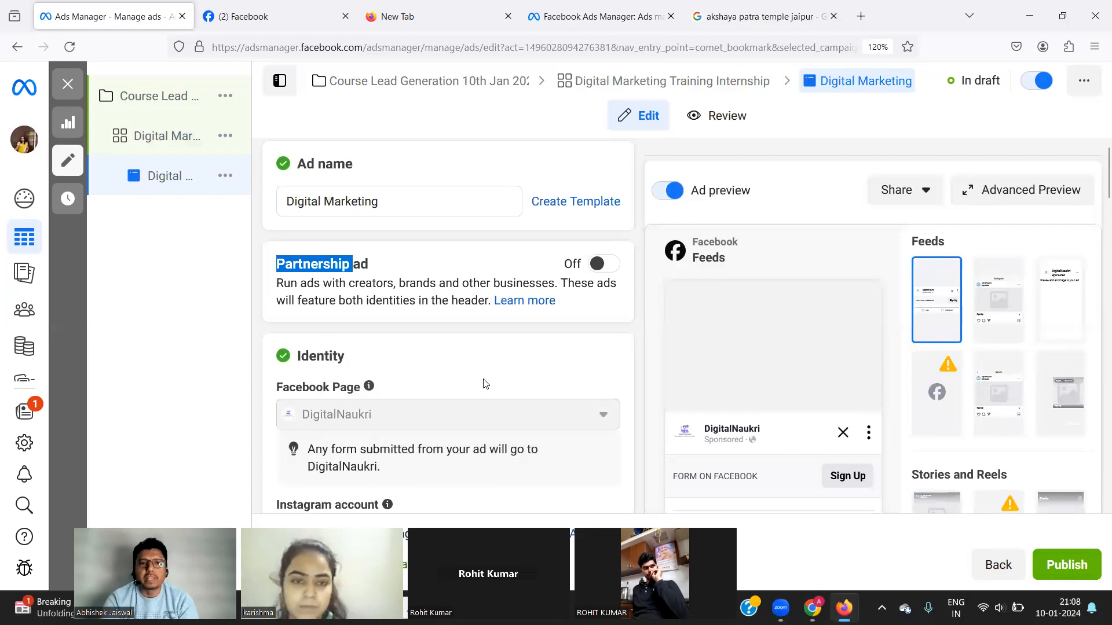
pyautogui.scroll(-3, 485, 384)
pyautogui.scroll(-3, 483, 384)
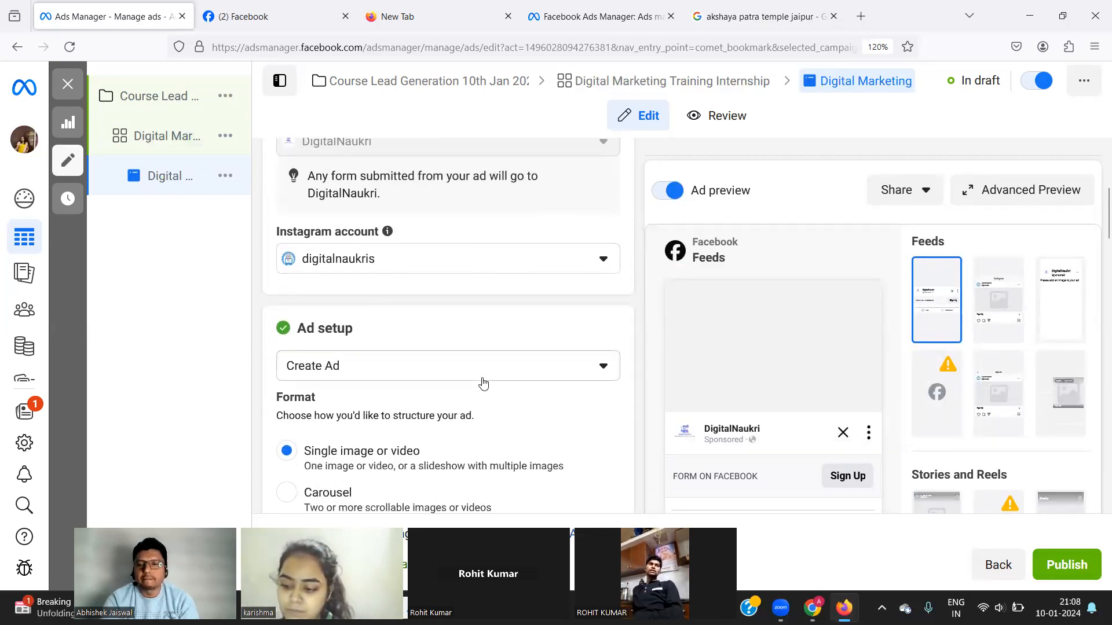
pyautogui.scroll(5, 483, 380)
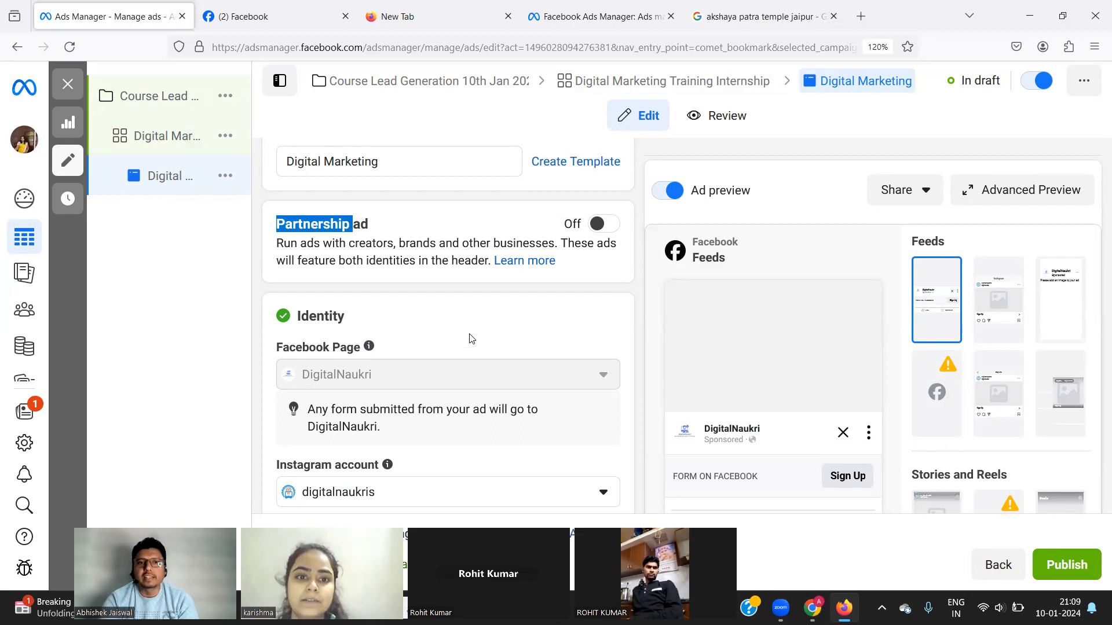
pyautogui.scroll(-1, 472, 339)
pyautogui.scroll(-2, 464, 320)
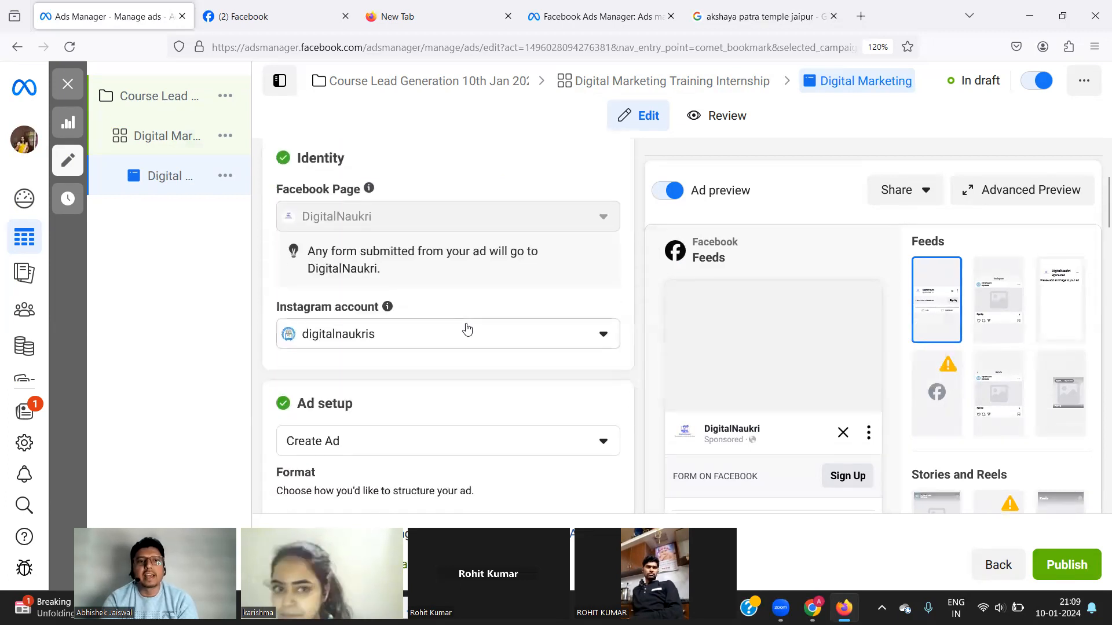
pyautogui.scroll(-5, 467, 329)
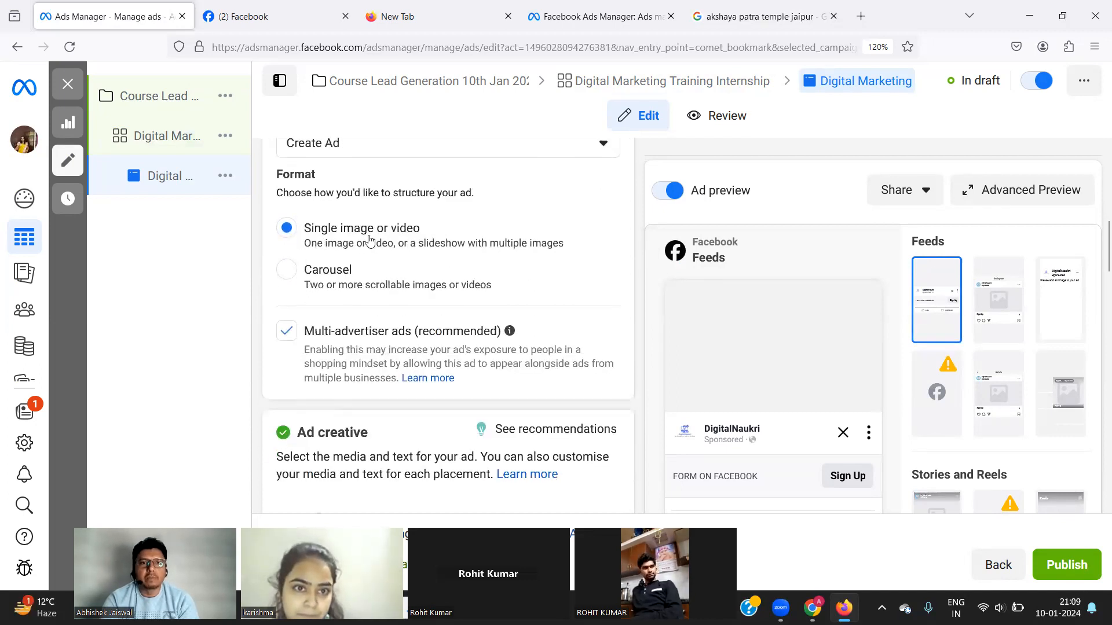
pyautogui.scroll(-2, 399, 272)
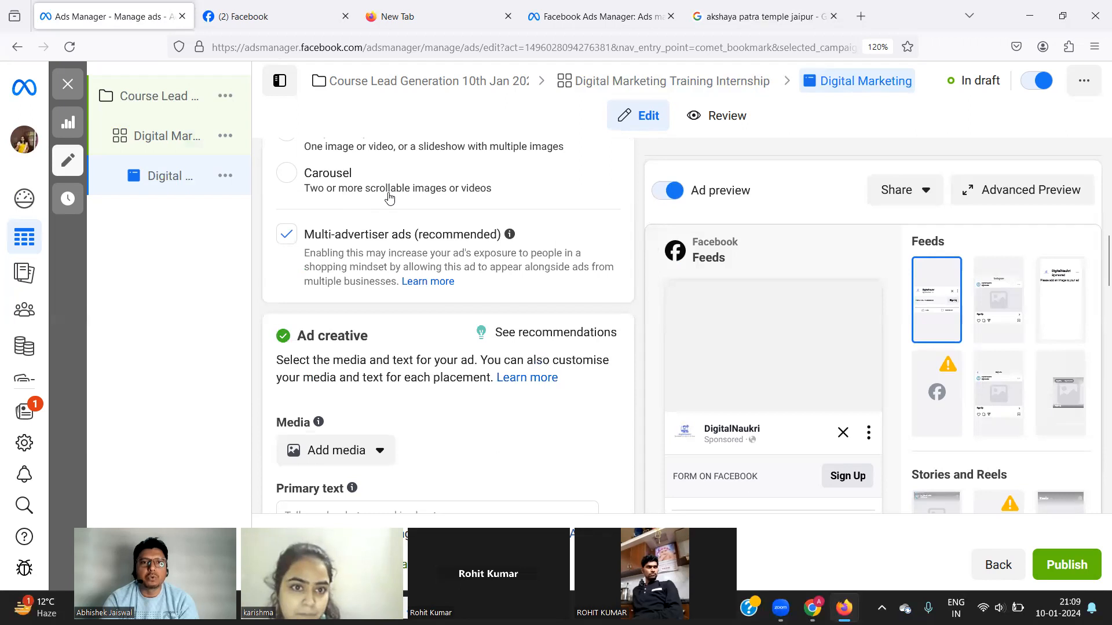
pyautogui.scroll(-2, 448, 368)
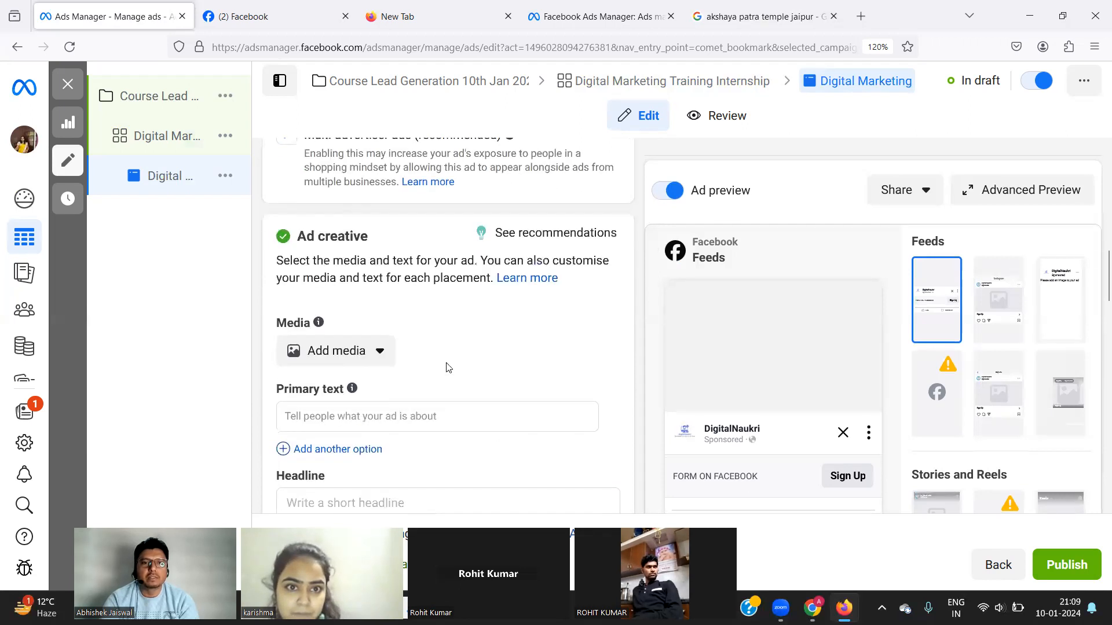
# Load canva.com in a new Firefox tab and focus the design search box.
pyautogui.click(861, 19)
pyautogui.write('canva.com/')
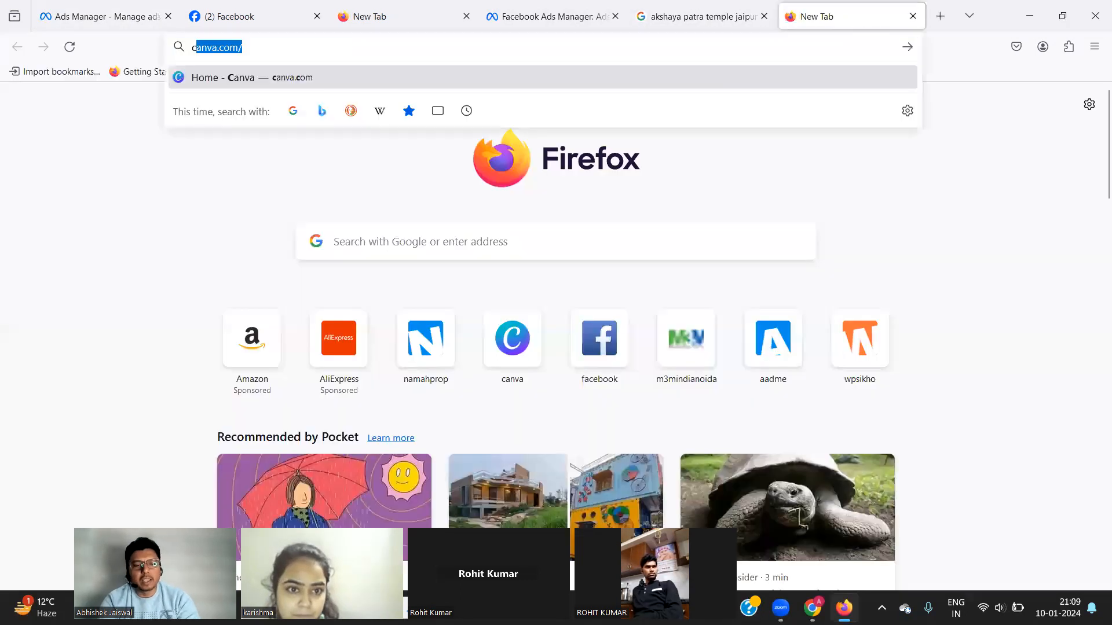
pyautogui.press('Return')
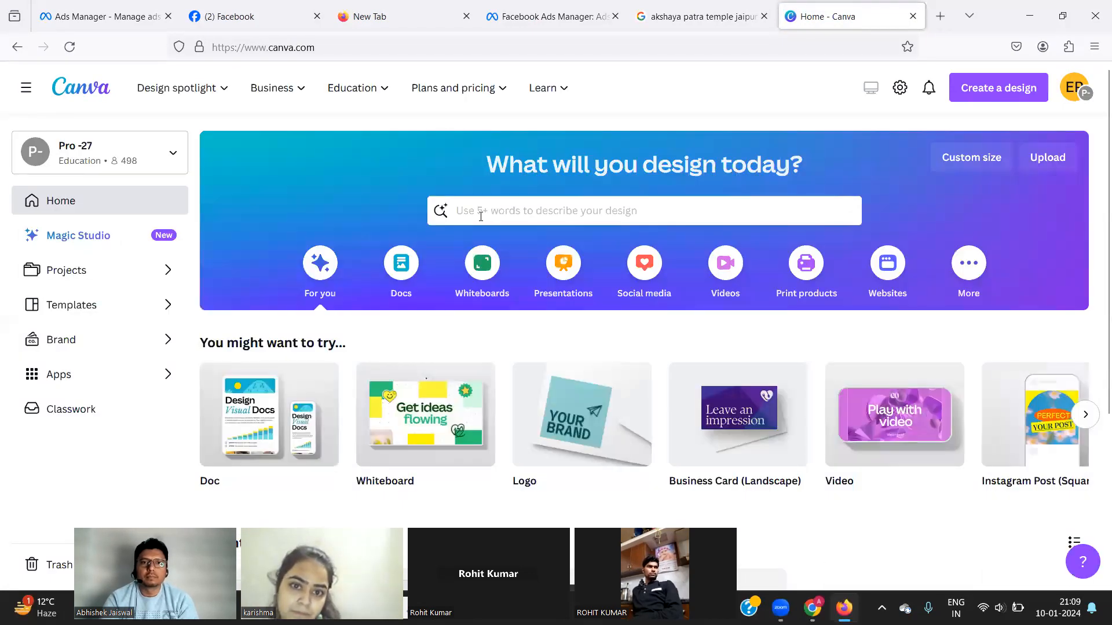
pyautogui.click(480, 216)
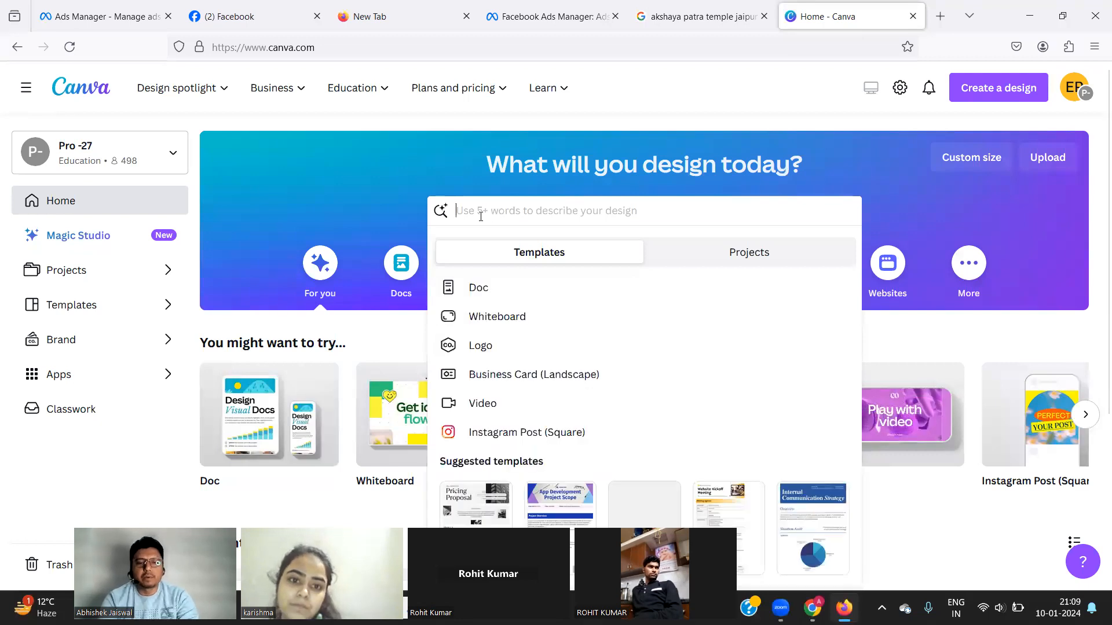
# Create a new Video design at 1920 × 1080 px from the Suggested list.
pyautogui.click(991, 92)
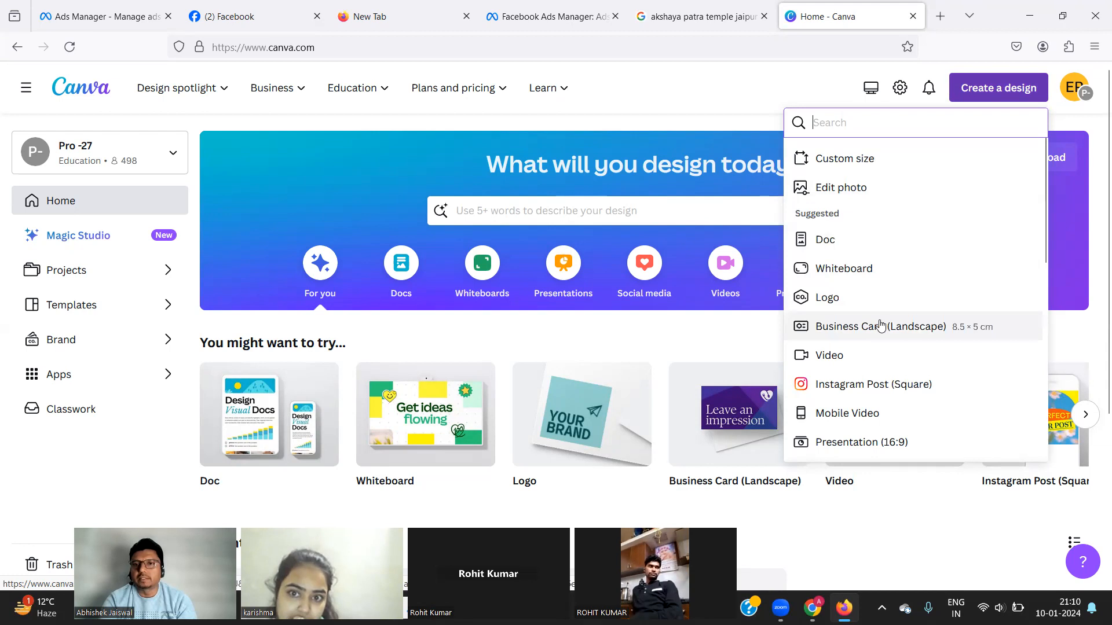
pyautogui.click(833, 363)
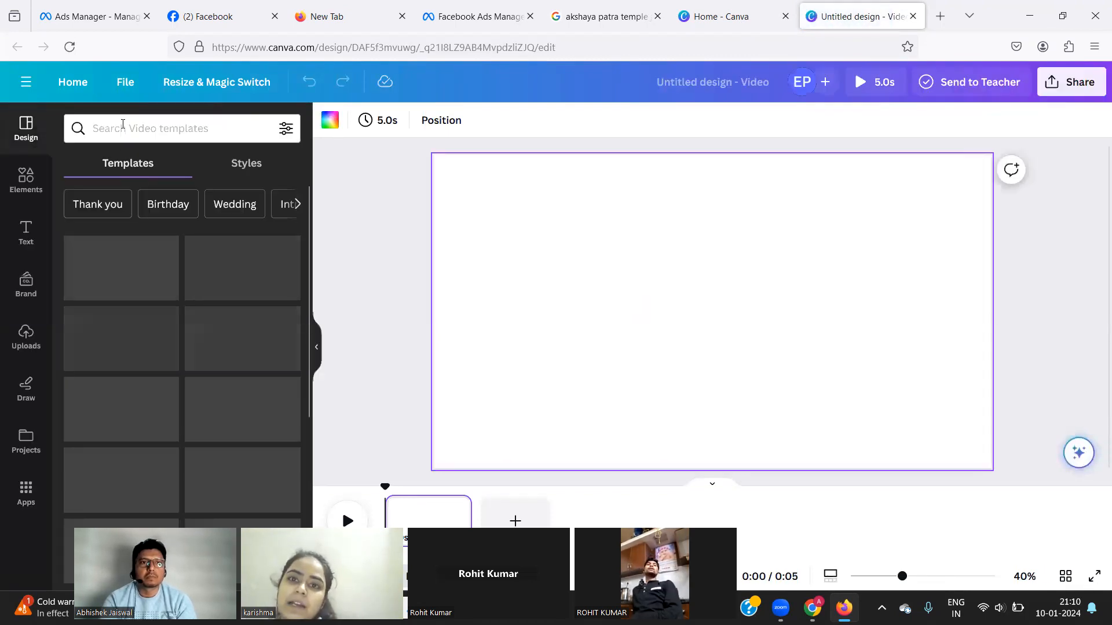
# Search the video templates for 'digital marketing course'.
pyautogui.click(123, 124)
pyautogui.write('dig')
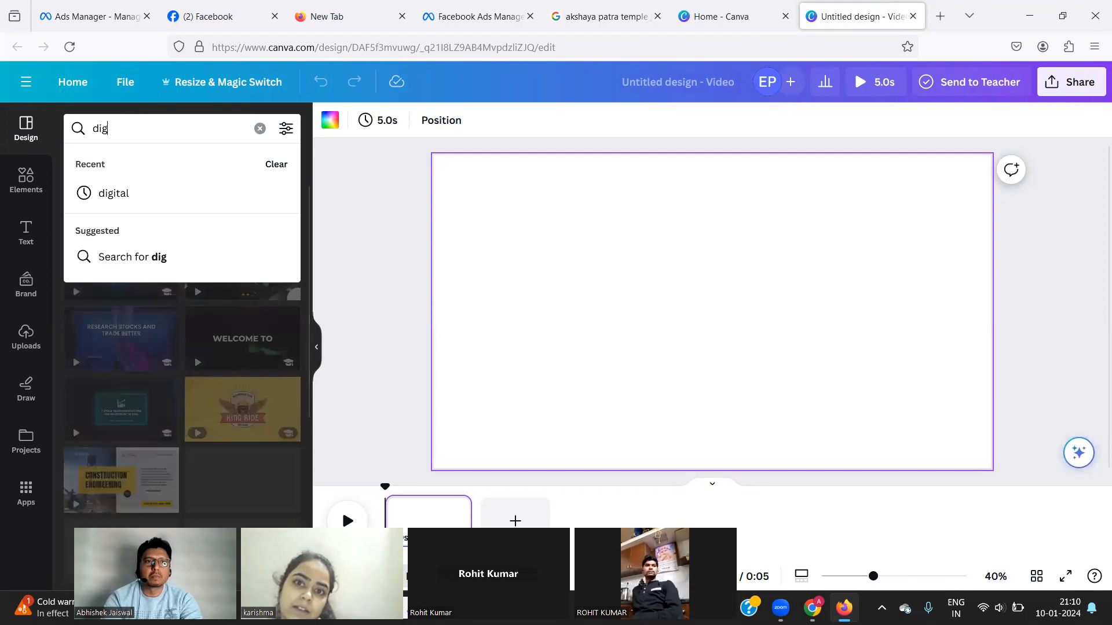
pyautogui.write('ital marketi')
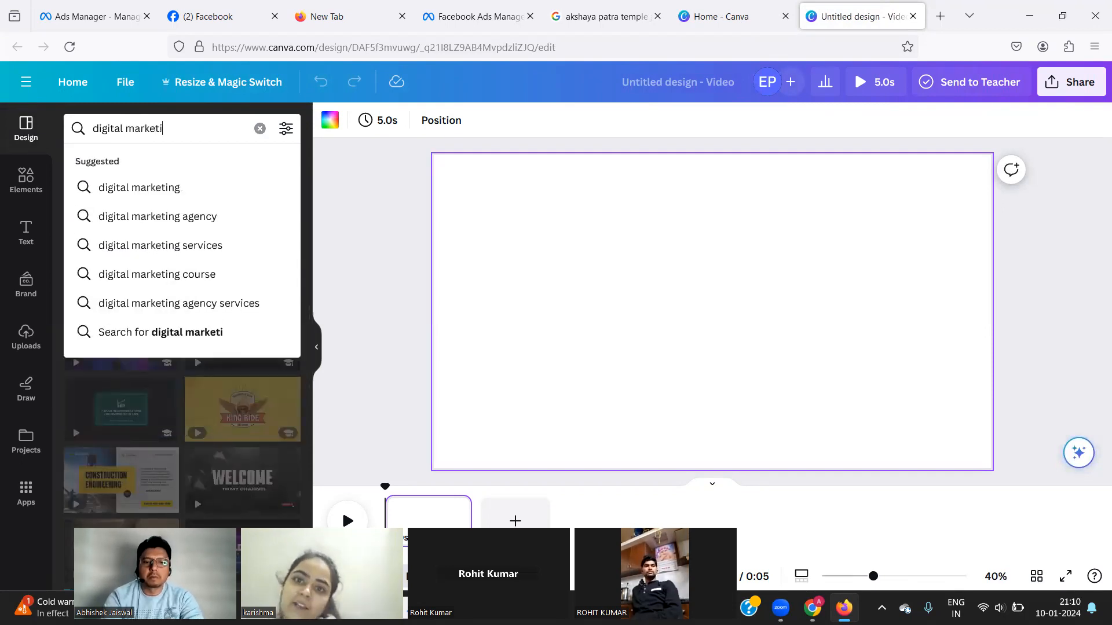
pyautogui.write('ng trianing')
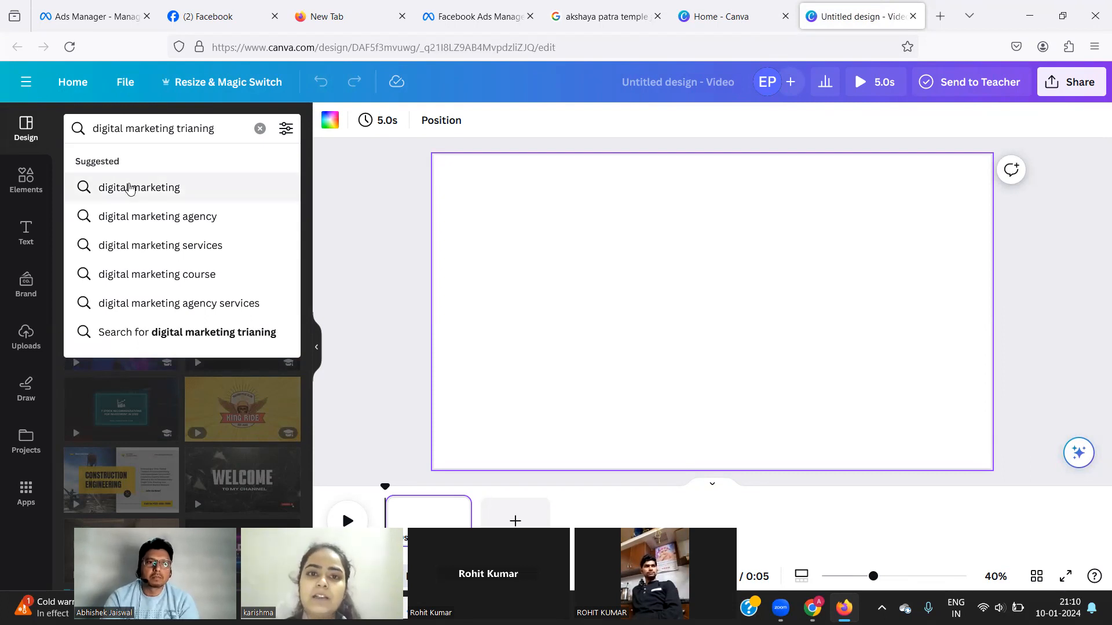
pyautogui.click(130, 188)
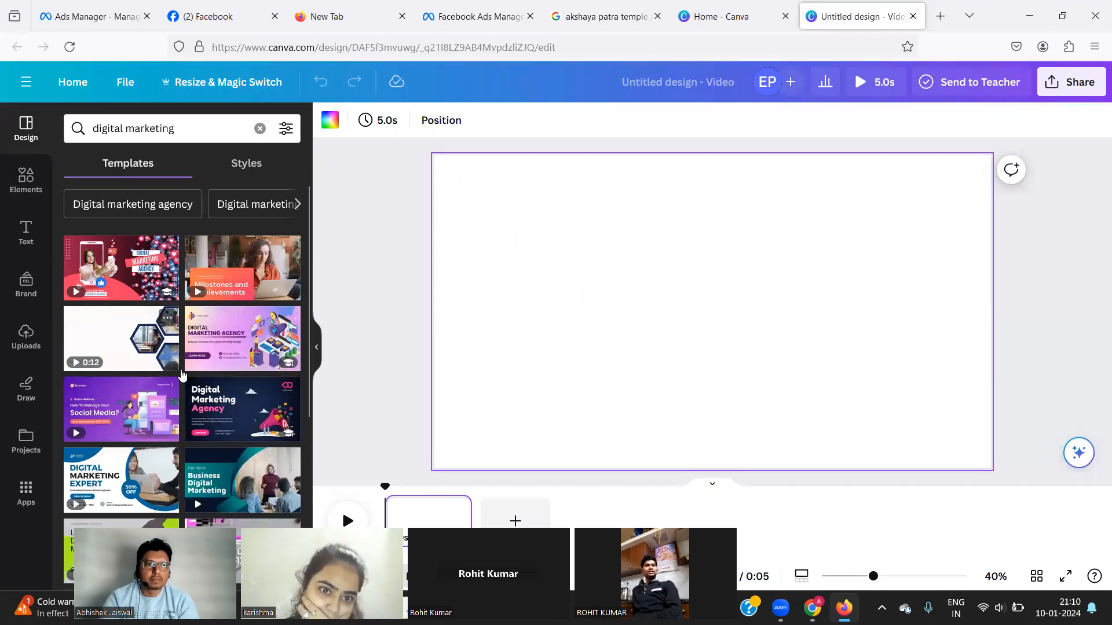
pyautogui.click(200, 132)
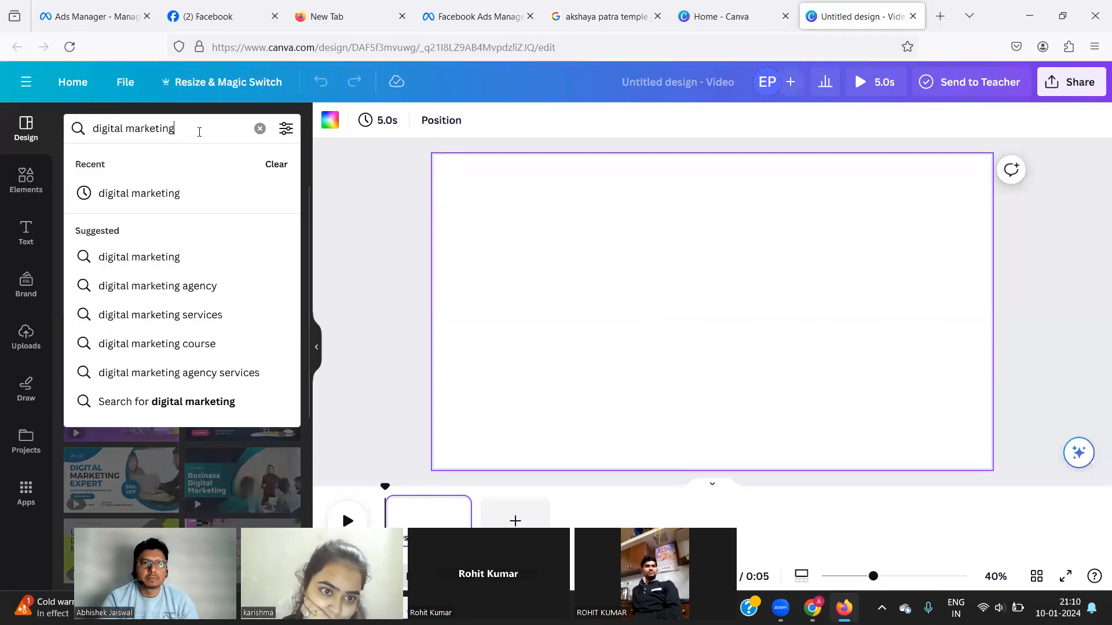
pyautogui.write('cours')
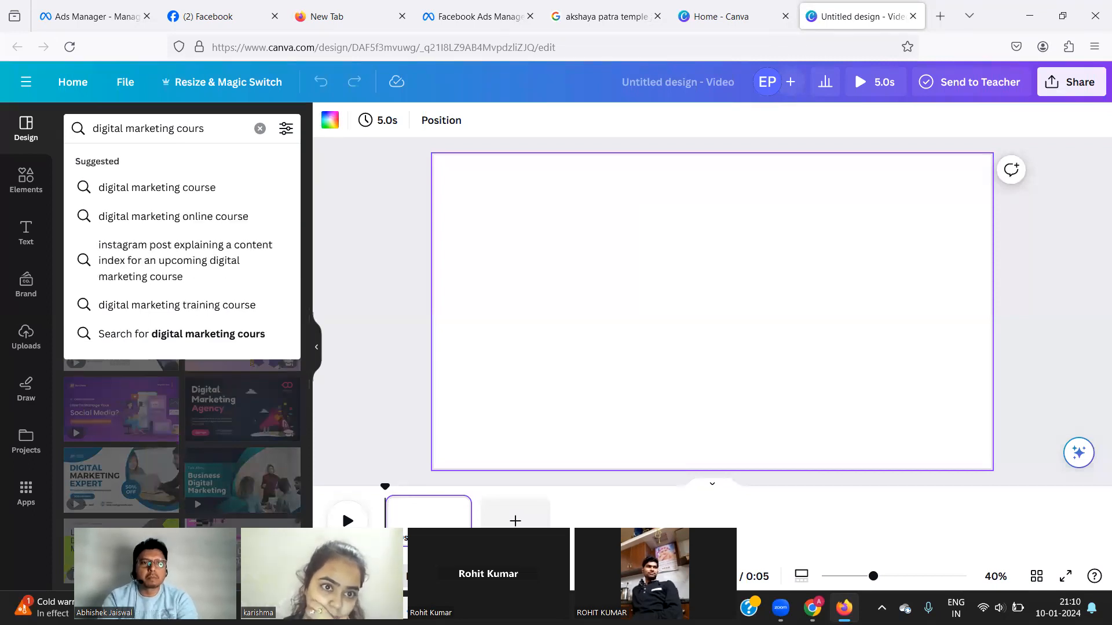
pyautogui.write('e')
pyautogui.press('Return')
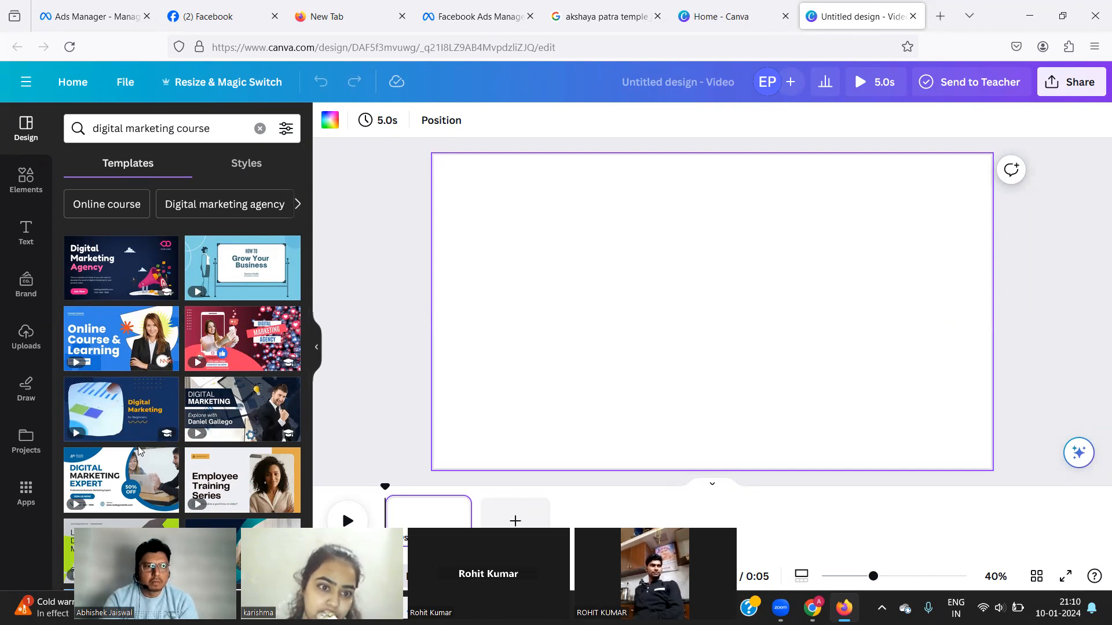
# Apply the Black Orange Modern Minimalist Digital Marketing Video template from the results.
pyautogui.scroll(-3, 139, 451)
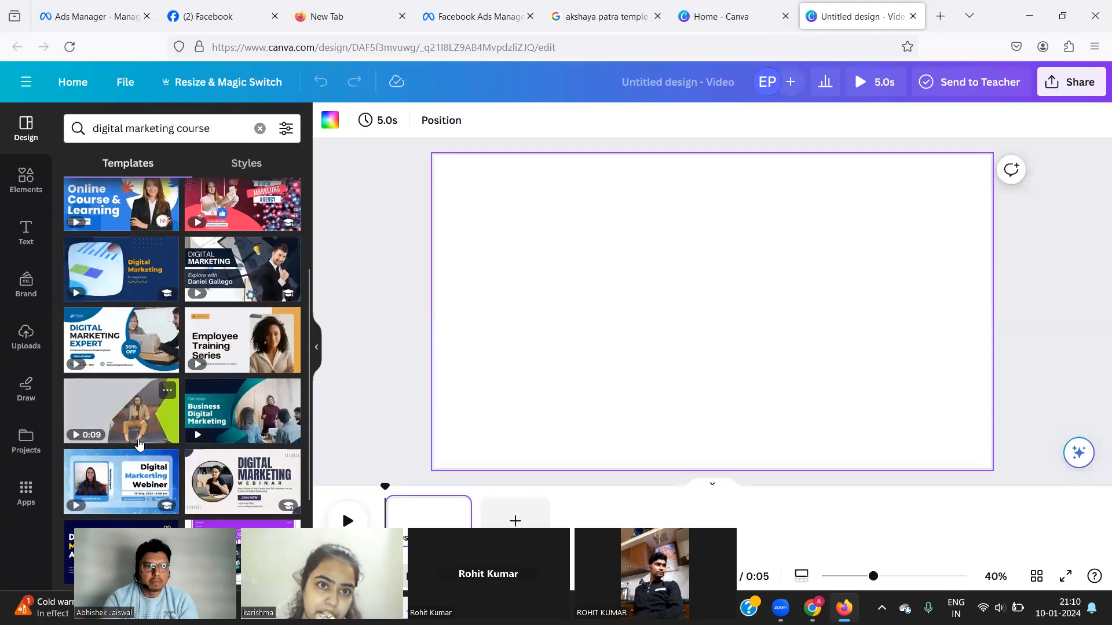
pyautogui.scroll(-1, 139, 445)
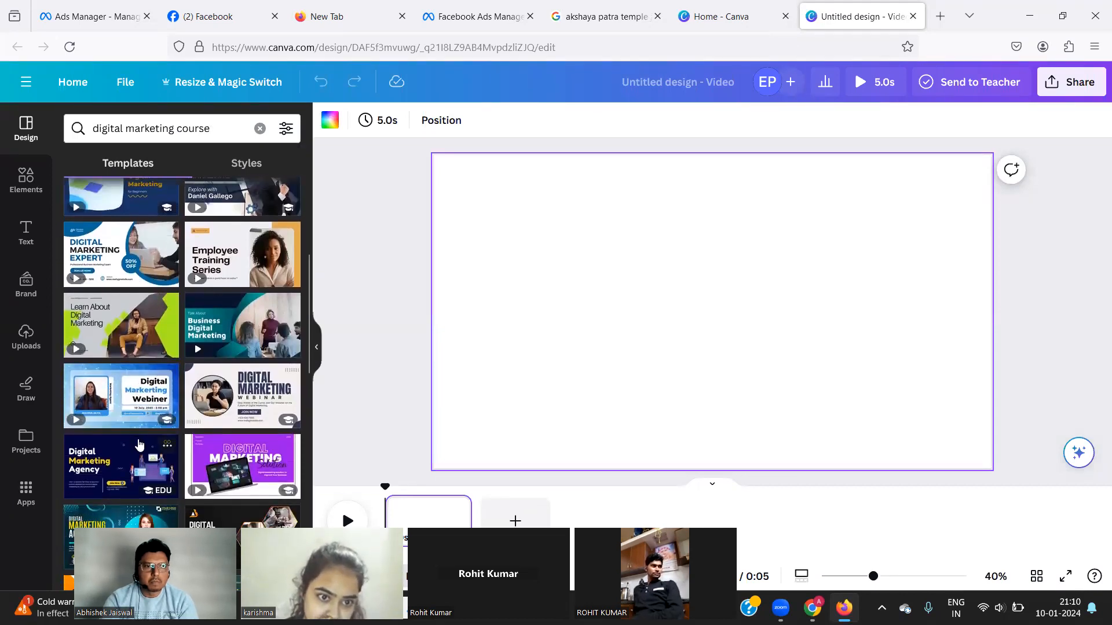
pyautogui.scroll(-1, 139, 445)
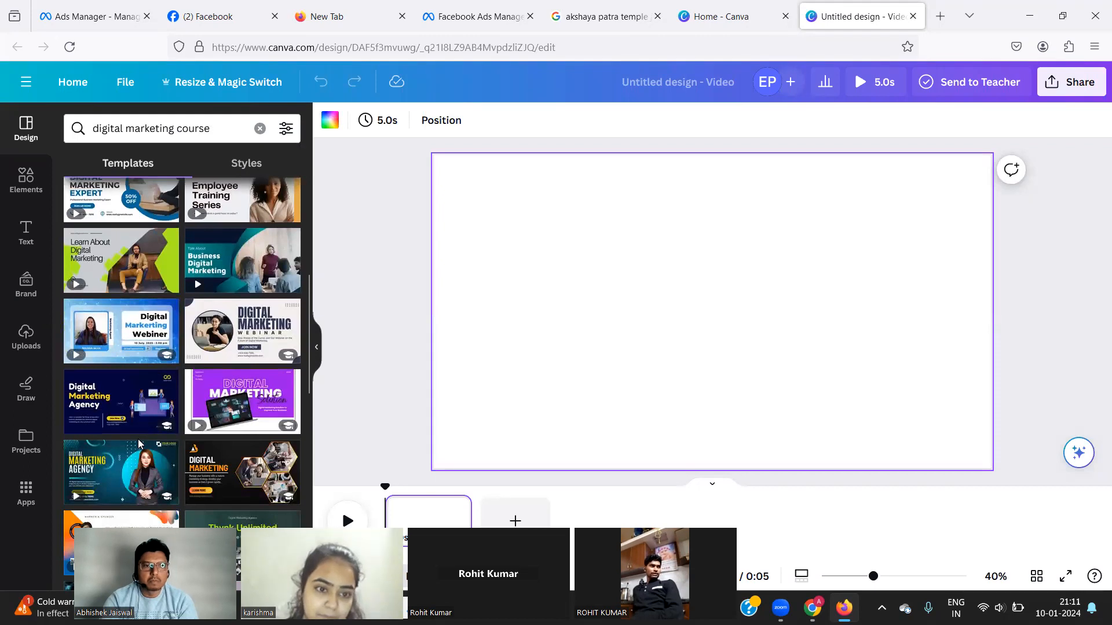
pyautogui.scroll(-1, 139, 444)
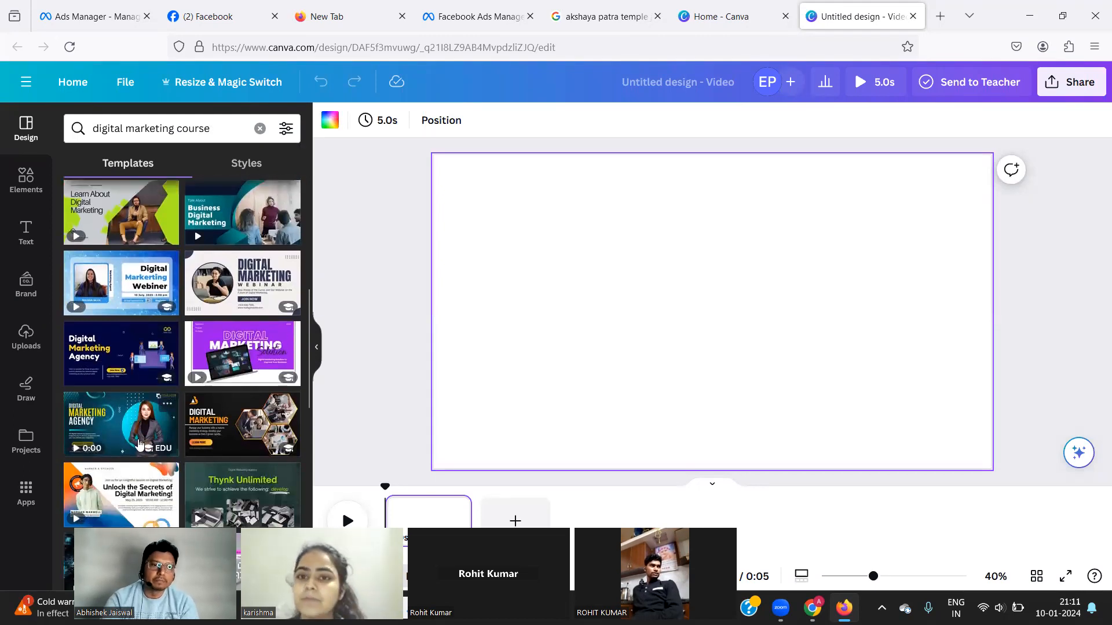
pyautogui.scroll(-1, 139, 445)
pyautogui.scroll(1, 139, 445)
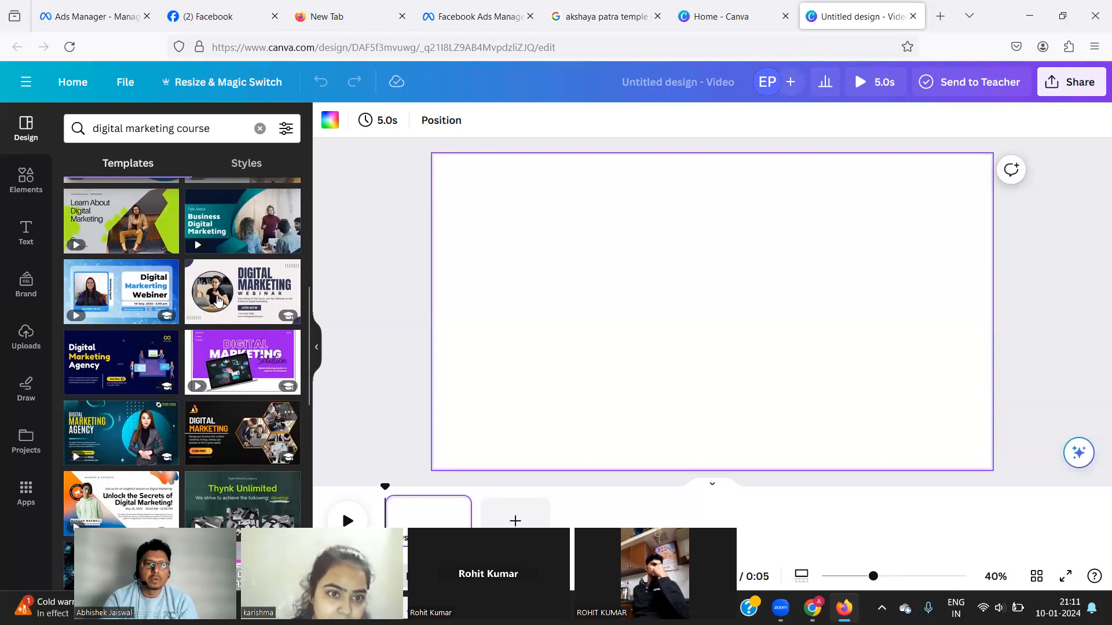
pyautogui.scroll(-1, 220, 292)
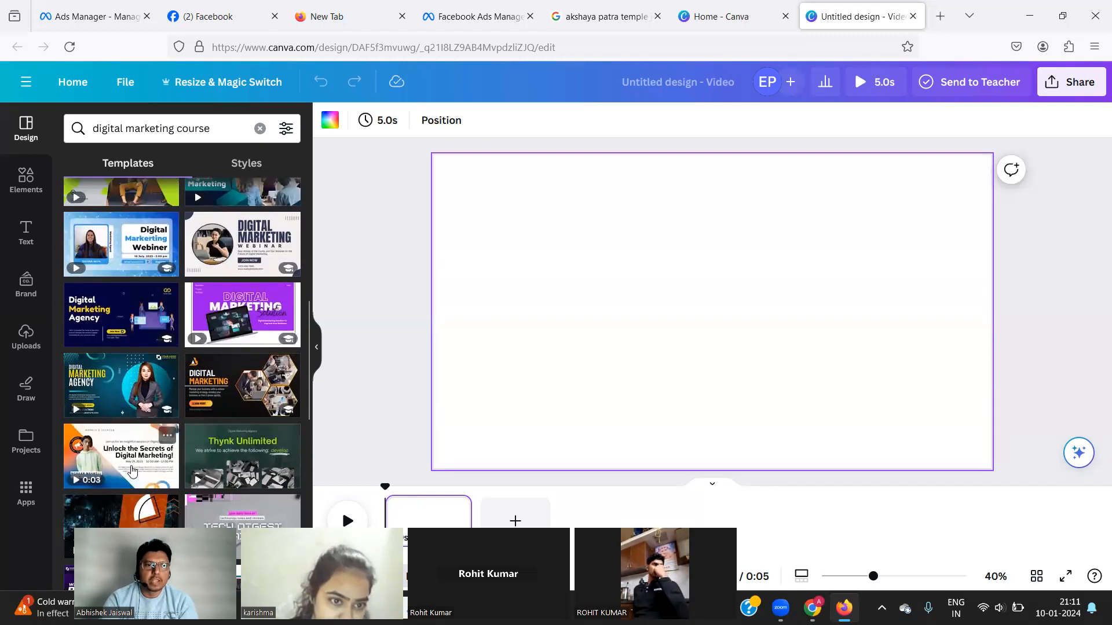
pyautogui.click(231, 394)
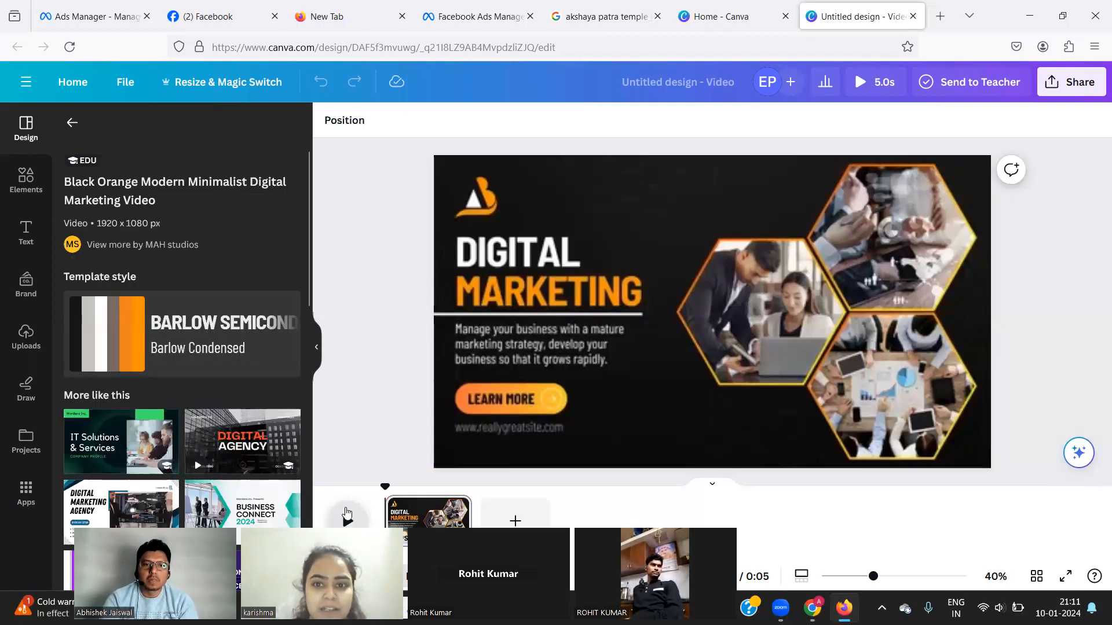
# Preview the video twice, then shuffle the template style until a grey-and-yellow look appears.
pyautogui.click(346, 514)
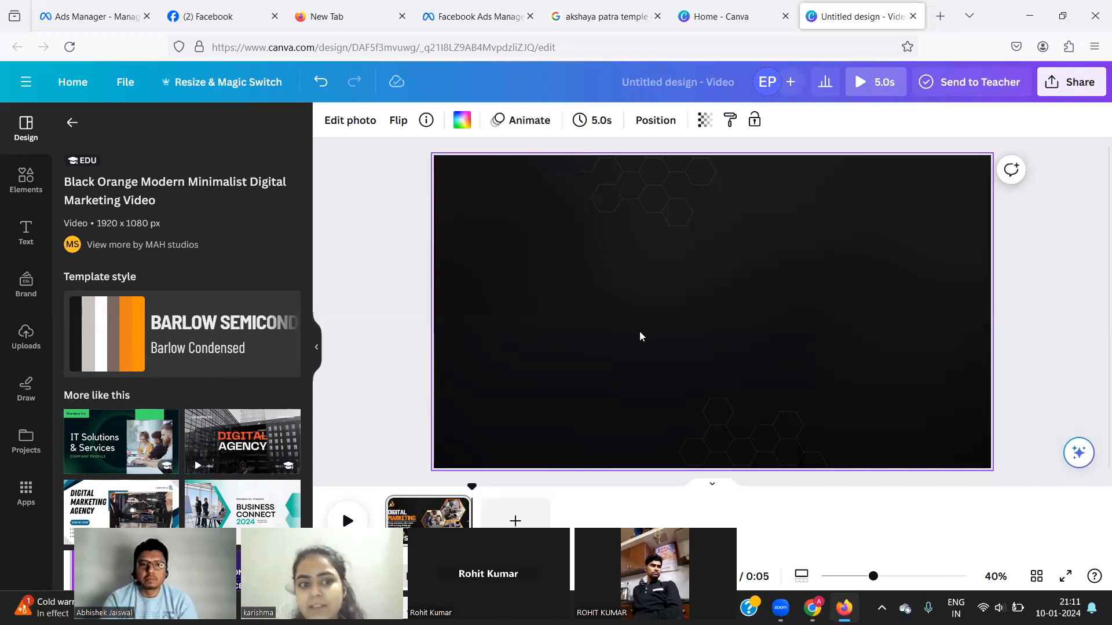
pyautogui.click(330, 509)
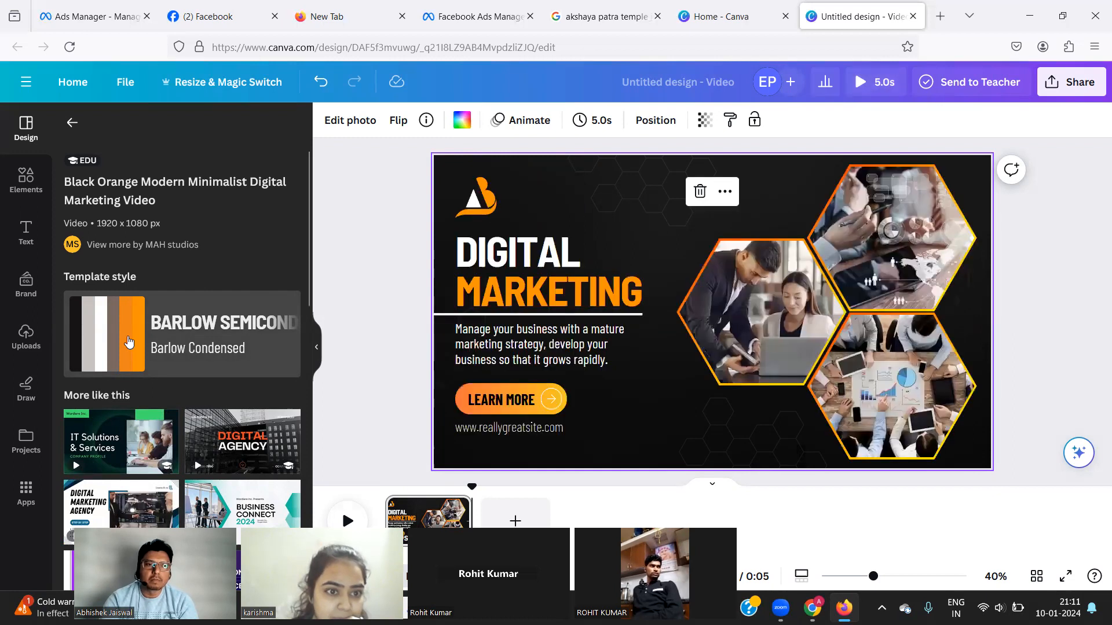
pyautogui.click(129, 341)
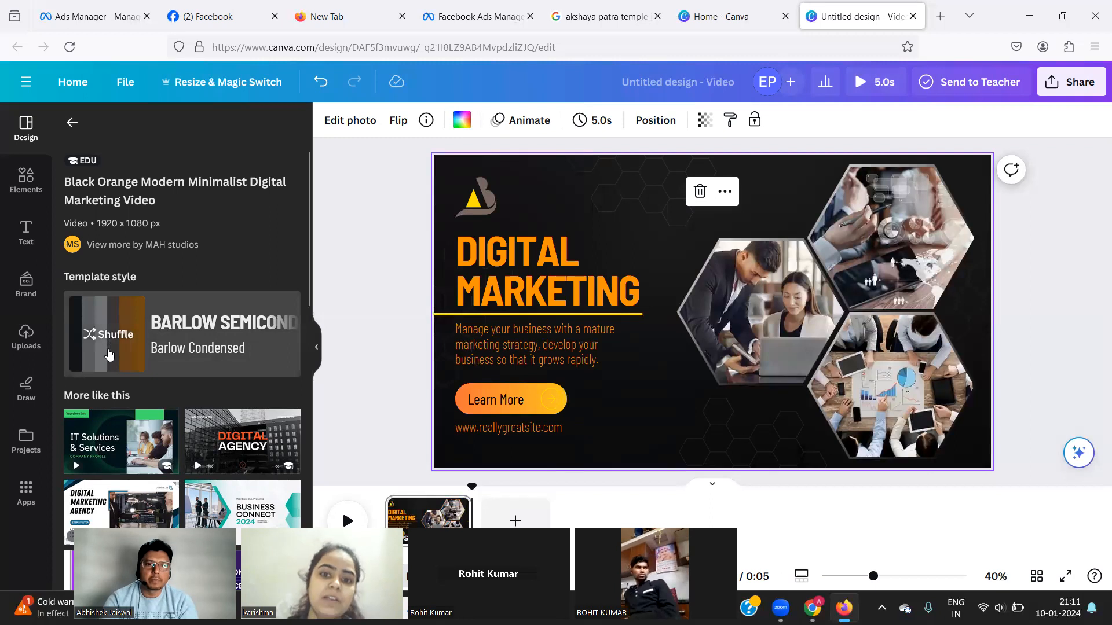
pyautogui.click(108, 351)
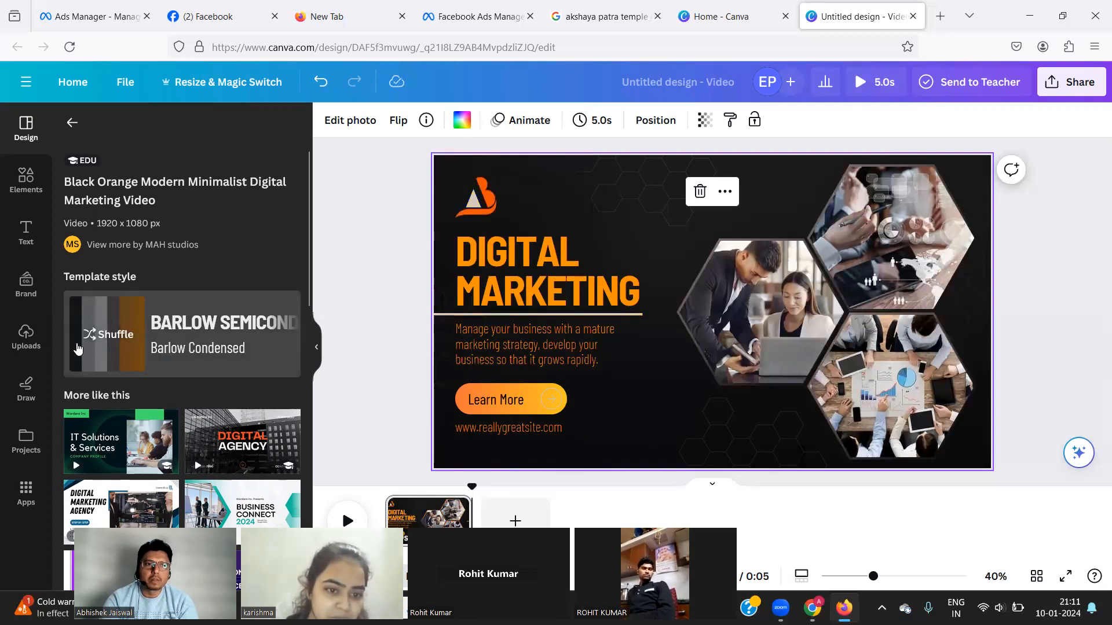
pyautogui.click(84, 351)
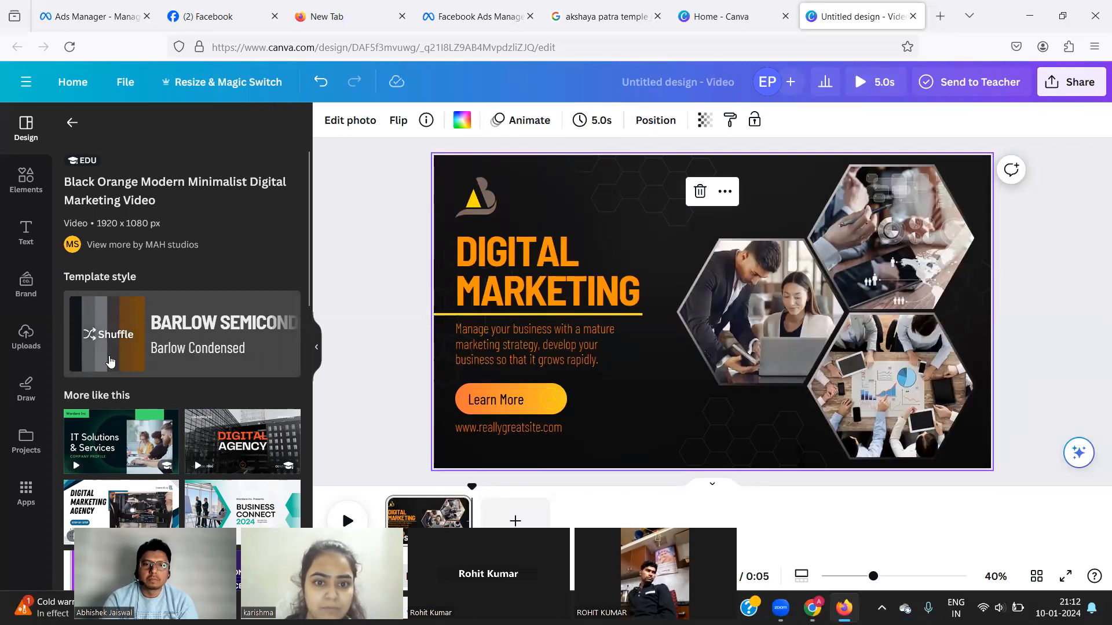
pyautogui.click(110, 360)
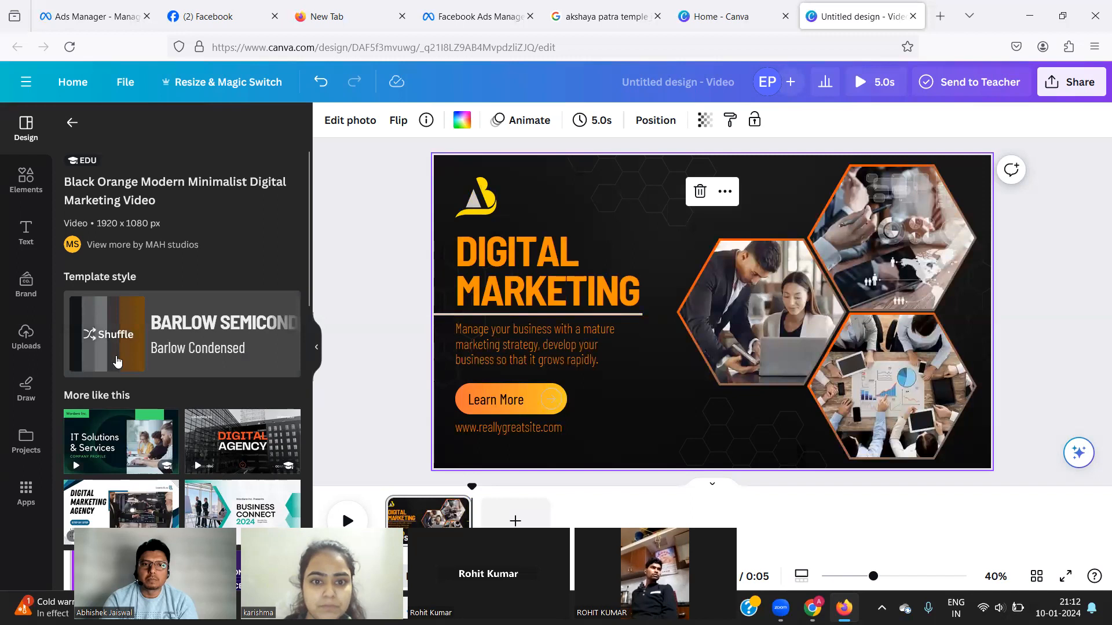
pyautogui.click(133, 361)
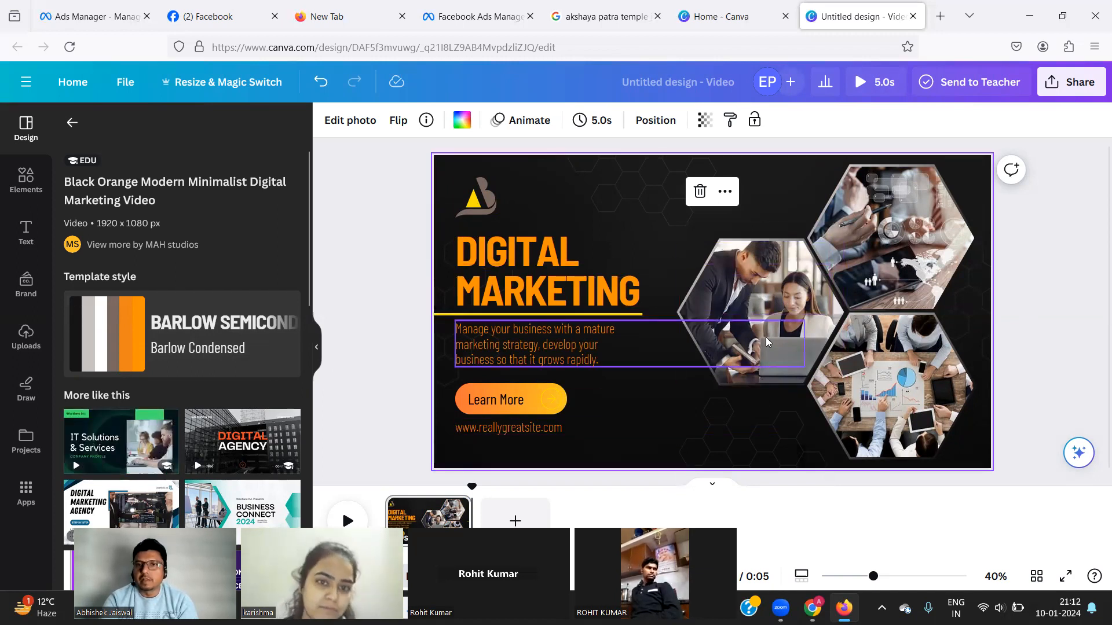
# Delete the photo in the middle hexagon and switch back to the Ads Manager tab.
pyautogui.click(782, 377)
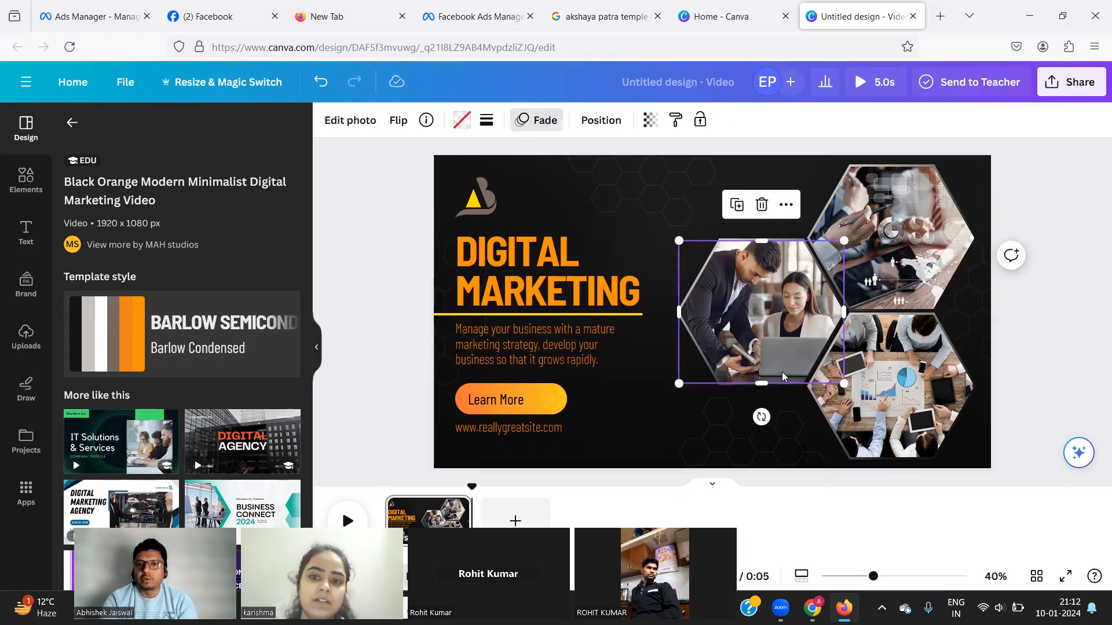
pyautogui.press('Delete')
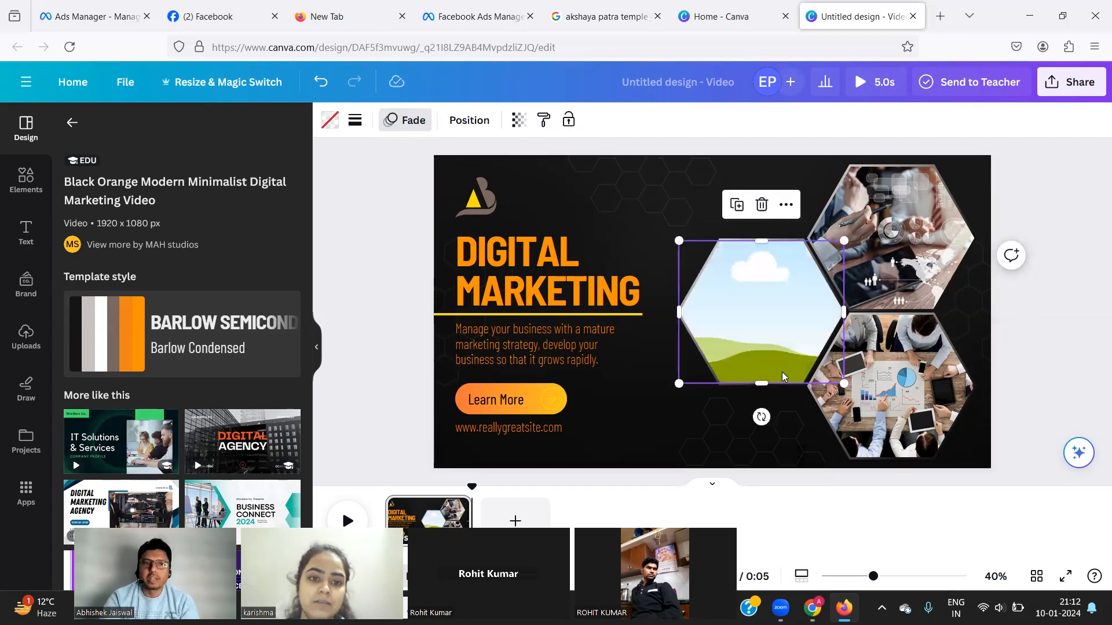
pyautogui.click(216, 21)
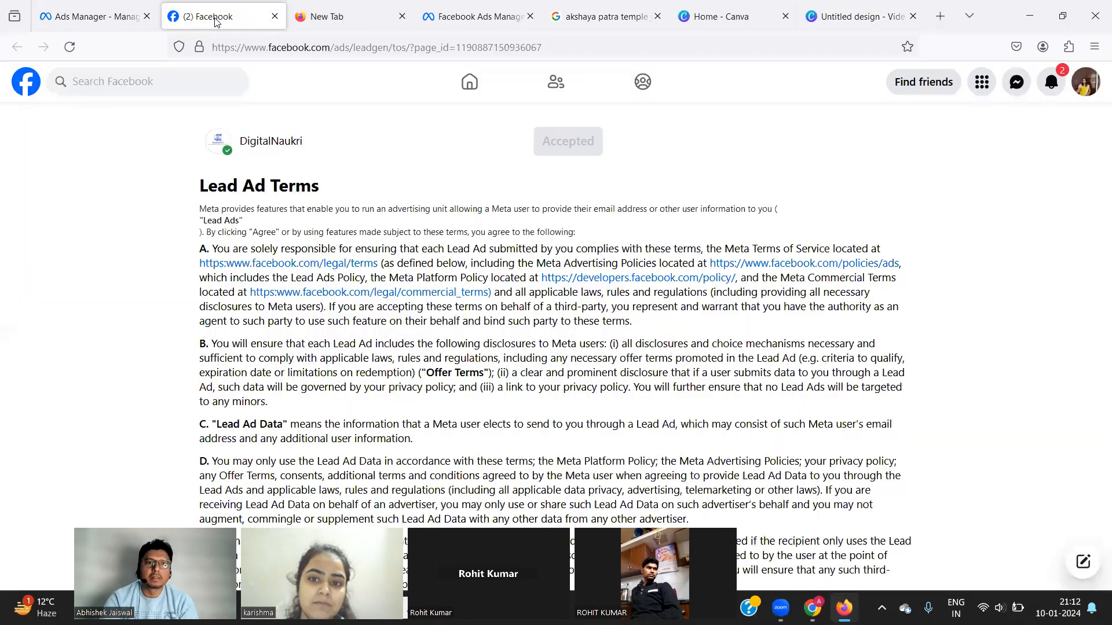
pyautogui.click(84, 25)
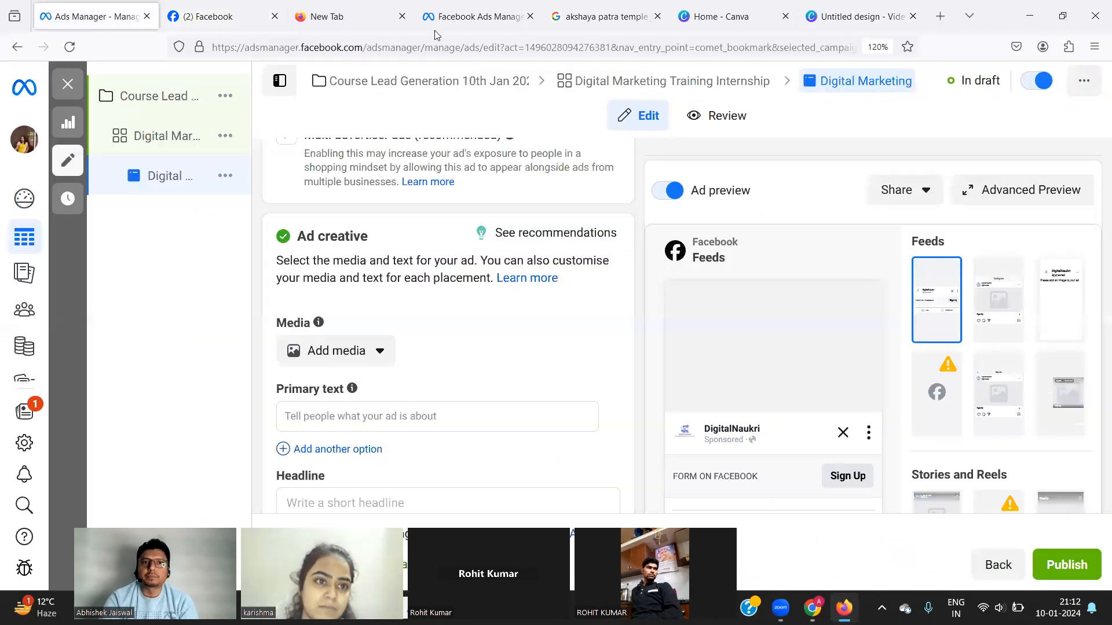
# Search Google for 'digitanuakri' in a new tab and browse the image results.
pyautogui.click(939, 17)
pyautogui.write('digita')
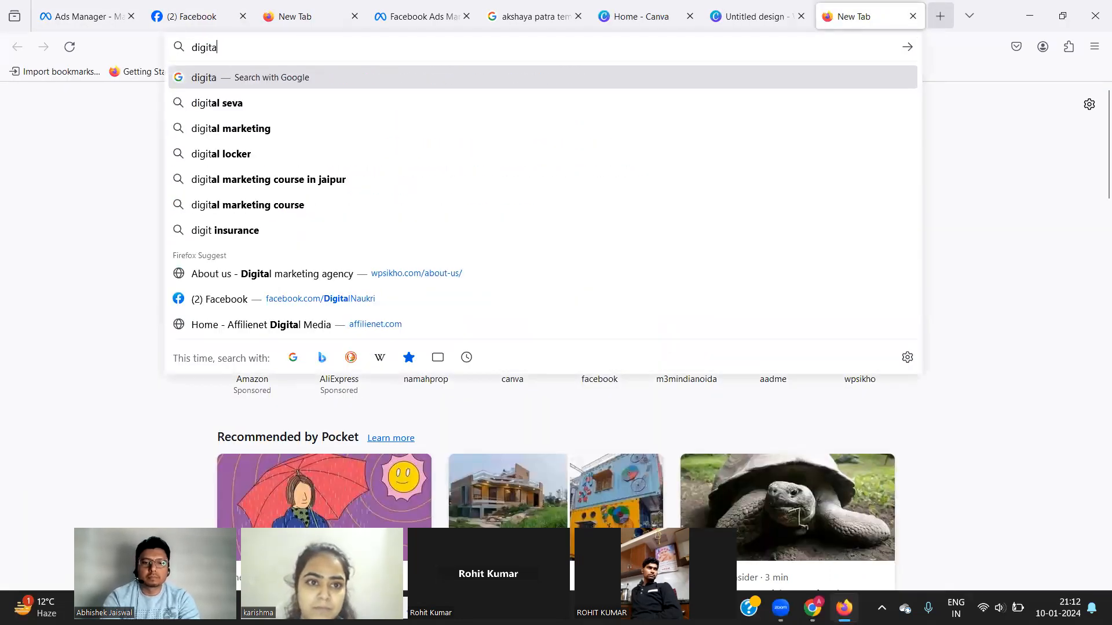
pyautogui.write('nuakri')
pyautogui.press('Return')
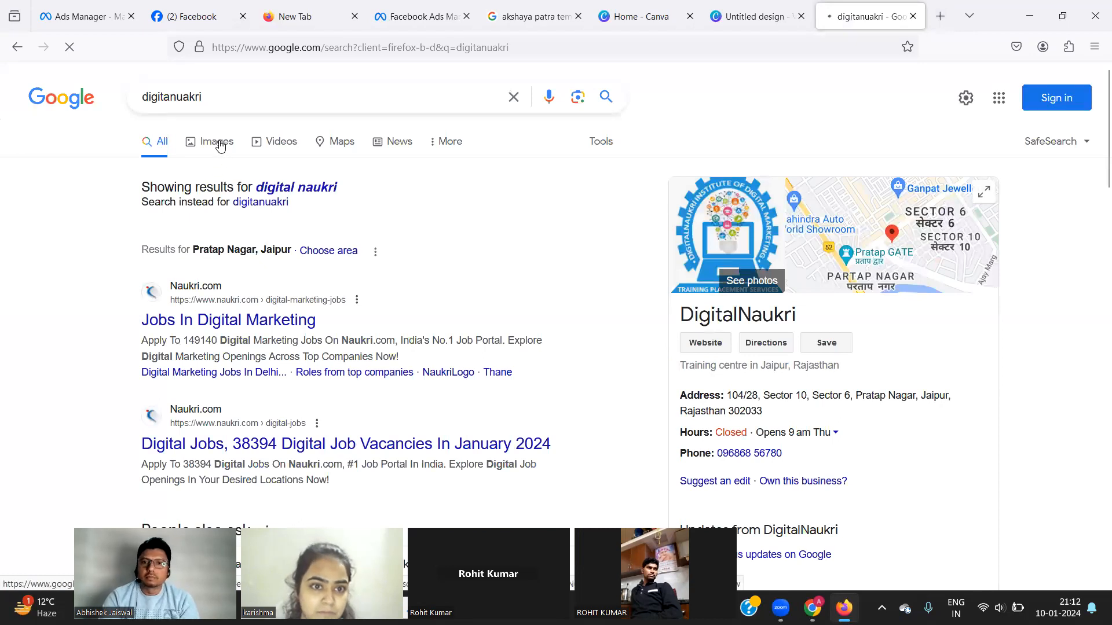
pyautogui.click(217, 143)
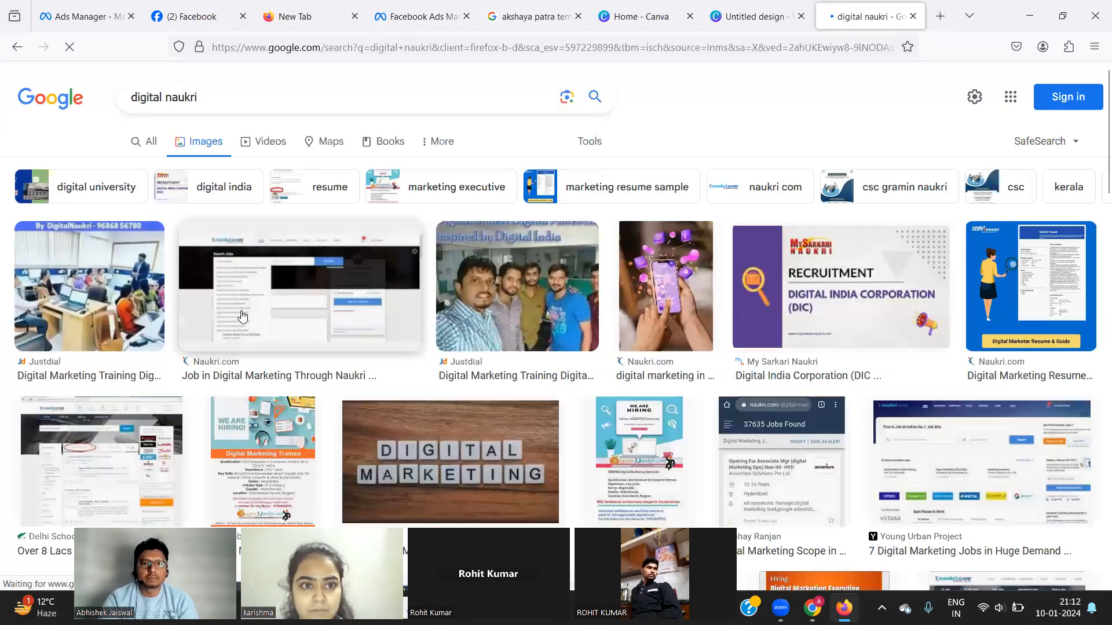
pyautogui.scroll(-5, 194, 410)
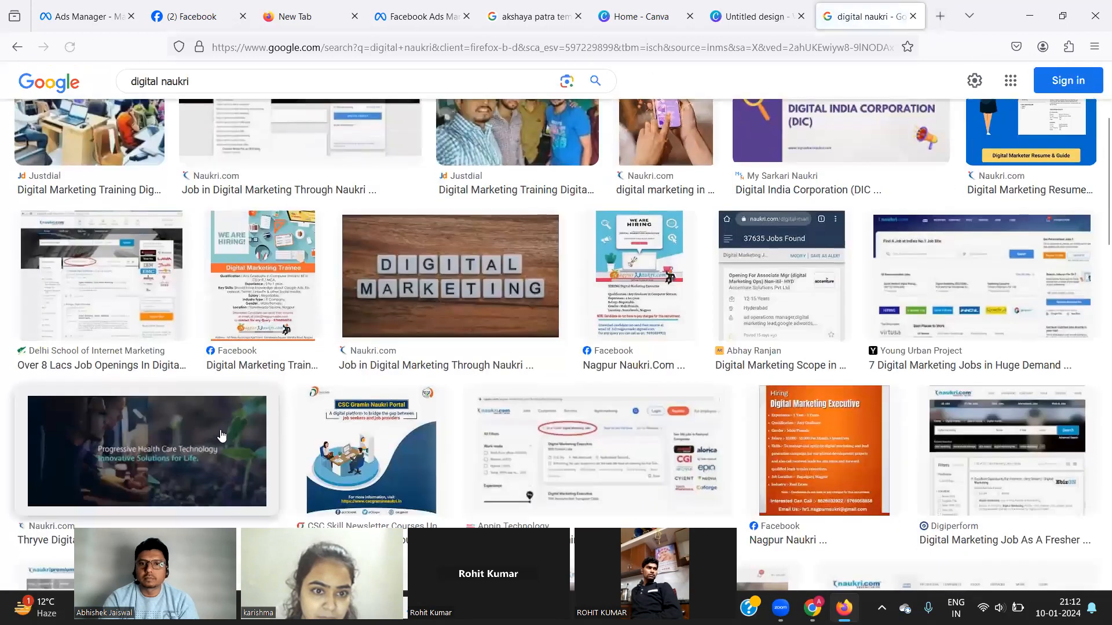
pyautogui.scroll(-6, 545, 413)
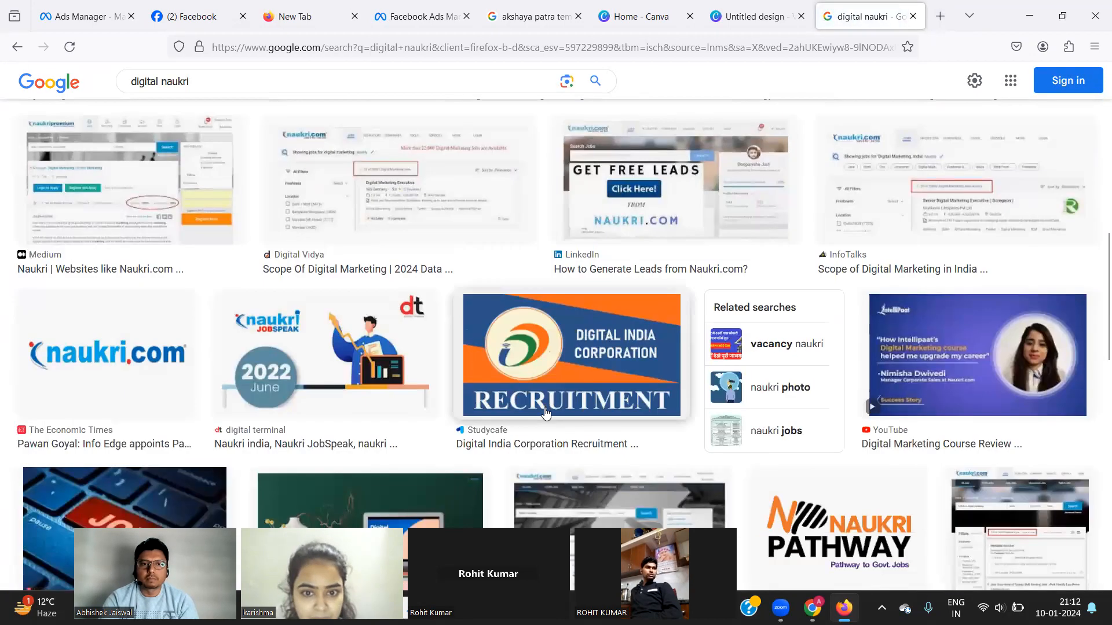
pyautogui.scroll(12, 545, 413)
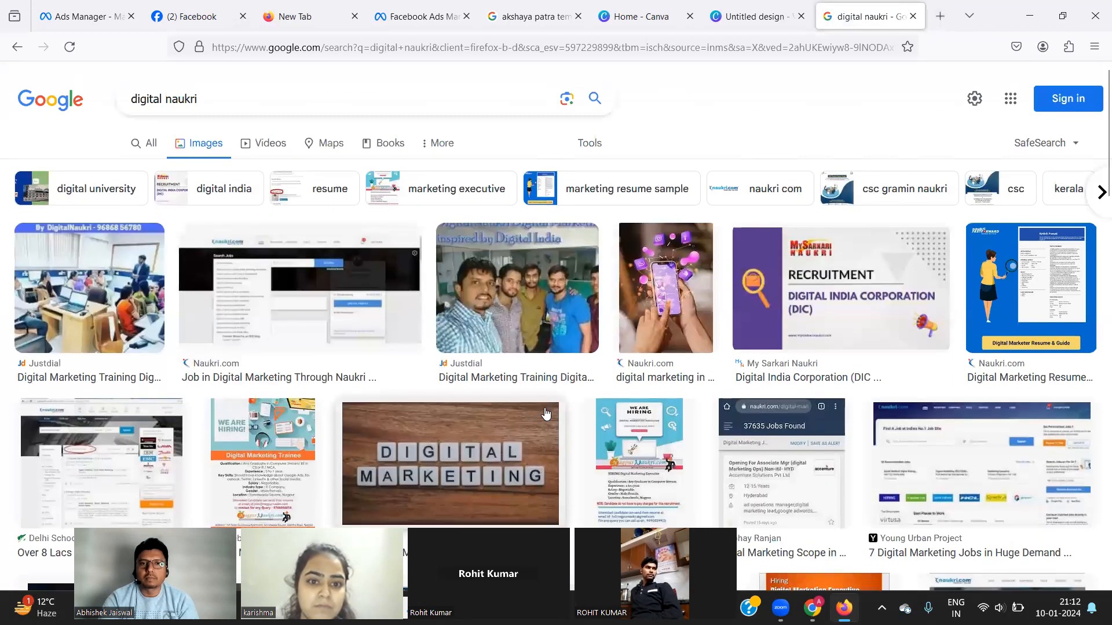
pyautogui.scroll(-11, 545, 413)
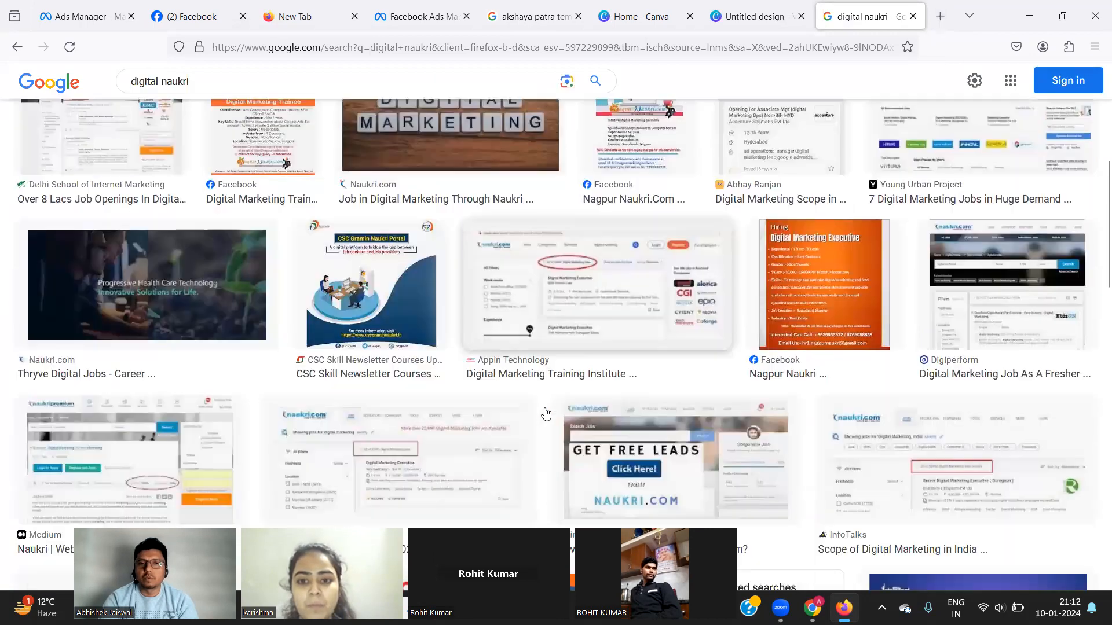
pyautogui.scroll(-8, 545, 413)
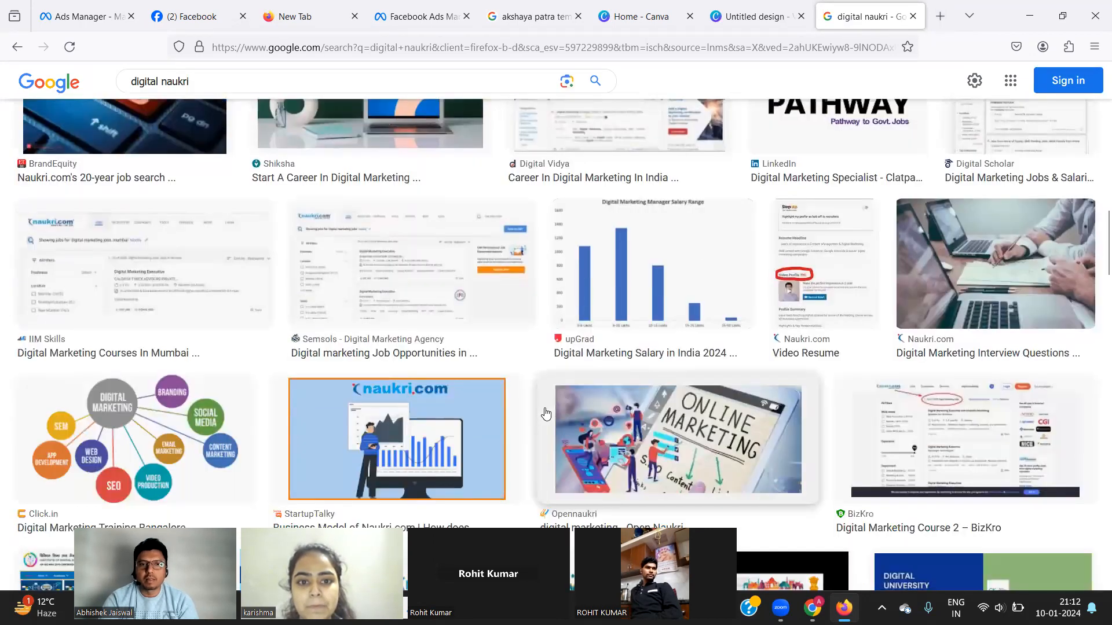
pyautogui.scroll(-9, 545, 413)
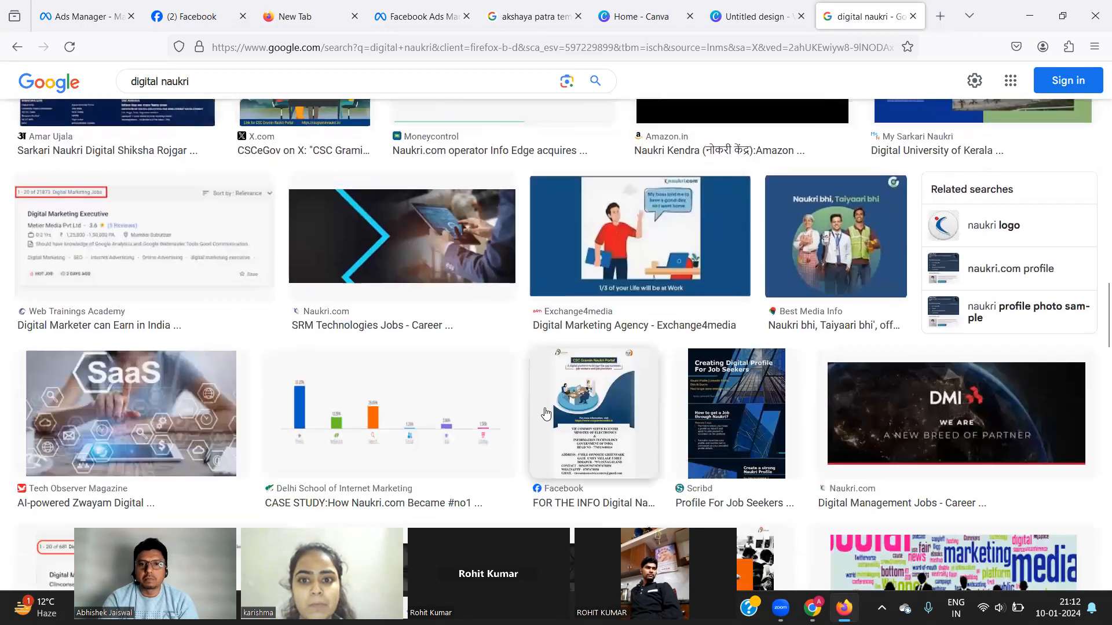
pyautogui.scroll(-9, 544, 412)
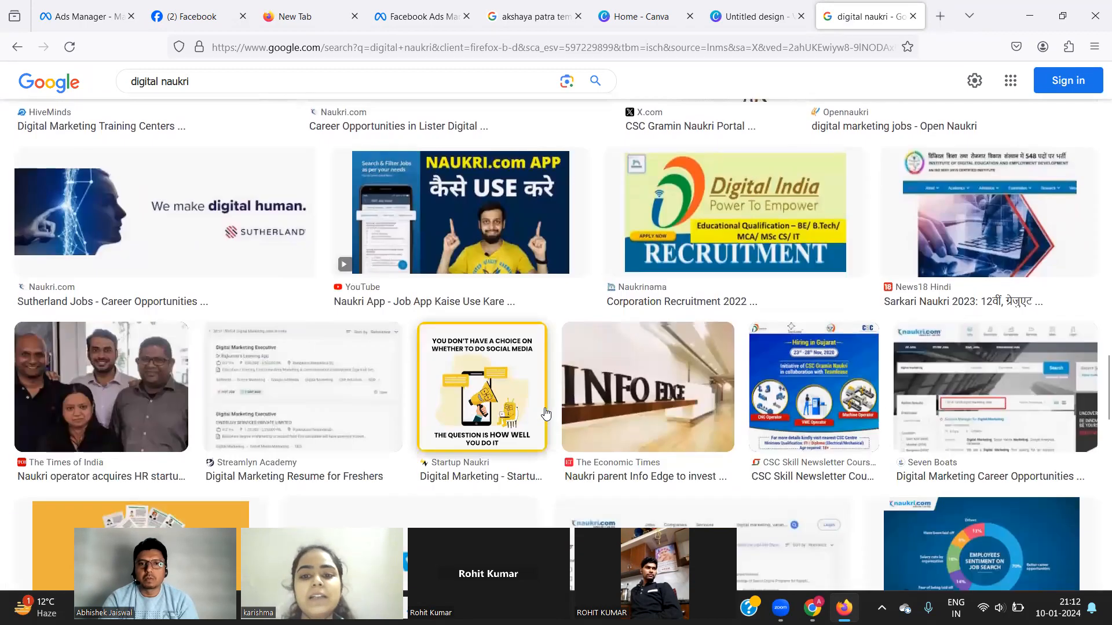
pyautogui.scroll(4, 544, 407)
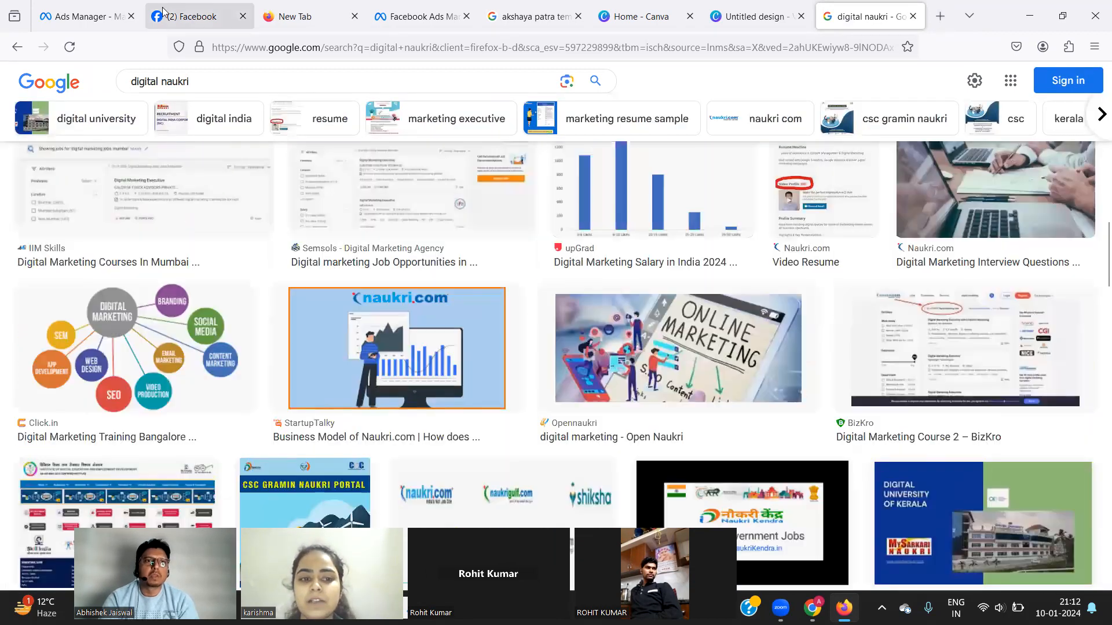
# Go back through the Ads Manager and Canva home tabs to the Untitled video design.
pyautogui.click(71, 13)
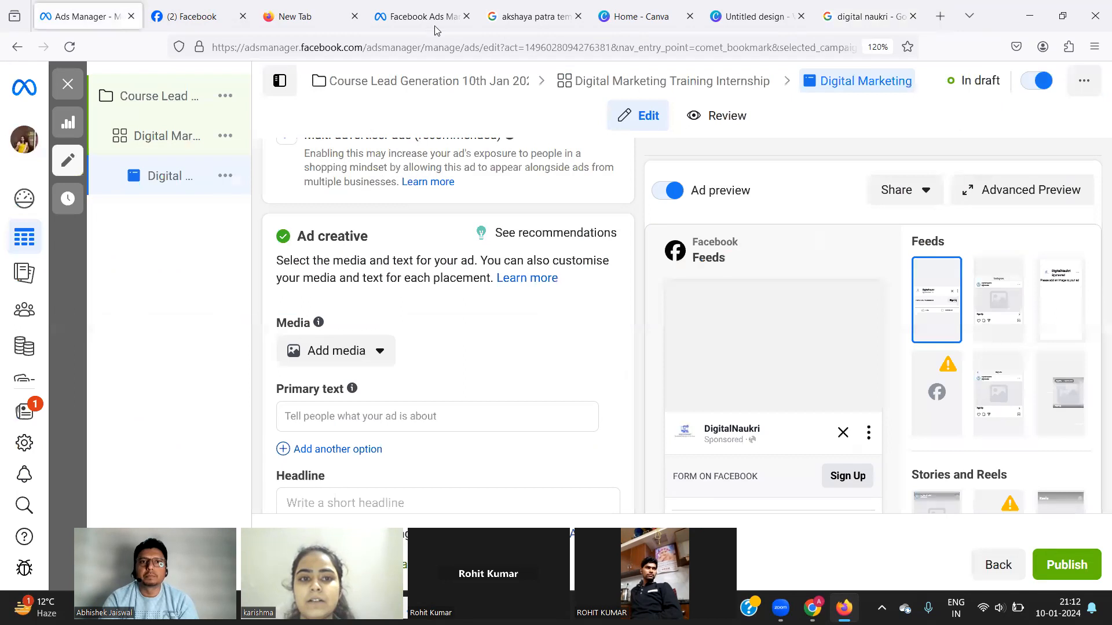
pyautogui.click(604, 18)
pyautogui.click(728, 21)
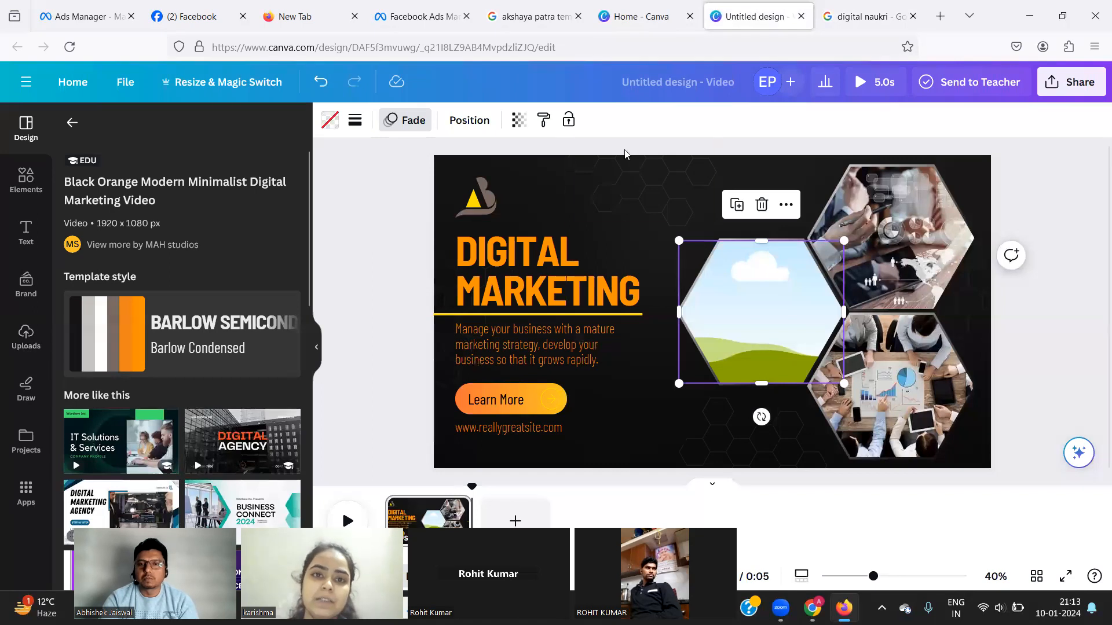
# Replace the image search with 'inplash' and open the Unsplash site from the web results.
pyautogui.click(862, 17)
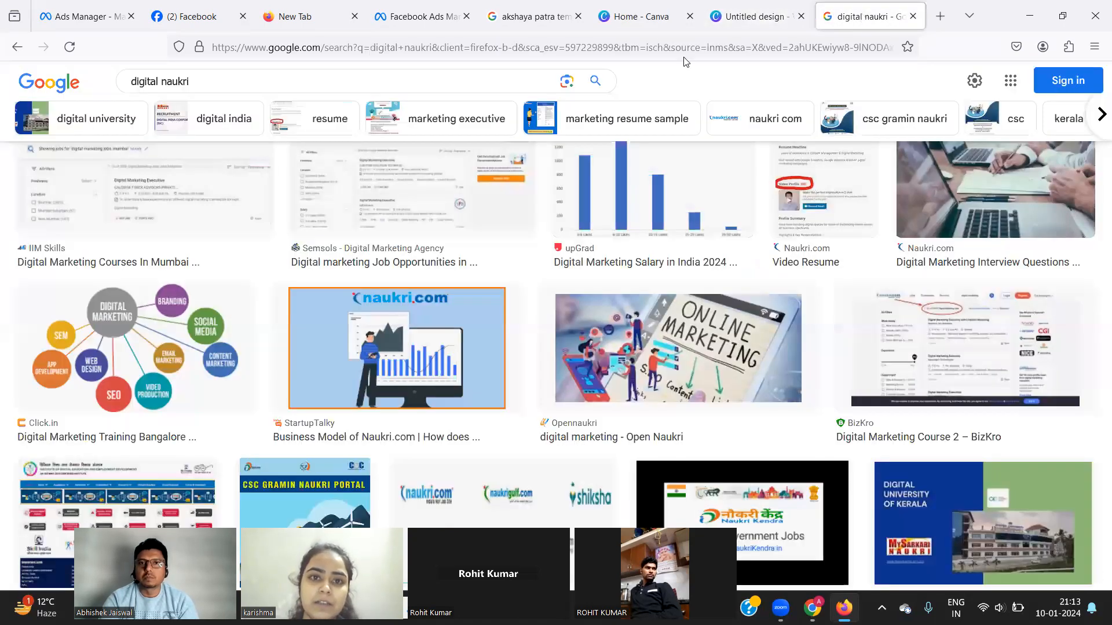
pyautogui.click(527, 82)
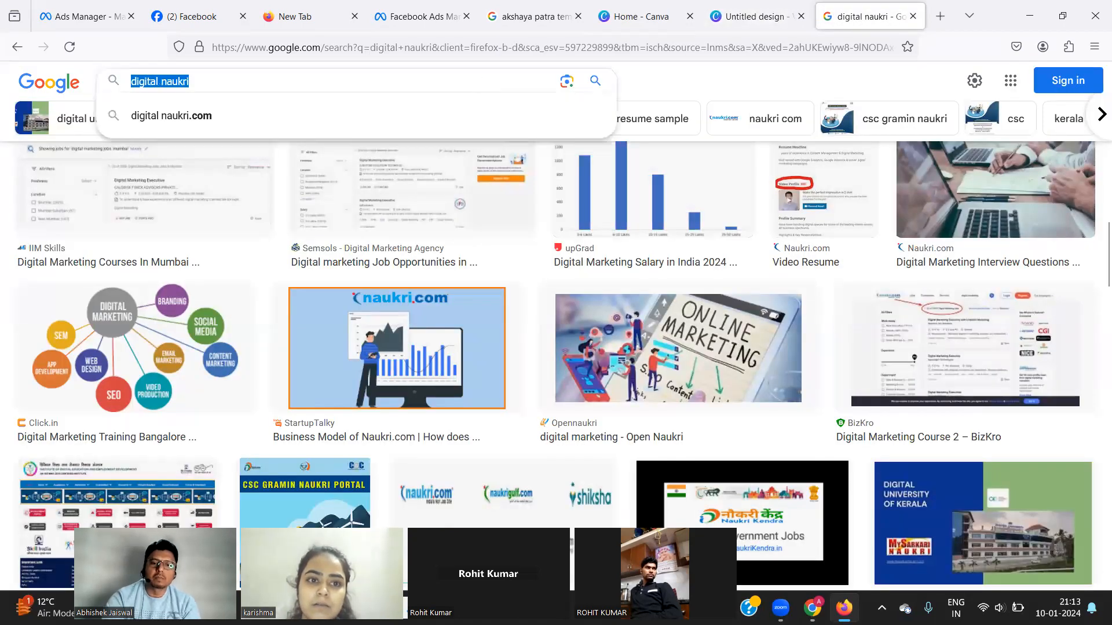
pyautogui.write('inplash')
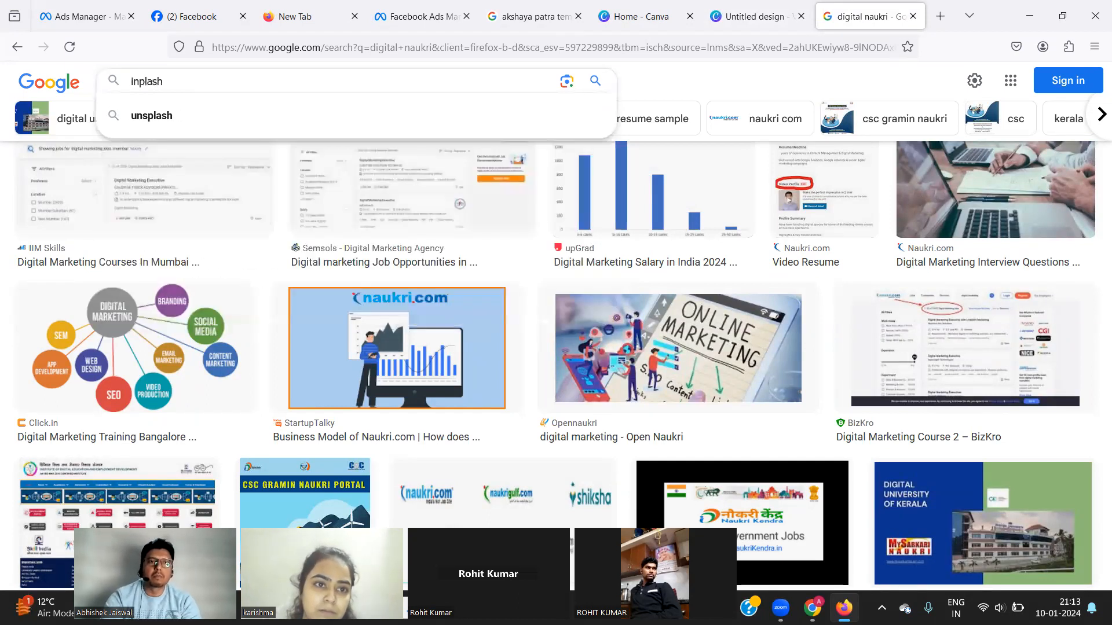
pyautogui.press('Return')
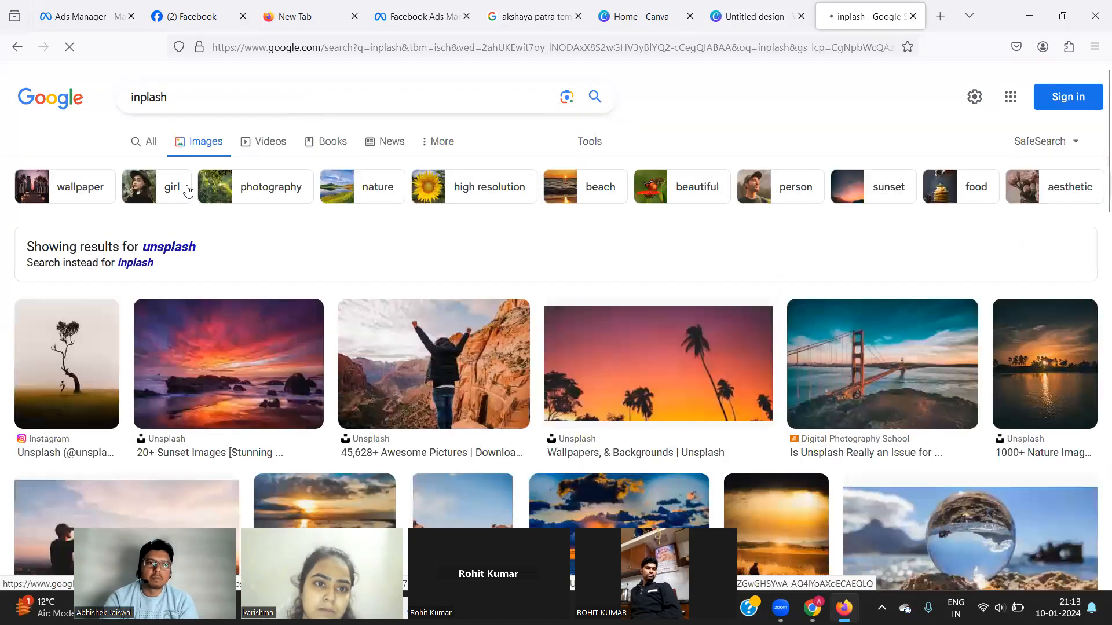
pyautogui.click(150, 145)
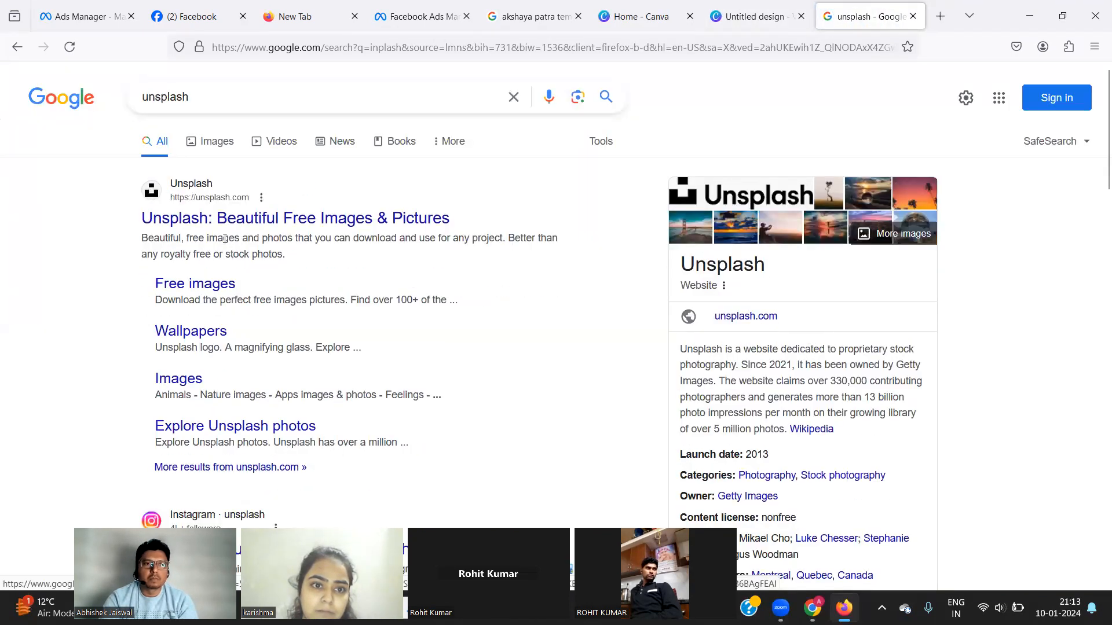
pyautogui.click(221, 220)
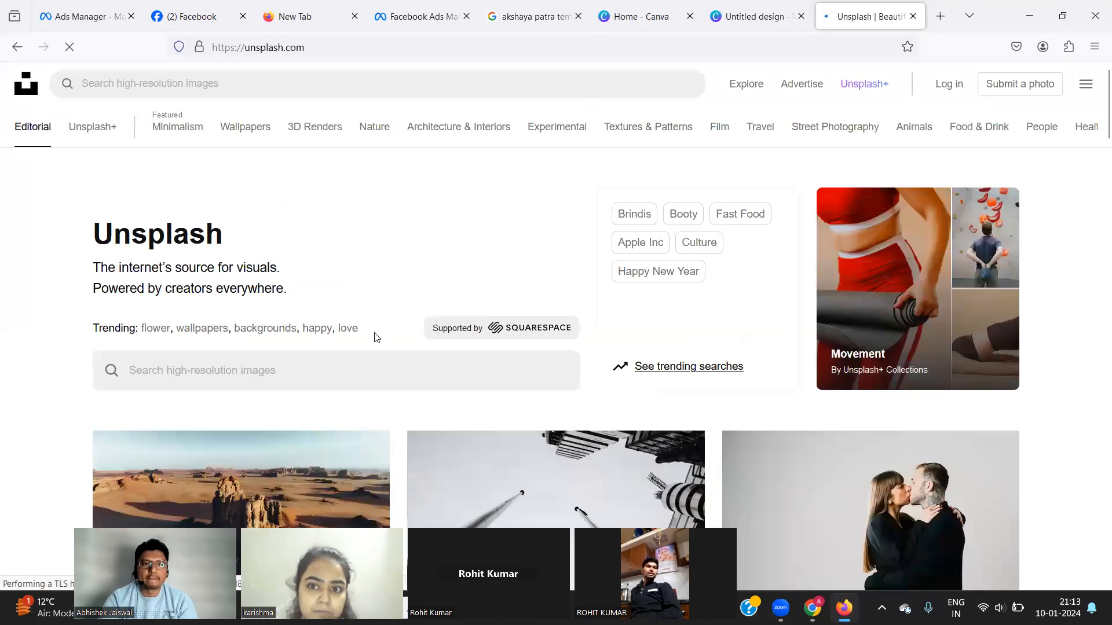
# Search Unsplash for 'digital maketing course' and scroll through the roughly 10k photo results.
pyautogui.click(220, 369)
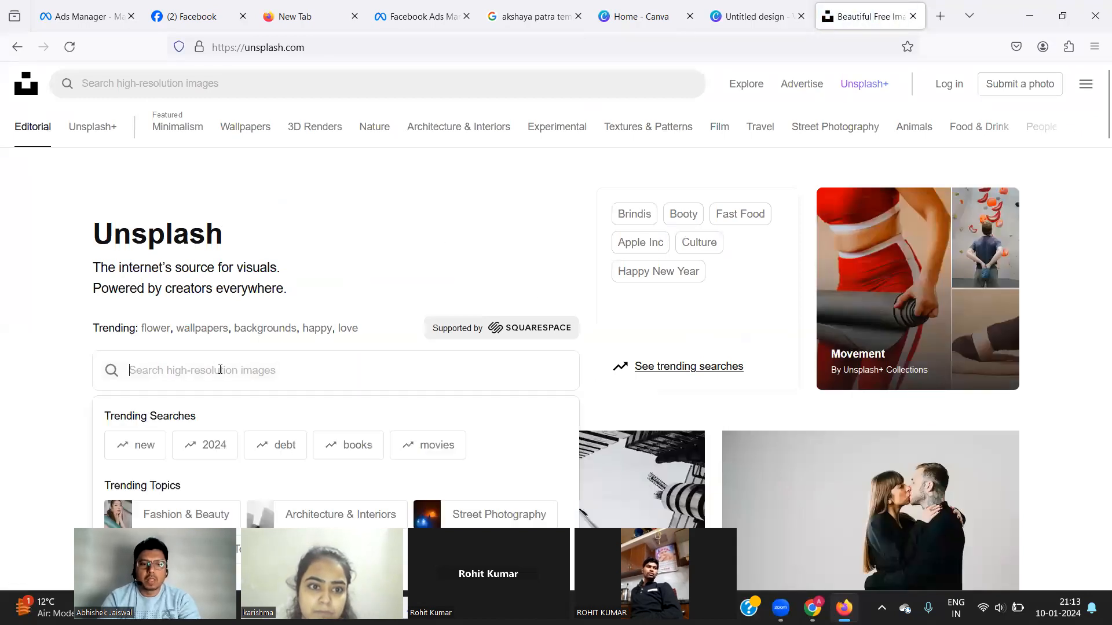
pyautogui.write('digital')
pyautogui.write(' ma')
pyautogui.press('BackSpace')
pyautogui.write('make')
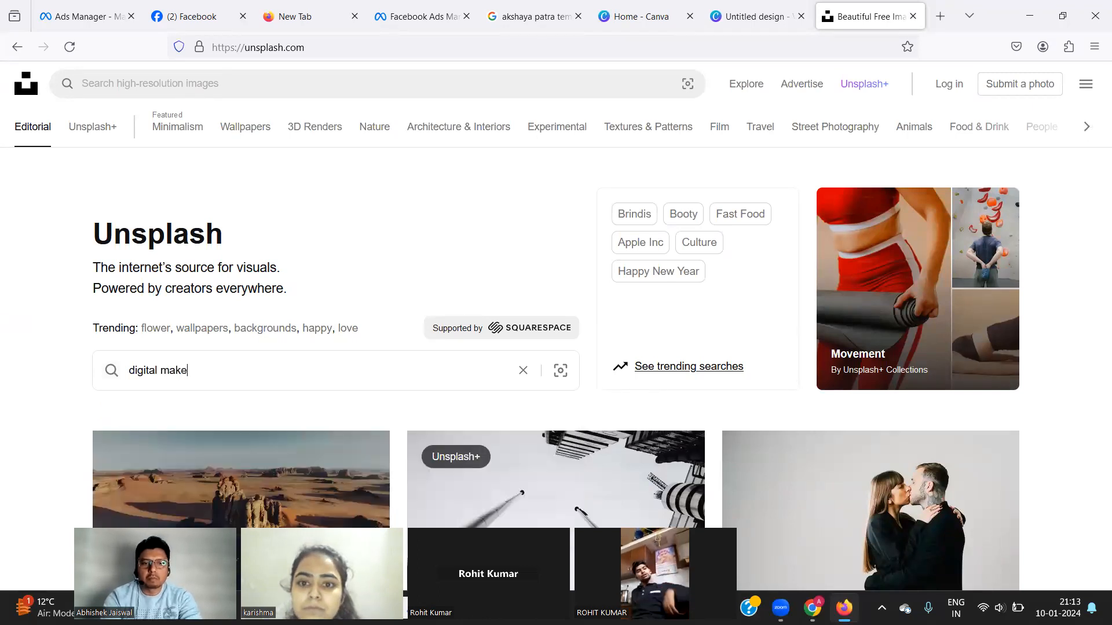
pyautogui.write('ting course')
pyautogui.press('Return')
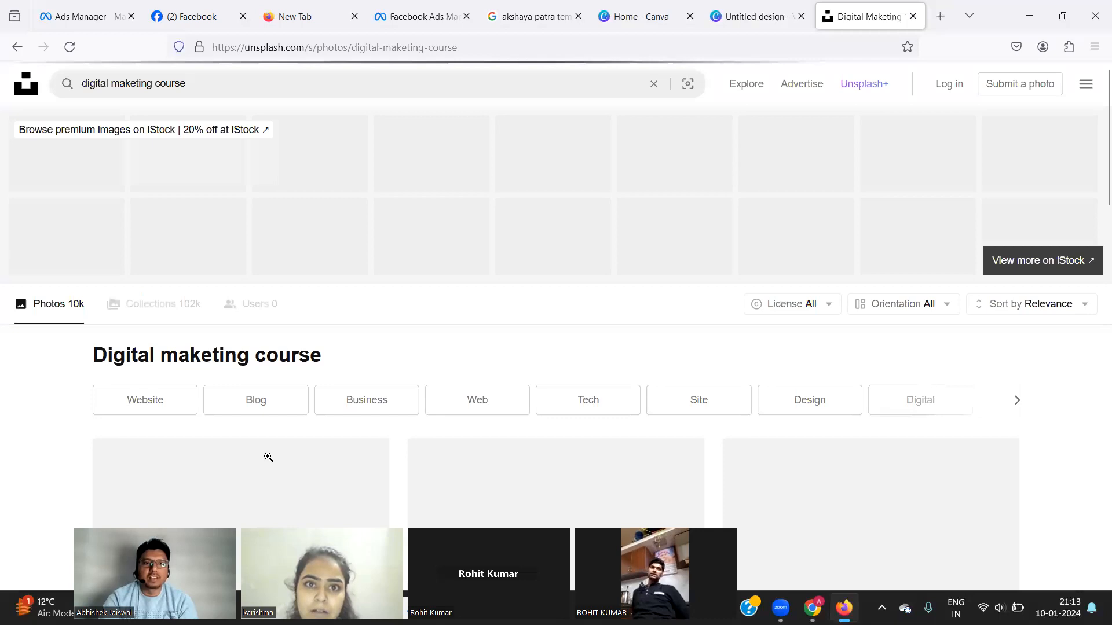
pyautogui.scroll(-2, 268, 456)
pyautogui.scroll(-2, 267, 456)
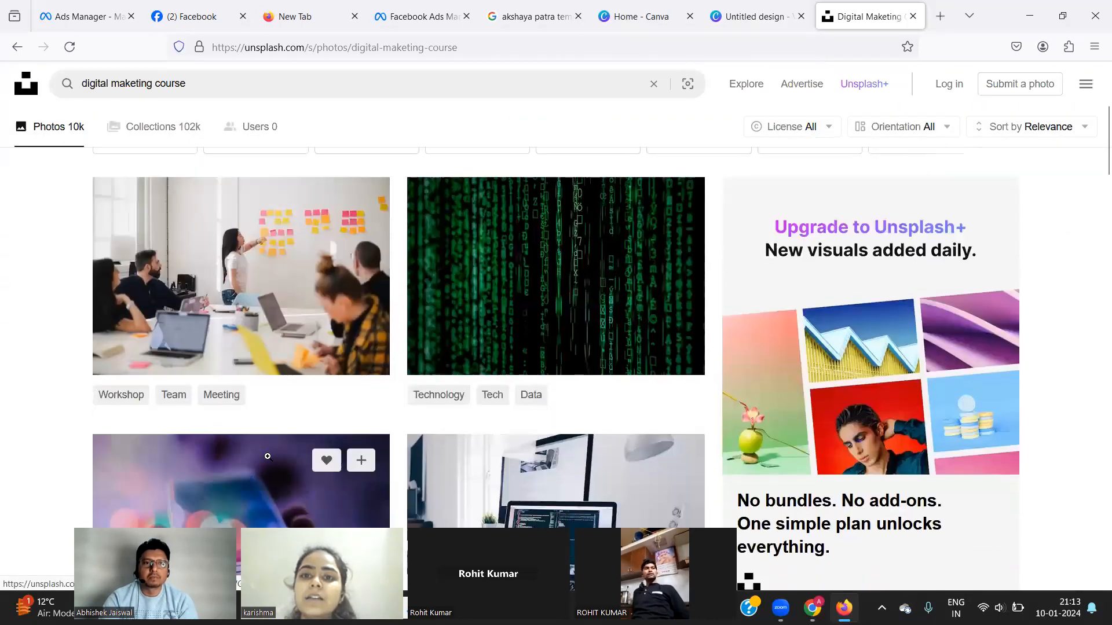
pyautogui.scroll(-5, 268, 457)
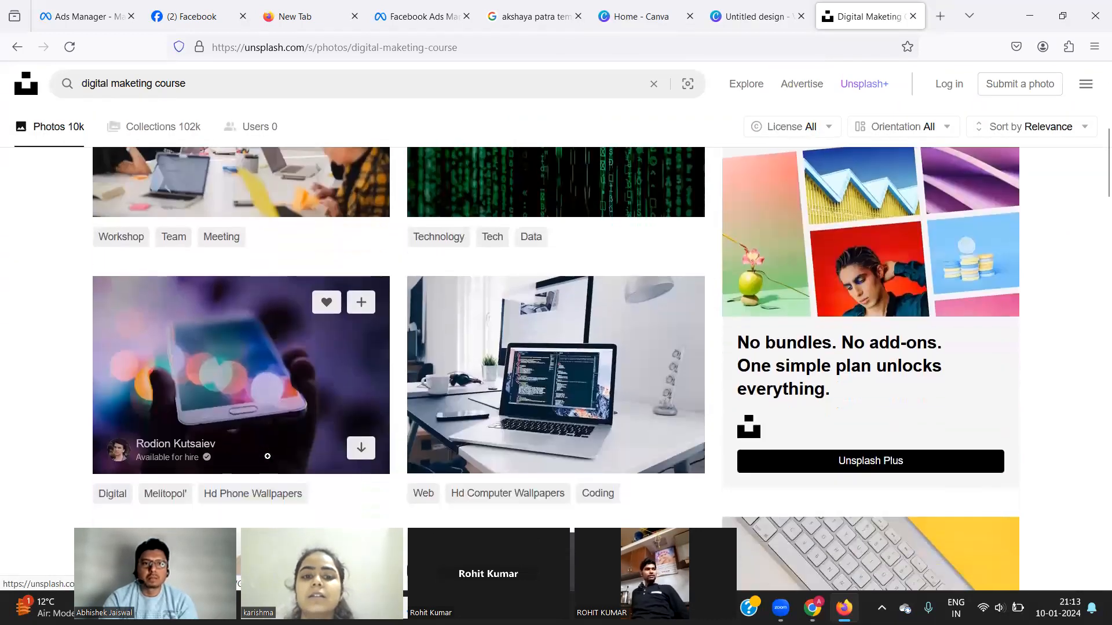
pyautogui.scroll(-10, 268, 457)
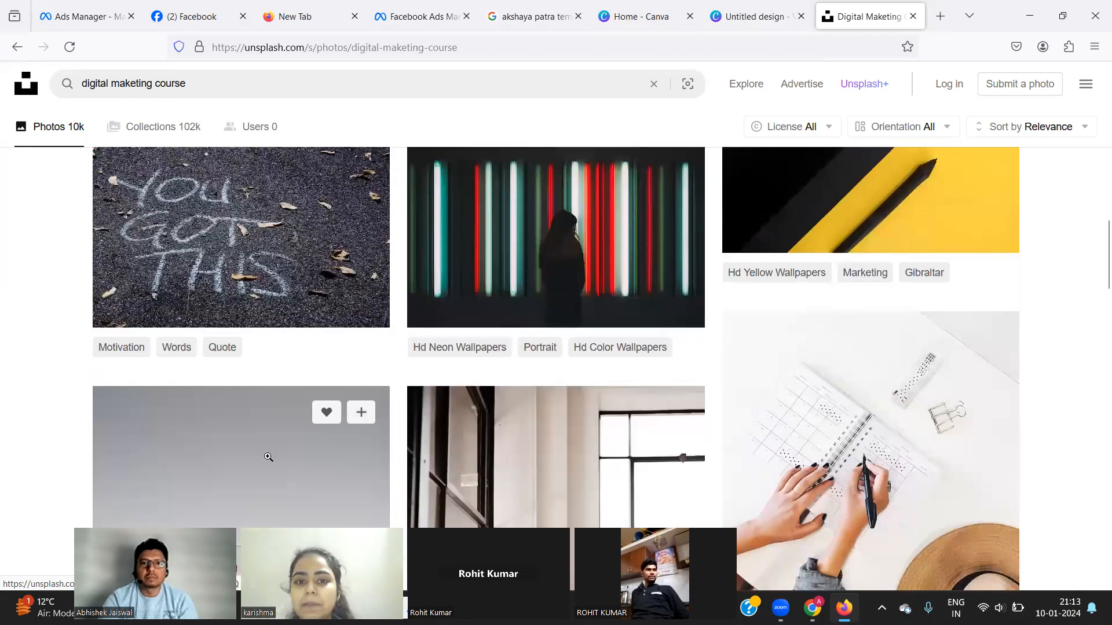
pyautogui.scroll(-10, 268, 458)
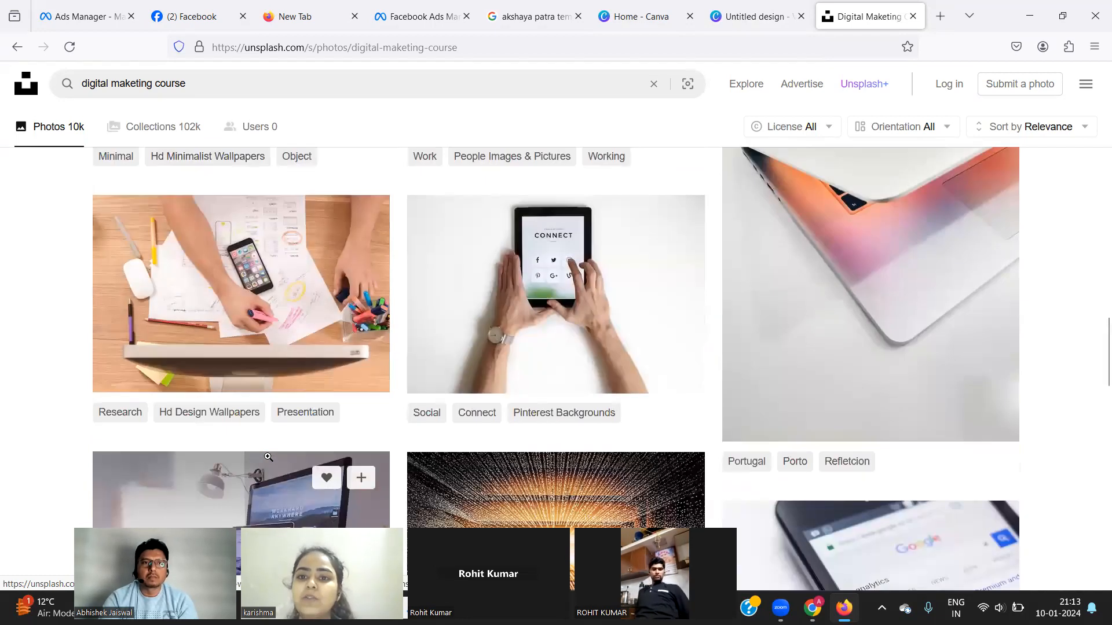
# Open the Add image media picker for the Digital Marketing ad in Ads Manager.
pyautogui.click(150, 16)
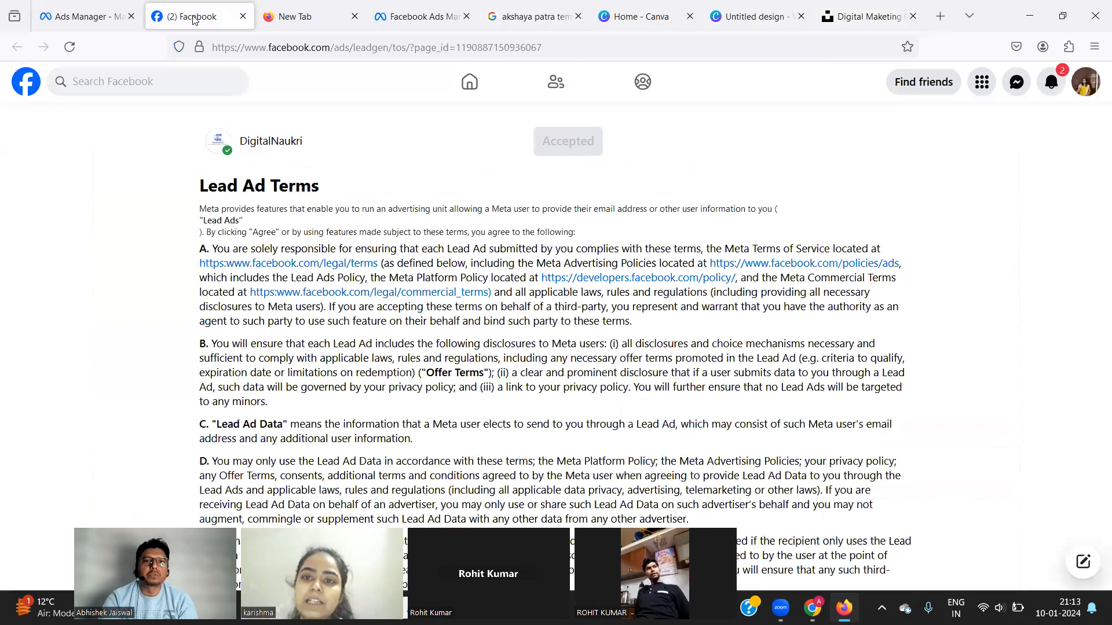
pyautogui.click(109, 16)
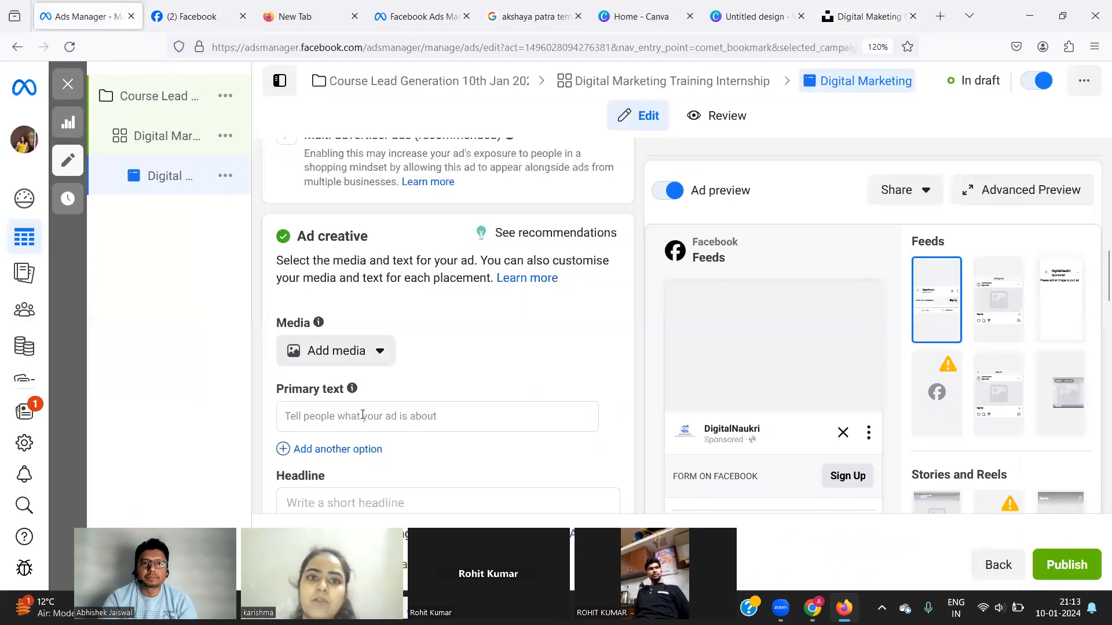
pyautogui.click(346, 353)
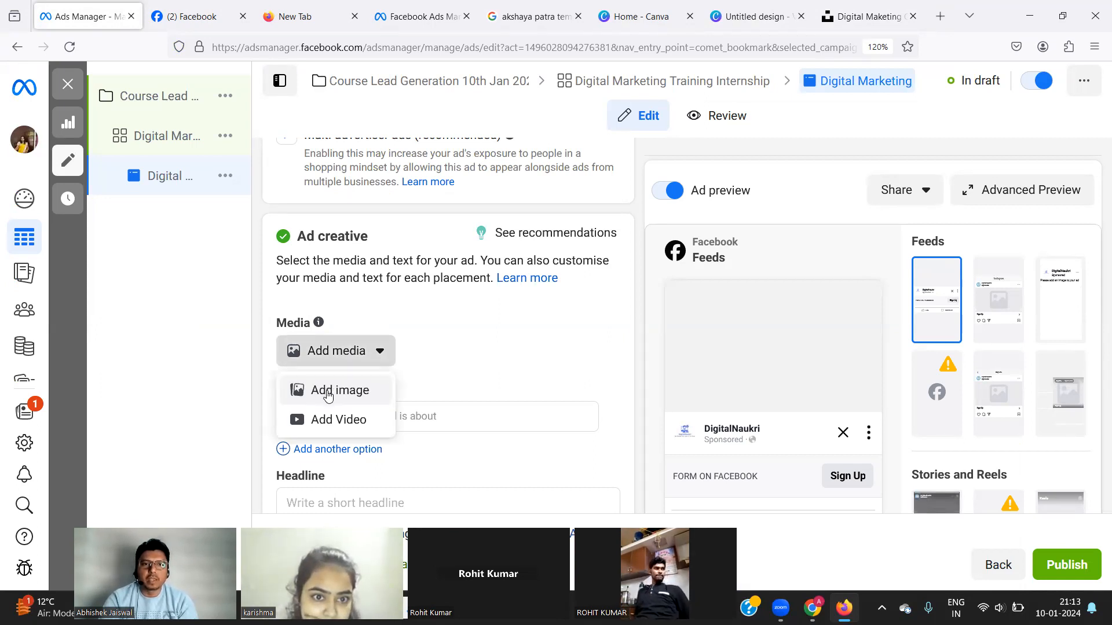
pyautogui.click(330, 393)
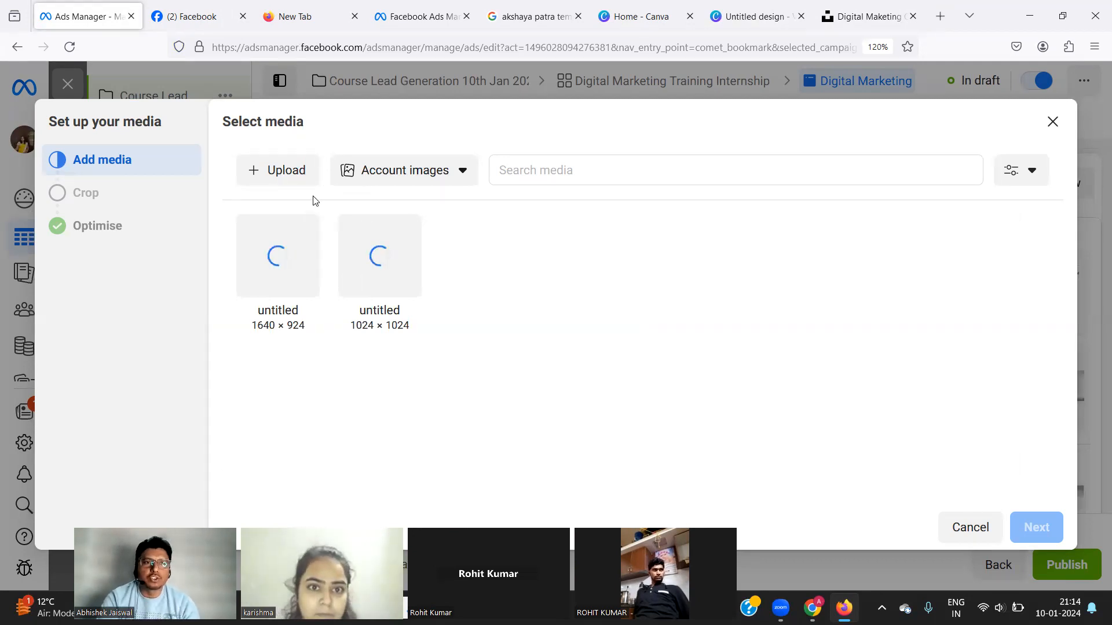
# Look over the image sources and policy/aspect ratio filters, then close the picker without choosing.
pyautogui.click(407, 178)
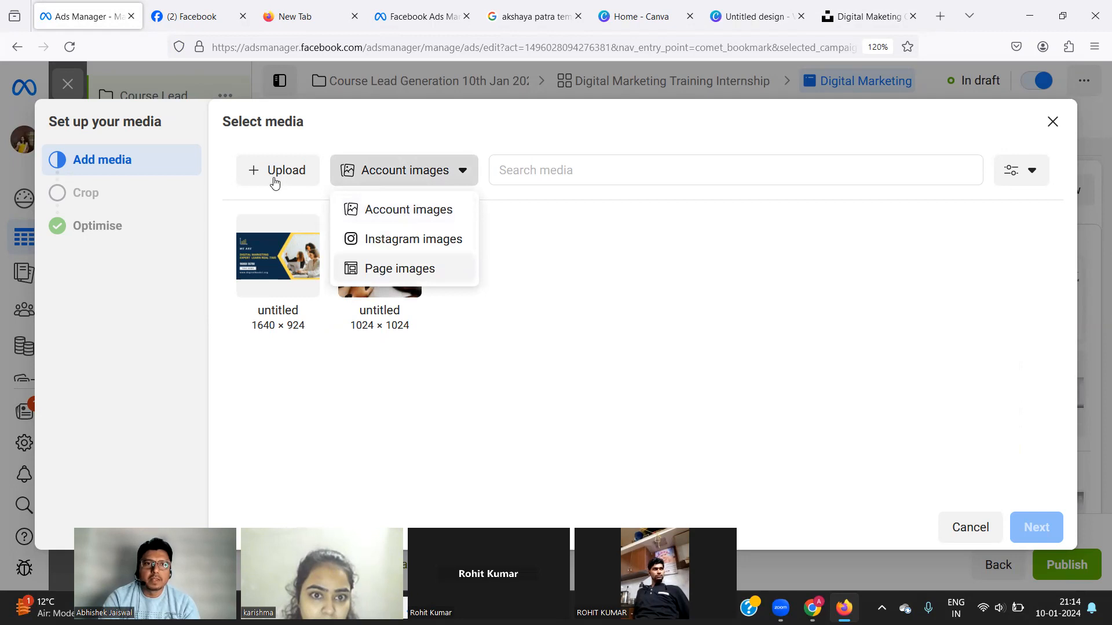
pyautogui.click(560, 182)
pyautogui.click(566, 177)
pyautogui.click(1034, 175)
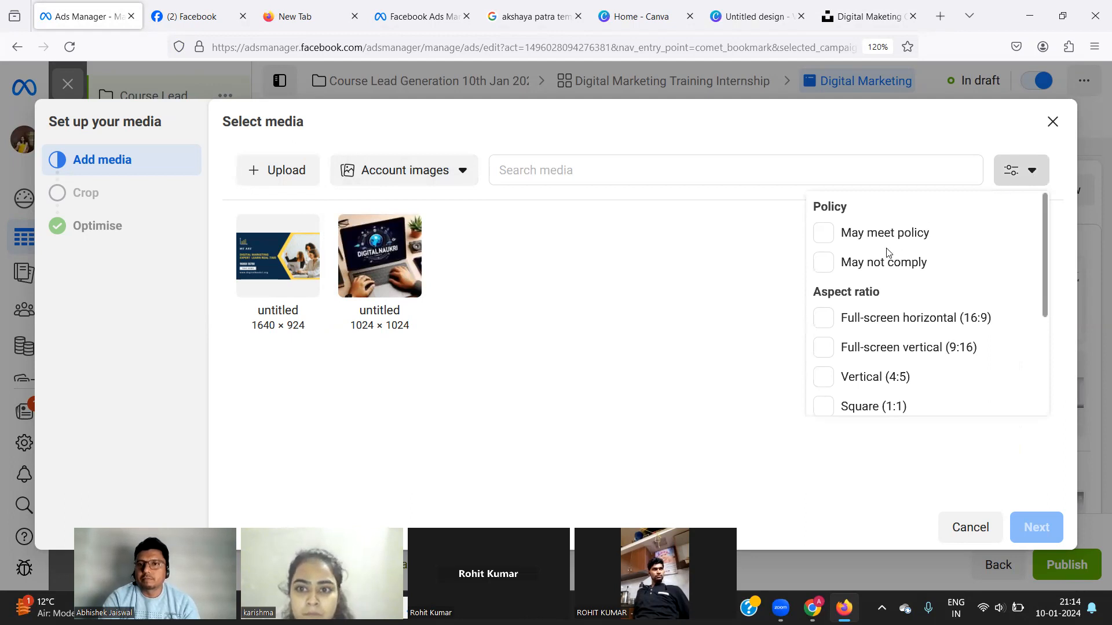
pyautogui.click(605, 305)
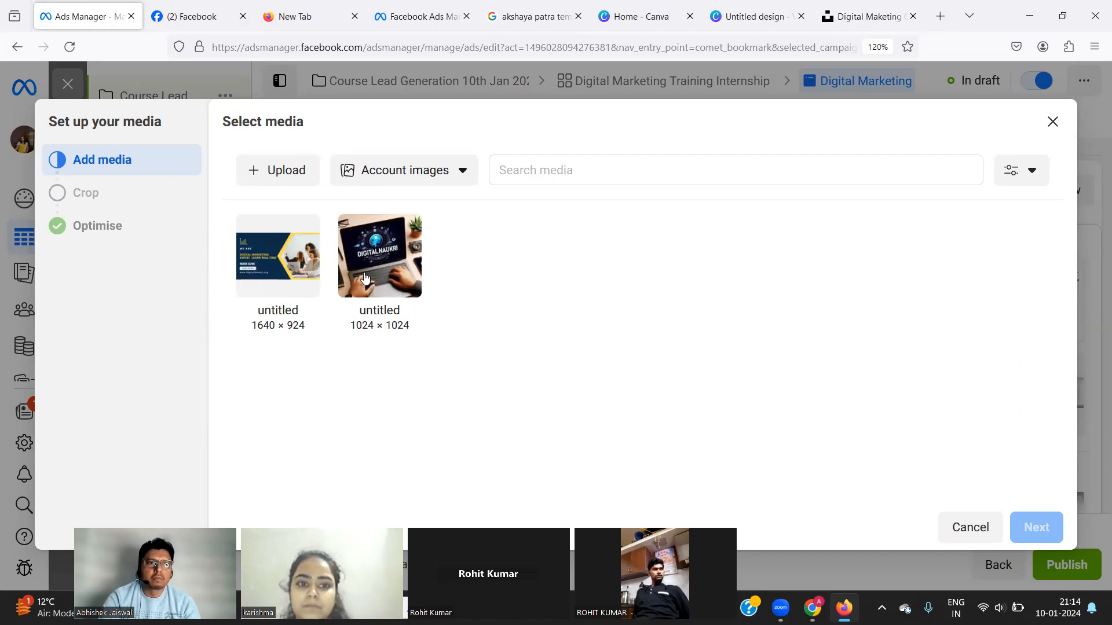
pyautogui.click(1053, 124)
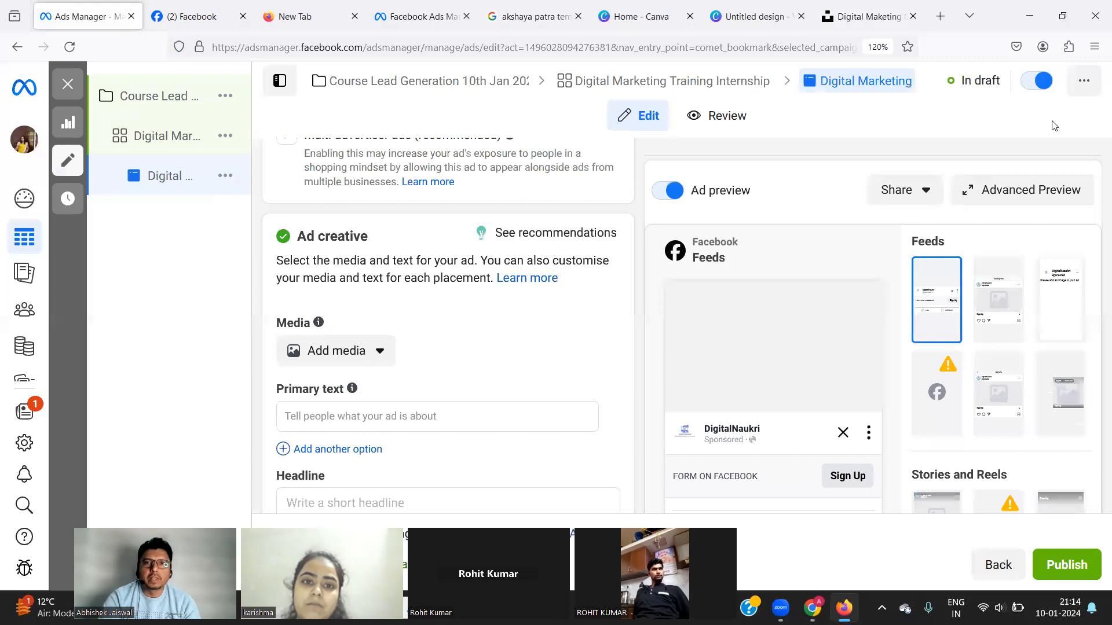
pyautogui.click(718, 17)
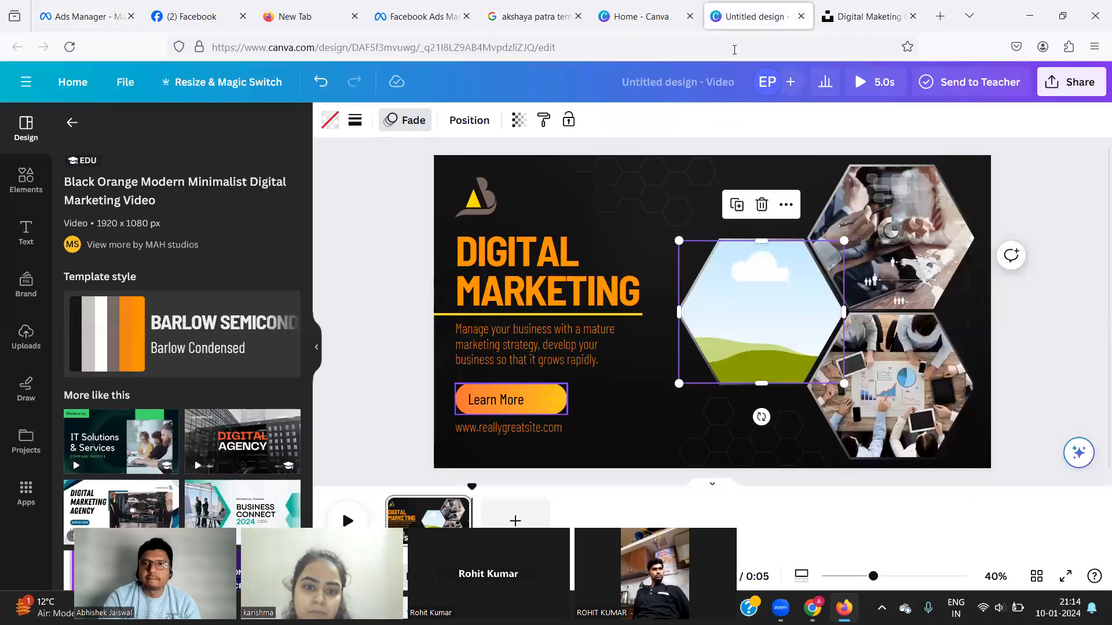
# Scroll the 'digital maketing course' Unsplash results, then back up to the premium iStock picks.
pyautogui.click(863, 16)
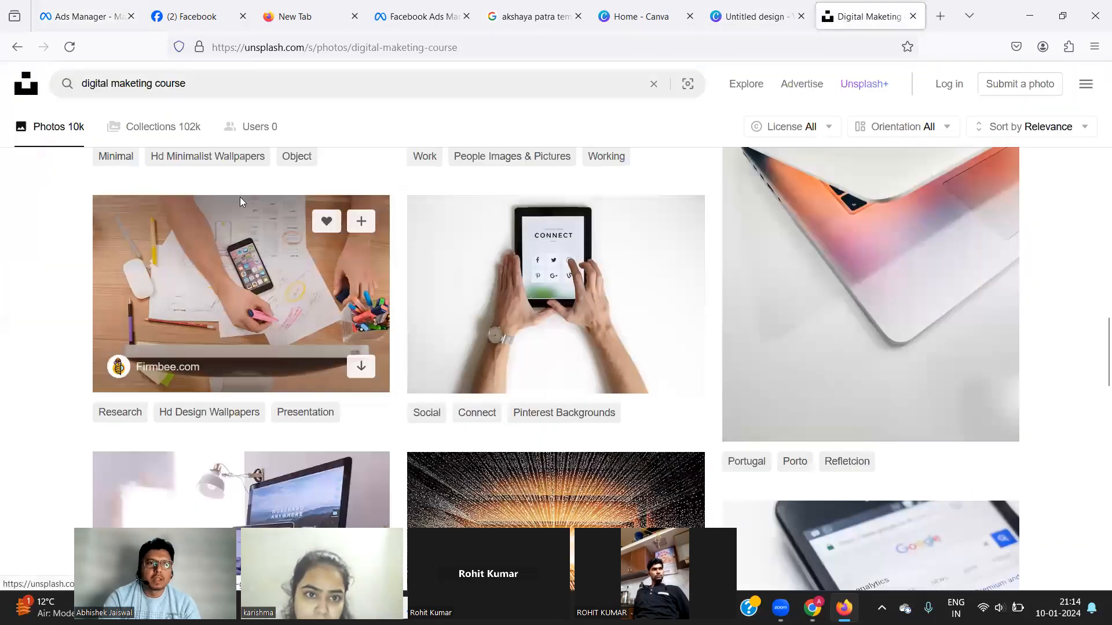
pyautogui.scroll(-7, 213, 335)
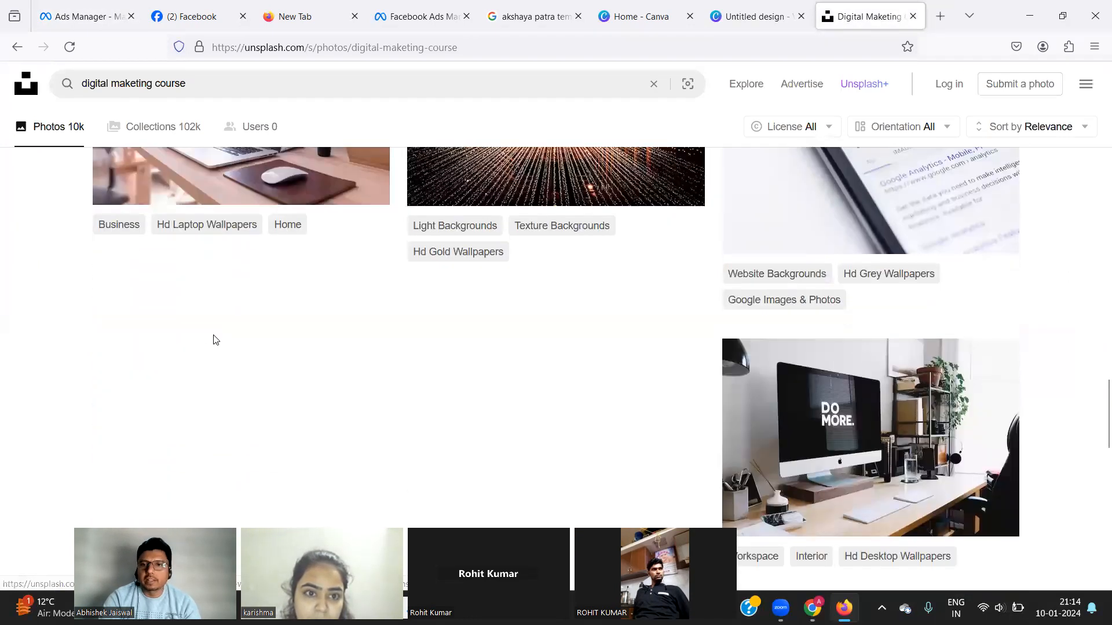
pyautogui.scroll(-4, 367, 466)
pyautogui.scroll(12, 367, 466)
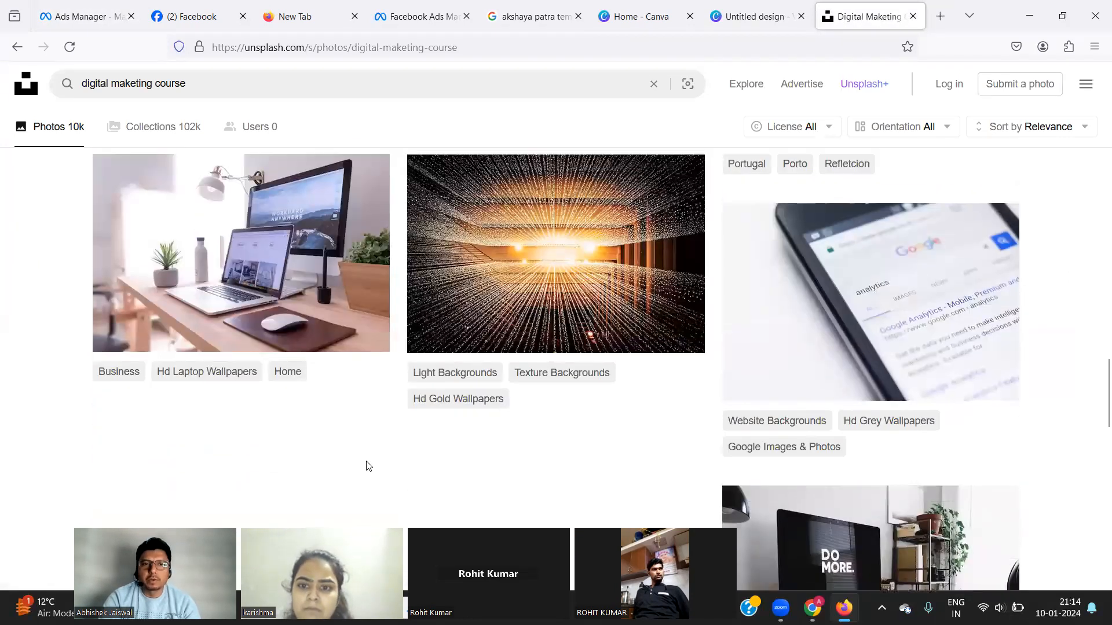
pyautogui.scroll(7, 367, 466)
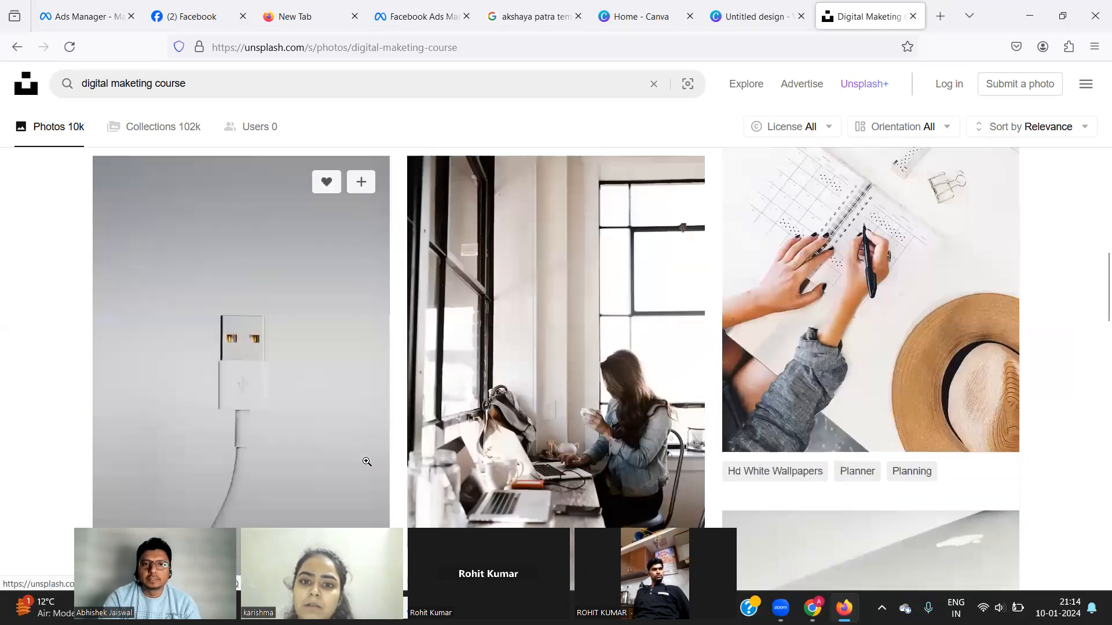
pyautogui.scroll(15, 367, 461)
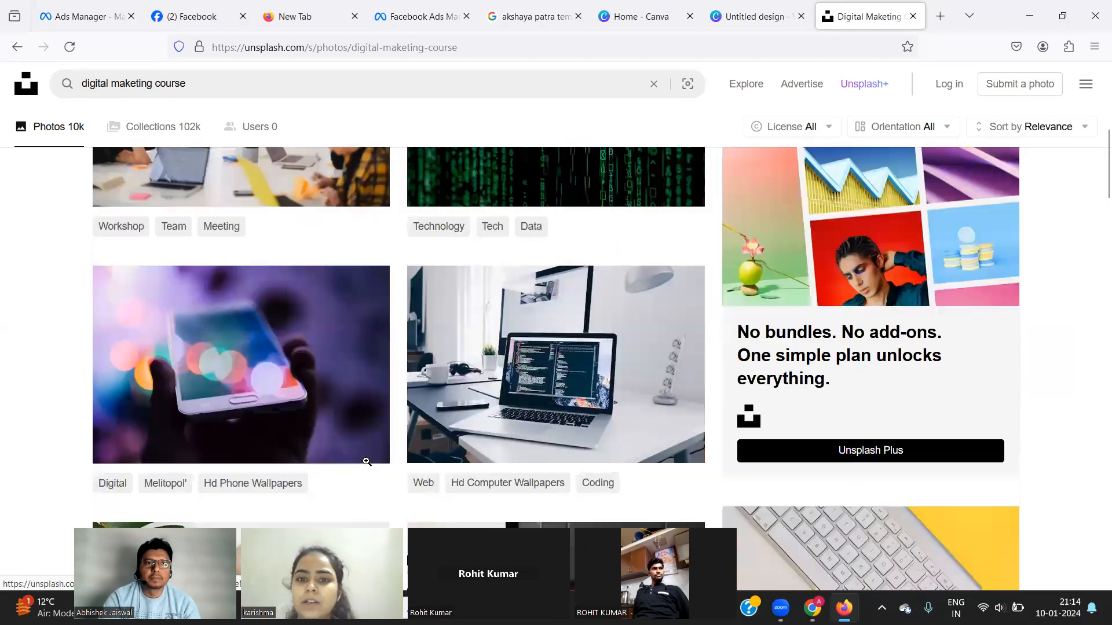
pyautogui.scroll(5, 367, 461)
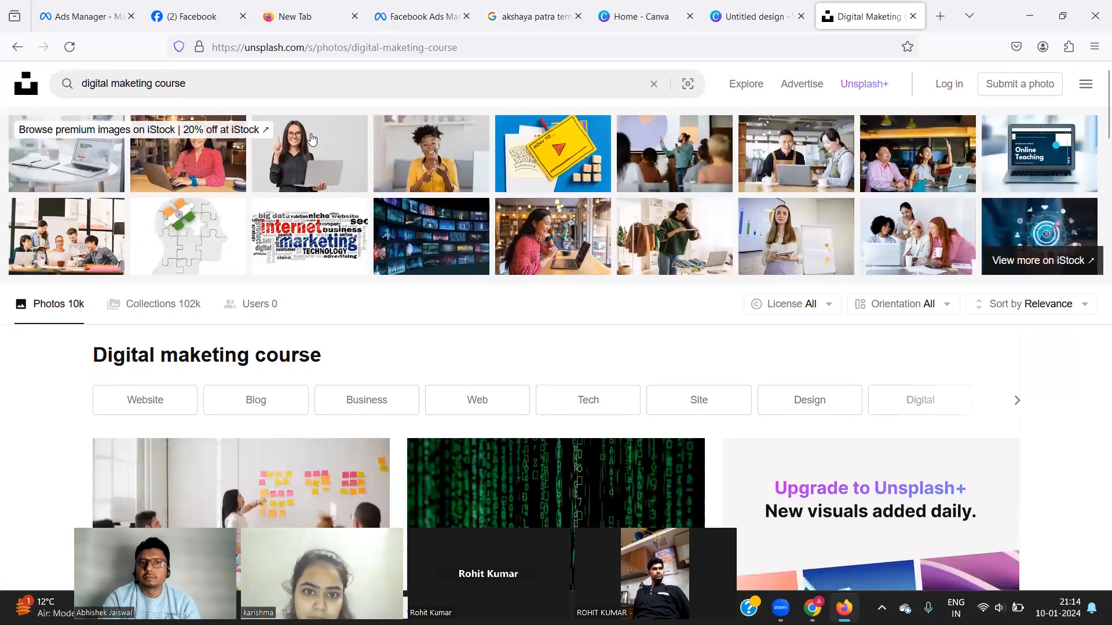
# Change the Unsplash search to 'digital maketing internship' and open the iStock matches in a new tab.
pyautogui.click(199, 91)
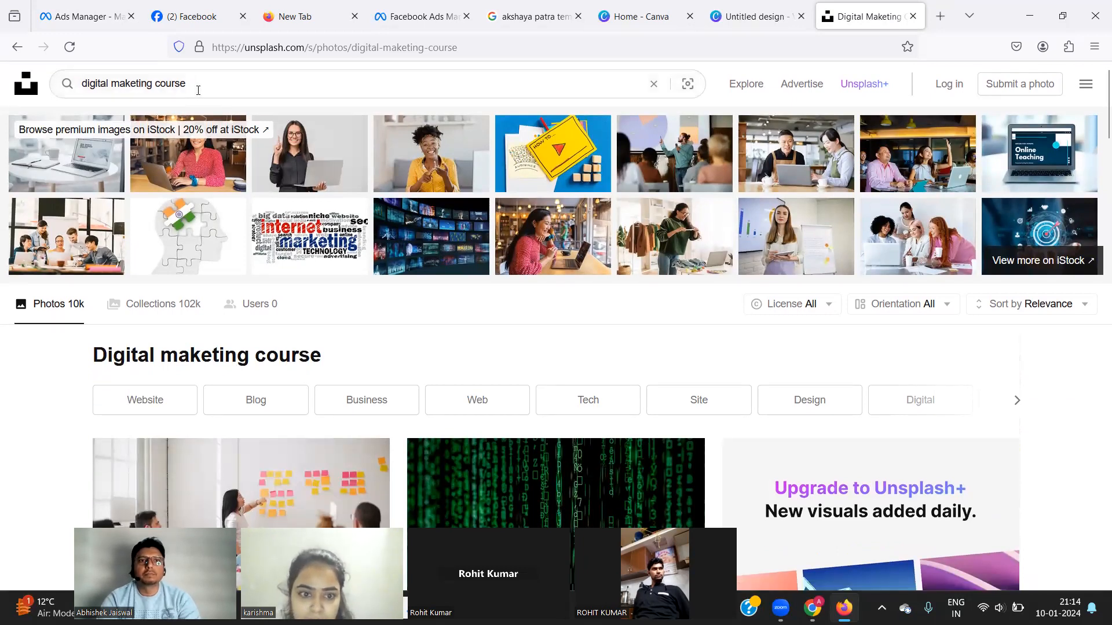
pyautogui.press('BackSpace')
pyautogui.press('BackSpace')
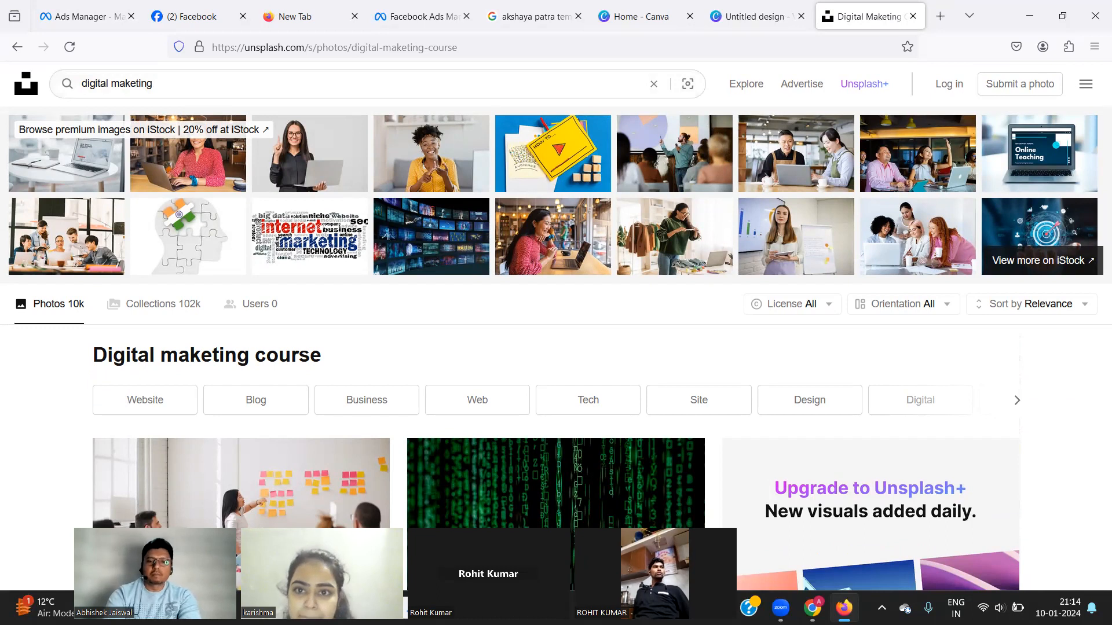
pyautogui.write('internship')
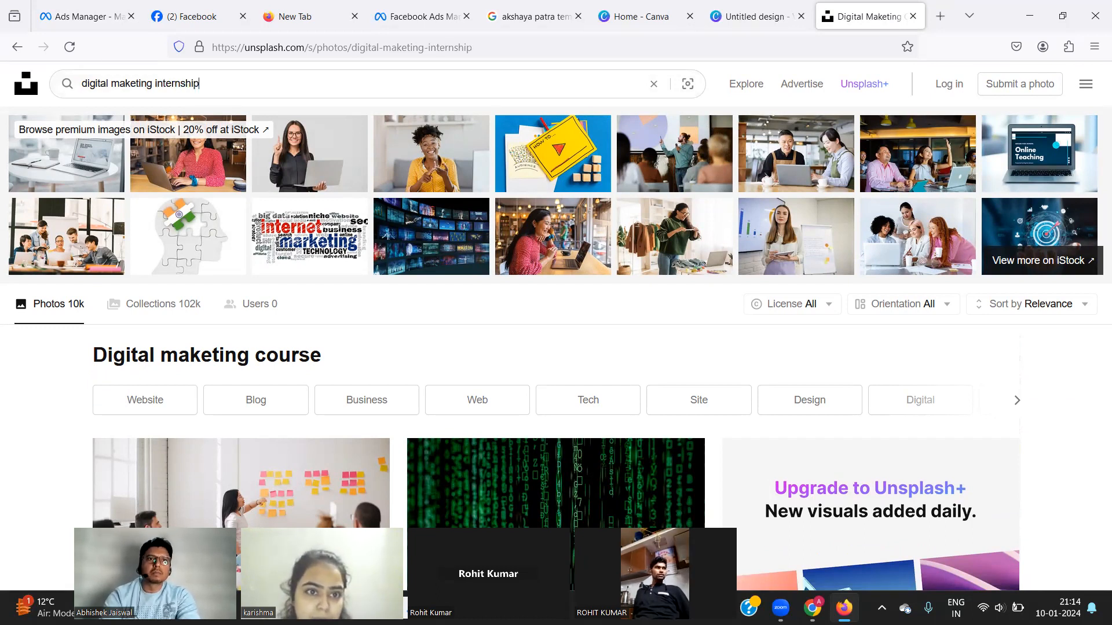
pyautogui.press('Return')
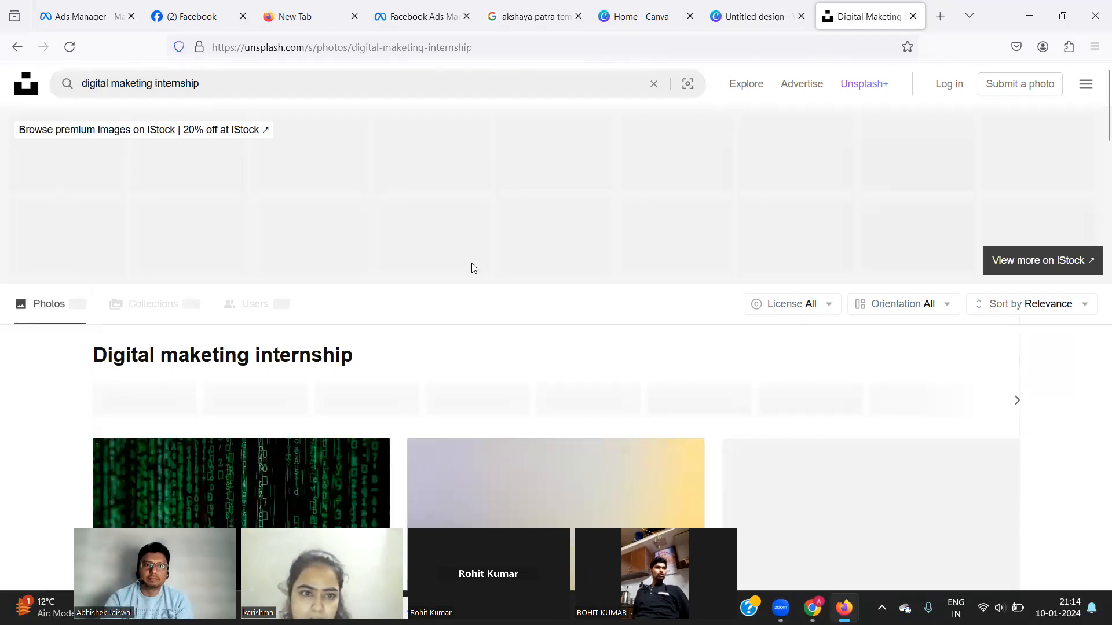
pyautogui.scroll(-3, 322, 334)
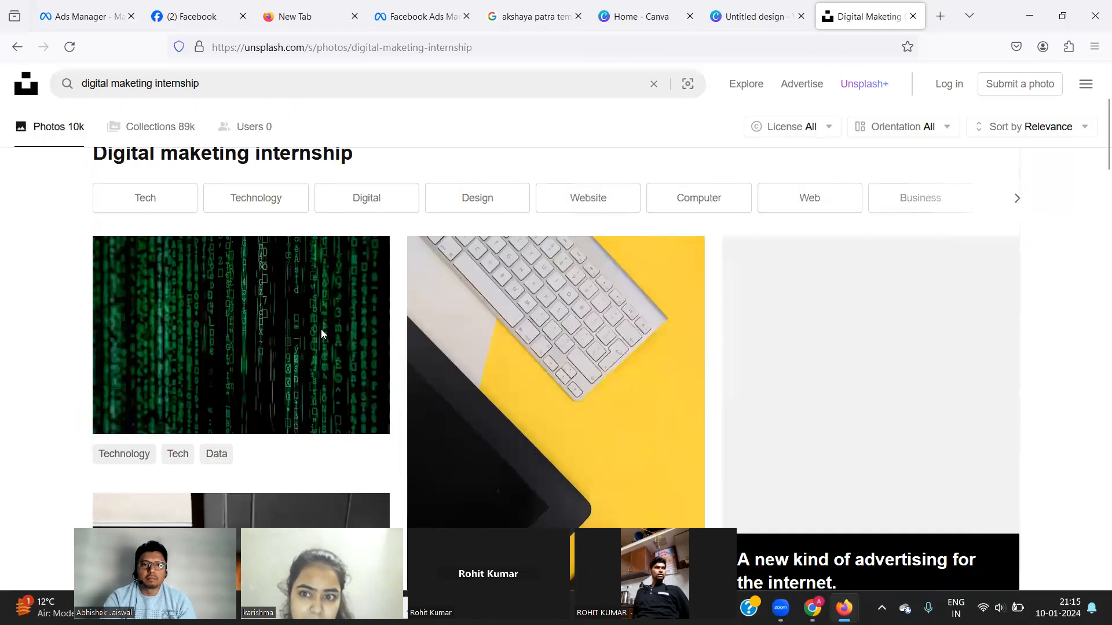
pyautogui.scroll(3, 321, 329)
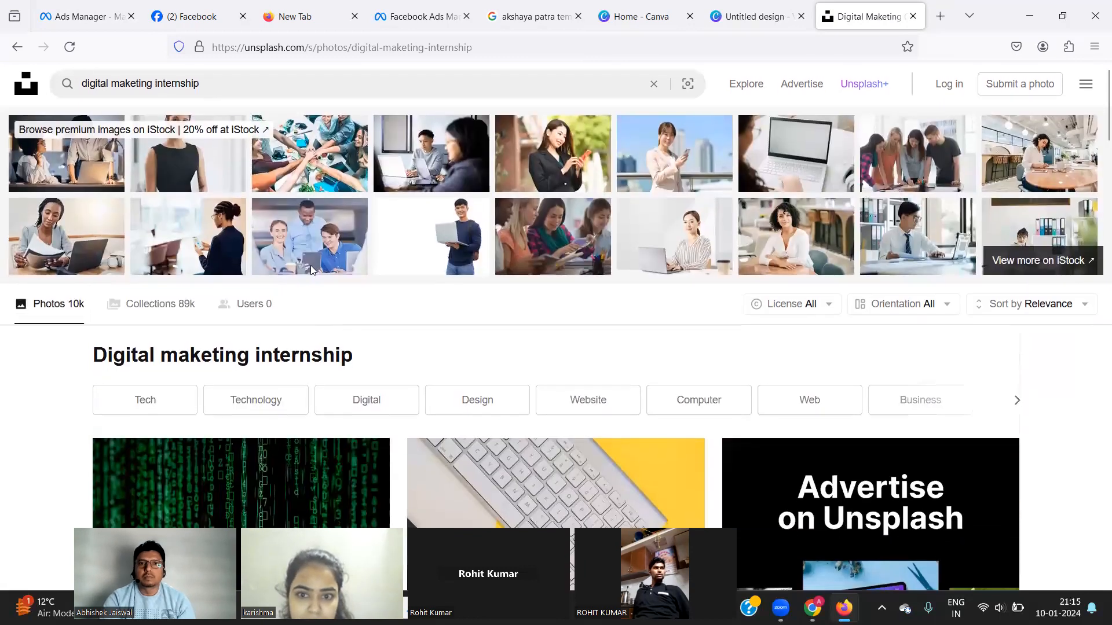
pyautogui.scroll(-5, 318, 152)
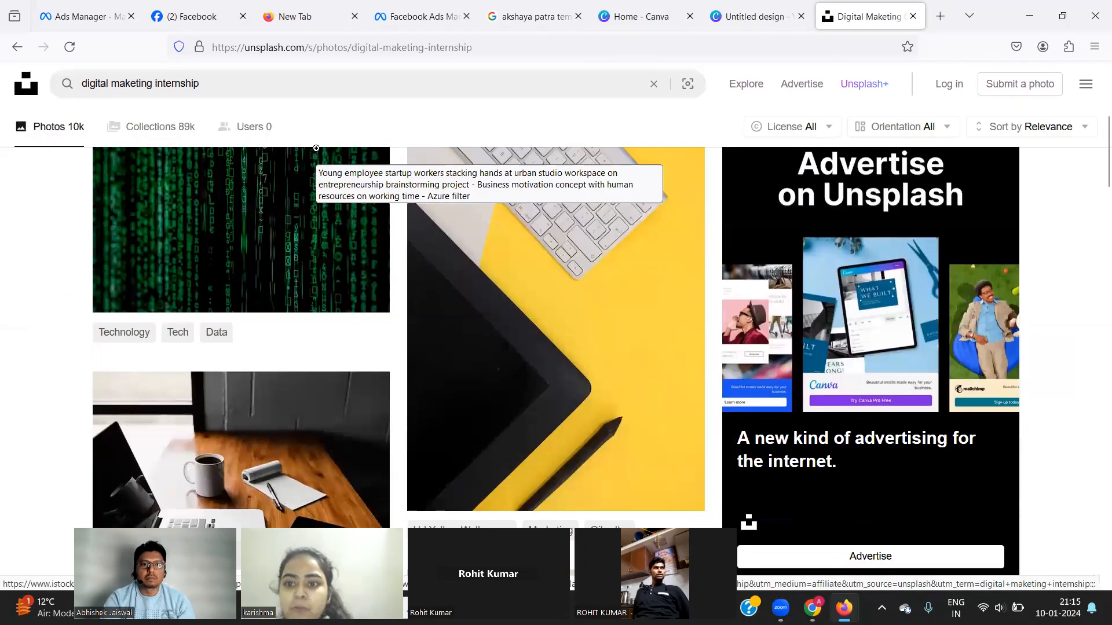
pyautogui.scroll(5, 303, 191)
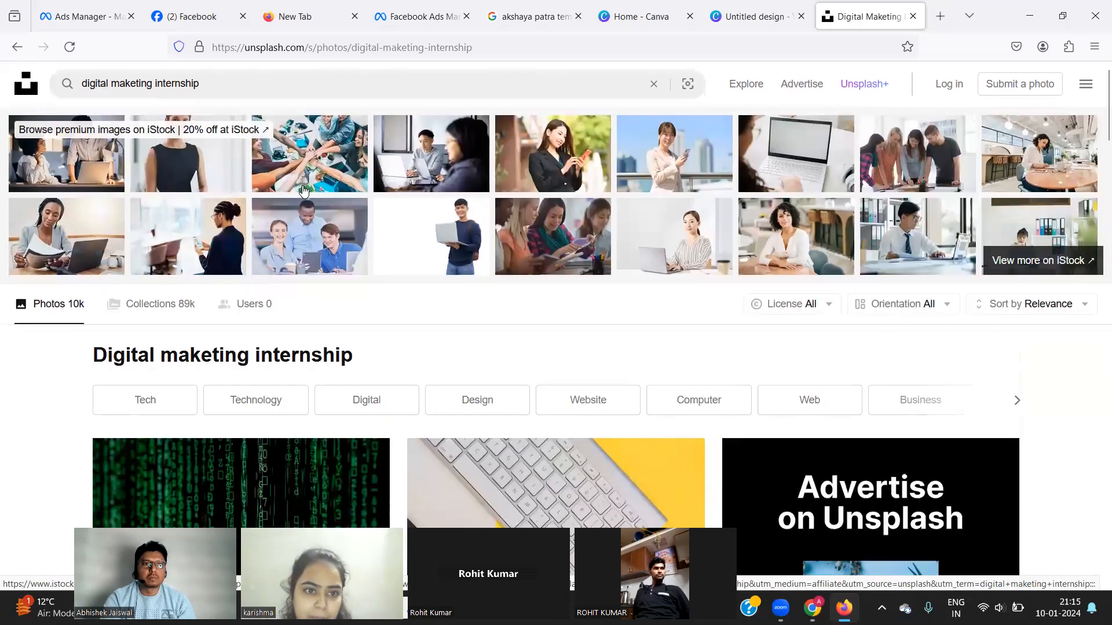
pyautogui.click(108, 139)
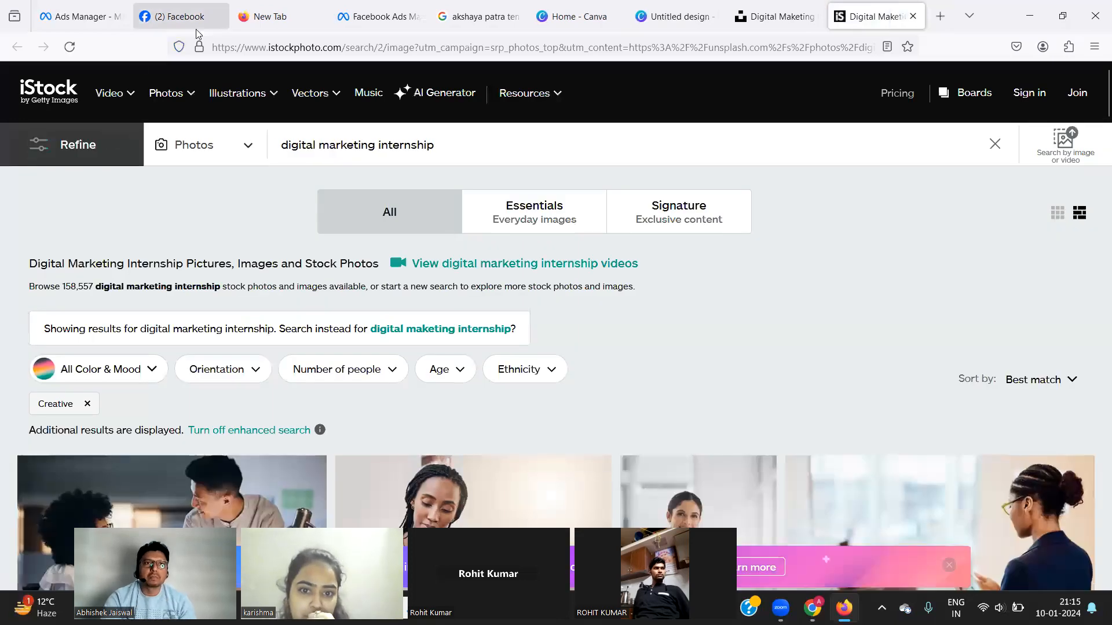
# Open more of the internship results on iStock and scroll through them.
pyautogui.click(760, 19)
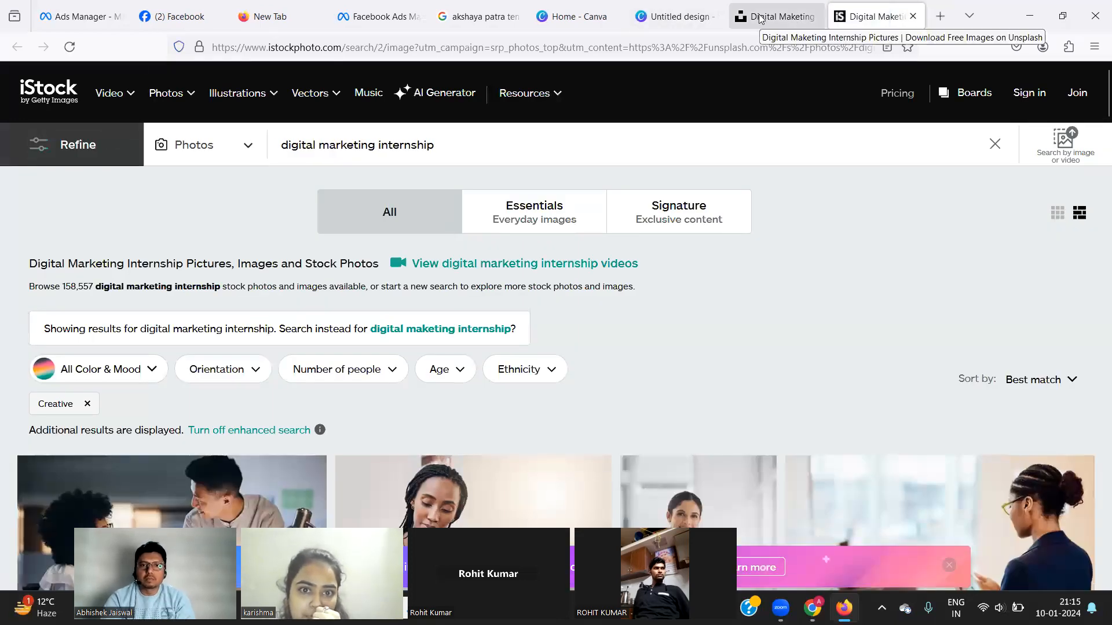
pyautogui.click(1050, 256)
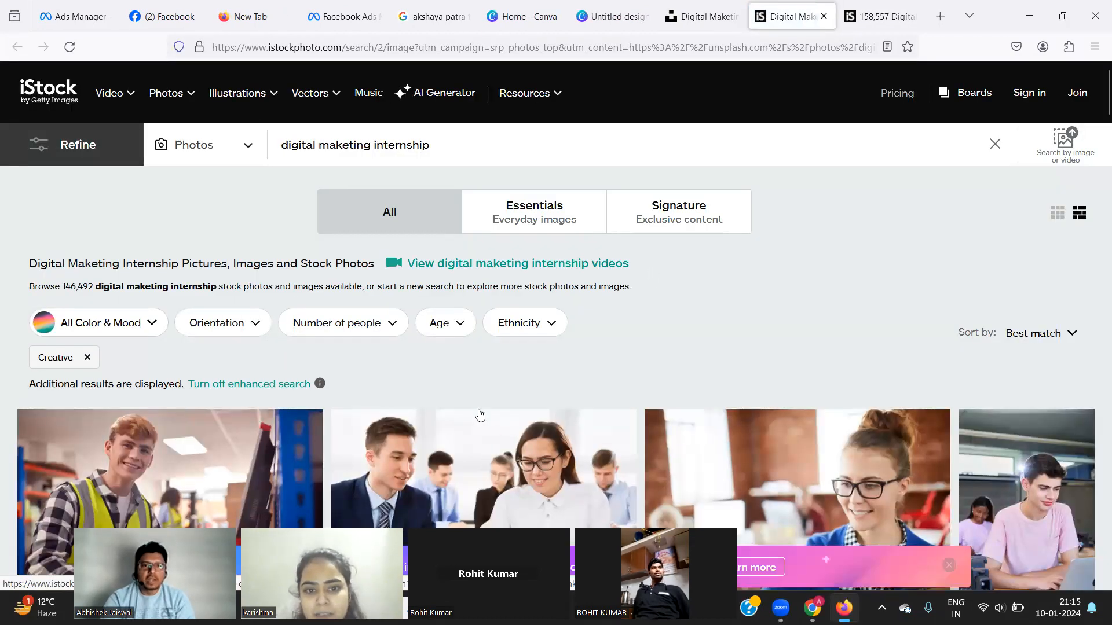
pyautogui.scroll(-5, 480, 414)
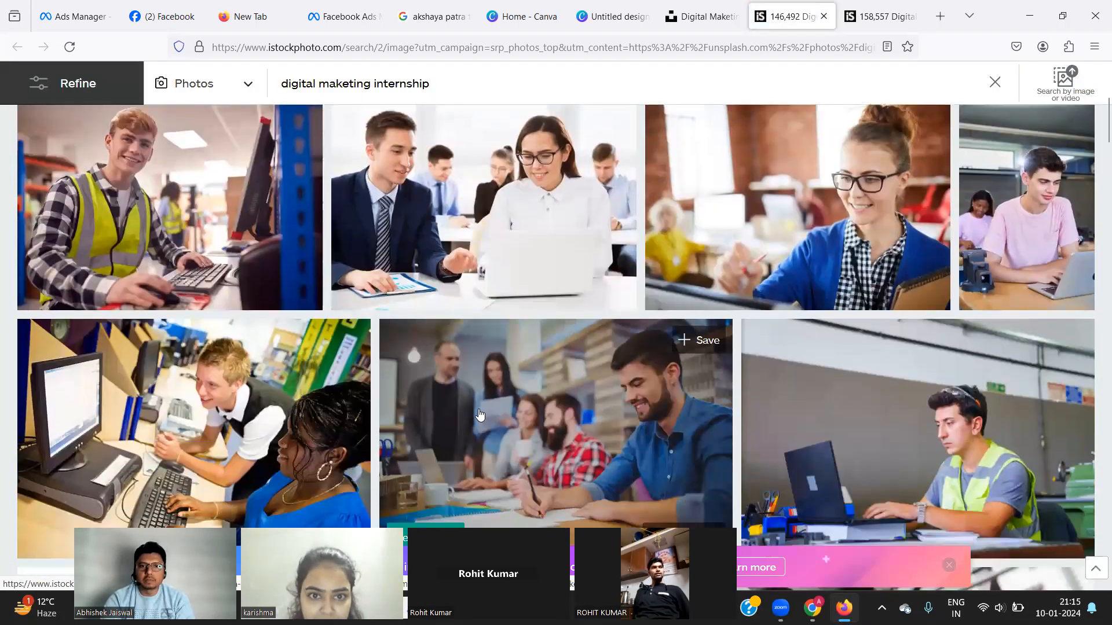
pyautogui.scroll(-2, 479, 414)
pyautogui.scroll(-2, 479, 414)
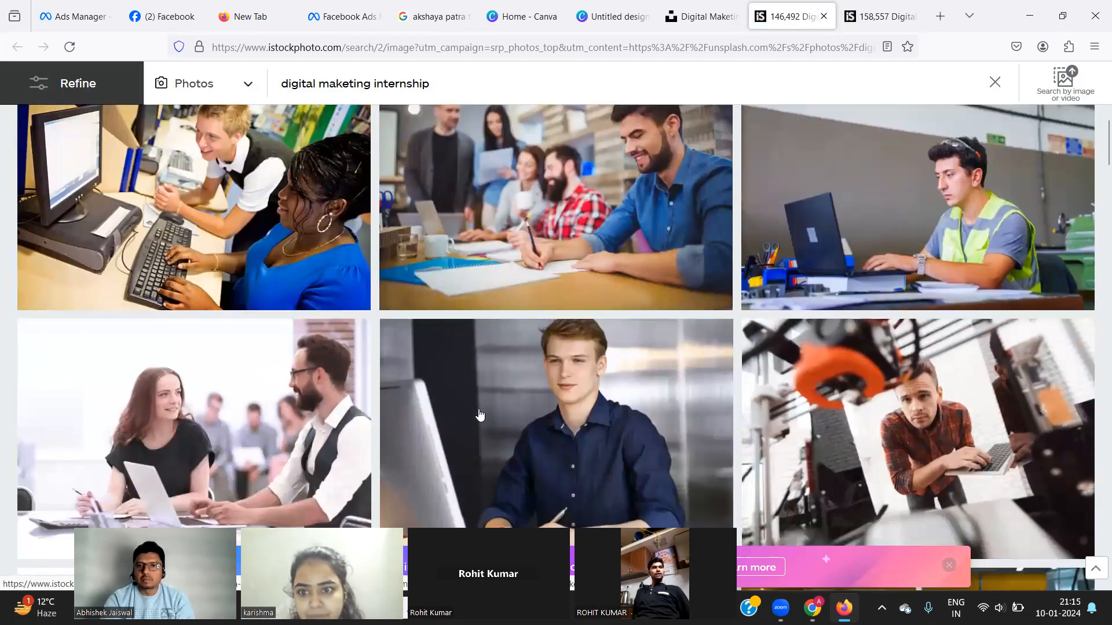
pyautogui.scroll(-1, 479, 415)
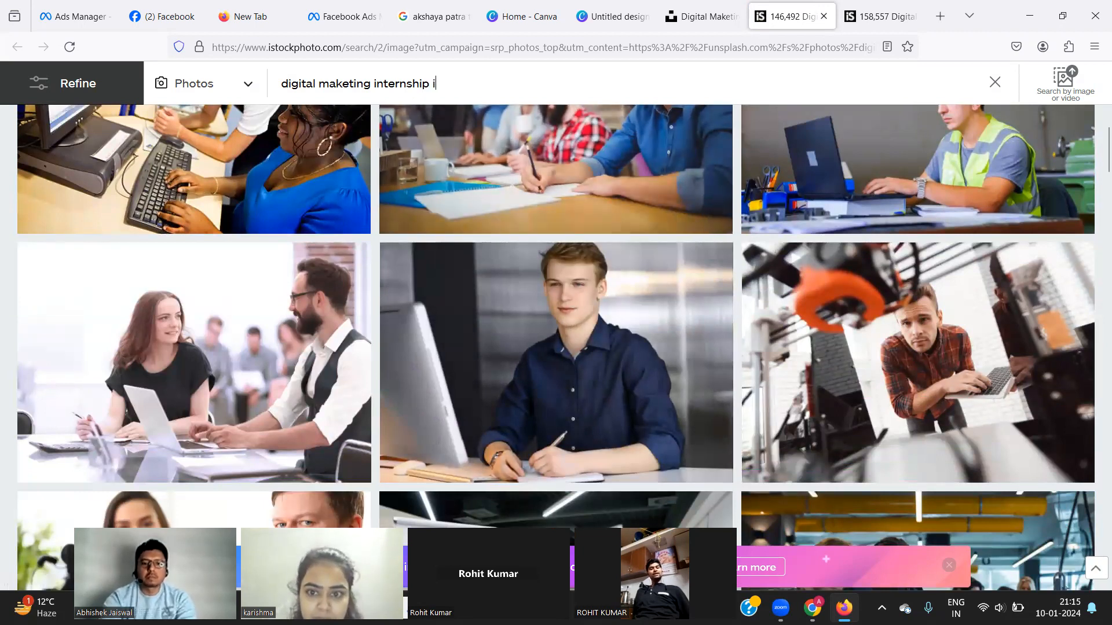
# Add 'indian' to the iStock search and scroll to the three friends with laptop on sofa photo.
pyautogui.write('ndia')
pyautogui.press('Return')
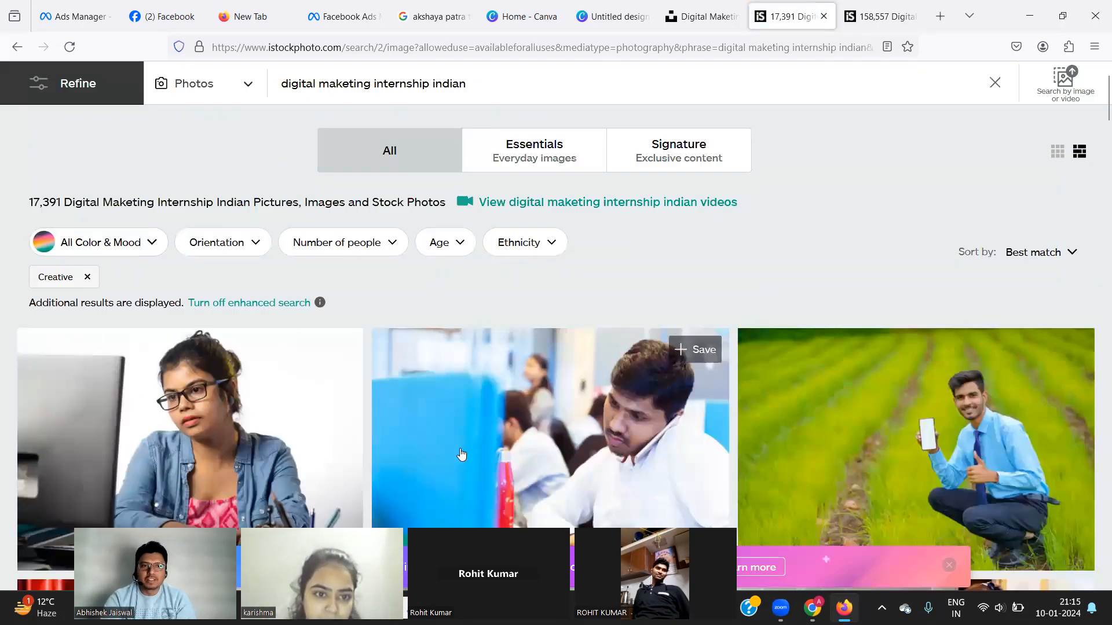
pyautogui.scroll(-5, 472, 476)
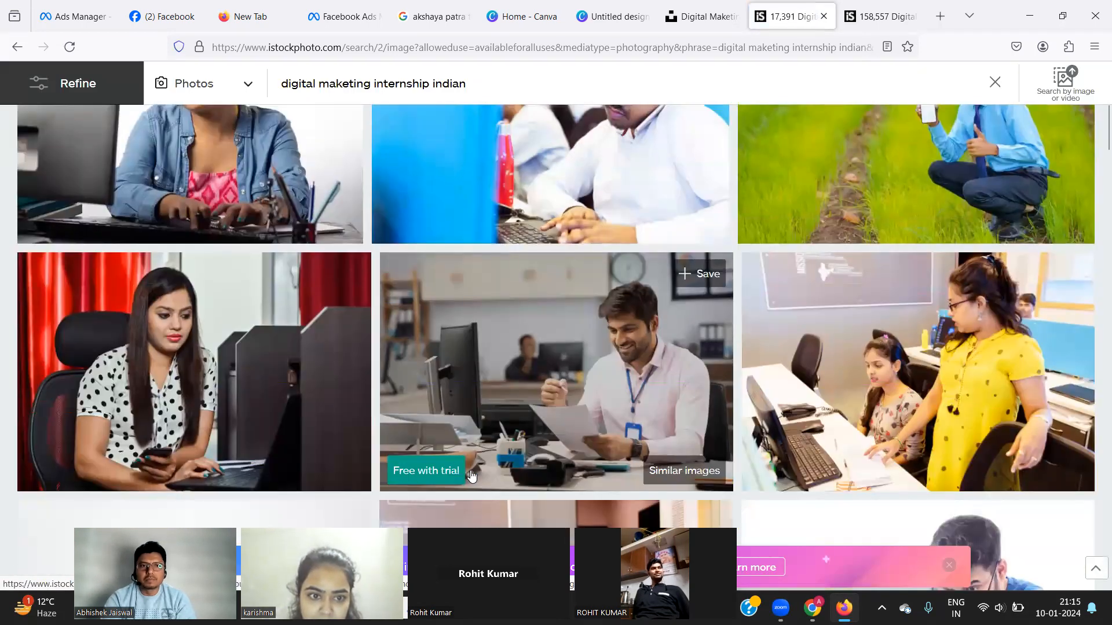
pyautogui.scroll(-2, 472, 476)
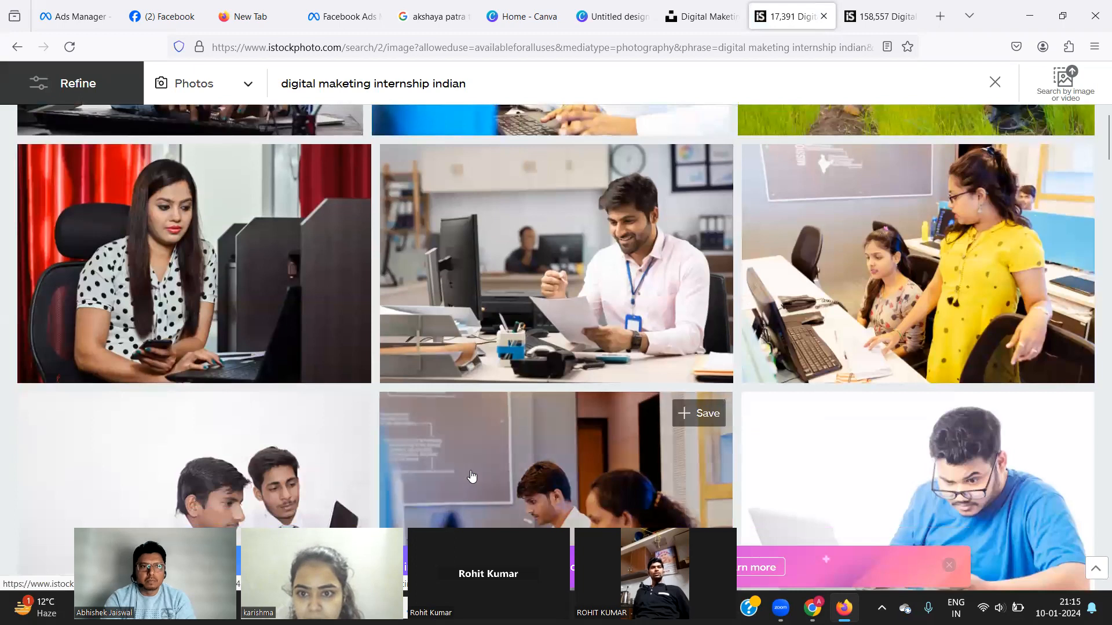
pyautogui.scroll(-2, 472, 476)
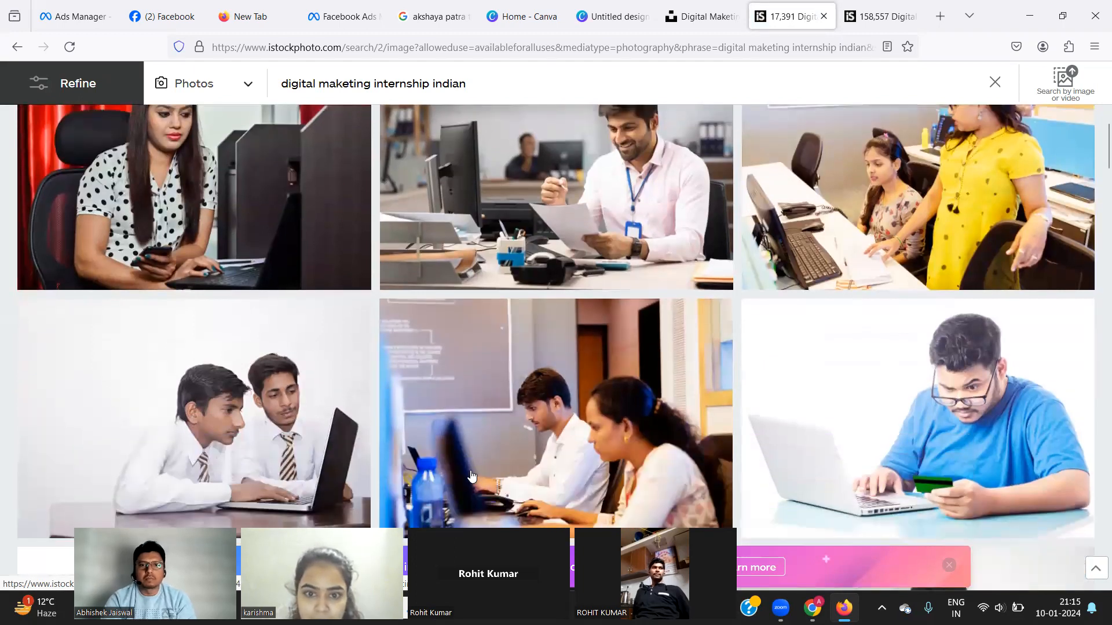
pyautogui.scroll(-2, 472, 476)
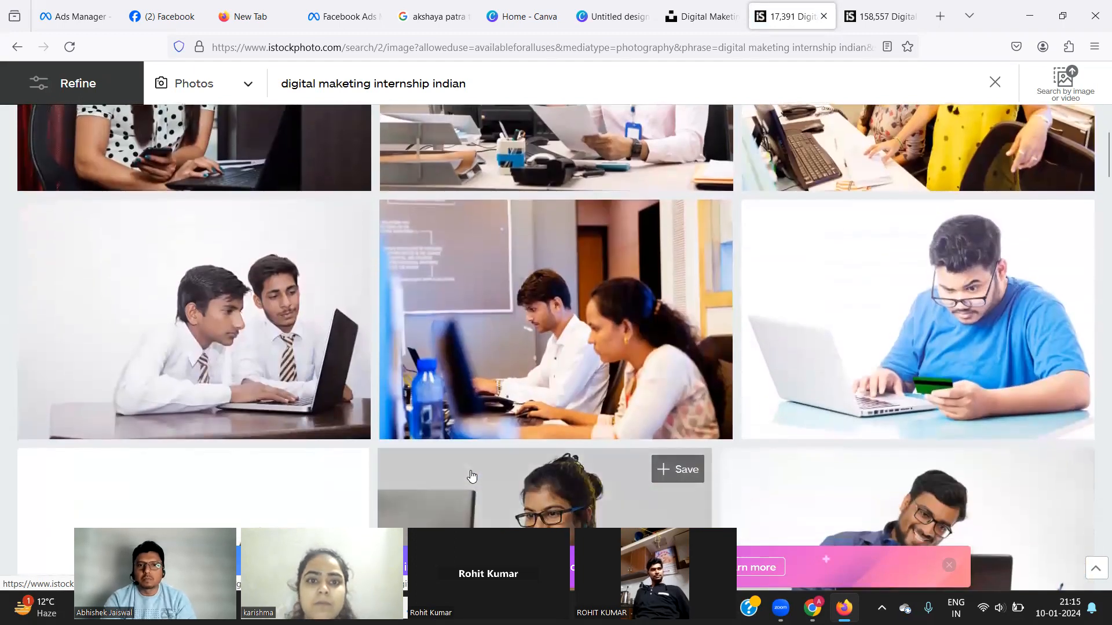
pyautogui.scroll(-10, 472, 476)
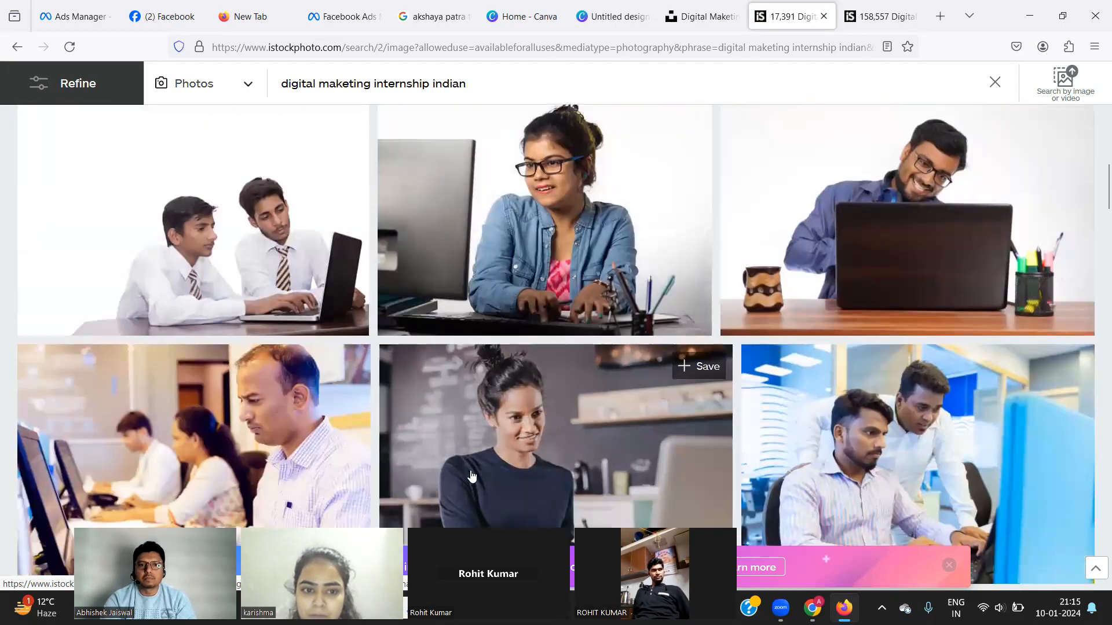
pyautogui.scroll(-4, 472, 476)
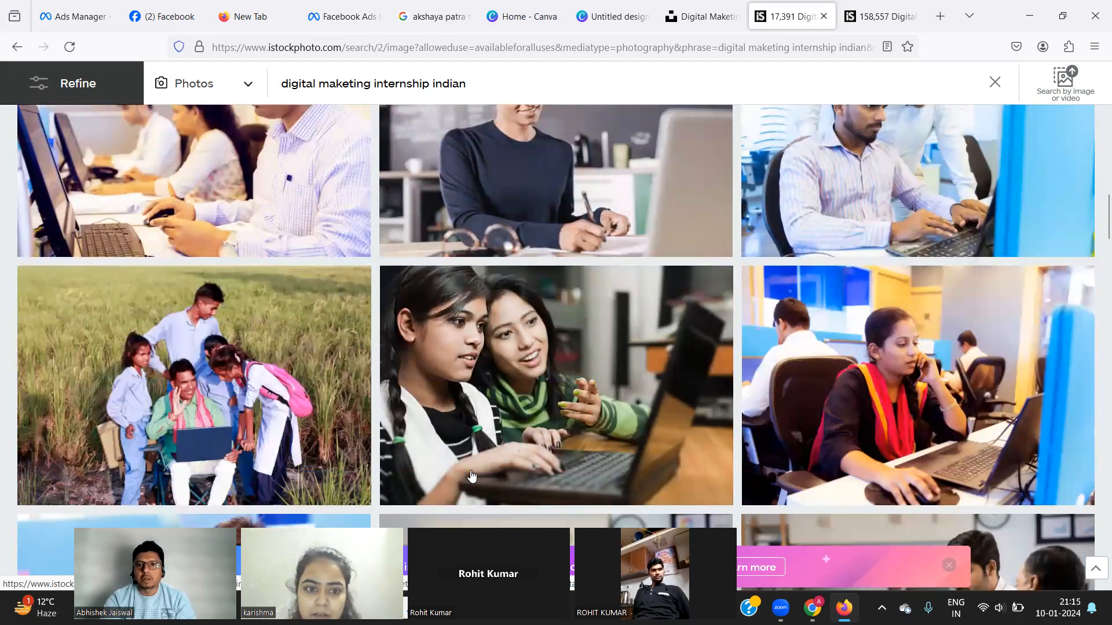
pyautogui.scroll(-2, 472, 476)
pyautogui.scroll(-3, 472, 476)
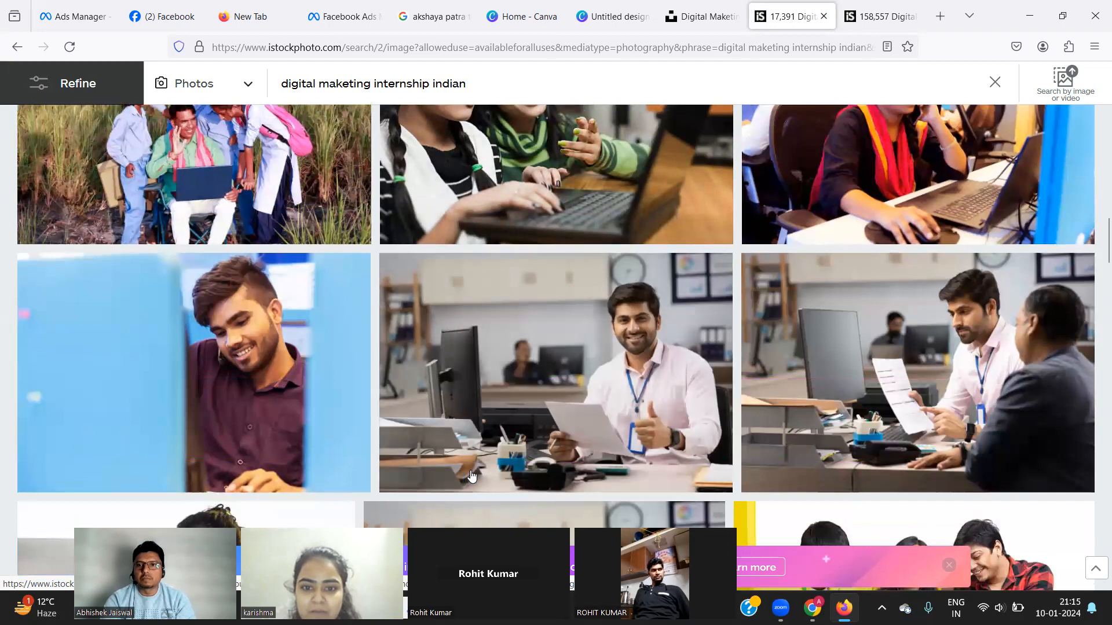
pyautogui.scroll(-1, 472, 476)
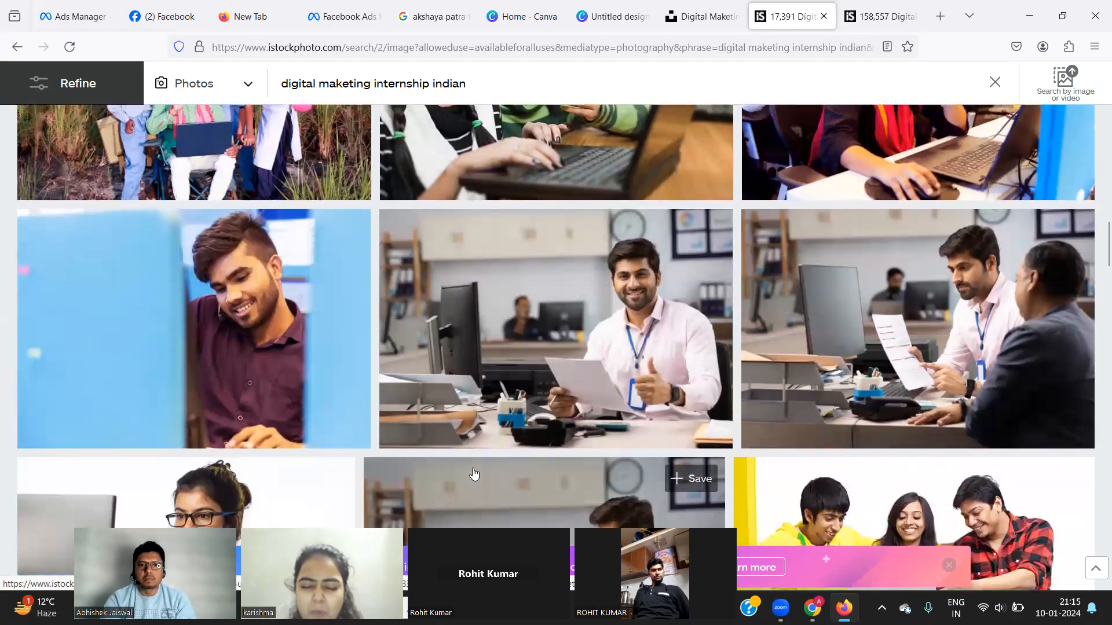
pyautogui.scroll(-3, 490, 405)
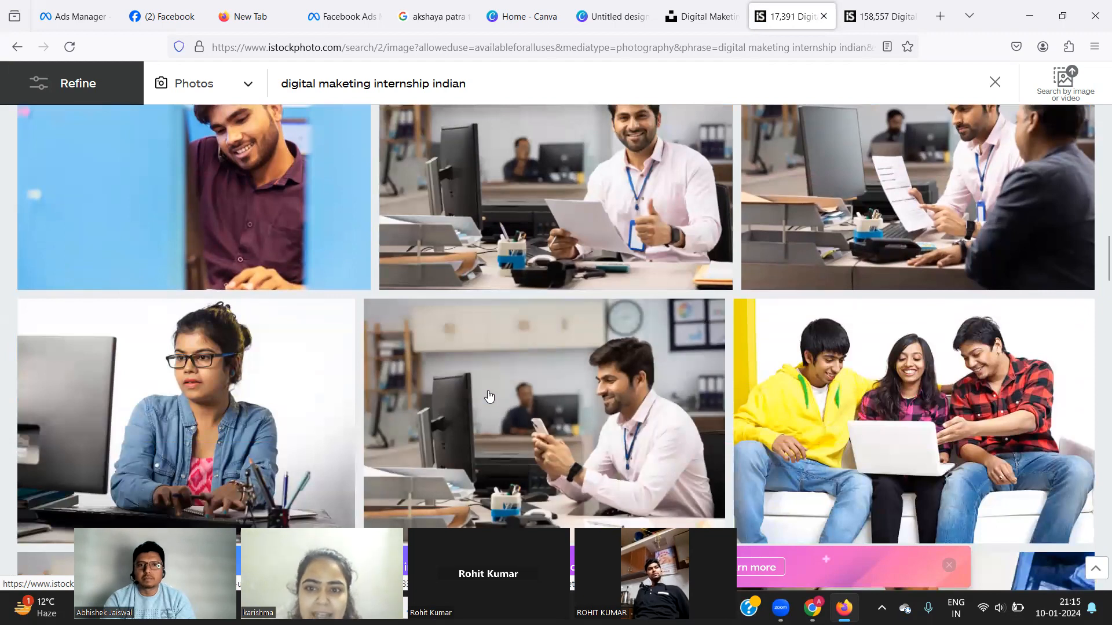
pyautogui.scroll(1, 489, 397)
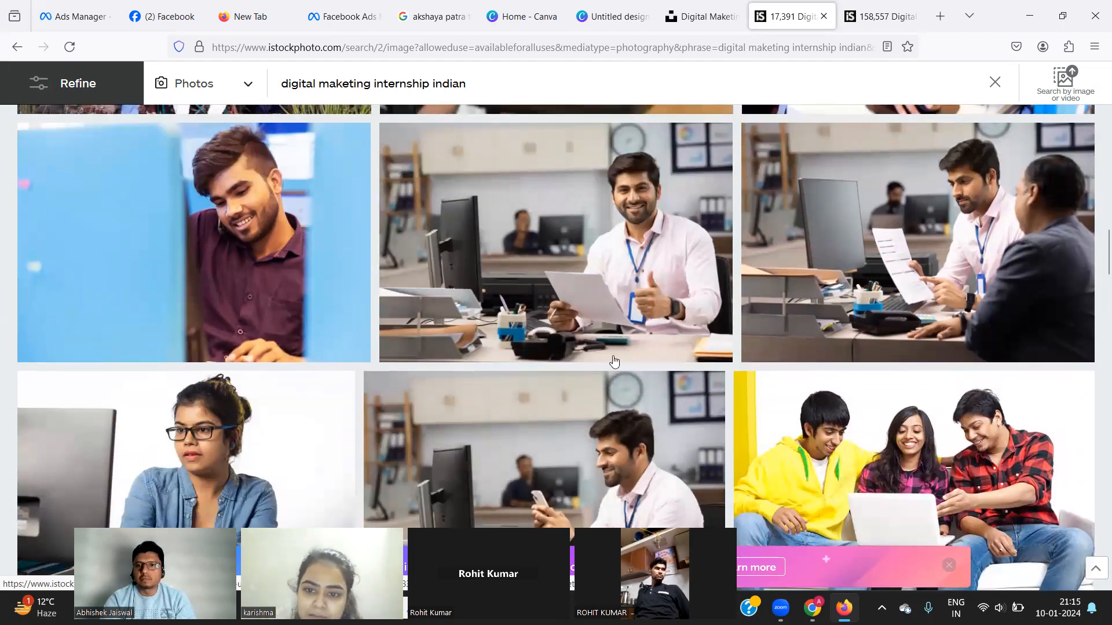
pyautogui.scroll(-3, 874, 353)
pyautogui.moveTo(868, 328)
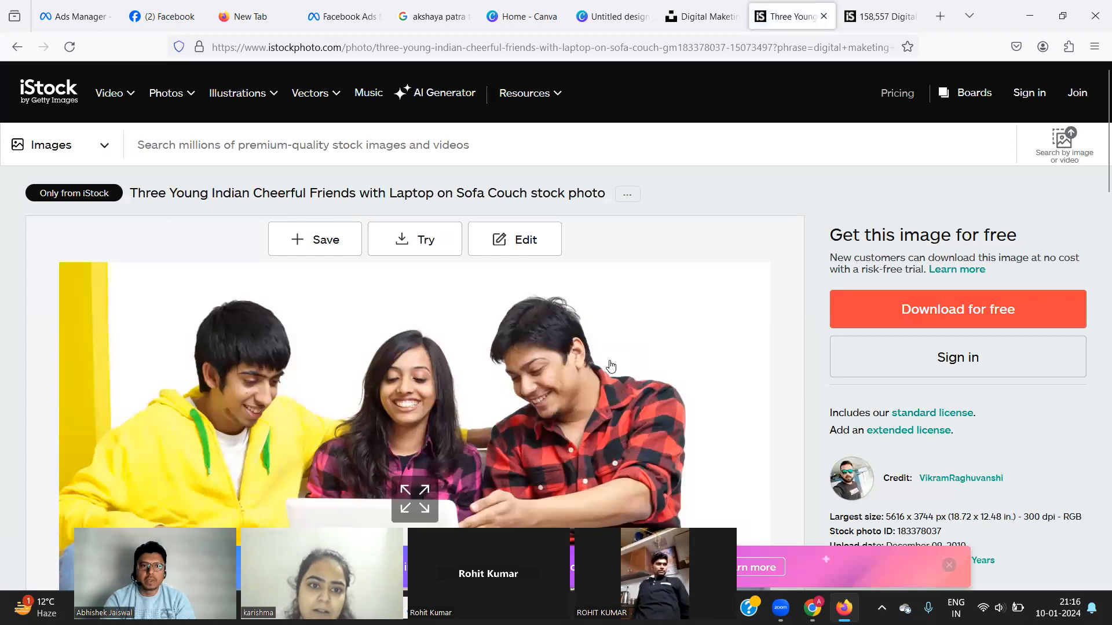
# Try the free download of the three friends photo, then return from the trial sign-up to its page.
pyautogui.scroll(-2, 610, 366)
pyautogui.scroll(-1, 611, 366)
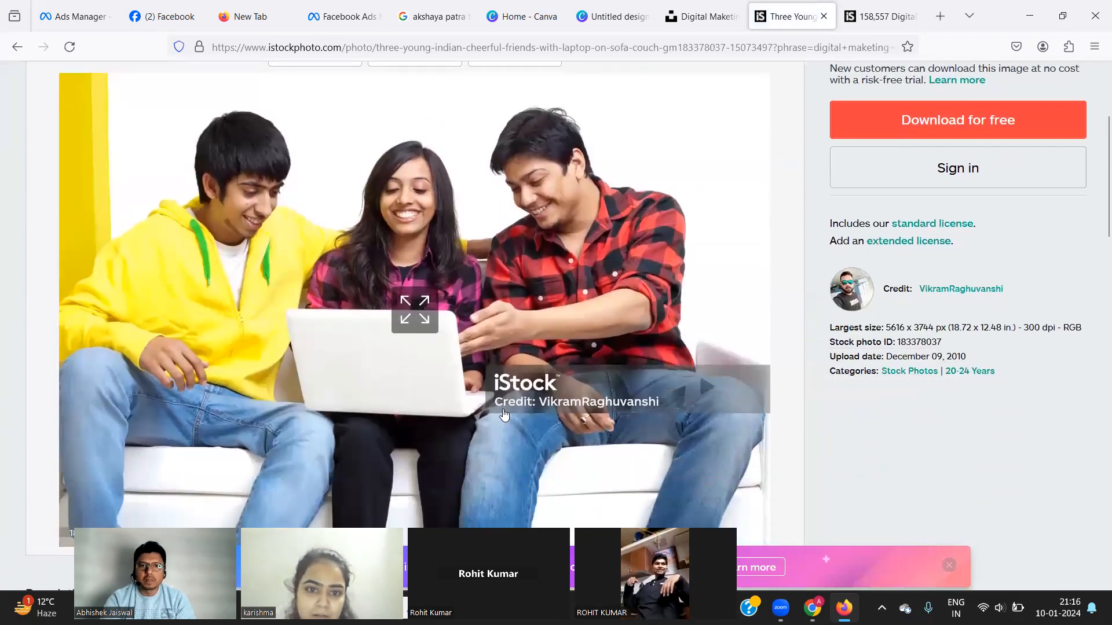
pyautogui.click(932, 133)
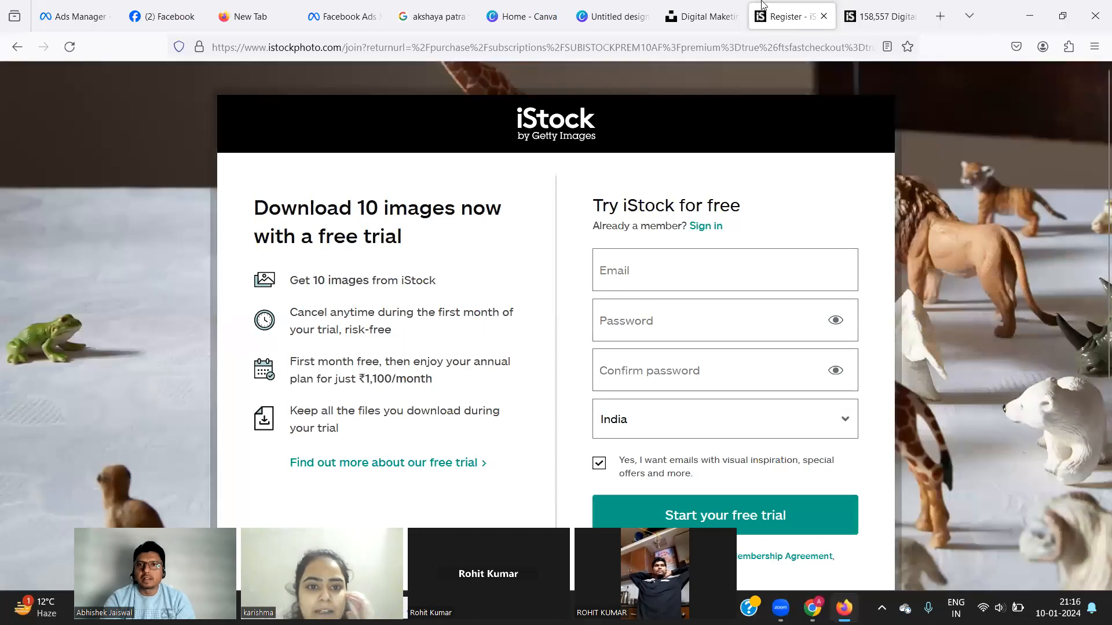
pyautogui.click(716, 19)
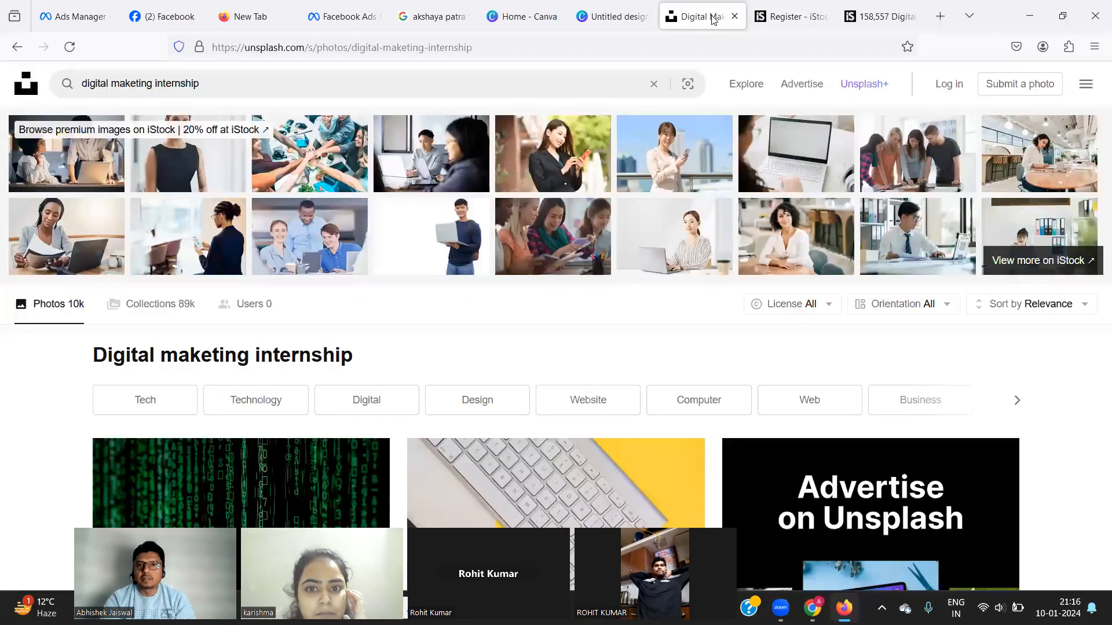
pyautogui.click(788, 16)
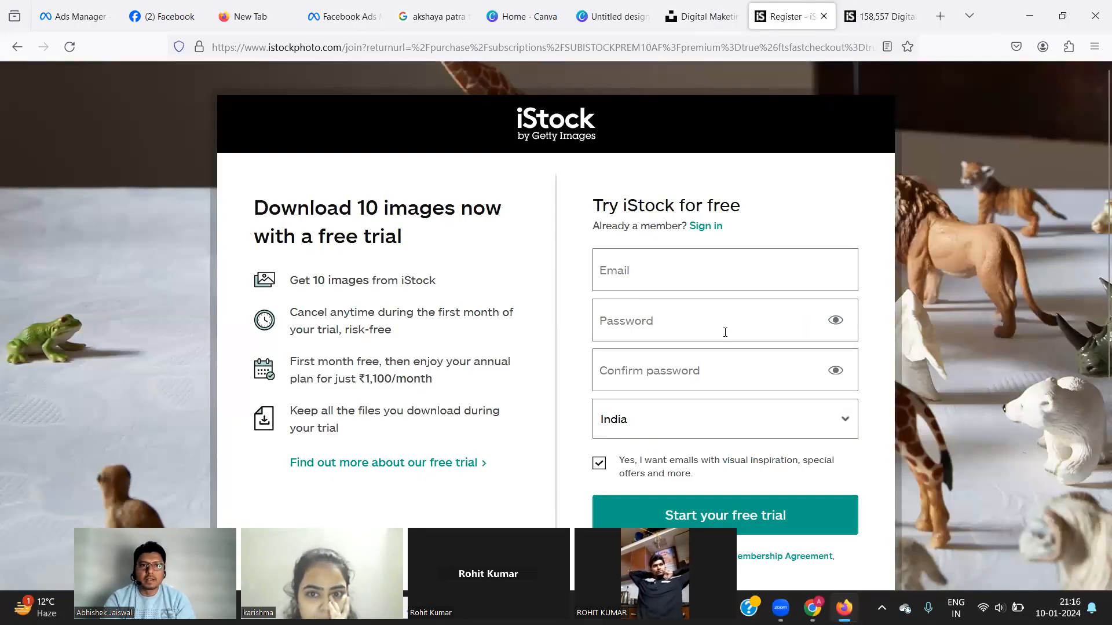
pyautogui.click(17, 47)
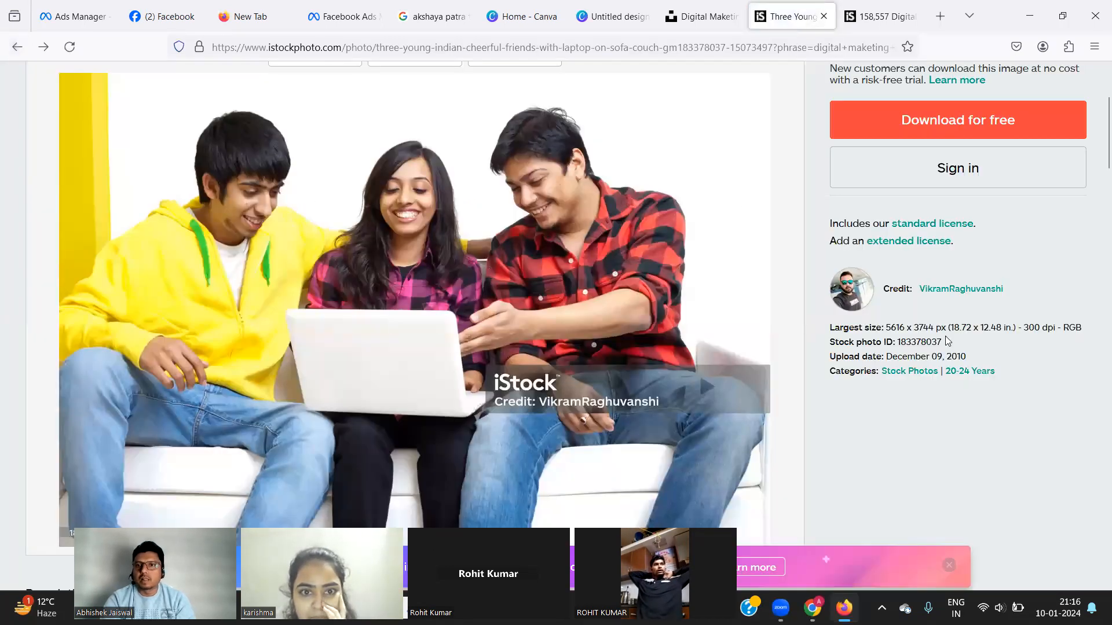
pyautogui.scroll(-2, 945, 336)
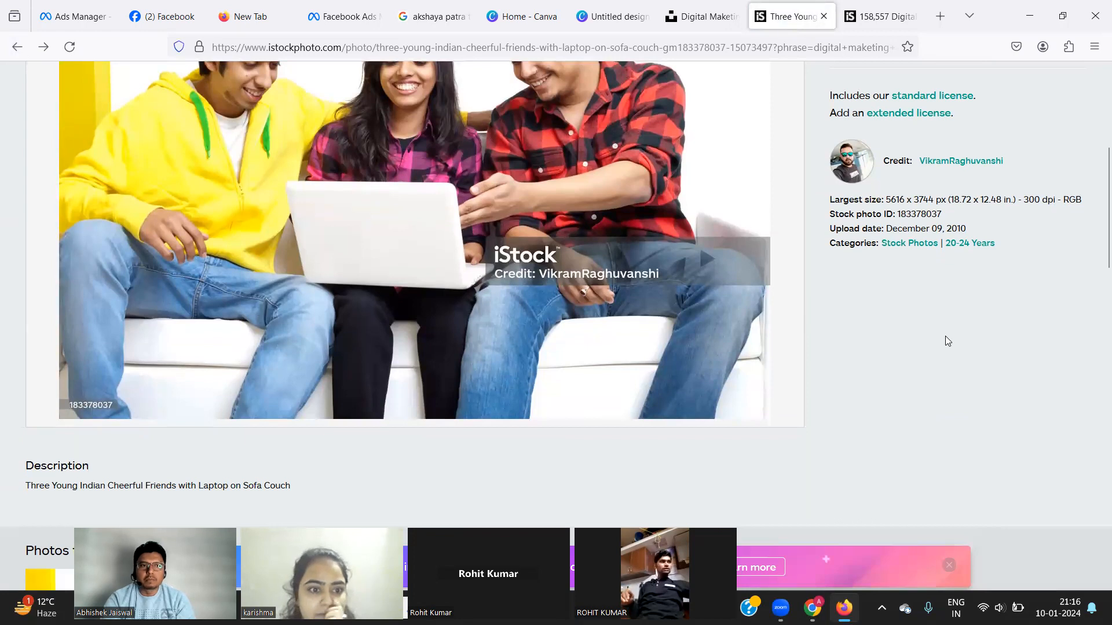
pyautogui.scroll(-5, 945, 341)
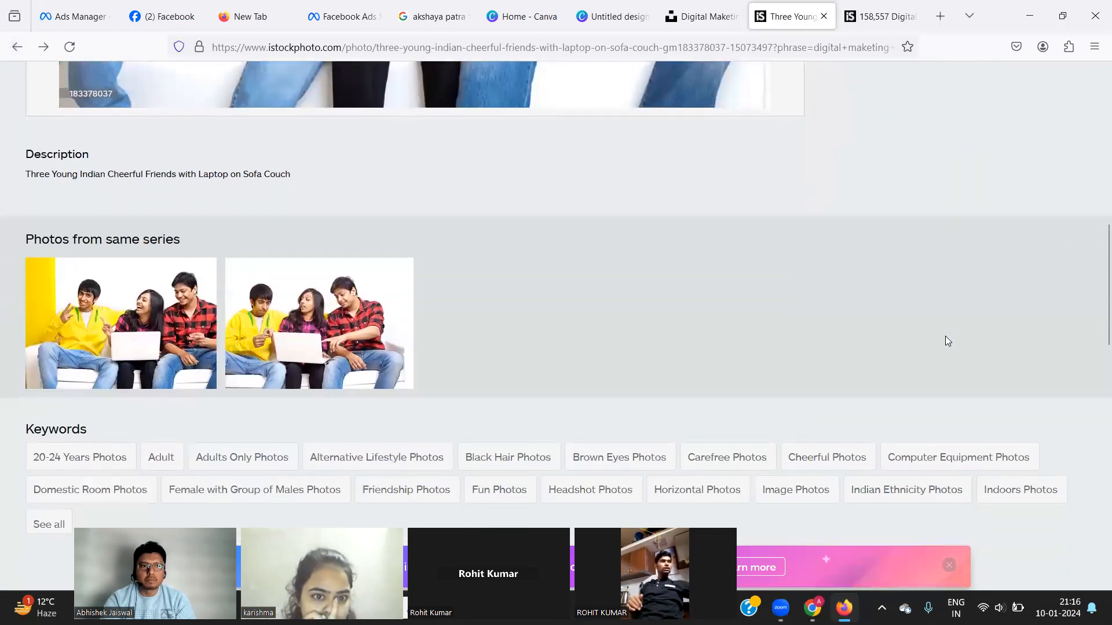
pyautogui.scroll(10, 945, 341)
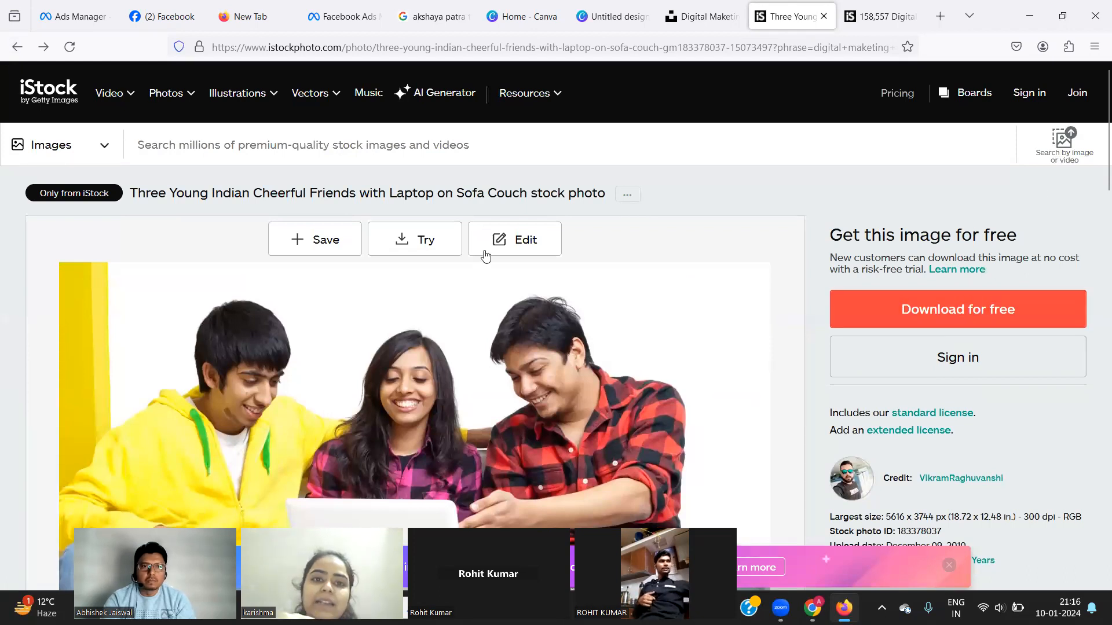
pyautogui.click(416, 240)
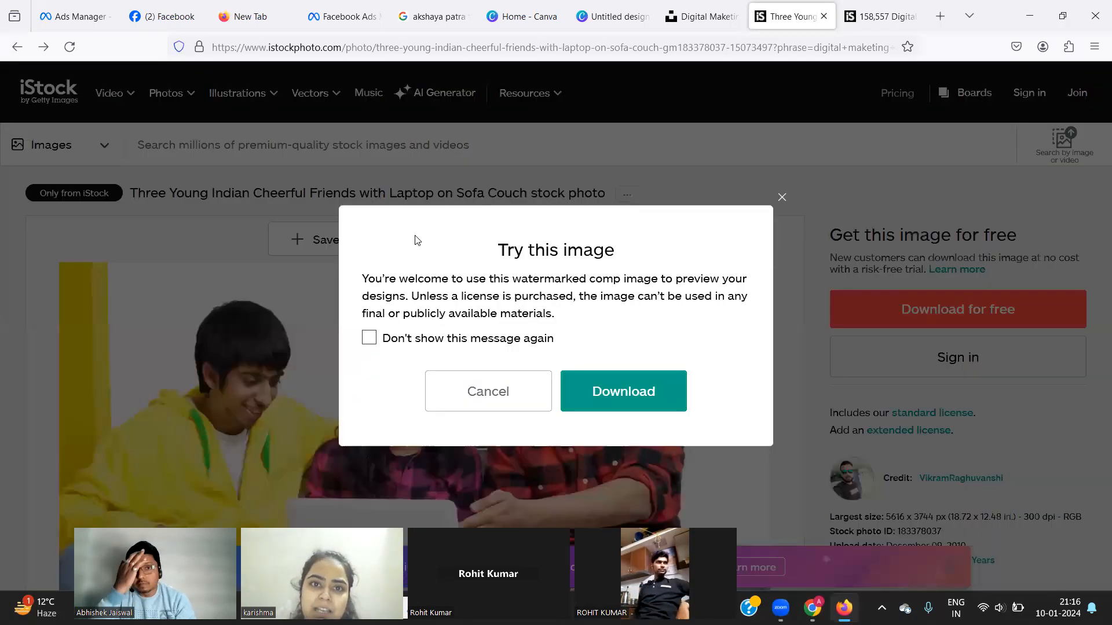
pyautogui.click(601, 404)
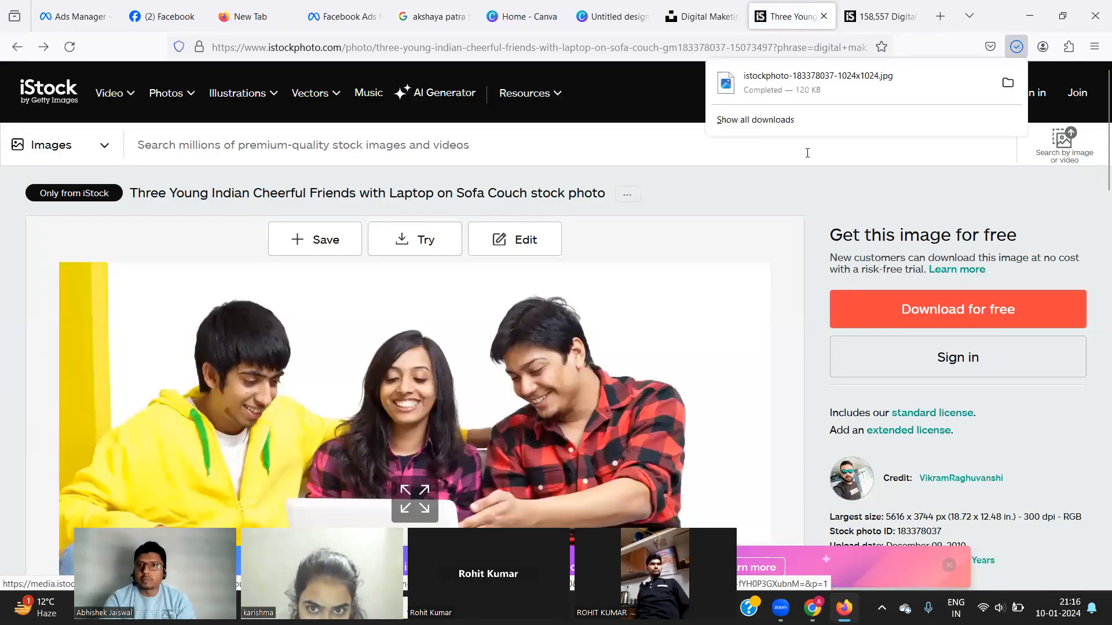
pyautogui.click(1007, 84)
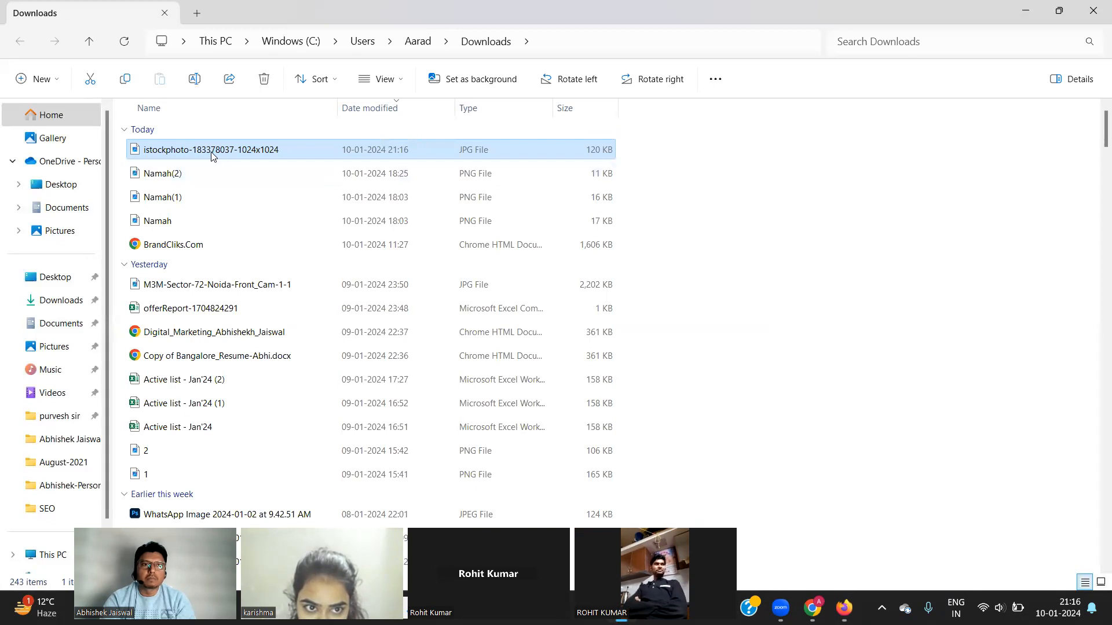
pyautogui.doubleClick(212, 151)
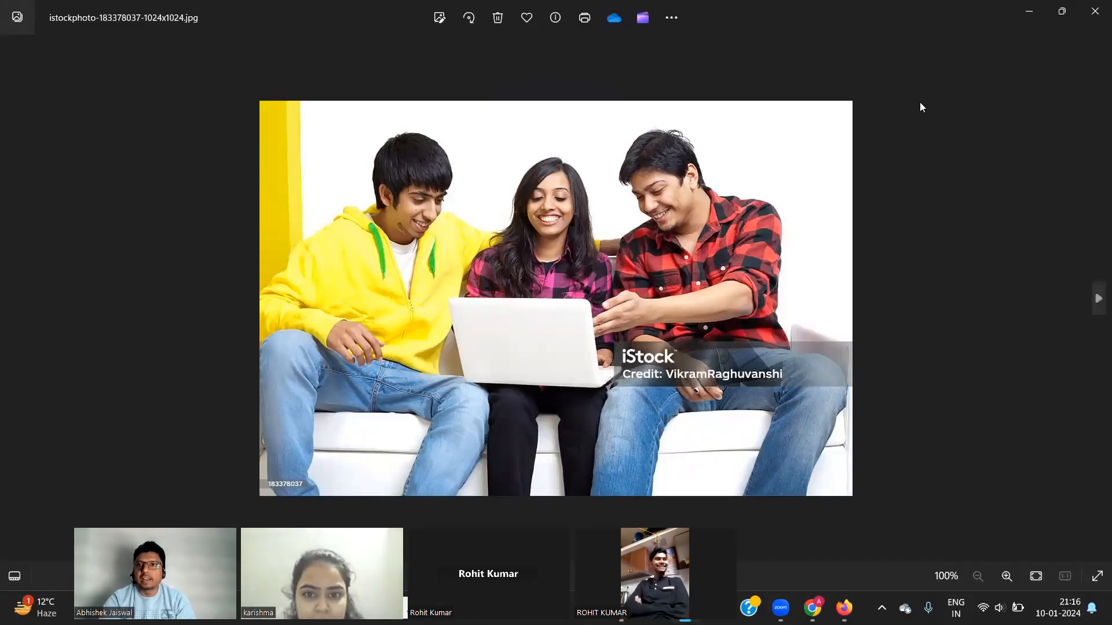
pyautogui.click(1091, 19)
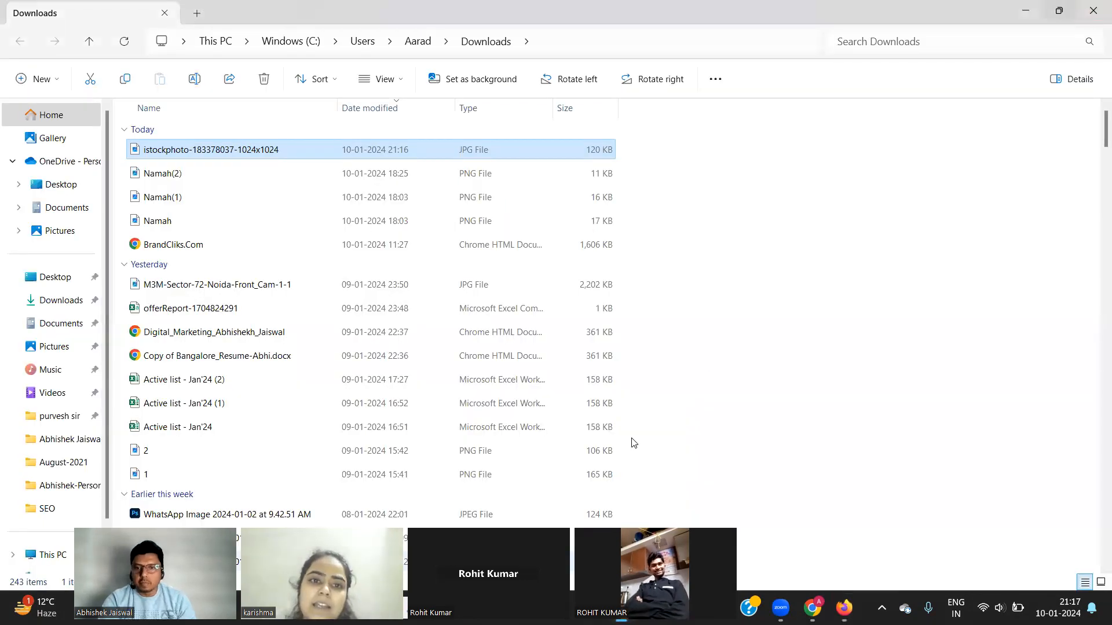
pyautogui.click(811, 608)
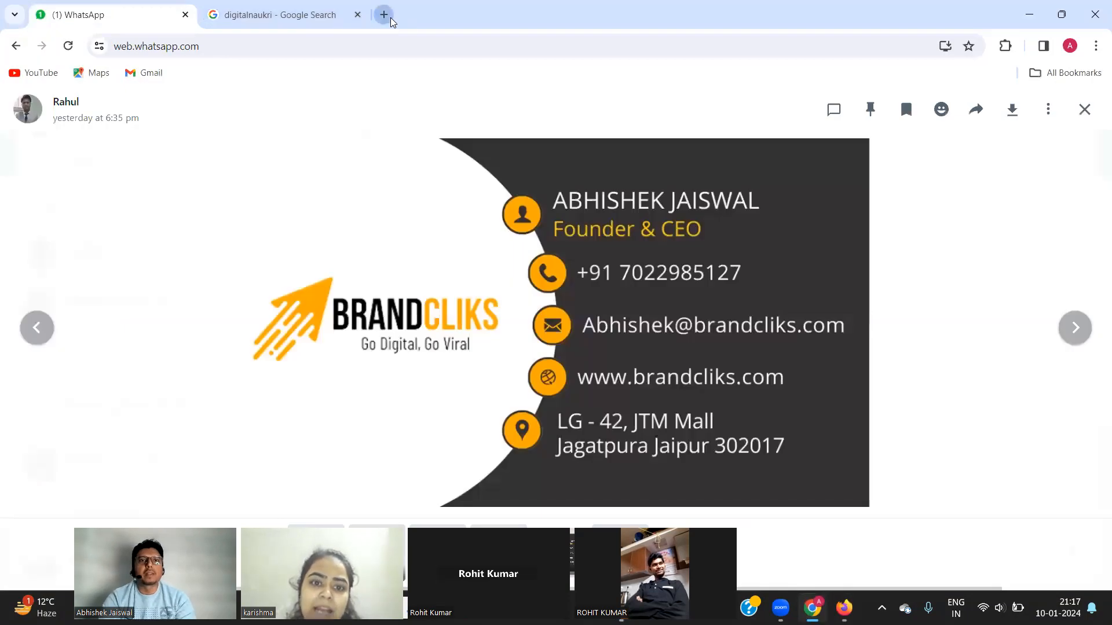
# Search Google for 'remove watermark from image online' and open watermarkremover.io.
pyautogui.click(384, 15)
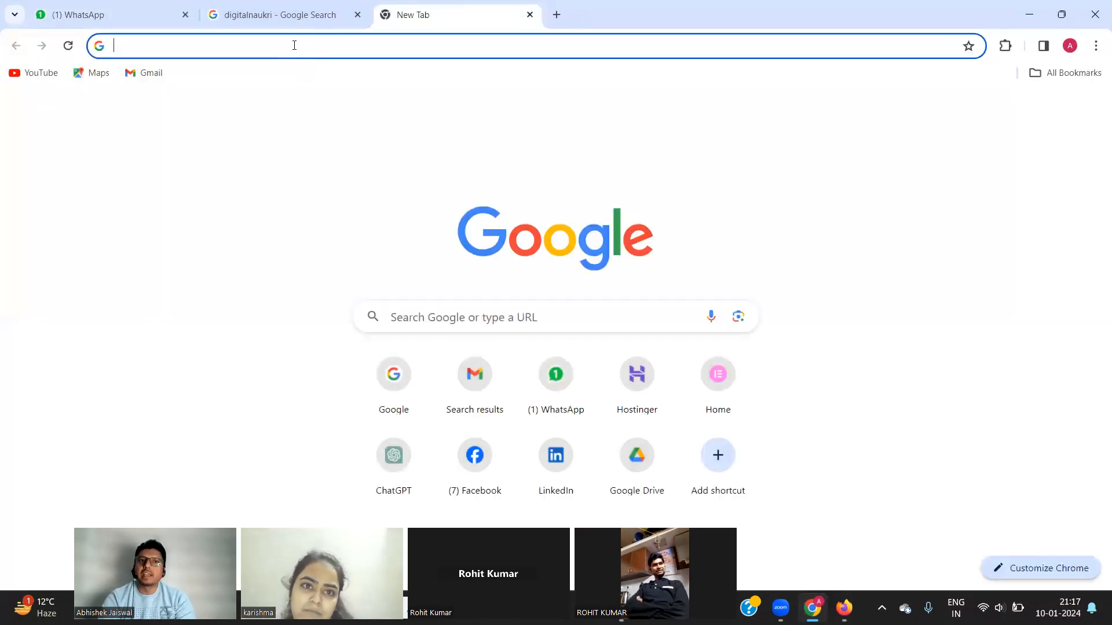
pyautogui.click(294, 45)
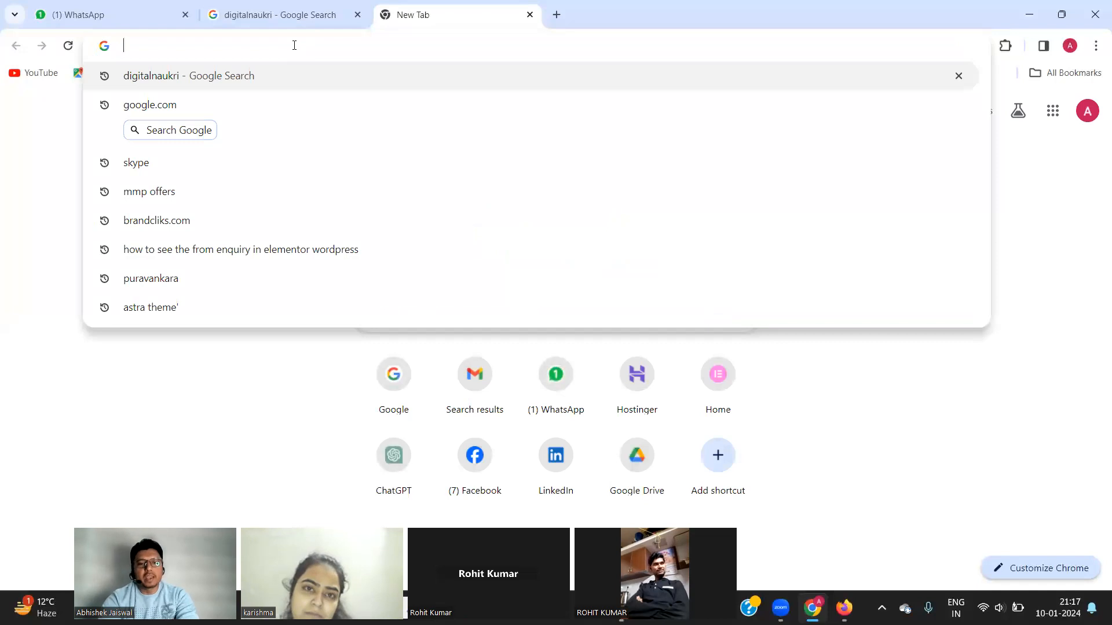
pyautogui.write('remove water ma')
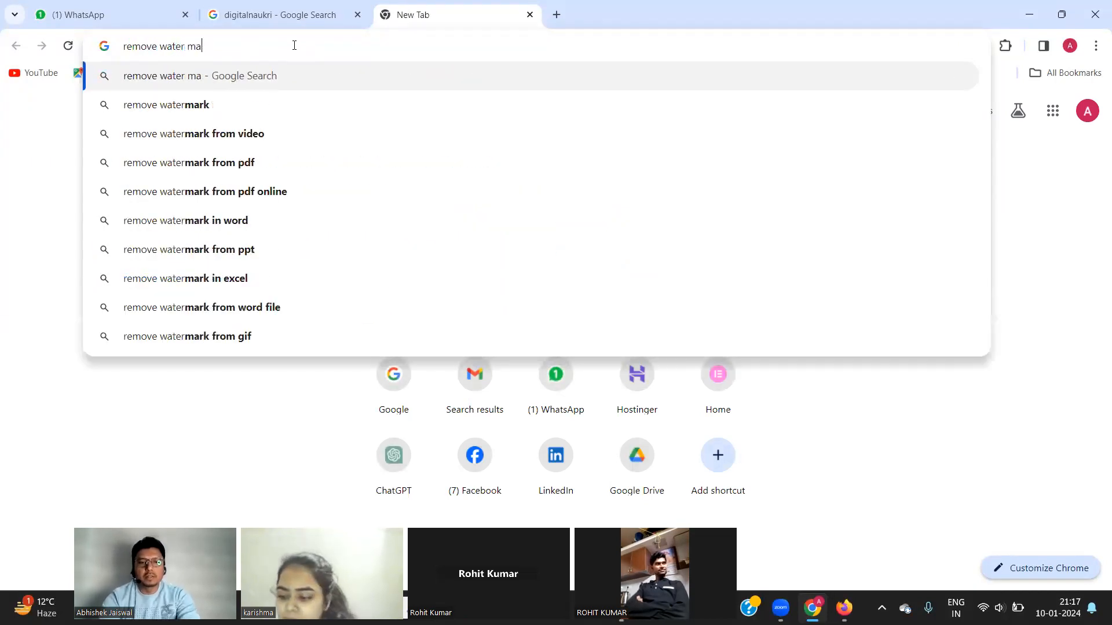
pyautogui.write('rk')
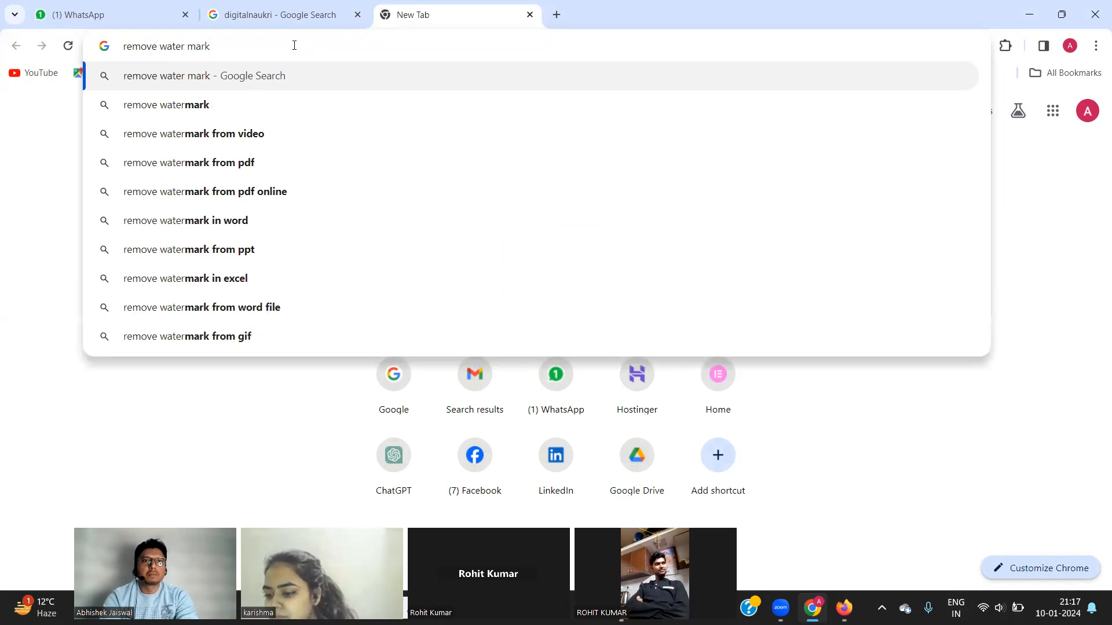
pyautogui.write(' form i')
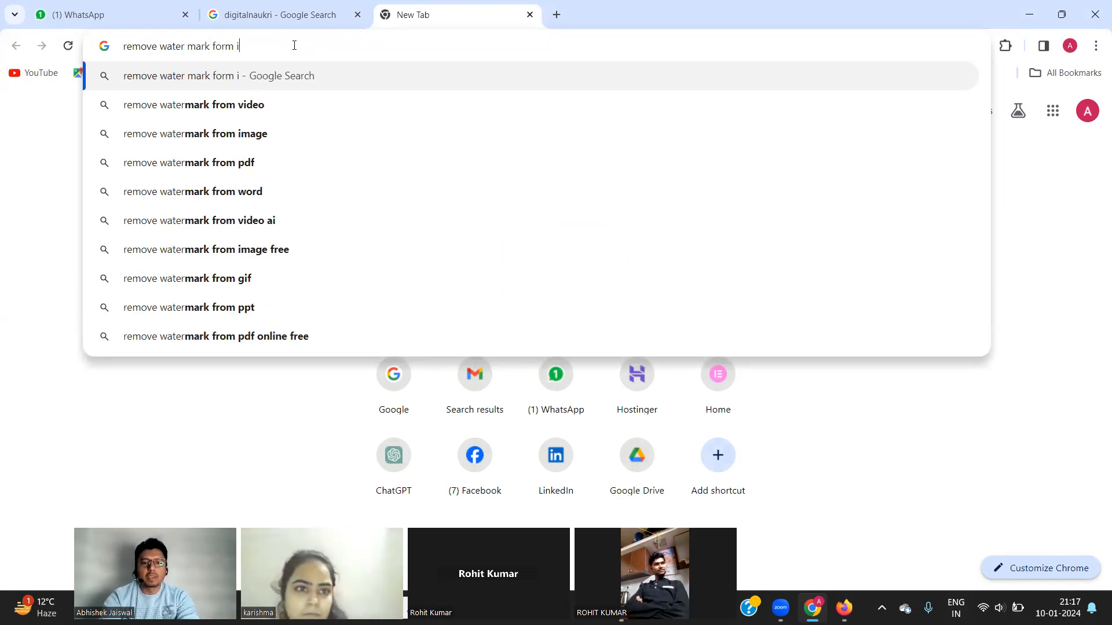
pyautogui.write('mage')
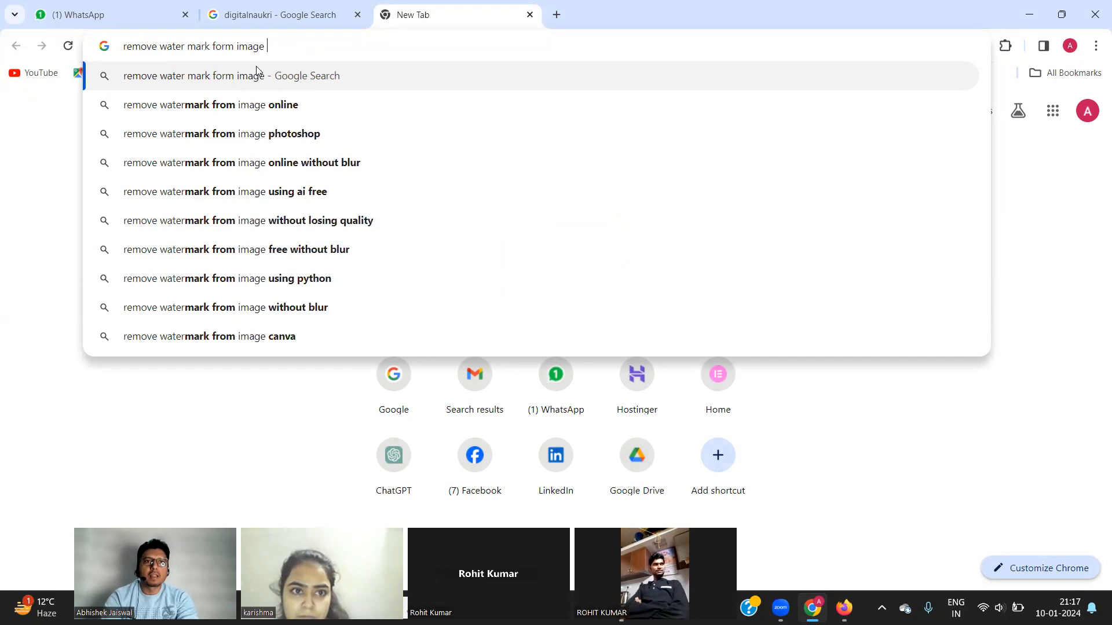
pyautogui.click(236, 106)
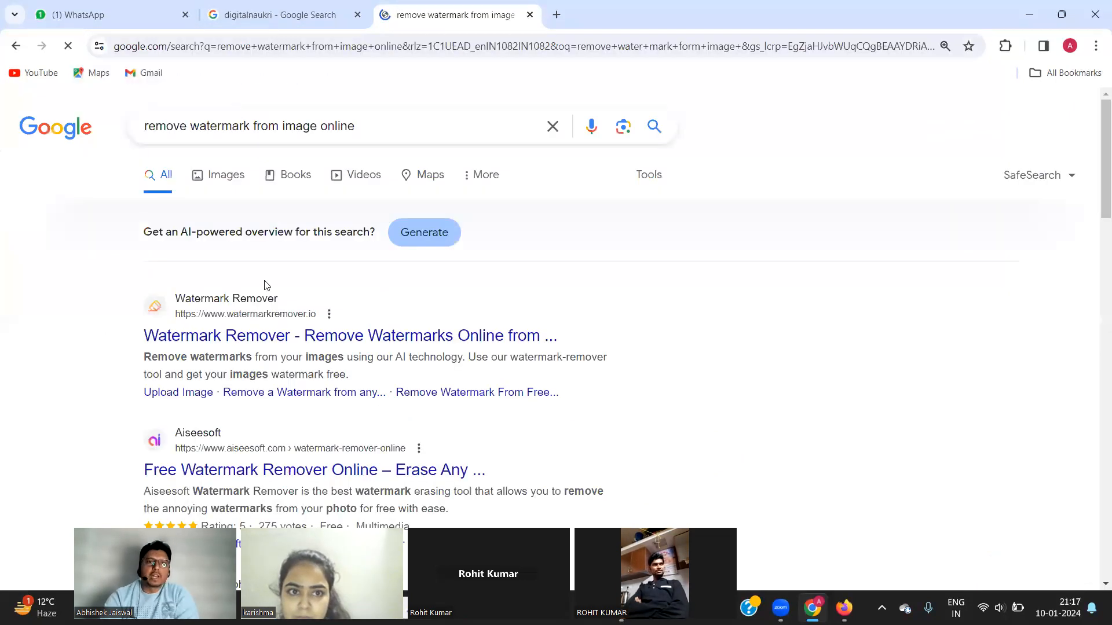
pyautogui.click(205, 337)
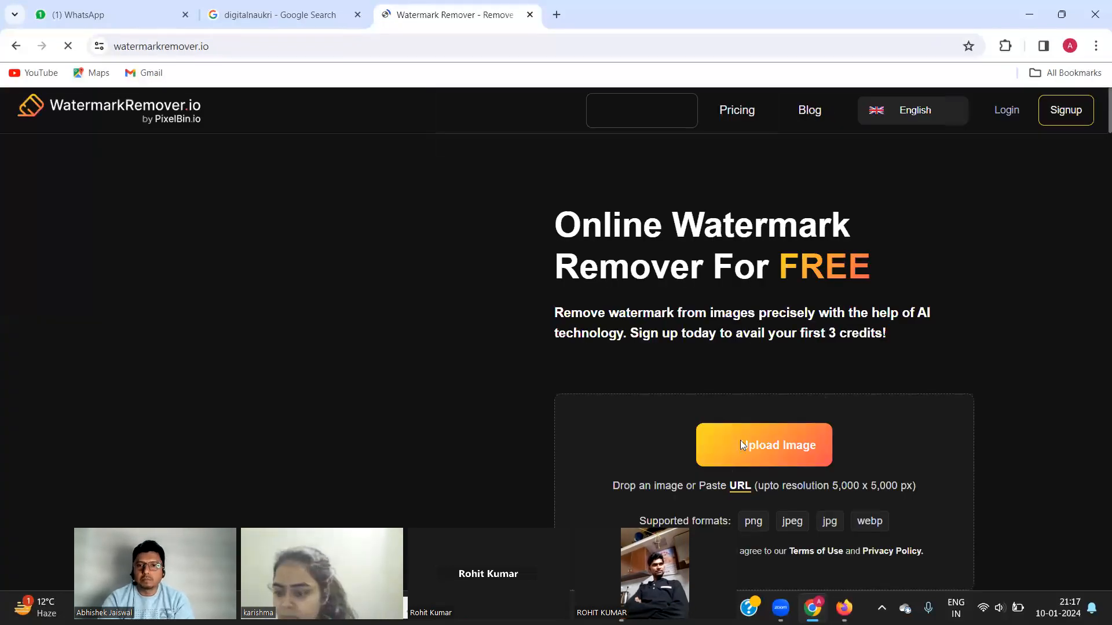
pyautogui.click(733, 473)
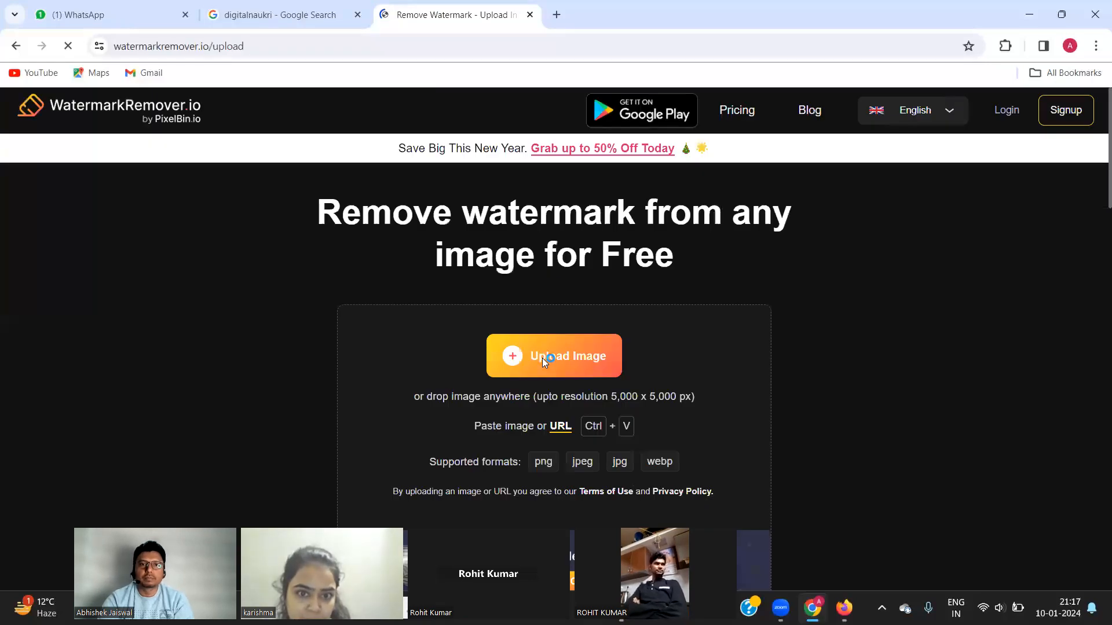
pyautogui.click(542, 358)
pyautogui.click(195, 133)
pyautogui.click(435, 330)
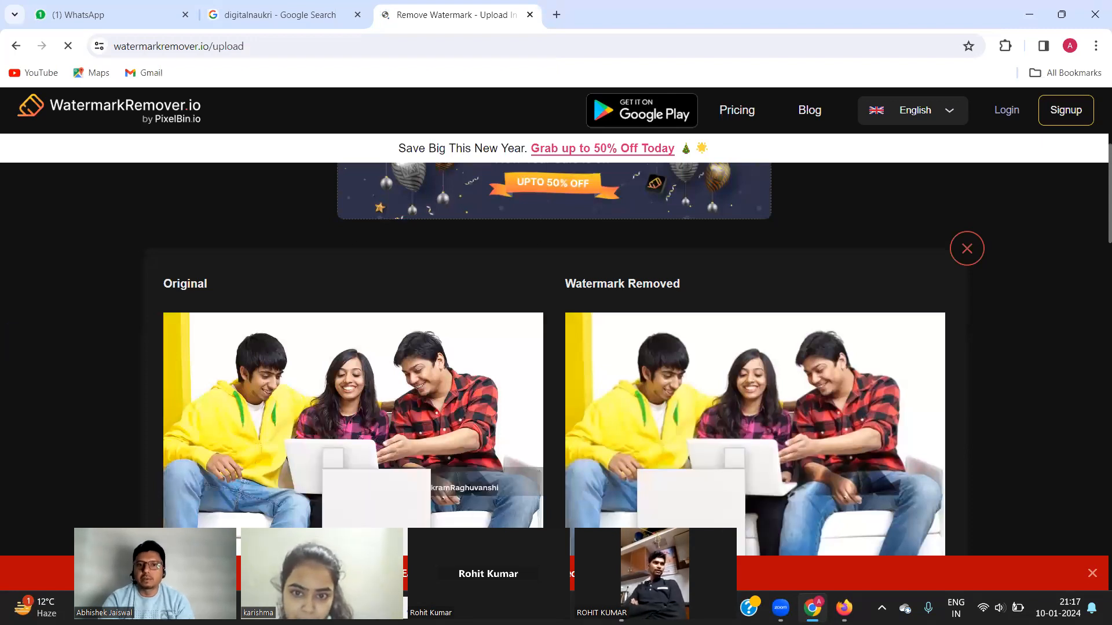
# Download the cleaned transformed JPEG, dismiss the sign-up promo, and view recent downloads.
pyautogui.scroll(-3, 374, 411)
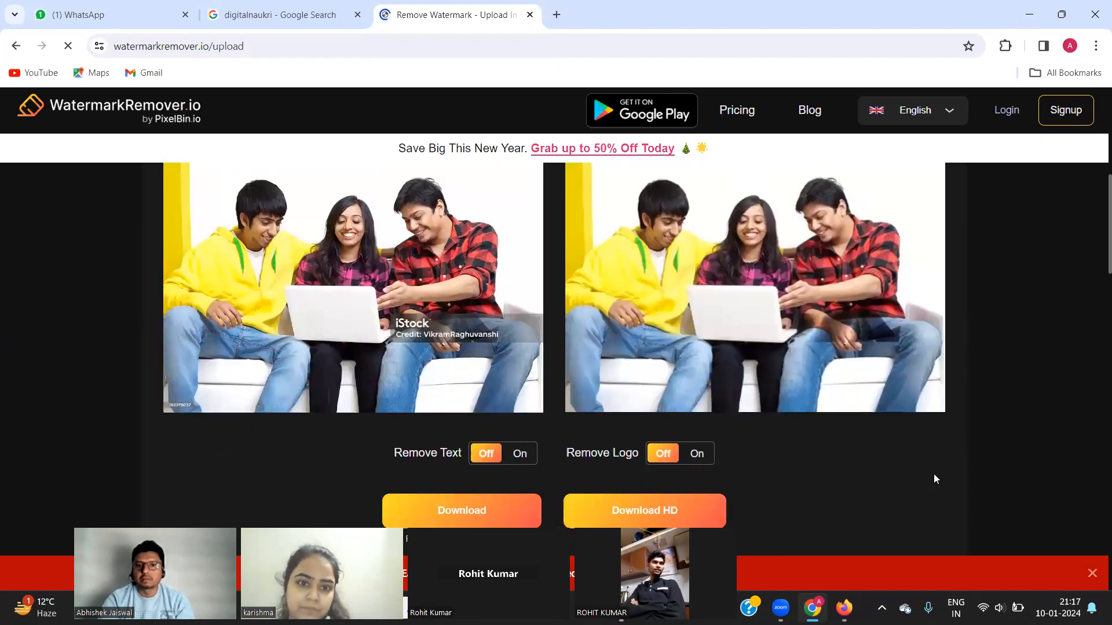
pyautogui.click(588, 513)
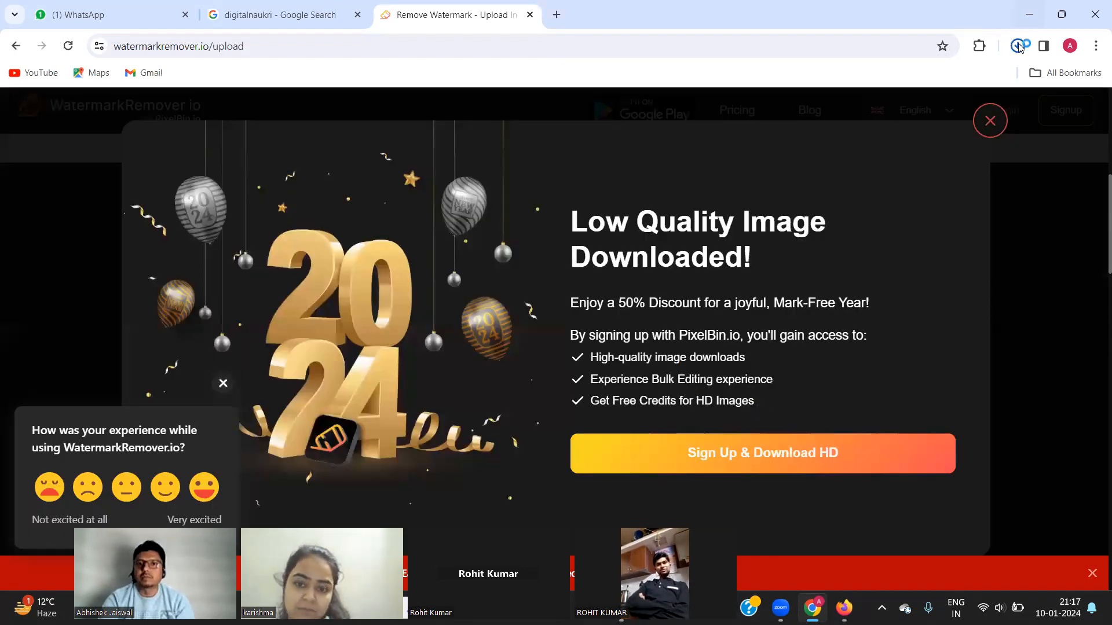
pyautogui.click(1018, 46)
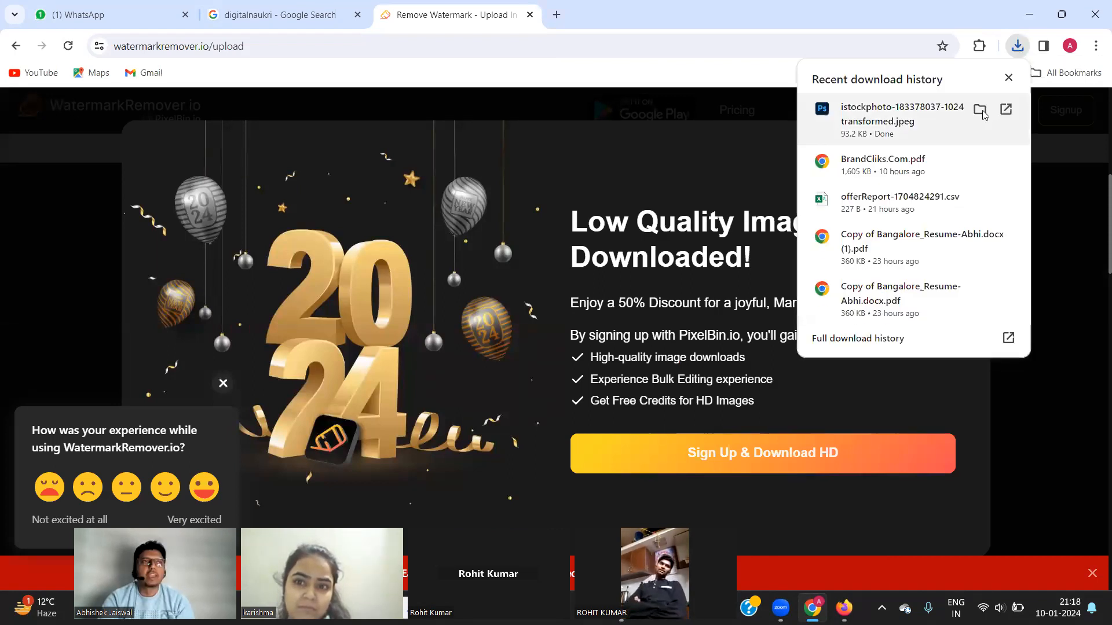
pyautogui.click(980, 110)
pyautogui.click(989, 128)
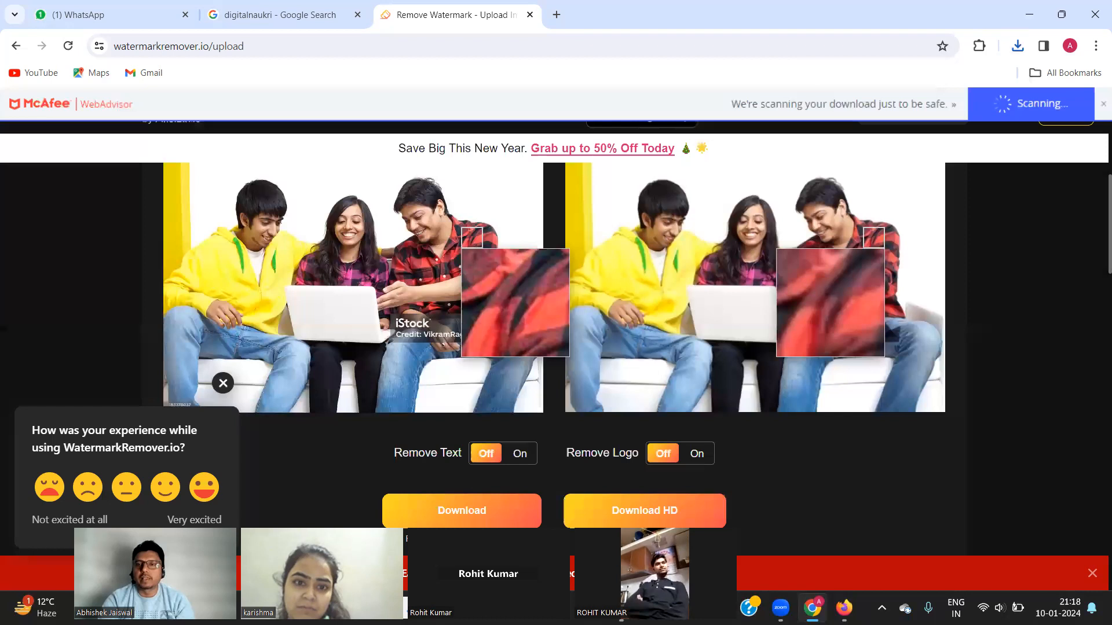
pyautogui.click(1017, 47)
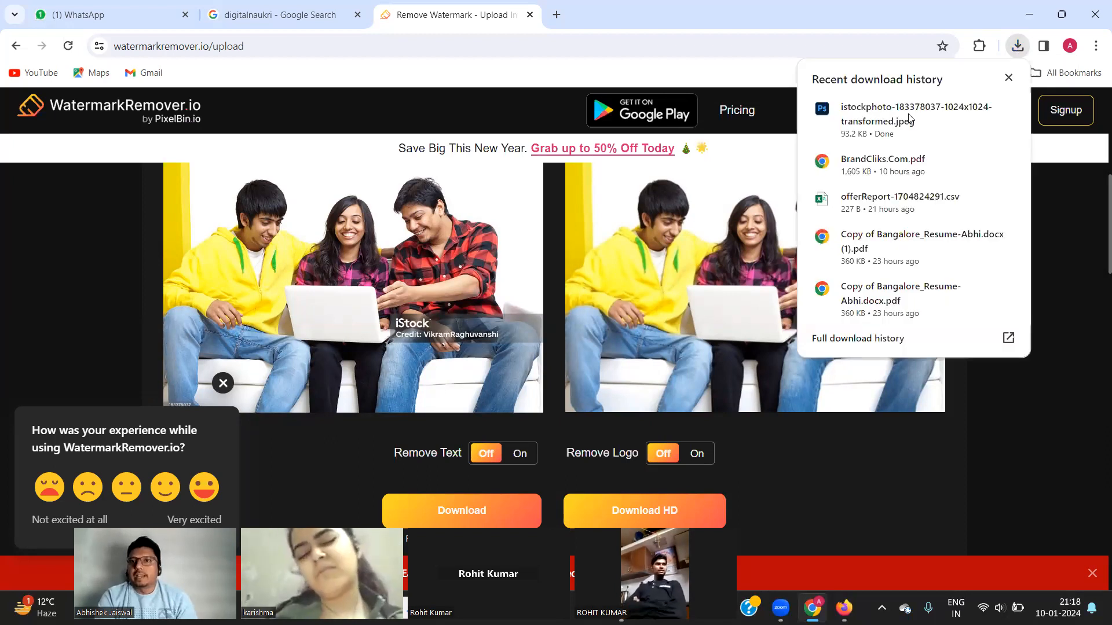
# Check the 94 KB transformed JPEG from Downloads in Photos, then return to Firefox.
pyautogui.click(981, 114)
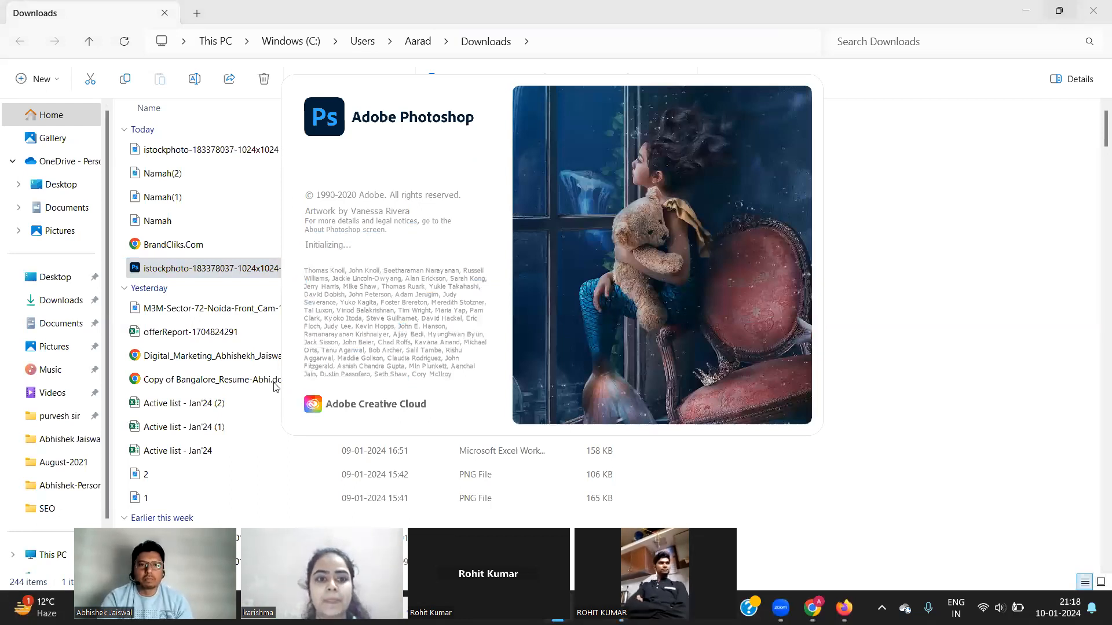
pyautogui.rightClick(180, 272)
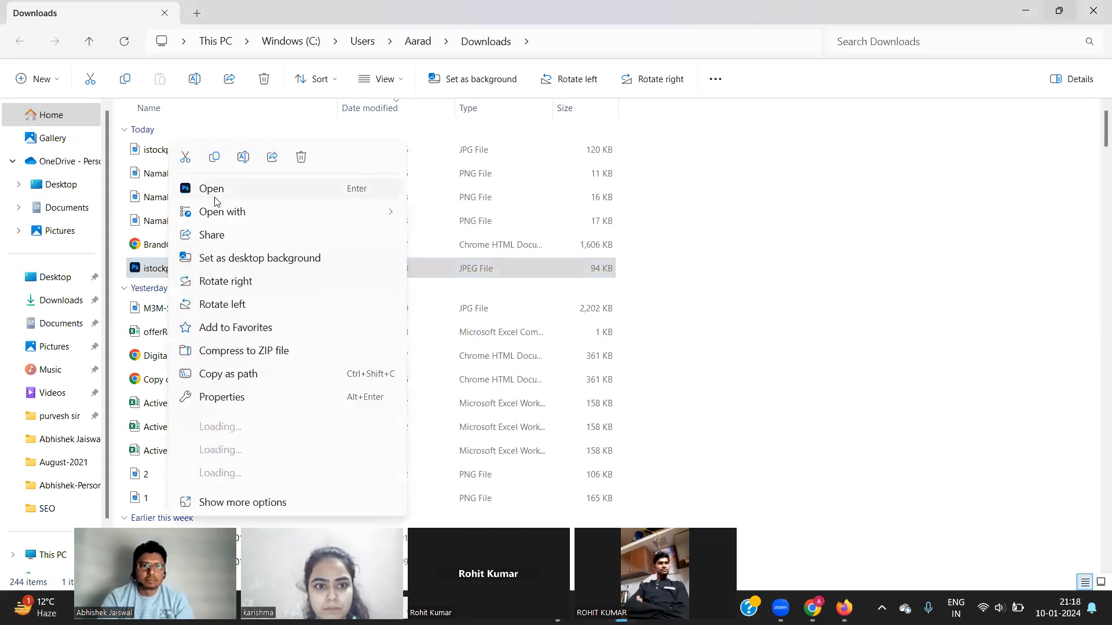
pyautogui.moveTo(310, 214)
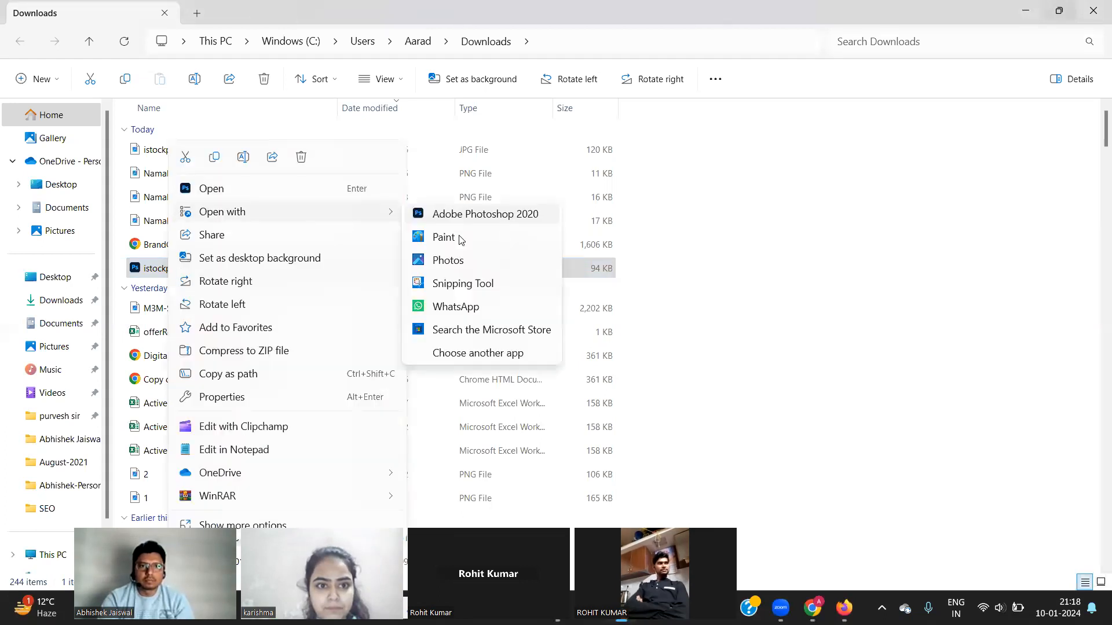
pyautogui.click(448, 262)
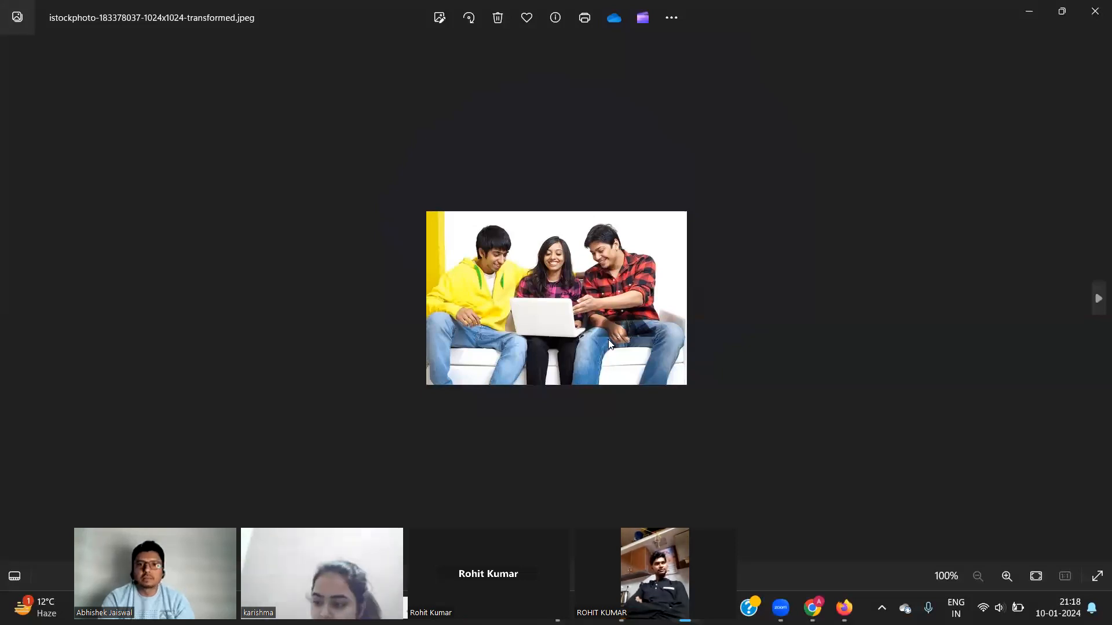
pyautogui.click(1092, 22)
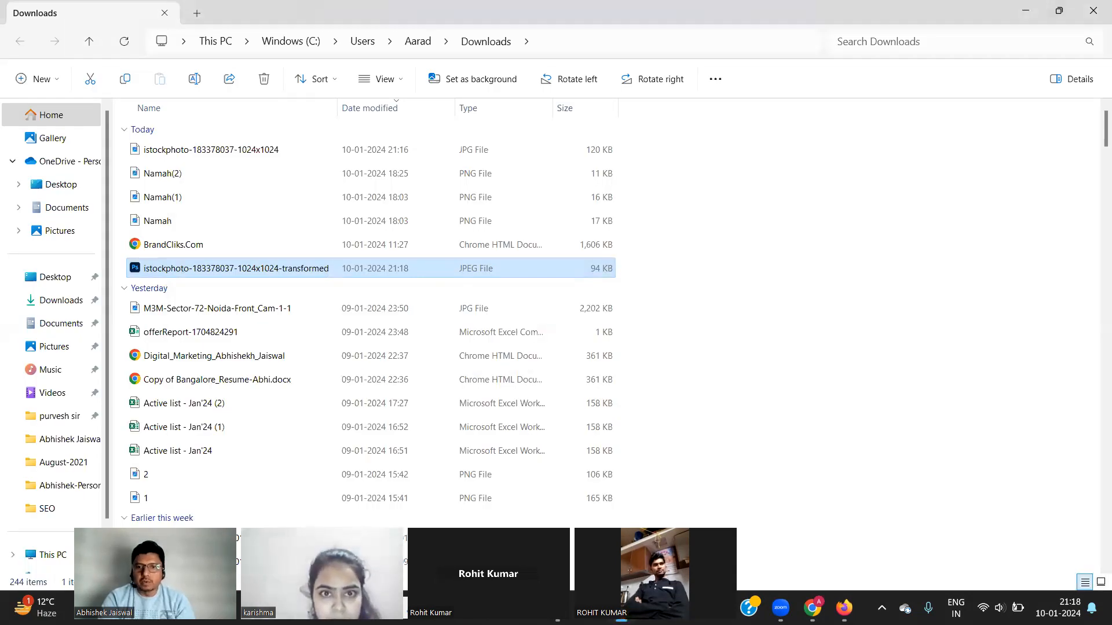
pyautogui.hotkey('alt', 'Tab')
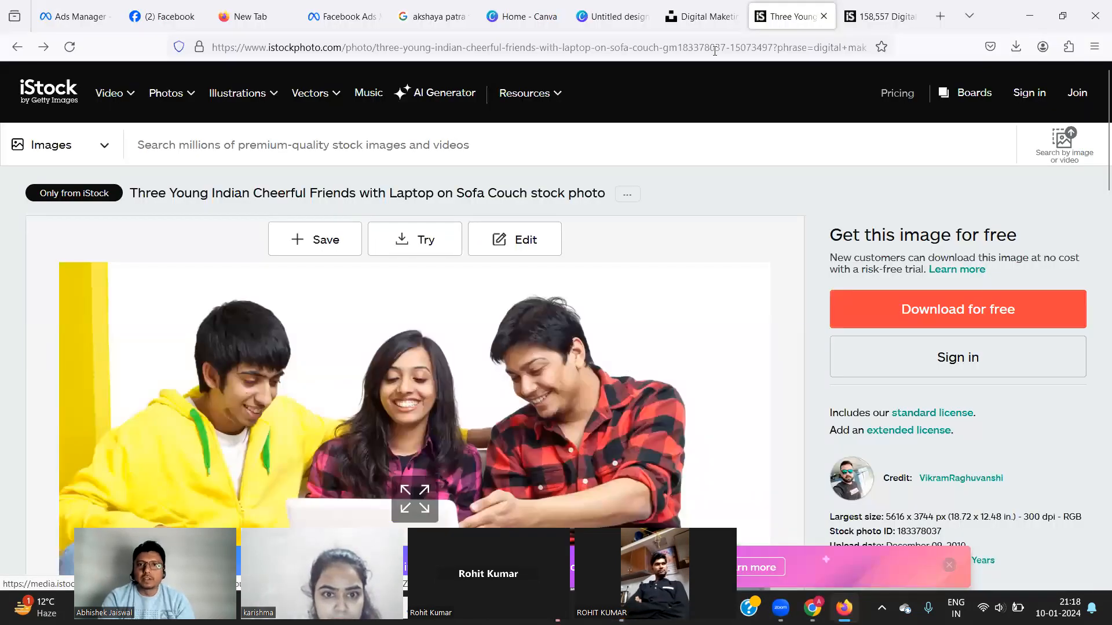
# Cycle through the Firefox tabs: internship search, Canva, iStock results, the three-friends photo, and Unsplash.
pyautogui.click(879, 20)
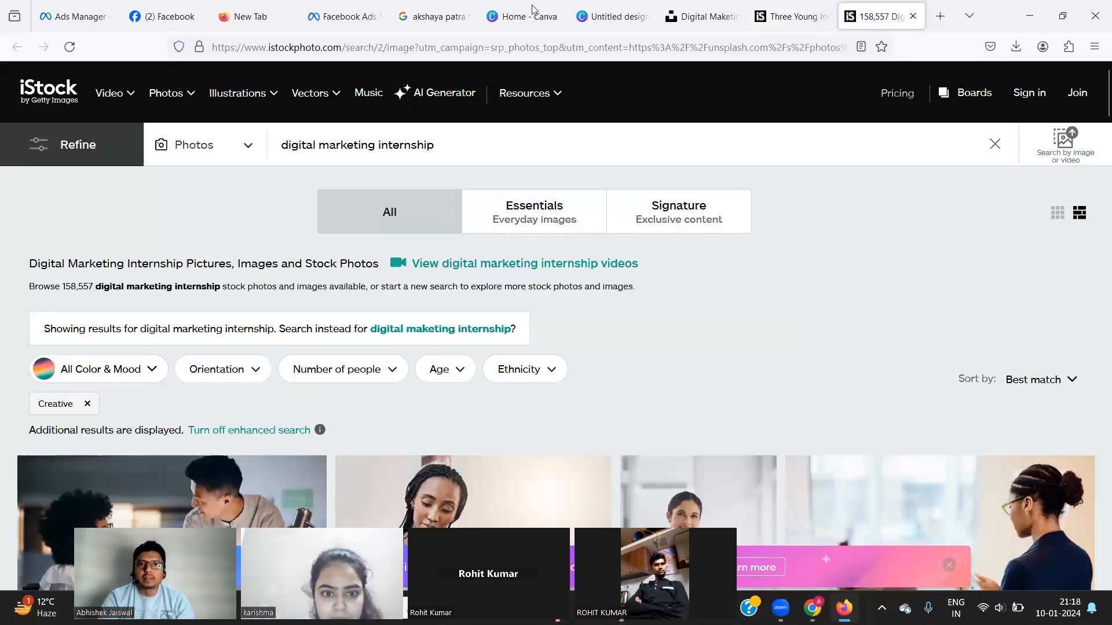
pyautogui.click(520, 25)
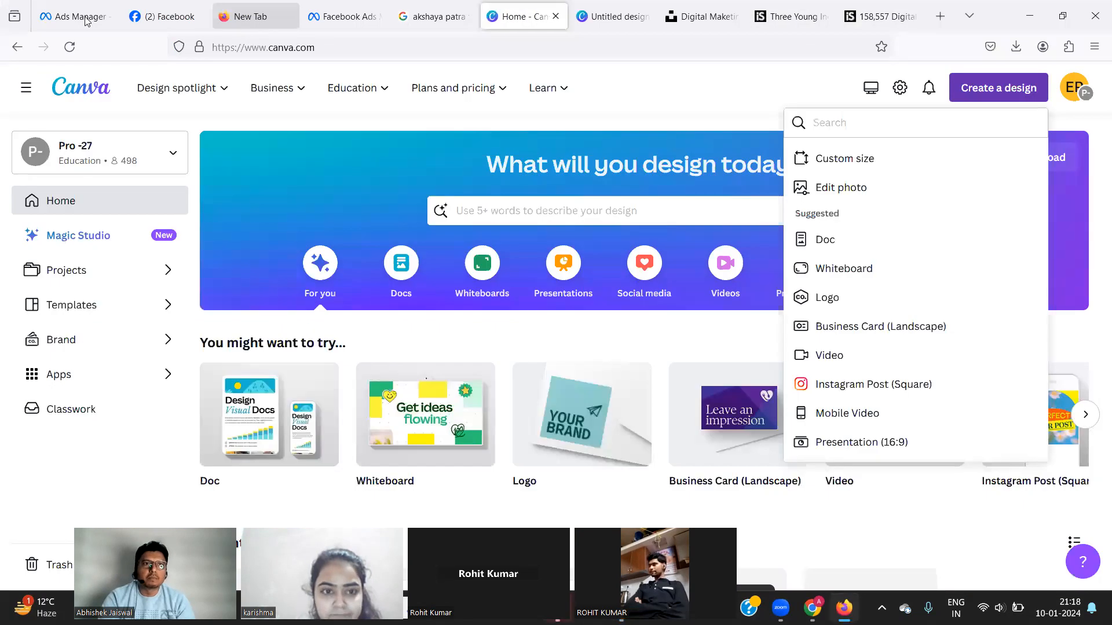
pyautogui.click(901, 23)
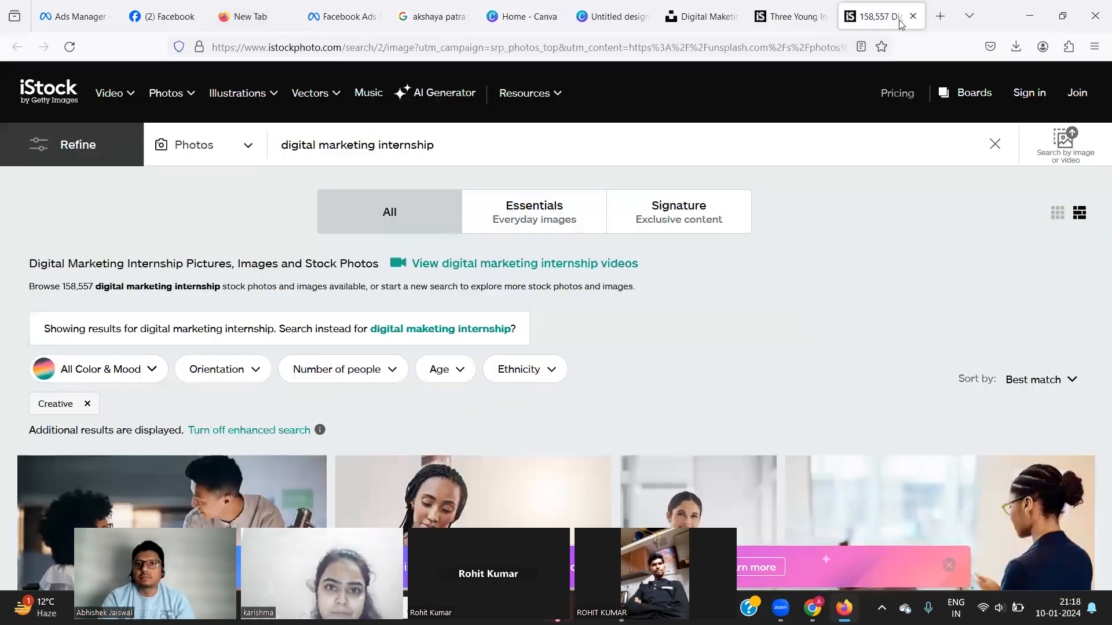
pyautogui.click(792, 20)
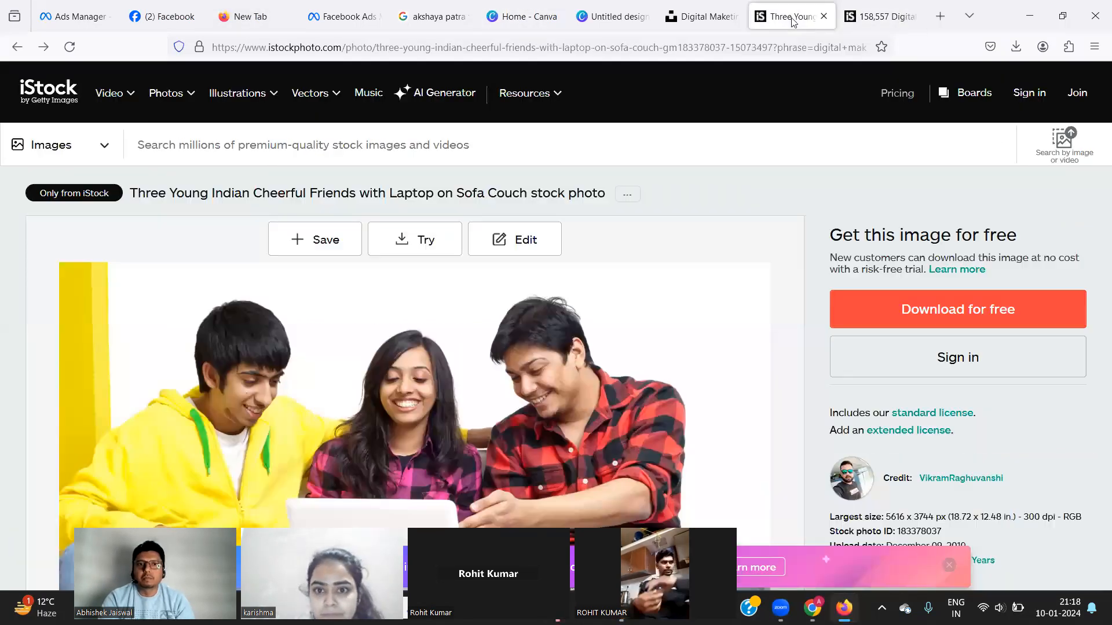
pyautogui.click(697, 14)
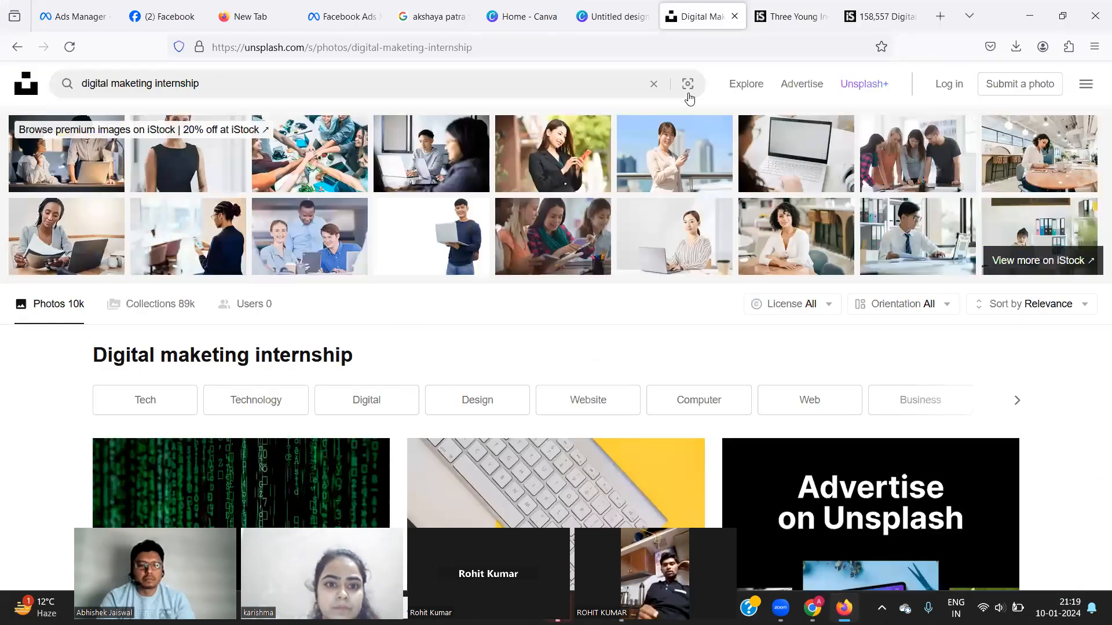
# Switch to the Chrome WatermarkRemover.io window.
pyautogui.hotkey('alt', 'Tab')
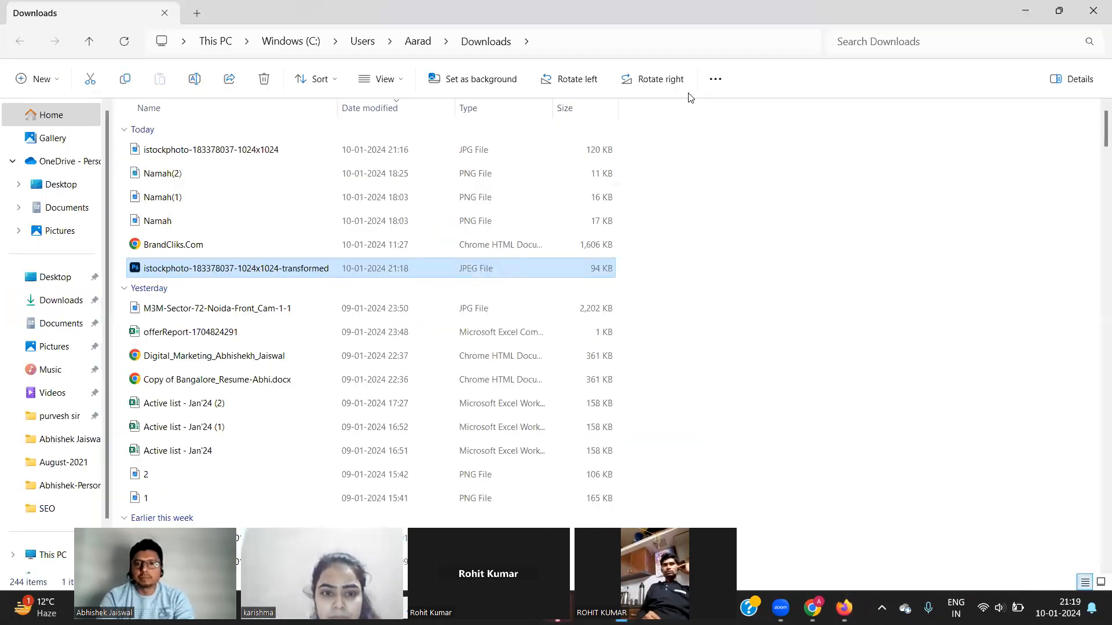
pyautogui.hotkey('alt', 'Tab')
pyautogui.press('Tab')
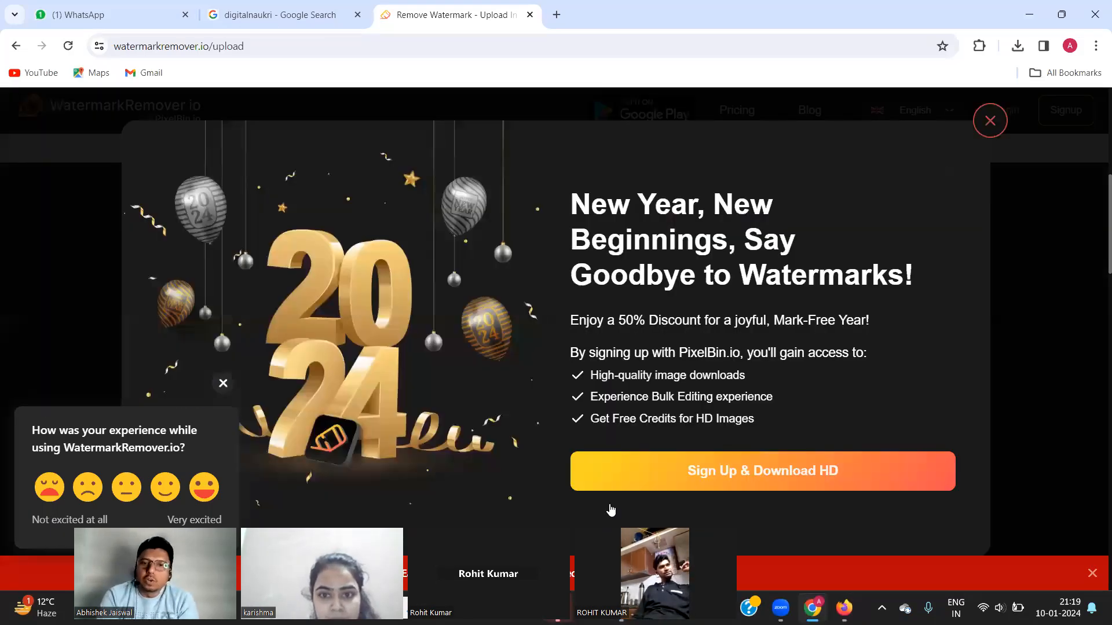
# Close the New Year sign-up offers and try the 1024 × 683 HD download.
pyautogui.click(987, 121)
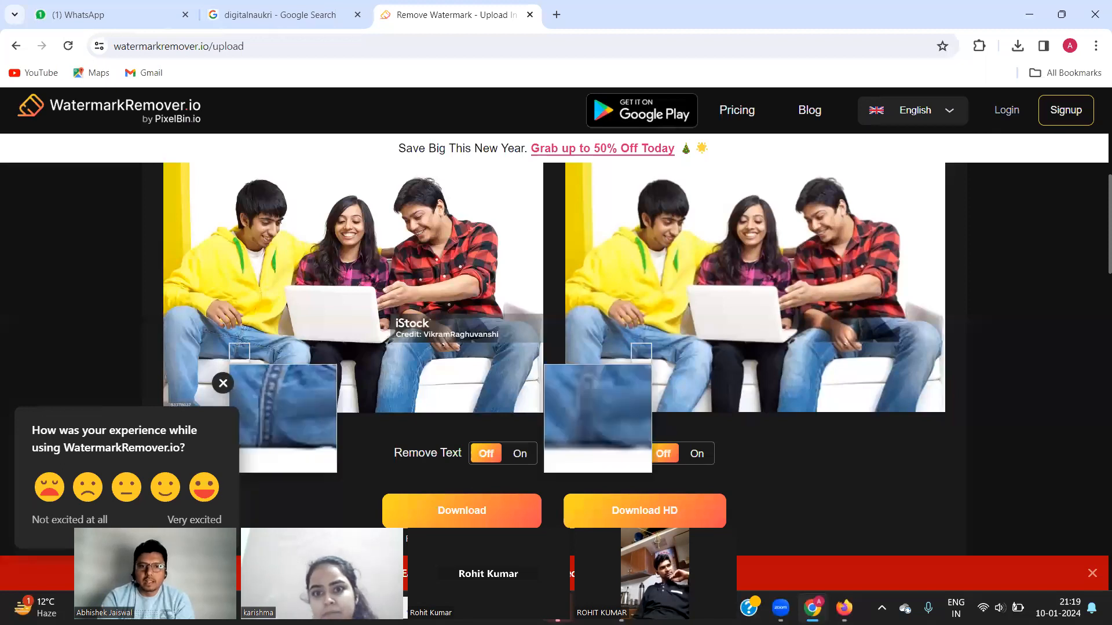
pyautogui.scroll(-2, 570, 380)
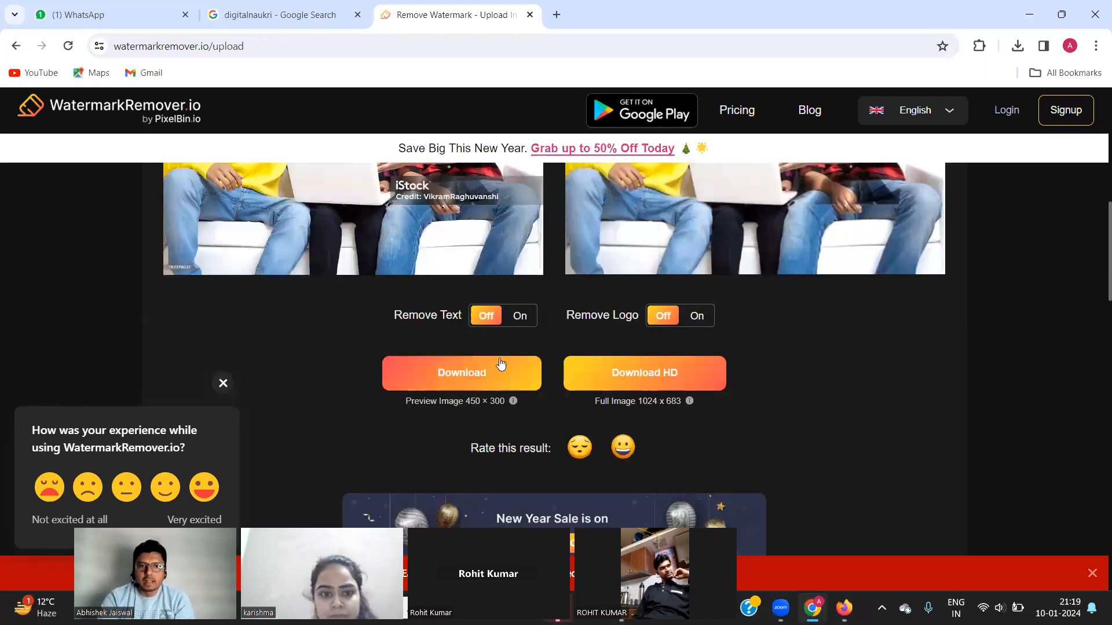
pyautogui.click(606, 372)
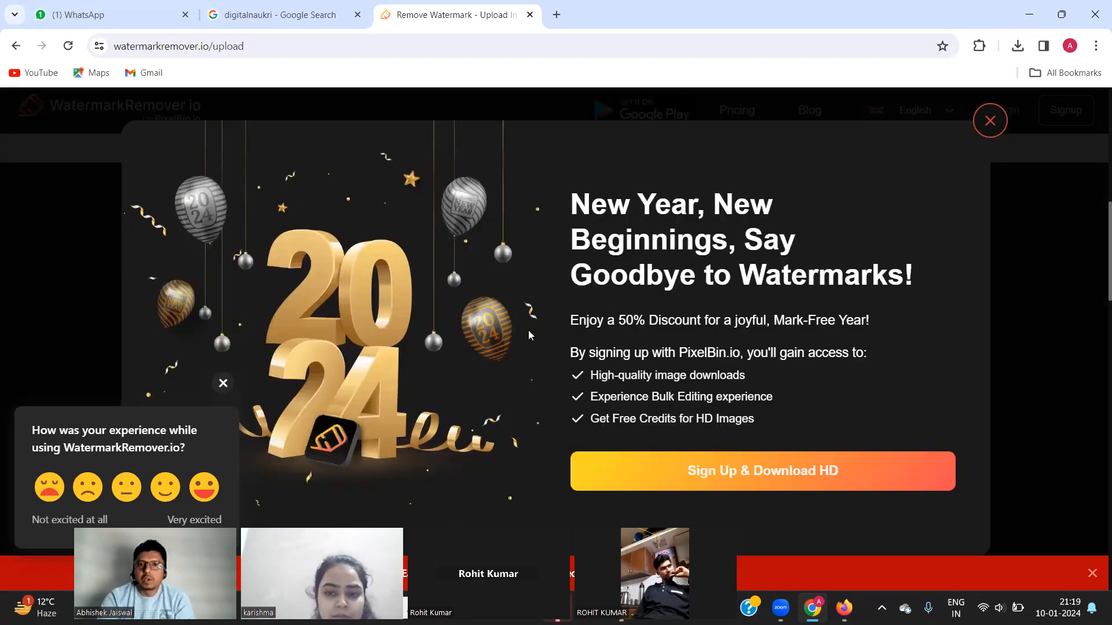
pyautogui.scroll(-2, 713, 500)
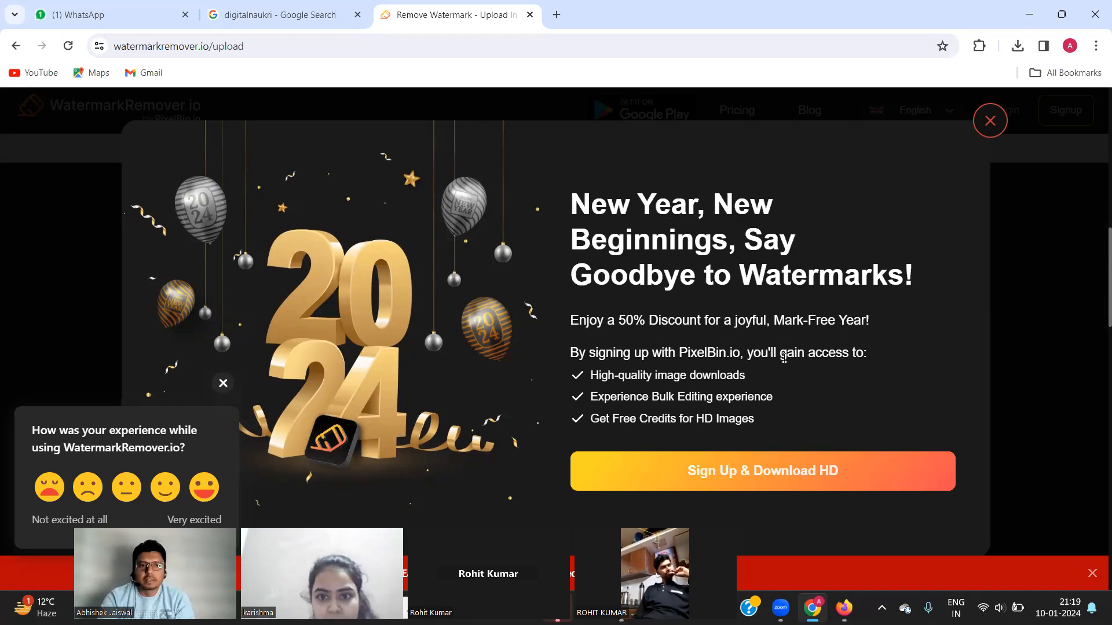
pyautogui.click(992, 119)
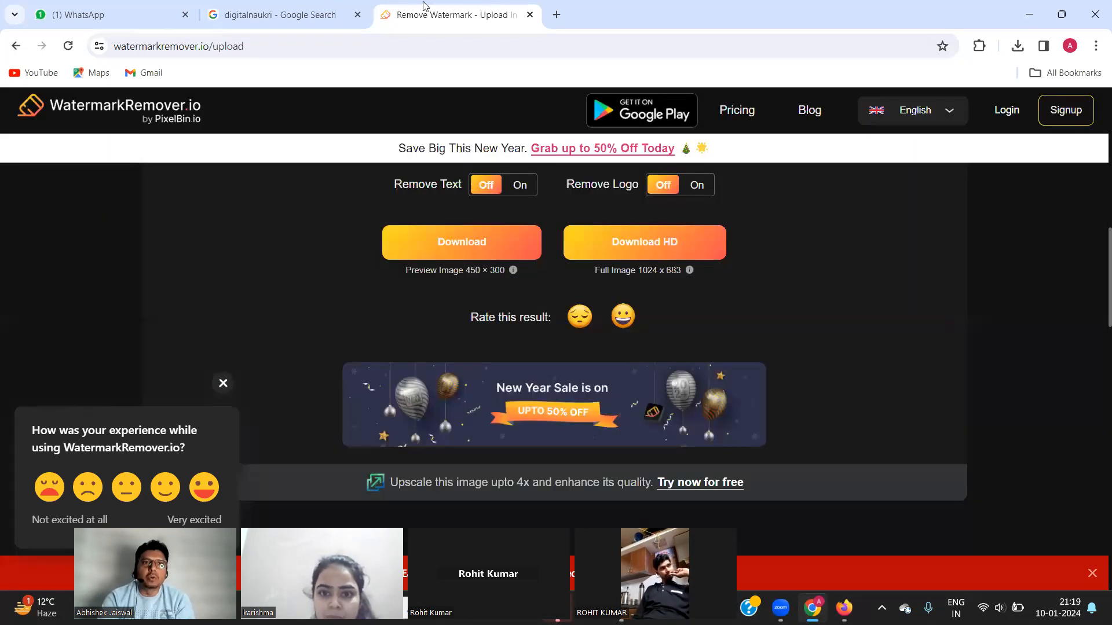
pyautogui.click(390, 40)
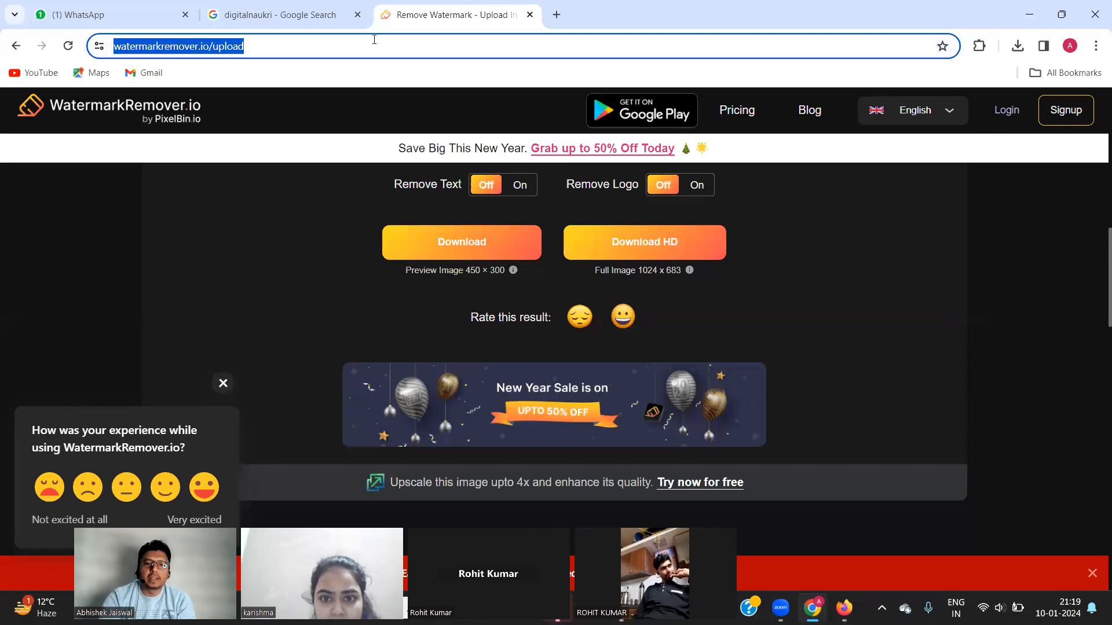
# Google 'ai water mark remover', open the WatermarkRemover.io result, and return to the results.
pyautogui.press('End')
pyautogui.write('ai wa')
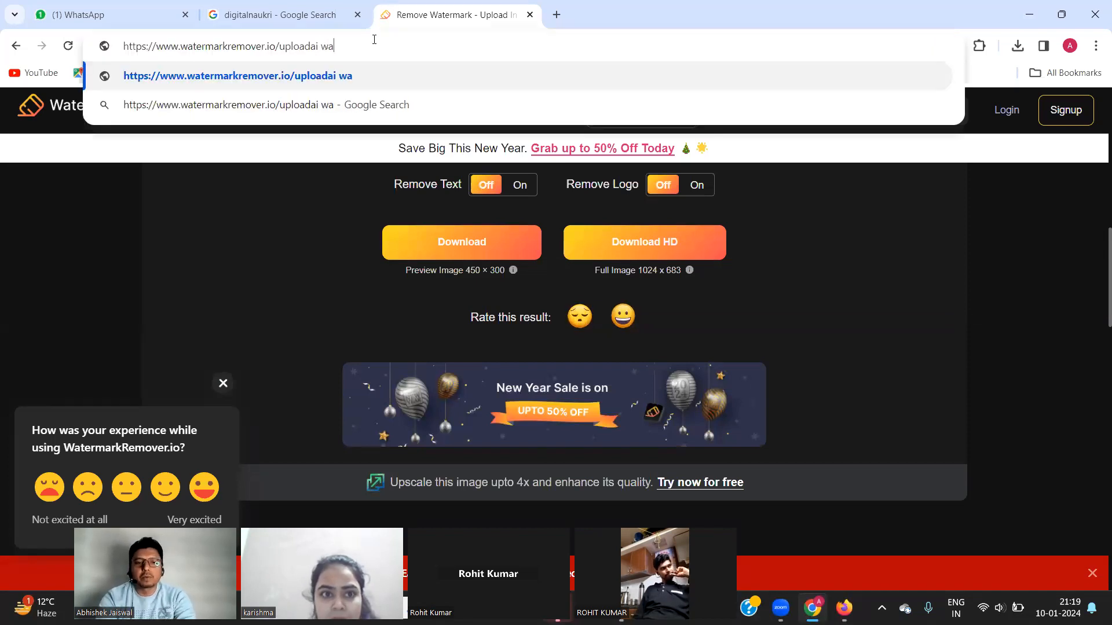
pyautogui.write('ter mark')
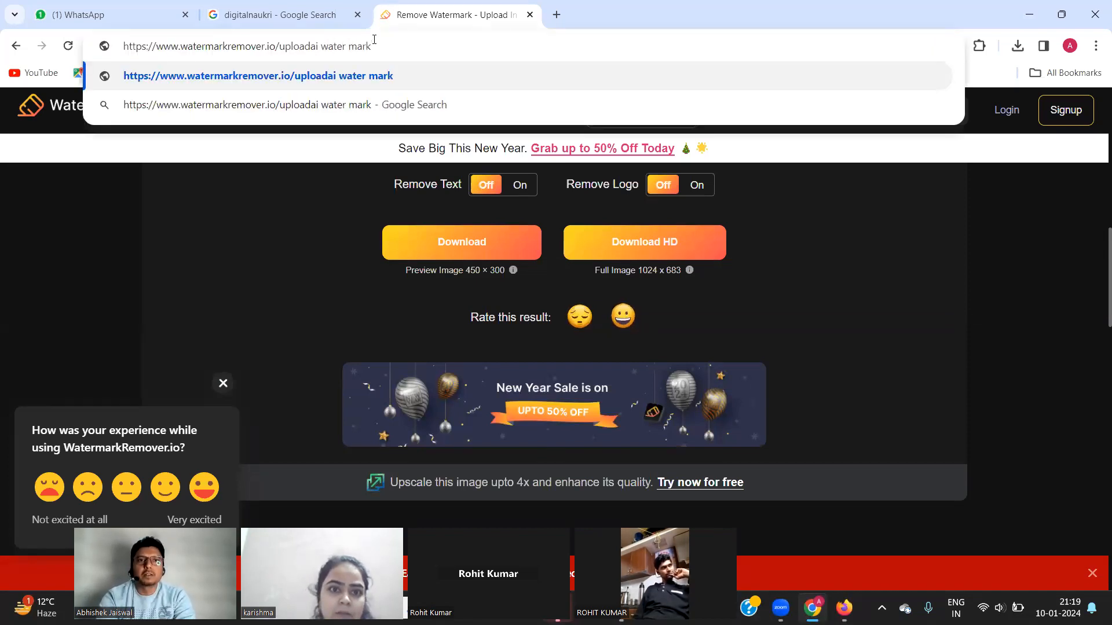
pyautogui.hotkey('ctrl', 'a')
pyautogui.write('ai')
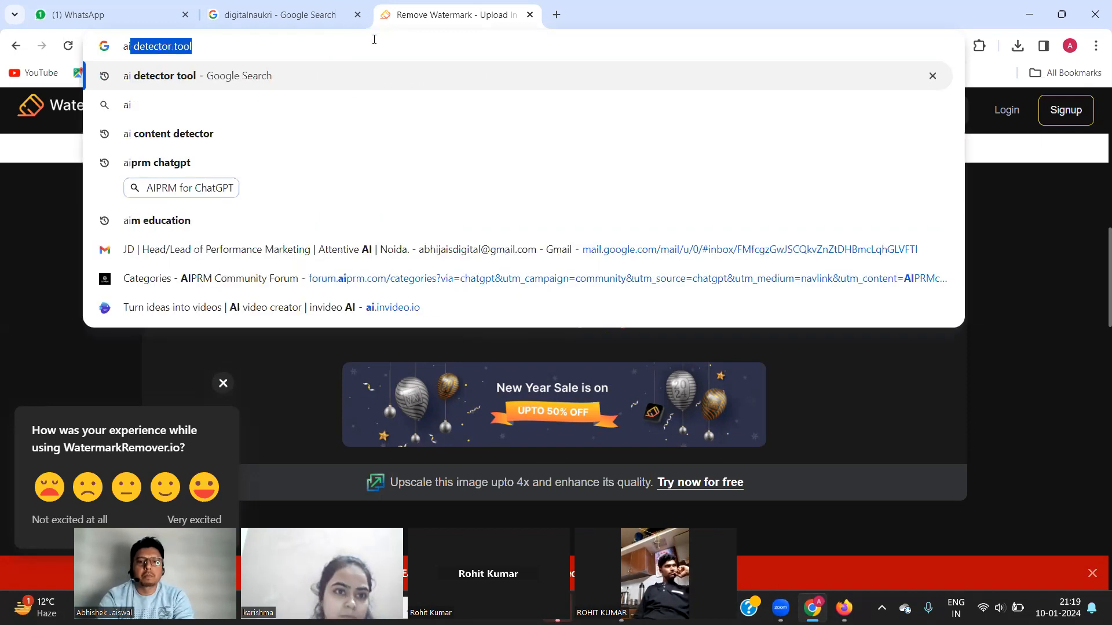
pyautogui.write(' m')
pyautogui.press('BackSpace')
pyautogui.write('w')
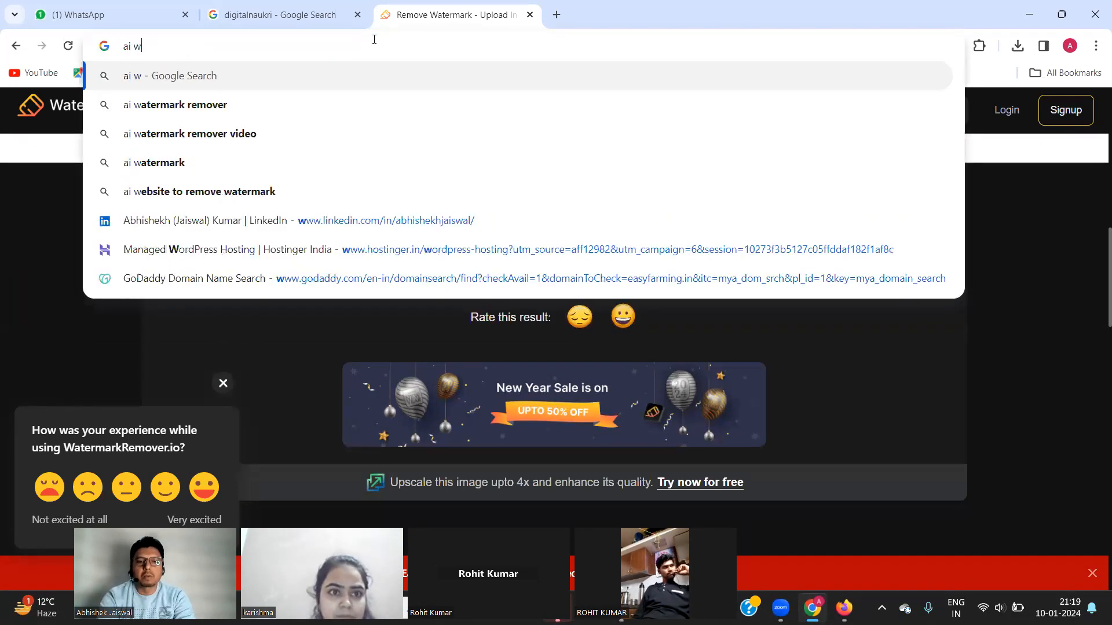
pyautogui.write('ater mark')
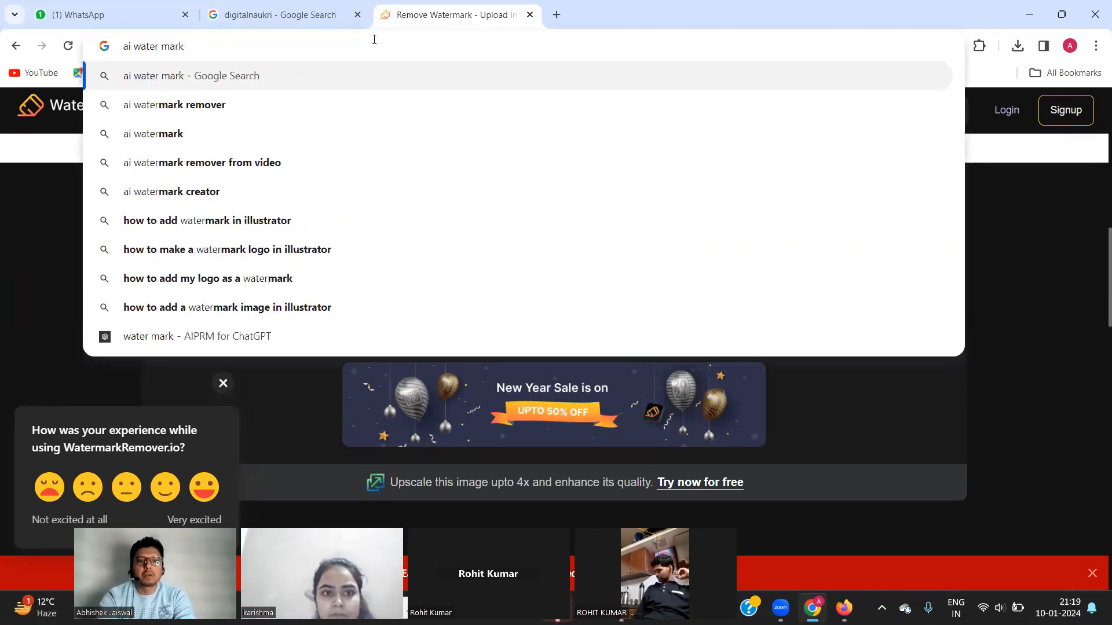
pyautogui.write(' remover')
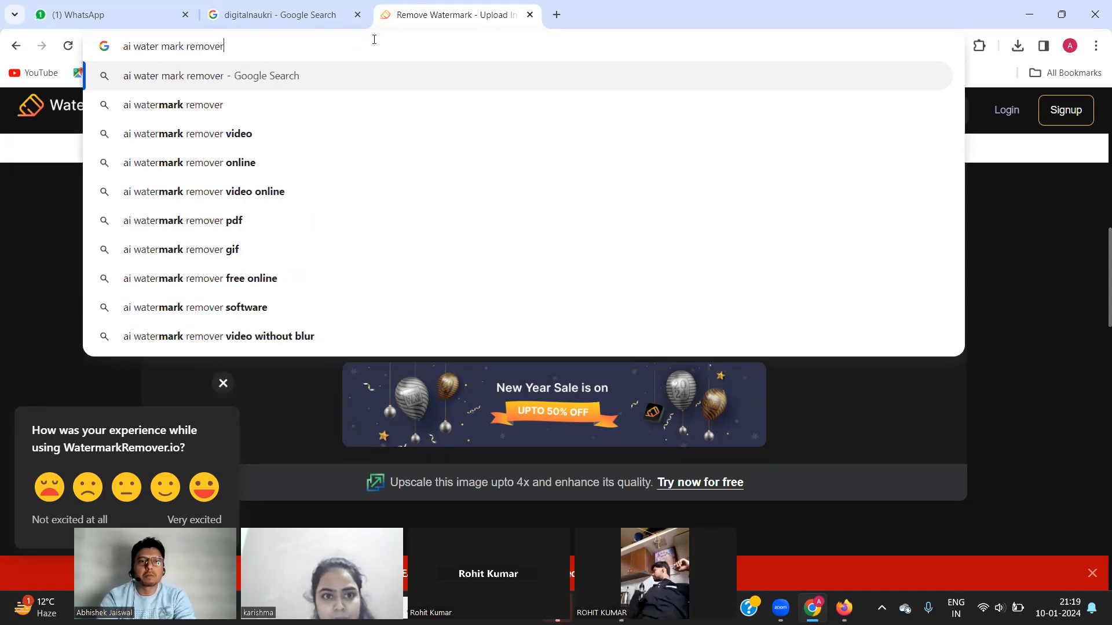
pyautogui.press('Return')
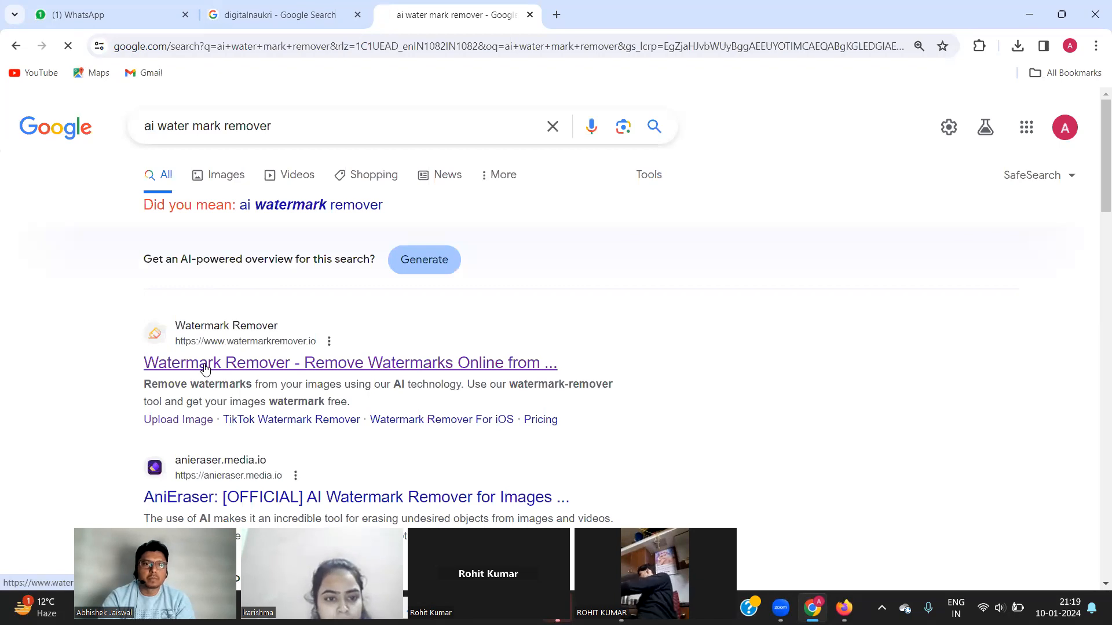
pyautogui.click(204, 365)
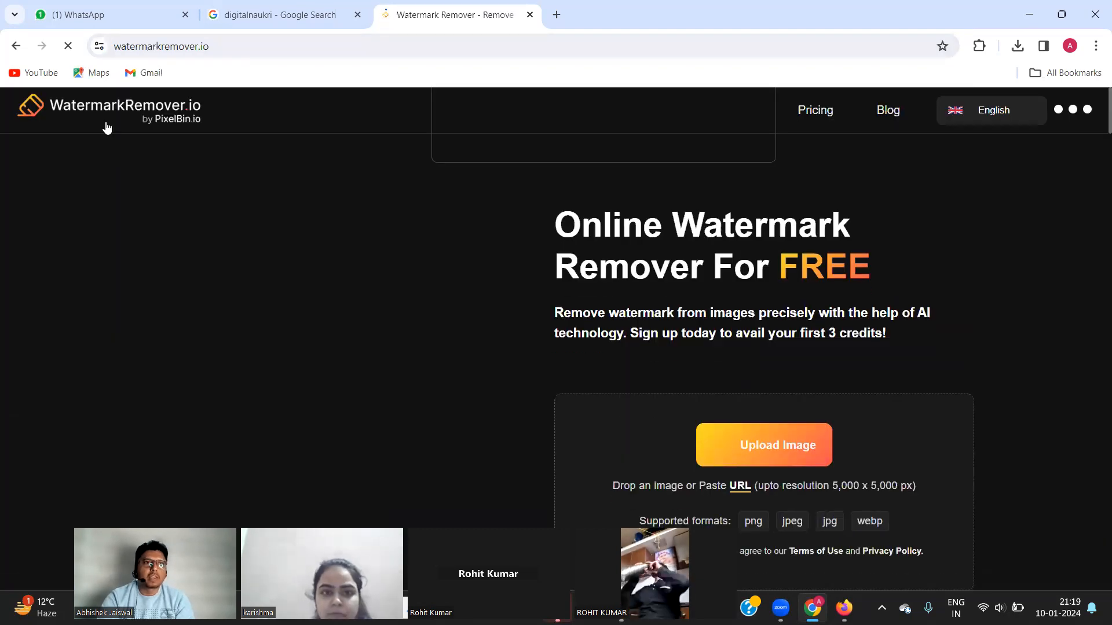
pyautogui.click(17, 46)
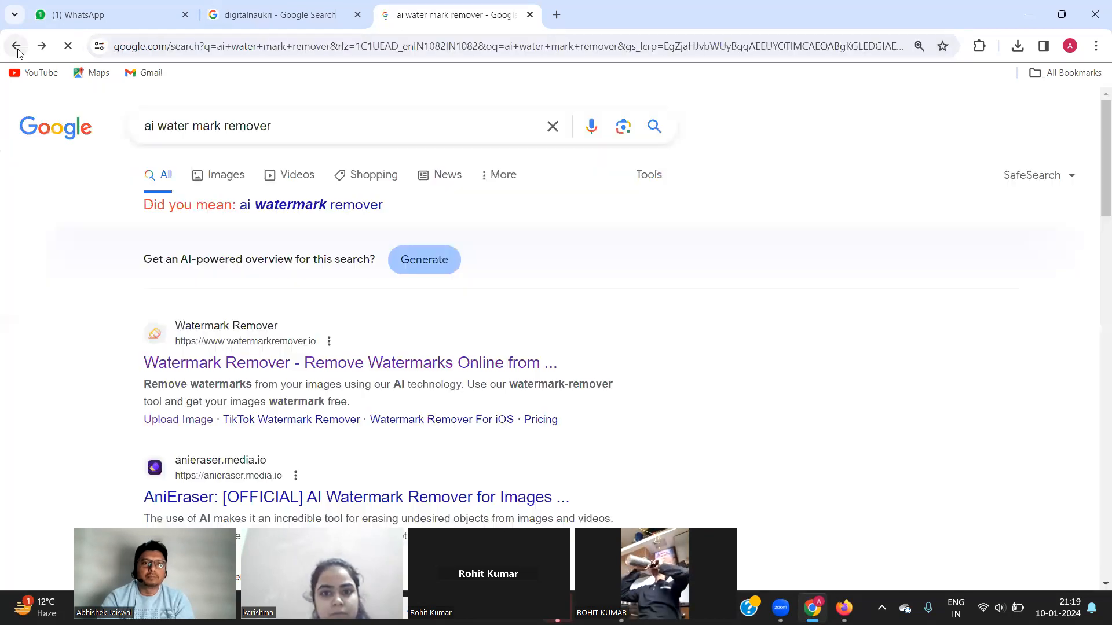
pyautogui.click(185, 487)
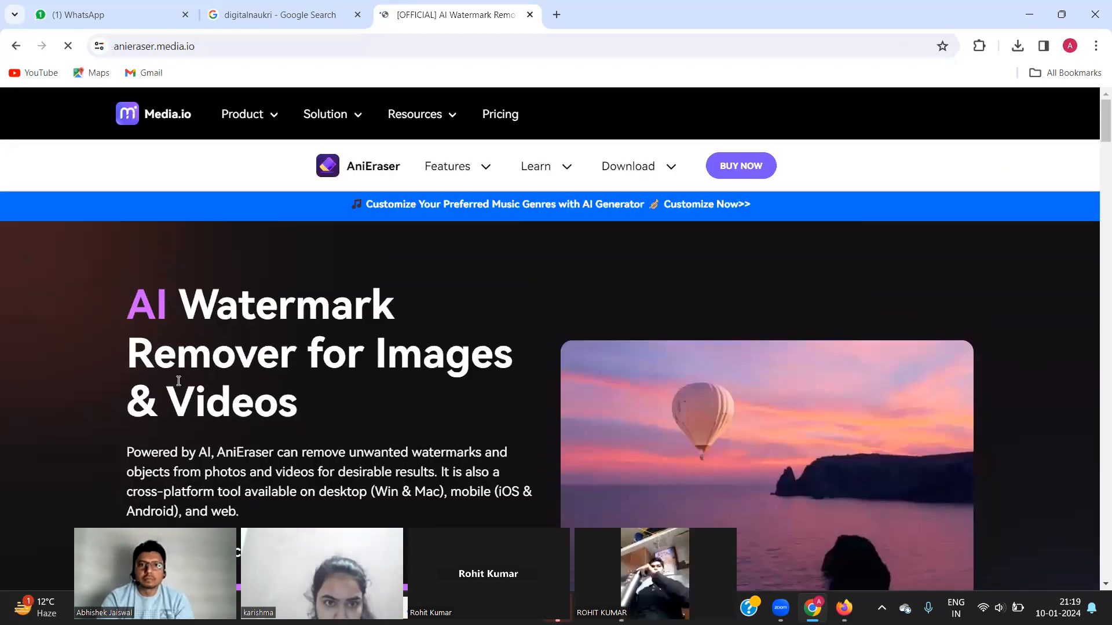
pyautogui.scroll(-5, 178, 381)
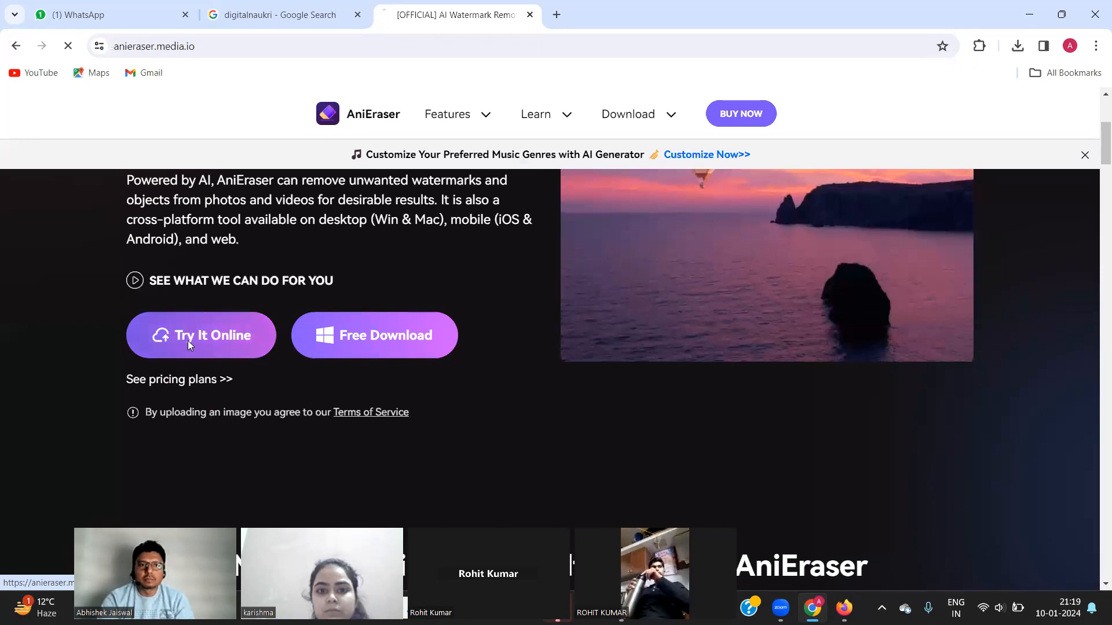
pyautogui.click(187, 340)
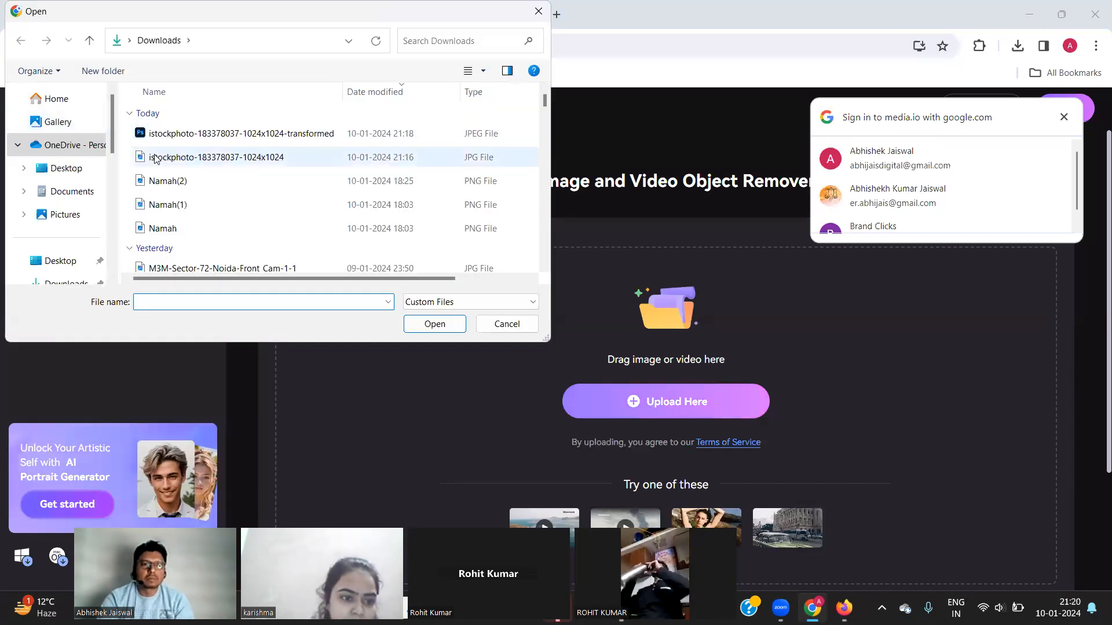
pyautogui.click(155, 158)
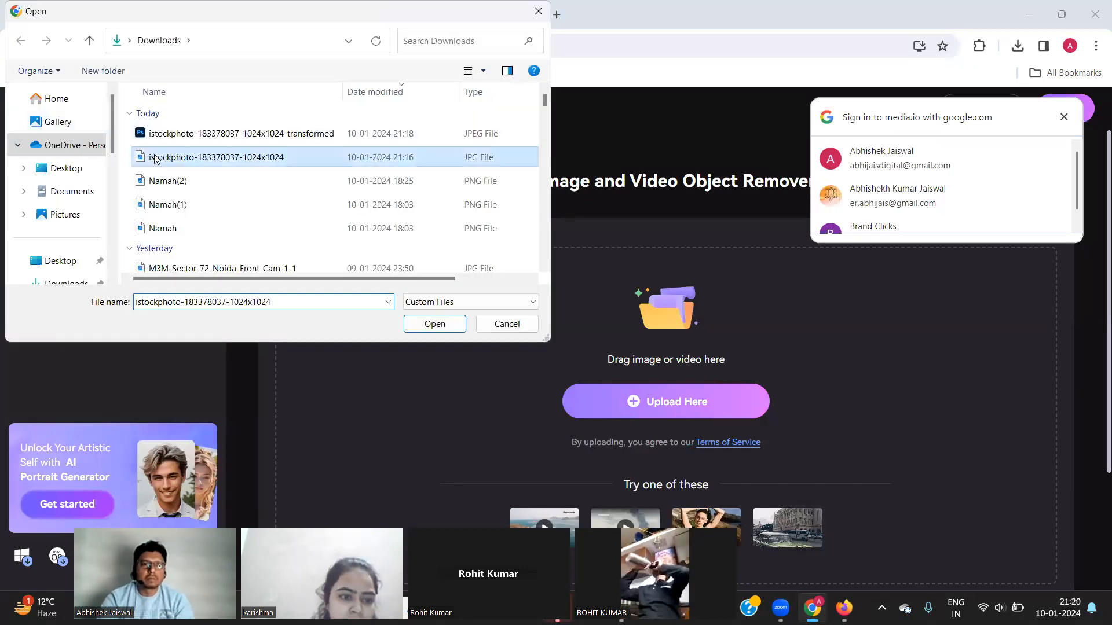
pyautogui.click(435, 325)
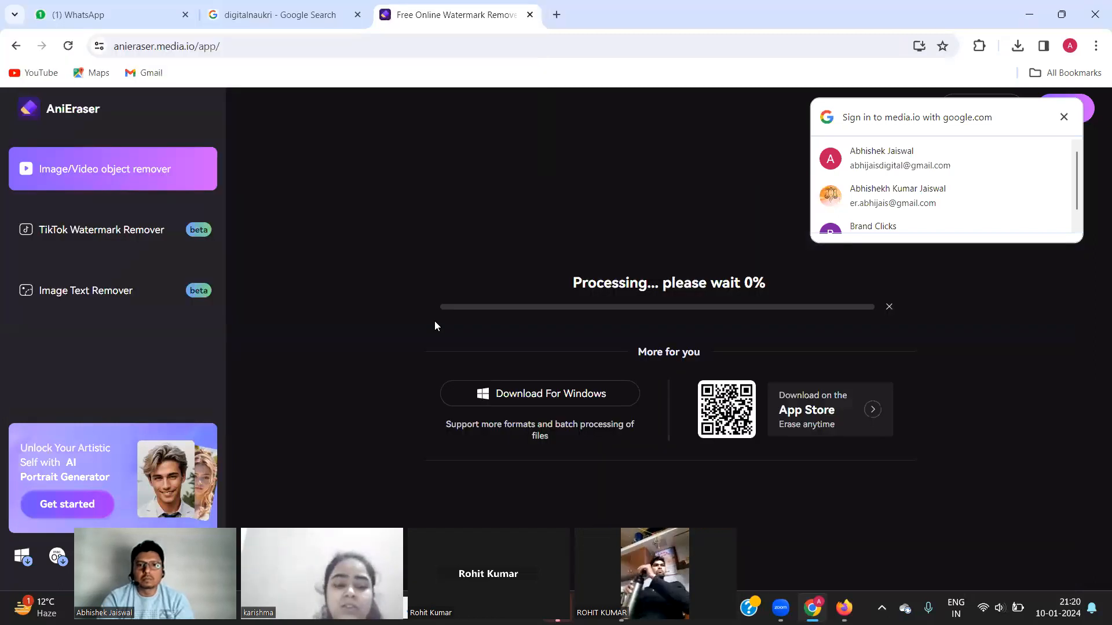
pyautogui.click(1065, 118)
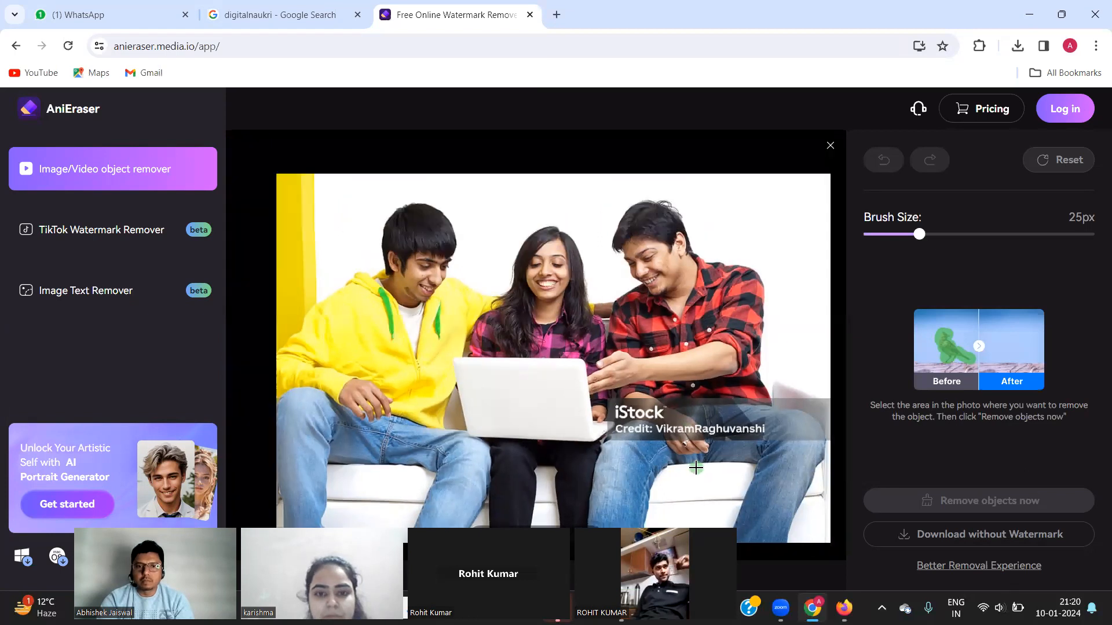
# Brush over the iStock watermark and credit line with a 27px brush, then start removal.
pyautogui.click(635, 407)
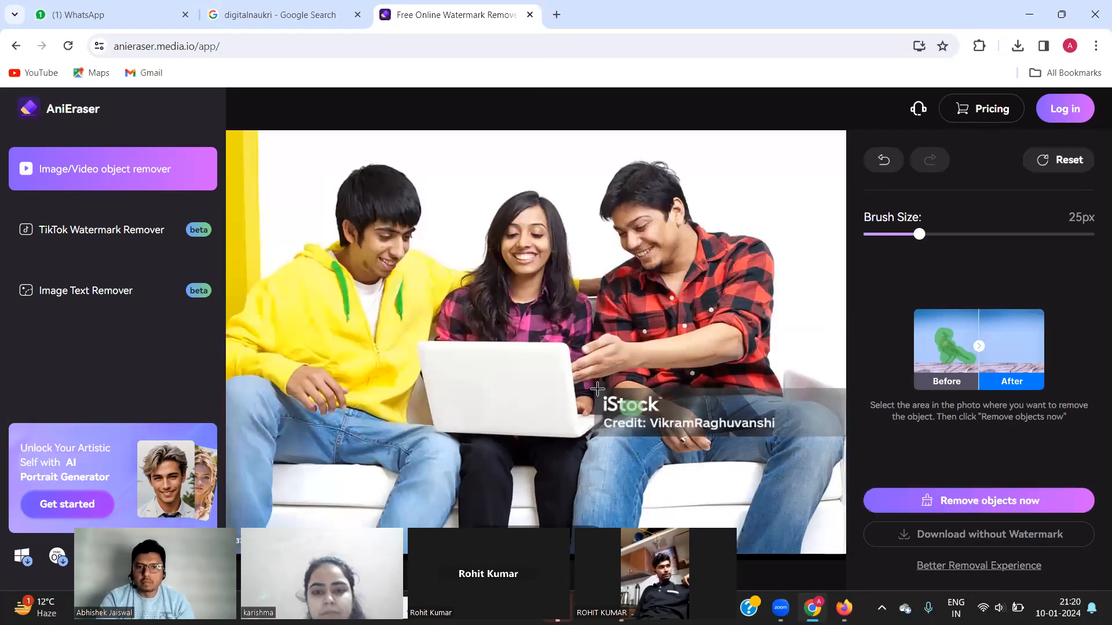
pyautogui.moveTo(597, 389); pyautogui.dragTo(623, 412)
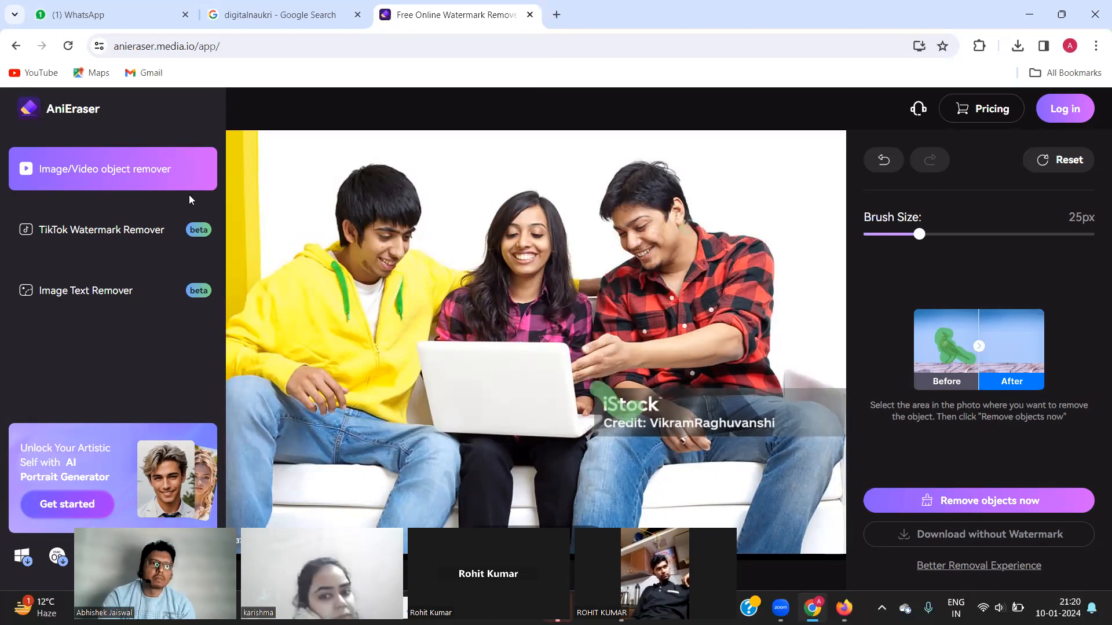
pyautogui.moveTo(917, 238)
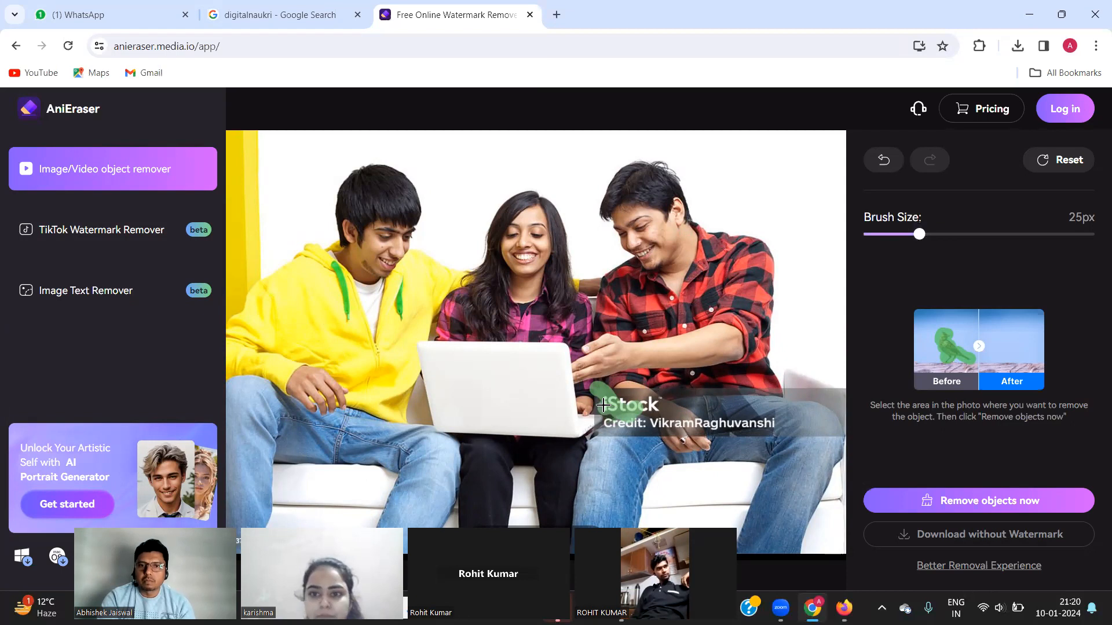
pyautogui.moveTo(603, 405)
pyautogui.mouseDown()
pyautogui.moveTo(780, 424)
pyautogui.moveTo(617, 423)
pyautogui.moveTo(605, 405)
pyautogui.moveTo(682, 399)
pyautogui.mouseUp()
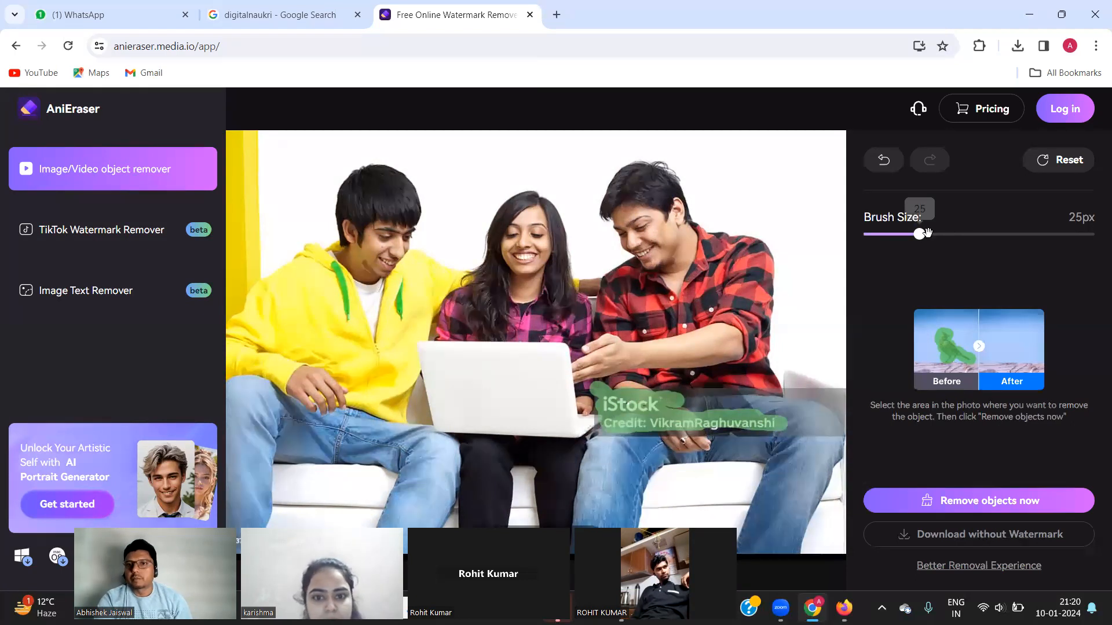
pyautogui.moveTo(923, 235)
pyautogui.mouseDown()
pyautogui.moveTo(1023, 229)
pyautogui.moveTo(927, 234)
pyautogui.mouseUp()
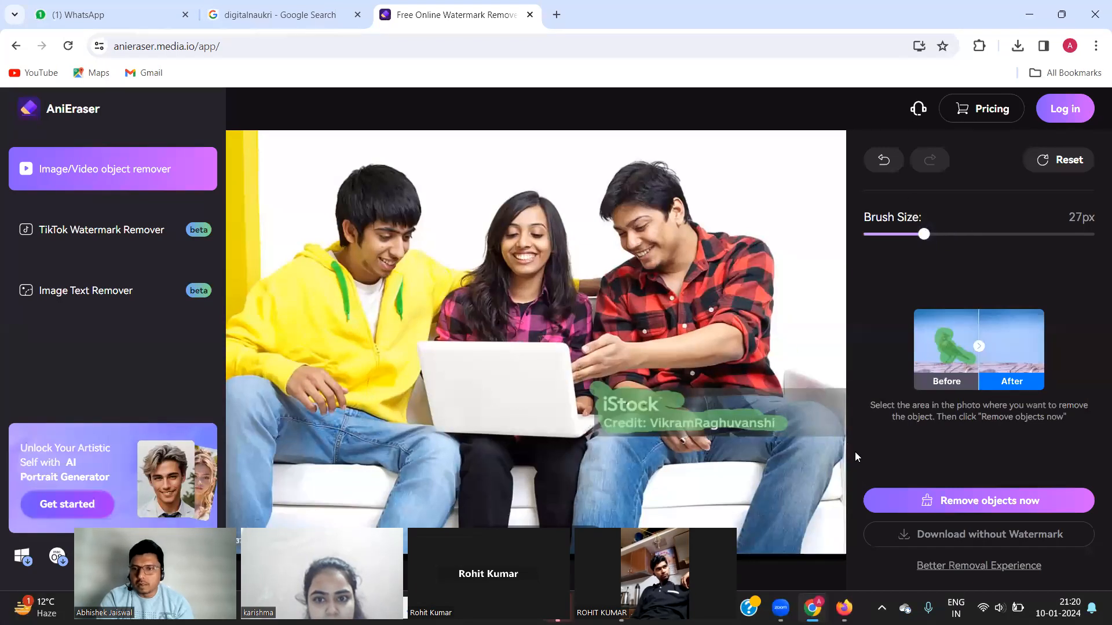
pyautogui.click(957, 507)
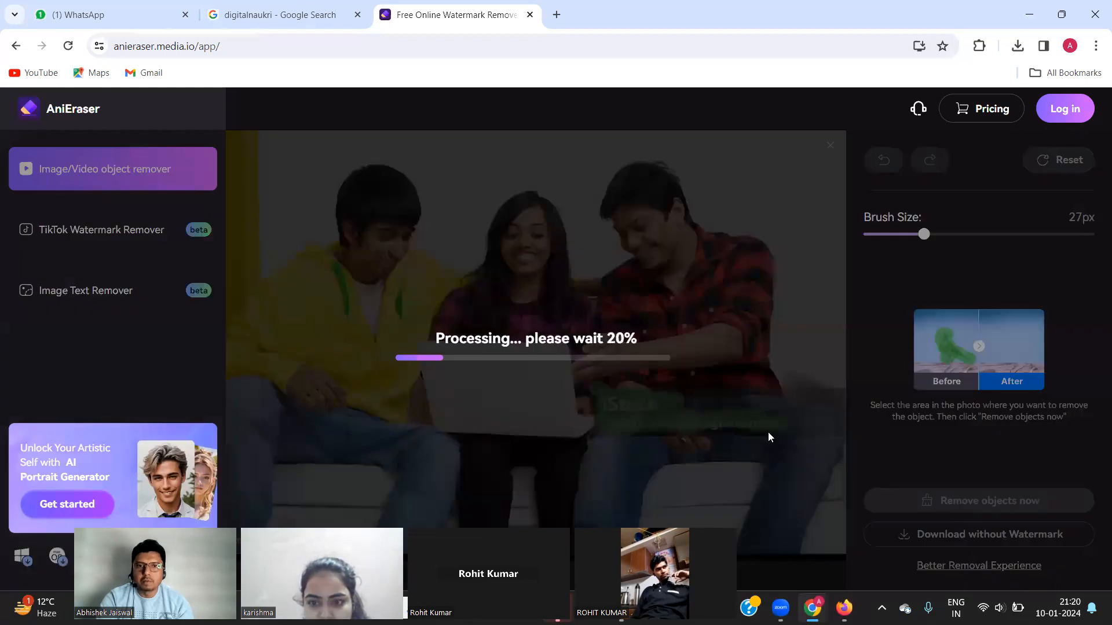
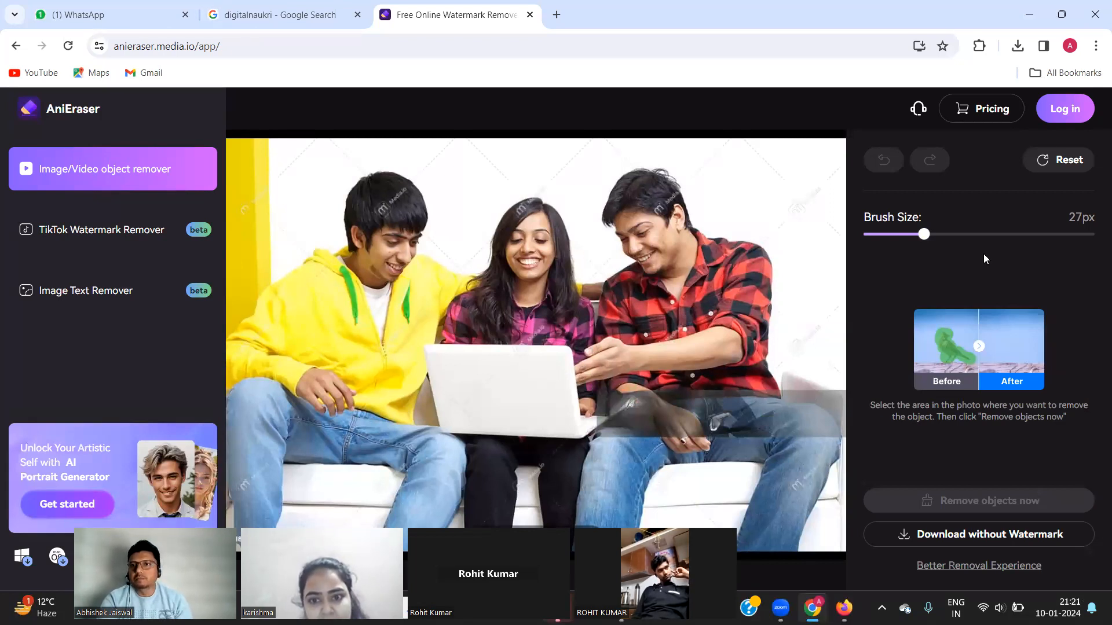
# Request the watermark-free download, then maximize and dismiss the Wondershare login window.
pyautogui.click(919, 523)
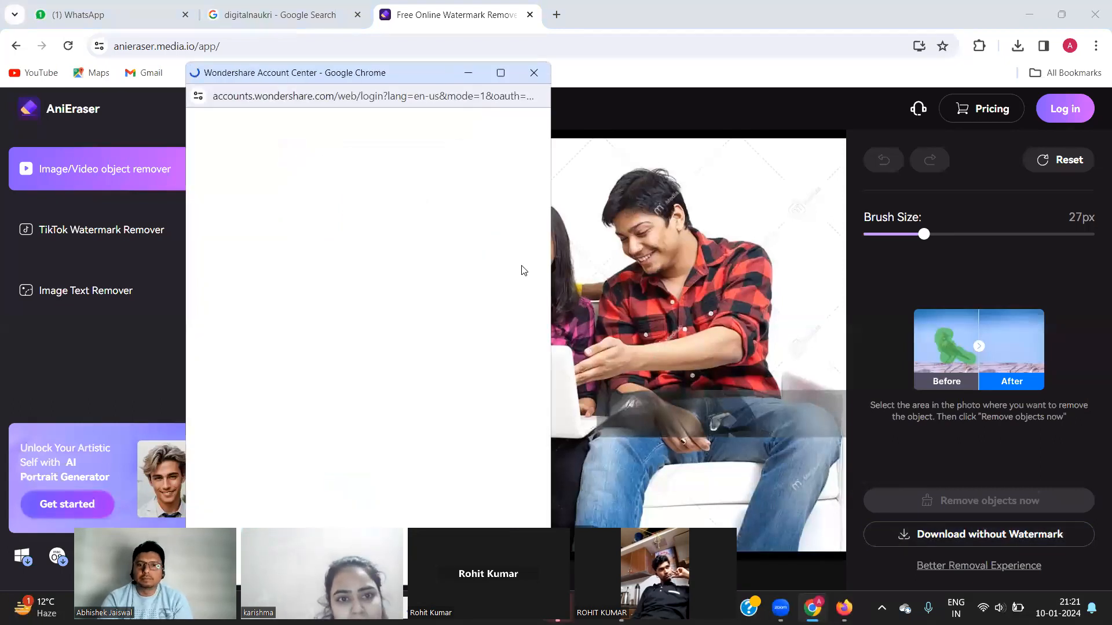
pyautogui.click(500, 72)
pyautogui.click(678, 298)
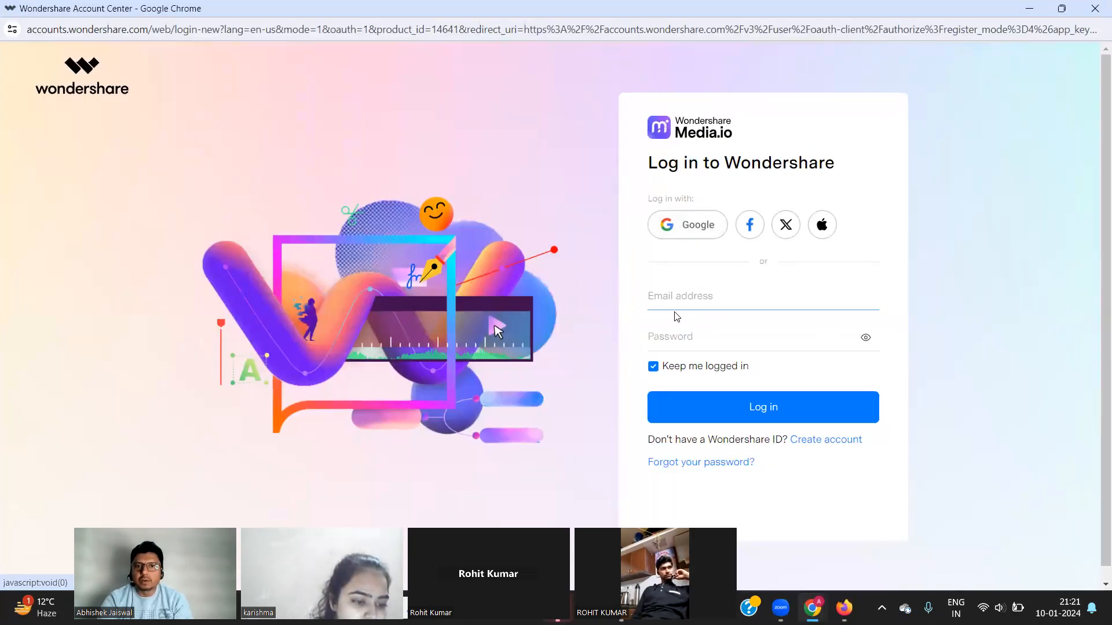
pyautogui.click(1095, 12)
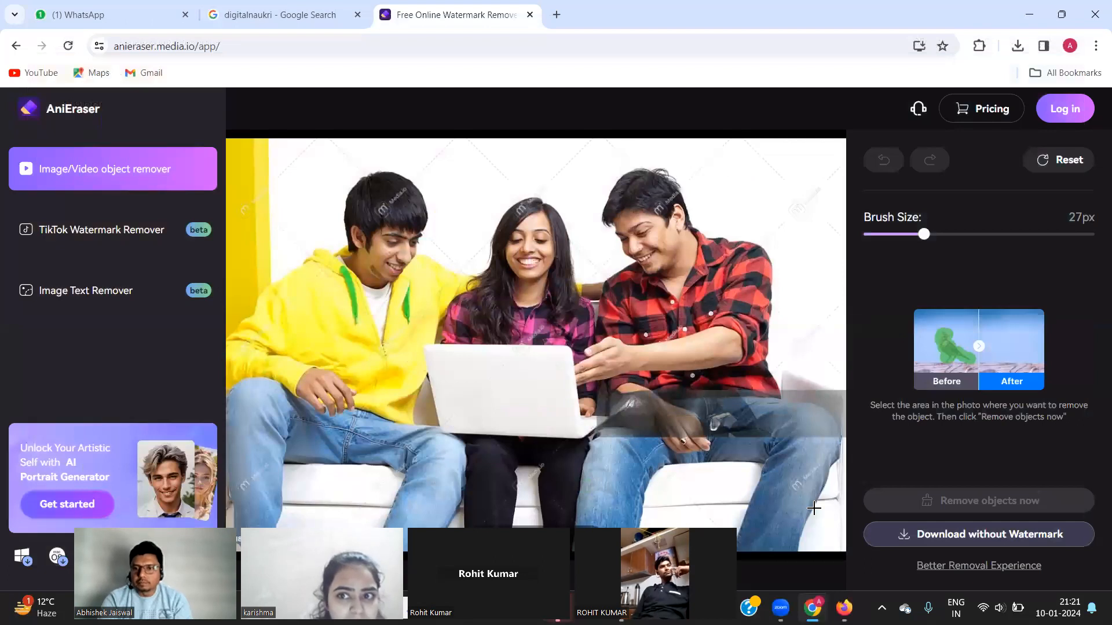
# Download the AniEraser Windows installer and confirm it in Chrome's recent downloads list.
pyautogui.click(946, 566)
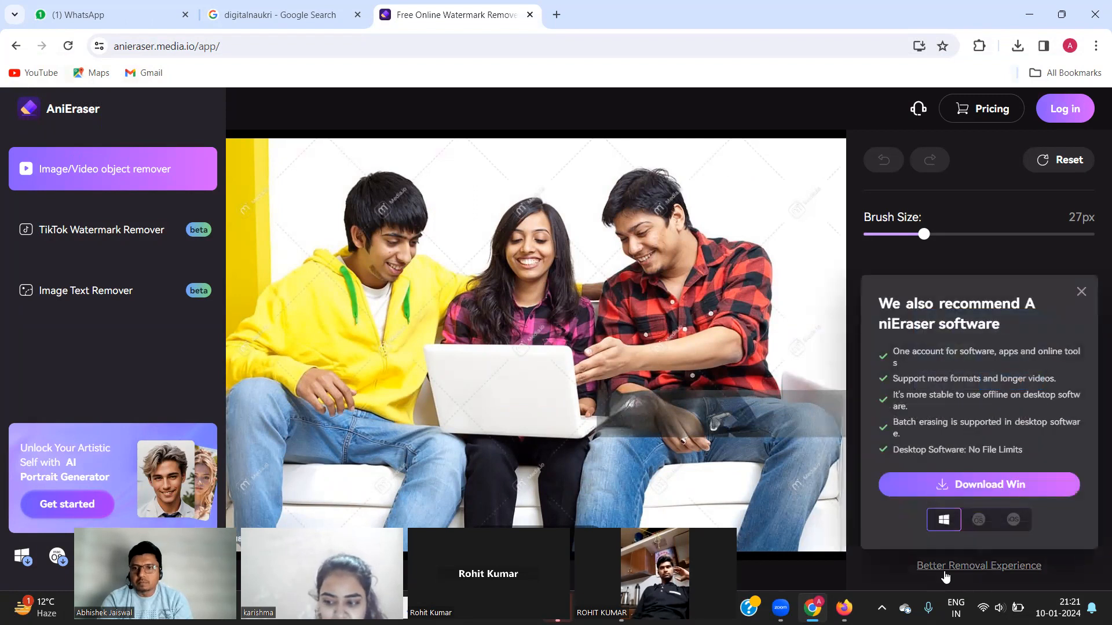
pyautogui.click(944, 484)
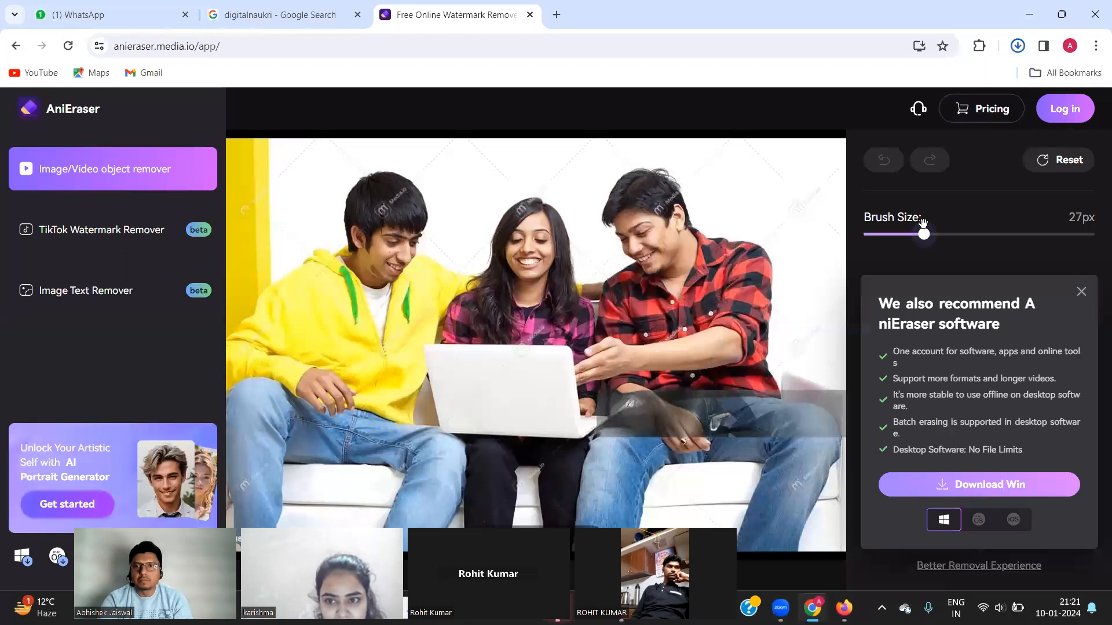
pyautogui.click(1018, 45)
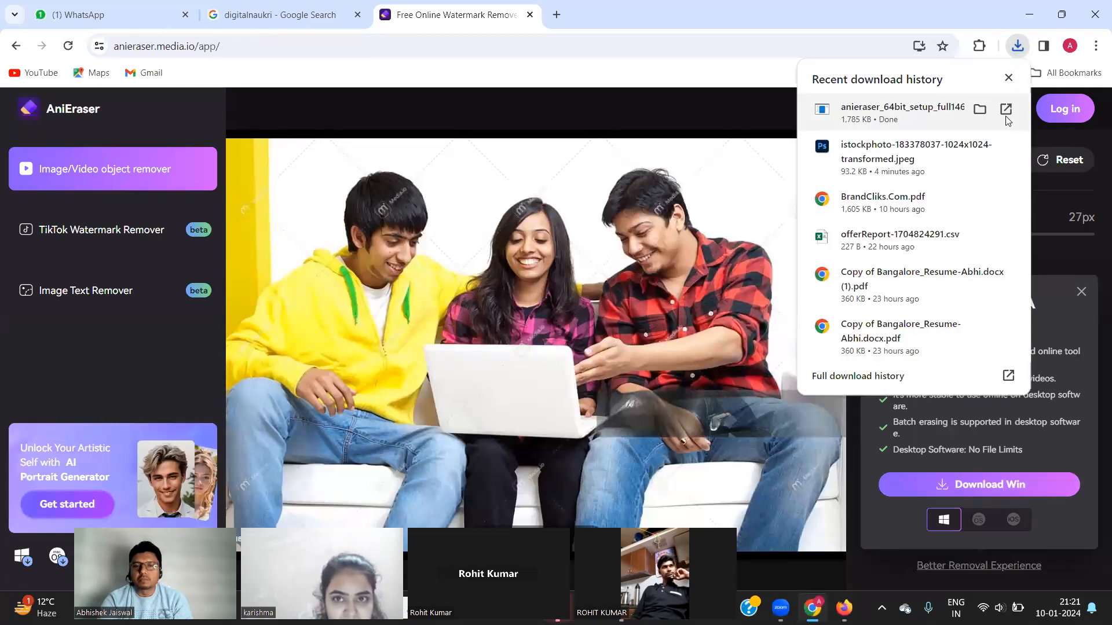
pyautogui.click(1006, 115)
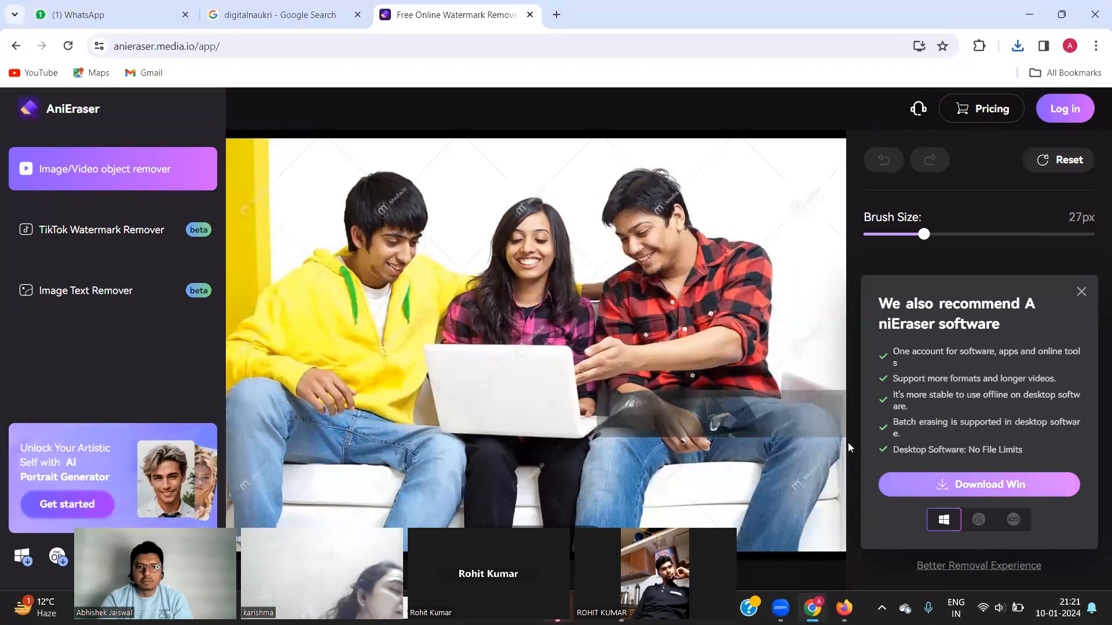
# Switch past the Downloads folder back to the other browser window.
pyautogui.hotkey('alt', 'Tab')
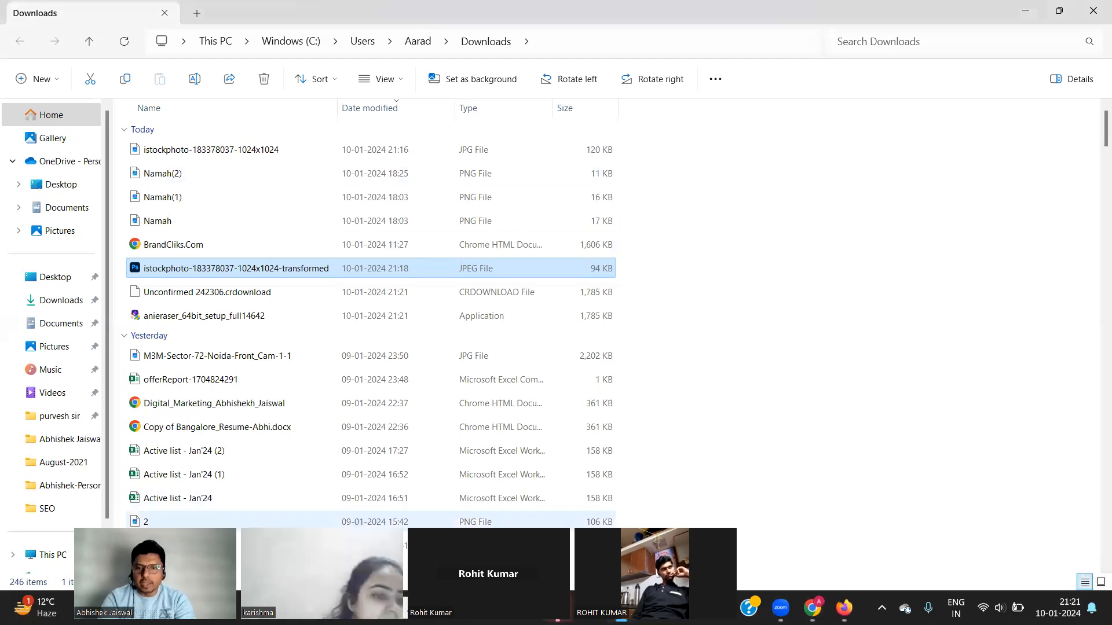
pyautogui.hotkey('alt', 'Tab')
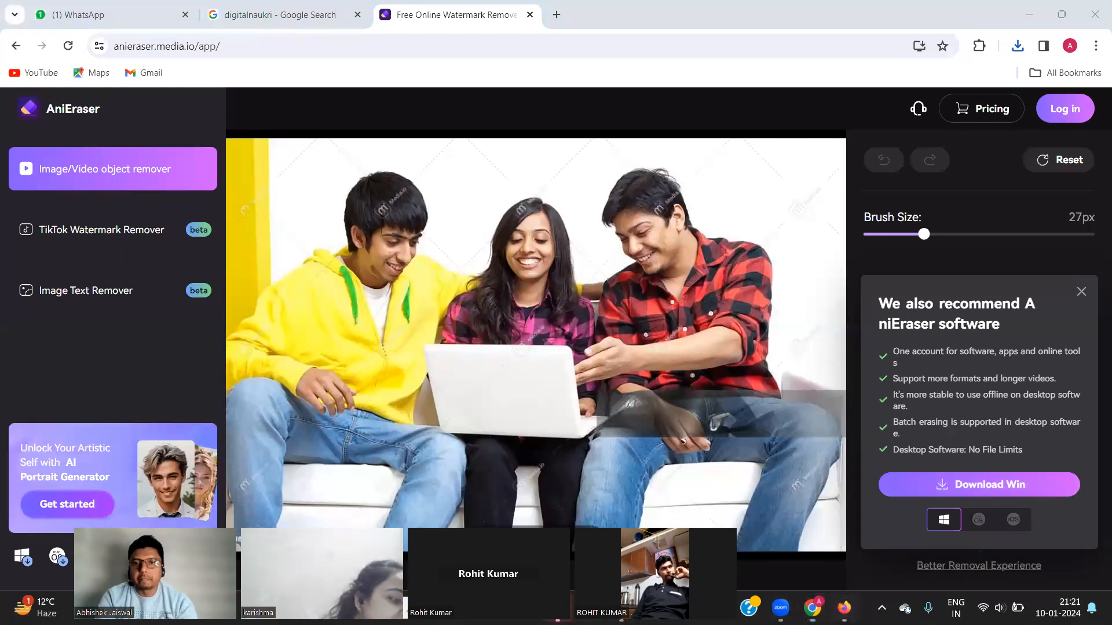
pyautogui.click(843, 607)
# From Canva's home tab, start a new 940 × 788 px Facebook Post (Landscape) design.
pyautogui.click(528, 7)
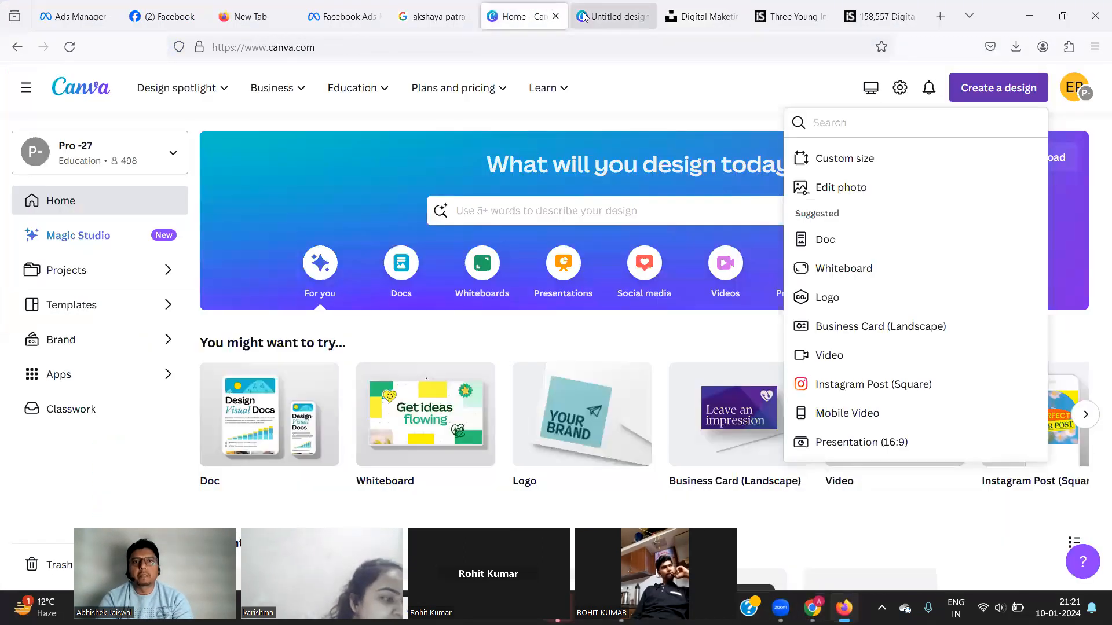
pyautogui.click(584, 18)
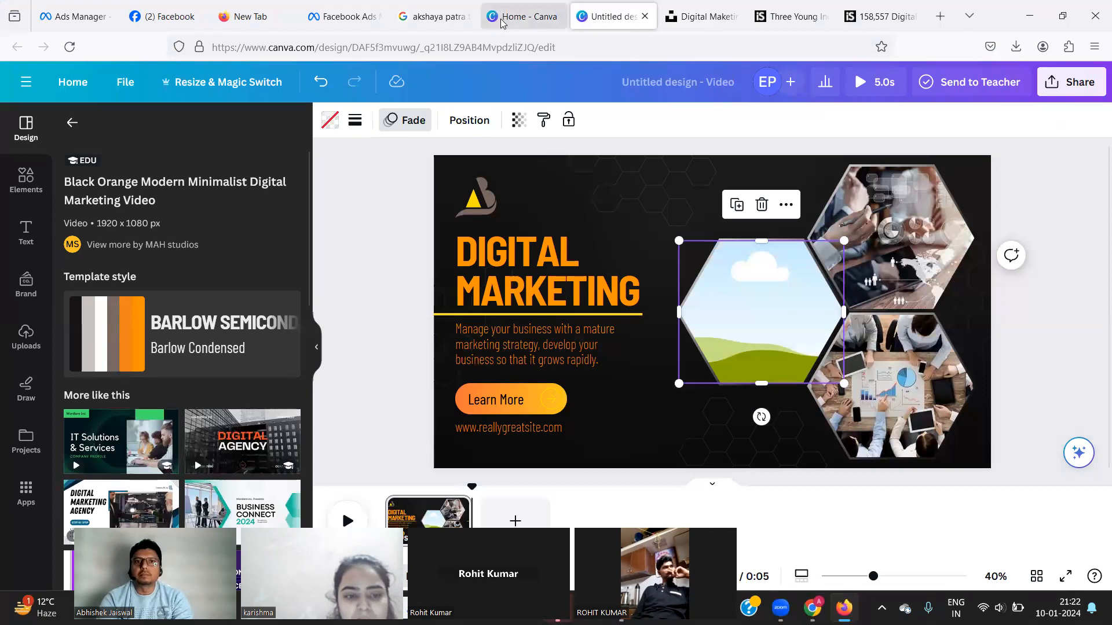
pyautogui.click(524, 16)
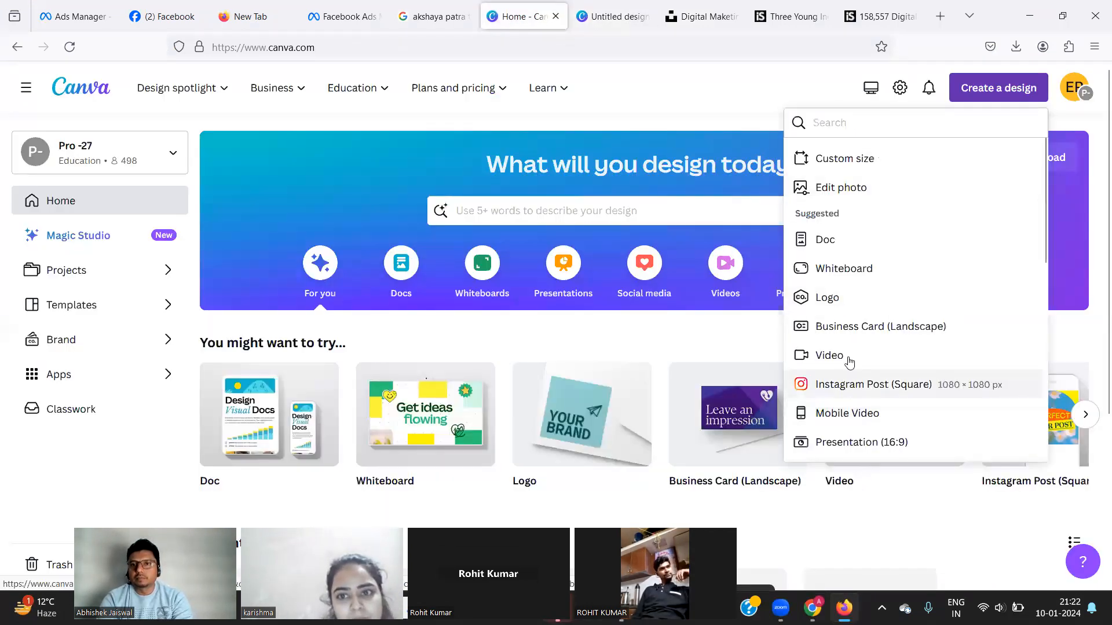
pyautogui.scroll(-2, 847, 347)
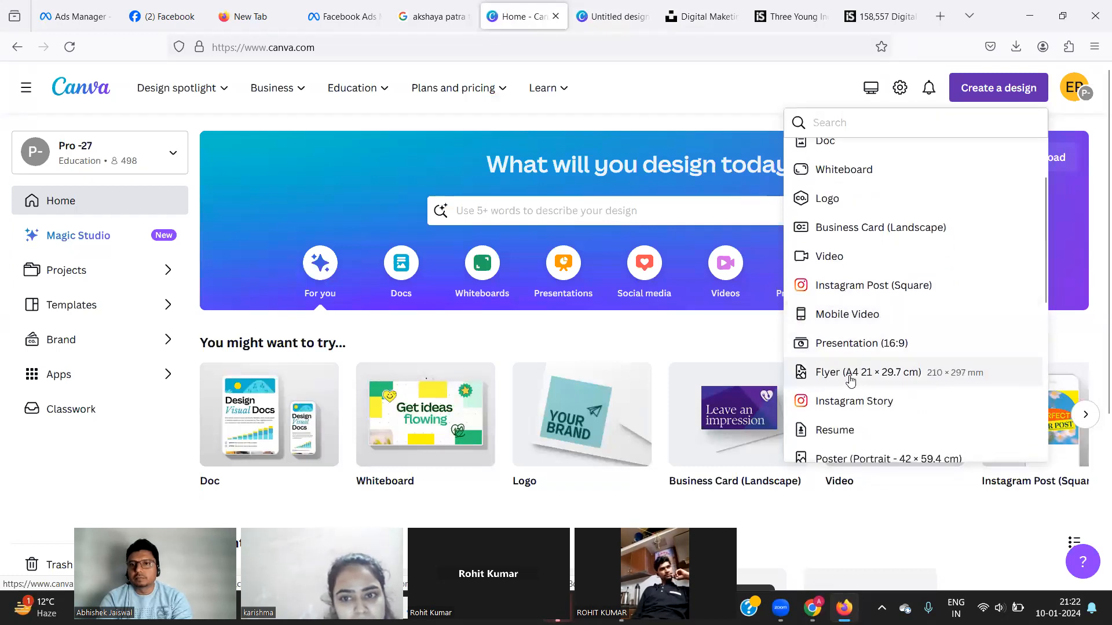
pyautogui.scroll(-4, 850, 382)
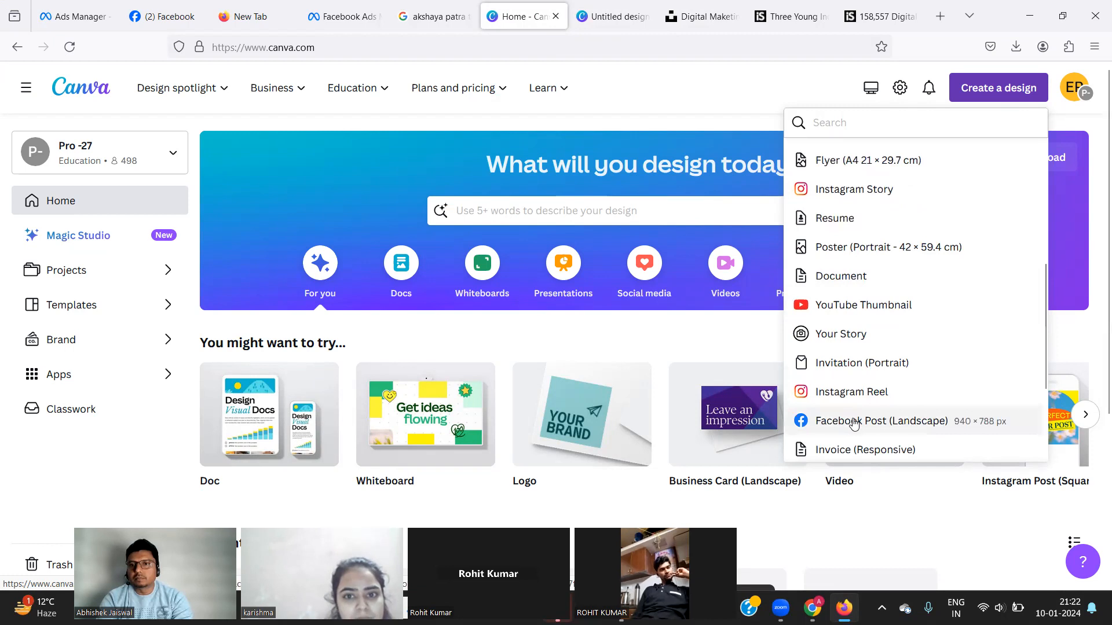
pyautogui.scroll(-1, 854, 423)
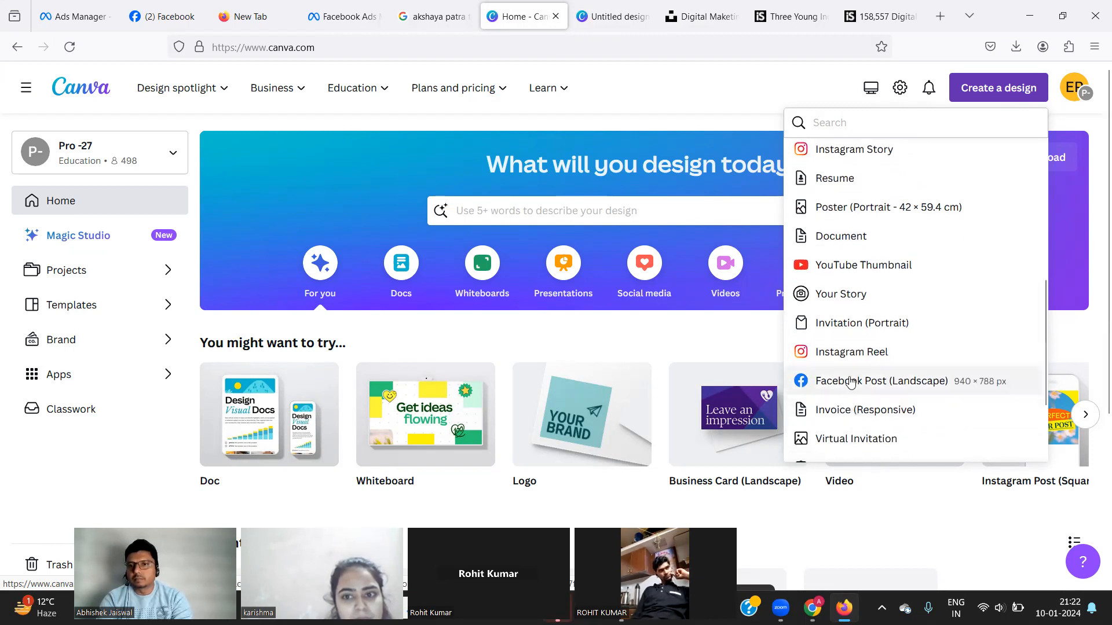
pyautogui.click(849, 383)
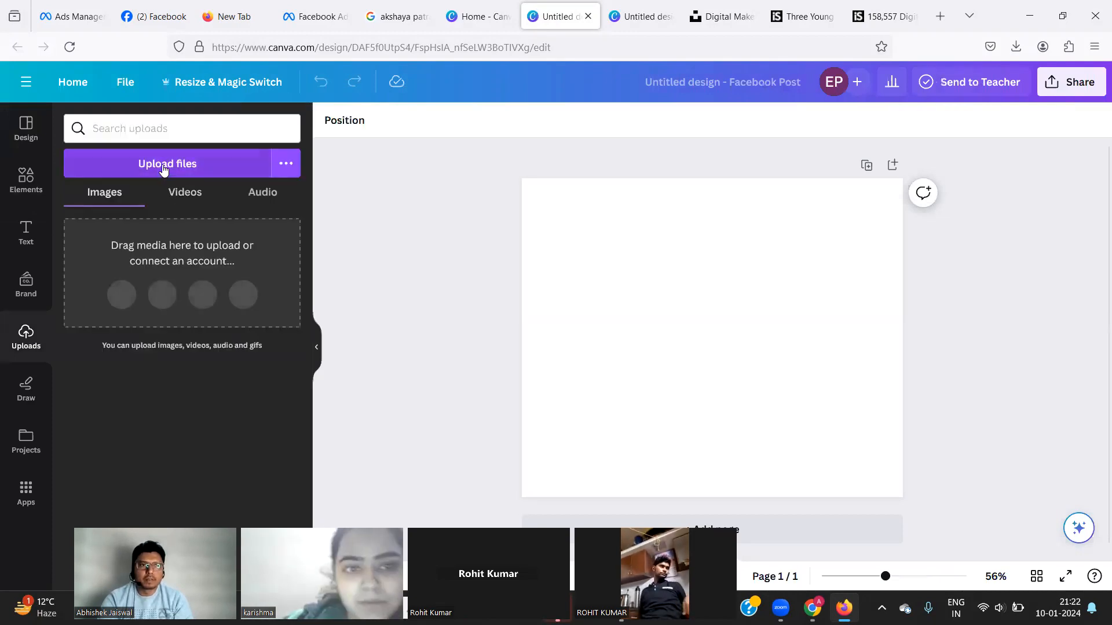
pyautogui.click(162, 164)
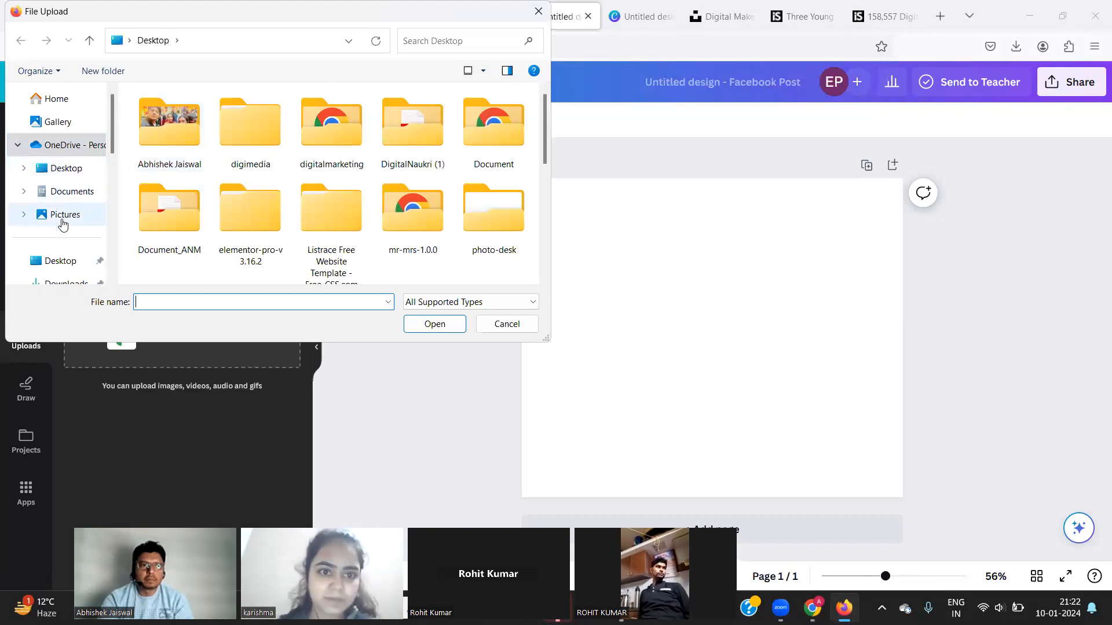
pyautogui.click(60, 261)
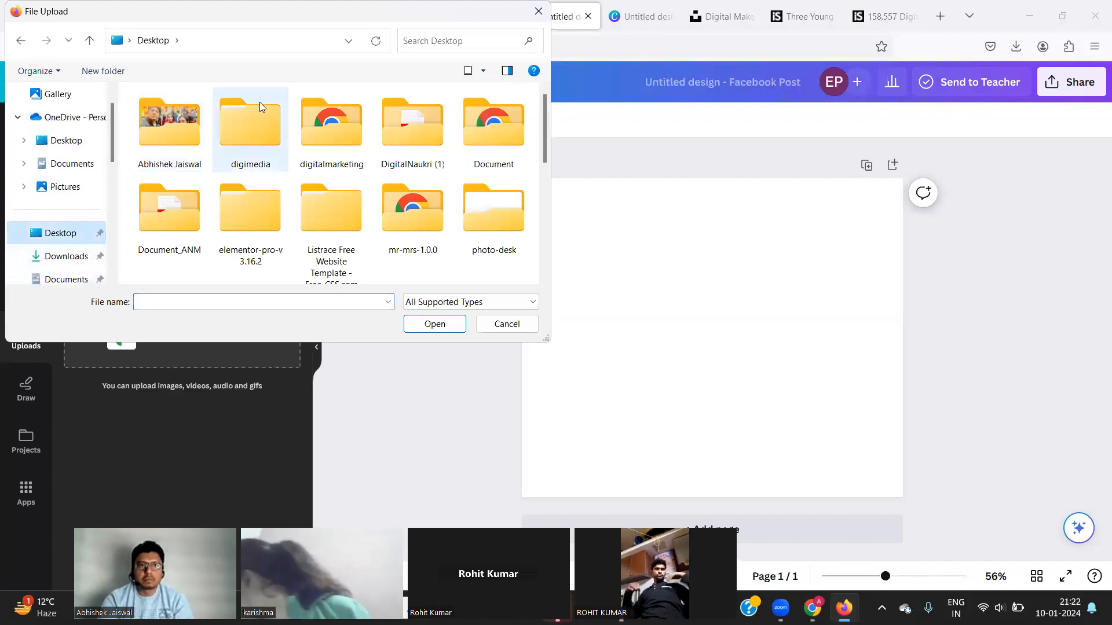
pyautogui.click(64, 255)
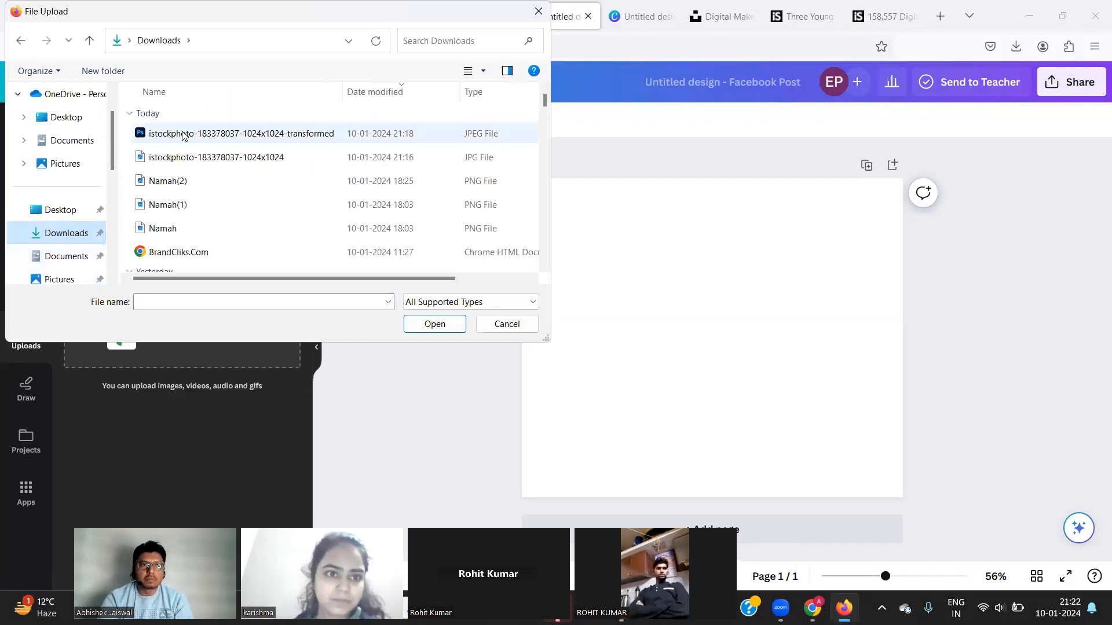
pyautogui.click(175, 162)
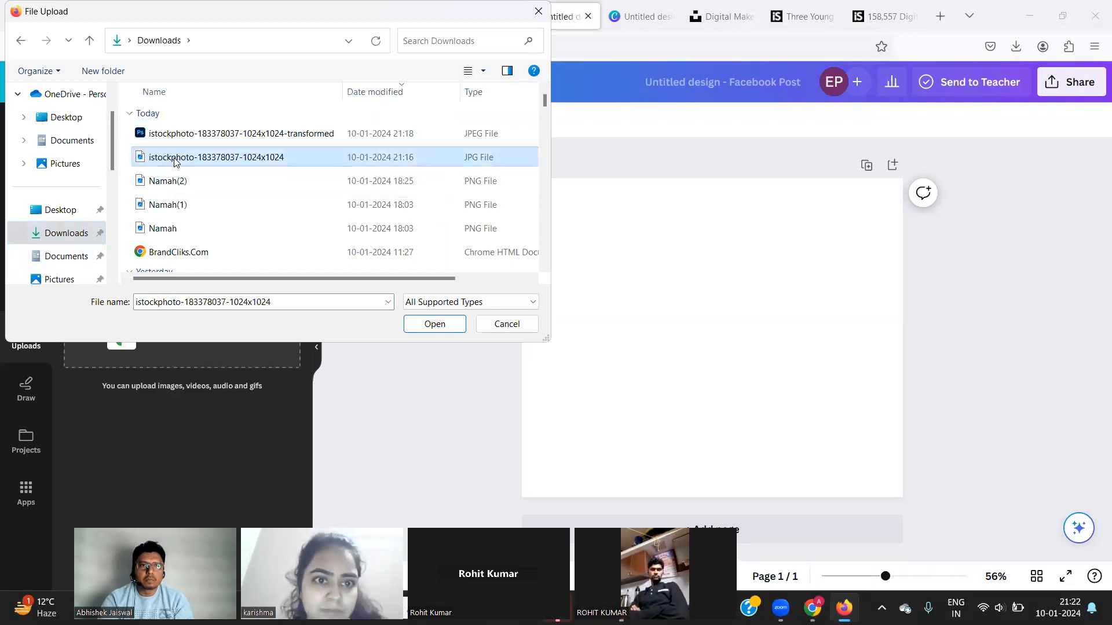
pyautogui.click(193, 134)
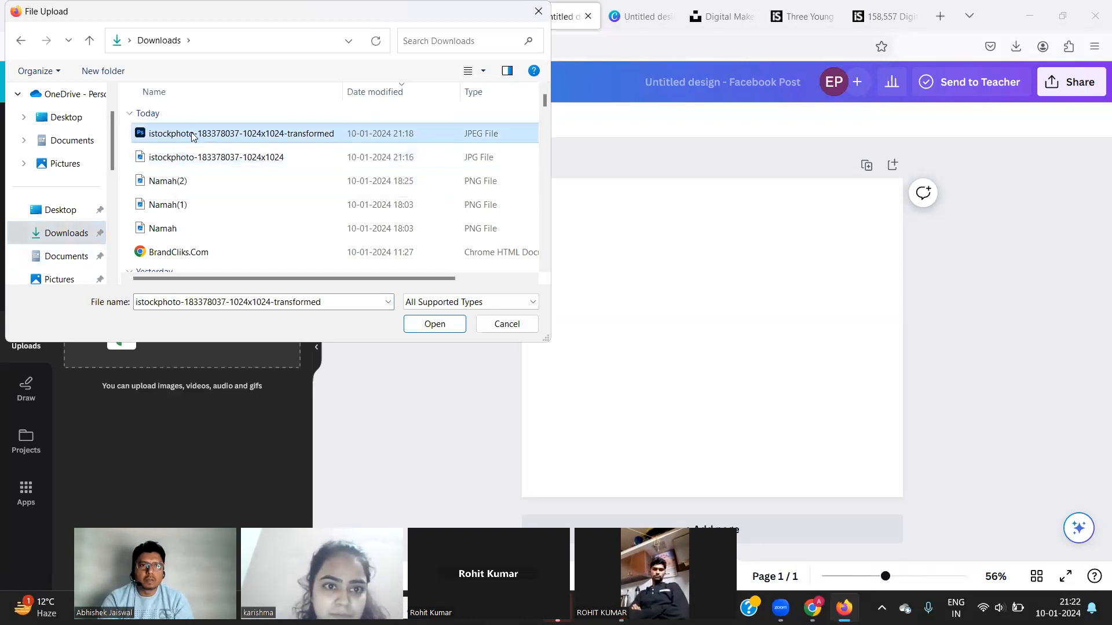
pyautogui.click(435, 325)
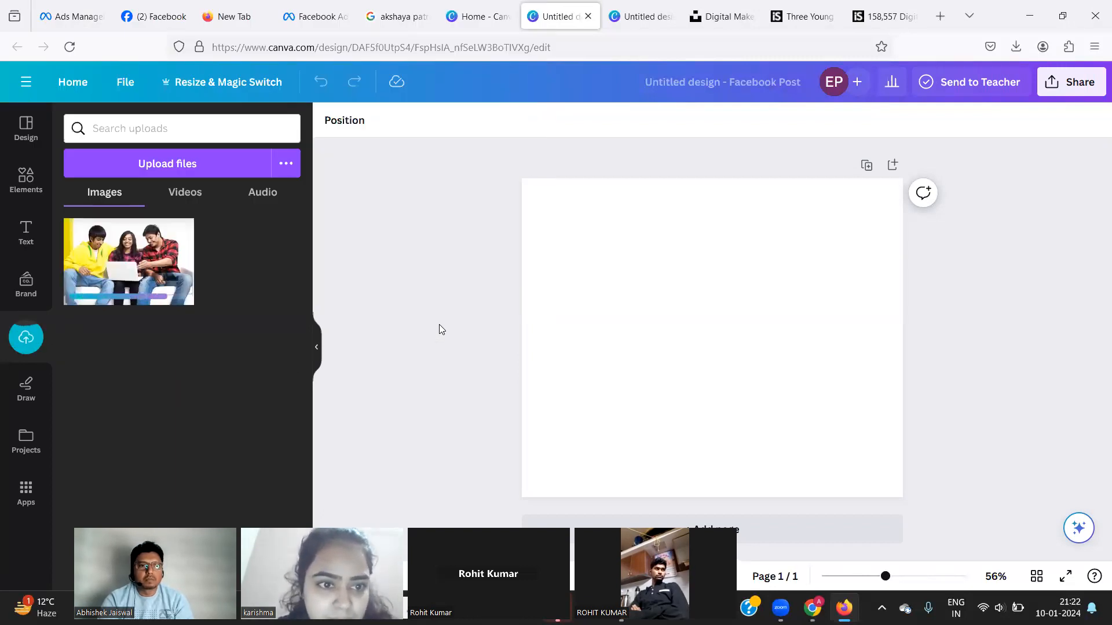
# Place the uploaded three-friends photo and stretch it to cover the whole post.
pyautogui.click(123, 267)
pyautogui.moveTo(606, 266); pyautogui.dragTo(536, 196)
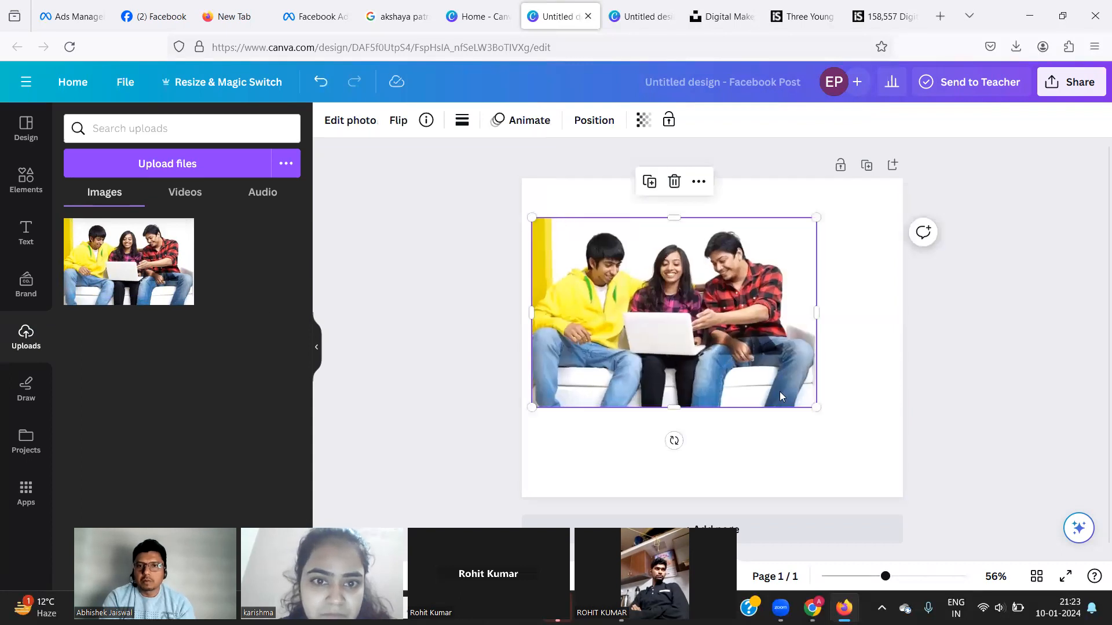
pyautogui.moveTo(816, 409); pyautogui.dragTo(881, 509)
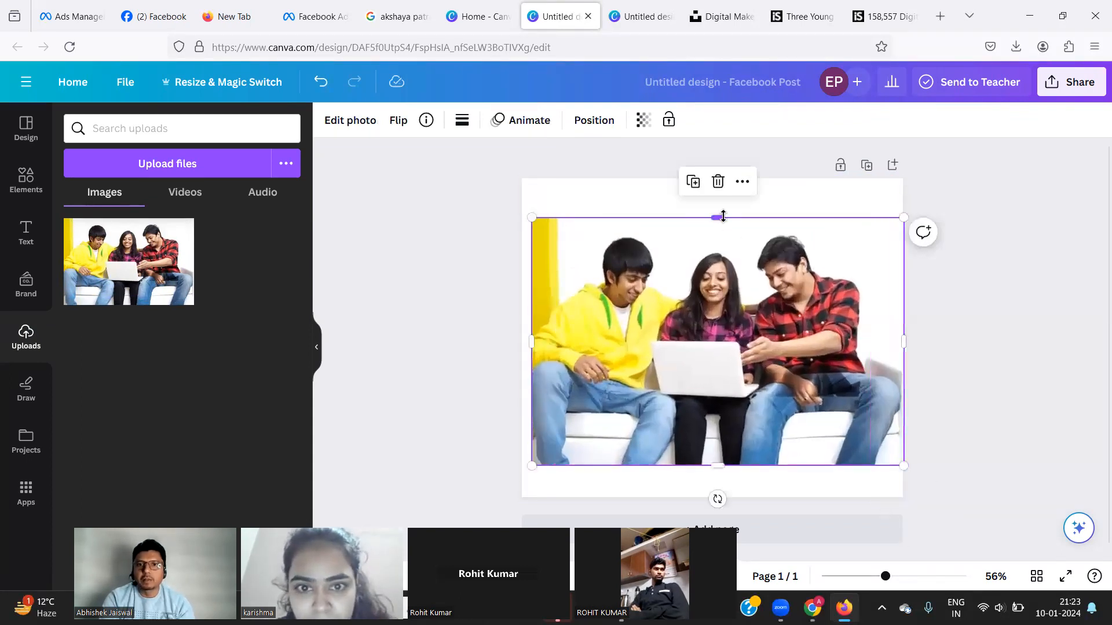
pyautogui.moveTo(717, 195); pyautogui.dragTo(698, 167)
pyautogui.moveTo(717, 466); pyautogui.dragTo(715, 501)
pyautogui.moveTo(531, 496); pyautogui.dragTo(509, 496)
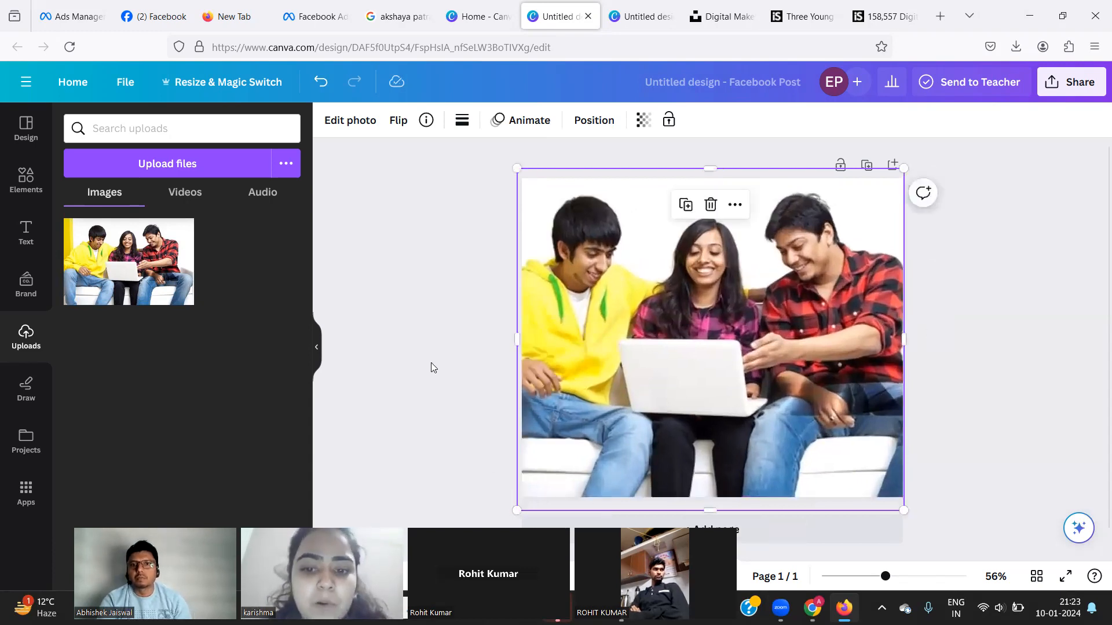
pyautogui.click(431, 362)
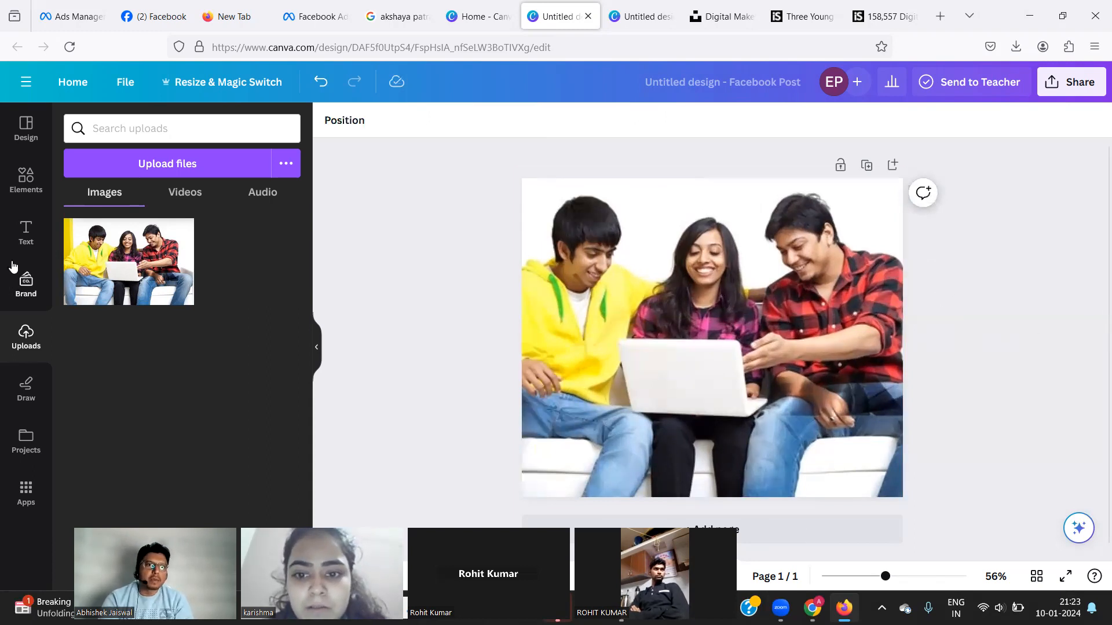
# Add a heading reading 'Get Free Consultation for Digital Marketing Internship' over the photo.
pyautogui.click(24, 231)
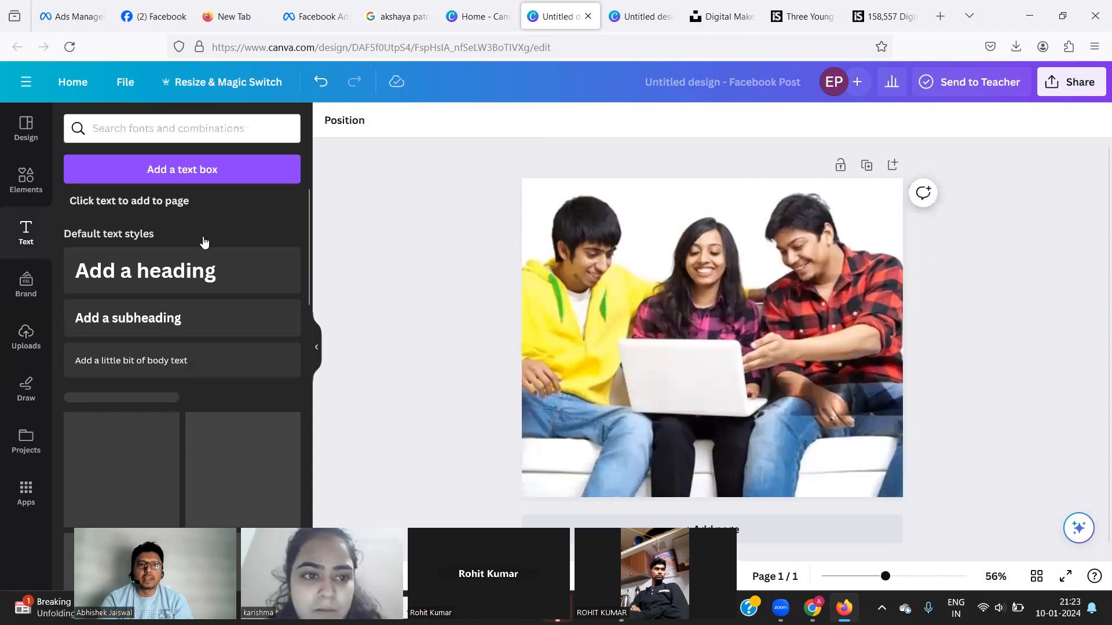
pyautogui.click(163, 269)
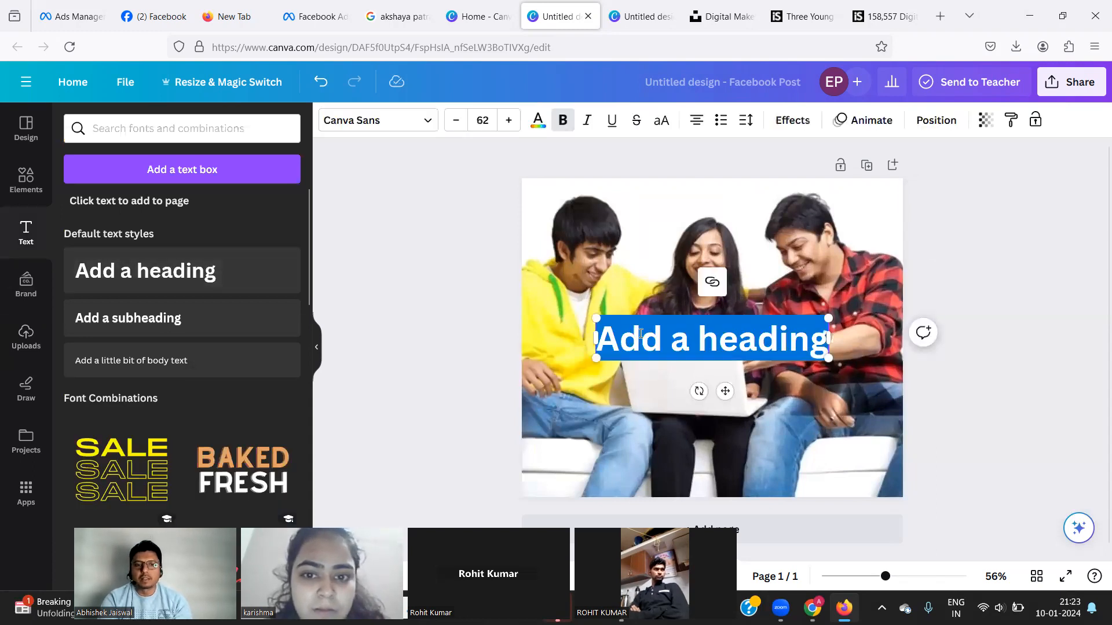
pyautogui.write('Get')
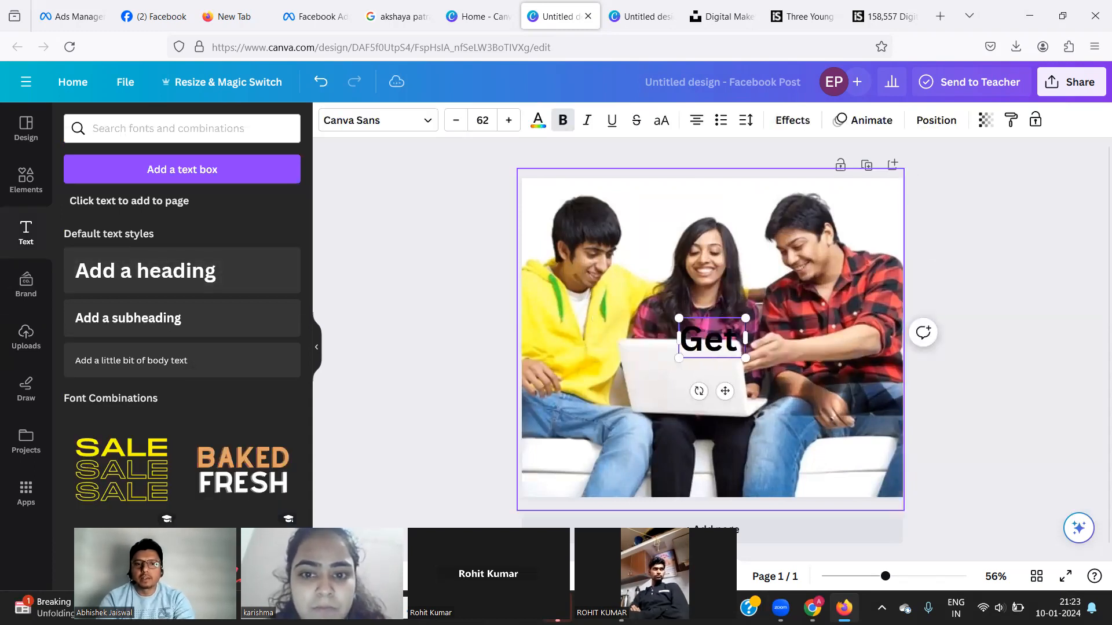
pyautogui.write(' Free')
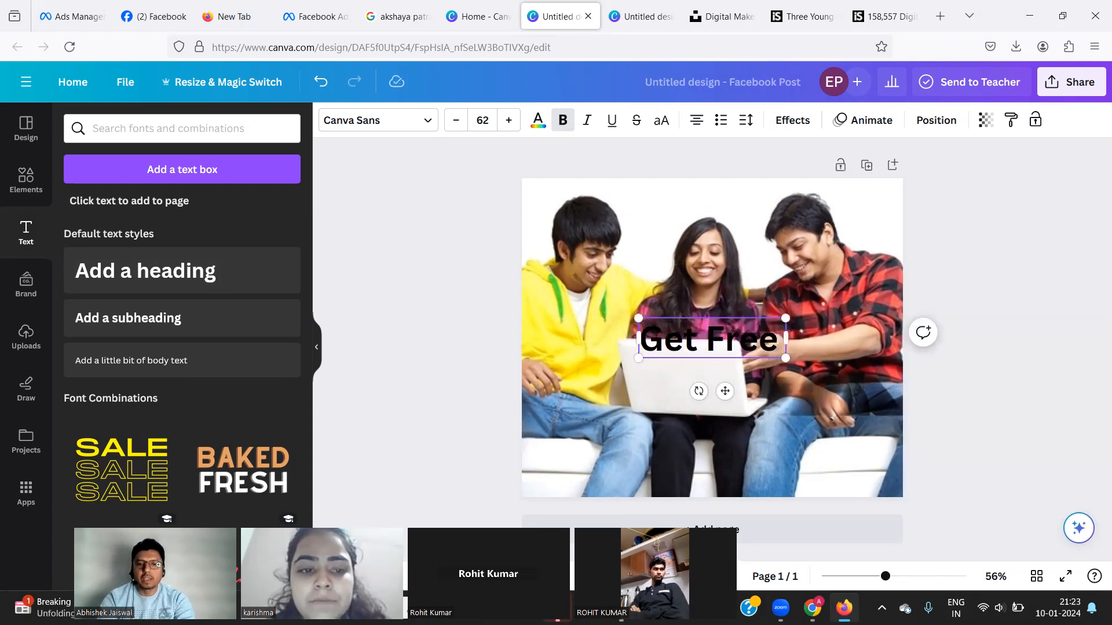
pyautogui.write(' Consultation for Digital Marketing I')
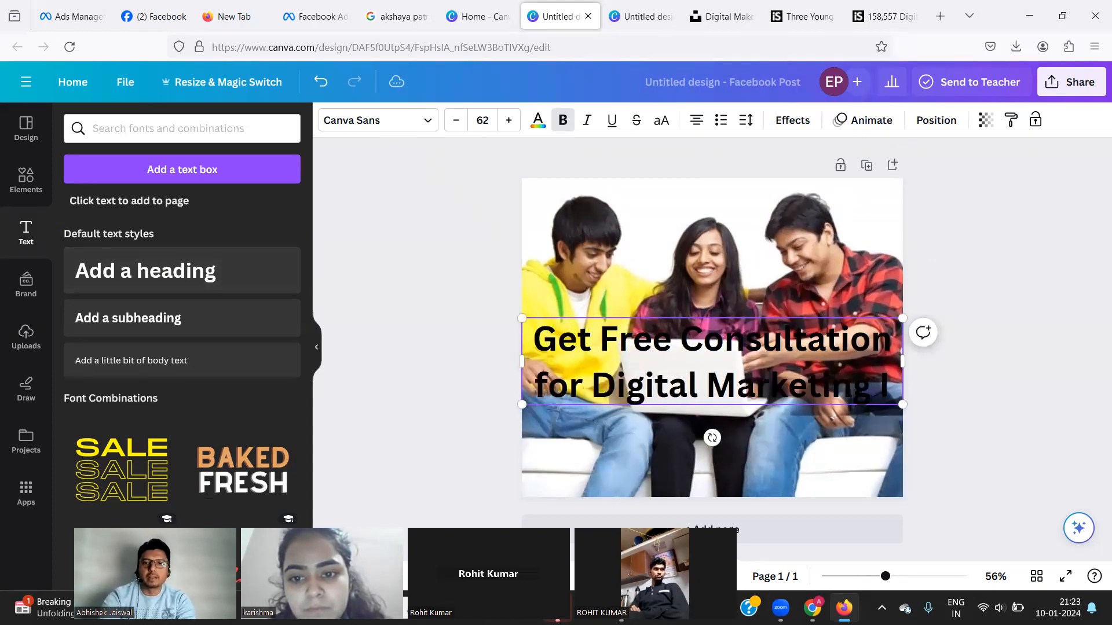
pyautogui.write('n')
pyautogui.write('ternship')
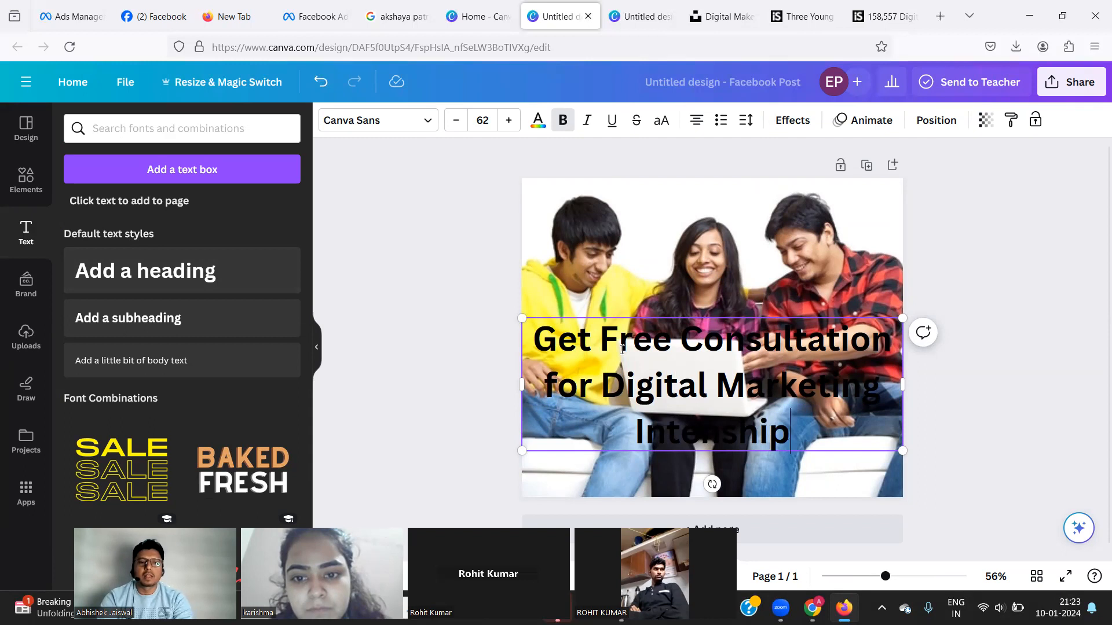
# Set the headline to size 30, shrink it to 26, and add the BAKED FRESH combination.
pyautogui.hotkey('ctrl', 'a')
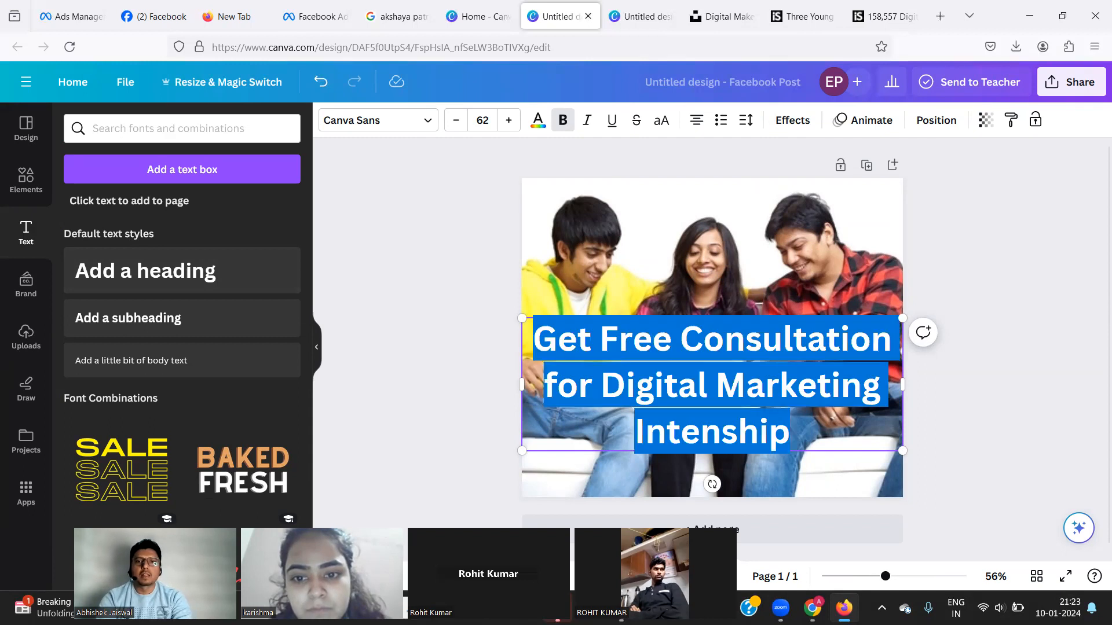
pyautogui.click(485, 123)
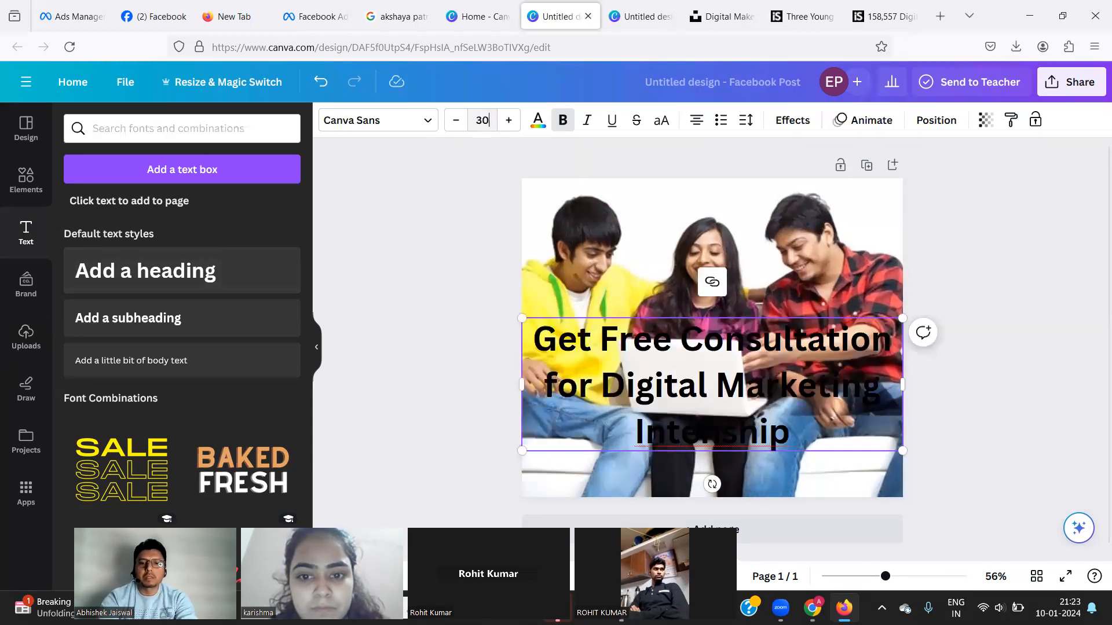
pyautogui.press('Return')
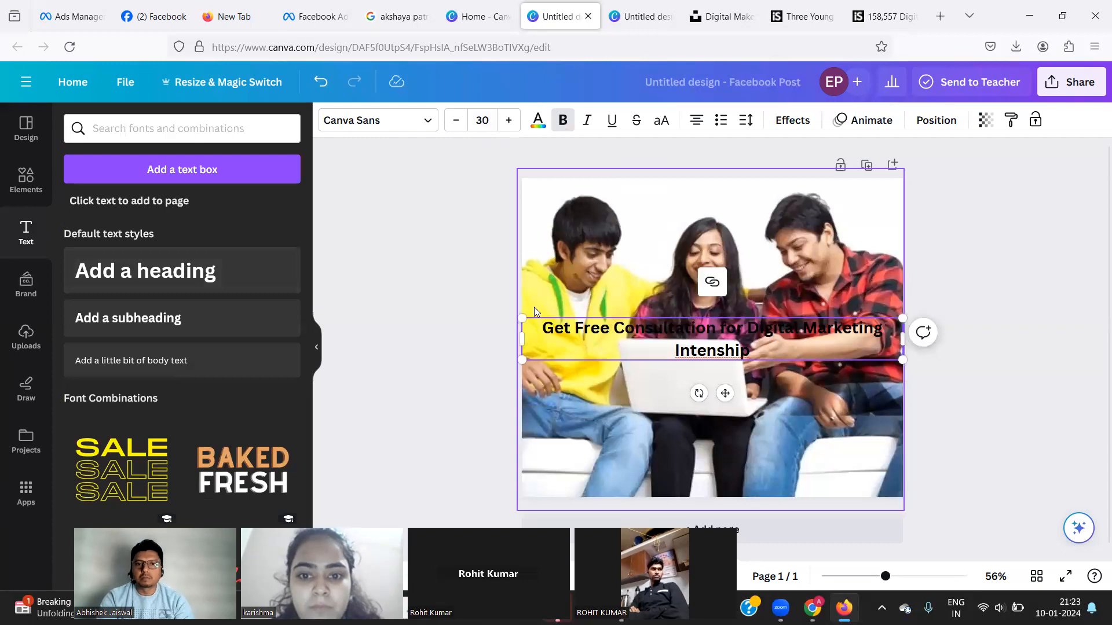
pyautogui.click(456, 120)
pyautogui.click(457, 121)
pyautogui.click(456, 121)
pyautogui.click(457, 120)
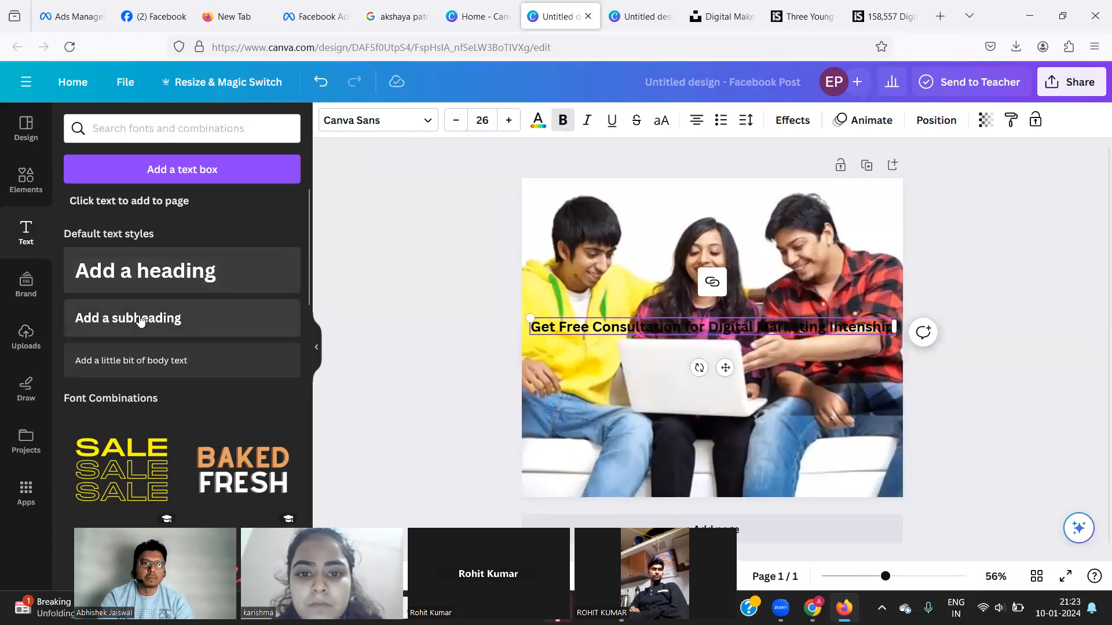
pyautogui.click(242, 470)
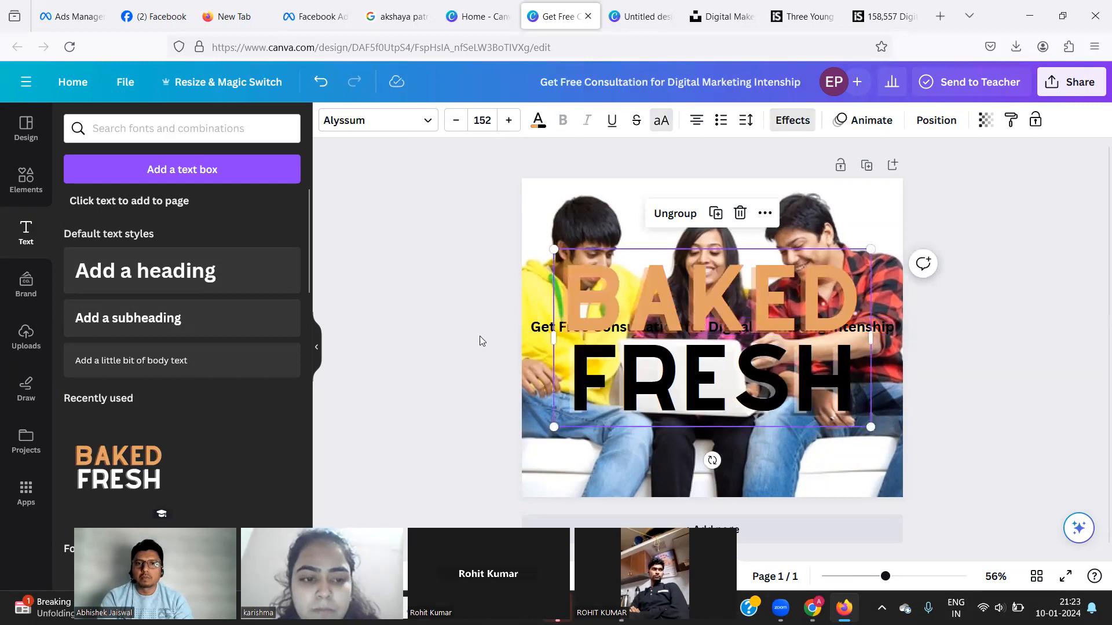
# Undo the BAKED FRESH combination and move and widen the headline across the photo's top.
pyautogui.hotkey('ctrl', 'z')
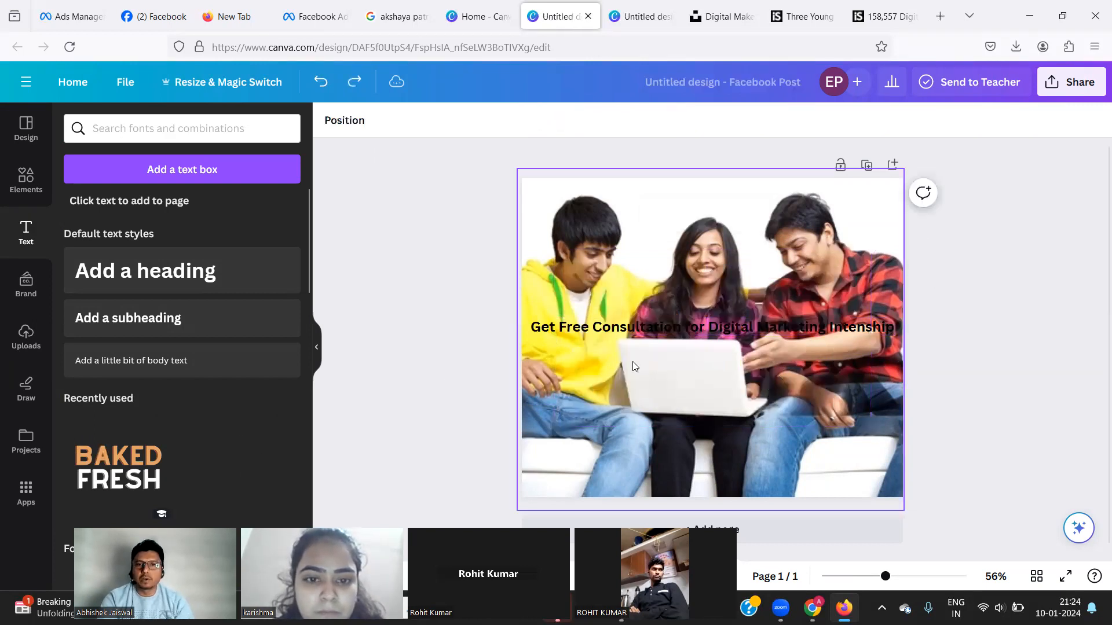
pyautogui.moveTo(621, 337); pyautogui.dragTo(620, 201)
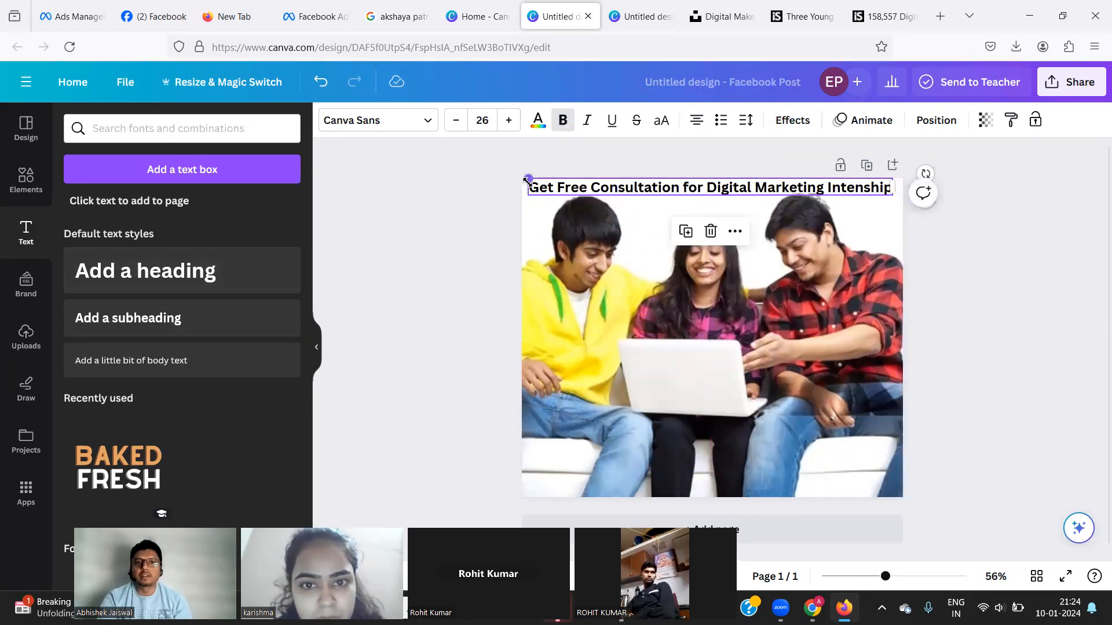
pyautogui.moveTo(526, 182); pyautogui.dragTo(522, 178)
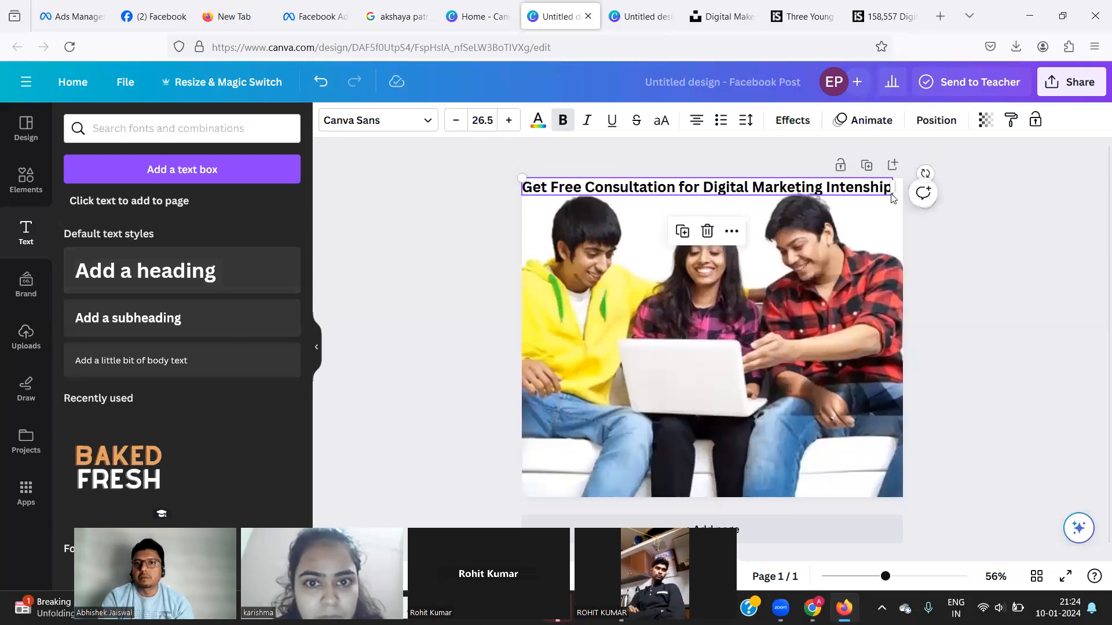
pyautogui.click(891, 192)
pyautogui.moveTo(892, 188); pyautogui.dragTo(902, 188)
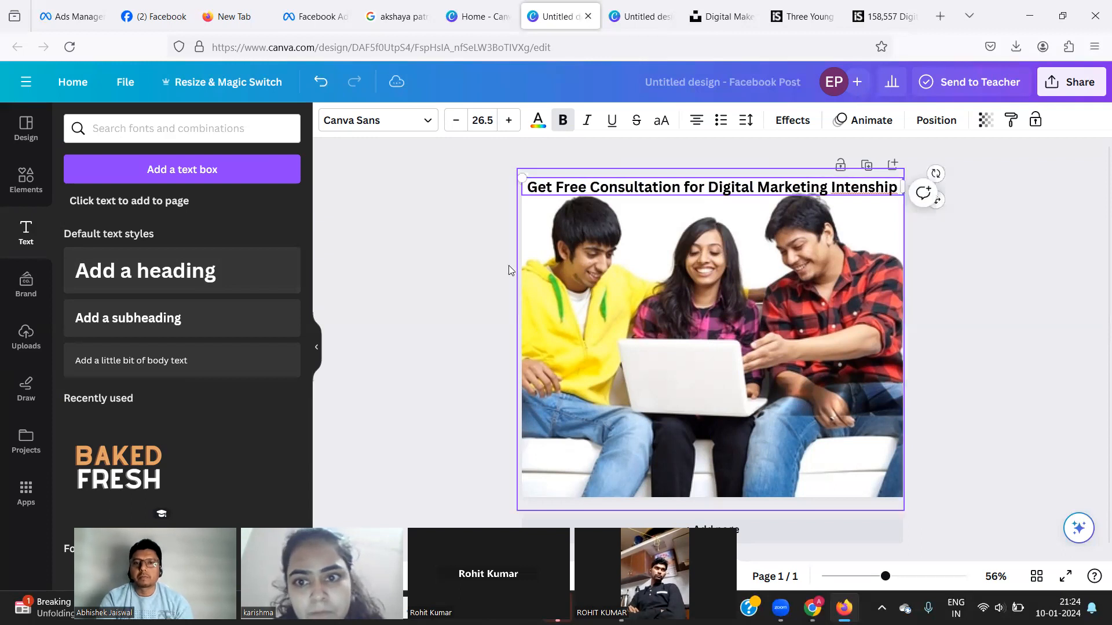
pyautogui.click(465, 215)
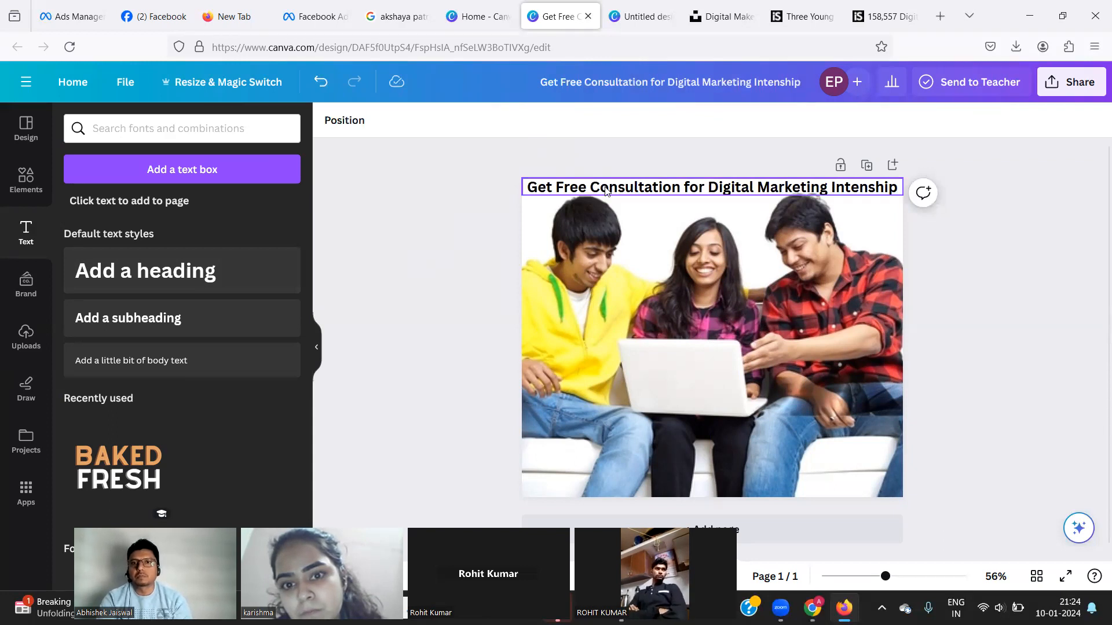
pyautogui.click(607, 191)
pyautogui.moveTo(606, 191); pyautogui.dragTo(610, 190)
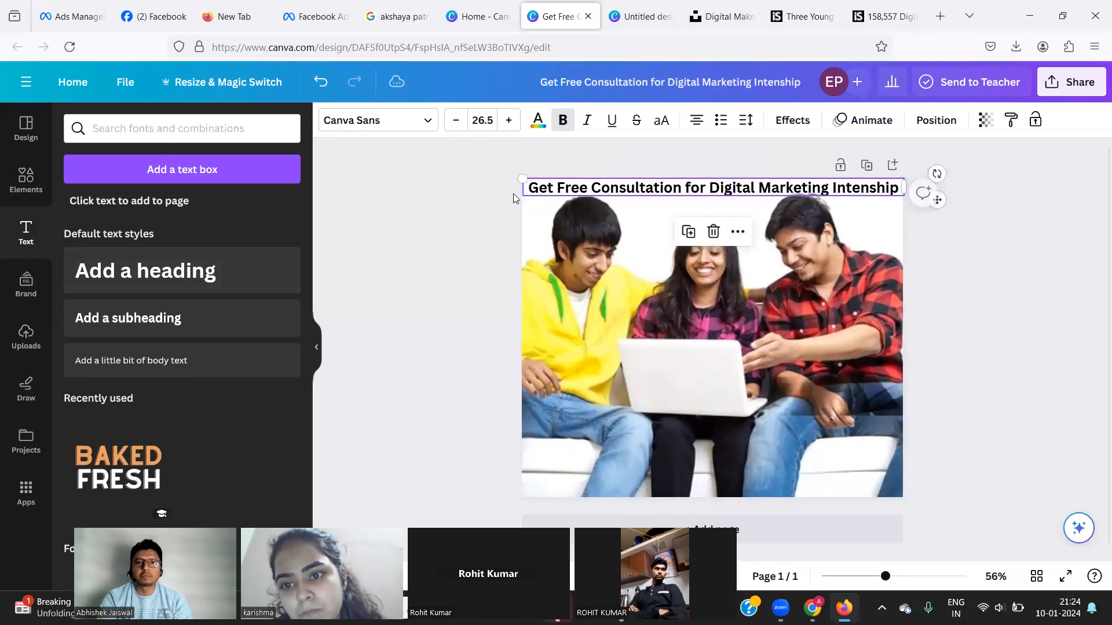
pyautogui.click(429, 198)
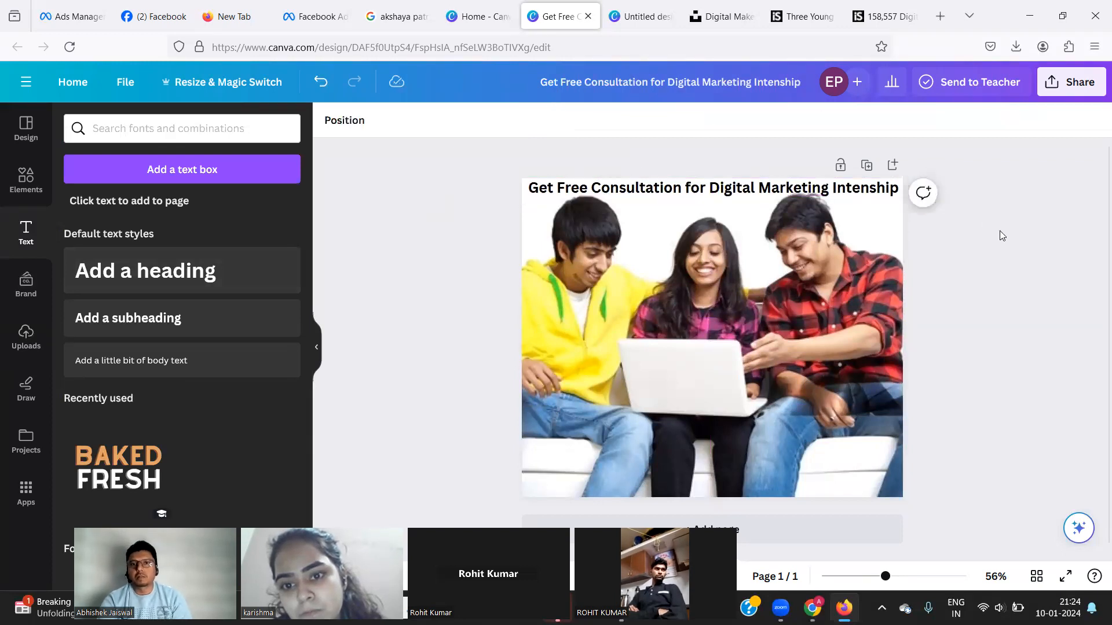
# Enlarge the headline to size 38.5 and move it down to the photo's lower middle.
pyautogui.click(672, 189)
pyautogui.click(671, 189)
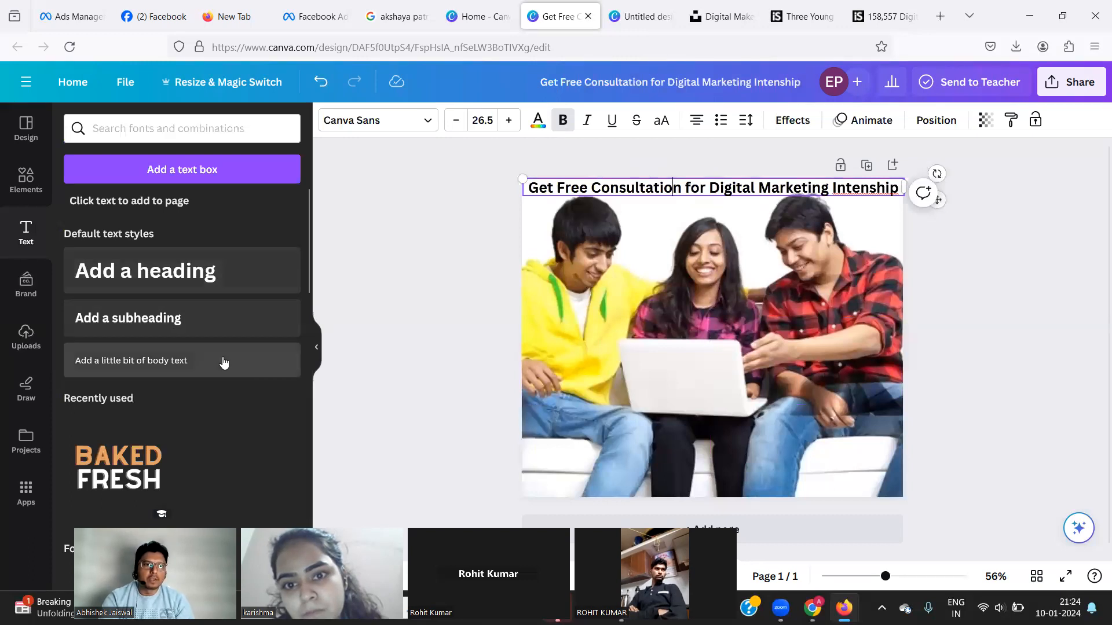
pyautogui.click(508, 119)
pyautogui.click(508, 120)
pyautogui.click(509, 120)
pyautogui.click(508, 120)
pyautogui.click(508, 120)
pyautogui.click(508, 120)
pyautogui.click(509, 120)
pyautogui.click(508, 120)
pyautogui.click(508, 120)
pyautogui.click(509, 120)
pyautogui.click(508, 119)
pyautogui.click(509, 119)
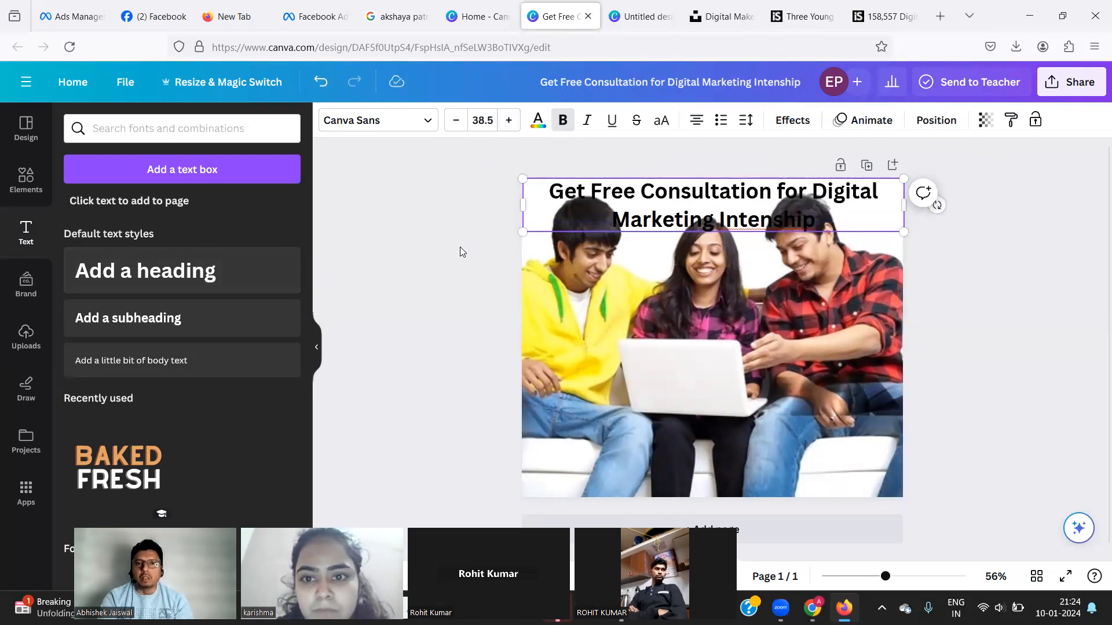
pyautogui.click(633, 203)
pyautogui.moveTo(623, 261); pyautogui.dragTo(631, 373)
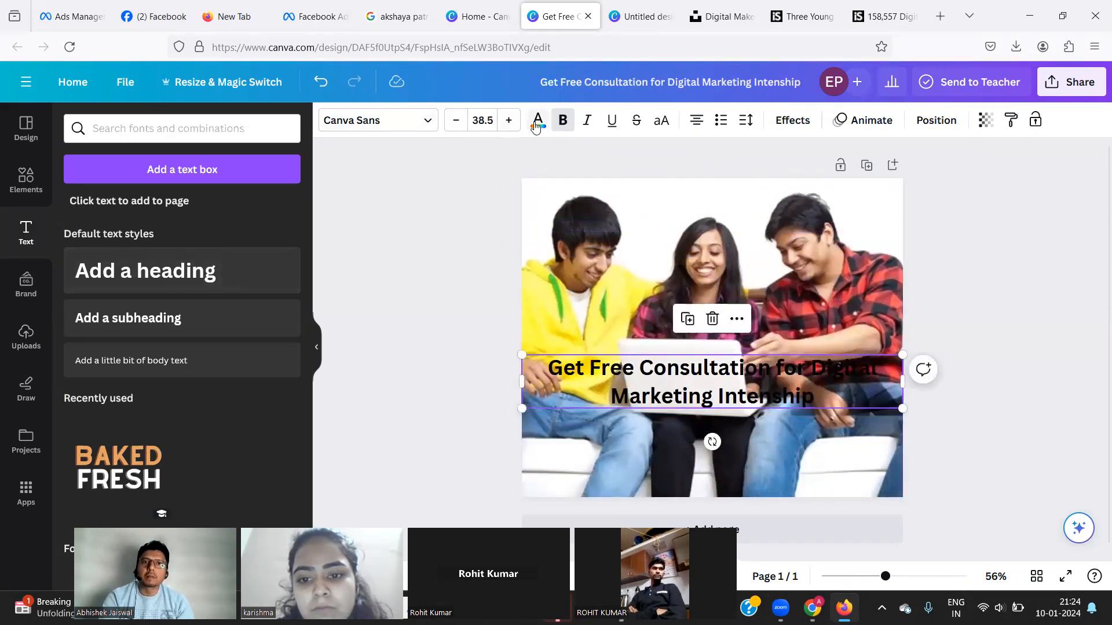
# Colour the headline dark cobalt blue after trying red, coral, light blue and royal blue.
pyautogui.click(537, 122)
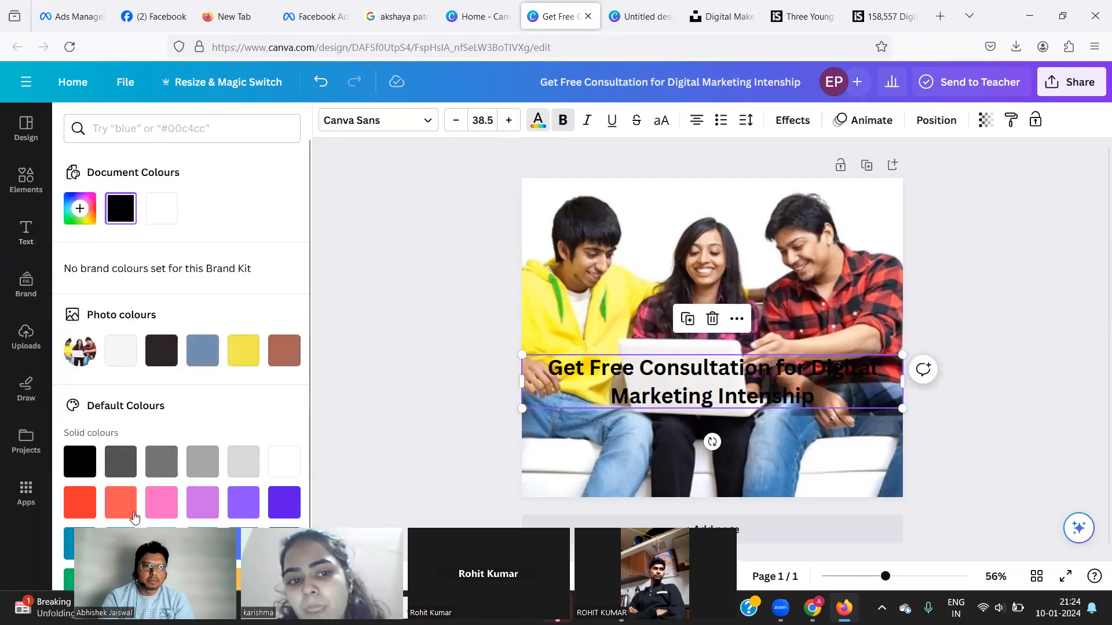
pyautogui.click(79, 515)
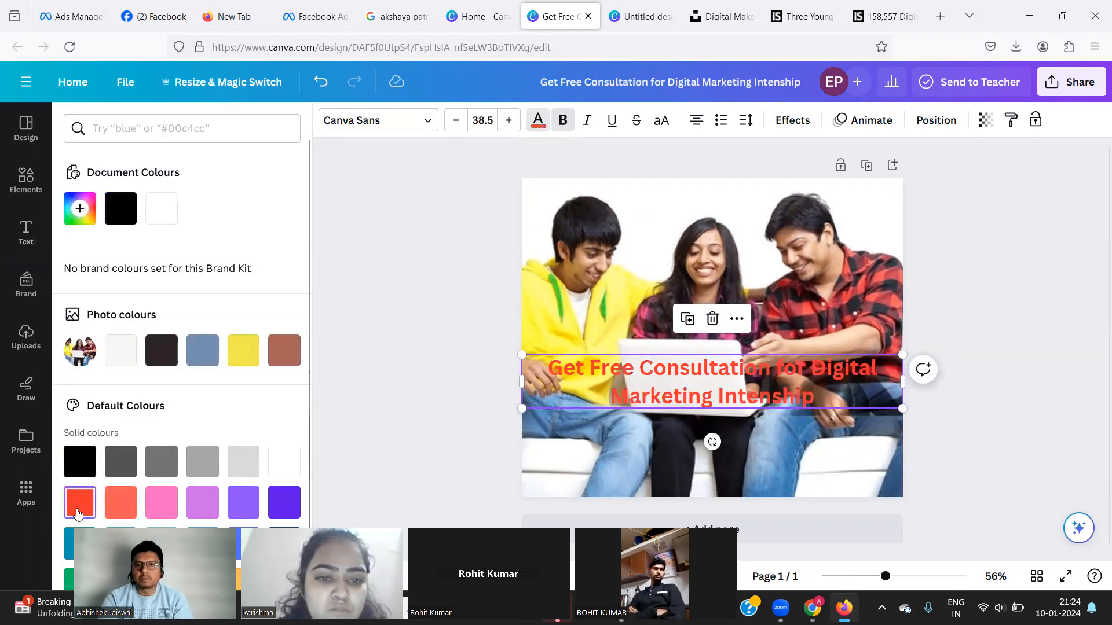
pyautogui.click(122, 509)
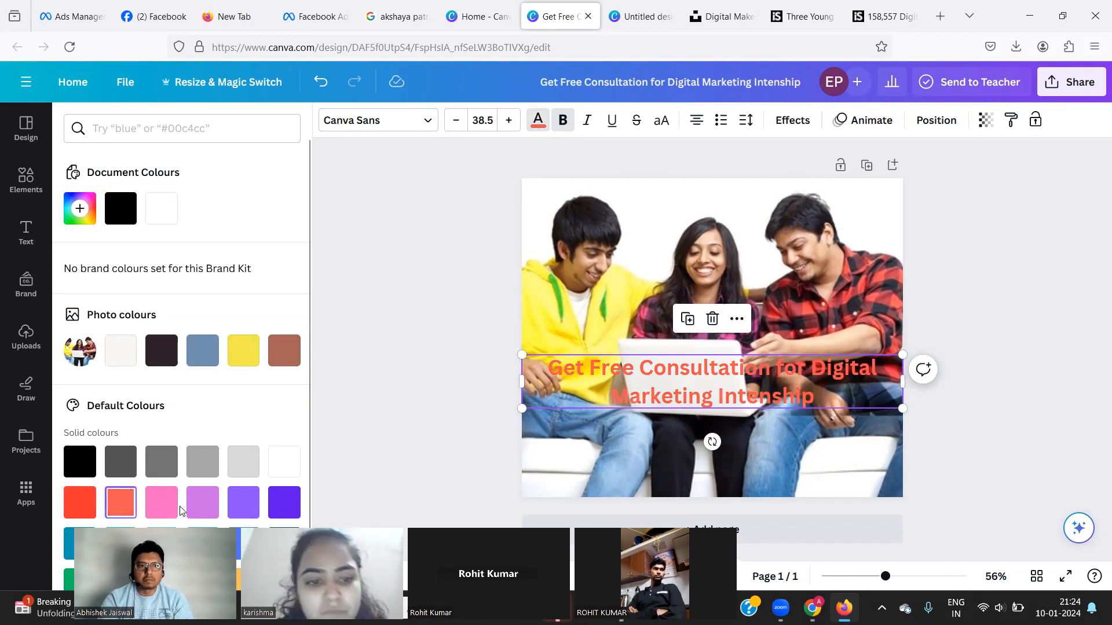
pyautogui.click(203, 542)
pyautogui.click(243, 543)
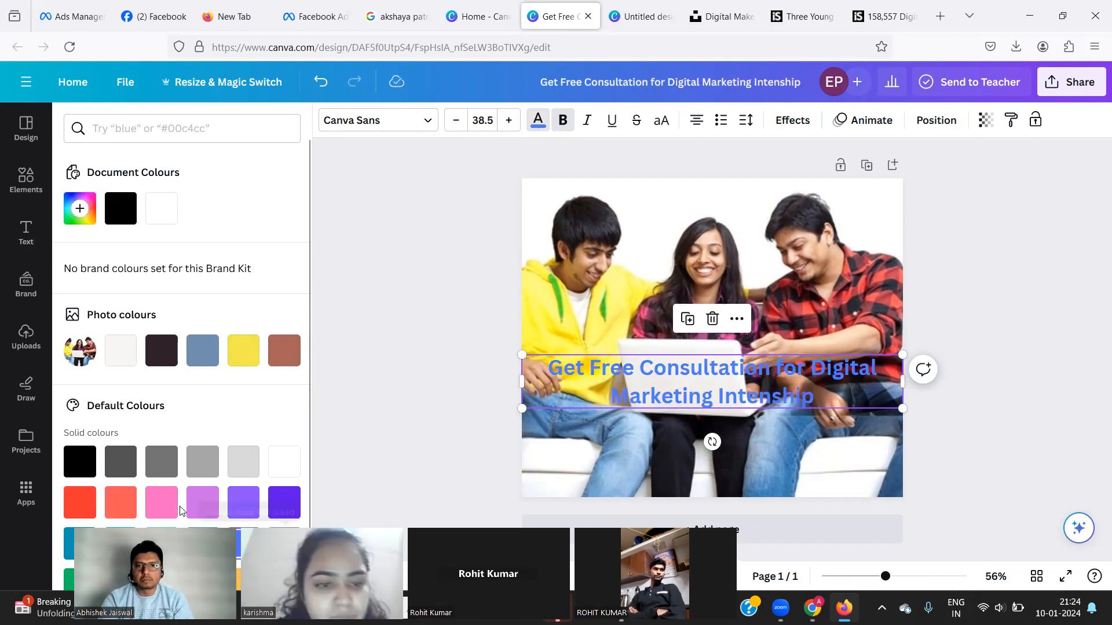
pyautogui.click(285, 543)
# Reposition the blue headline, settling it over the lower part of the photo.
pyautogui.moveTo(599, 360); pyautogui.dragTo(594, 202)
pyautogui.moveTo(586, 448); pyautogui.dragTo(589, 381)
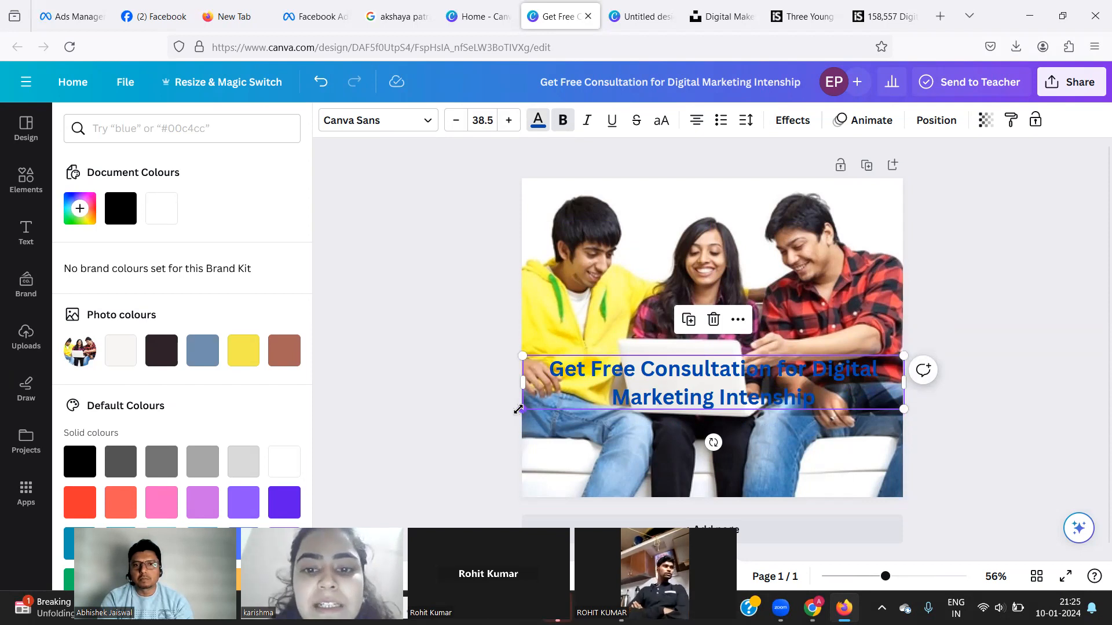
pyautogui.moveTo(656, 217); pyautogui.dragTo(645, 254)
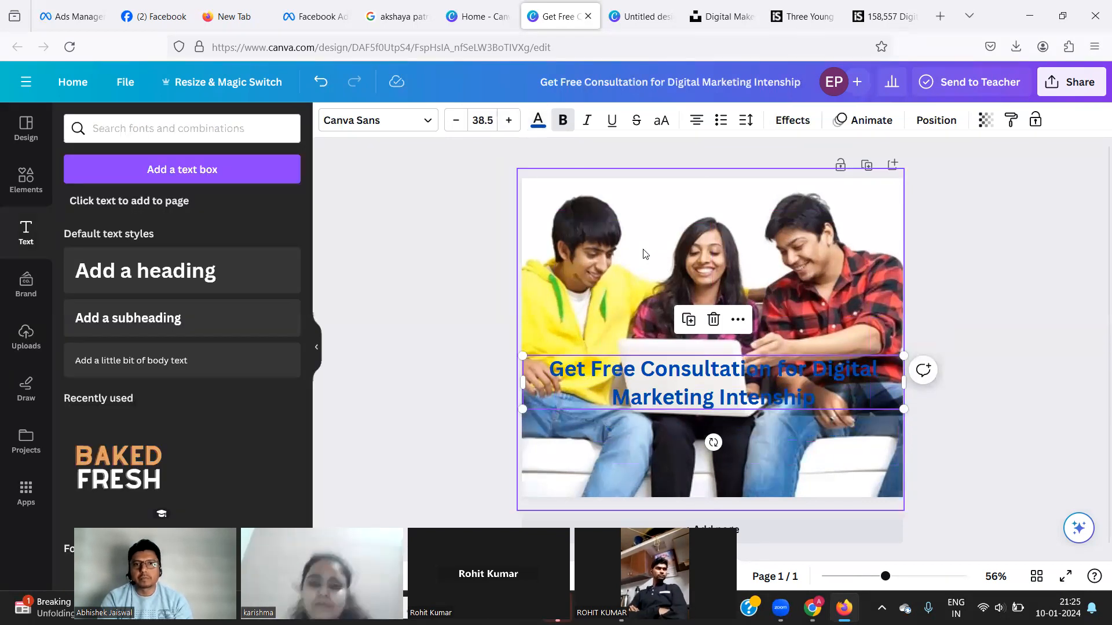
# Undo back to the black headline at the top of the photo.
pyautogui.click(645, 253)
pyautogui.click(497, 233)
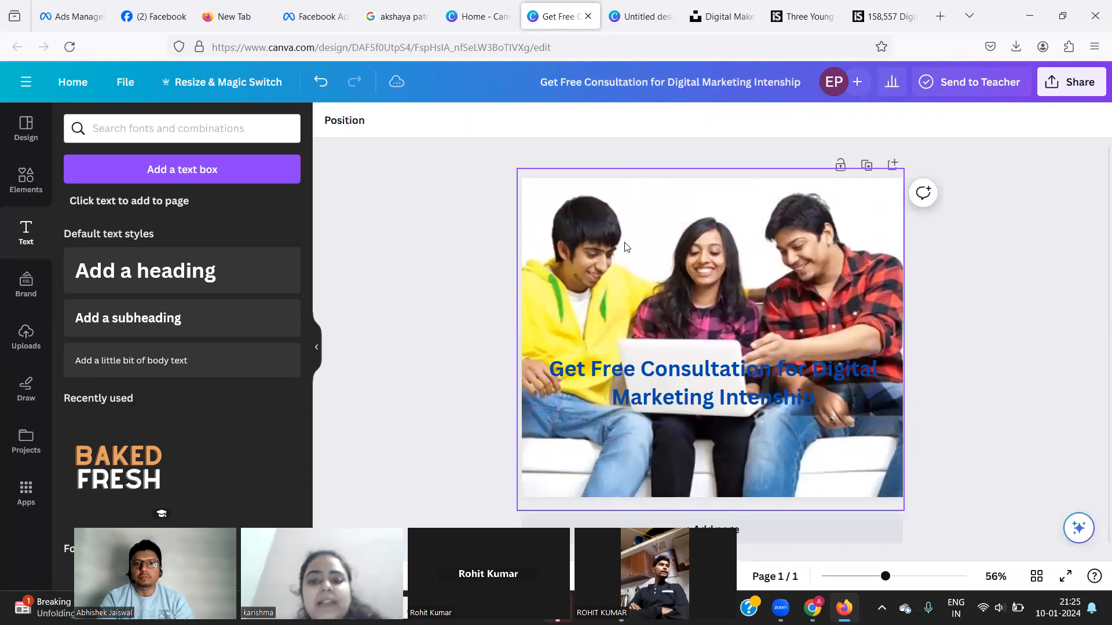
pyautogui.hotkey('ctrl', 'z')
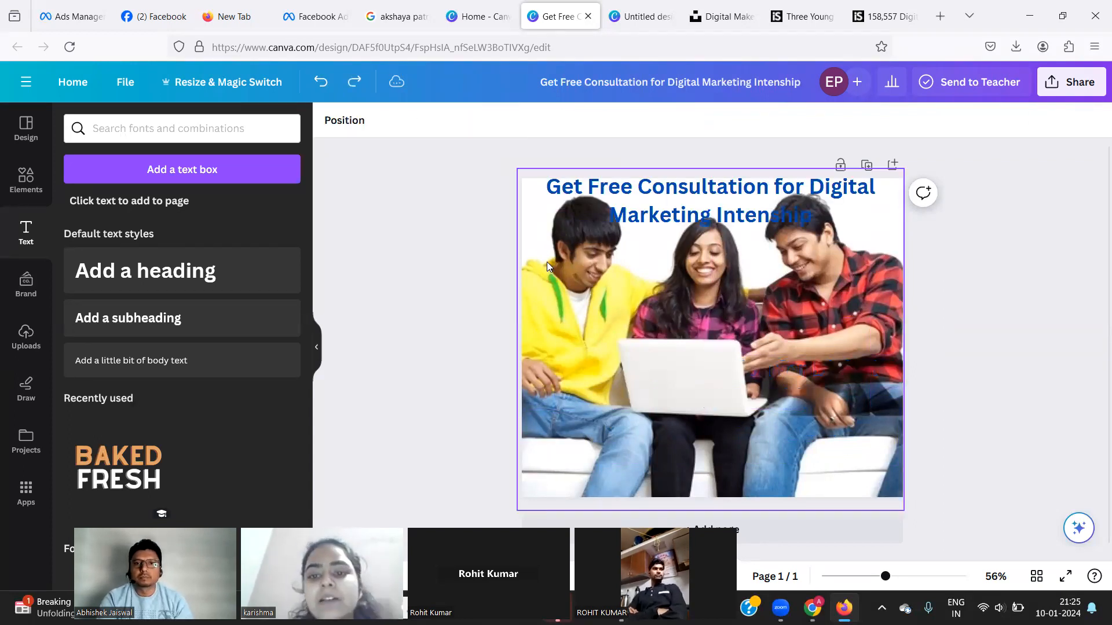
pyautogui.hotkey('ctrl', 'y')
pyautogui.hotkey('ctrl', 'z')
pyautogui.hotkey('ctrl', 'z')
pyautogui.hotkey('ctrl', 'z')
# Replace the heading text with 'Digital Marketing Intenship' and correct the spelling to Internship.
pyautogui.click(606, 209)
pyautogui.doubleClick(631, 208)
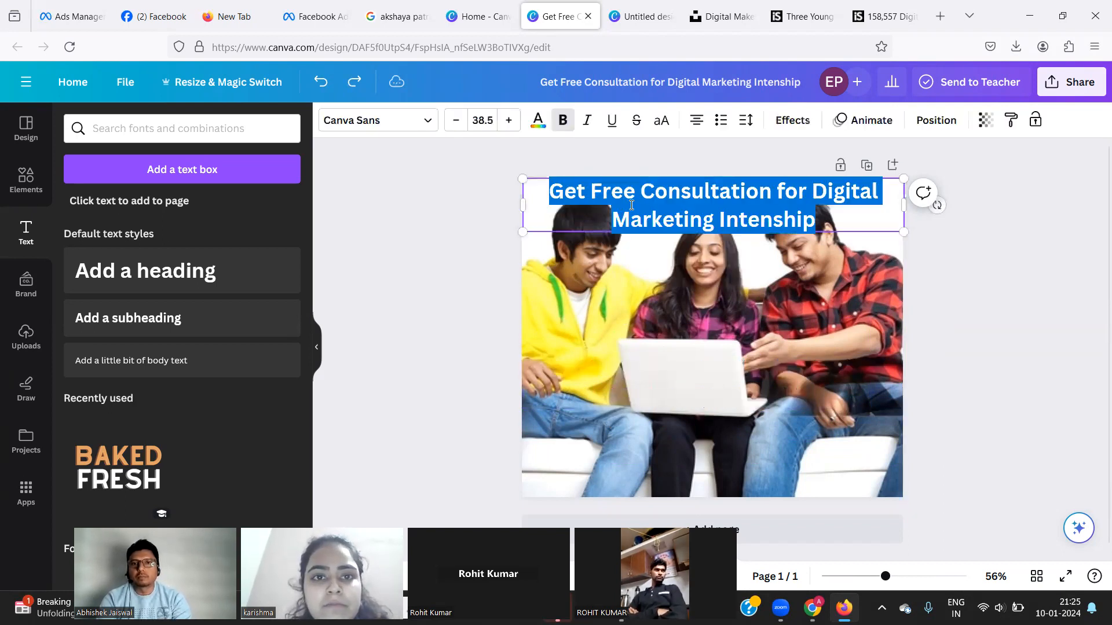
pyautogui.write('Digital Mark')
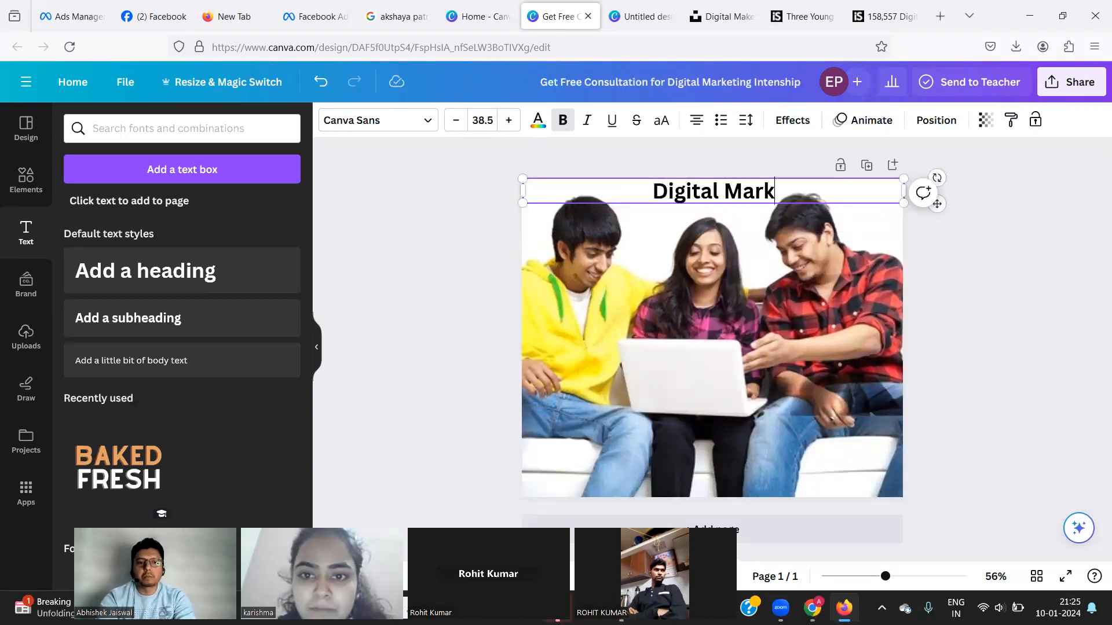
pyautogui.write('eting Intenship')
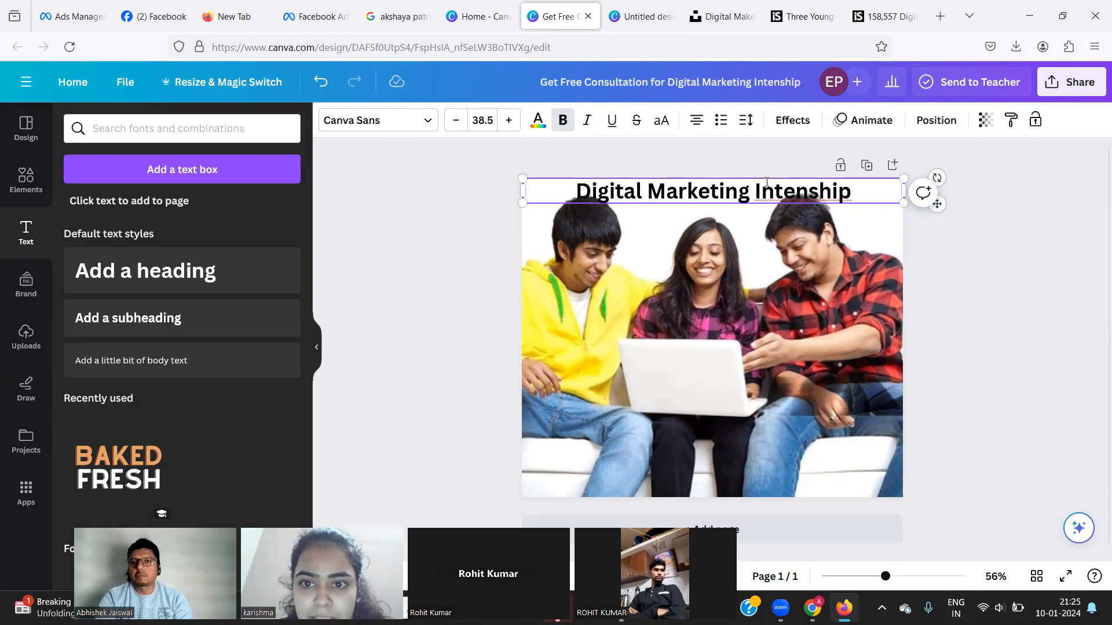
pyautogui.rightClick(777, 197)
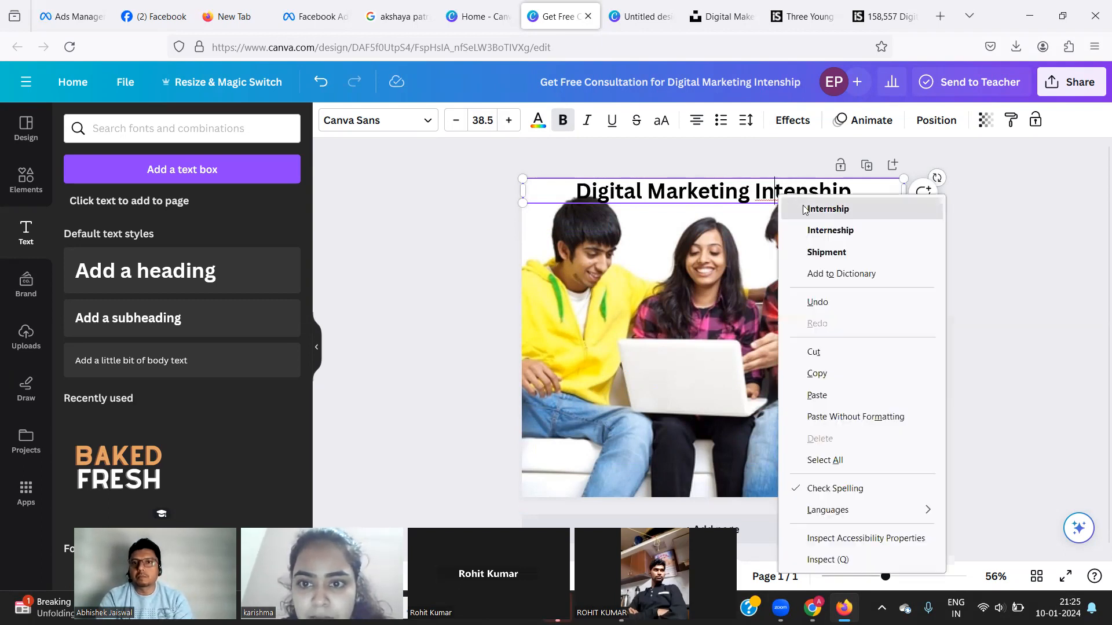
pyautogui.click(807, 210)
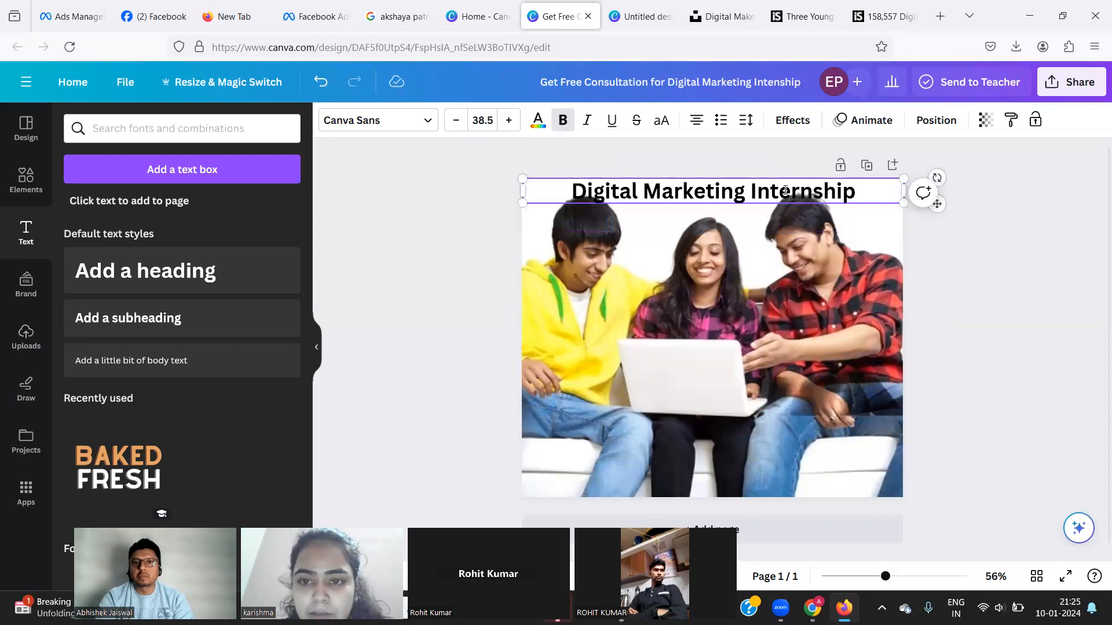
# Shrink the whole heading from 38.5 down to size 26.5.
pyautogui.tripleClick(785, 190)
pyautogui.click(461, 123)
pyautogui.click(461, 124)
pyautogui.click(462, 124)
pyautogui.click(462, 123)
pyautogui.click(461, 123)
pyautogui.click(461, 123)
pyautogui.click(462, 124)
pyautogui.click(461, 124)
pyautogui.click(462, 123)
pyautogui.click(462, 124)
pyautogui.click(461, 123)
pyautogui.click(462, 124)
pyautogui.click(429, 221)
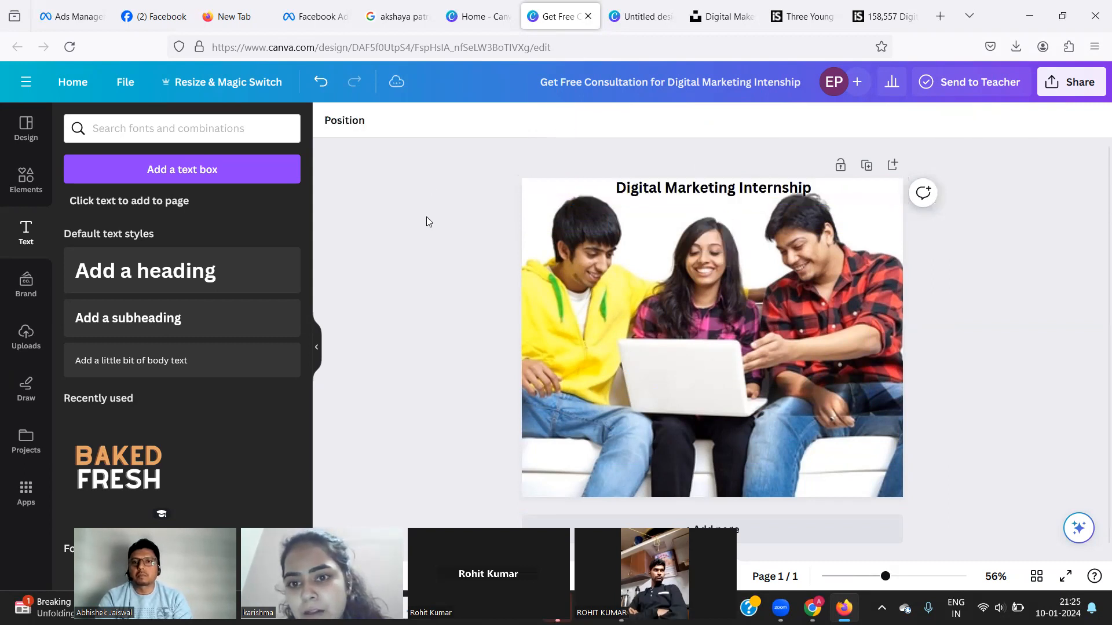
# Try a custom green hue for the heading's text colour, then close the picker.
pyautogui.click(681, 192)
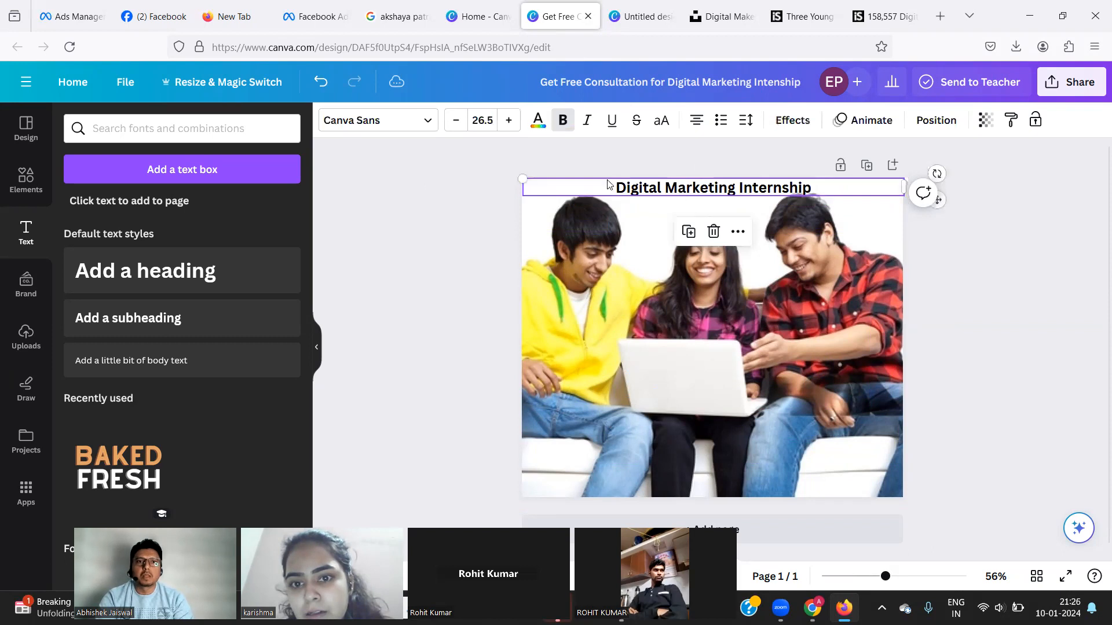
pyautogui.click(537, 122)
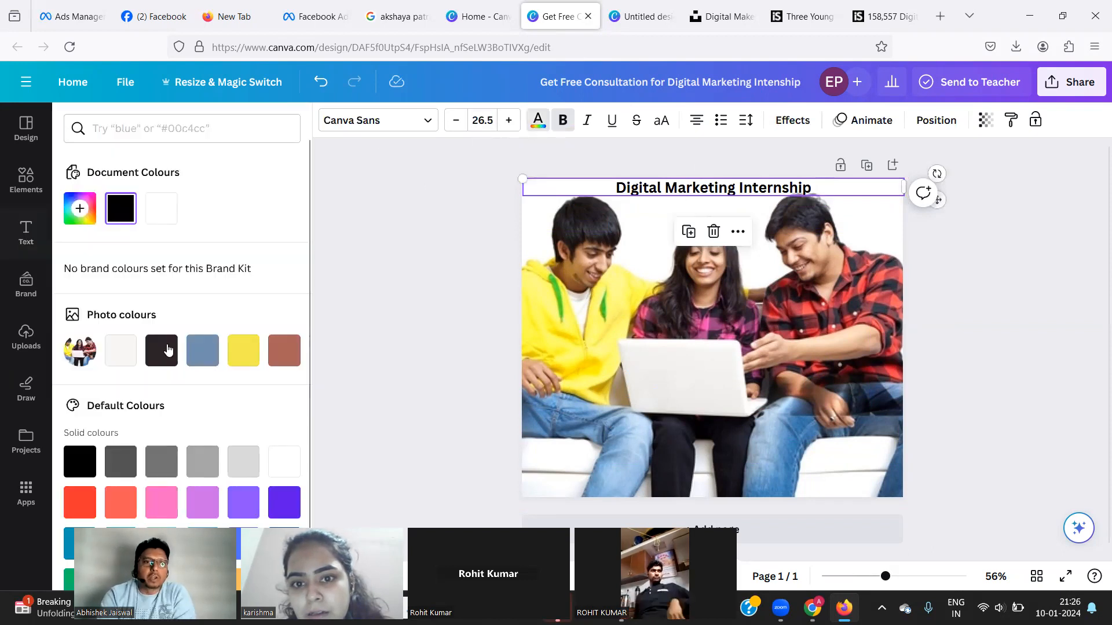
pyautogui.click(72, 207)
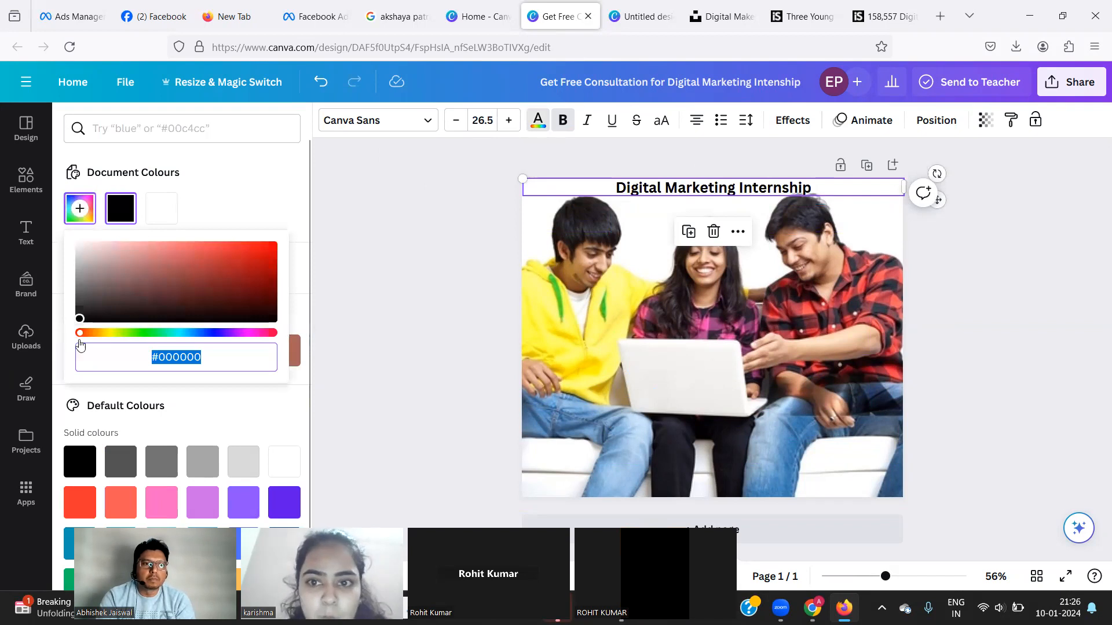
pyautogui.moveTo(79, 333); pyautogui.dragTo(145, 333)
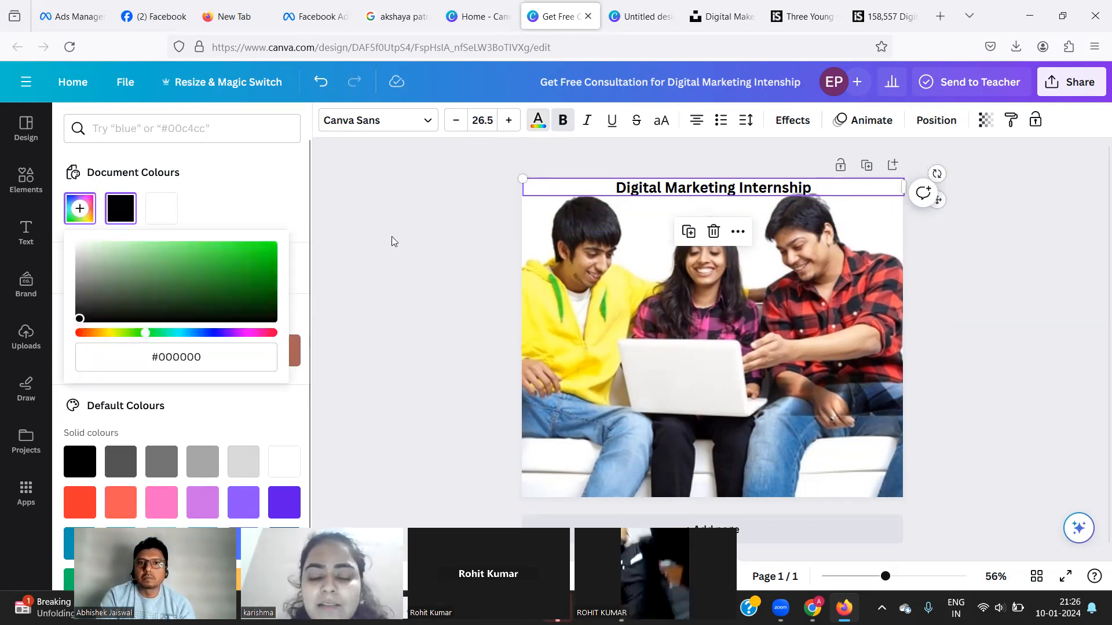
pyautogui.click(392, 237)
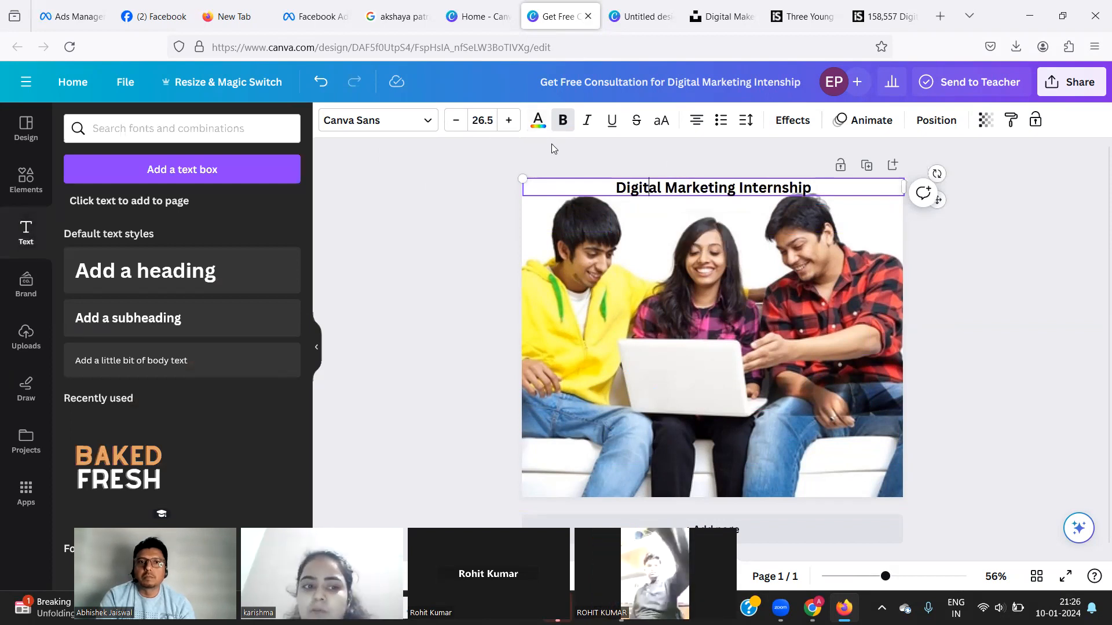
# After trying yellow and purple, make the whole heading the default red.
pyautogui.click(538, 120)
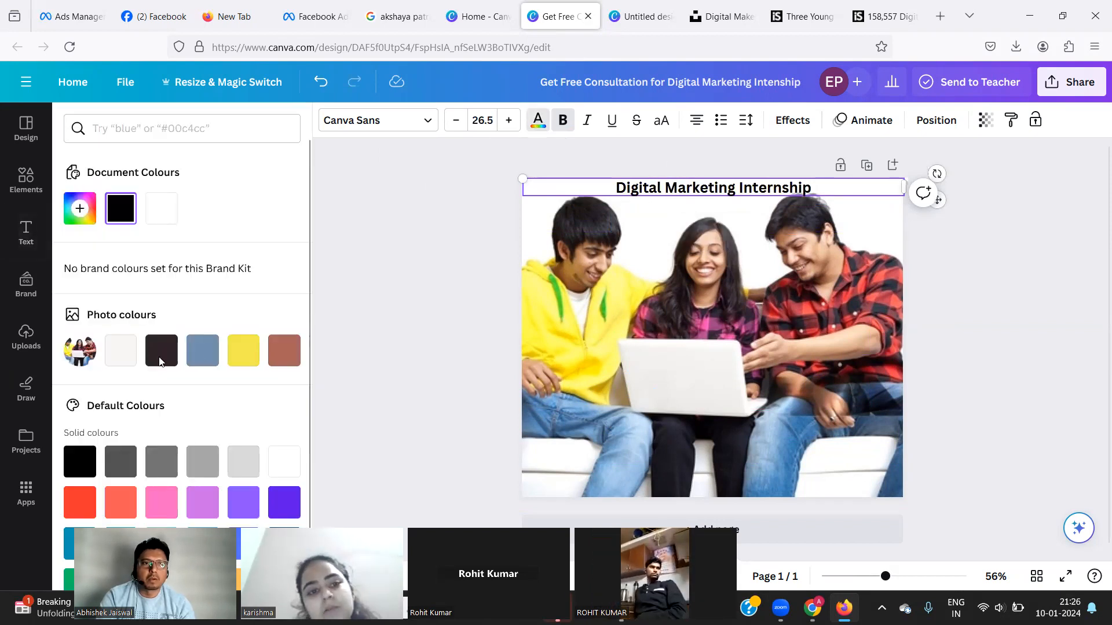
pyautogui.click(240, 352)
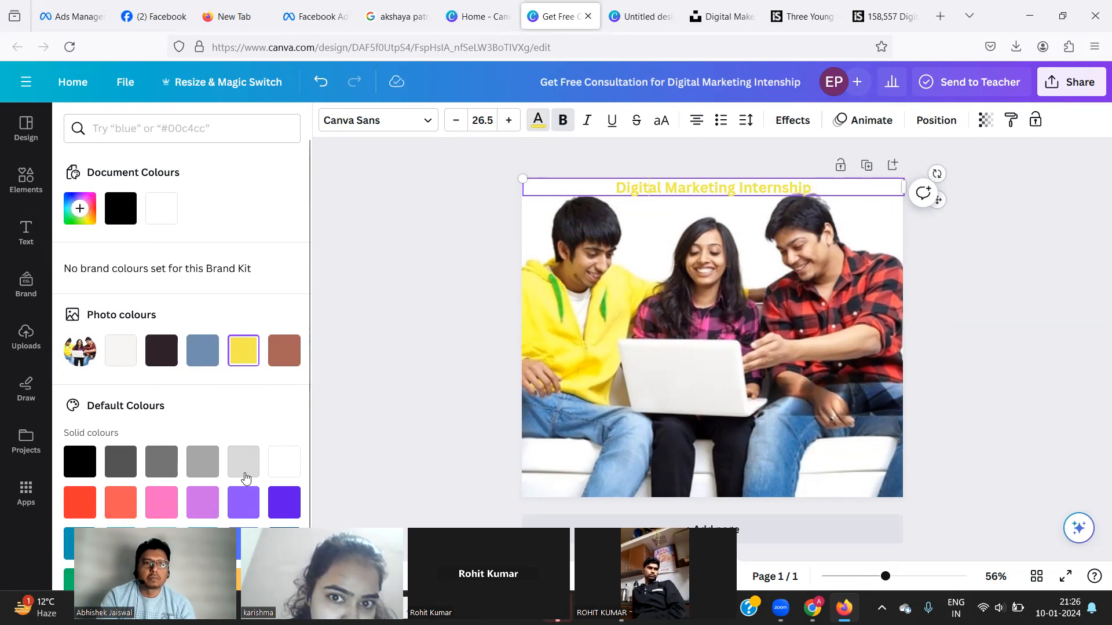
pyautogui.click(278, 500)
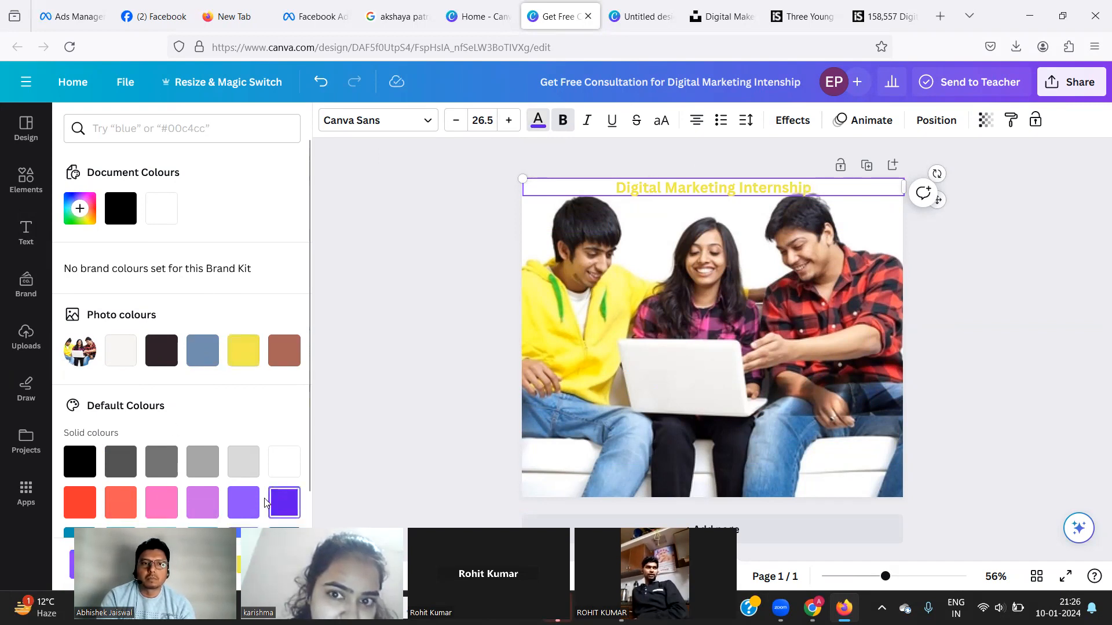
pyautogui.tripleClick(633, 191)
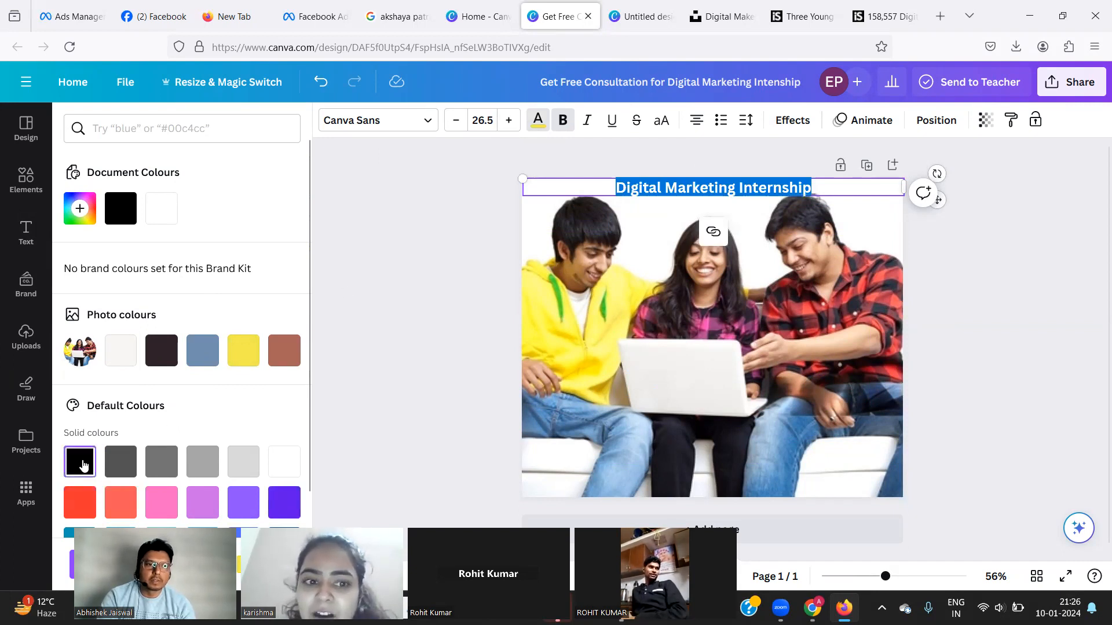
pyautogui.click(80, 502)
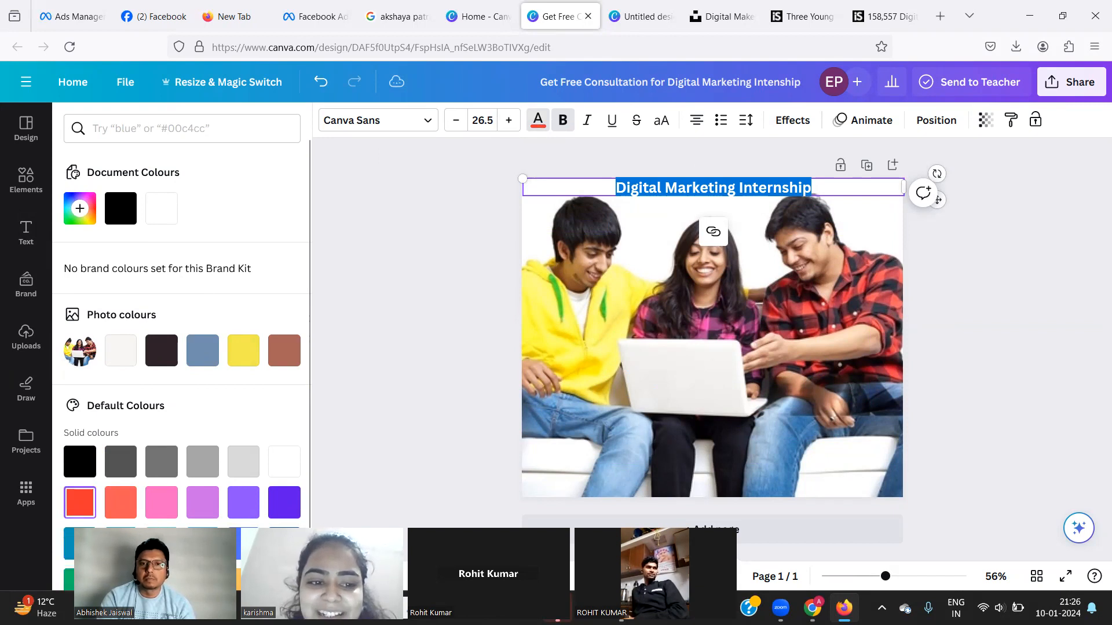
pyautogui.press('Escape')
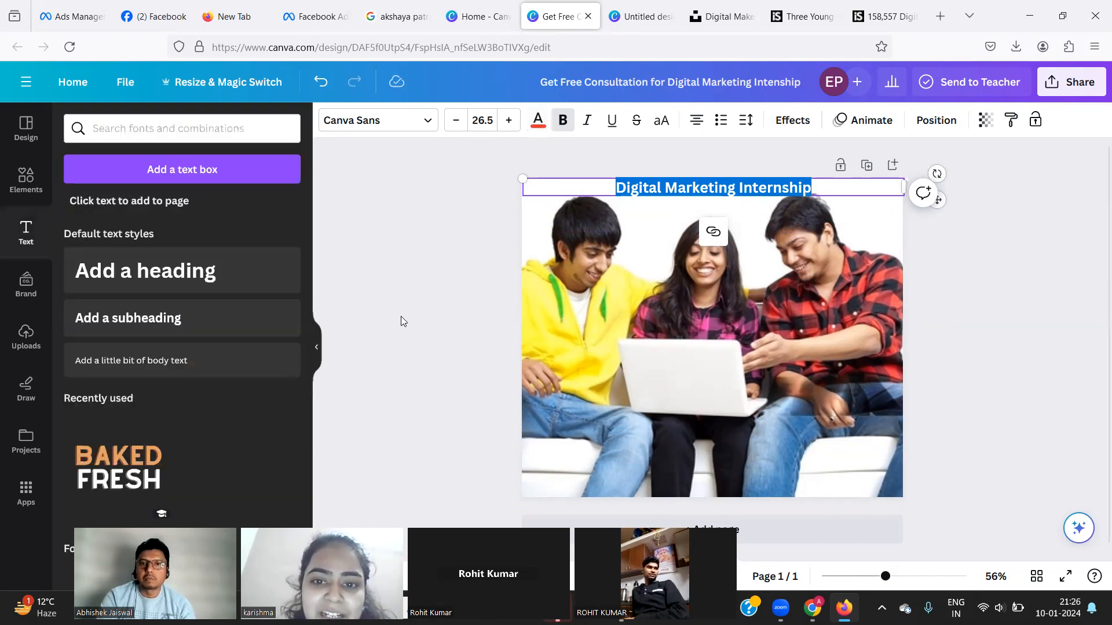
pyautogui.click(672, 224)
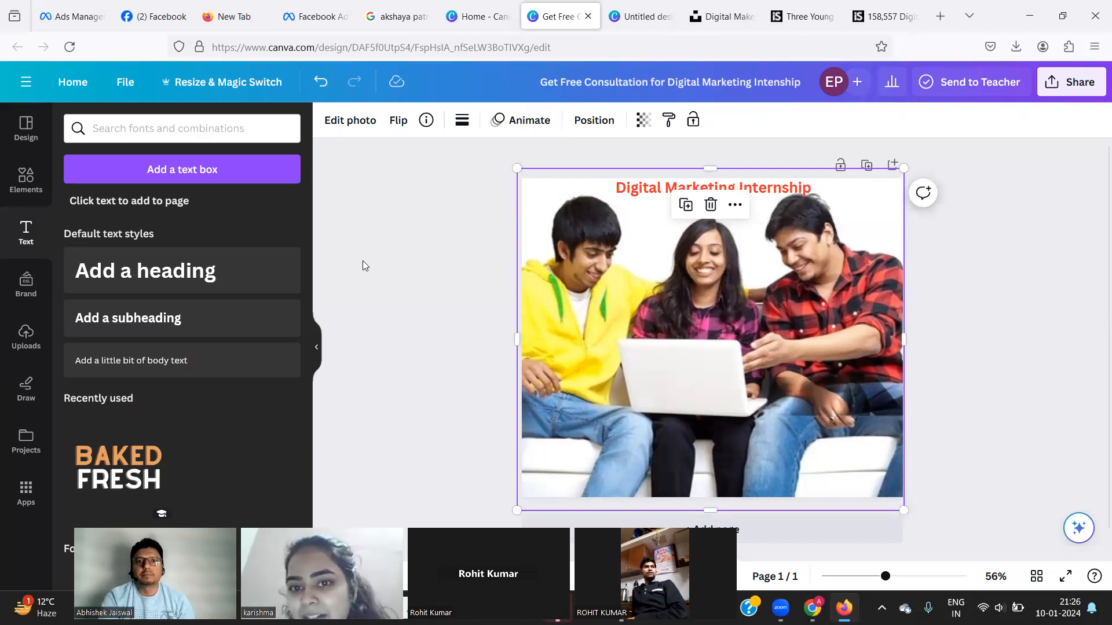
# Drag the three-friends photo lower to leave white space under the red heading, then nudge the heading down slightly.
pyautogui.click(405, 259)
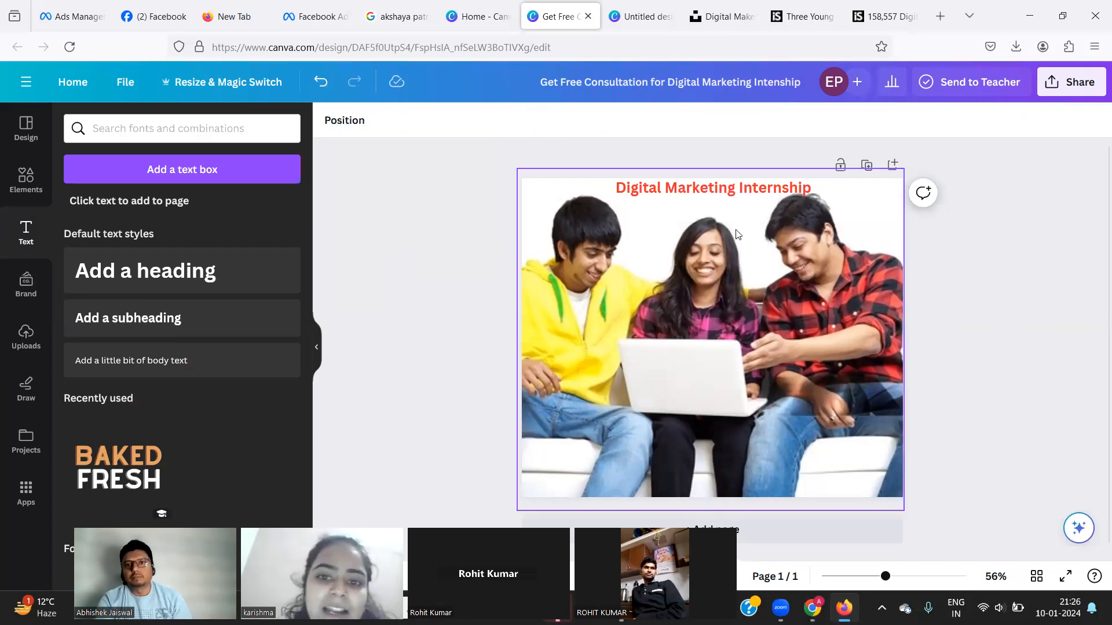
pyautogui.click(716, 197)
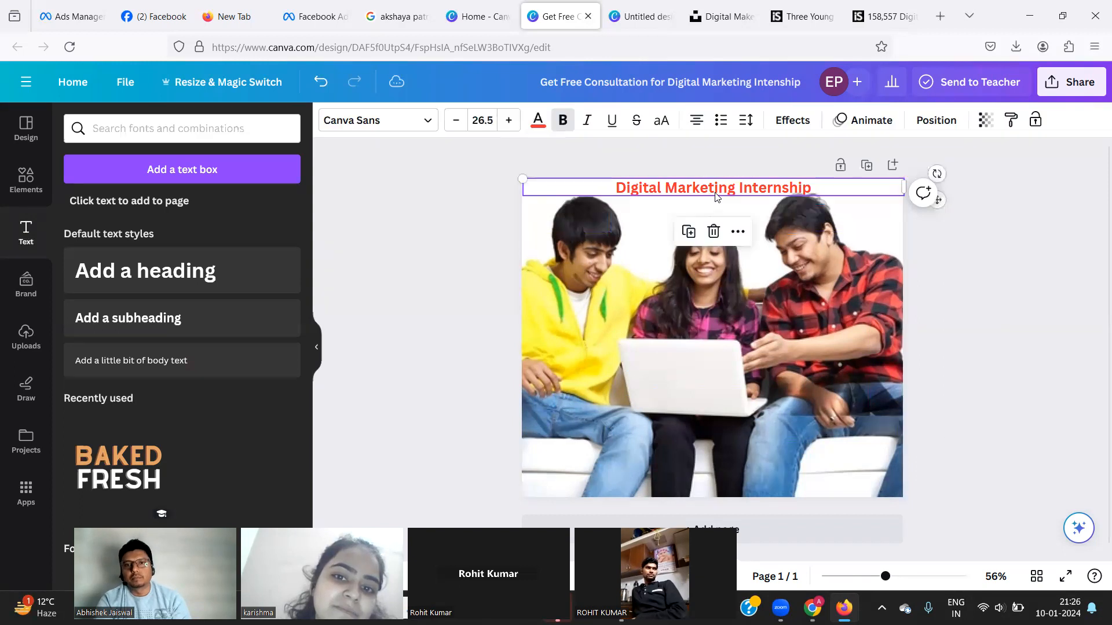
pyautogui.moveTo(715, 194); pyautogui.dragTo(617, 269)
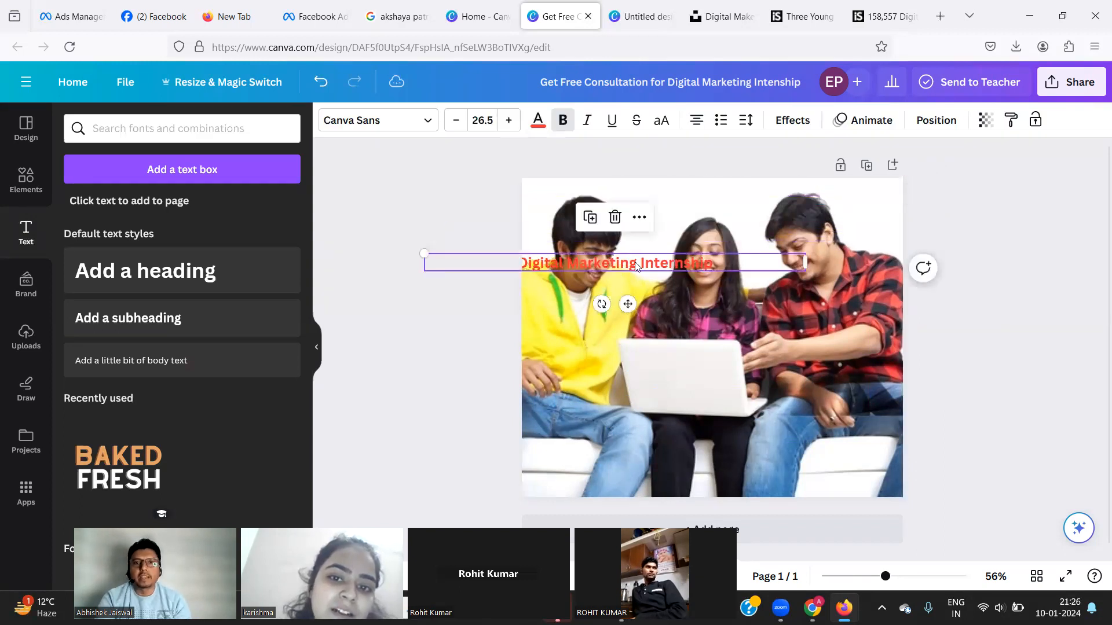
pyautogui.hotkey('ctrl', 'z')
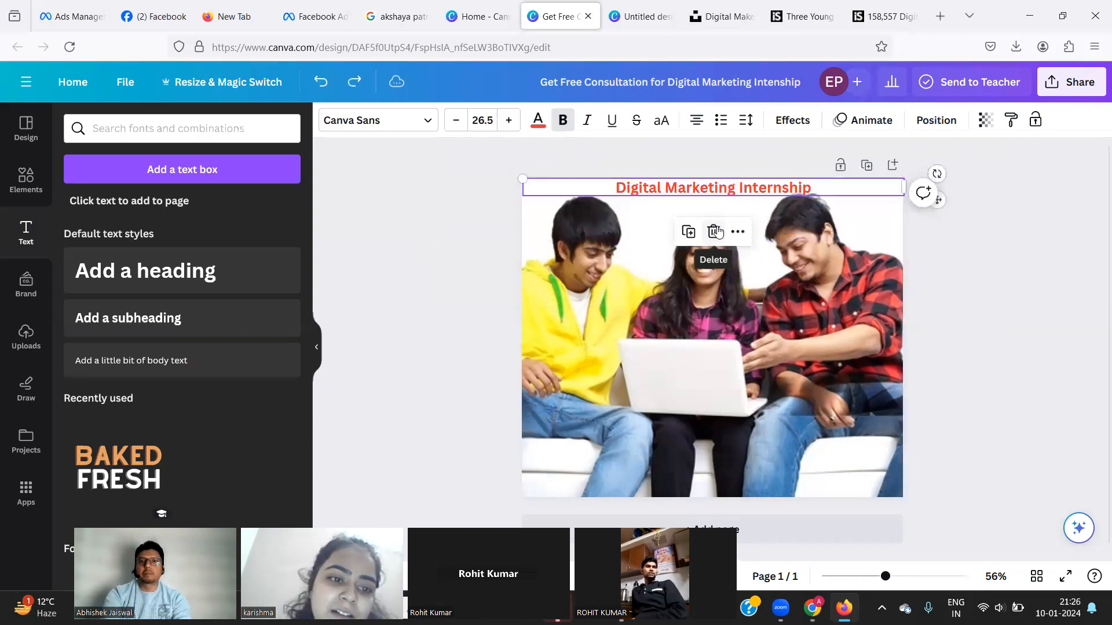
pyautogui.click(722, 336)
pyautogui.click(723, 336)
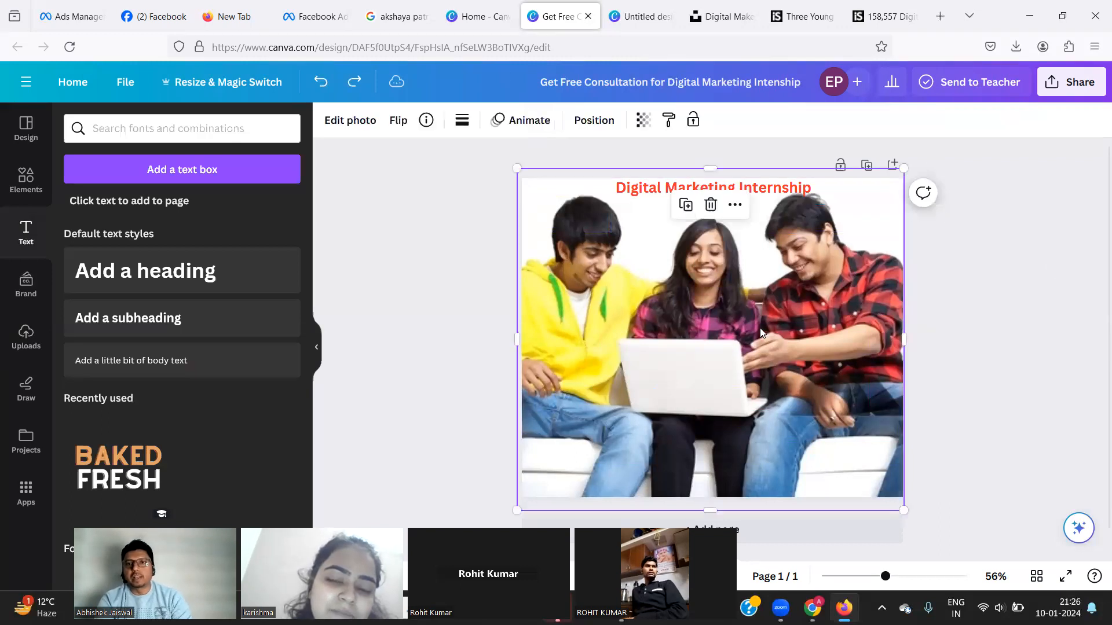
pyautogui.moveTo(747, 319); pyautogui.dragTo(750, 440)
pyautogui.moveTo(639, 189); pyautogui.dragTo(639, 204)
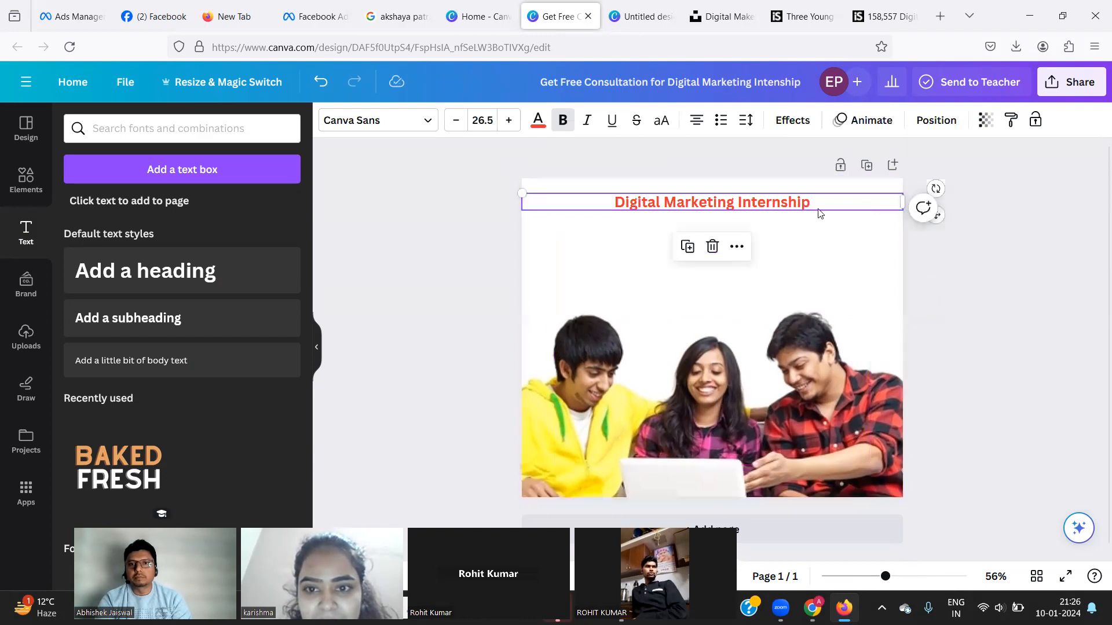
# Change the whole heading to IBM Plex Sans and enlarge it to size 52.5.
pyautogui.doubleClick(618, 206)
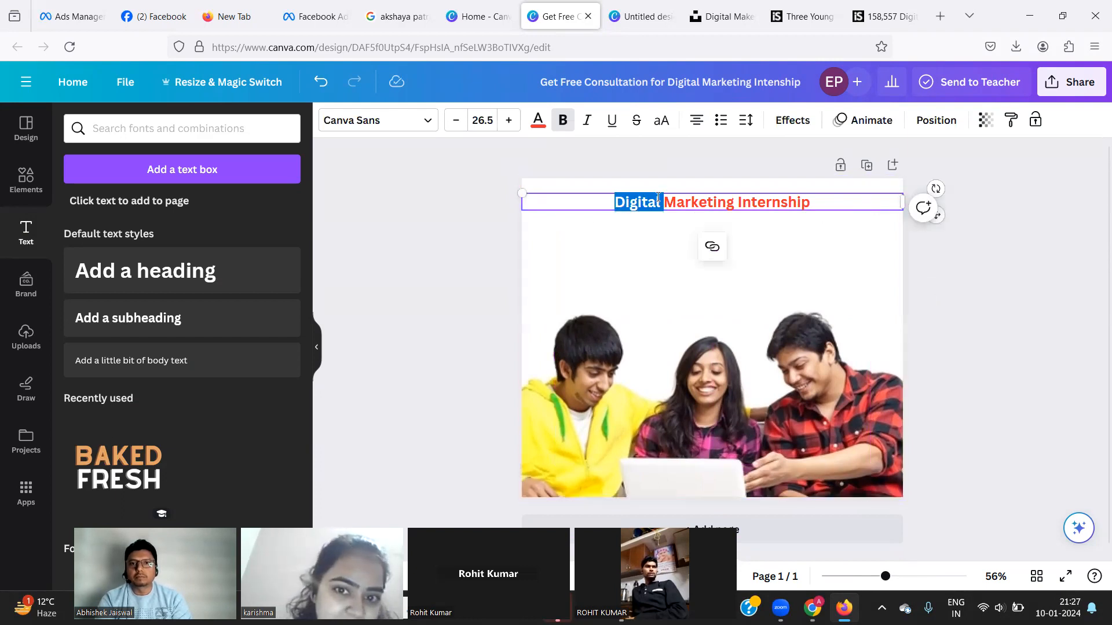
pyautogui.click(811, 198)
pyautogui.tripleClick(811, 198)
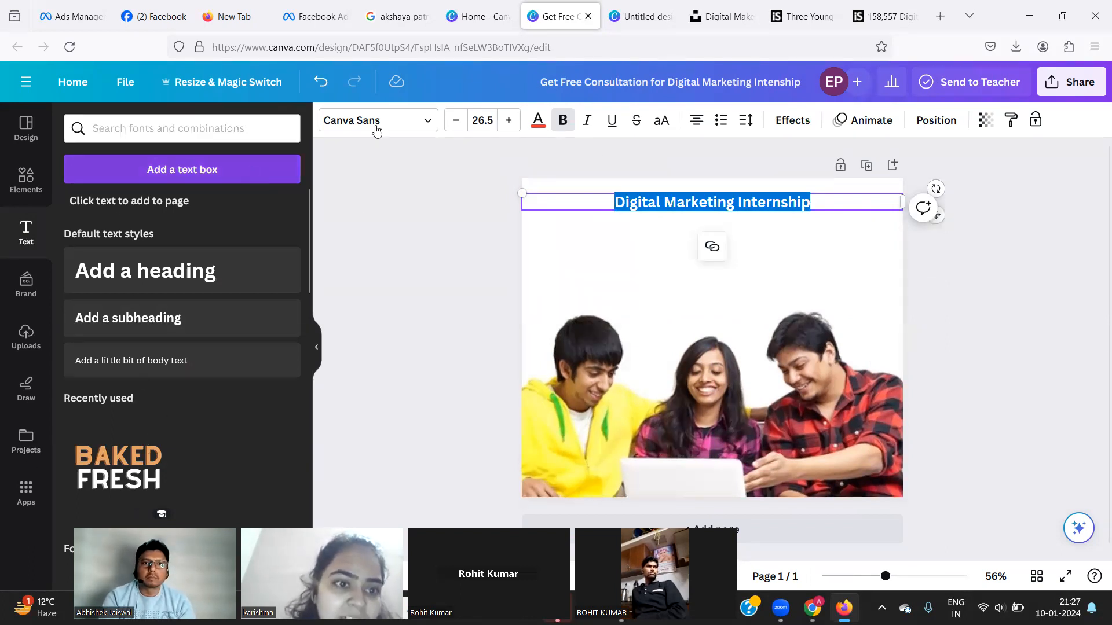
pyautogui.click(421, 133)
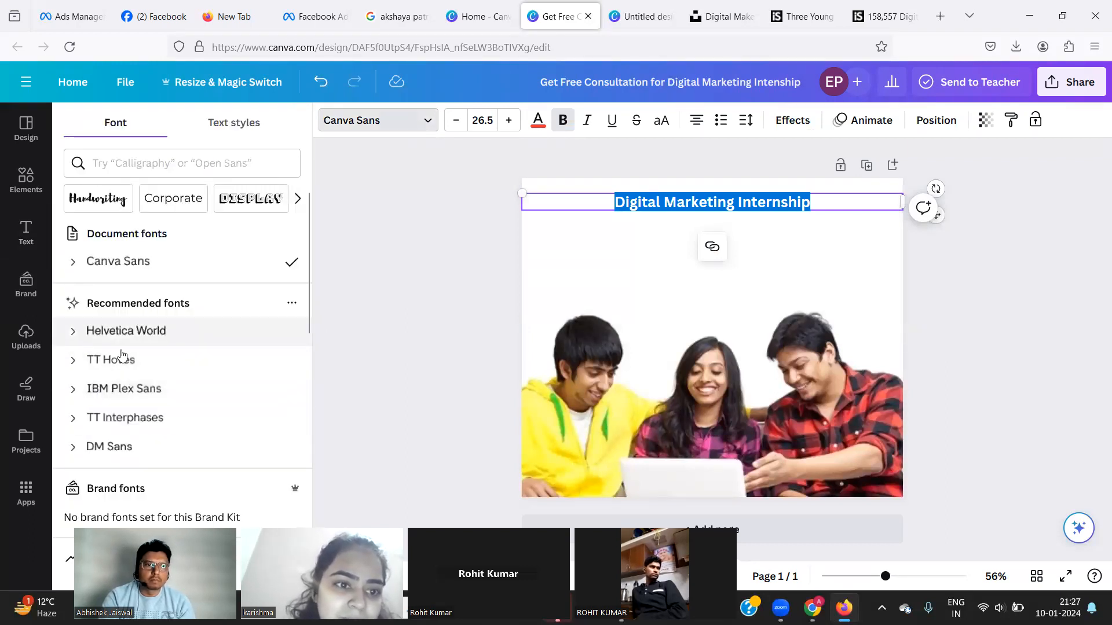
pyautogui.click(114, 388)
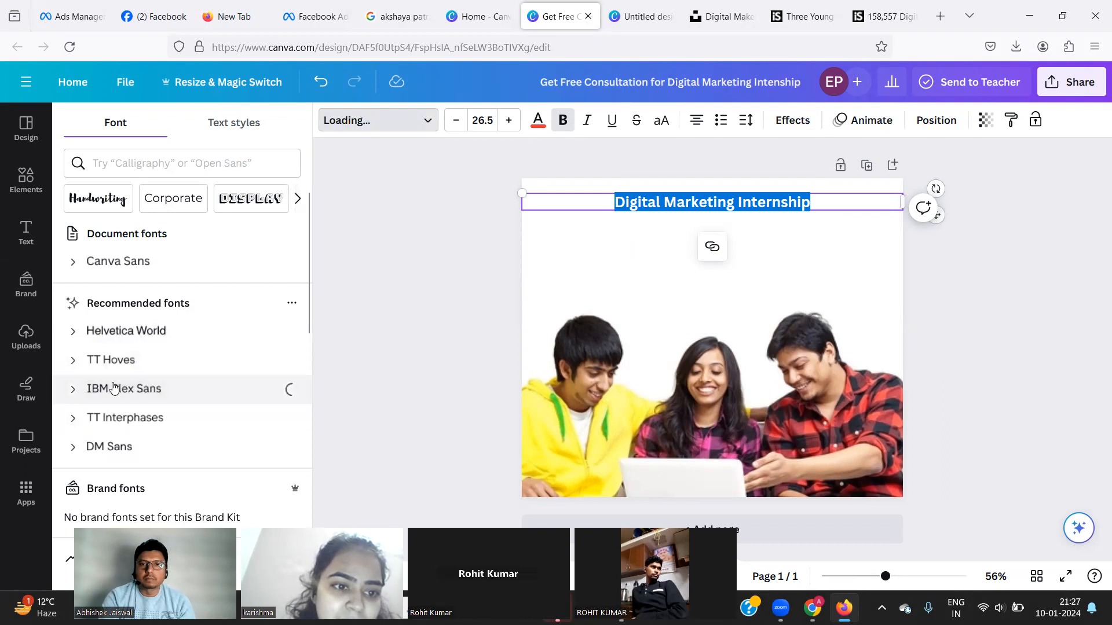
pyautogui.doubleClick(510, 121)
pyautogui.doubleClick(510, 120)
pyautogui.tripleClick(510, 120)
pyautogui.doubleClick(509, 120)
pyautogui.tripleClick(510, 121)
pyautogui.tripleClick(510, 120)
pyautogui.doubleClick(510, 120)
pyautogui.doubleClick(510, 121)
pyautogui.tripleClick(510, 121)
pyautogui.doubleClick(510, 120)
pyautogui.click(509, 121)
pyautogui.click(509, 121)
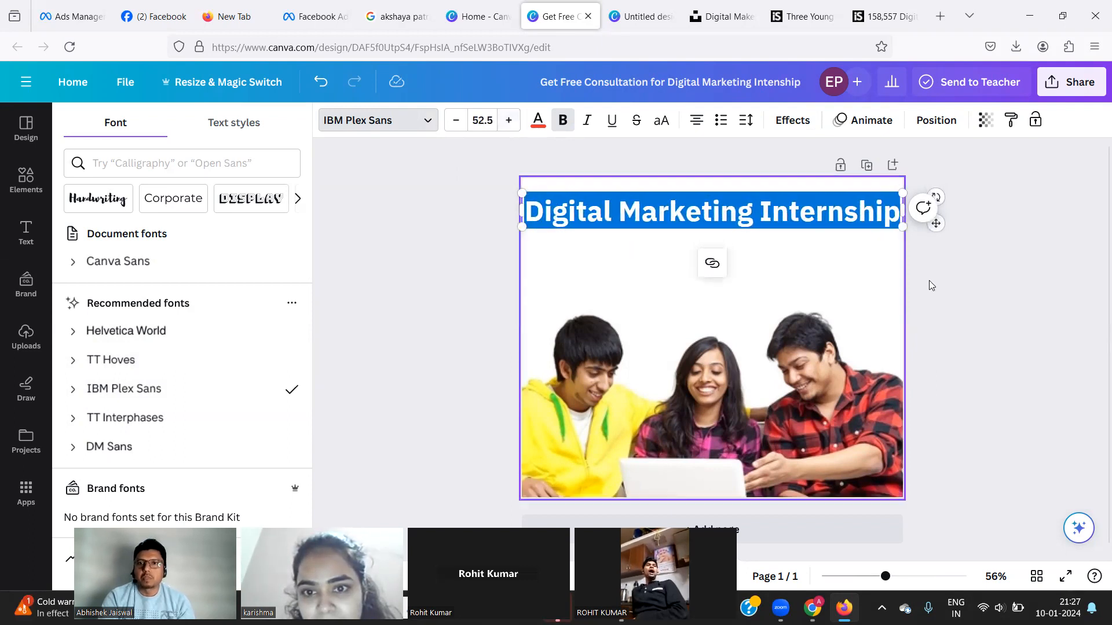
pyautogui.click(959, 269)
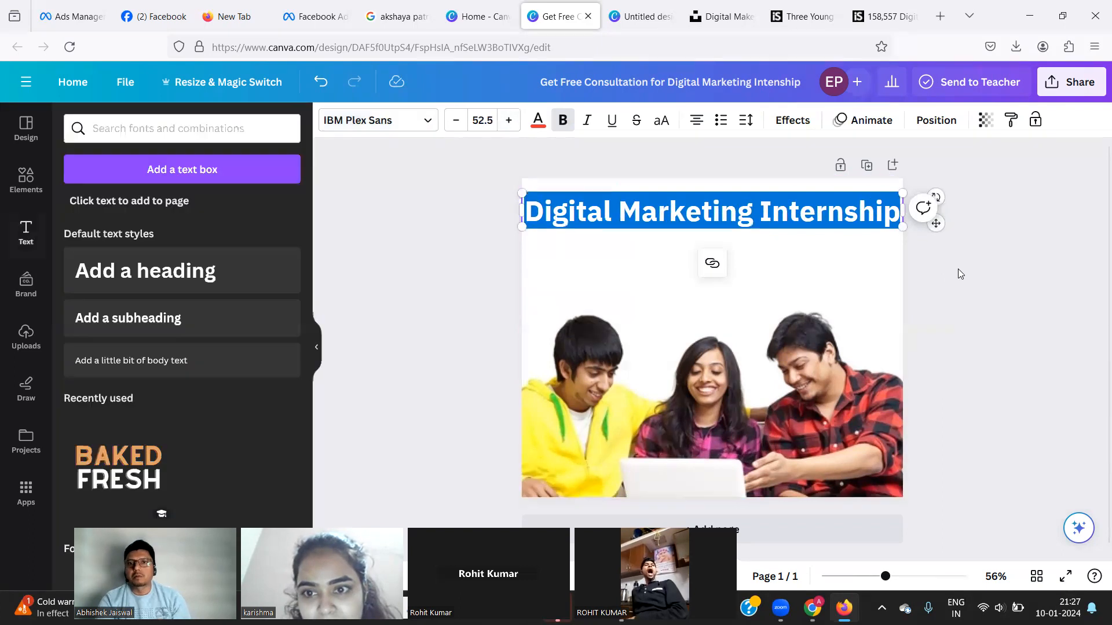
pyautogui.click(959, 235)
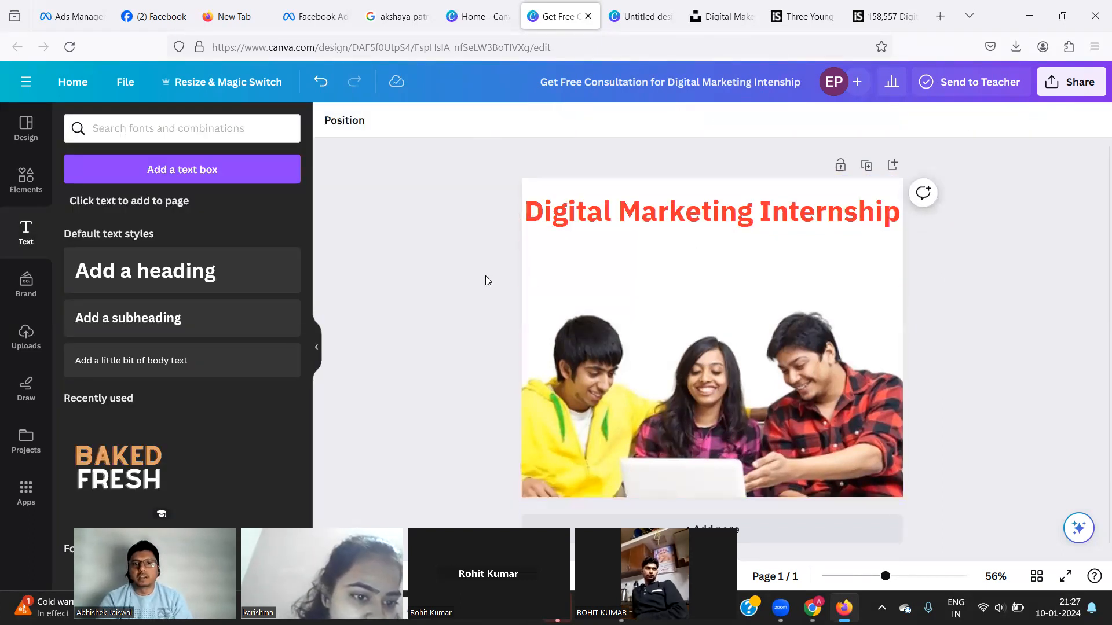
# Switch the heading font to IBM Plex Serif.
pyautogui.click(584, 215)
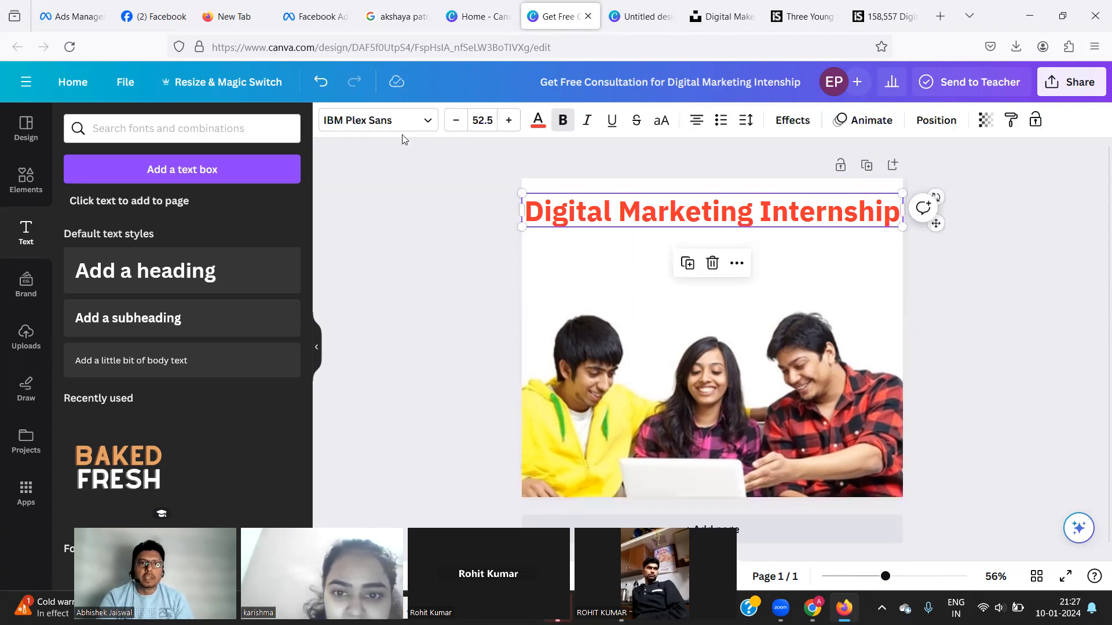
pyautogui.click(405, 120)
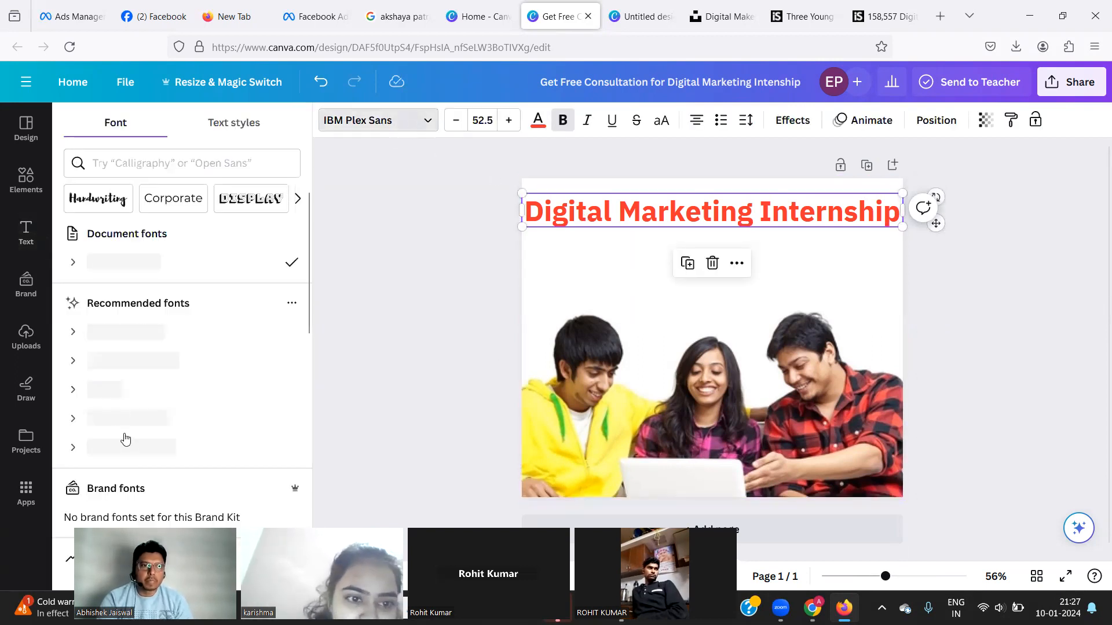
pyautogui.click(128, 335)
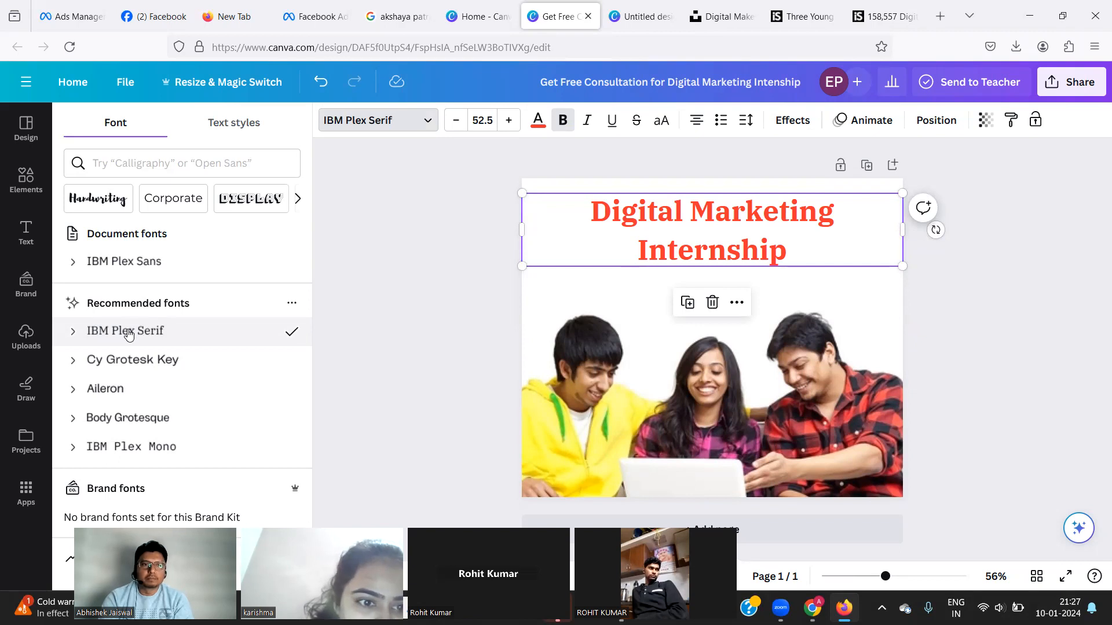
pyautogui.click(112, 426)
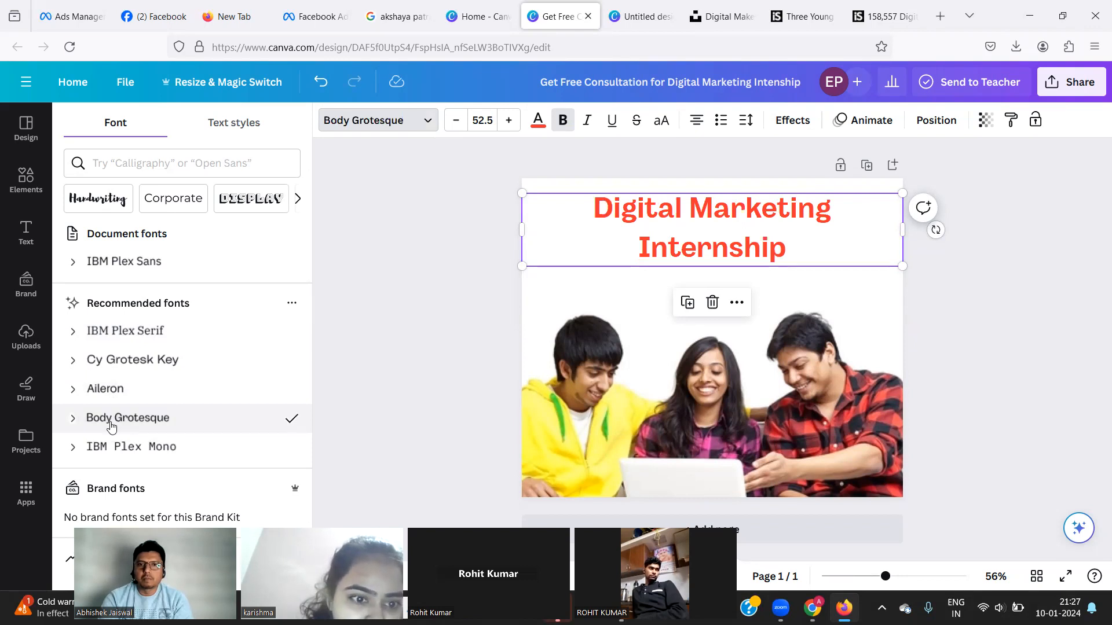
pyautogui.click(123, 335)
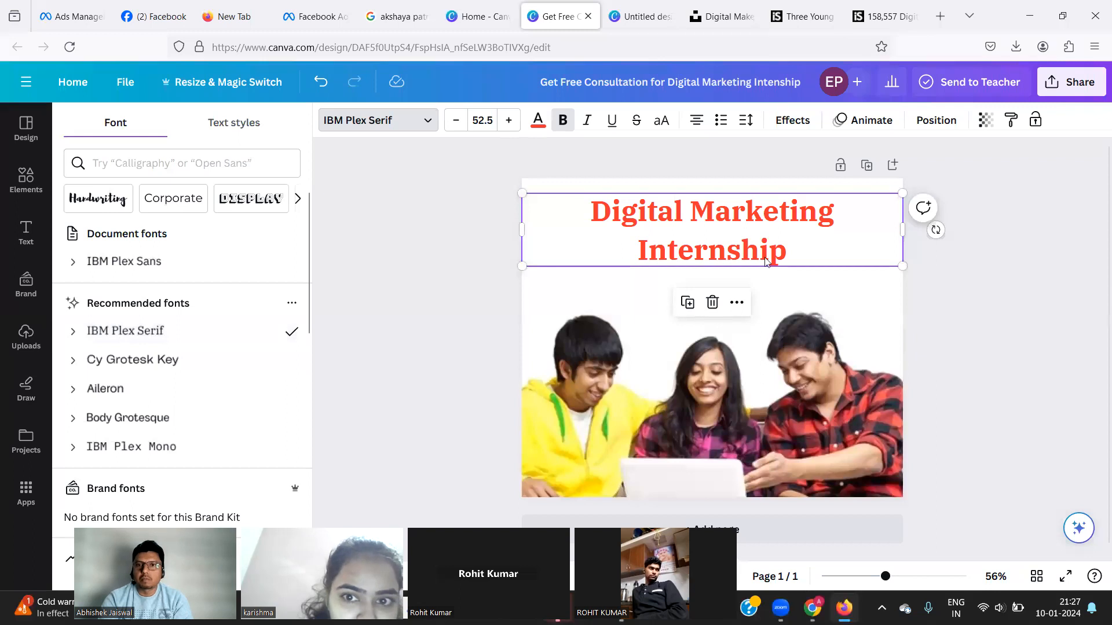
# Add ' by BrandCliks' after Internship so the heading reads 'Digital Marketing Internship by BrandCliks'.
pyautogui.click(782, 252)
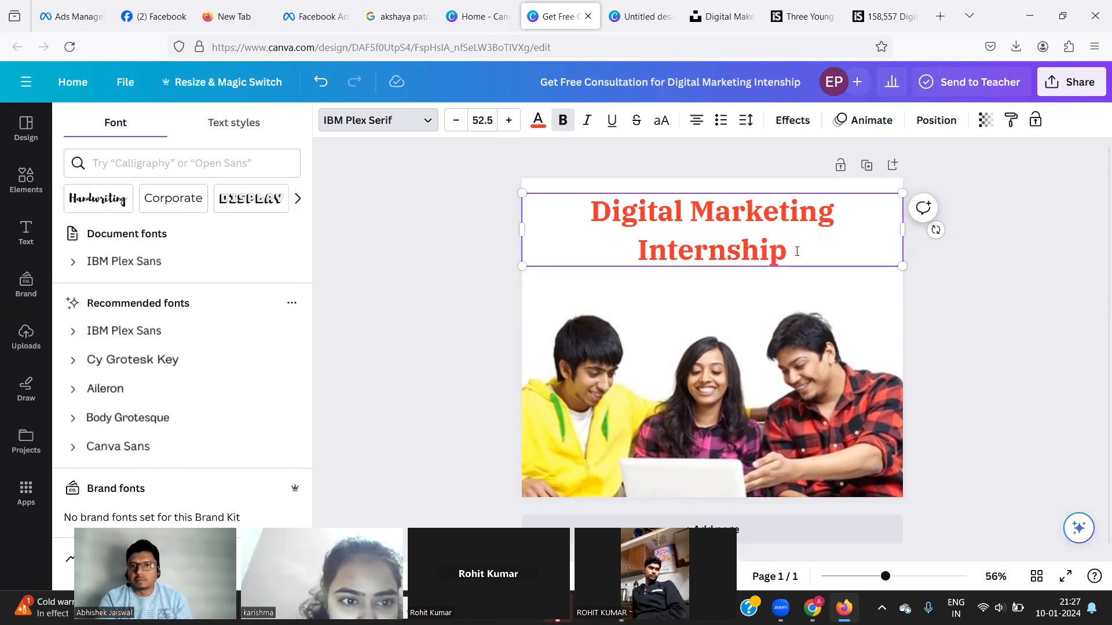
pyautogui.write('b')
pyautogui.press('BackSpace')
pyautogui.write('by S')
pyautogui.press('BackSpace')
pyautogui.write('Digital')
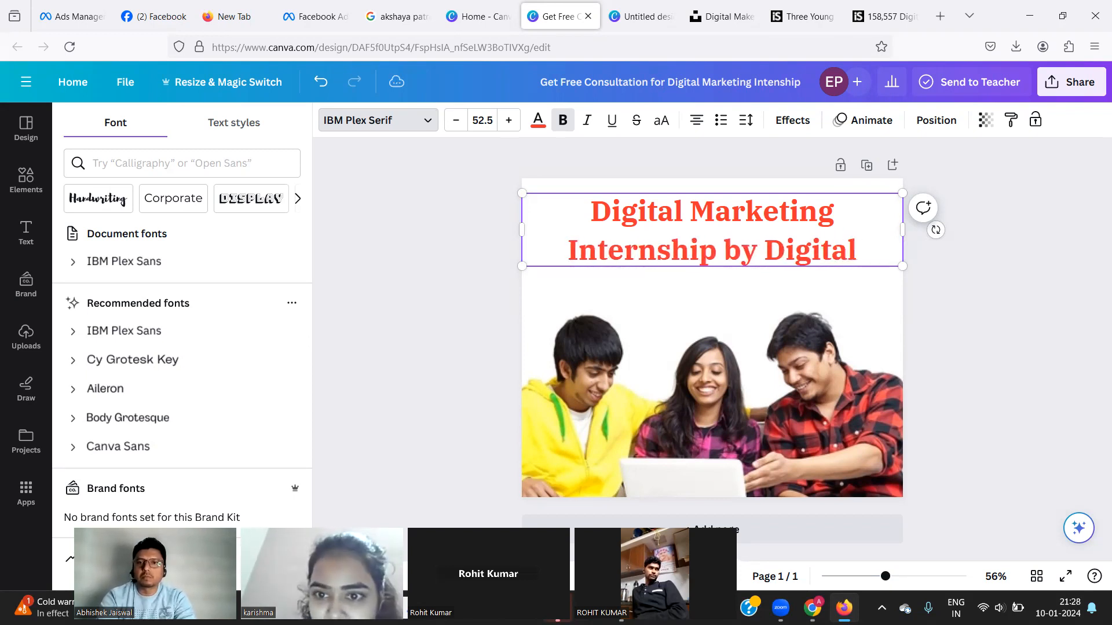
pyautogui.press('BackSpace')
pyautogui.press('BackSpace')
pyautogui.press('BackSpace')
pyautogui.press('BackSpace')
pyautogui.press('BackSpace')
pyautogui.press('BackSpace')
pyautogui.press('BackSpace')
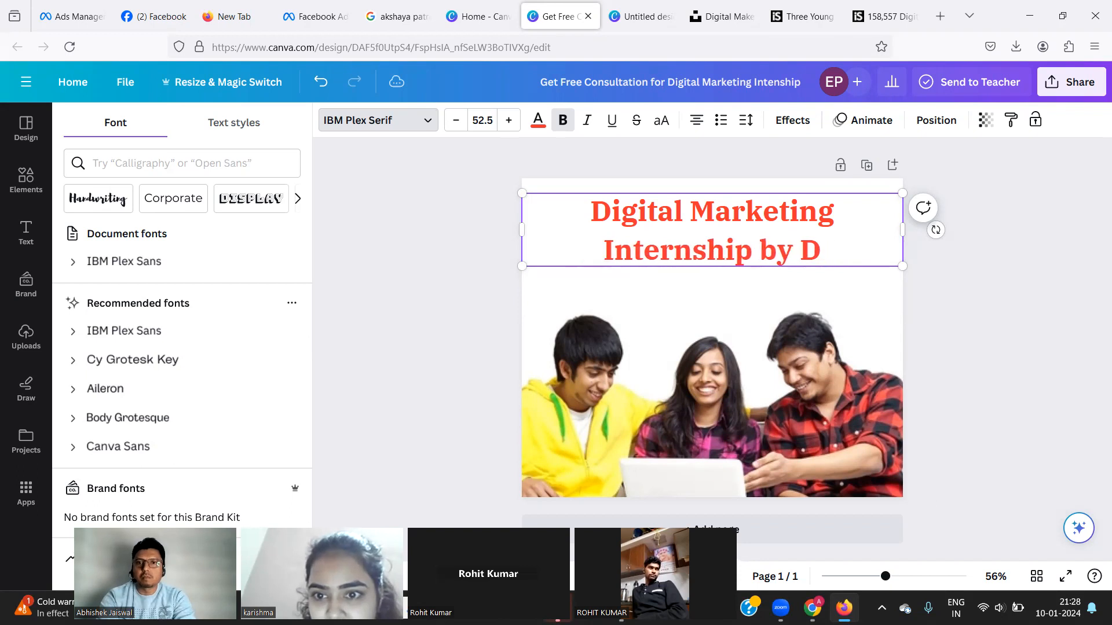
pyautogui.write('Brand')
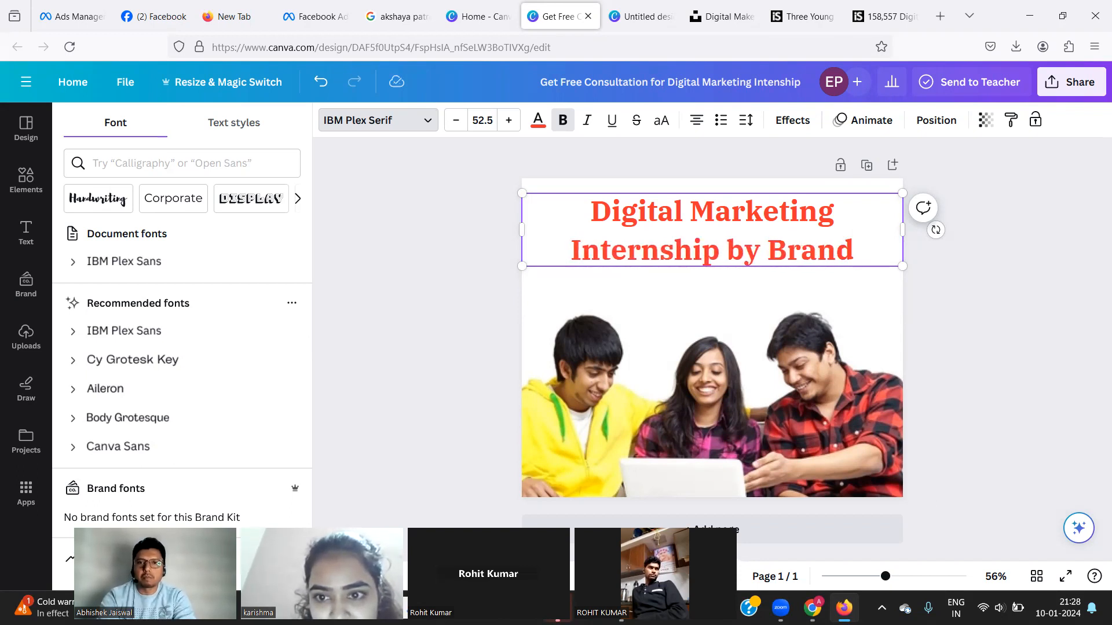
pyautogui.write('Cki')
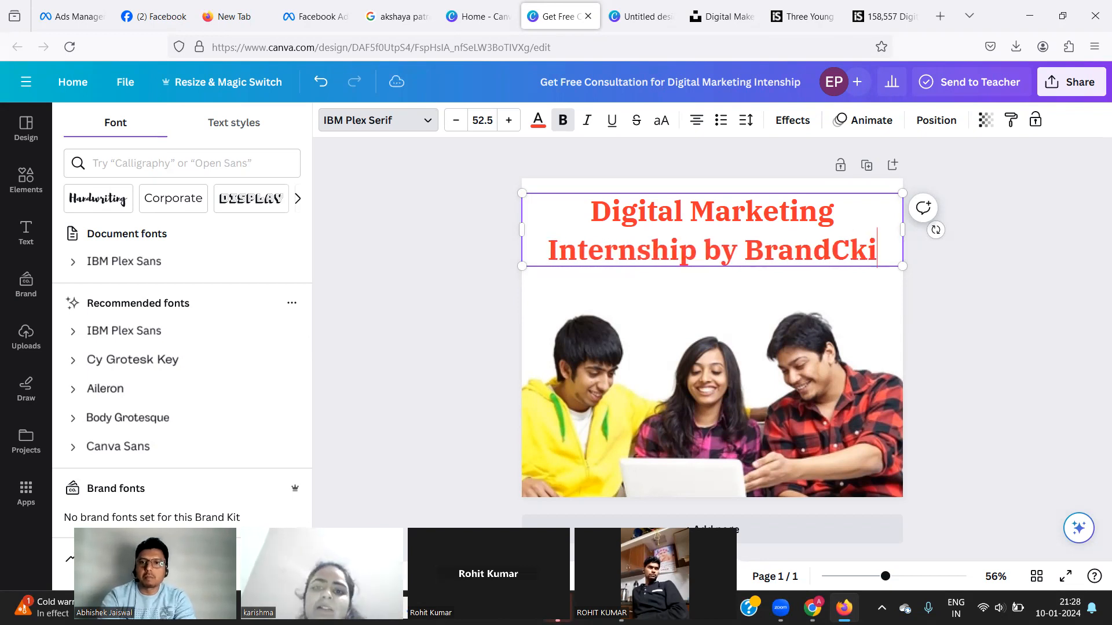
pyautogui.press('BackSpace')
pyautogui.press('BackSpace')
pyautogui.write('l')
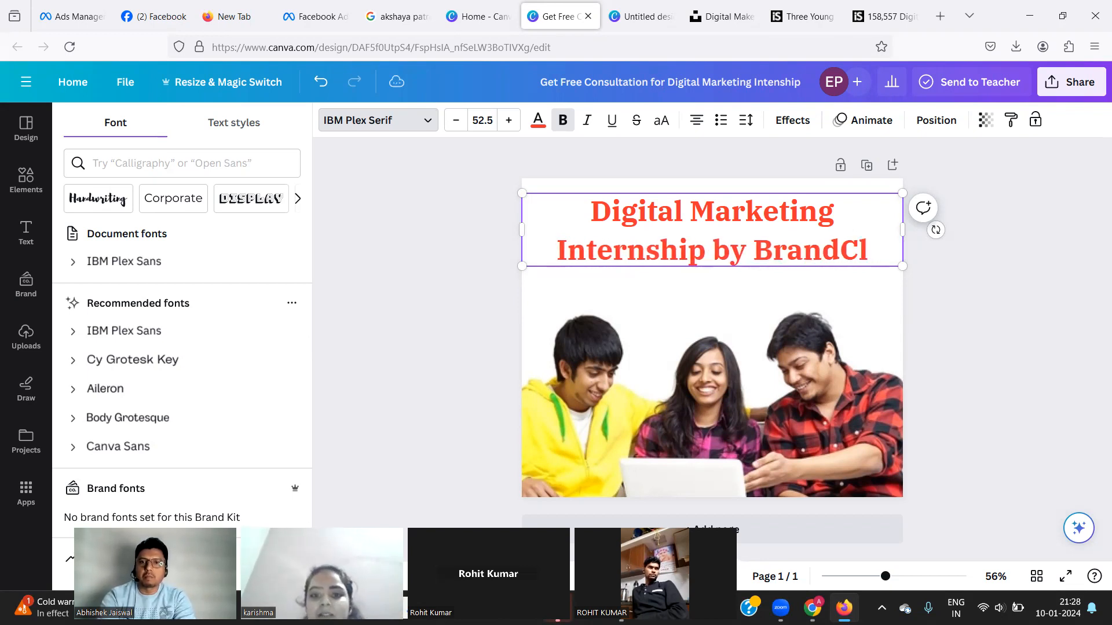
pyautogui.write('ik')
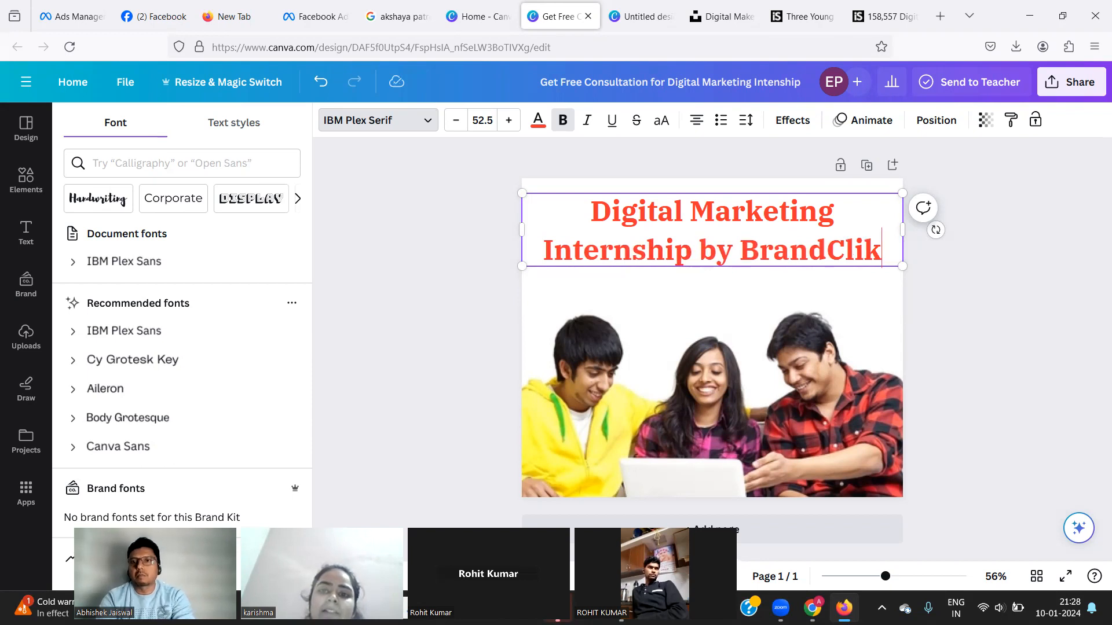
pyautogui.write('s')
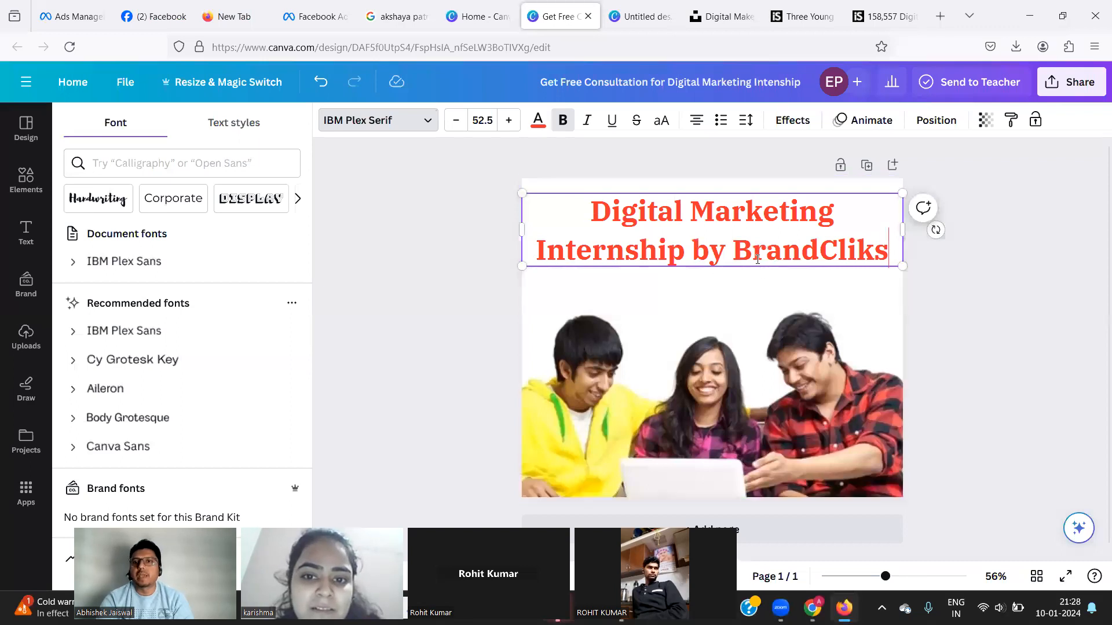
# Select the word BrandCliks, restore its bold, and give it the black text colour.
pyautogui.doubleClick(784, 258)
pyautogui.click(784, 258)
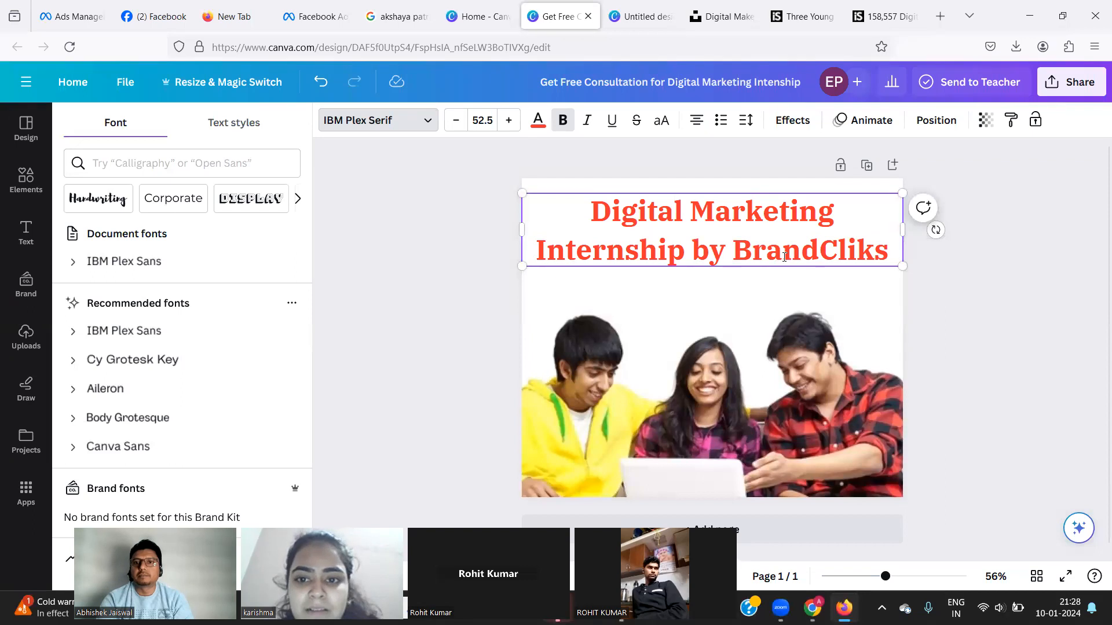
pyautogui.doubleClick(784, 257)
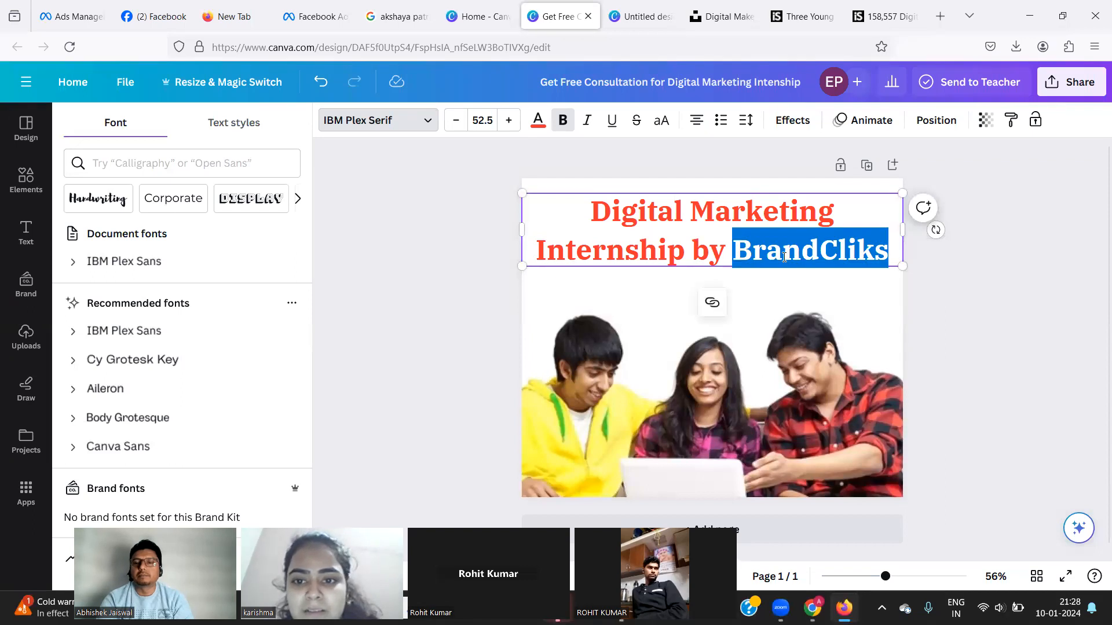
pyautogui.click(562, 120)
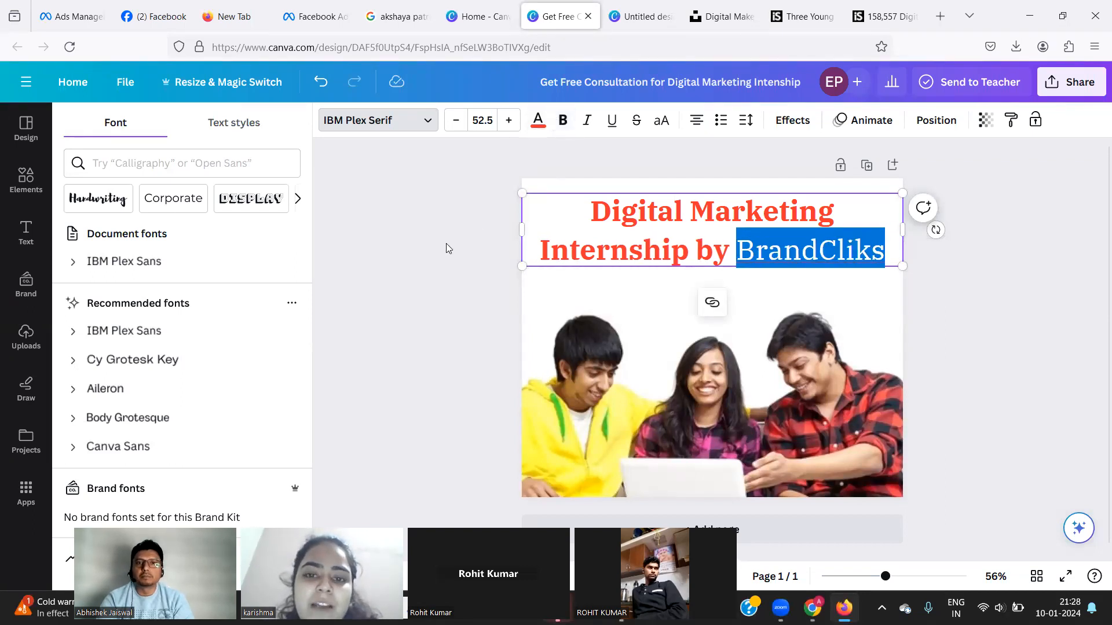
pyautogui.click(446, 243)
pyautogui.click(606, 234)
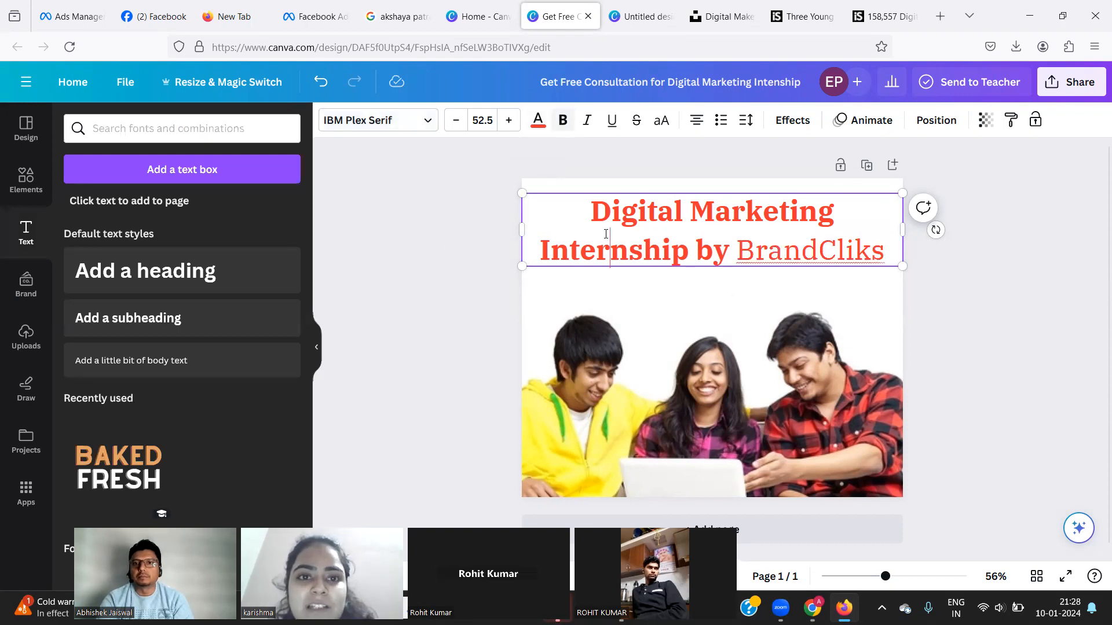
pyautogui.click(794, 255)
pyautogui.doubleClick(794, 255)
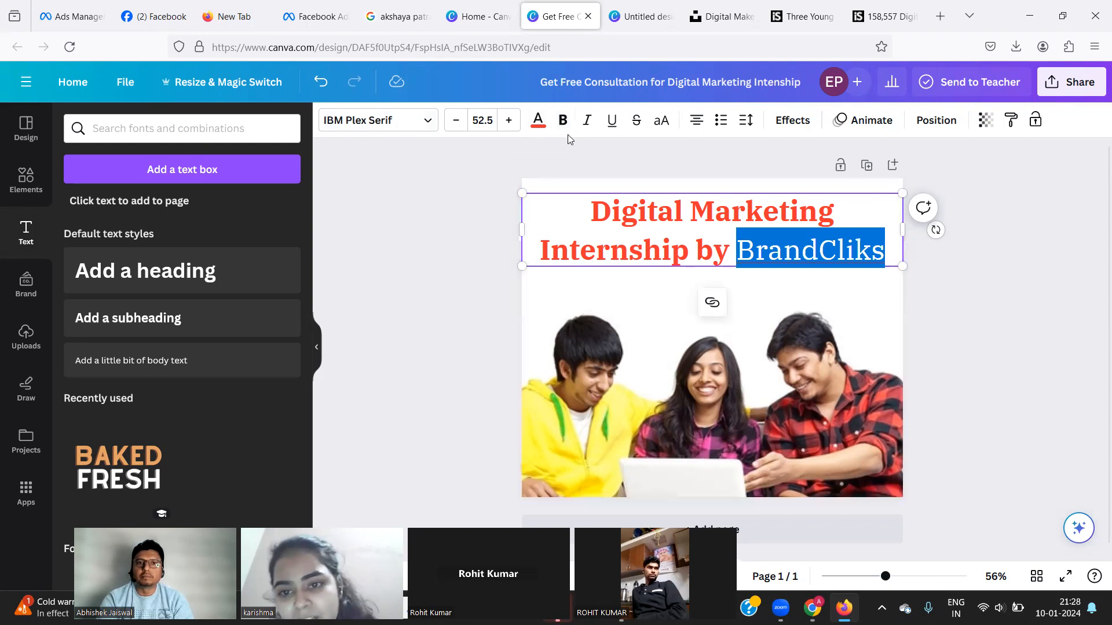
pyautogui.click(562, 120)
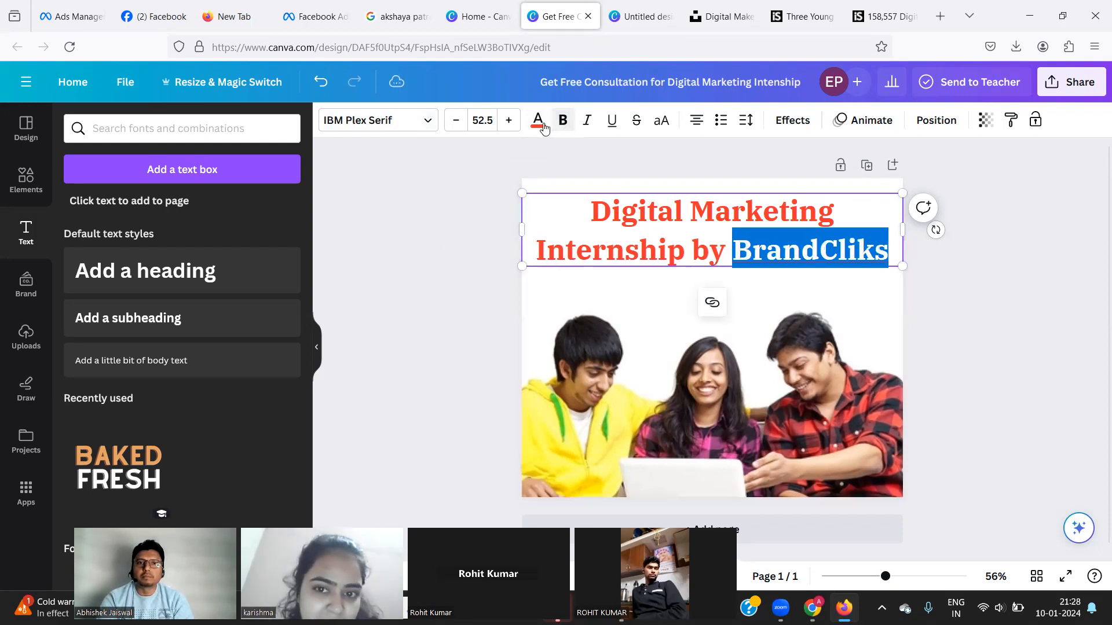
pyautogui.click(538, 121)
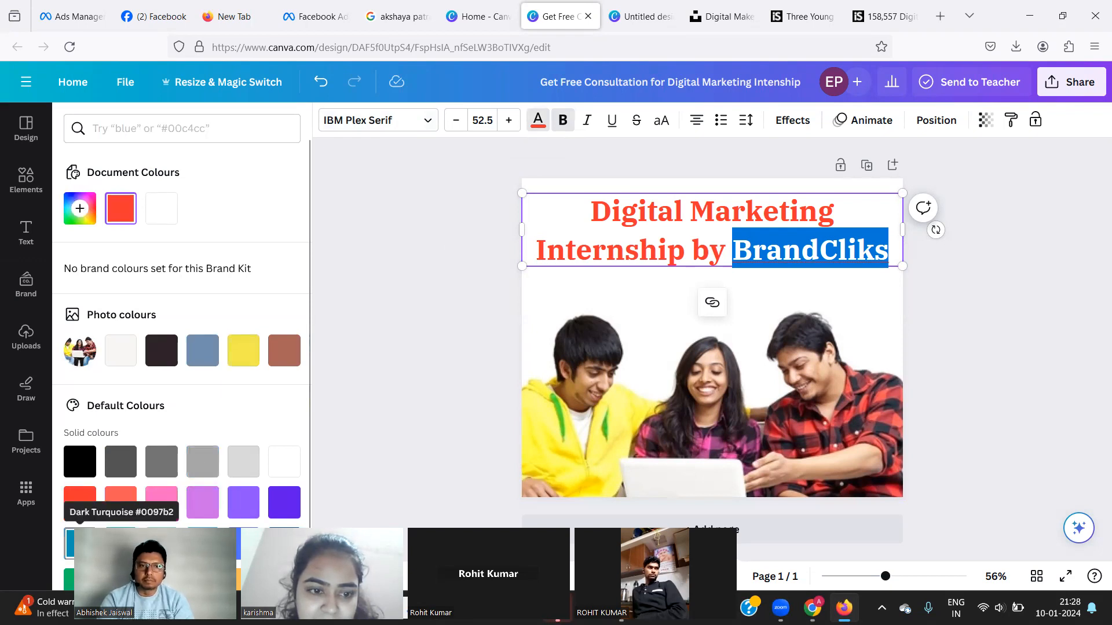
pyautogui.click(80, 468)
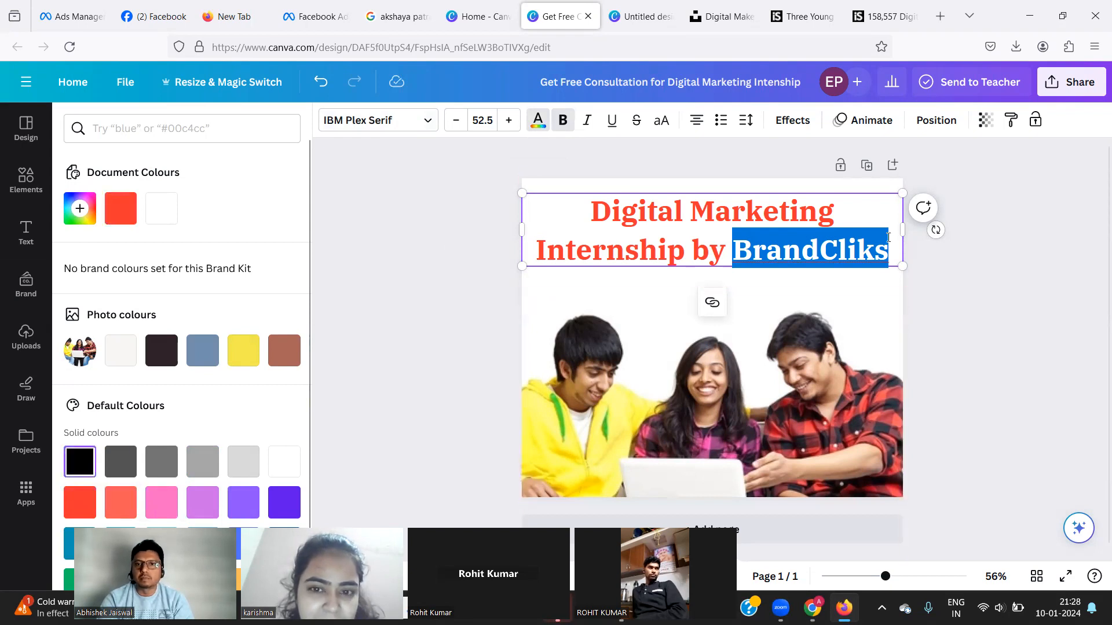
pyautogui.click(949, 287)
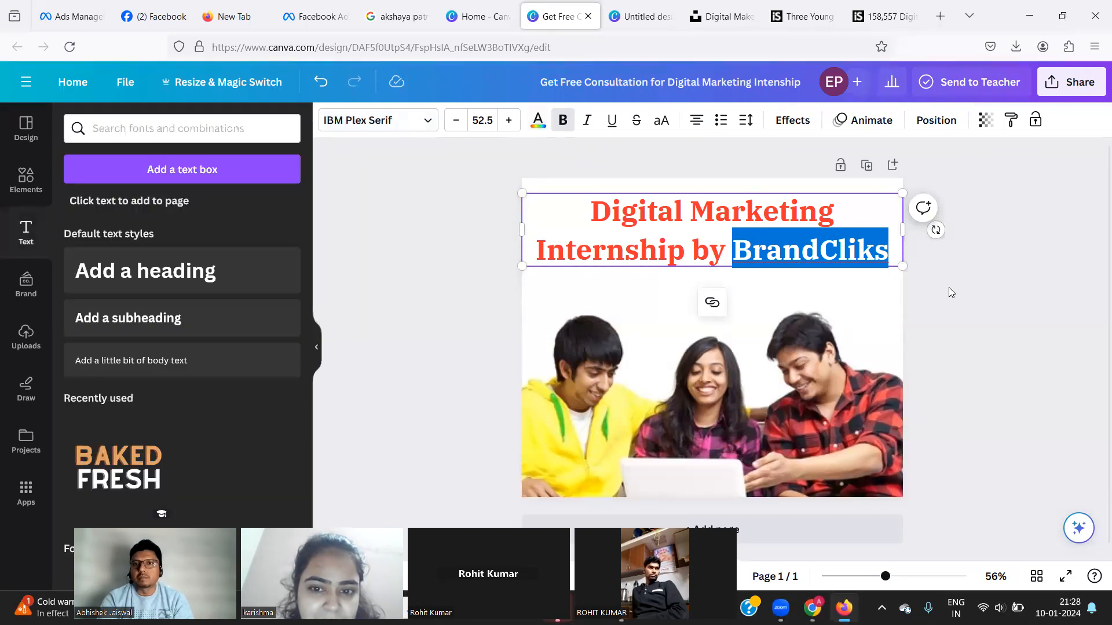
pyautogui.click(785, 246)
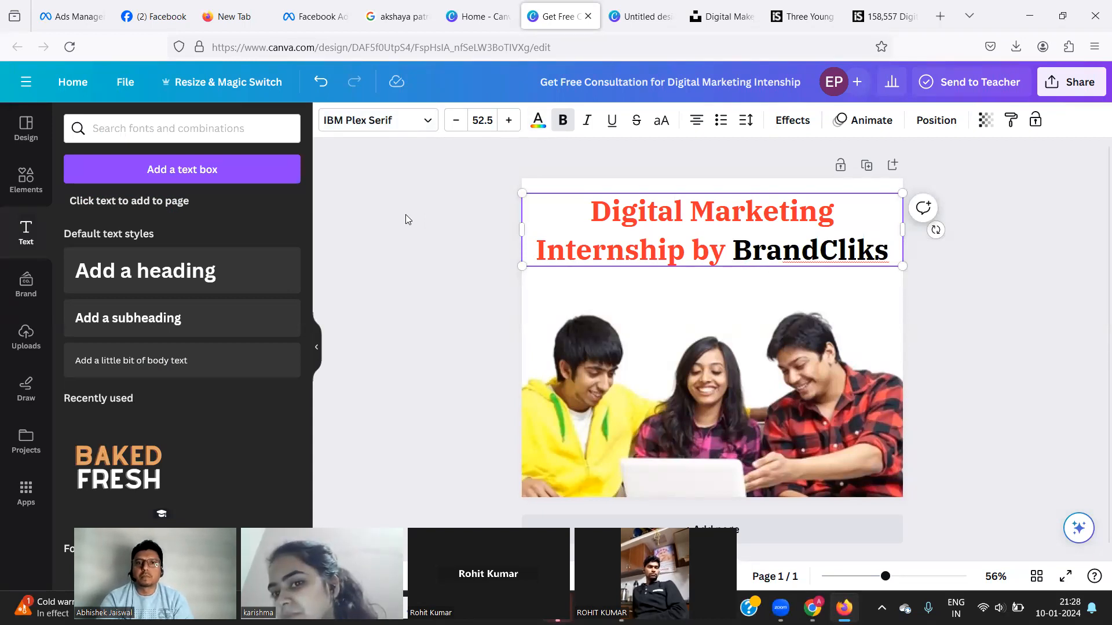
# Add a new heading line reading 'Get Real Time Corporate Expereince' below BrandCliks.
pyautogui.click(887, 251)
pyautogui.press('Return')
pyautogui.write('Get')
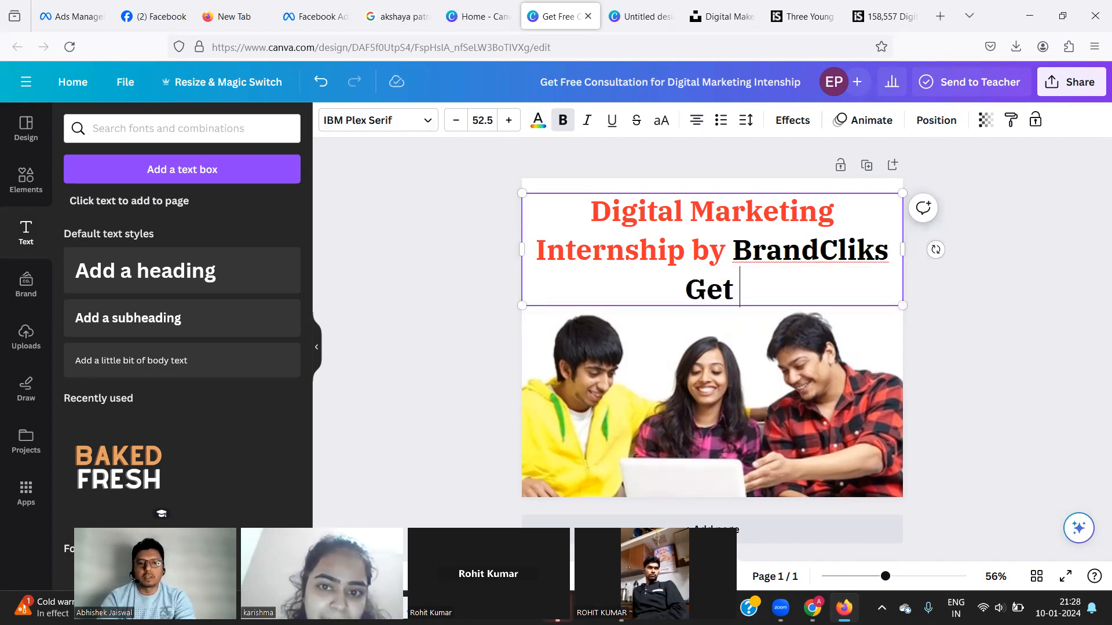
pyautogui.write(' In')
pyautogui.press('BackSpace')
pyautogui.press('BackSpace')
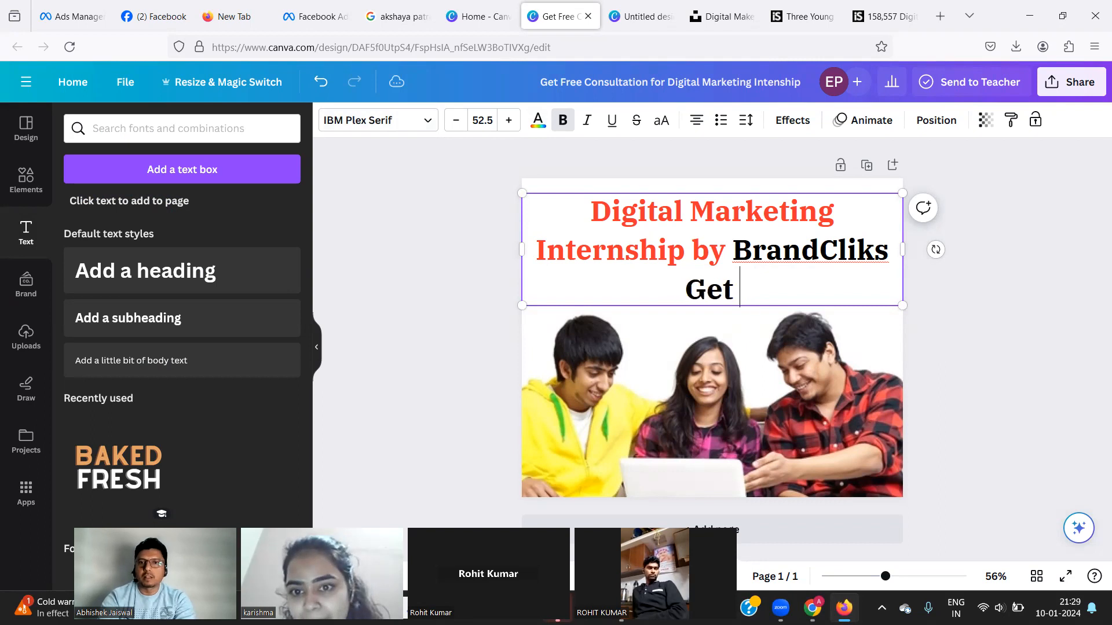
pyautogui.write('Real Time')
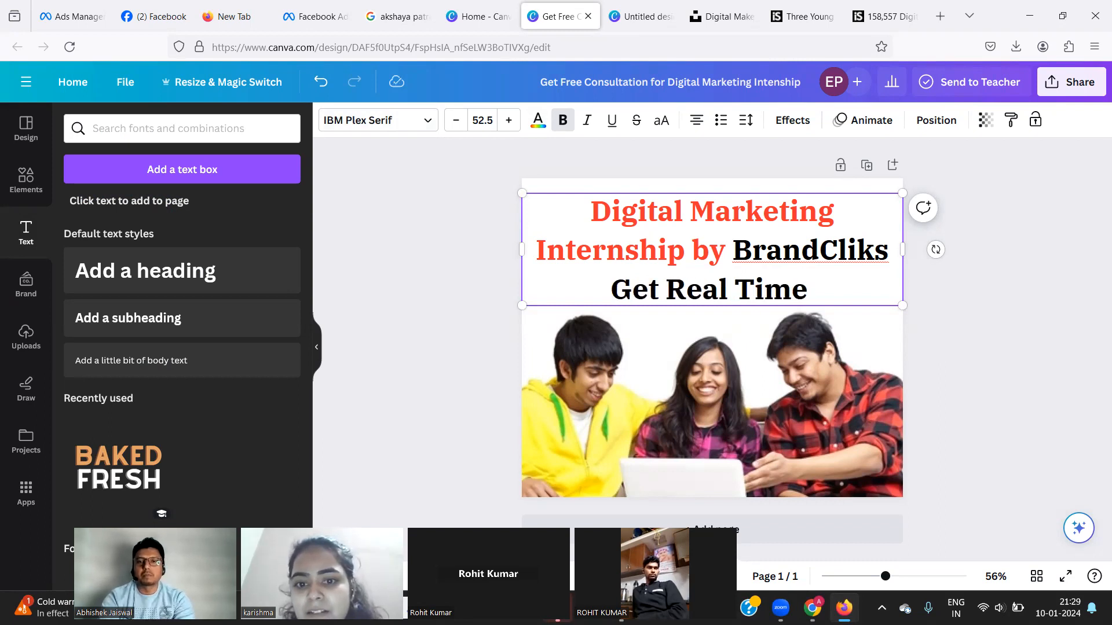
pyautogui.write(' Cor')
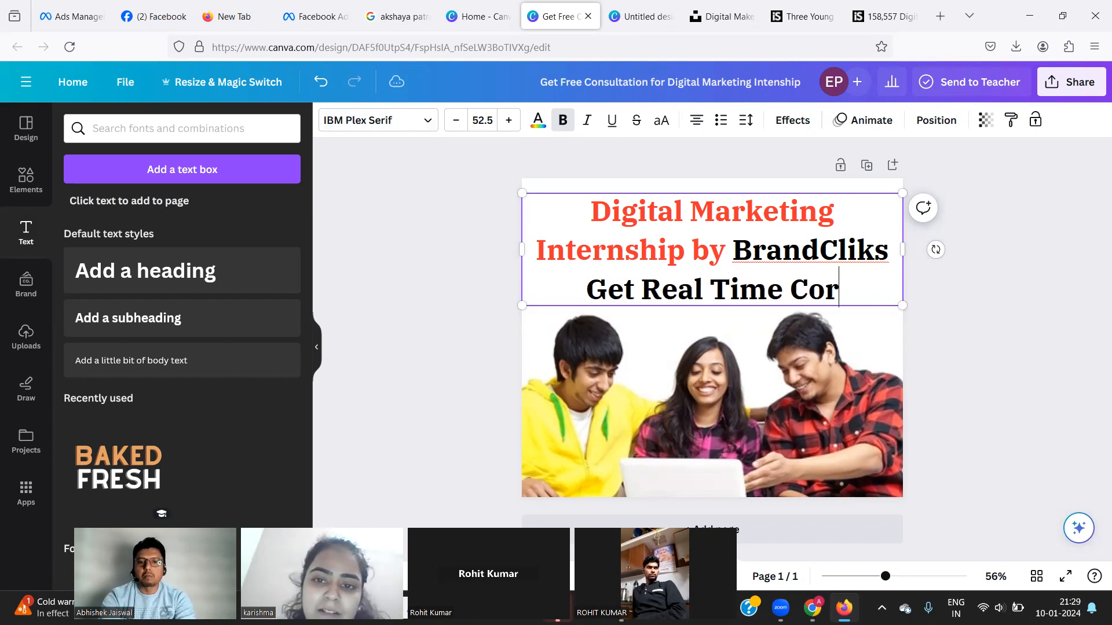
pyautogui.write('porate')
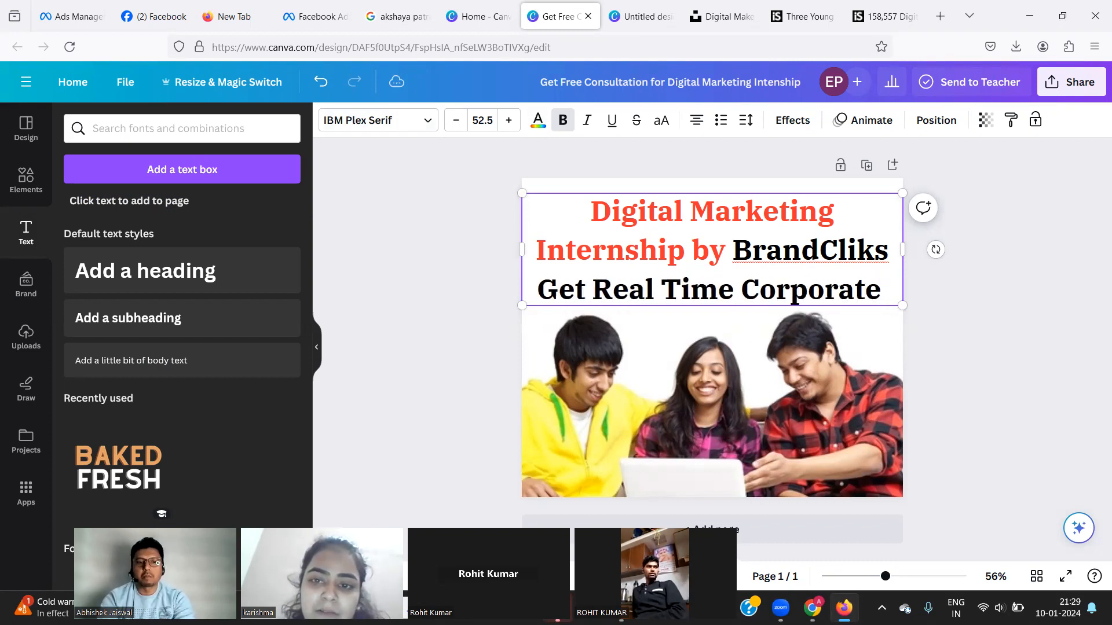
pyautogui.write(' Expereince')
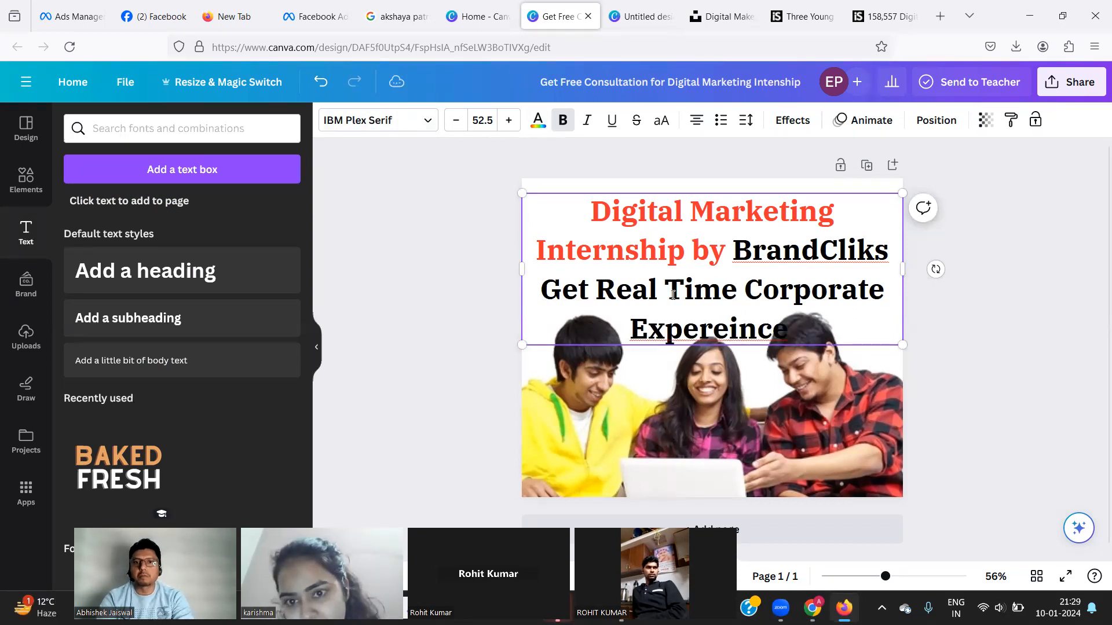
# Reduce the font size of the new 'Get Real Time Corporate' line.
pyautogui.moveTo(540, 288); pyautogui.dragTo(789, 338)
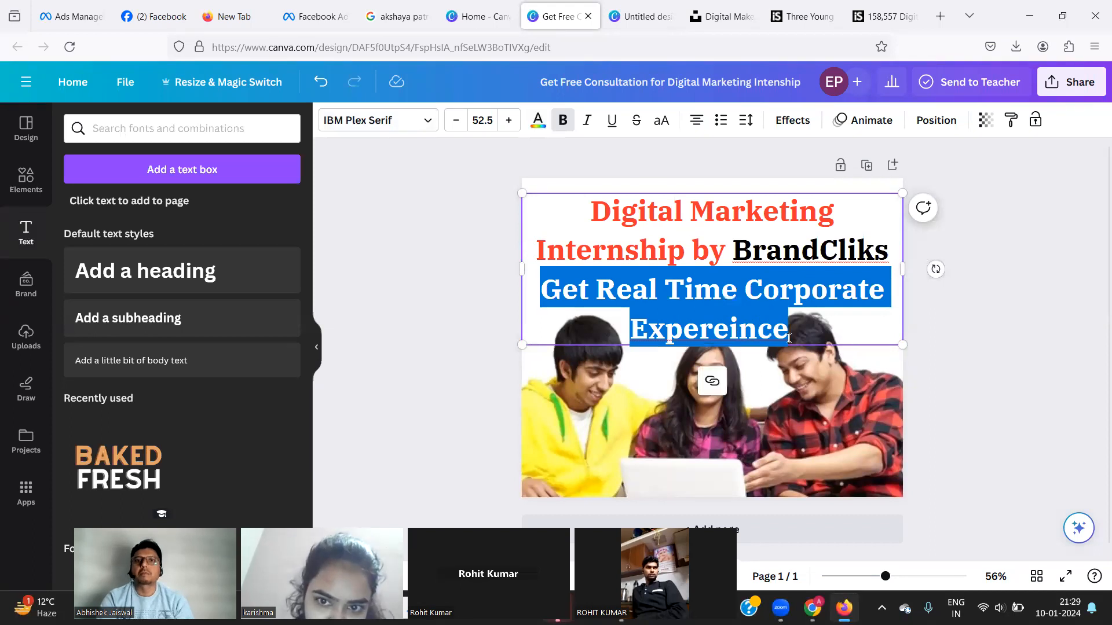
pyautogui.click(454, 123)
pyautogui.click(454, 123)
pyautogui.click(454, 123)
pyautogui.click(454, 123)
pyautogui.click(454, 123)
pyautogui.click(454, 123)
pyautogui.click(454, 124)
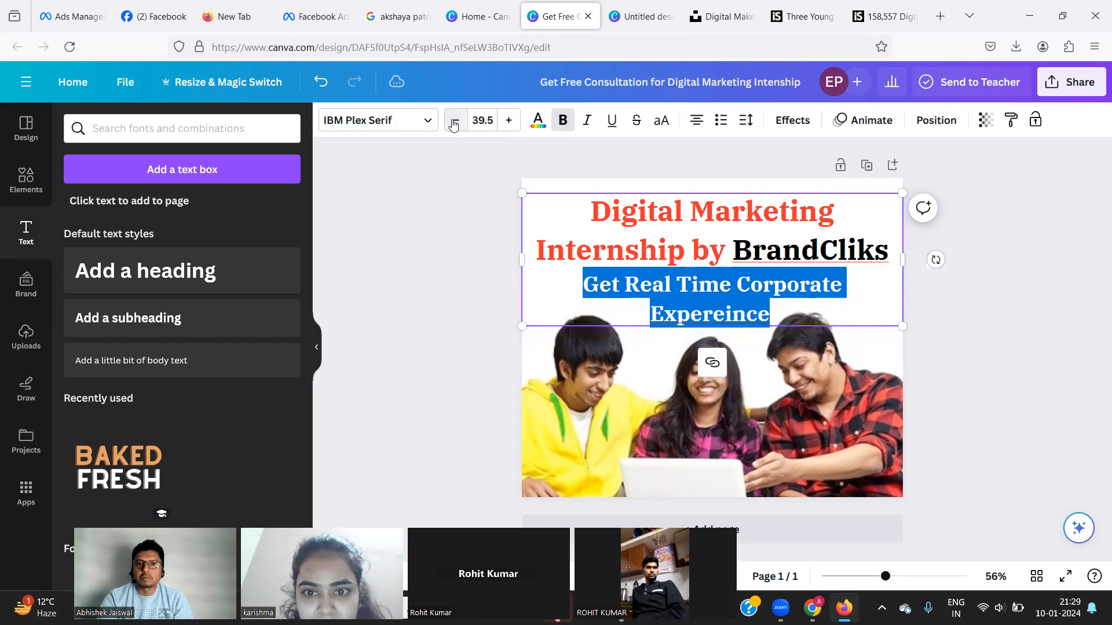
pyautogui.click(454, 123)
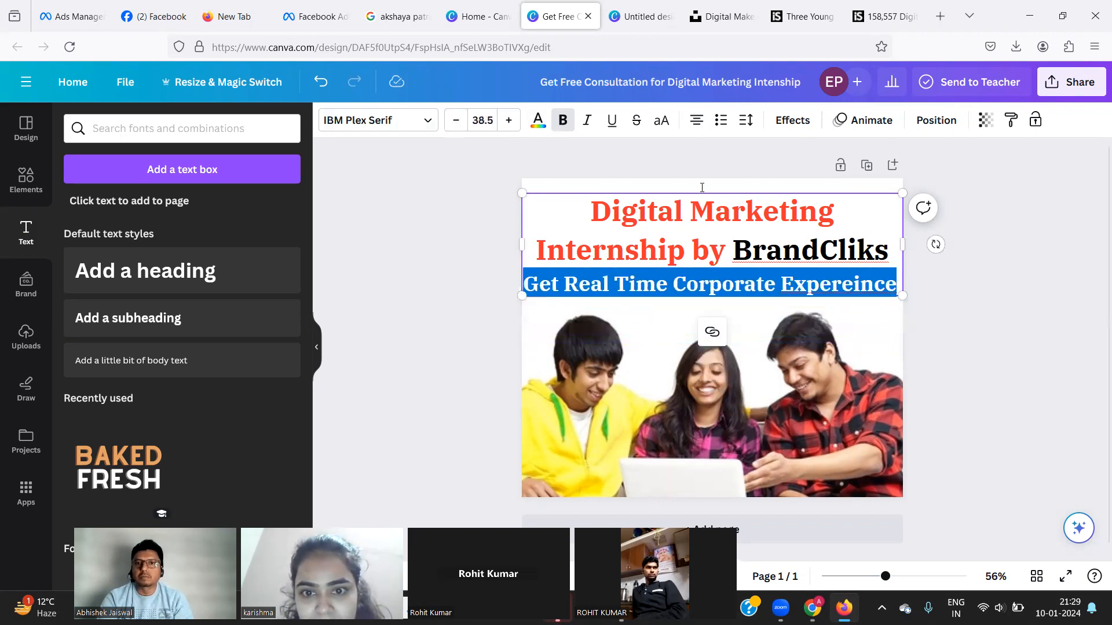
pyautogui.click(1060, 282)
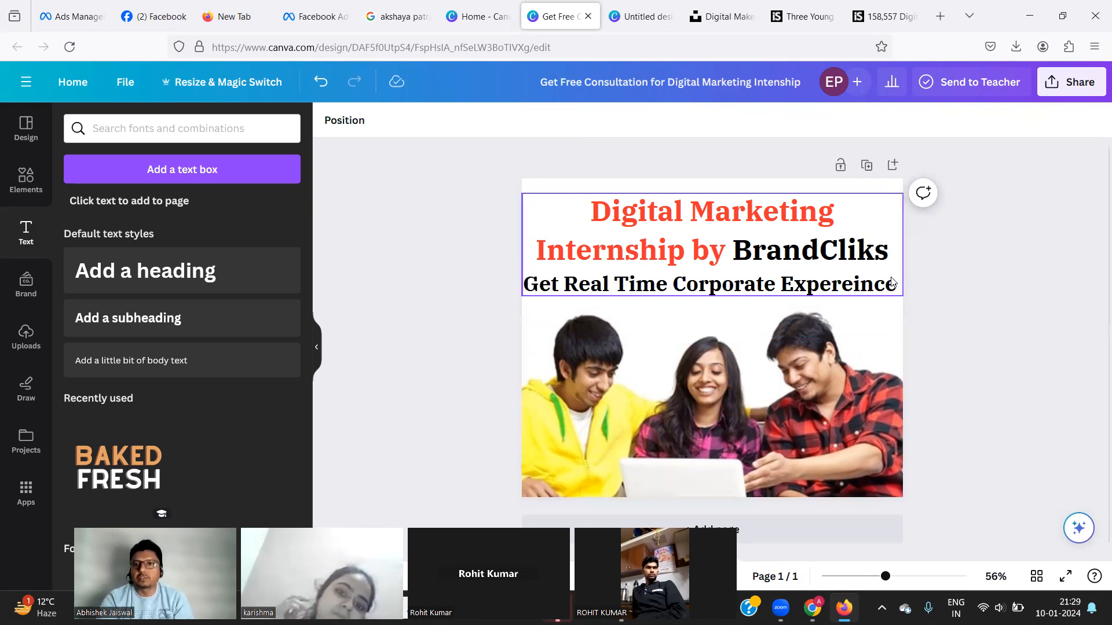
# Correct the misspelled 'Expereince' to 'Experience'.
pyautogui.click(895, 291)
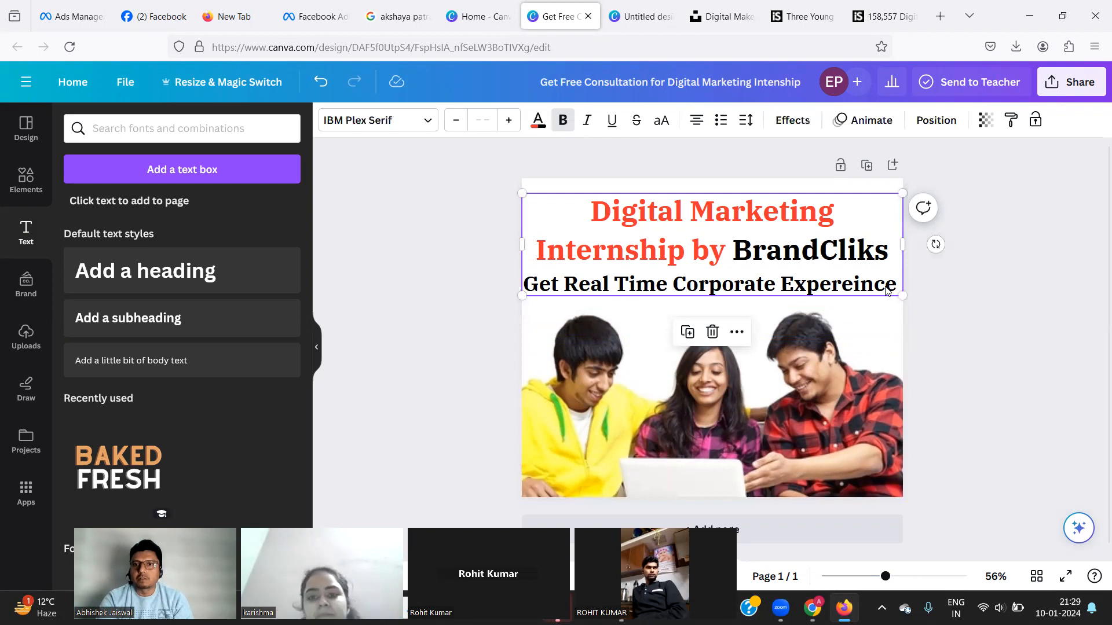
pyautogui.click(888, 287)
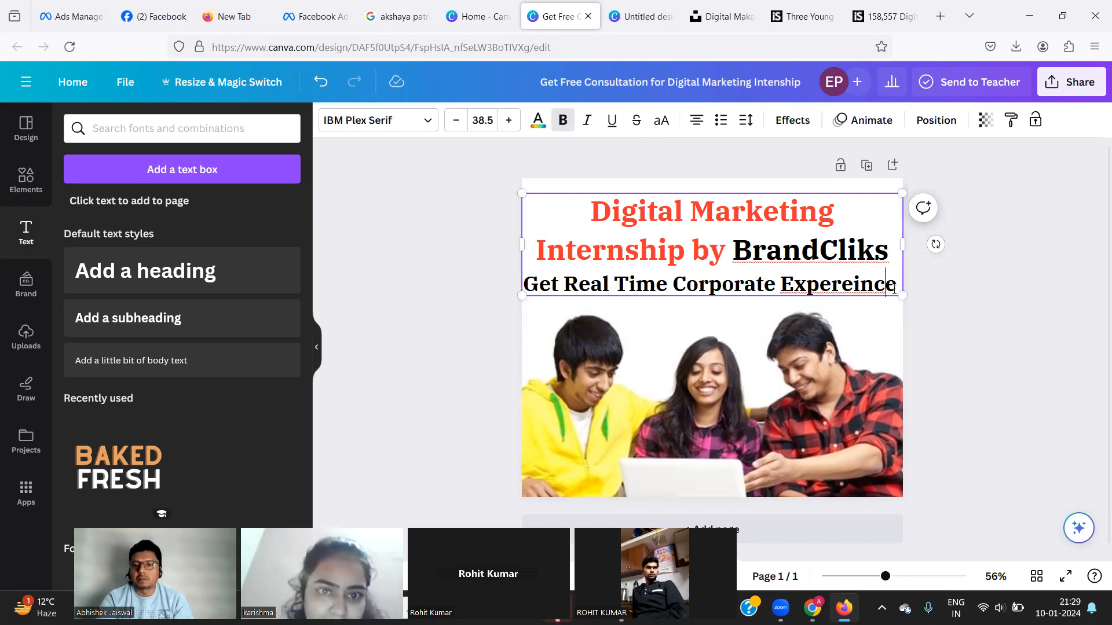
pyautogui.click(878, 288)
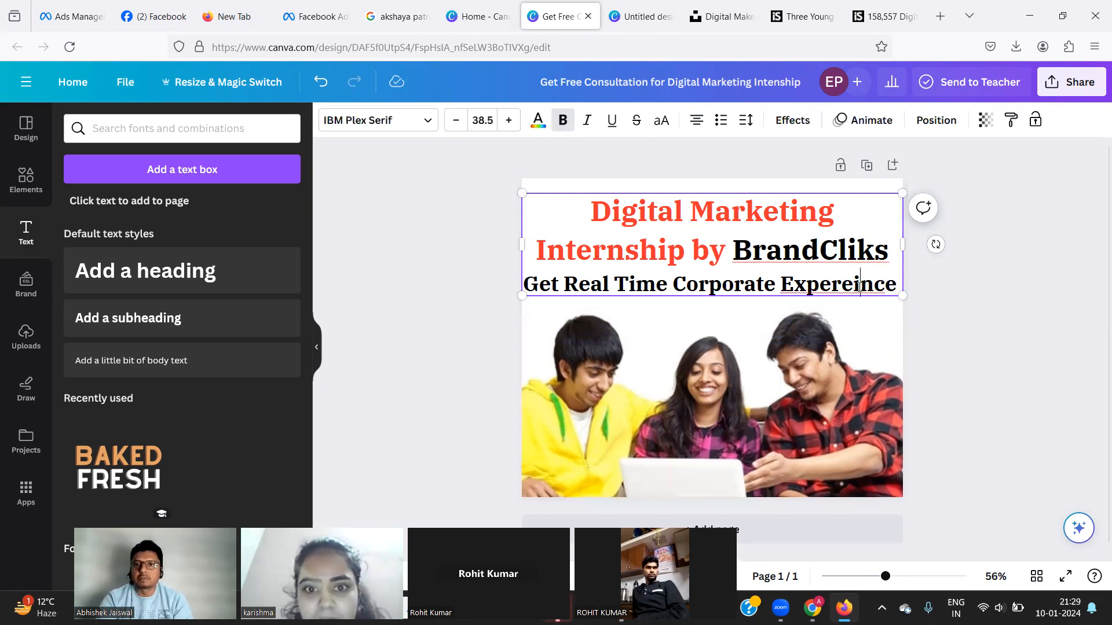
pyautogui.rightClick(860, 288)
pyautogui.click(853, 286)
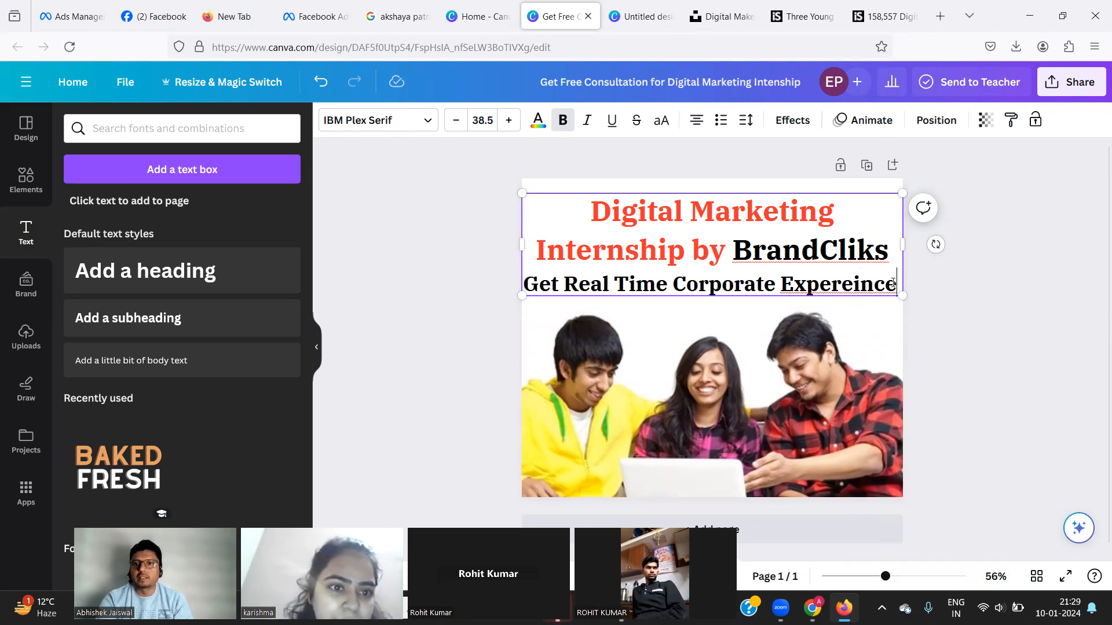
pyautogui.press('BackSpace')
pyautogui.press('BackSpace')
pyautogui.press('BackSpace')
pyautogui.press('BackSpace')
pyautogui.press('BackSpace')
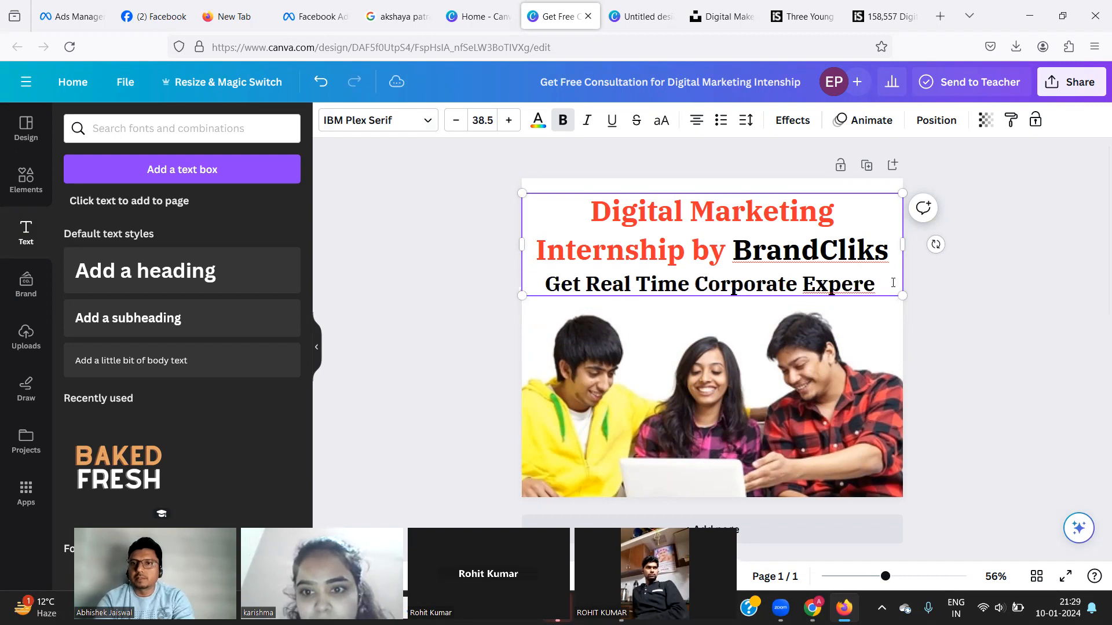
pyautogui.press('BackSpace')
pyautogui.write('rience')
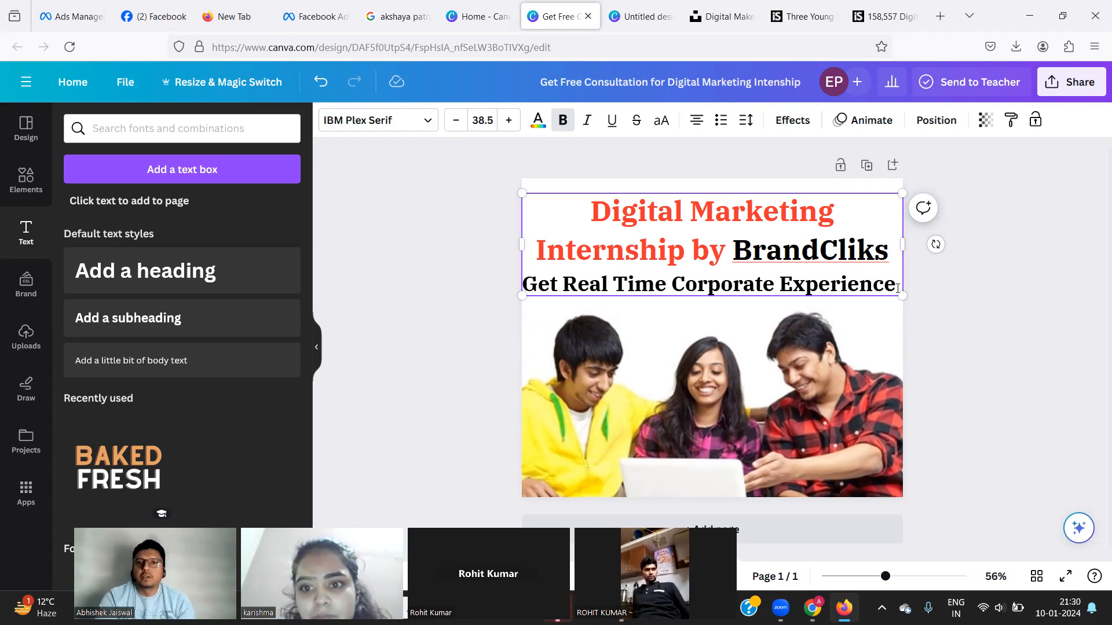
# Add a line 'with 100% Placement Assistance' after BrandCliks, fixing 'Placment' via spell-check.
pyautogui.click(888, 245)
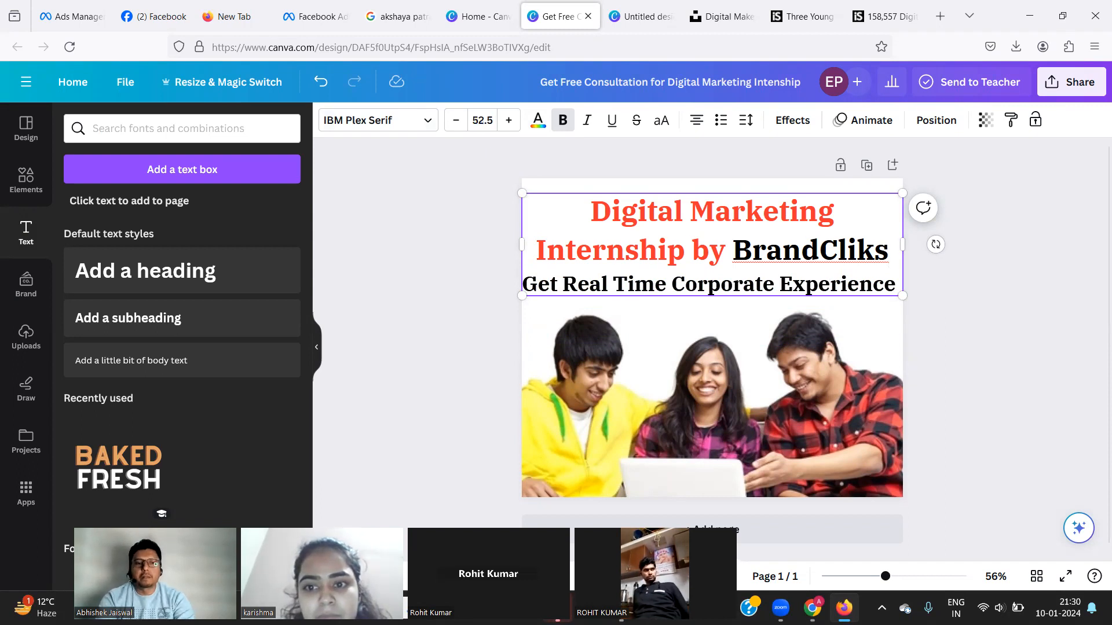
pyautogui.press('Return')
pyautogui.write('with 100')
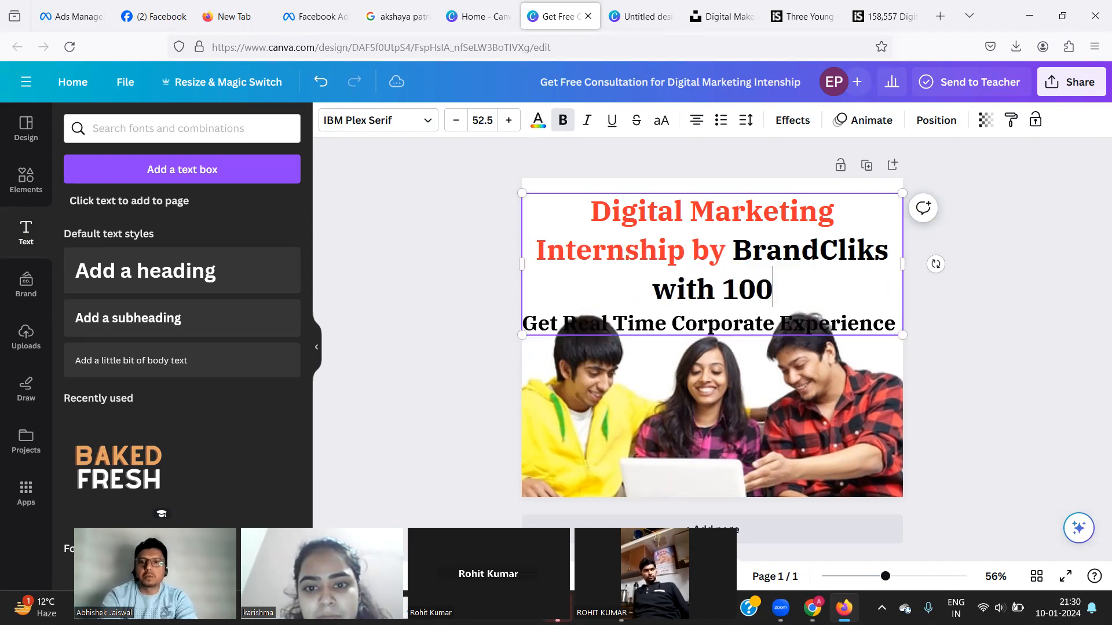
pyautogui.write('%')
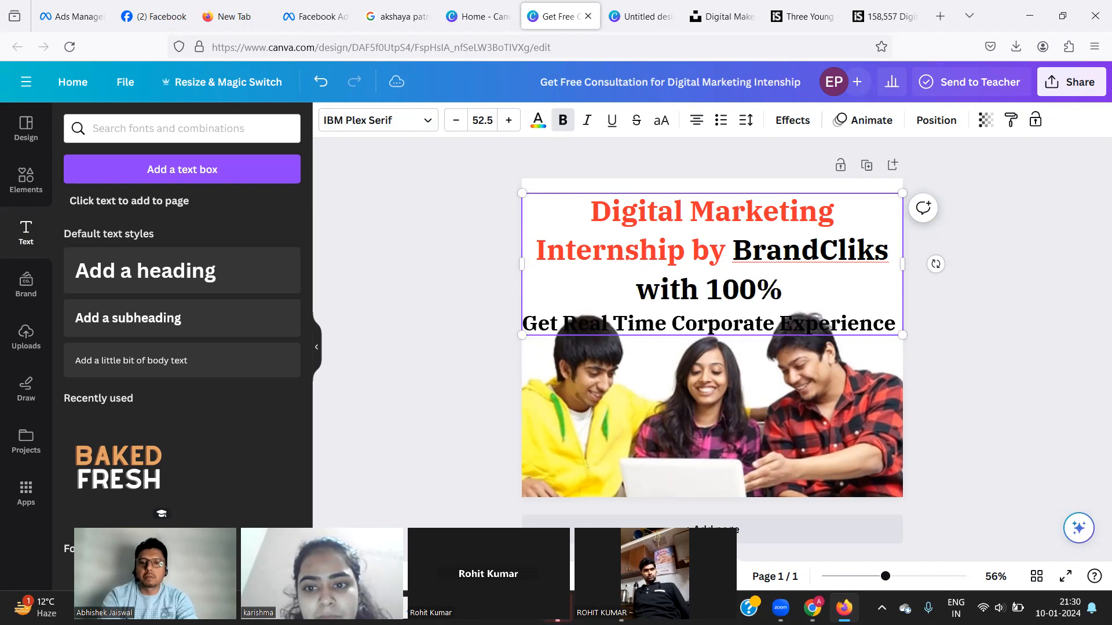
pyautogui.write(' Placment')
pyautogui.click(799, 291)
pyautogui.rightClick(797, 291)
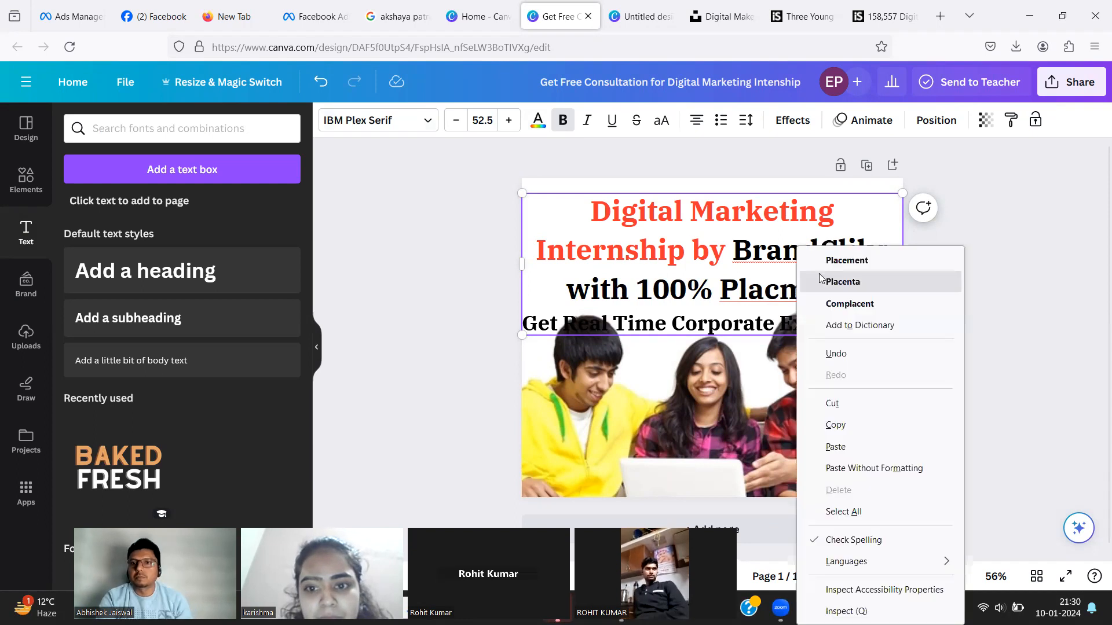
pyautogui.click(828, 261)
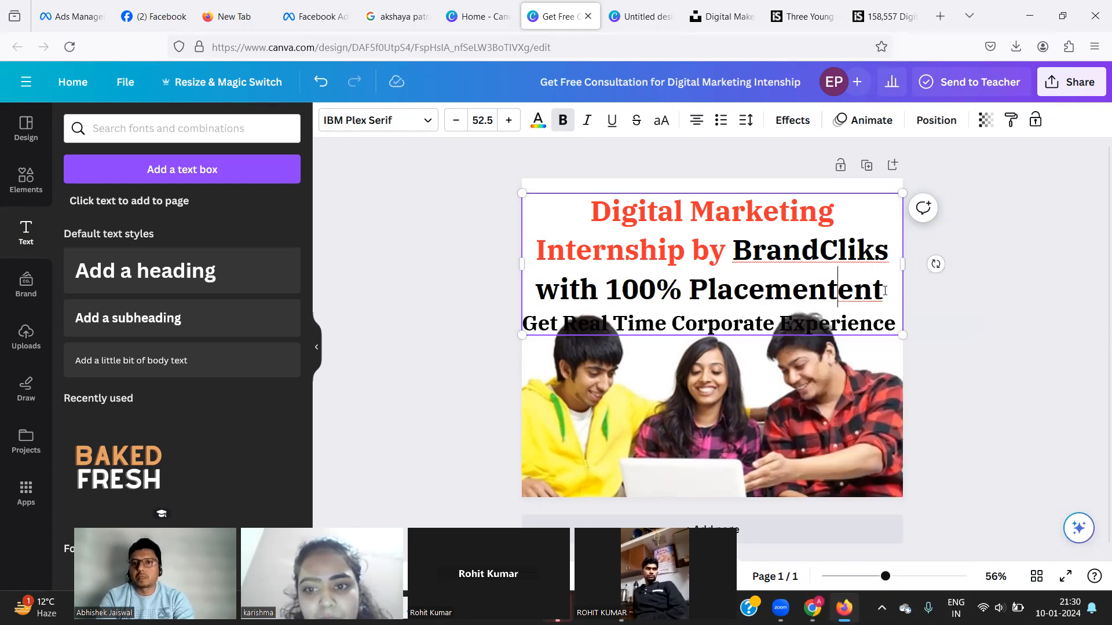
pyautogui.write('Assi')
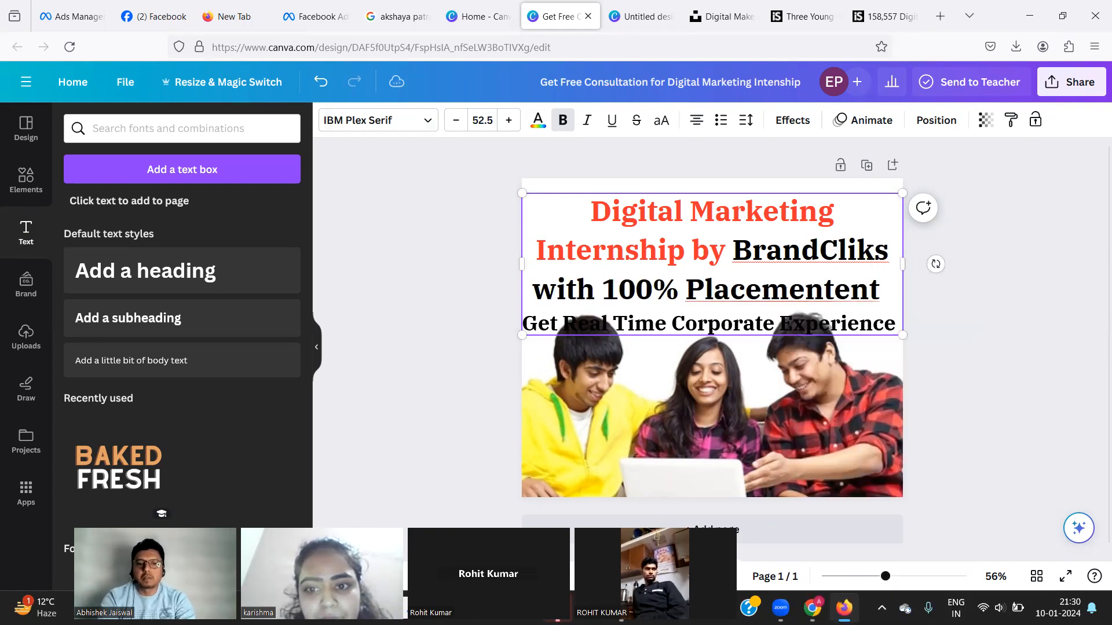
pyautogui.write('stance')
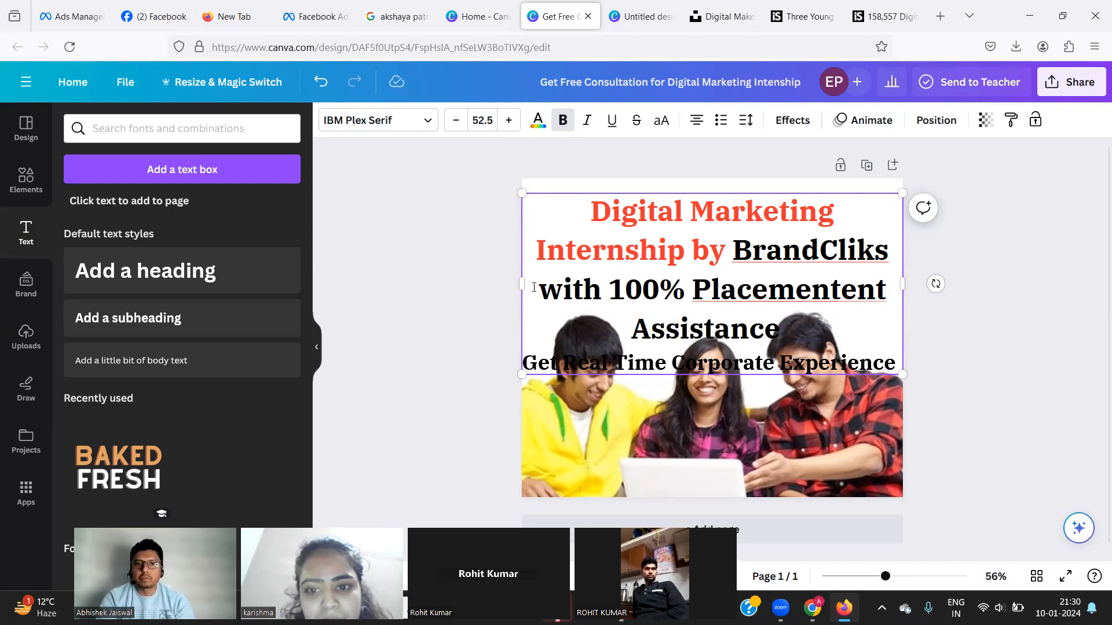
# Shrink the heading text to size 31.5 so it fits on three lines.
pyautogui.moveTo(534, 288); pyautogui.dragTo(803, 331)
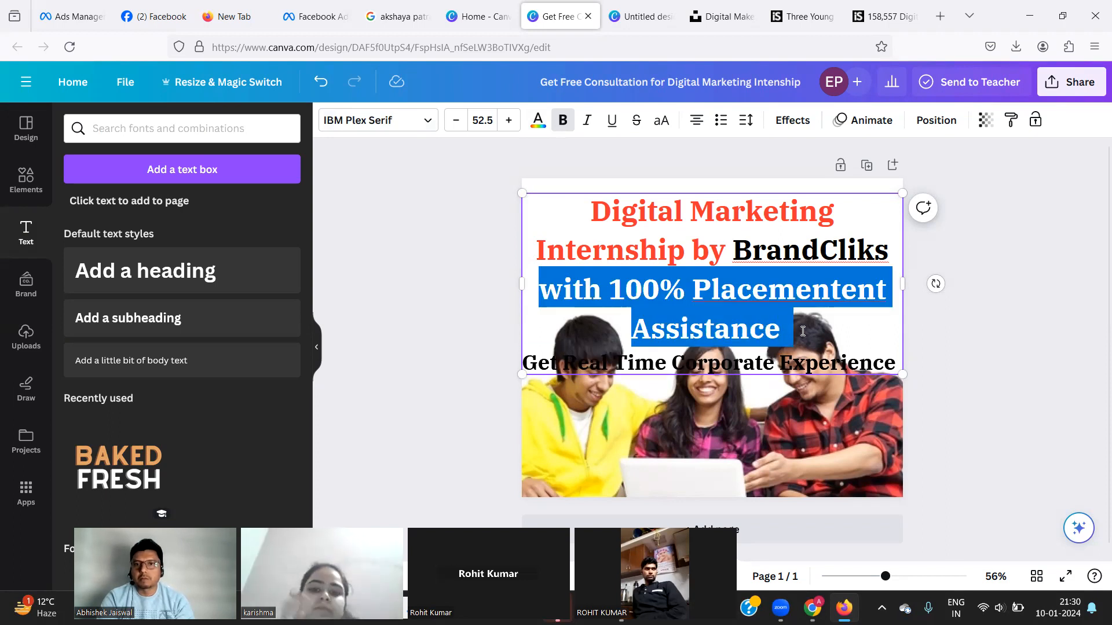
pyautogui.click(455, 122)
pyautogui.click(456, 122)
pyautogui.click(456, 122)
pyautogui.click(456, 122)
pyautogui.click(455, 122)
pyautogui.click(456, 122)
pyautogui.click(455, 122)
pyautogui.click(456, 122)
pyautogui.click(456, 122)
pyautogui.click(456, 122)
pyautogui.click(456, 122)
pyautogui.click(456, 122)
pyautogui.click(456, 122)
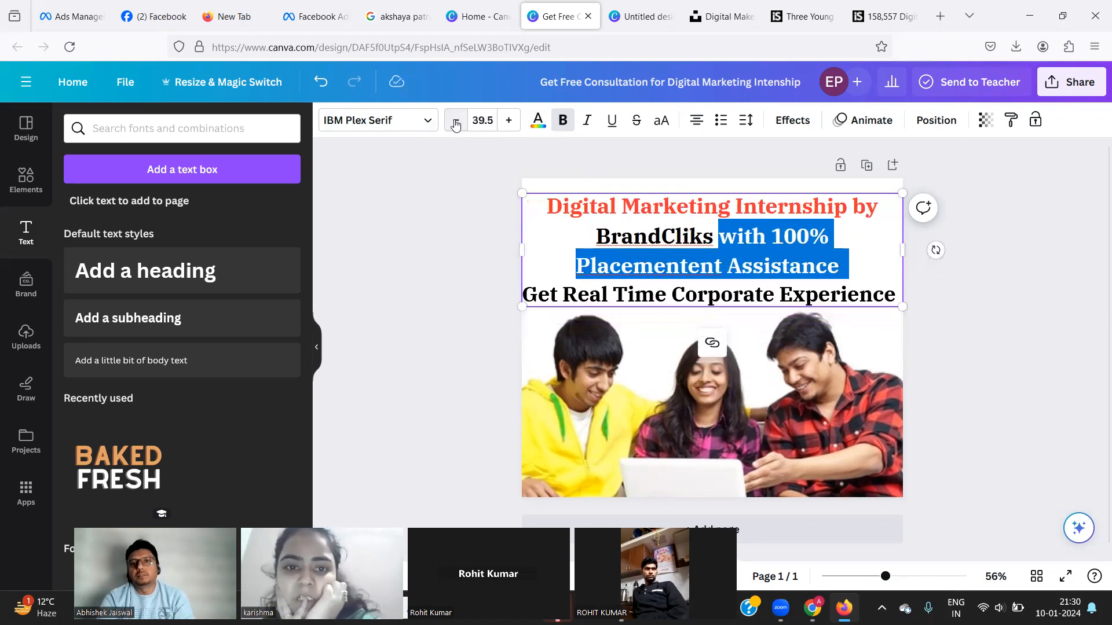
pyautogui.click(456, 122)
pyautogui.click(456, 122)
pyautogui.click(456, 122)
pyautogui.click(455, 122)
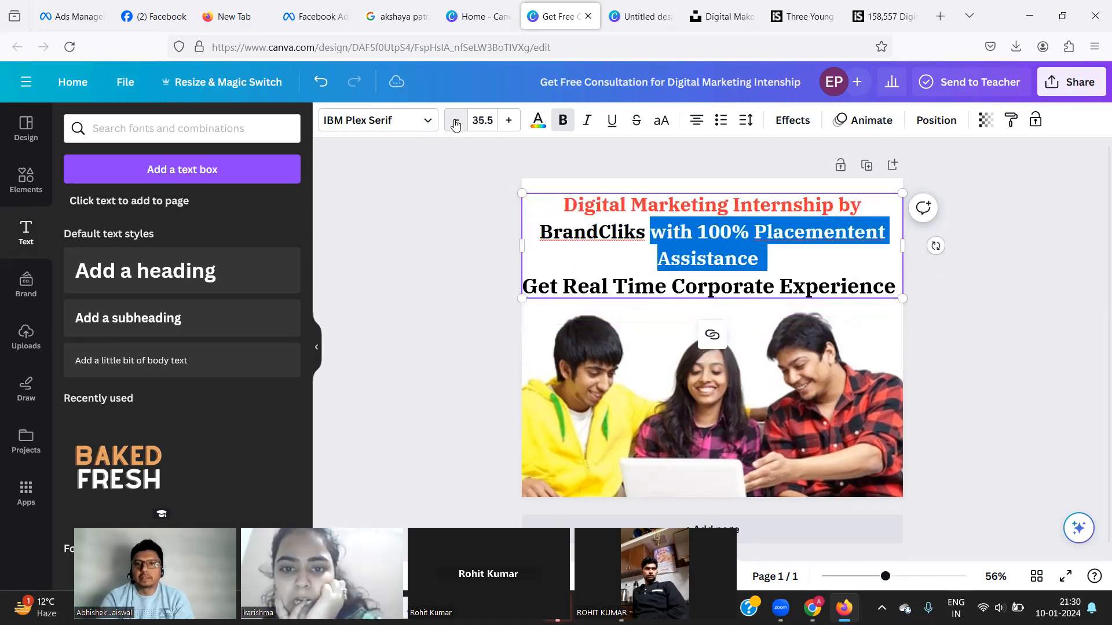
pyautogui.click(456, 122)
pyautogui.click(456, 122)
pyautogui.click(455, 122)
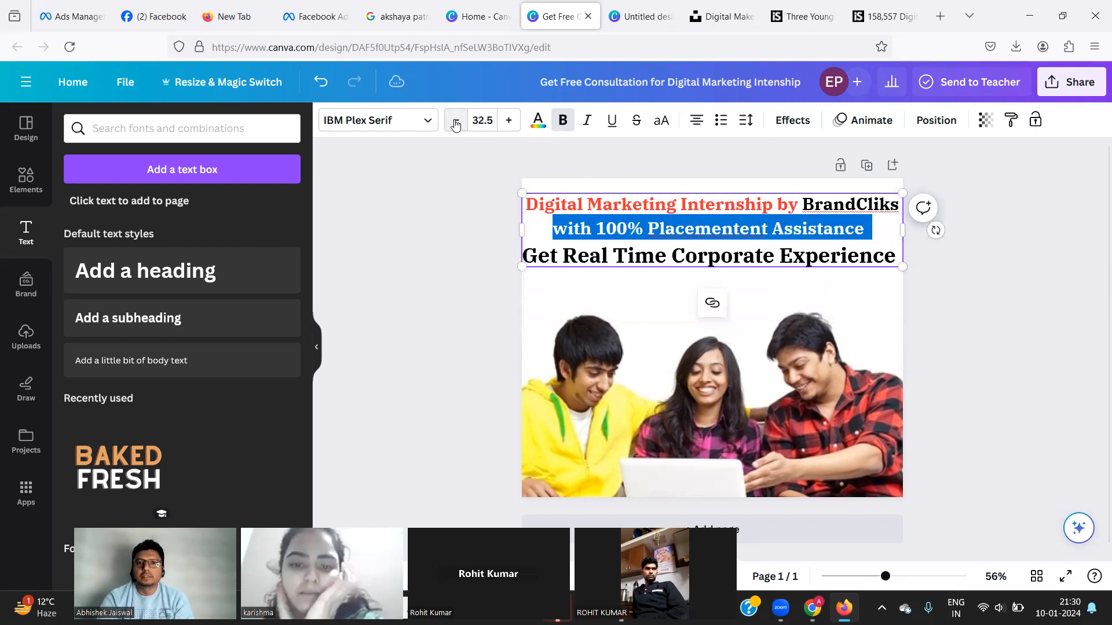
pyautogui.click(456, 122)
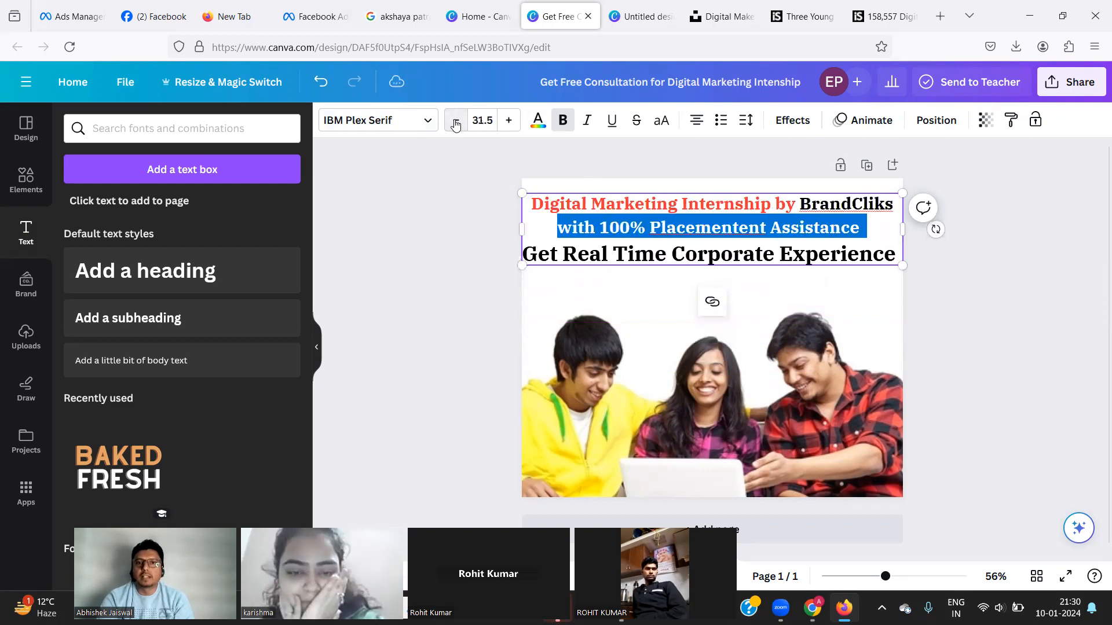
pyautogui.click(452, 232)
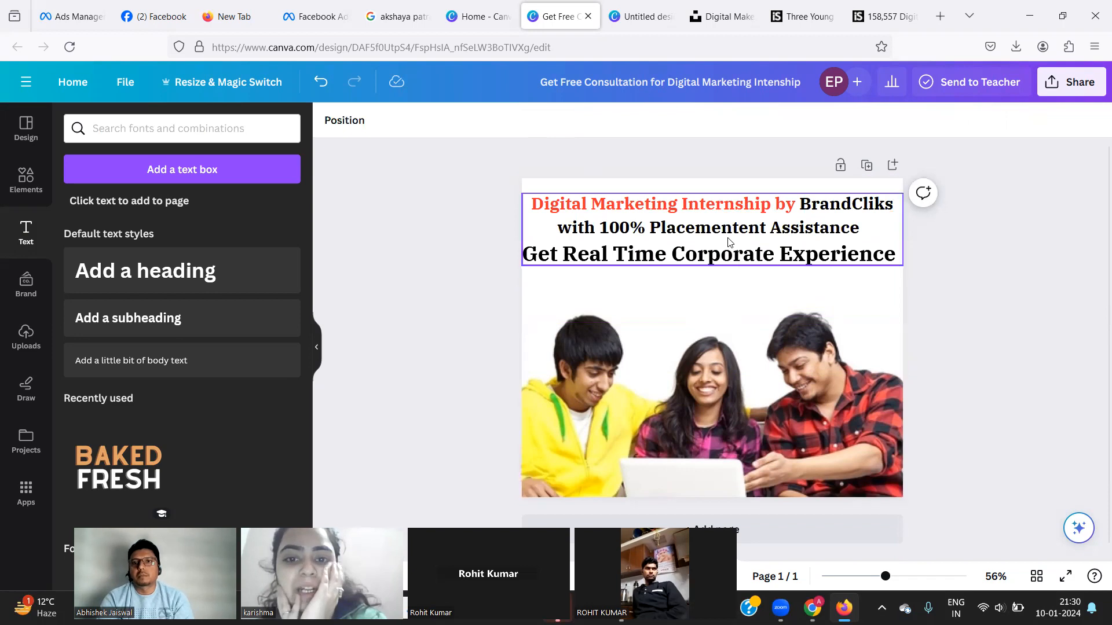
# Select the word BrandCliks in the heading and bring up the text colour choices.
pyautogui.click(828, 207)
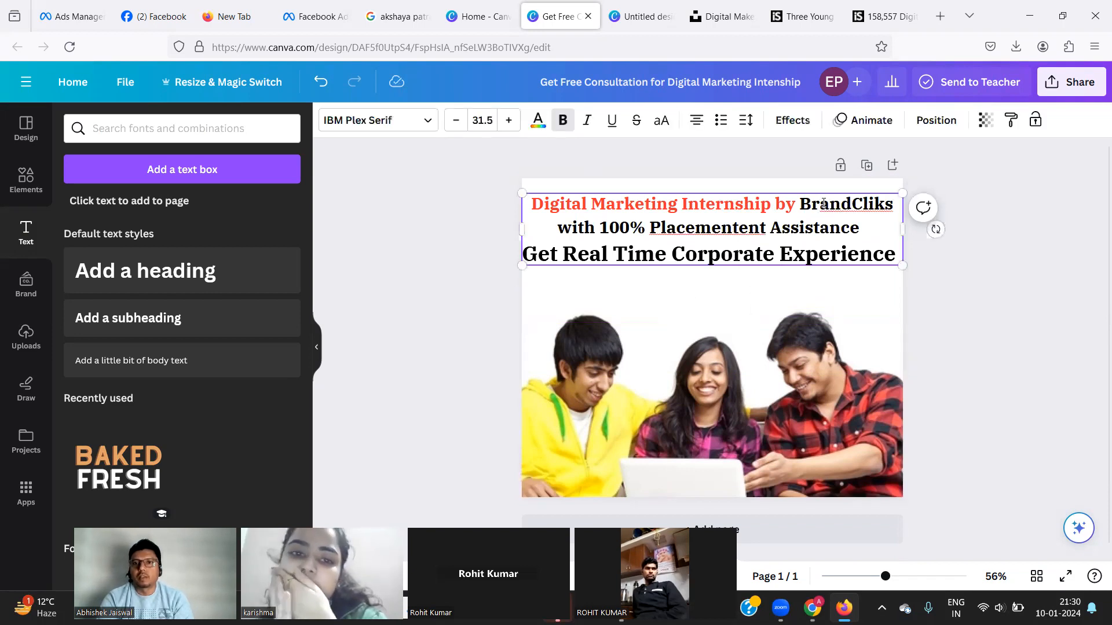
pyautogui.doubleClick(823, 204)
pyautogui.click(538, 121)
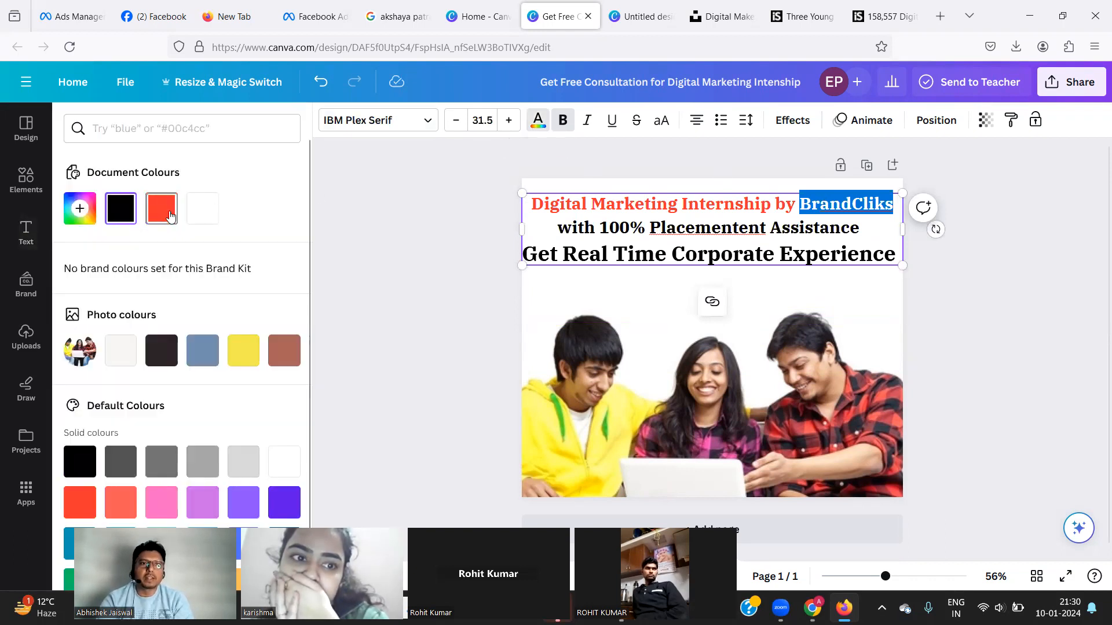
# Recolour BrandCliks to the title's red and correct 'Placementent' and the doubled 'Assistance'.
pyautogui.click(169, 215)
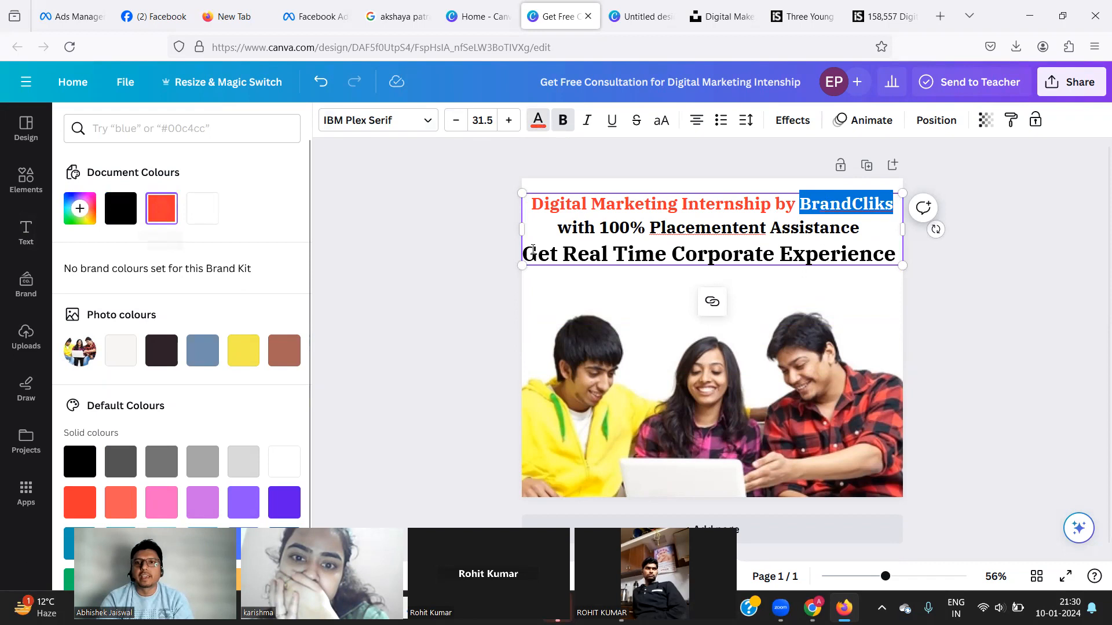
pyautogui.press('Escape')
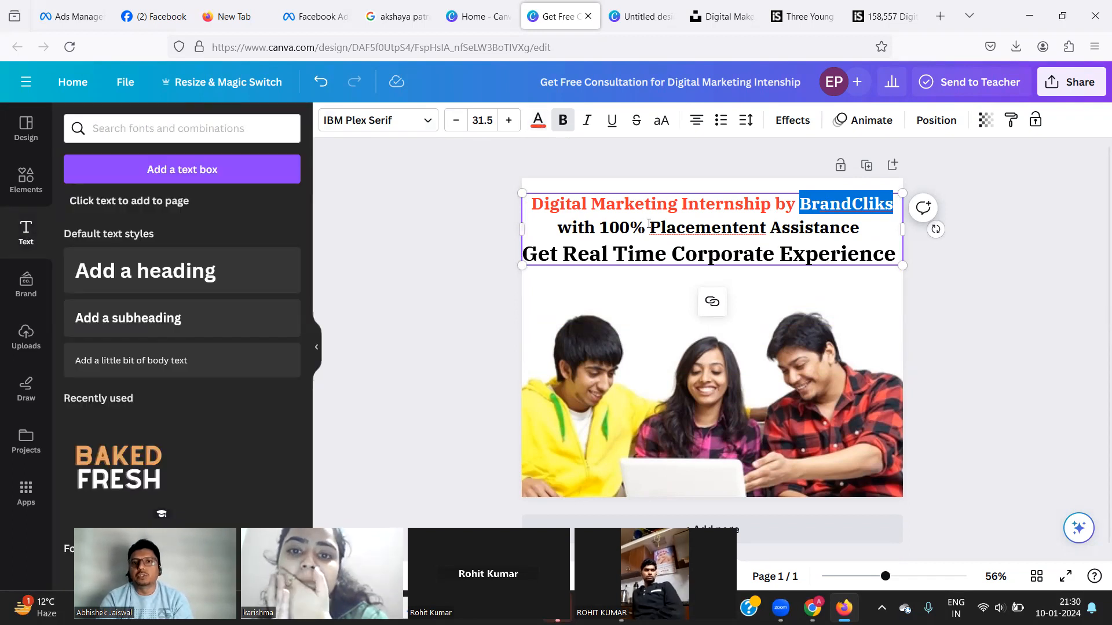
pyautogui.click(651, 228)
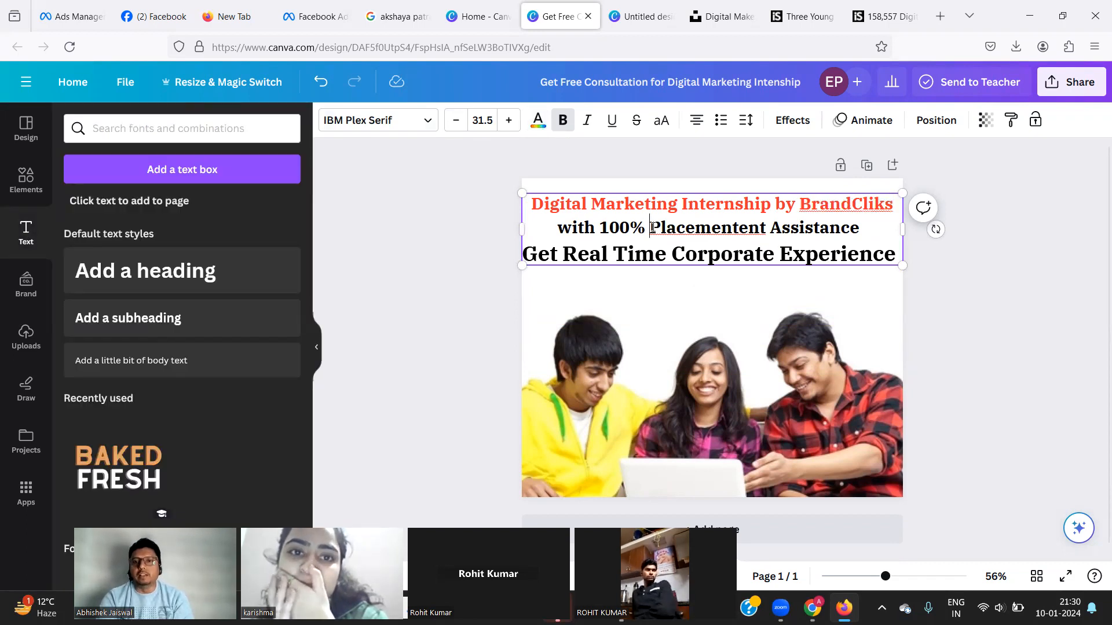
pyautogui.rightClick(691, 228)
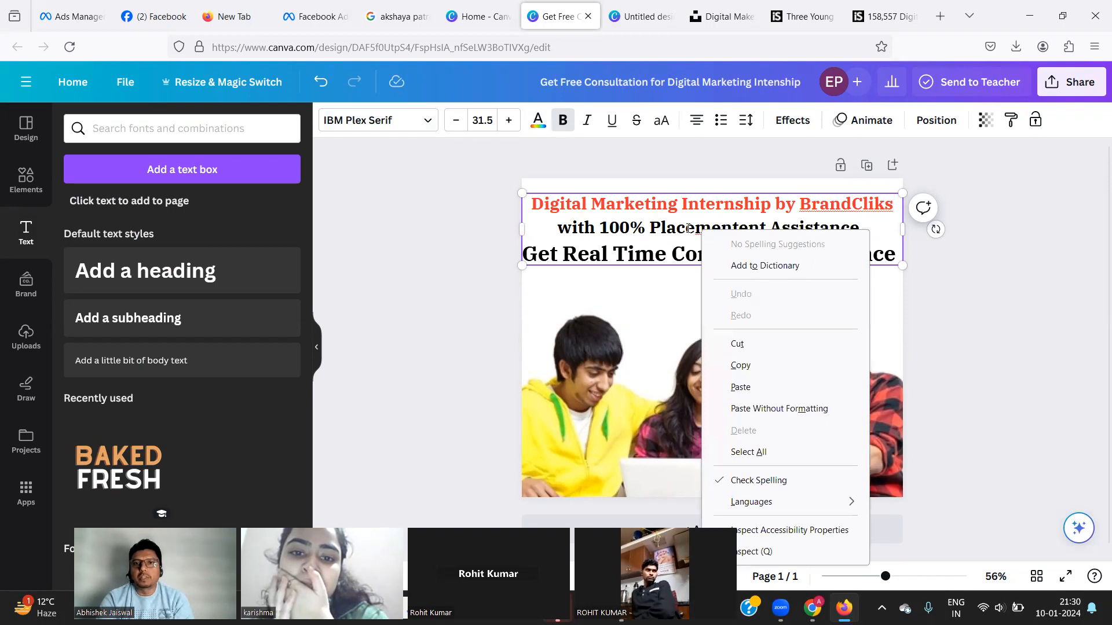
pyautogui.click(688, 228)
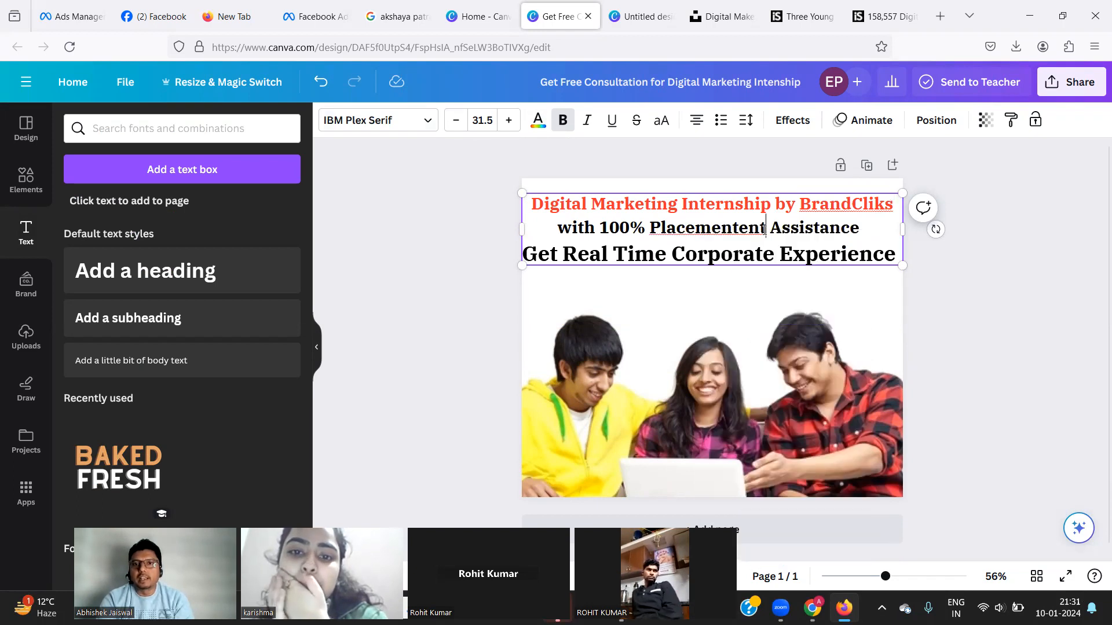
pyautogui.press('BackSpace')
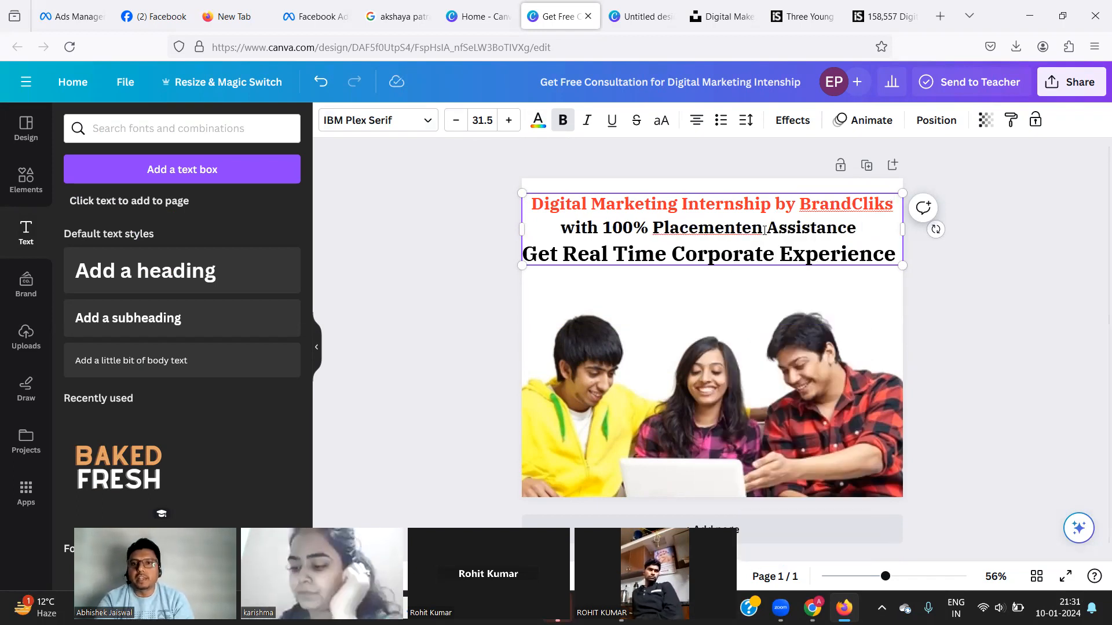
pyautogui.doubleClick(764, 231)
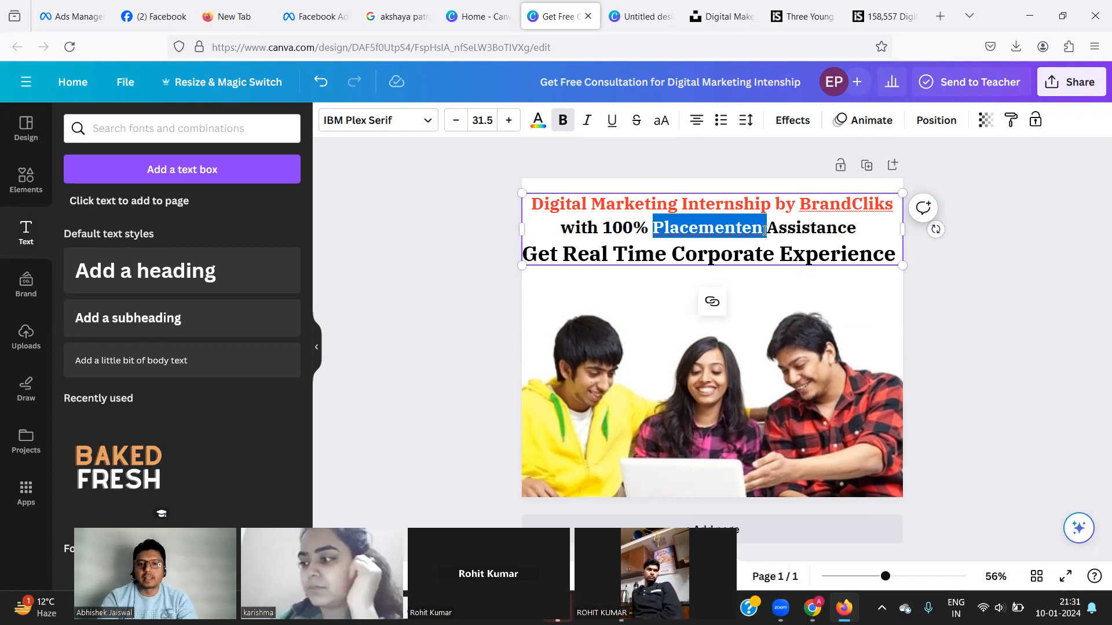
pyautogui.write('Plac')
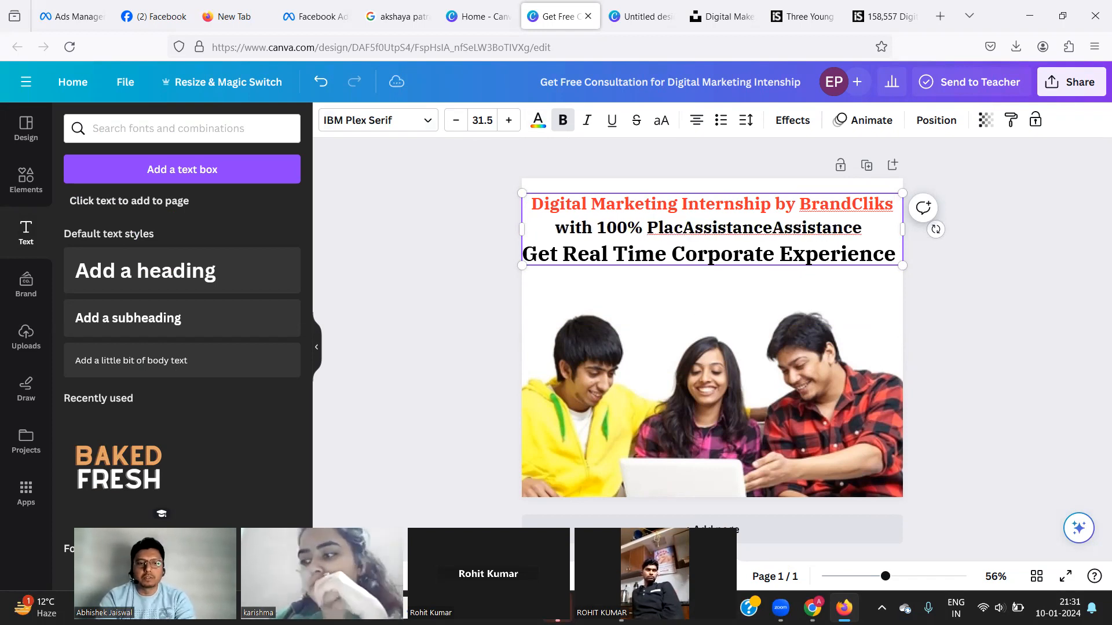
pyautogui.write('ement')
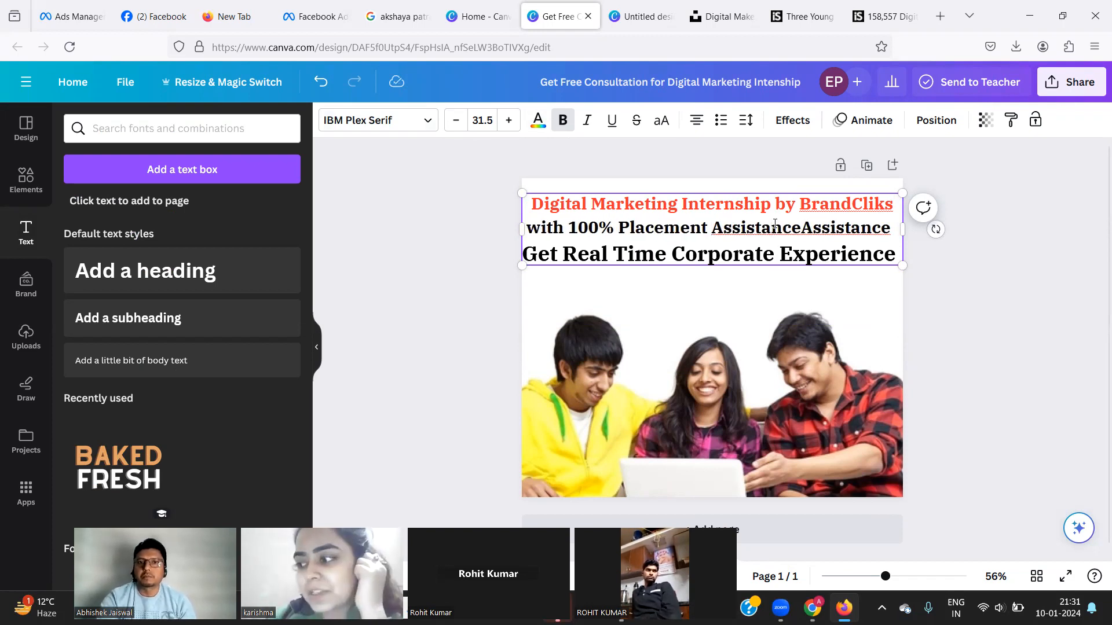
pyautogui.click(760, 234)
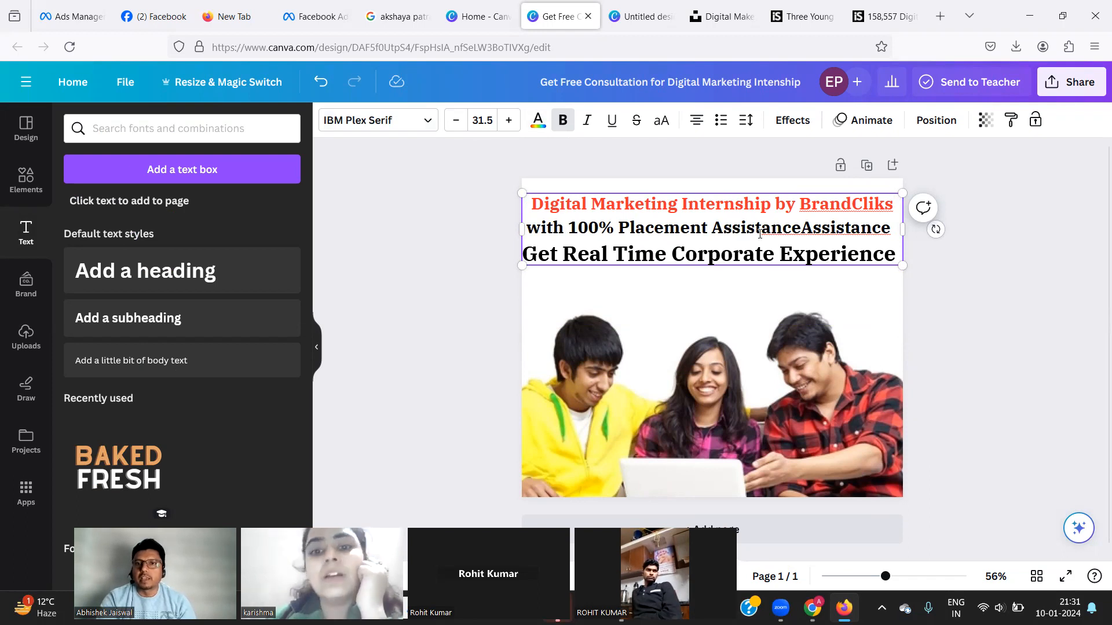
pyautogui.click(802, 228)
pyautogui.press('BackSpace')
pyautogui.press('BackSpace')
pyautogui.press('BackSpace')
pyautogui.press('BackSpace')
pyautogui.press('BackSpace')
pyautogui.press('BackSpace')
pyautogui.press('BackSpace')
pyautogui.press('BackSpace')
pyautogui.press('BackSpace')
pyautogui.press('BackSpace')
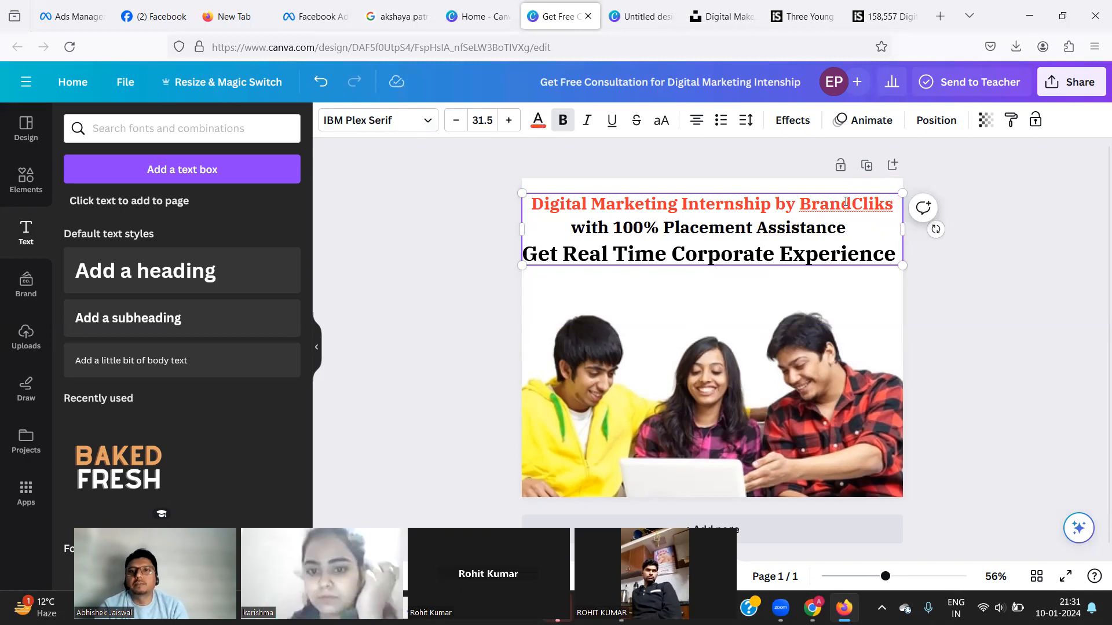
pyautogui.click(967, 19)
pyautogui.click(406, 334)
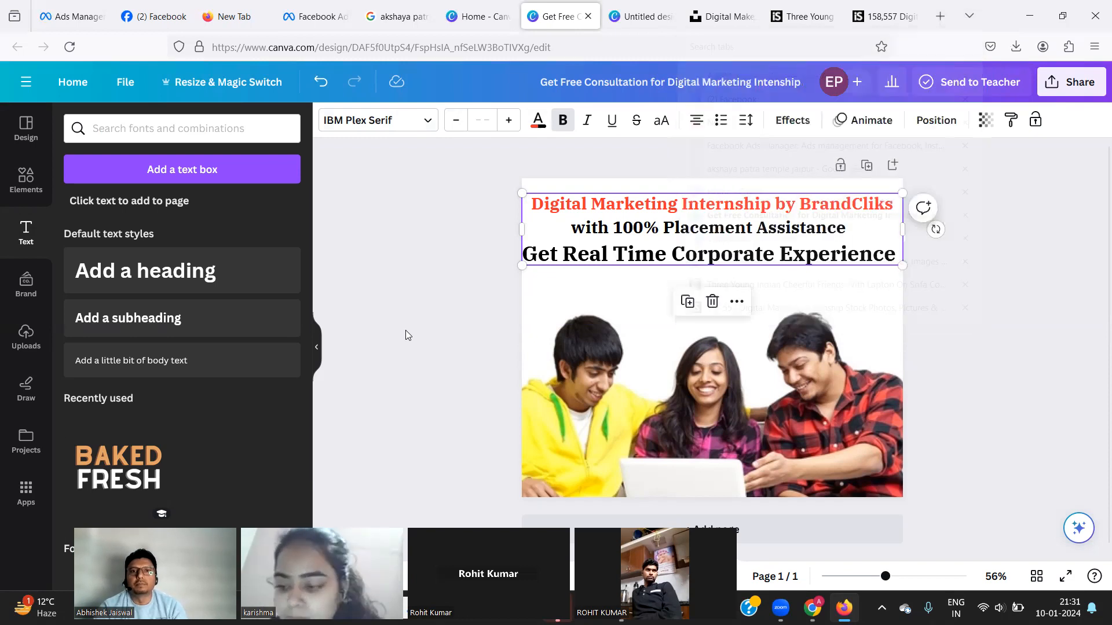
pyautogui.click(406, 334)
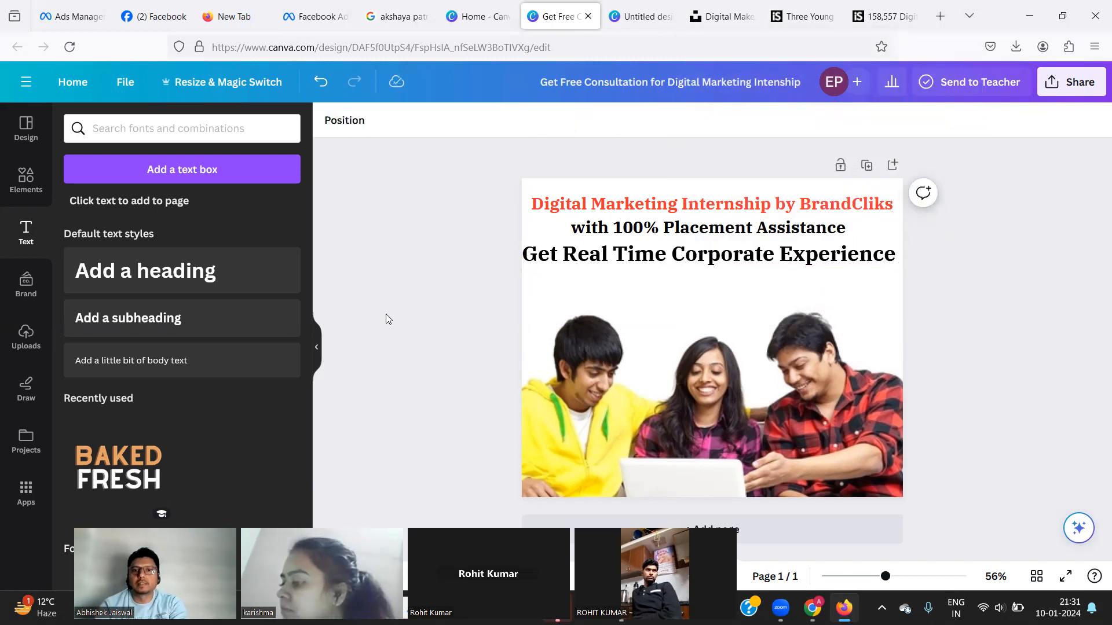
pyautogui.hotkey('alt', 'Tab')
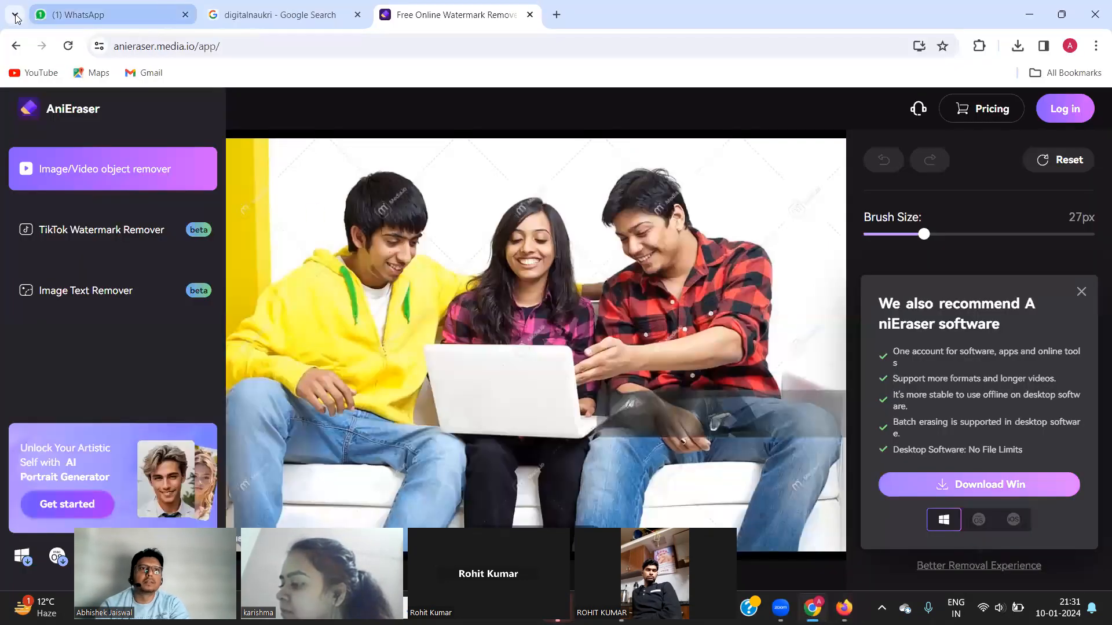
pyautogui.click(249, 17)
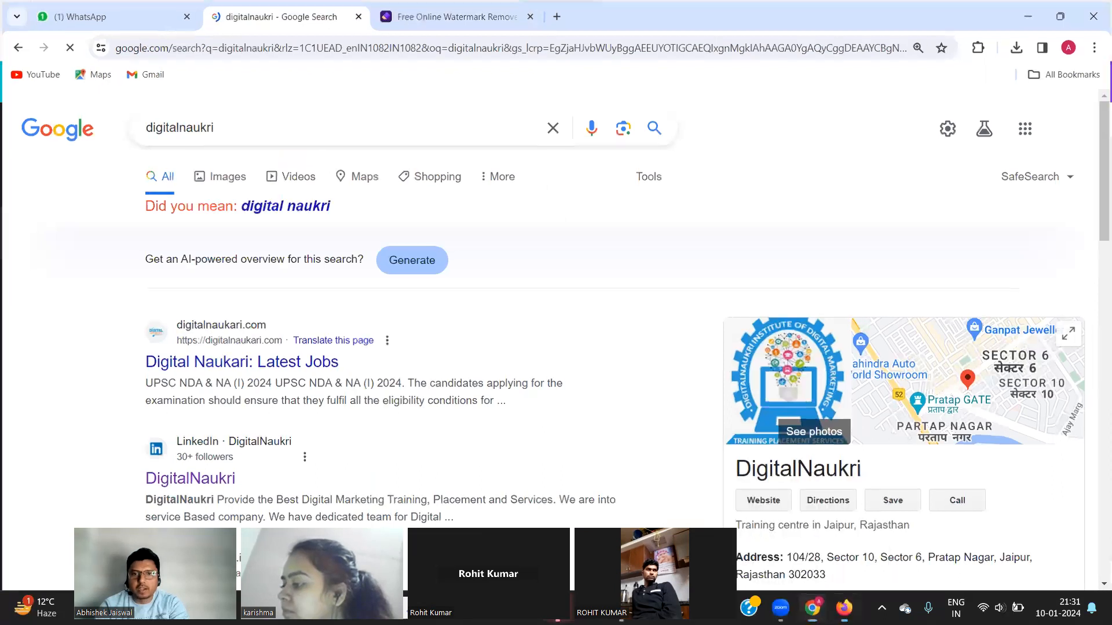
pyautogui.click(843, 608)
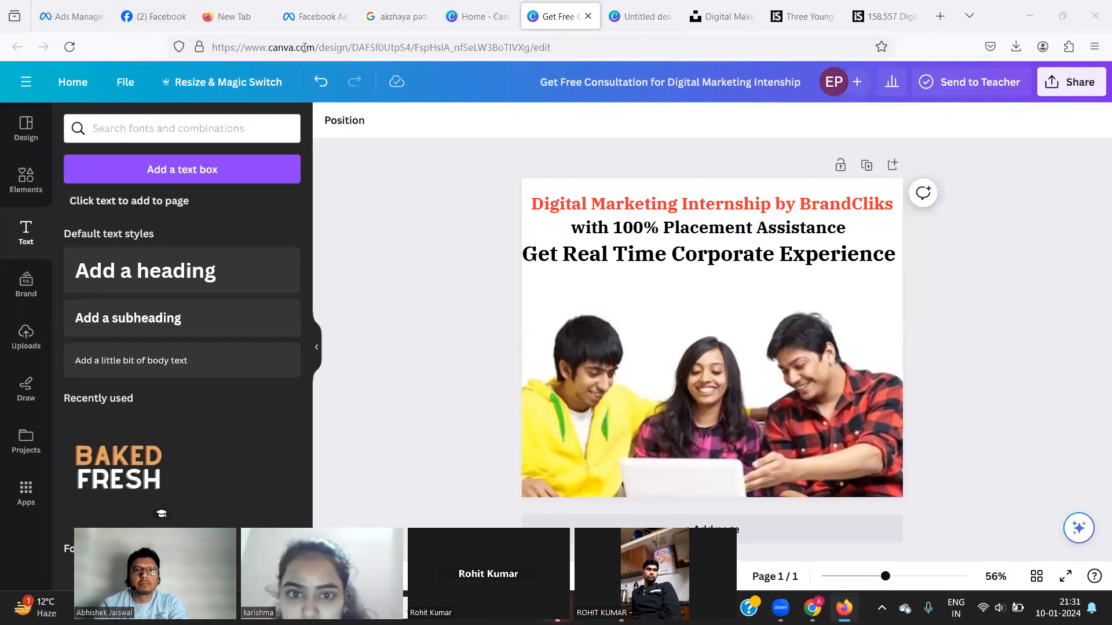
pyautogui.hotkey('alt', 'Tab')
pyautogui.hotkey('alt', 'Tab')
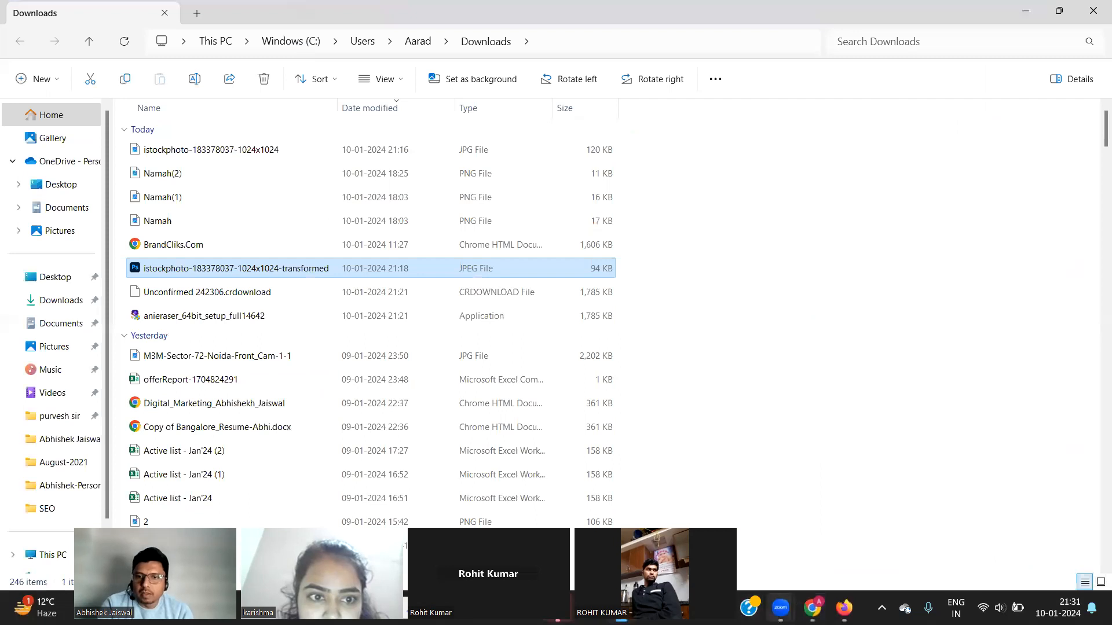
pyautogui.click(845, 608)
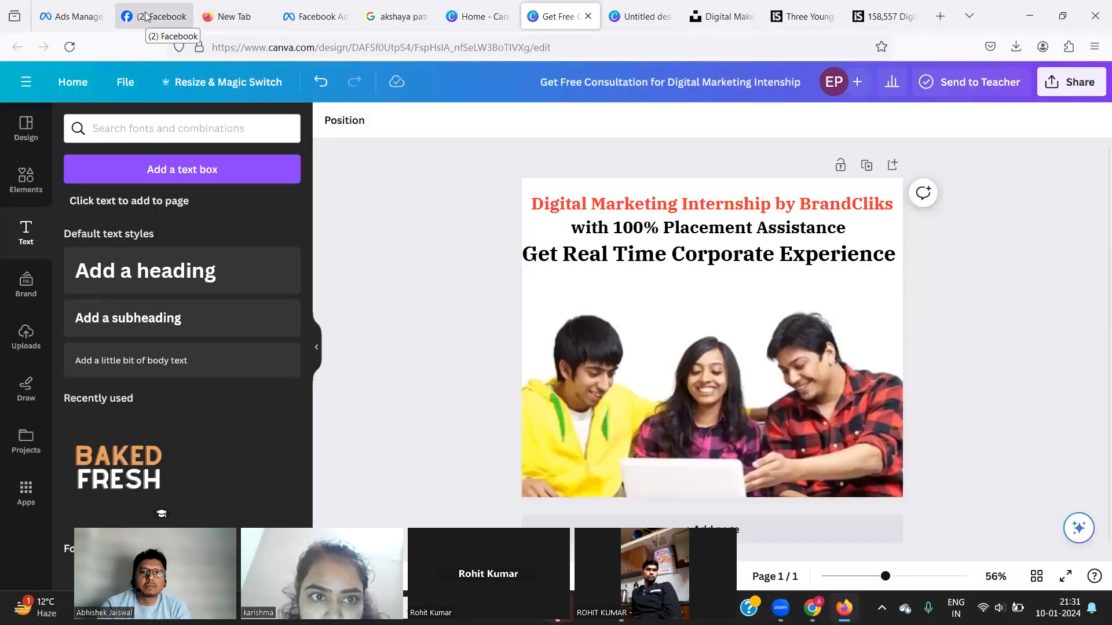
pyautogui.click(467, 17)
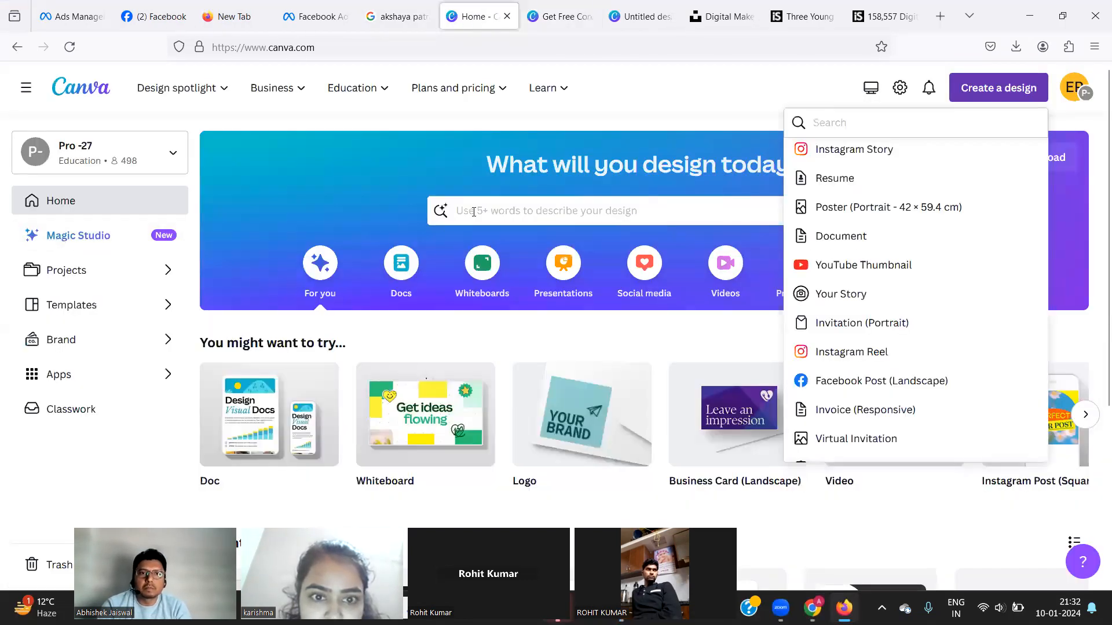
pyautogui.scroll(-4, 421, 326)
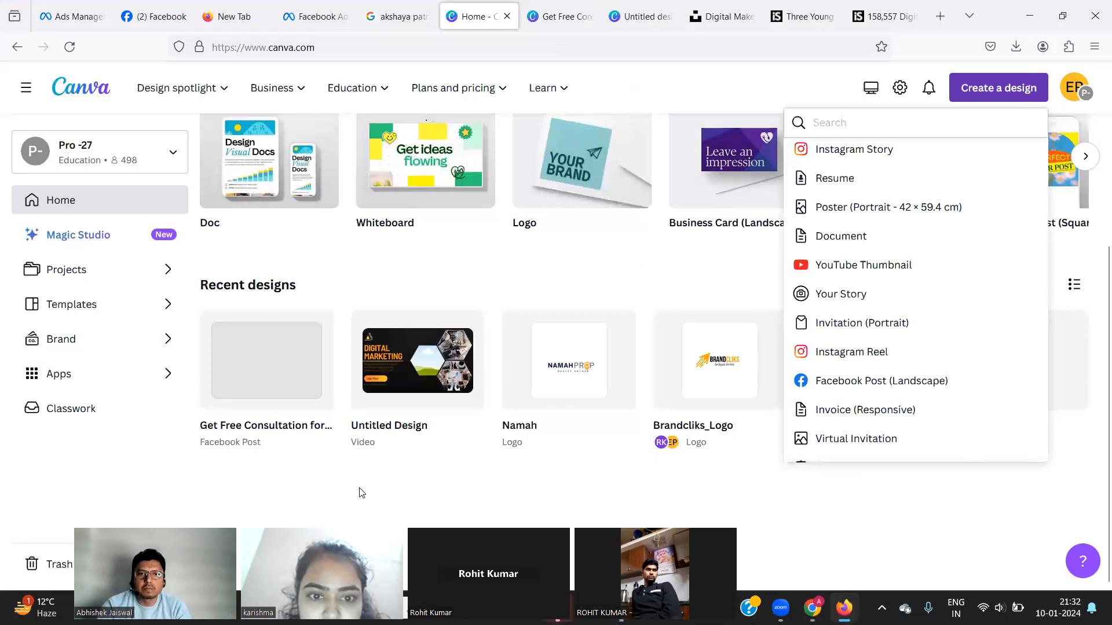
pyautogui.click(724, 360)
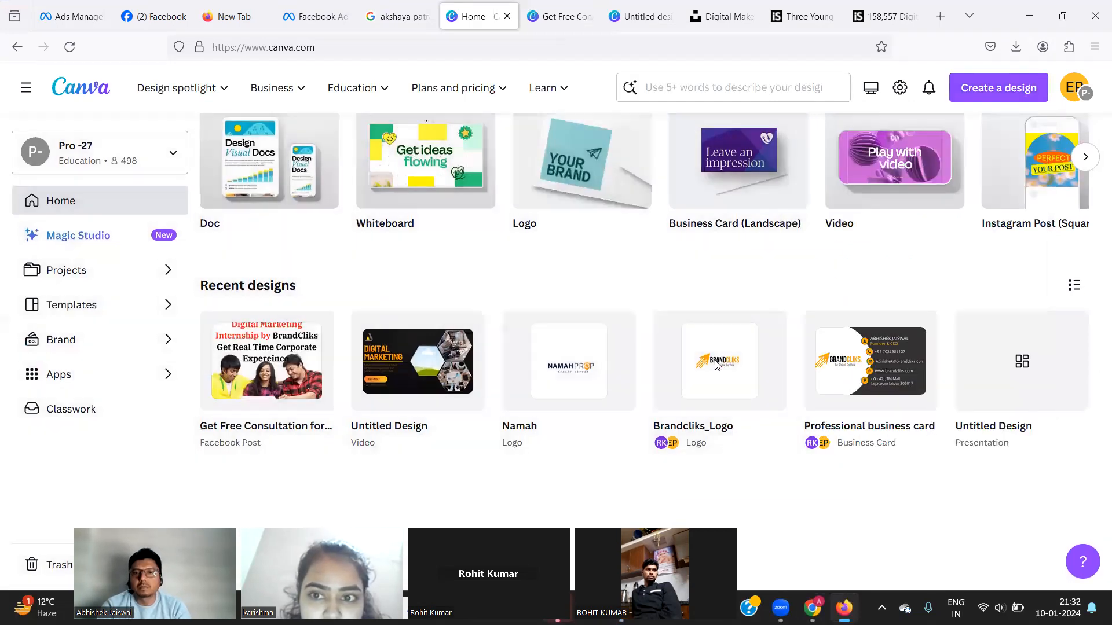
pyautogui.click(717, 365)
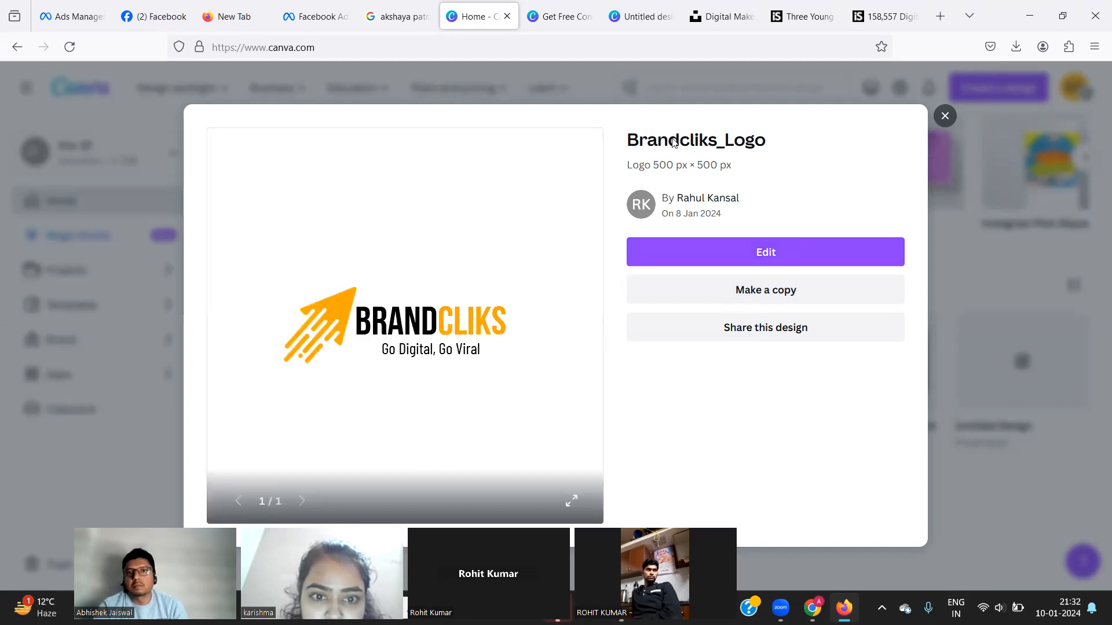
pyautogui.click(945, 118)
pyautogui.press('alt')
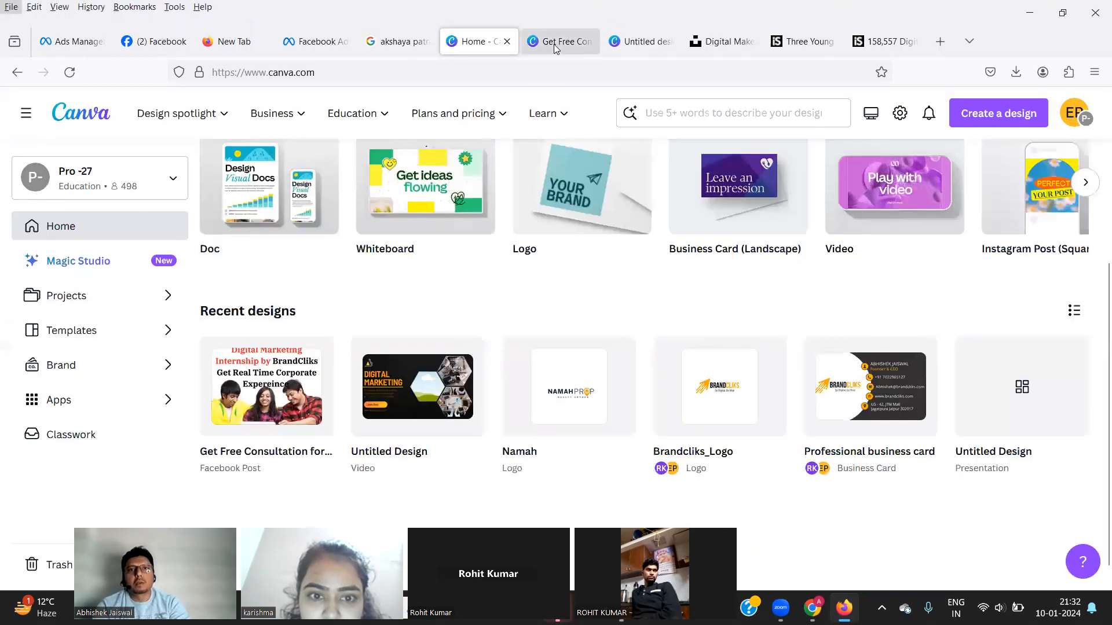
pyautogui.click(553, 43)
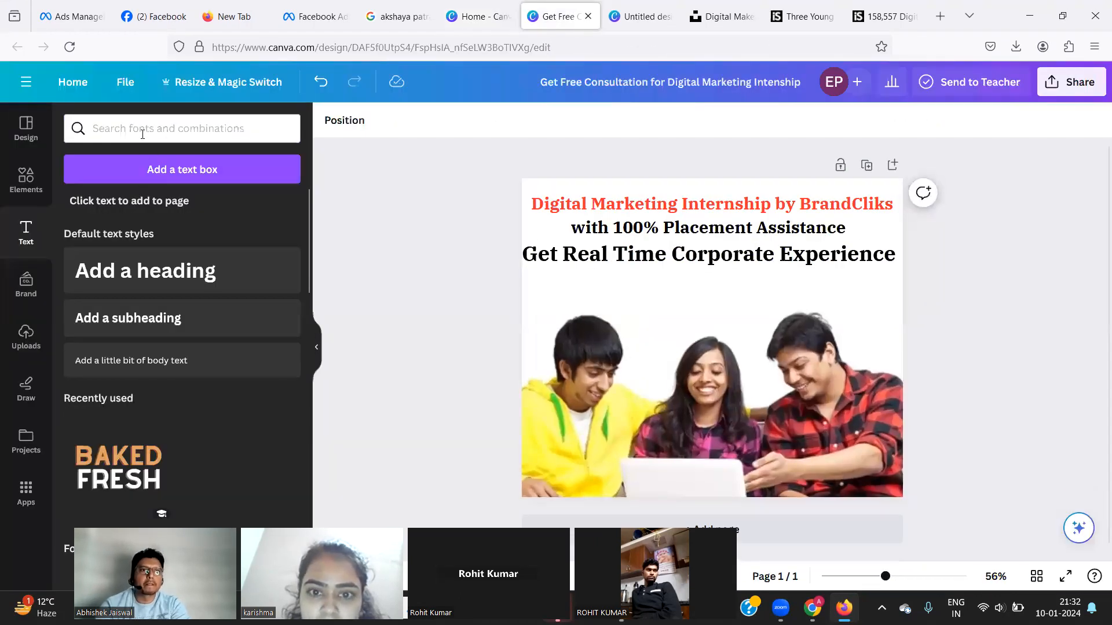
# Search for 'brandclik', browse Uploads, Design and Apps, then return to the Canva home page.
pyautogui.write('brandclik')
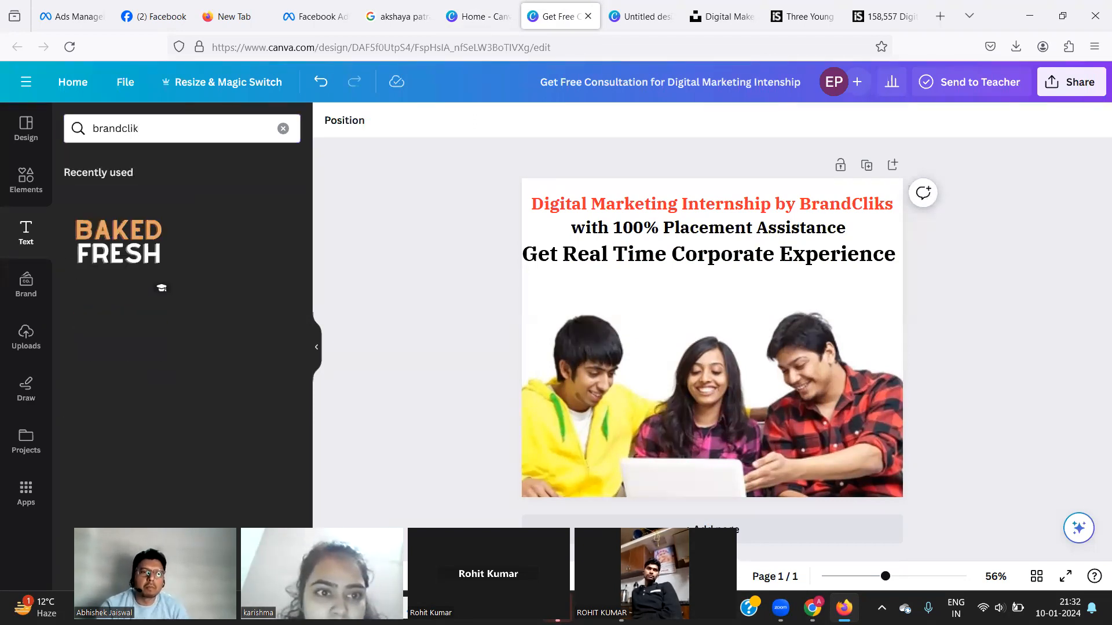
pyautogui.click(25, 336)
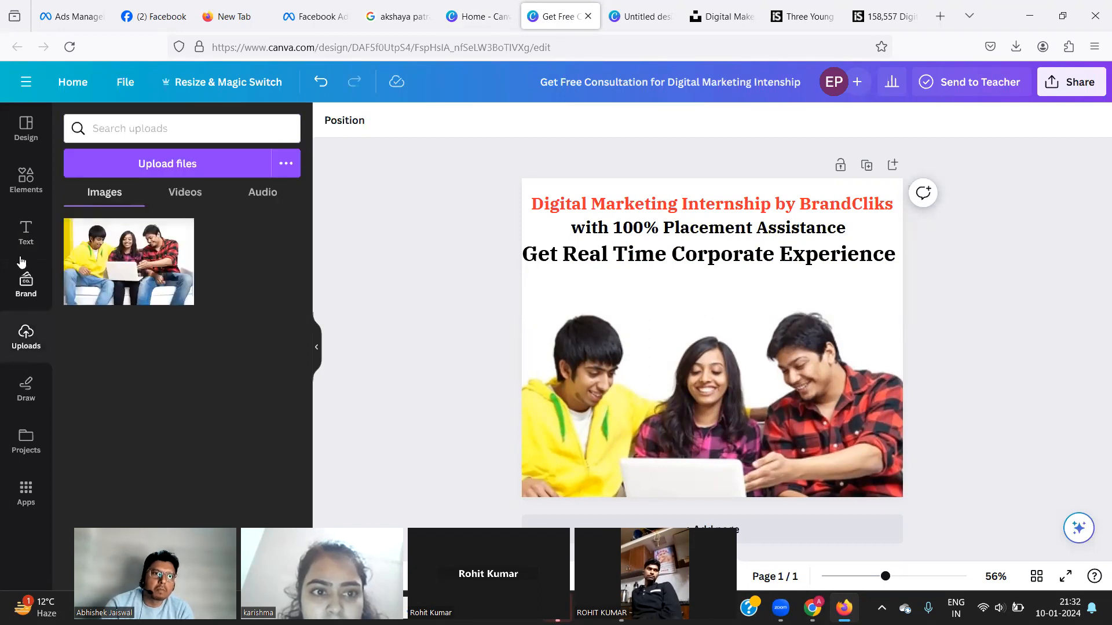
pyautogui.click(33, 136)
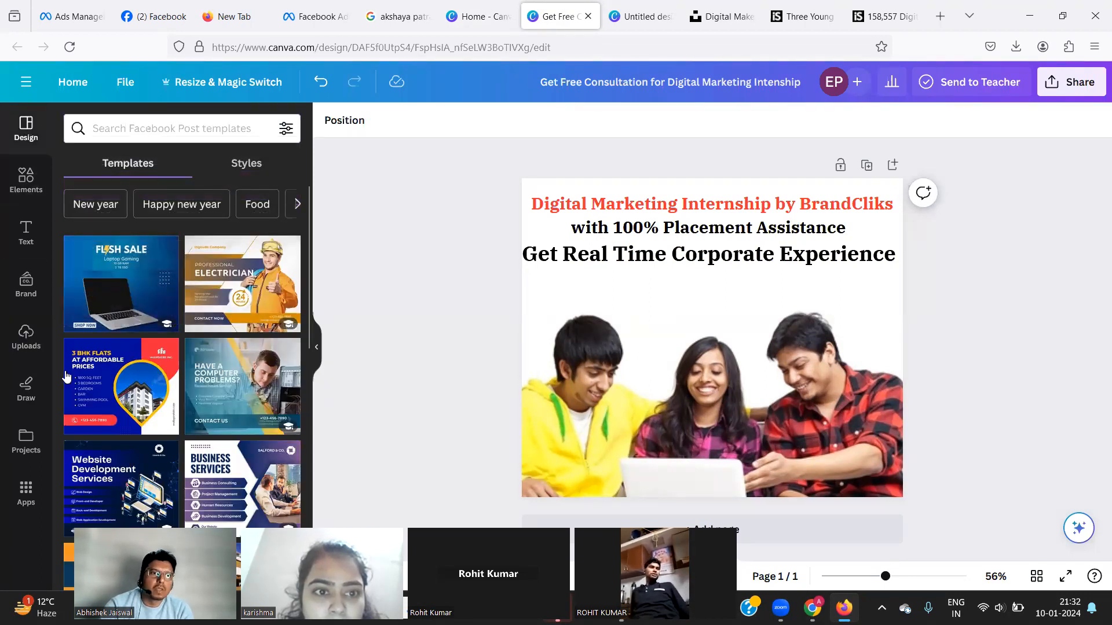
pyautogui.click(23, 501)
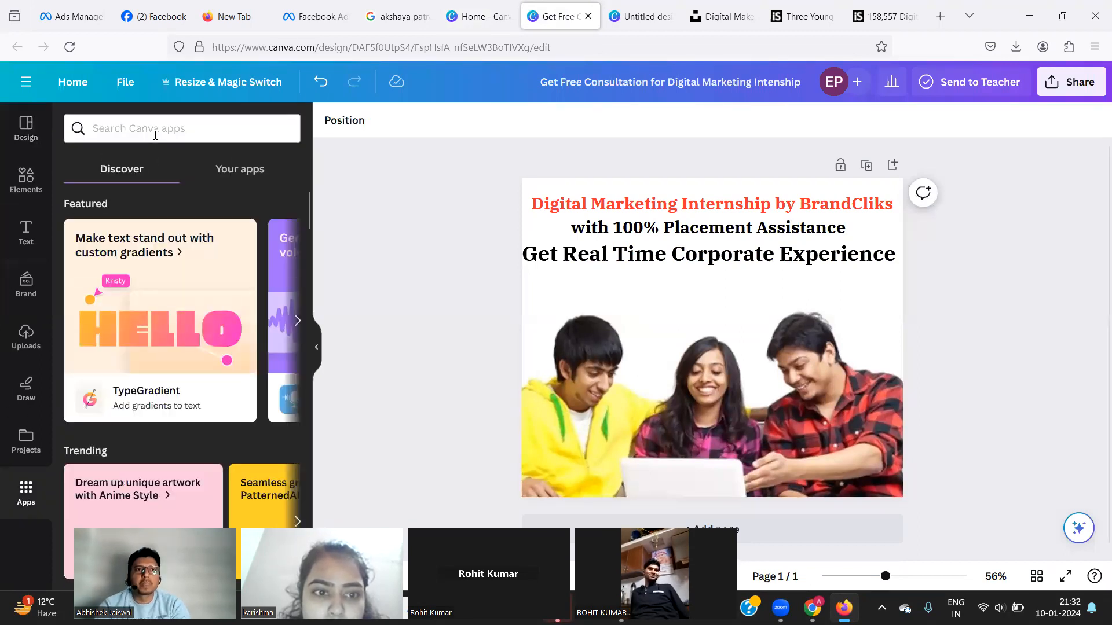
pyautogui.click(476, 16)
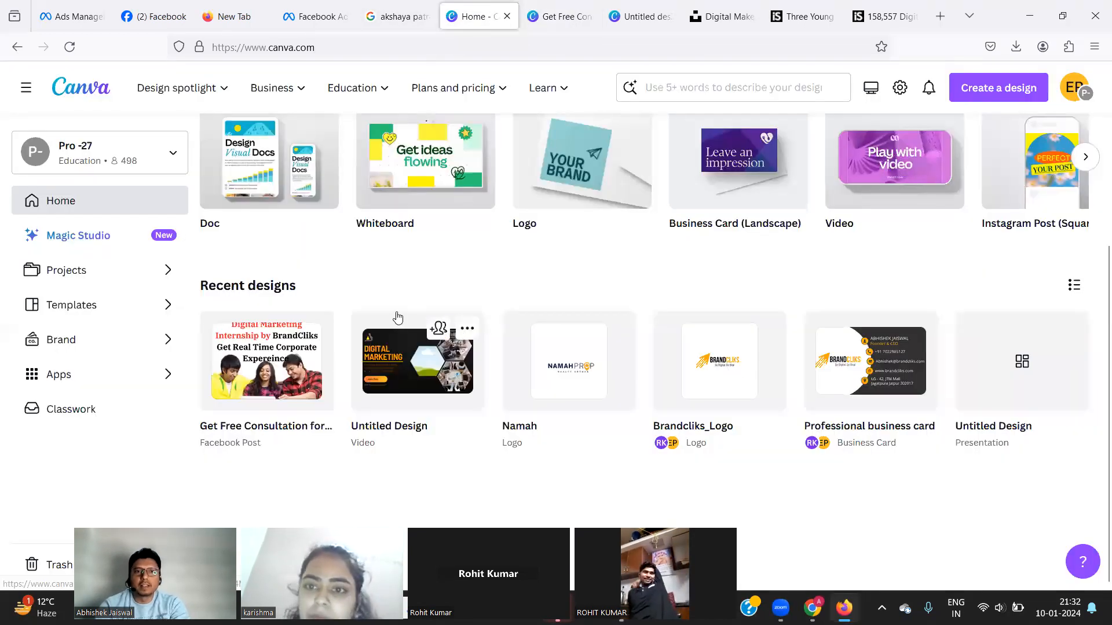
# Create and open a copy of the Brandcliks_Logo design from Recent designs.
pyautogui.scroll(2, 397, 317)
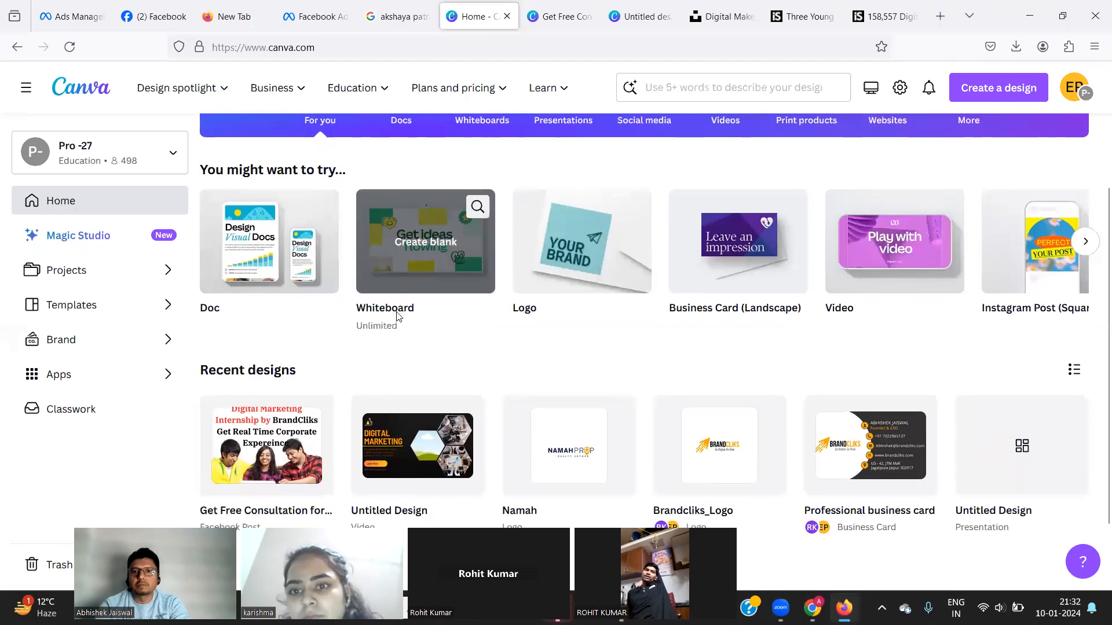
pyautogui.scroll(-1, 522, 341)
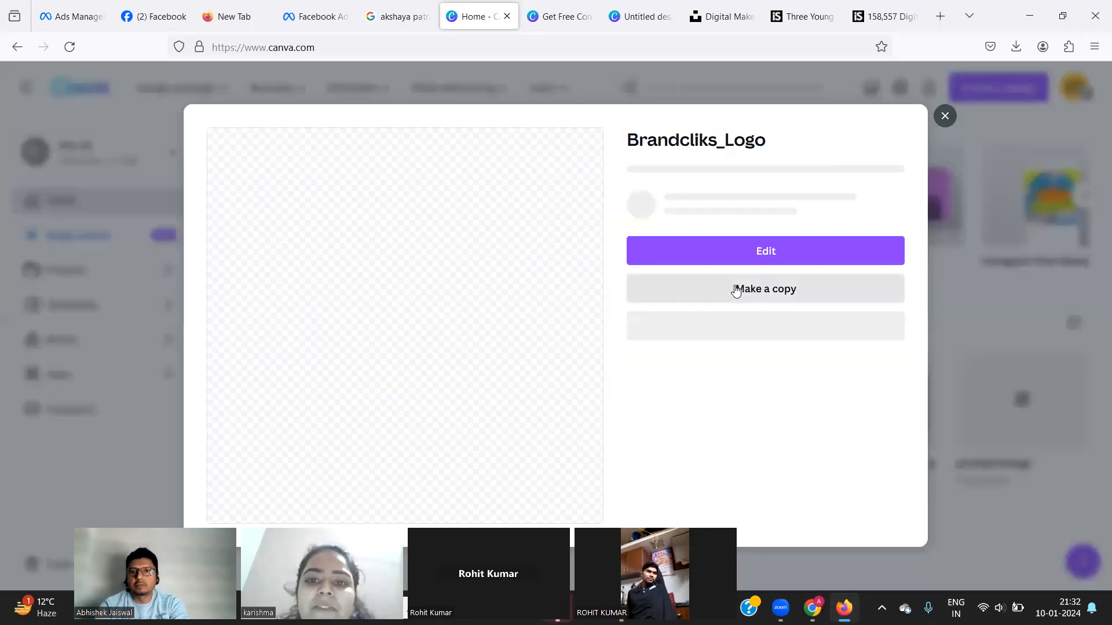
pyautogui.click(735, 291)
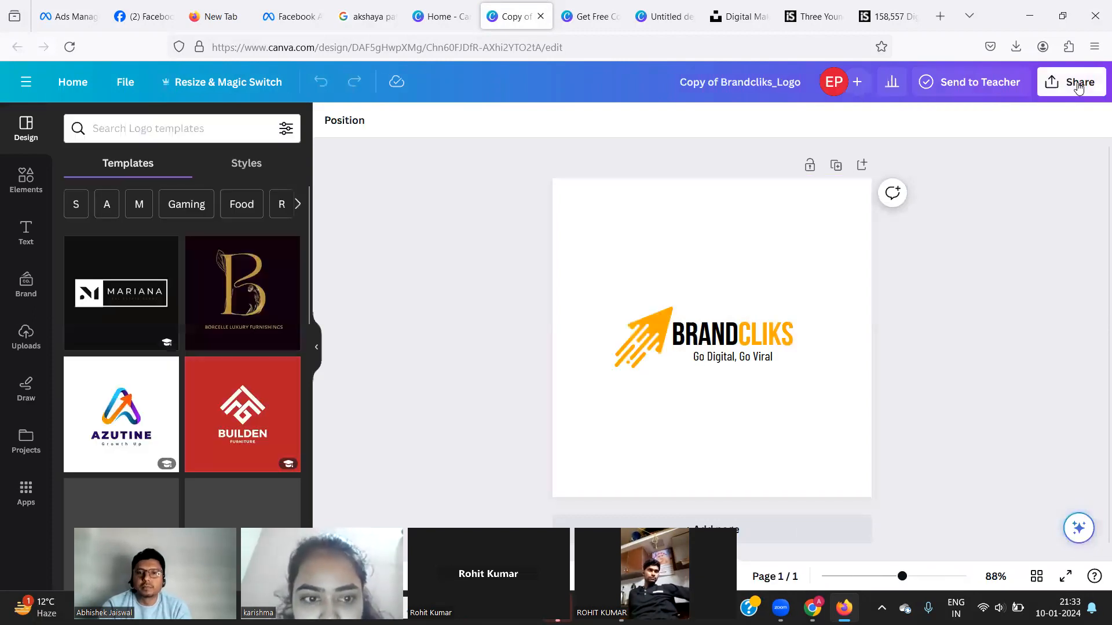
# Download the Brandcliks logo copy as a PNG file.
pyautogui.click(1078, 87)
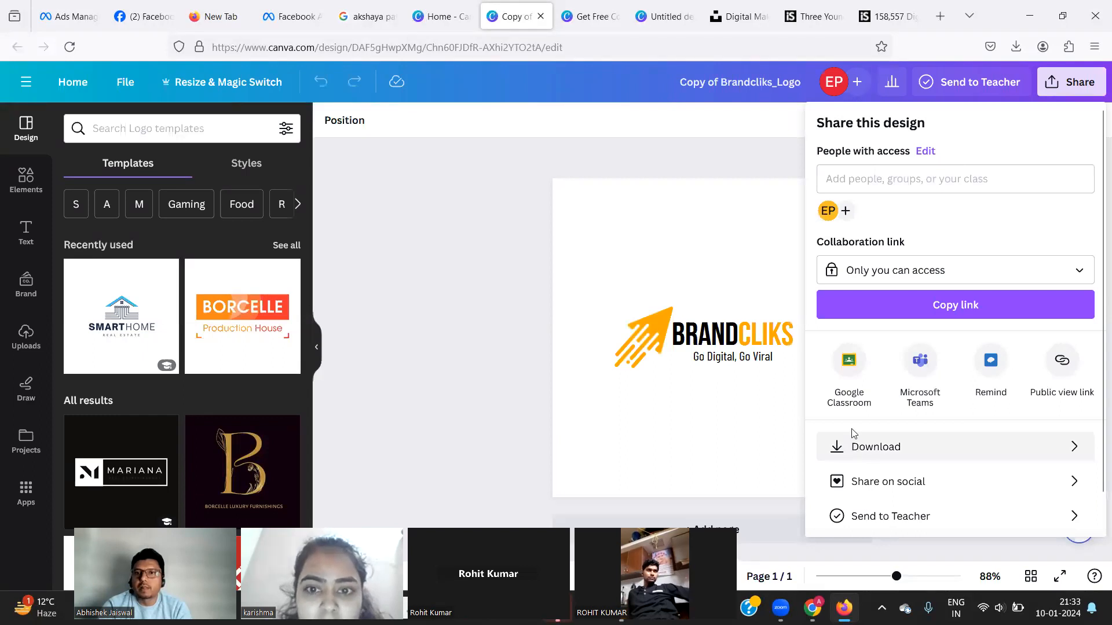
pyautogui.click(854, 435)
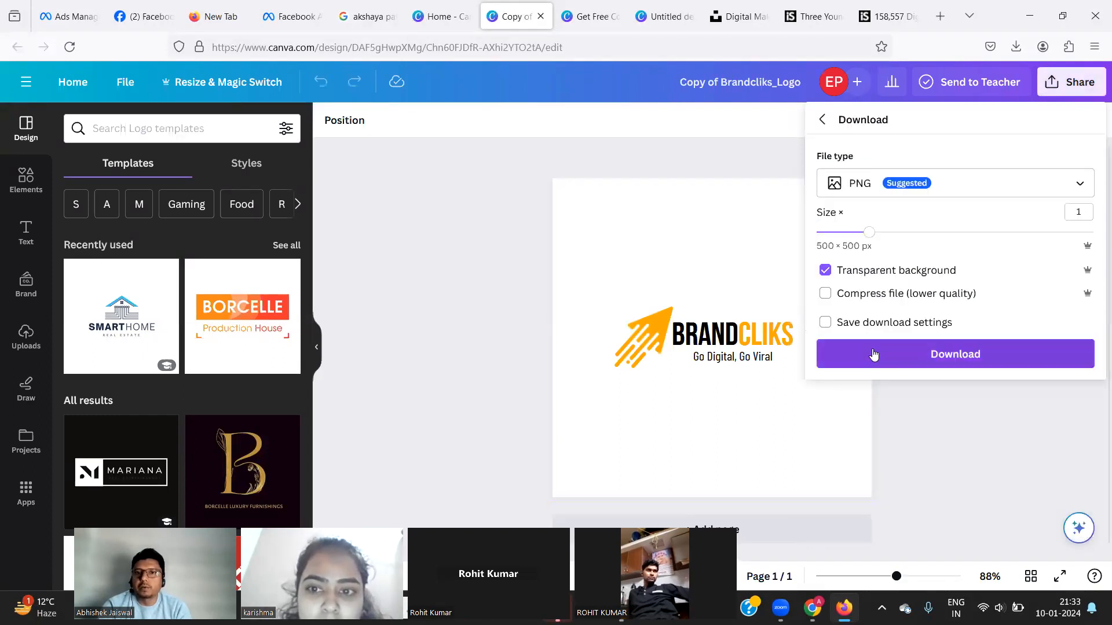
pyautogui.click(872, 348)
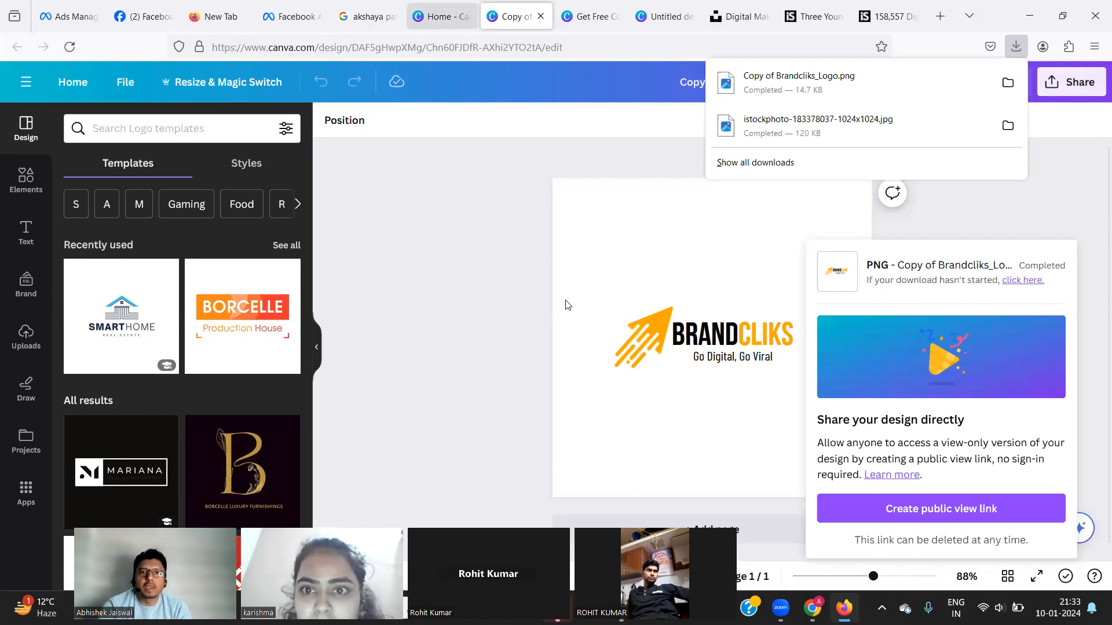
# Return to the Facebook post design and start uploading a file from Uploads.
pyautogui.click(442, 16)
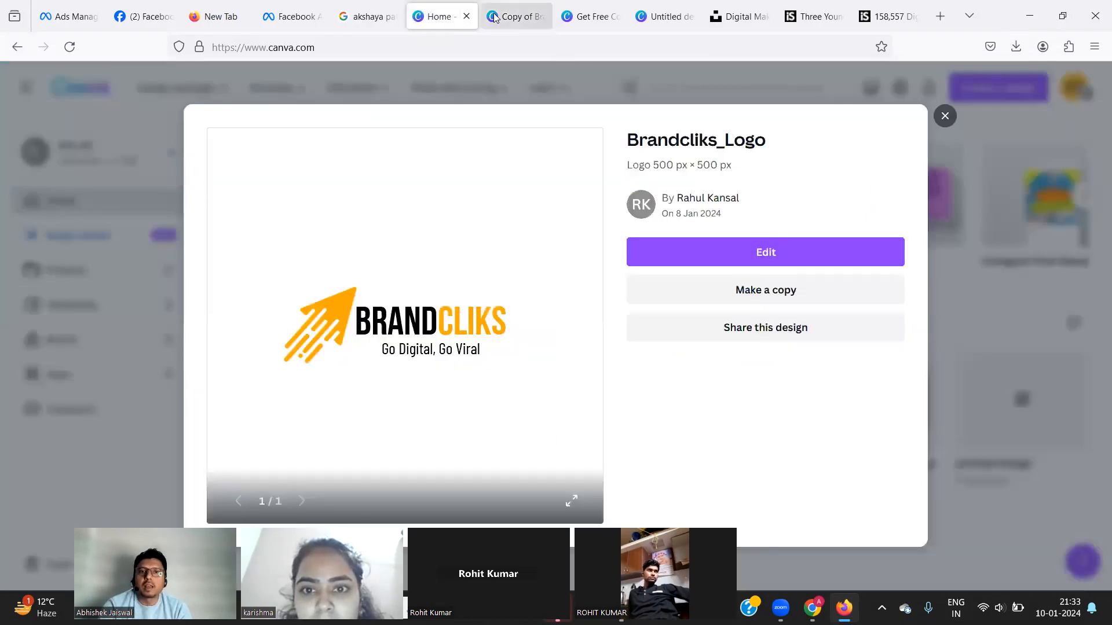
pyautogui.click(524, 20)
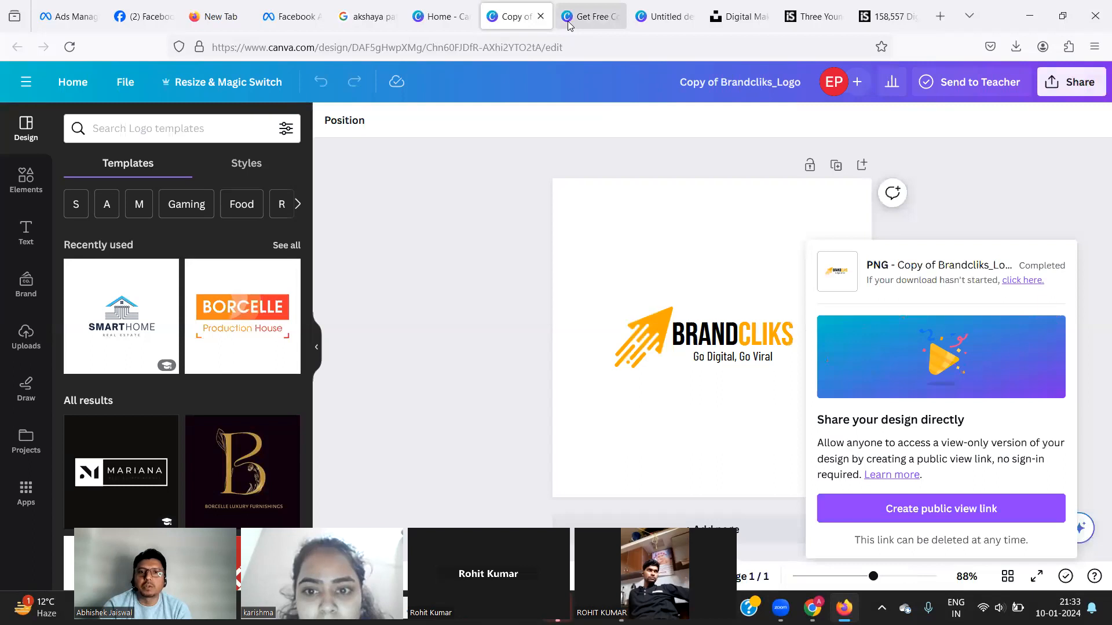
pyautogui.click(570, 23)
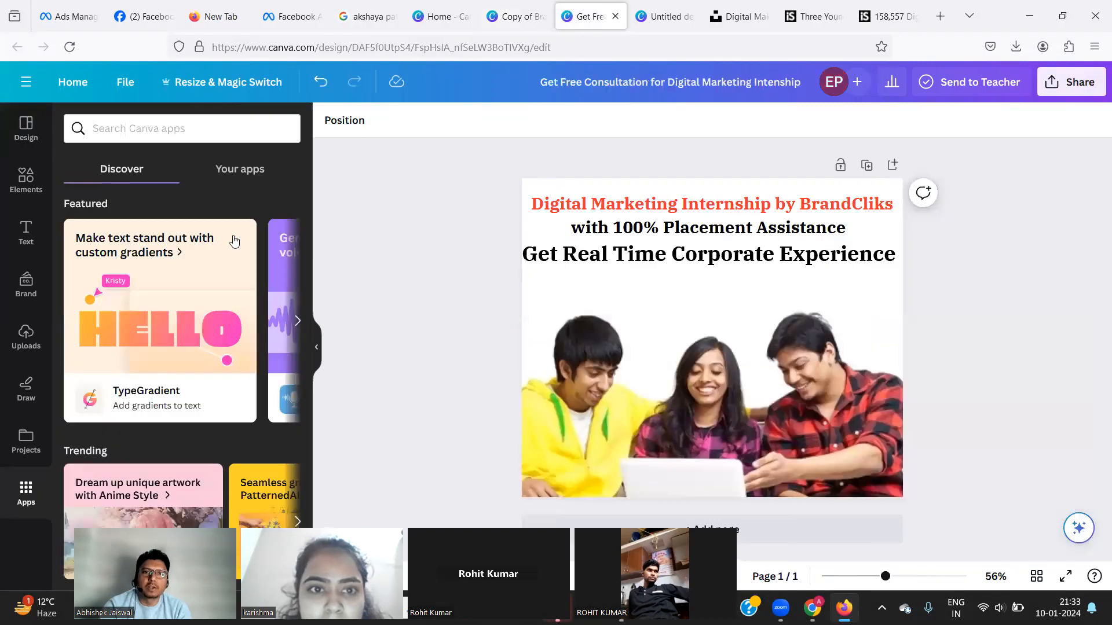
pyautogui.click(22, 347)
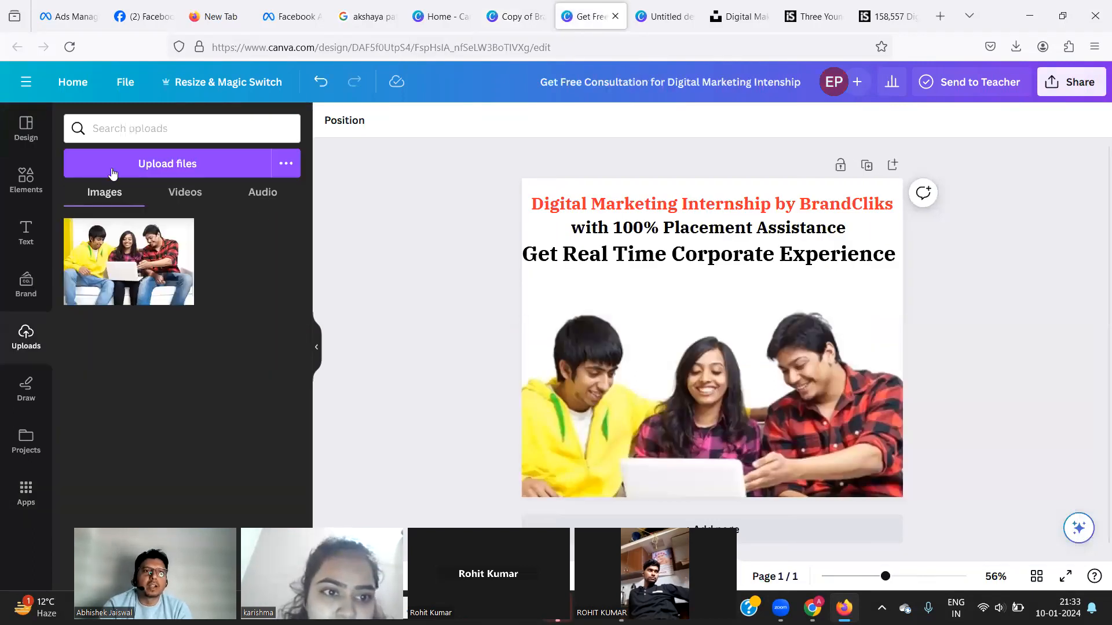
pyautogui.click(111, 169)
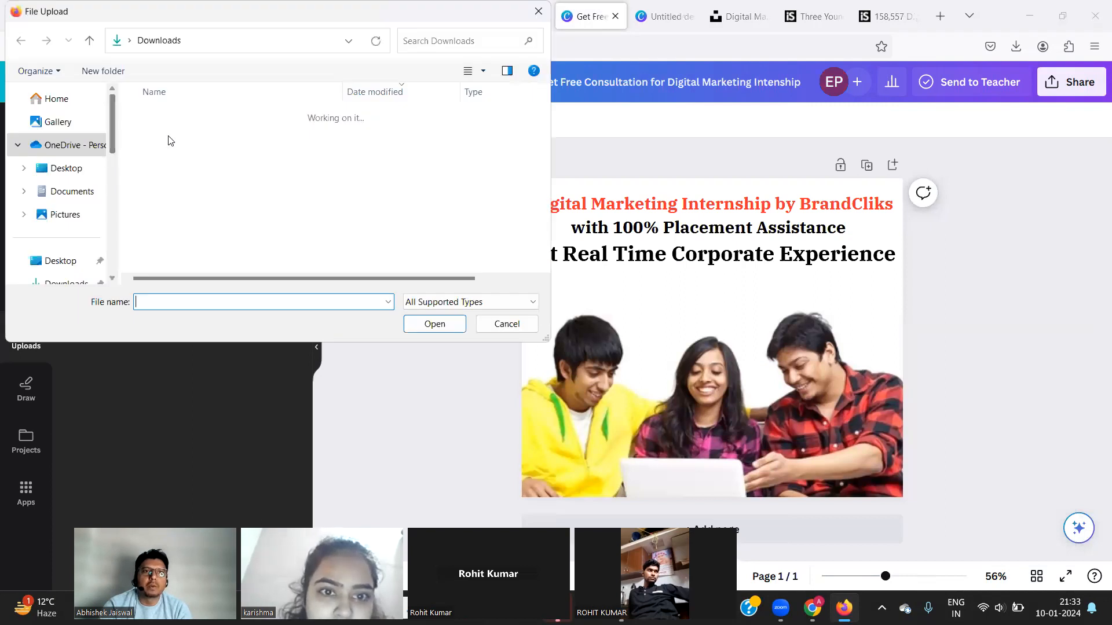
# Upload the BrandCliks logo, delete 'BrandCliks' after 'by' in the headline, and drag the logo onto the page.
pyautogui.doubleClick(170, 135)
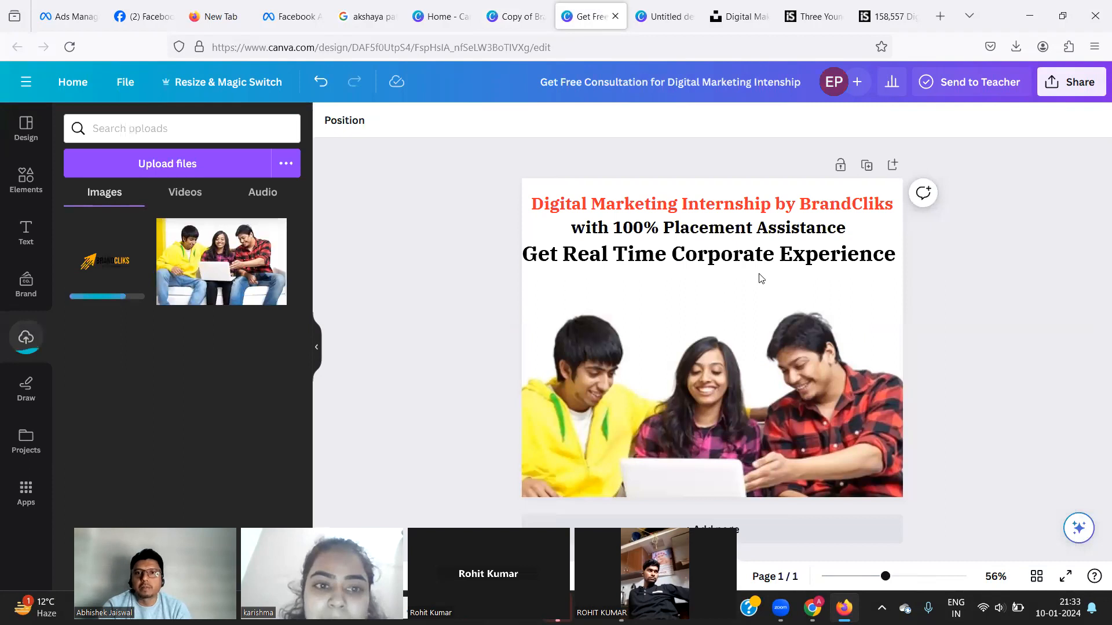
pyautogui.click(814, 207)
pyautogui.click(794, 207)
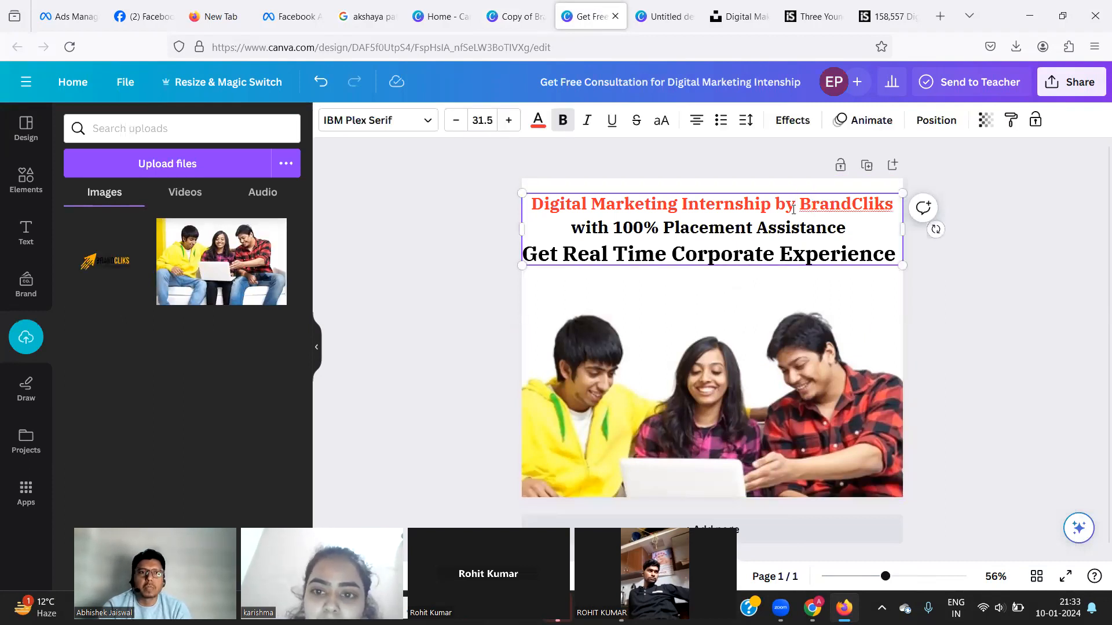
pyautogui.moveTo(794, 207); pyautogui.dragTo(897, 199)
pyautogui.press('BackSpace')
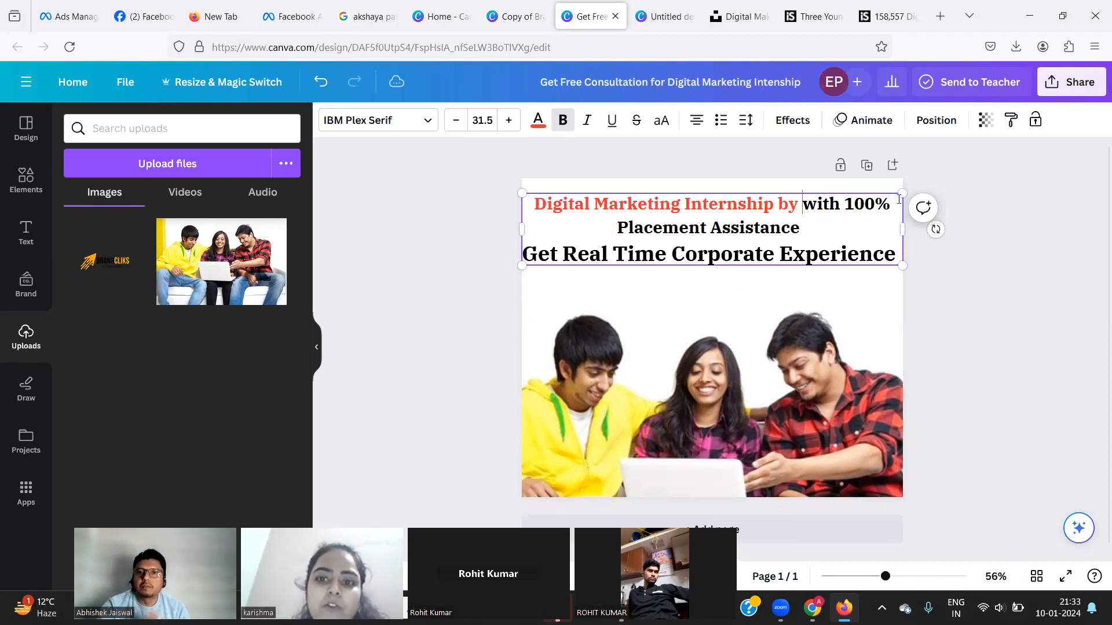
pyautogui.press('Return')
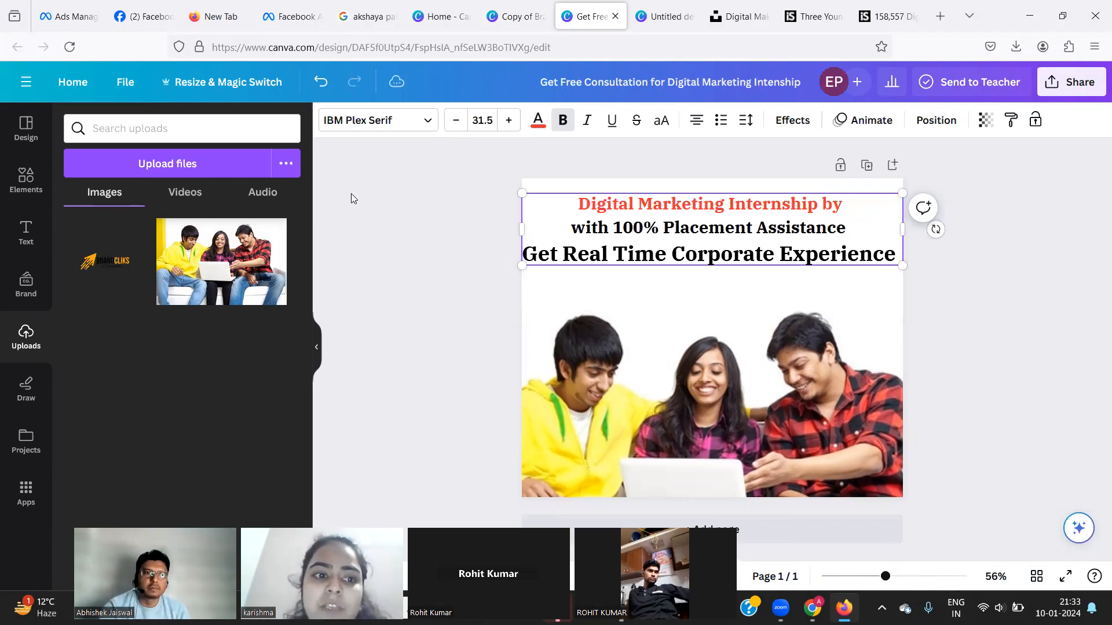
pyautogui.moveTo(113, 268); pyautogui.dragTo(864, 201)
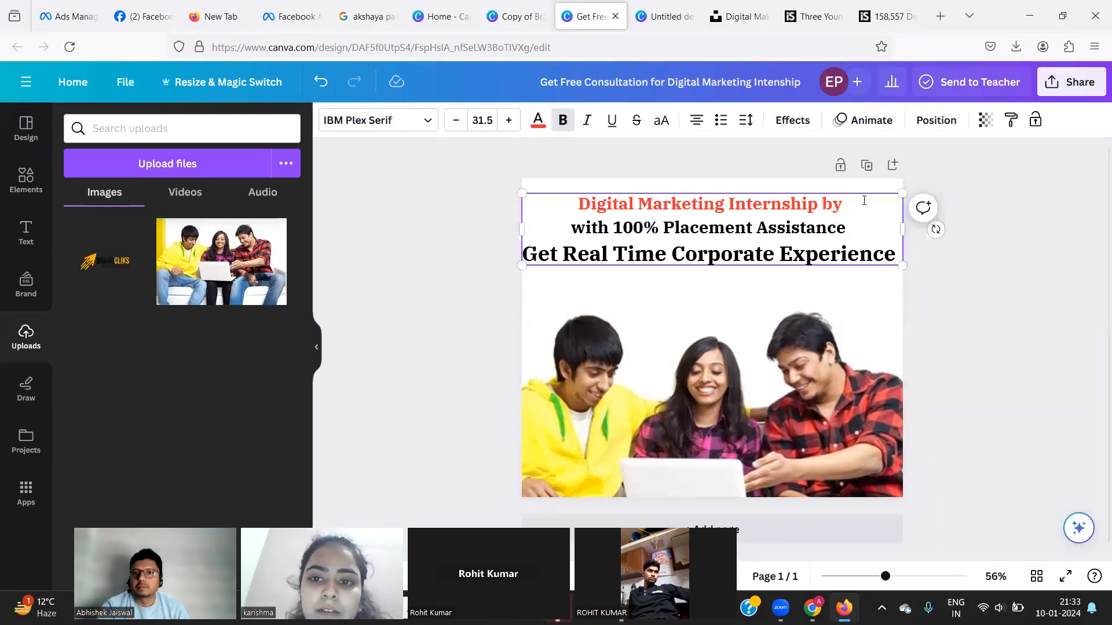
# Drop the BrandCliks logo onto the page, shrink it to about 220 px, and move it top-right.
pyautogui.click(121, 262)
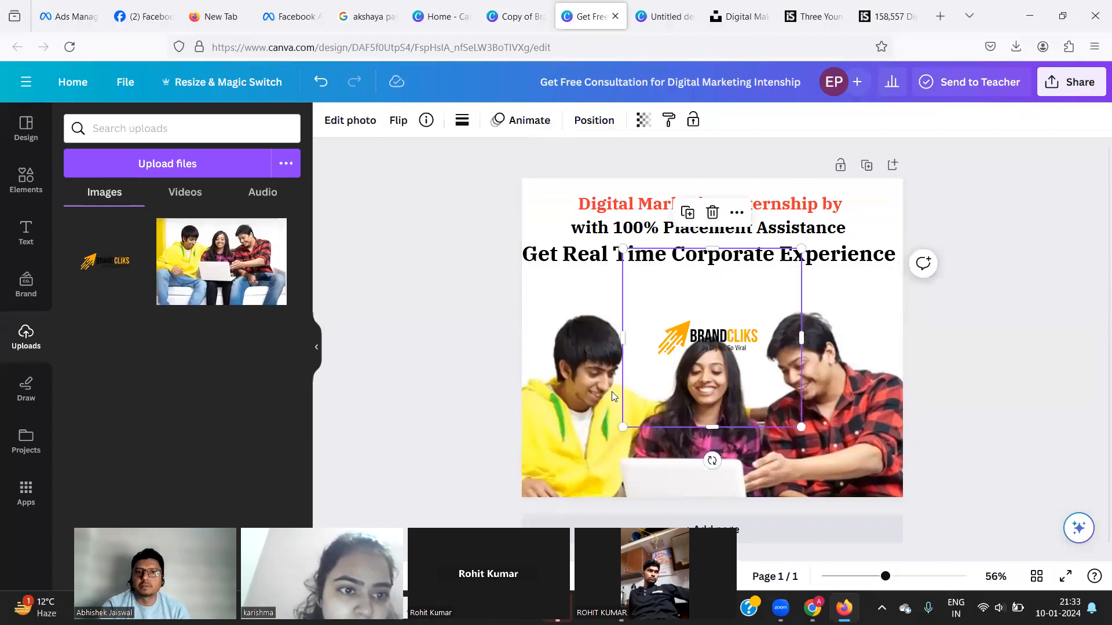
pyautogui.moveTo(622, 428); pyautogui.dragTo(672, 378)
pyautogui.moveTo(715, 320); pyautogui.dragTo(849, 202)
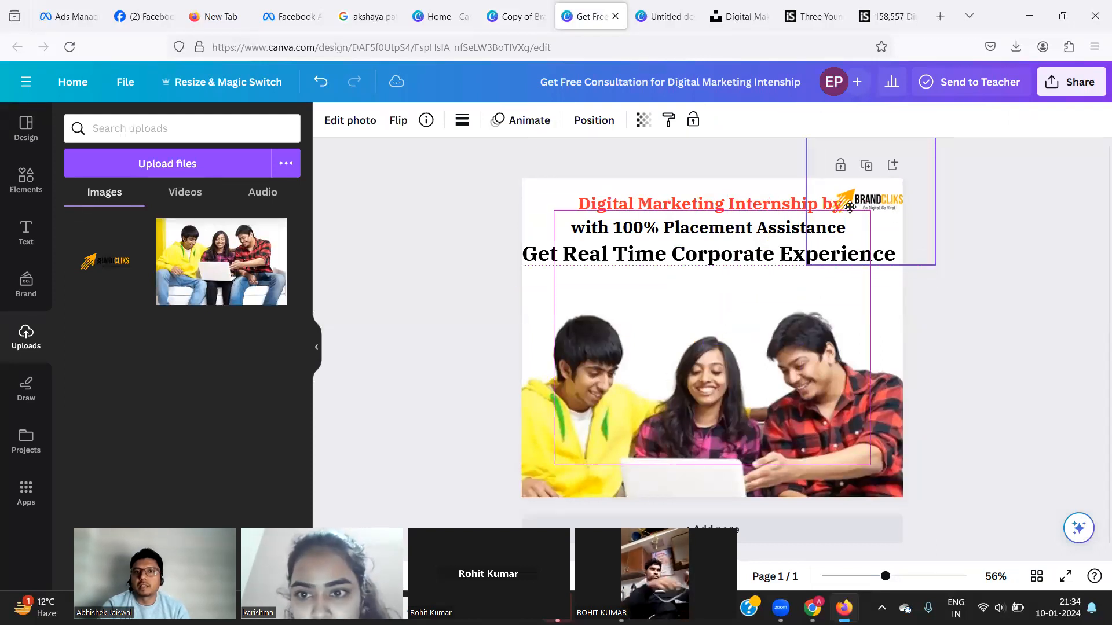
# Left-align the first headline line and nudge the logo beside it.
pyautogui.click(581, 204)
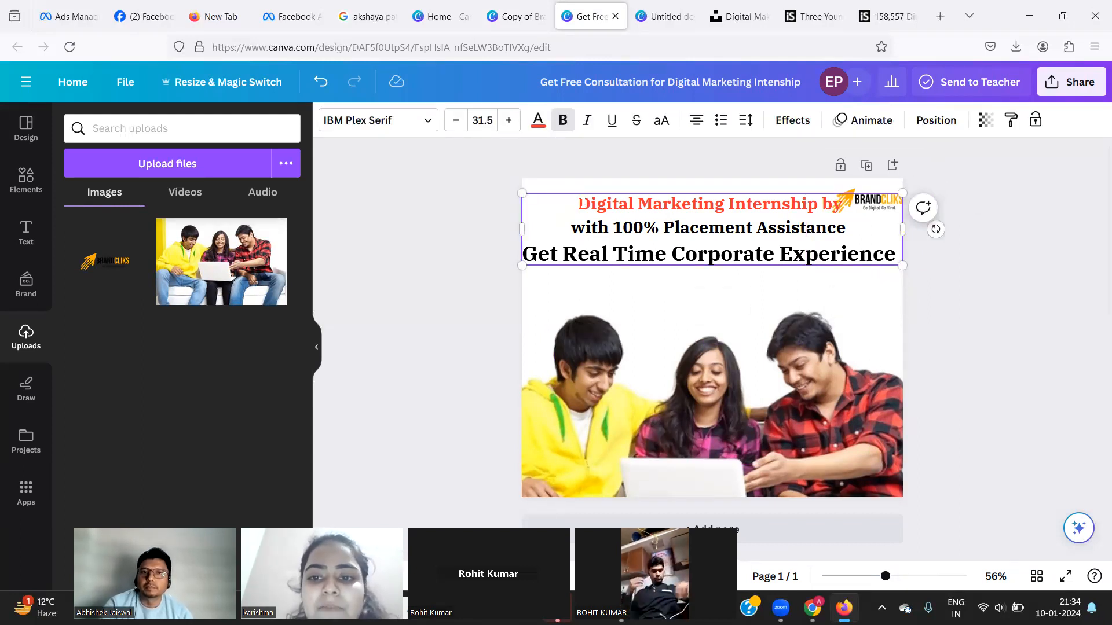
pyautogui.click(696, 120)
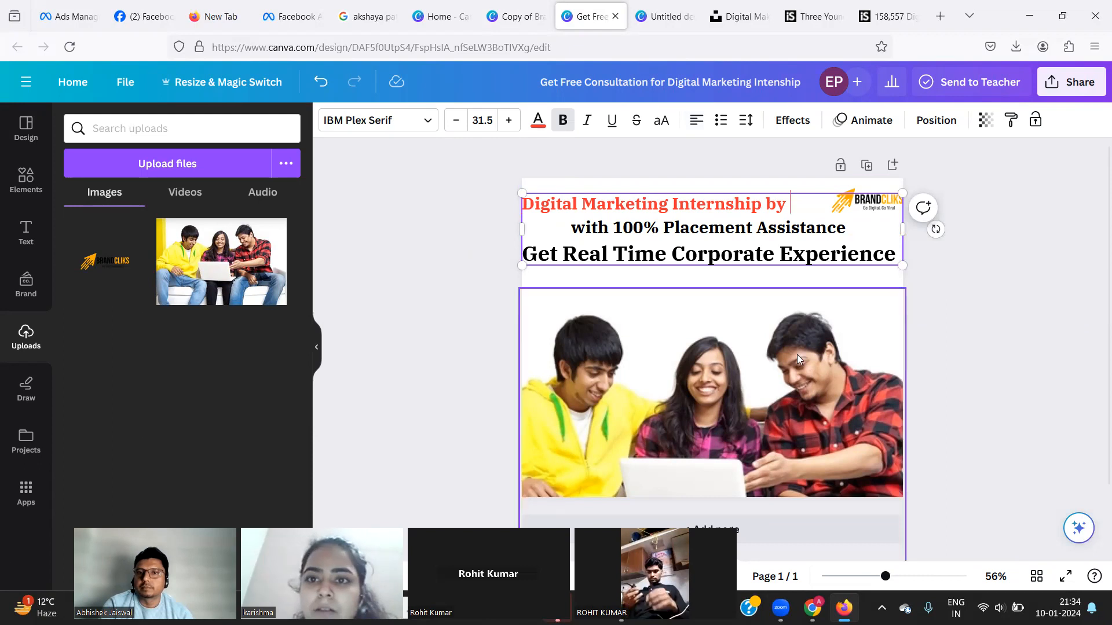
pyautogui.click(959, 314)
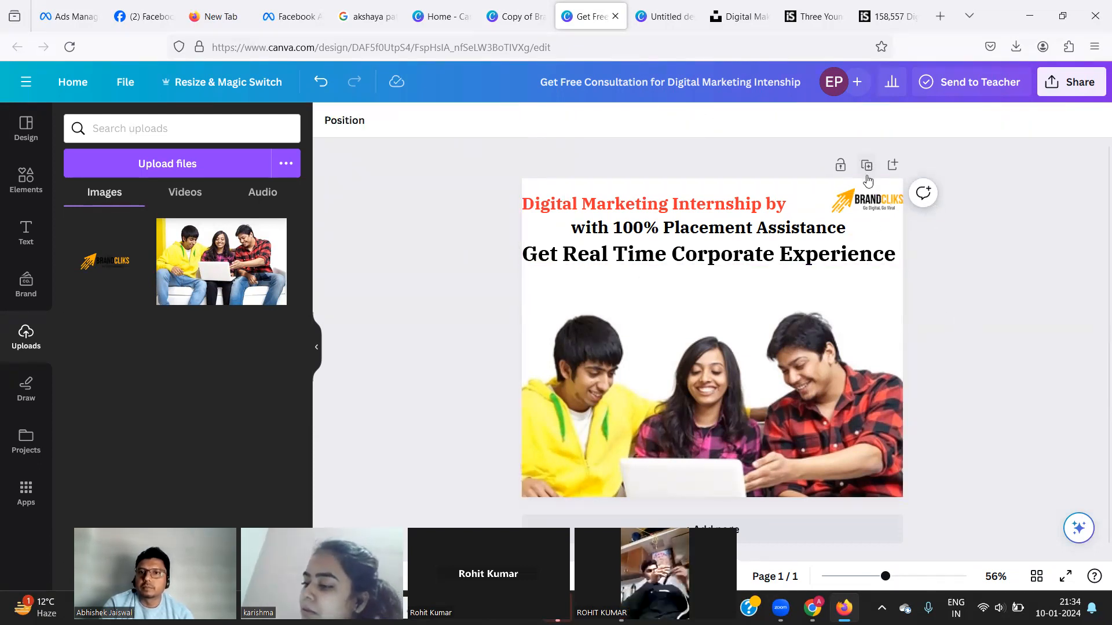
pyautogui.click(875, 205)
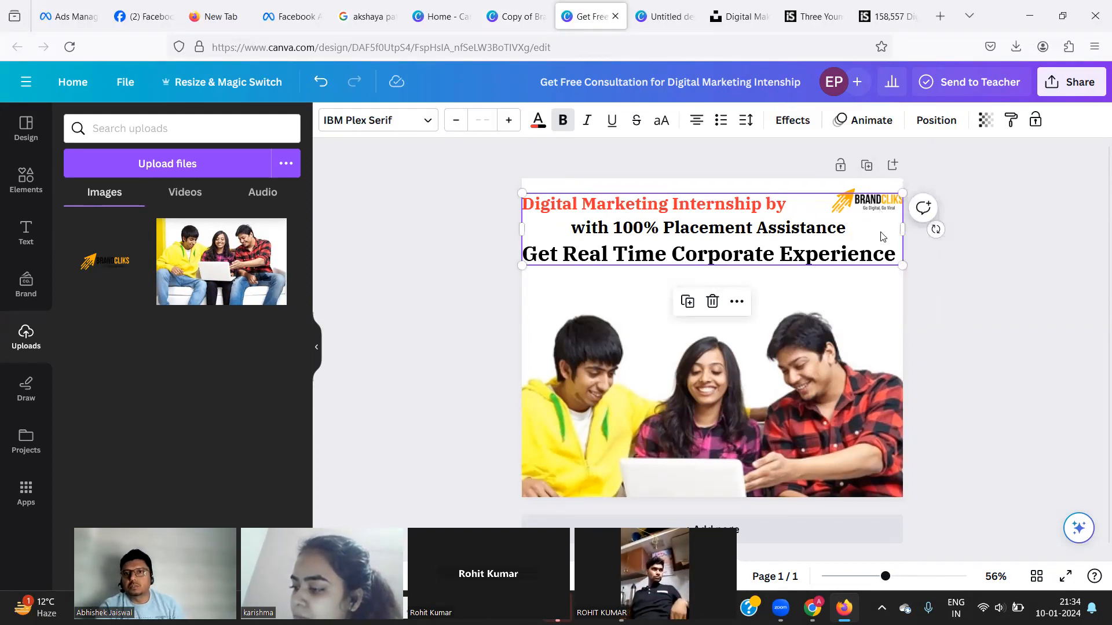
pyautogui.click(1026, 290)
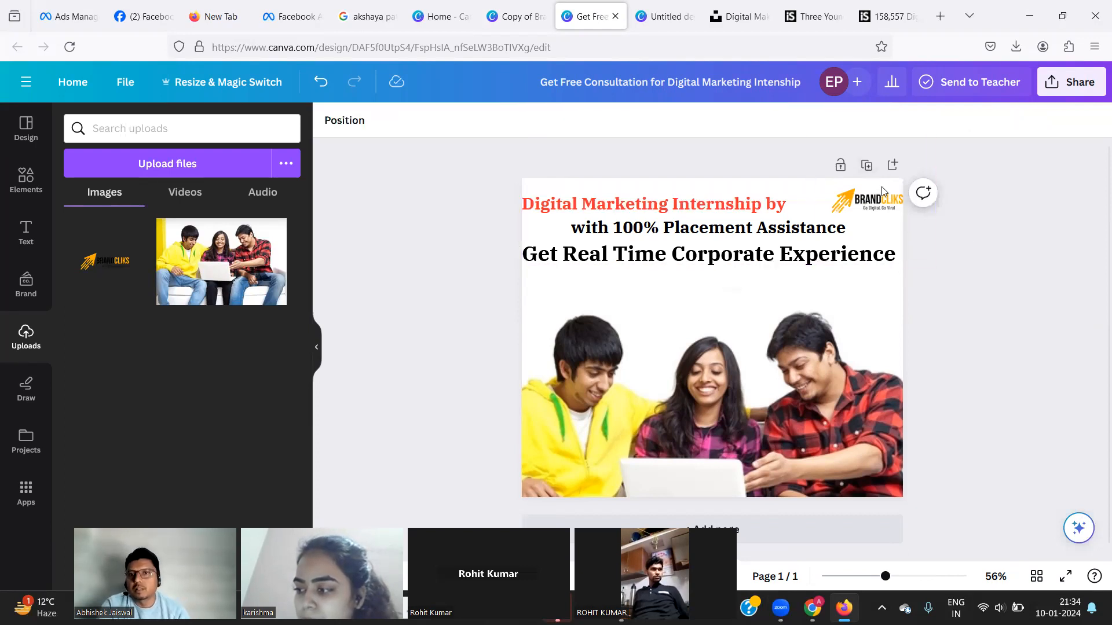
pyautogui.moveTo(886, 186); pyautogui.dragTo(841, 193)
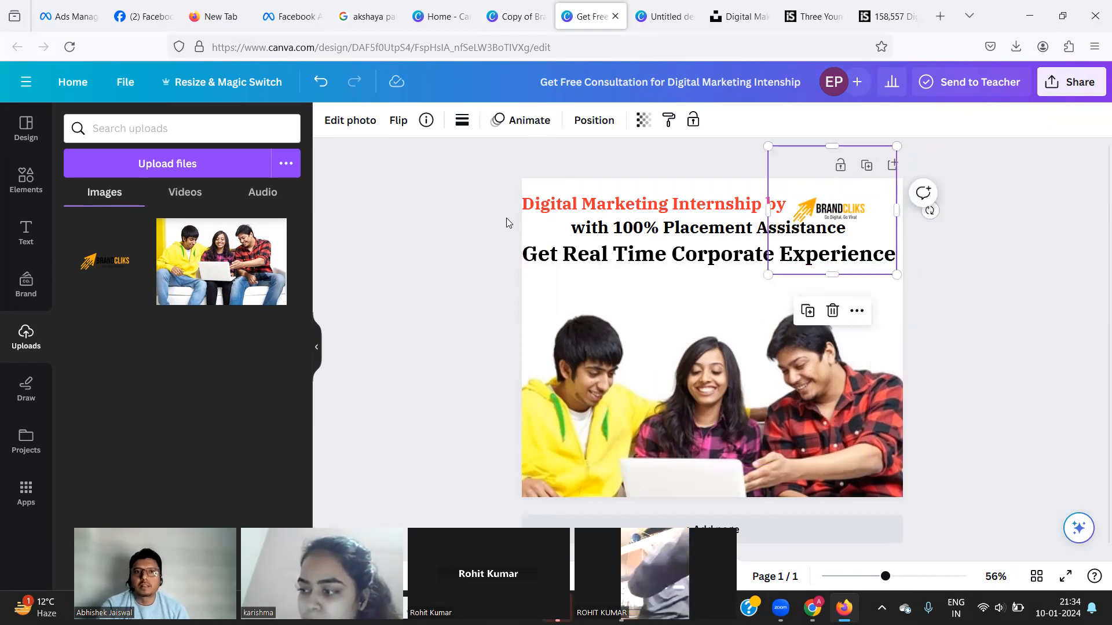
pyautogui.click(456, 228)
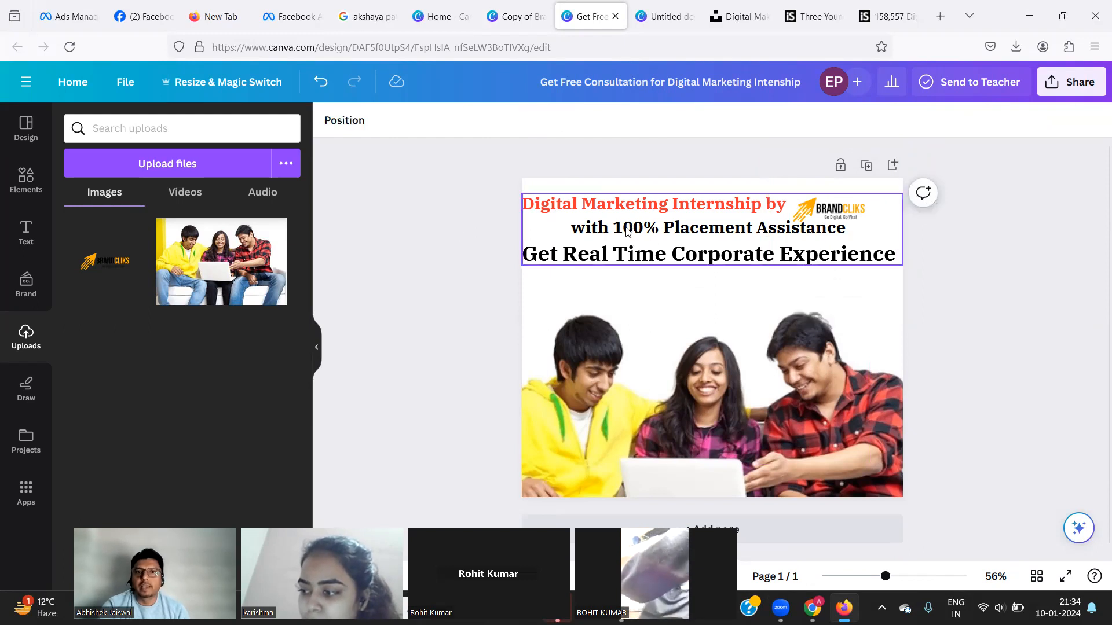
# Insert an empty line before the word 'with' in the headline text.
pyautogui.click(569, 229)
pyautogui.doubleClick(578, 228)
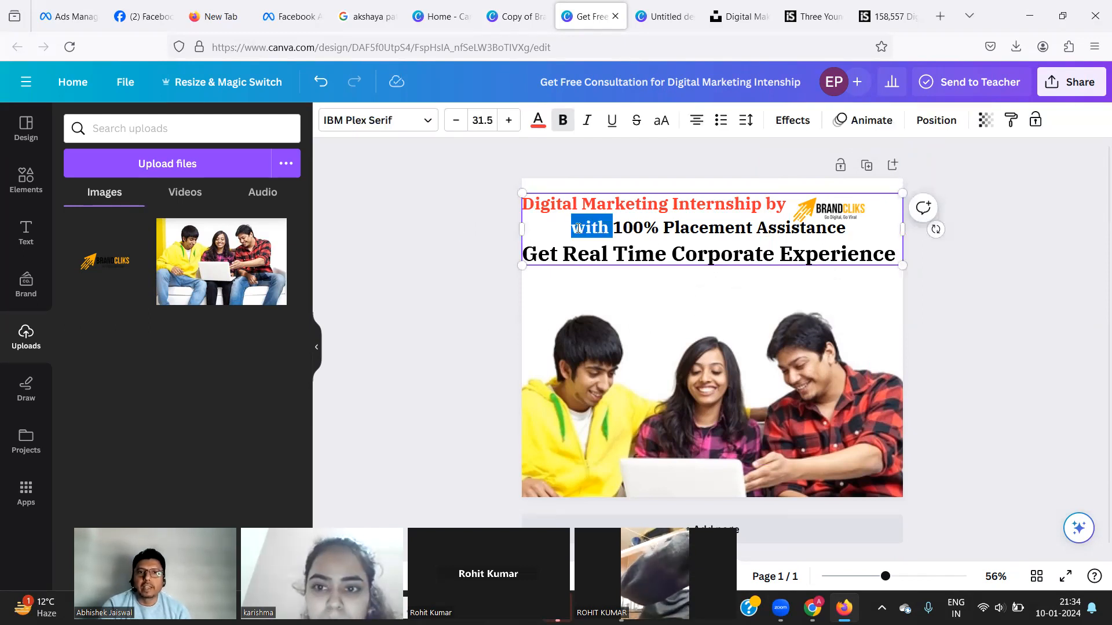
pyautogui.click(578, 229)
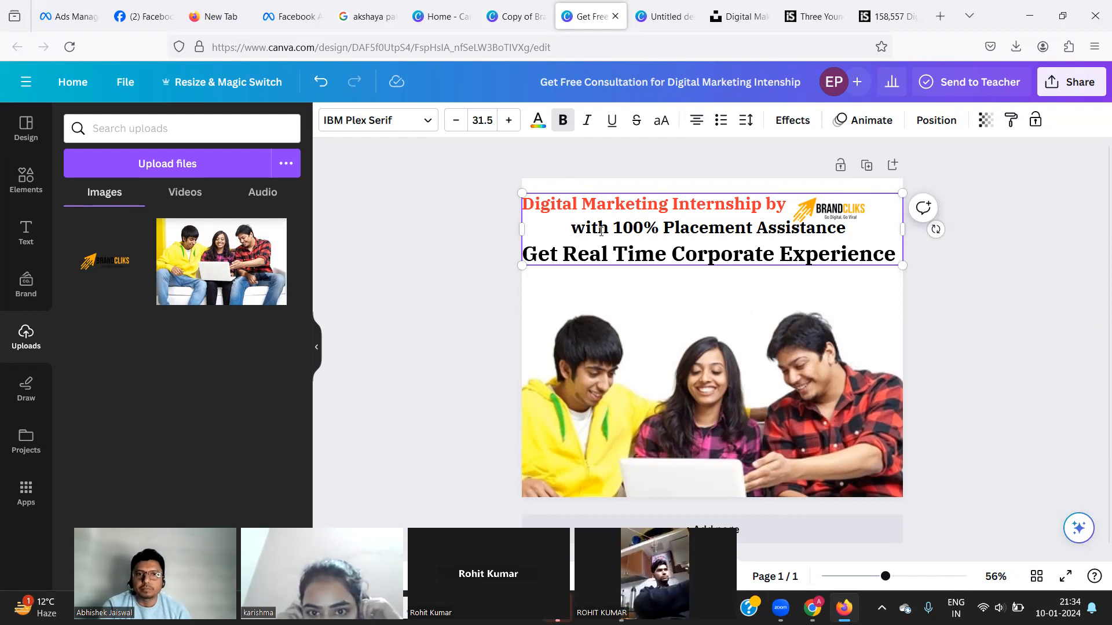
pyautogui.press('Return')
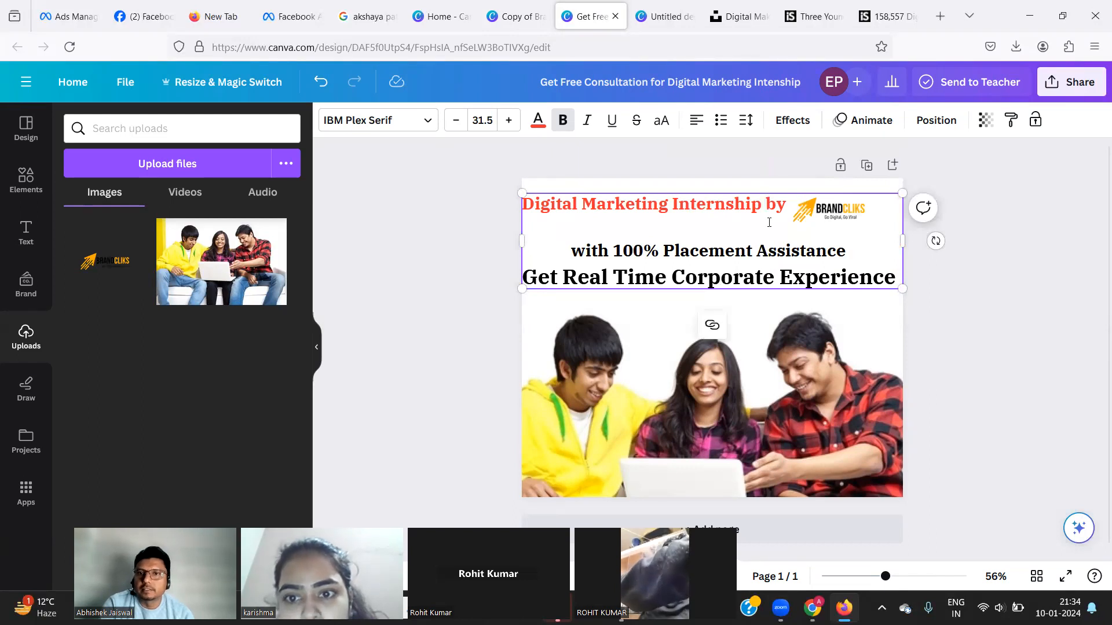
# Enlarge the BrandCliks logo to 526 px square and place it beside 'Internship by' at top right.
pyautogui.click(1006, 237)
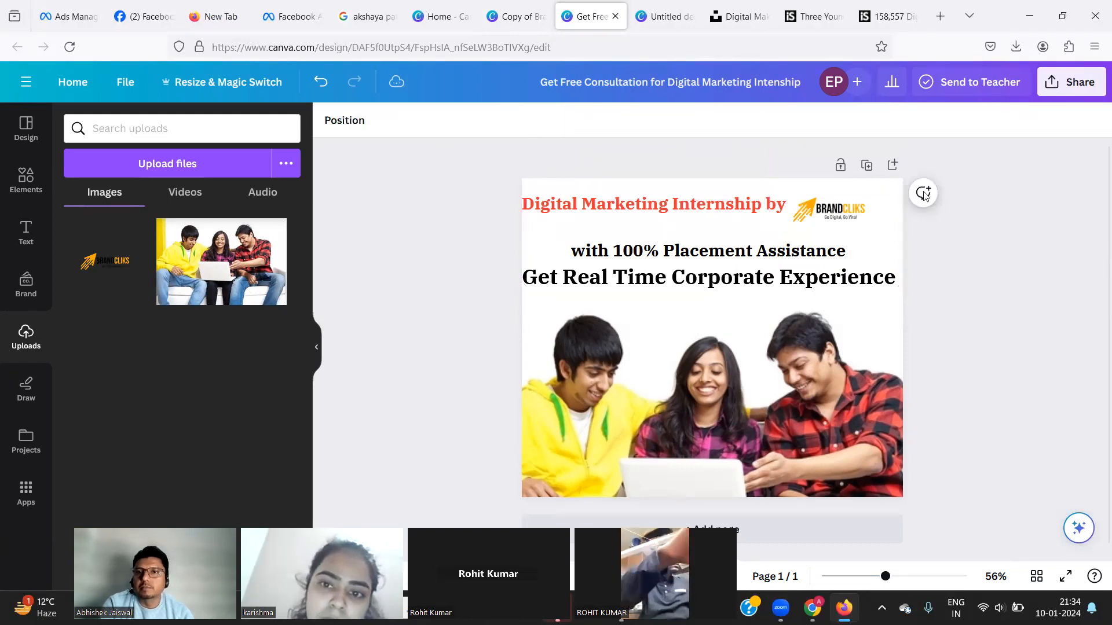
pyautogui.moveTo(851, 190)
pyautogui.mouseDown()
pyautogui.moveTo(834, 190)
pyautogui.moveTo(849, 191)
pyautogui.mouseUp()
pyautogui.click(850, 187)
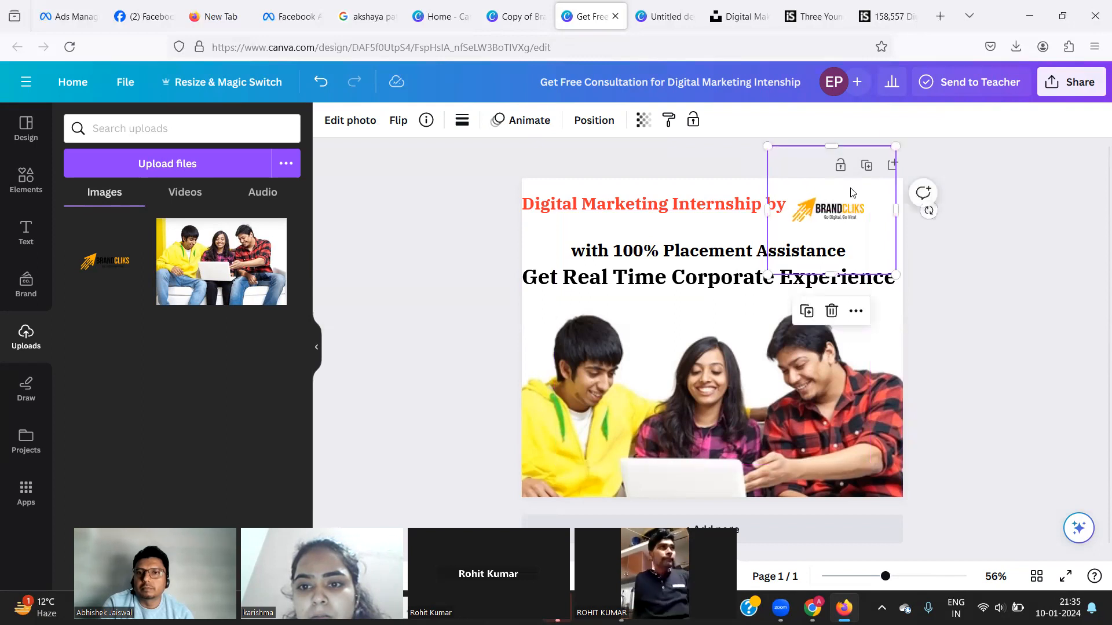
pyautogui.moveTo(766, 278); pyautogui.dragTo(642, 376)
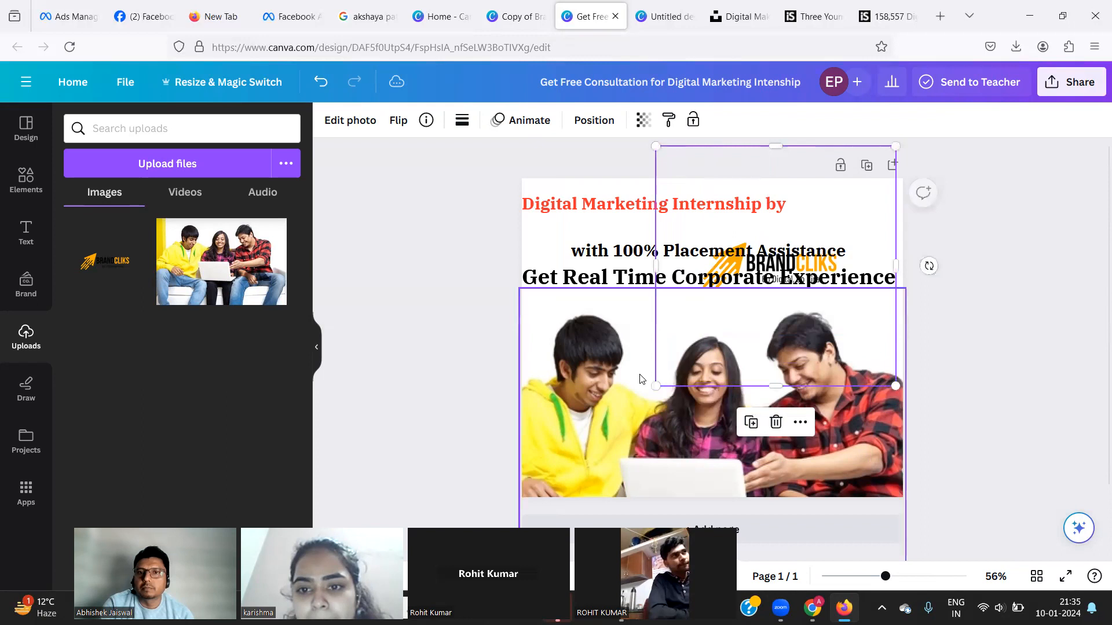
pyautogui.moveTo(734, 161); pyautogui.dragTo(794, 121)
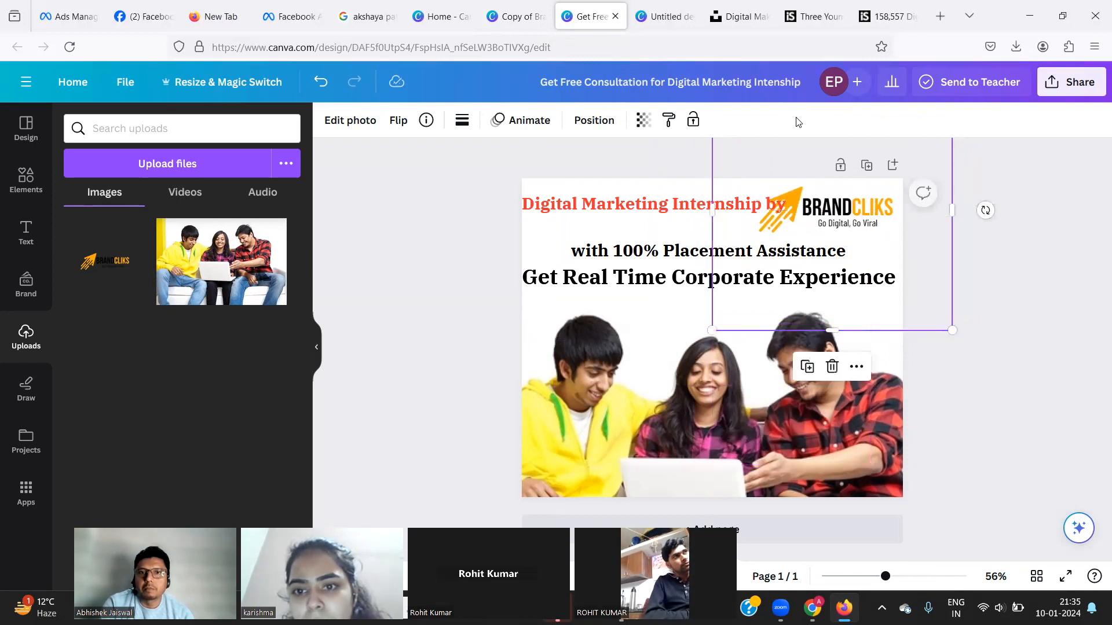
# Select the first headline line and reduce its font size to 27.5.
pyautogui.click(728, 212)
pyautogui.click(420, 223)
pyautogui.click(581, 212)
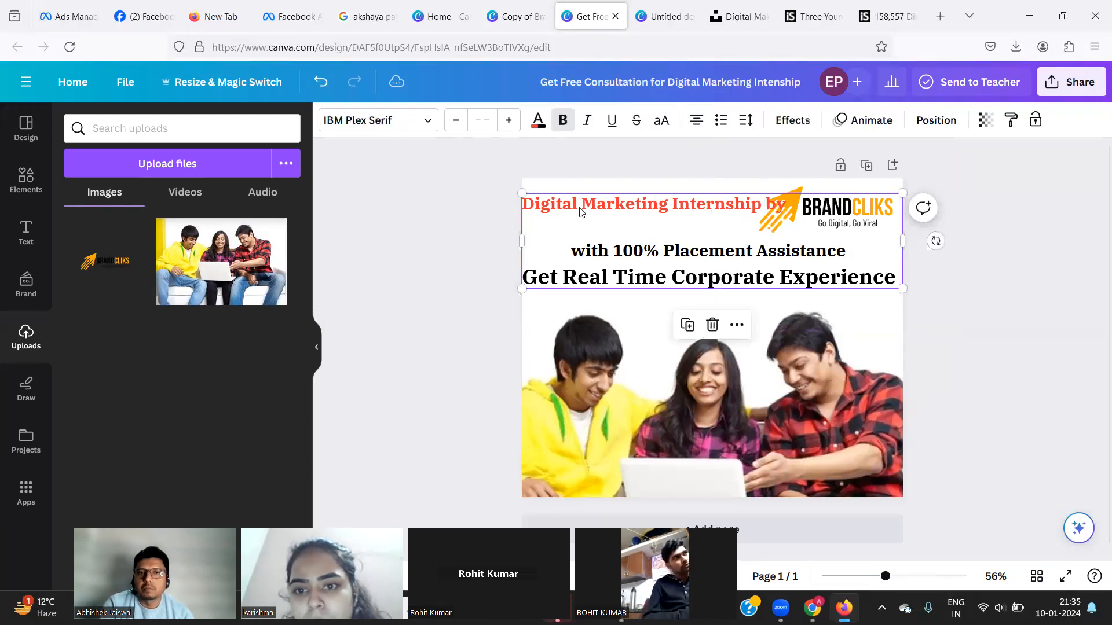
pyautogui.click(581, 207)
pyautogui.tripleClick(582, 206)
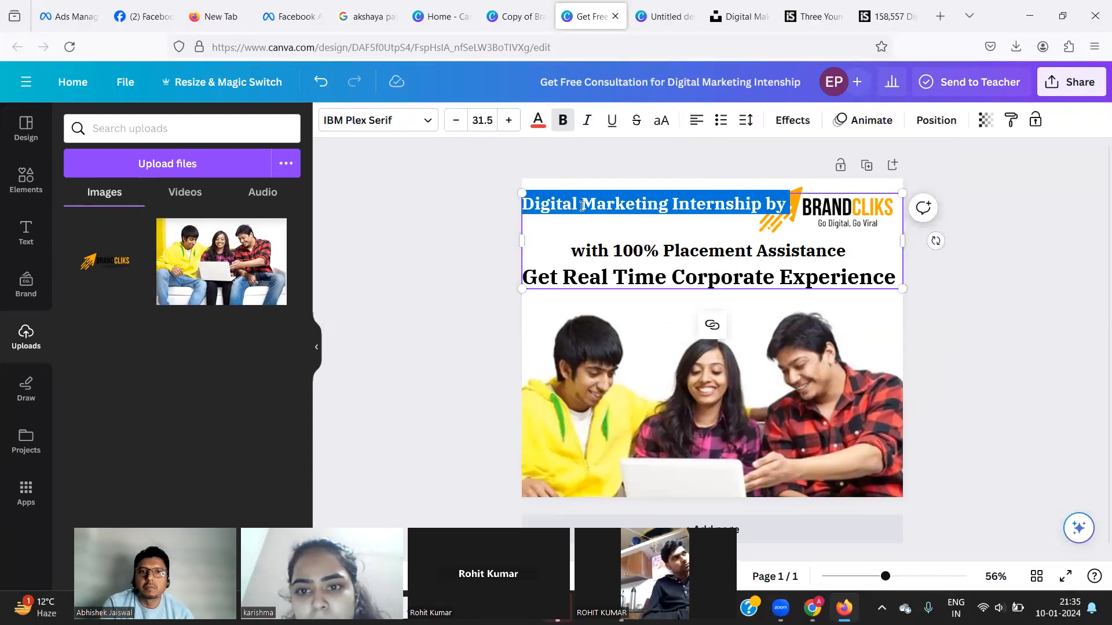
pyautogui.click(456, 119)
pyautogui.click(456, 120)
pyautogui.click(456, 120)
pyautogui.click(455, 120)
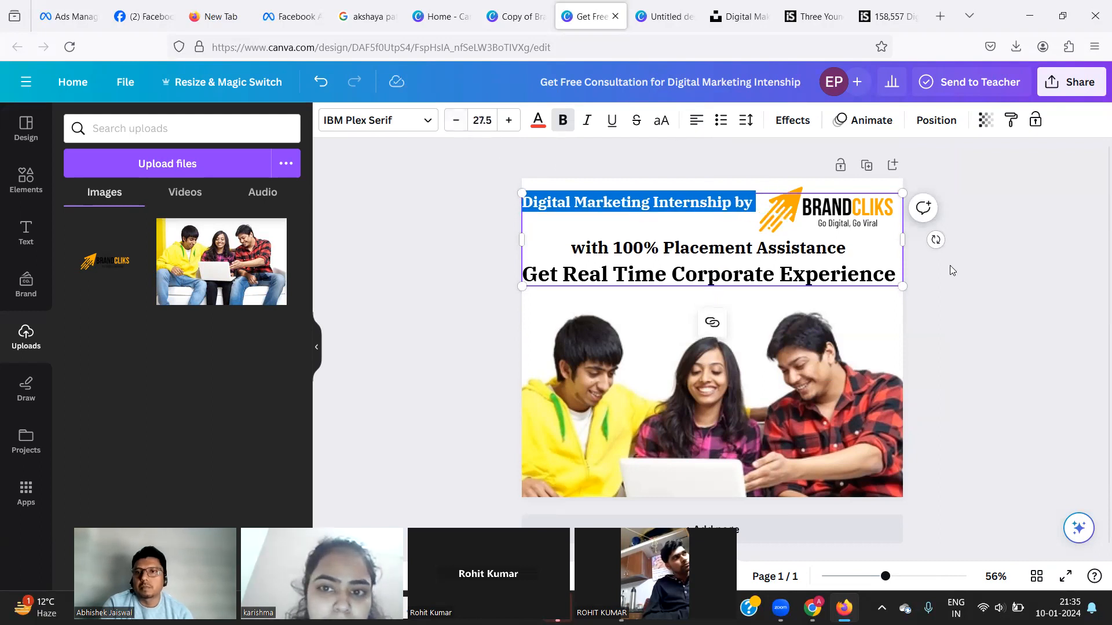
# Reselect the whole first headline line 'Digital Marketing Internship by' for restyling.
pyautogui.click(978, 251)
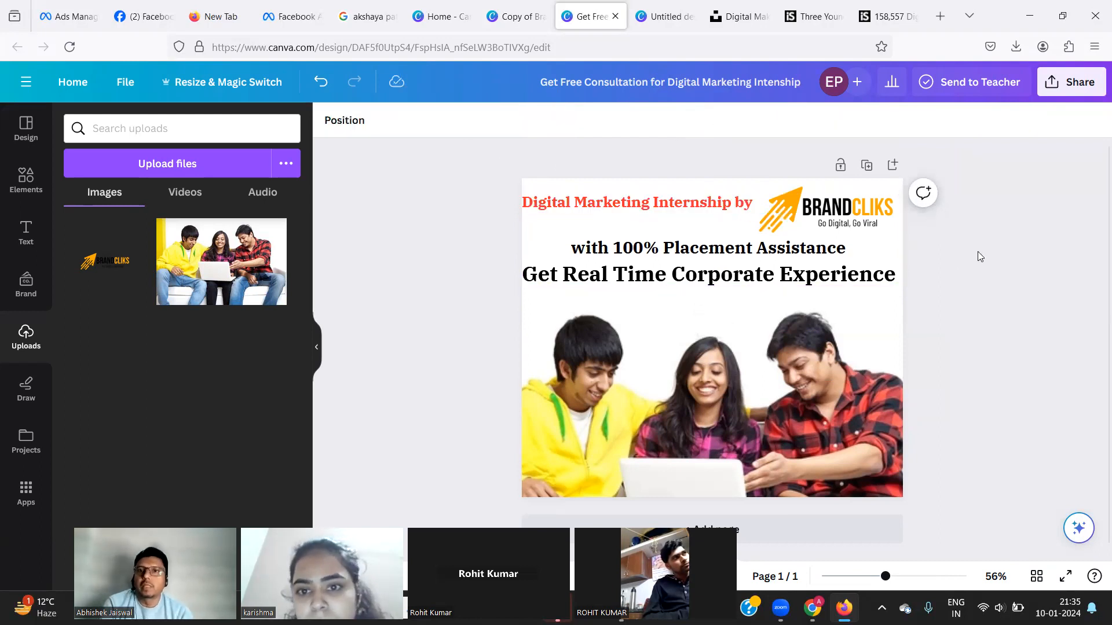
pyautogui.click(635, 206)
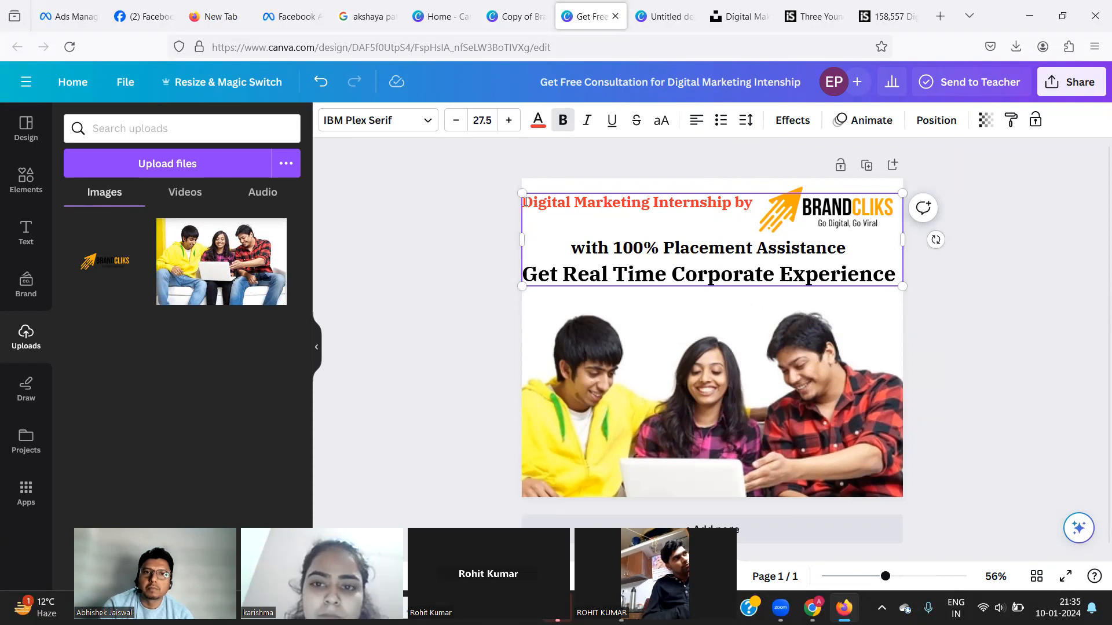
pyautogui.press('Tab')
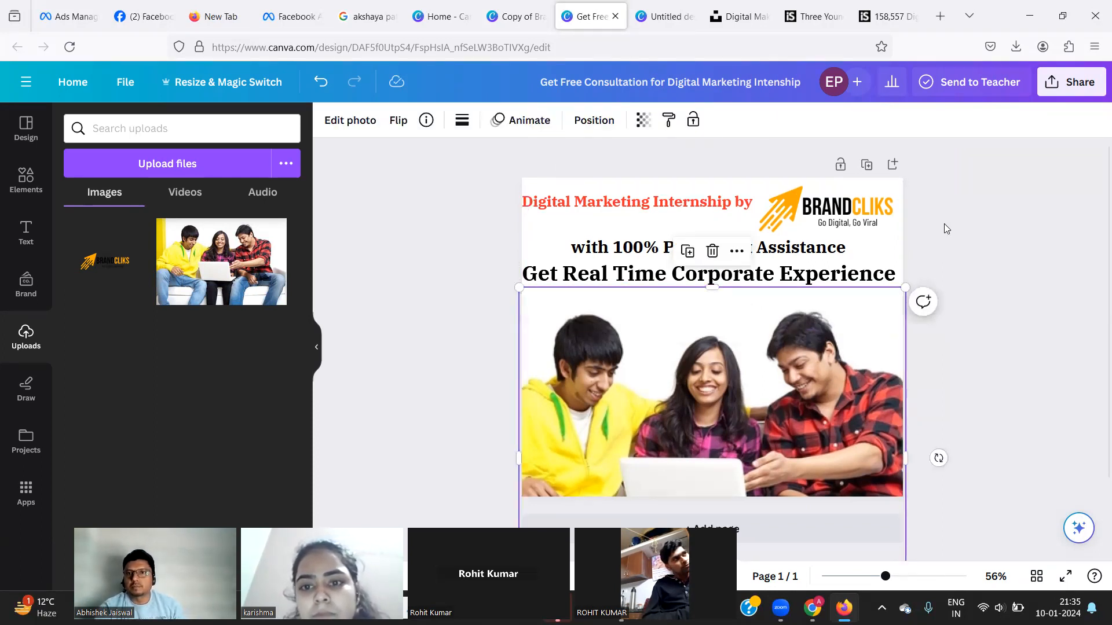
pyautogui.click(1009, 219)
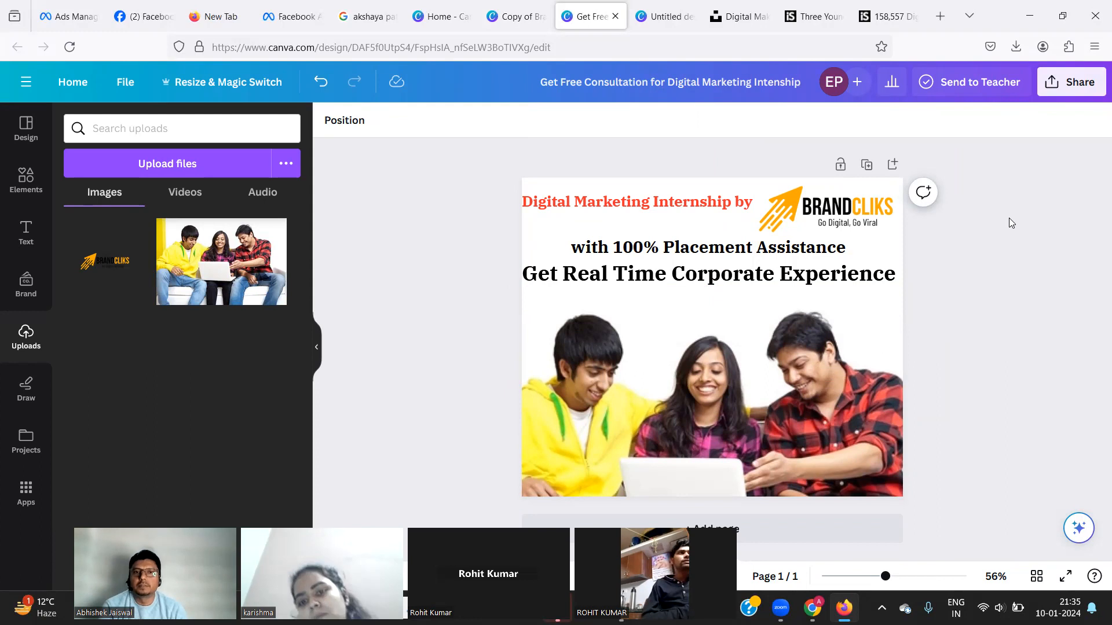
pyautogui.click(652, 209)
pyautogui.click(652, 206)
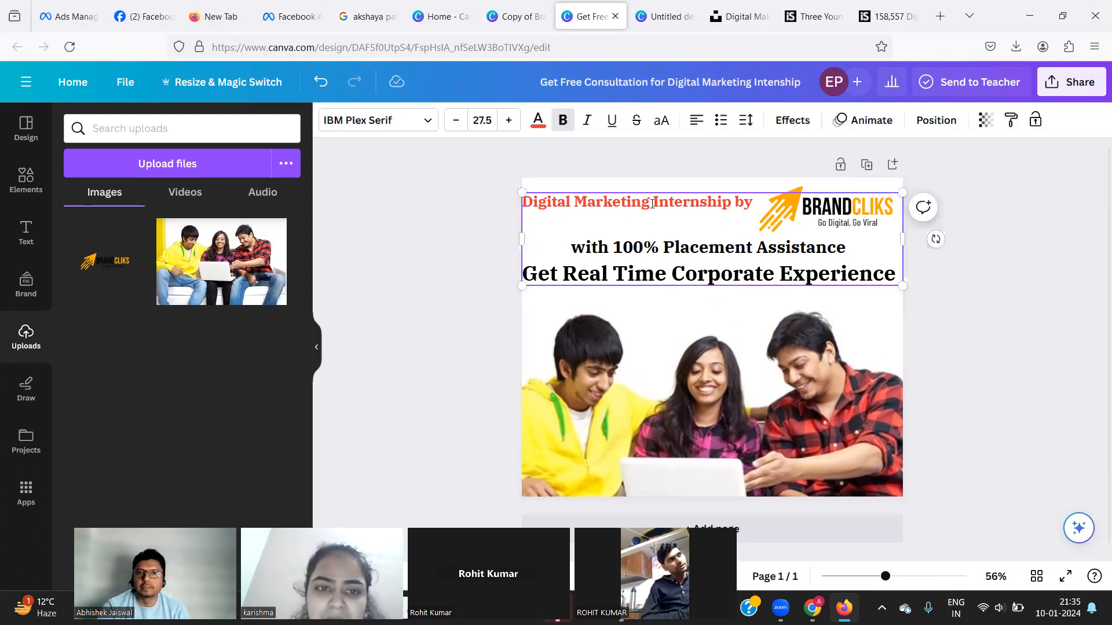
pyautogui.tripleClick(652, 203)
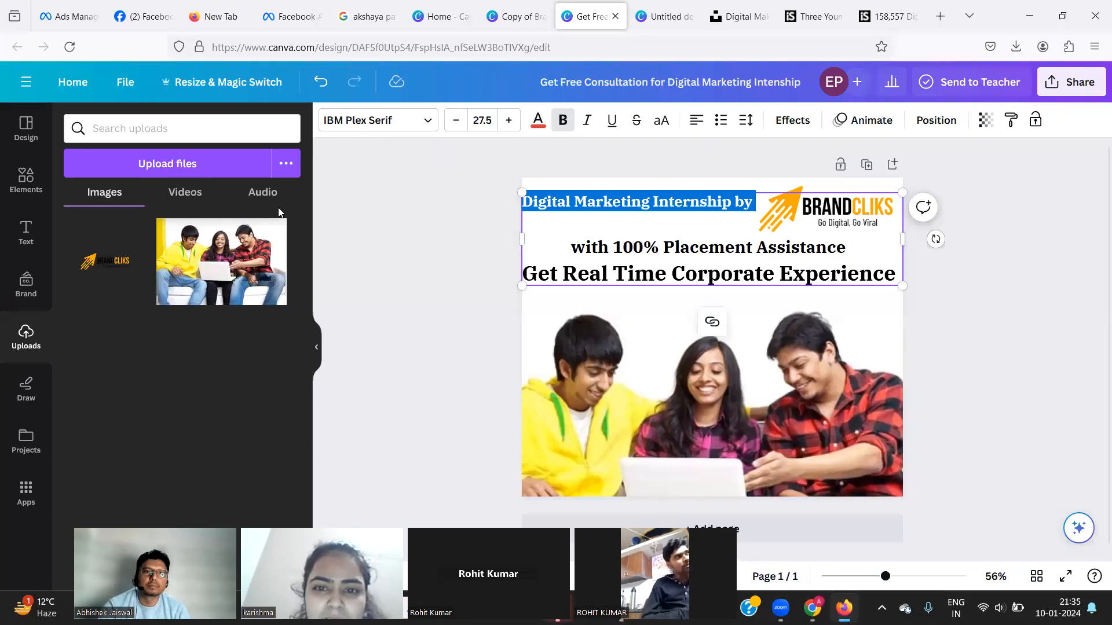
# Colour the selected first headline line orange.
pyautogui.click(537, 120)
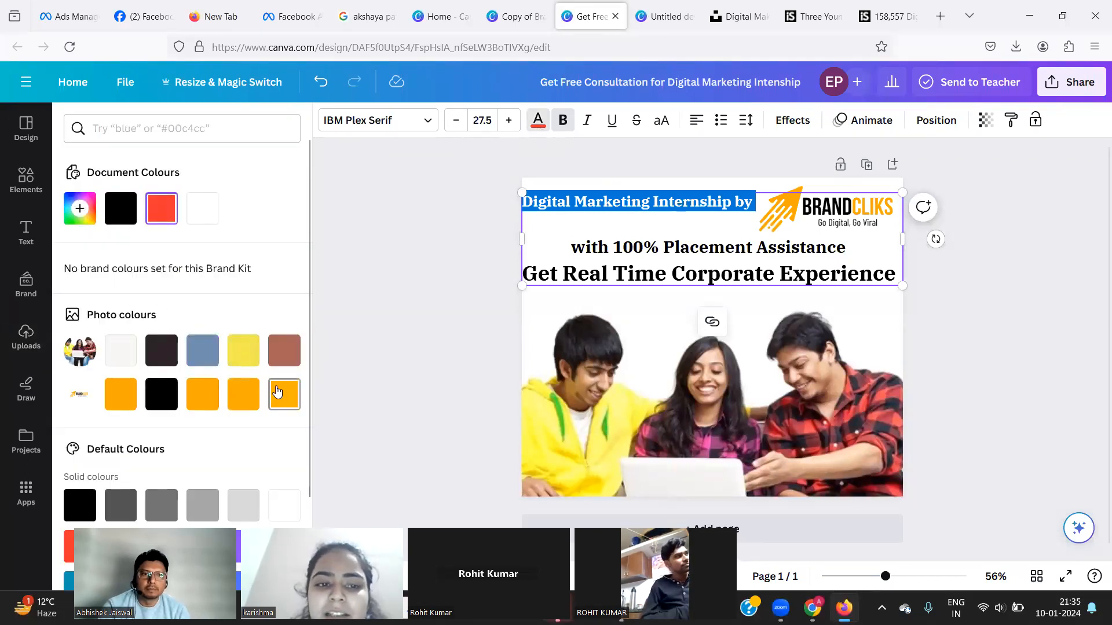
pyautogui.click(278, 392)
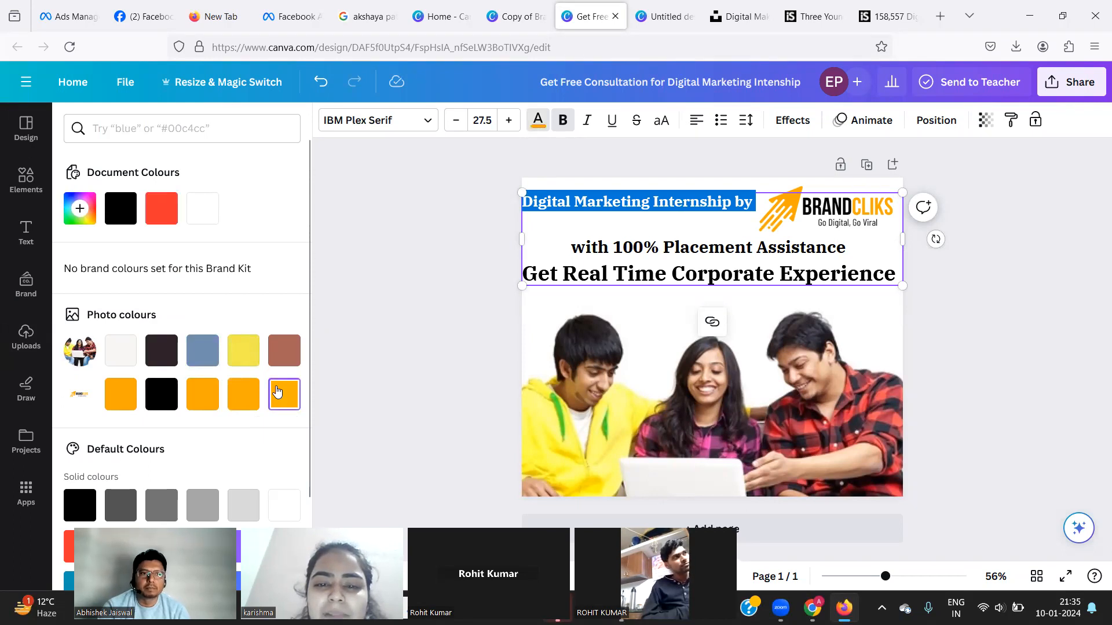
pyautogui.click(397, 255)
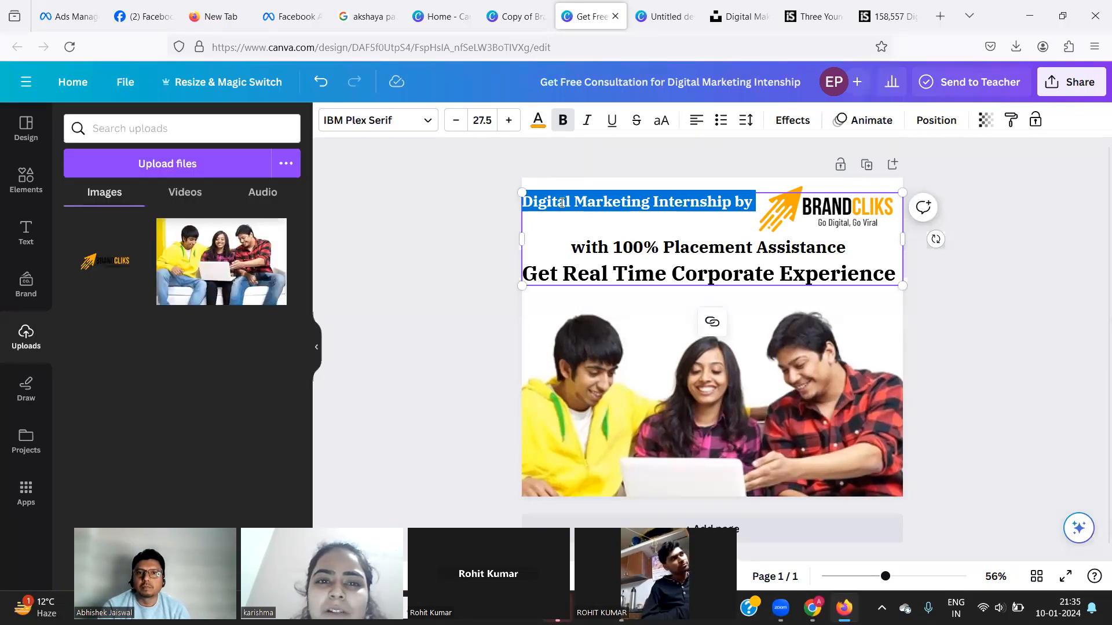
pyautogui.click(568, 218)
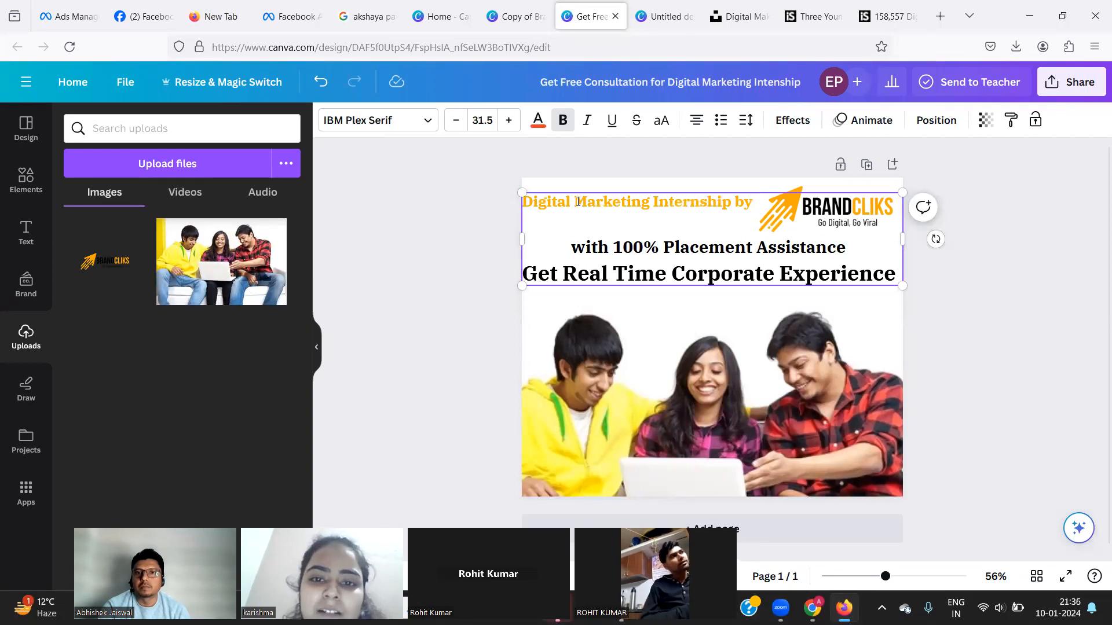
# Switch the line to the deeper orange #ffa800 and keep it bold.
pyautogui.tripleClick(577, 201)
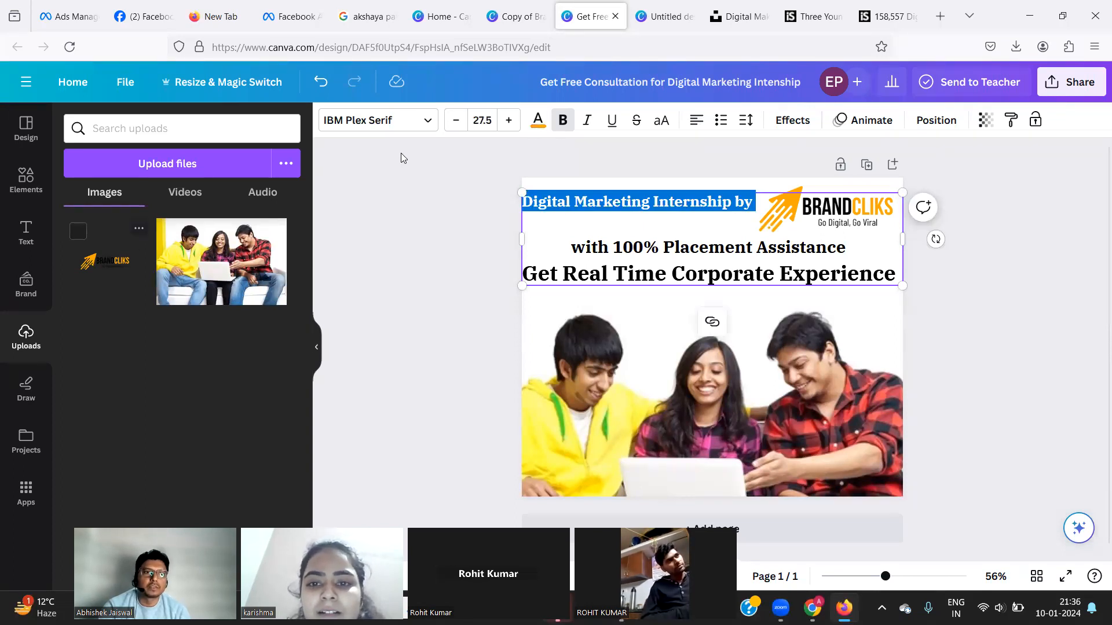
pyautogui.click(536, 121)
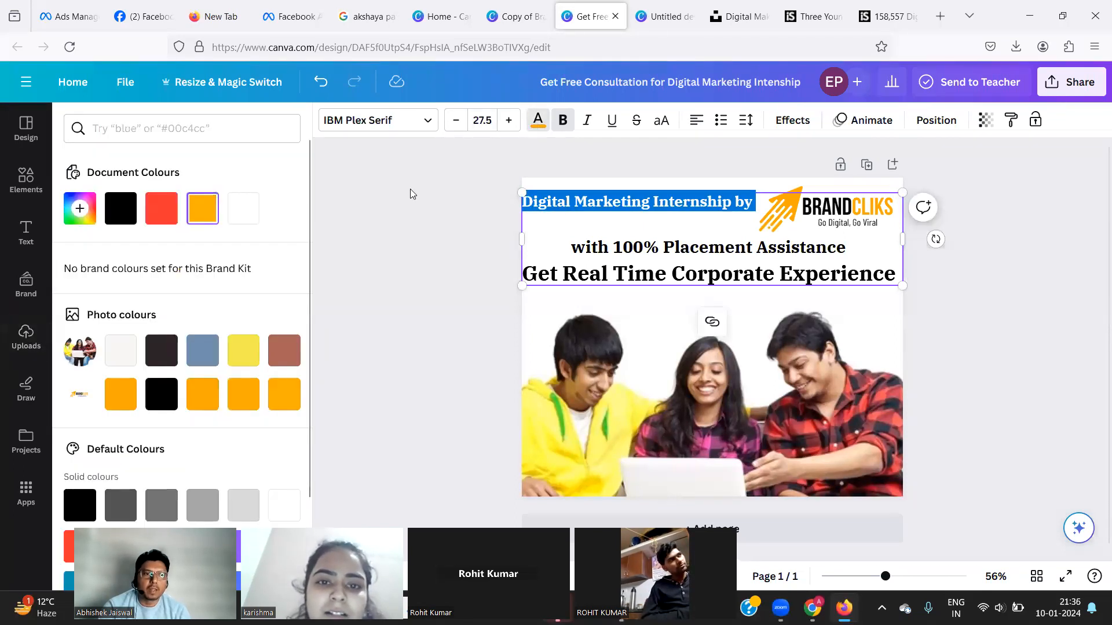
pyautogui.click(123, 398)
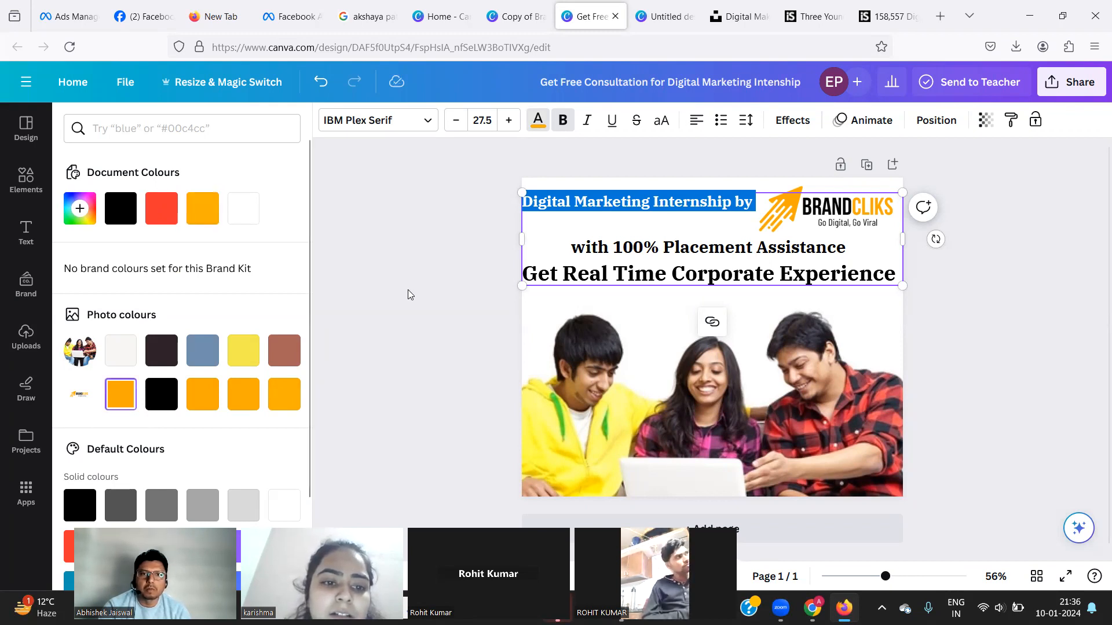
pyautogui.click(408, 290)
pyautogui.click(568, 226)
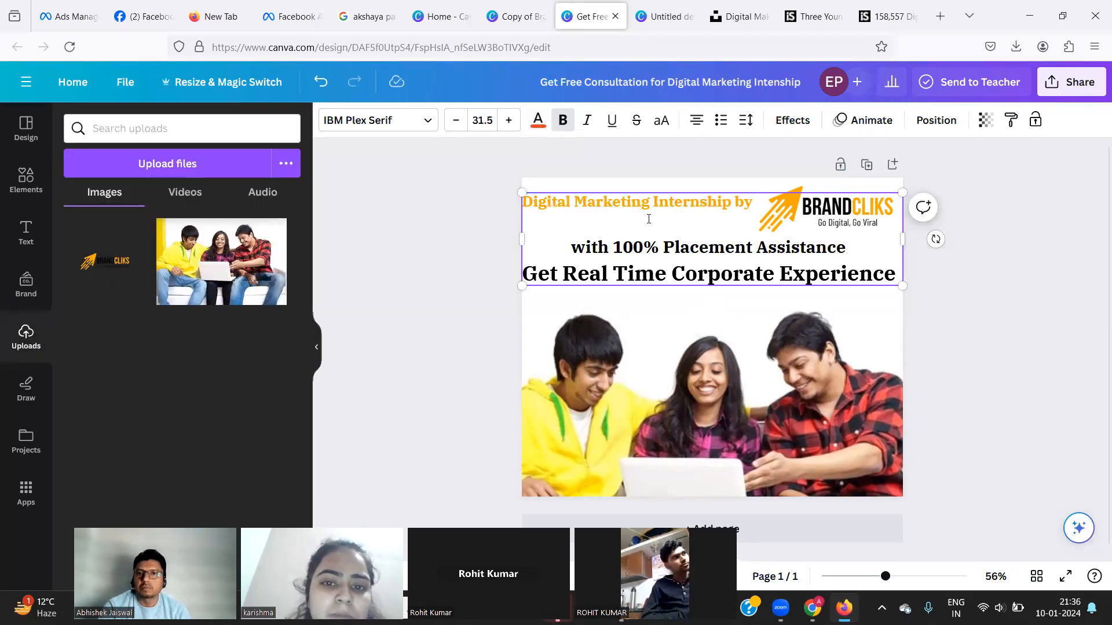
pyautogui.tripleClick(706, 206)
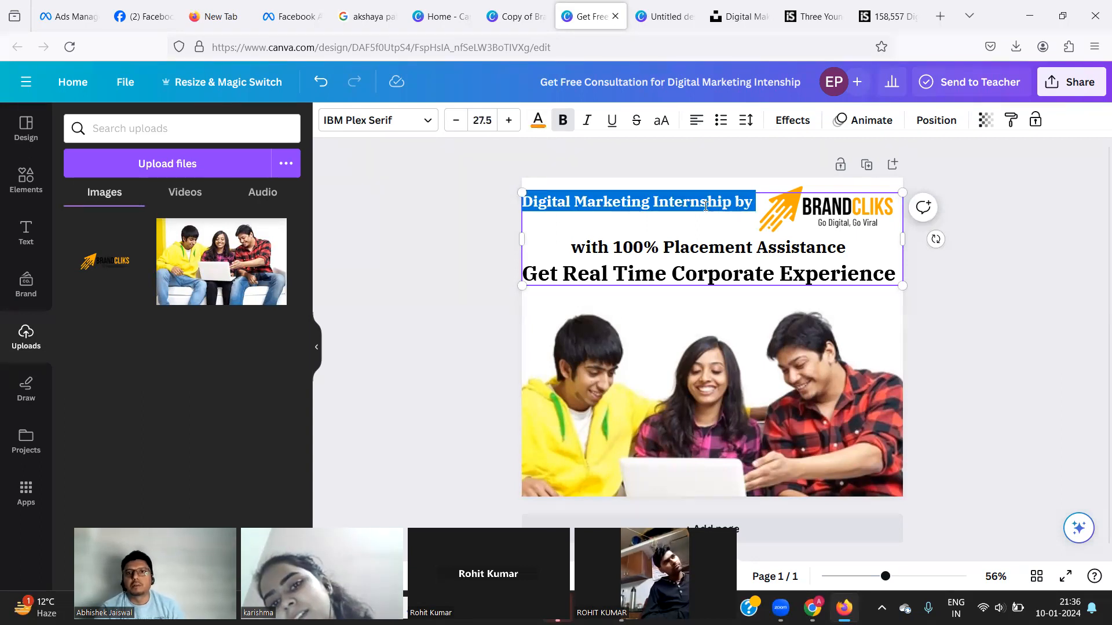
pyautogui.click(565, 125)
pyautogui.click(565, 124)
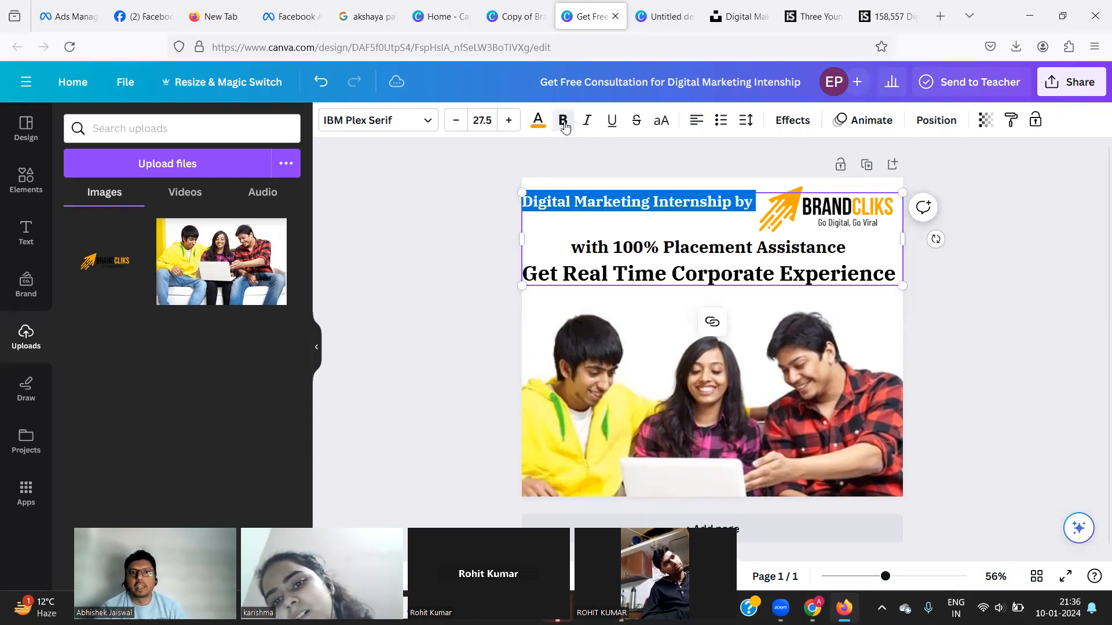
# Try Bernoru Expanded, IBM Plex Sans and Arimo on the headline line, then apply Archivo Black.
pyautogui.click(415, 123)
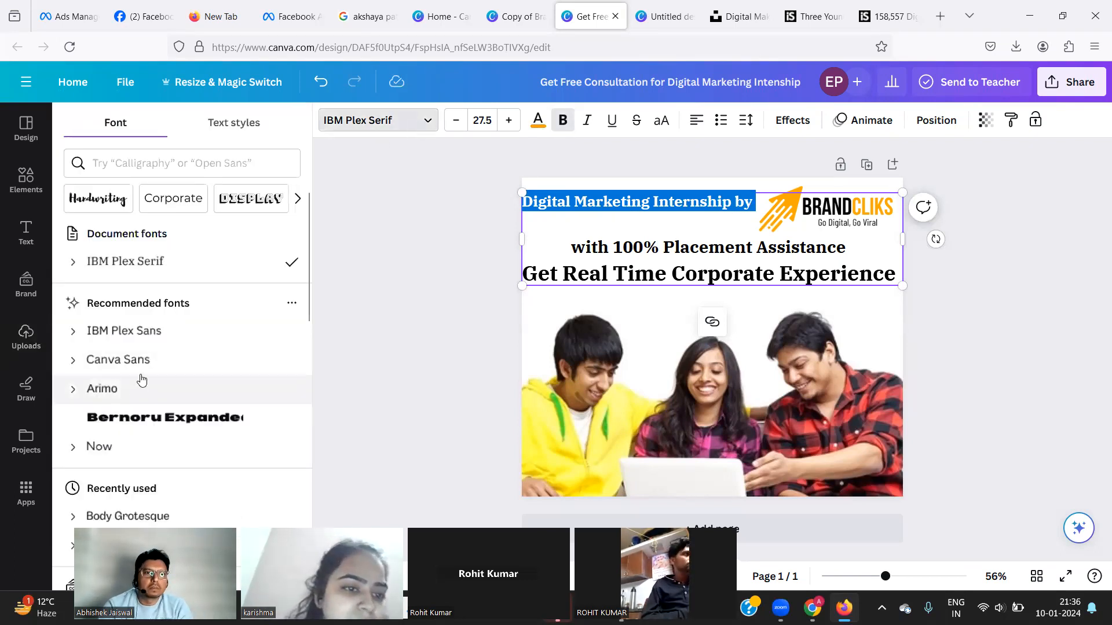
pyautogui.click(138, 423)
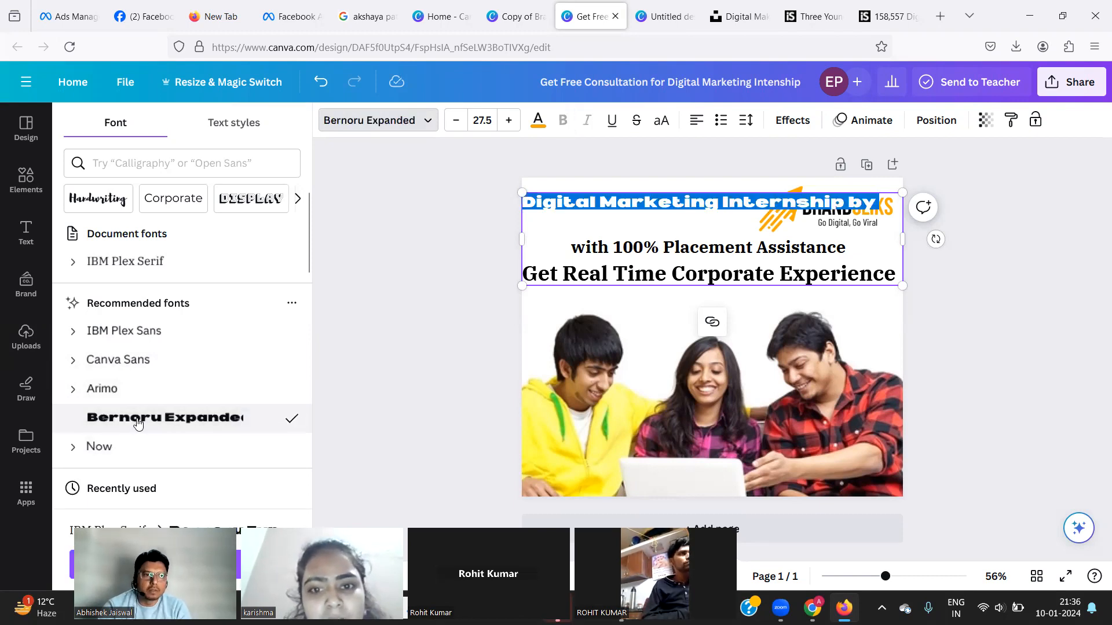
pyautogui.scroll(-2, 137, 415)
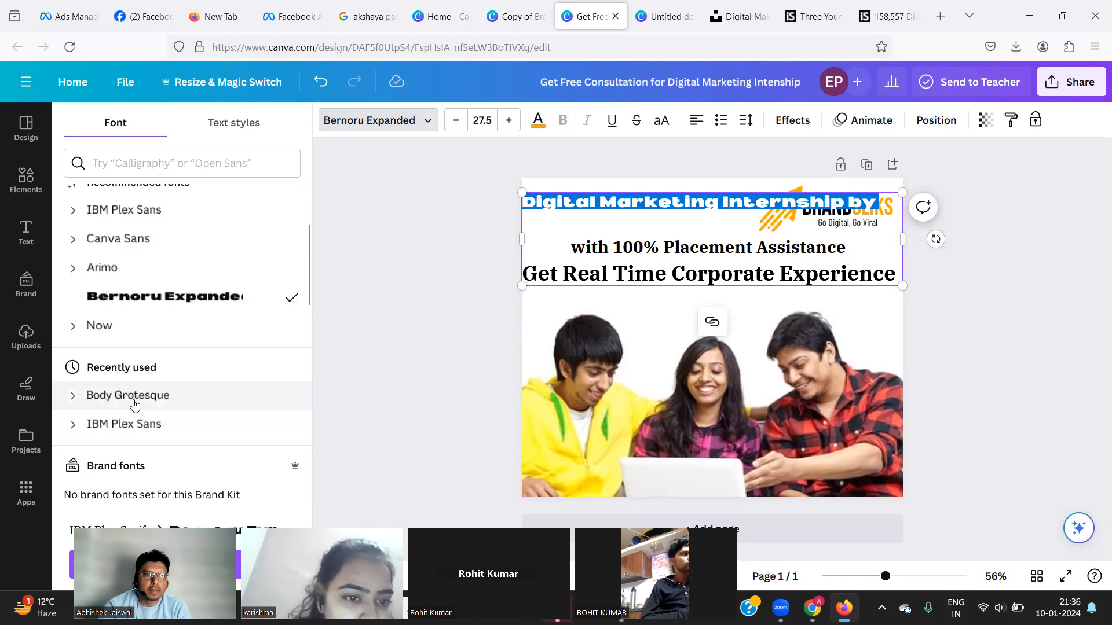
pyautogui.scroll(-2, 135, 404)
pyautogui.click(128, 341)
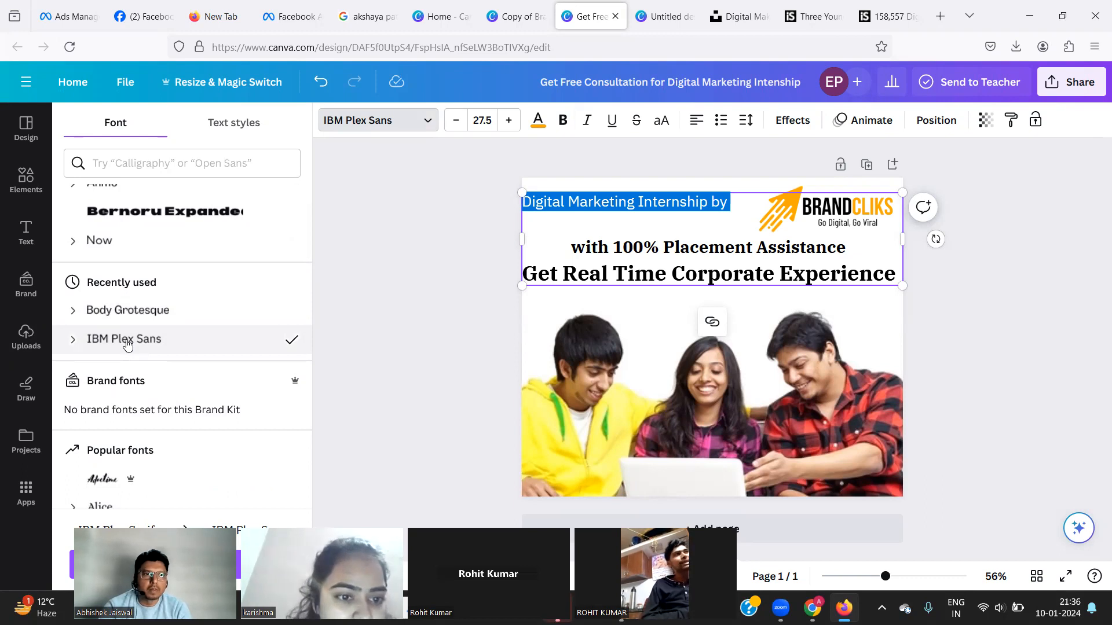
pyautogui.scroll(4, 128, 345)
pyautogui.click(128, 346)
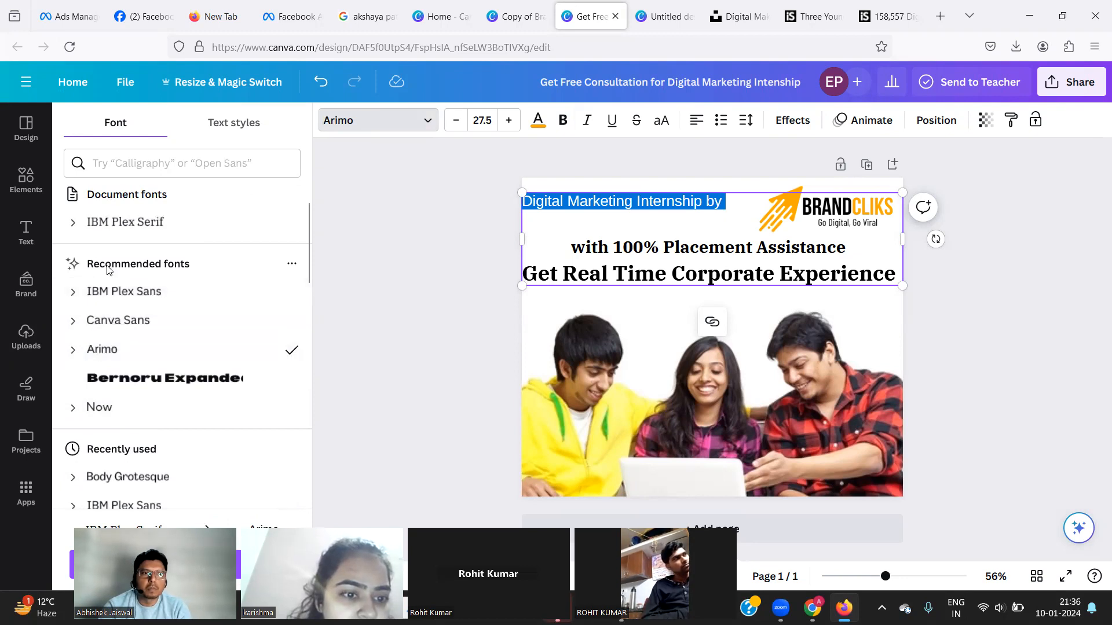
pyautogui.click(105, 300)
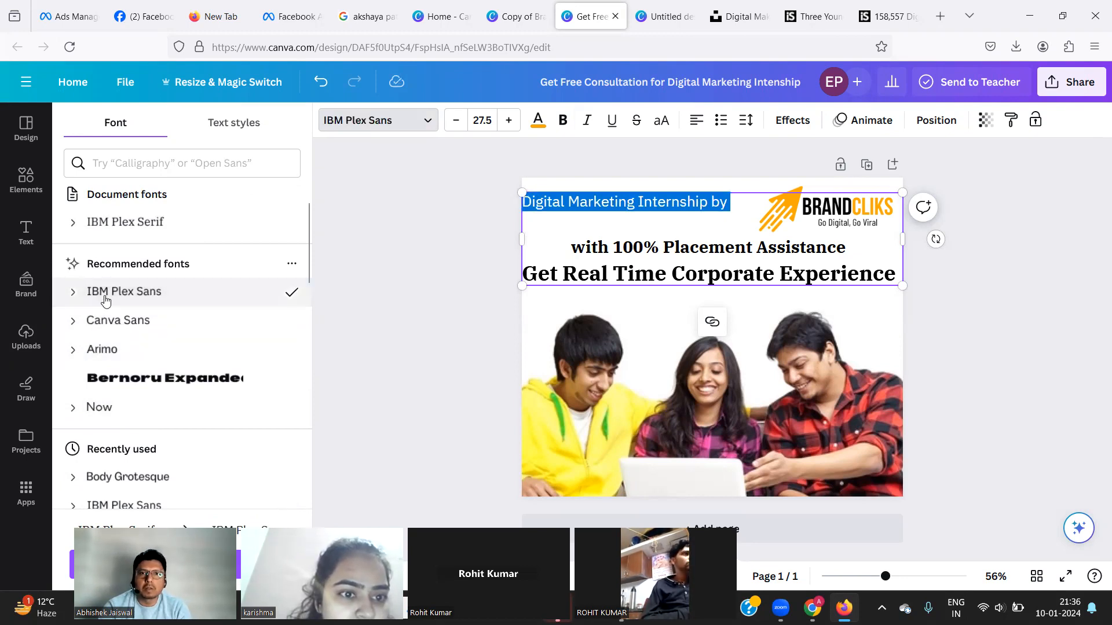
pyautogui.click(76, 415)
pyautogui.click(75, 415)
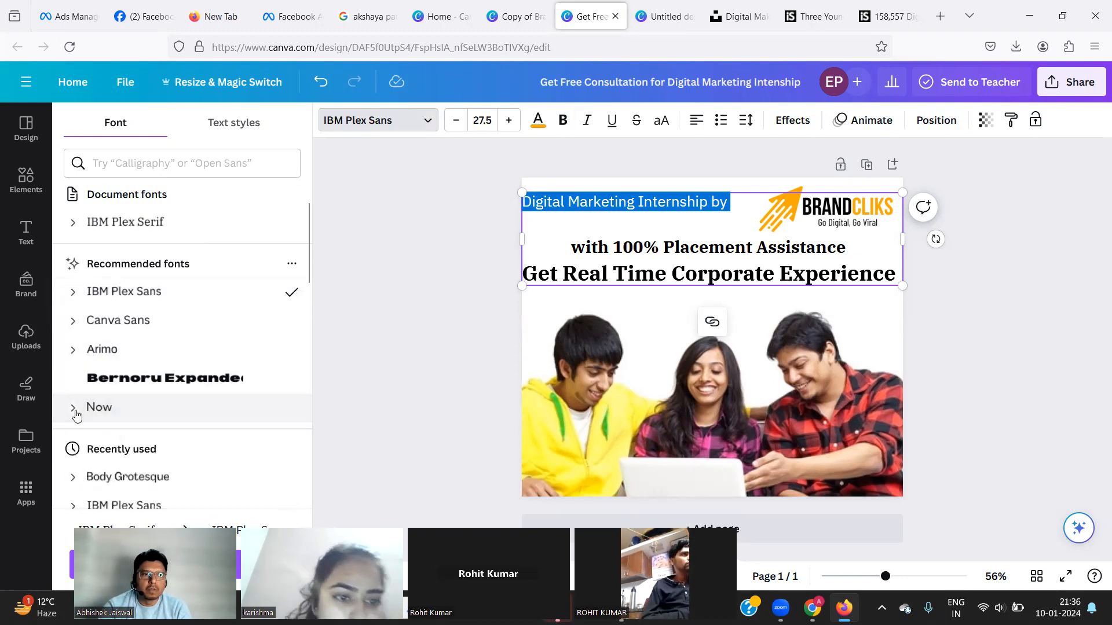
pyautogui.scroll(-2, 129, 443)
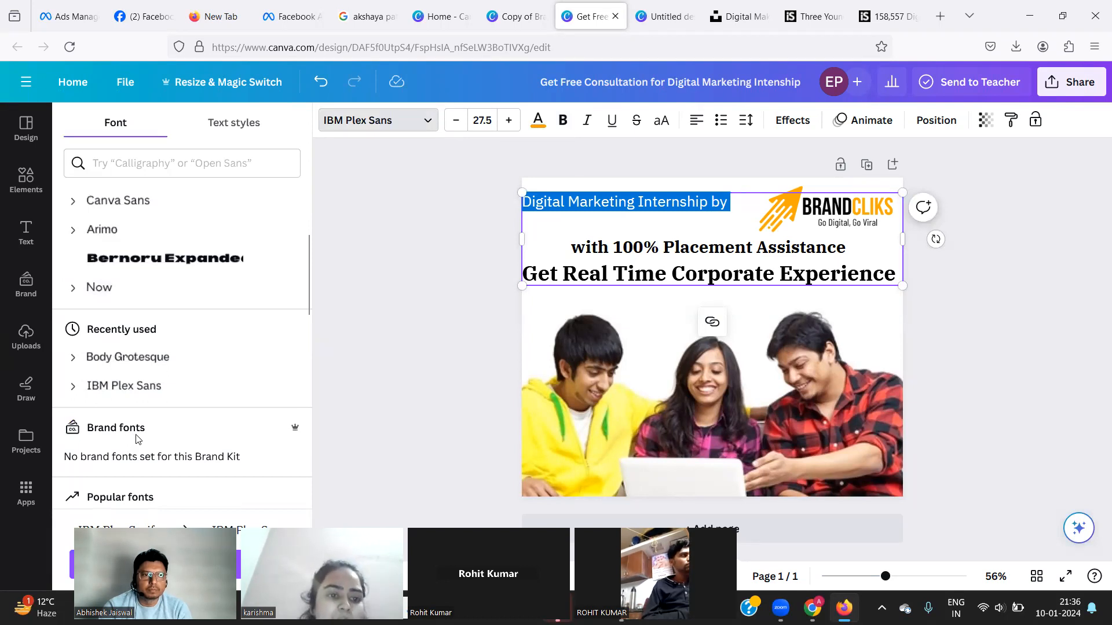
pyautogui.scroll(-2, 197, 431)
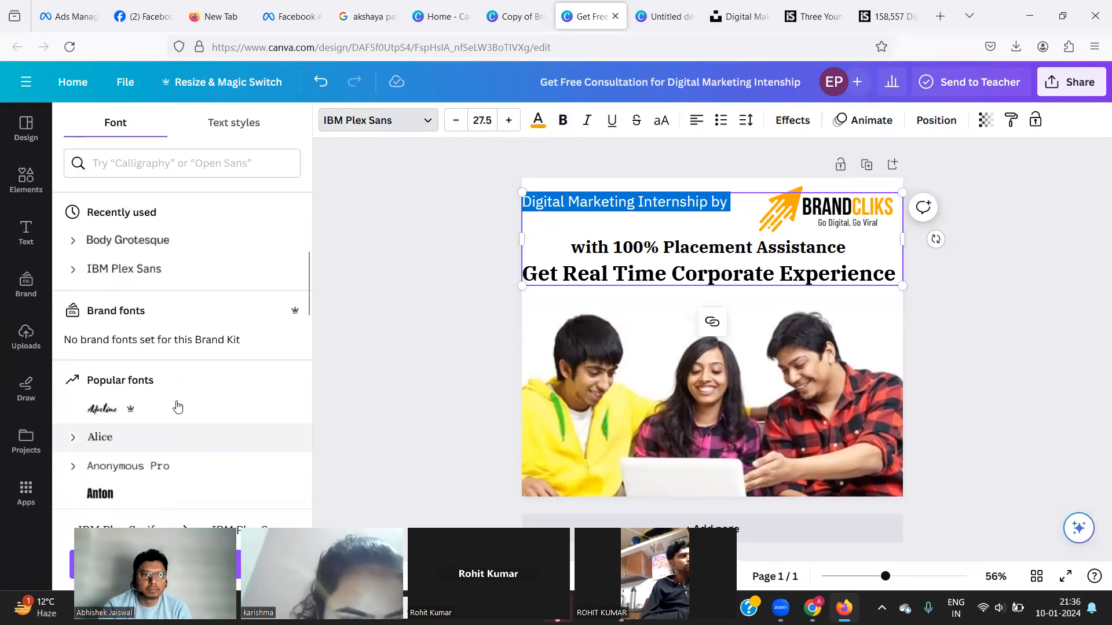
pyautogui.scroll(-4, 117, 412)
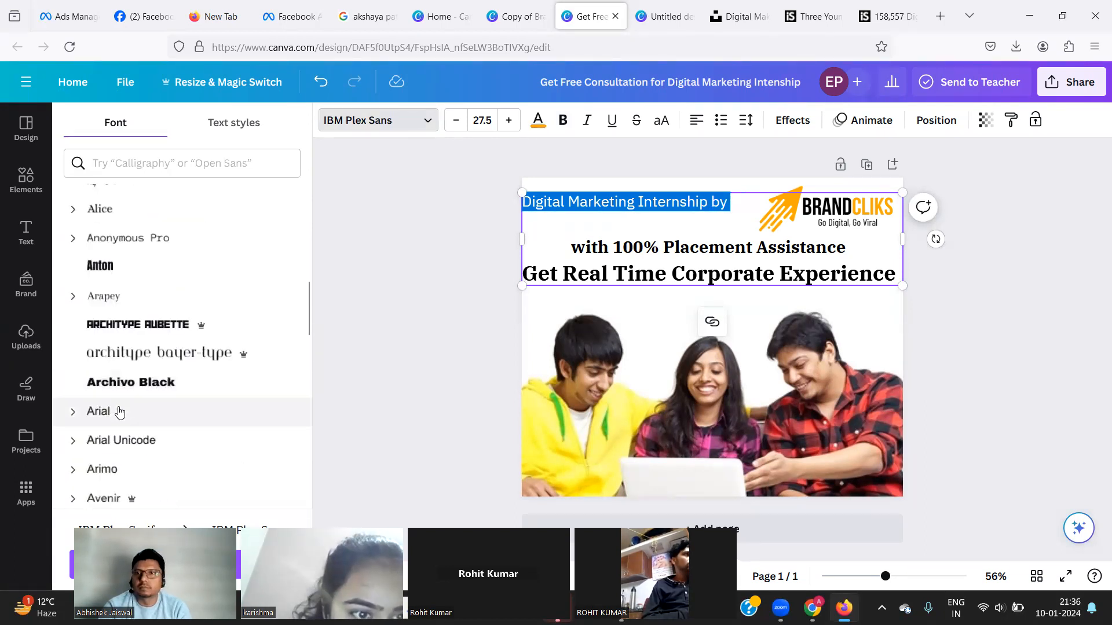
pyautogui.click(121, 382)
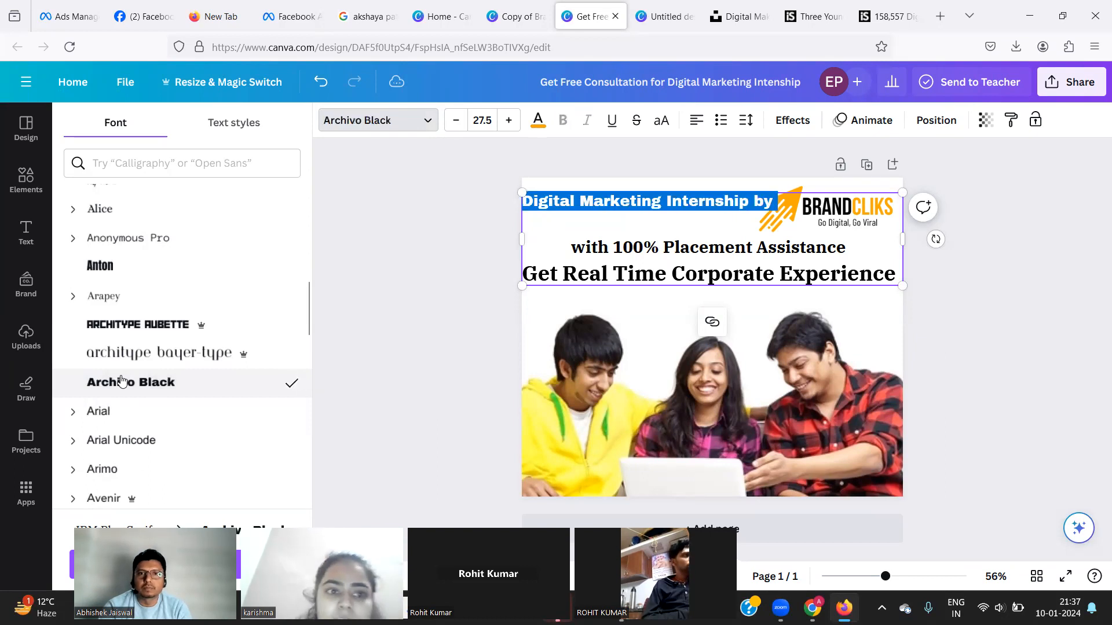
pyautogui.click(408, 258)
# Add and undo a blank line above the headline, then reselect the first line.
pyautogui.click(622, 226)
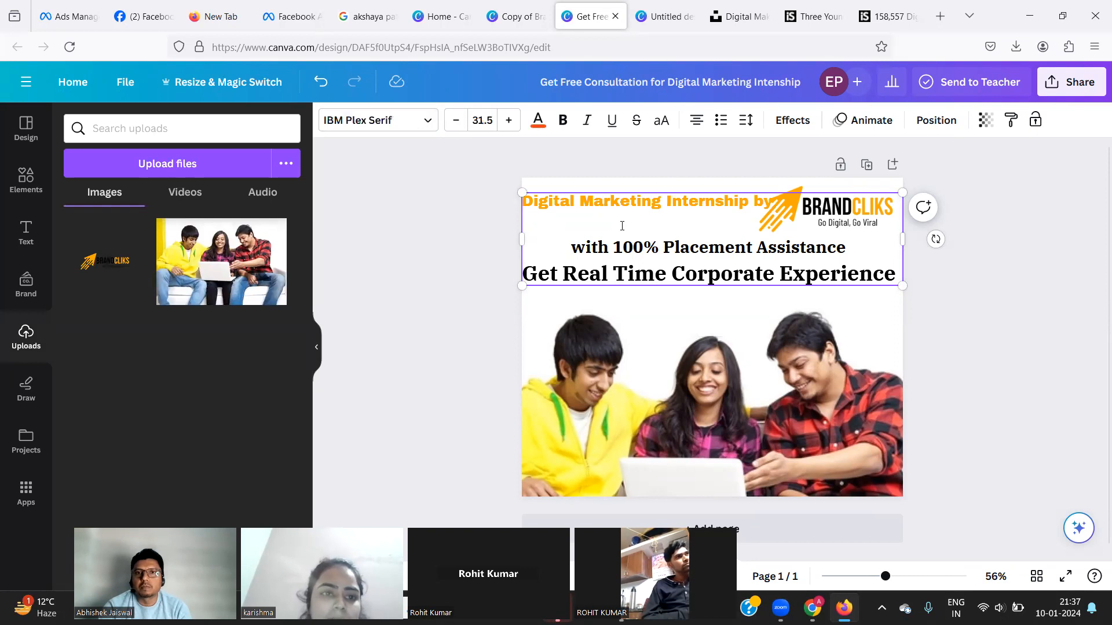
pyautogui.click(1069, 199)
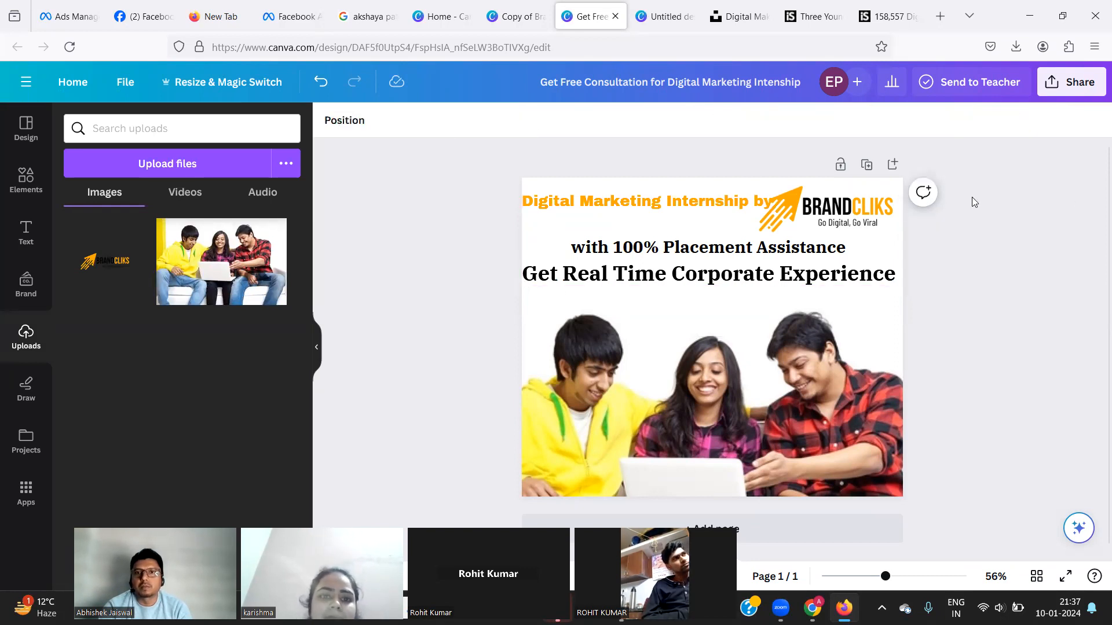
pyautogui.click(680, 199)
pyautogui.click(680, 199)
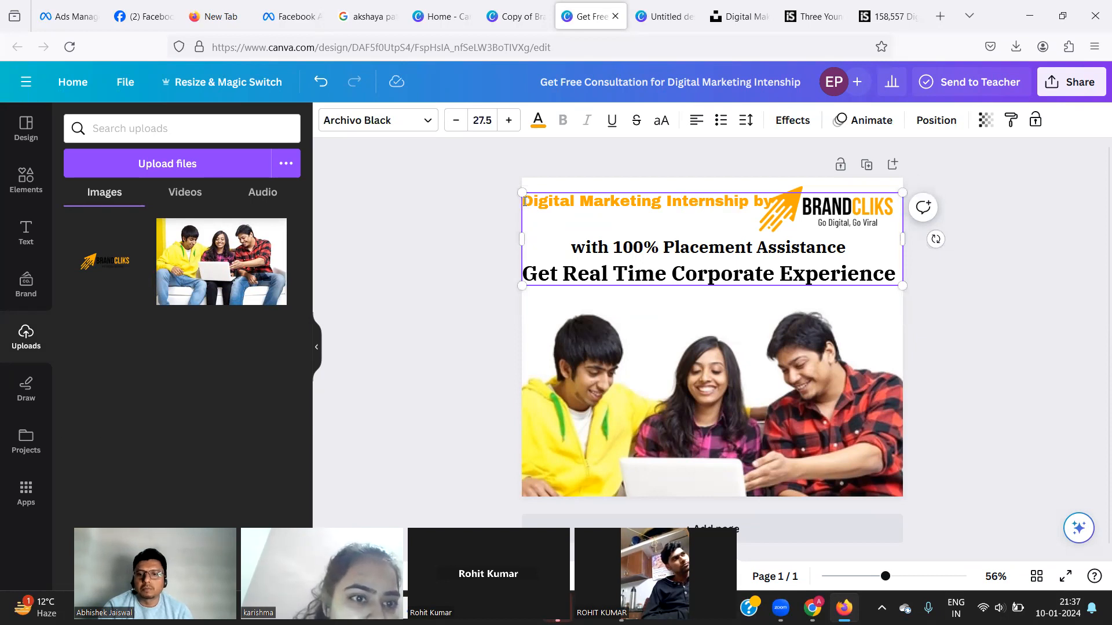
pyautogui.press('Return')
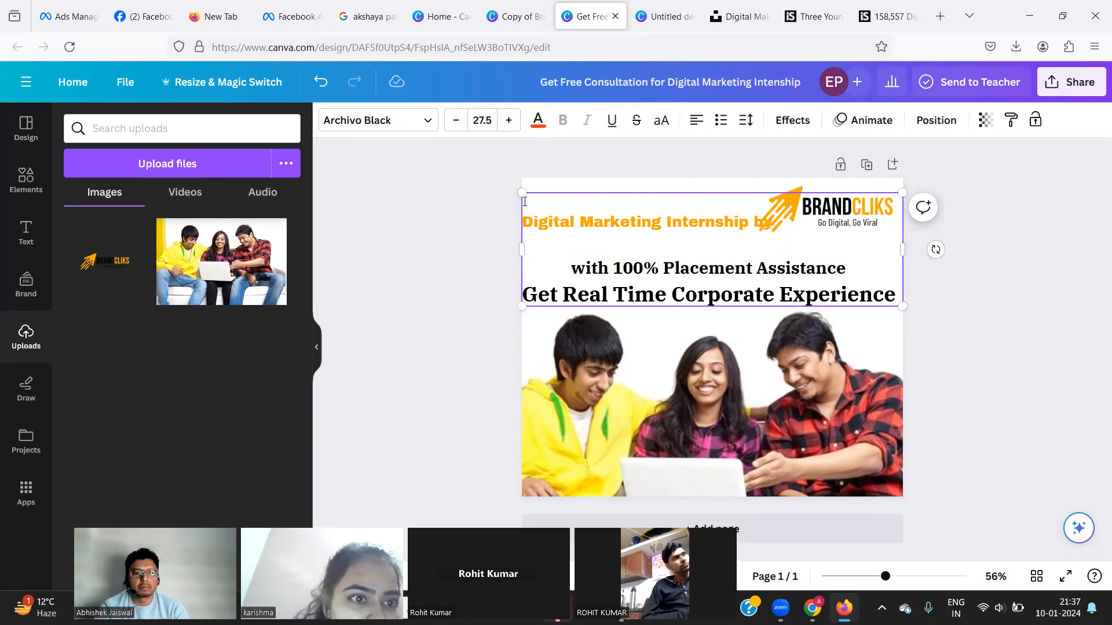
pyautogui.hotkey('ctrl', 'z')
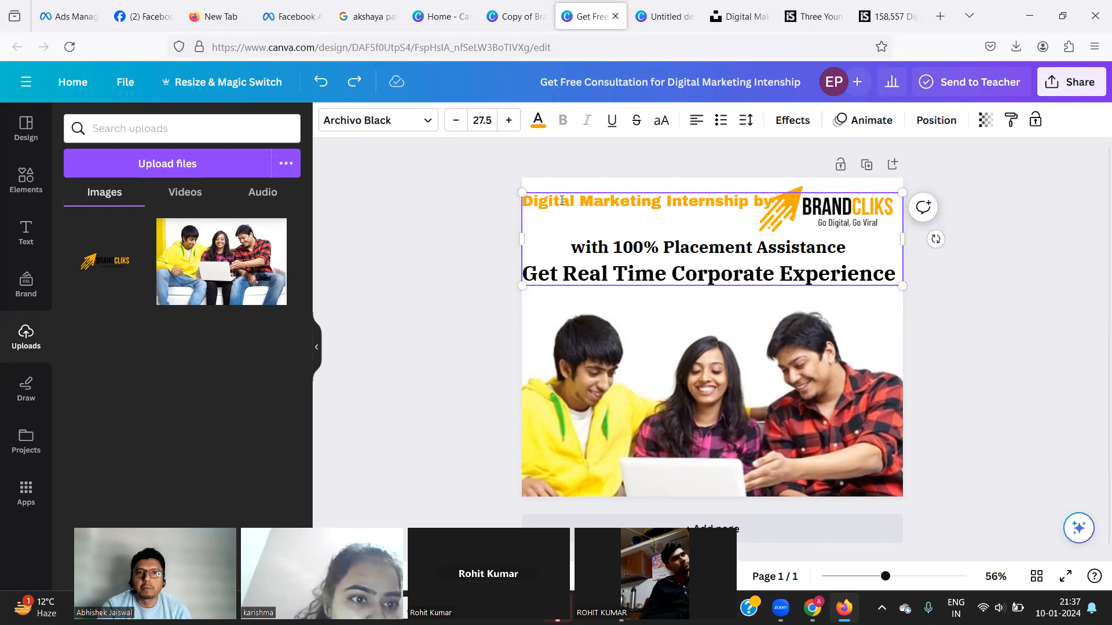
pyautogui.tripleClick(562, 200)
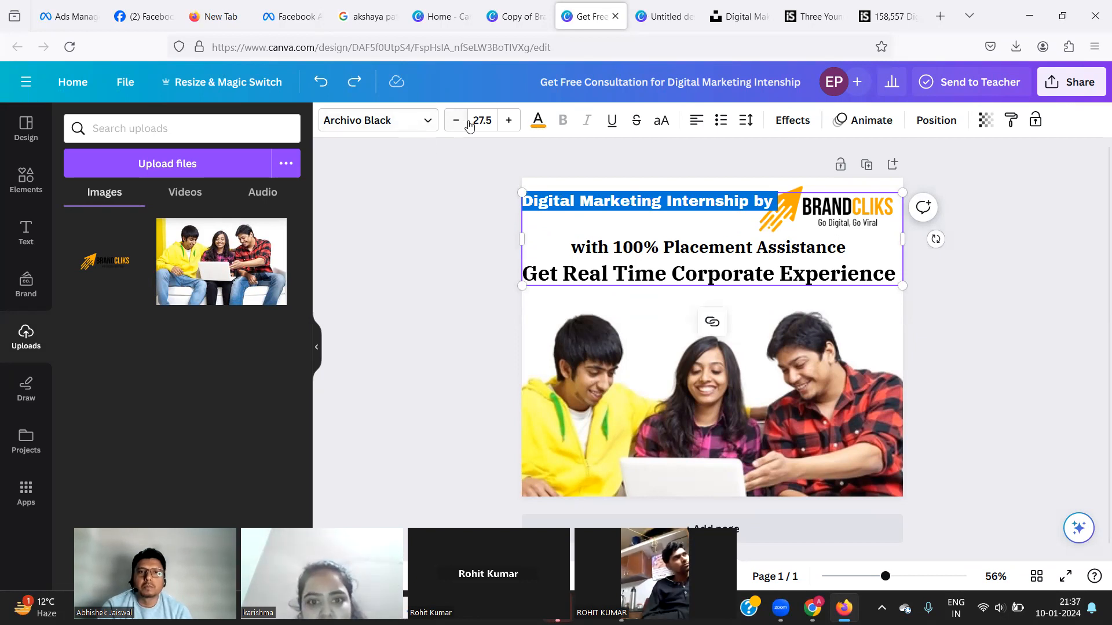
pyautogui.click(411, 124)
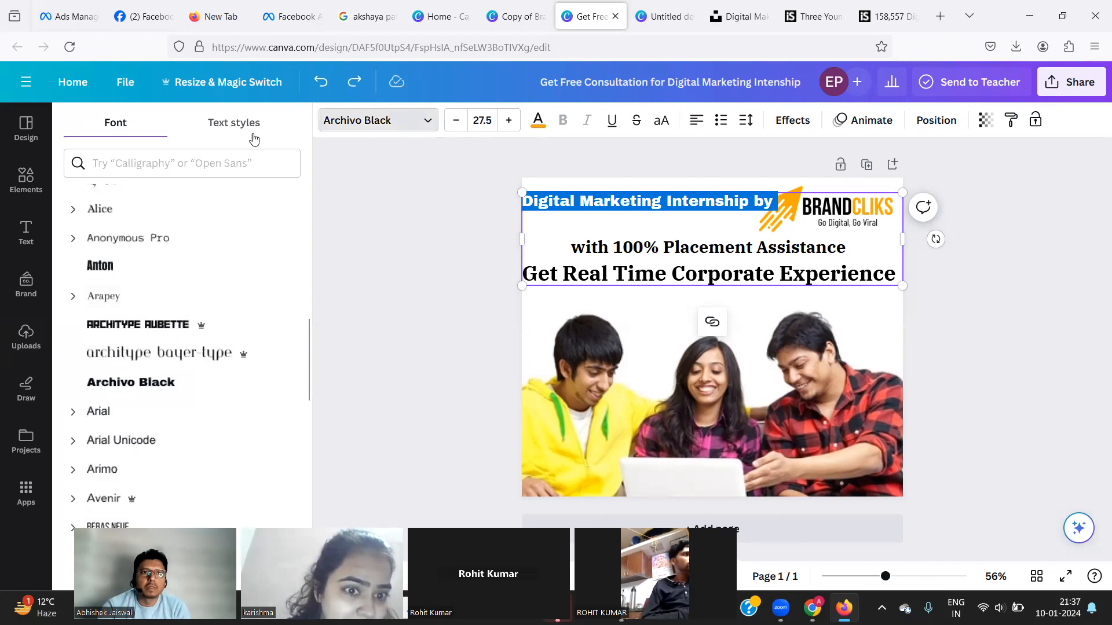
# Try Architype Aubette and Bodoni FLF, then apply Copperplate Gothic 3 to the first line.
pyautogui.click(239, 132)
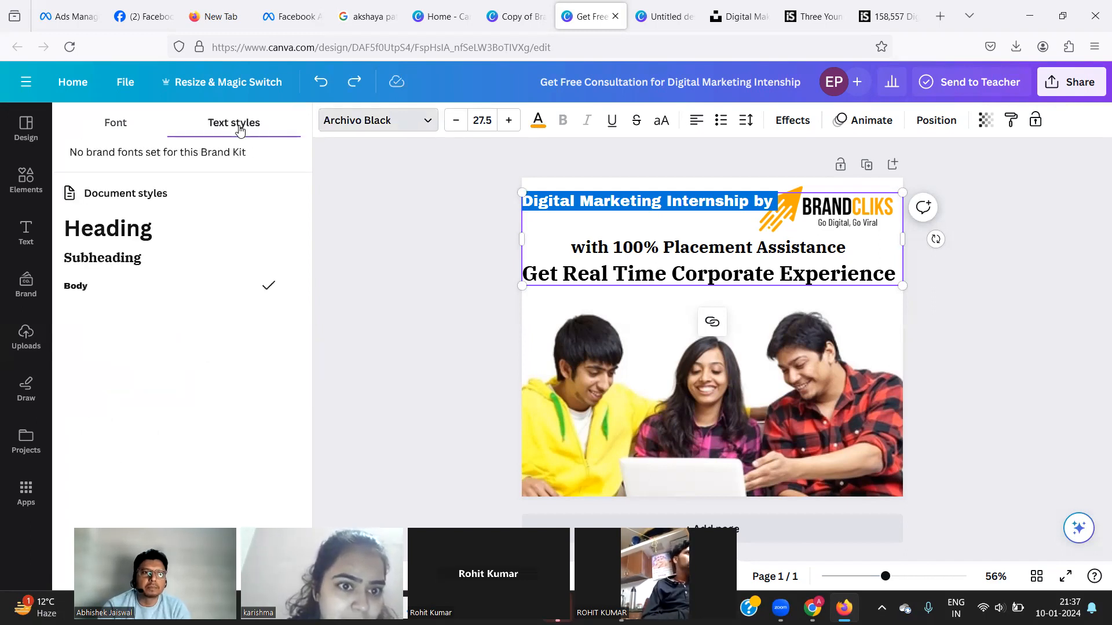
pyautogui.click(120, 123)
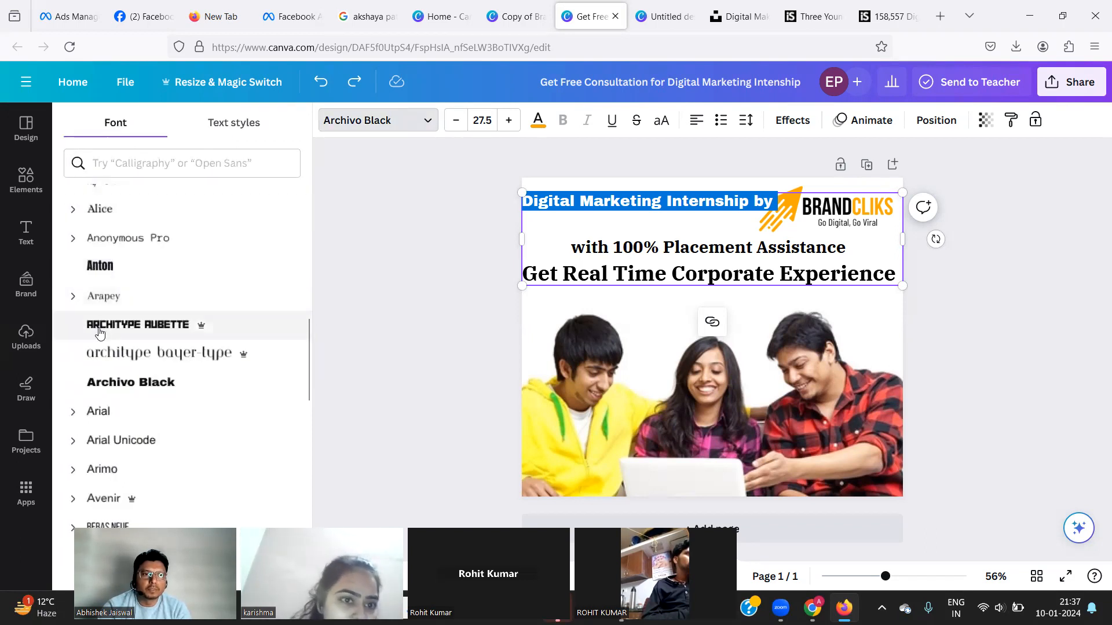
pyautogui.click(100, 332)
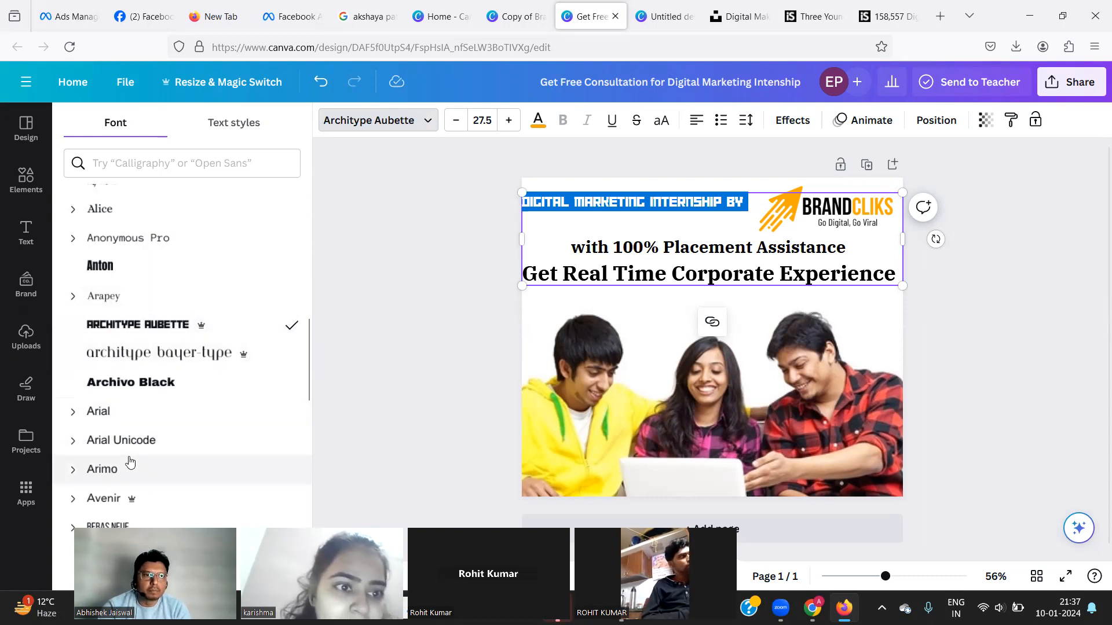
pyautogui.scroll(-4, 130, 462)
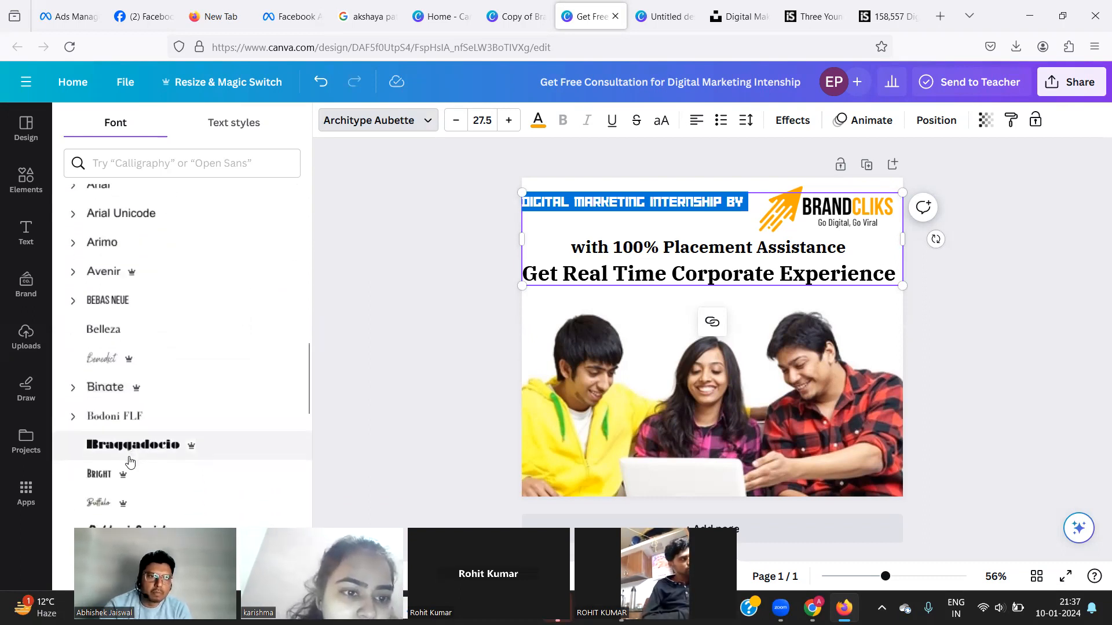
pyautogui.scroll(-1, 130, 461)
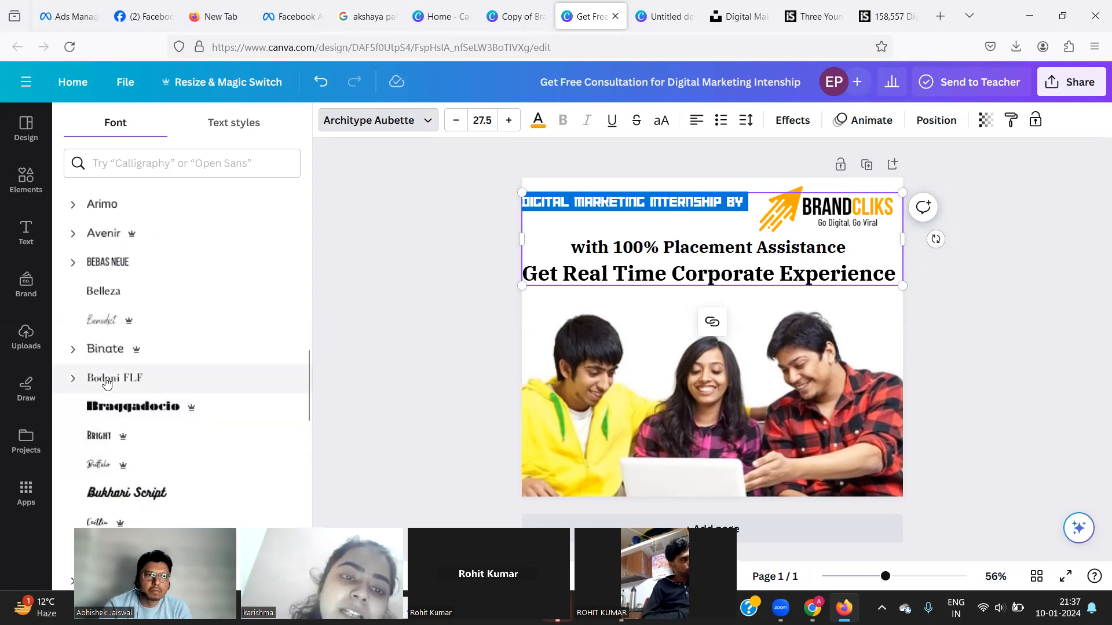
pyautogui.click(107, 382)
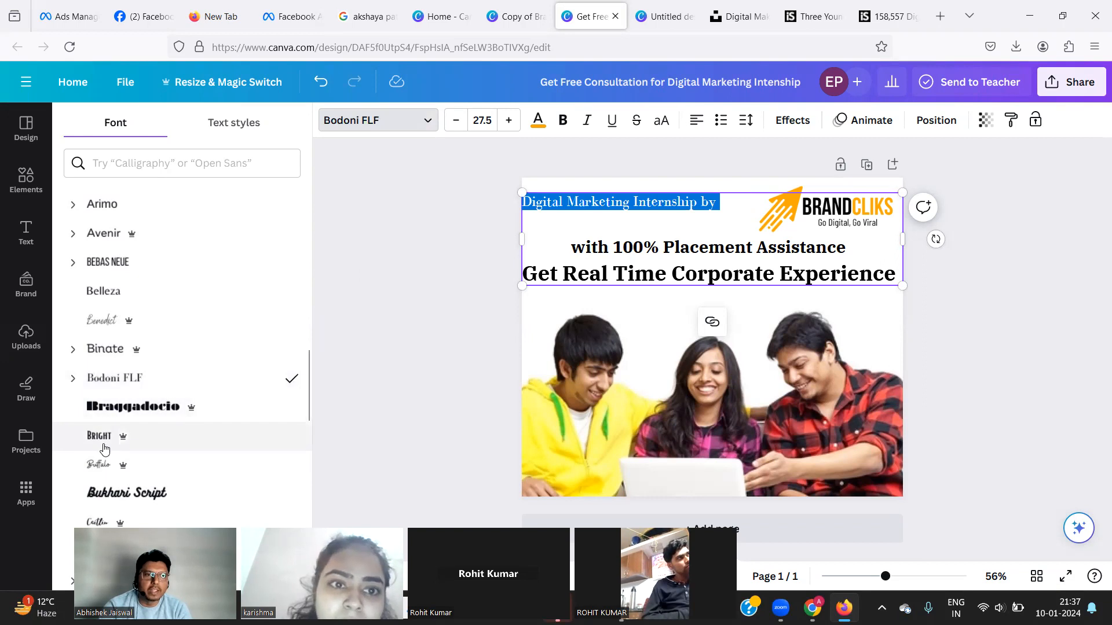
pyautogui.scroll(-4, 104, 449)
pyautogui.scroll(-4, 104, 449)
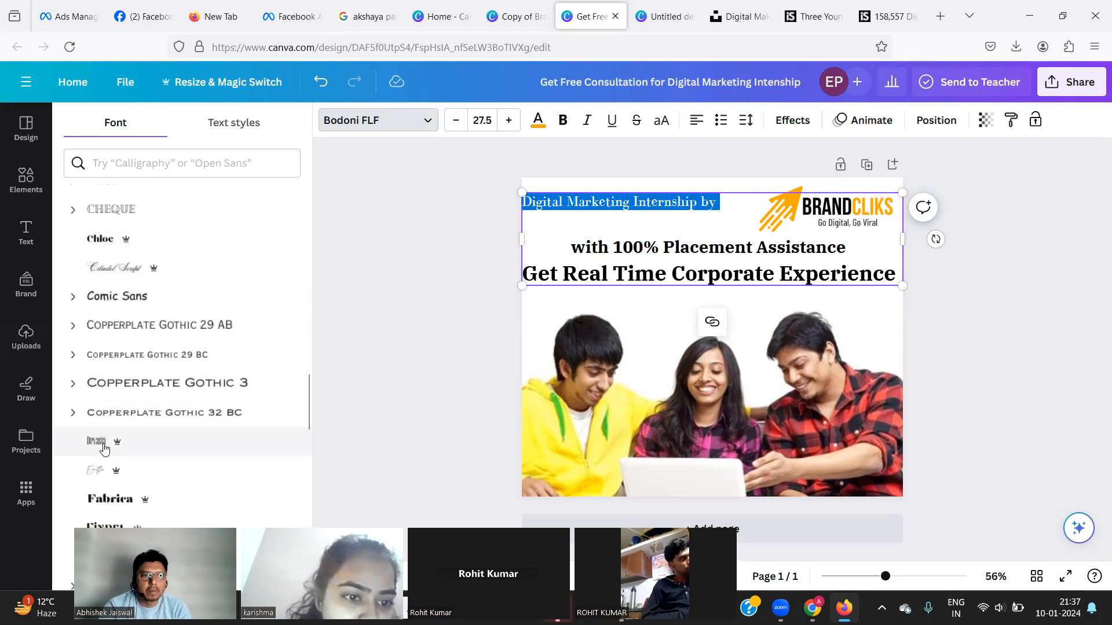
pyautogui.click(144, 385)
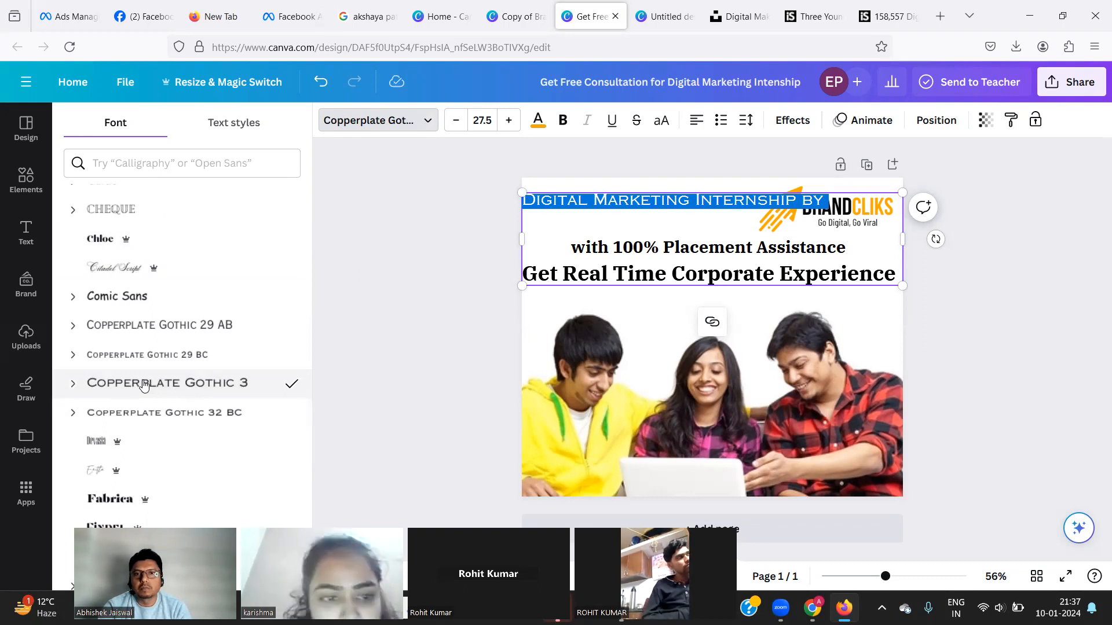
# Shrink the first line's font size to 22.5.
pyautogui.click(459, 129)
pyautogui.click(458, 129)
pyautogui.click(458, 129)
pyautogui.click(459, 128)
pyautogui.click(458, 129)
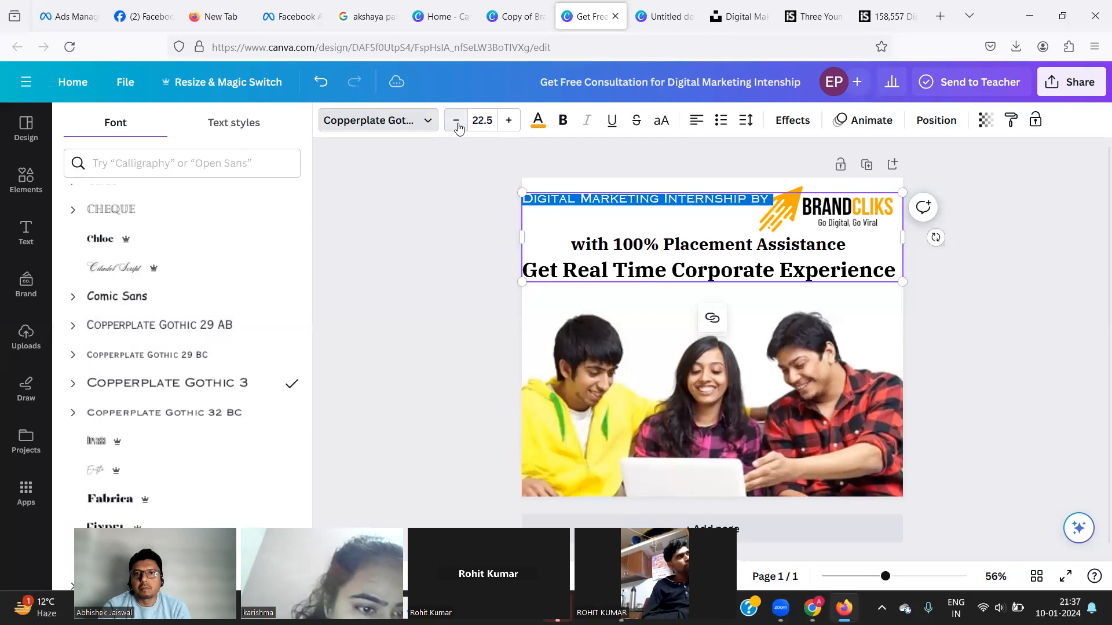
pyautogui.click(240, 131)
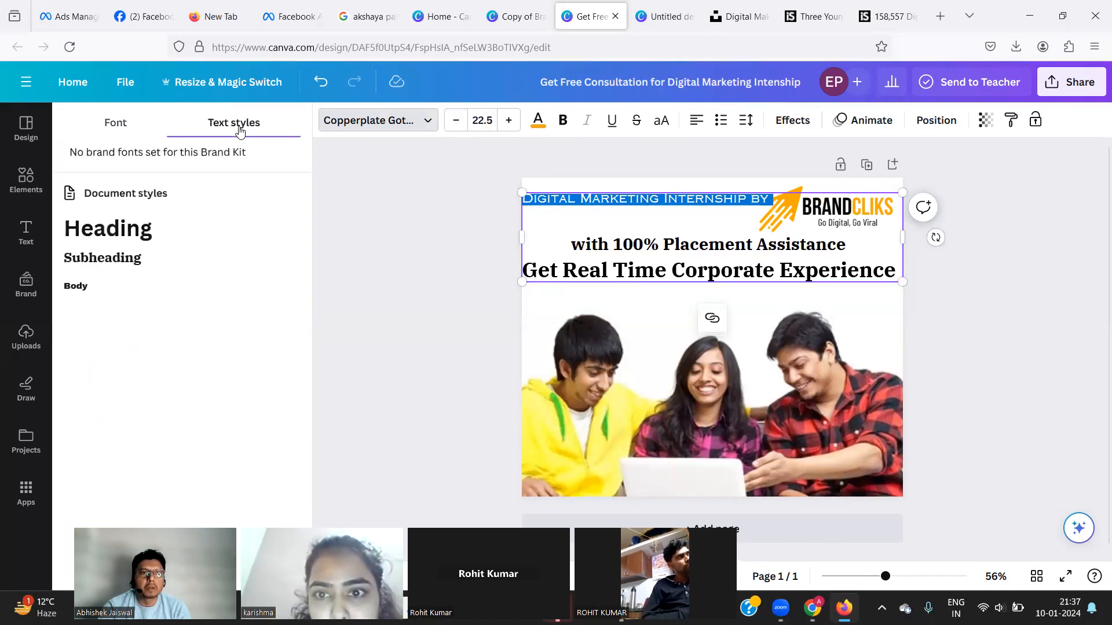
# Apply the Subheading text style to the first line and reduce its size to 27.5.
pyautogui.click(110, 242)
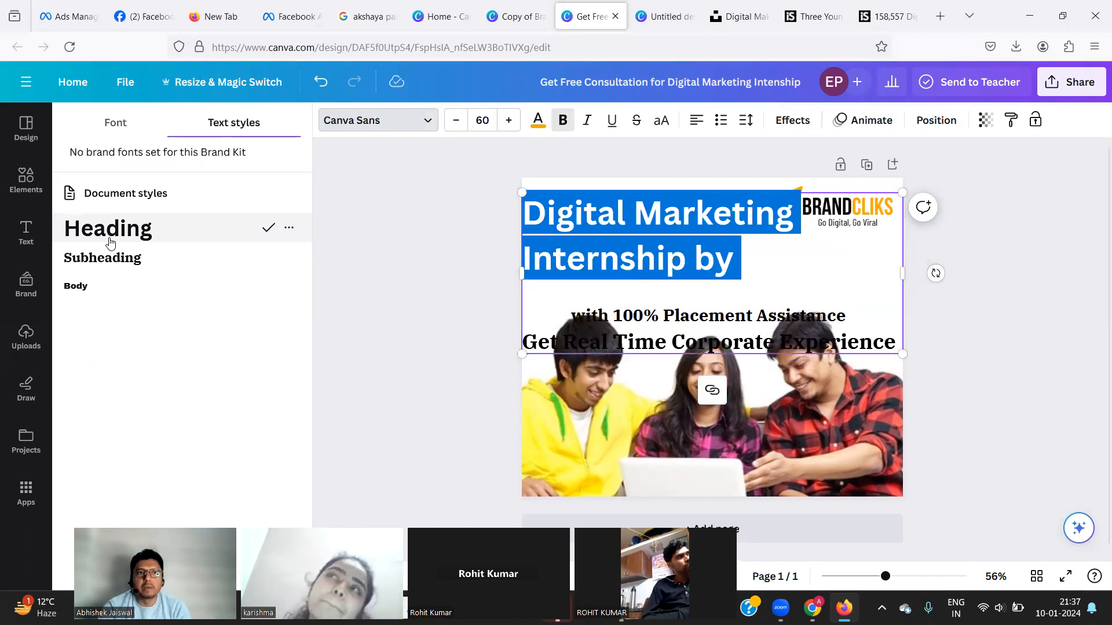
pyautogui.click(100, 262)
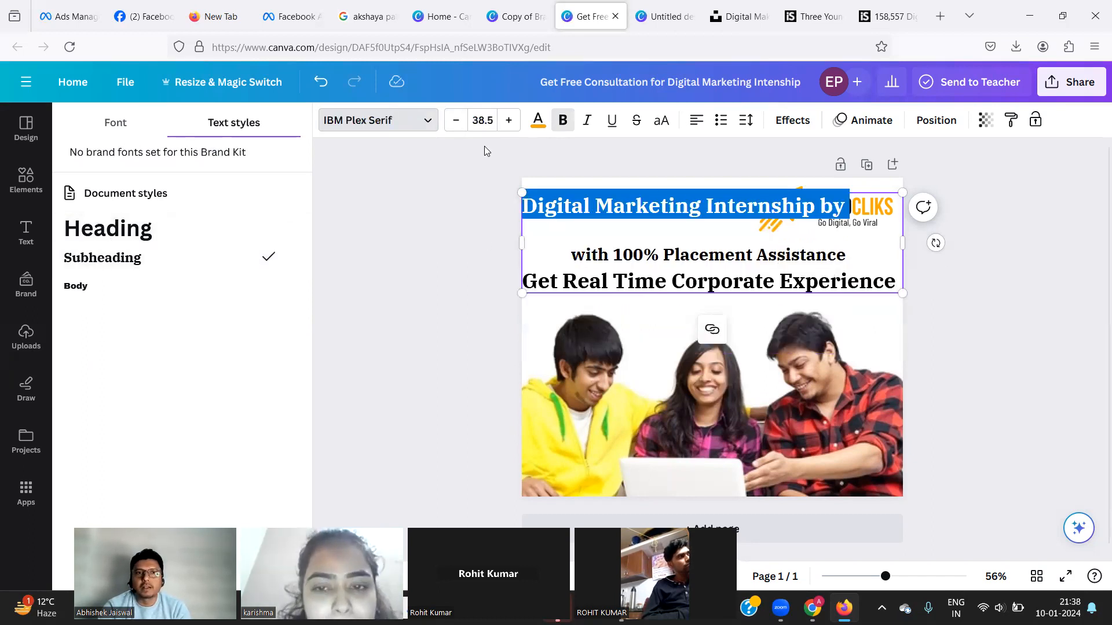
pyautogui.click(455, 120)
pyautogui.click(456, 121)
pyautogui.click(456, 121)
pyautogui.click(456, 120)
pyautogui.click(455, 121)
pyautogui.click(456, 120)
pyautogui.click(455, 121)
pyautogui.click(456, 120)
pyautogui.click(456, 121)
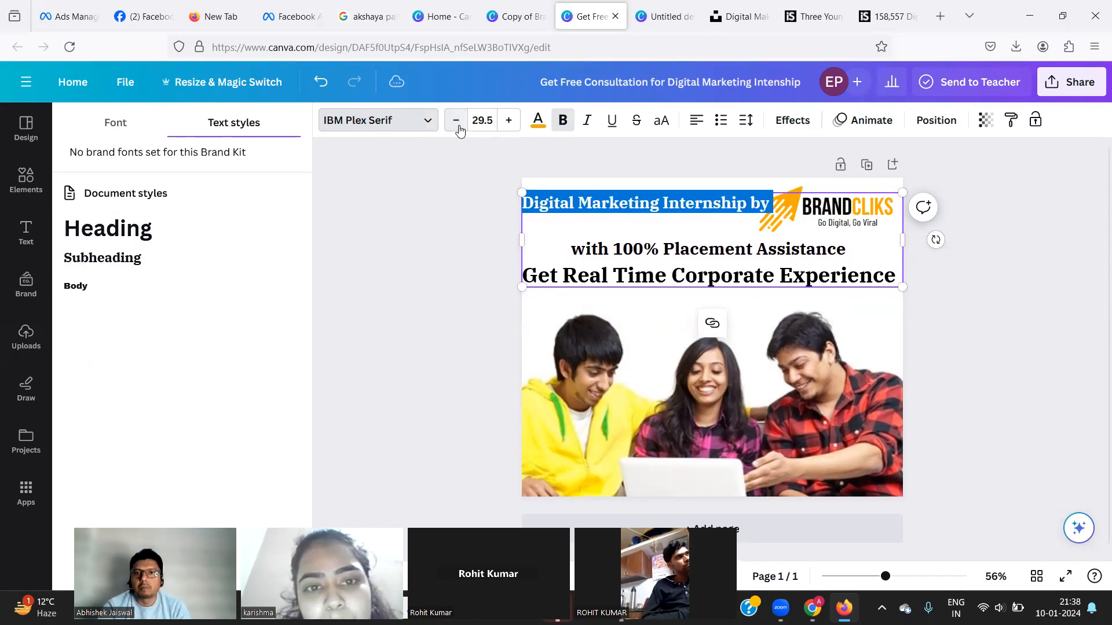
pyautogui.click(457, 121)
pyautogui.click(456, 121)
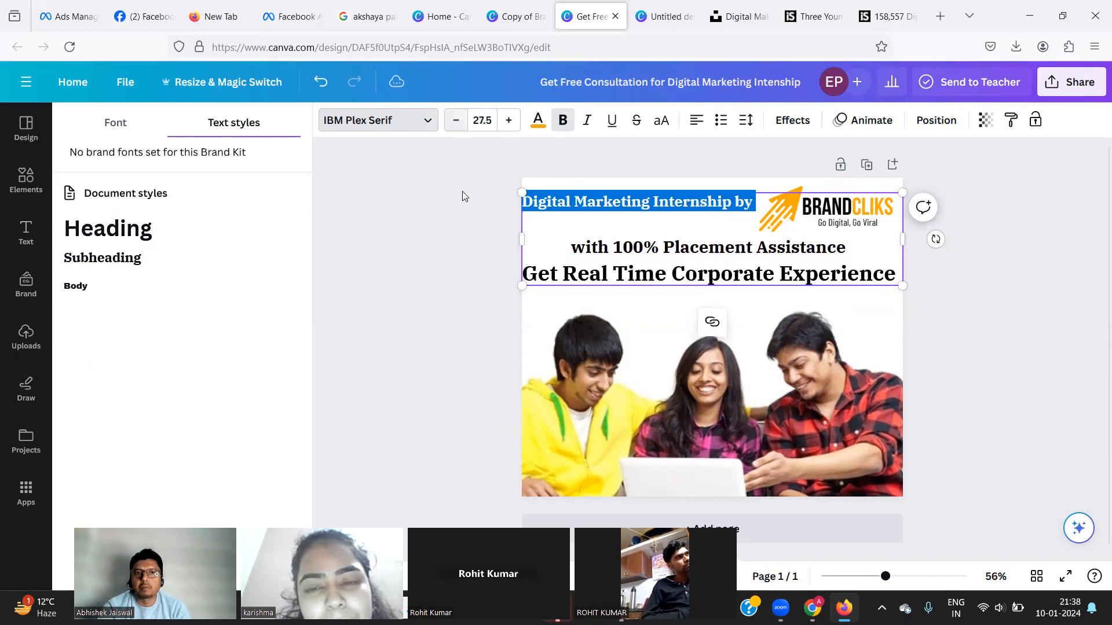
pyautogui.click(456, 221)
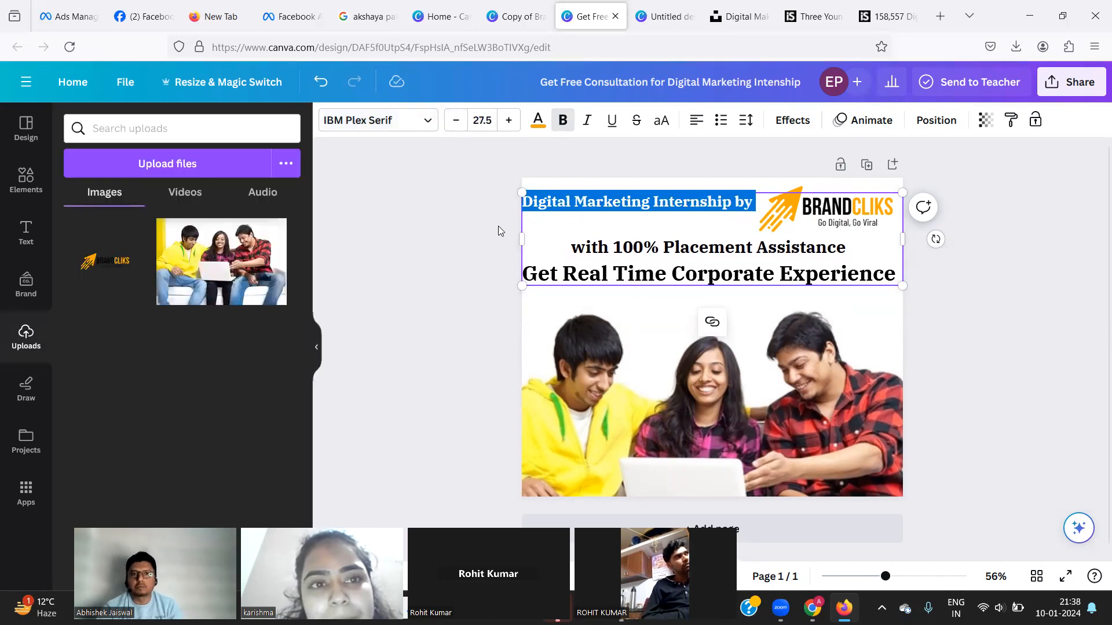
pyautogui.click(550, 221)
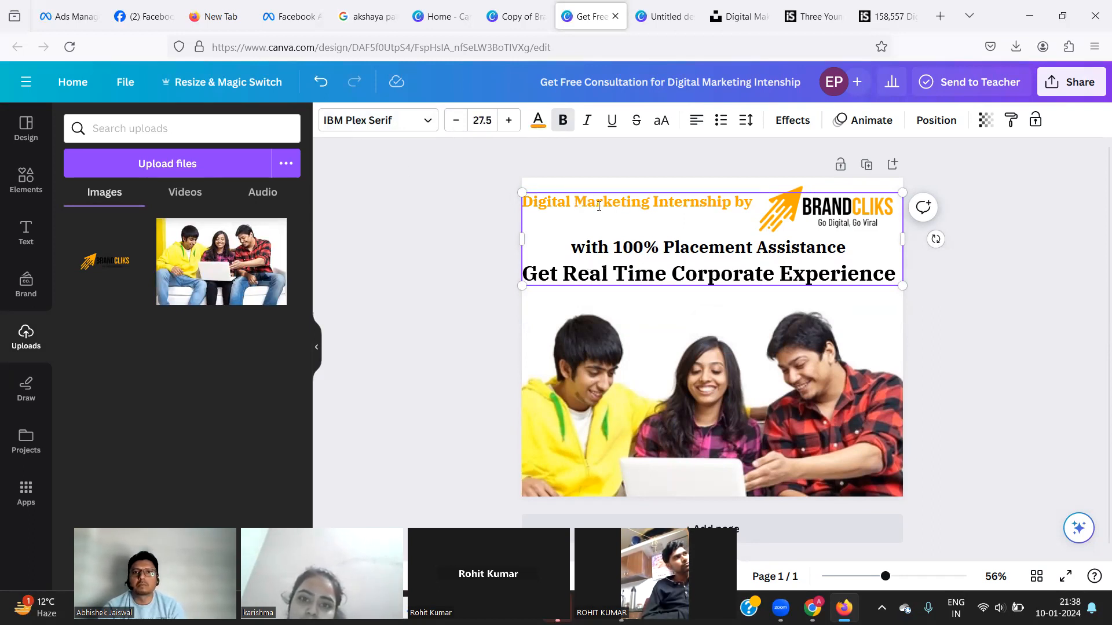
# Reselect the first headline line's text and browse the font list.
pyautogui.moveTo(756, 203); pyautogui.dragTo(497, 167)
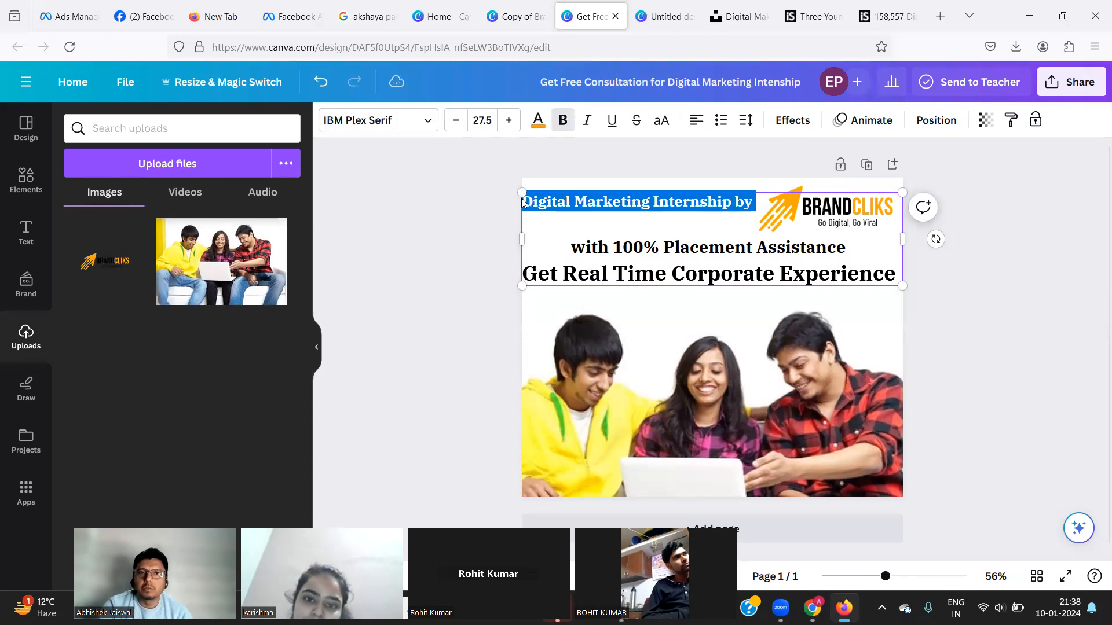
pyautogui.click(395, 130)
pyautogui.scroll(-5, 186, 298)
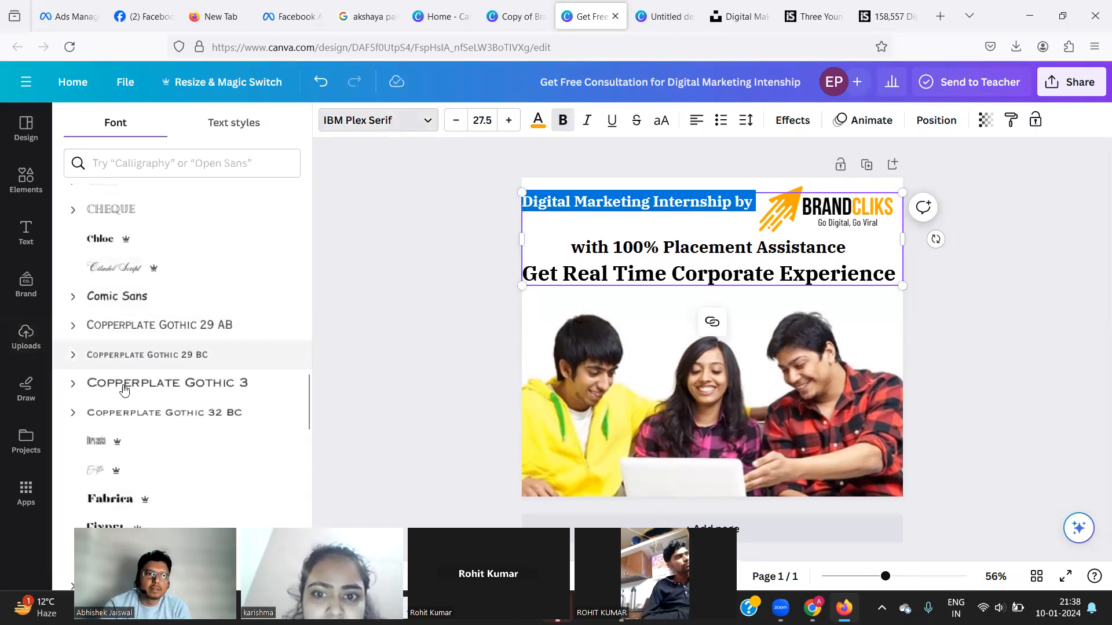
# Search fonts for 'ita' and enlarge the orange first headline line to size 28.5.
pyautogui.click(137, 163)
pyautogui.write('ita')
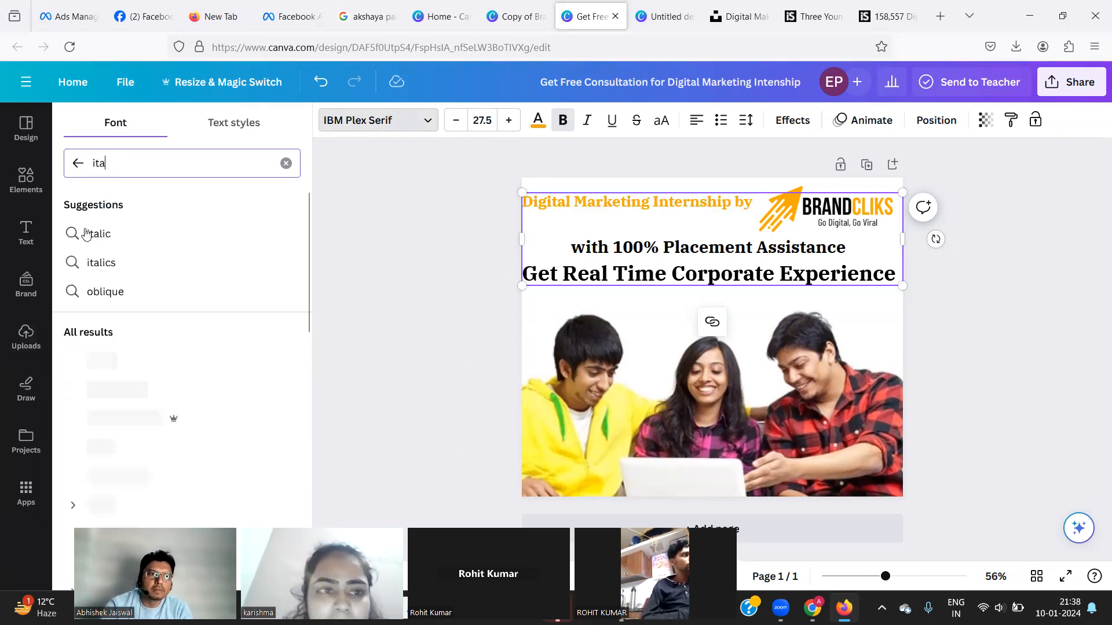
pyautogui.click(91, 233)
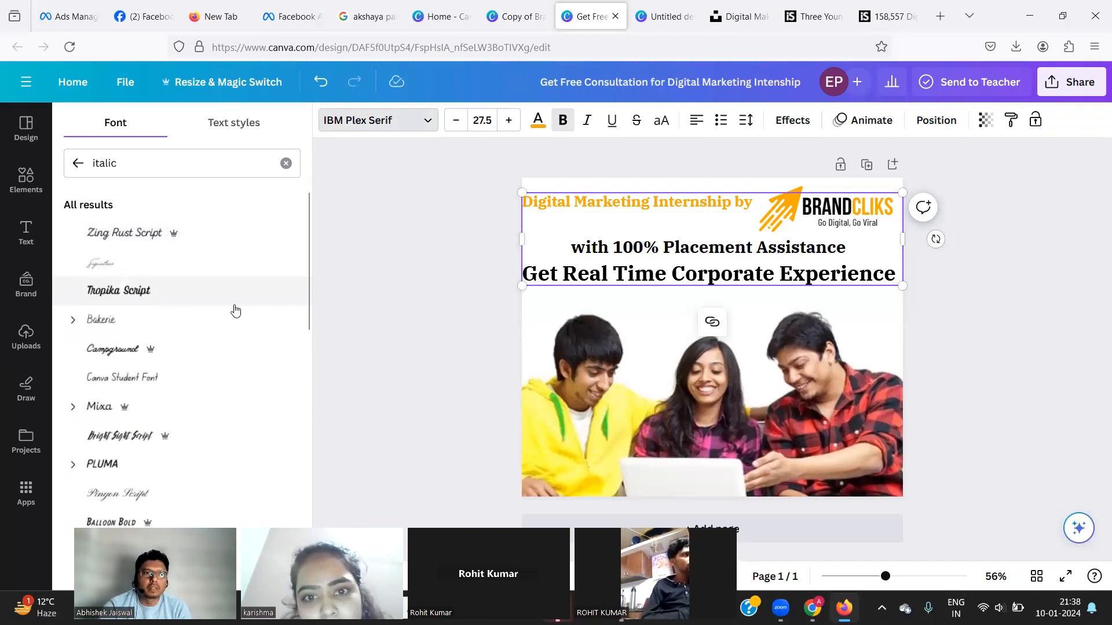
pyautogui.click(509, 127)
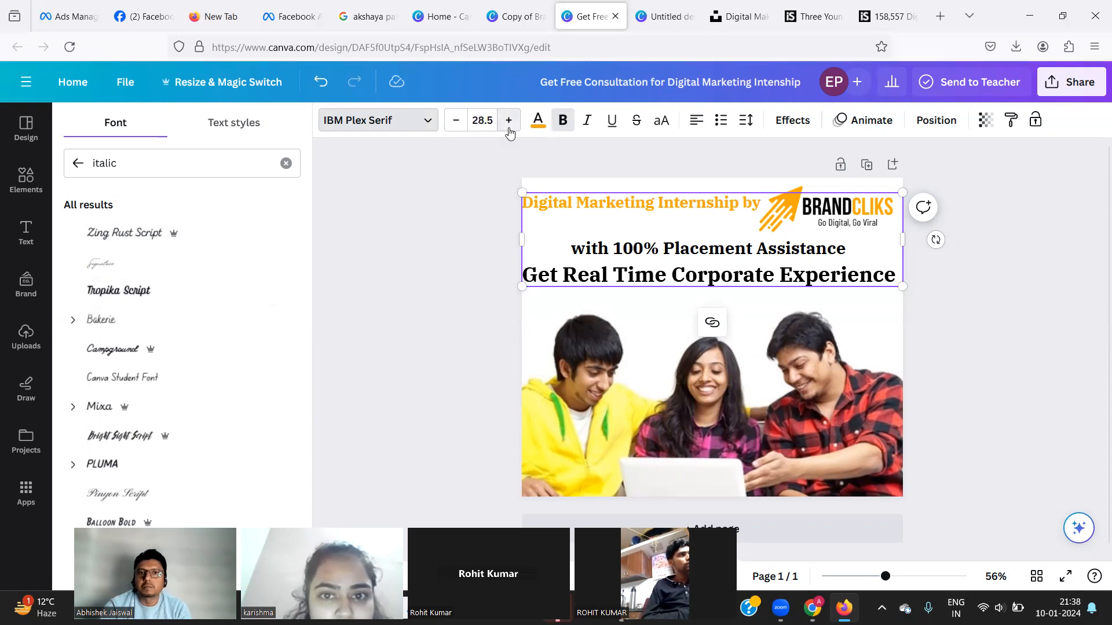
pyautogui.click(493, 288)
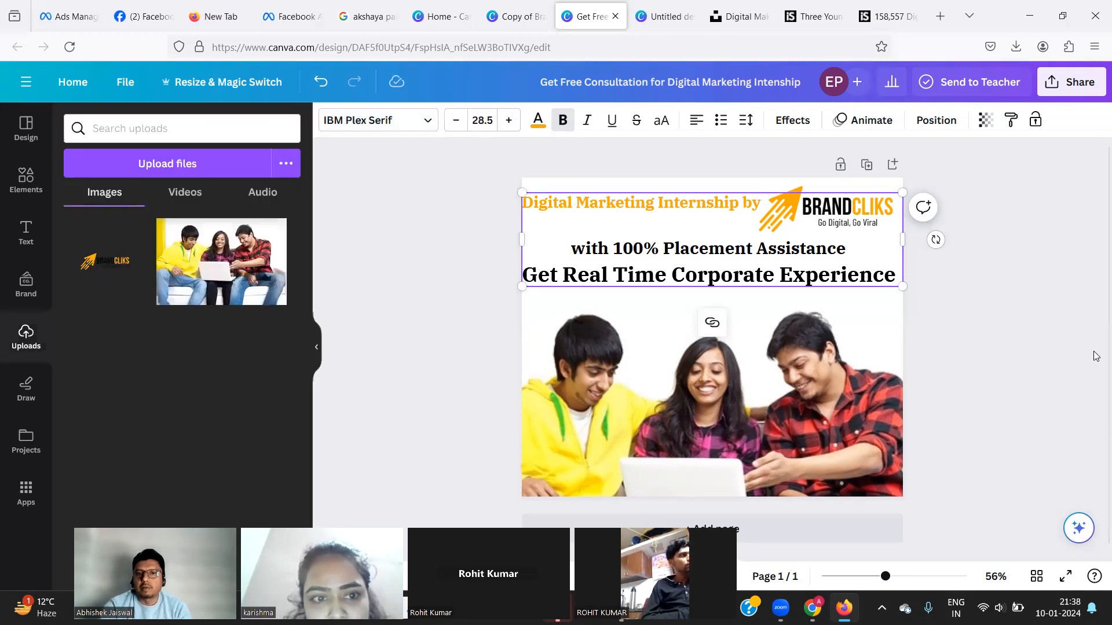
pyautogui.click(1036, 589)
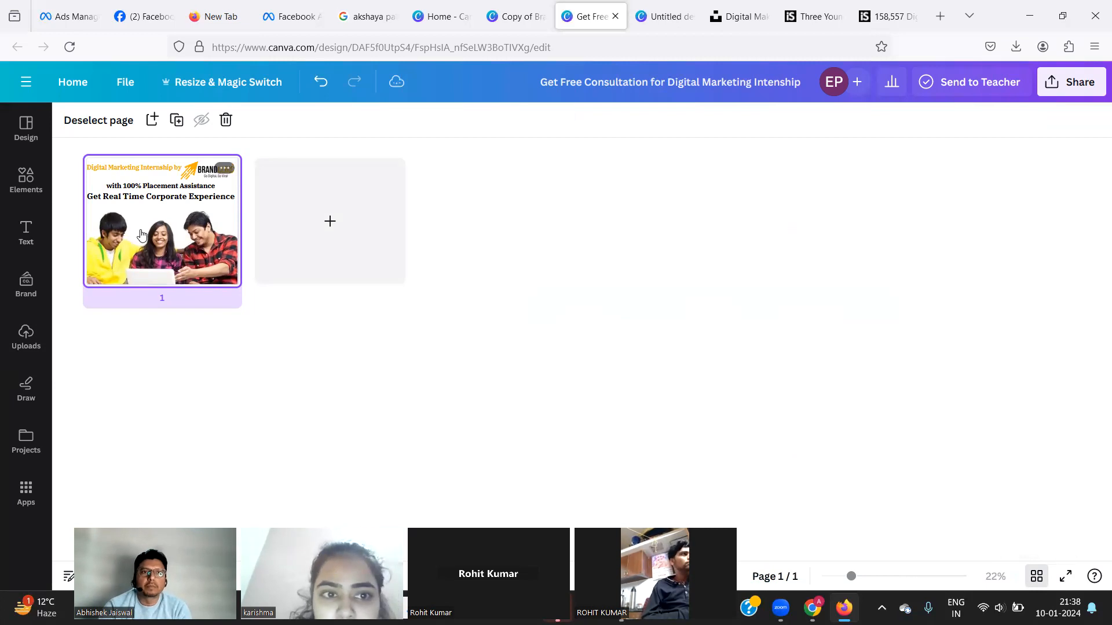
pyautogui.click(226, 169)
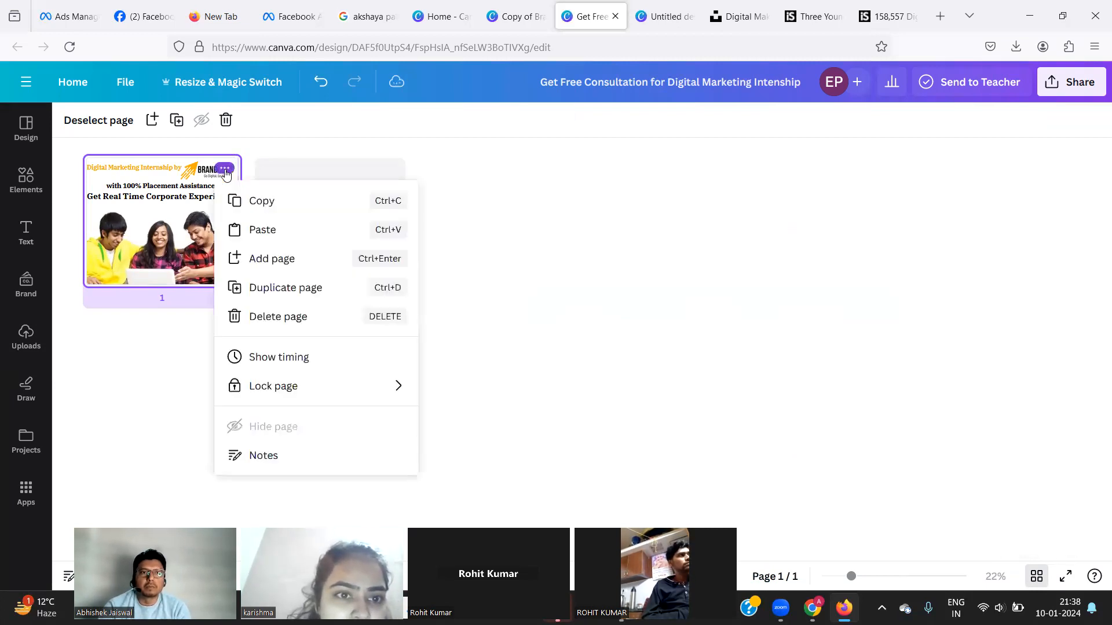
pyautogui.click(150, 224)
pyautogui.doubleClick(150, 224)
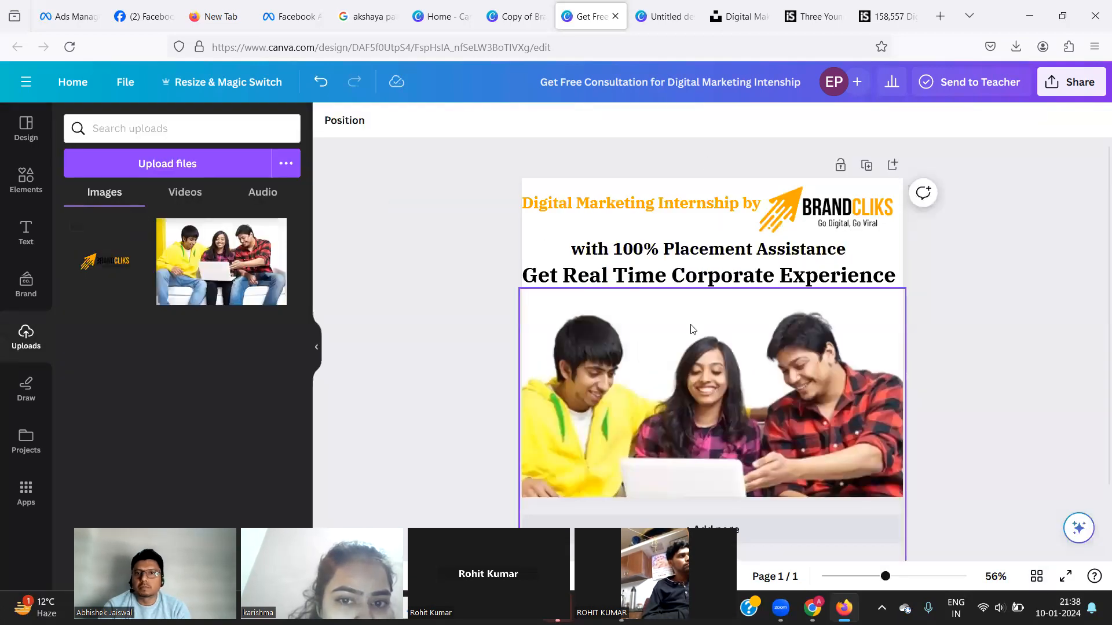
pyautogui.moveTo(885, 578); pyautogui.dragTo(914, 580)
pyautogui.scroll(-3, 914, 580)
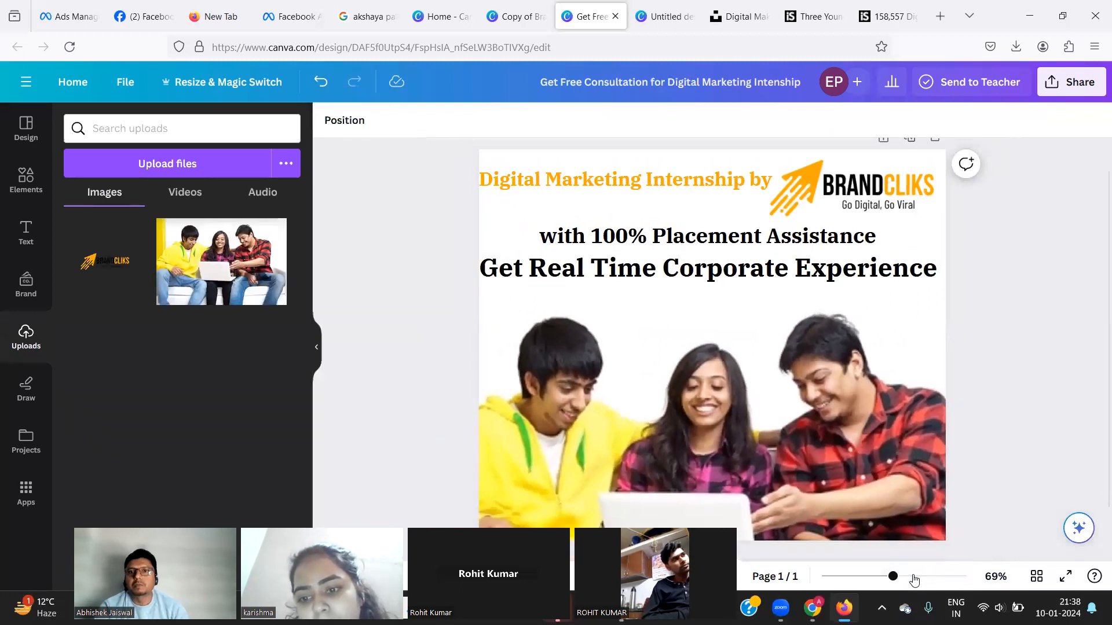
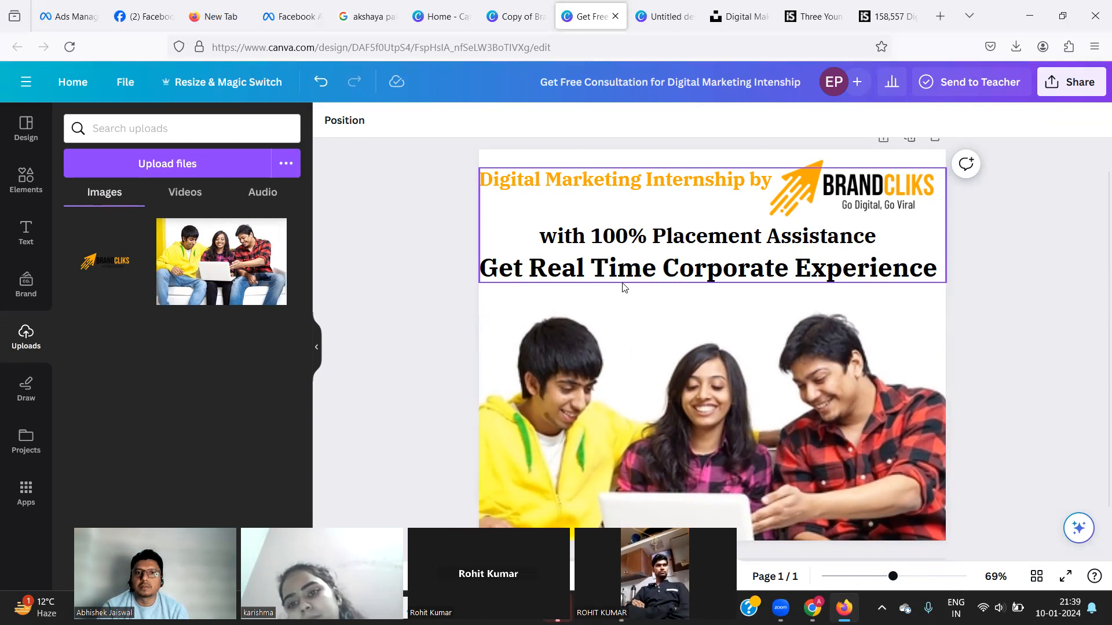
# Select the heading text group and inspect the words Corporate and Internship.
pyautogui.click(742, 280)
pyautogui.click(739, 272)
pyautogui.doubleClick(739, 272)
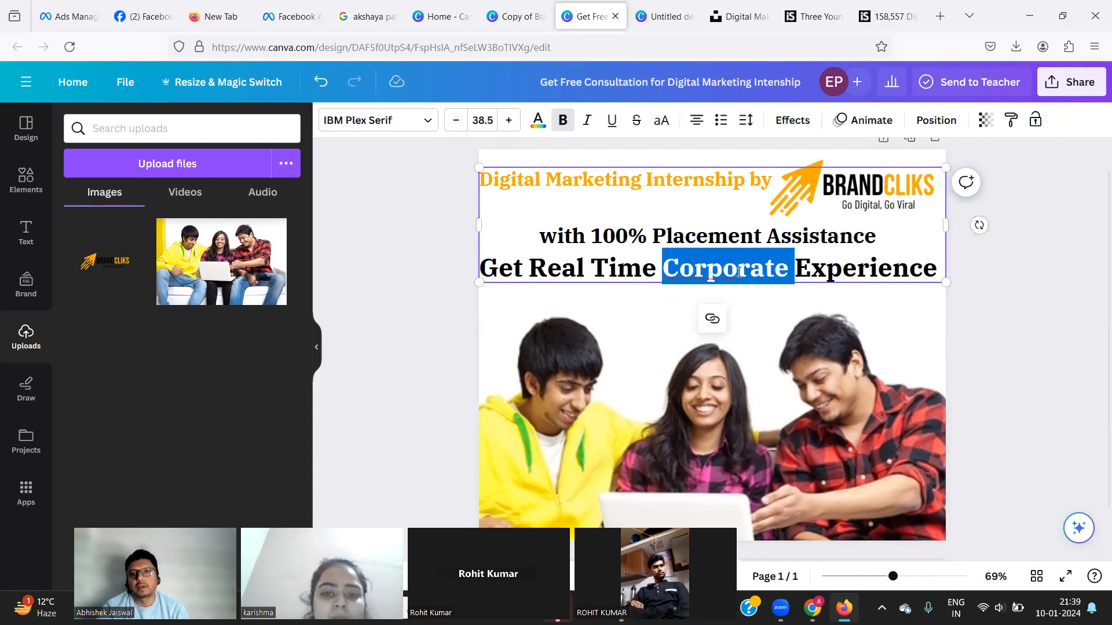
pyautogui.click(1056, 253)
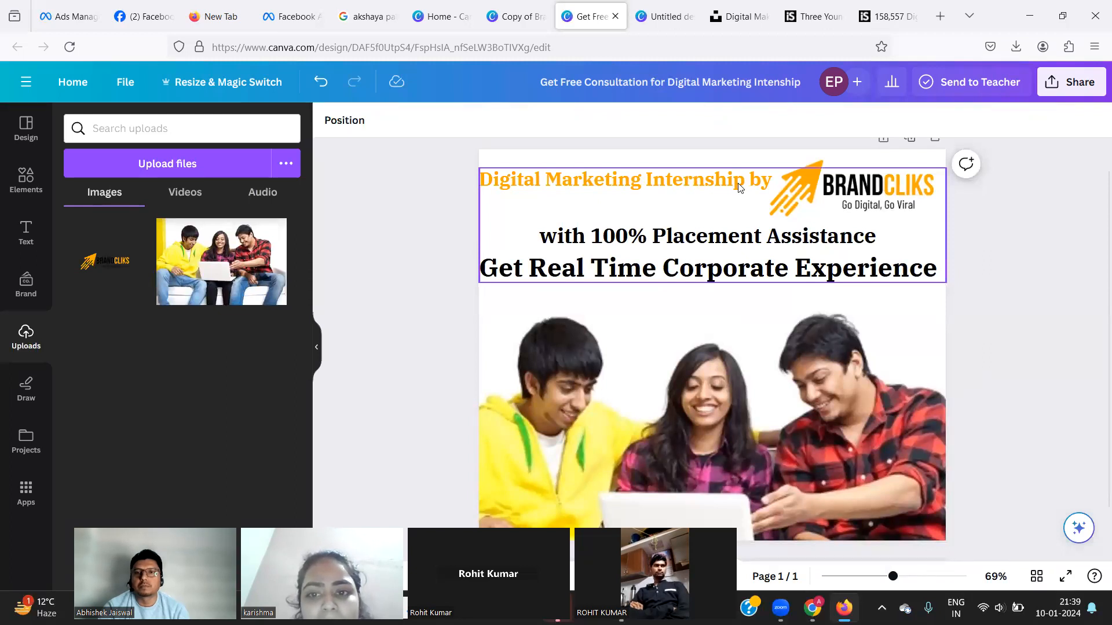
pyautogui.click(817, 191)
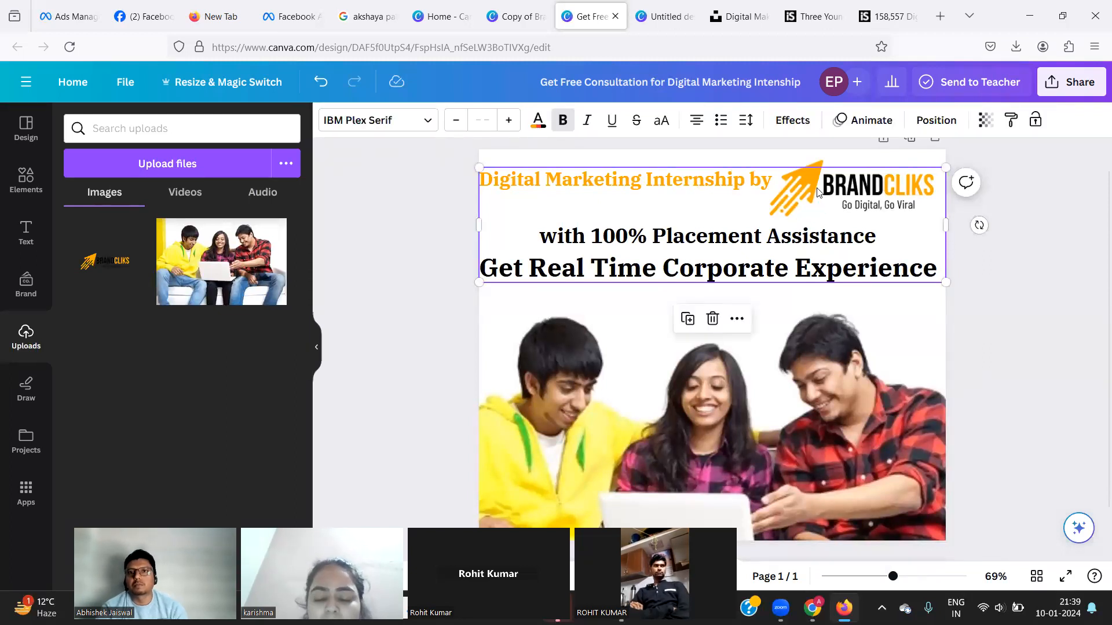
pyautogui.doubleClick(677, 183)
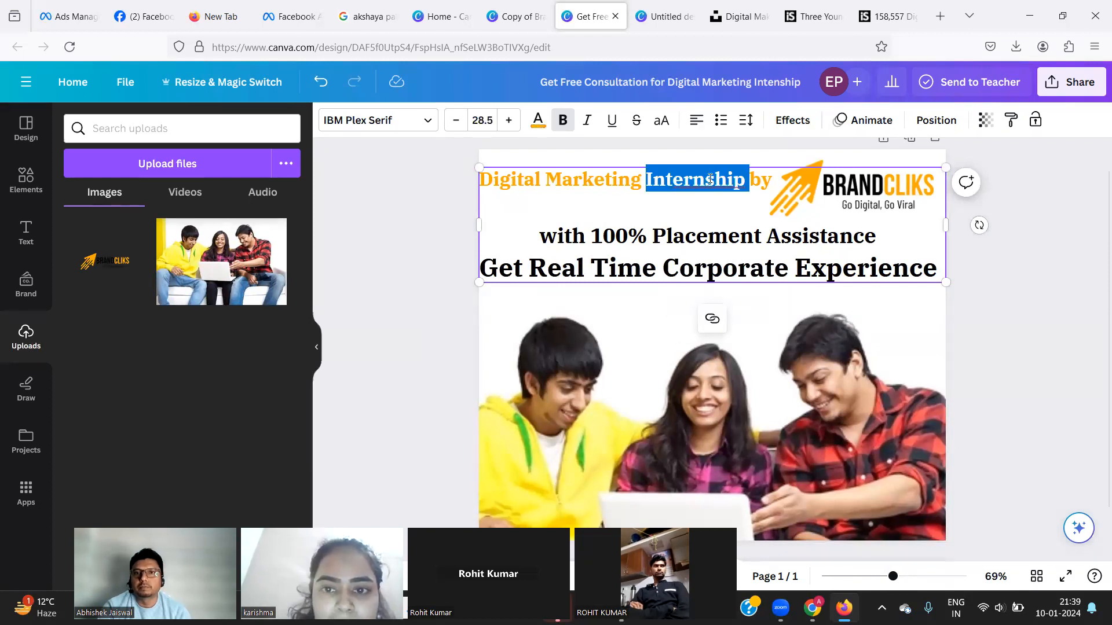
pyautogui.click(796, 192)
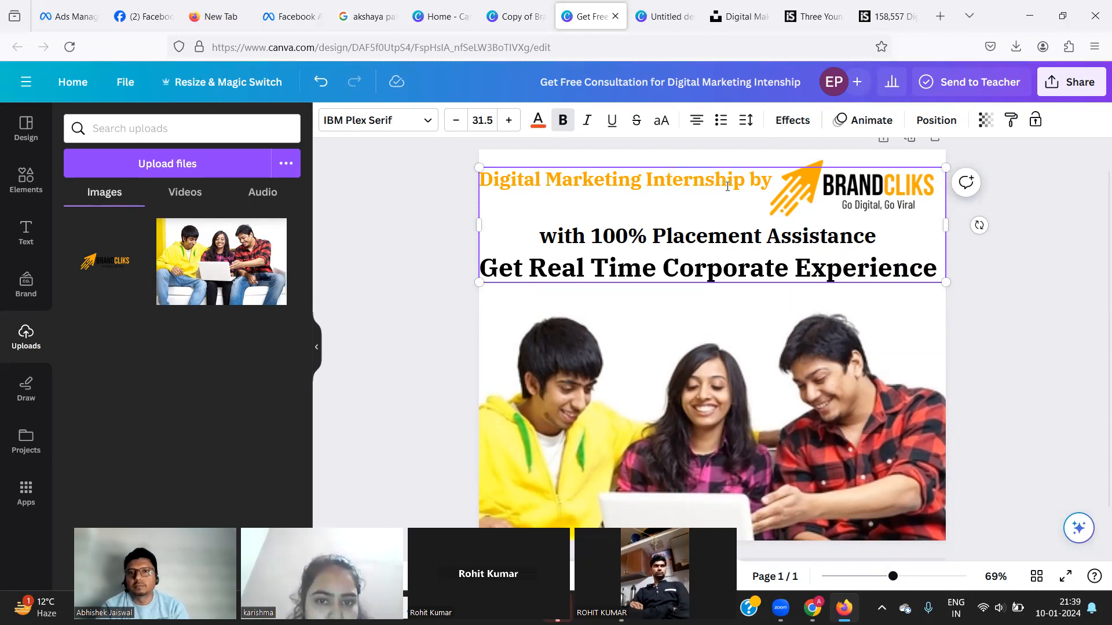
# Try putting 'by' on its own line, undo it, then scale the heading down to 26.8.
pyautogui.click(805, 188)
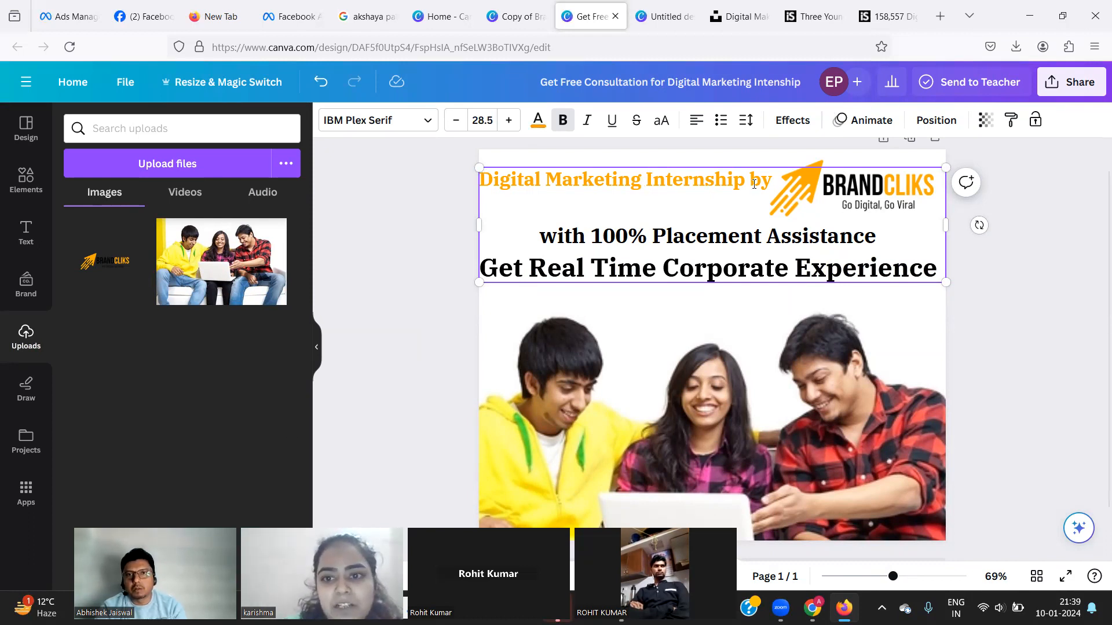
pyautogui.press('BackSpace')
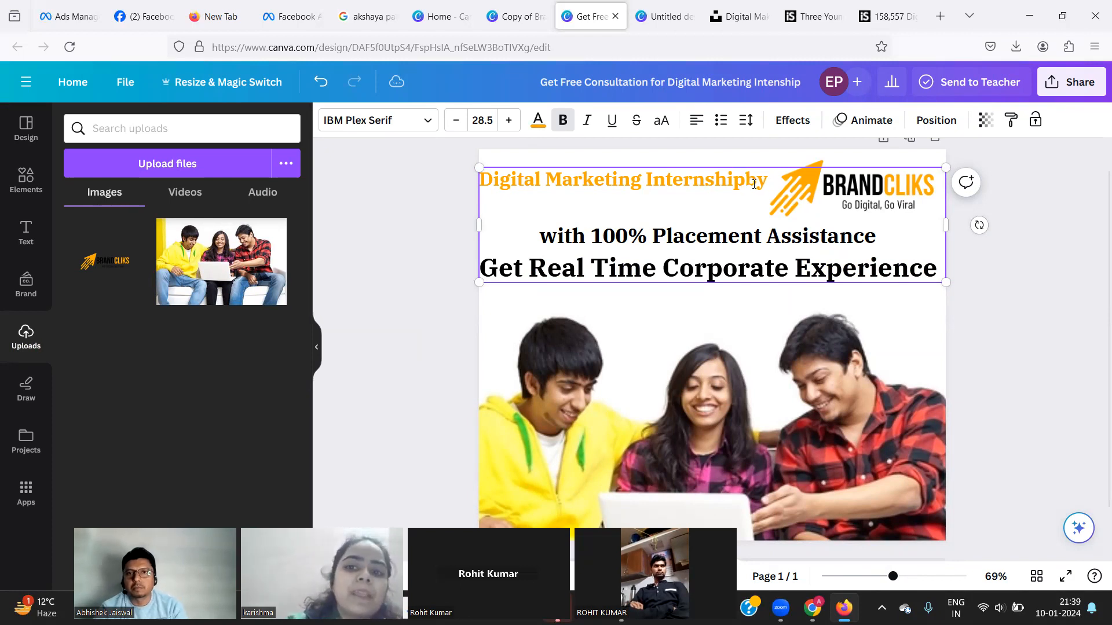
pyautogui.press('Return')
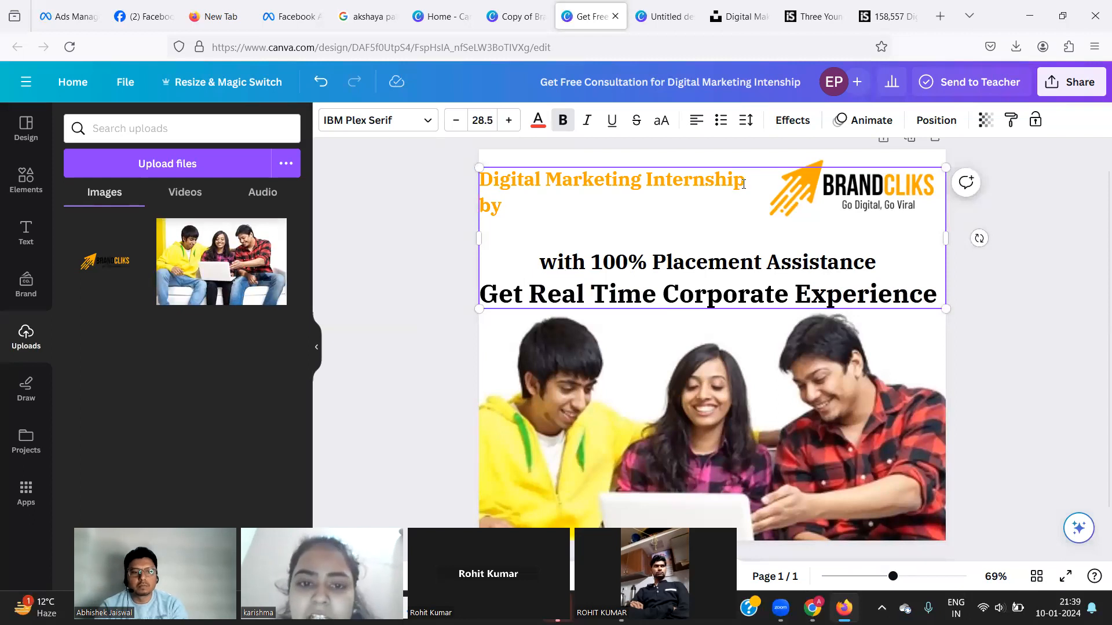
pyautogui.hotkey('ctrl', 'z')
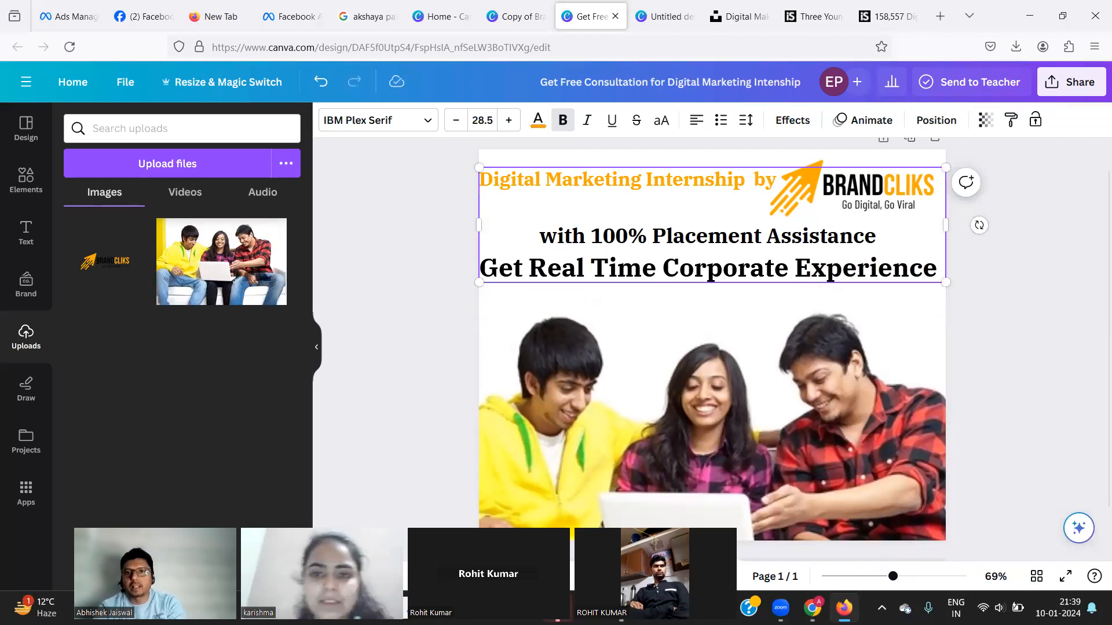
pyautogui.hotkey('ctrl', 'z')
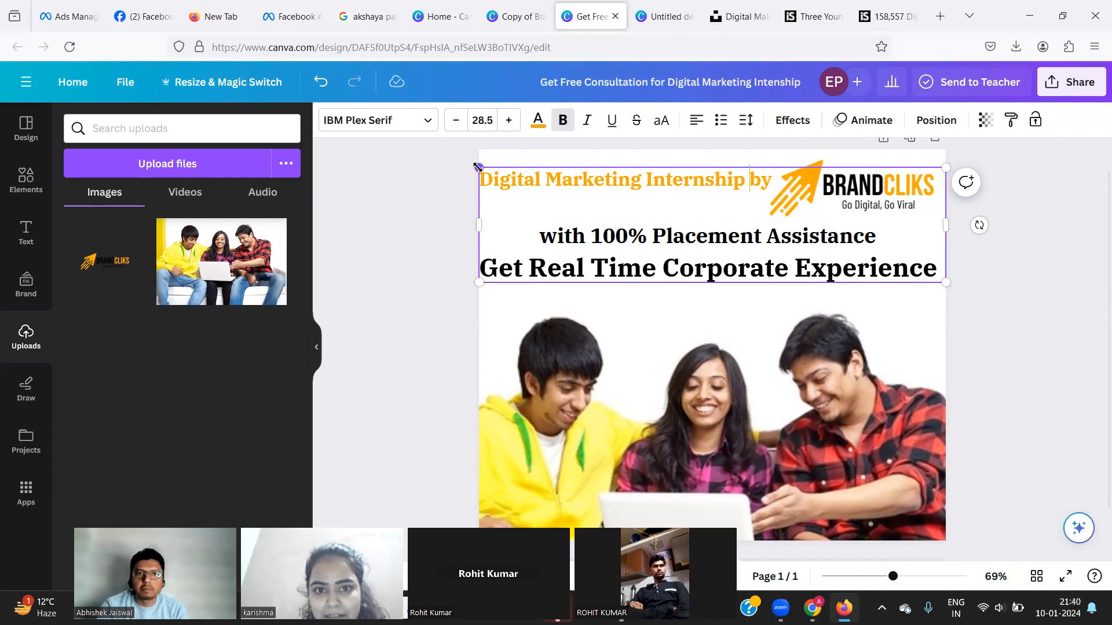
pyautogui.moveTo(476, 167); pyautogui.dragTo(500, 193)
pyautogui.click(1055, 270)
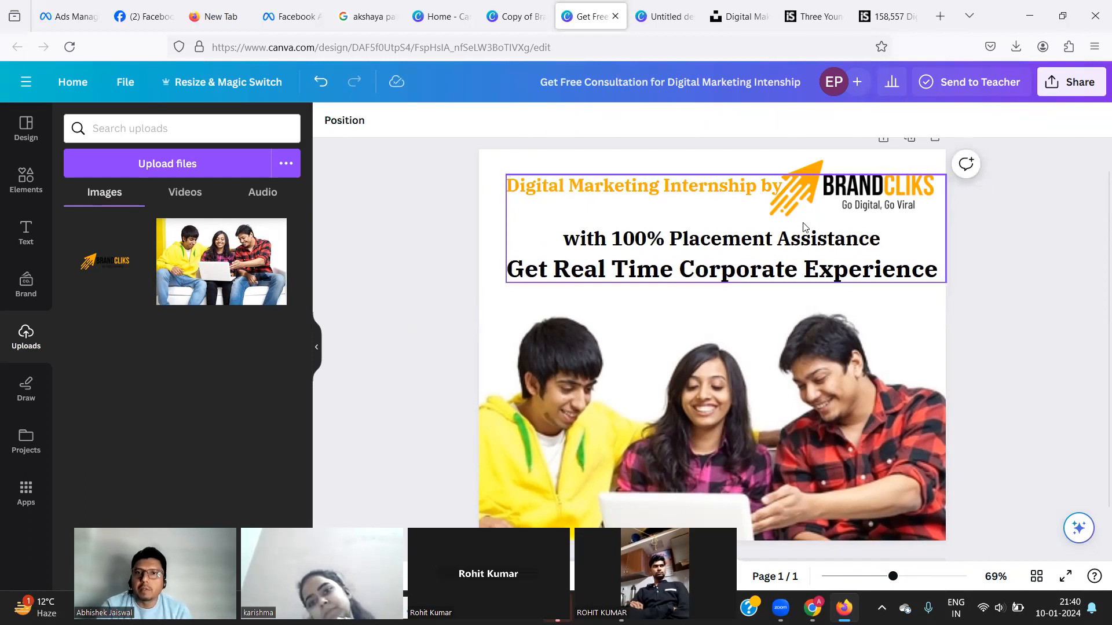
pyautogui.click(763, 183)
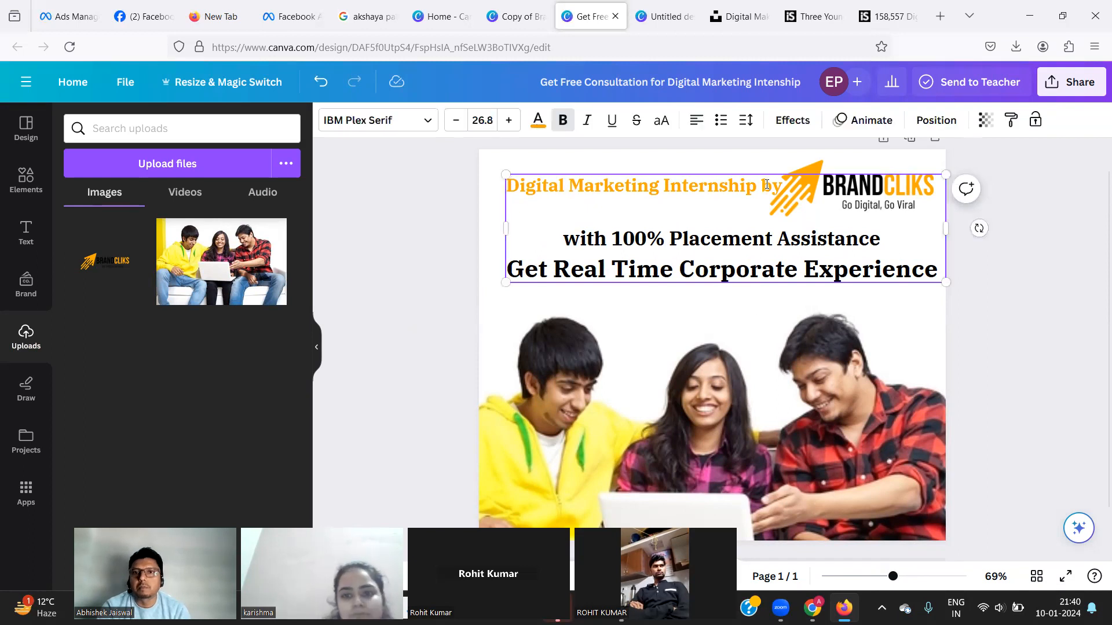
pyautogui.doubleClick(765, 184)
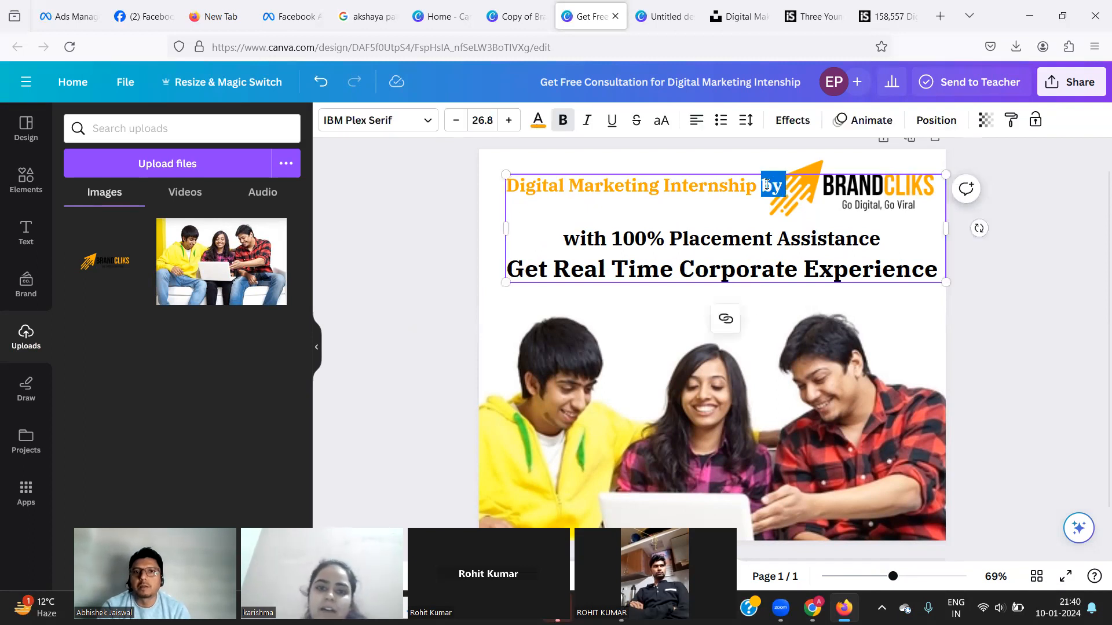
pyautogui.click(536, 121)
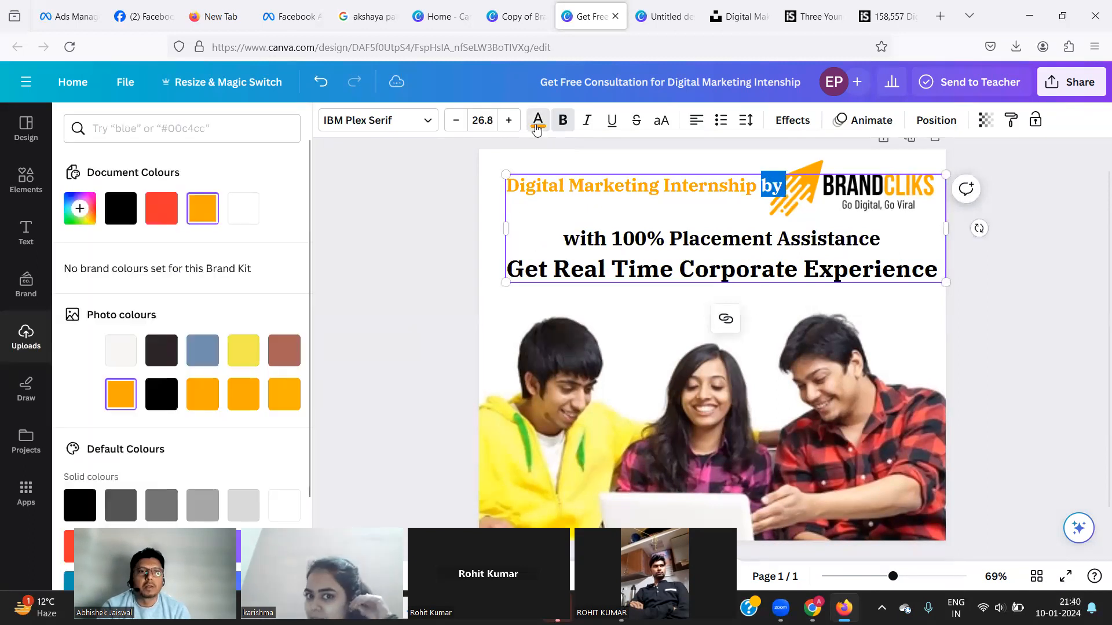
pyautogui.click(168, 352)
pyautogui.click(1095, 257)
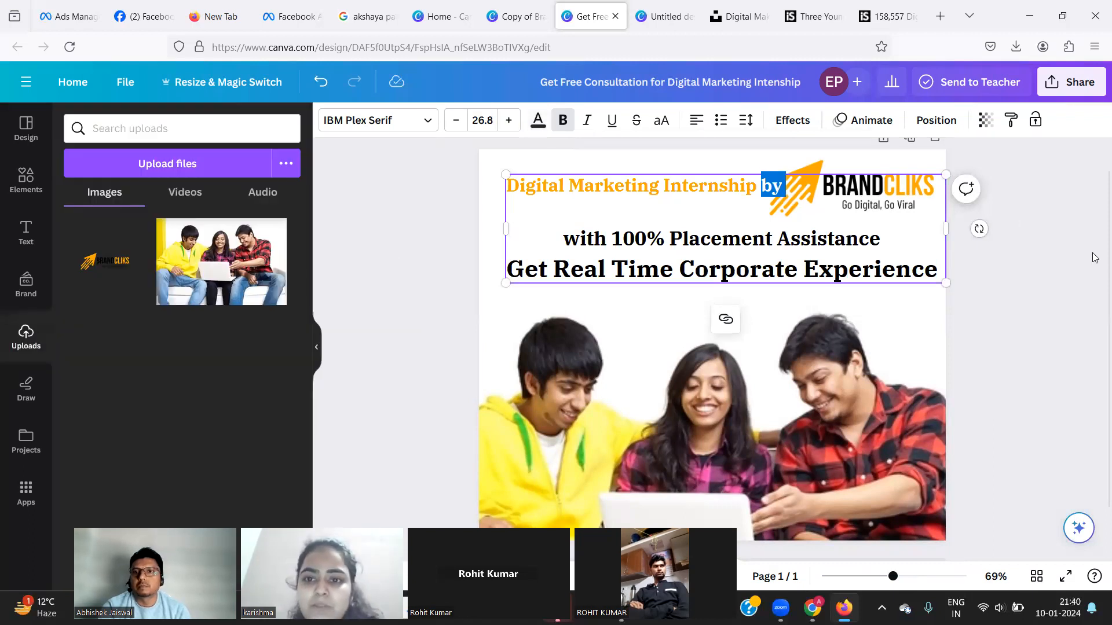
pyautogui.click(1083, 248)
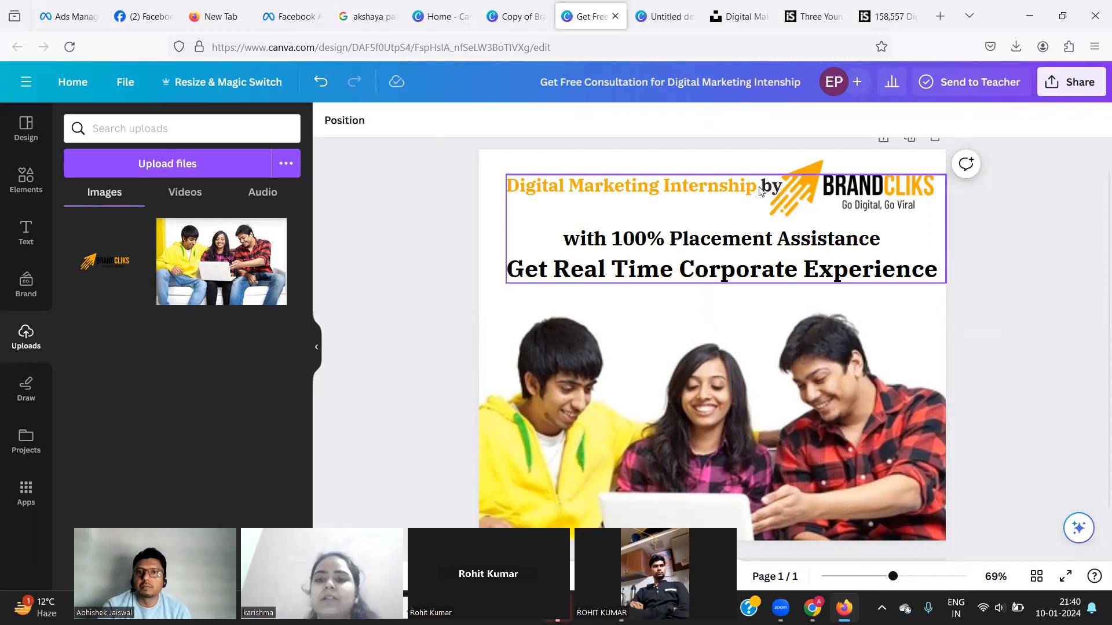
pyautogui.hotkey('ctrl', 'z')
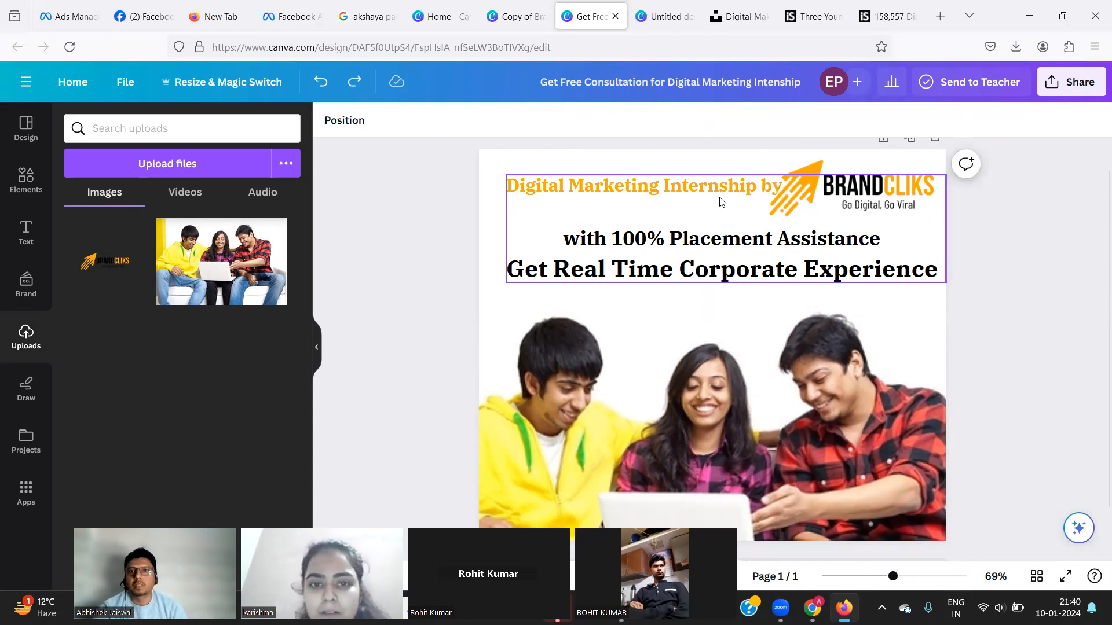
pyautogui.click(498, 212)
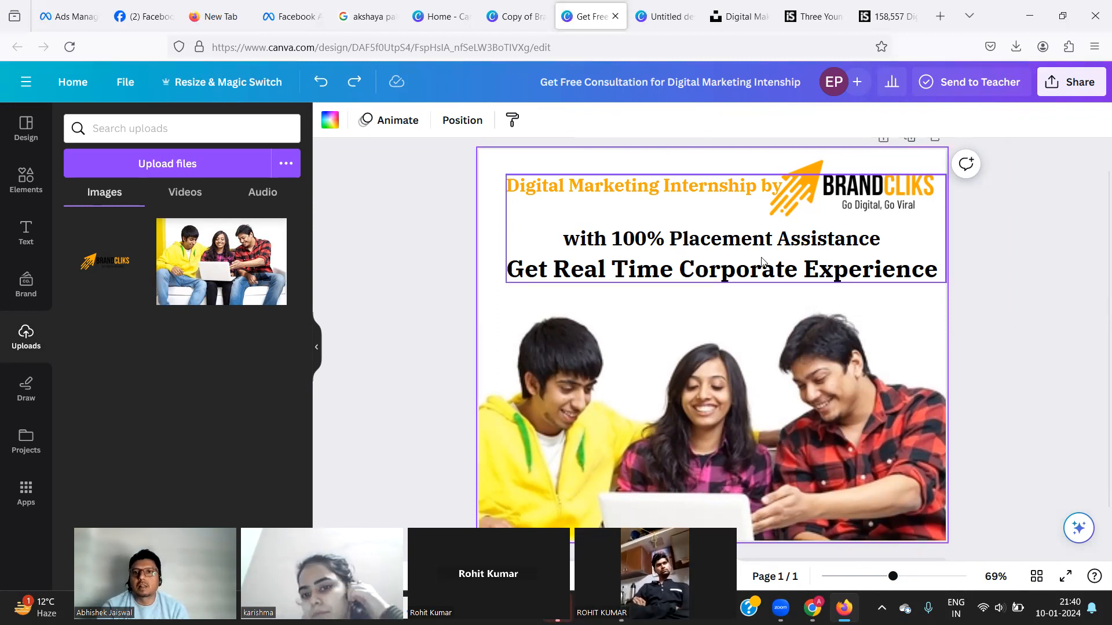
pyautogui.click(1061, 231)
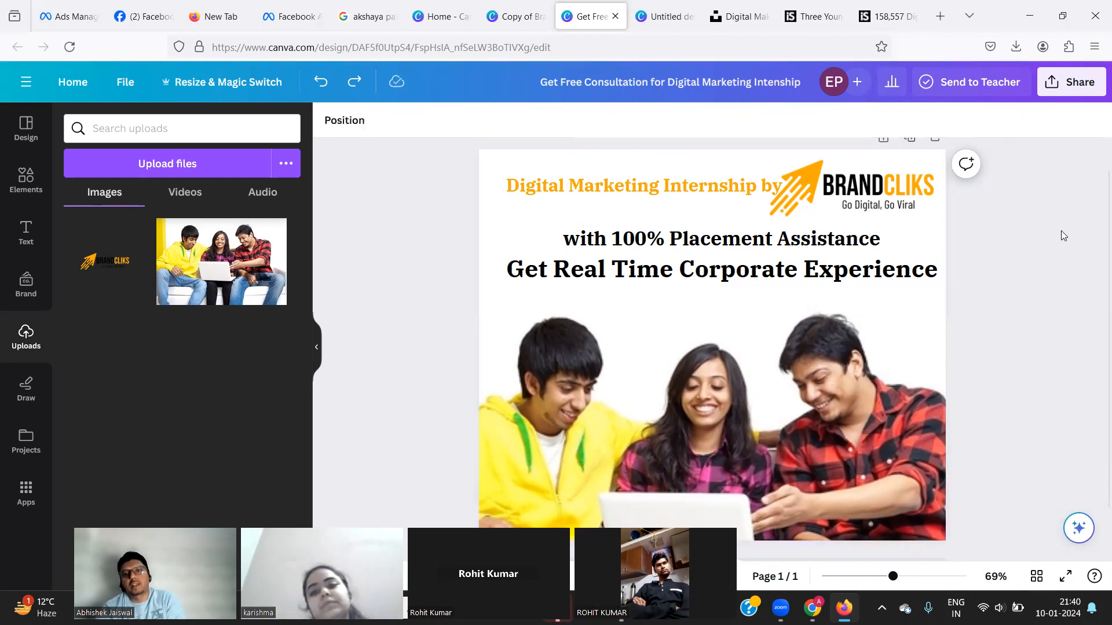
# Check the Download settings, then reselect the 'Digital Marketing Internship by' and '100% Placement Assistance' lines.
pyautogui.click(1076, 92)
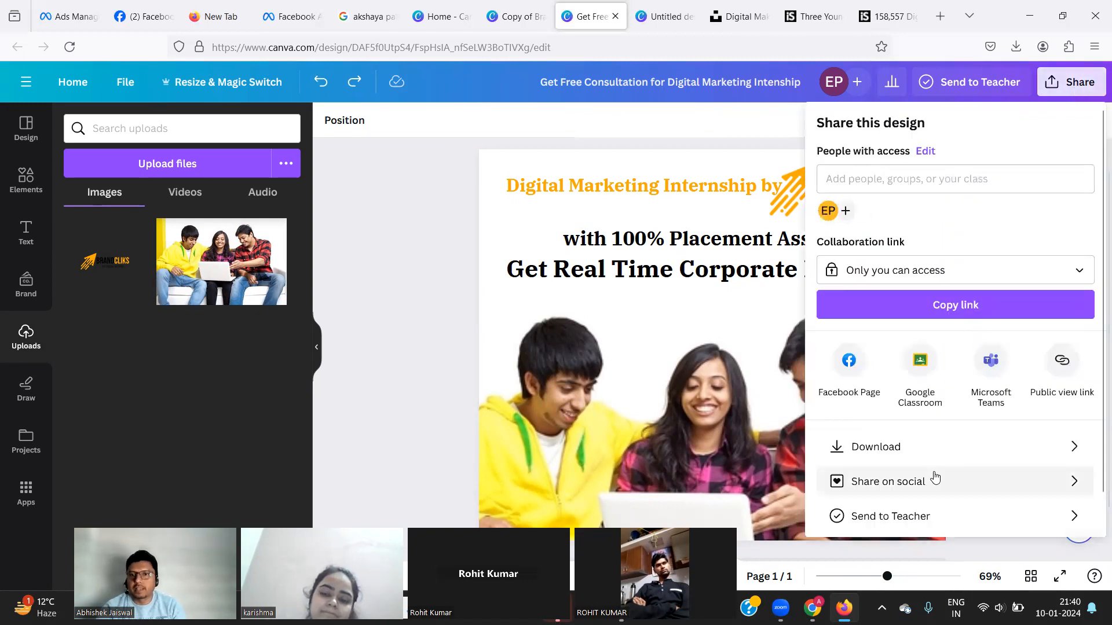
pyautogui.click(910, 460)
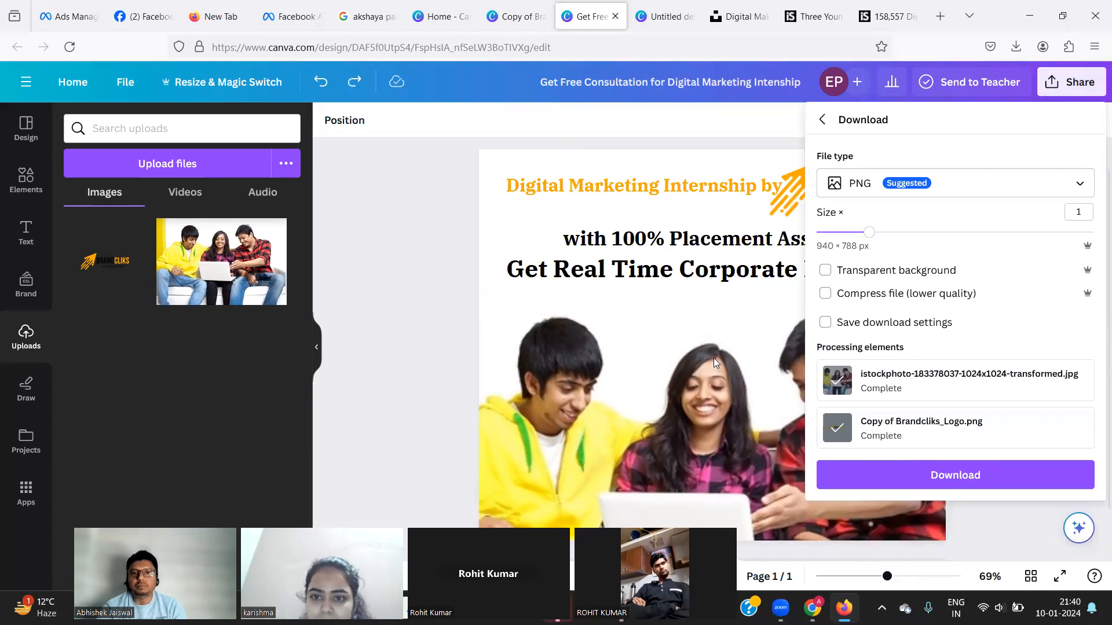
pyautogui.click(620, 251)
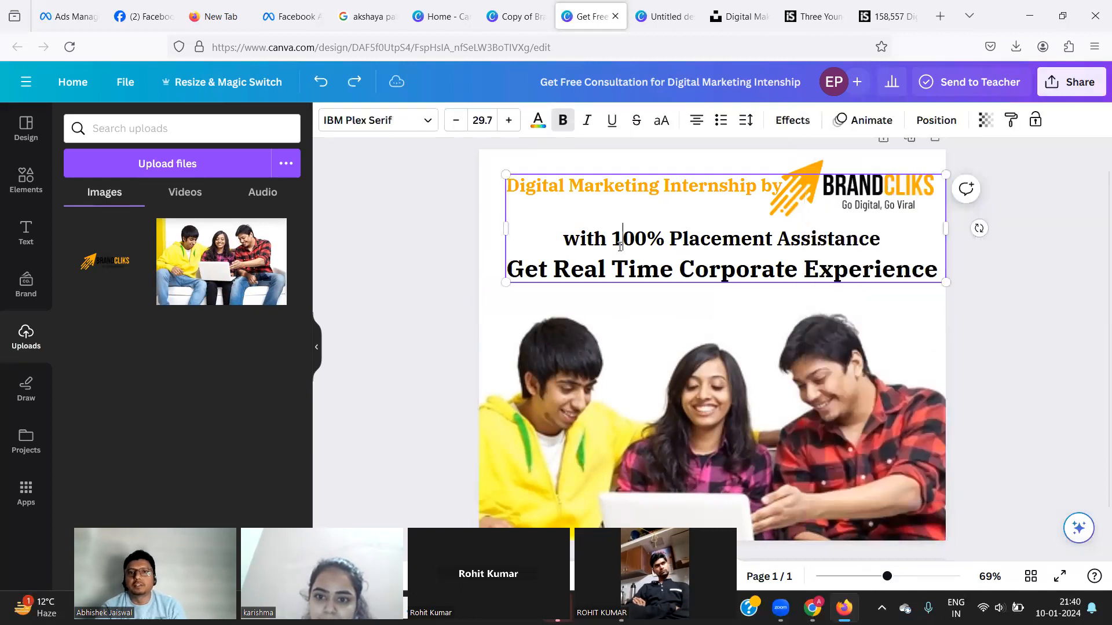
pyautogui.tripleClick(609, 239)
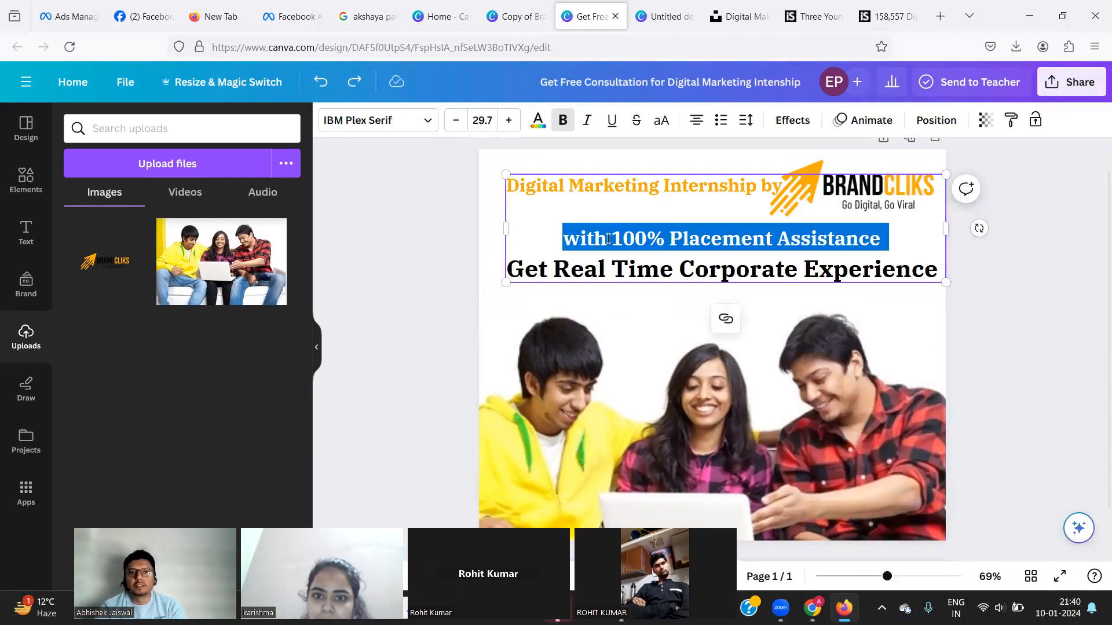
pyautogui.tripleClick(591, 186)
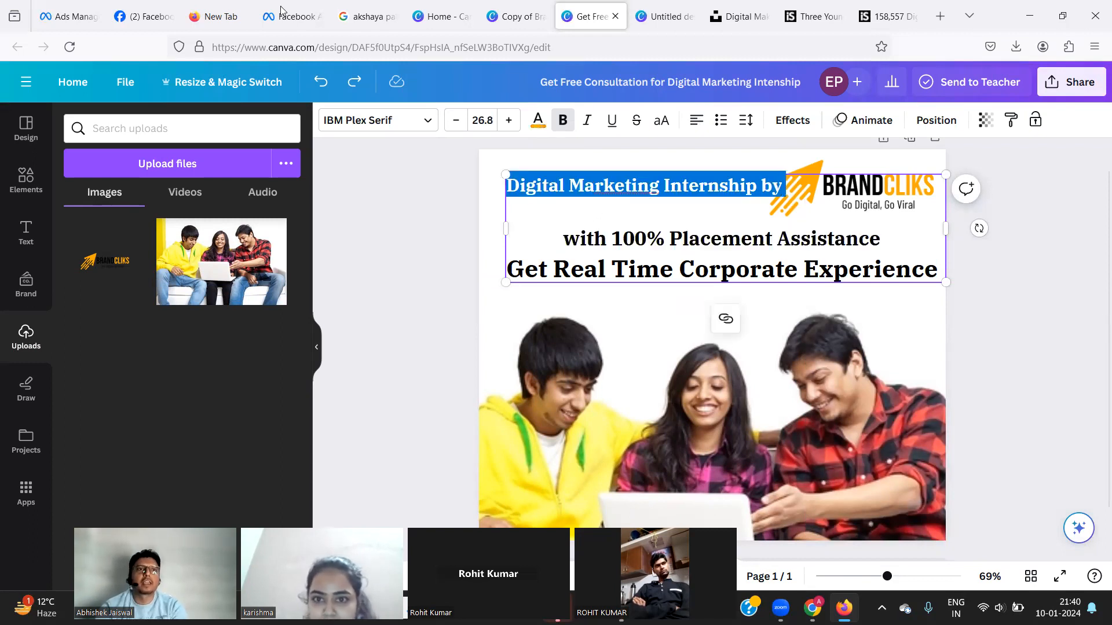
pyautogui.click(130, 16)
# Add an image to the ad by uploading Copy of Brandcliks_Logo from Downloads.
pyautogui.click(72, 16)
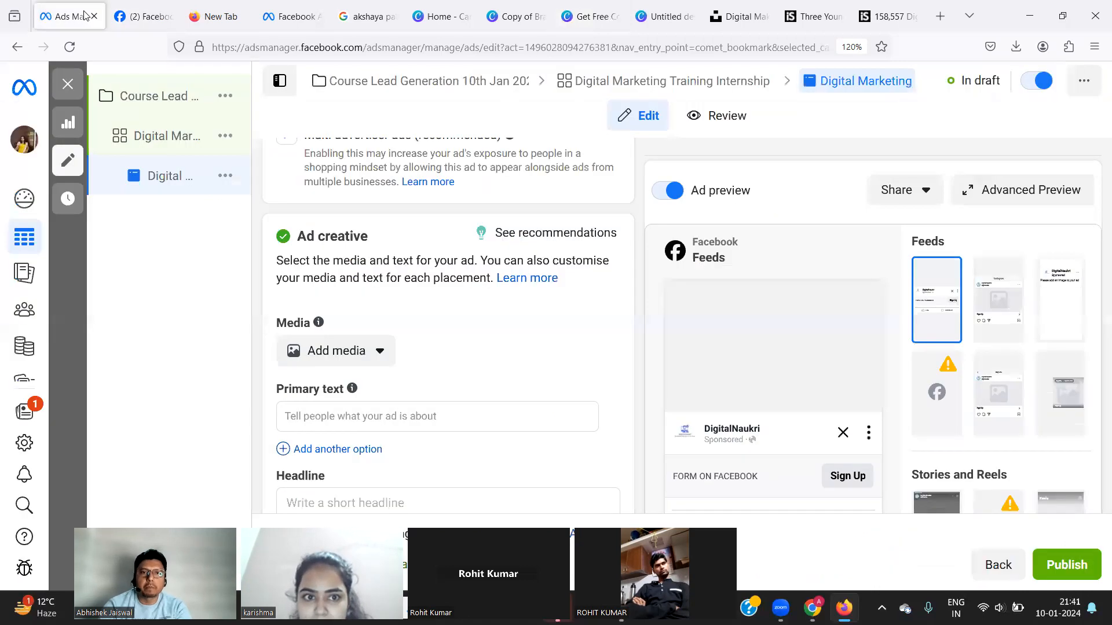
pyautogui.click(327, 360)
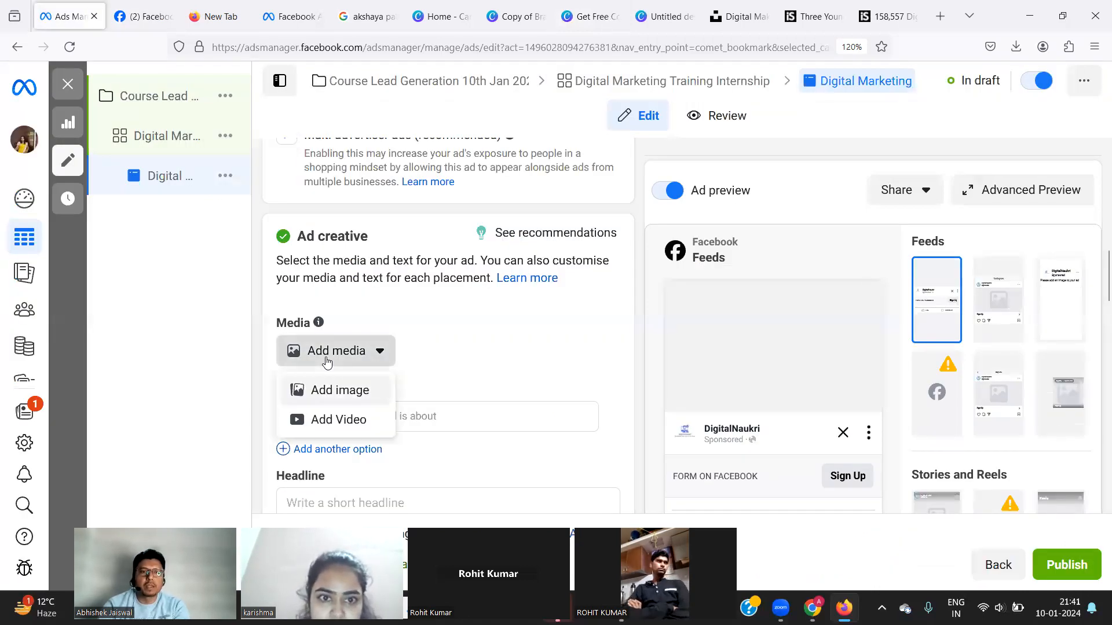
pyautogui.click(319, 402)
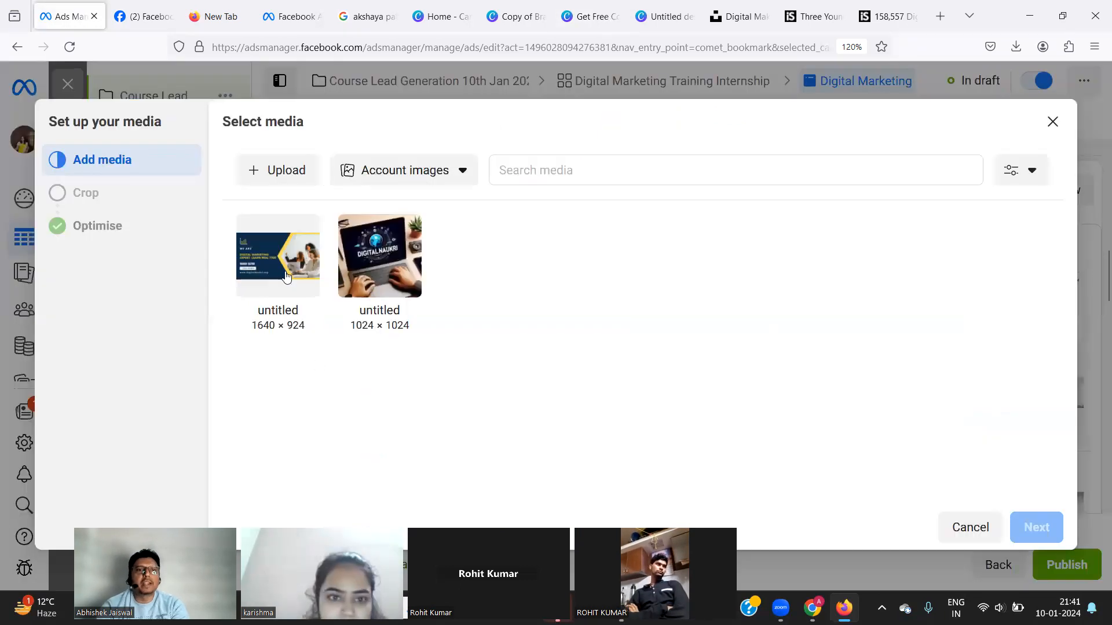
pyautogui.click(294, 173)
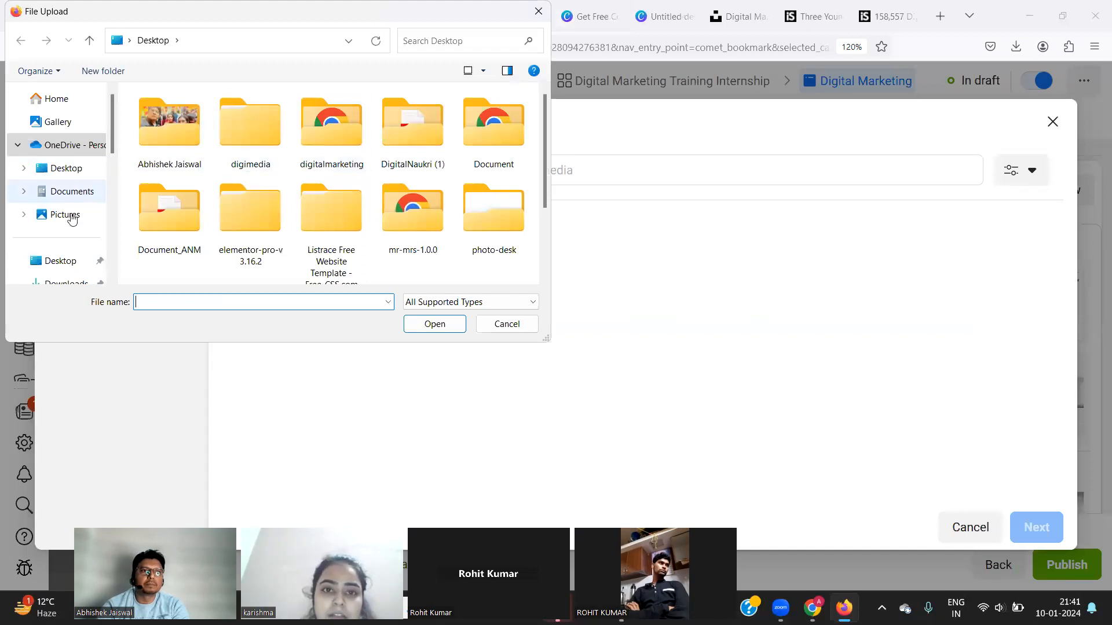
pyautogui.scroll(-2, 65, 260)
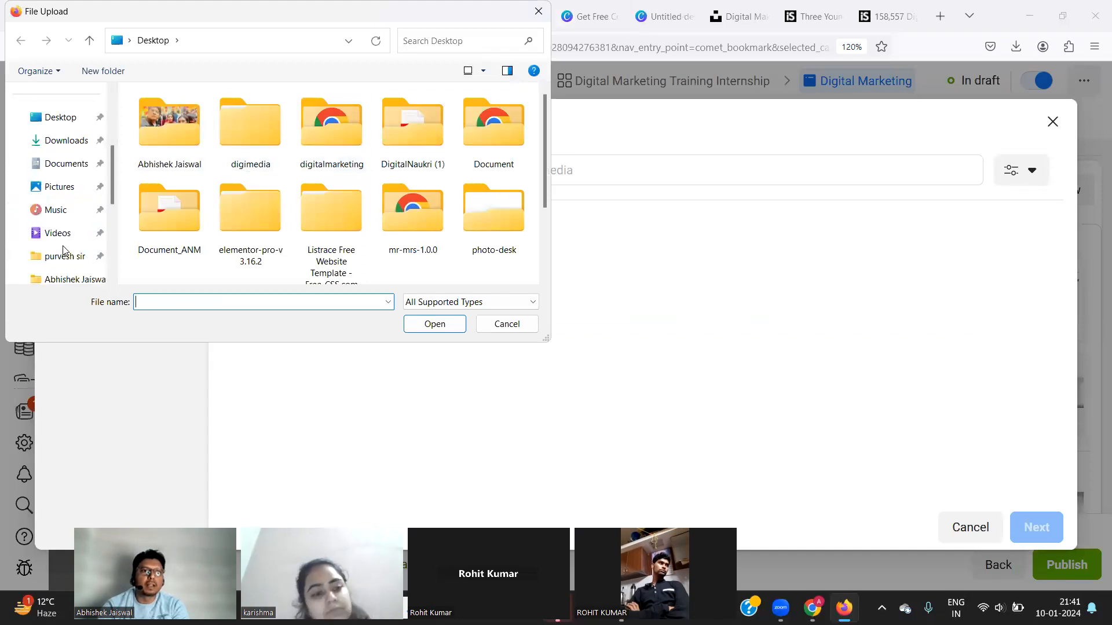
pyautogui.click(63, 142)
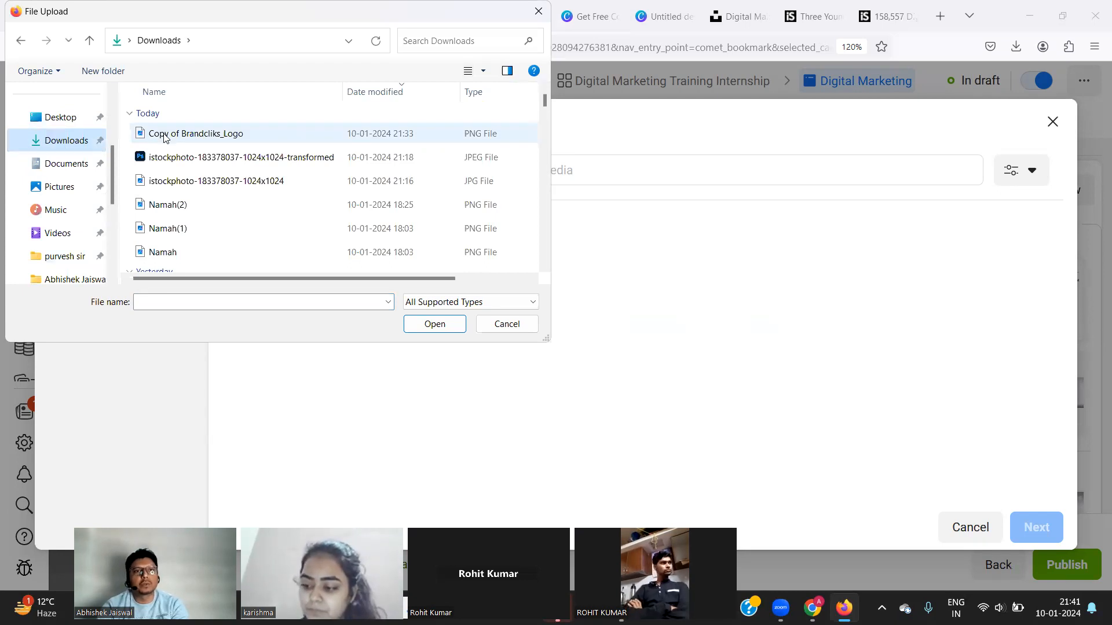
pyautogui.click(211, 134)
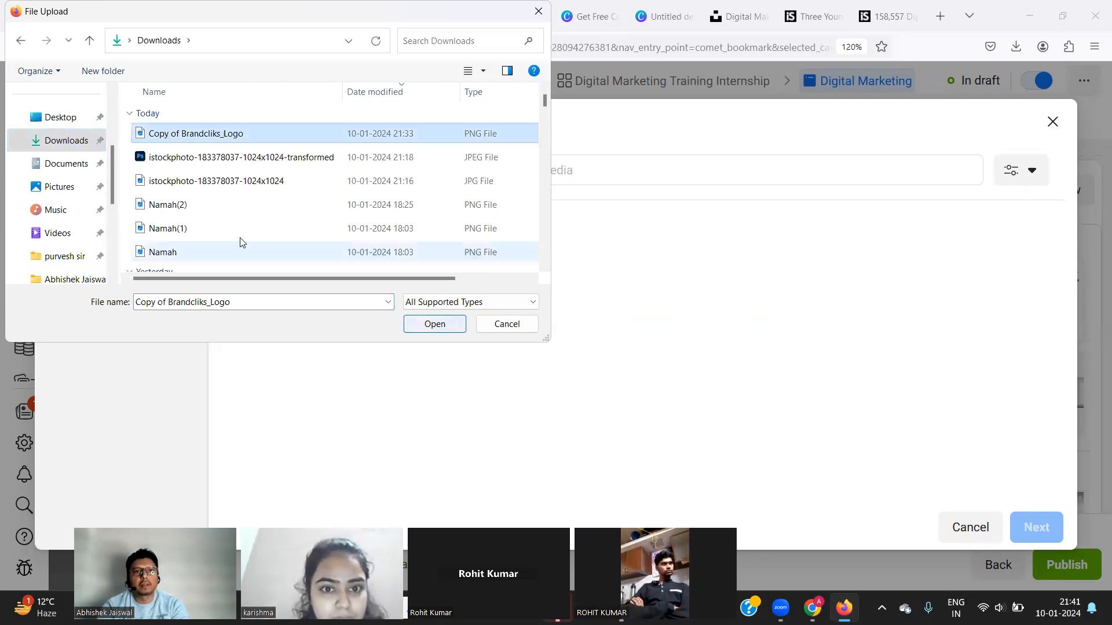
pyautogui.click(431, 323)
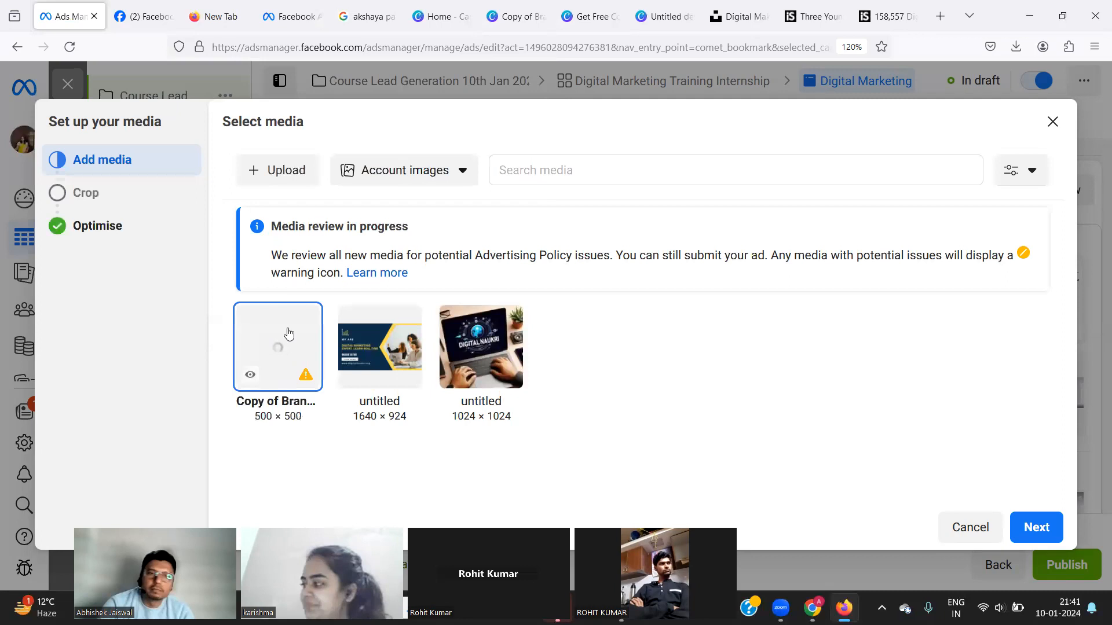
# Reopen the upload picker and switch it to preview pane and thumbnail Tiles view.
pyautogui.click(281, 174)
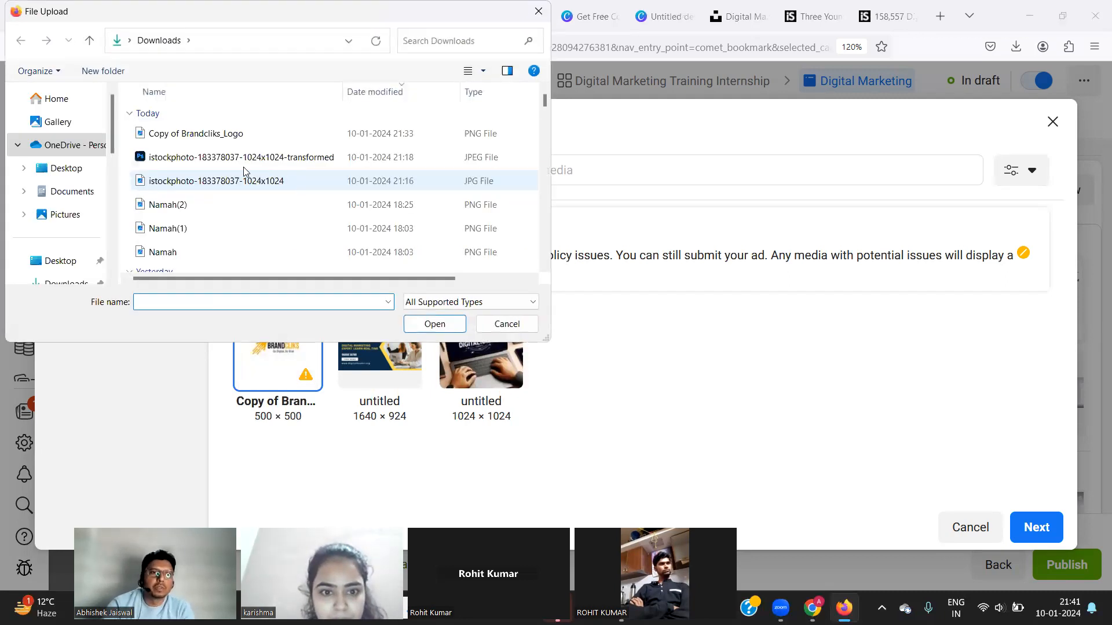
pyautogui.click(506, 71)
pyautogui.click(506, 72)
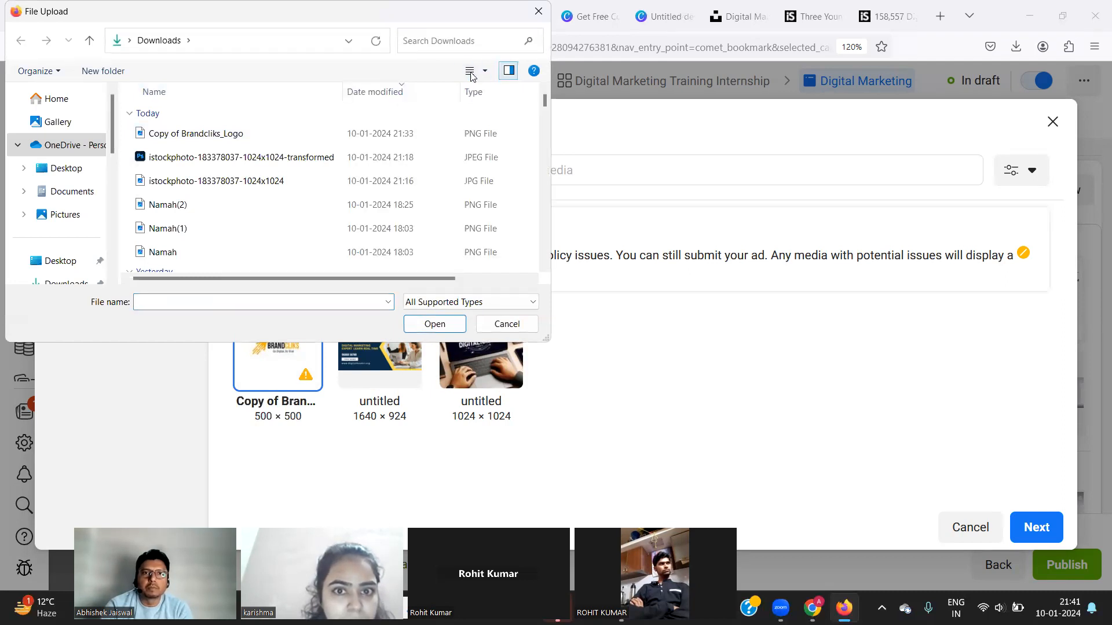
pyautogui.click(469, 70)
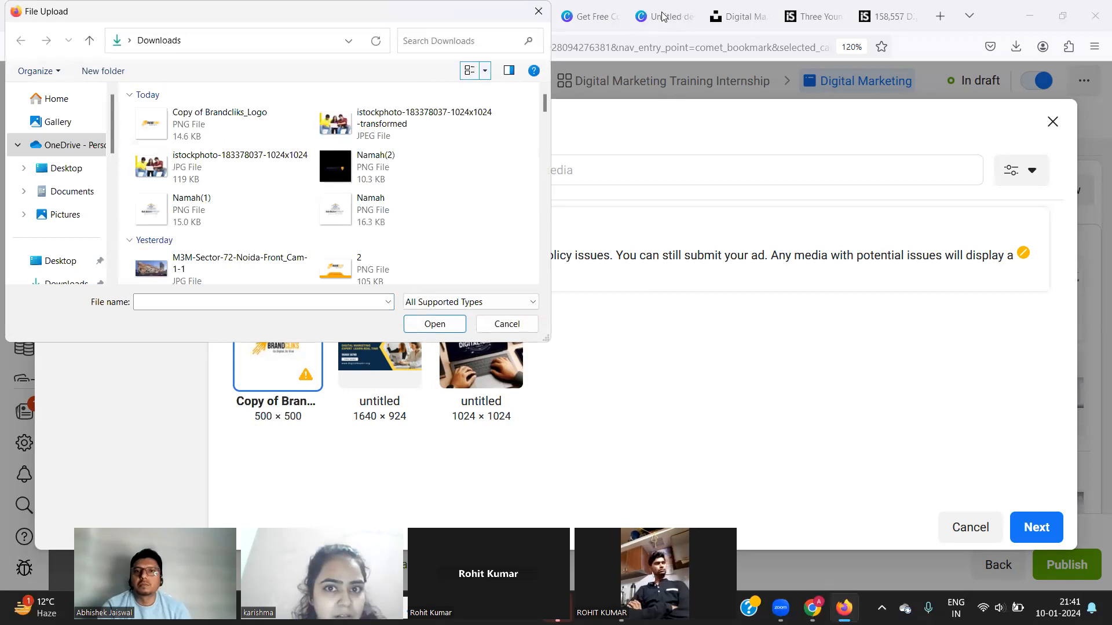
# Download the Get Free Consultation internship design from Canva as a PNG.
pyautogui.click(536, 12)
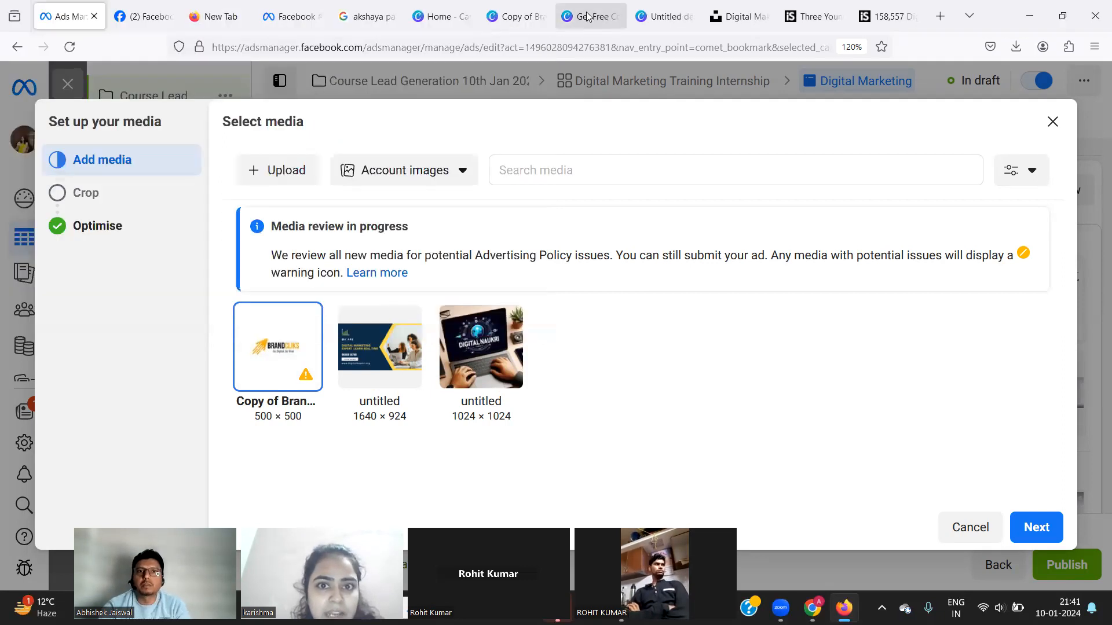
pyautogui.click(587, 16)
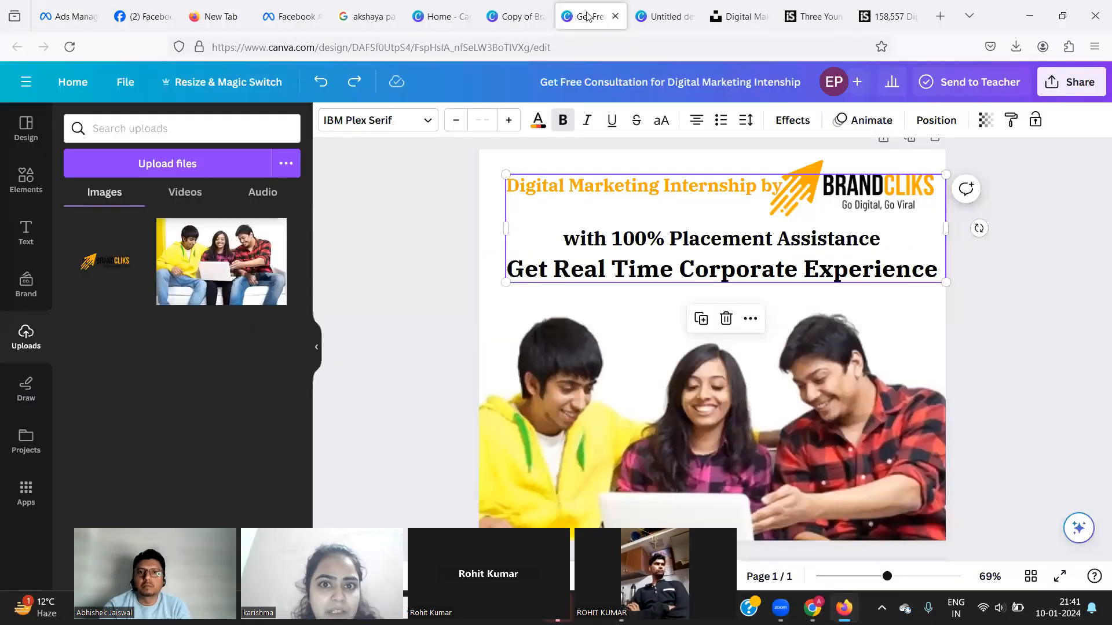
pyautogui.click(1093, 88)
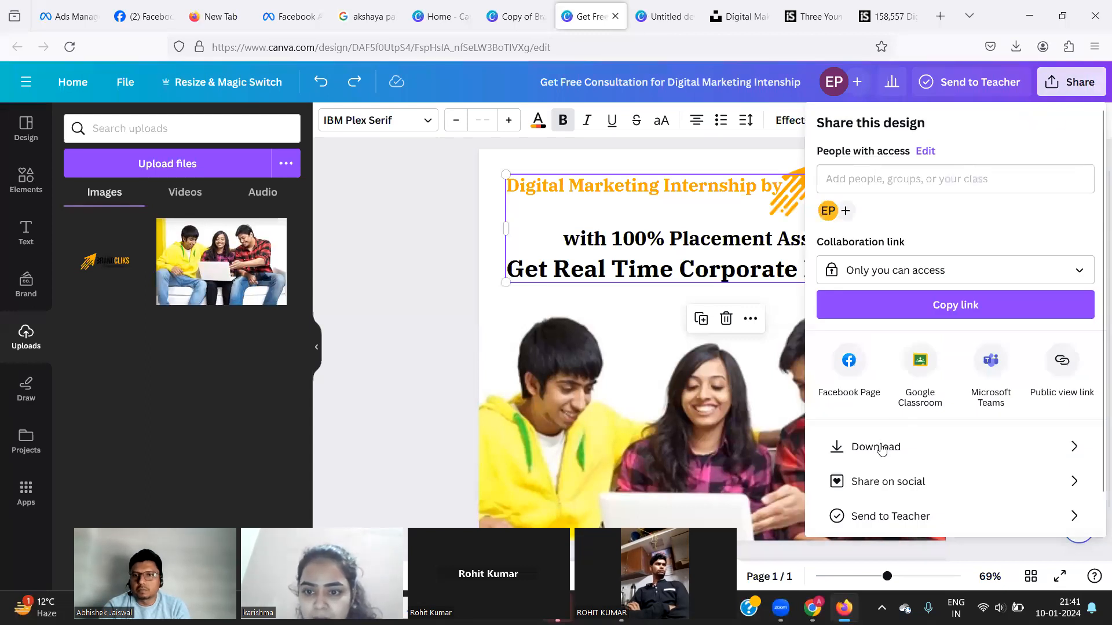
pyautogui.click(879, 449)
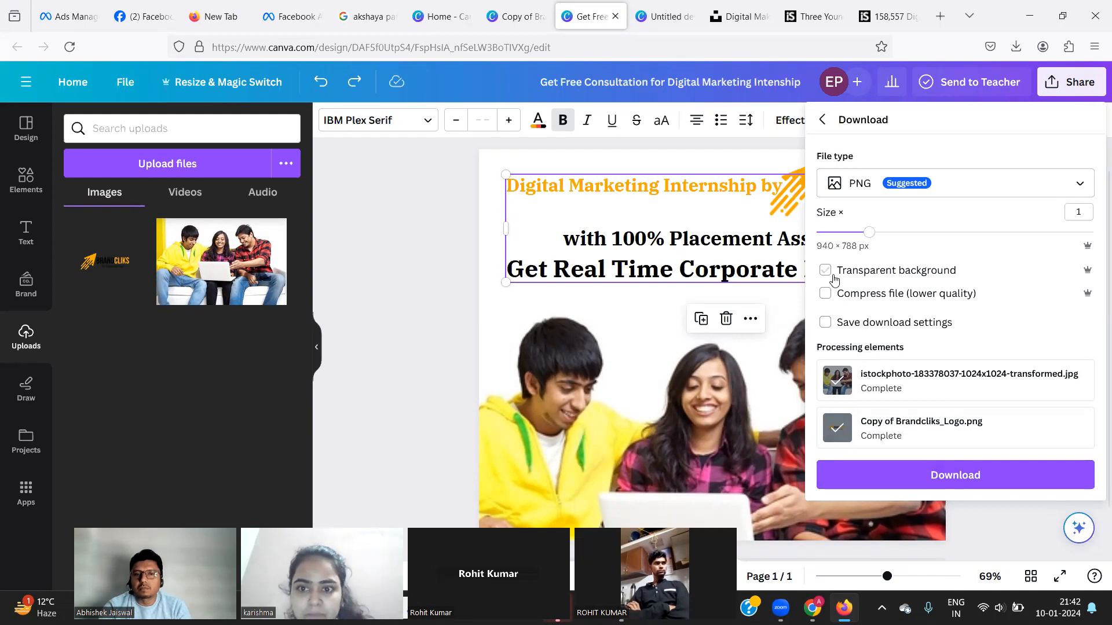
pyautogui.click(888, 473)
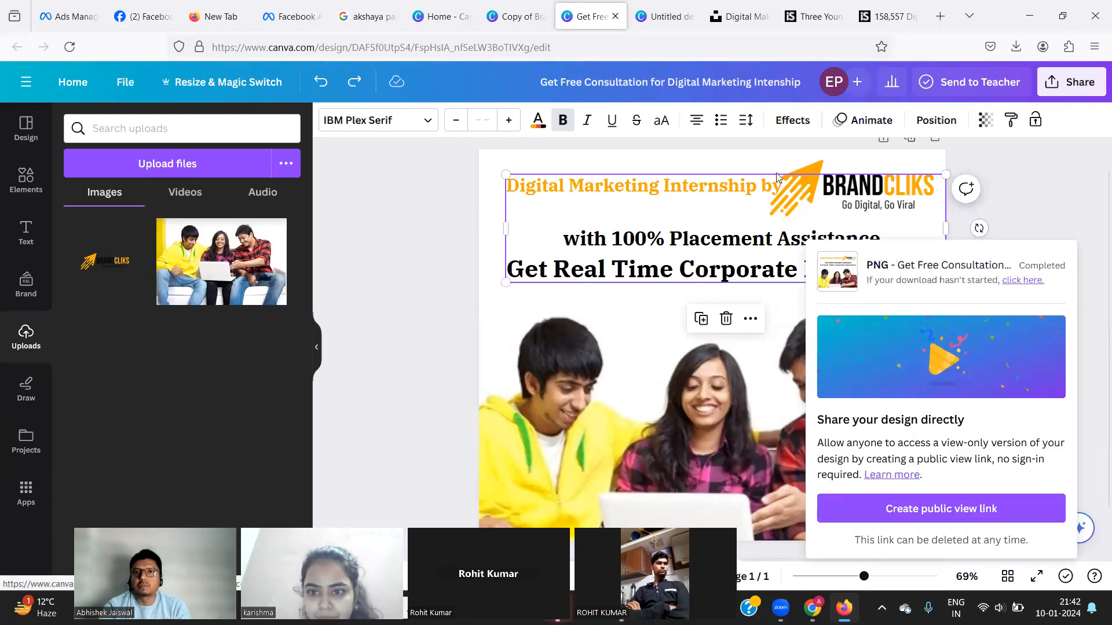
pyautogui.click(420, 24)
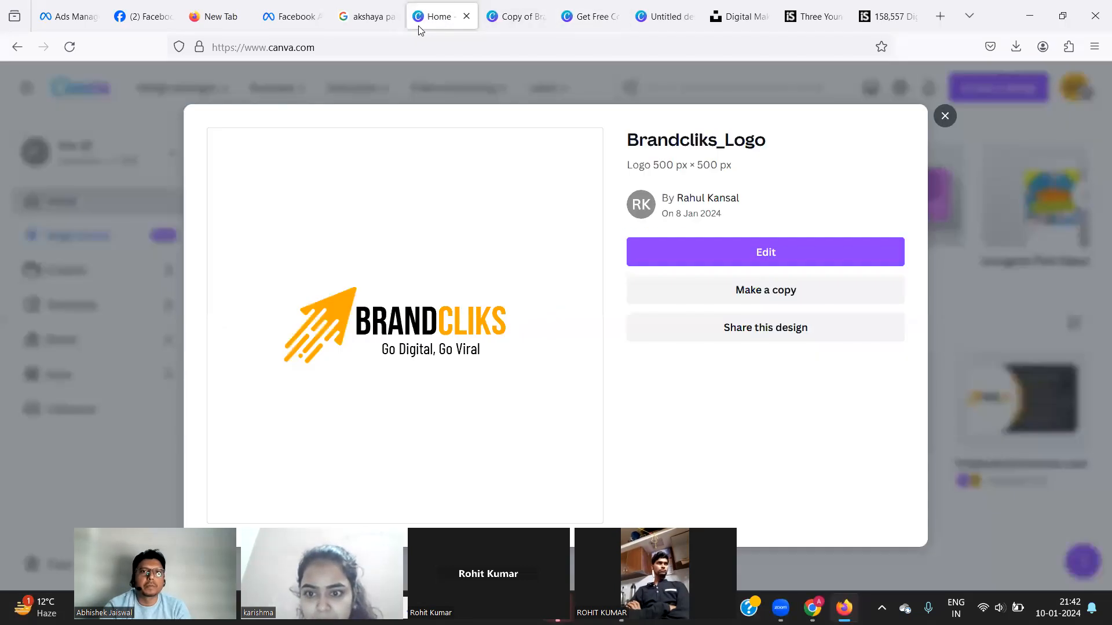
pyautogui.click(63, 13)
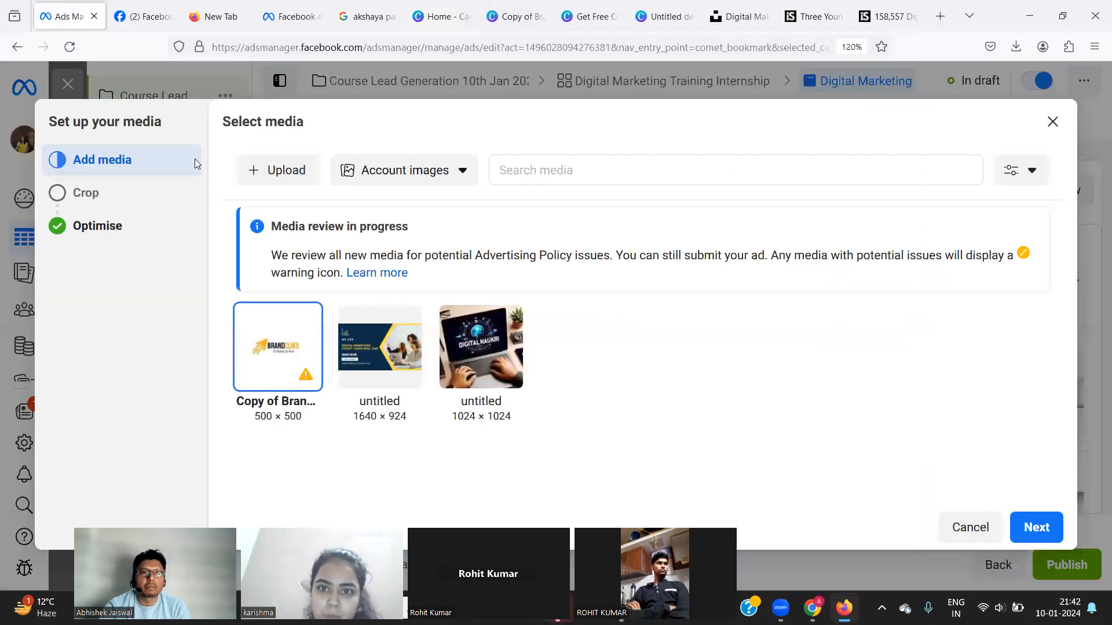
pyautogui.click(267, 176)
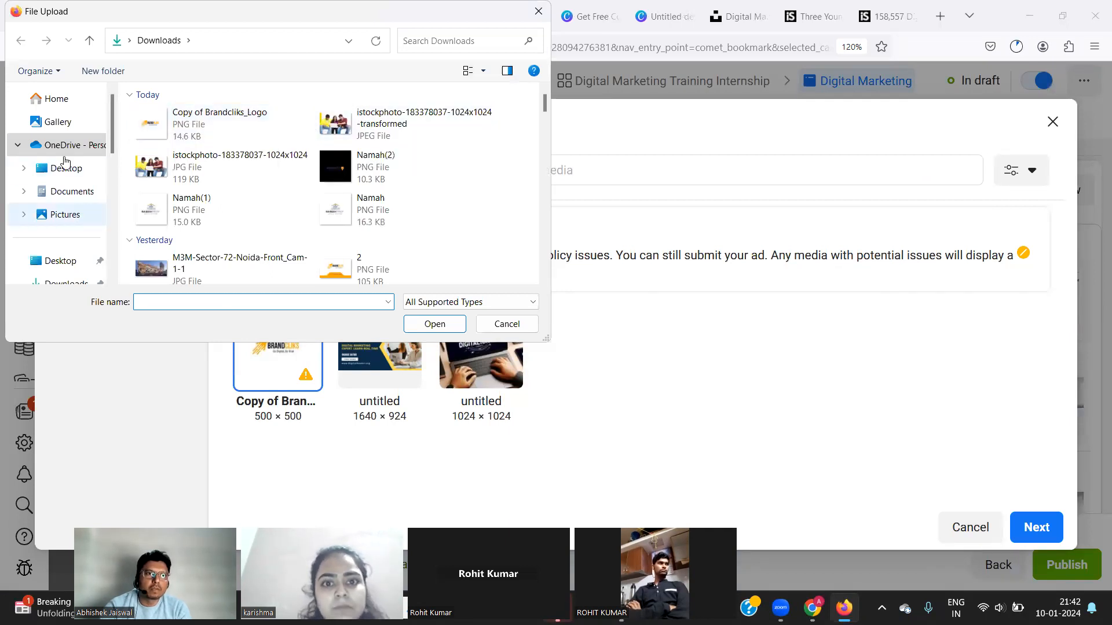
pyautogui.scroll(-2, 69, 156)
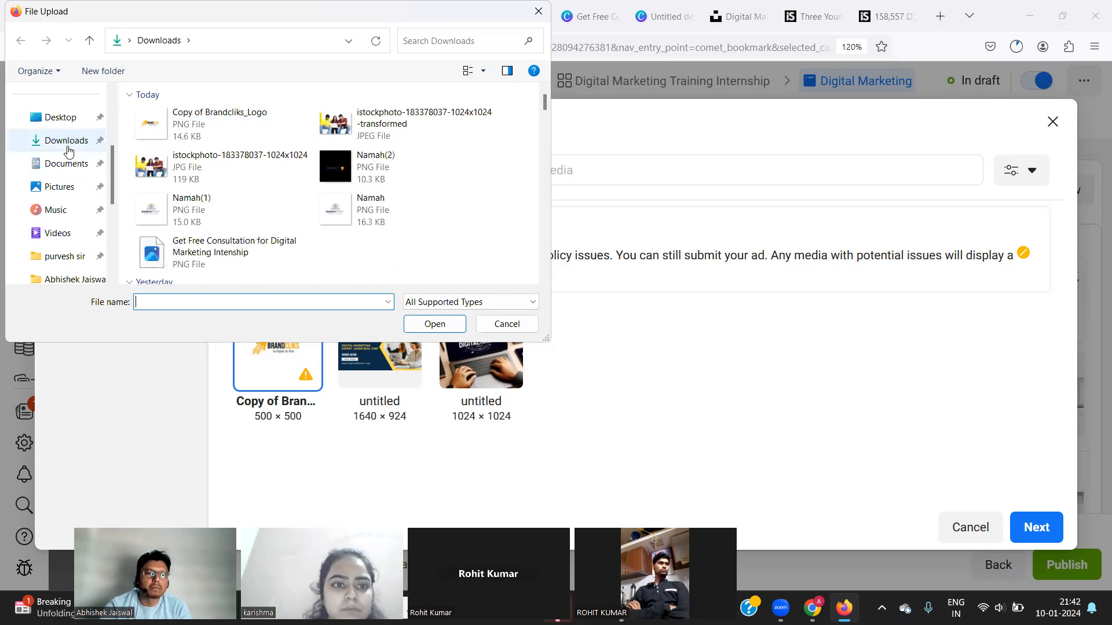
pyautogui.click(69, 151)
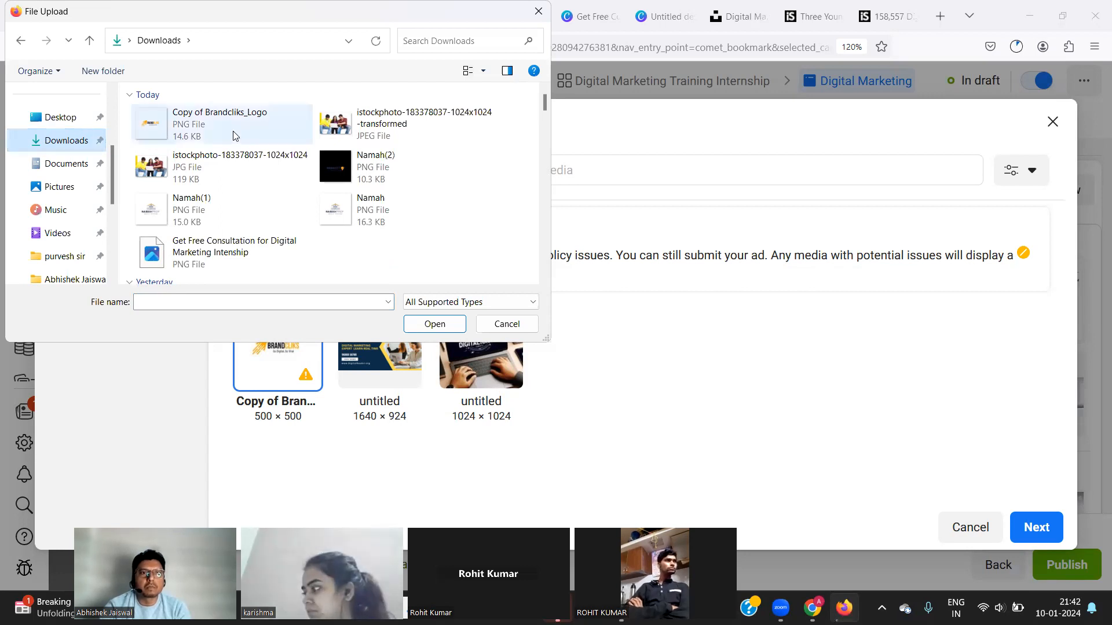
pyautogui.click(350, 135)
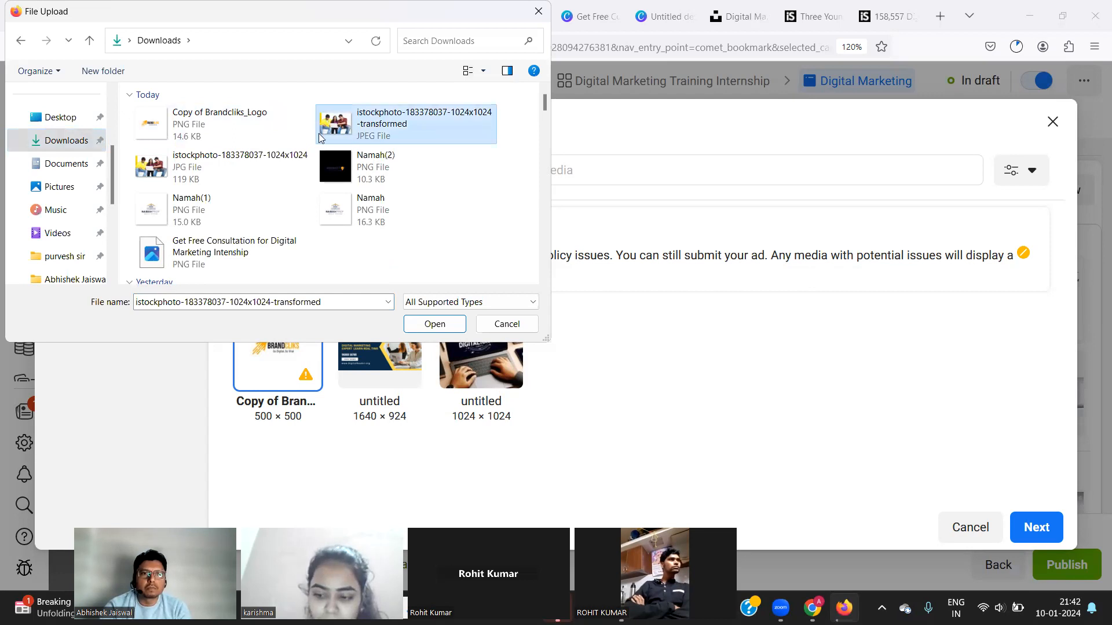
pyautogui.click(212, 137)
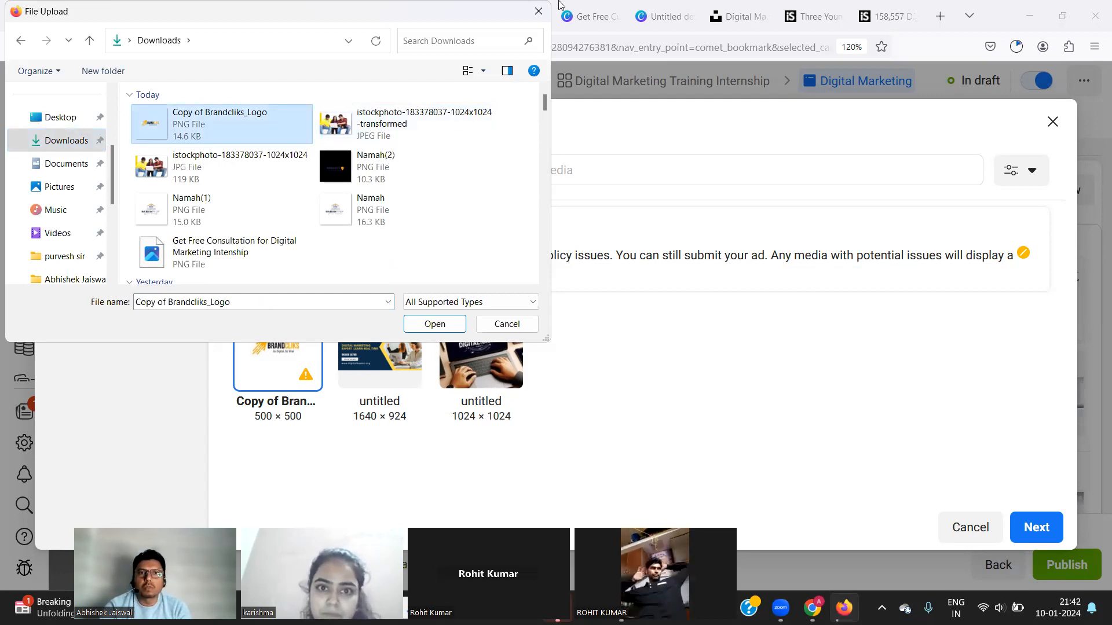
pyautogui.click(538, 11)
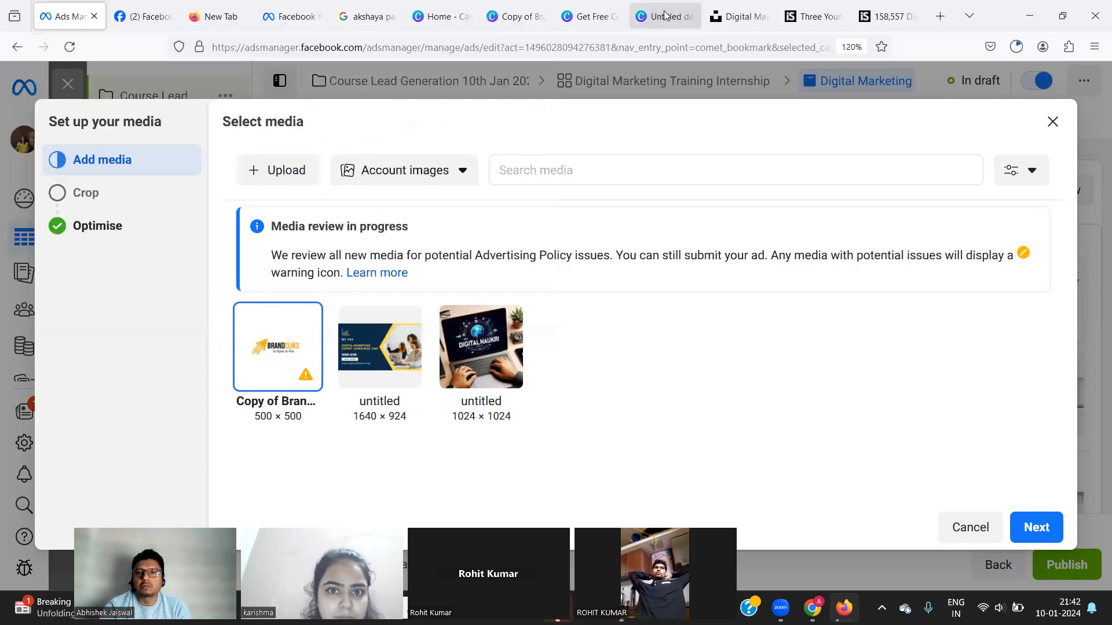
pyautogui.click(665, 16)
pyautogui.click(614, 18)
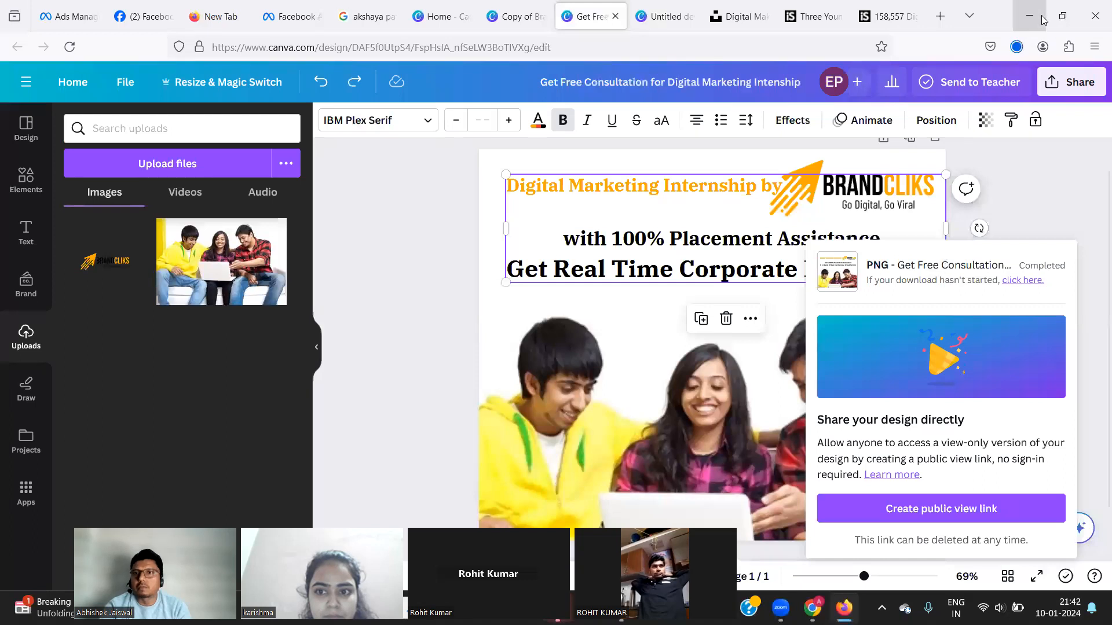
pyautogui.click(1017, 47)
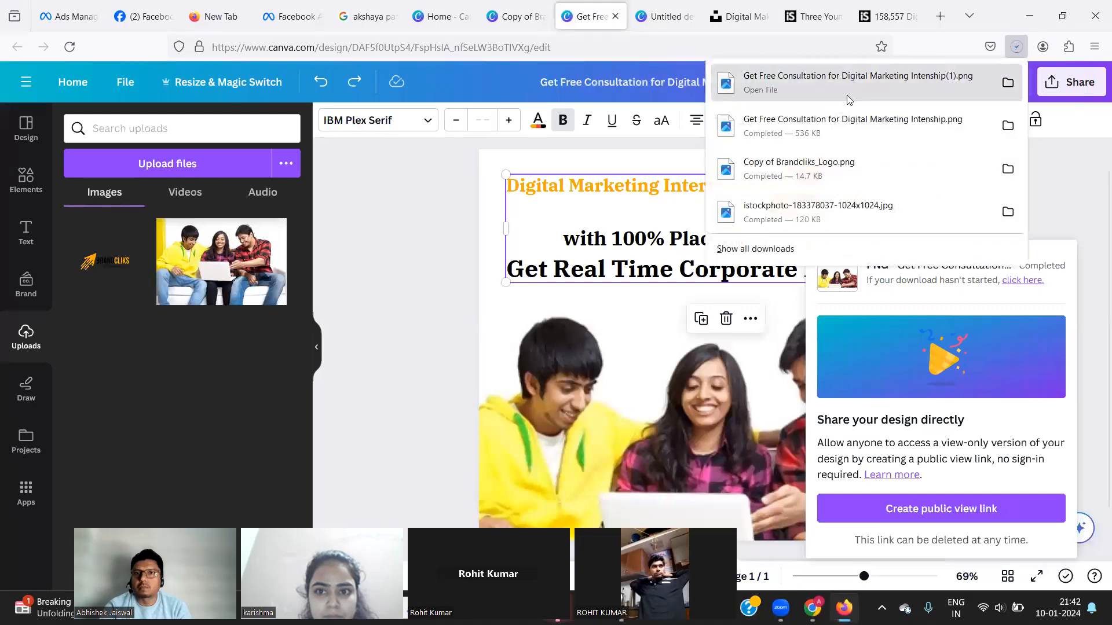
pyautogui.click(1008, 83)
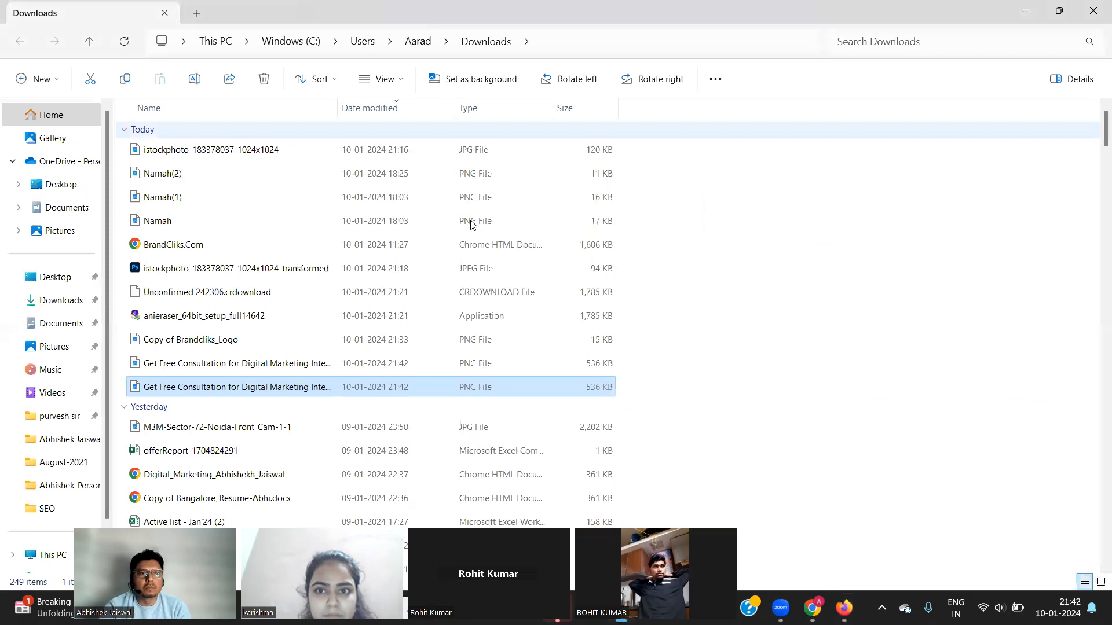
pyautogui.click(551, 41)
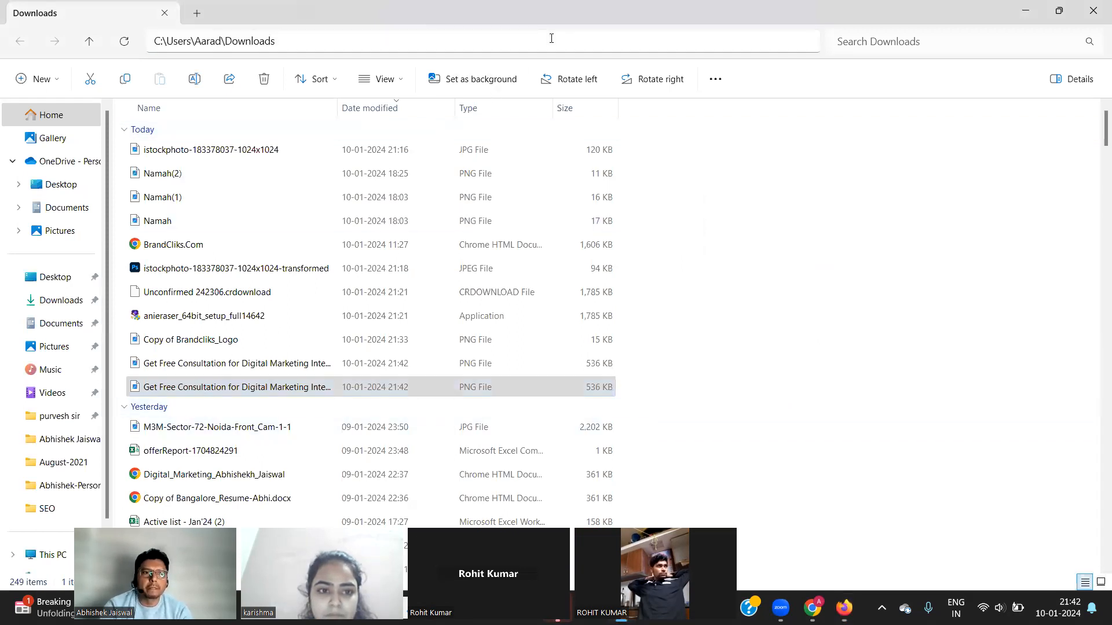
pyautogui.hotkey('alt', 'Tab')
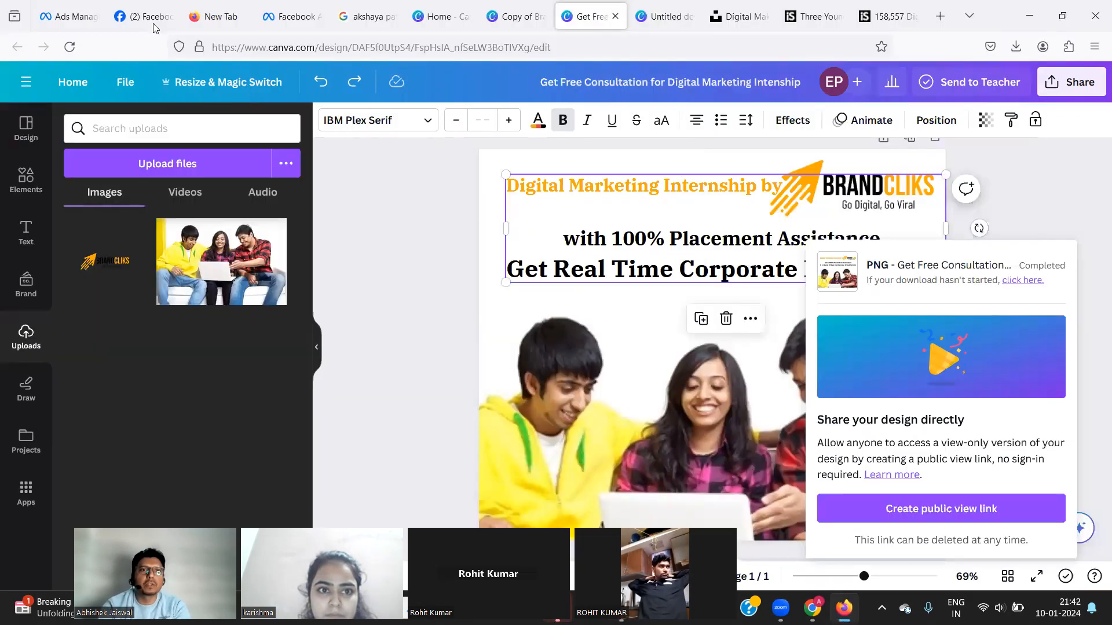
pyautogui.click(271, 14)
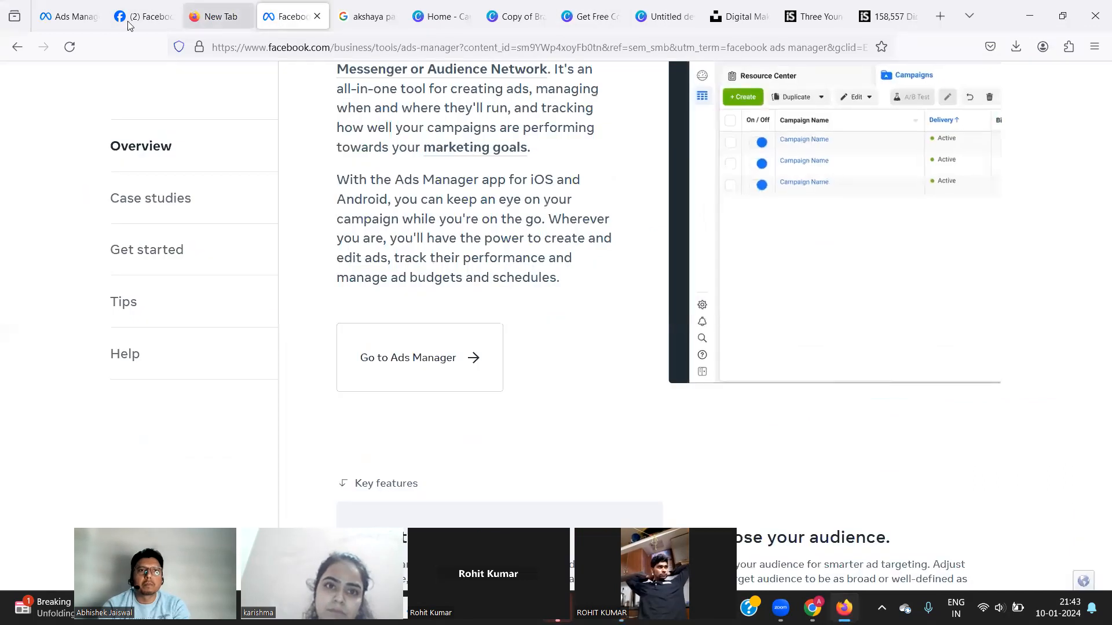
pyautogui.click(95, 19)
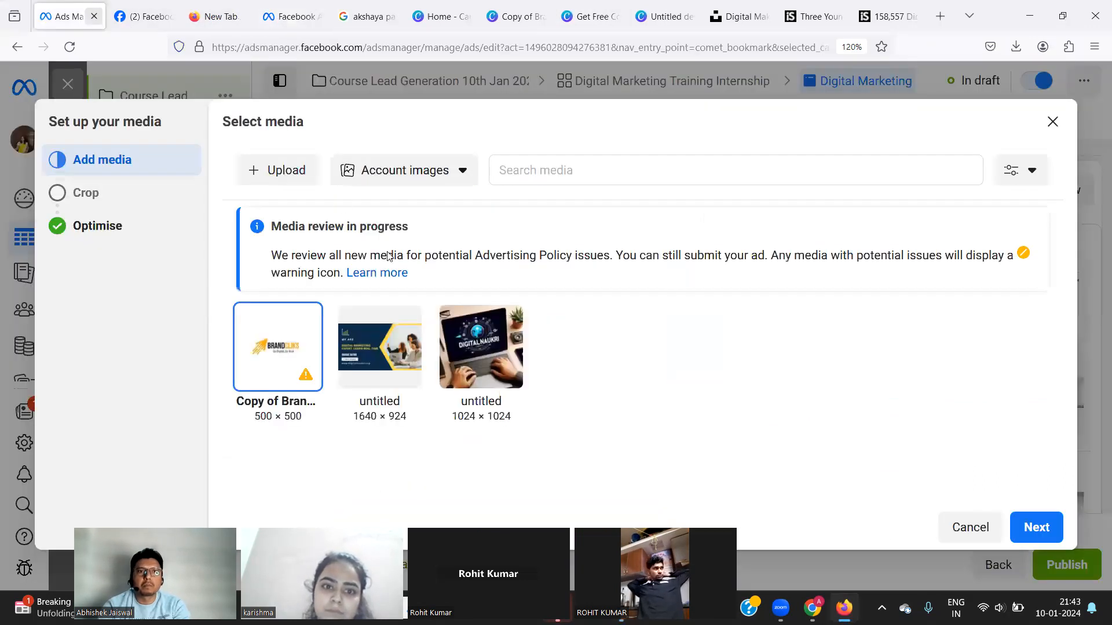
# Upload the newest 'Get Free Consultation for Digital Marketing Intenship(1)' PNG from Downloads.
pyautogui.click(298, 176)
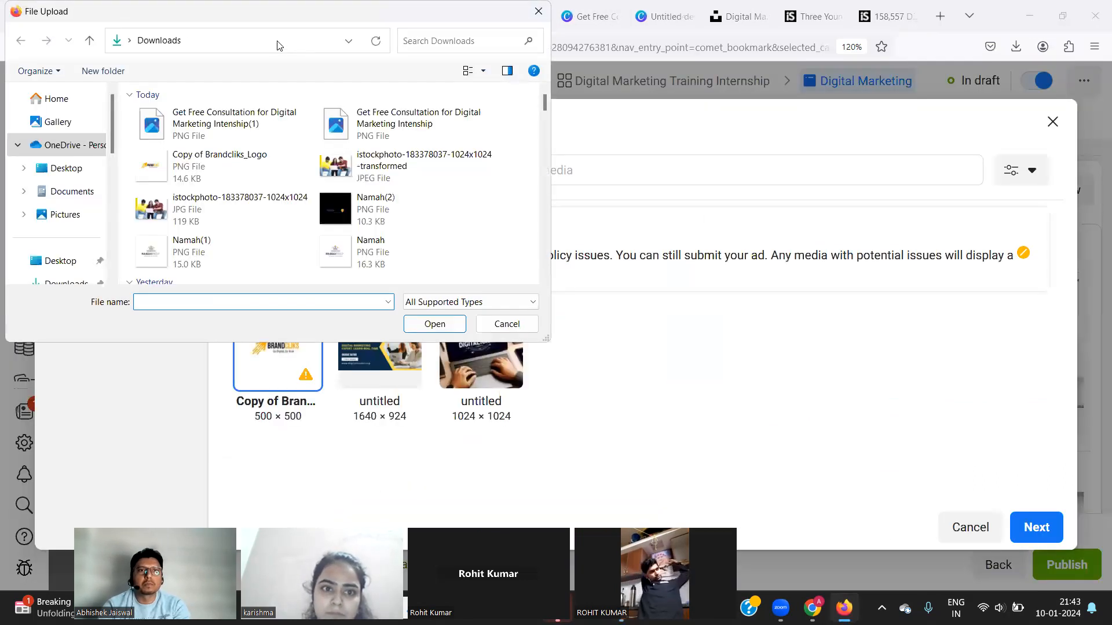
pyautogui.click(277, 40)
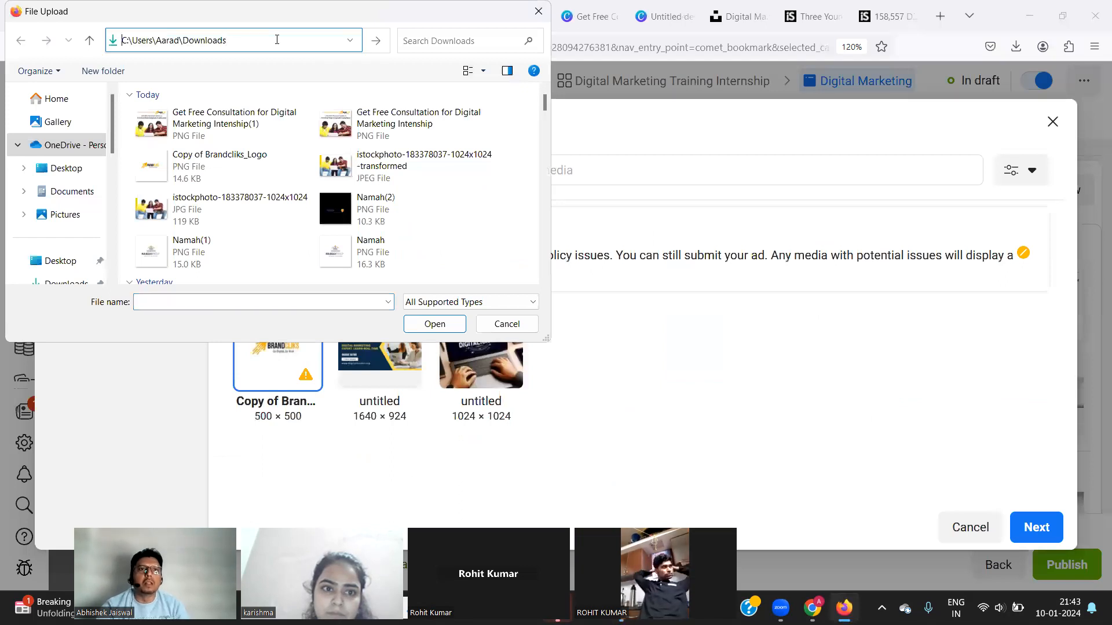
pyautogui.click(186, 135)
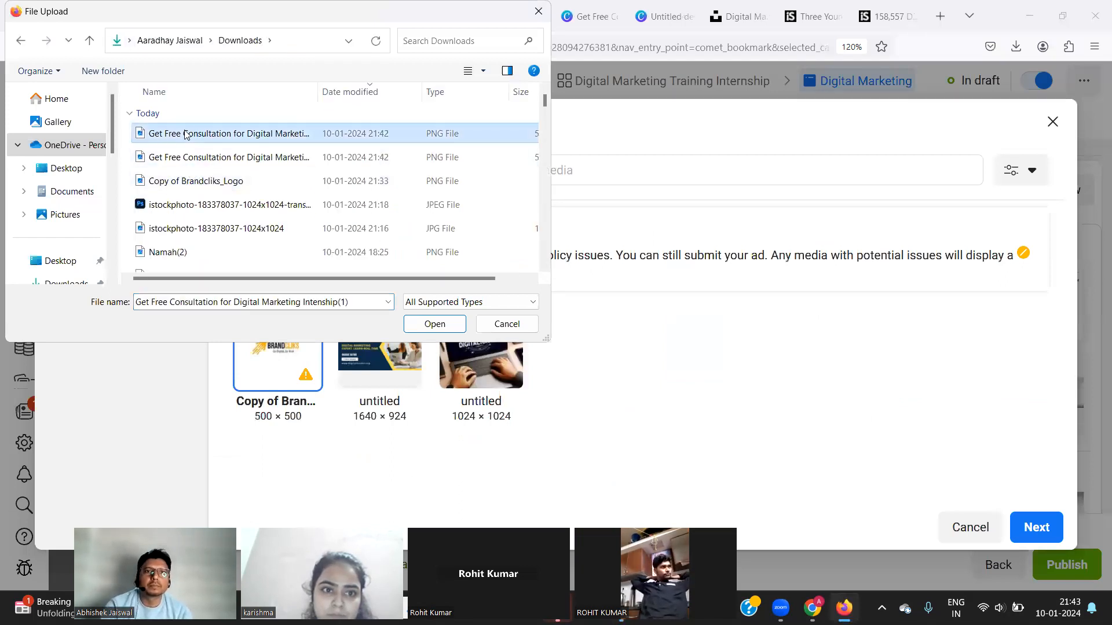
pyautogui.doubleClick(186, 133)
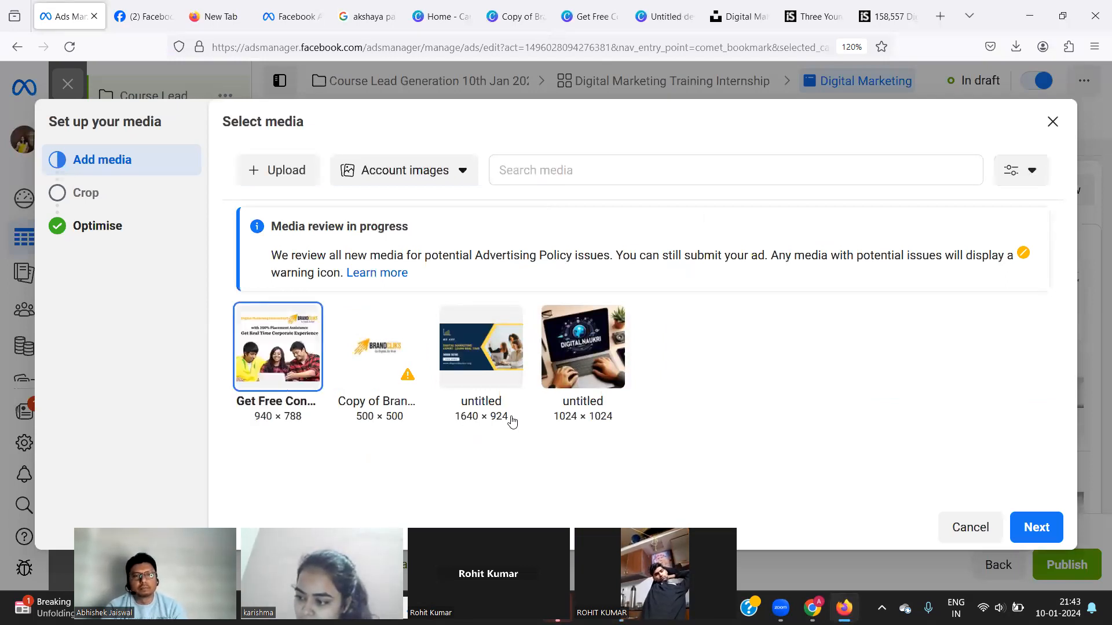
# Accept the suggested placement crops and confirm the internship poster as the ad's image.
pyautogui.click(1039, 538)
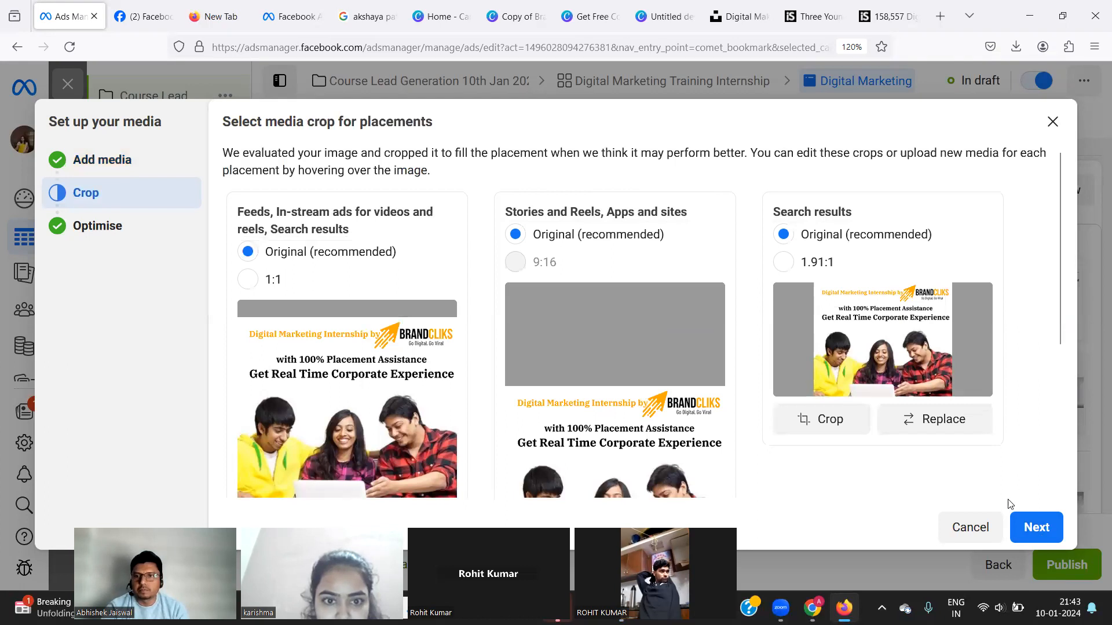
pyautogui.click(1033, 531)
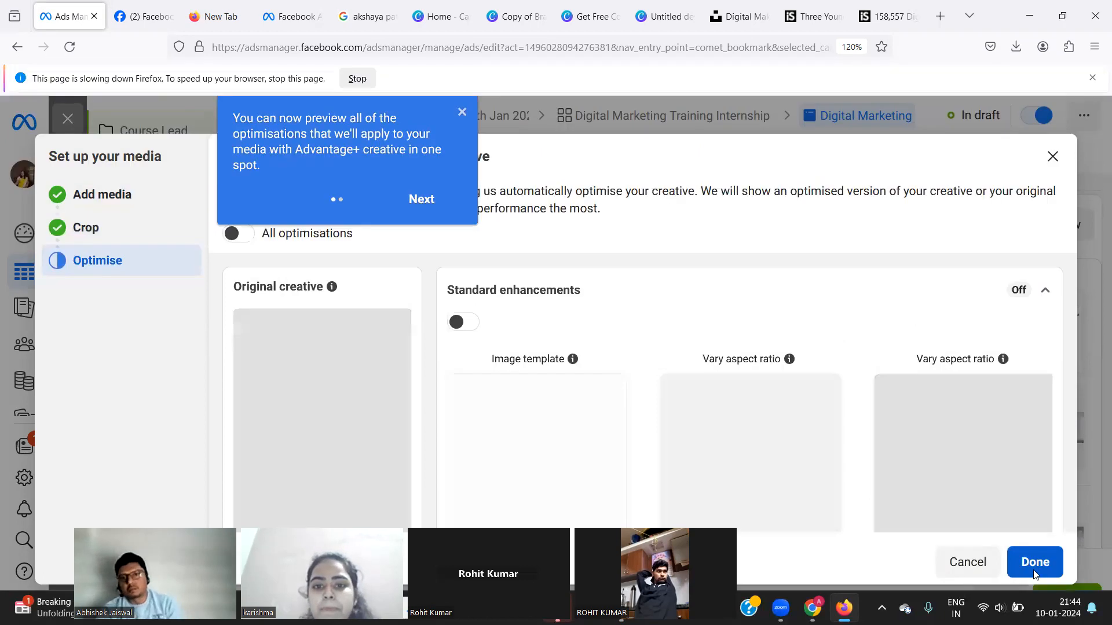
pyautogui.click(1035, 572)
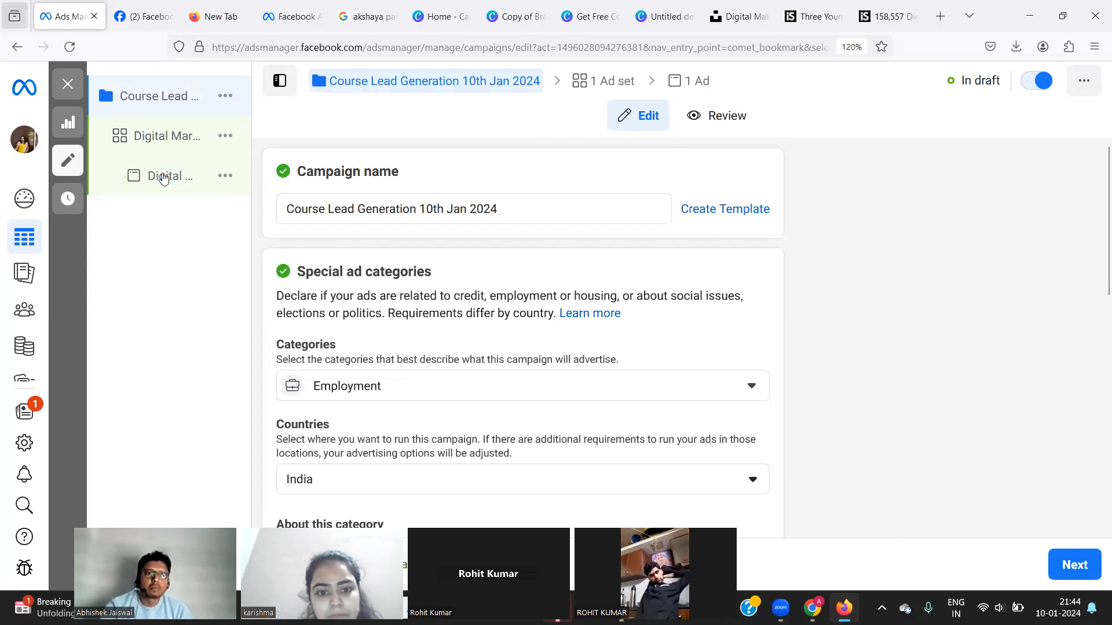
# Open the Digital Marketing ad and review its Advanced Preview across placements.
pyautogui.click(164, 177)
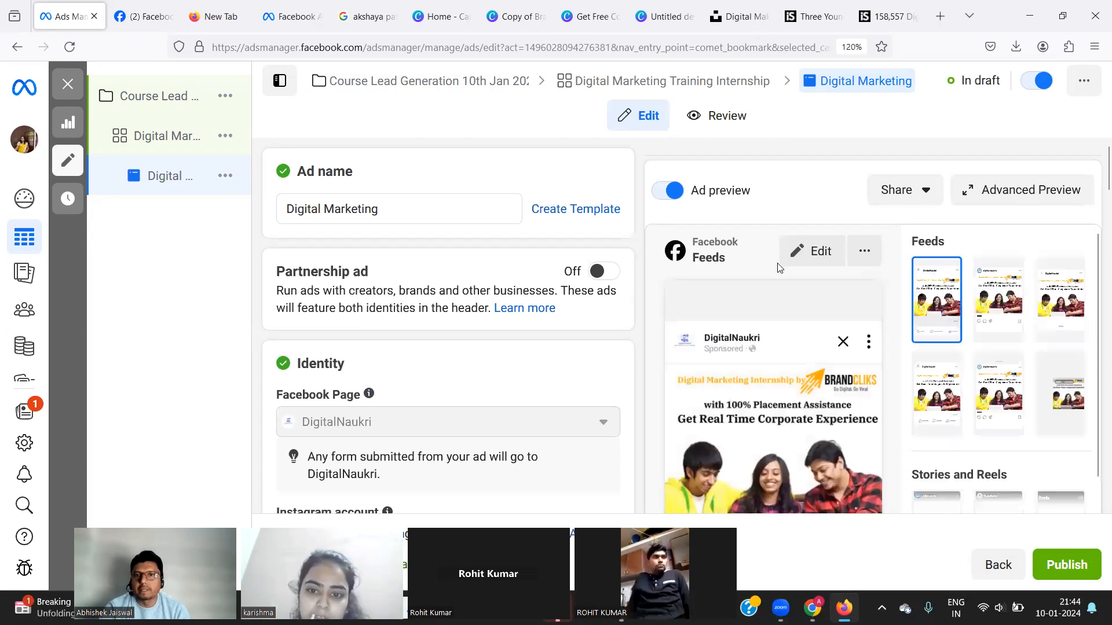
pyautogui.click(989, 194)
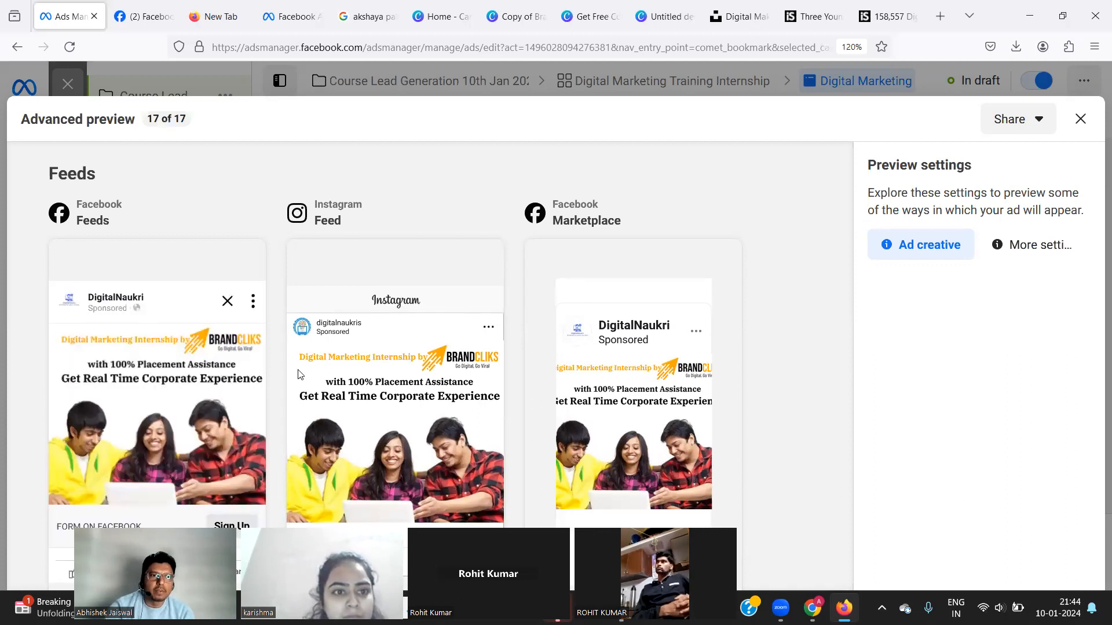
pyautogui.scroll(-3, 172, 415)
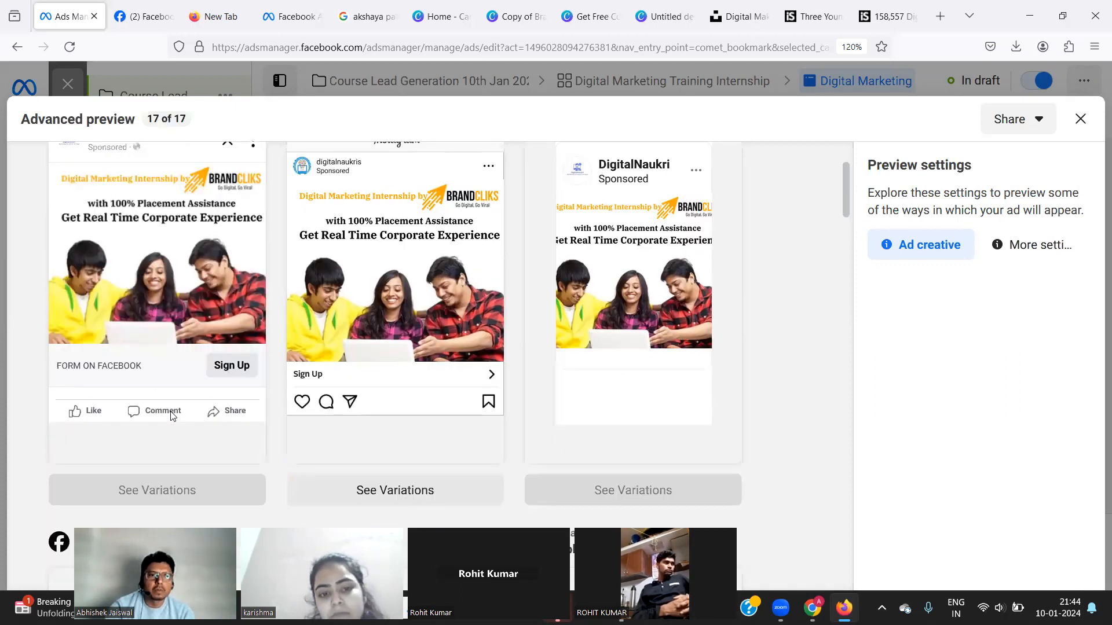
pyautogui.scroll(3, 171, 416)
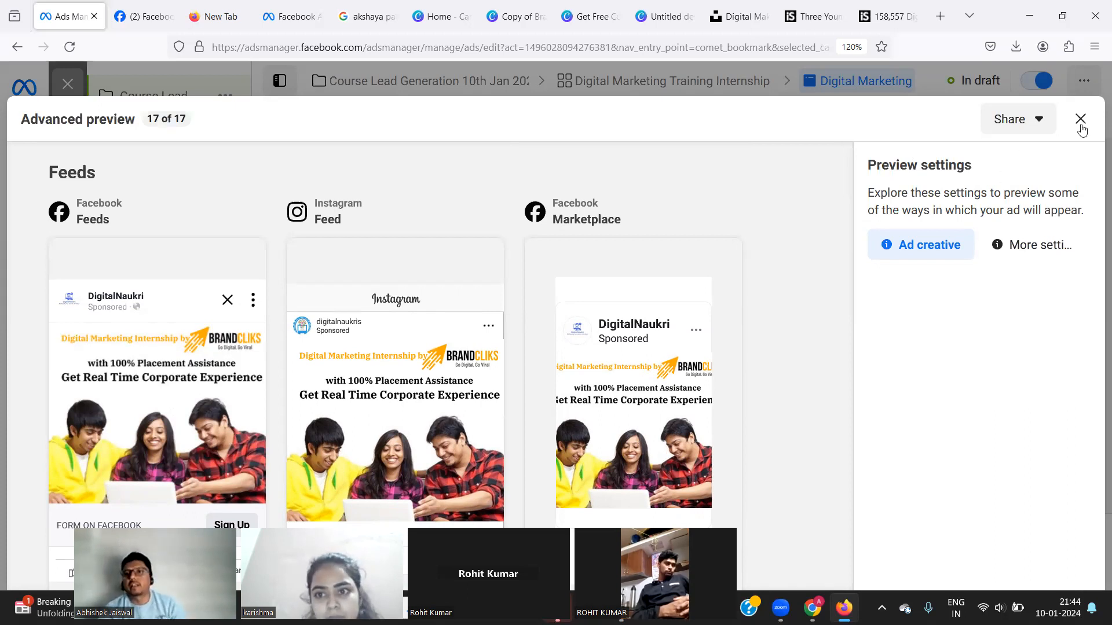
pyautogui.press('Escape')
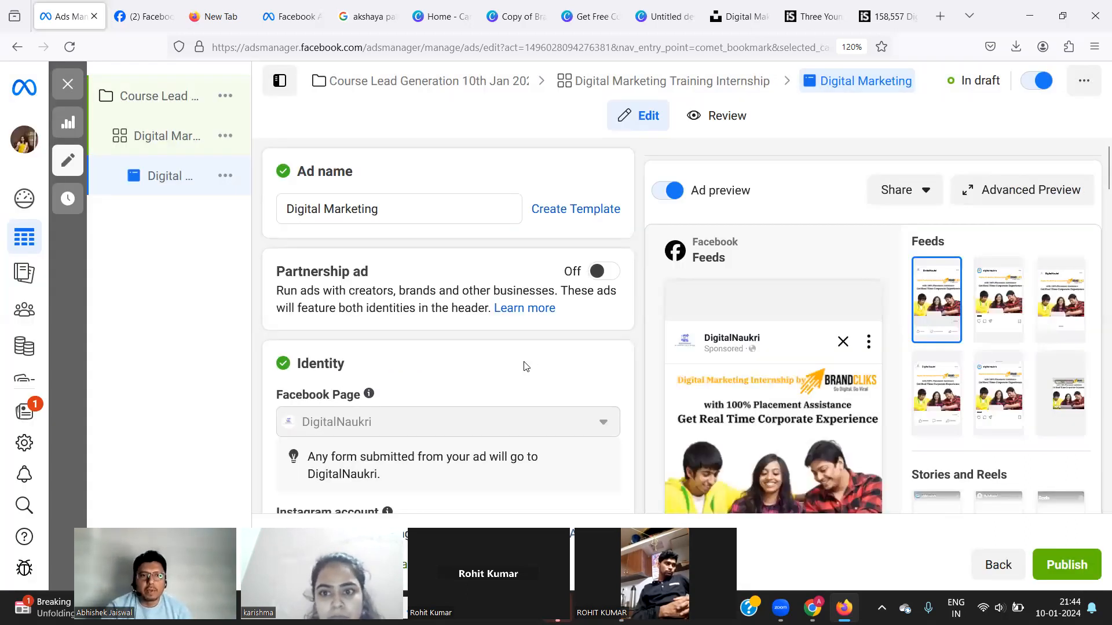
# Scroll down to the ad's Primary text field and place the cursor in it.
pyautogui.scroll(-5, 429, 437)
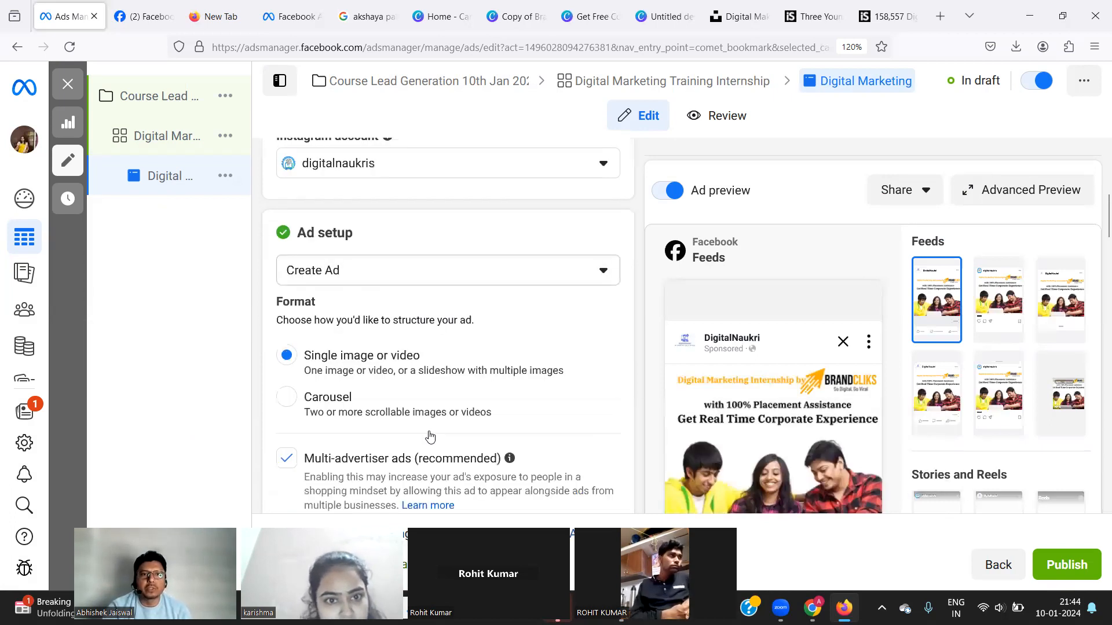
pyautogui.scroll(-4, 429, 436)
pyautogui.scroll(-4, 429, 437)
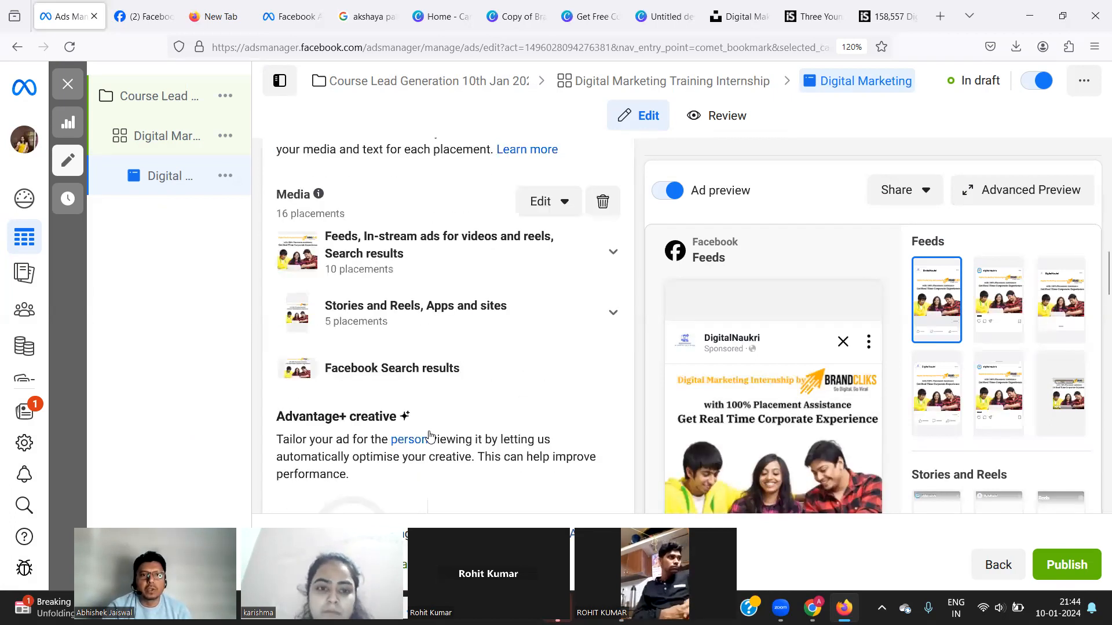
pyautogui.scroll(-6, 430, 436)
pyautogui.scroll(-1, 430, 432)
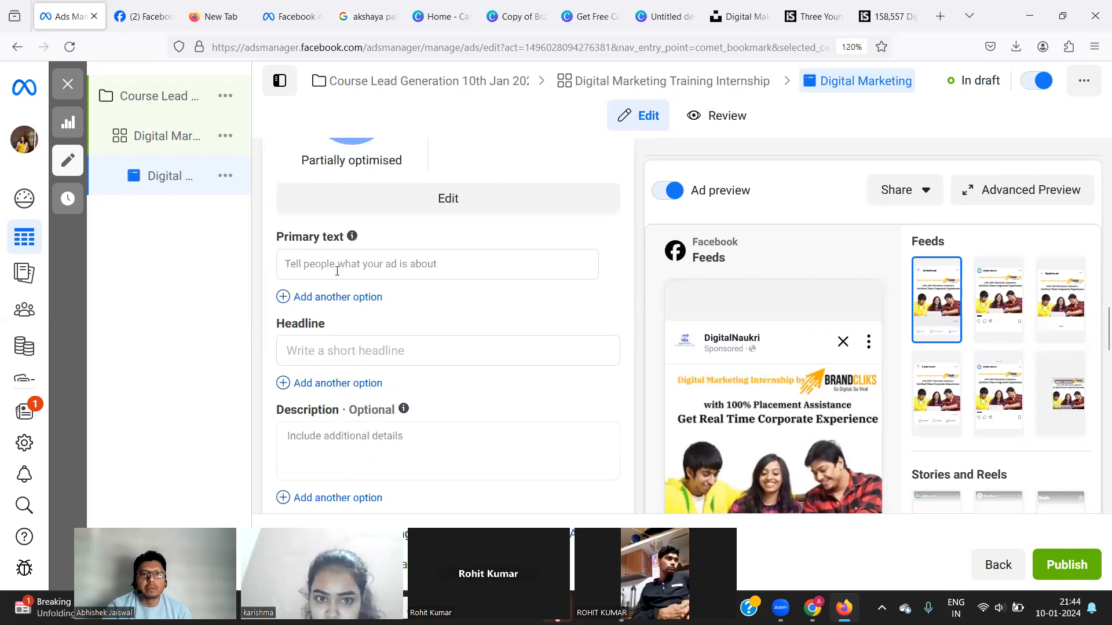
pyautogui.click(335, 267)
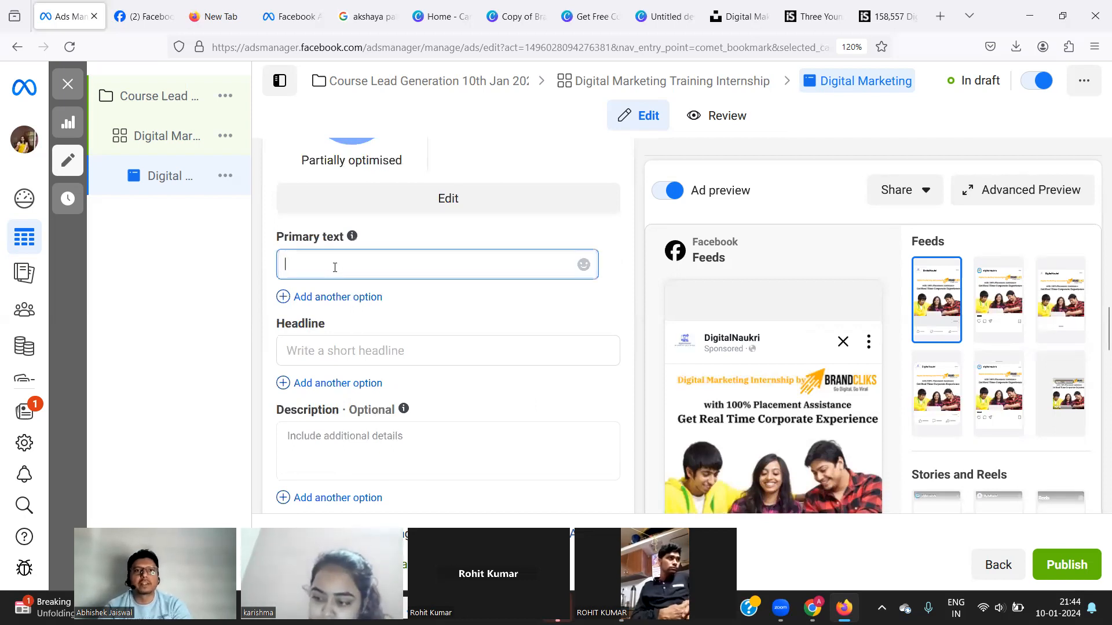
pyautogui.click(436, 19)
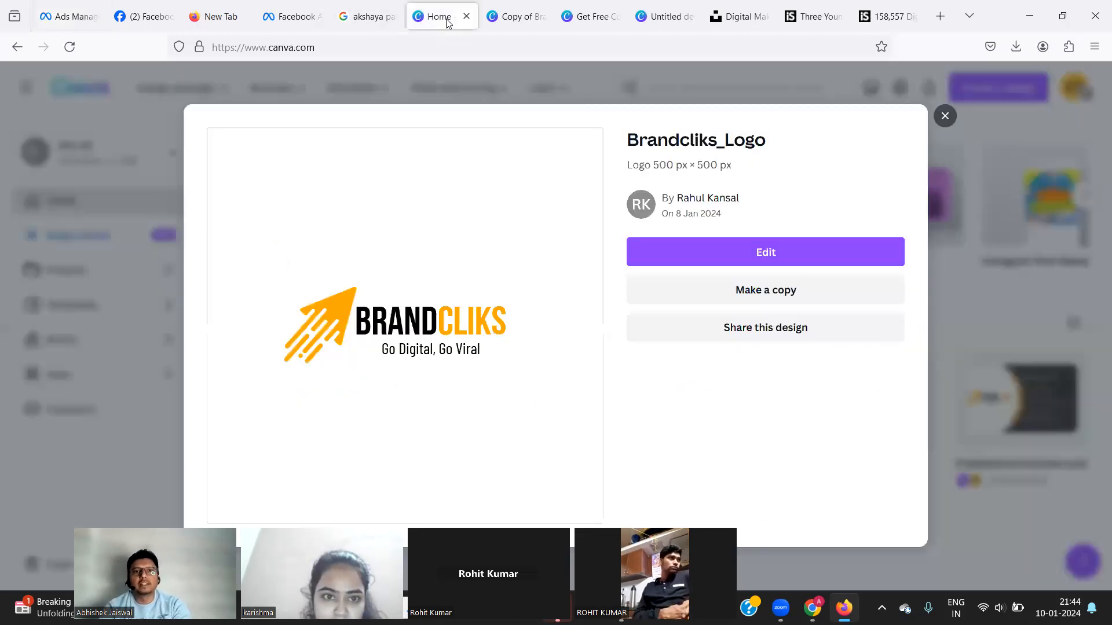
# Check the 'Digital Marketing Internship by' heading in the Get Free Consultation design, then return to Ads Manager.
pyautogui.click(498, 16)
pyautogui.click(586, 10)
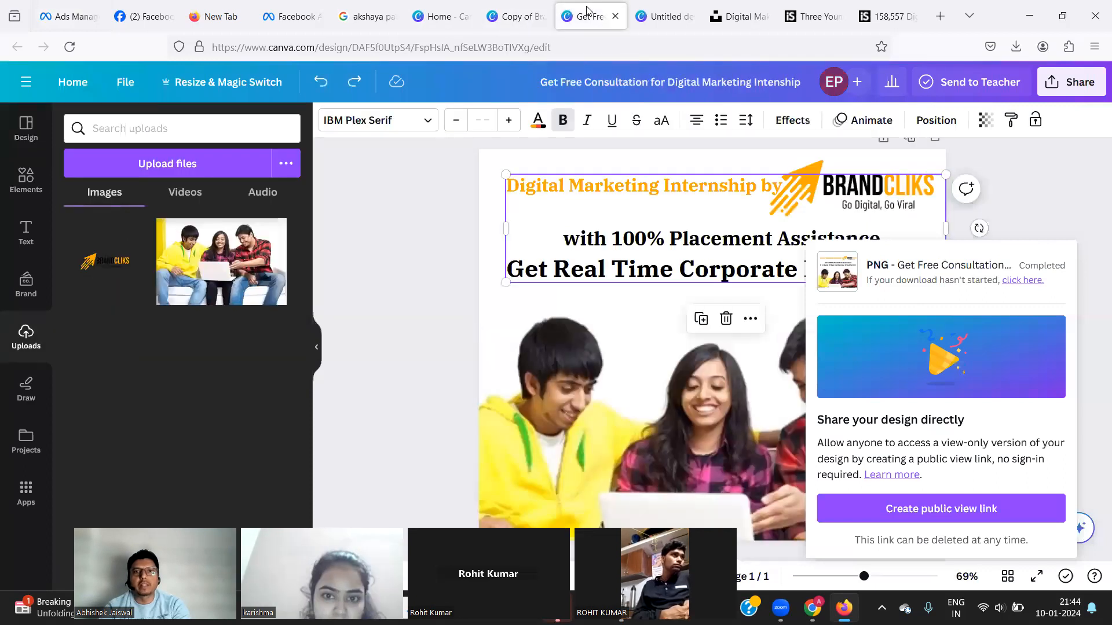
pyautogui.click(586, 186)
pyautogui.doubleClick(587, 186)
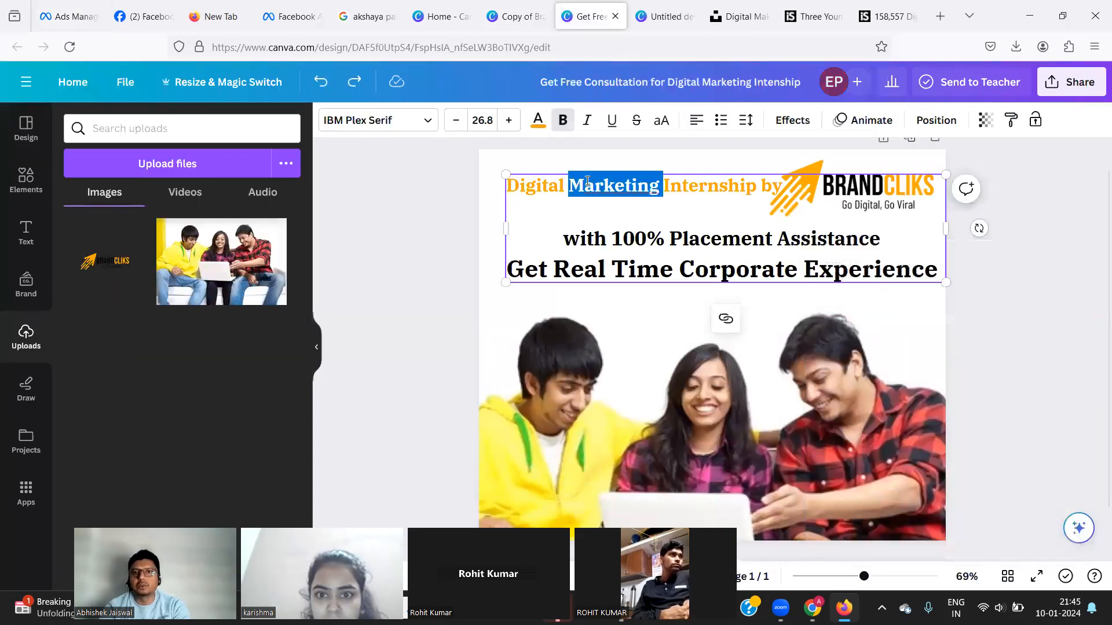
pyautogui.moveTo(781, 187); pyautogui.dragTo(501, 179)
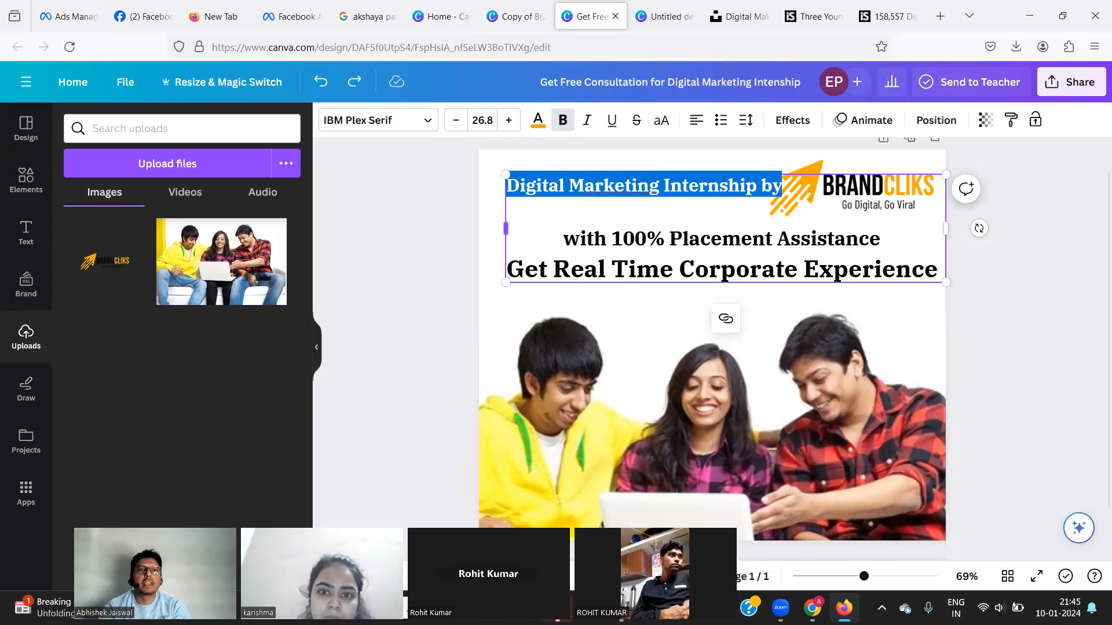
pyautogui.click(145, 16)
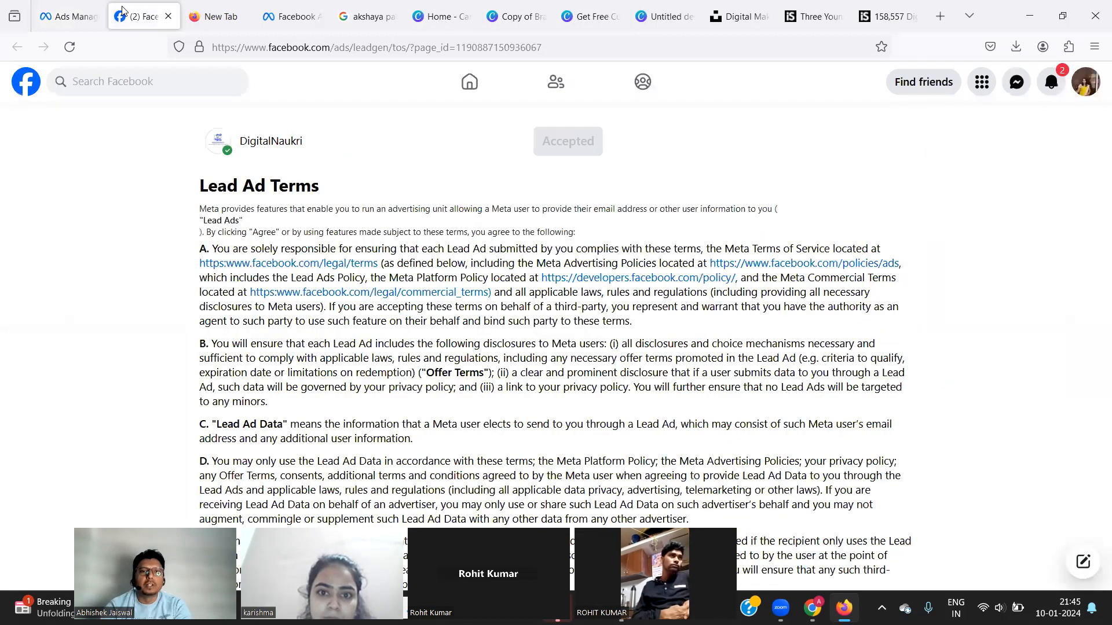
pyautogui.click(52, 14)
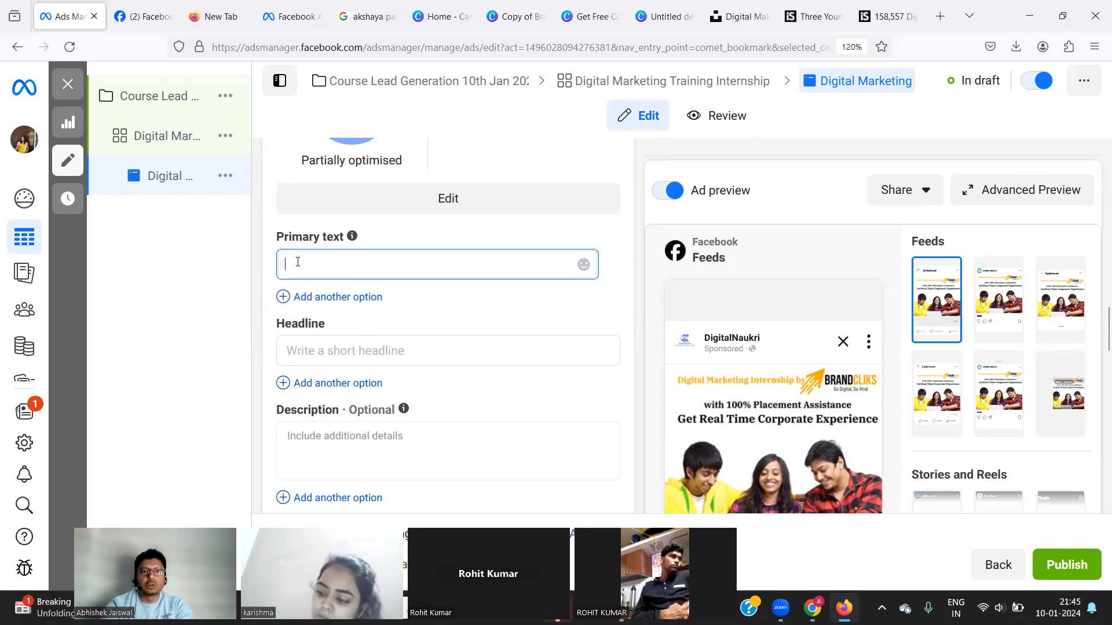
# Type 'DigitalNaukri Launched the Paid' as primary text, correcting the typo Lanched.
pyautogui.write('Digital')
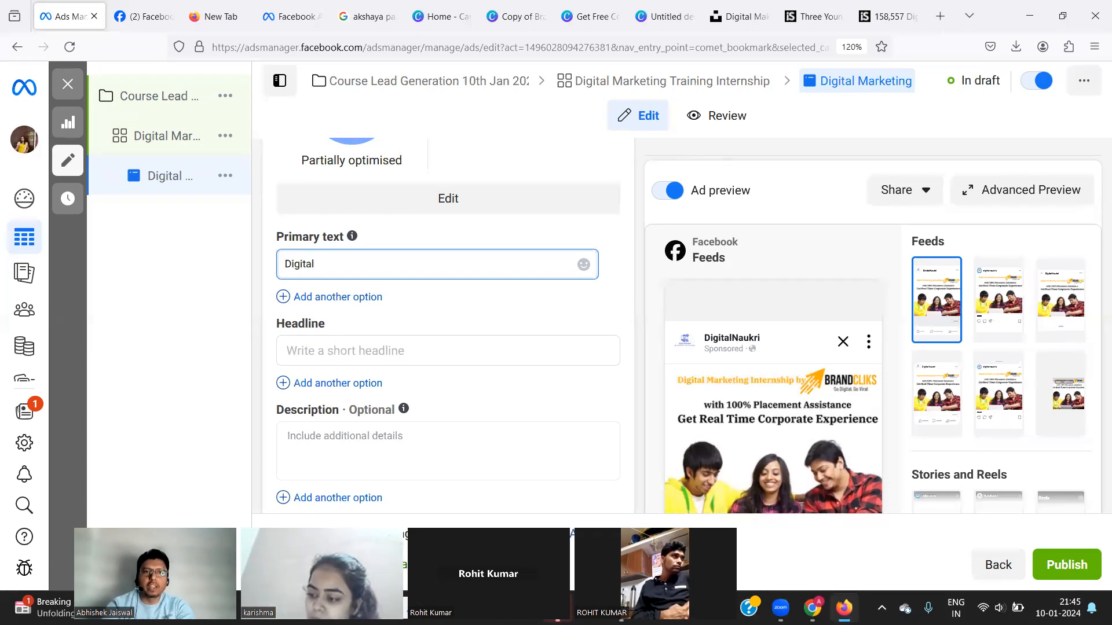
pyautogui.write('Naukri')
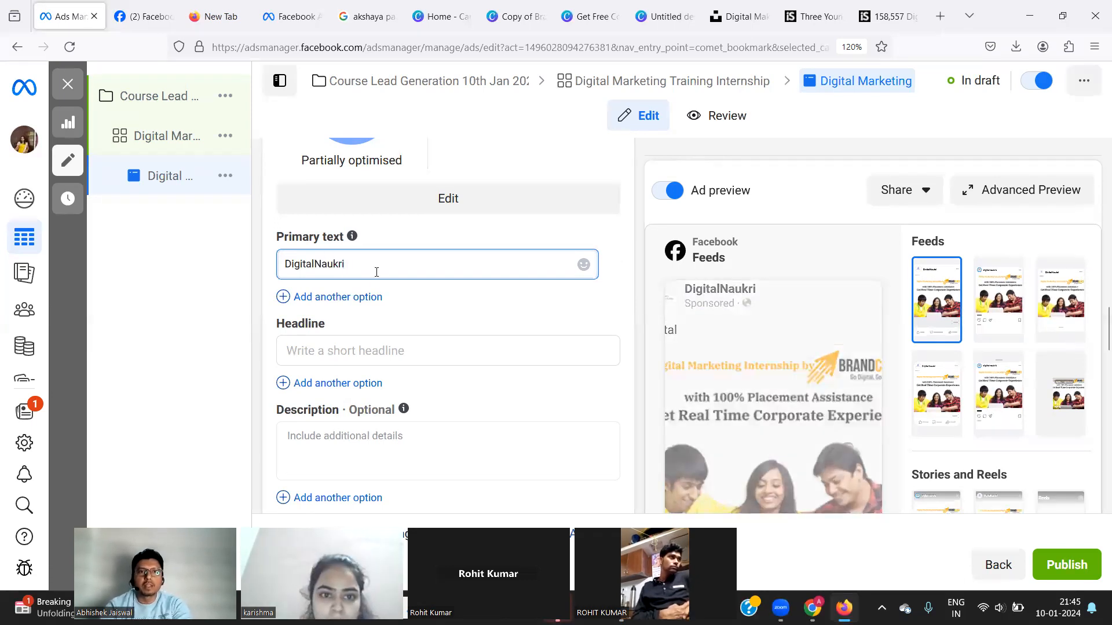
pyautogui.write(' L')
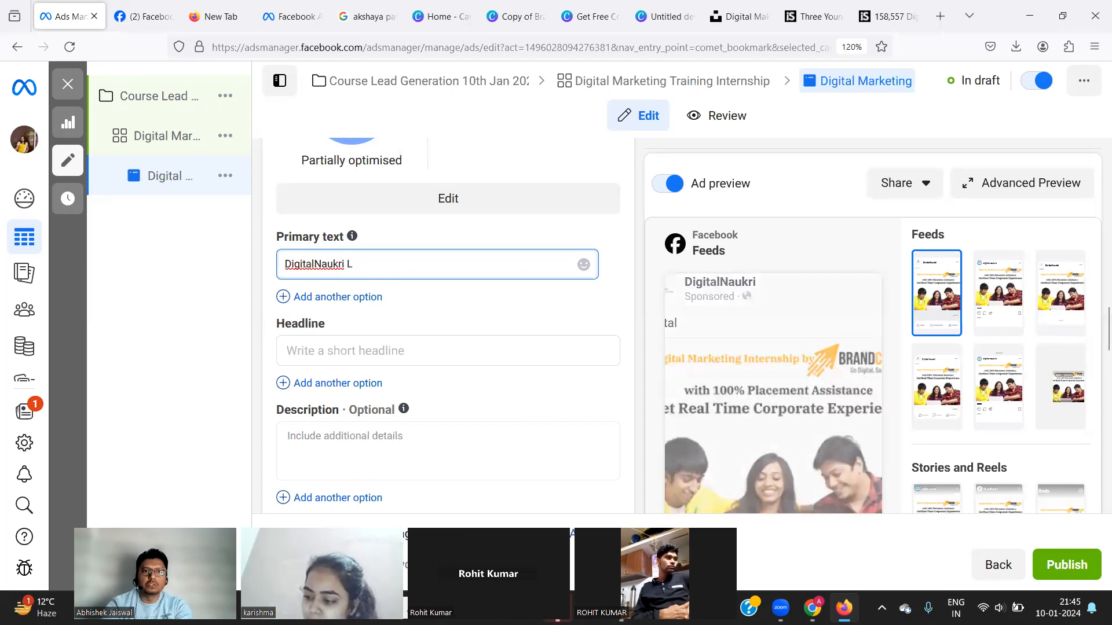
pyautogui.write('anched')
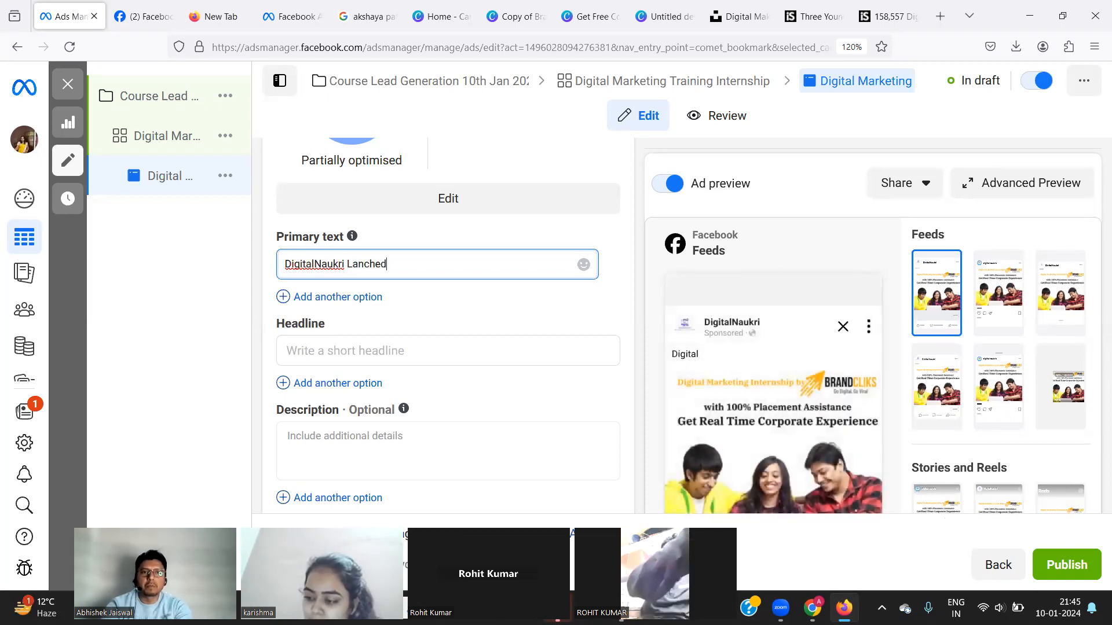
pyautogui.write(' the PA')
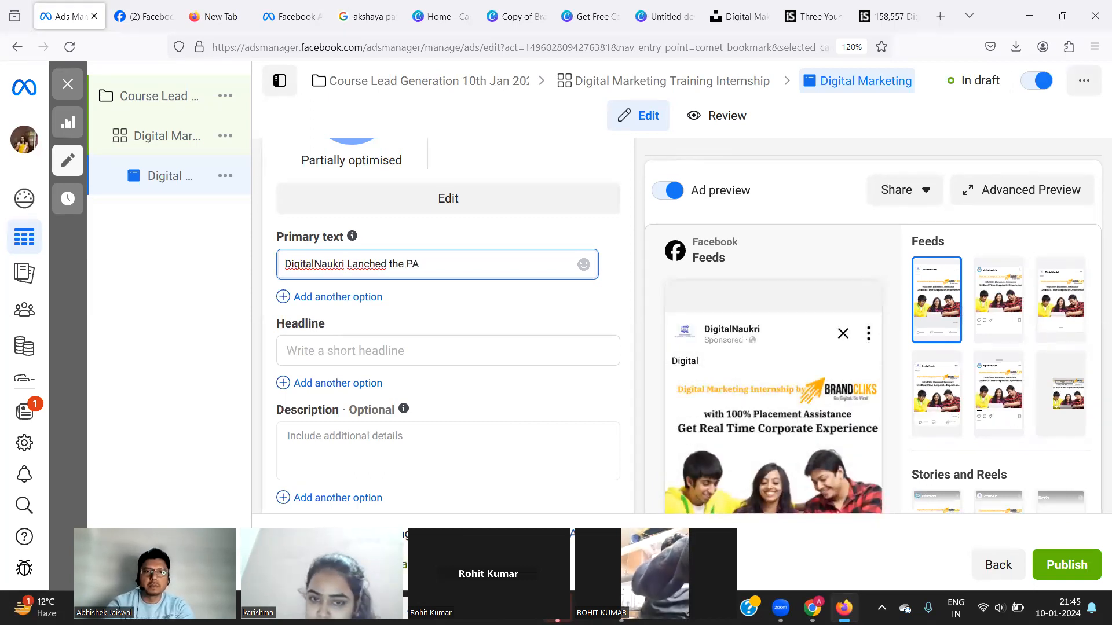
pyautogui.press('BackSpace')
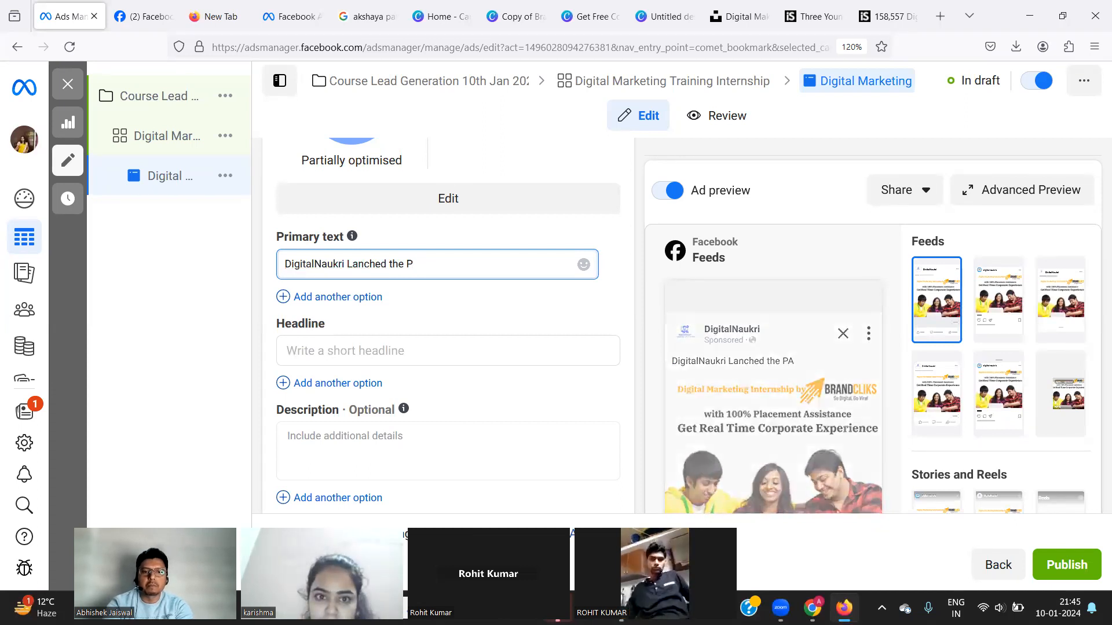
pyautogui.write('aid')
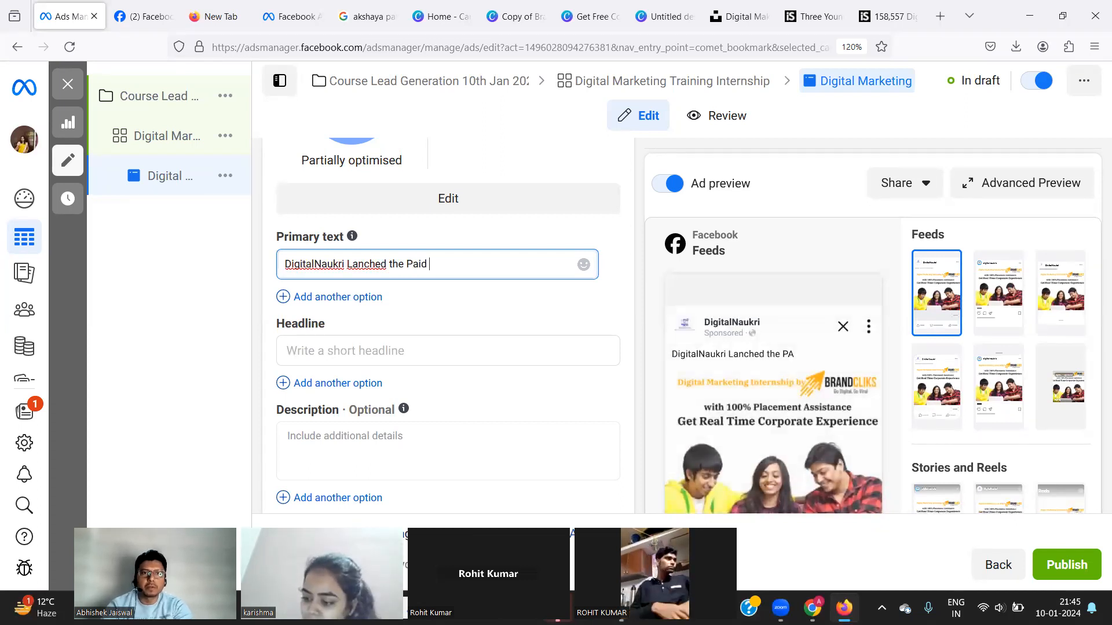
pyautogui.rightClick(373, 264)
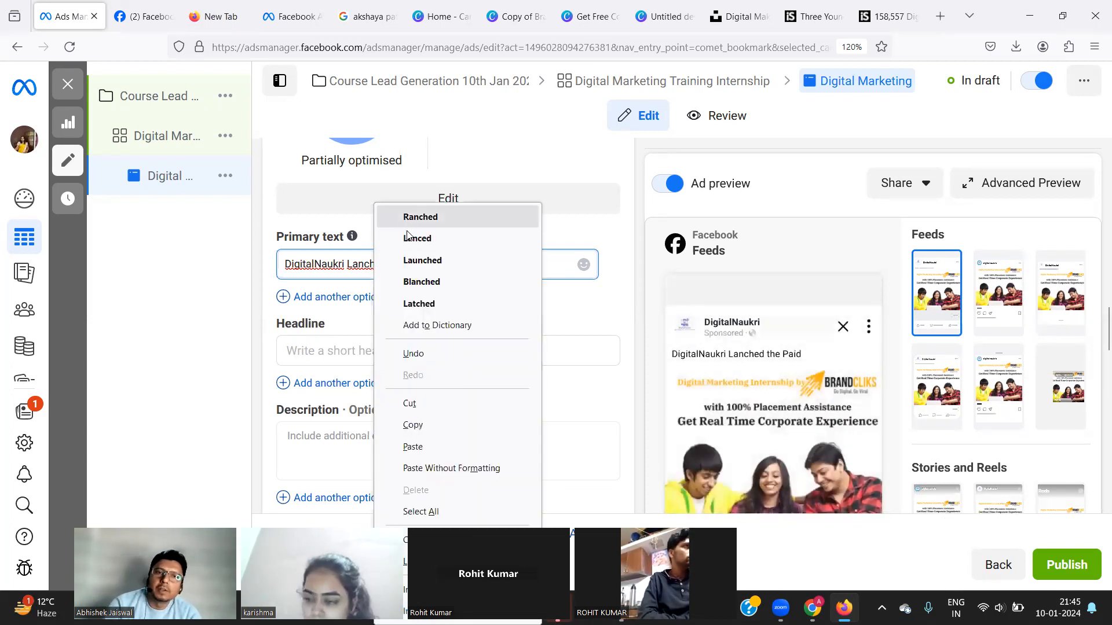
pyautogui.click(414, 260)
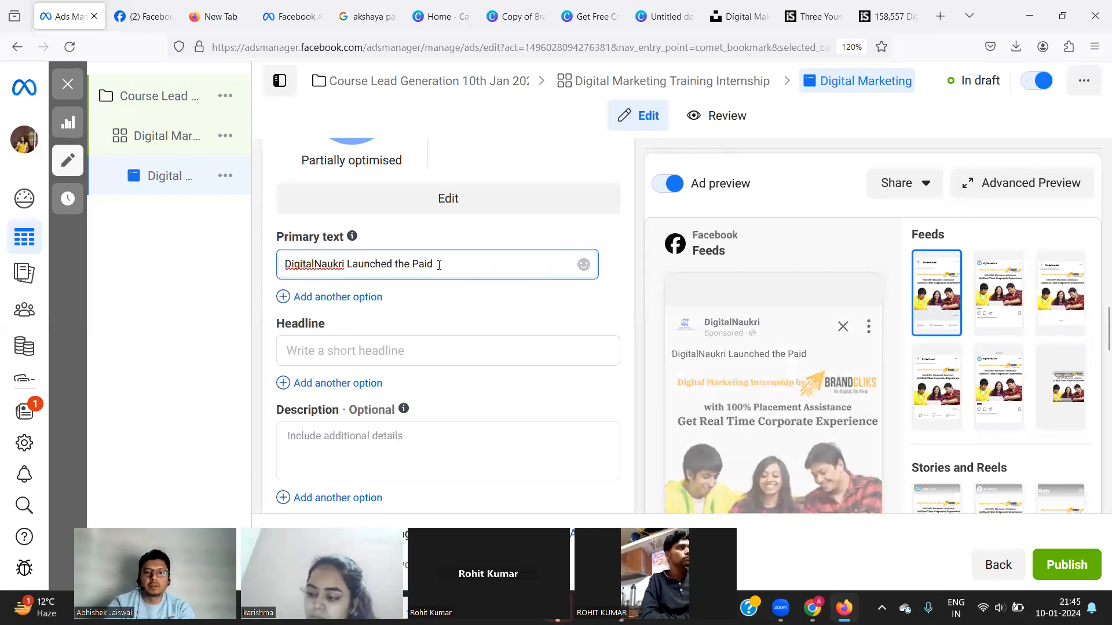
# Continue with 'Internship for Limited Candidate. Get Free Consultation' and a 'Call - ' line with the contact phone number.
pyautogui.write('Internship')
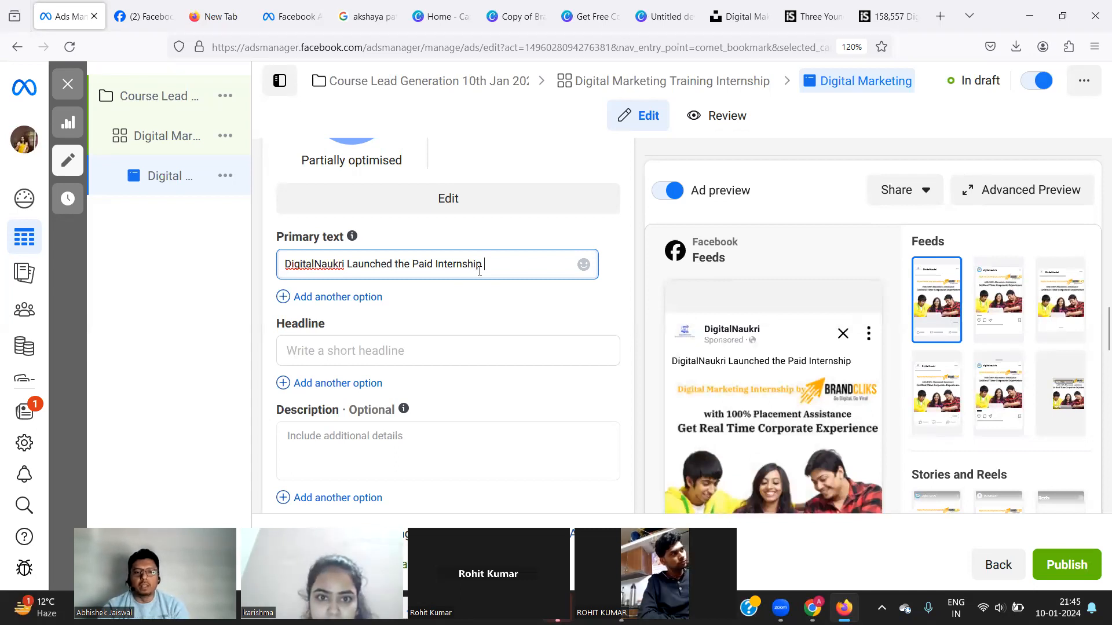
pyautogui.write('for ')
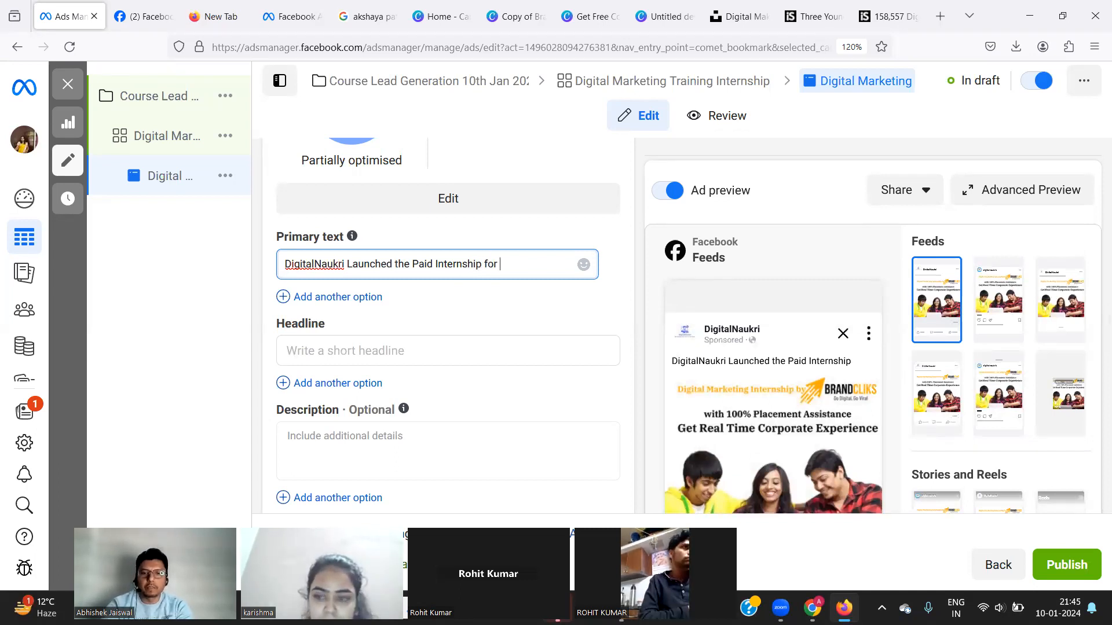
pyautogui.write('Limited ')
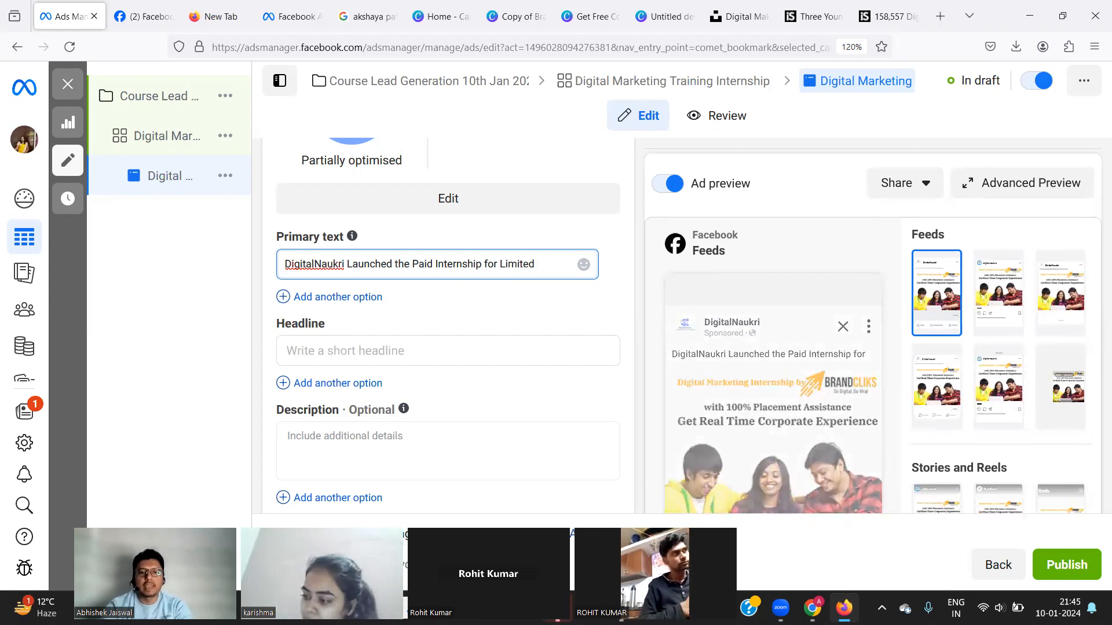
pyautogui.write('Candidate')
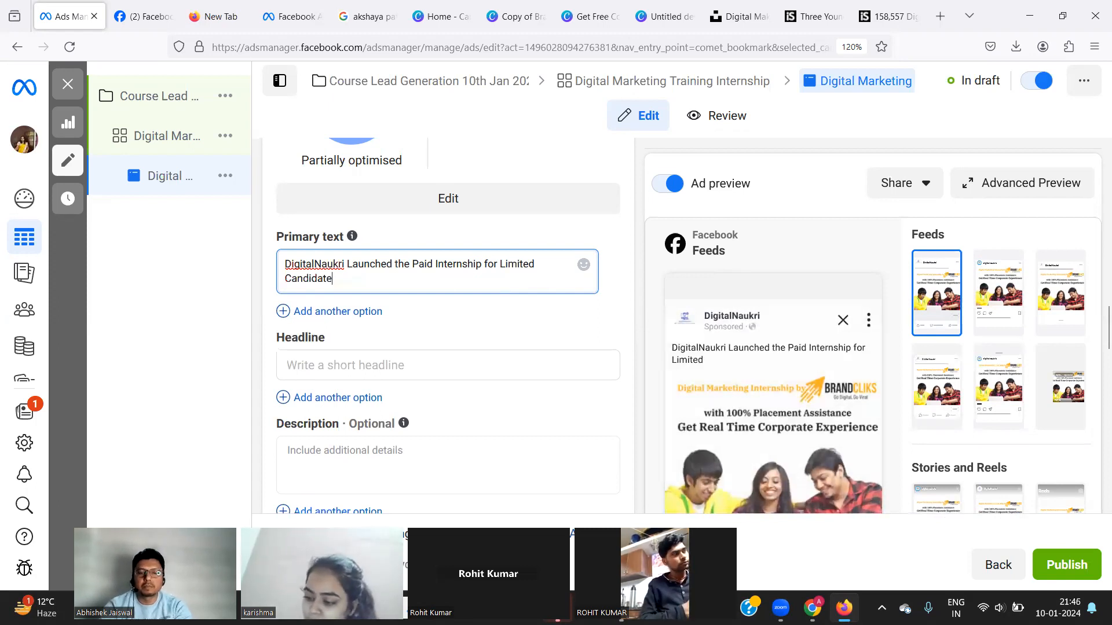
pyautogui.write('. Get')
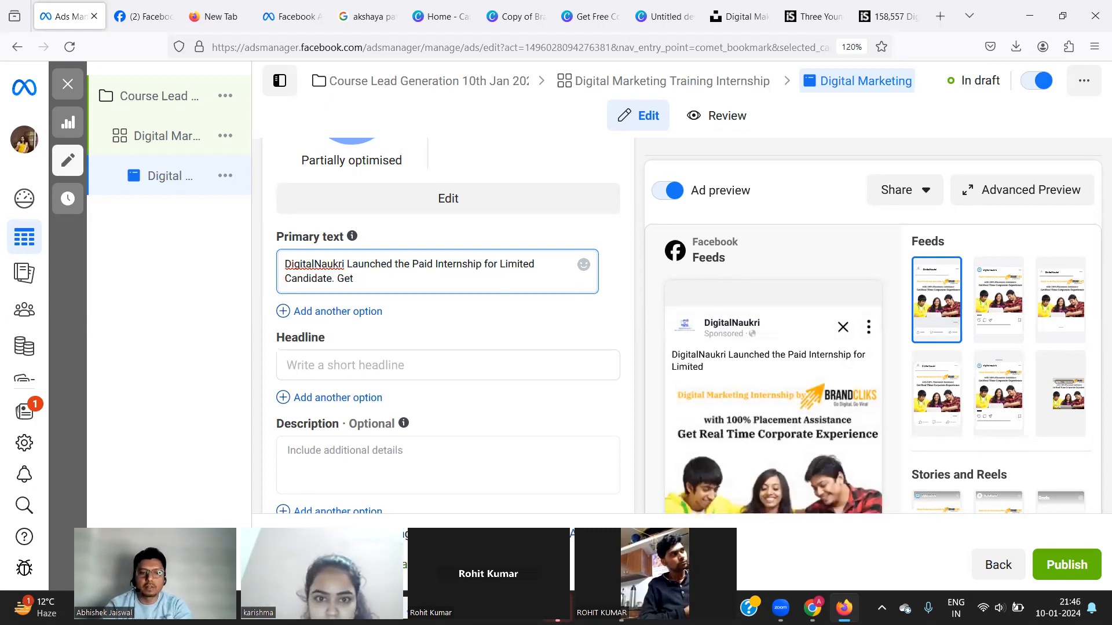
pyautogui.write(' Free')
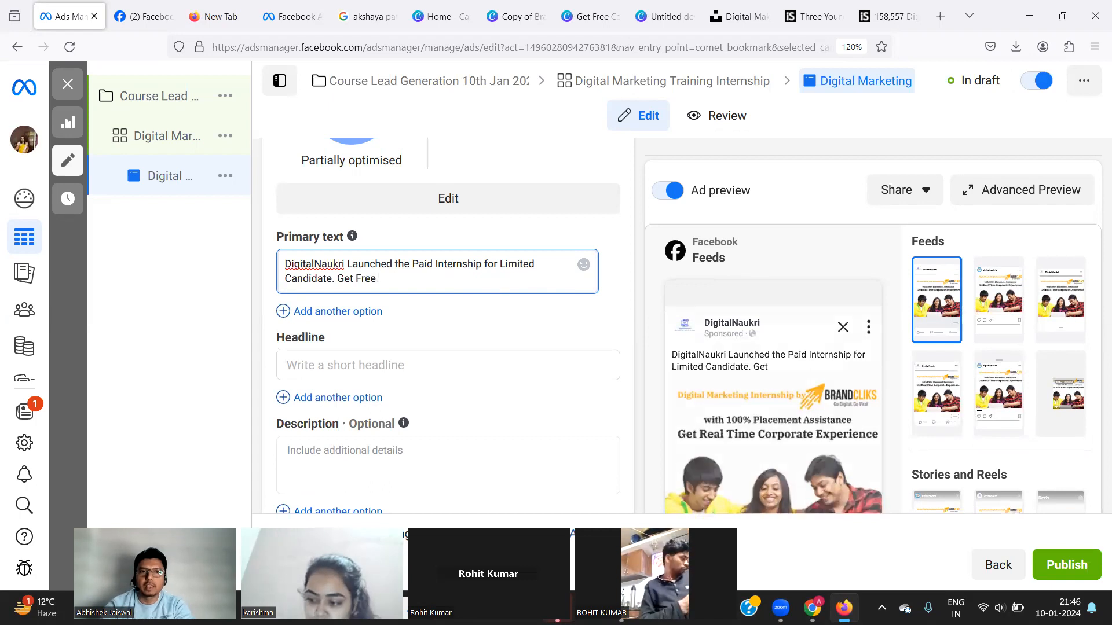
pyautogui.write(' Consultation')
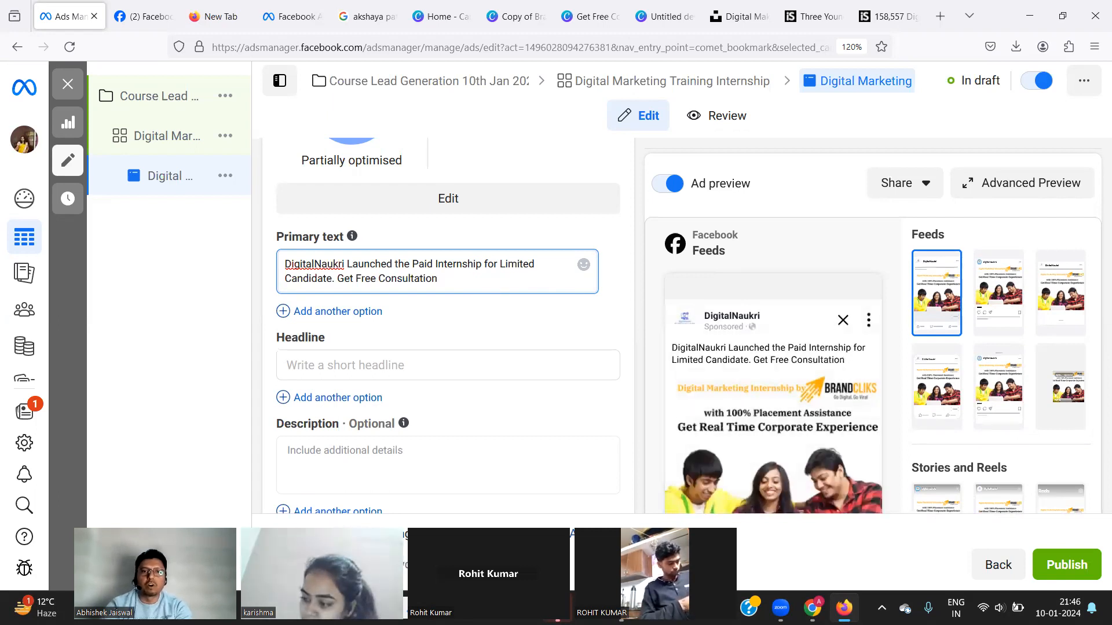
pyautogui.write('Call ')
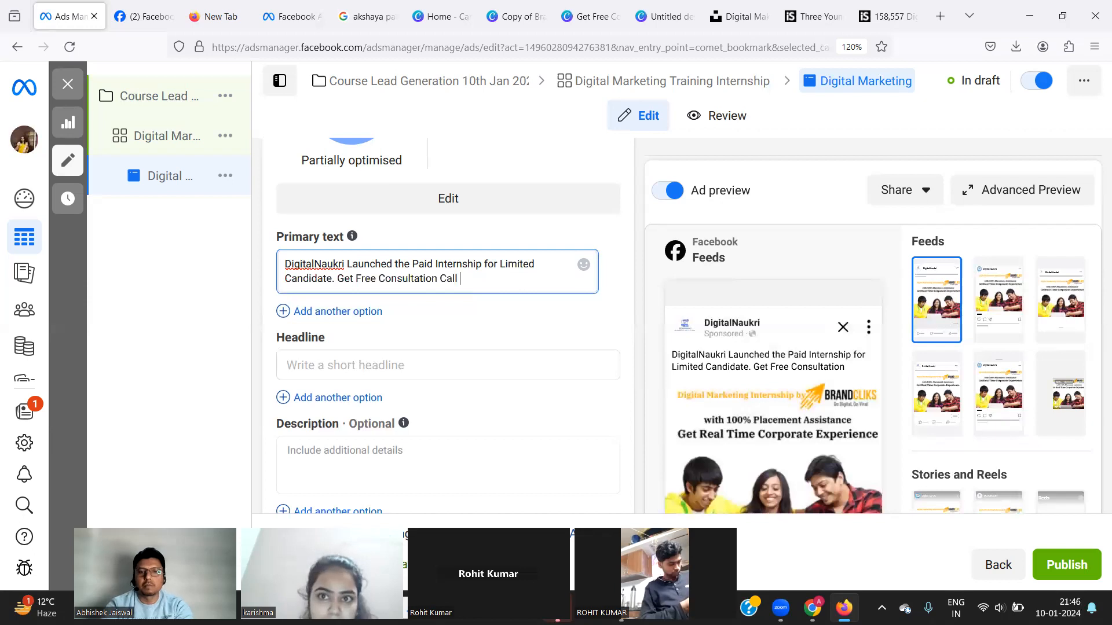
pyautogui.write('-')
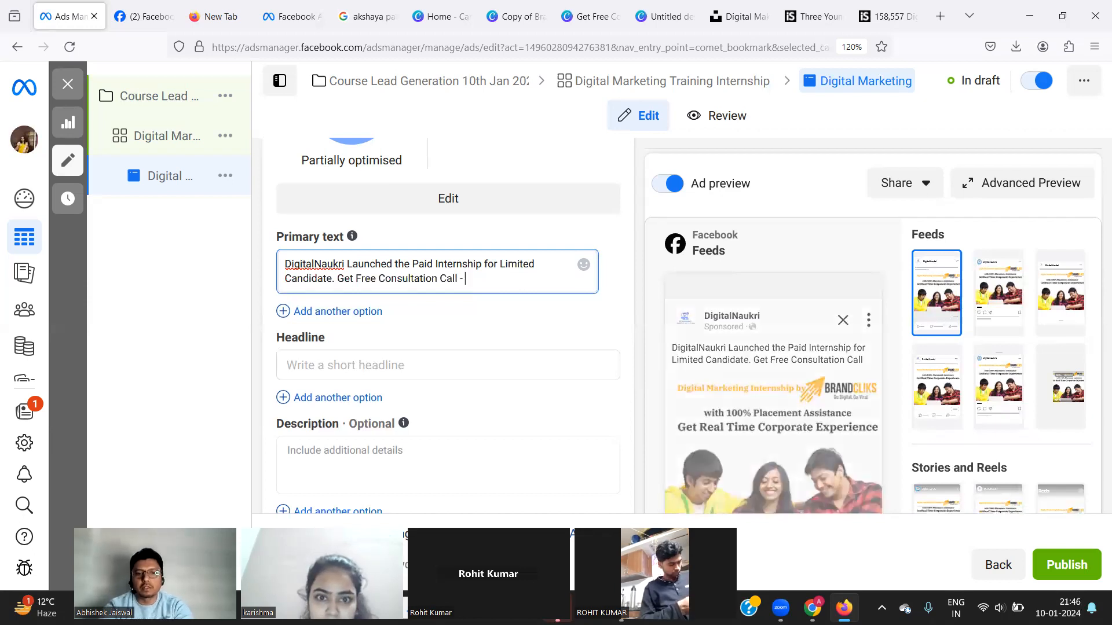
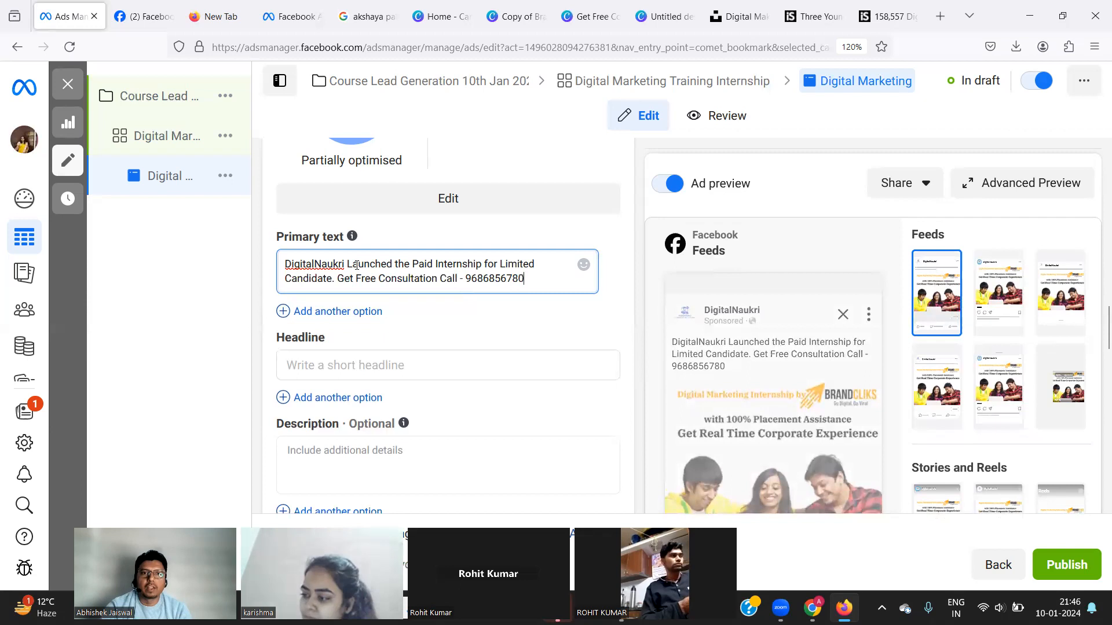
# Change the word Launched to Launches in the primary text.
pyautogui.click(392, 264)
pyautogui.press('BackSpace')
pyautogui.press('BackSpace')
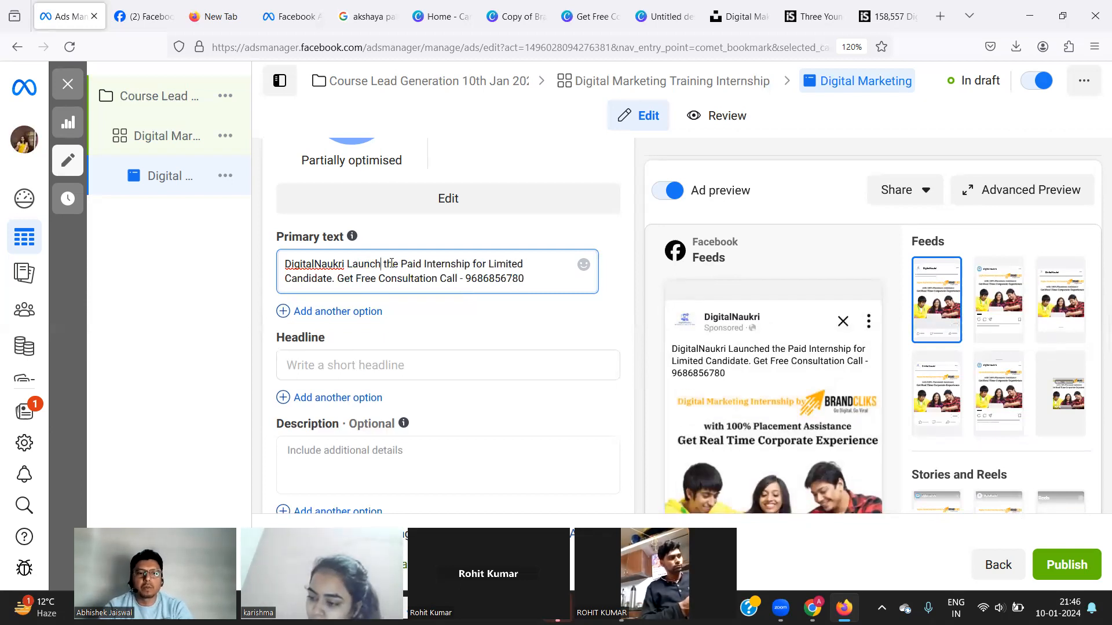
pyautogui.write('es')
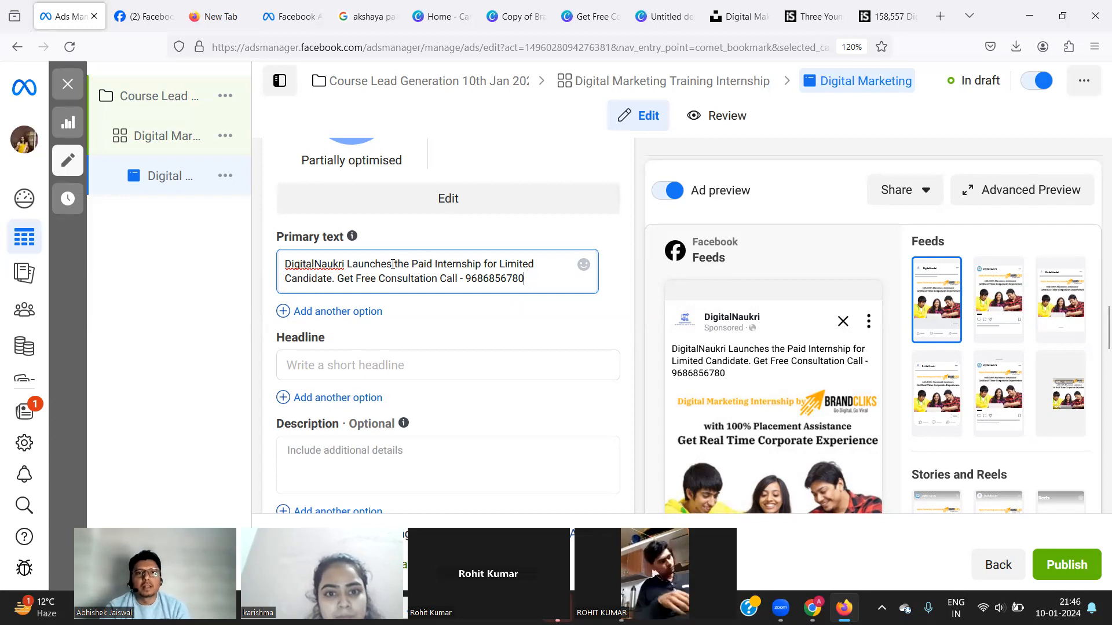
# Insert 'on Digital Marketing Jaipur' before 'for' and '& Click Below for More Details' before Call.
pyautogui.click(482, 263)
pyautogui.write('on ')
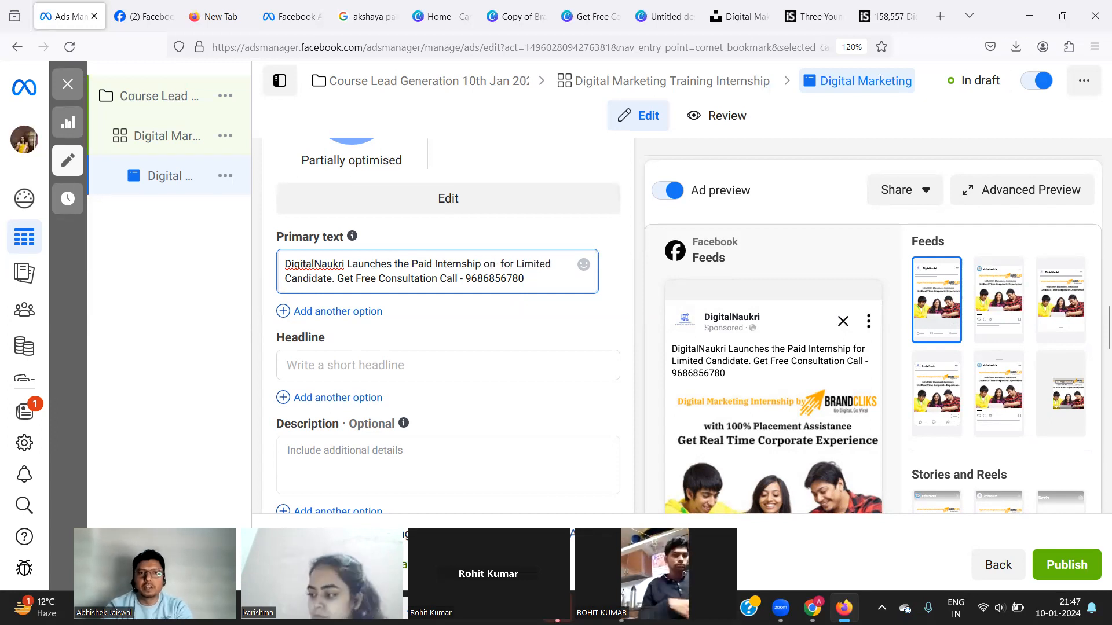
pyautogui.write('Digital Mar')
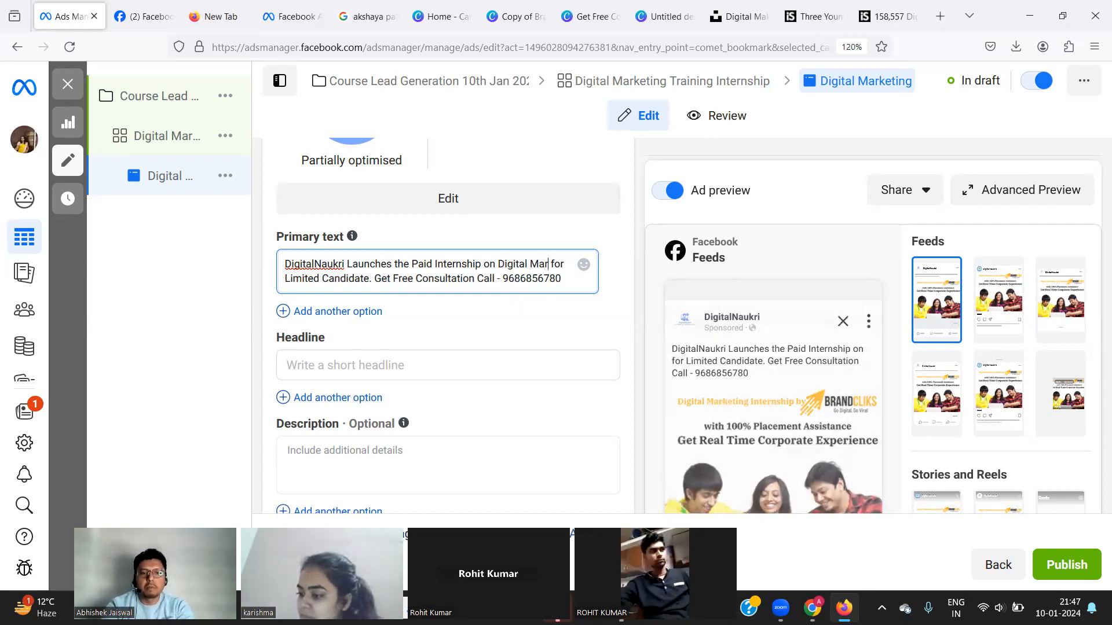
pyautogui.write('keting')
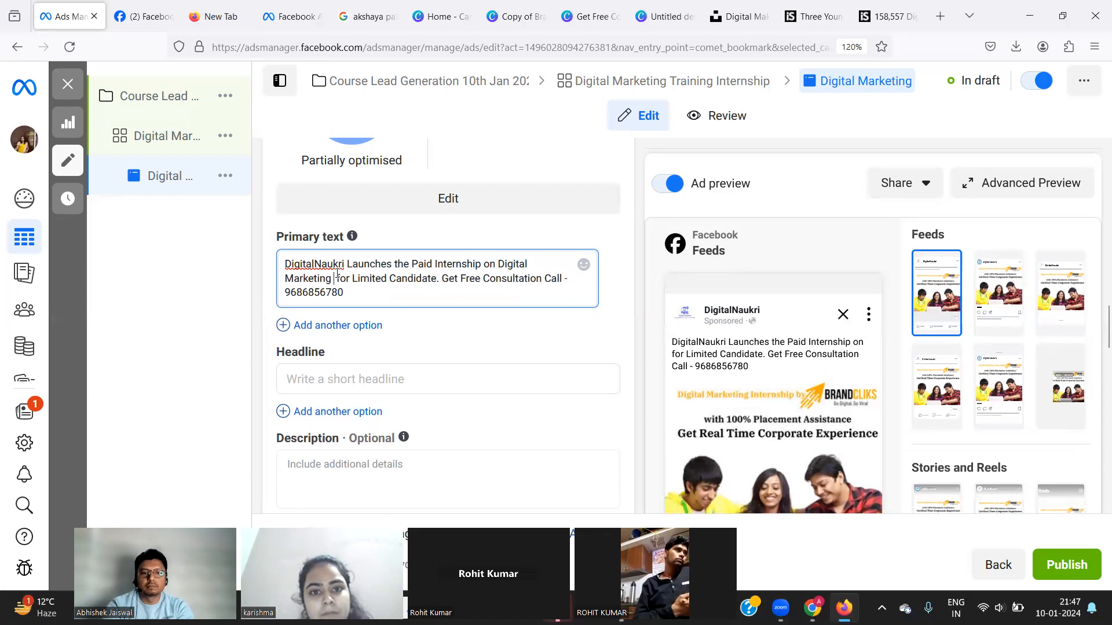
pyautogui.write('Jaipur')
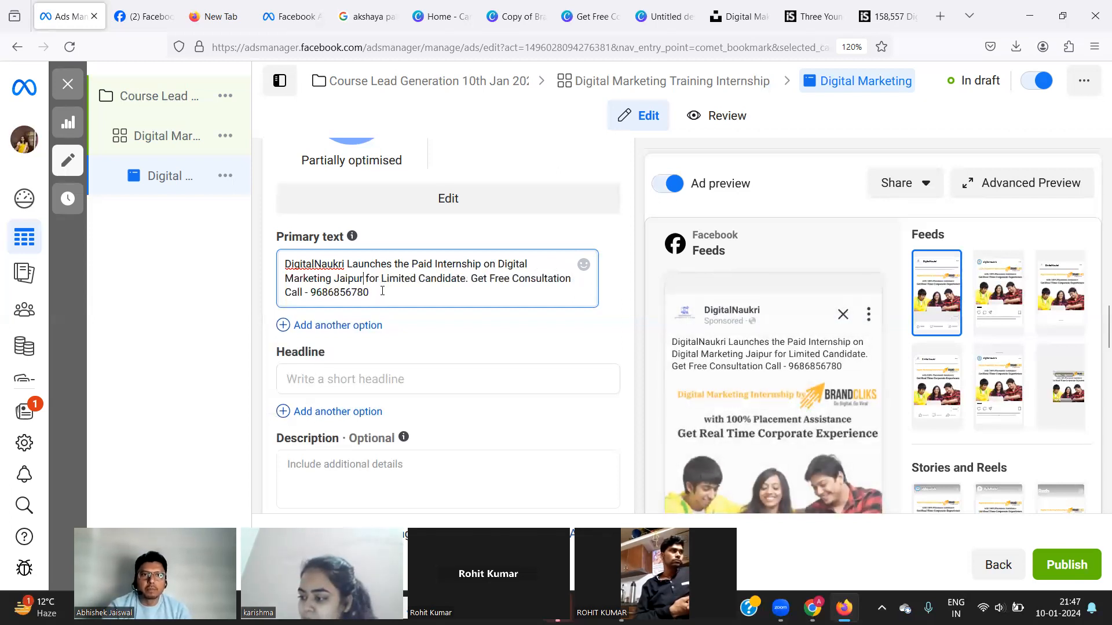
pyautogui.click(574, 279)
pyautogui.write('&')
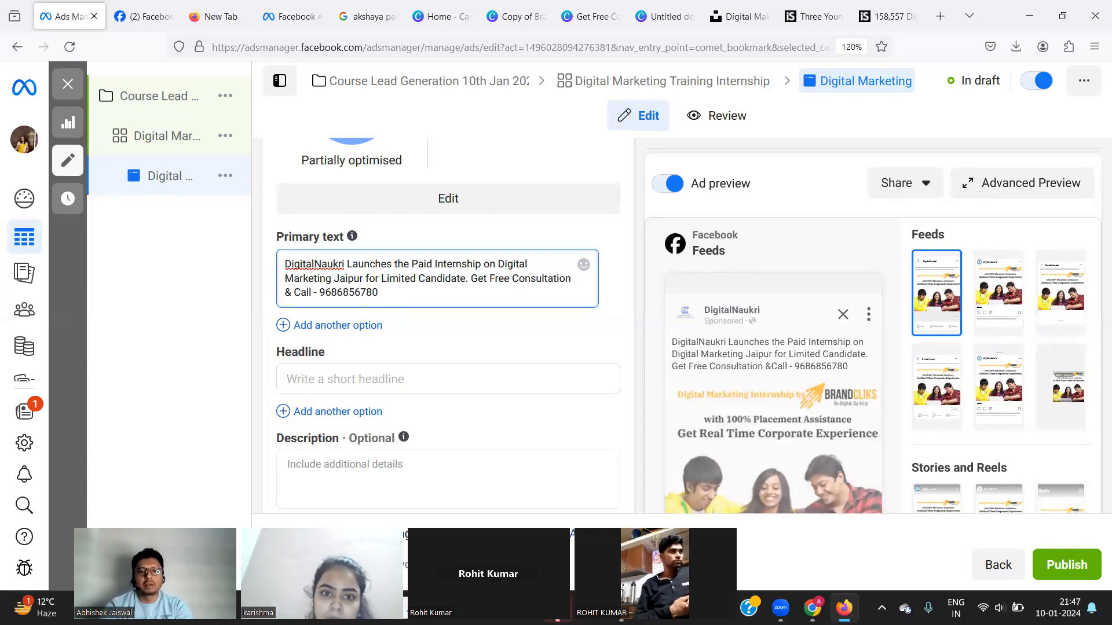
pyautogui.write(' Click Below for M')
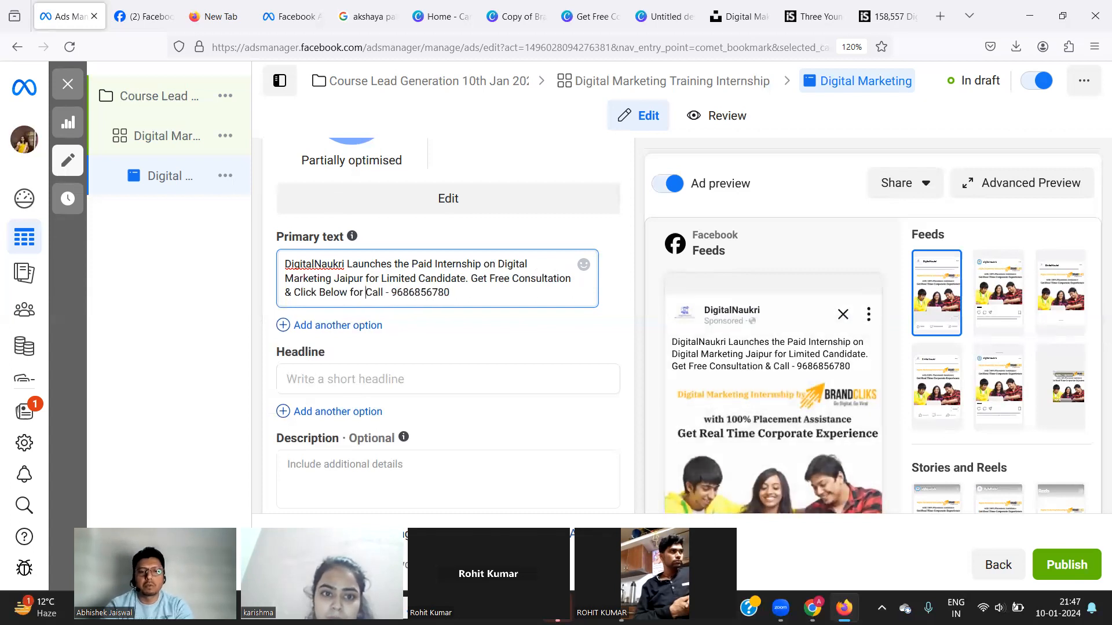
pyautogui.write('ore Deta')
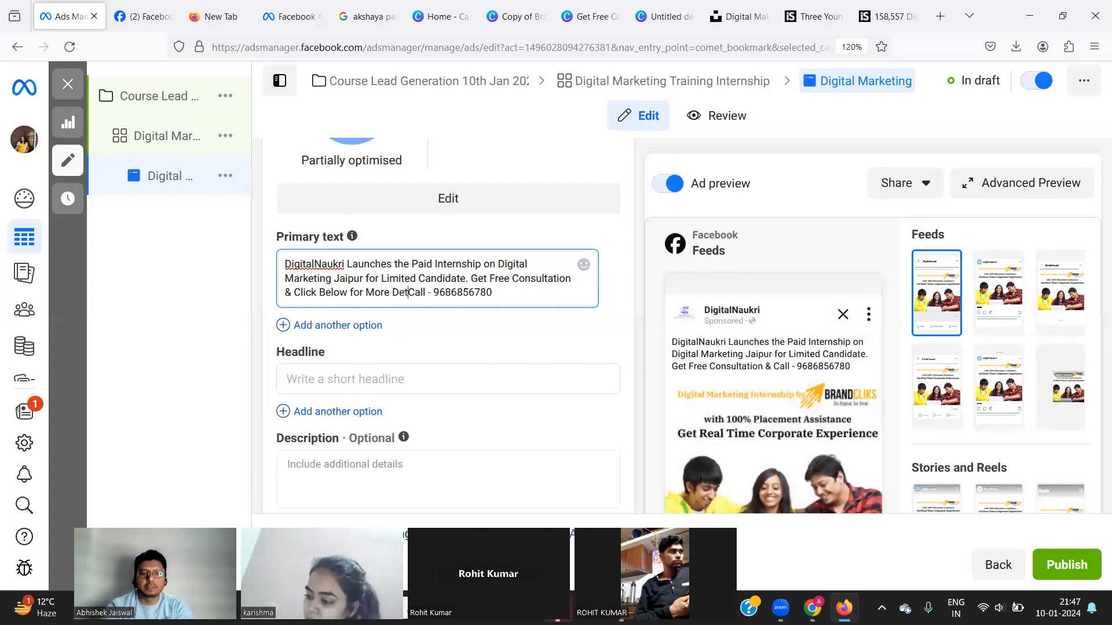
pyautogui.write('ils')
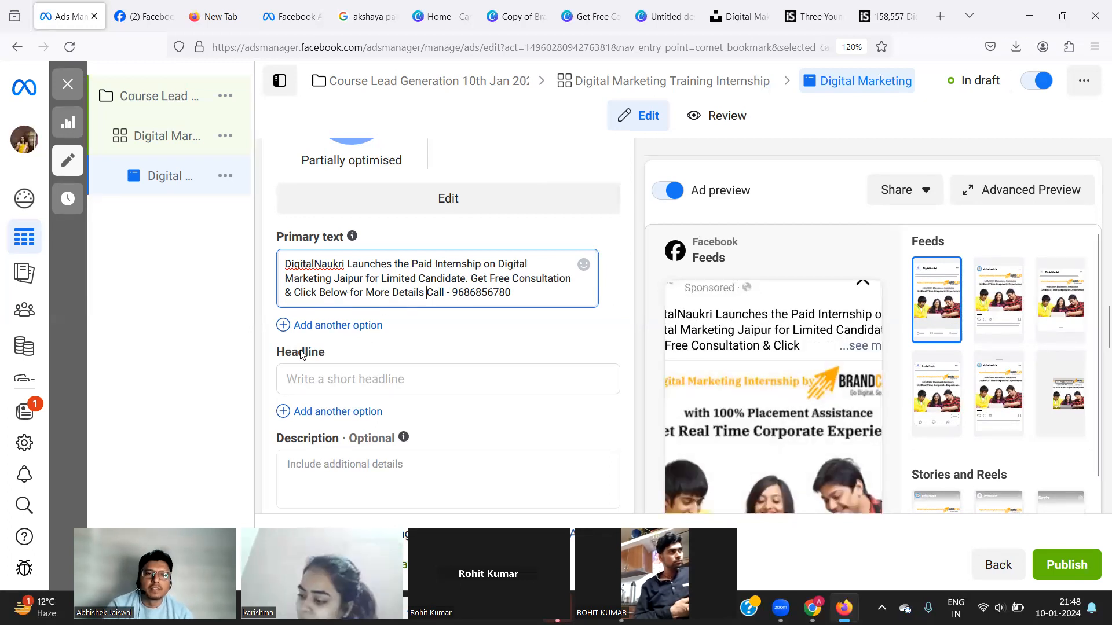
# Set the headline to 'Click Now for More Details', then start adding '(Fee Start from' to the primary text.
pyautogui.click(324, 379)
pyautogui.write('Click Now')
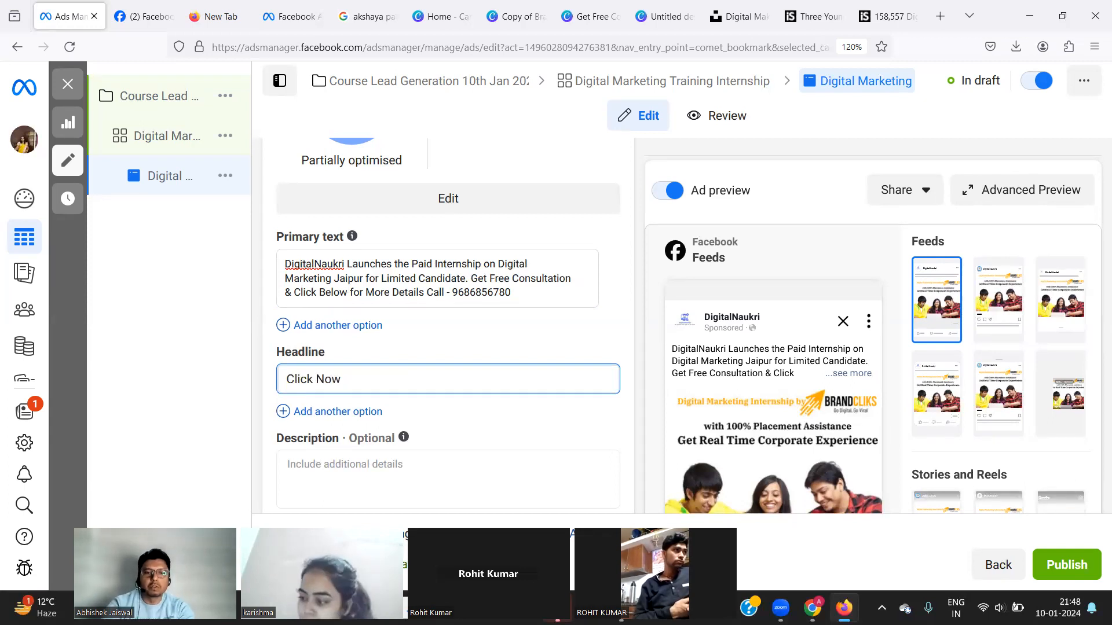
pyautogui.write(' for More Details')
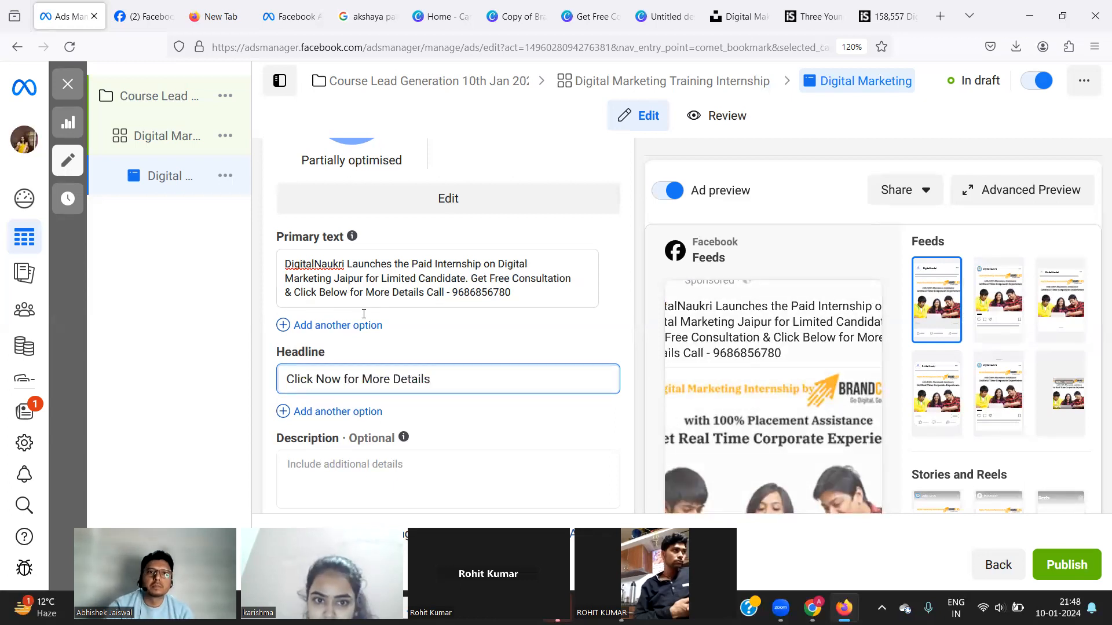
pyautogui.click(481, 267)
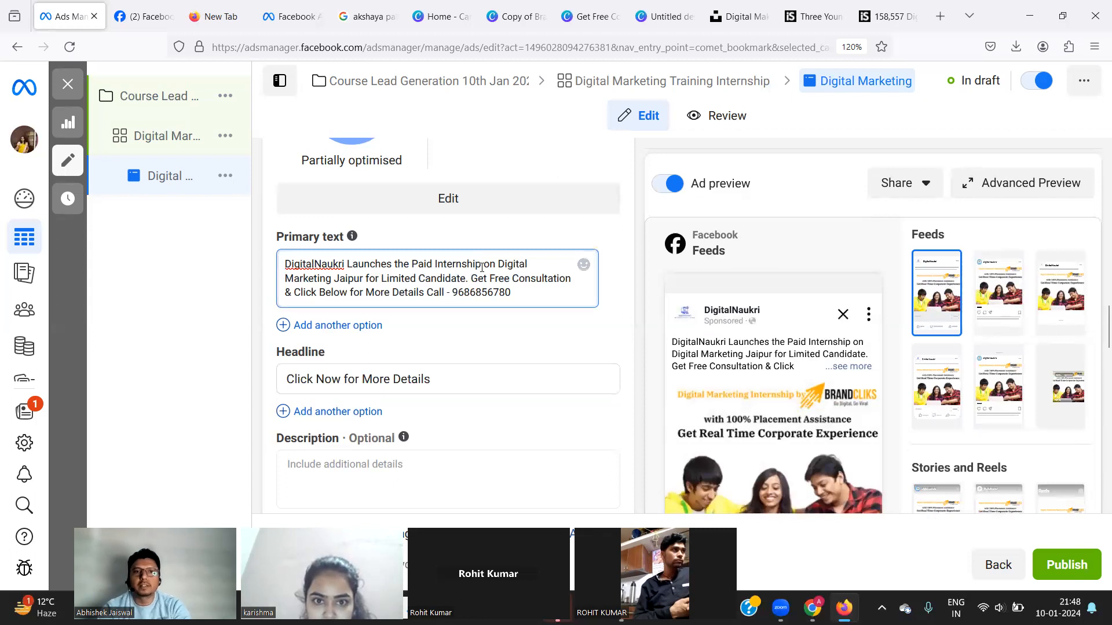
pyautogui.write('( ')
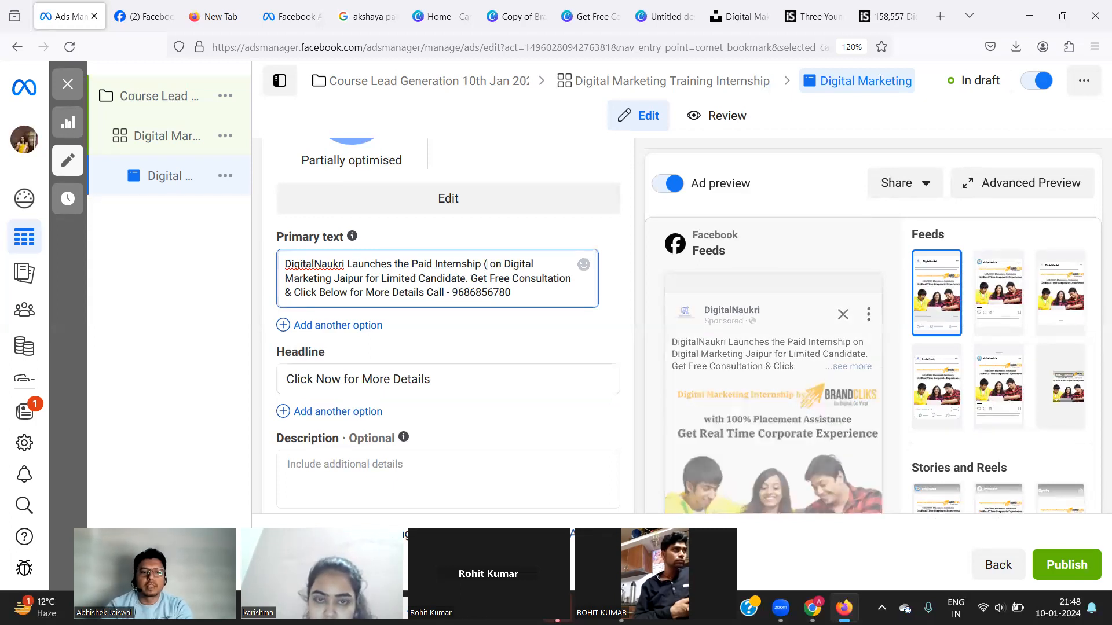
pyautogui.write('Fee')
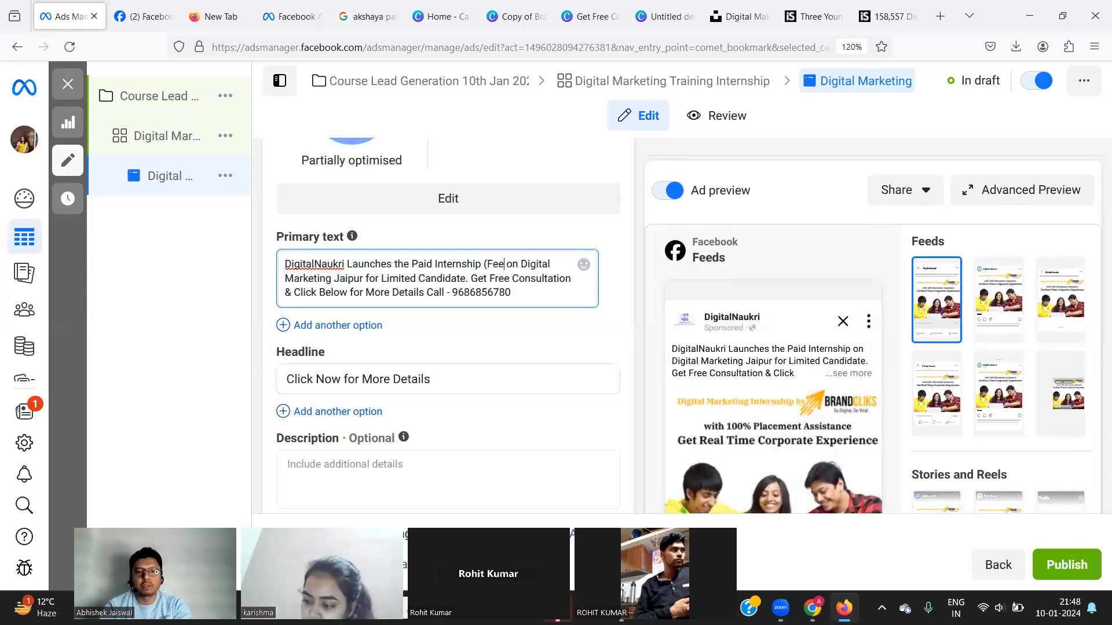
pyautogui.write('Start from')
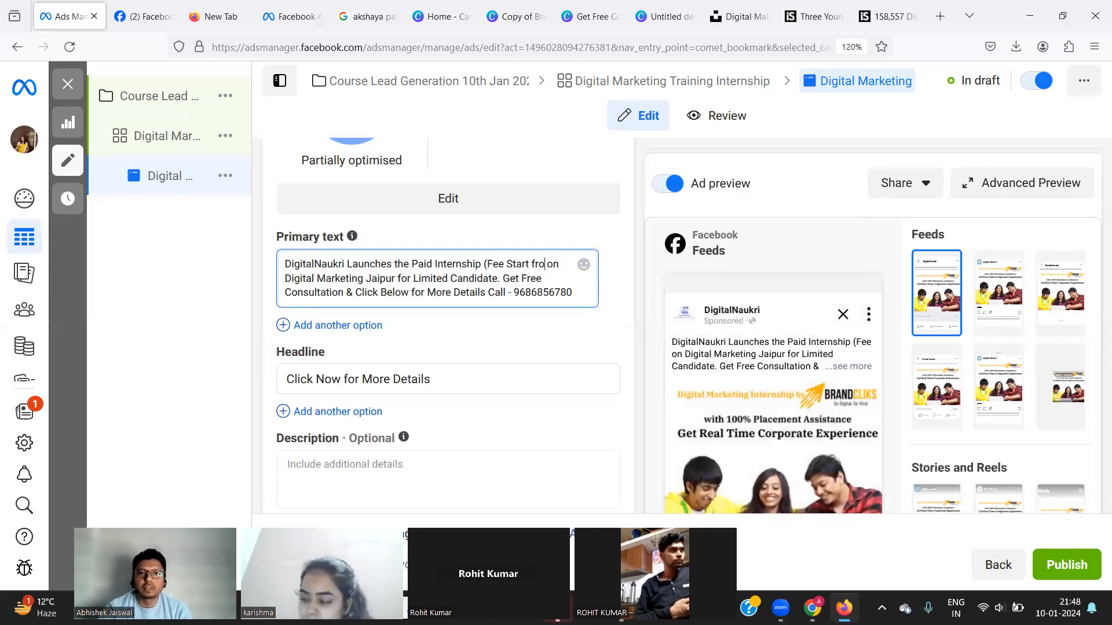
pyautogui.press('BackSpace')
pyautogui.press('BackSpace')
pyautogui.press('BackSpace')
pyautogui.press('BackSpace')
pyautogui.press('BackSpace')
pyautogui.press('BackSpace')
pyautogui.press('BackSpace')
pyautogui.press('BackSpace')
pyautogui.press('BackSpace')
pyautogui.press('BackSpace')
pyautogui.press('BackSpace')
pyautogui.press('BackSpace')
pyautogui.press('BackSpace')
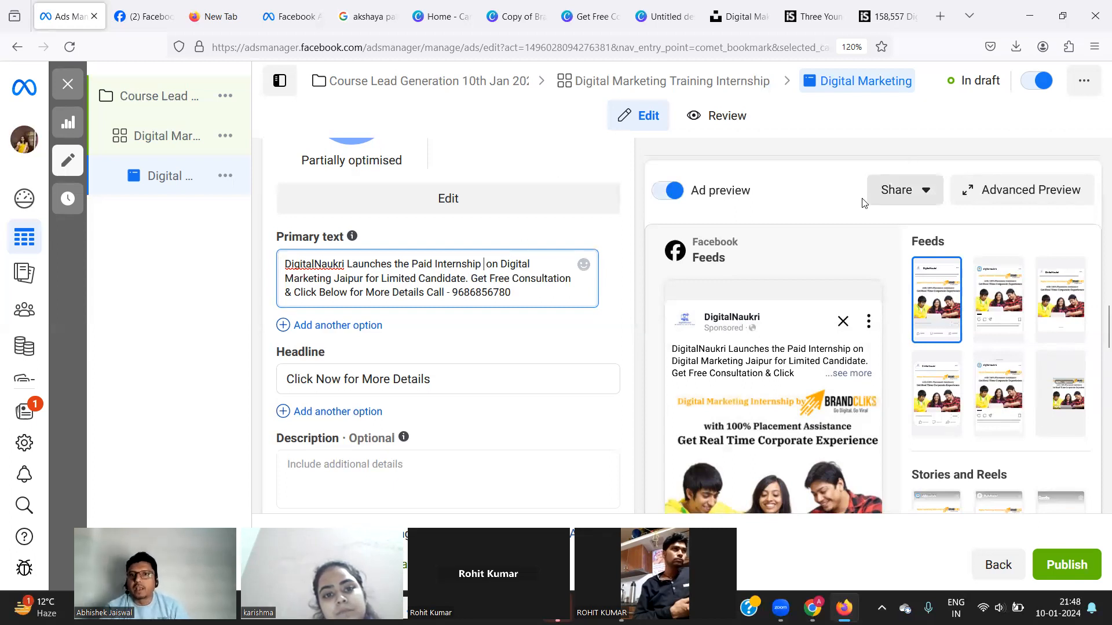
# Cycle the ad preview through Instagram Feed and Marketplace, ending on Facebook video feeds.
pyautogui.click(893, 200)
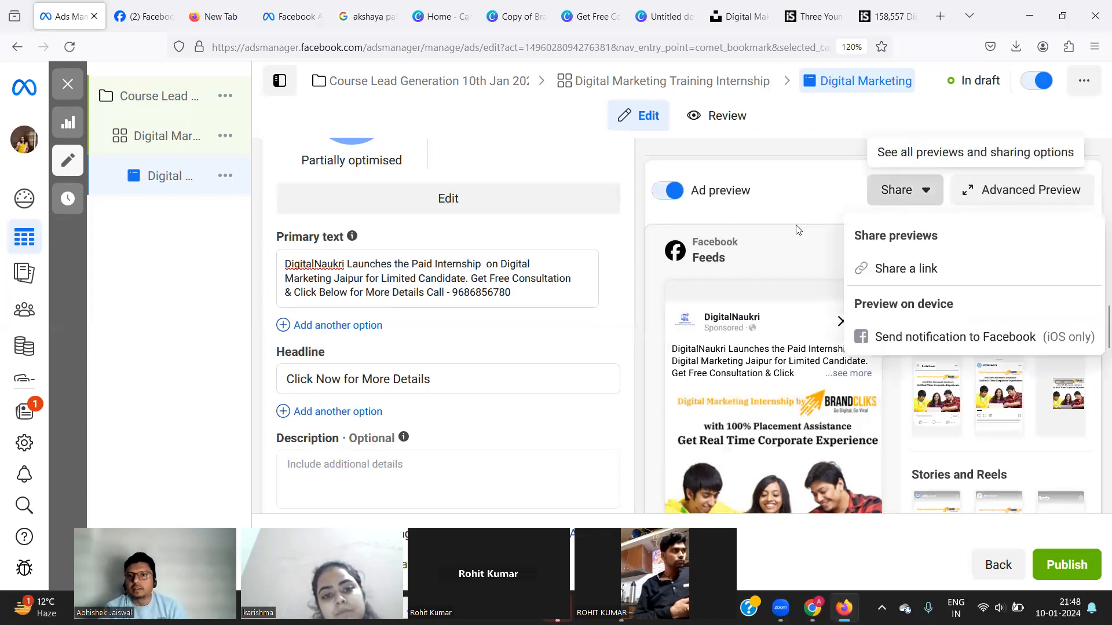
pyautogui.click(779, 202)
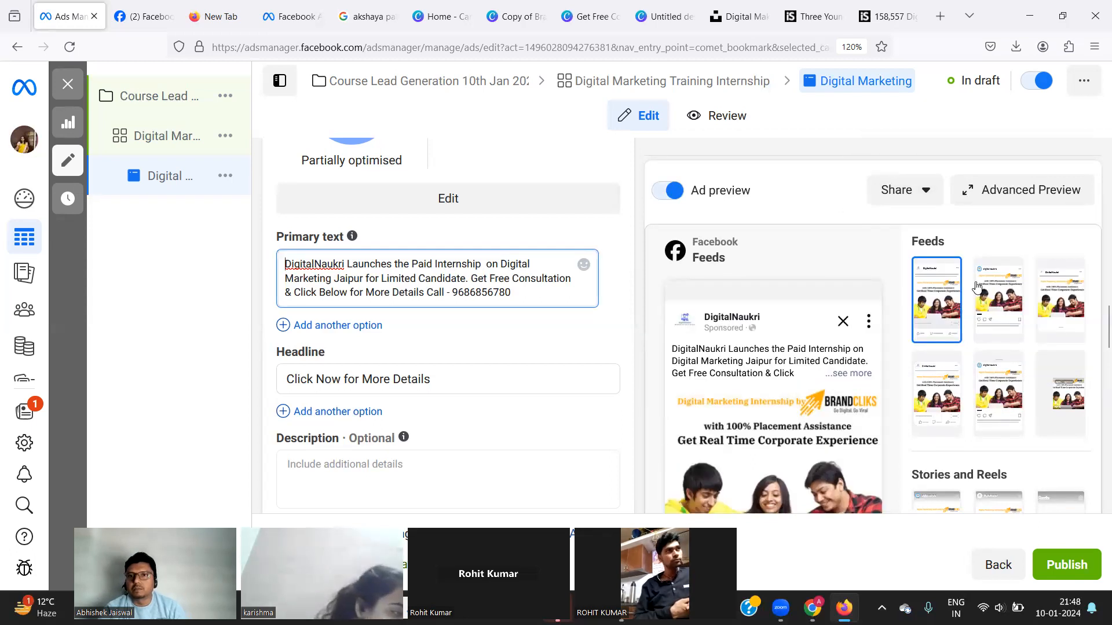
pyautogui.click(997, 302)
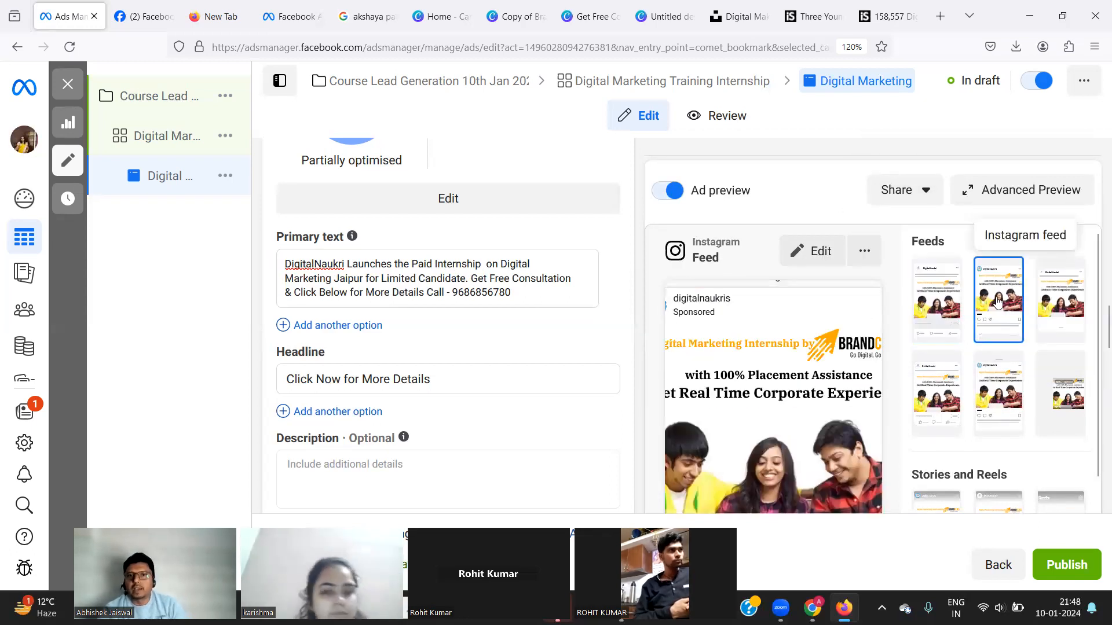
pyautogui.click(1058, 299)
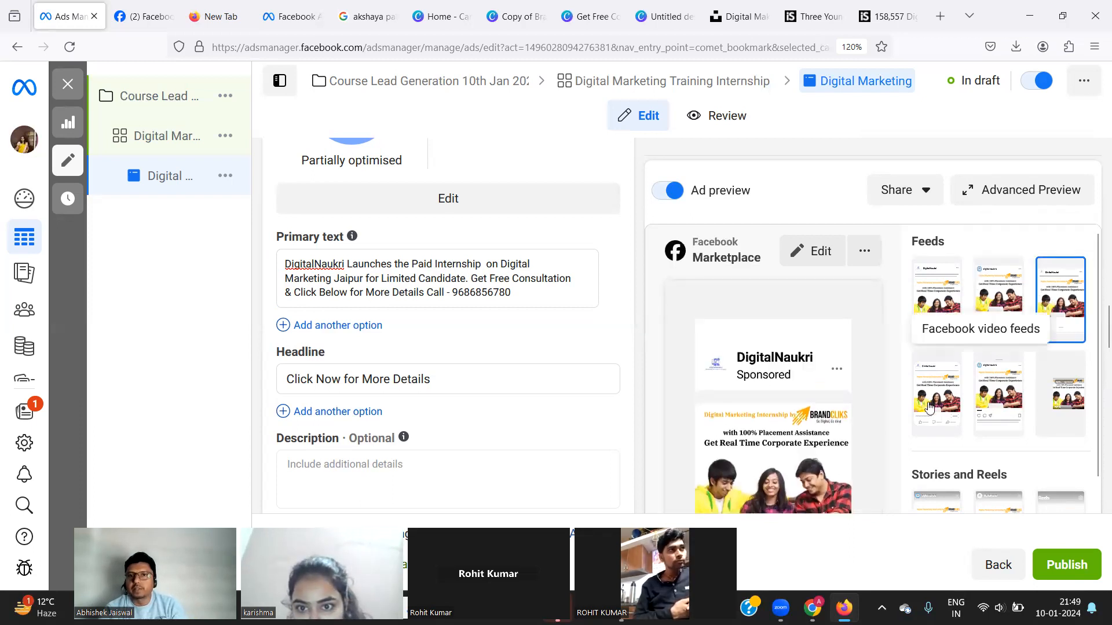
pyautogui.click(929, 407)
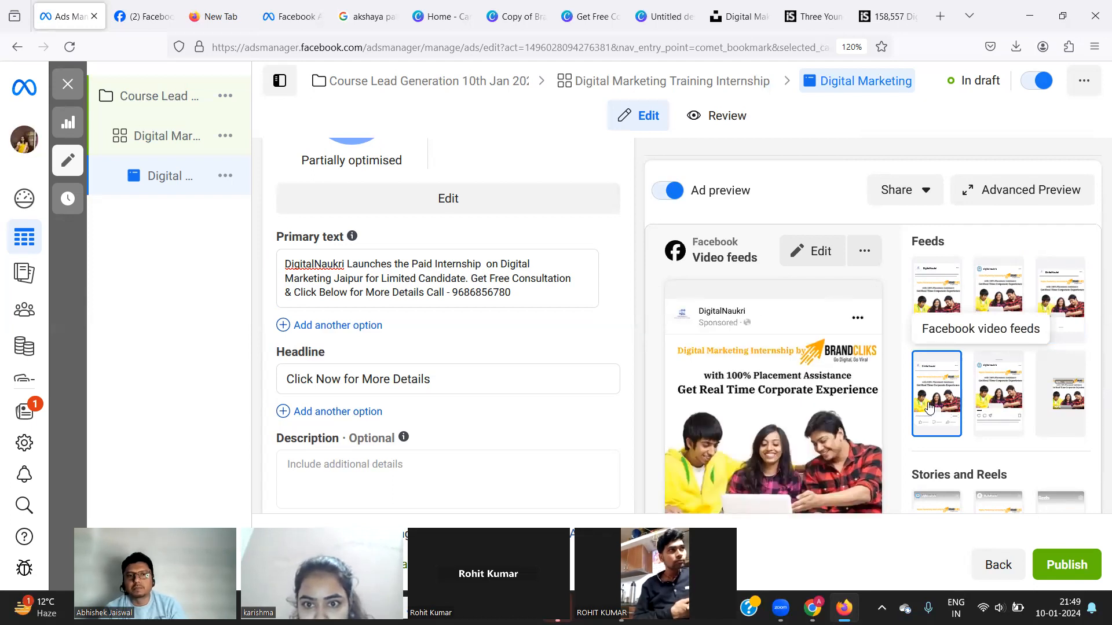
pyautogui.scroll(-3, 463, 417)
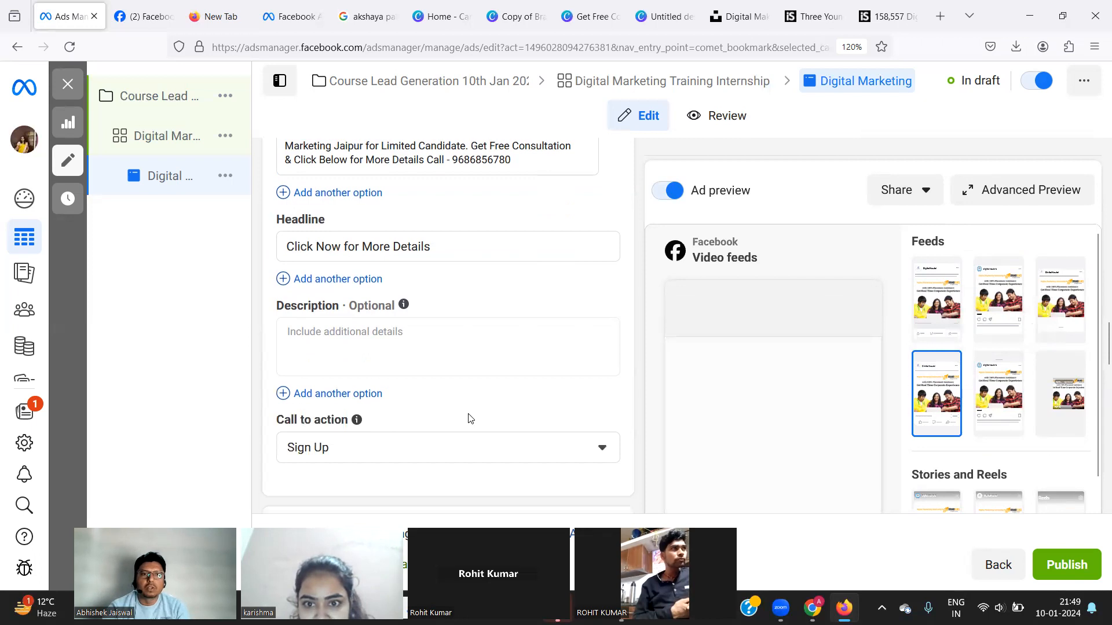
pyautogui.scroll(-2, 469, 418)
pyautogui.click(457, 332)
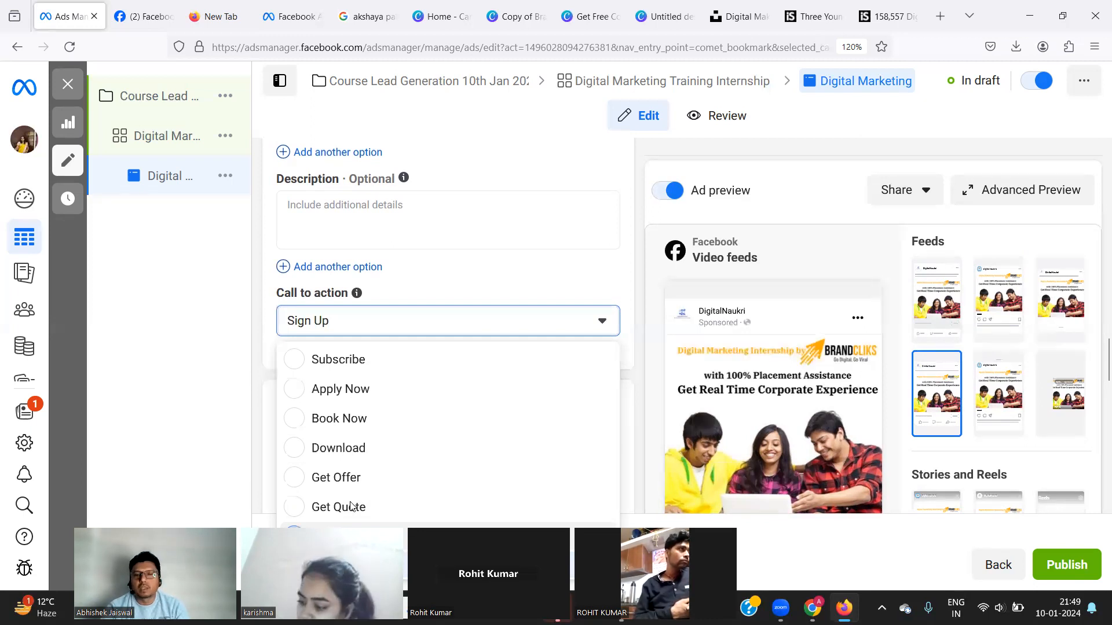
pyautogui.click(347, 536)
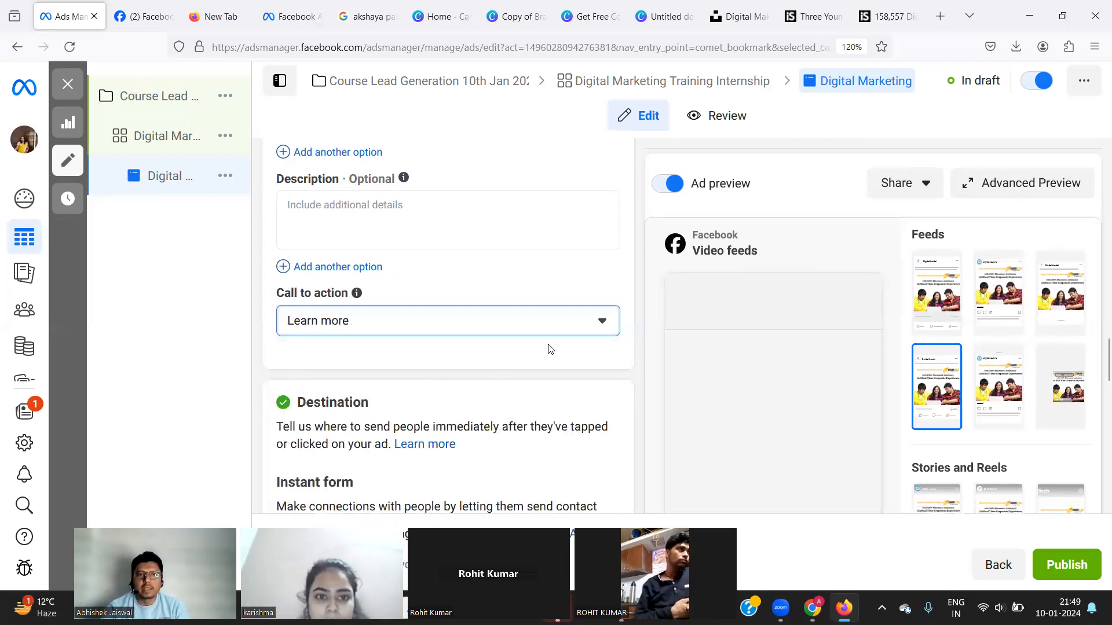
pyautogui.scroll(-6, 550, 350)
pyautogui.scroll(-6, 550, 349)
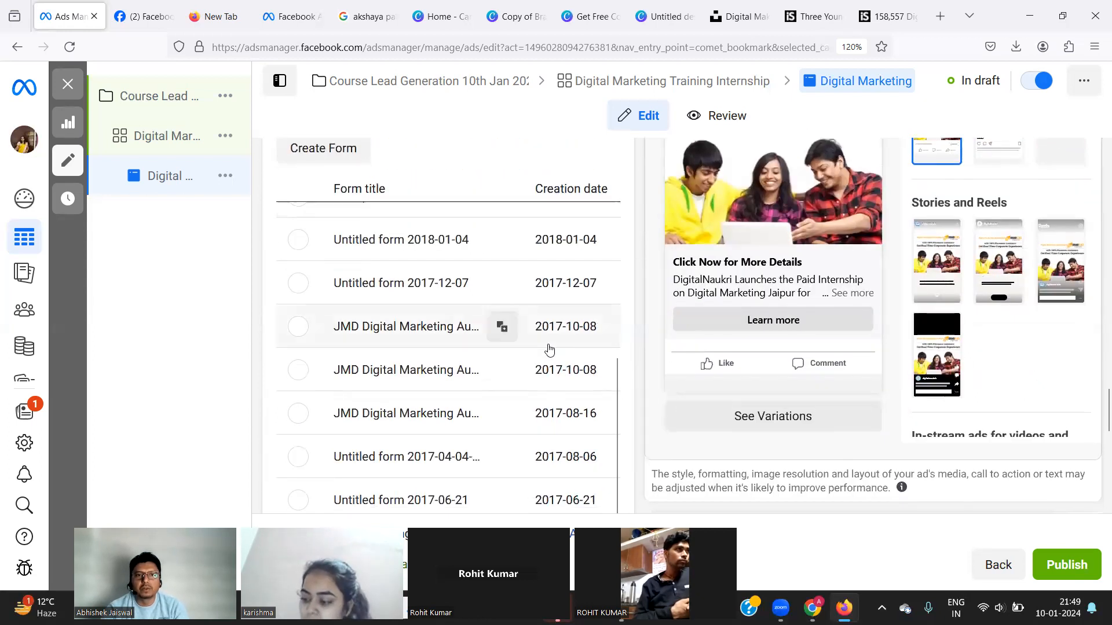
pyautogui.scroll(-3, 549, 348)
pyautogui.scroll(5, 550, 348)
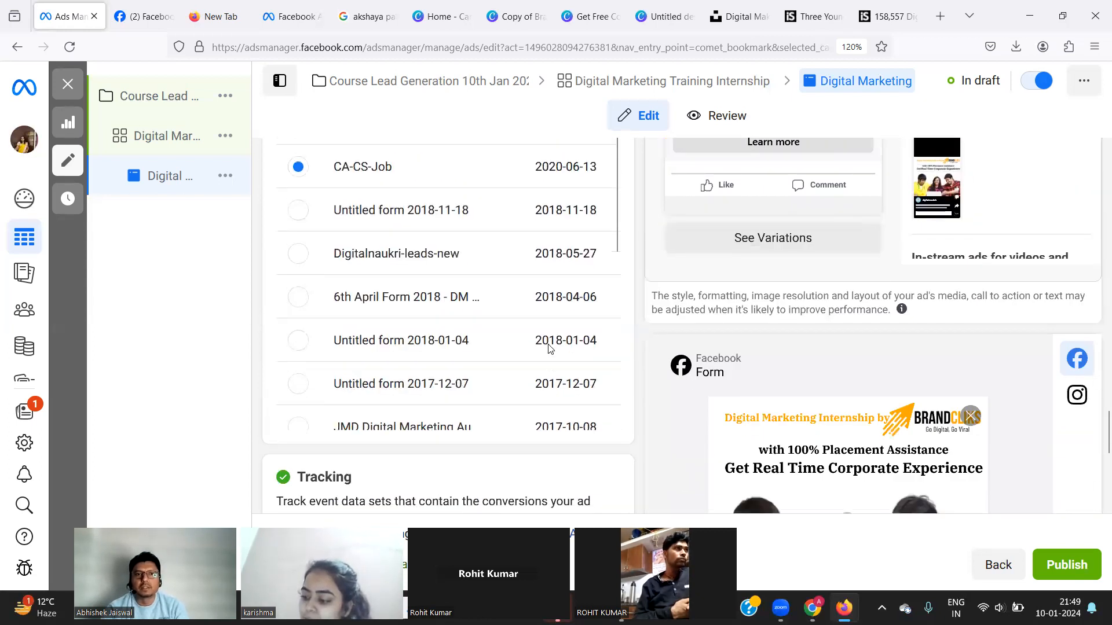
pyautogui.scroll(5, 547, 173)
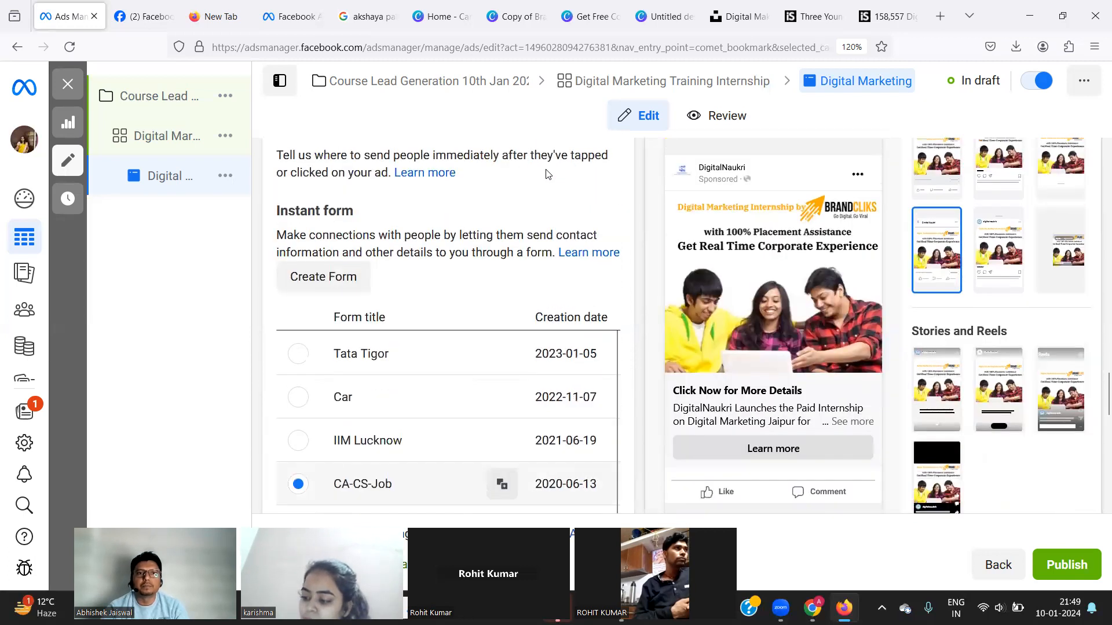
pyautogui.scroll(8, 548, 173)
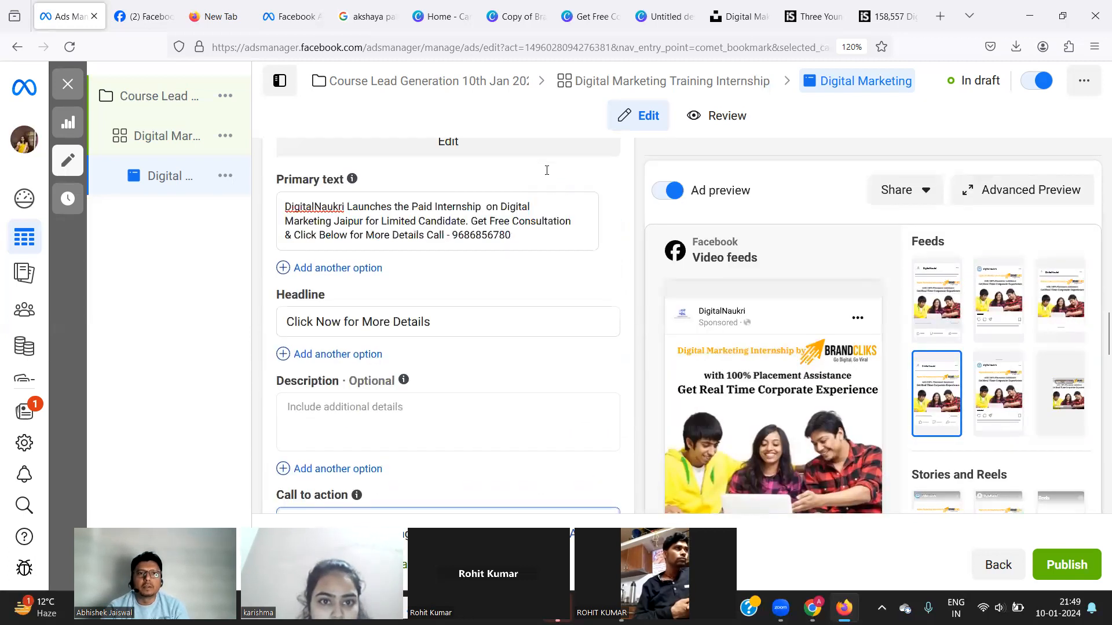
pyautogui.scroll(2, 547, 173)
pyautogui.scroll(-2, 547, 173)
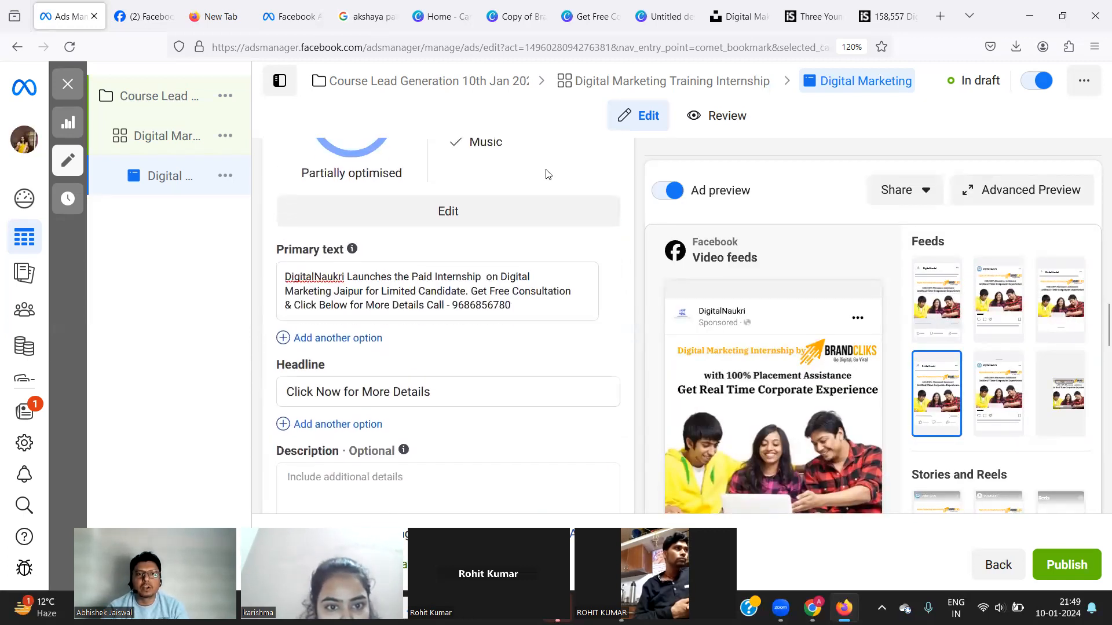
pyautogui.scroll(-5, 546, 170)
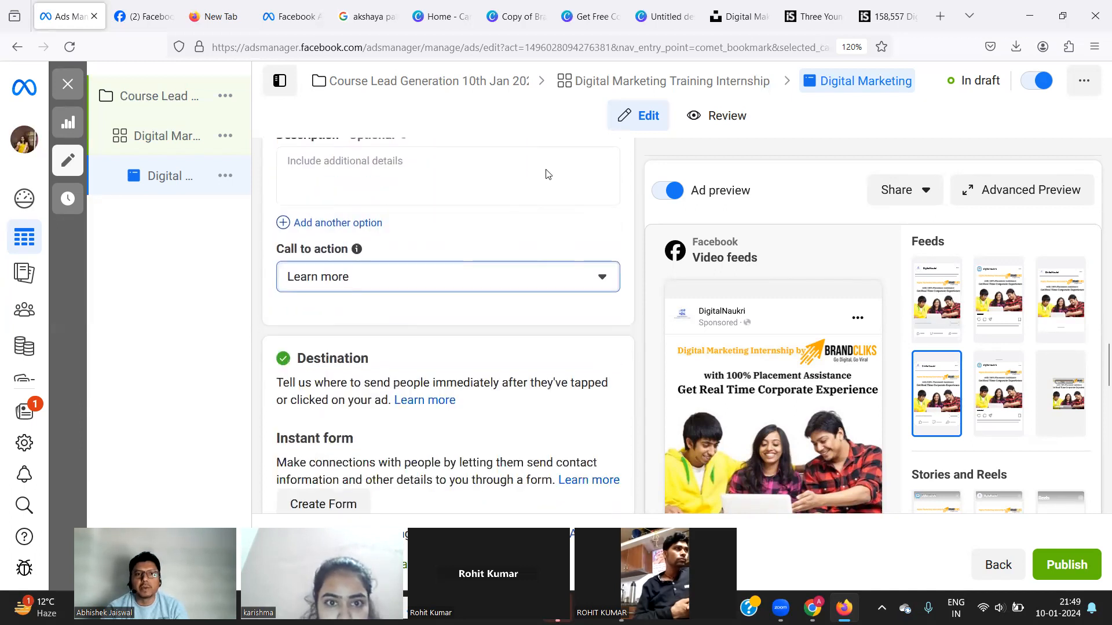
pyautogui.scroll(6, 548, 174)
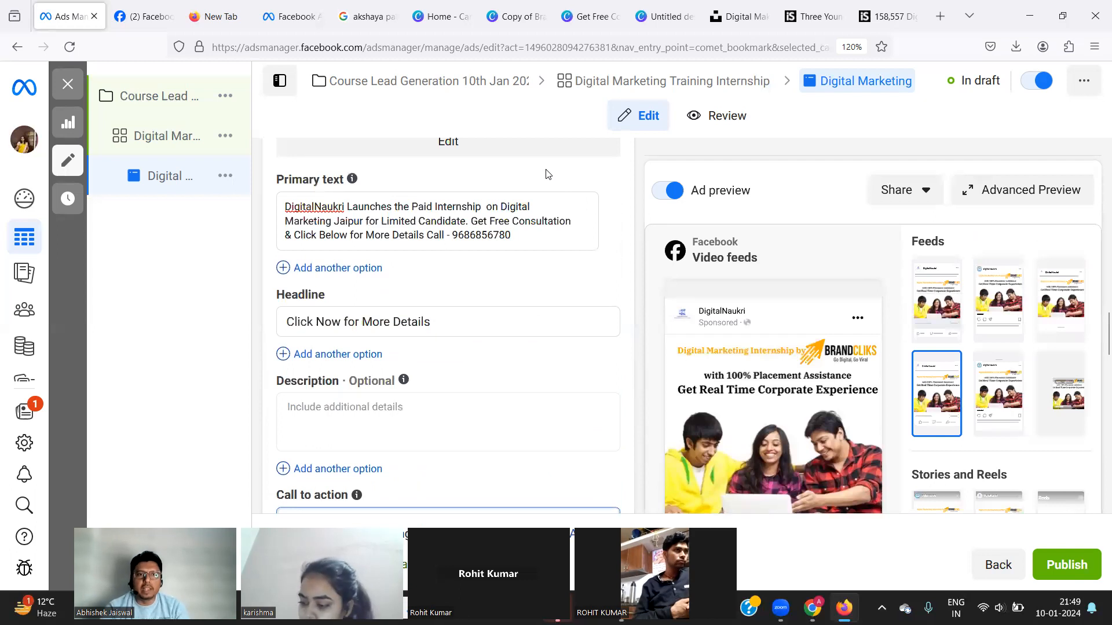
# Write the description 'Please note that Candidate has to pay the internship amount', correcting the 'two' typo.
pyautogui.click(303, 408)
pyautogui.write('Pl')
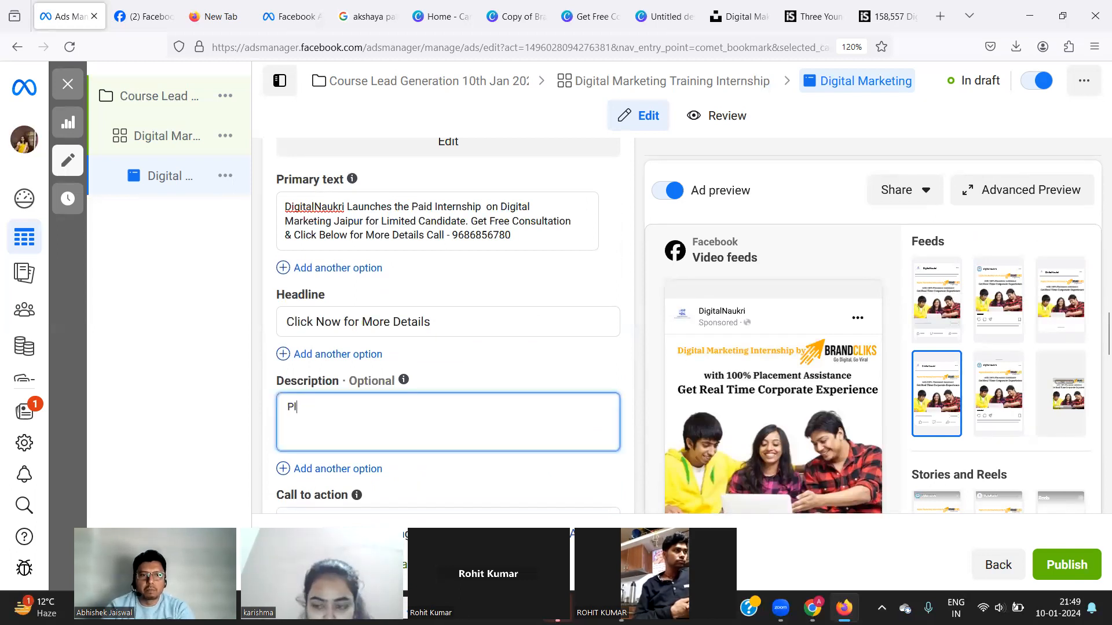
pyautogui.write('ease note ')
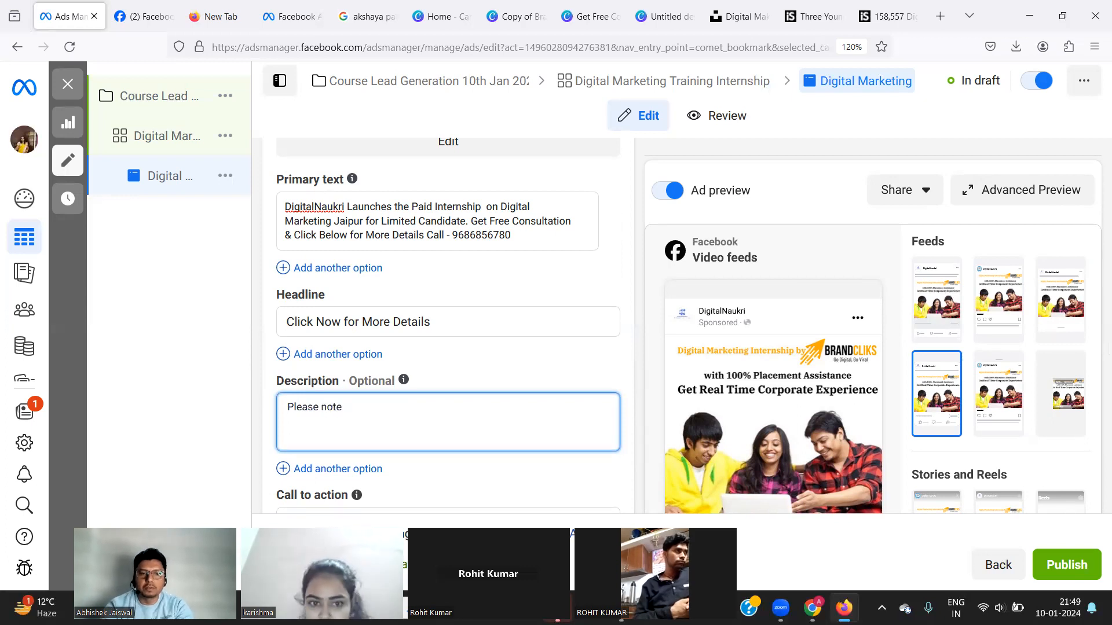
pyautogui.write('that')
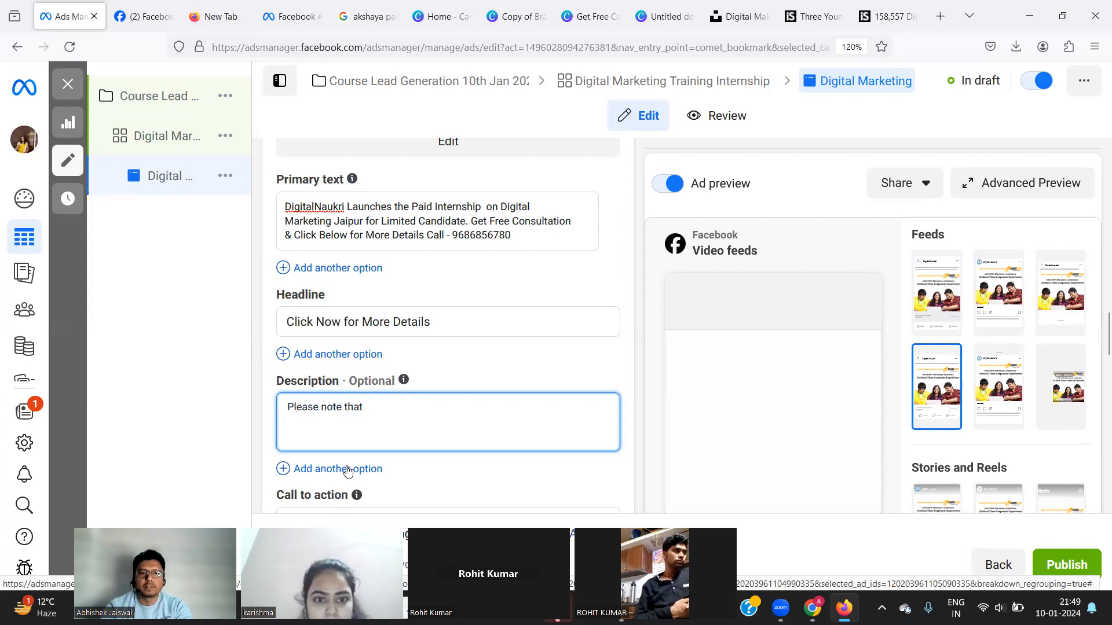
pyautogui.moveTo(347, 471)
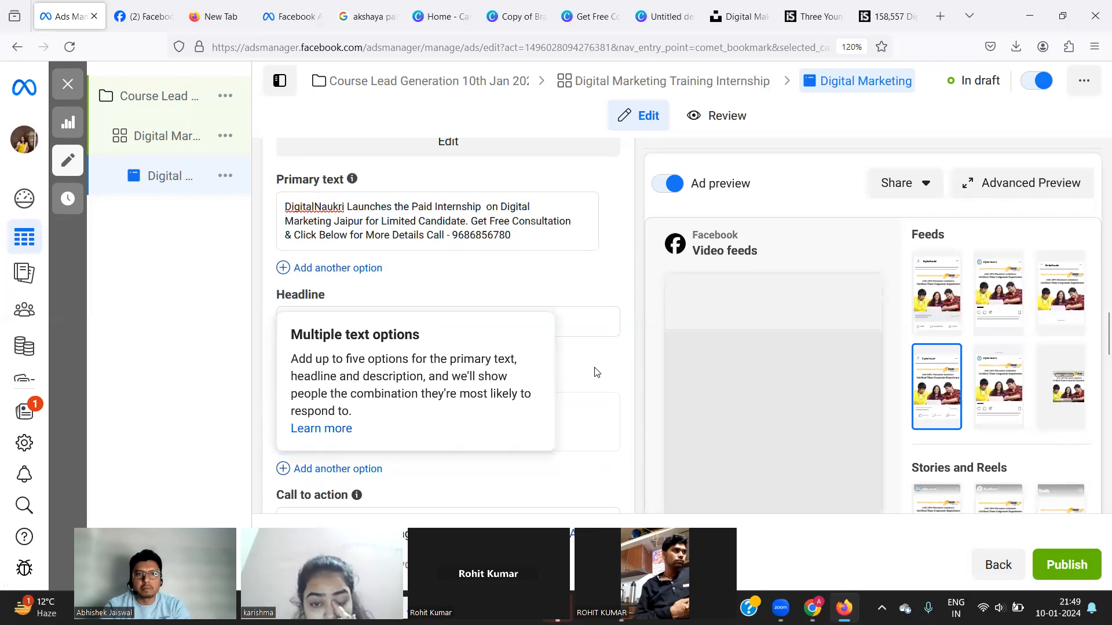
pyautogui.doubleClick(585, 433)
pyautogui.click(585, 433)
pyautogui.write('didate')
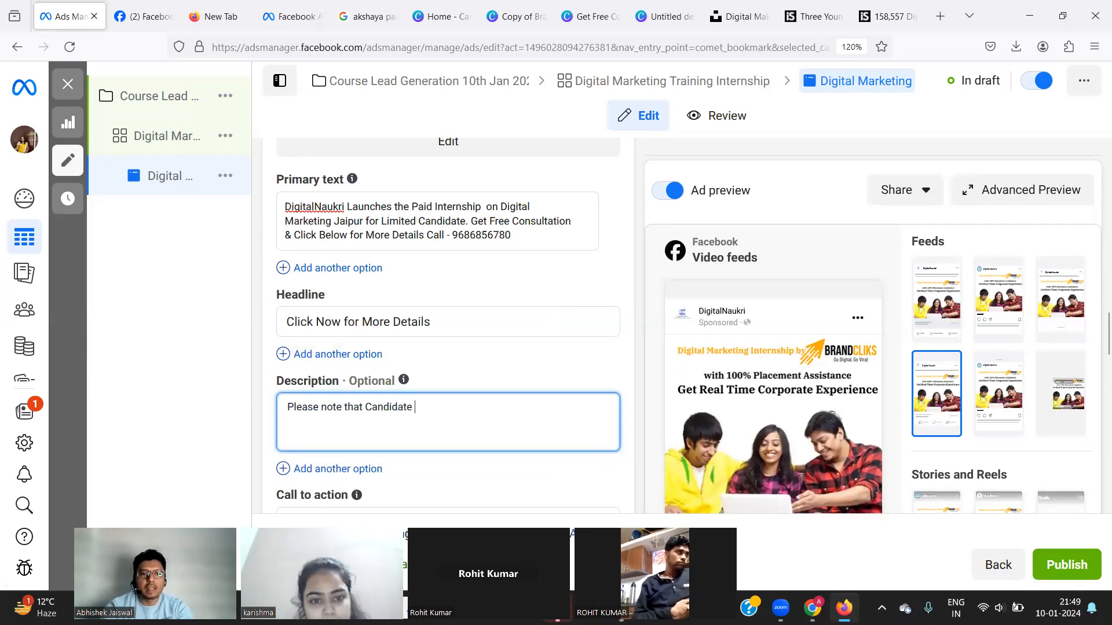
pyautogui.write(' has two')
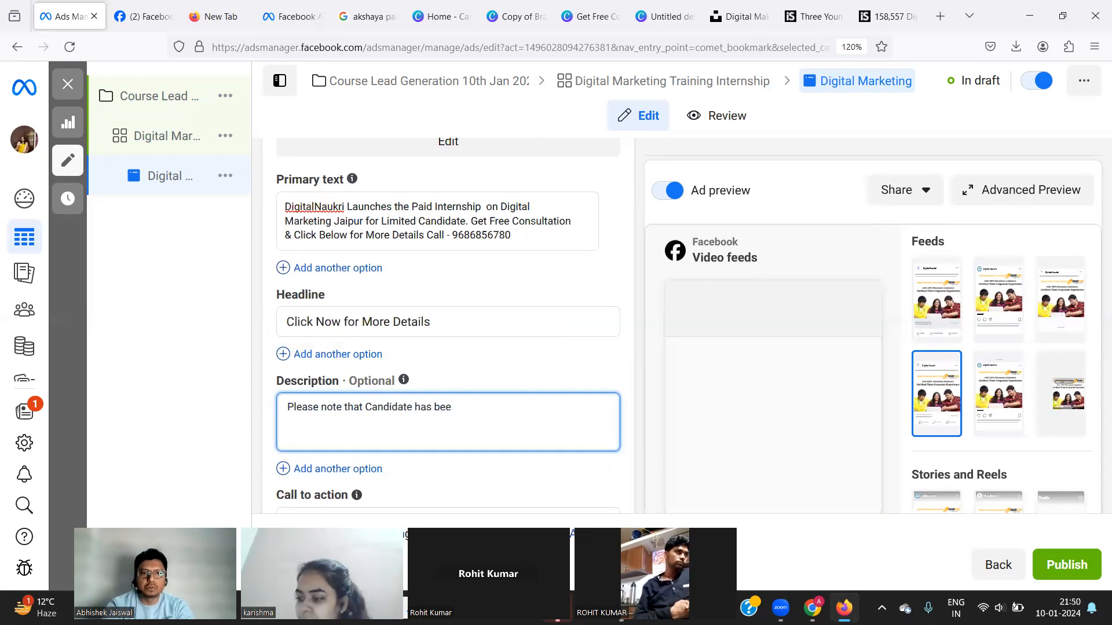
pyautogui.press('BackSpace')
pyautogui.press('BackSpace')
pyautogui.press('BackSpace')
pyautogui.write('to')
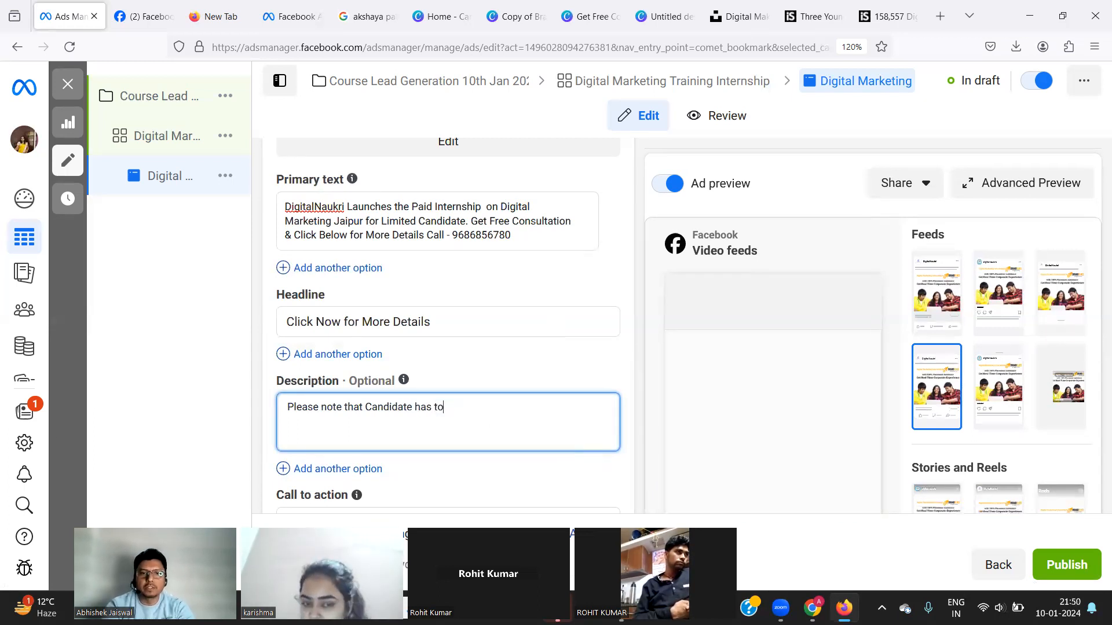
pyautogui.write(' pay the internship amount')
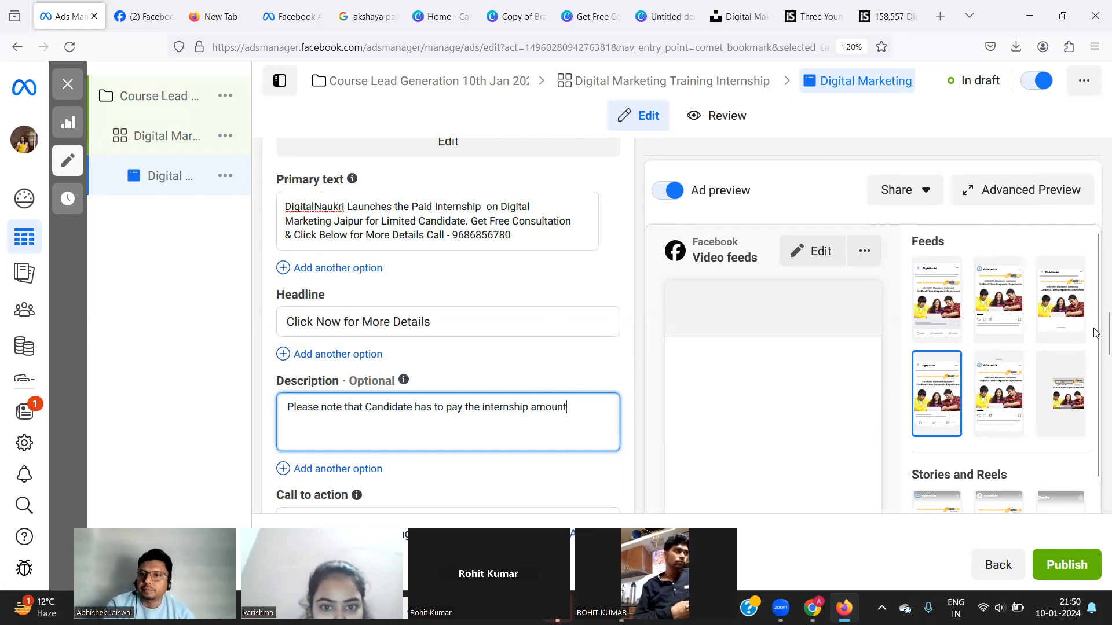
pyautogui.moveTo(1094, 337); pyautogui.dragTo(1096, 367)
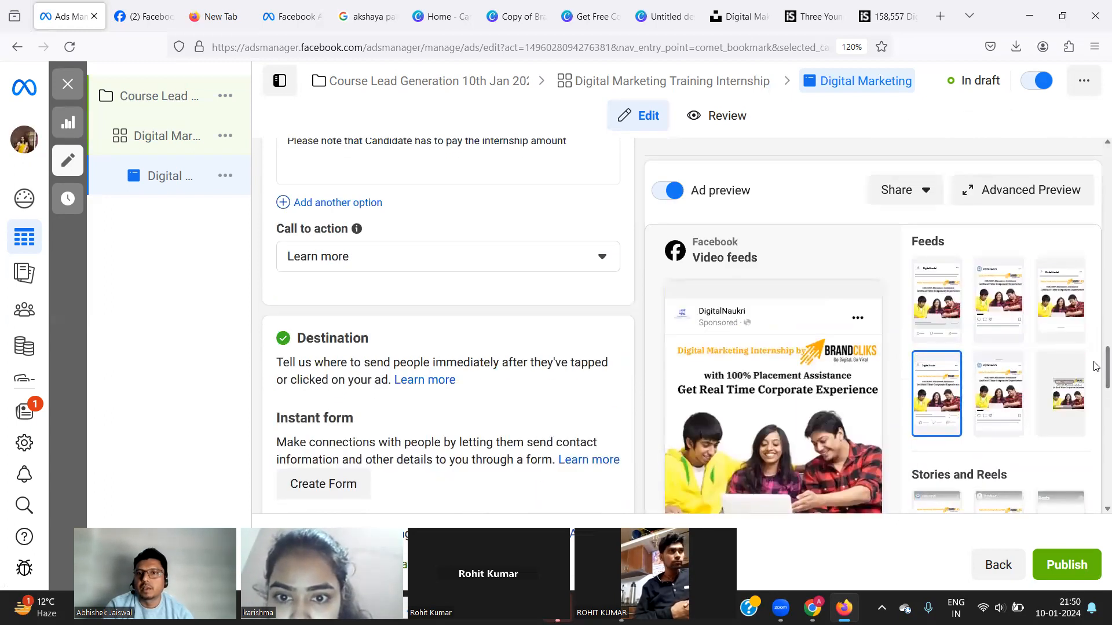
# Send a mobile preview notification of the ad to the Facebook app and acknowledge the confirmation.
pyautogui.click(901, 202)
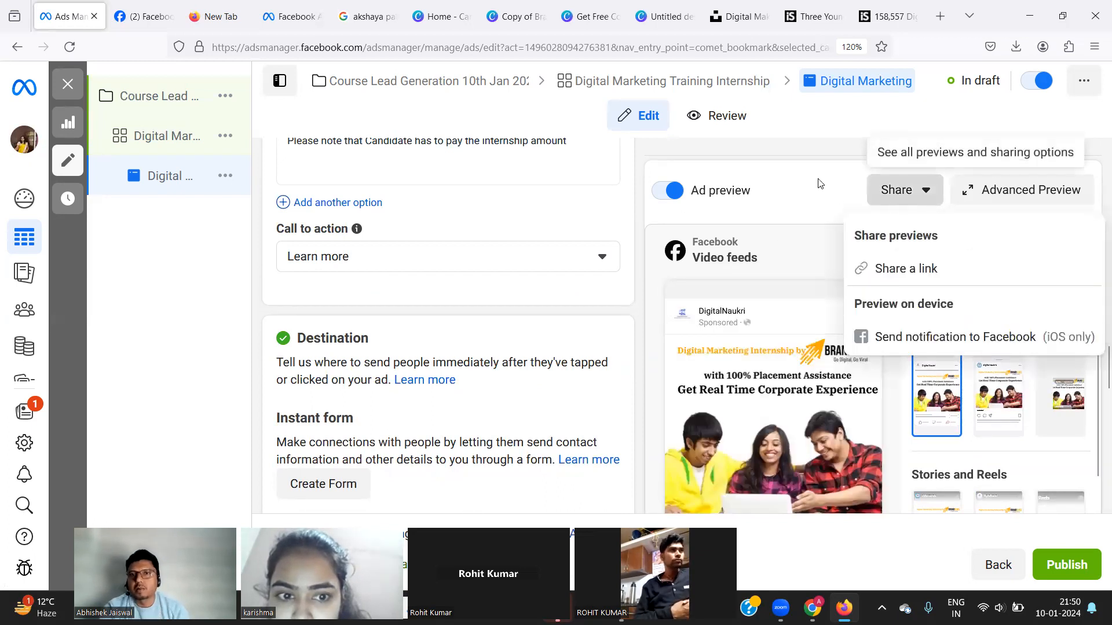
pyautogui.click(920, 338)
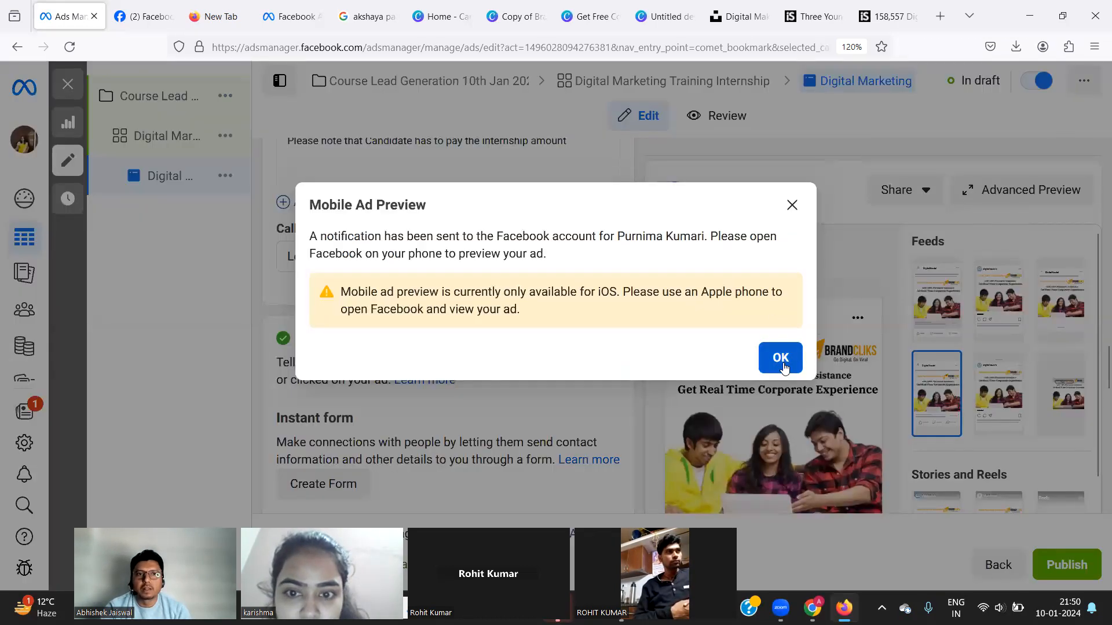
pyautogui.click(781, 358)
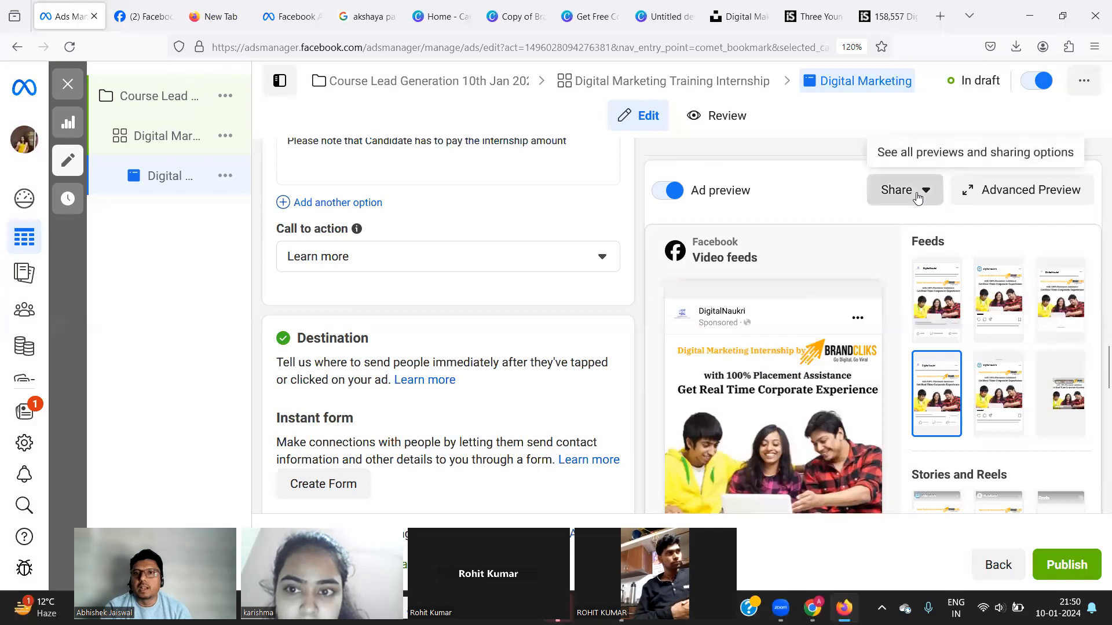
pyautogui.click(918, 197)
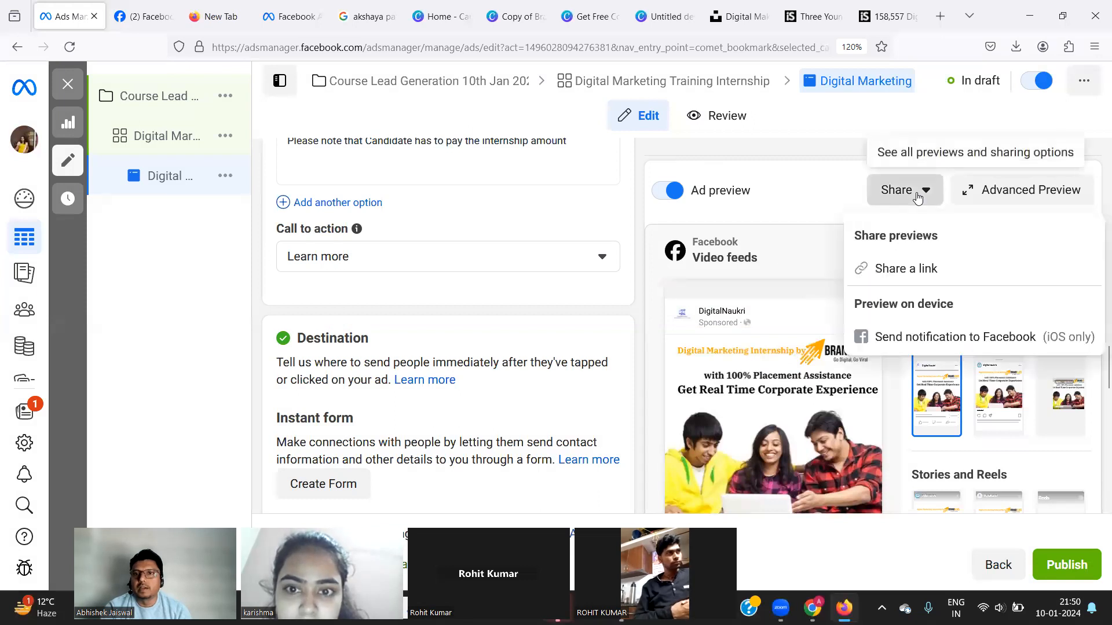
# Turn on preview link sharing with a 30-day active period, copy the link, and close the dialog.
pyautogui.click(893, 277)
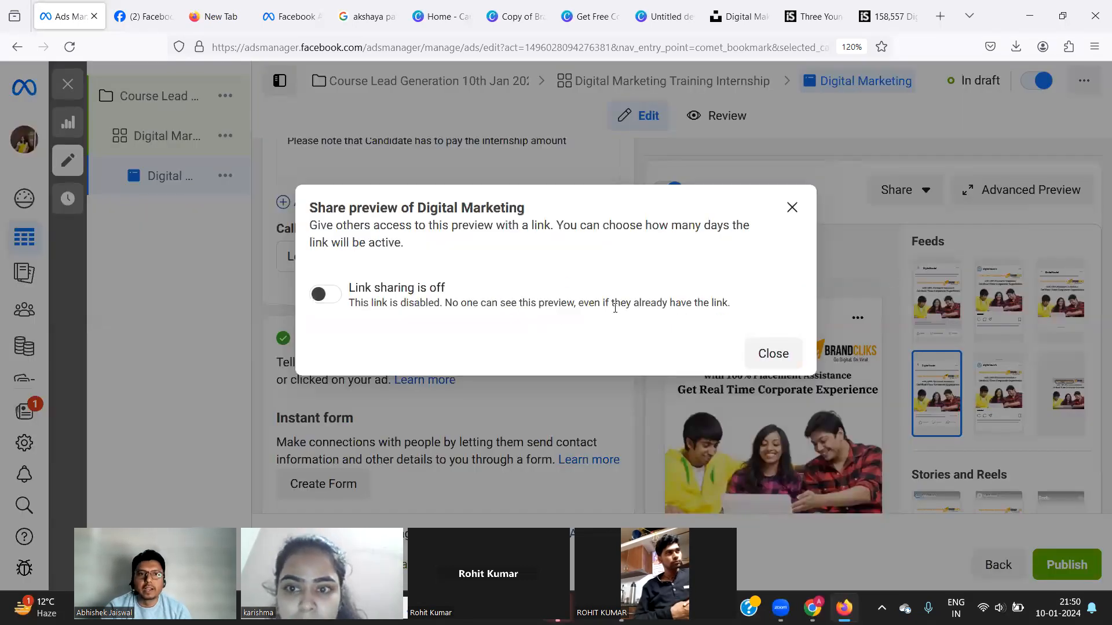
pyautogui.click(329, 298)
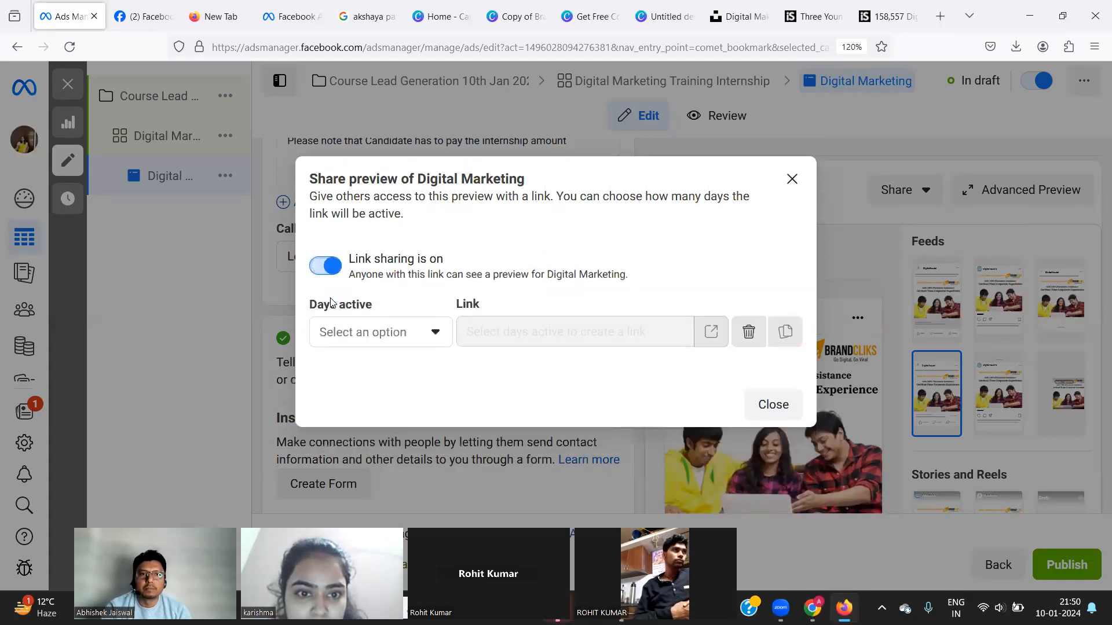
pyautogui.click(413, 342)
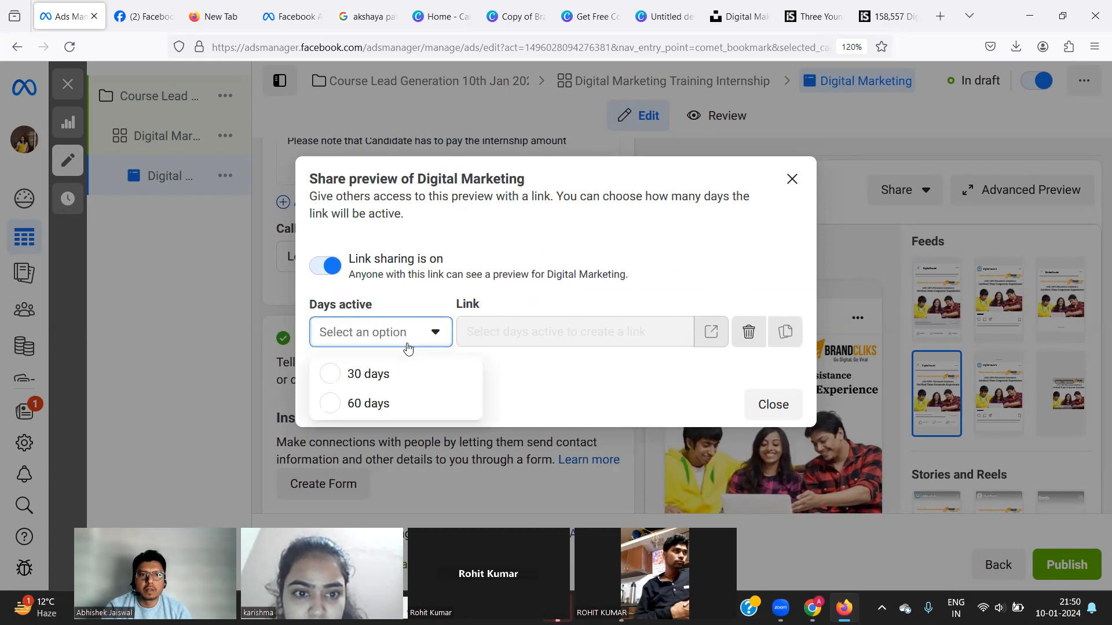
pyautogui.click(380, 374)
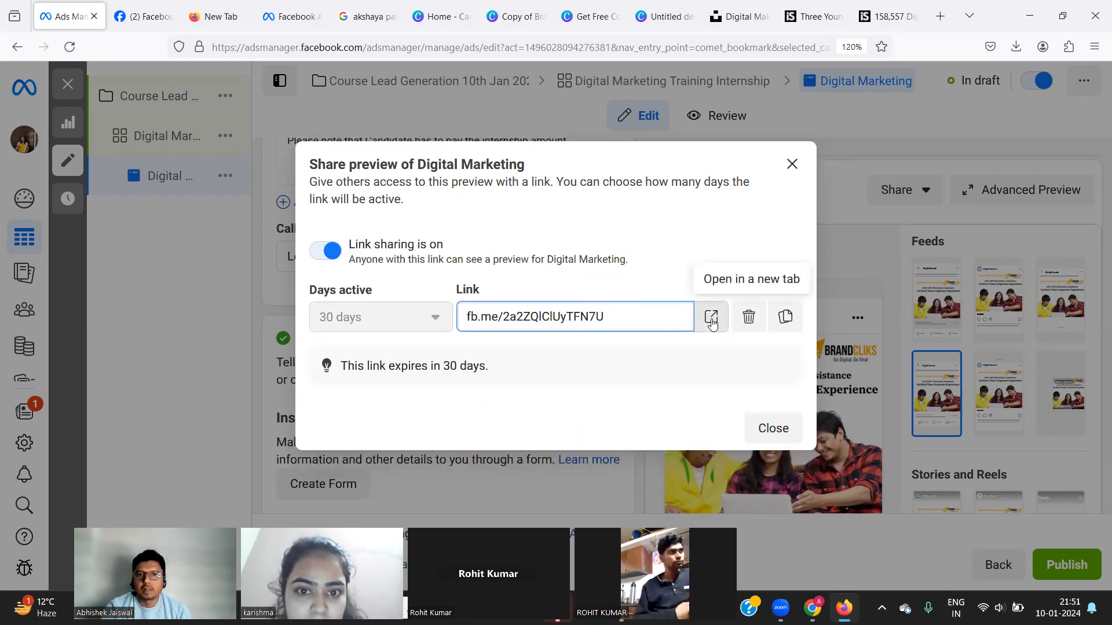
pyautogui.doubleClick(603, 320)
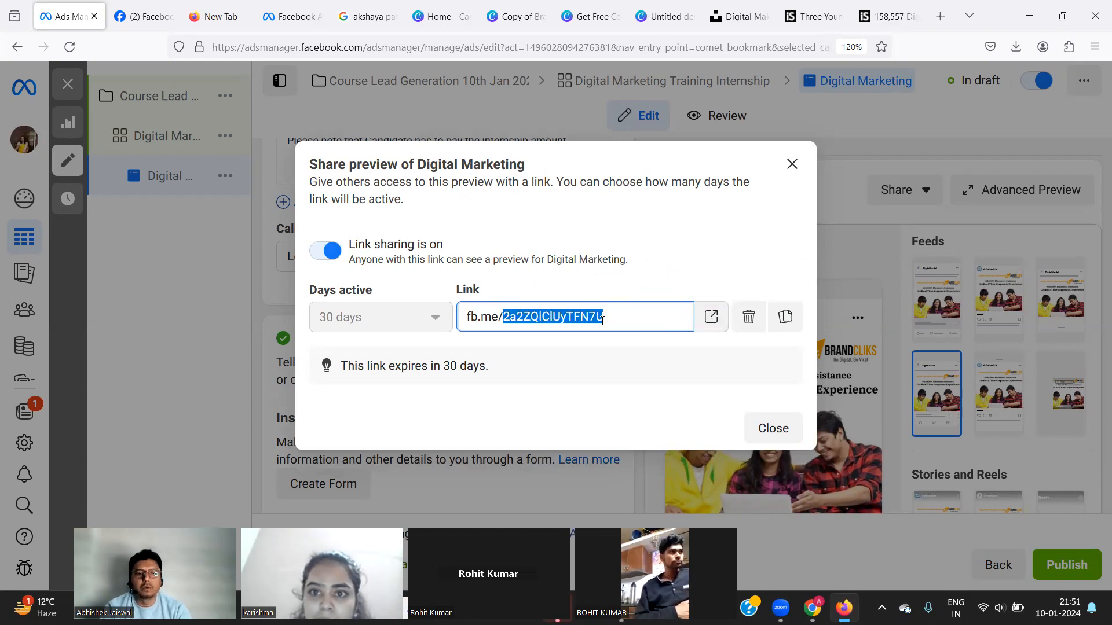
pyautogui.tripleClick(602, 319)
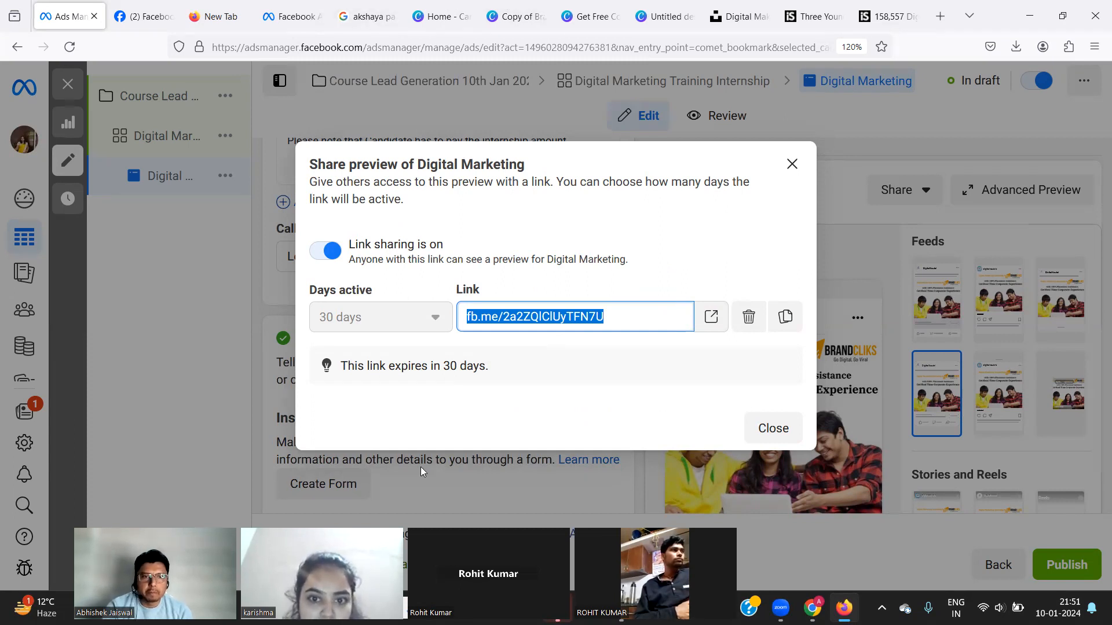
pyautogui.click(488, 385)
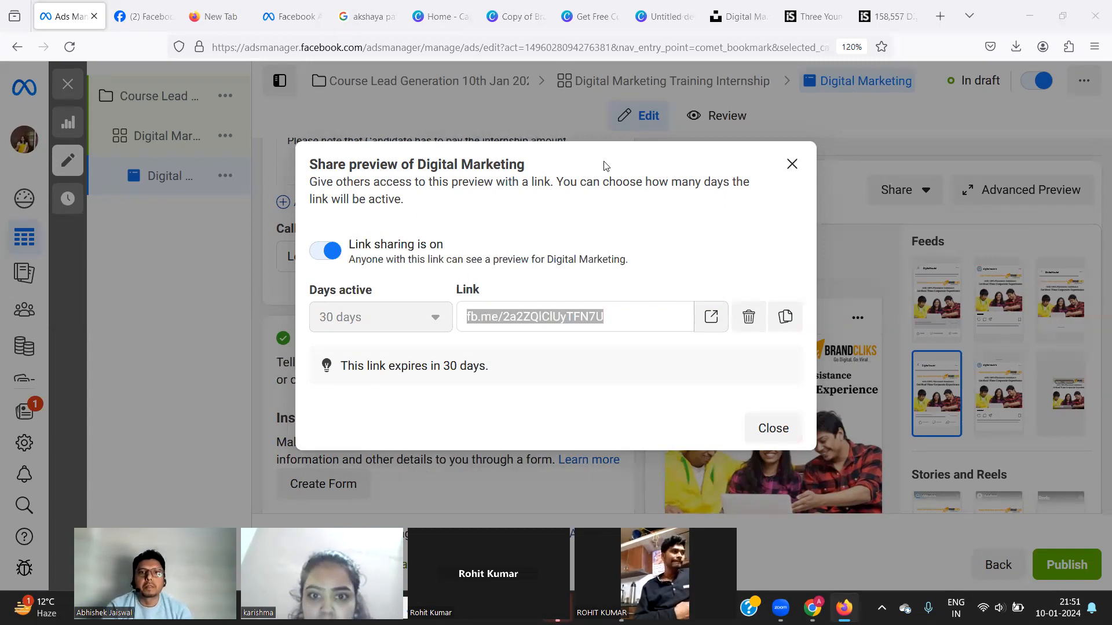
pyautogui.click(960, 19)
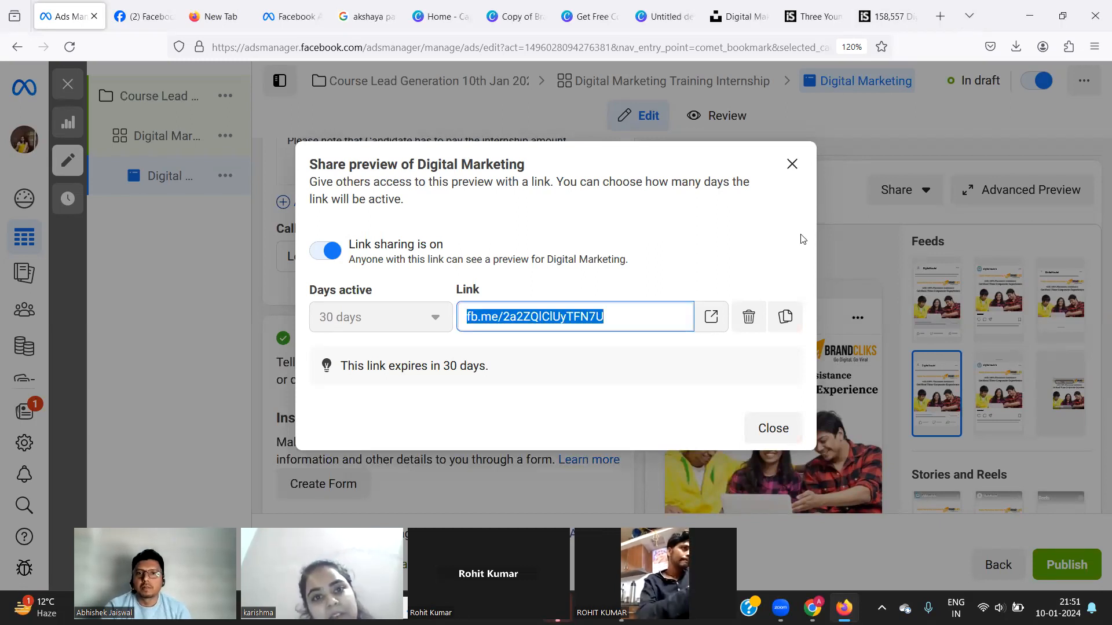
pyautogui.click(791, 165)
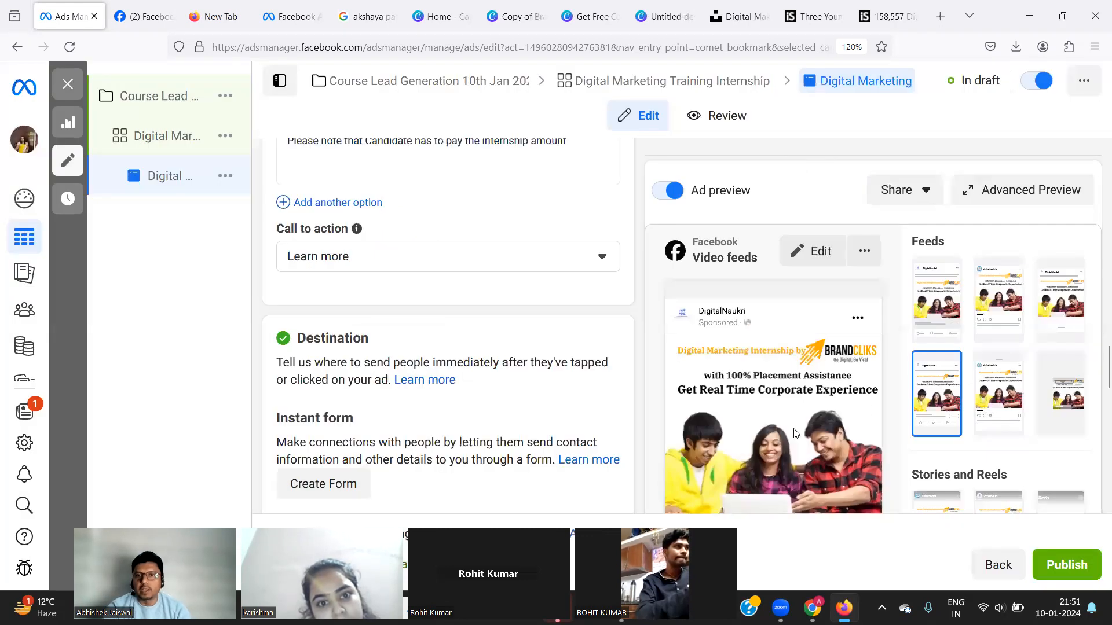
pyautogui.scroll(-5, 785, 432)
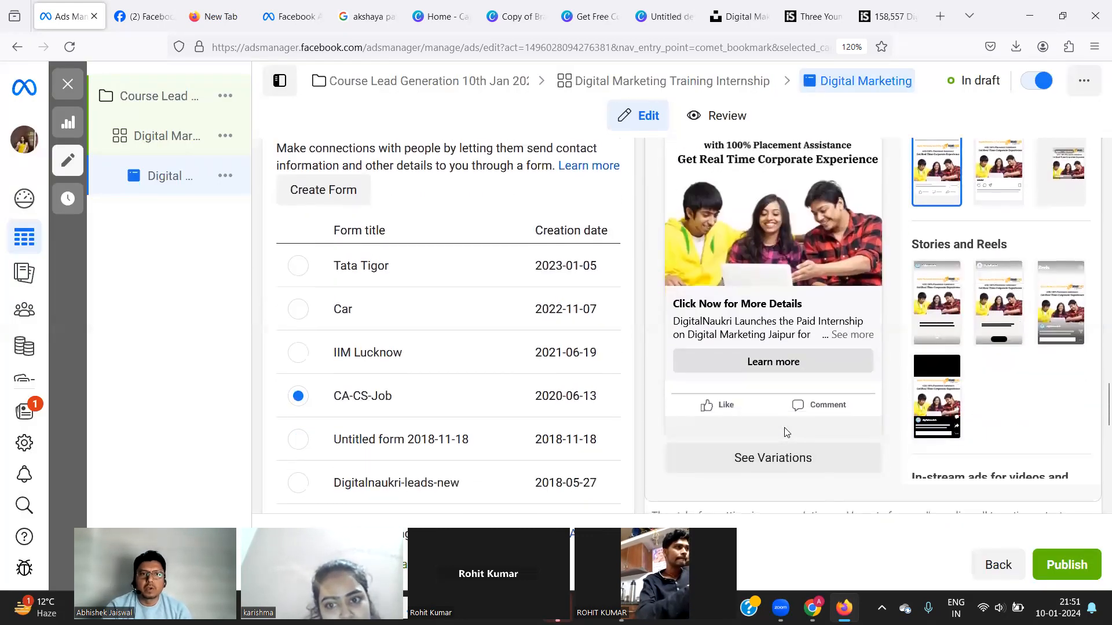
pyautogui.click(324, 191)
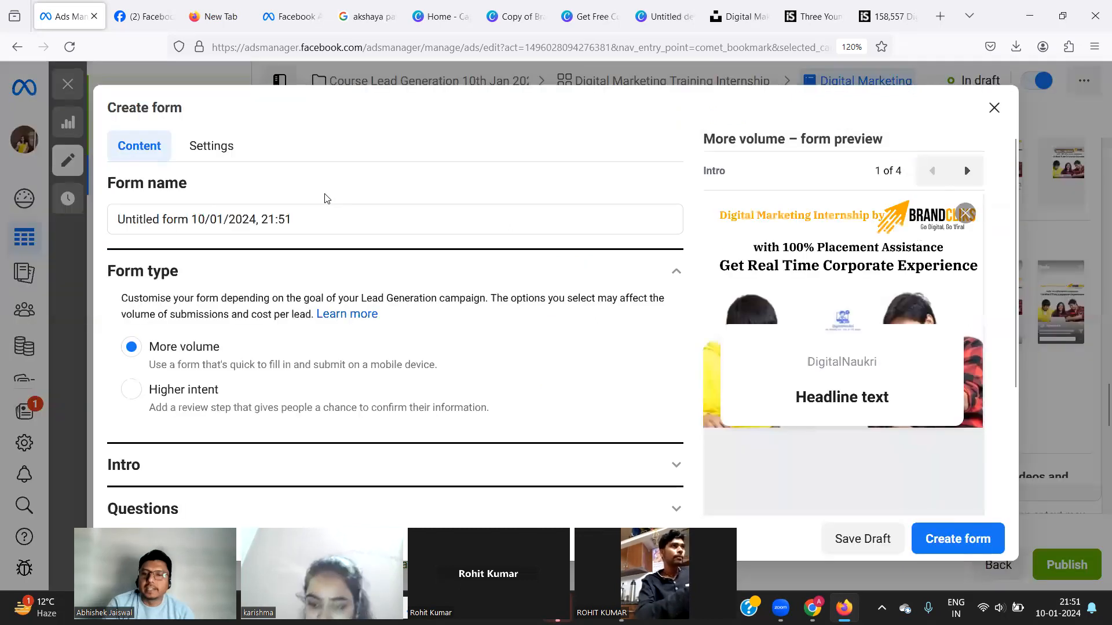
pyautogui.click(290, 218)
pyautogui.hotkey('ctrl', 'a')
pyautogui.write('Intenrsh')
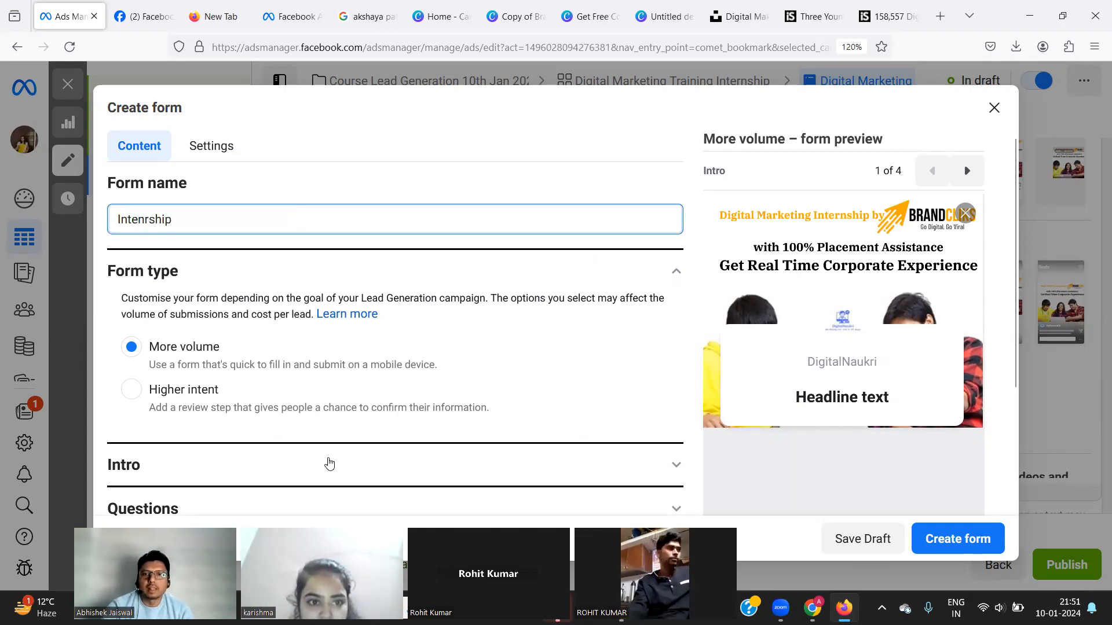
pyautogui.scroll(-2, 329, 464)
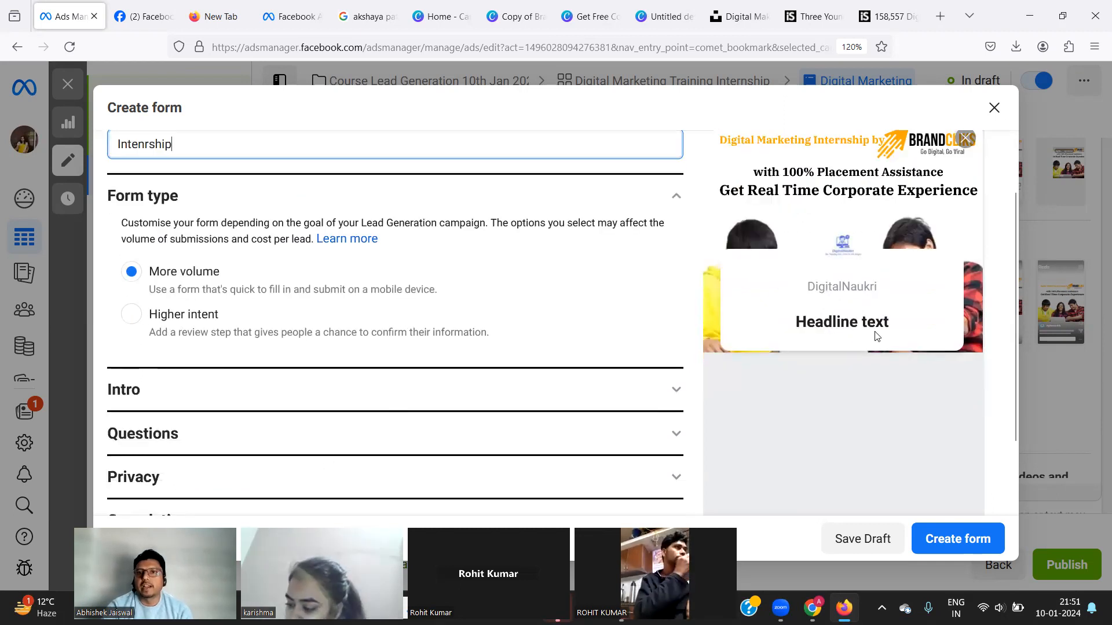
pyautogui.scroll(2, 568, 326)
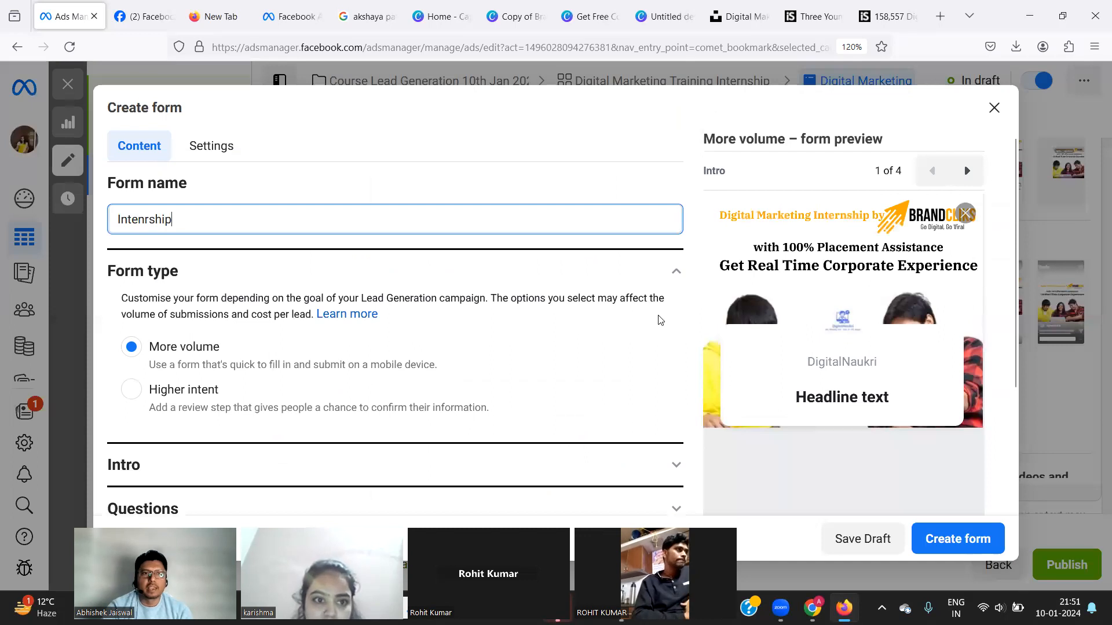
pyautogui.scroll(-2, 429, 389)
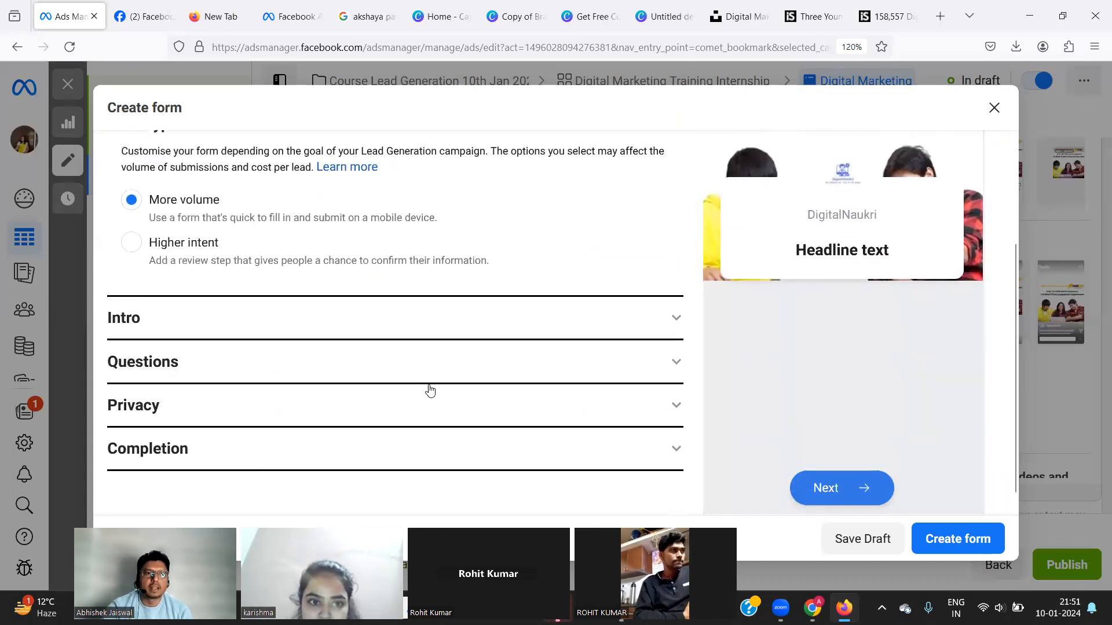
# In the form's Intro section, enter the greeting headline 'DigitalNaukri Intership for Qualified candidate', fixing the typo.
pyautogui.click(408, 334)
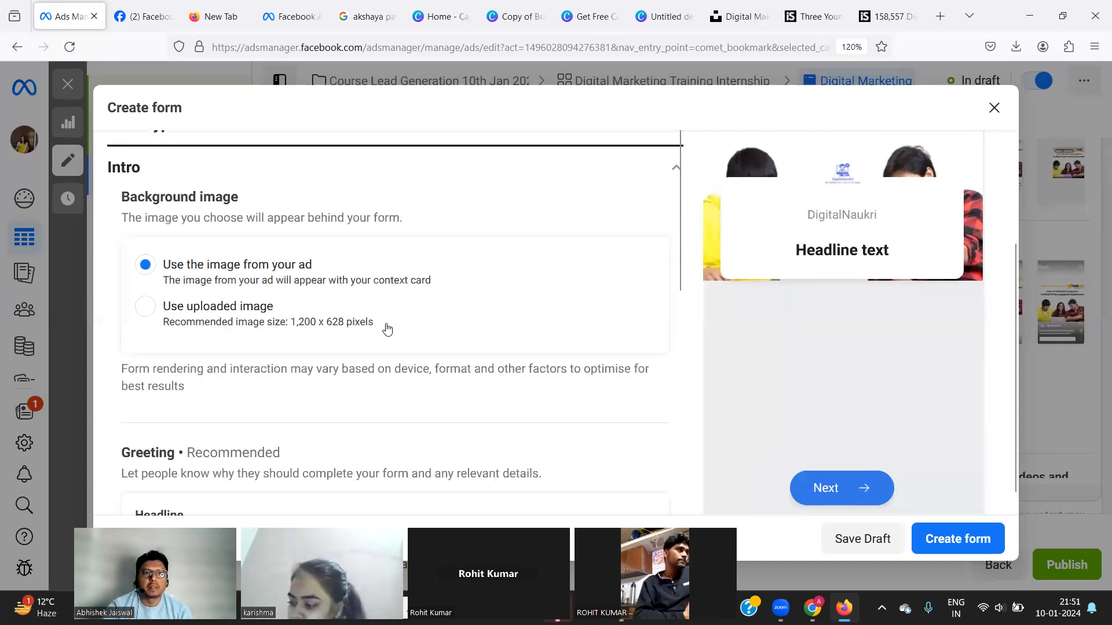
pyautogui.scroll(-3, 295, 403)
pyautogui.click(271, 398)
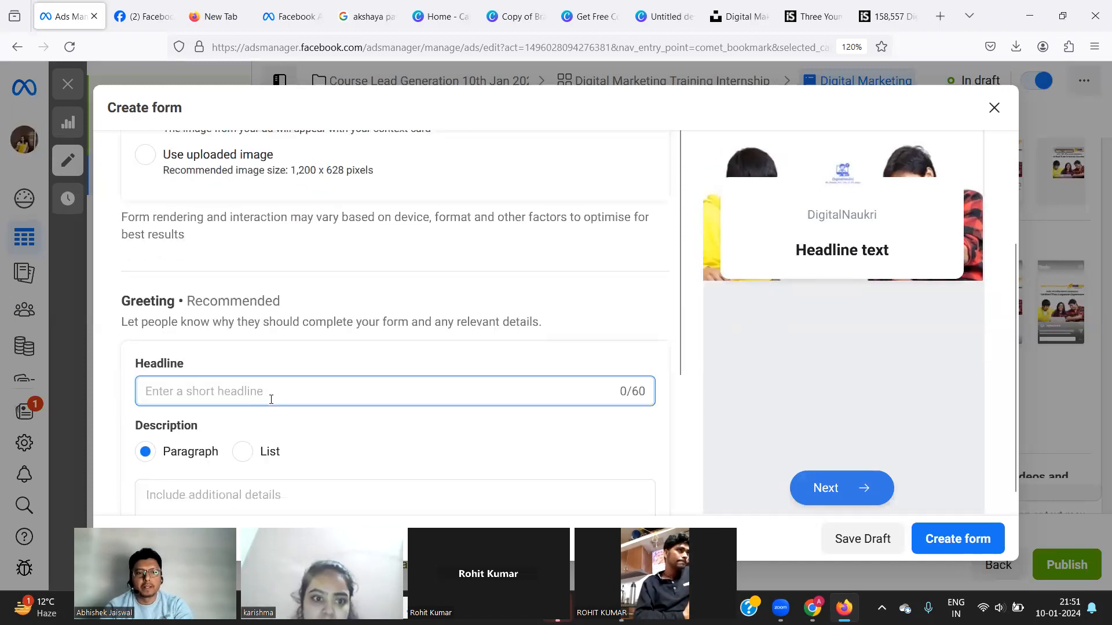
pyautogui.write('Digital')
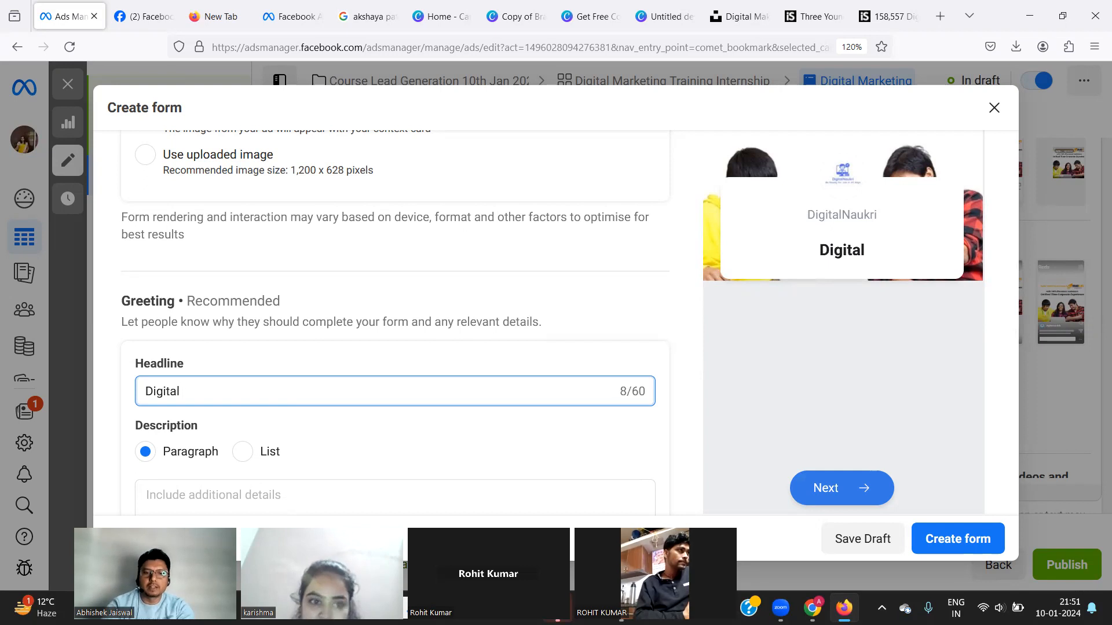
pyautogui.write('Naukri')
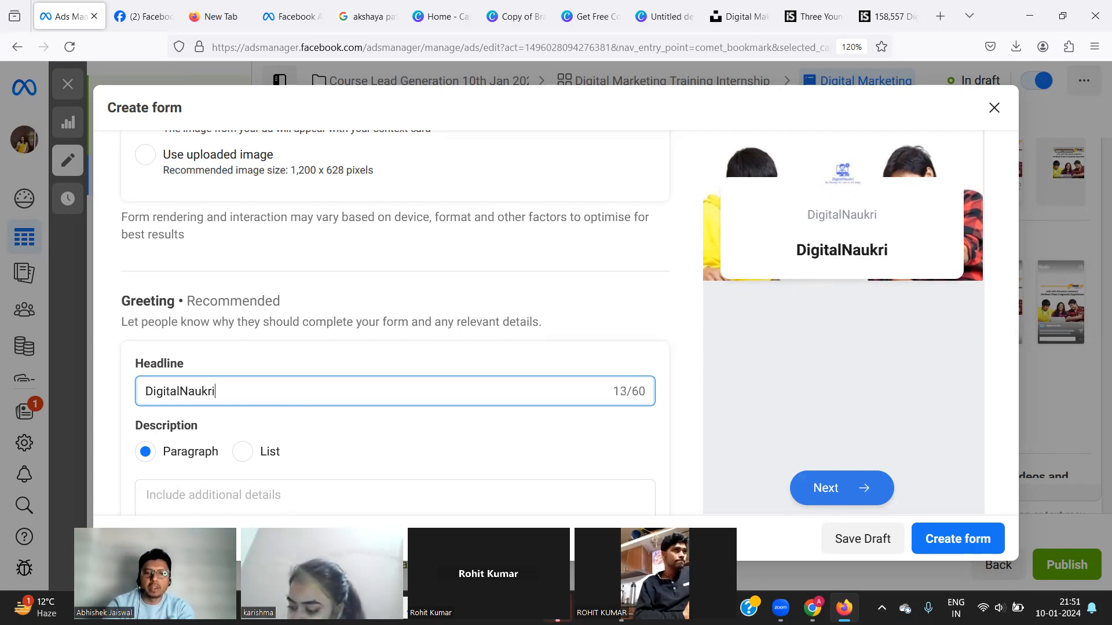
pyautogui.write(' Inte')
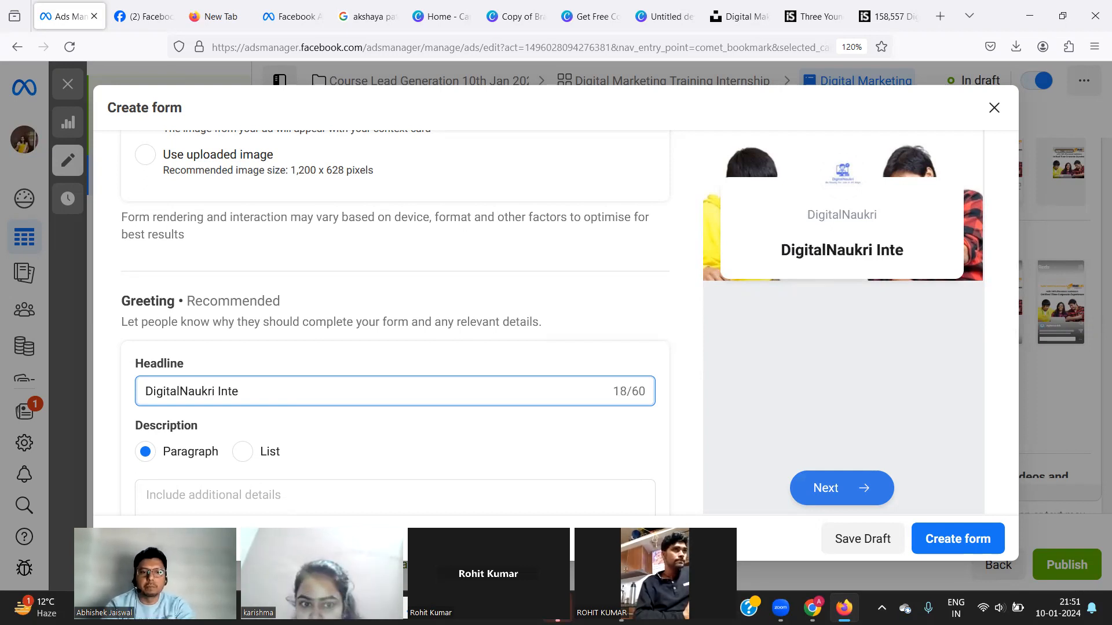
pyautogui.write('r')
pyautogui.write('sh')
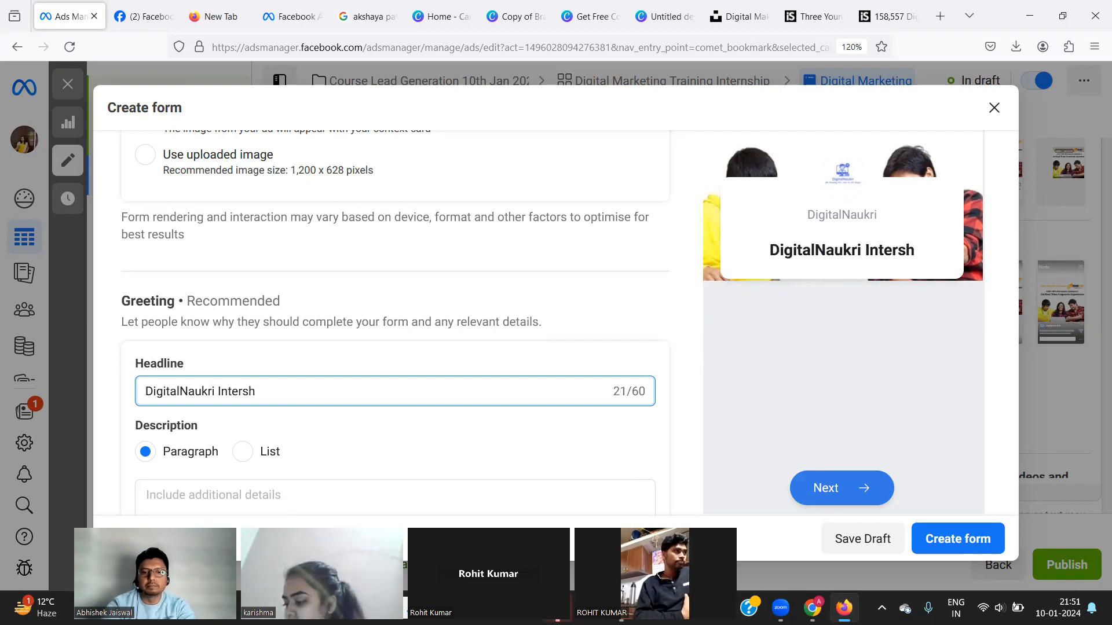
pyautogui.write('ip for Q')
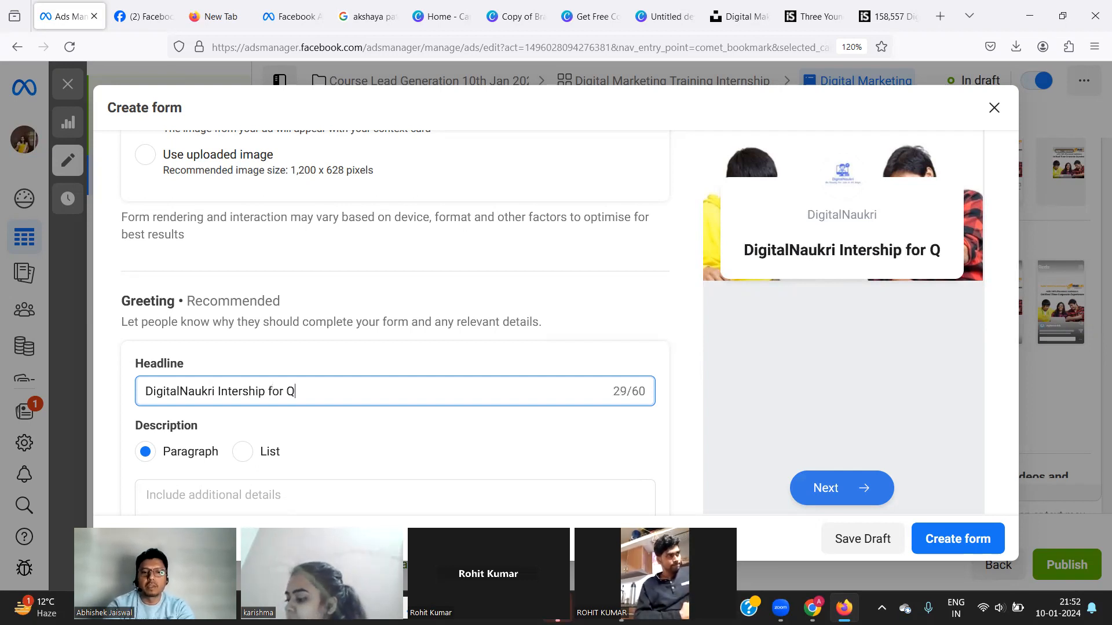
pyautogui.write('ualifcied')
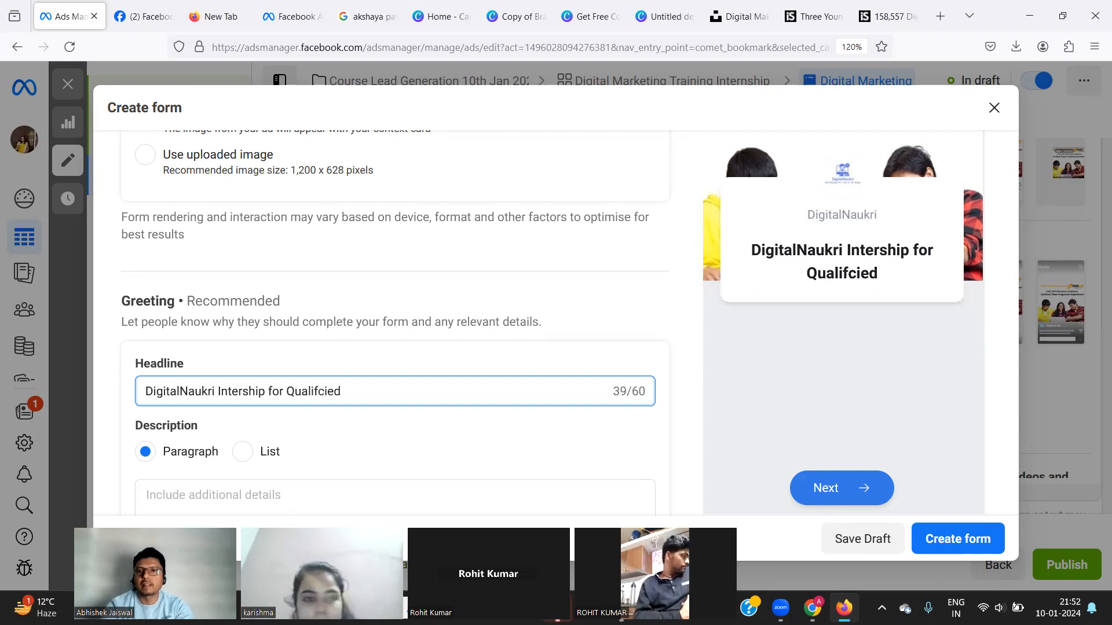
pyautogui.press('BackSpace')
pyautogui.press('BackSpace')
pyautogui.press('BackSpace')
pyautogui.press('BackSpace')
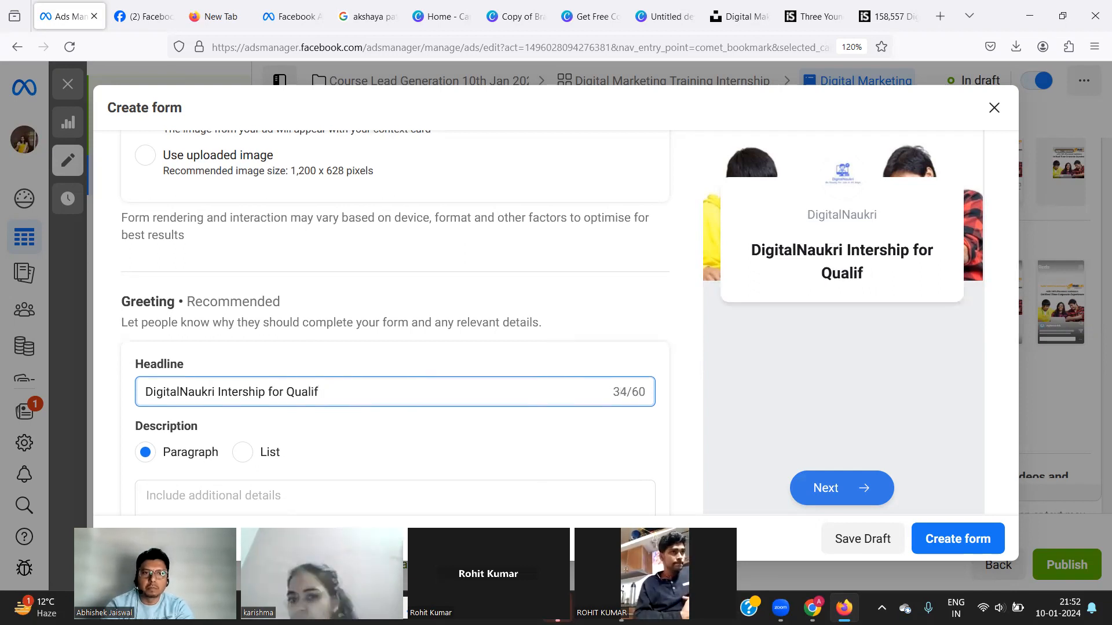
pyautogui.write('ied candidate')
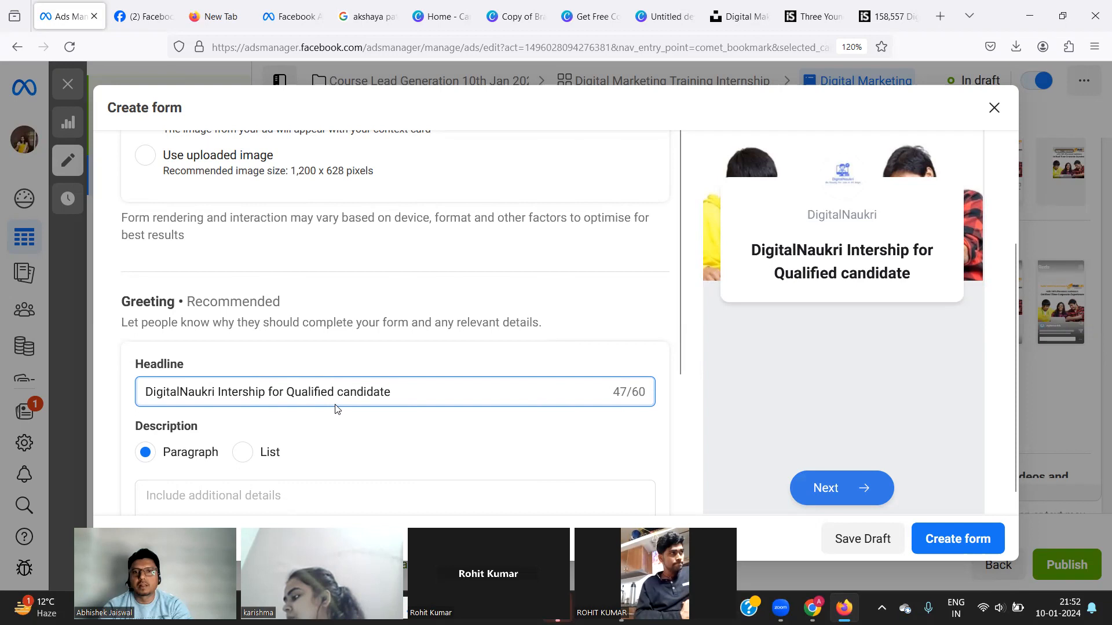
pyautogui.scroll(-2, 361, 451)
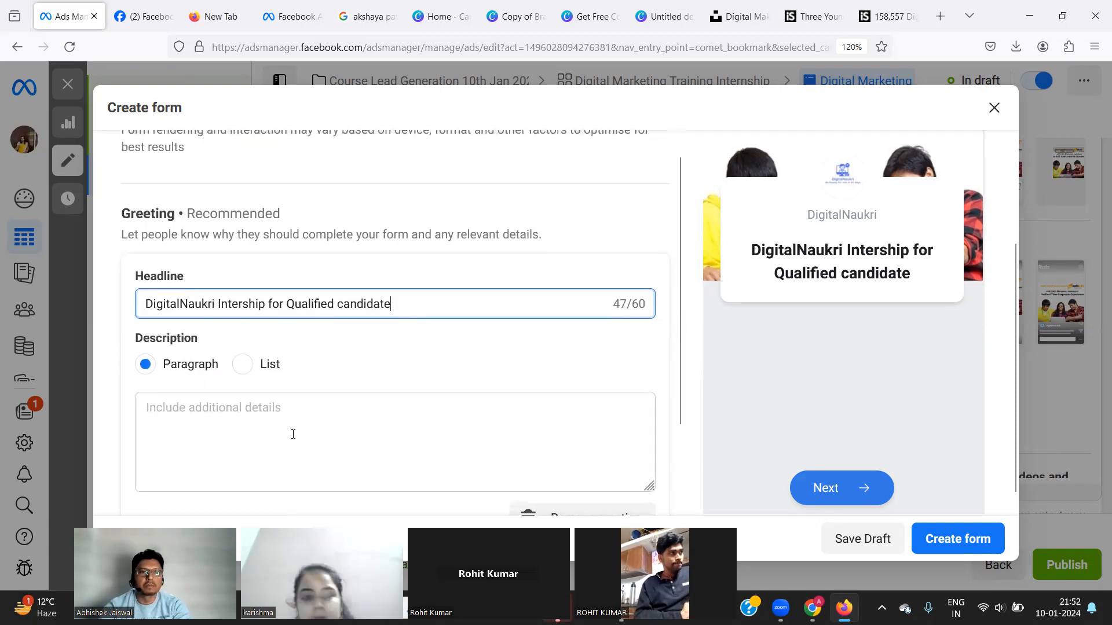
pyautogui.scroll(-2, 261, 426)
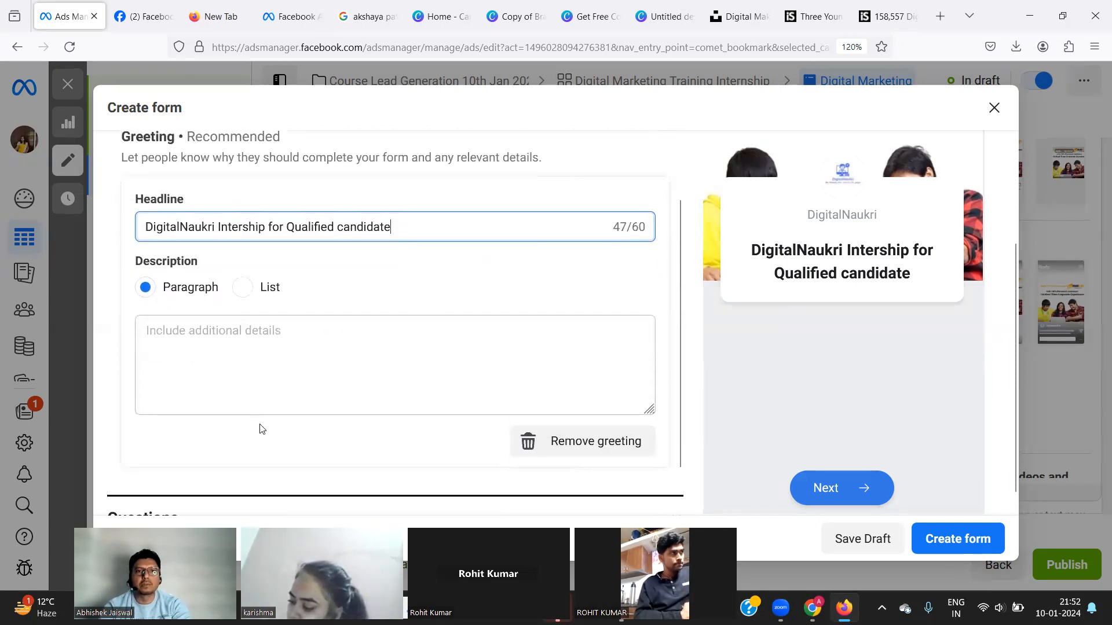
pyautogui.scroll(-2, 260, 428)
pyautogui.scroll(-1, 260, 428)
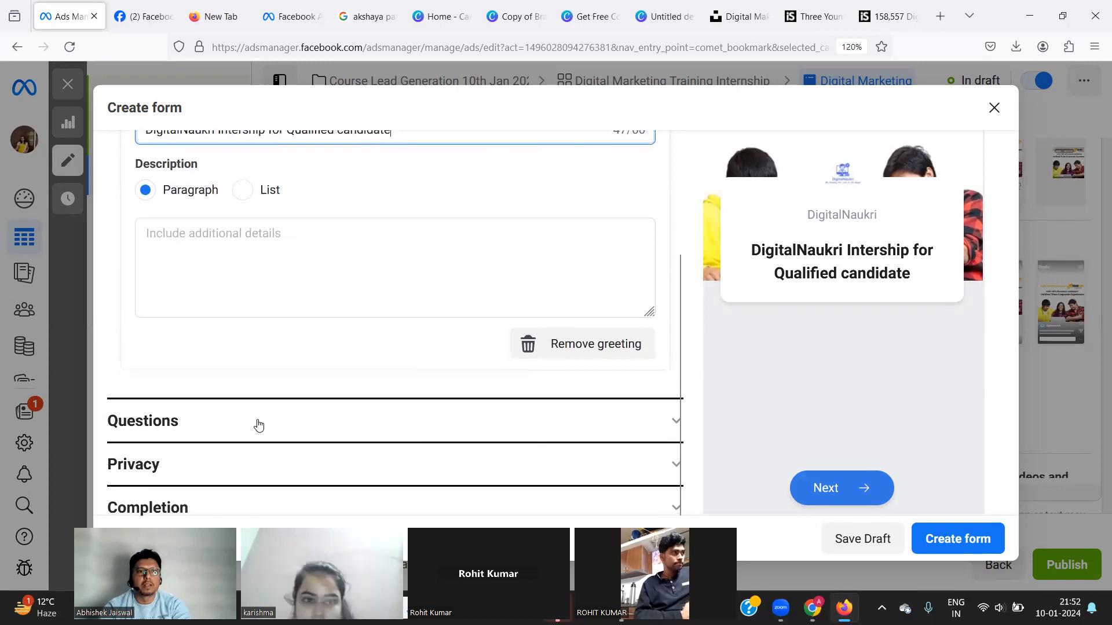
# Add a Short Answer question 'Mobile Number' and delete an extra empty short-answer question.
pyautogui.click(259, 425)
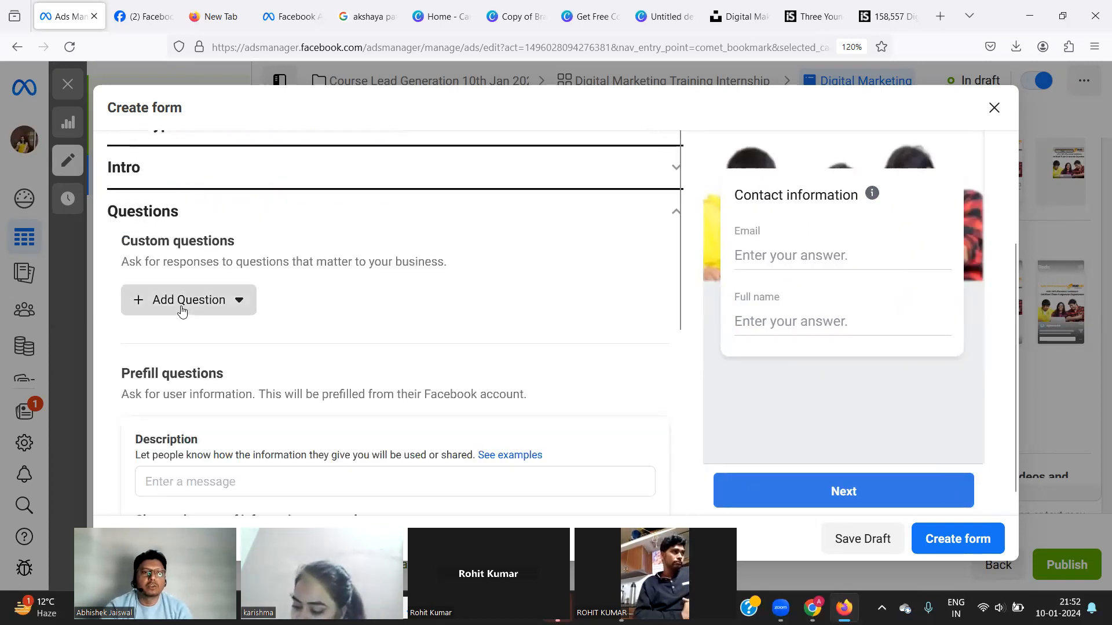
pyautogui.click(182, 311)
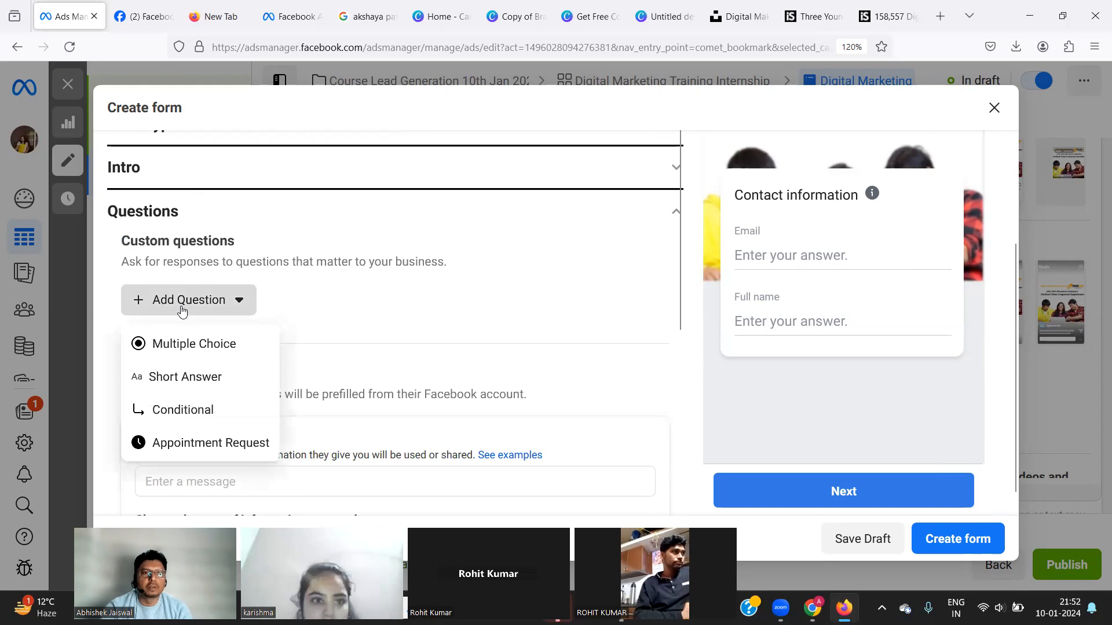
pyautogui.click(170, 380)
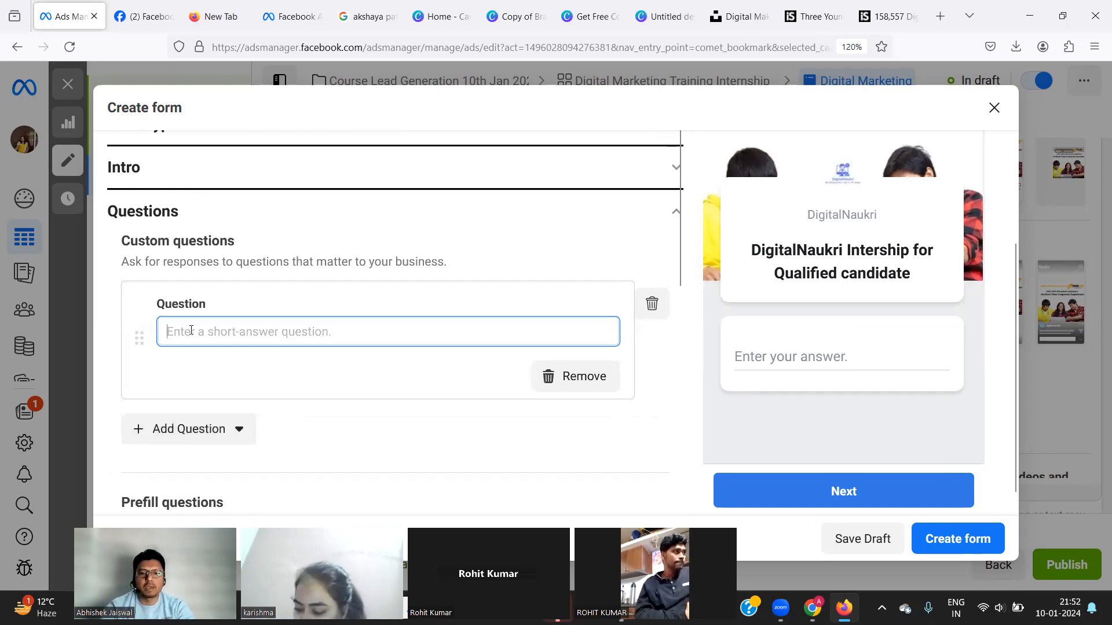
pyautogui.write('Mobi')
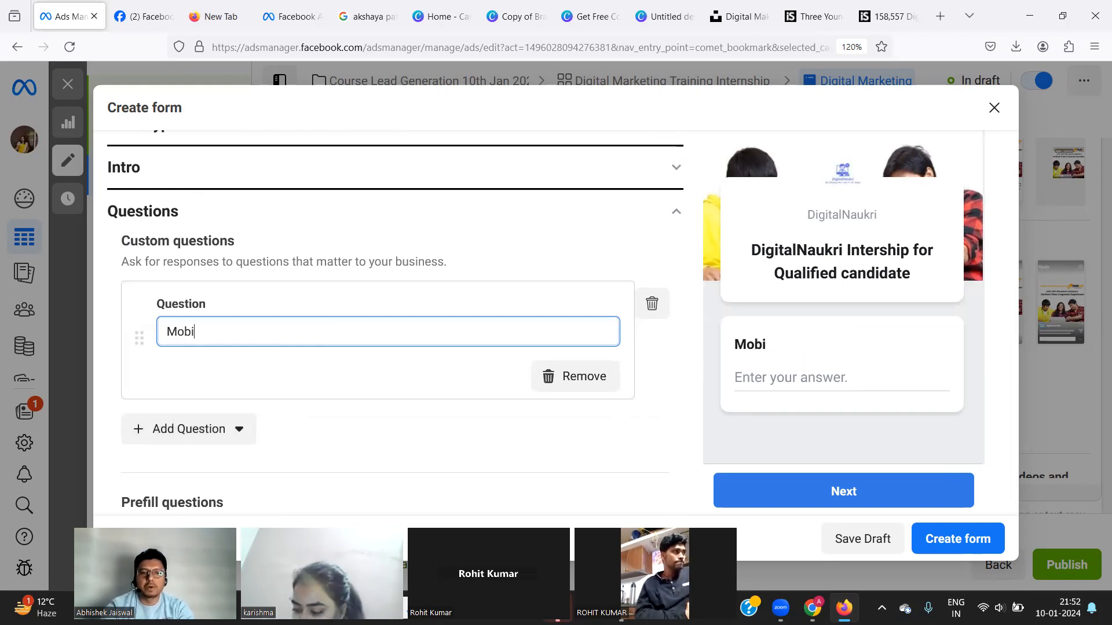
pyautogui.write('le Number')
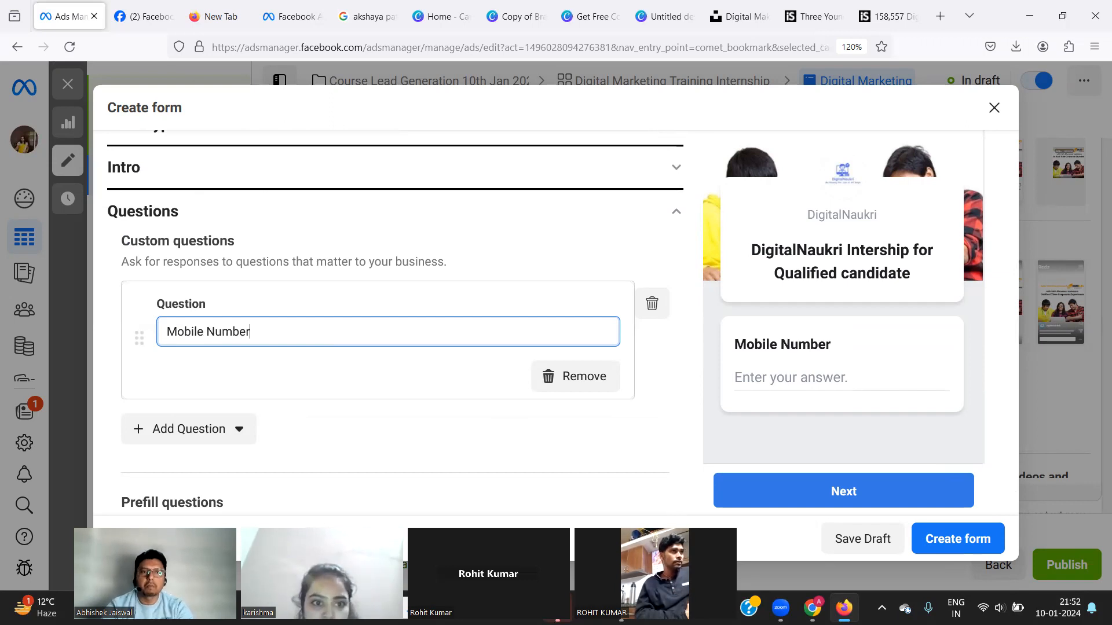
pyautogui.click(184, 432)
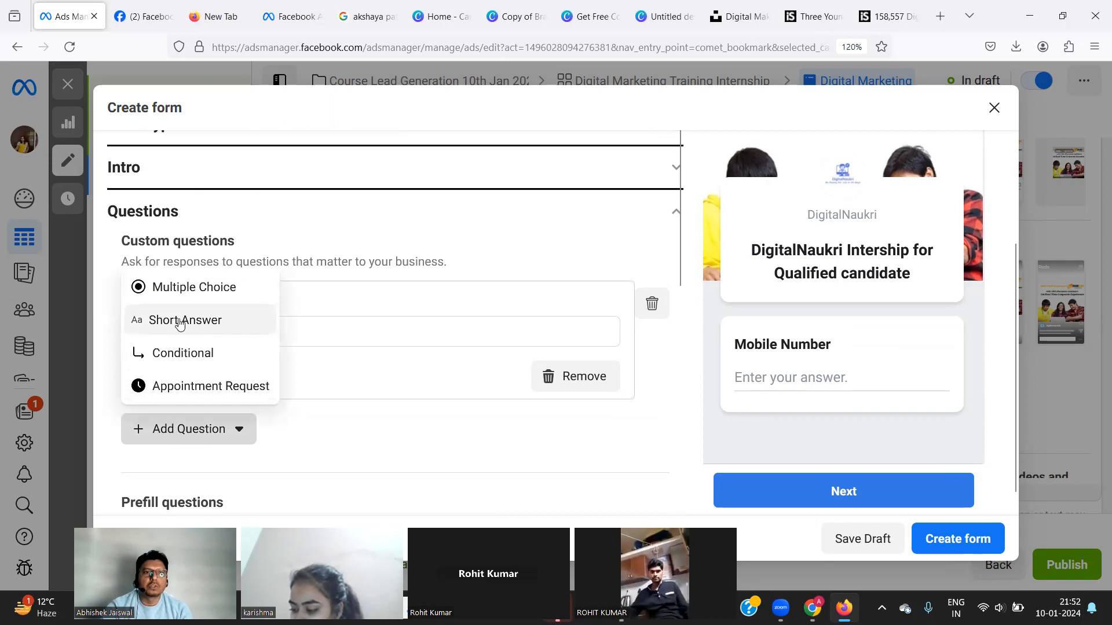
pyautogui.click(180, 322)
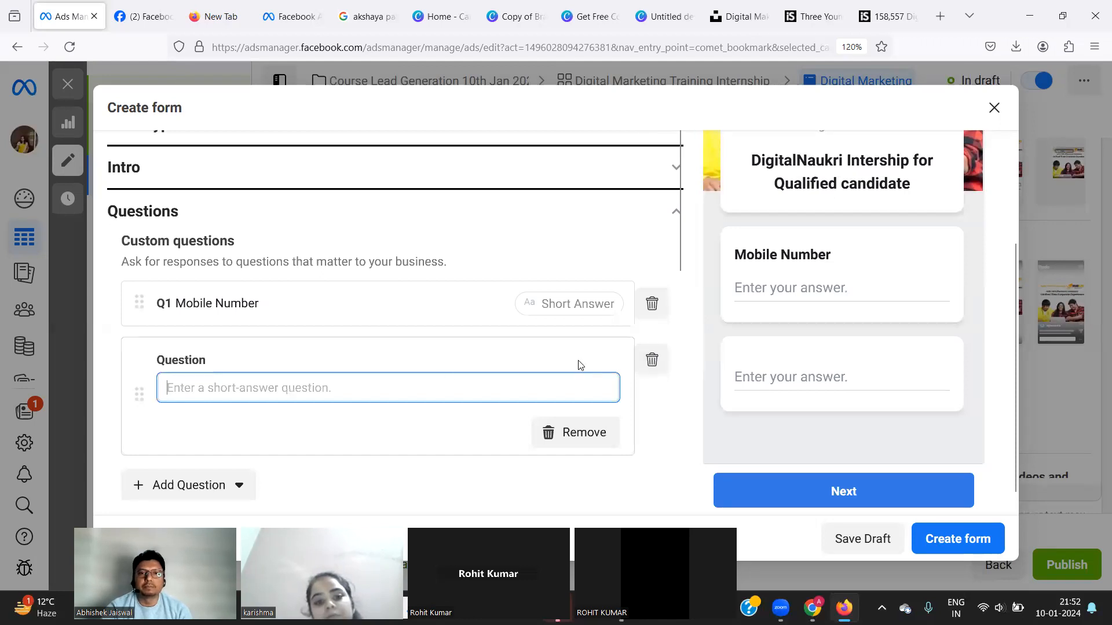
pyautogui.click(651, 361)
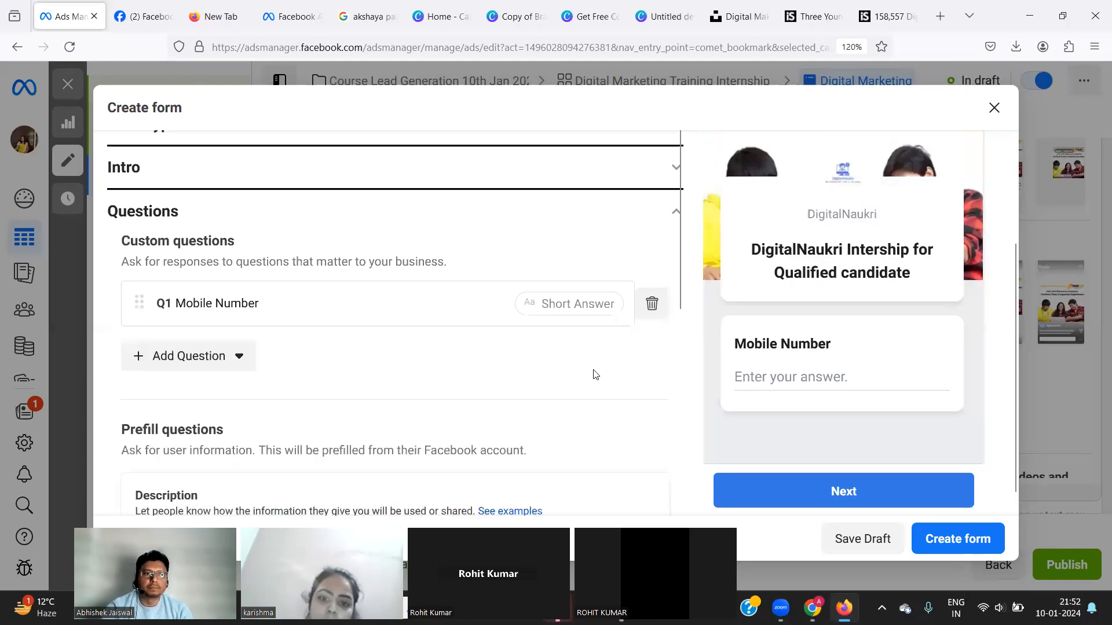
# Scroll past the Email and Full name prefill questions and expand the form's Privacy section.
pyautogui.scroll(-2, 232, 444)
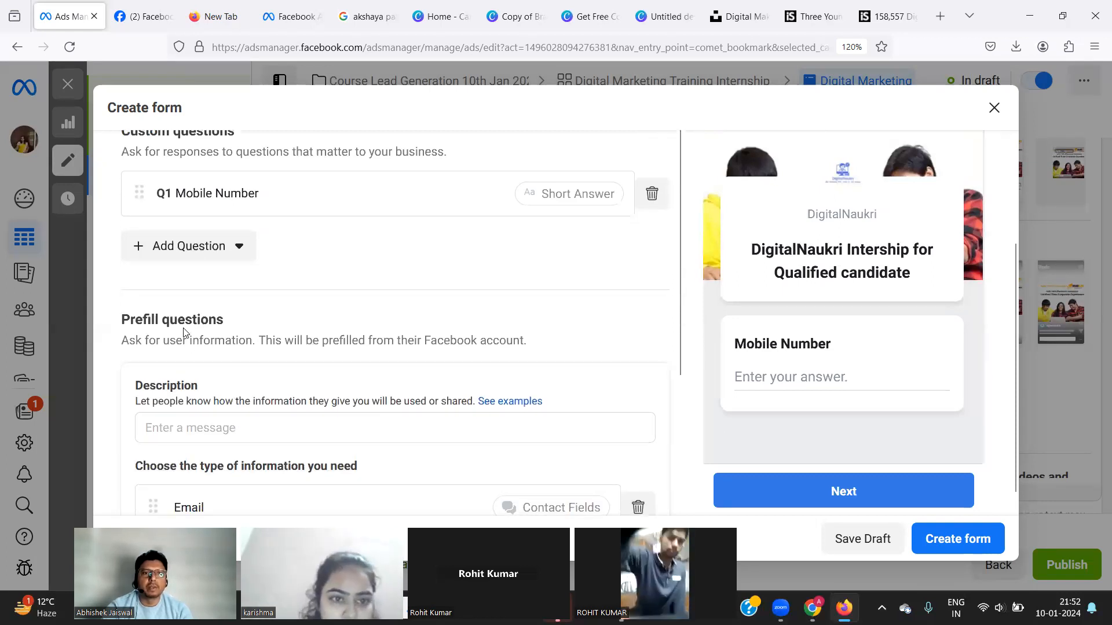
pyautogui.scroll(-2, 290, 424)
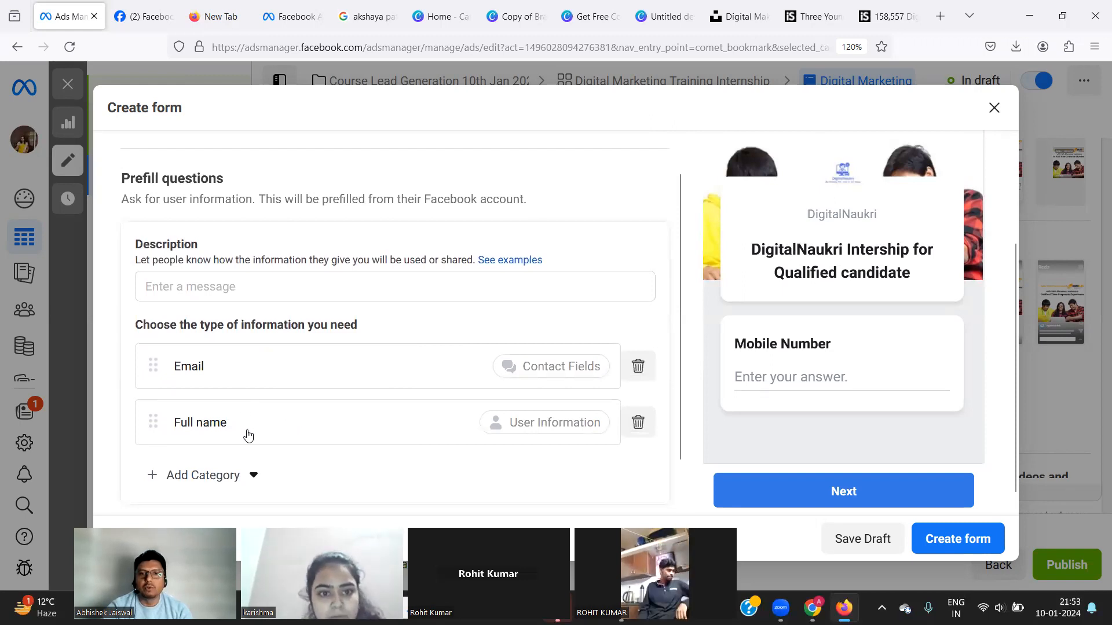
pyautogui.scroll(-1, 248, 435)
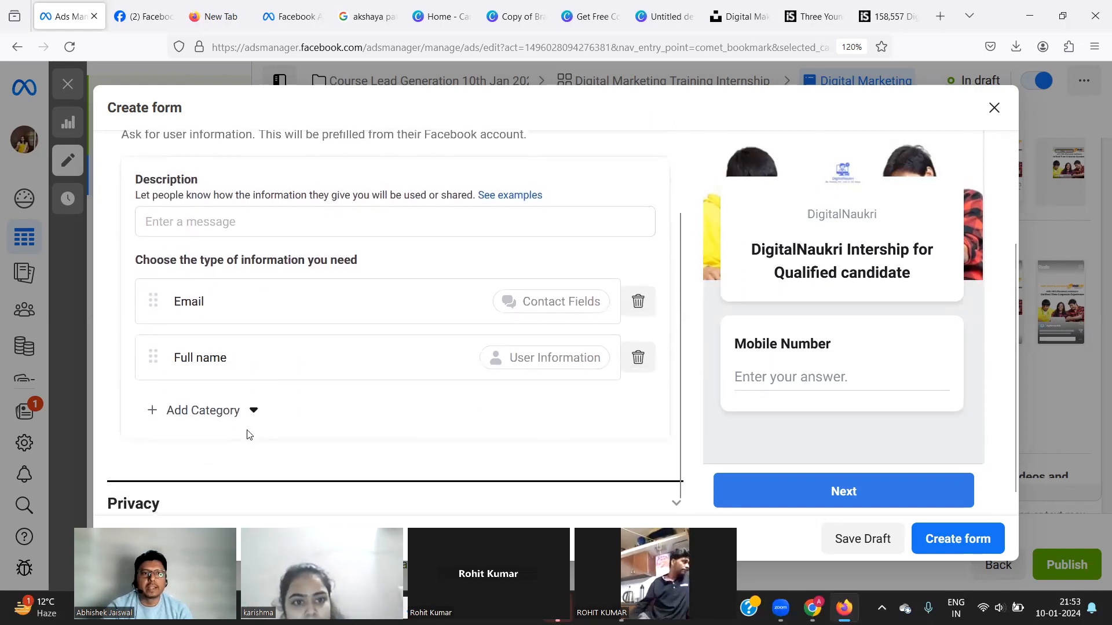
pyautogui.scroll(1, 312, 318)
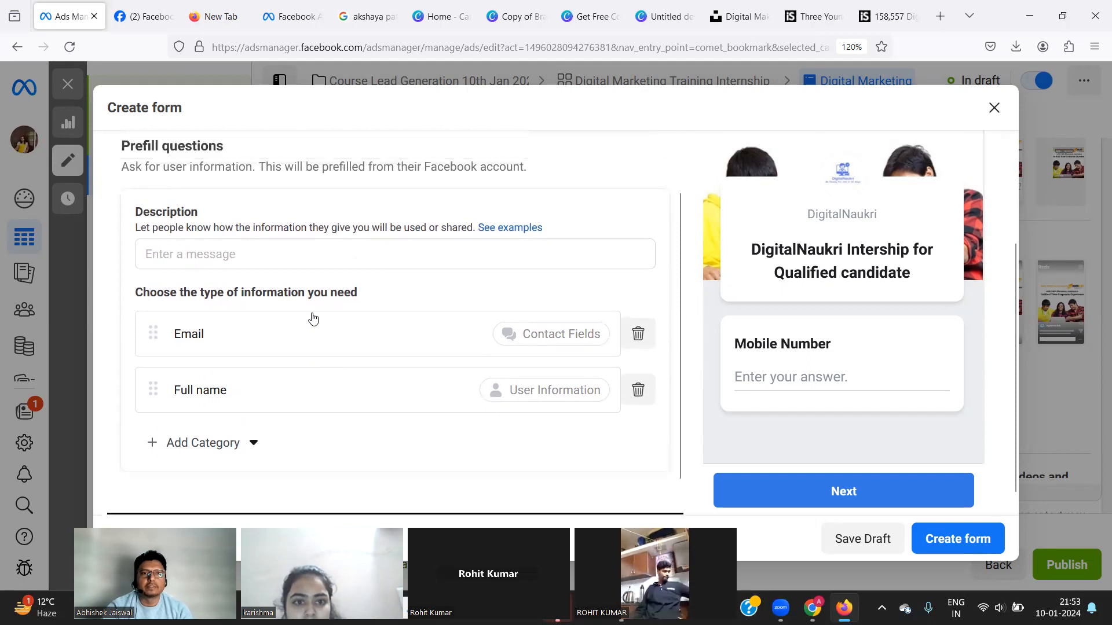
pyautogui.scroll(-1, 313, 318)
pyautogui.scroll(-1, 312, 317)
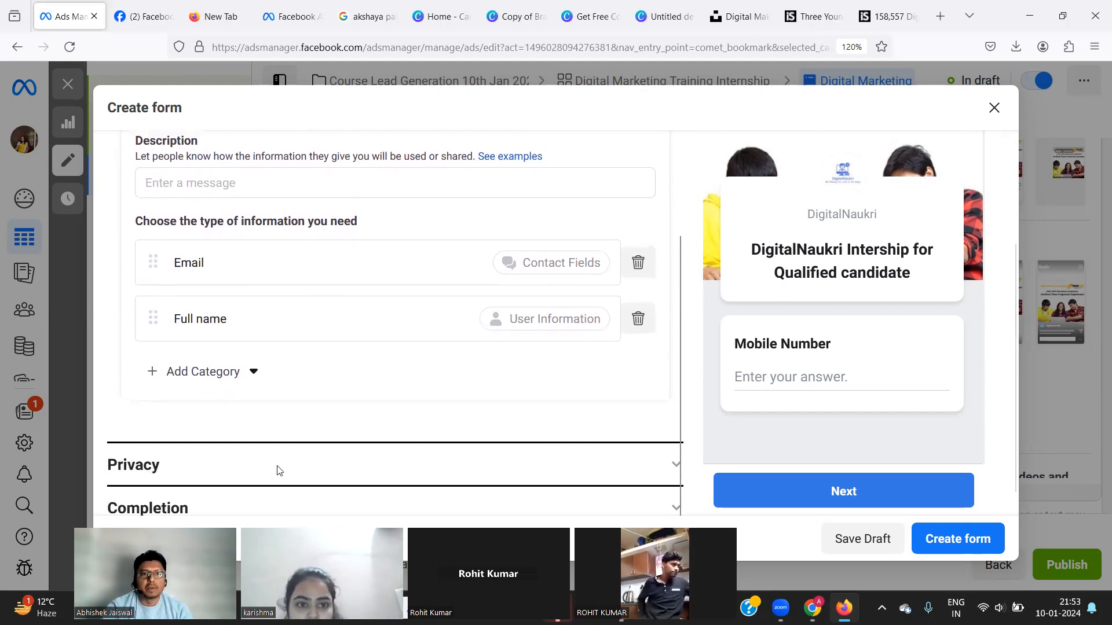
pyautogui.click(300, 469)
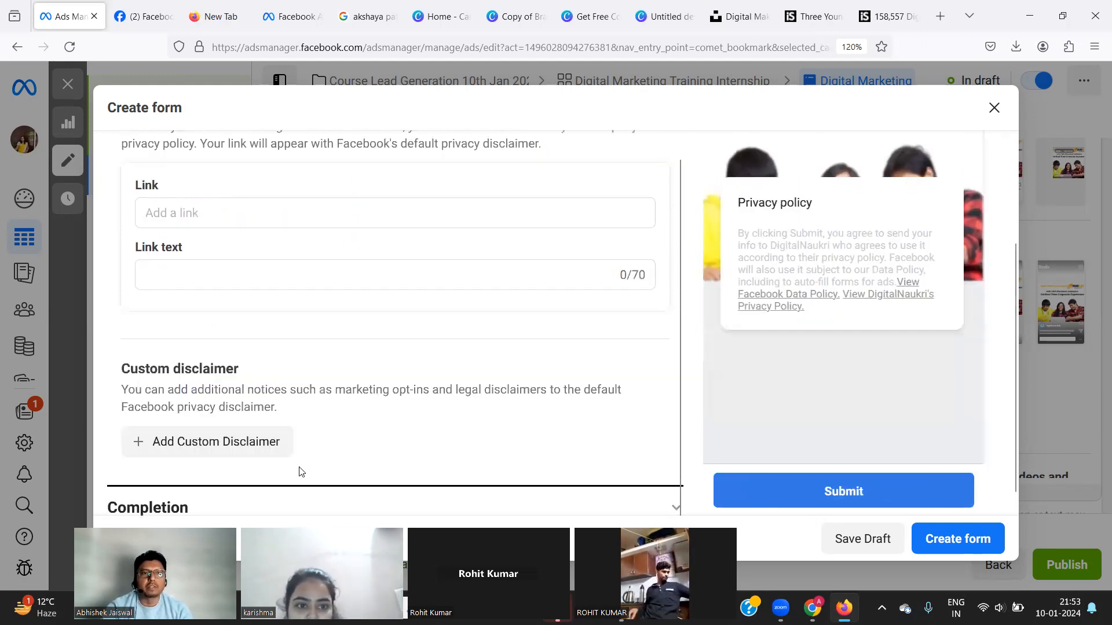
# Set the privacy policy link to digitalnaukri.in with link text 'We follow the data privacy'.
pyautogui.click(181, 213)
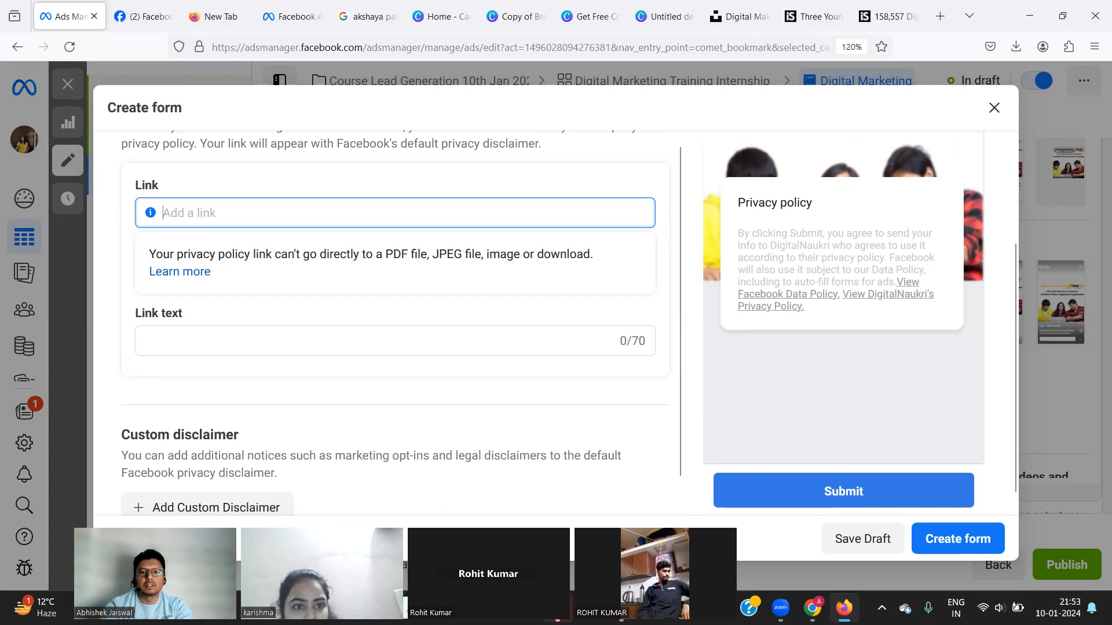
pyautogui.write('digitalnaukr')
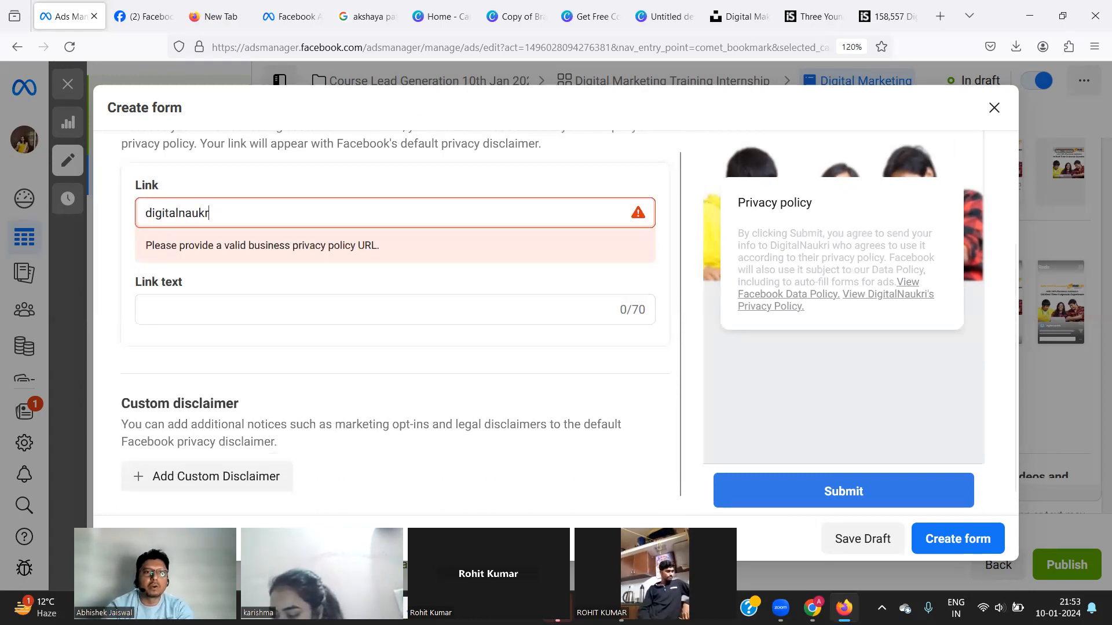
pyautogui.write('i.in')
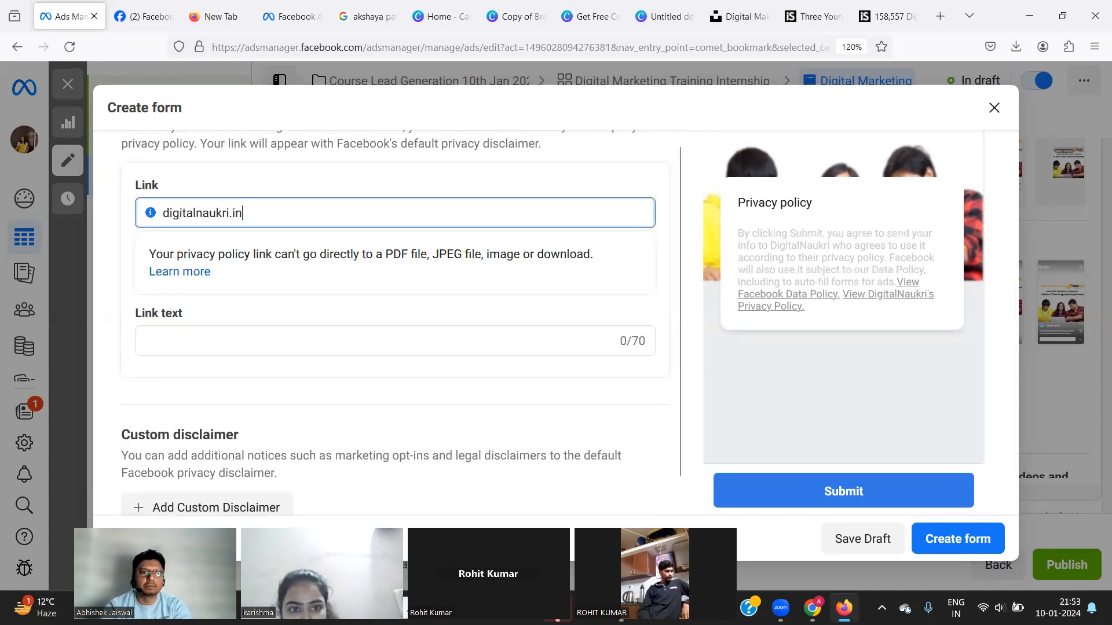
pyautogui.click(168, 337)
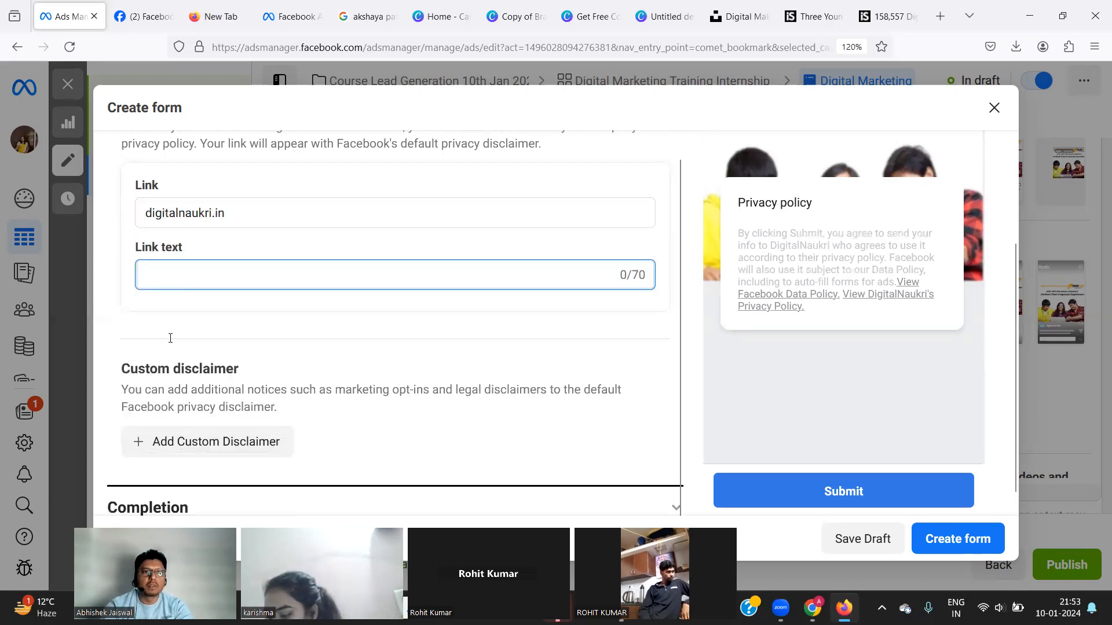
pyautogui.write('we f')
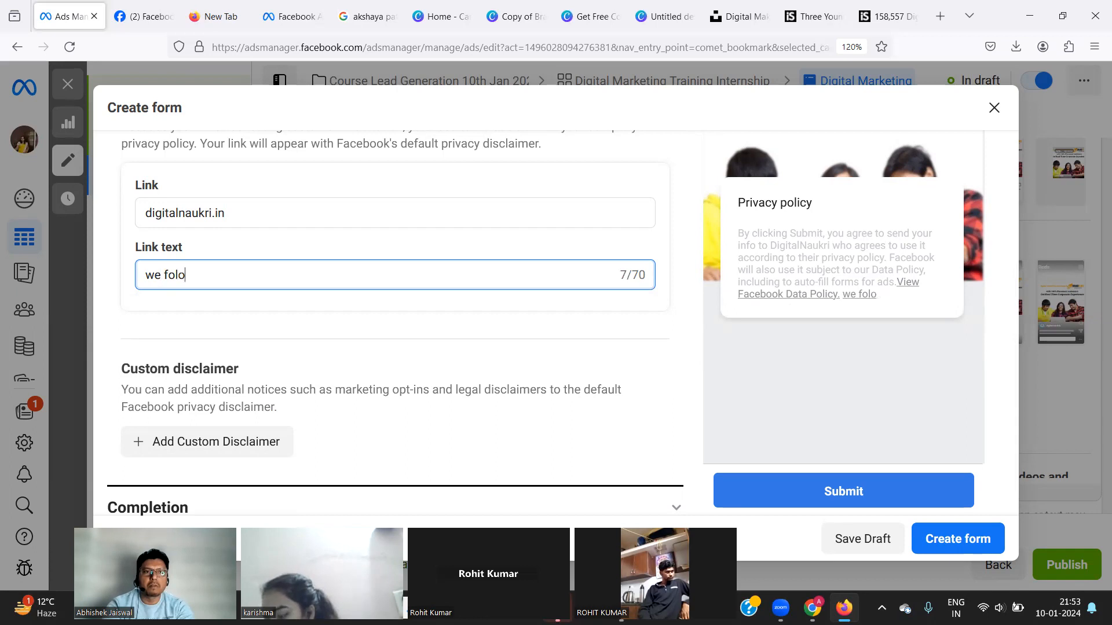
pyautogui.write('ollow the d')
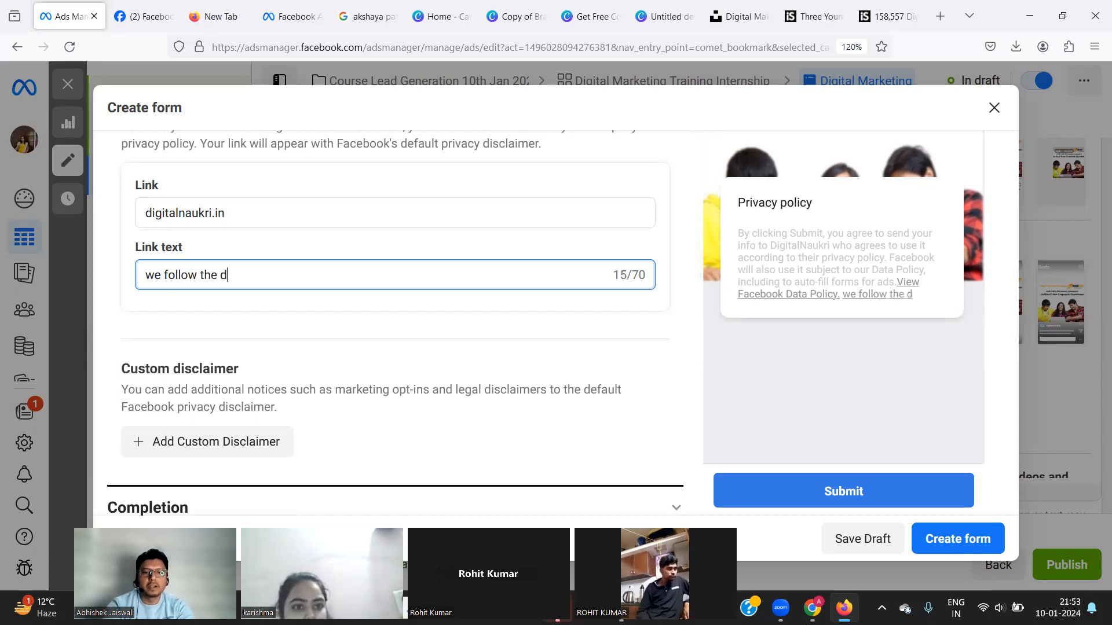
pyautogui.write('ata privacy')
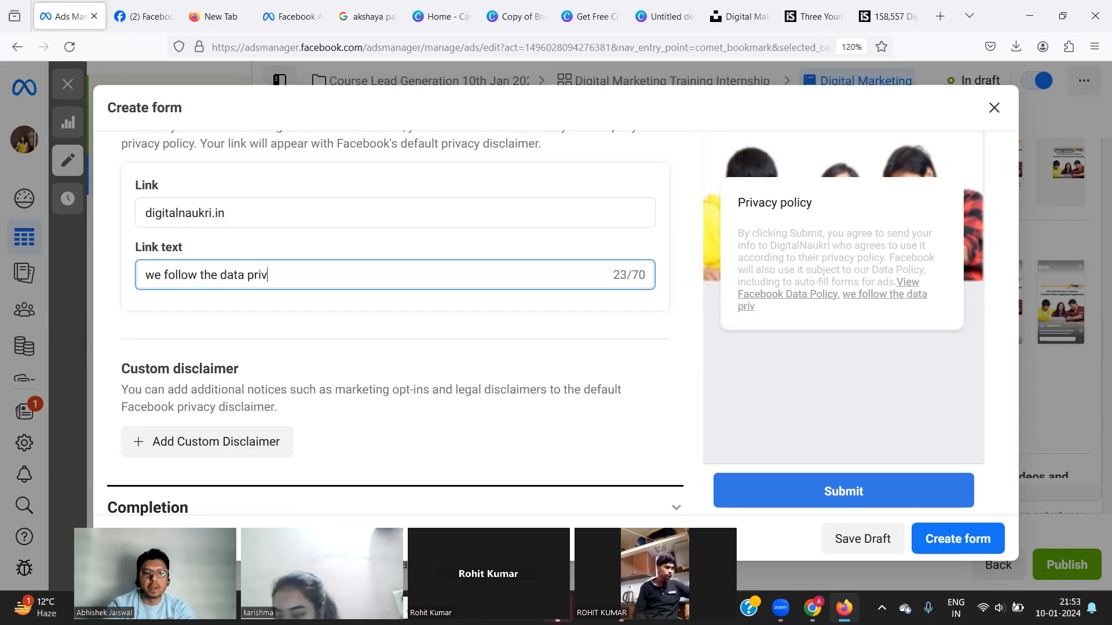
pyautogui.click(155, 274)
pyautogui.press('BackSpace')
pyautogui.write('W')
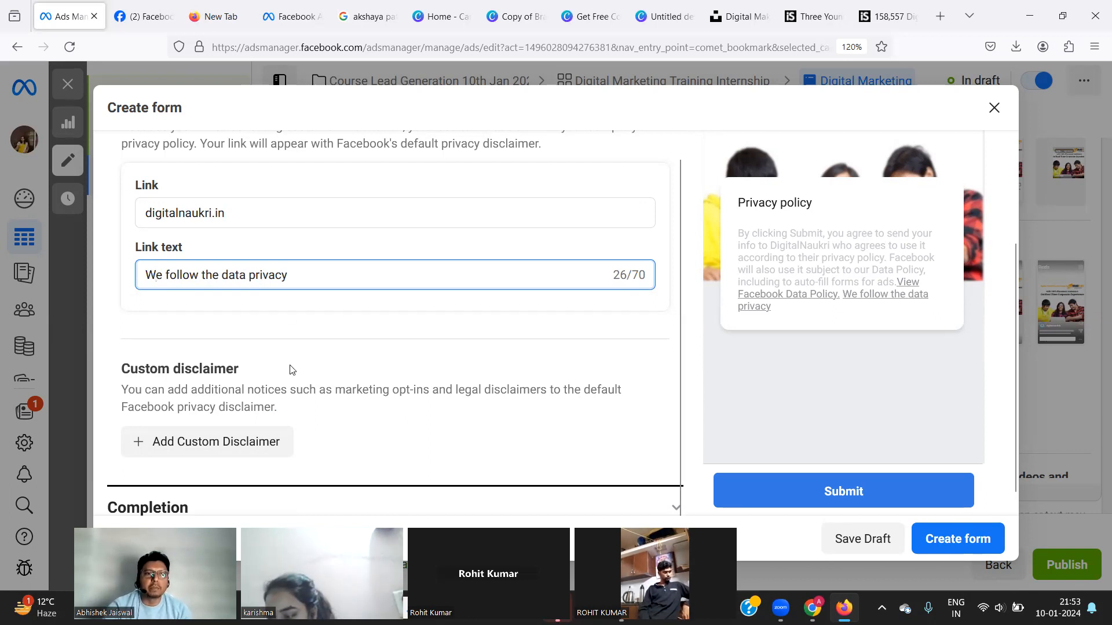
pyautogui.scroll(-1, 291, 369)
# Set the Completion button to Call Business with country code IN +91 and the business phone number.
pyautogui.click(278, 497)
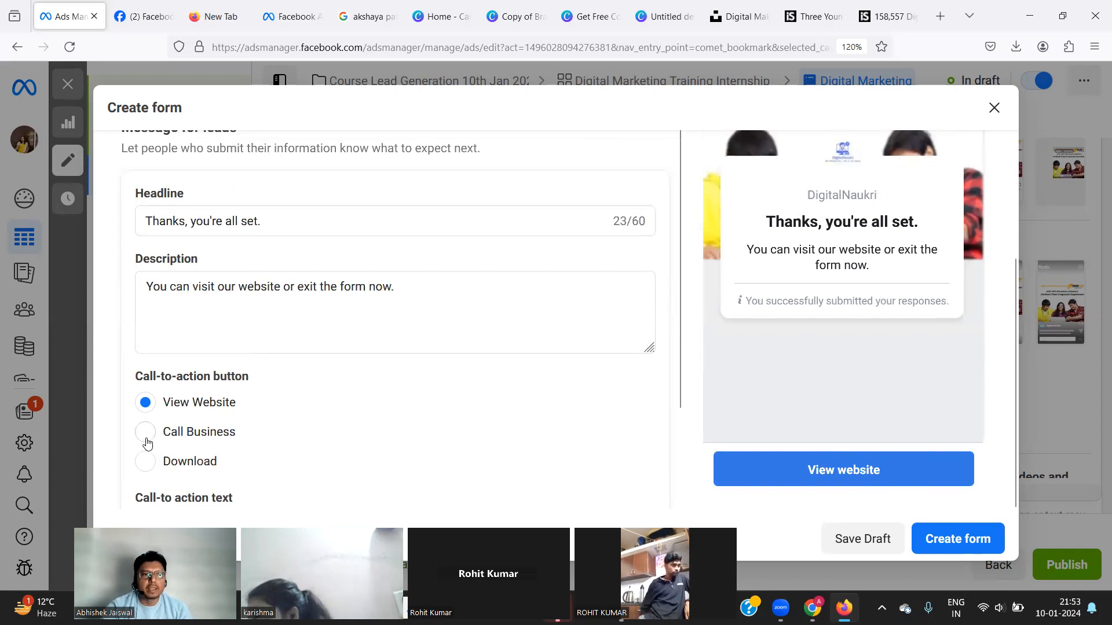
pyautogui.click(145, 432)
pyautogui.scroll(-3, 149, 438)
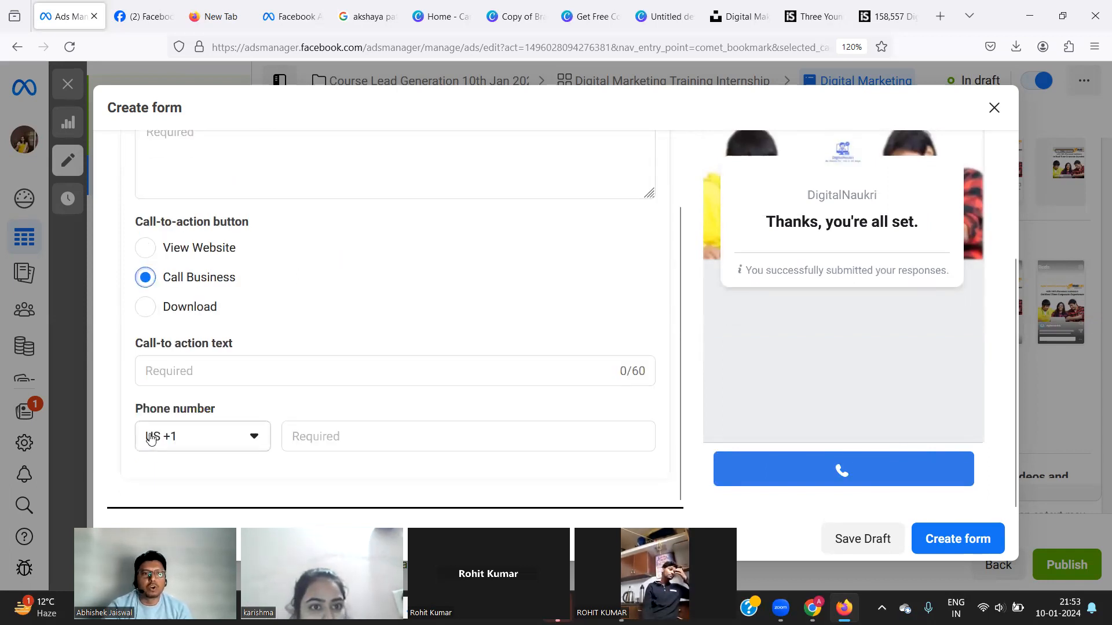
pyautogui.click(248, 441)
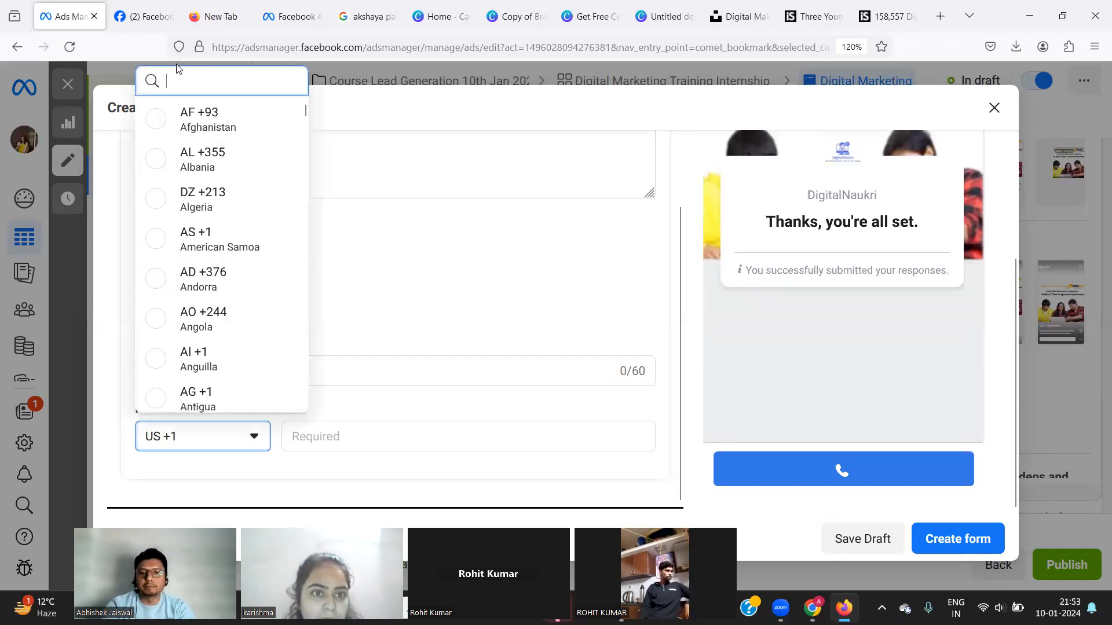
pyautogui.write('91')
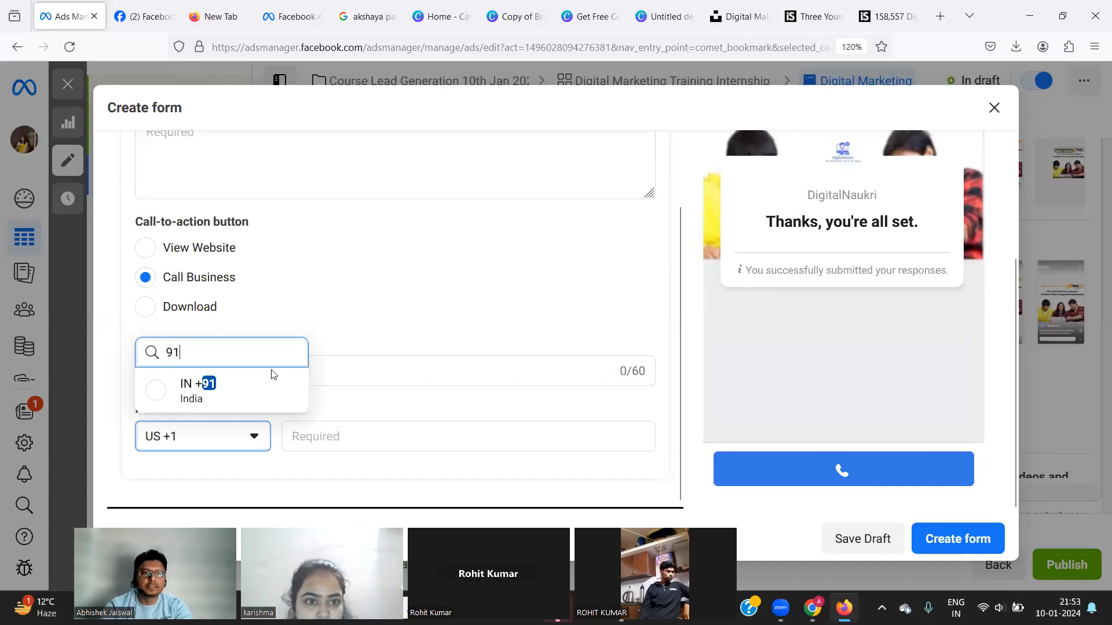
pyautogui.click(210, 386)
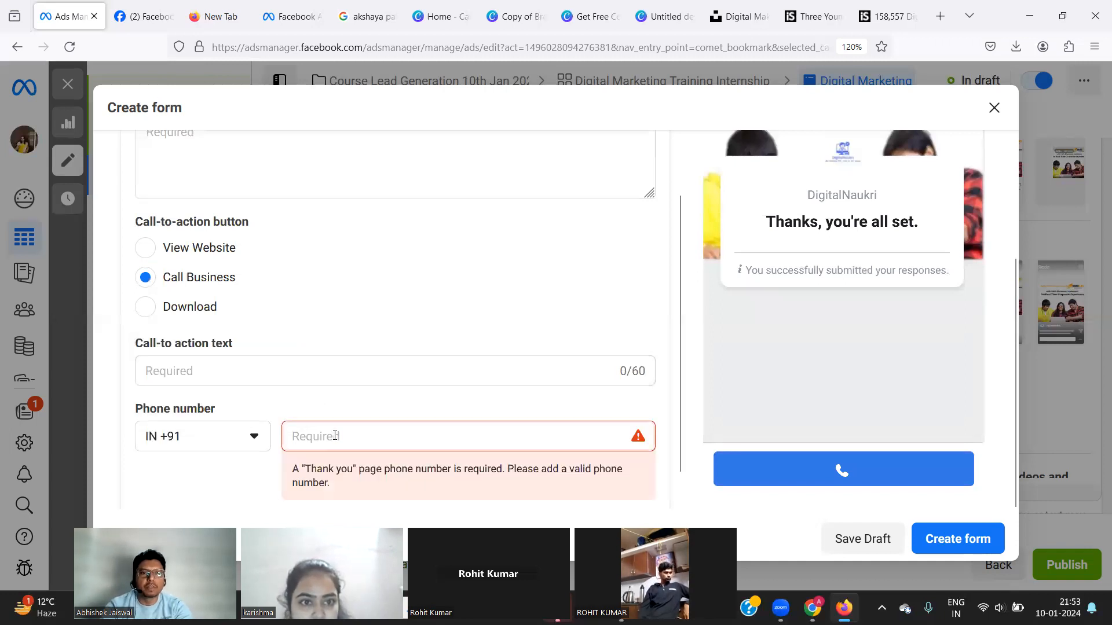
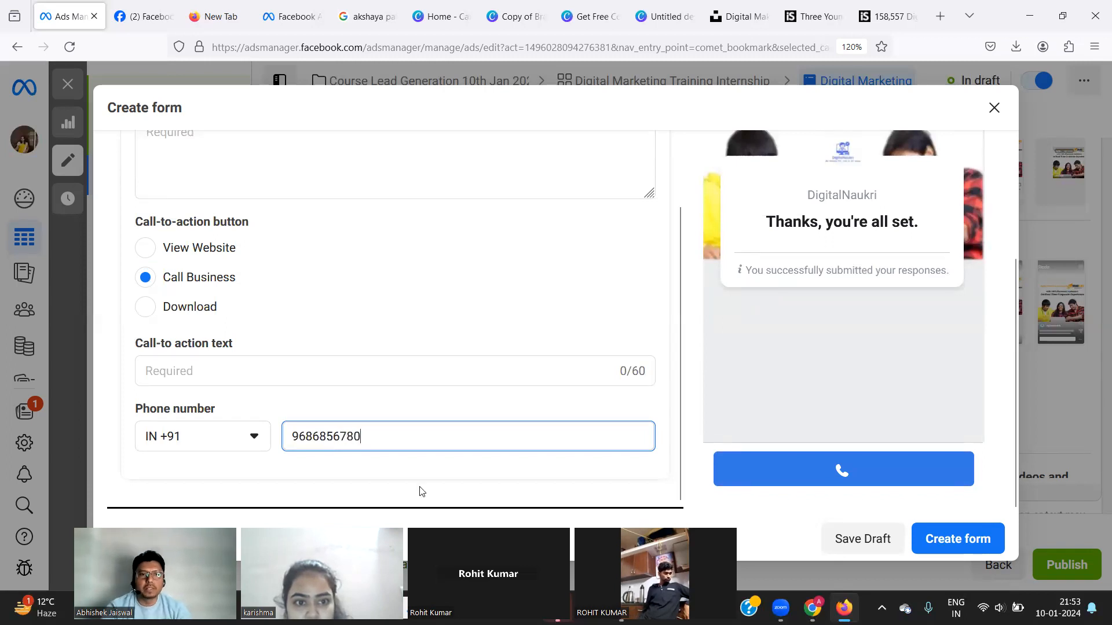
pyautogui.scroll(-1, 523, 461)
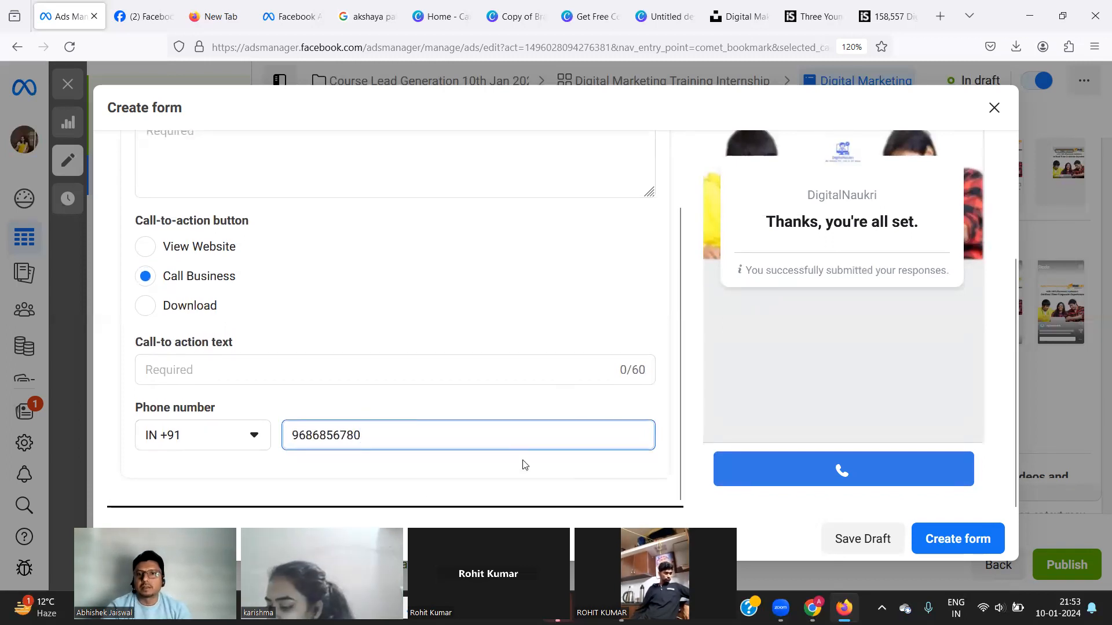
pyautogui.click(852, 477)
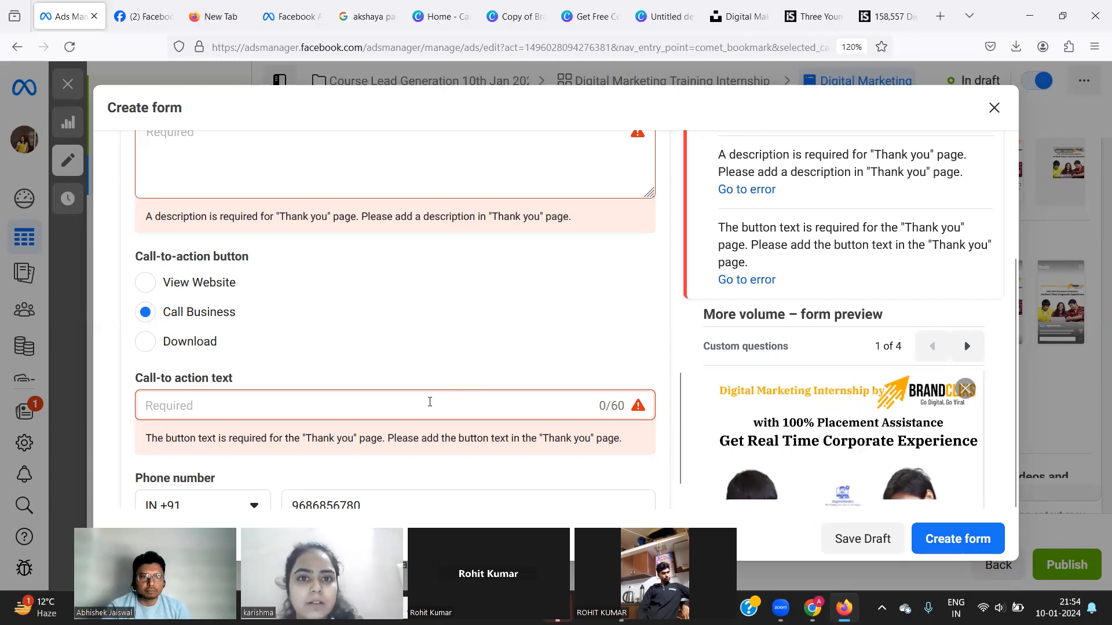
# Set the thank-you button text to 'Call Now', then switch the button to a download action.
pyautogui.click(430, 402)
pyautogui.write('Call Now')
pyautogui.click(378, 306)
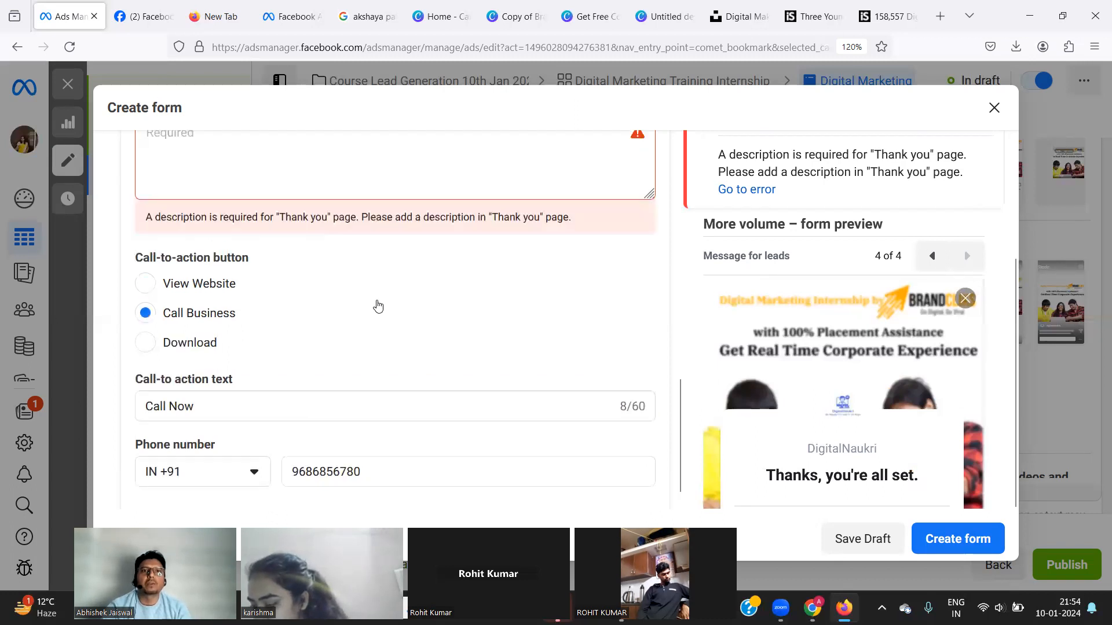
pyautogui.click(378, 305)
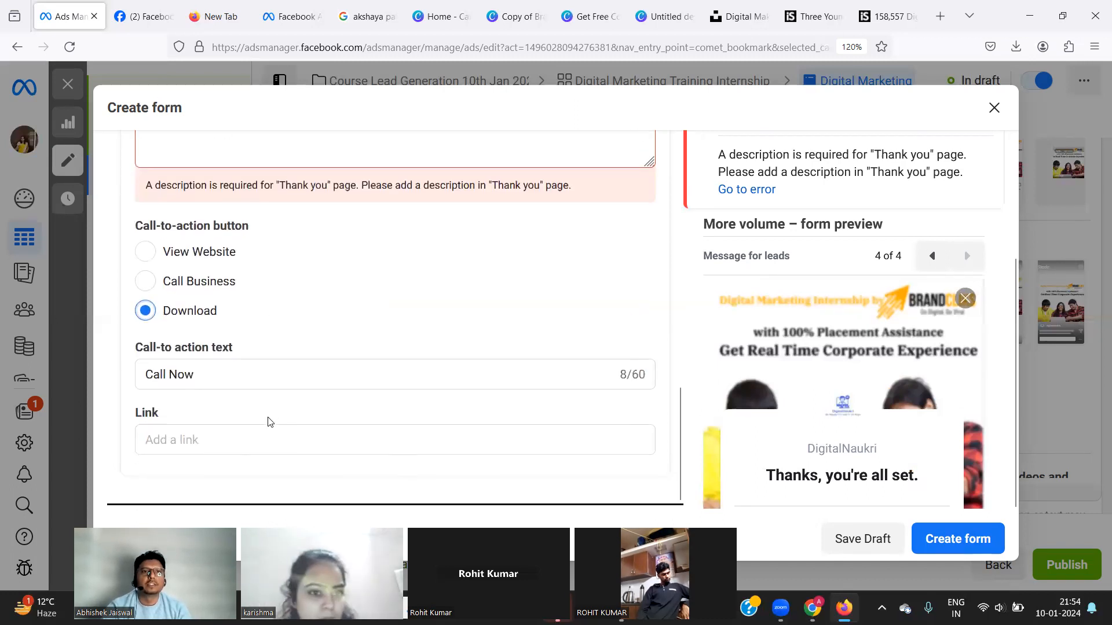
# Step the form preview back to the custom questions screen.
pyautogui.scroll(2, 331, 293)
pyautogui.click(243, 201)
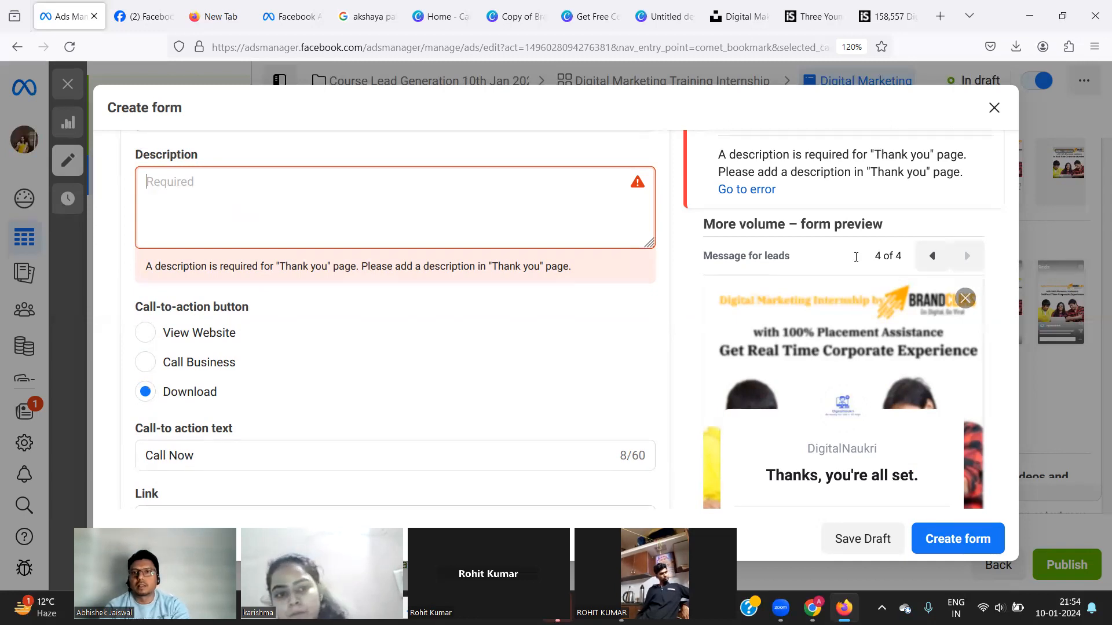
pyautogui.scroll(-2, 930, 255)
pyautogui.scroll(3, 938, 272)
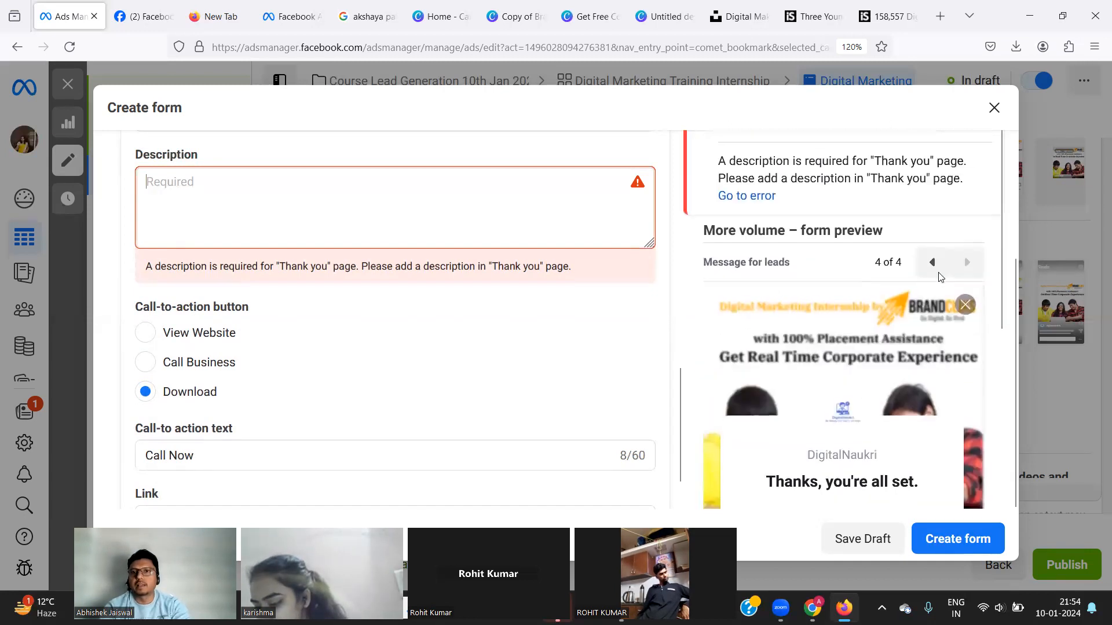
pyautogui.scroll(-1, 935, 264)
pyautogui.click(934, 257)
pyautogui.click(934, 258)
pyautogui.click(934, 257)
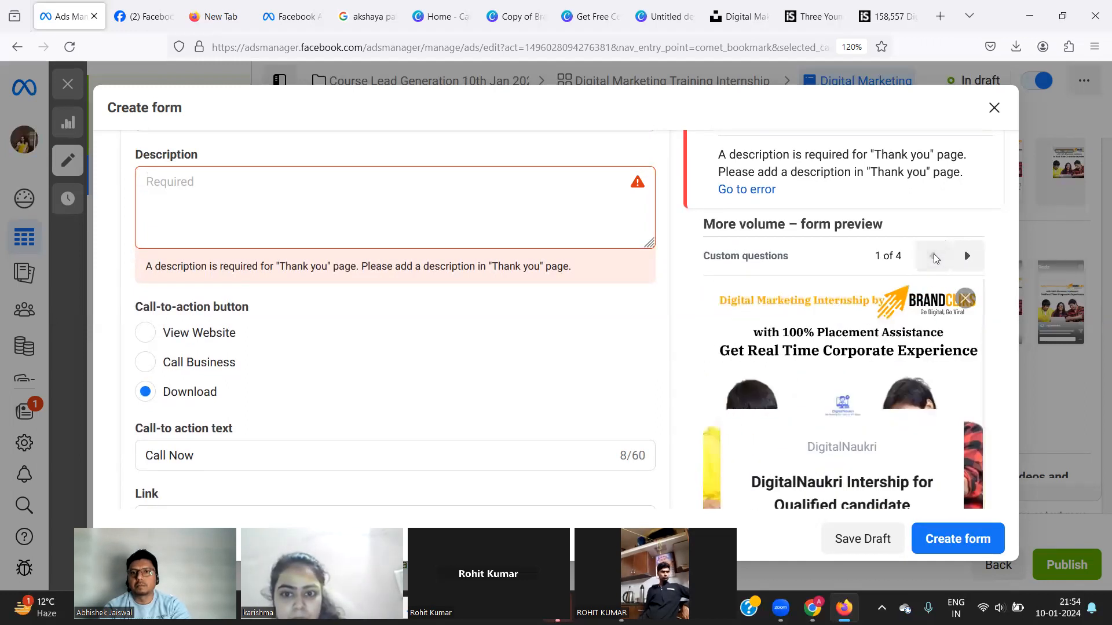
# Enter 'Get Free Consultation' as the thank-you description and digitalnaukri.in as the download link.
pyautogui.scroll(-1, 897, 439)
pyautogui.scroll(1, 898, 438)
pyautogui.click(244, 190)
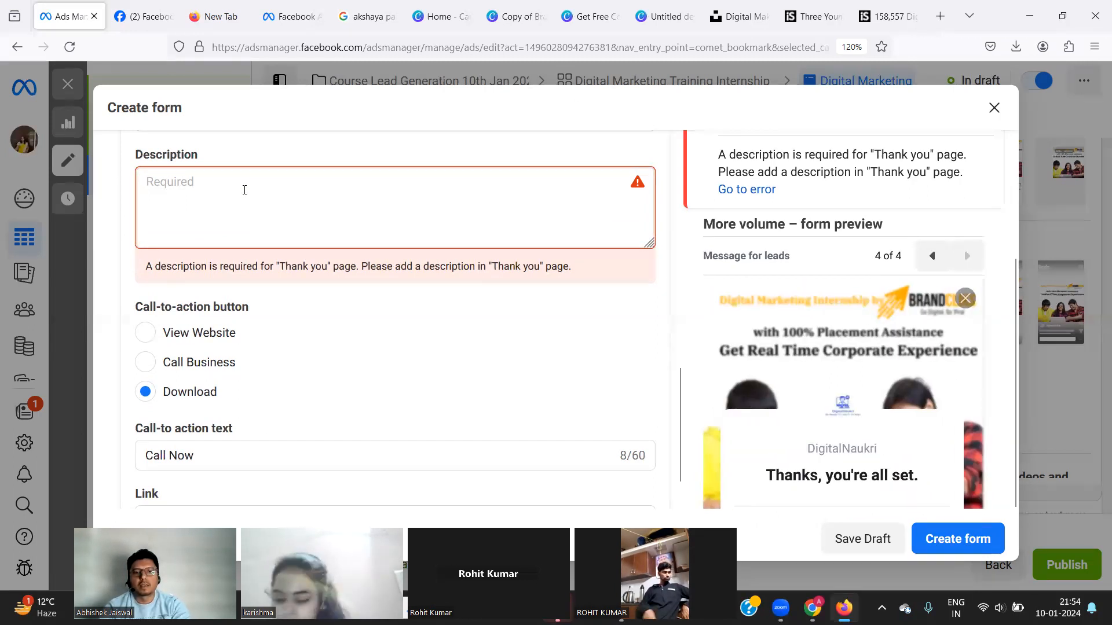
pyautogui.write('Get Free Consu')
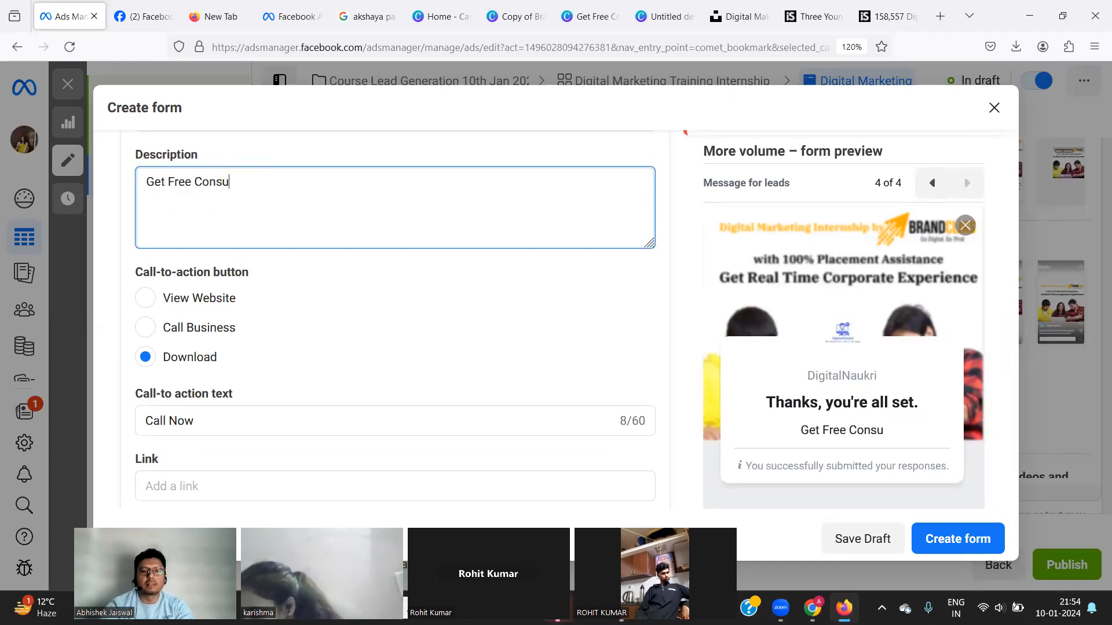
pyautogui.write('ltation')
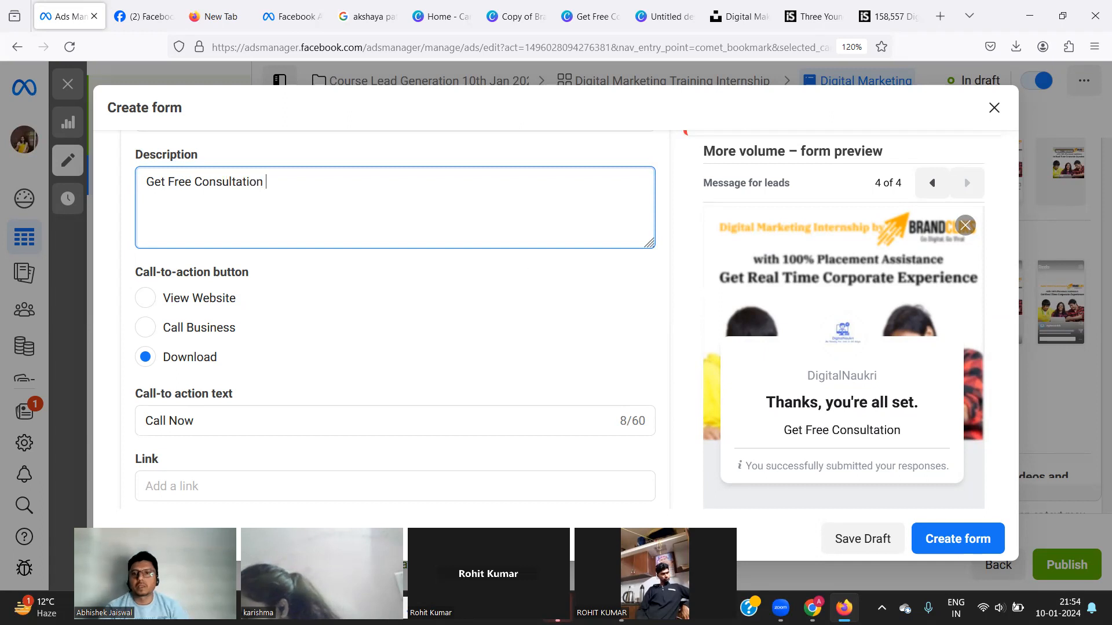
pyautogui.click(950, 539)
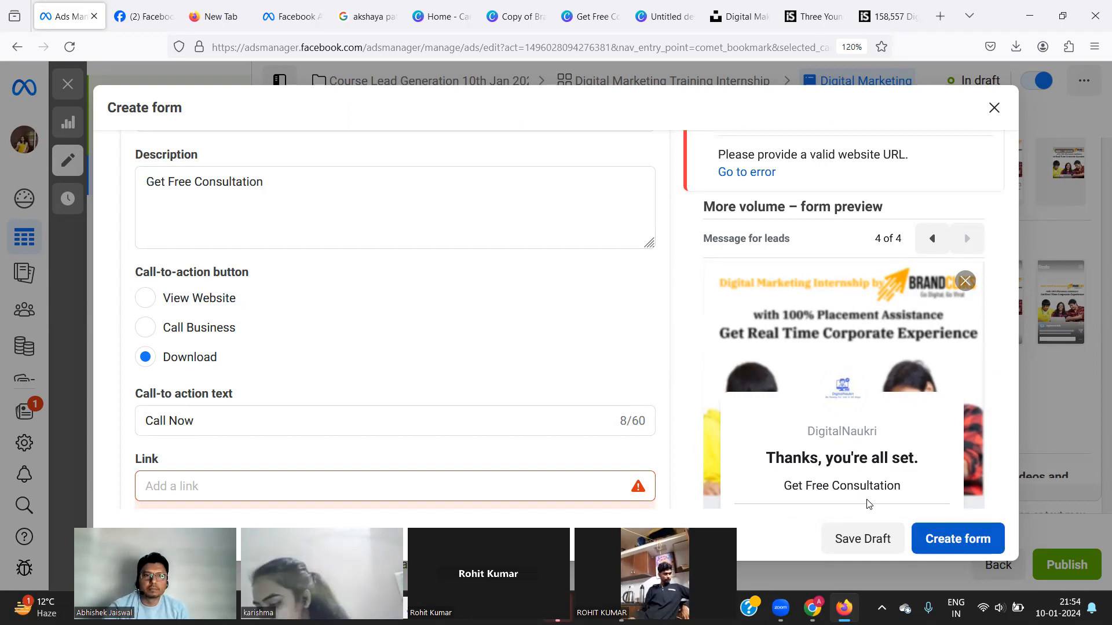
pyautogui.click(353, 489)
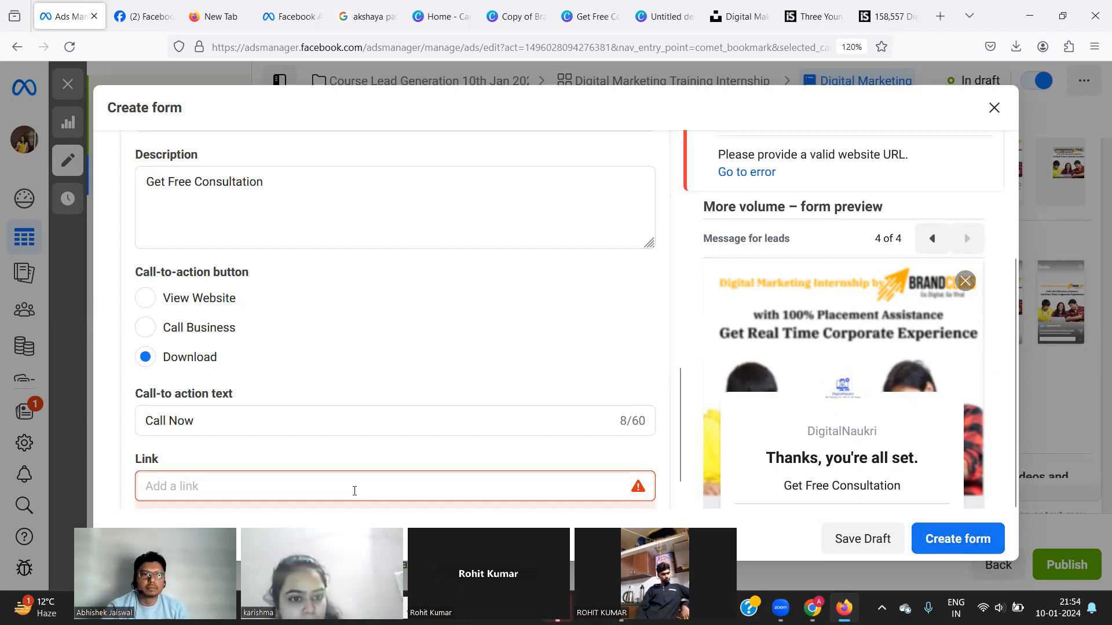
pyautogui.write('digit')
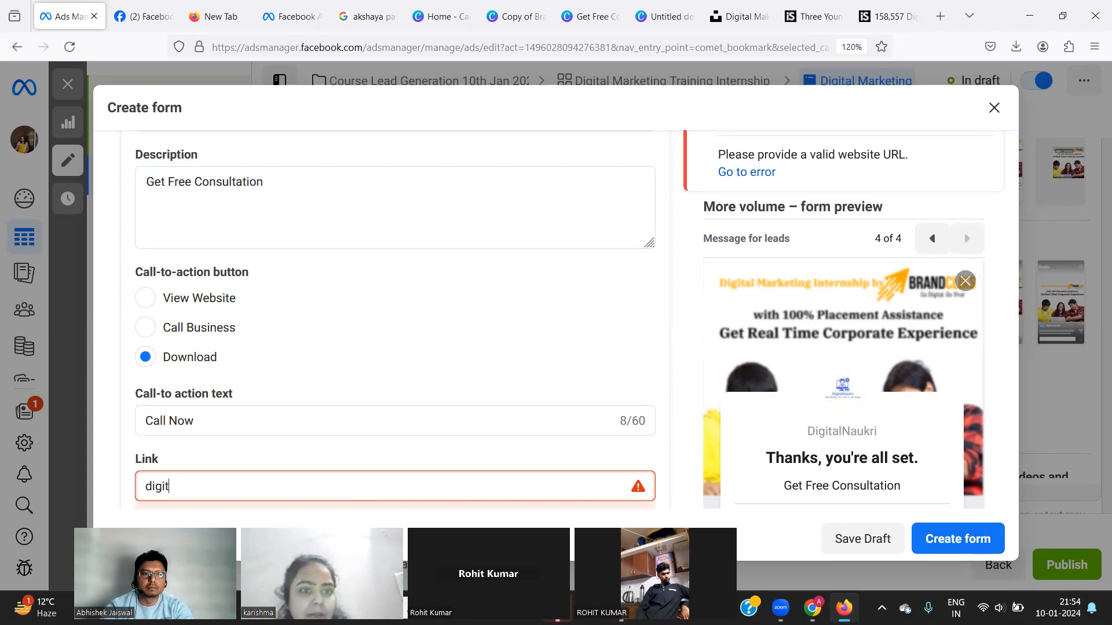
pyautogui.write('alnaukri.')
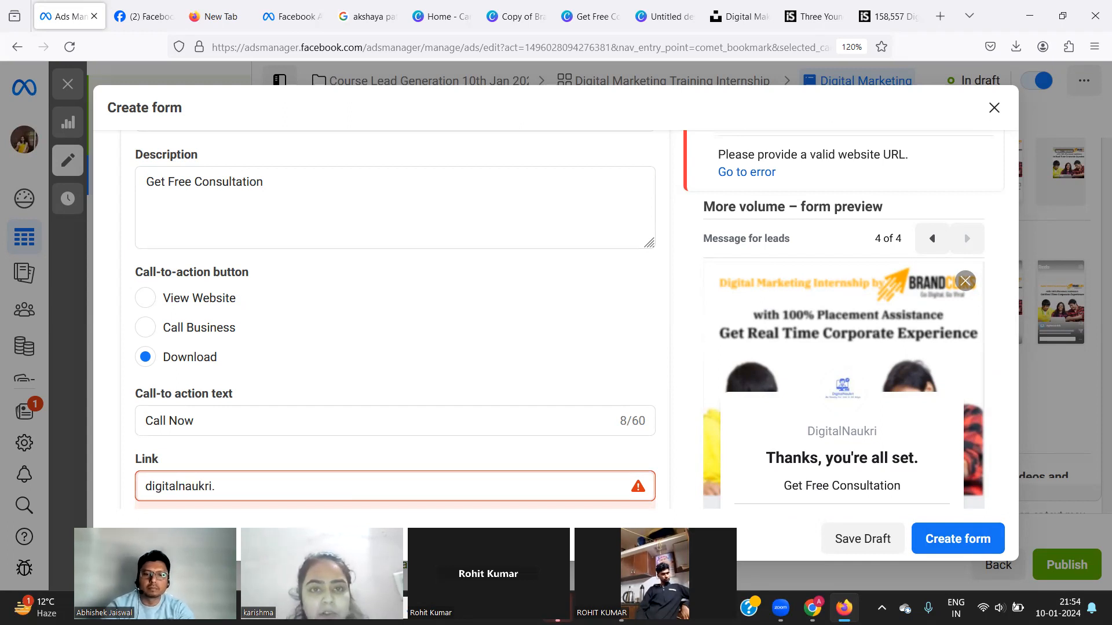
pyautogui.write('in')
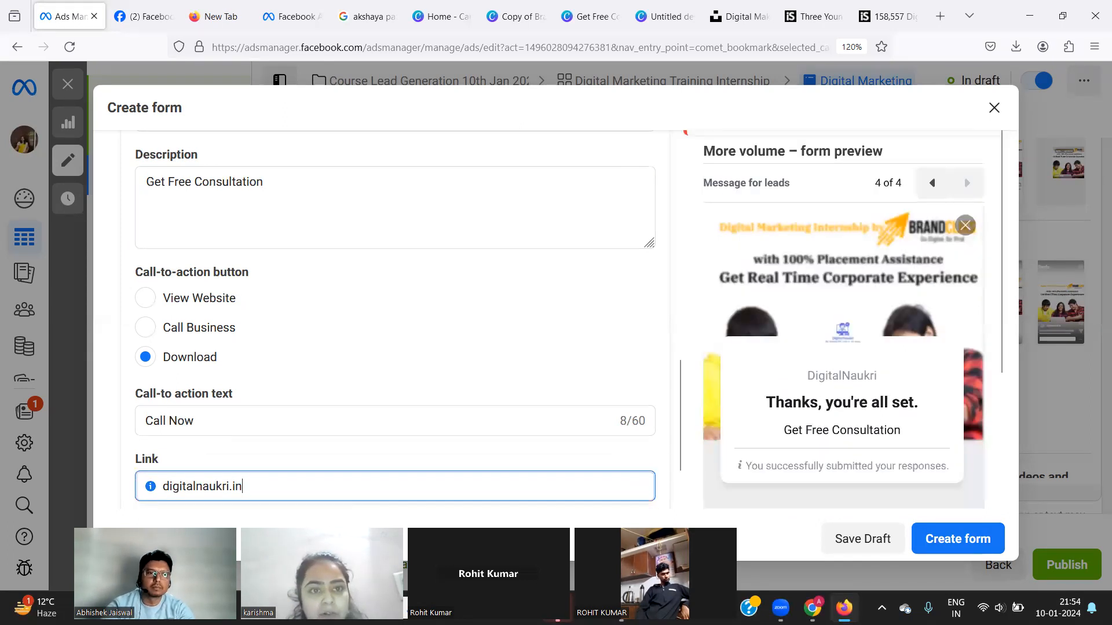
# Switch the button back to Call Business and enter the business phone number with India +91.
pyautogui.click(144, 328)
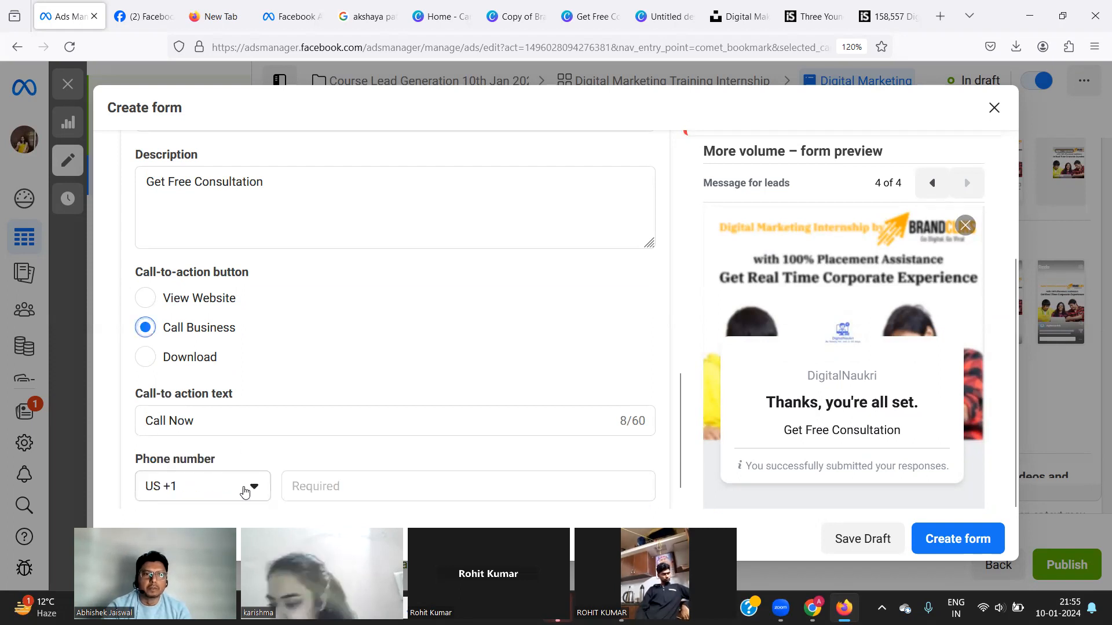
pyautogui.click(243, 488)
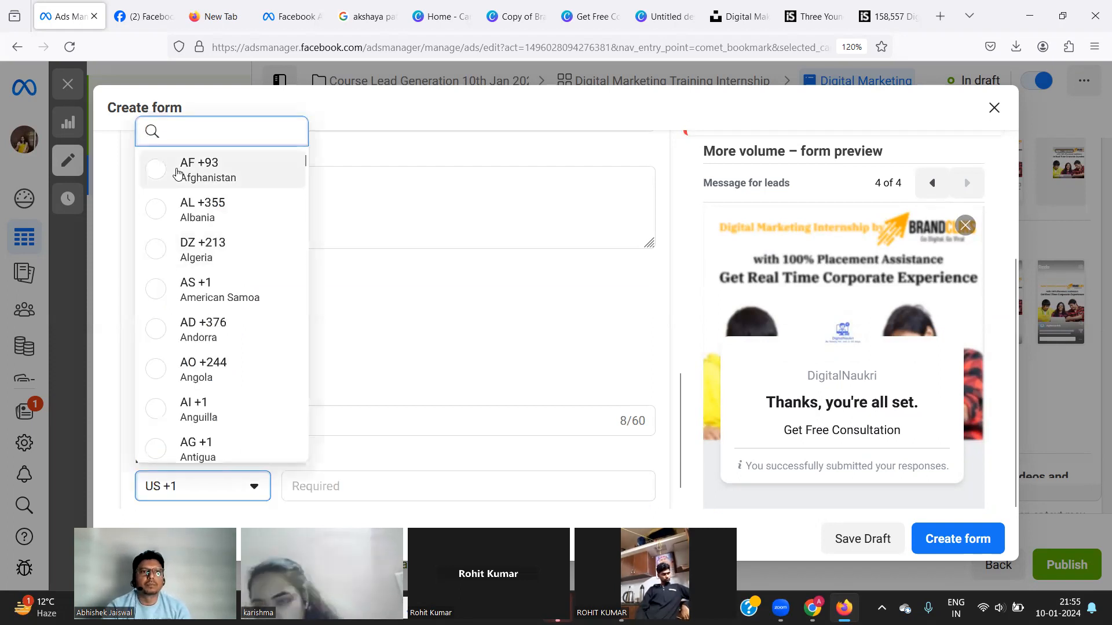
pyautogui.write('91')
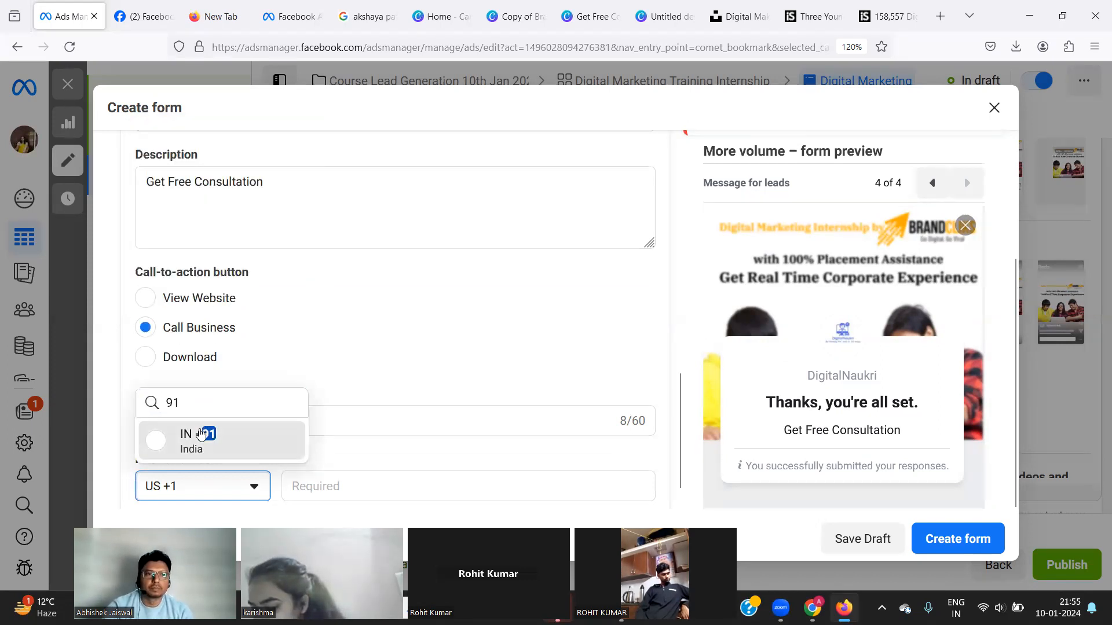
pyautogui.click(200, 434)
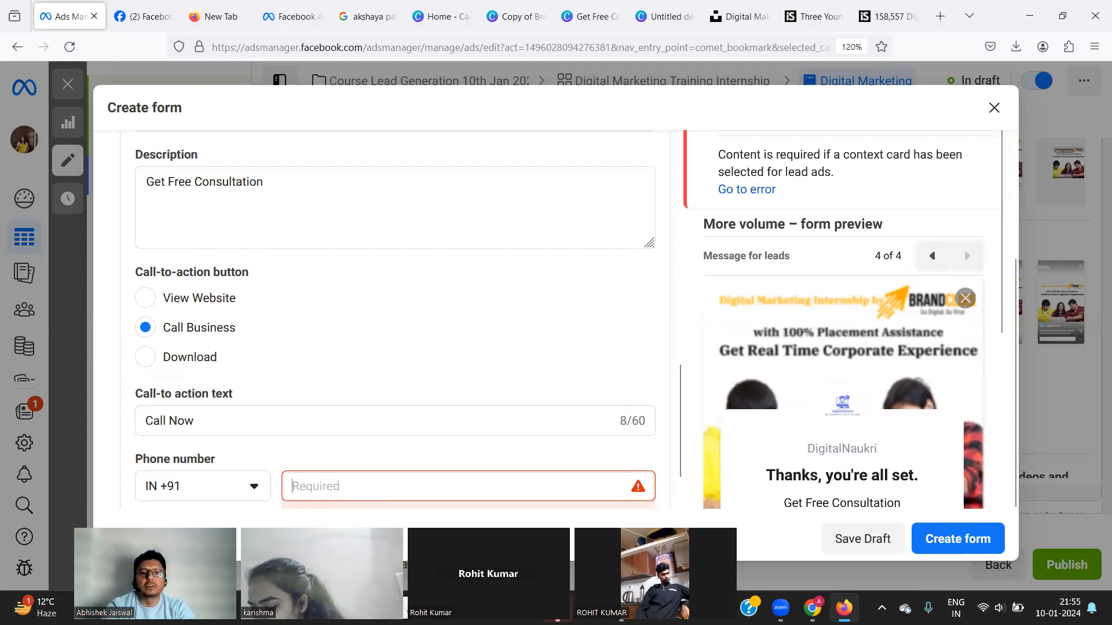
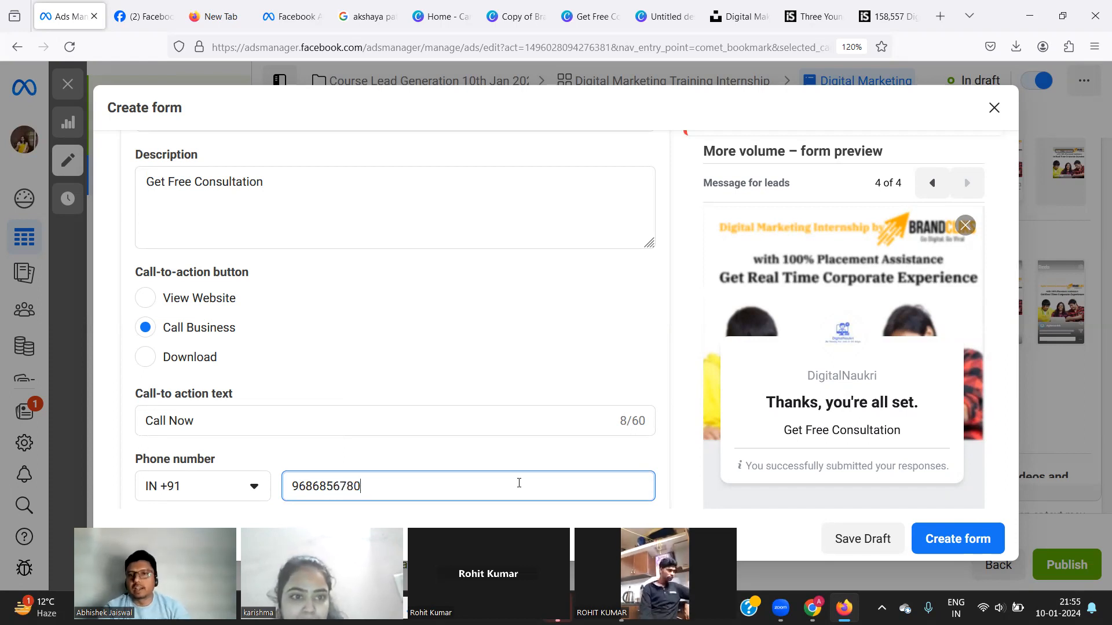
# Write 'Please fill up the form to get the call back' as the prefill questions description.
pyautogui.click(958, 539)
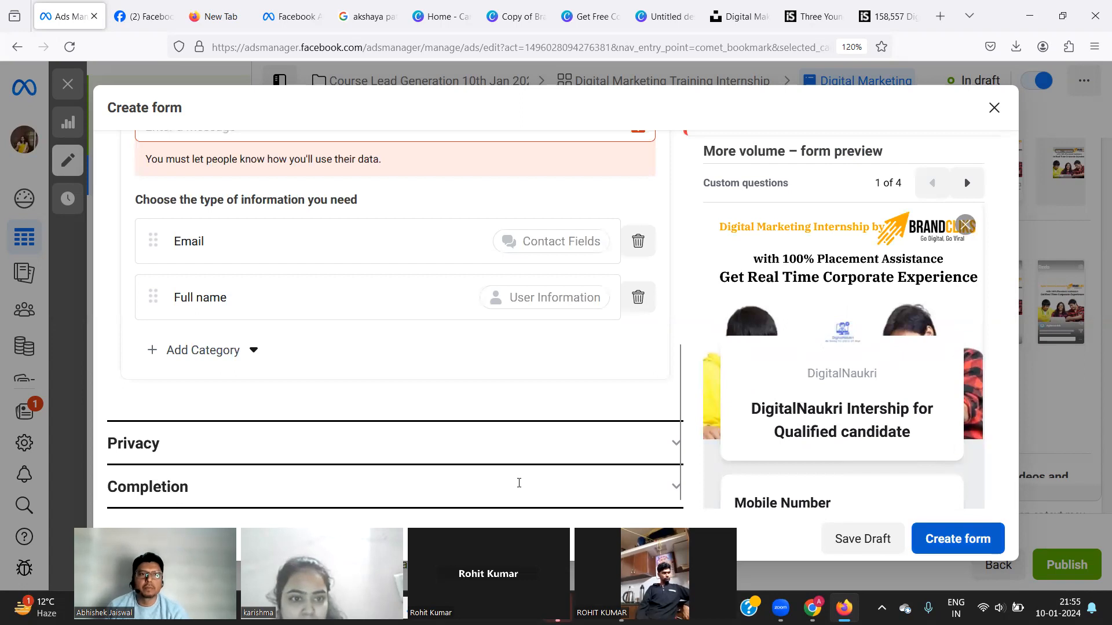
pyautogui.scroll(3, 623, 399)
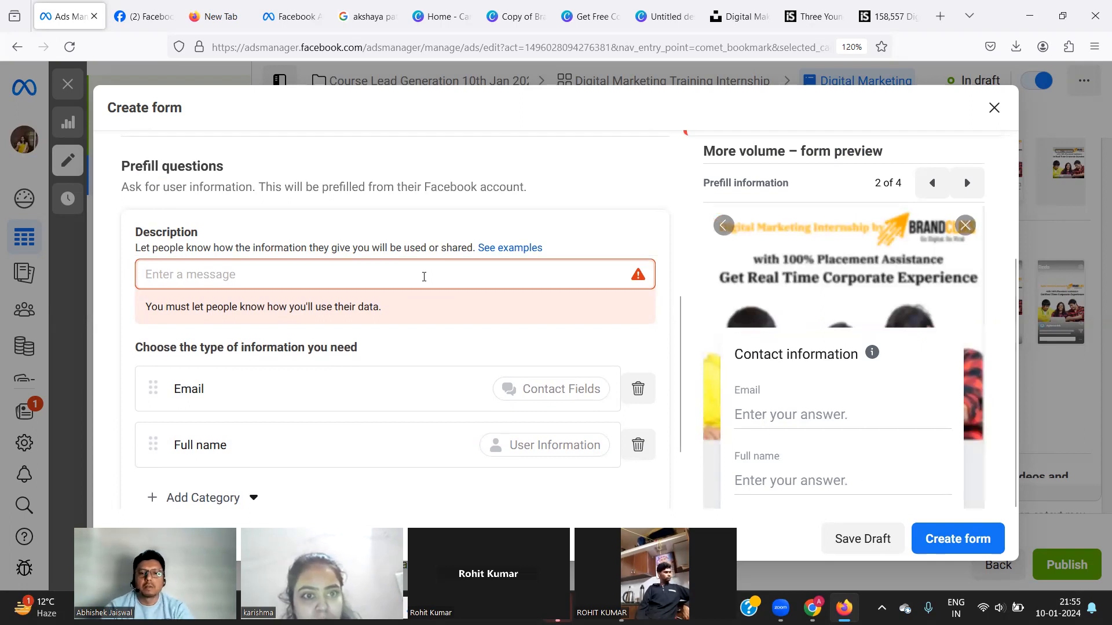
pyautogui.click(424, 276)
pyautogui.write('Please finll')
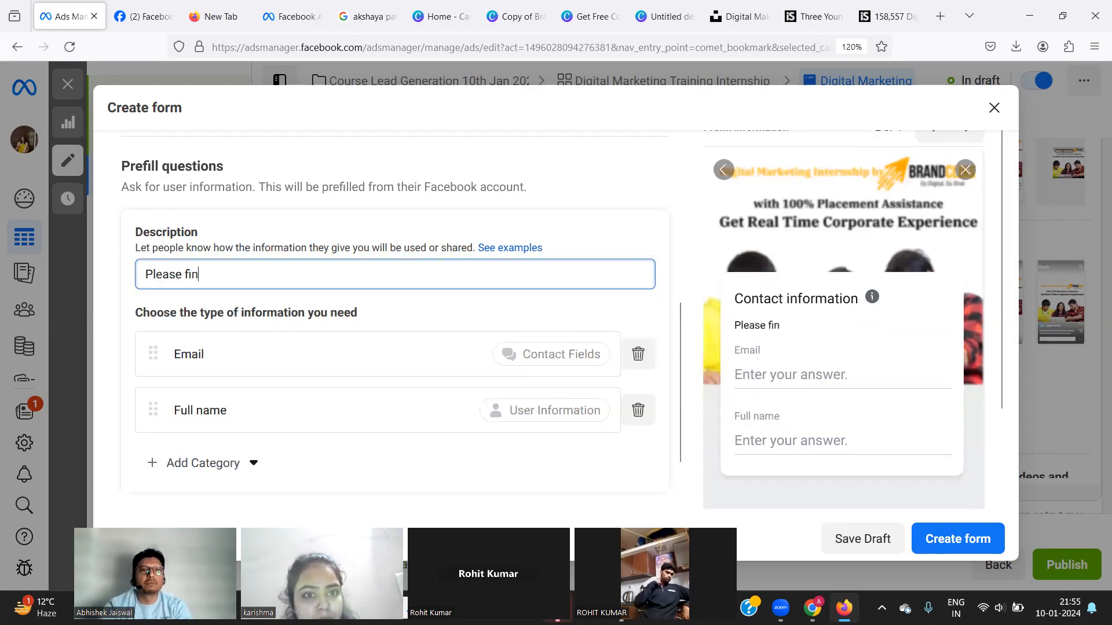
pyautogui.press('BackSpace')
pyautogui.press('BackSpace')
pyautogui.press('BackSpace')
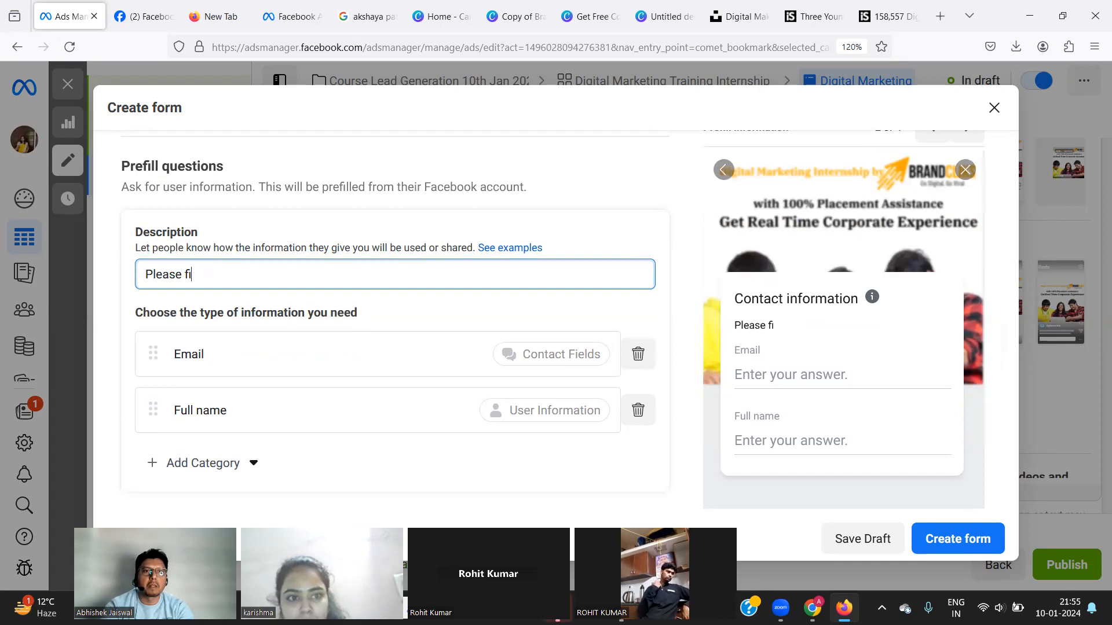
pyautogui.write('ll up the ')
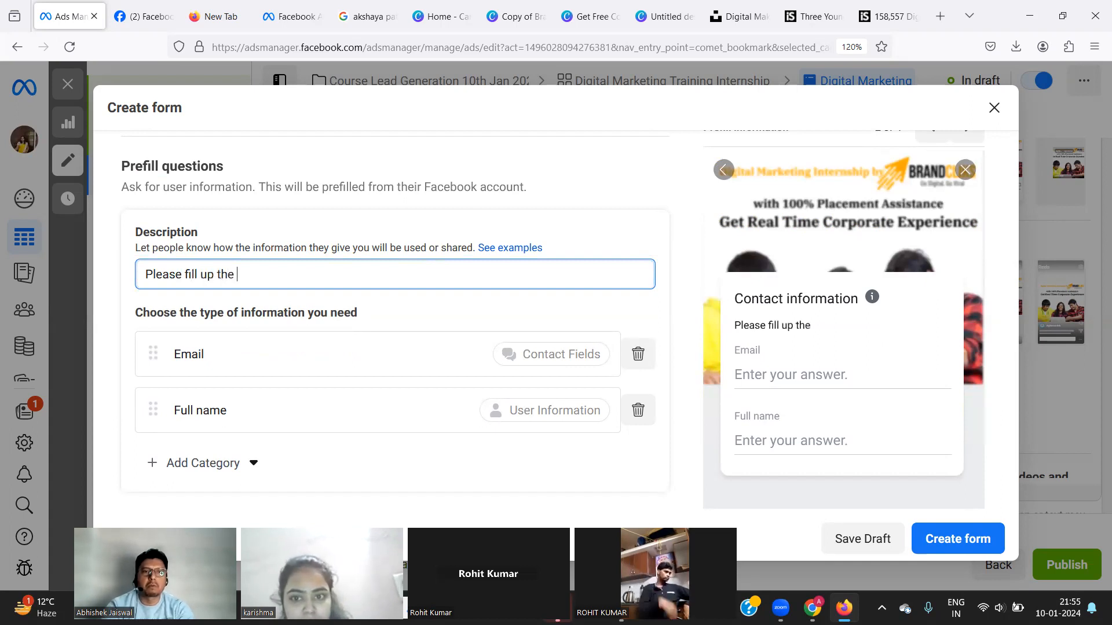
pyautogui.write('form to get the ')
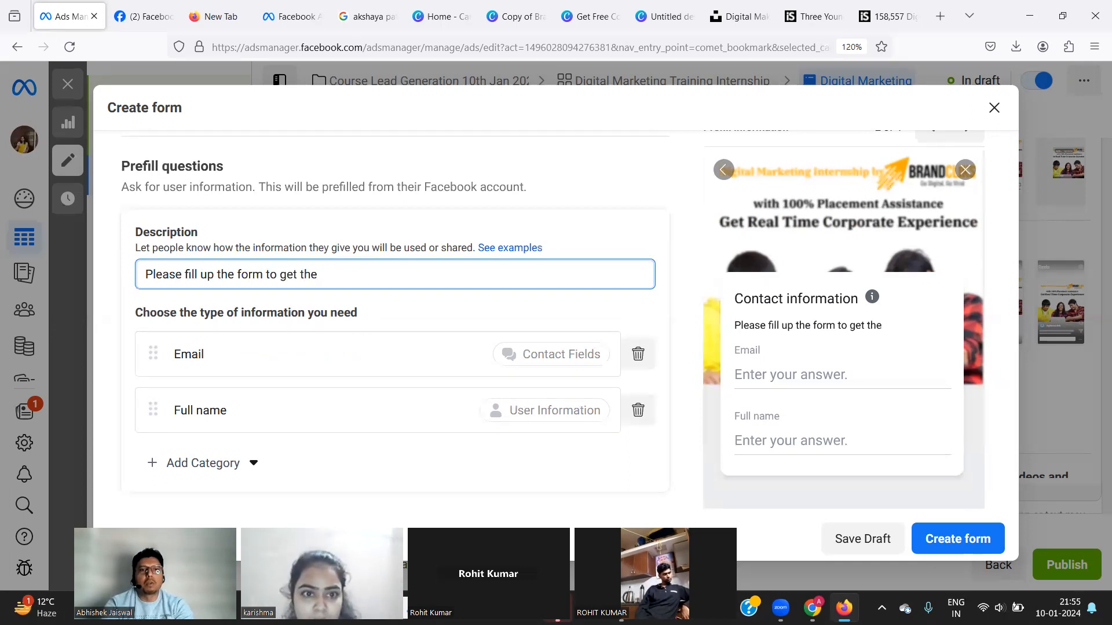
pyautogui.write('cal')
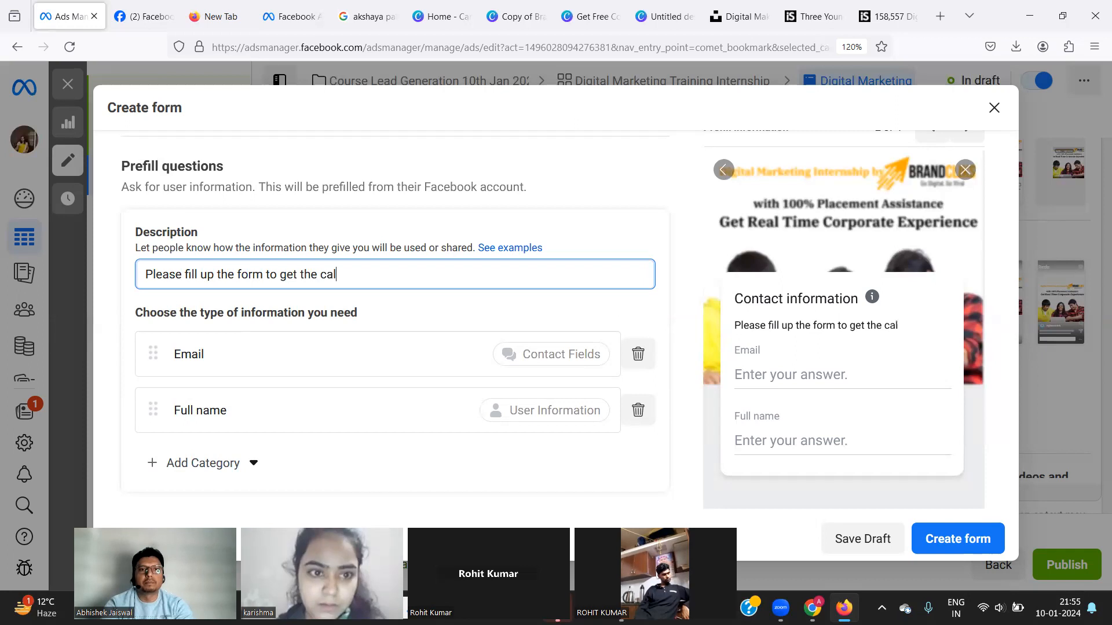
pyautogui.write('l back')
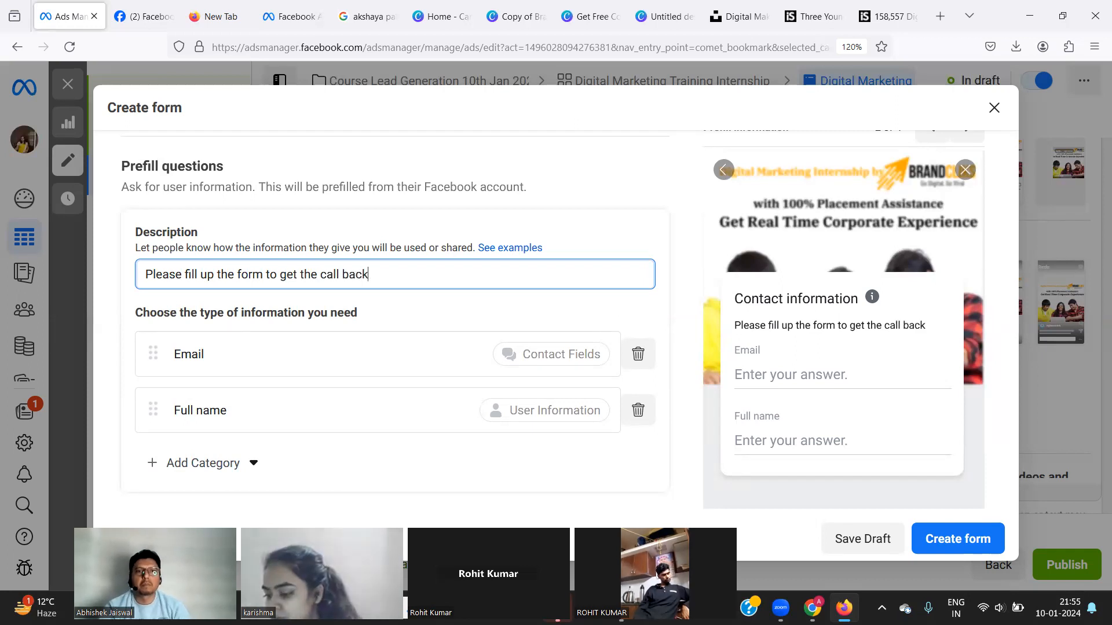
# Remove the empty greeting and create the Intenrship instant form.
pyautogui.click(979, 539)
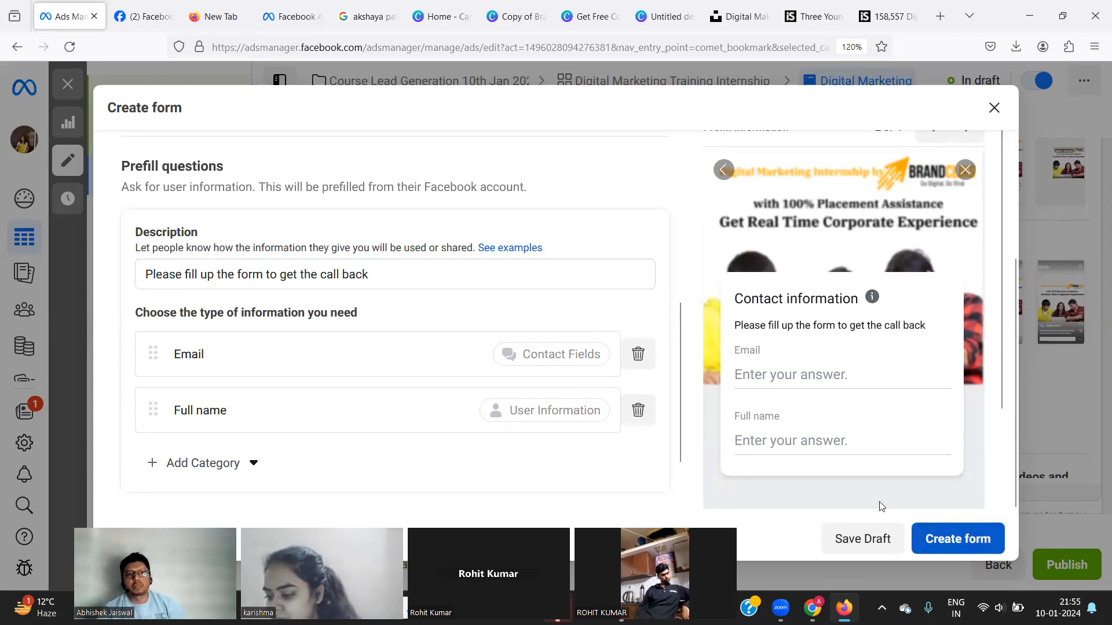
pyautogui.click(286, 205)
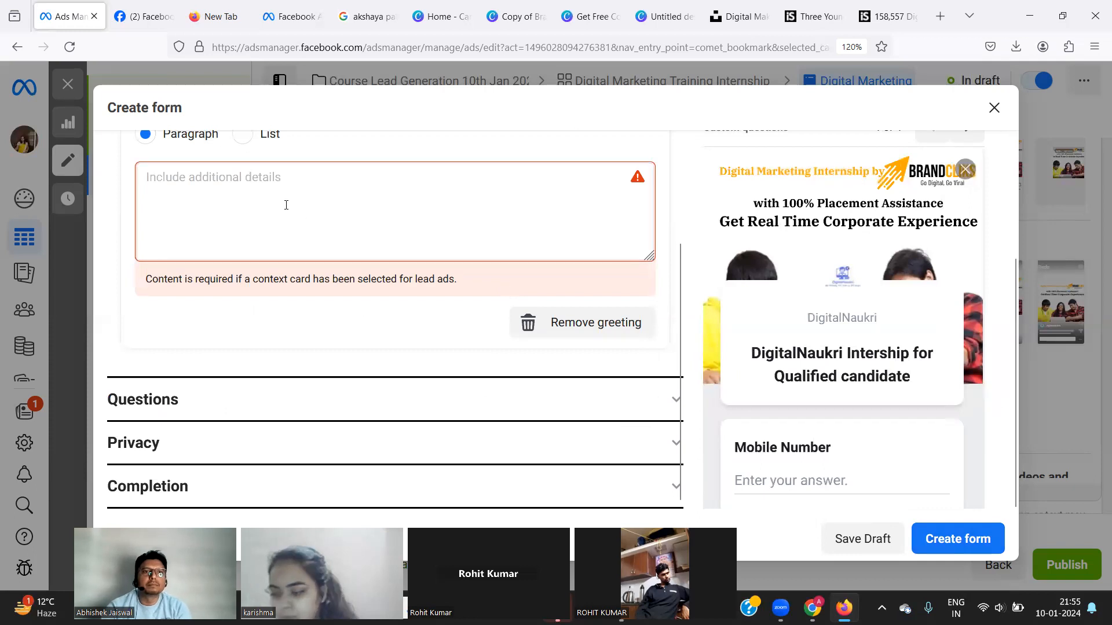
pyautogui.click(582, 339)
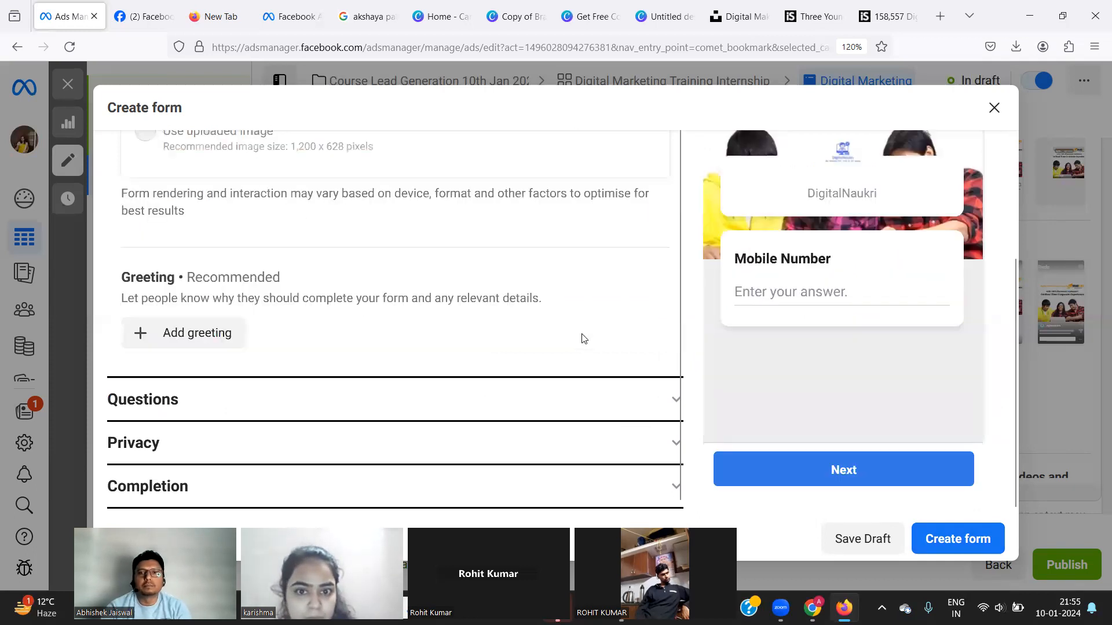
pyautogui.scroll(3, 362, 371)
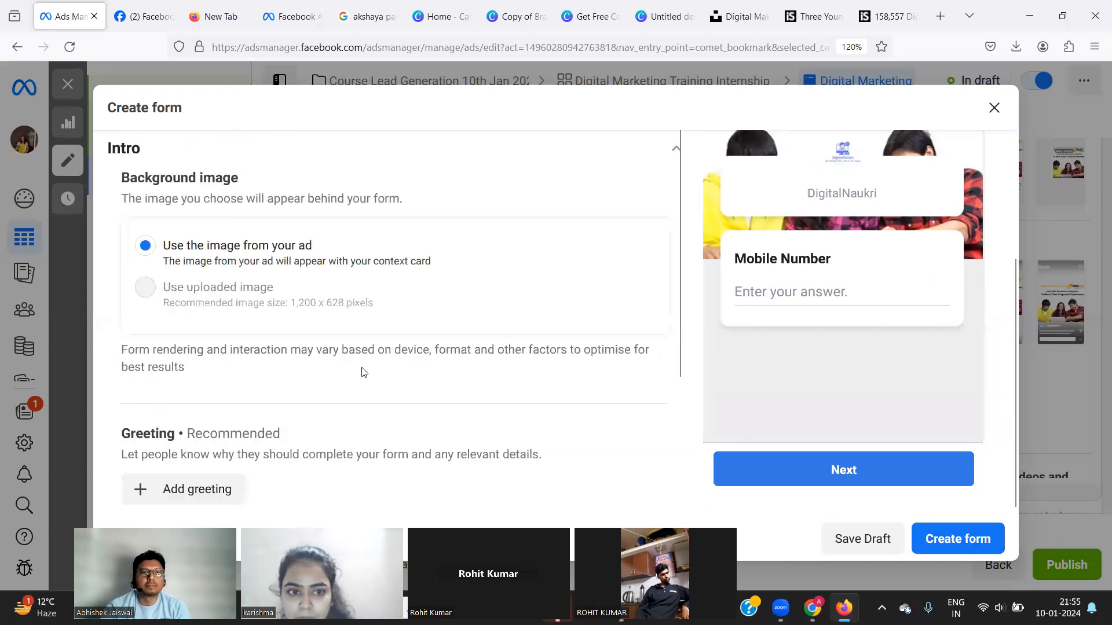
pyautogui.scroll(-3, 362, 371)
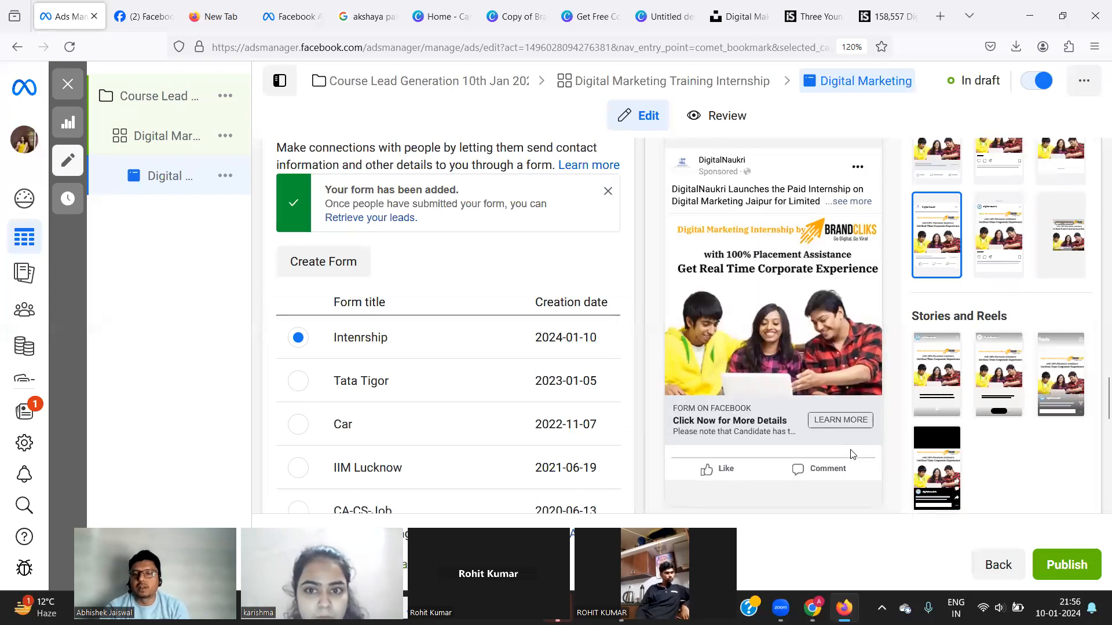
# Advance the lead form preview through the prefill, privacy review and thank-you screens.
pyautogui.scroll(-10, 851, 454)
pyautogui.scroll(-3, 851, 451)
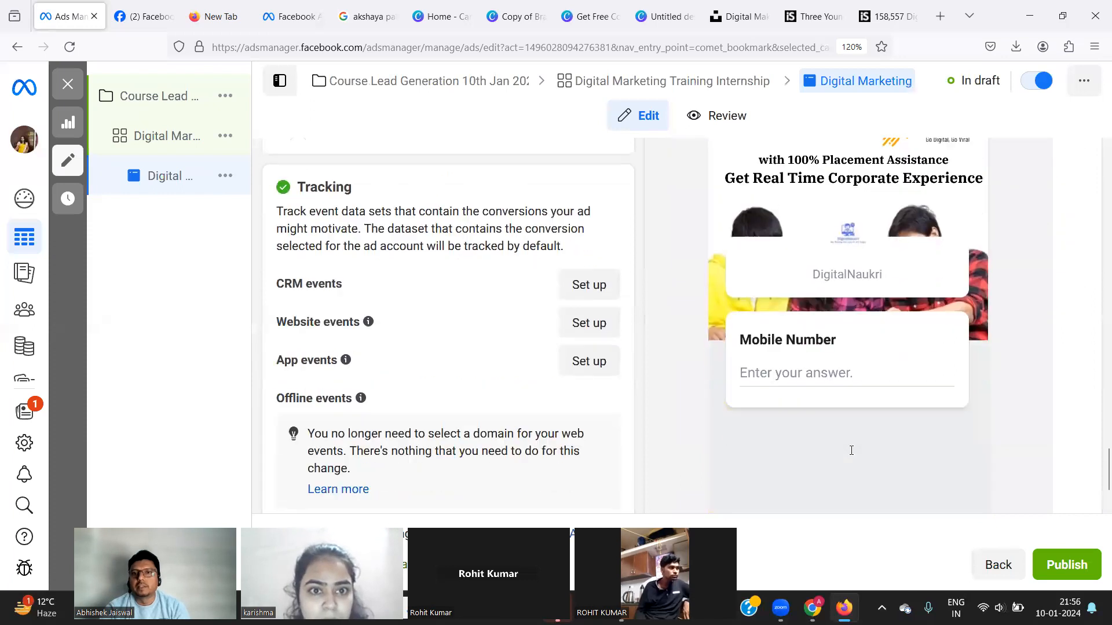
pyautogui.scroll(-3, 852, 455)
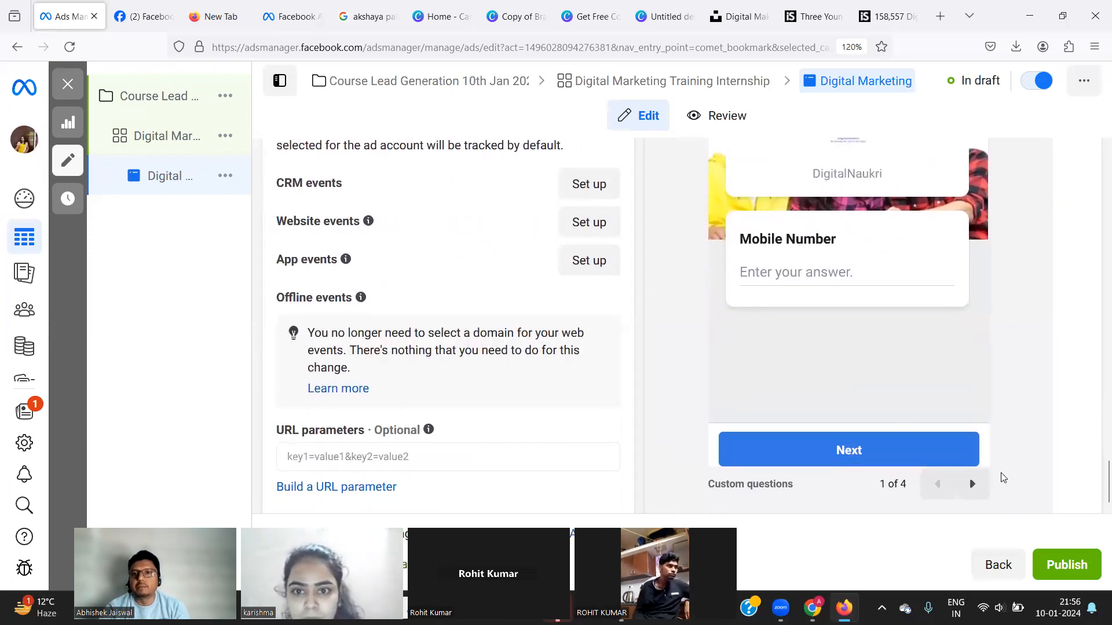
pyautogui.click(973, 485)
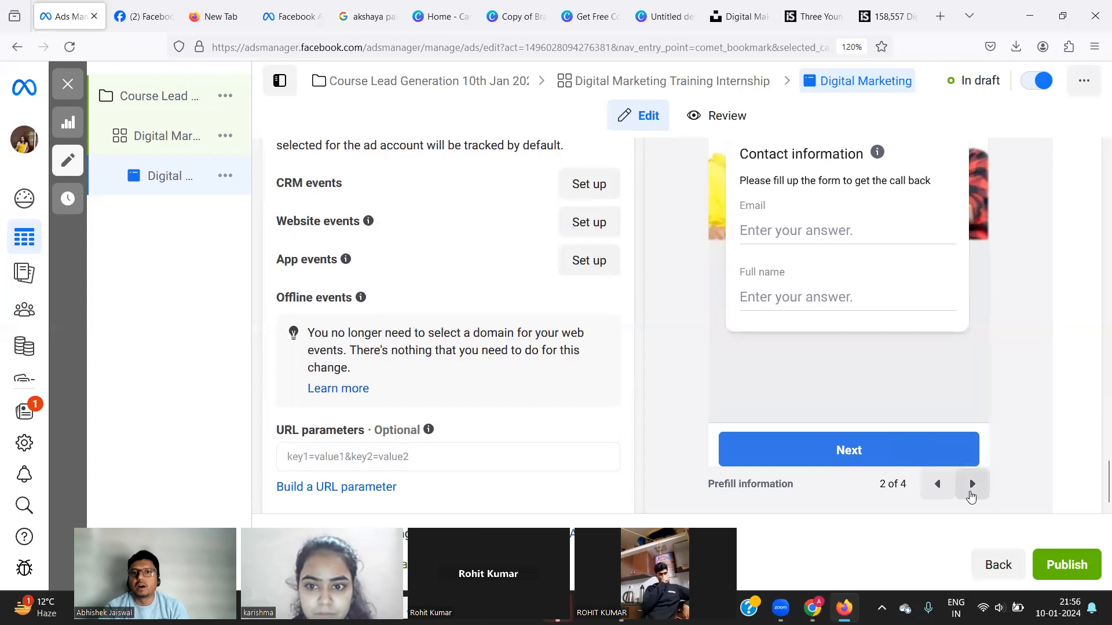
pyautogui.click(971, 493)
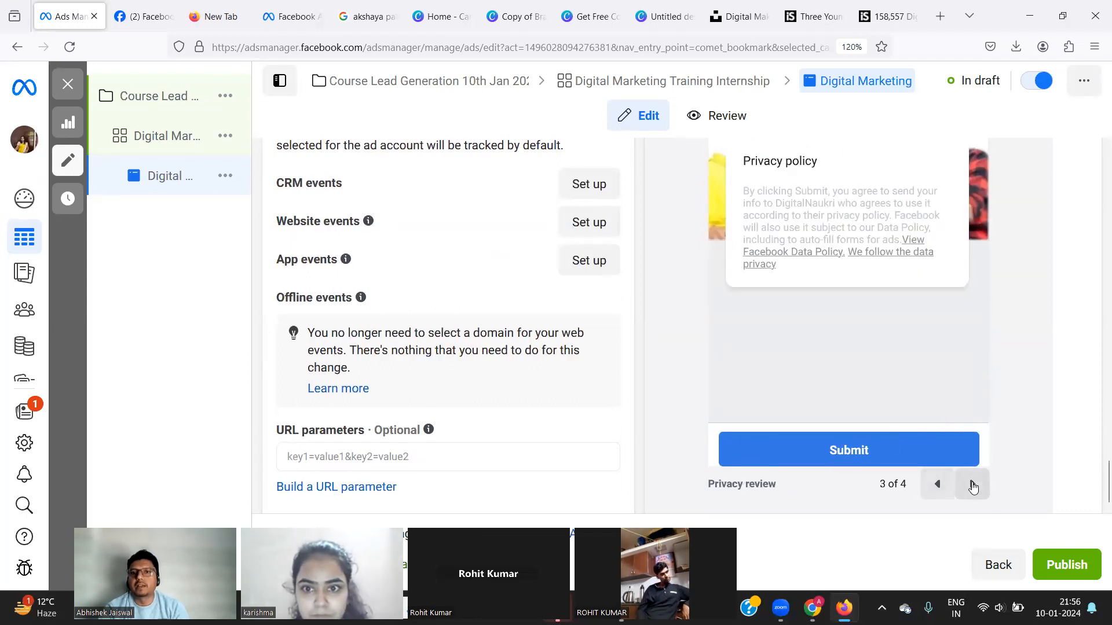
pyautogui.click(973, 486)
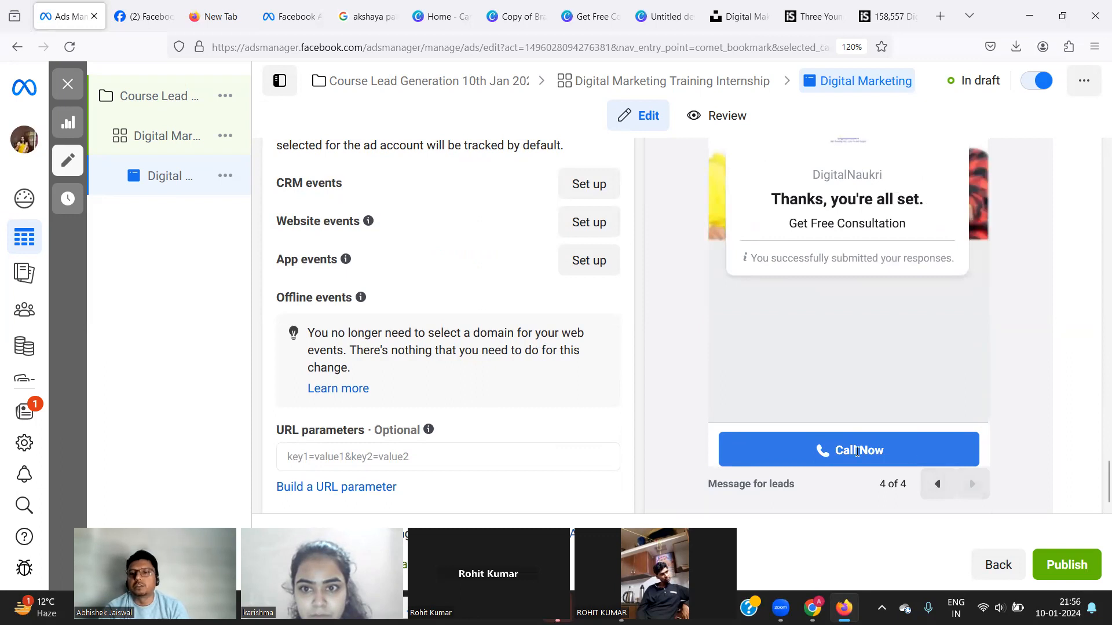
# Publish the ad, pick UPI as the payment method and continue.
pyautogui.click(1052, 573)
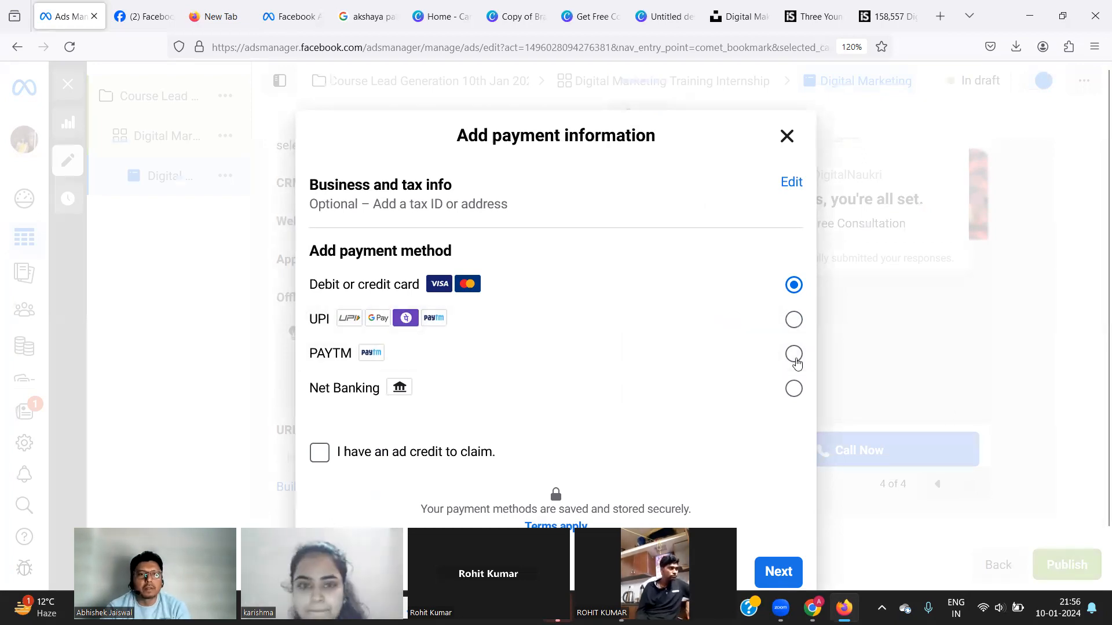
pyautogui.click(794, 319)
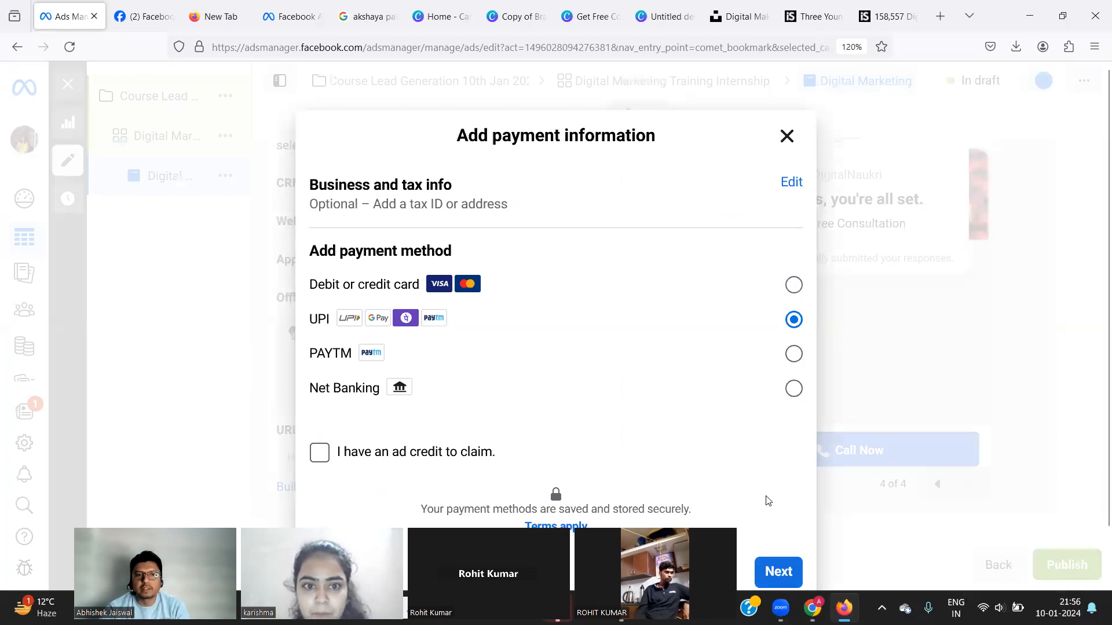
pyautogui.click(779, 579)
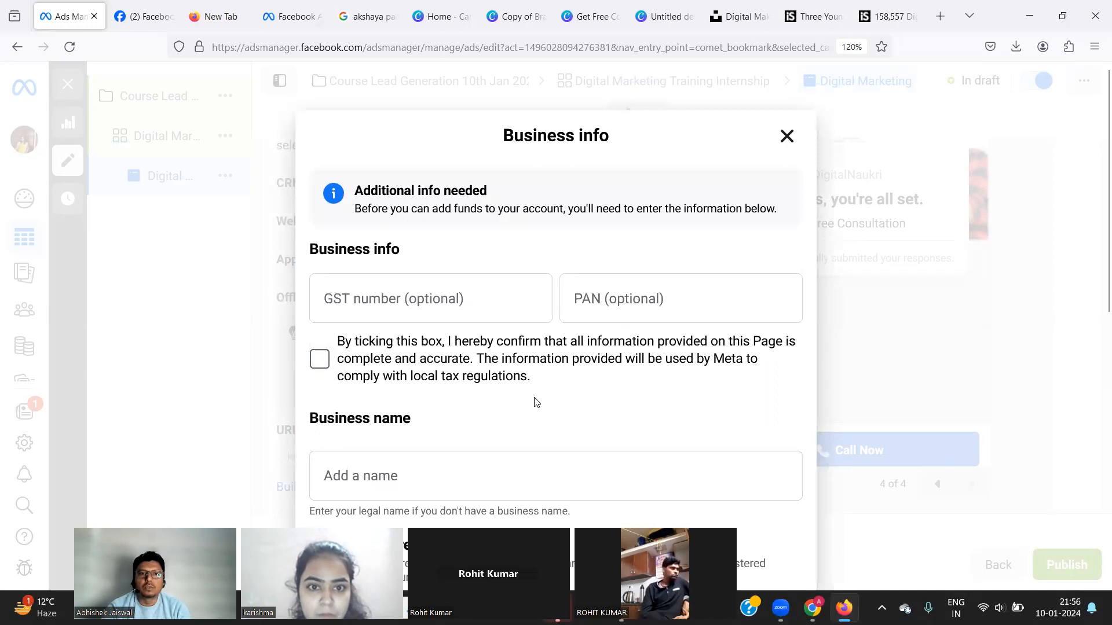
# Enter business name DigitalNaukri, the street address line and the town or city.
pyautogui.scroll(-2, 535, 401)
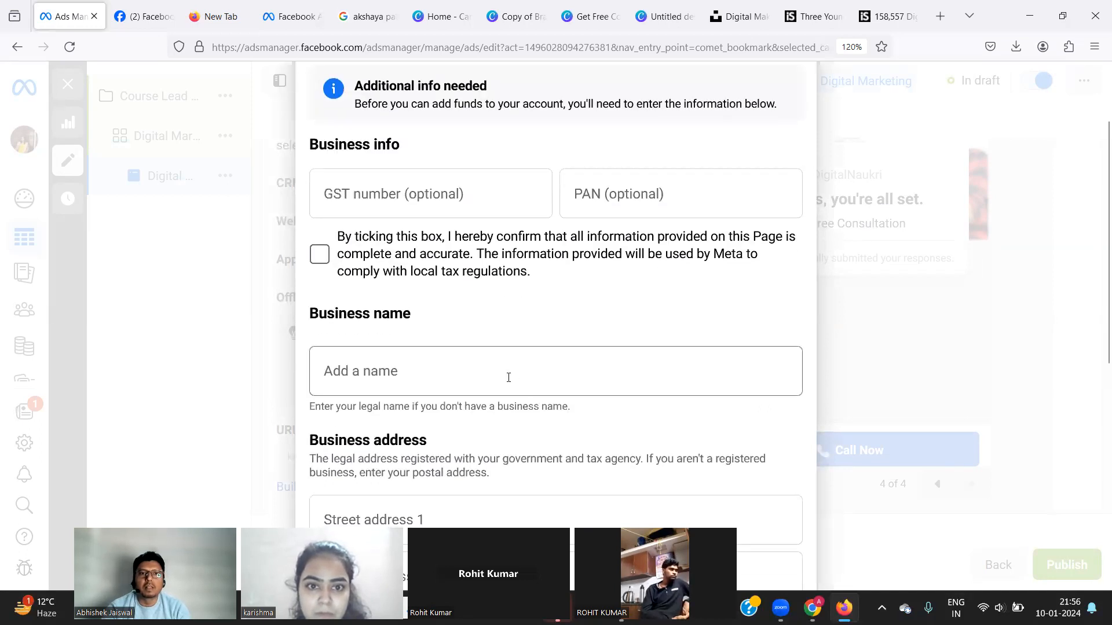
pyautogui.click(442, 361)
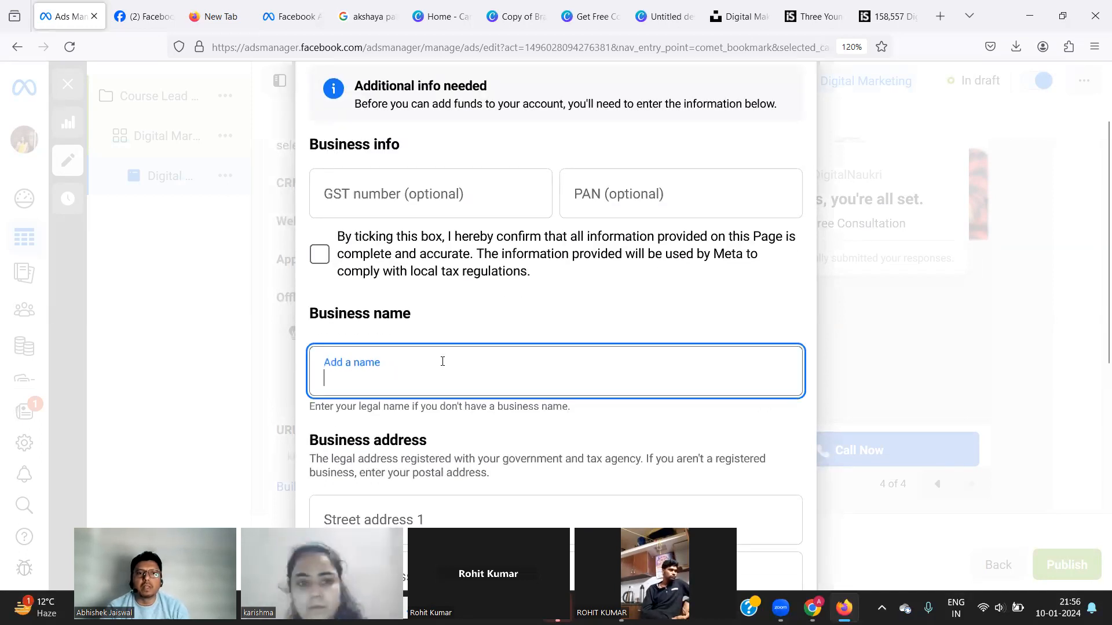
pyautogui.write('Digit')
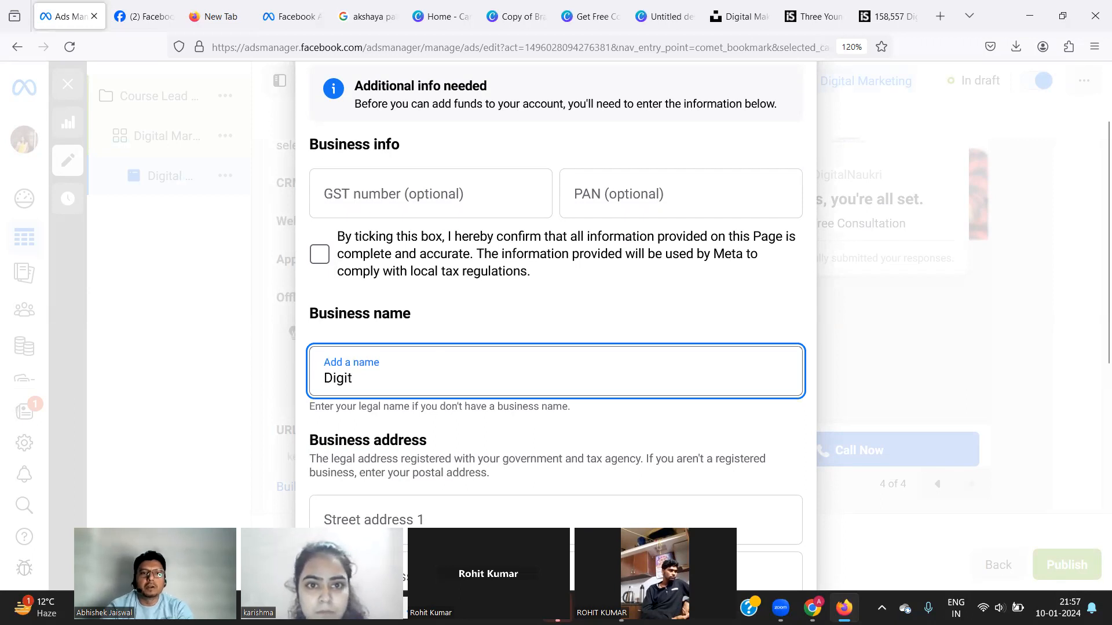
pyautogui.write('alNaukri')
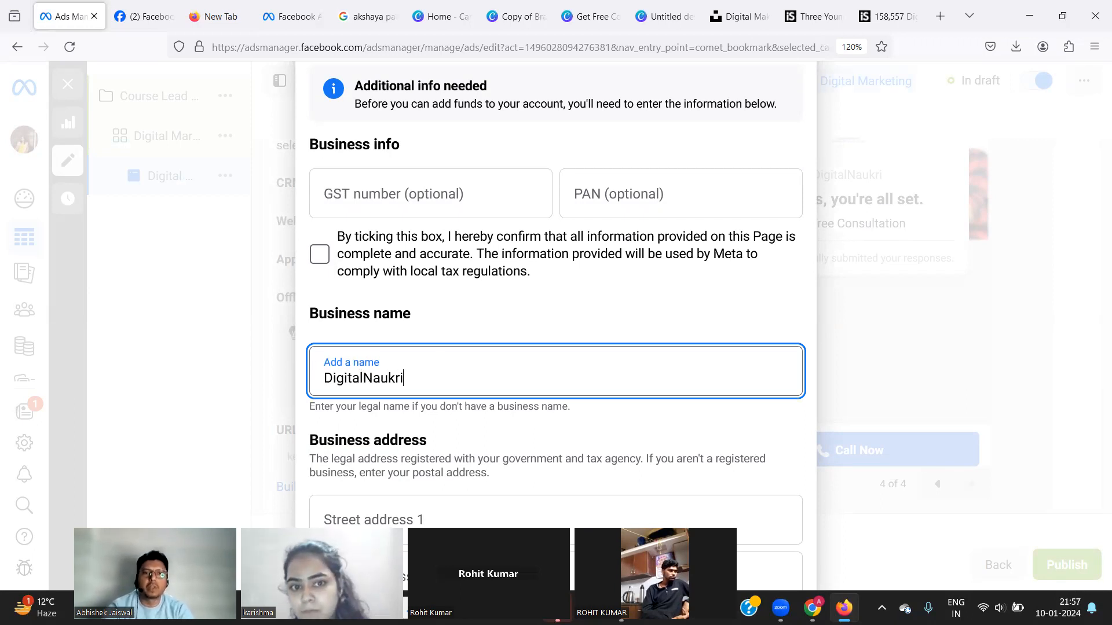
pyautogui.scroll(-3, 169, 388)
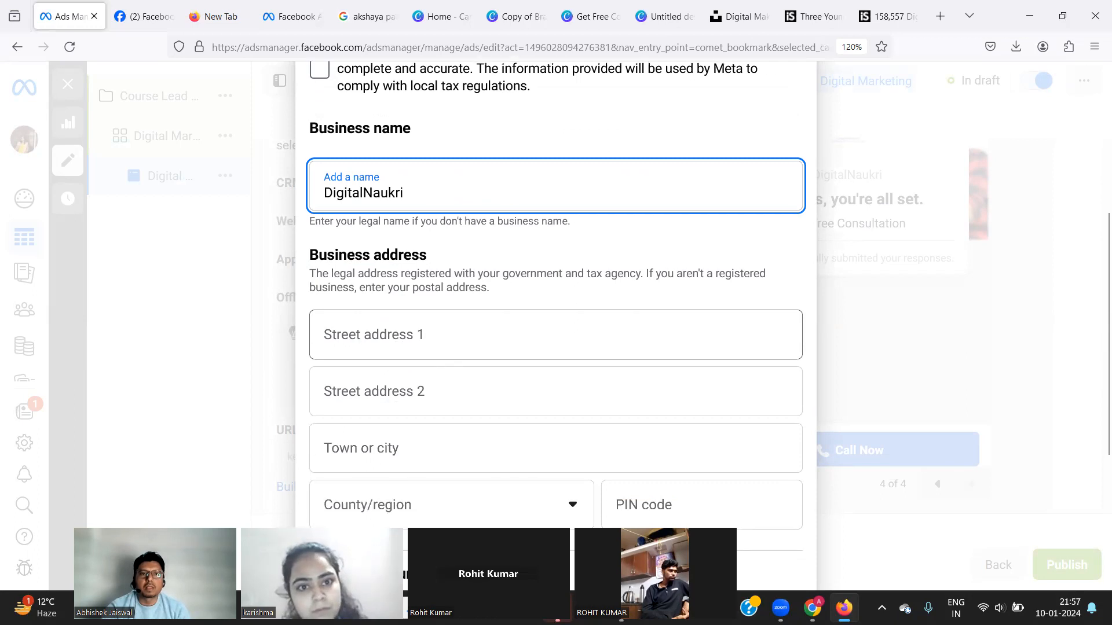
pyautogui.click(402, 335)
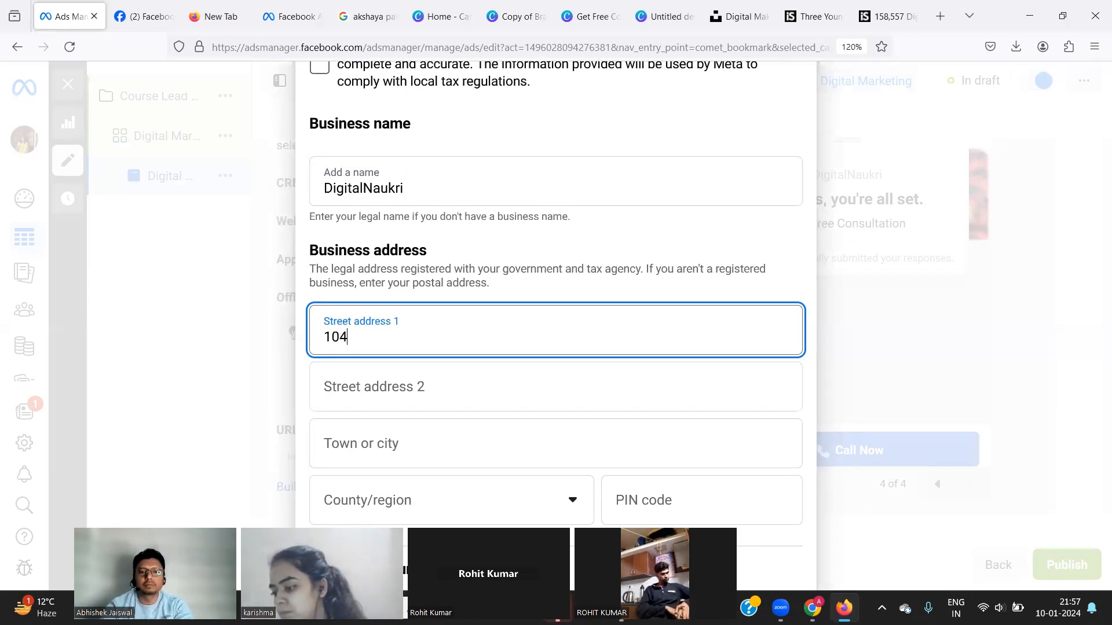
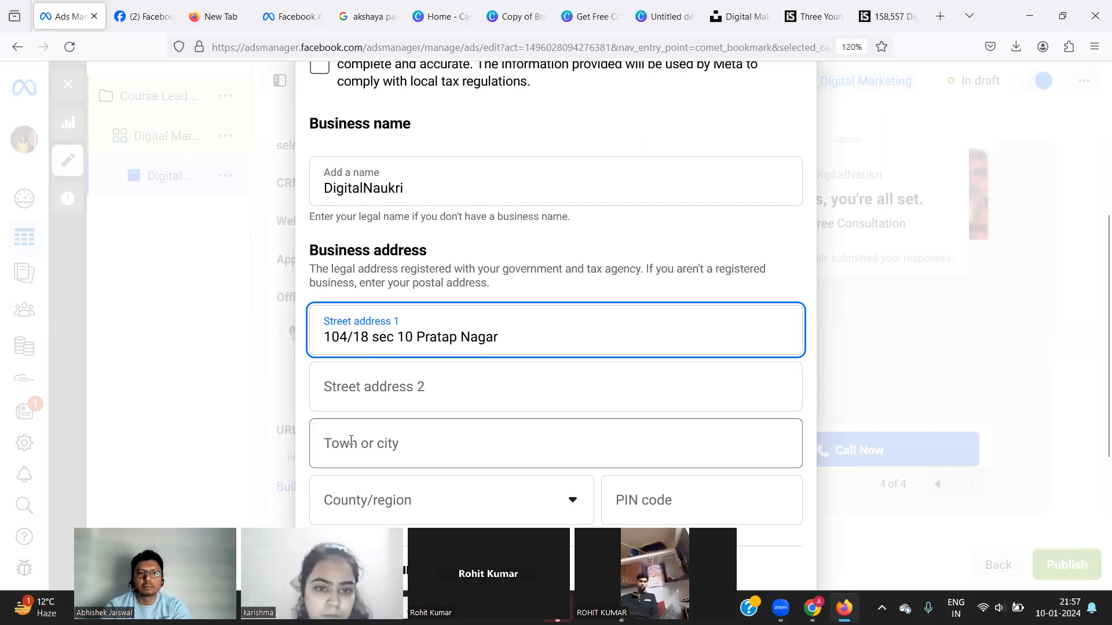
pyautogui.click(351, 419)
pyautogui.write('Jaipur')
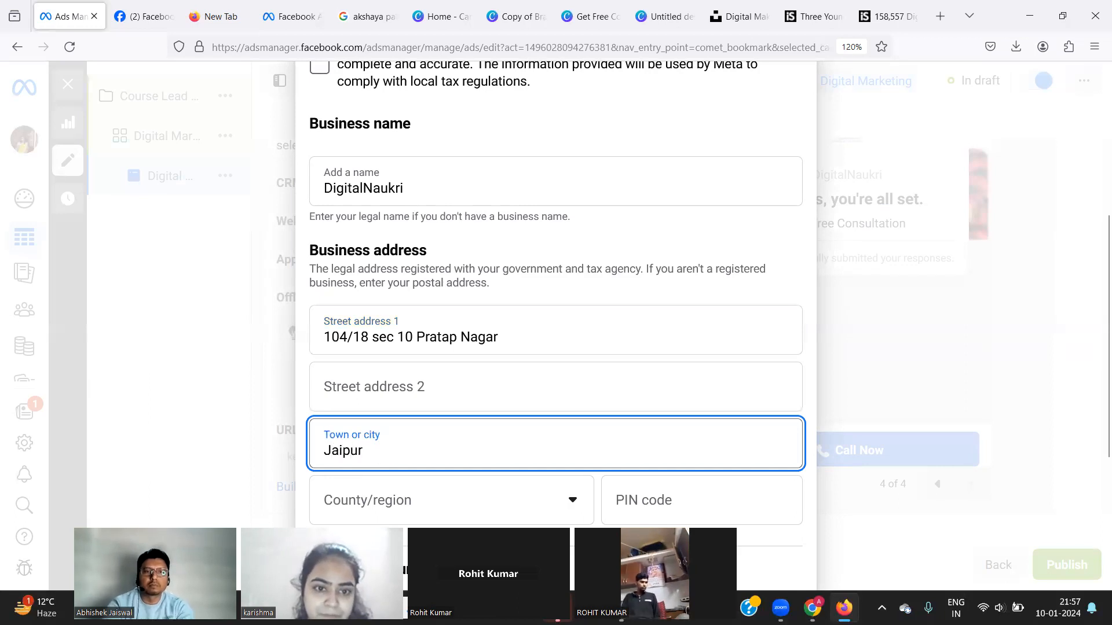
# Choose Rajasthan as the state and enter the business PIN code.
pyautogui.click(365, 503)
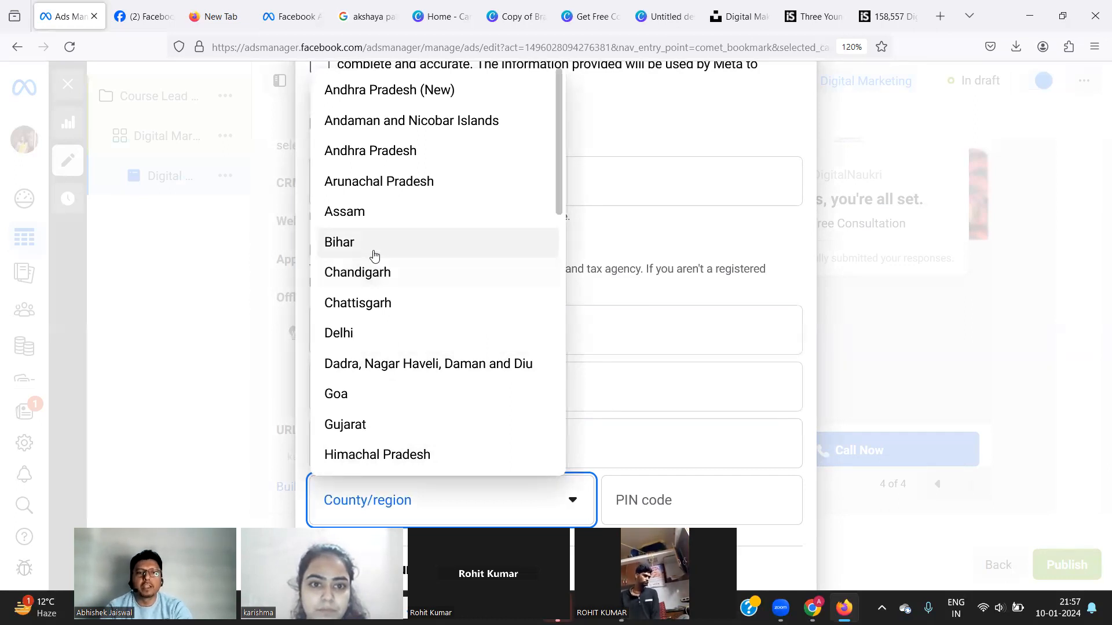
pyautogui.press('r')
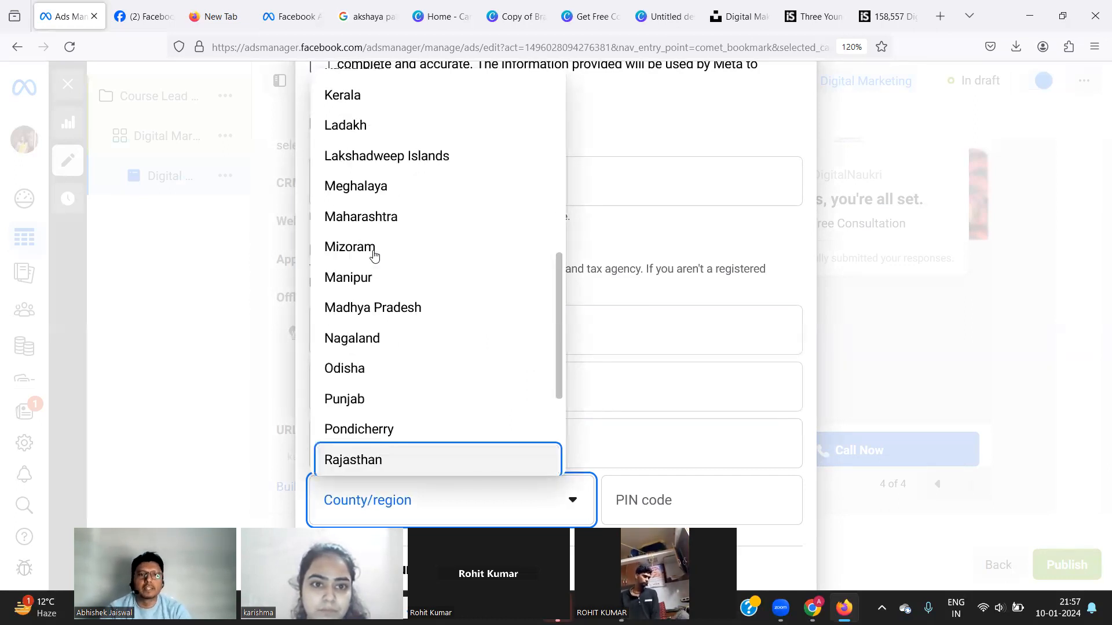
pyautogui.click(362, 462)
pyautogui.click(644, 496)
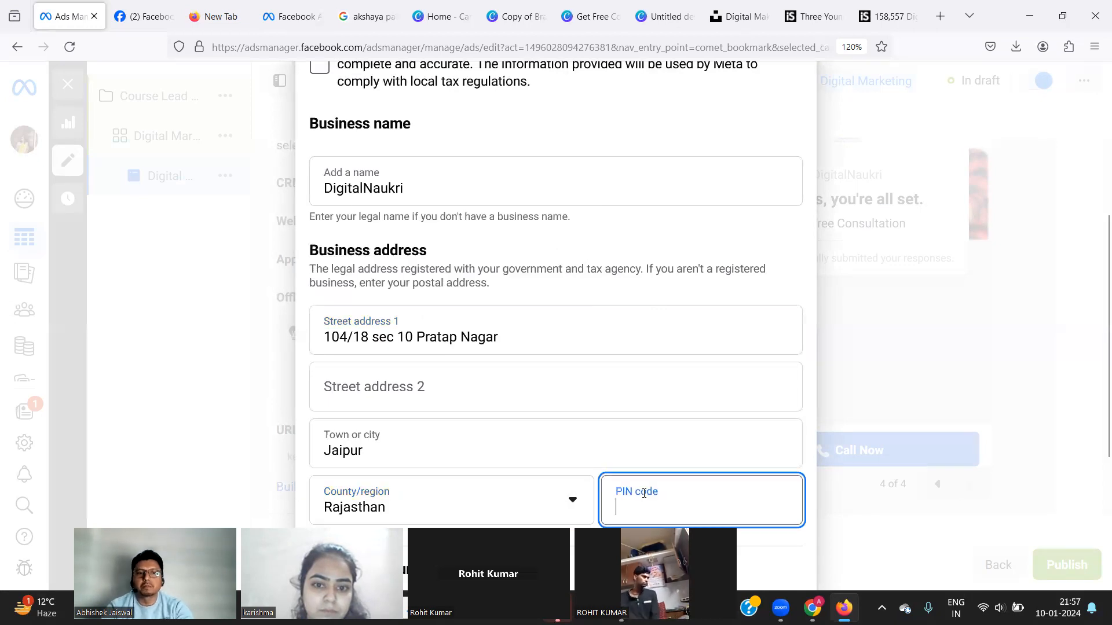
pyautogui.write('30201')
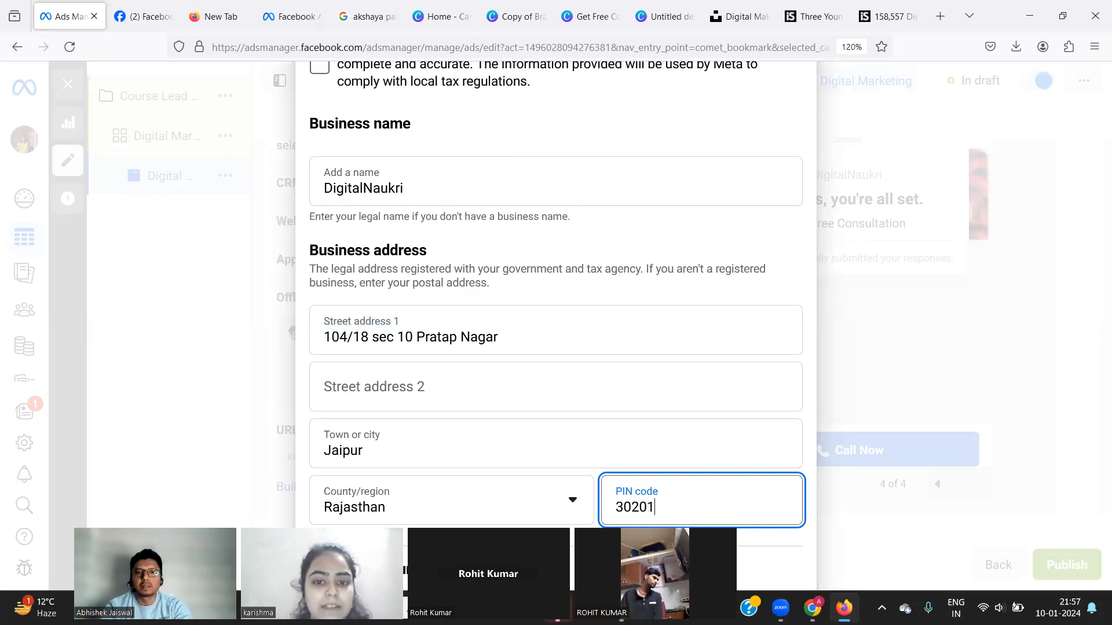
pyautogui.write('3')
pyautogui.press('BackSpace')
pyautogui.press('BackSpace')
pyautogui.write('33')
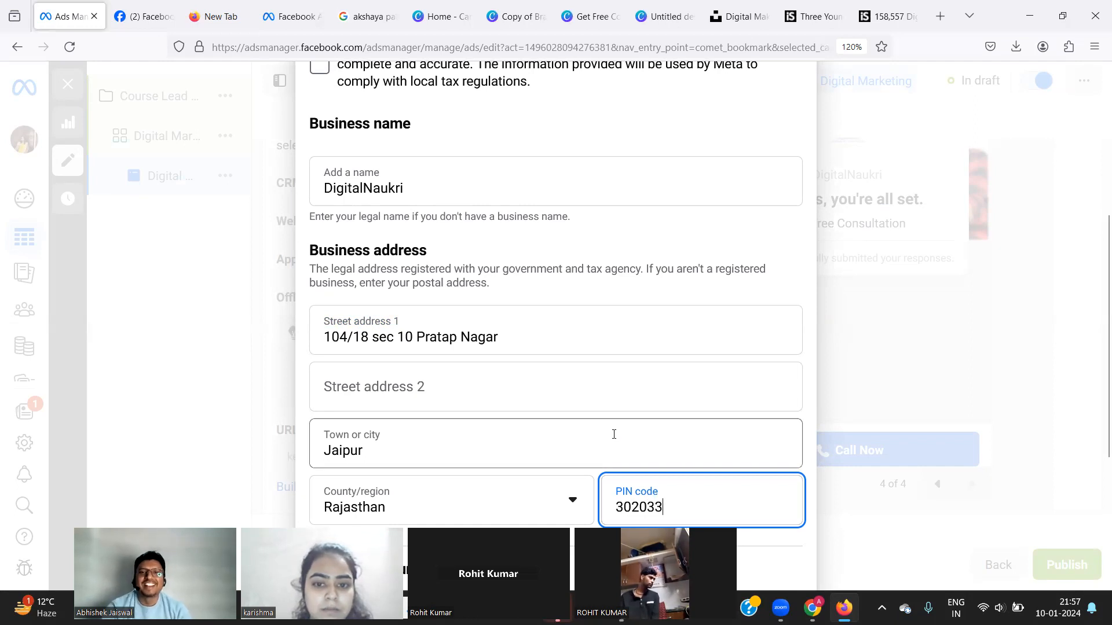
pyautogui.scroll(-4, 614, 435)
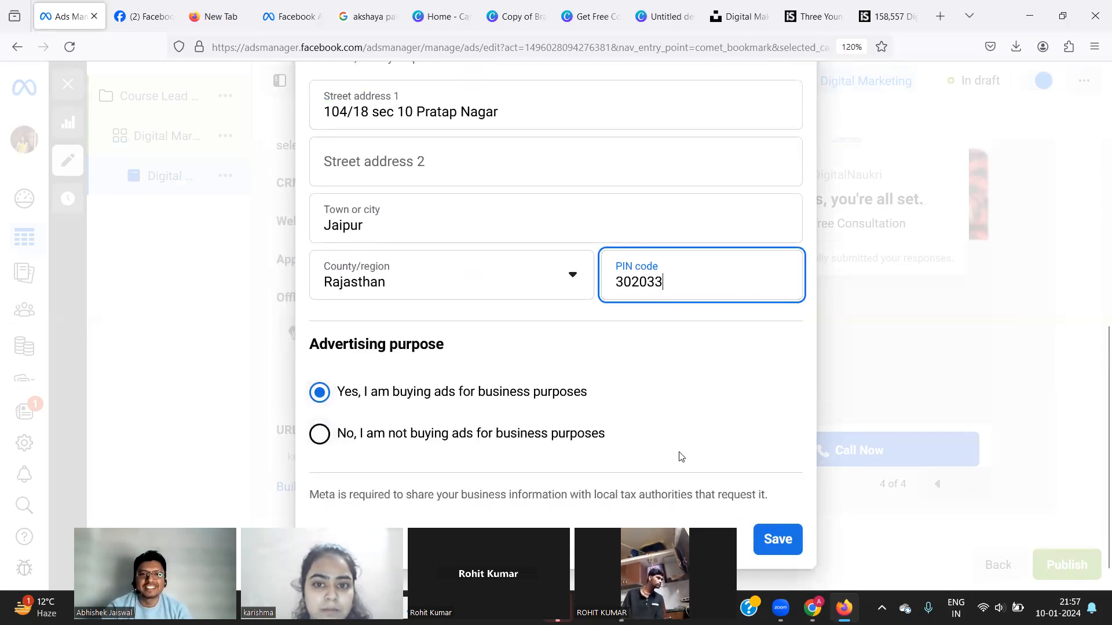
# Tick the accuracy confirmation and save the business and tax information.
pyautogui.click(737, 499)
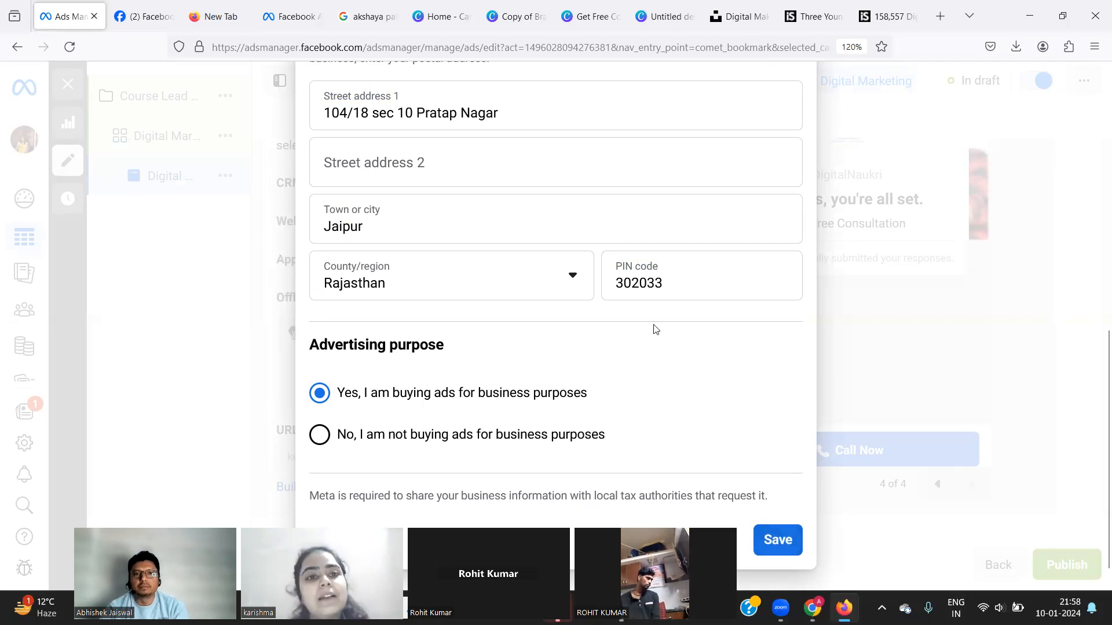
pyautogui.scroll(5, 645, 140)
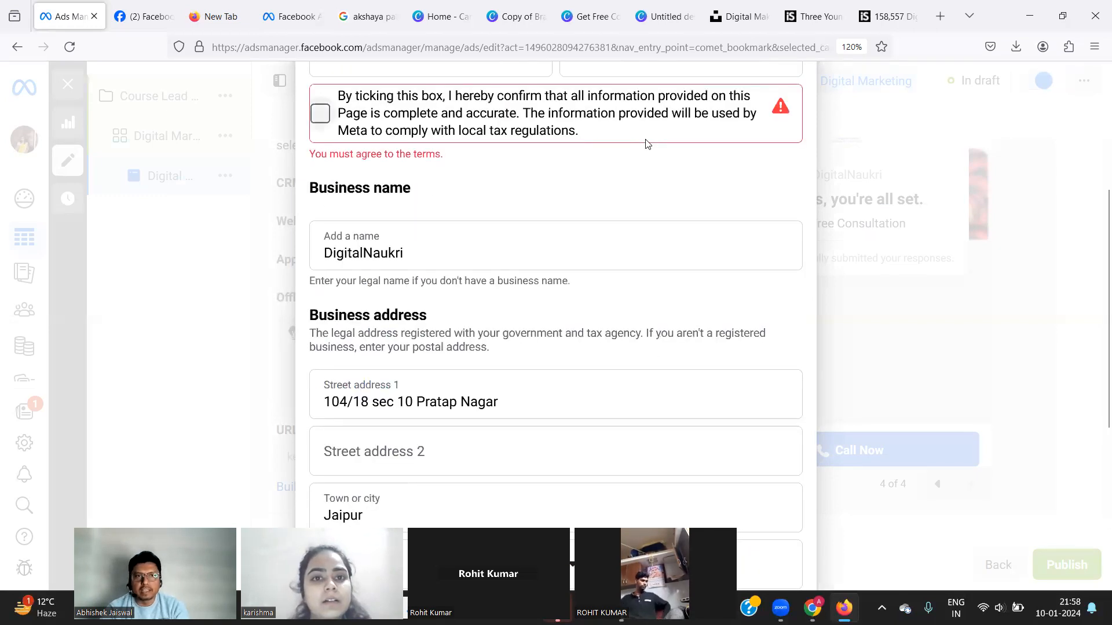
pyautogui.click(321, 113)
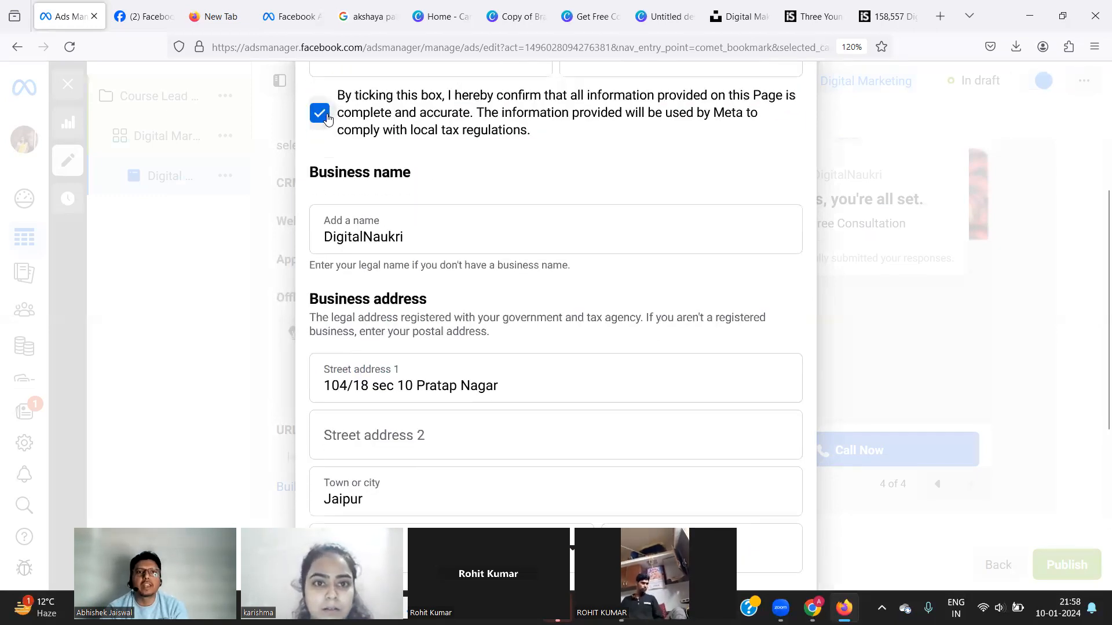
pyautogui.scroll(-5, 574, 314)
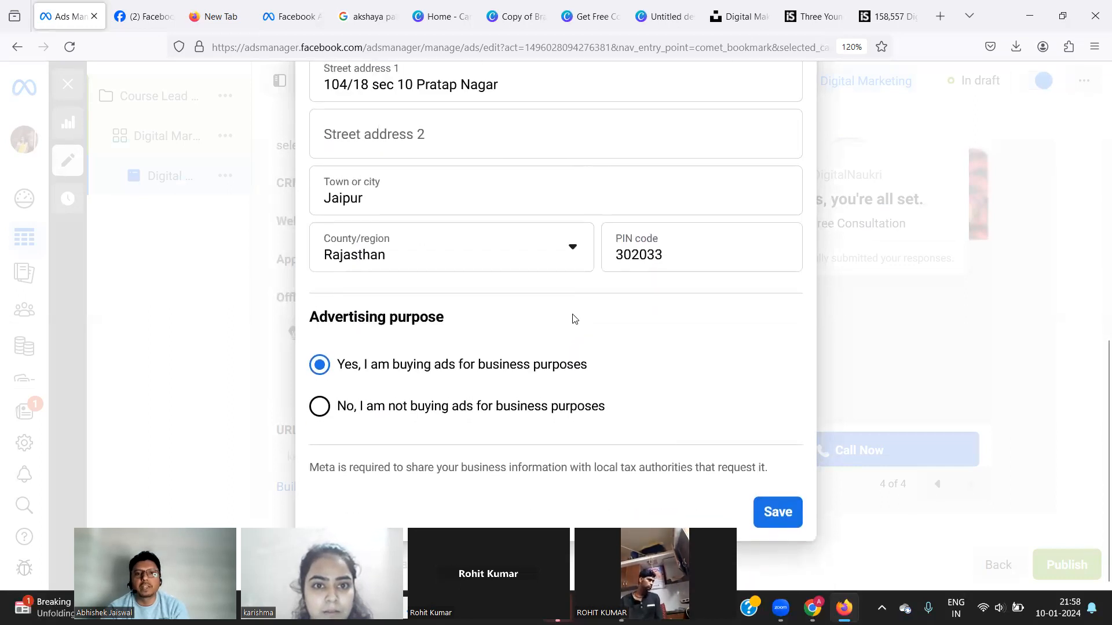
pyautogui.click(778, 513)
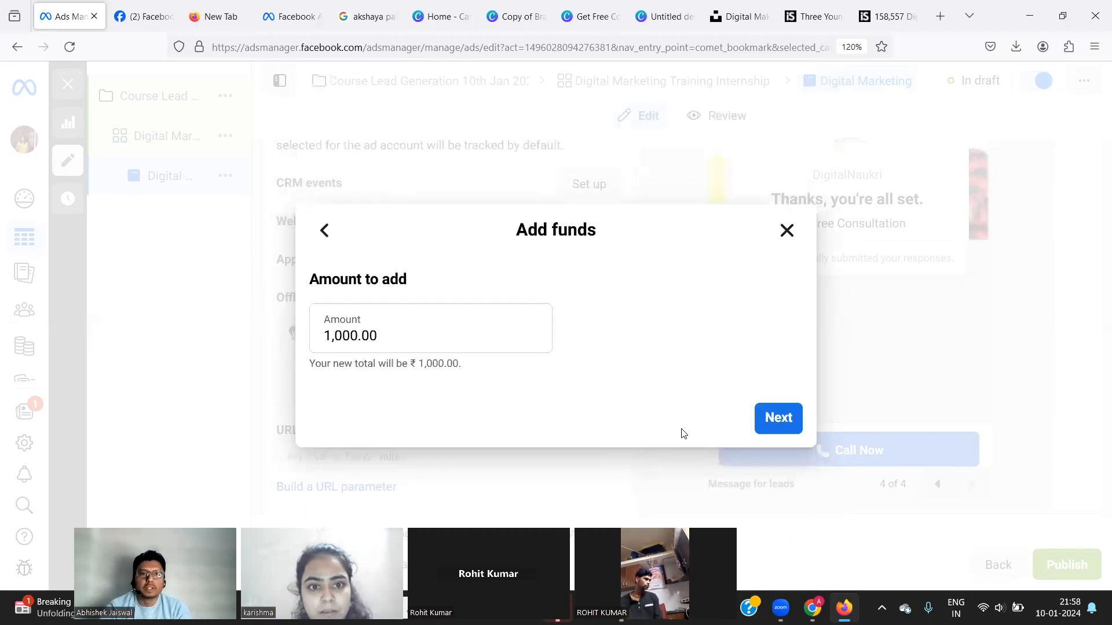
# Change the amount to add from ₹1,000.00 to ₹500 and continue to the UPI payment.
pyautogui.doubleClick(467, 329)
pyautogui.tripleClick(466, 329)
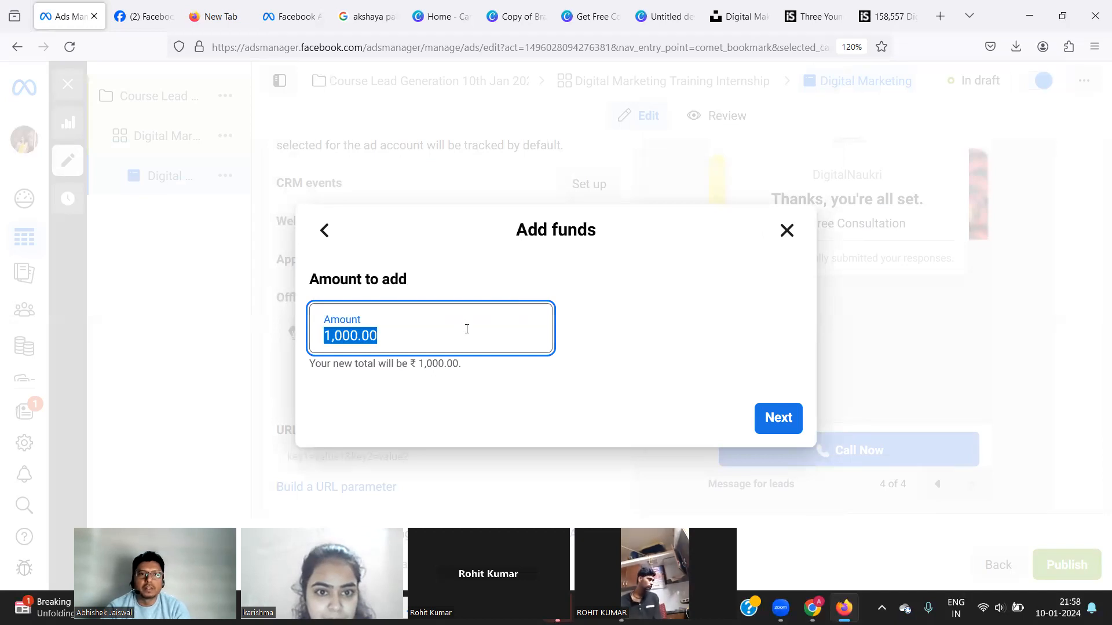
pyautogui.write('5')
pyautogui.write('00')
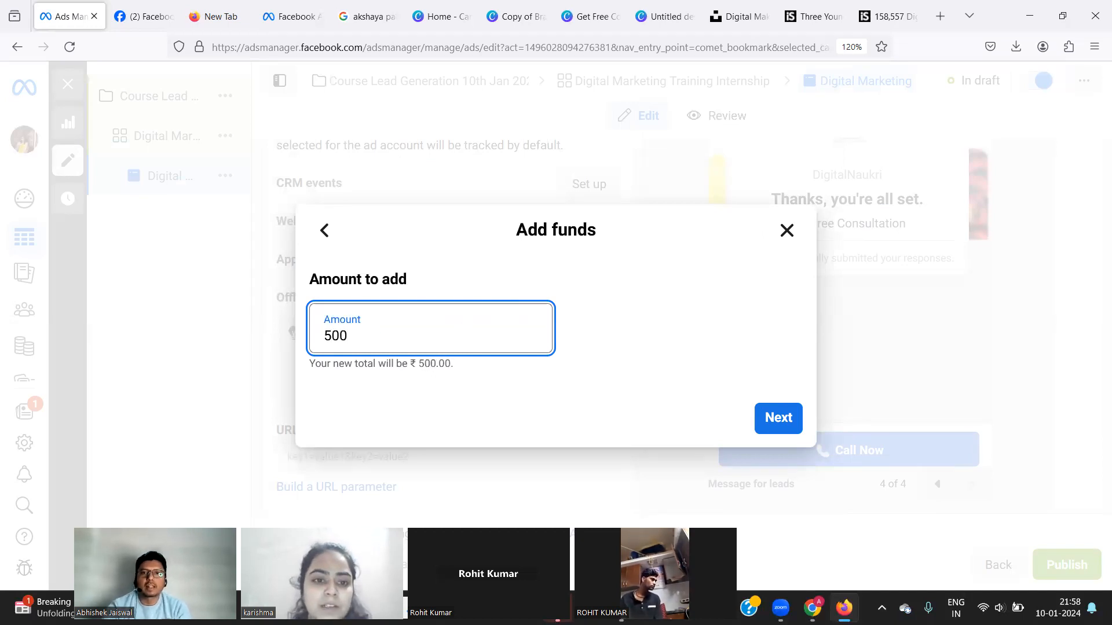
pyautogui.click(776, 421)
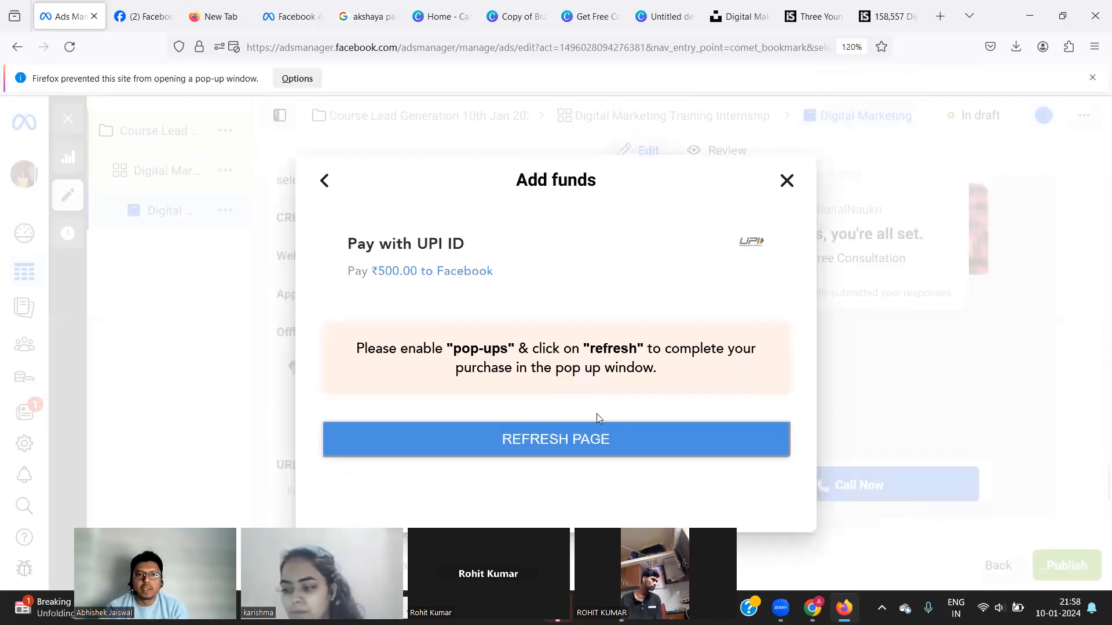
pyautogui.click(601, 447)
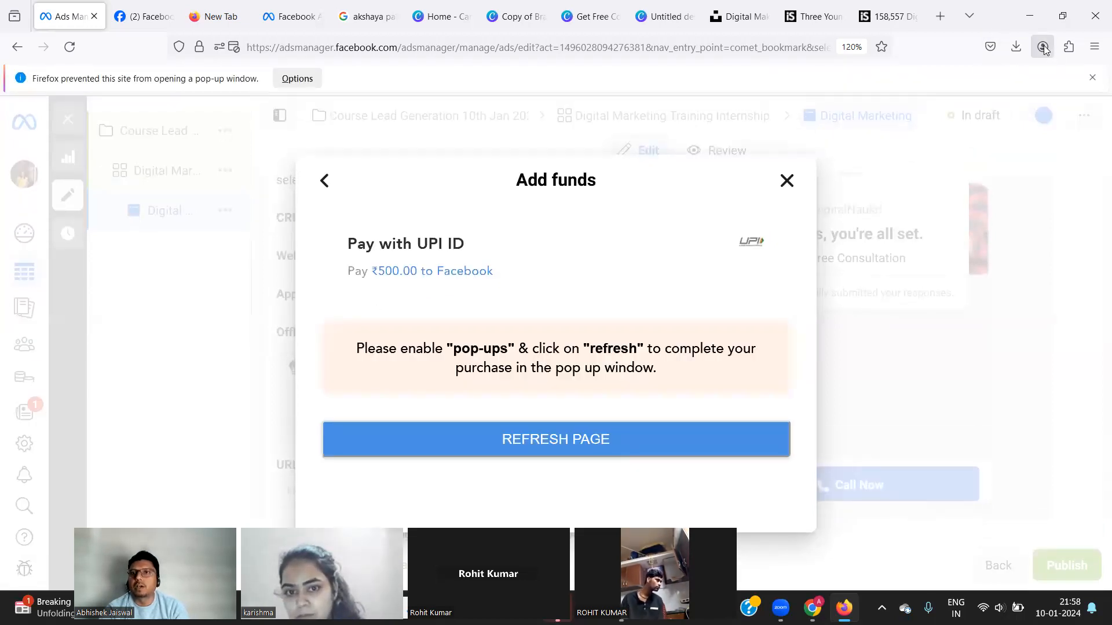
pyautogui.click(1070, 48)
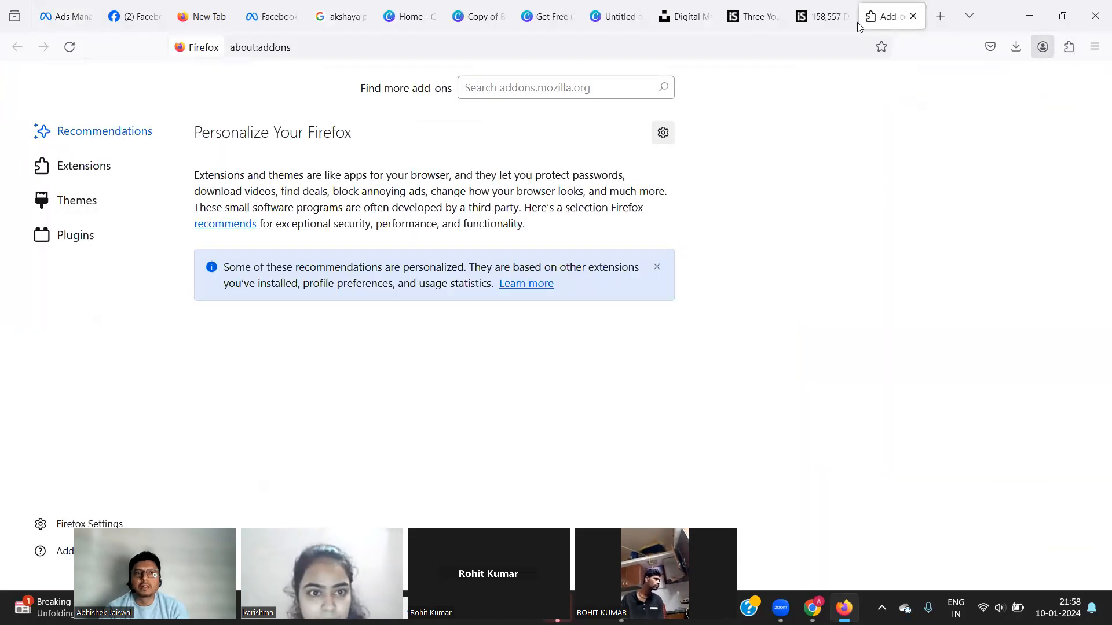
pyautogui.click(270, 16)
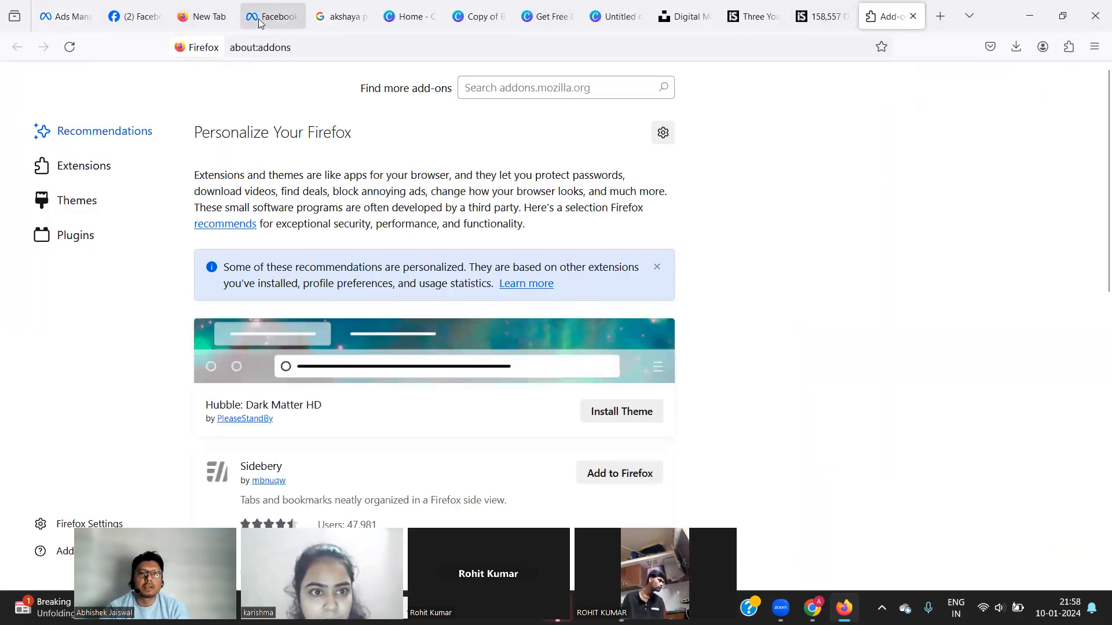
pyautogui.click(133, 17)
pyautogui.click(76, 17)
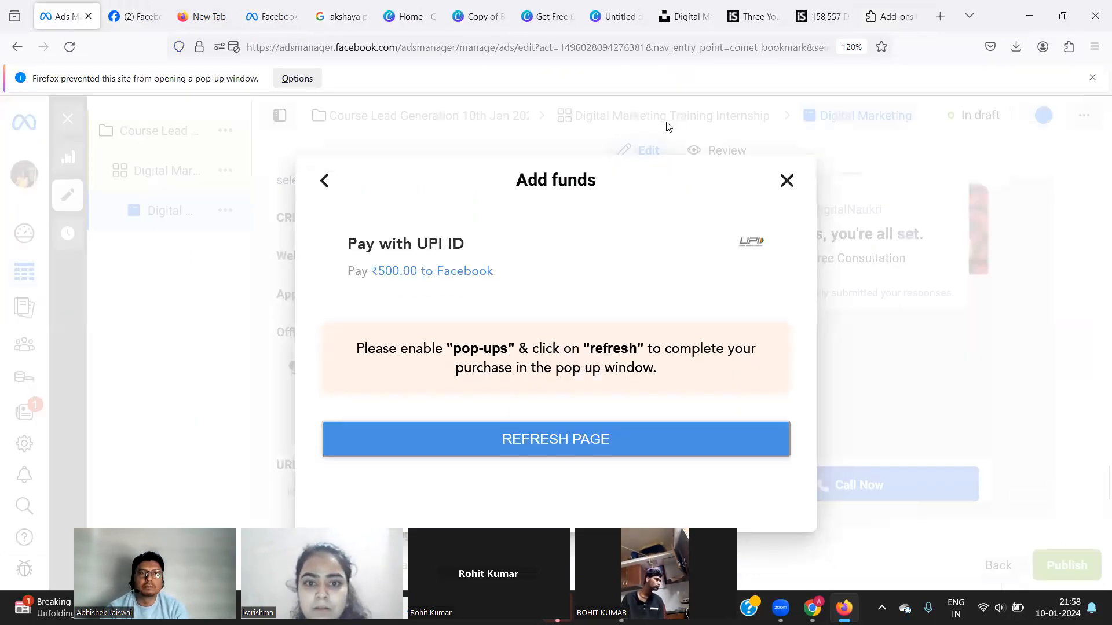
# Allow pop-ups for adsmanager.facebook.com, reload the payment step and generate a UPI QR code.
pyautogui.click(299, 81)
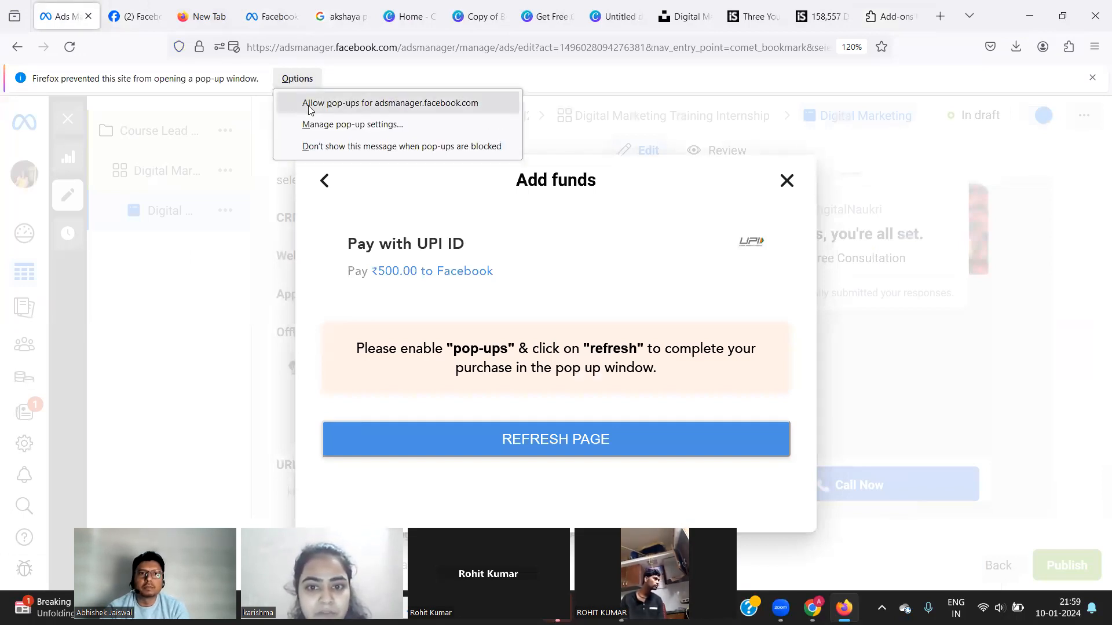
pyautogui.click(310, 105)
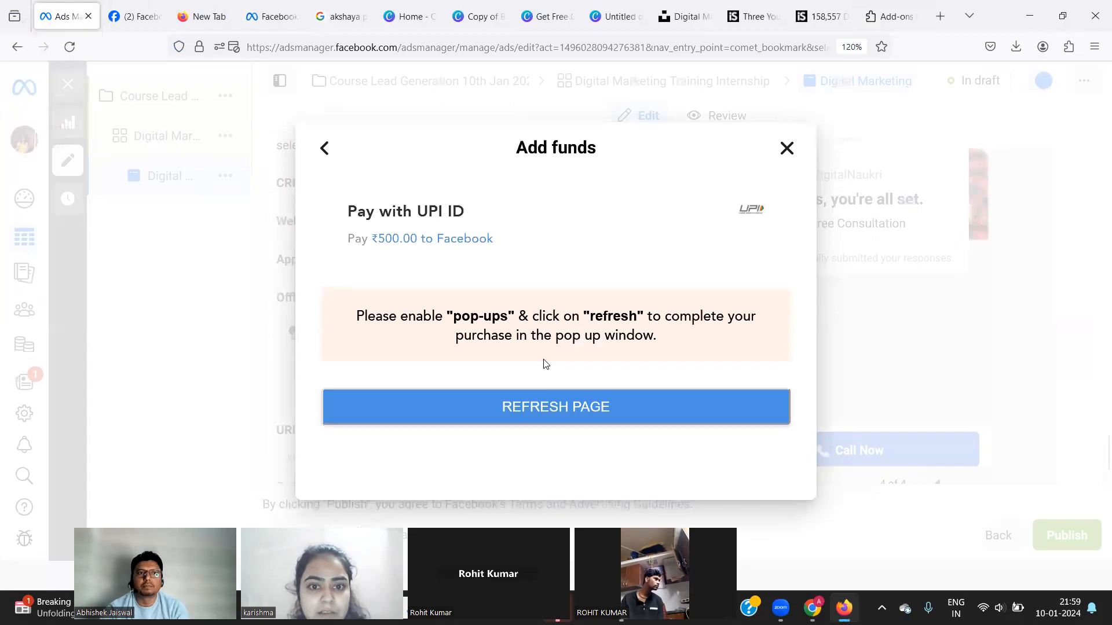
pyautogui.click(521, 423)
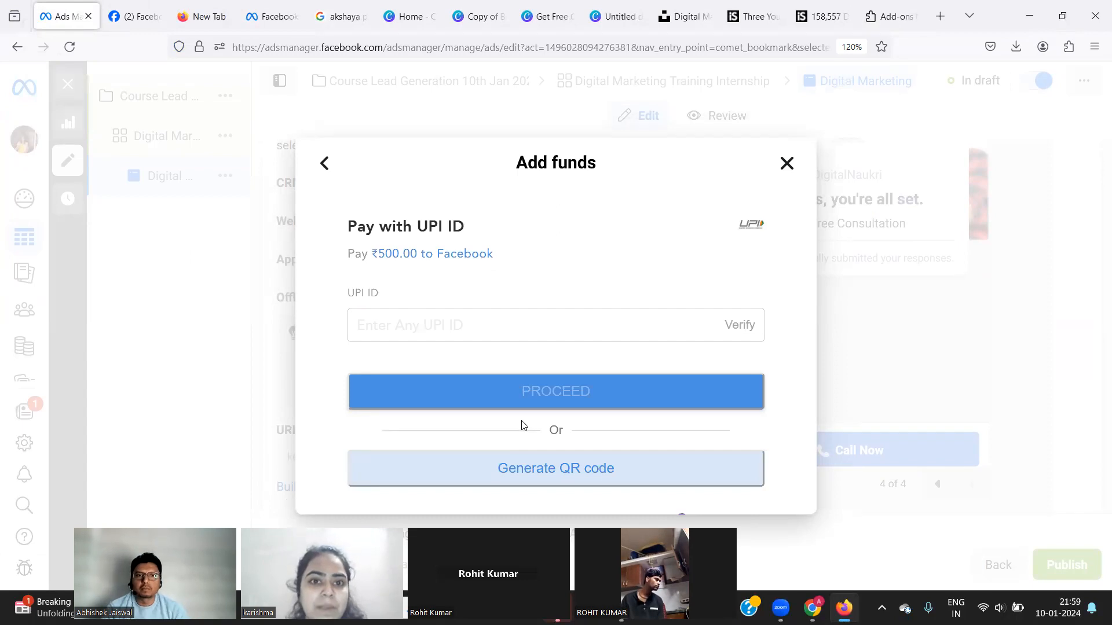
pyautogui.click(515, 472)
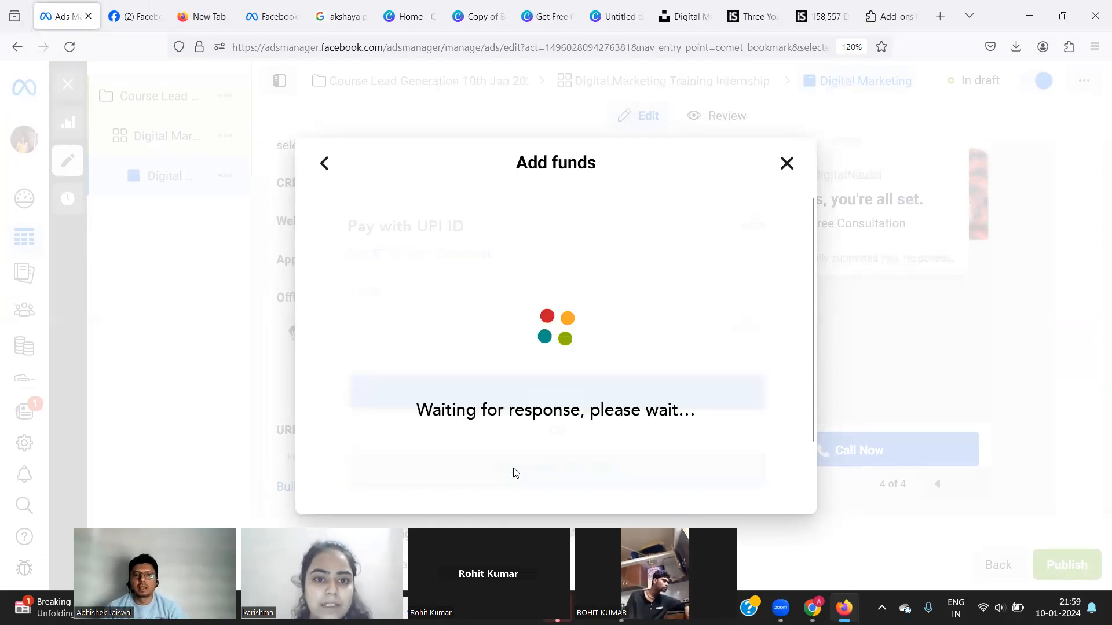
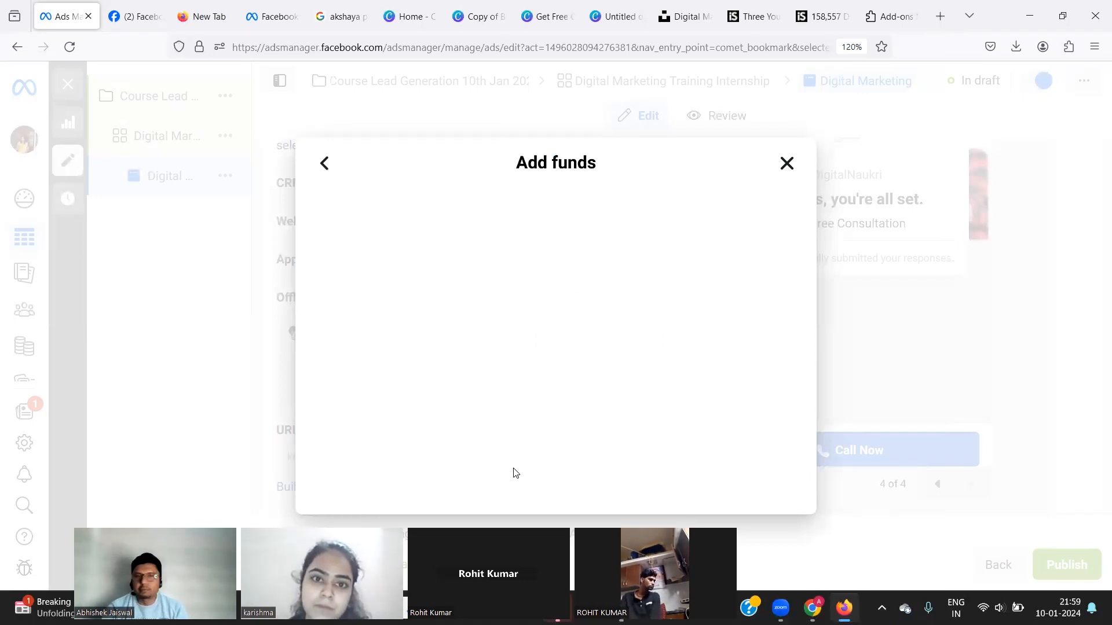
# Close the Add funds dialog to return to the lead ad draft.
pyautogui.click(785, 165)
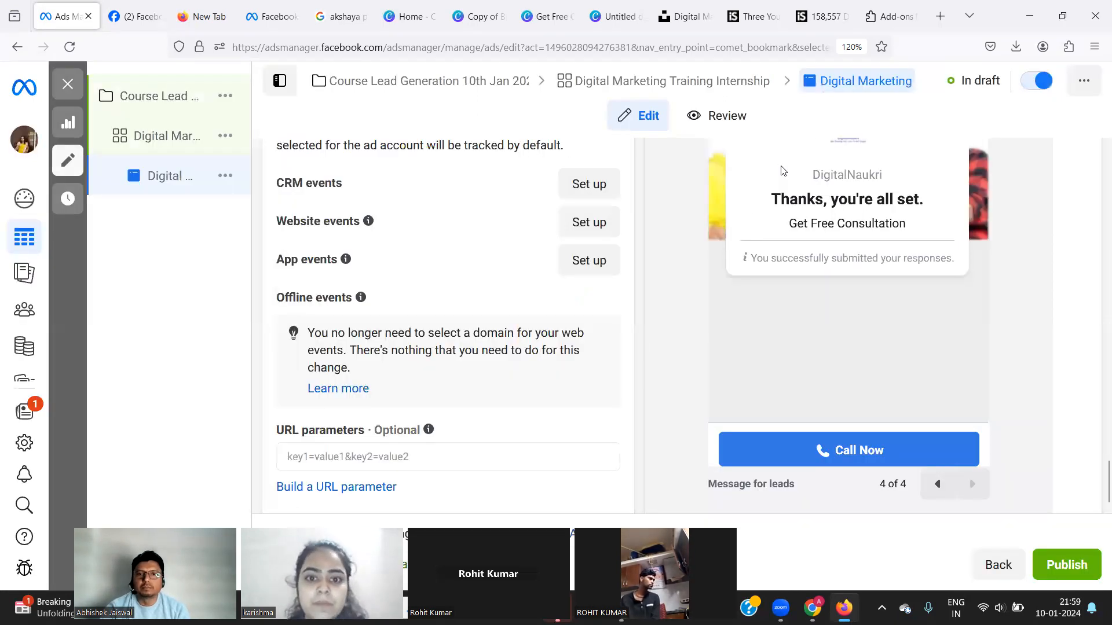
# Publish the campaign, ad set and Digital Marketing ad, confirm the details, and close the editor.
pyautogui.click(1054, 565)
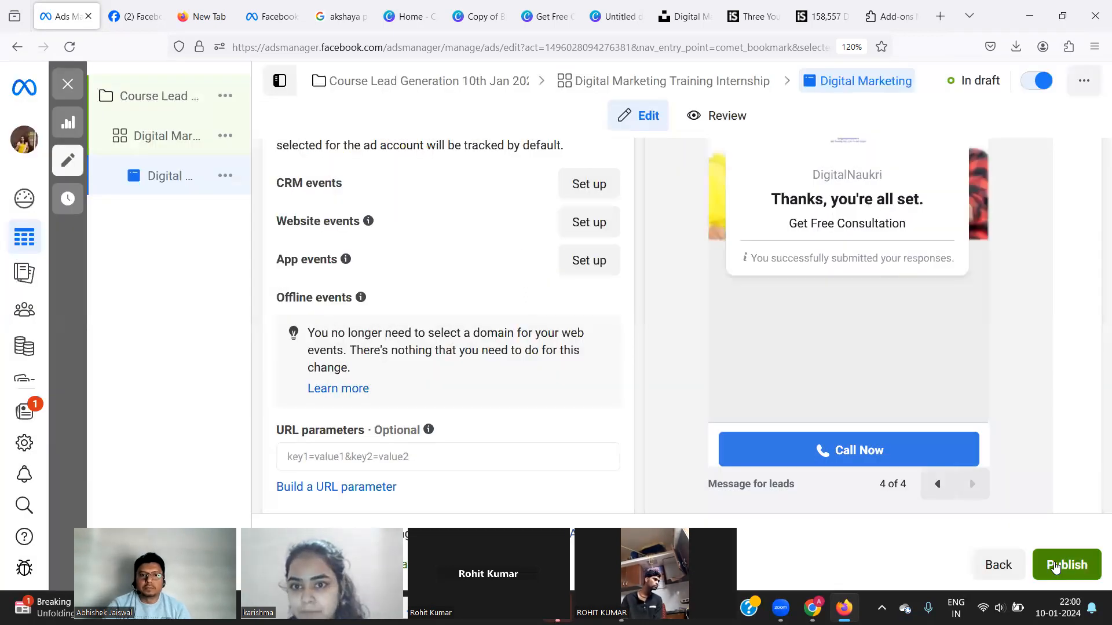
pyautogui.click(1055, 566)
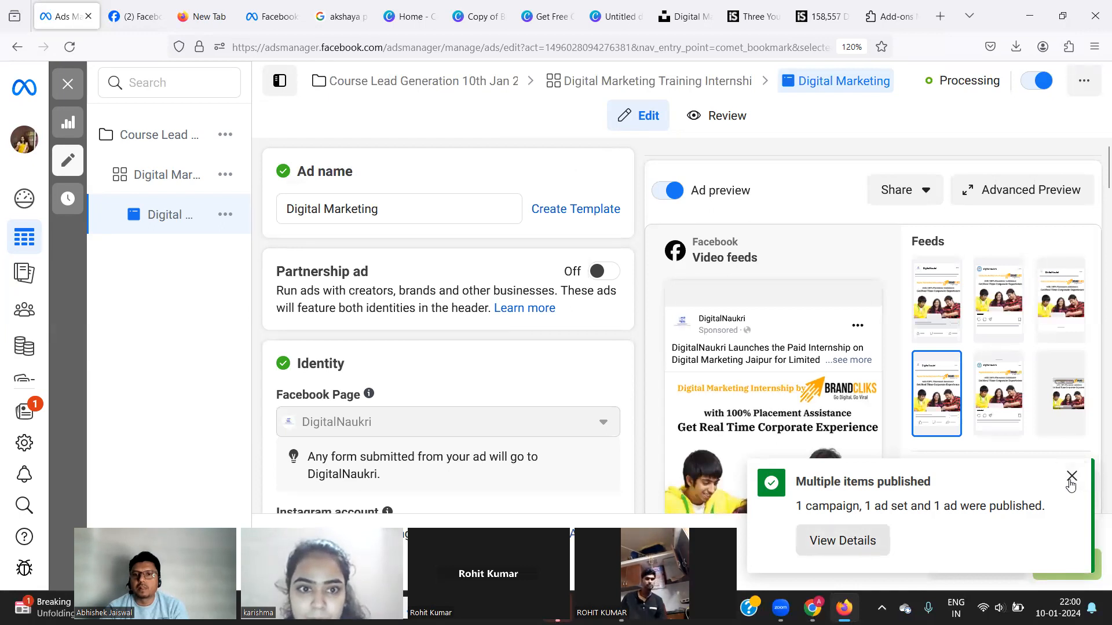
pyautogui.click(1070, 481)
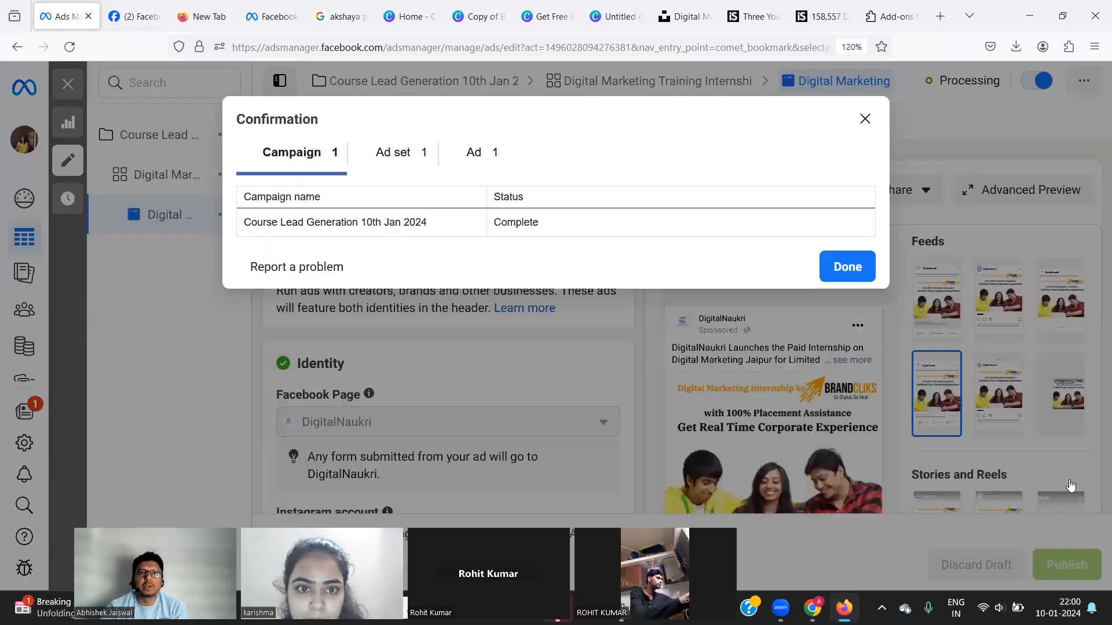
pyautogui.click(838, 270)
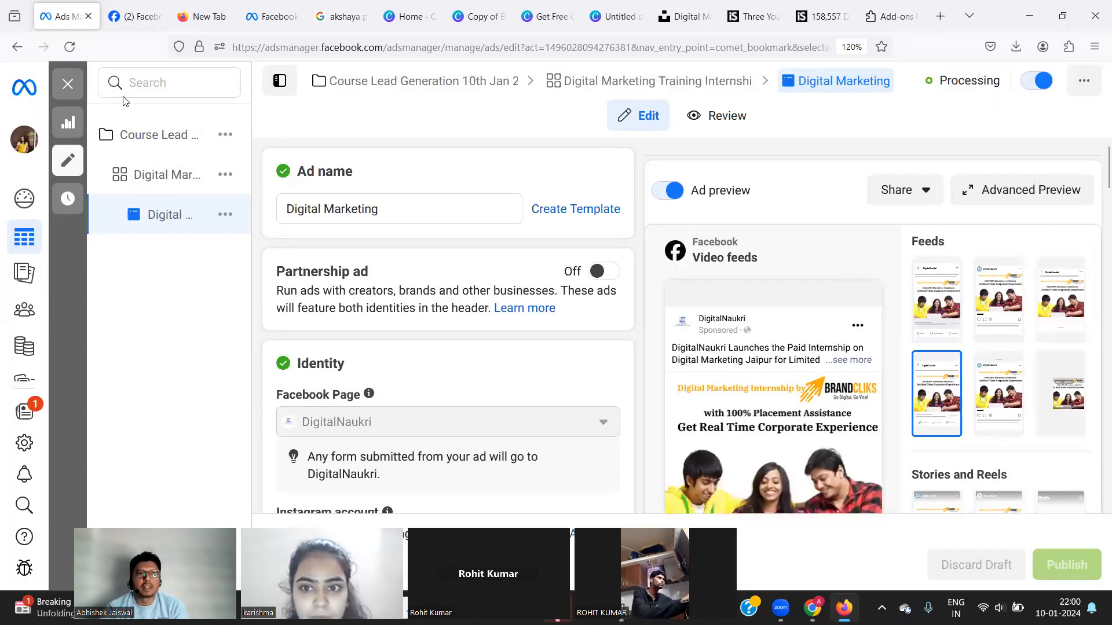
pyautogui.click(68, 87)
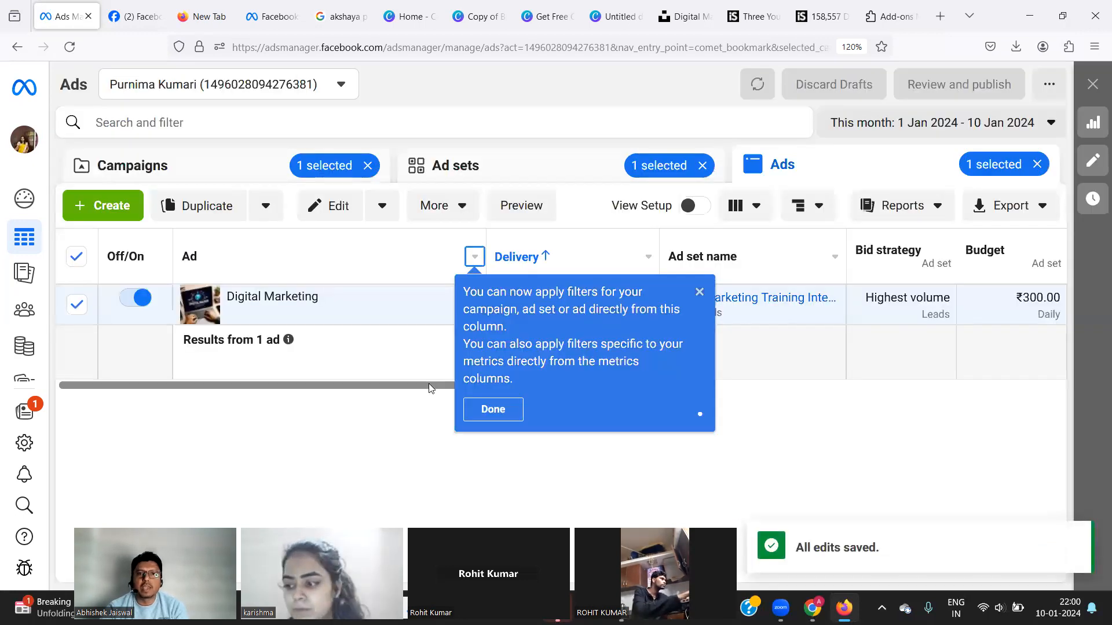
# Dismiss the filter tip, switch to Campaigns and reload the page to show the new campaign.
pyautogui.click(699, 292)
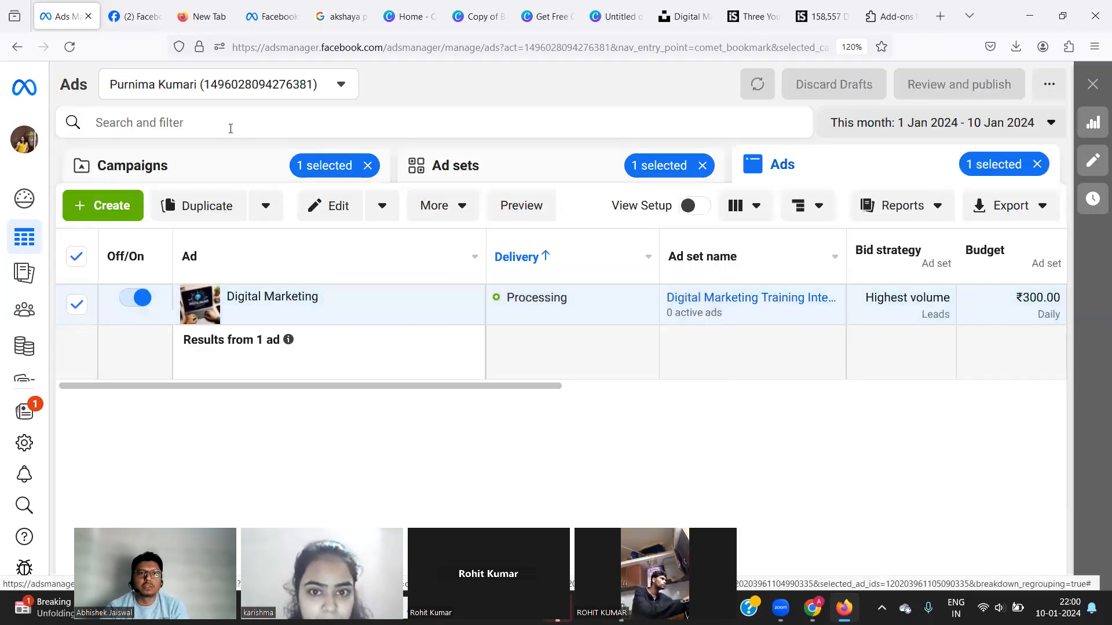
pyautogui.click(248, 166)
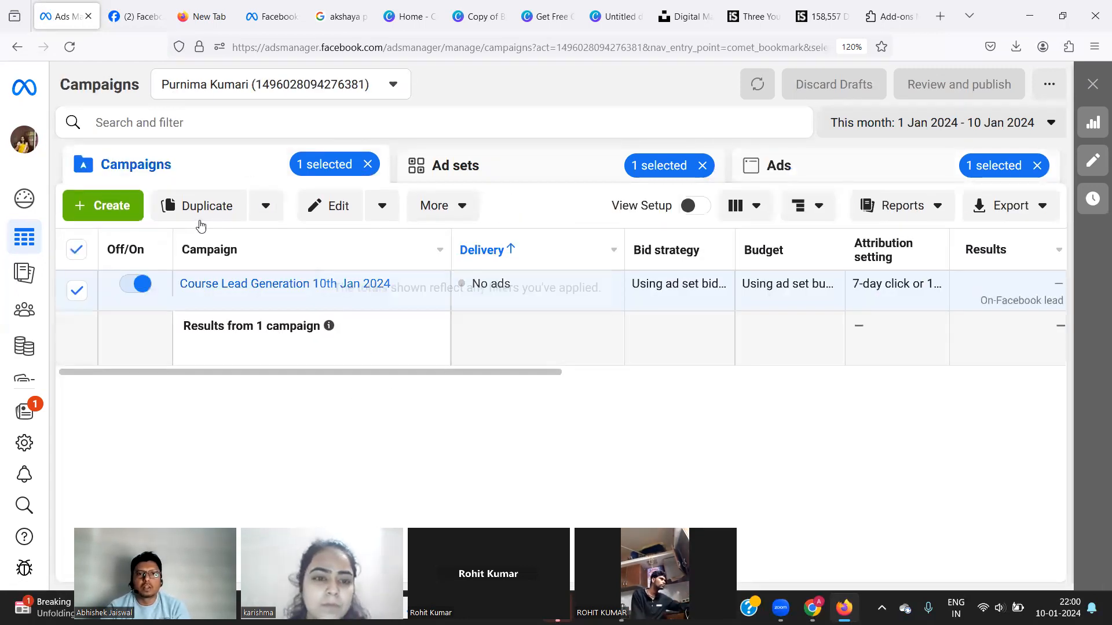
pyautogui.click(295, 47)
pyautogui.press('Return')
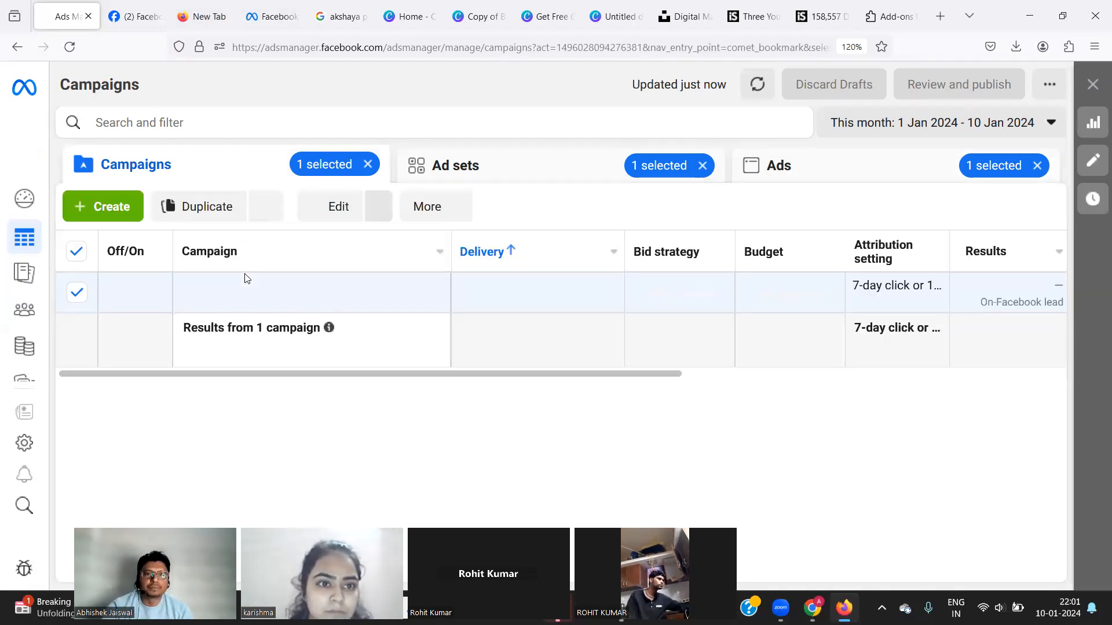
# Try the fb.me preview link in another tab, find it unavailable, and return to Ads Manager.
pyautogui.click(328, 22)
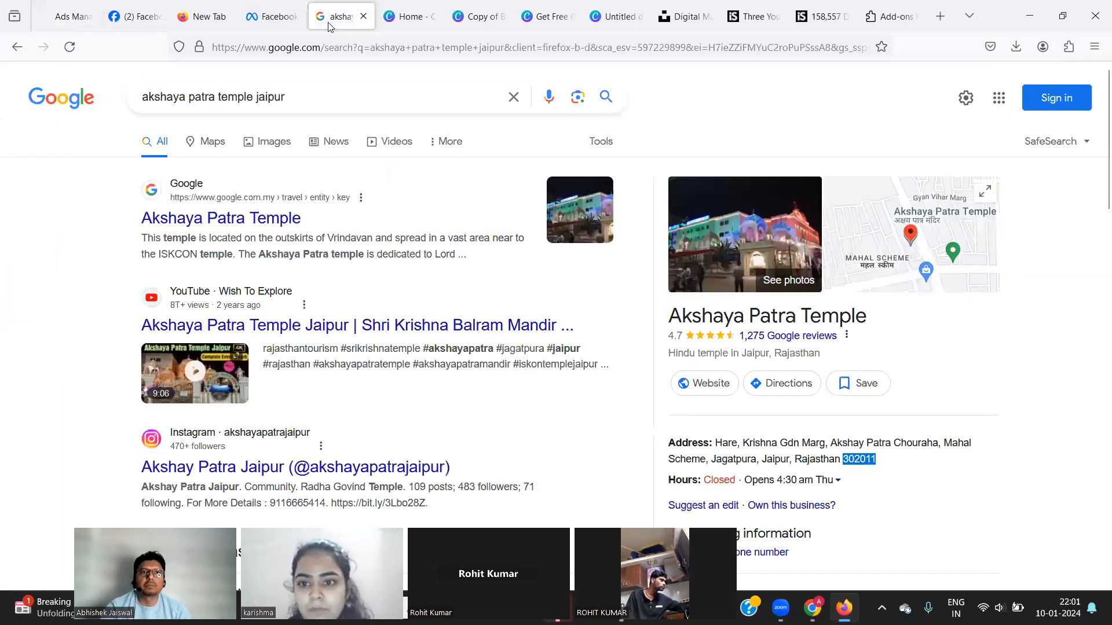
pyautogui.click(318, 42)
pyautogui.hotkey('ctrl', 'v')
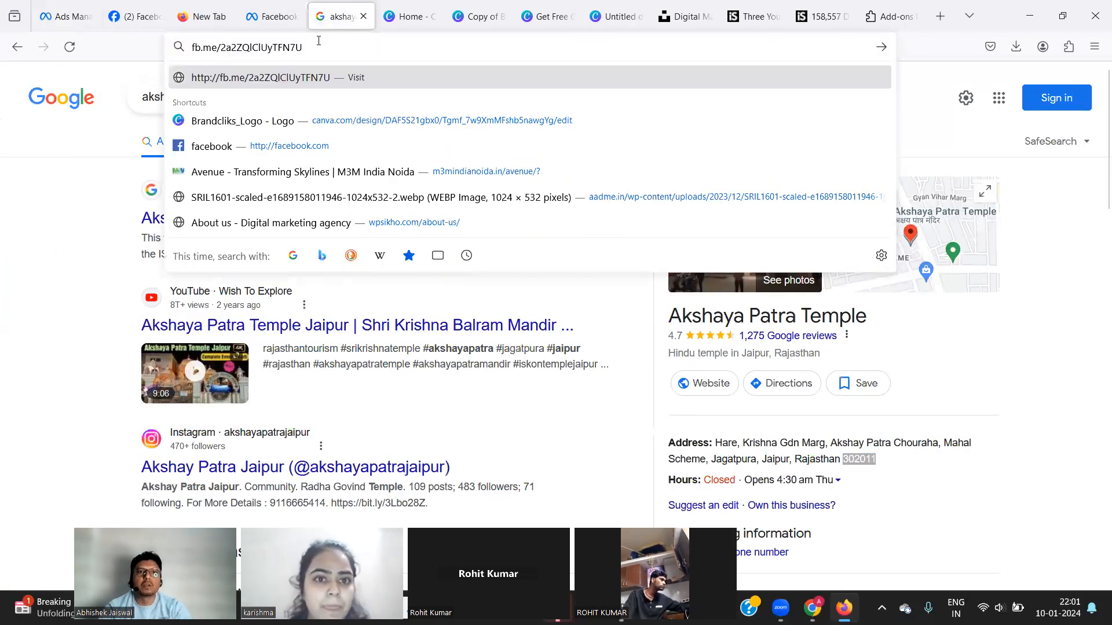
pyautogui.press('Return')
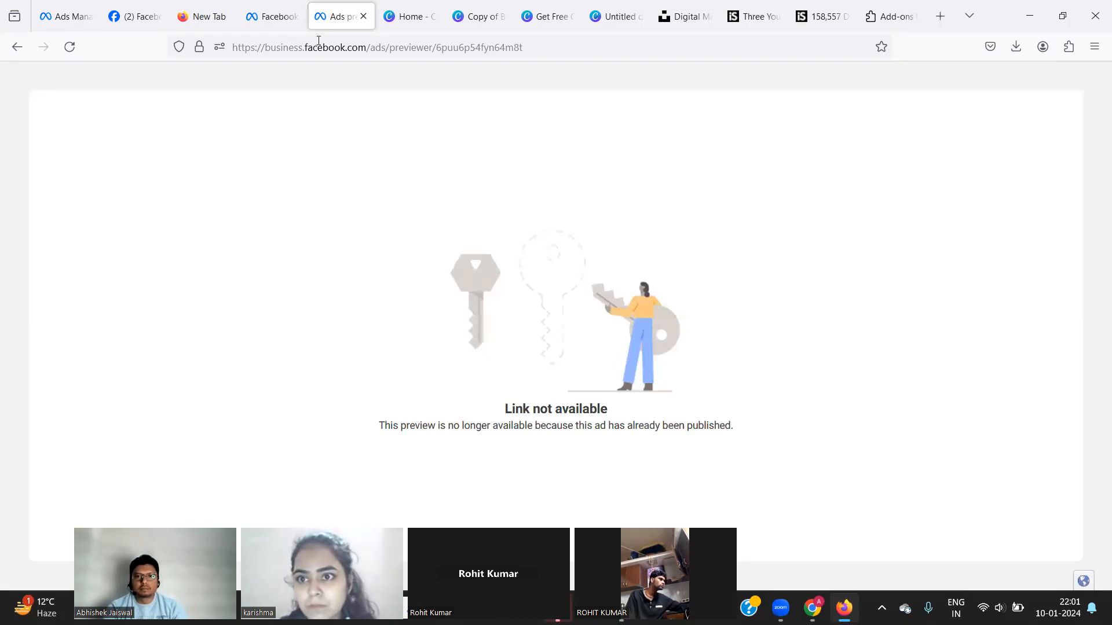
pyautogui.click(127, 18)
pyautogui.click(62, 20)
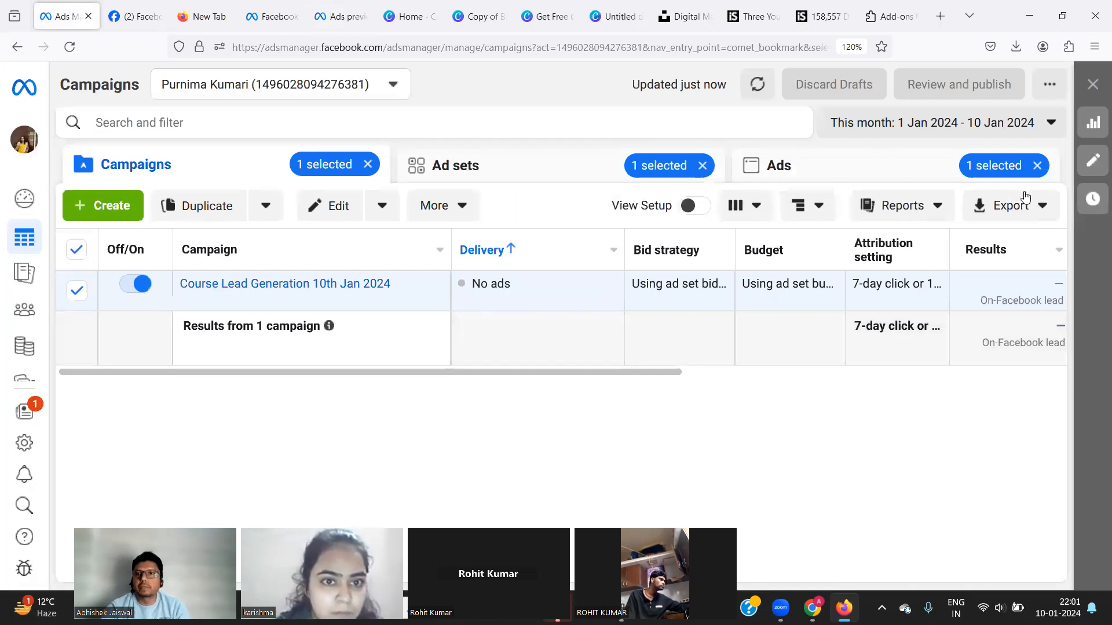
# Clear the ad and ad set selection filters, then check delivery across Ad sets, Ads and Campaigns.
pyautogui.click(1037, 167)
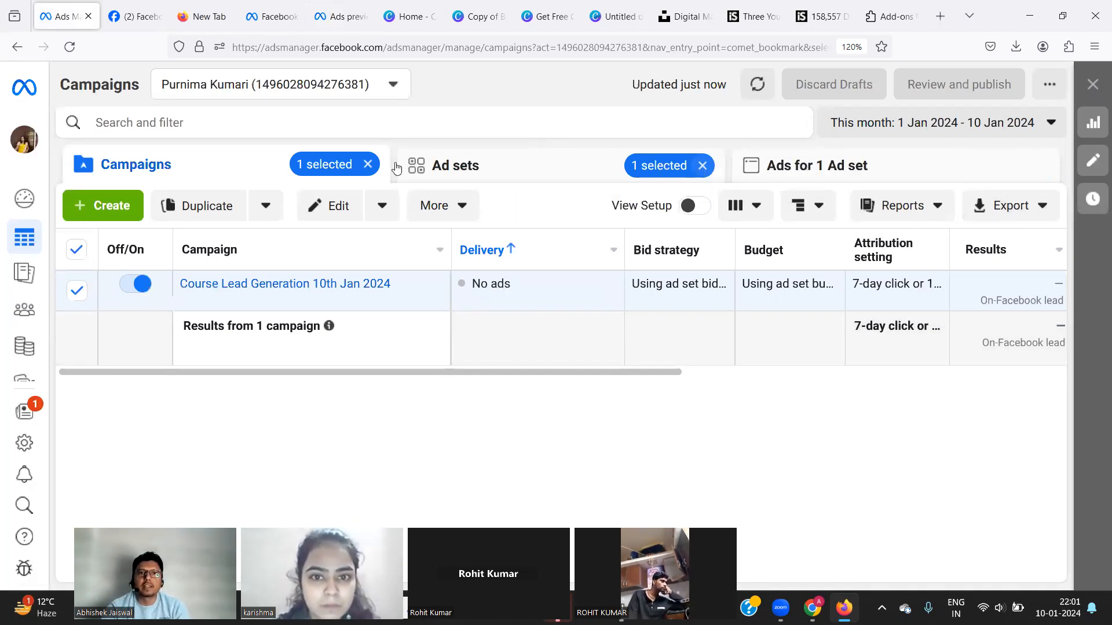
pyautogui.click(707, 168)
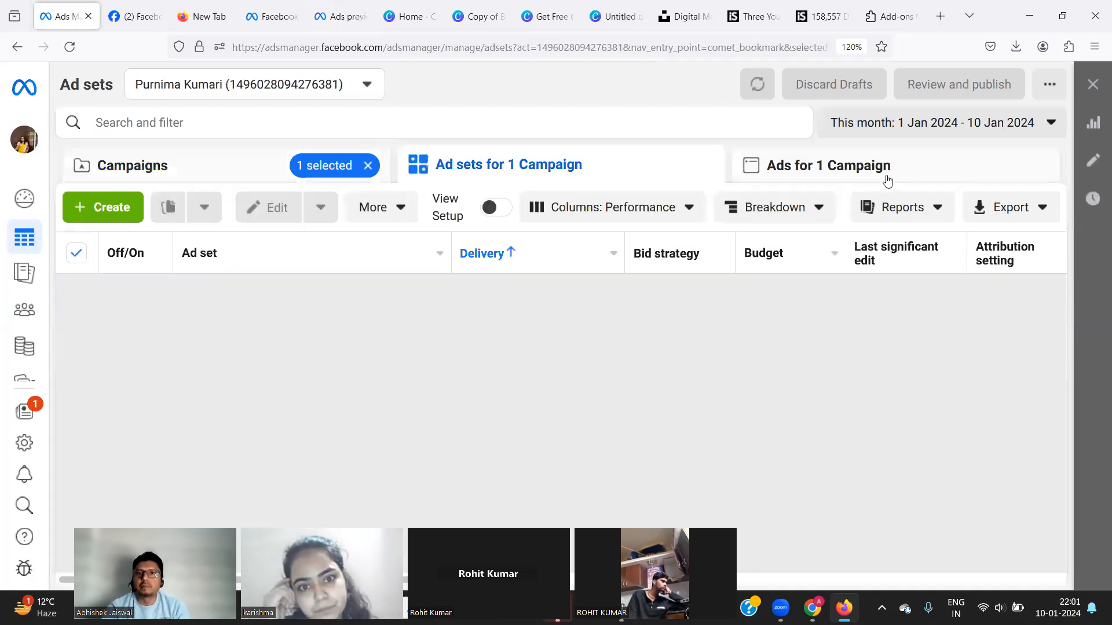
pyautogui.click(886, 180)
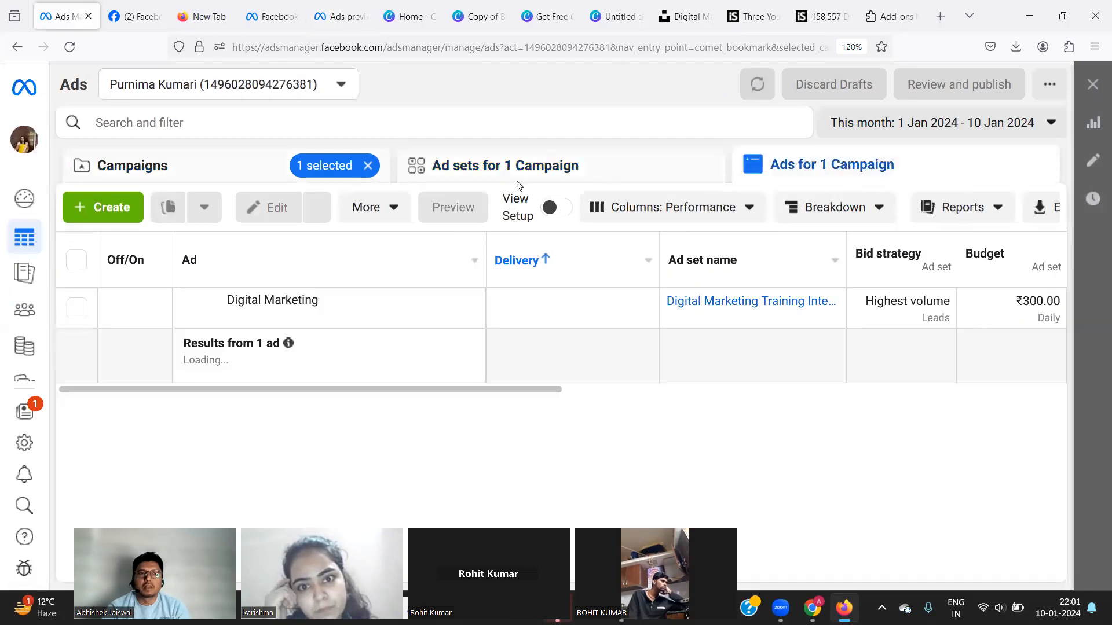
pyautogui.click(614, 180)
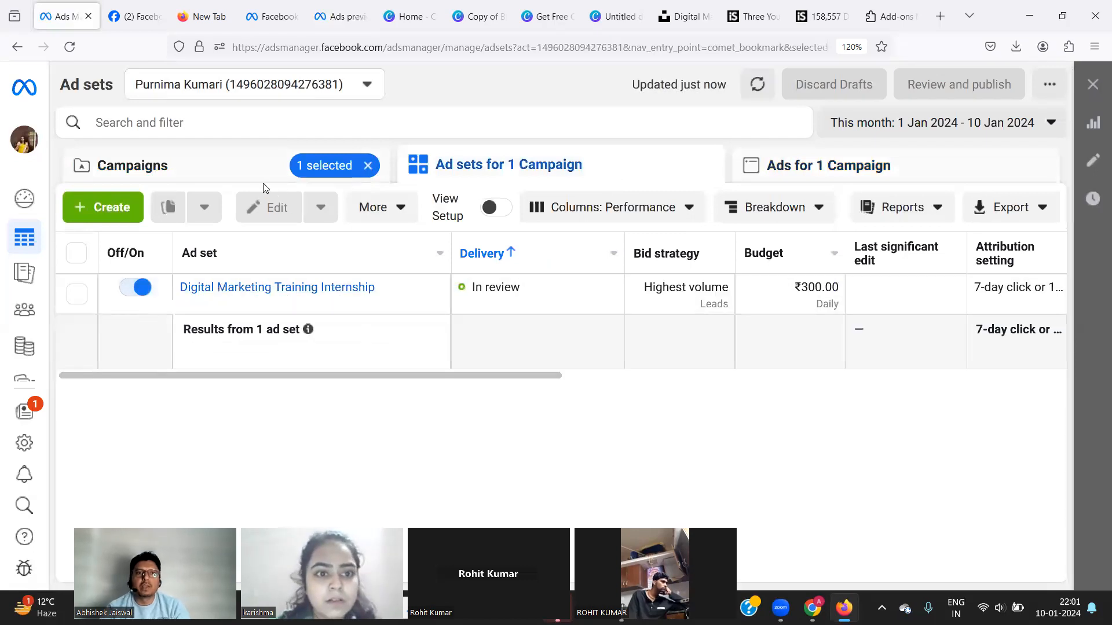
pyautogui.click(253, 174)
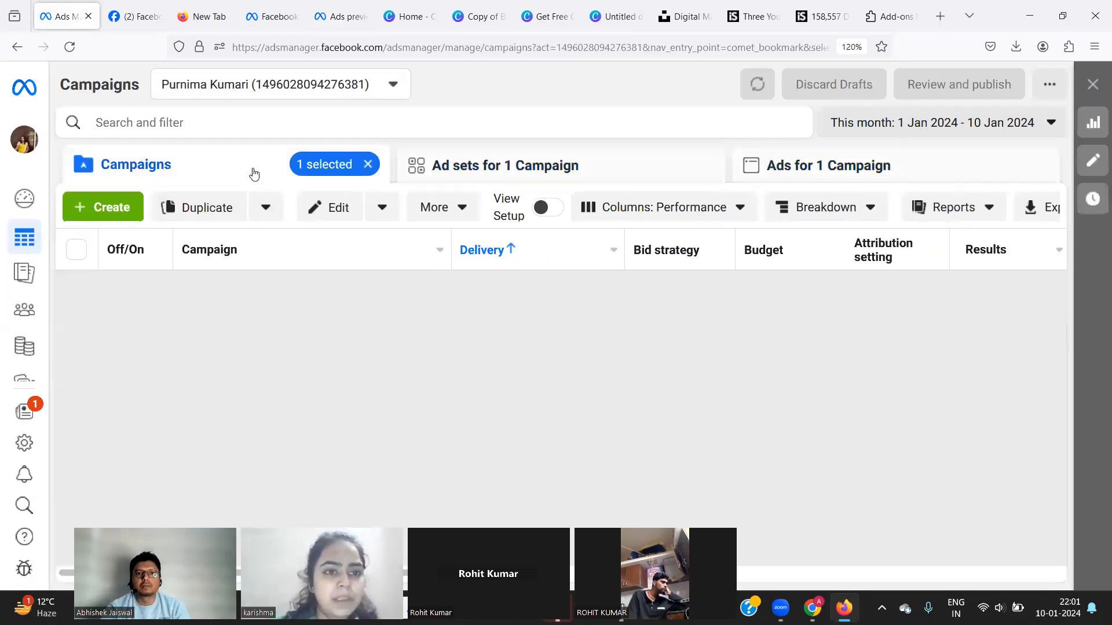
pyautogui.click(620, 172)
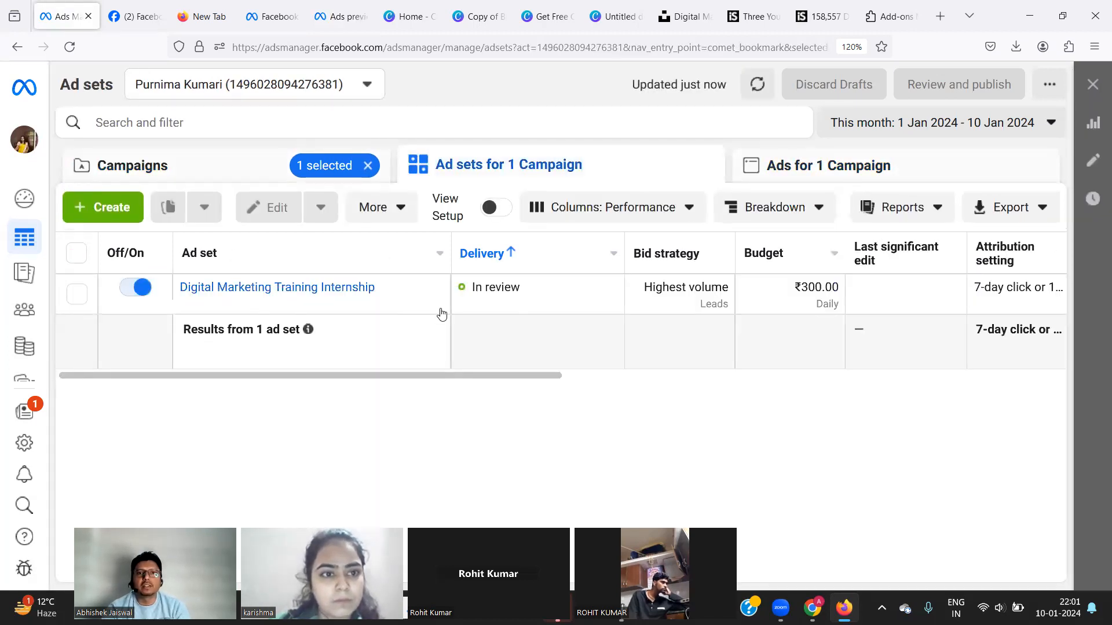
pyautogui.click(919, 174)
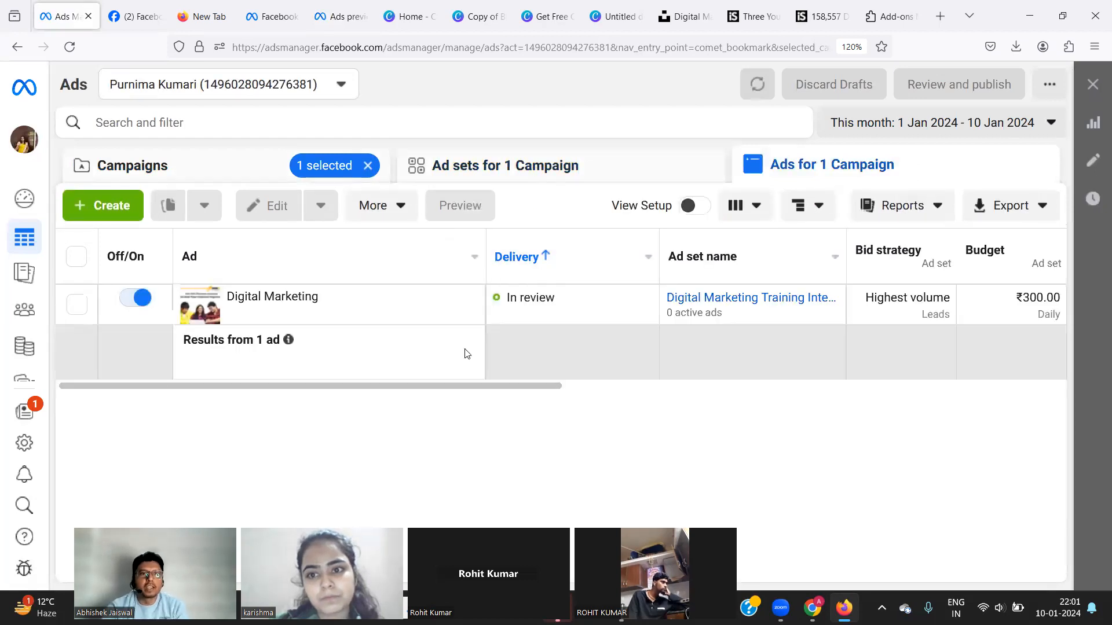
pyautogui.click(215, 167)
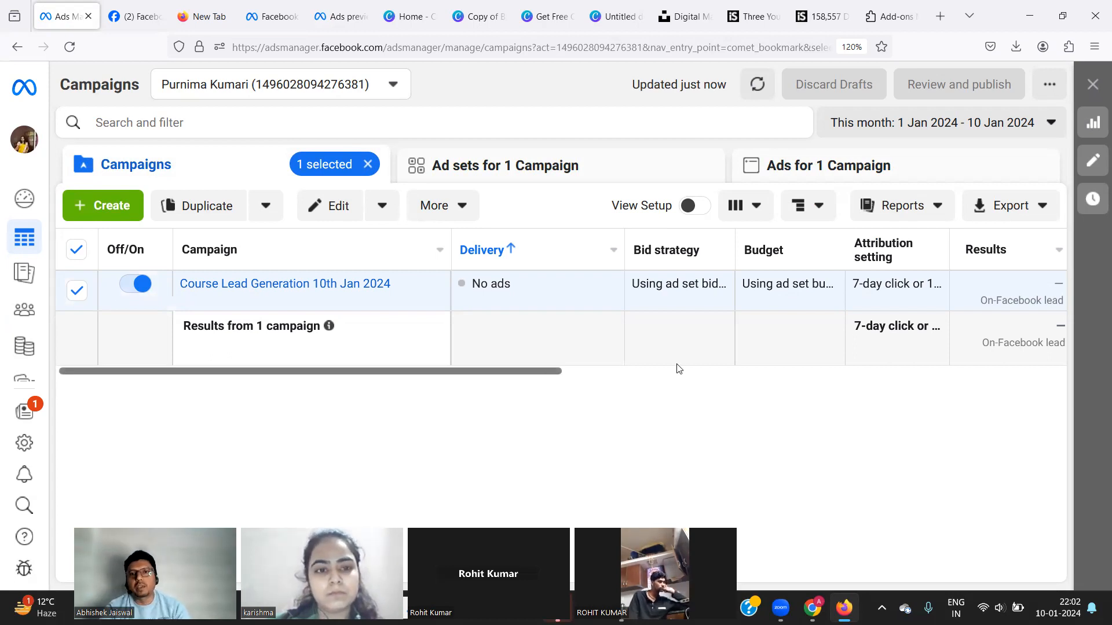
pyautogui.click(621, 371)
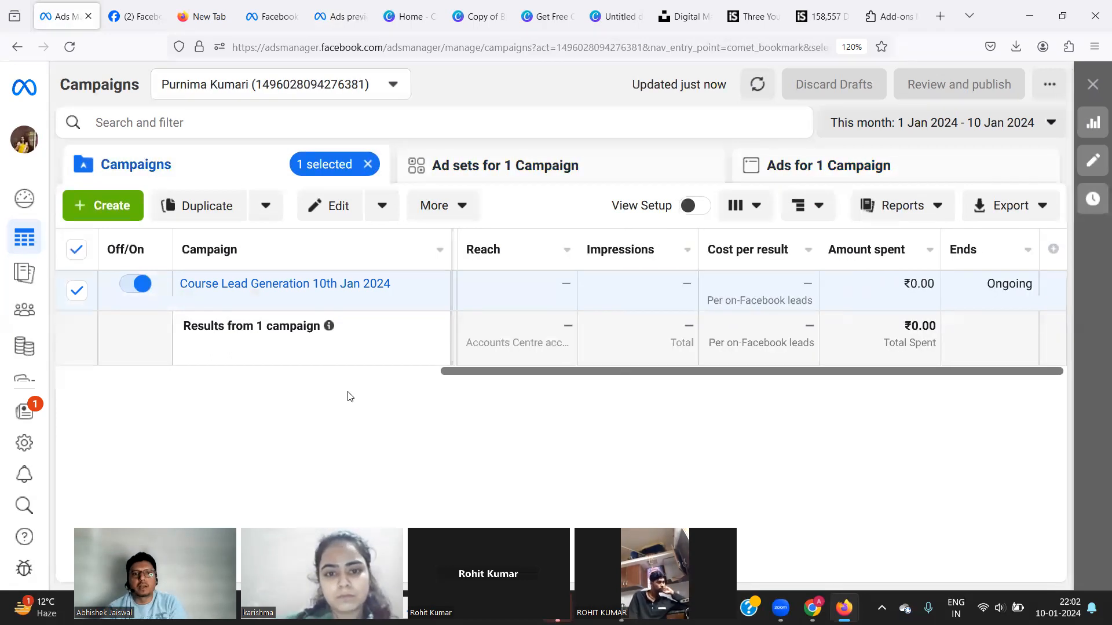
pyautogui.click(360, 372)
pyautogui.moveTo(676, 257)
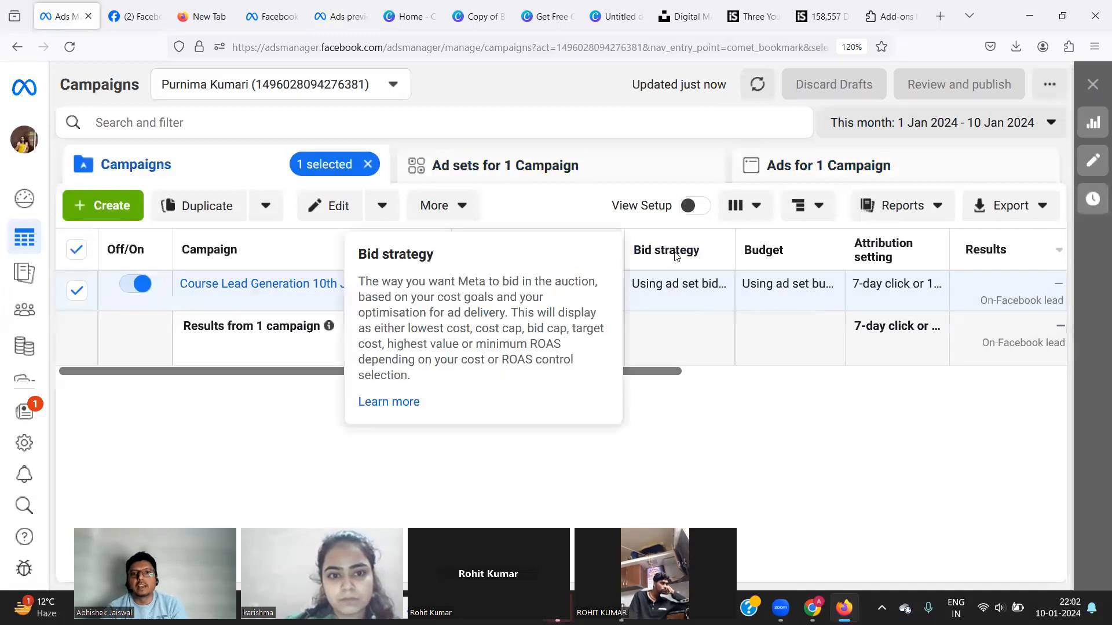
pyautogui.moveTo(882, 256)
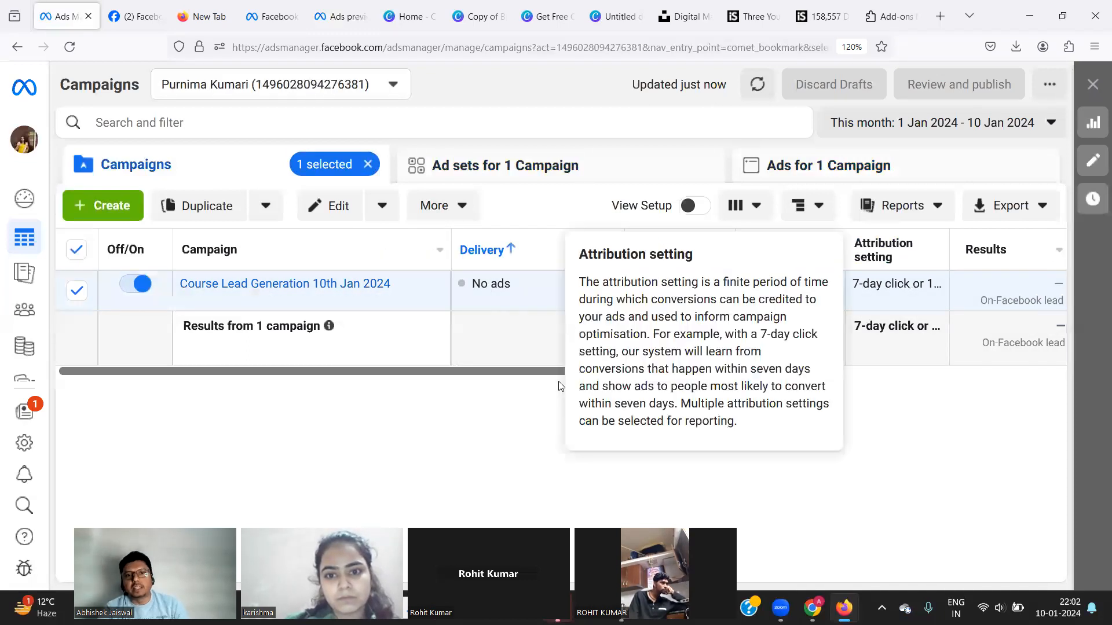
pyautogui.moveTo(548, 372); pyautogui.dragTo(342, 330)
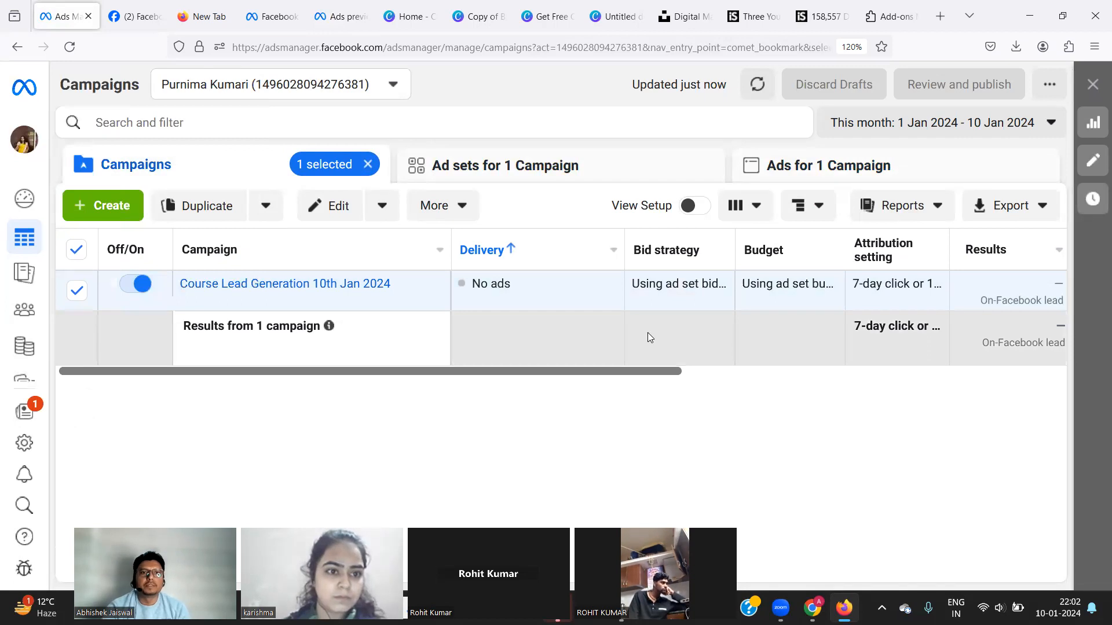
pyautogui.moveTo(308, 303)
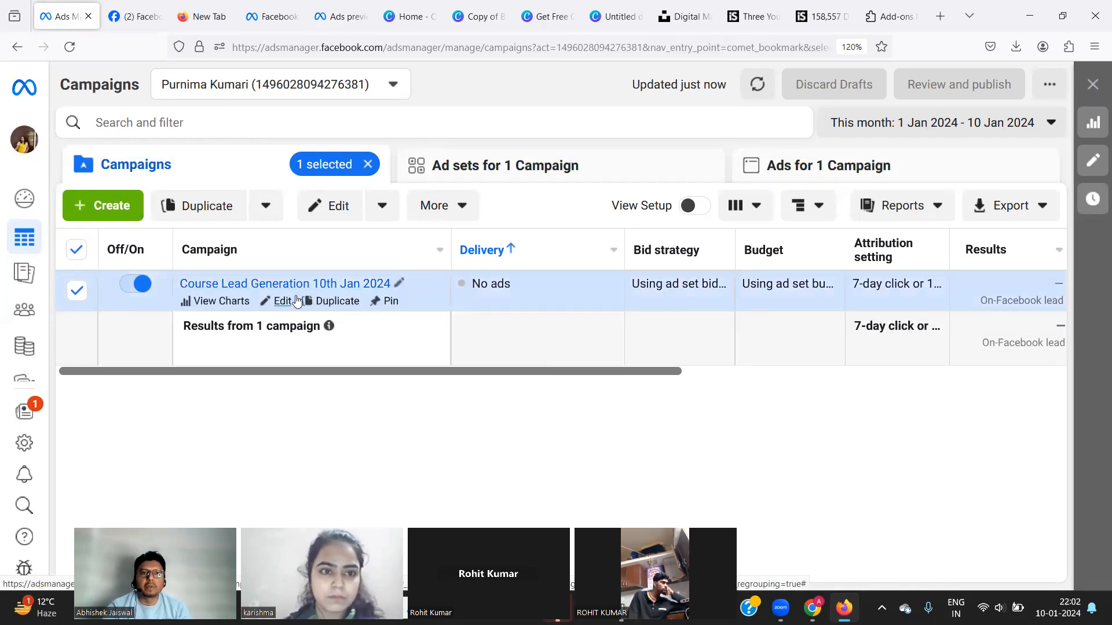
# Edit the Digital Marketing ad from the Ads tab and launch its Advanced Preview.
pyautogui.click(865, 177)
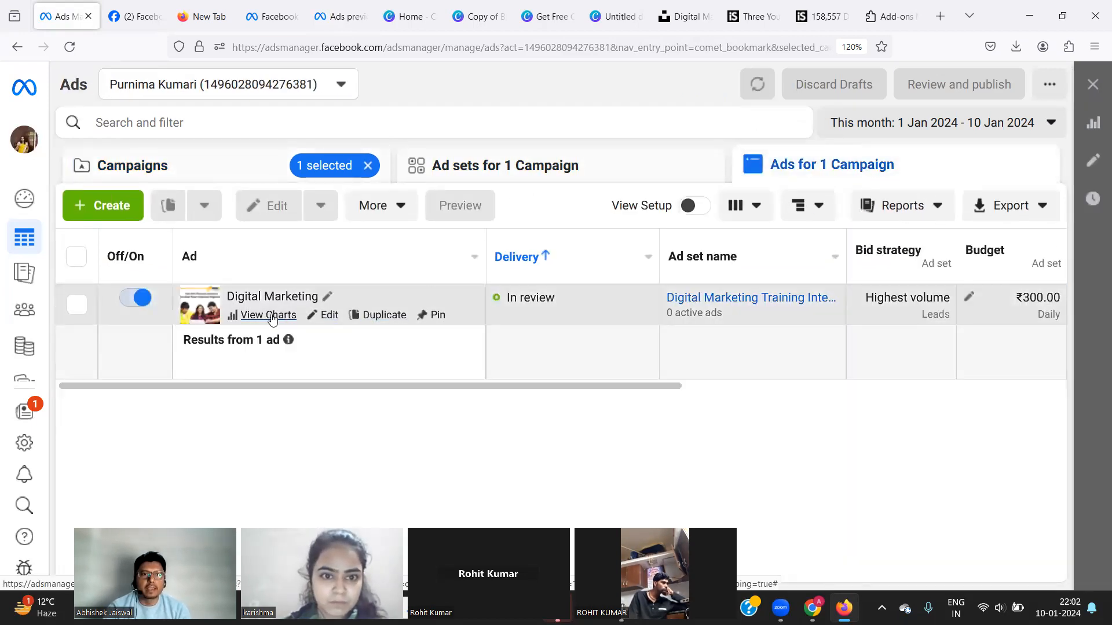
pyautogui.click(327, 315)
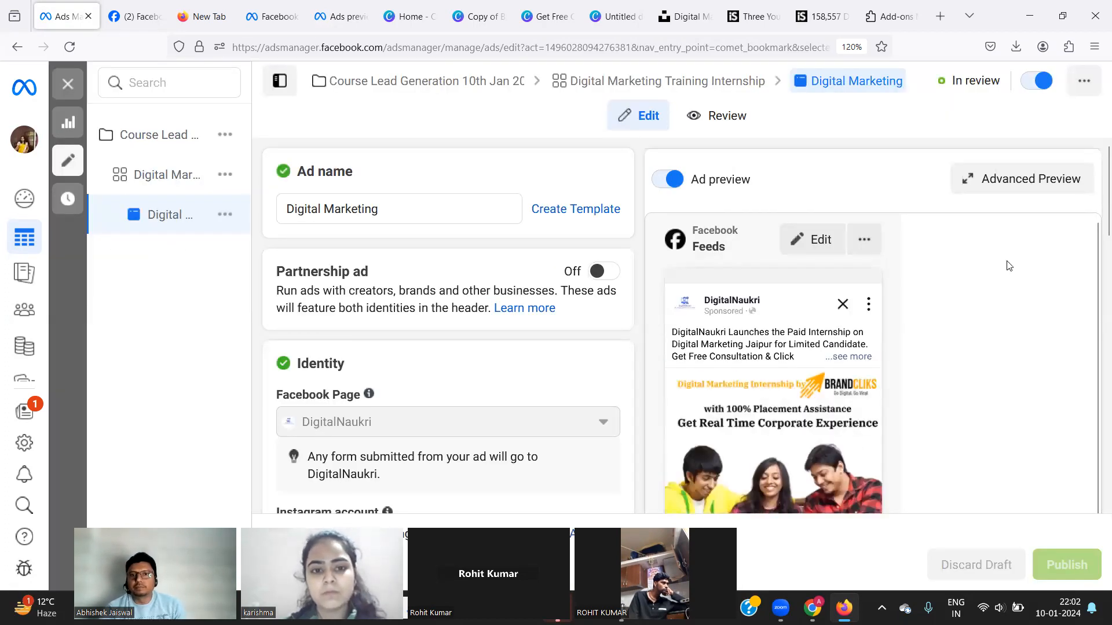
pyautogui.click(995, 183)
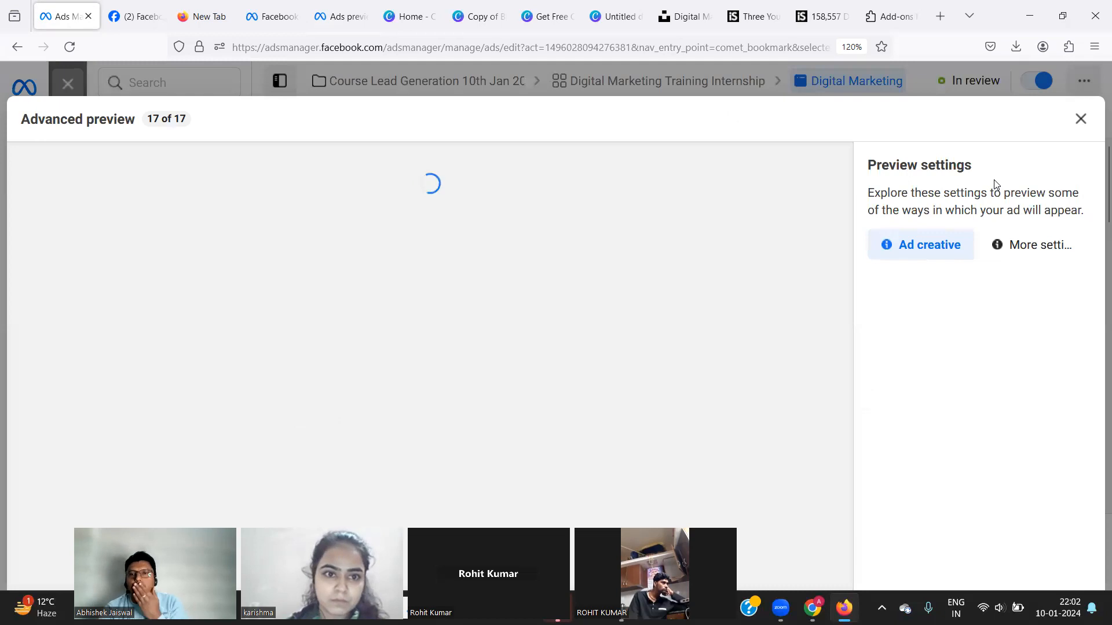
# Close the advanced preview and show the ad's Share options.
pyautogui.click(1079, 120)
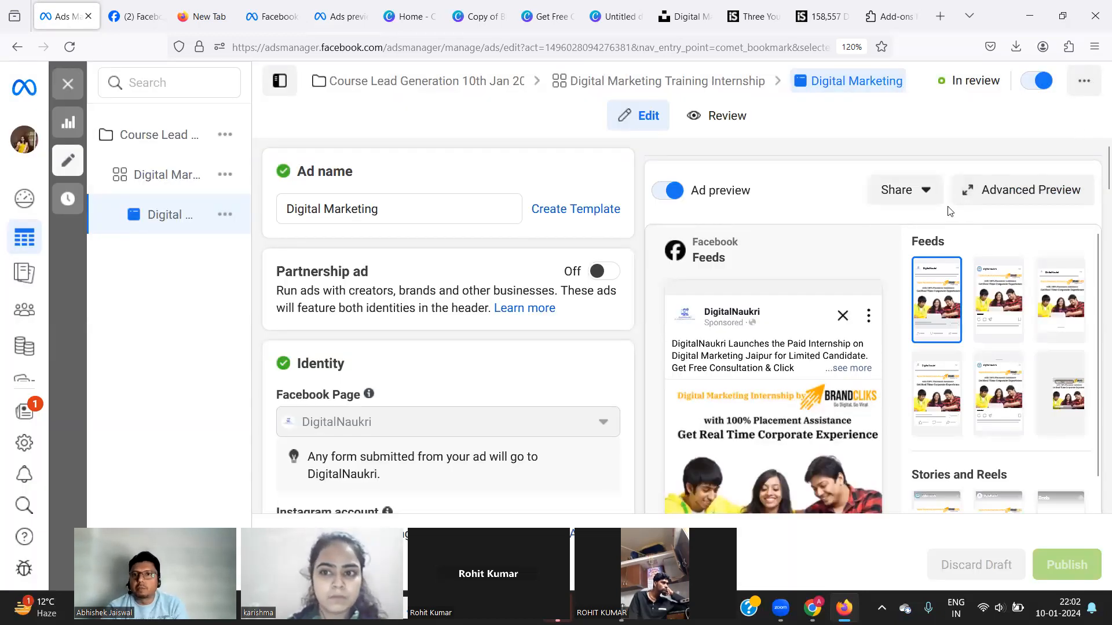
pyautogui.click(907, 193)
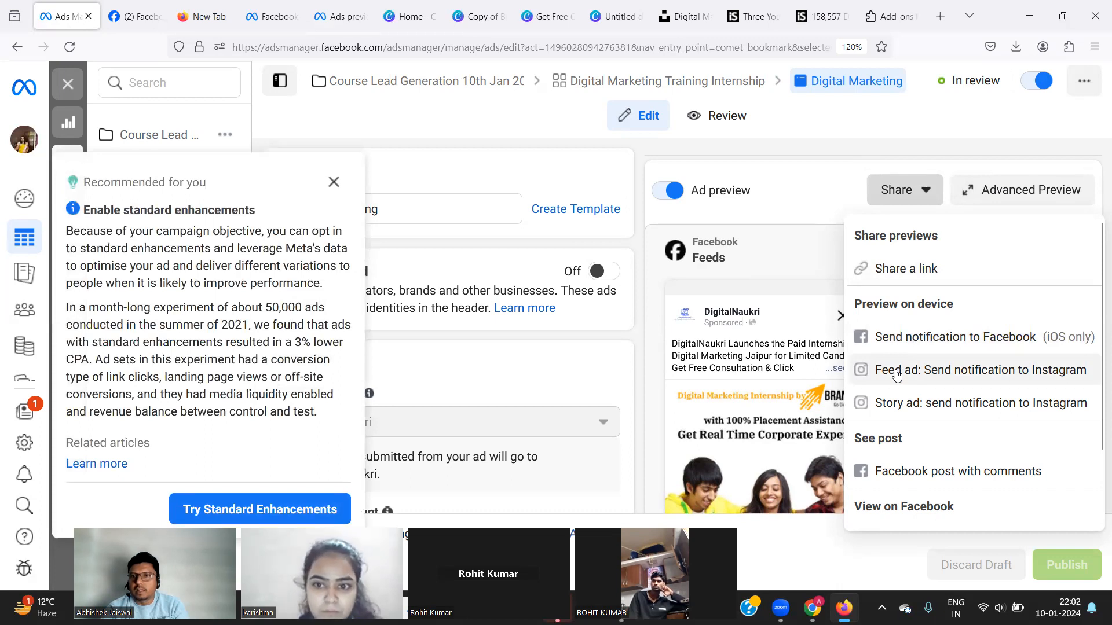
# Send mobile preview notifications of the Digital Marketing ad to Facebook and Instagram.
pyautogui.click(899, 339)
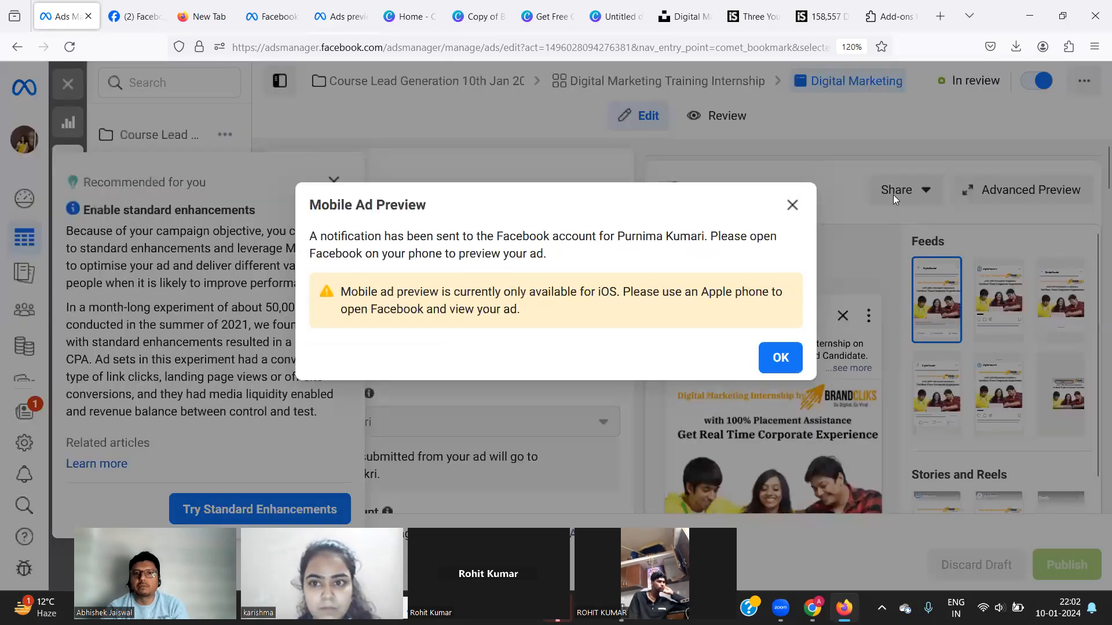
pyautogui.click(782, 371)
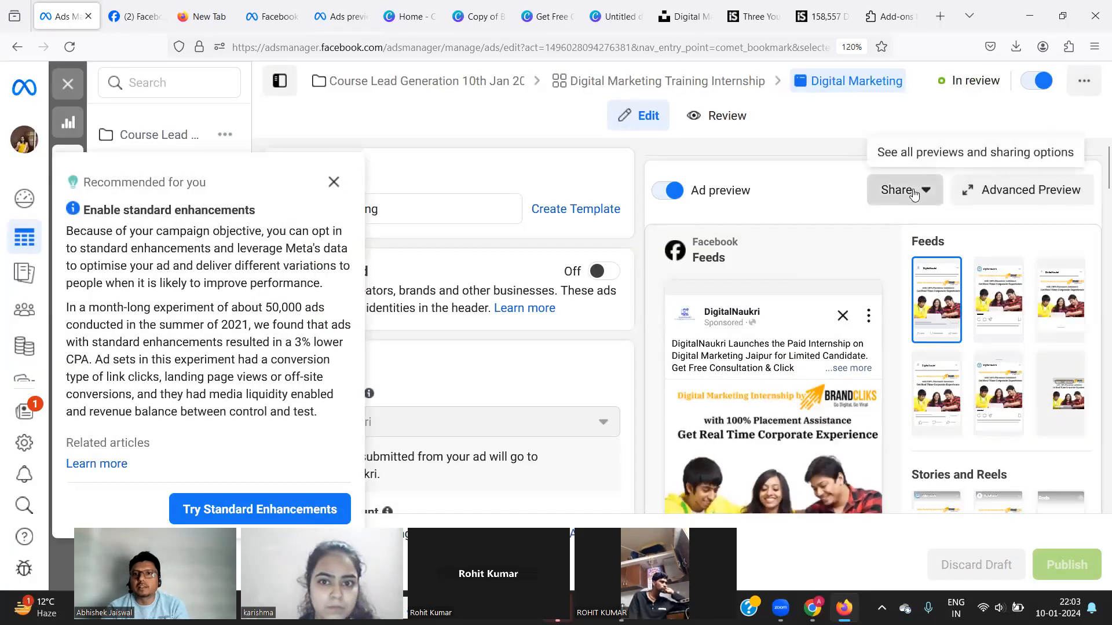
pyautogui.click(914, 194)
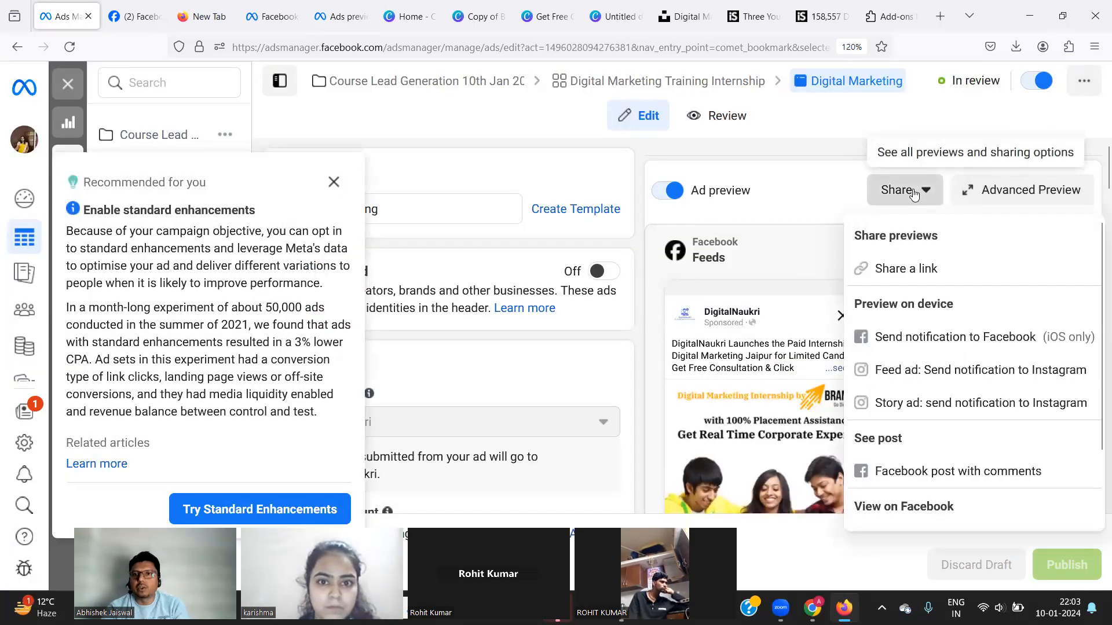
pyautogui.click(889, 369)
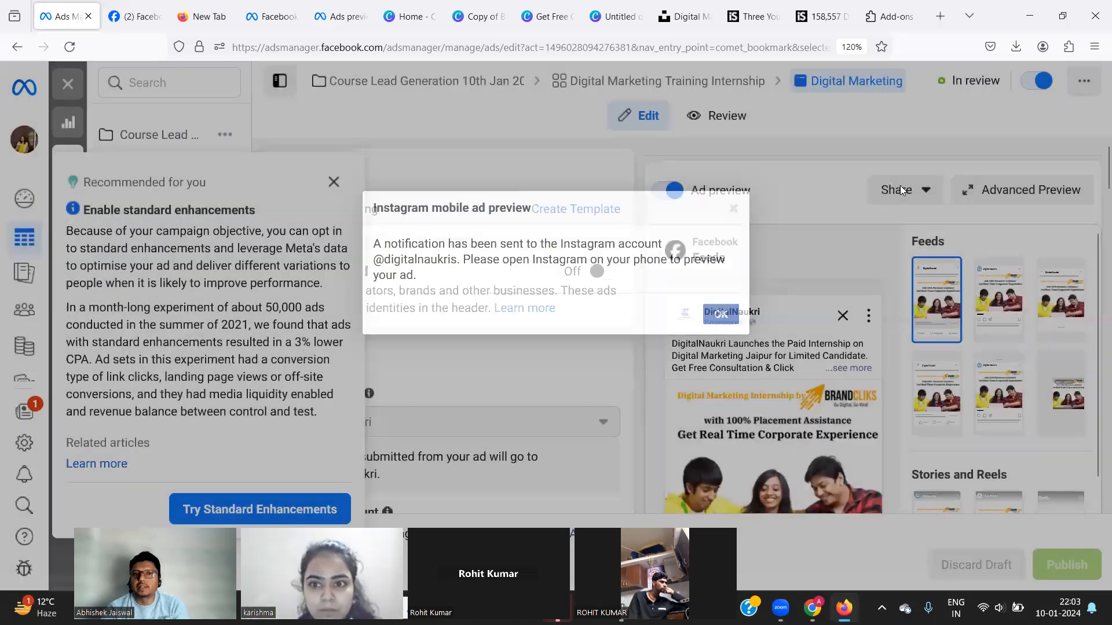
pyautogui.click(904, 190)
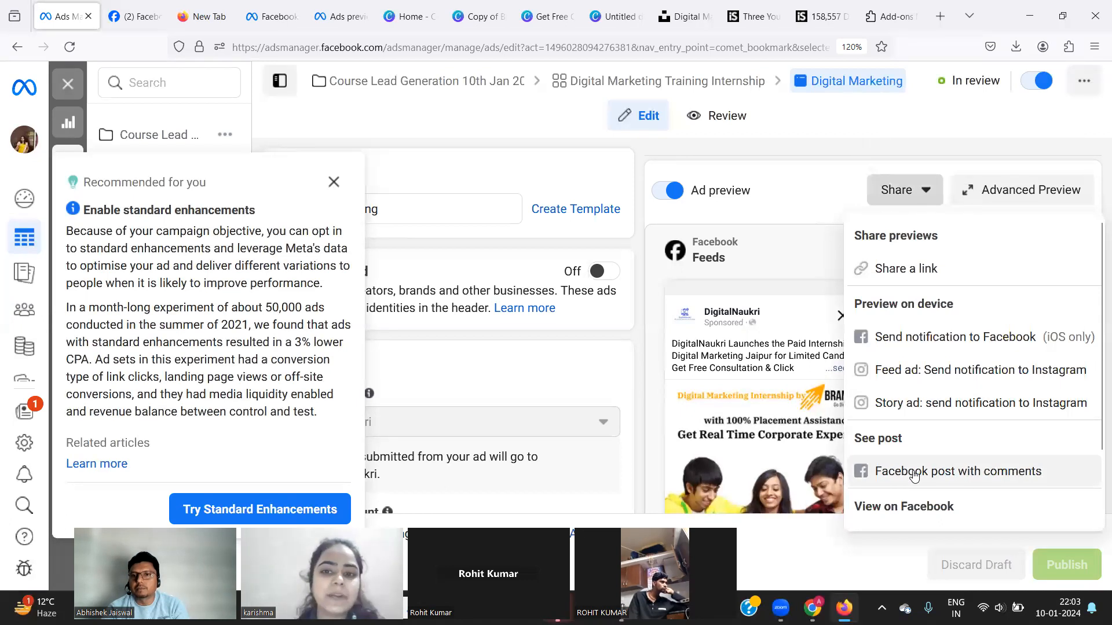
pyautogui.scroll(-2, 927, 463)
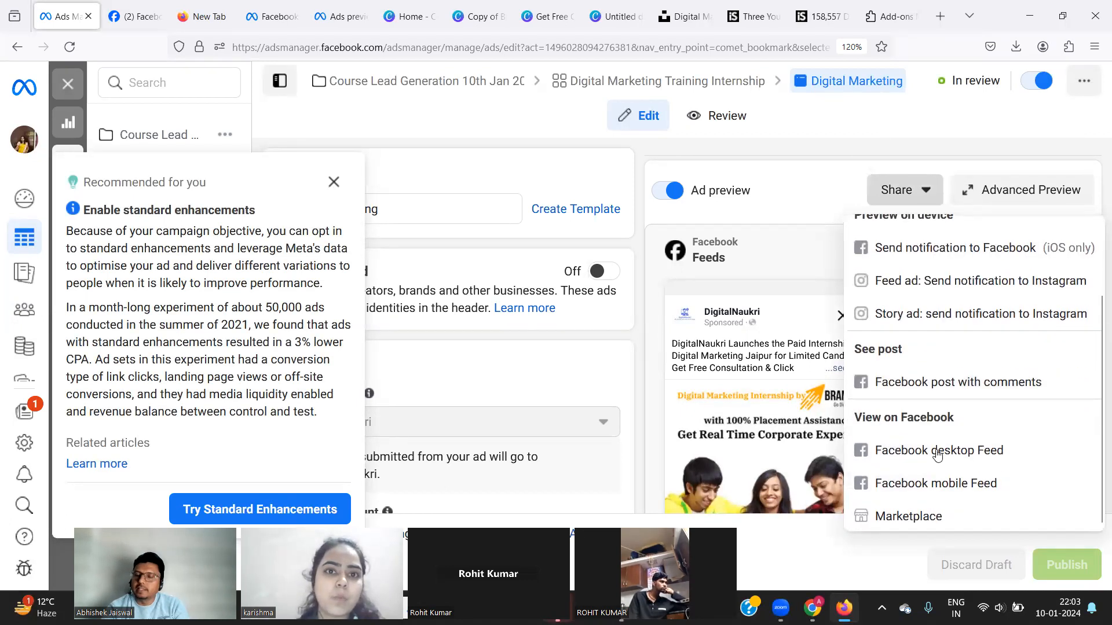
# Open the Facebook desktop Feed preview and scroll to the 'Sponsored (demo)' DigitalNaukri ad.
pyautogui.click(937, 455)
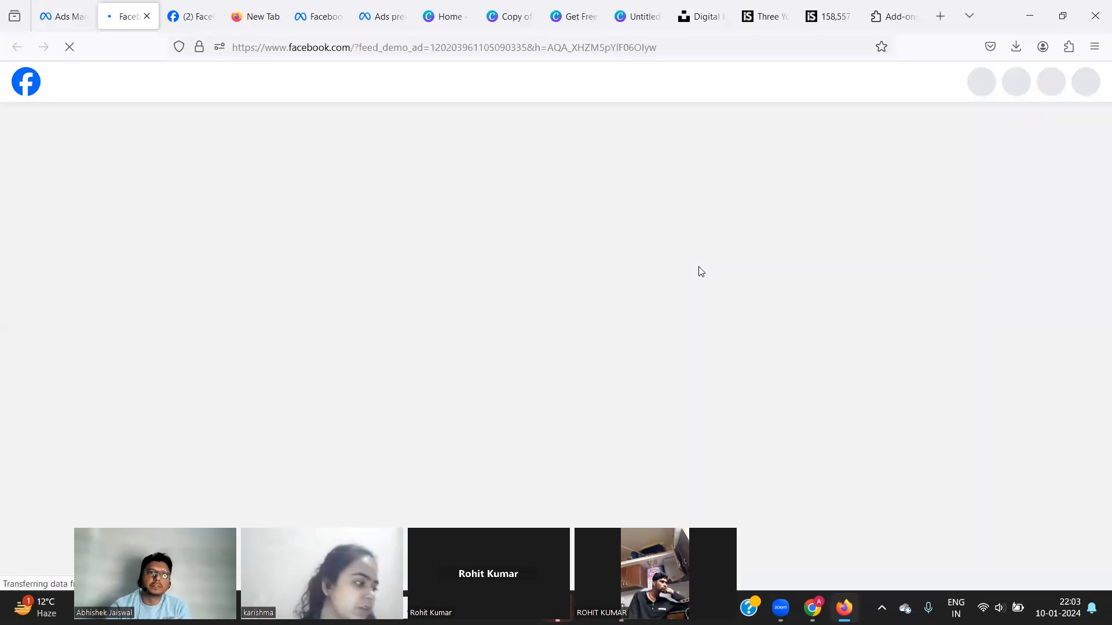
pyautogui.click(429, 470)
pyautogui.scroll(-10, 318, 443)
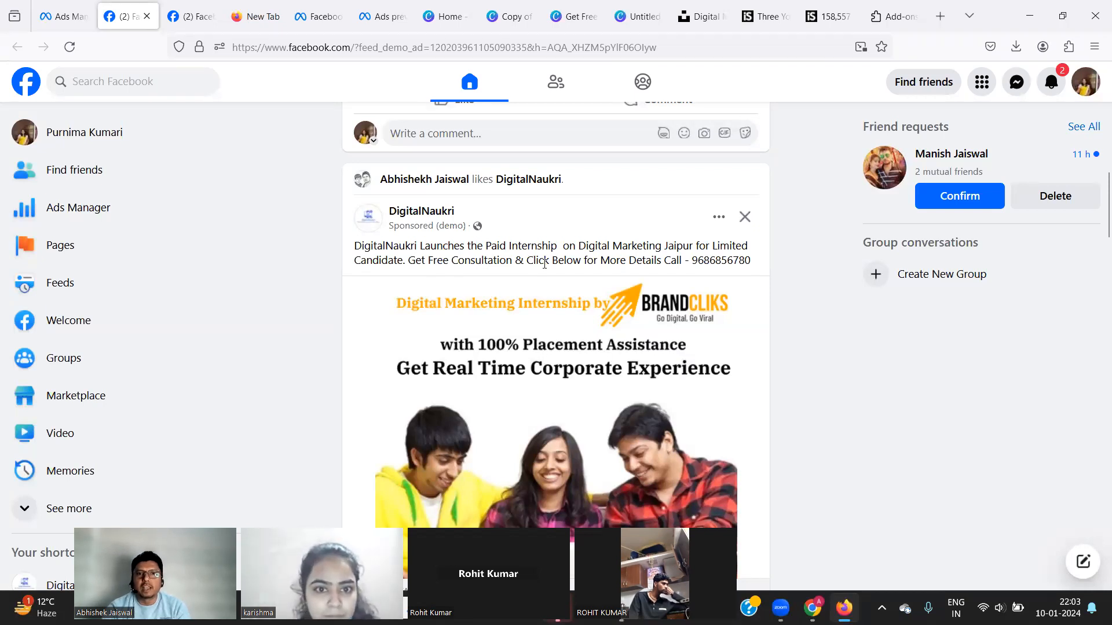
pyautogui.scroll(-2, 589, 298)
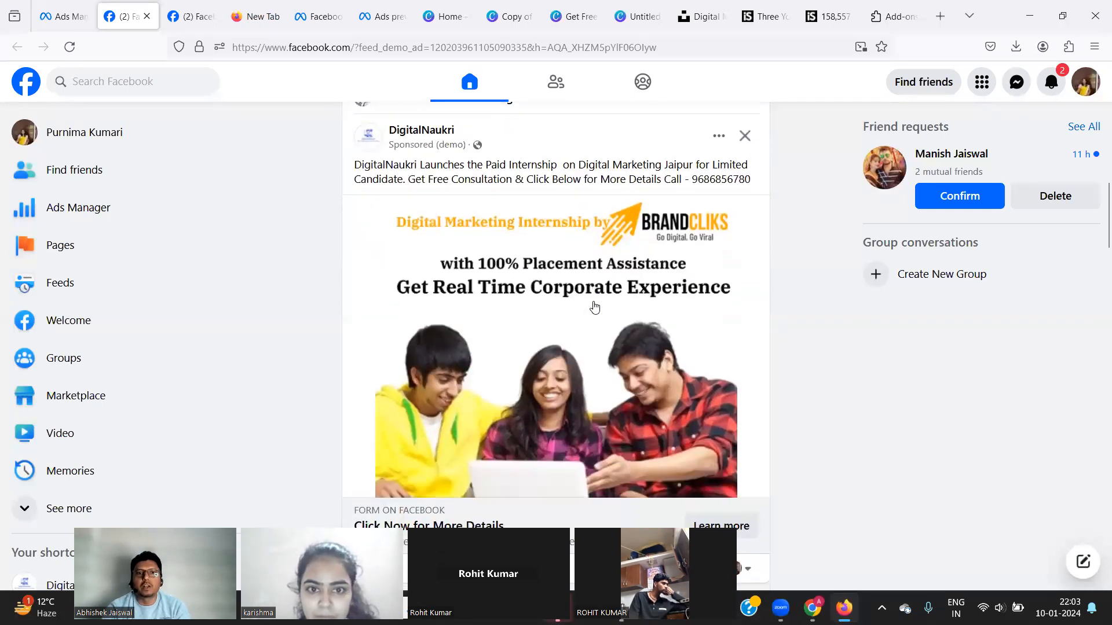
pyautogui.scroll(-2, 595, 307)
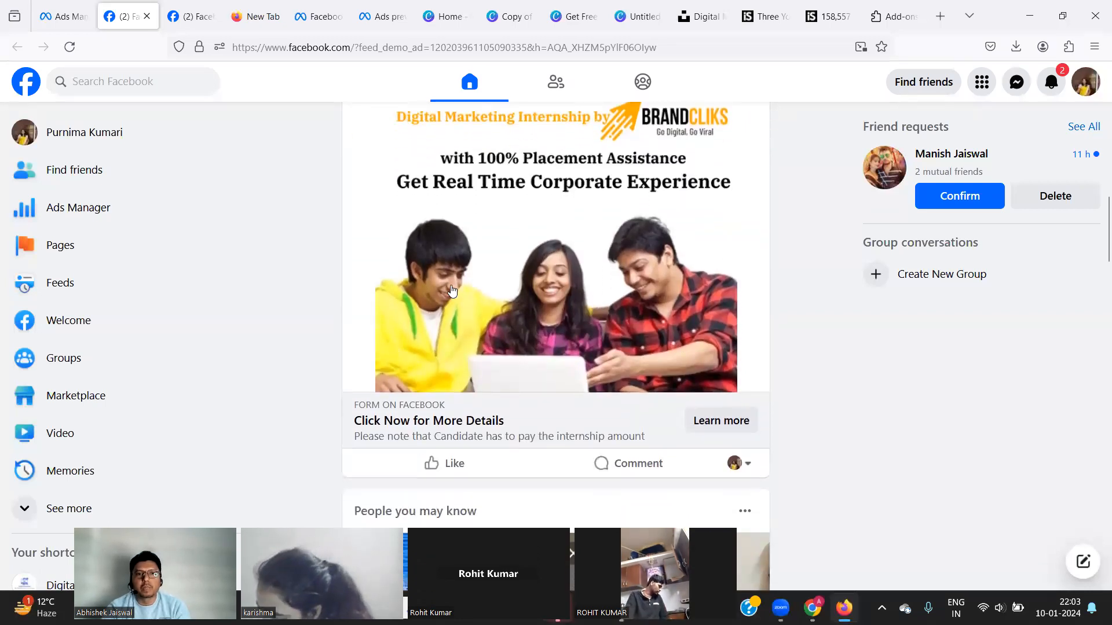
pyautogui.scroll(1, 453, 291)
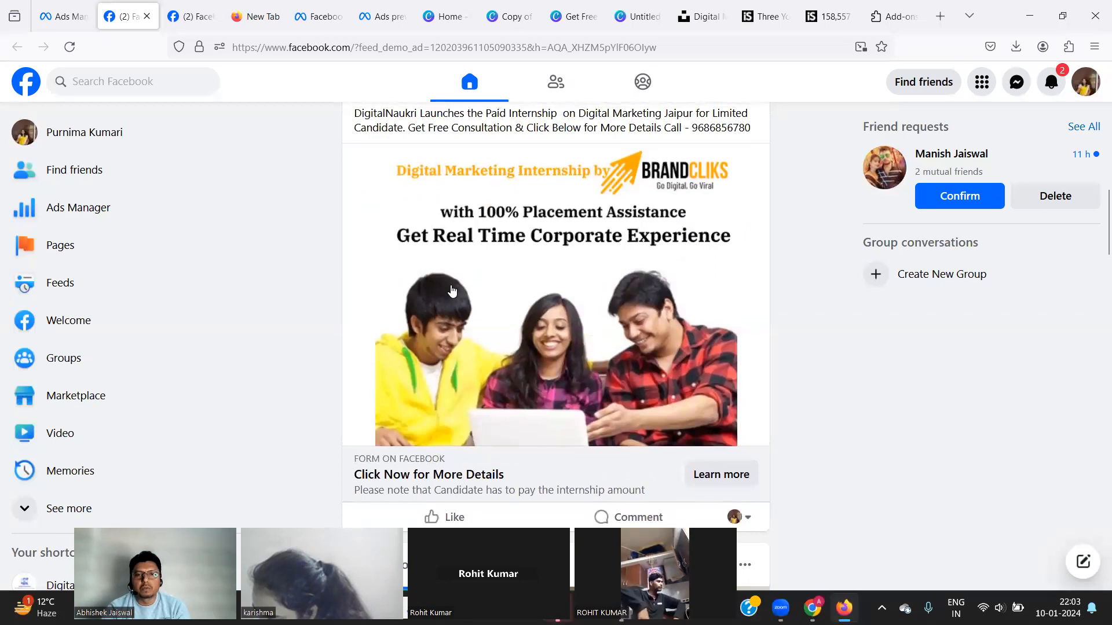
pyautogui.scroll(2, 452, 291)
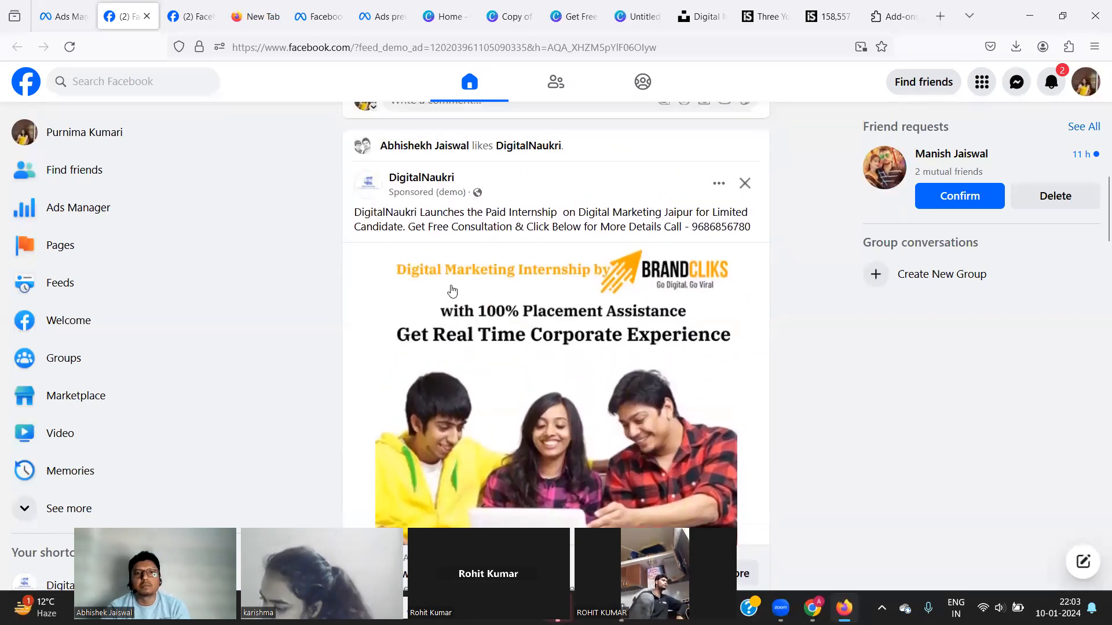
pyautogui.scroll(-1, 452, 291)
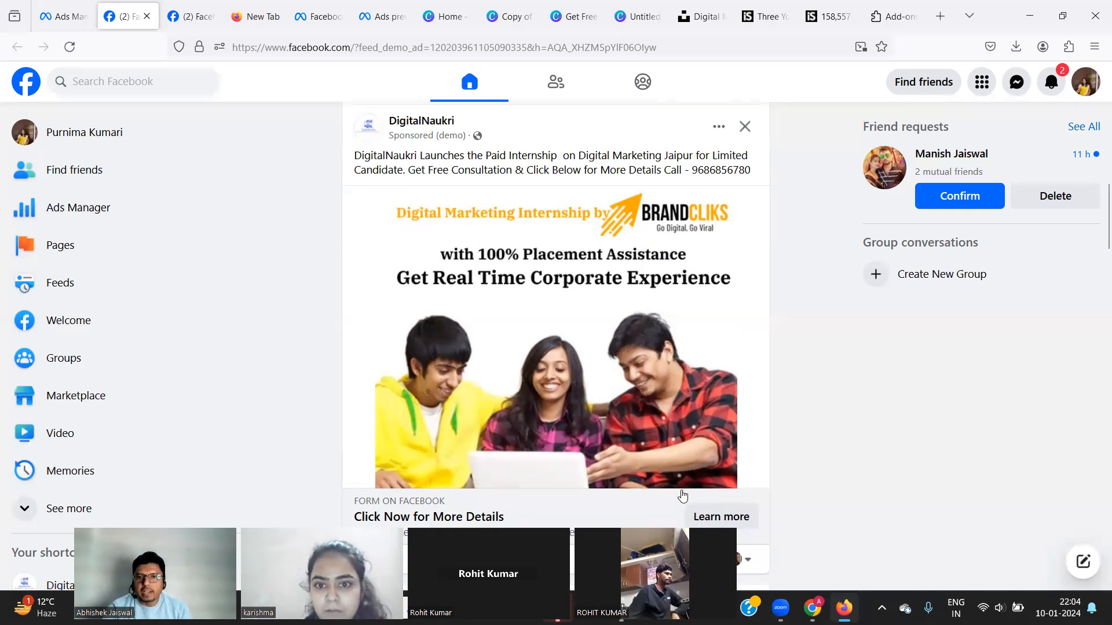
# Open the ad's Learn more form and enter a mobile number to reach Contact information.
pyautogui.click(703, 514)
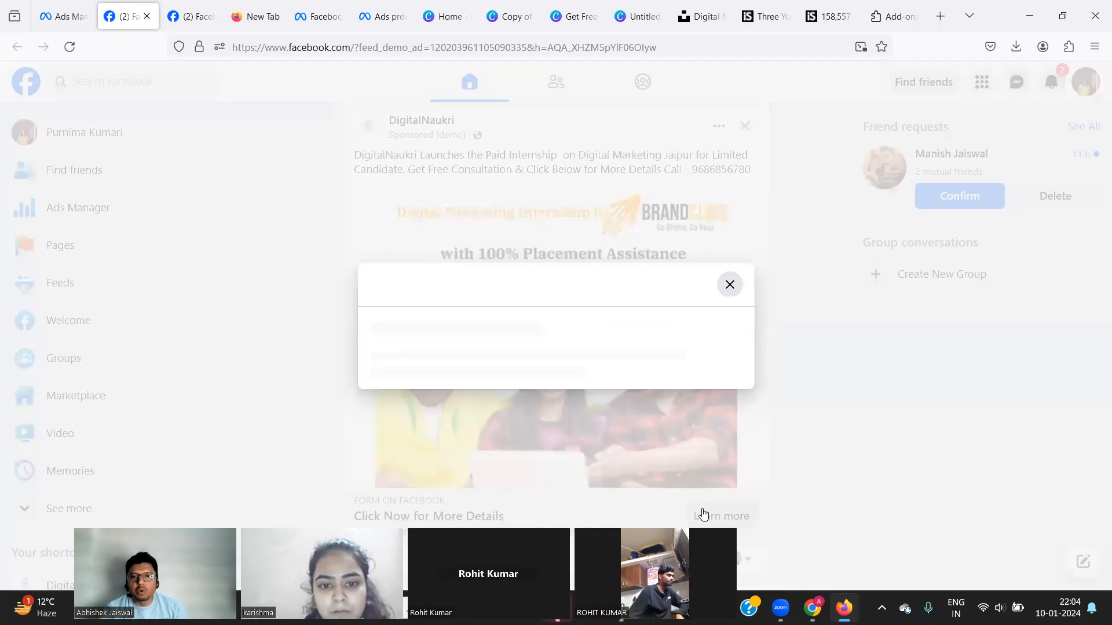
pyautogui.click(515, 464)
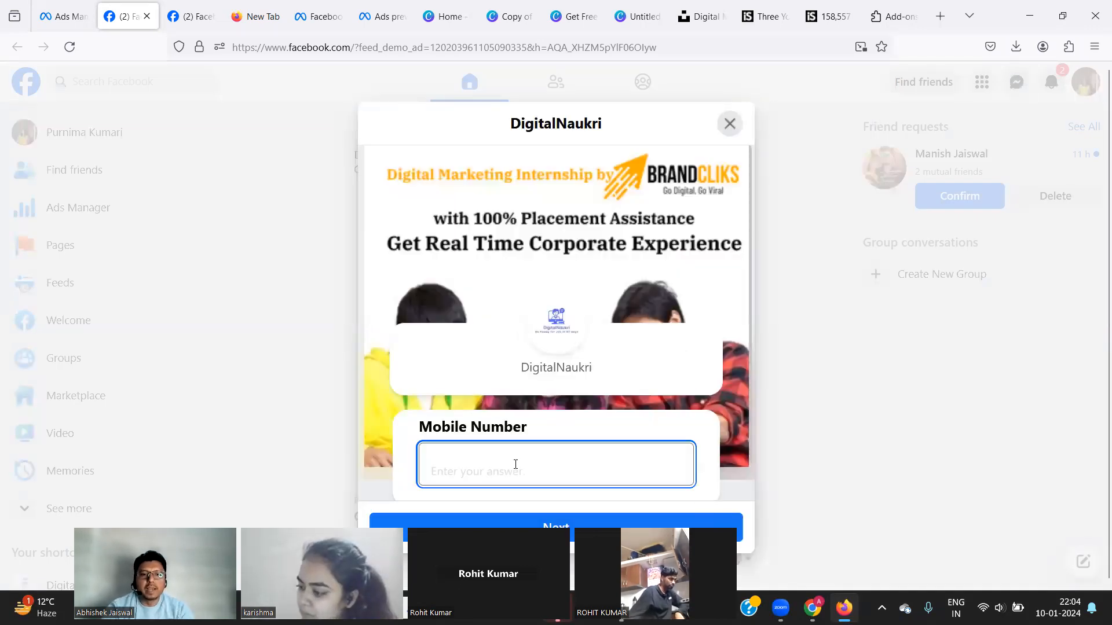
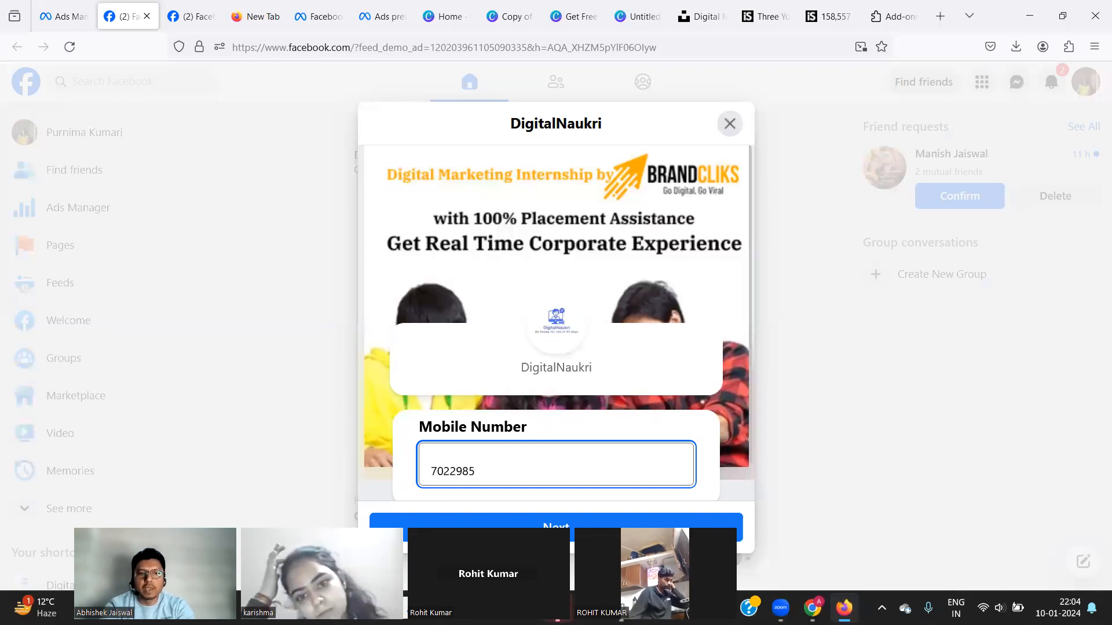
pyautogui.press('Return')
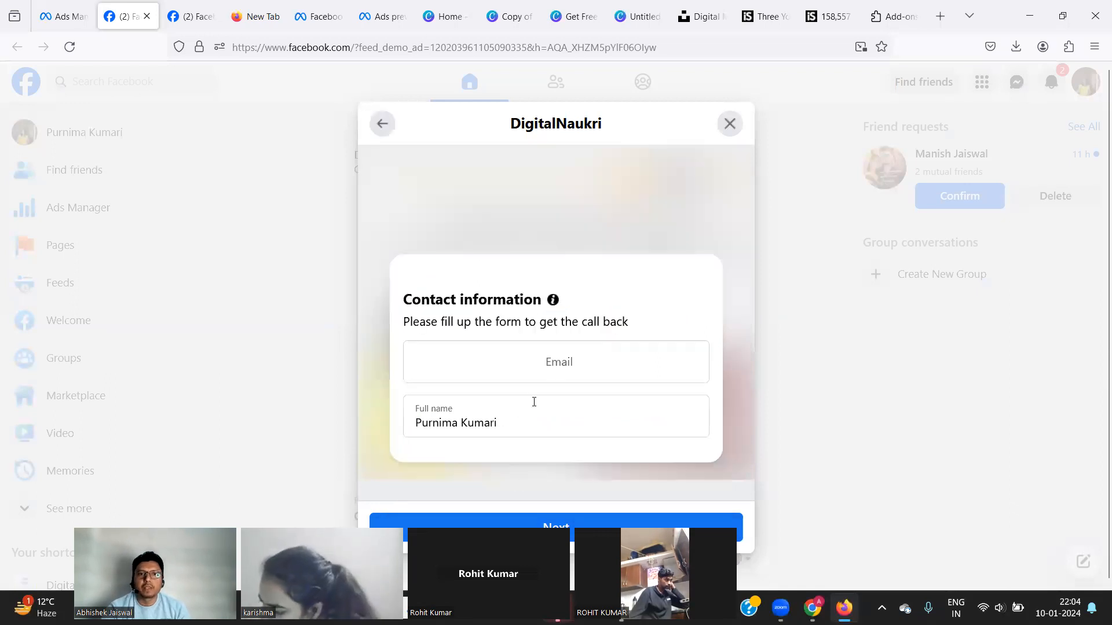
# Type an email address, erase it again, and close the lead form.
pyautogui.click(562, 365)
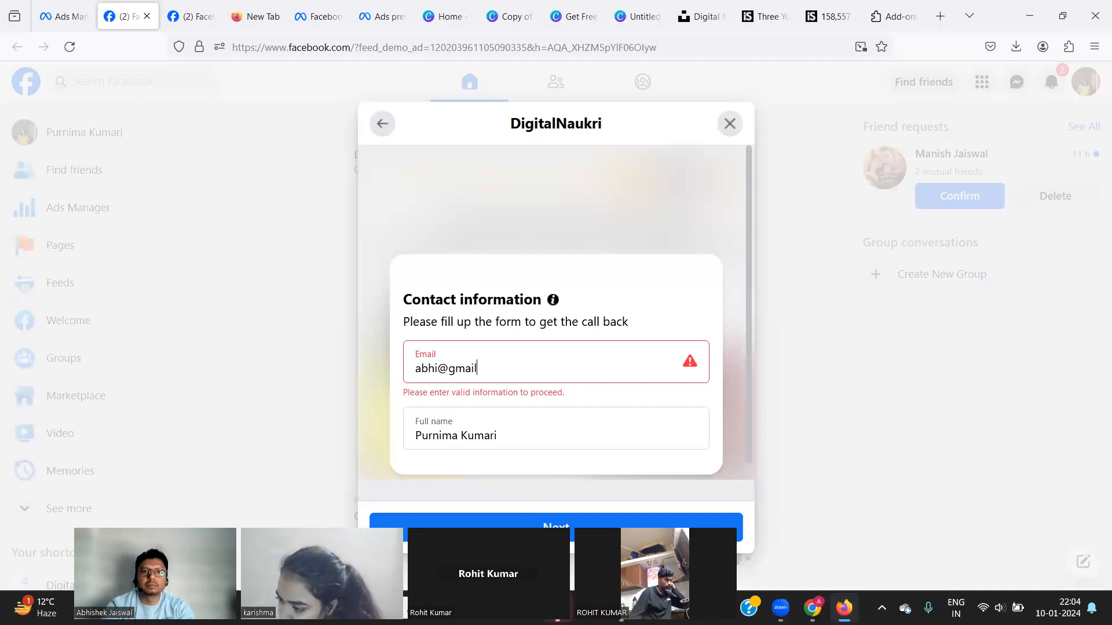
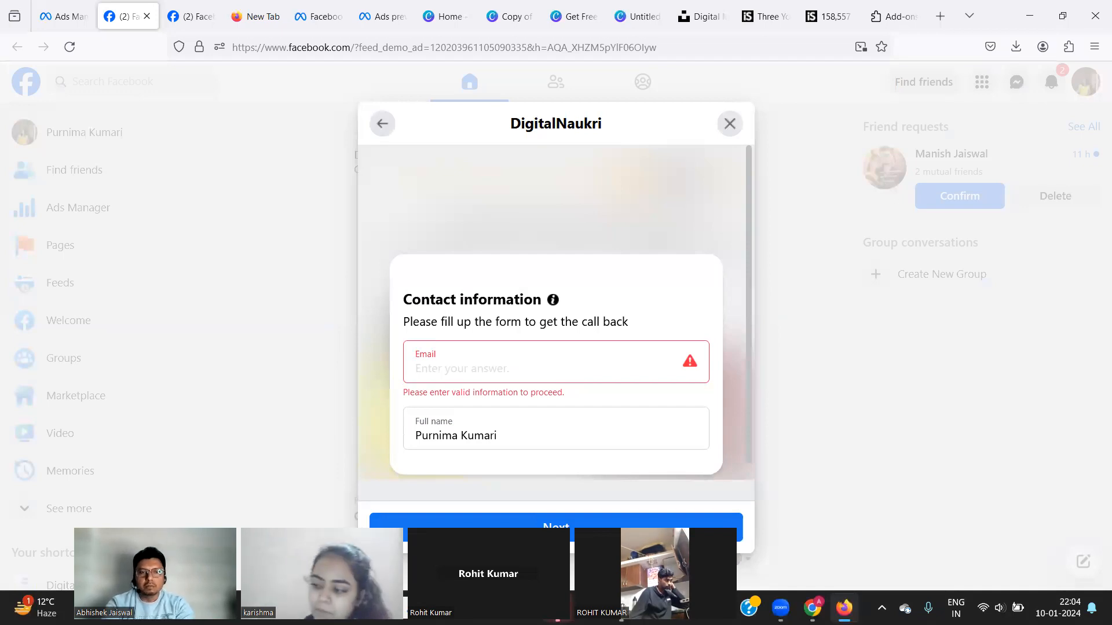
pyautogui.click(731, 123)
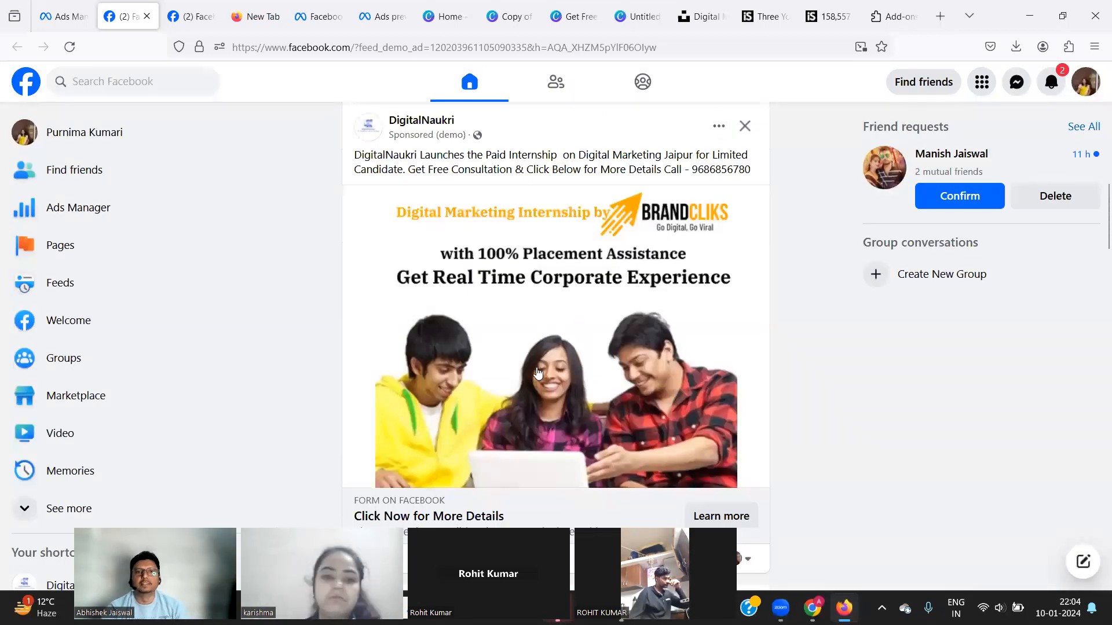
pyautogui.scroll(2, 538, 373)
pyautogui.scroll(-2, 537, 374)
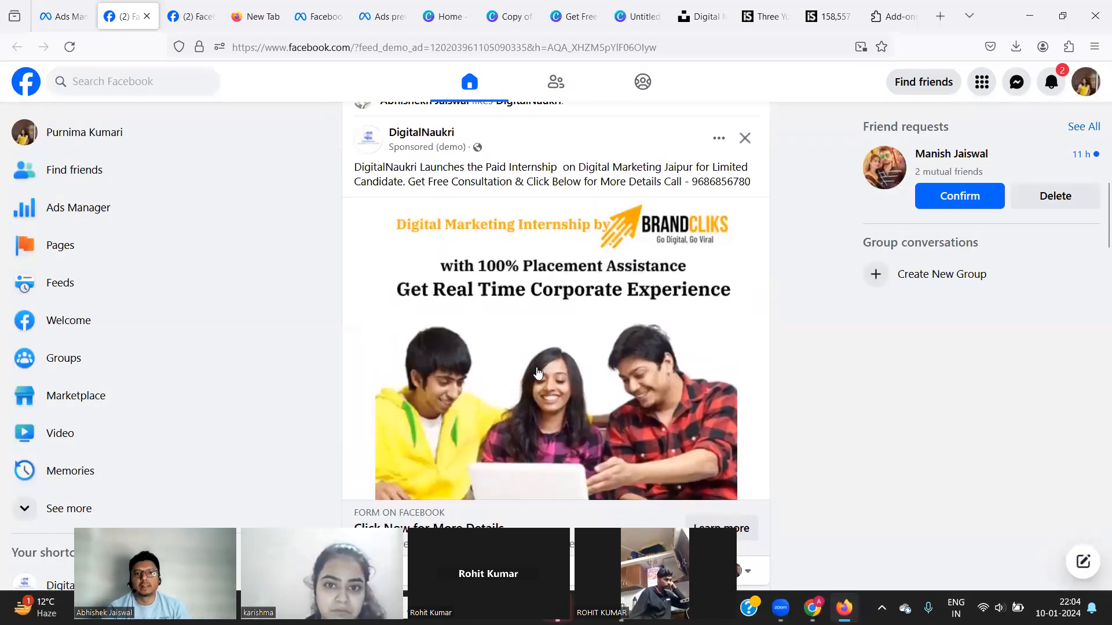
pyautogui.hotkey('ctrl', '+')
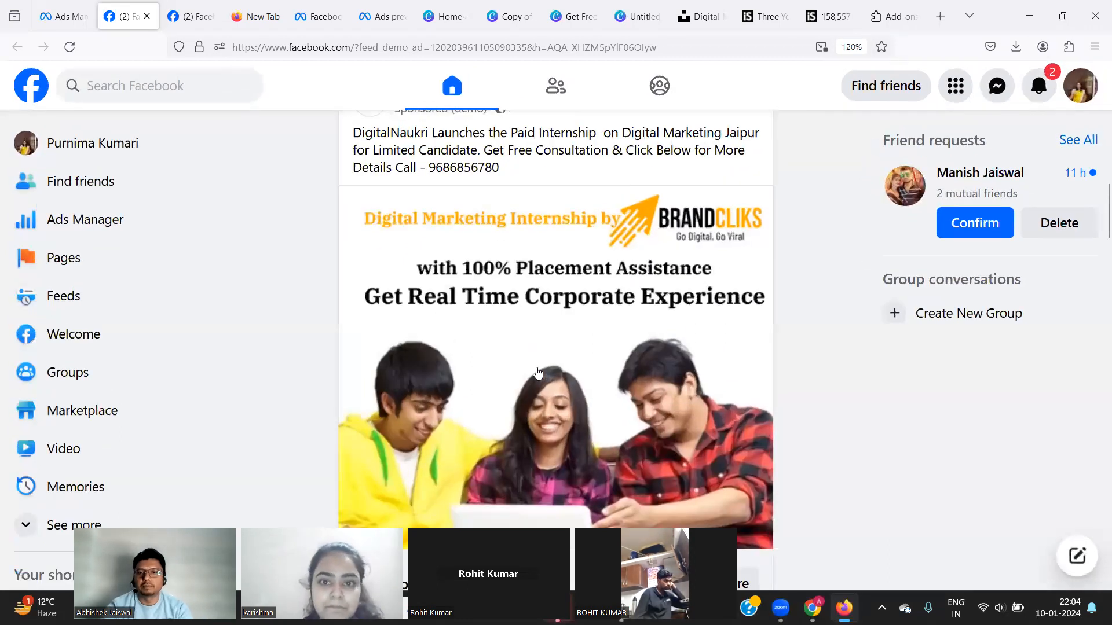
pyautogui.hotkey('ctrl', '0')
pyautogui.hotkey('ctrl', '-')
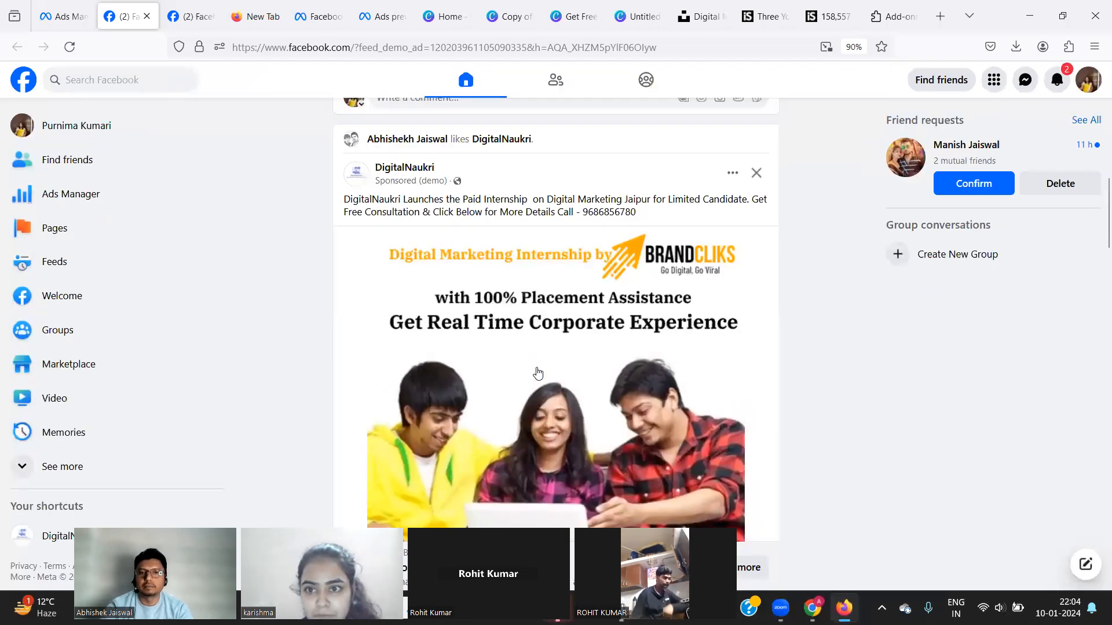
pyautogui.hotkey('ctrl', '-')
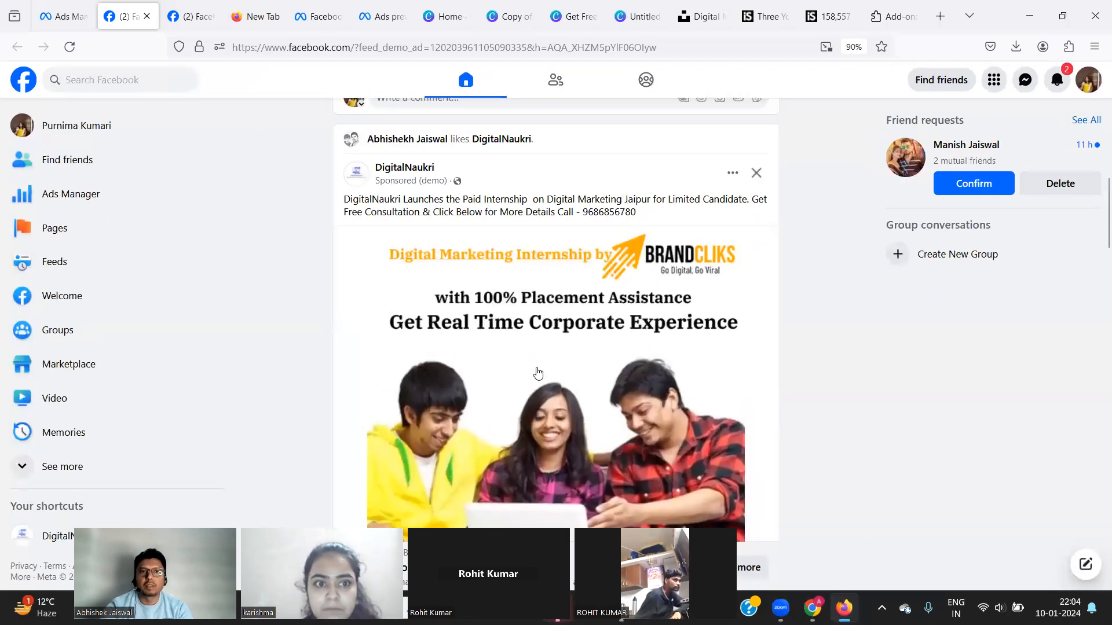
pyautogui.hotkey('ctrl', '+')
pyautogui.scroll(-2, 478, 481)
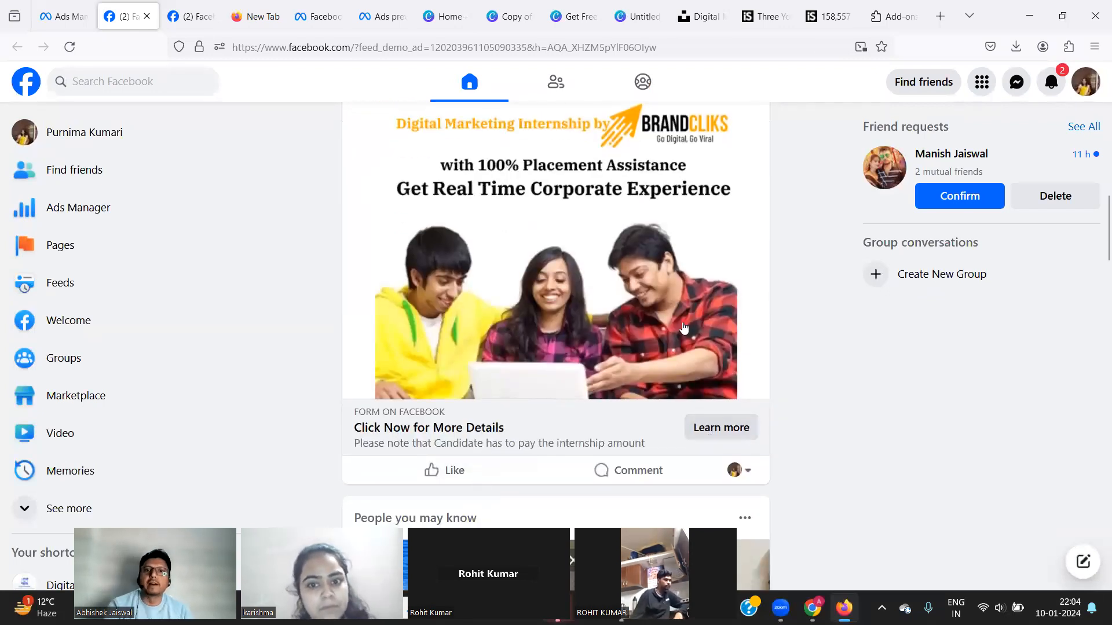
pyautogui.scroll(-2, 683, 329)
pyautogui.scroll(4, 671, 251)
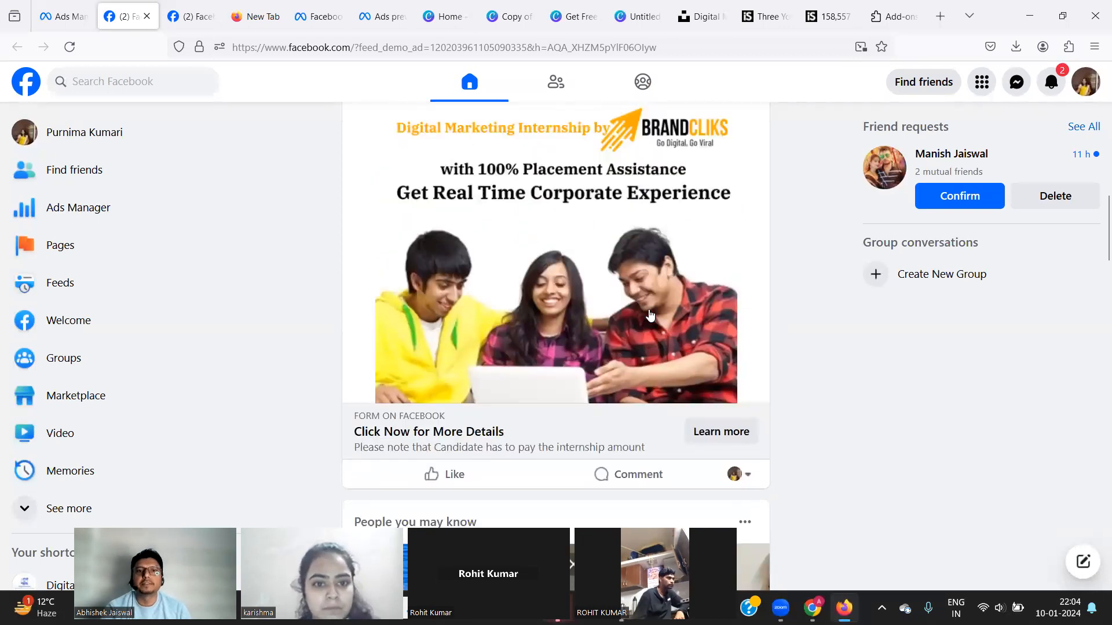